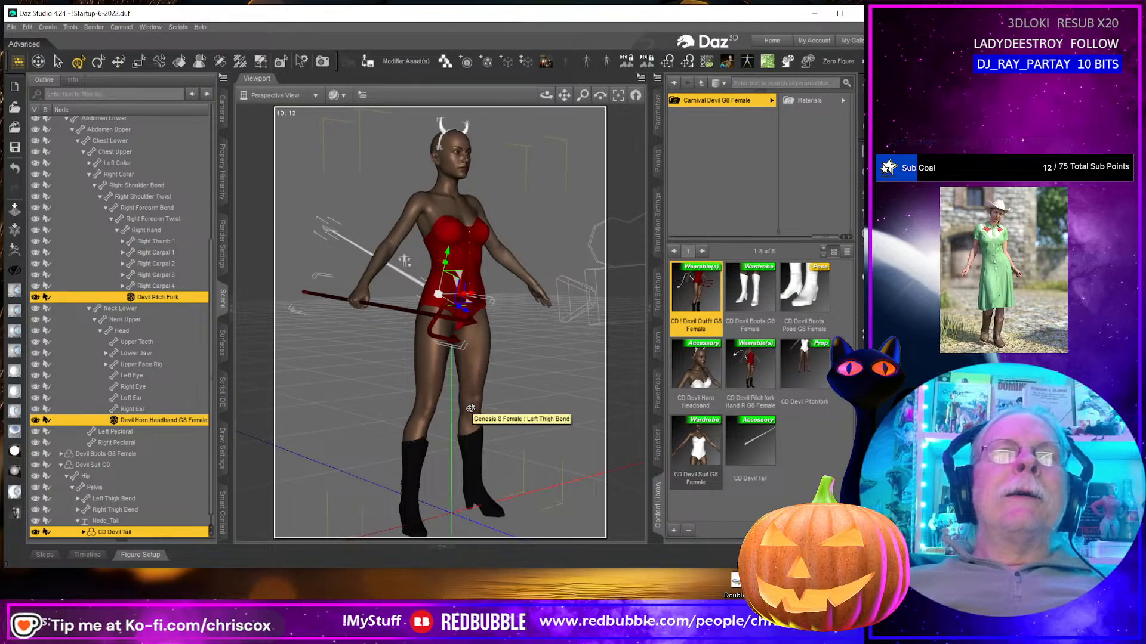
Step: Run the CCox Base Shader II script on the surfaces of the devil tail, horn headband and pitchfork
click(221, 344)
click(74, 142)
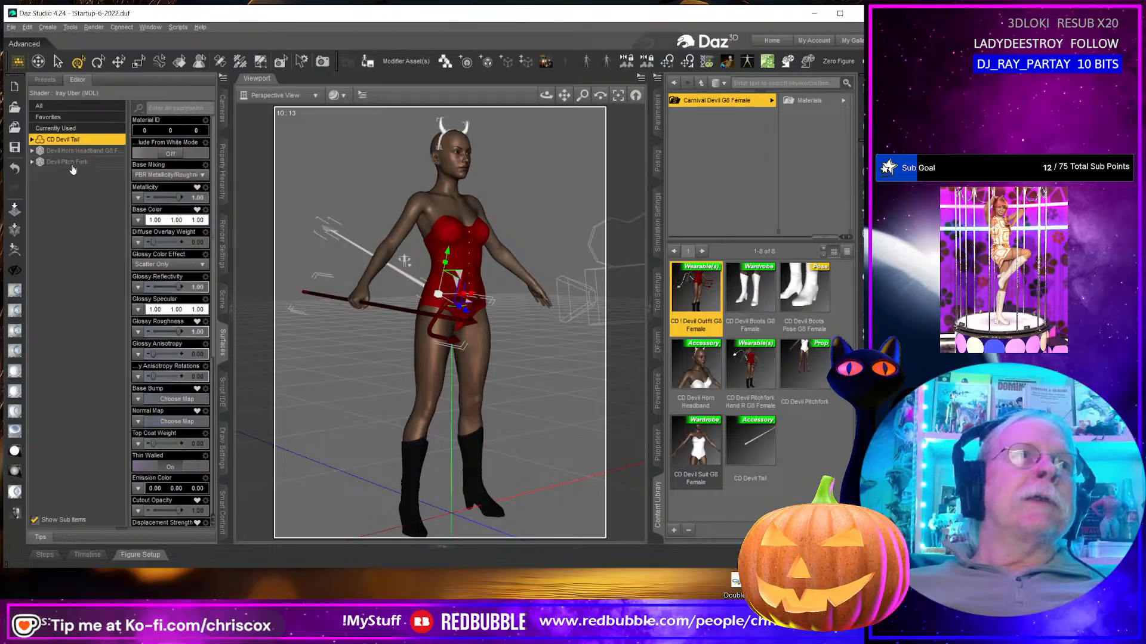
shift+click(71, 163)
click(177, 27)
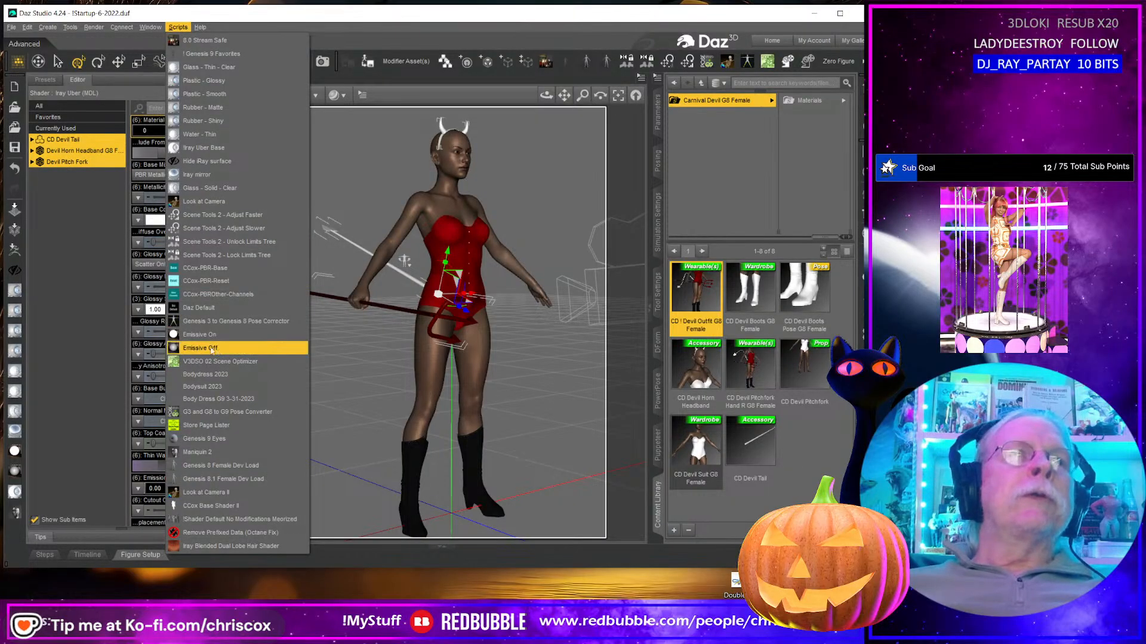
click(198, 508)
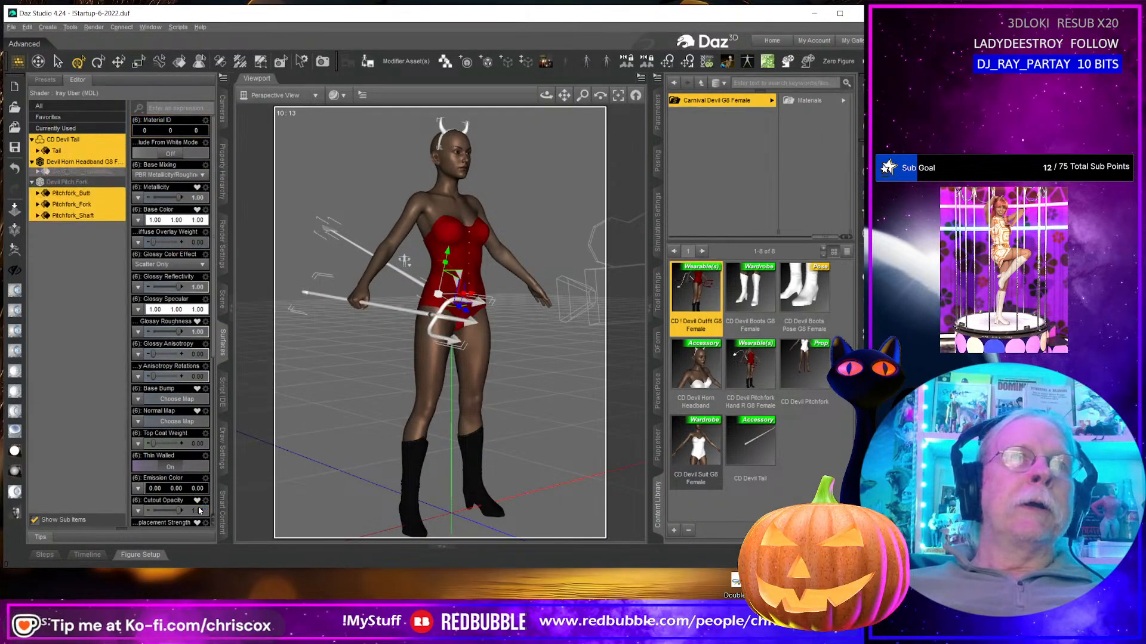
Step: Open the outfit's Shaders materials and apply DO Color 01 Light Pink to the Tail surface
click(811, 100)
click(786, 124)
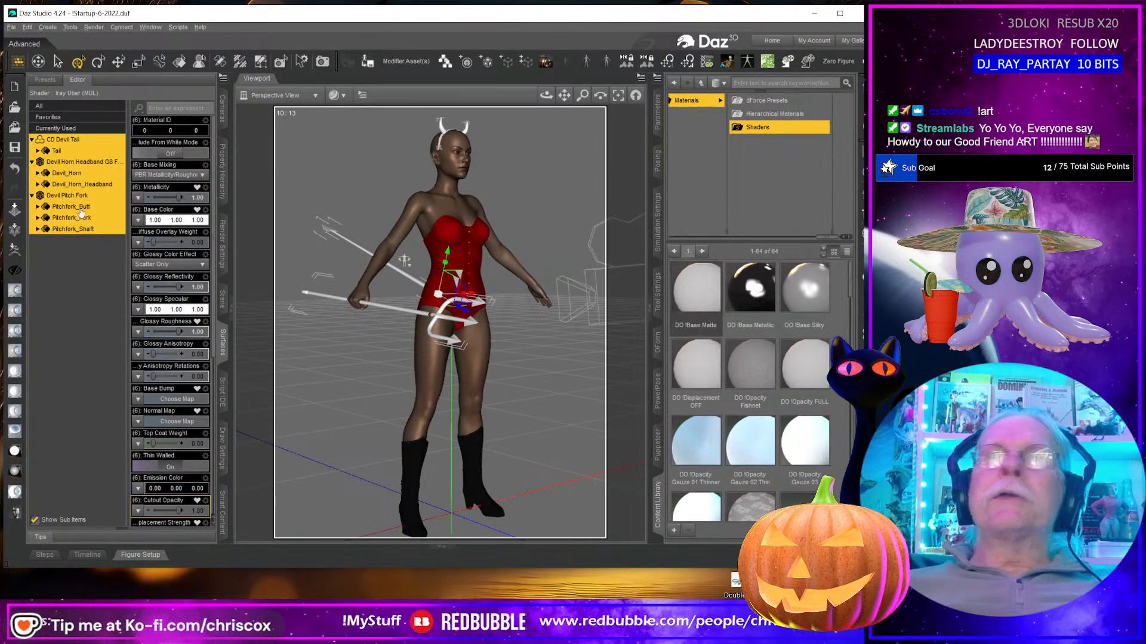
click(56, 150)
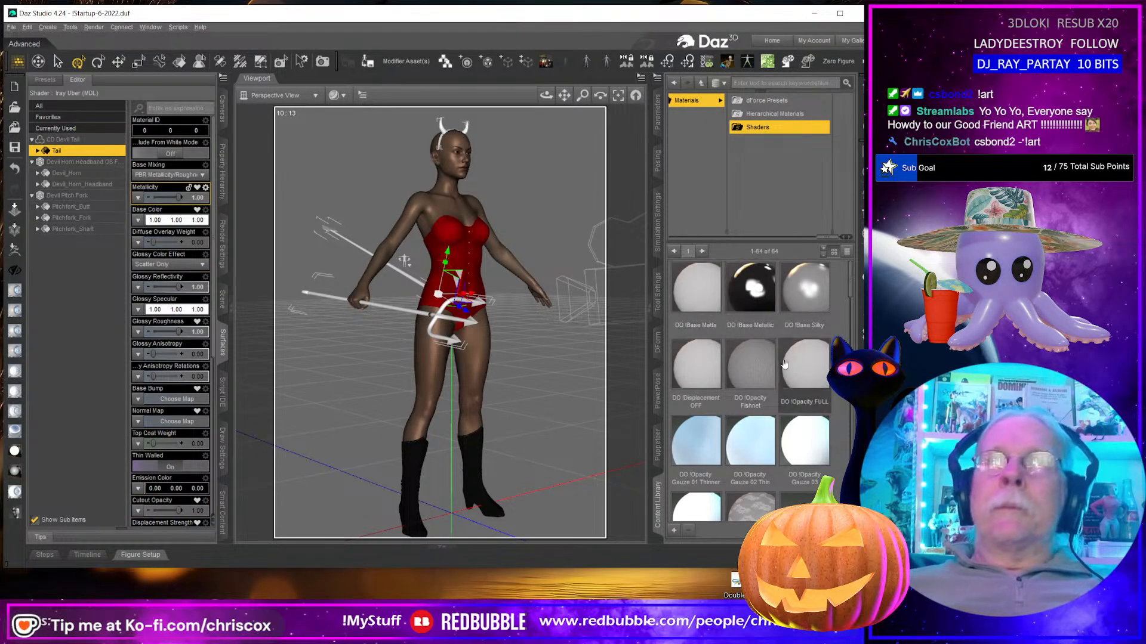
scroll(784, 364, down, 3)
double_click(696, 364)
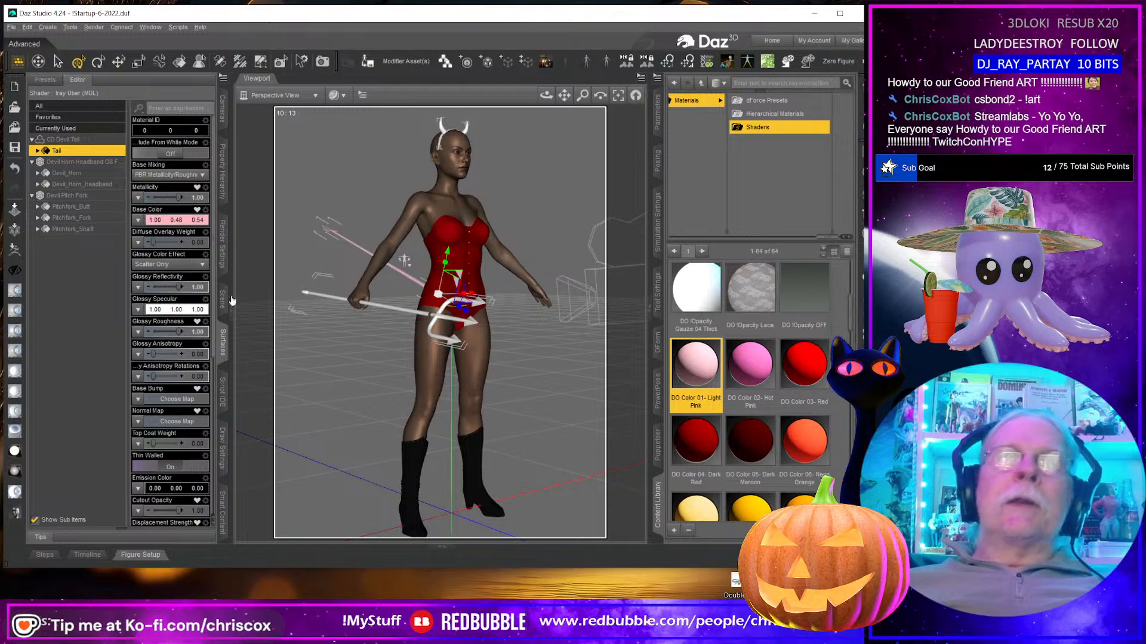
Step: Apply DO Color 03 Red to the Devil_Horn surface and DO Color 04 Dark Red to the Devil_Horn_Headband surface
click(63, 174)
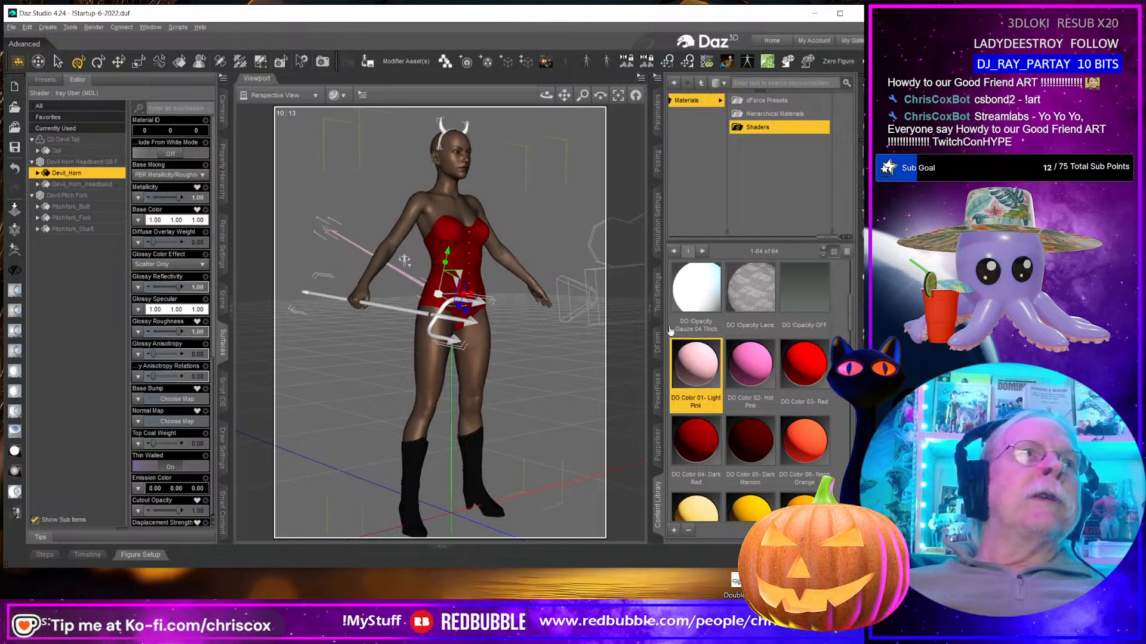
double_click(750, 364)
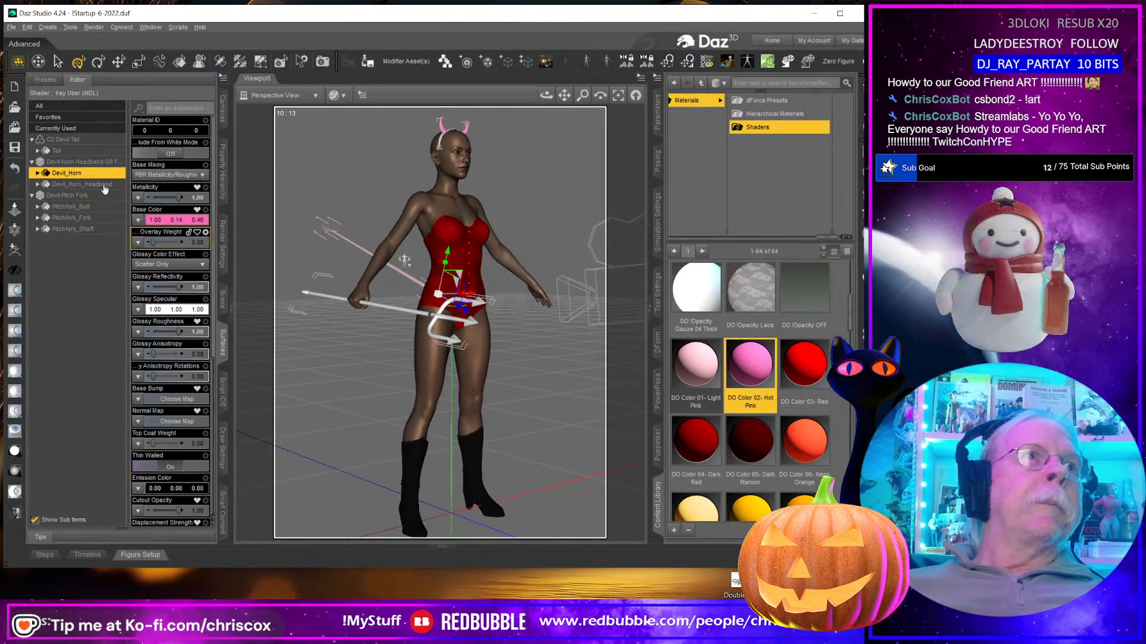
double_click(815, 368)
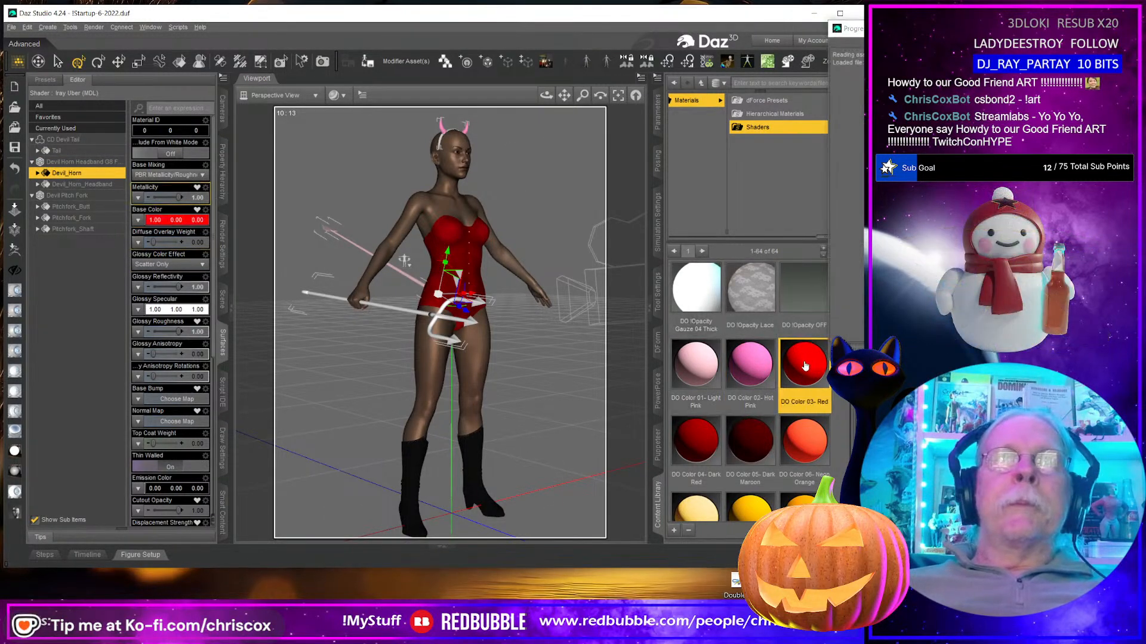
click(75, 184)
double_click(695, 439)
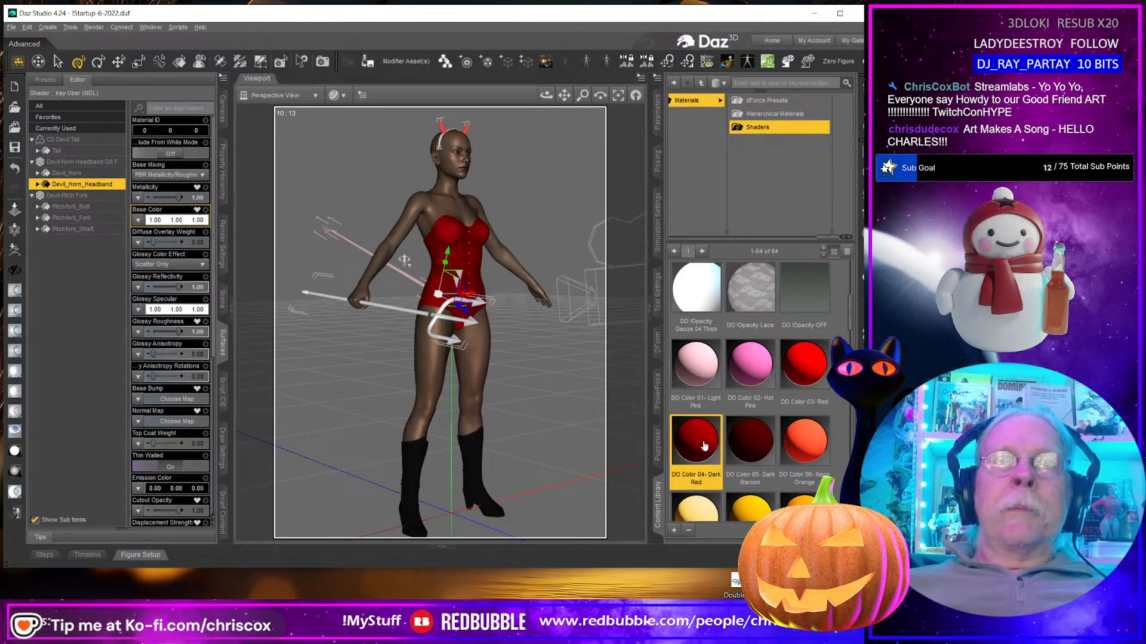
Step: Apply DO Color 06 Neon Orange to the Pitchfork_Butt surface and DO Color 10 Brown to the Pitchfork_Fork surface
click(67, 196)
click(84, 208)
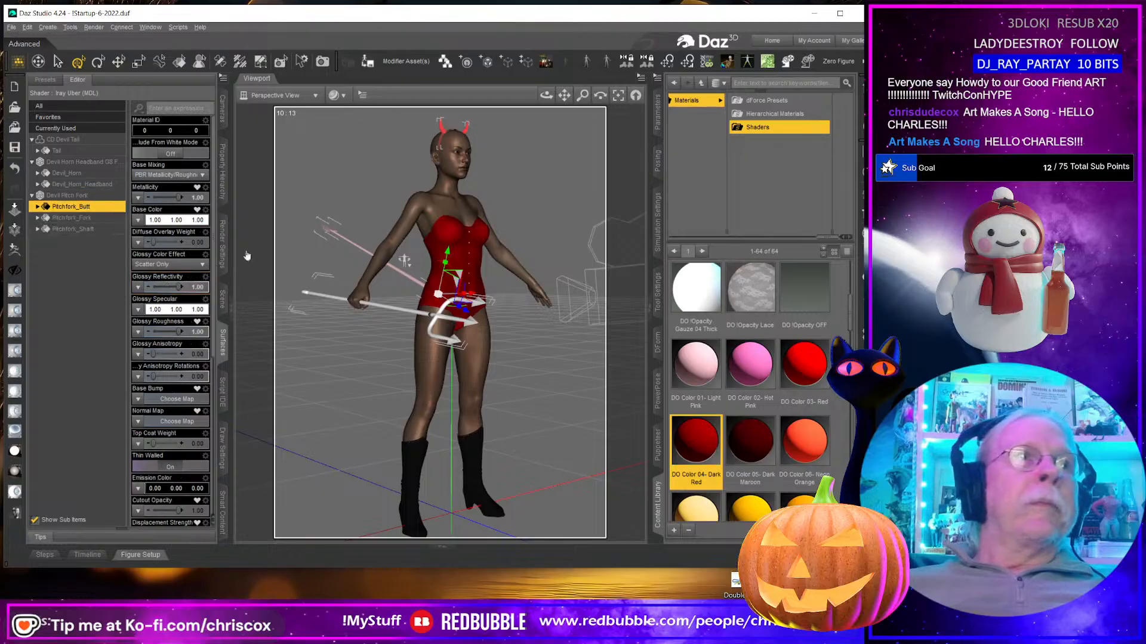
double_click(792, 454)
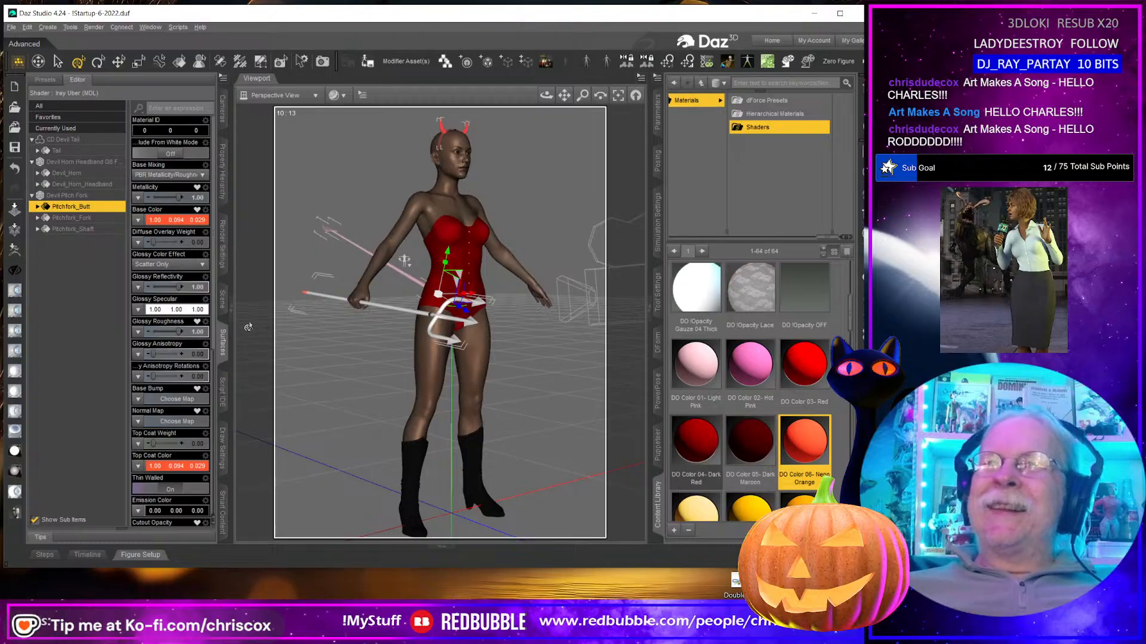
click(79, 219)
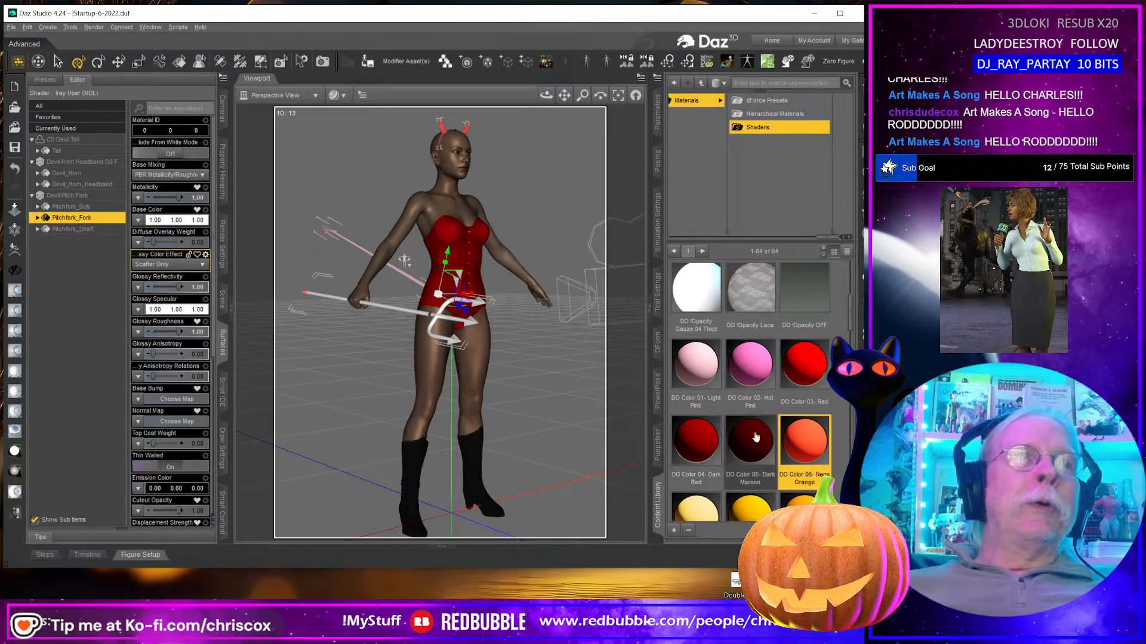
scroll(702, 366, down, 3)
click(702, 366)
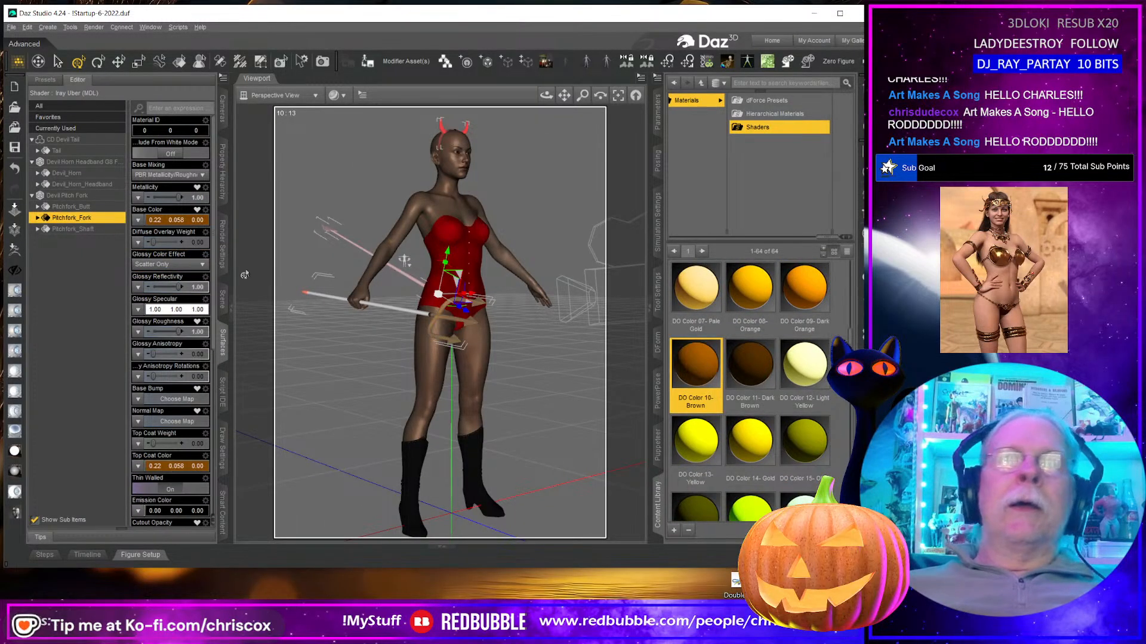
Step: Apply the DO Color 15 shader to the Pitchfork_Shaft surface
click(72, 229)
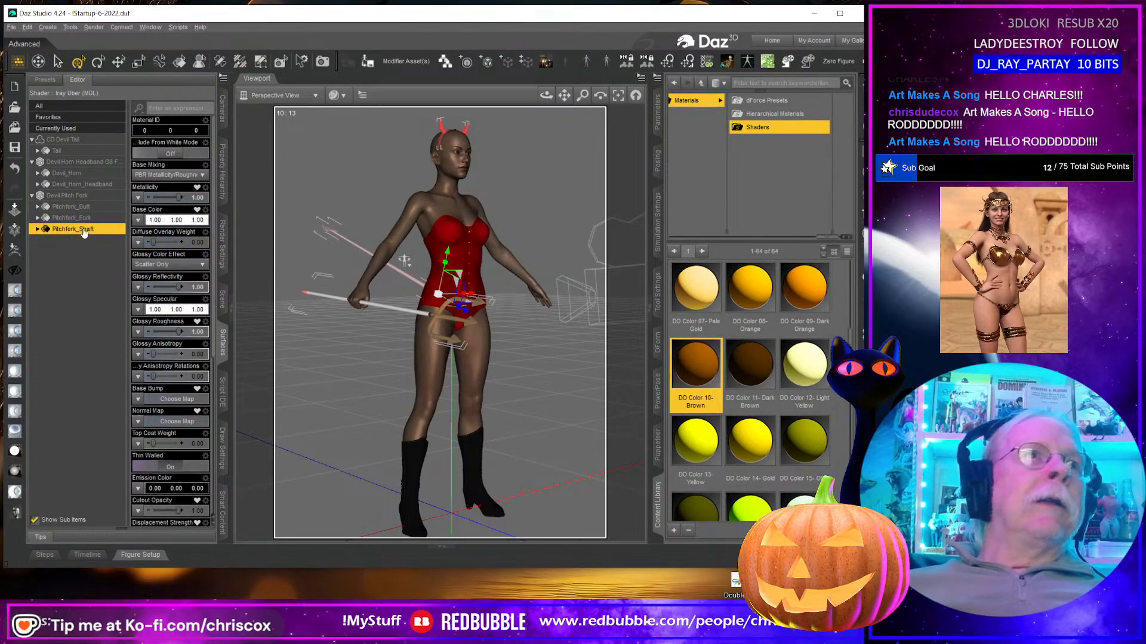
click(804, 442)
middle_drag(585, 382, 500, 389)
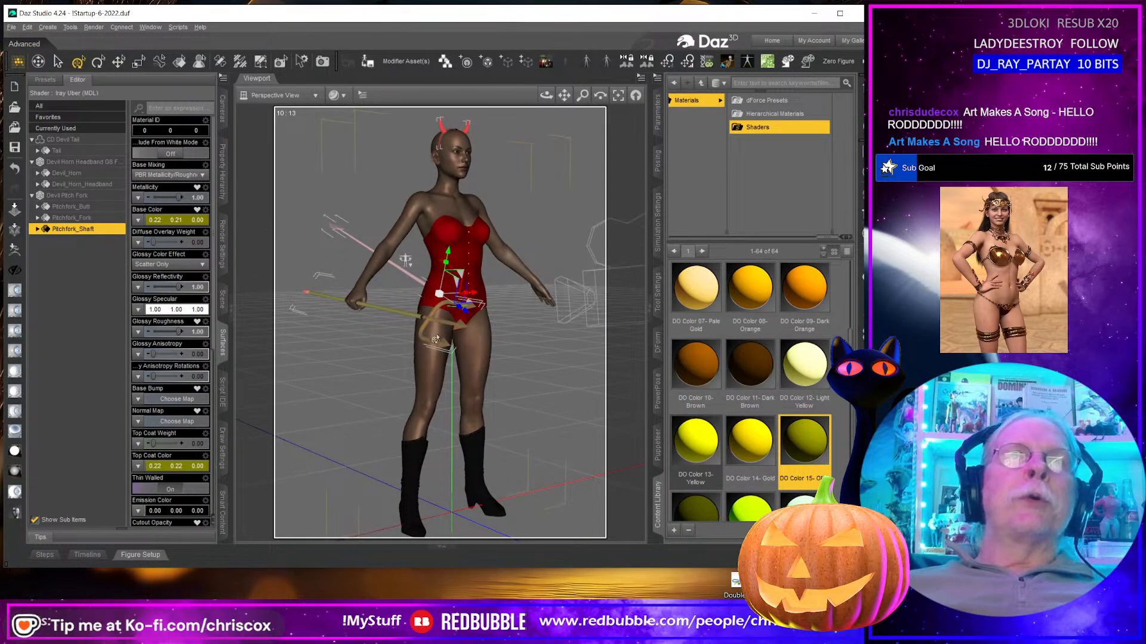
Step: Show the parameters of the tail, pitchfork and horn headband together and check their mesh resolution settings
click(222, 297)
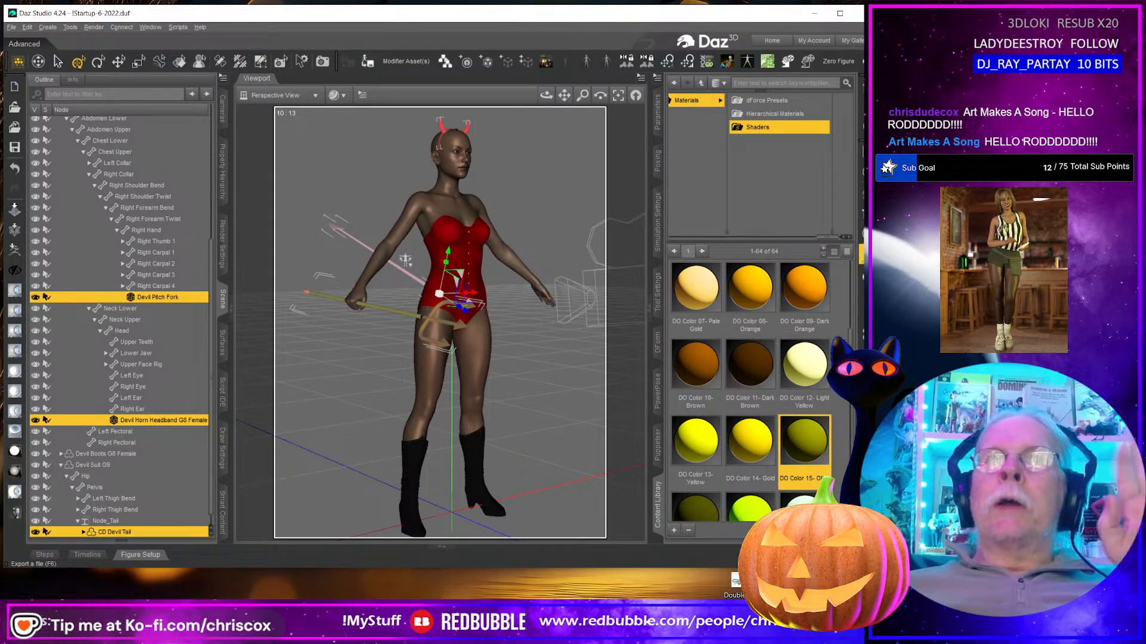
click(656, 113)
click(701, 129)
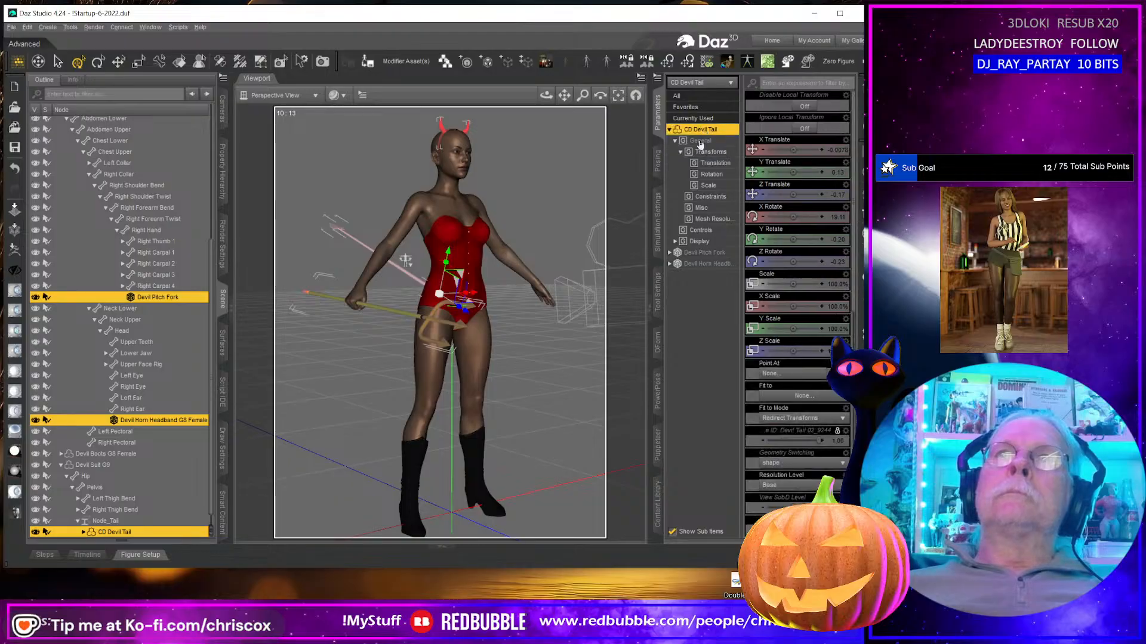
shift+click(701, 265)
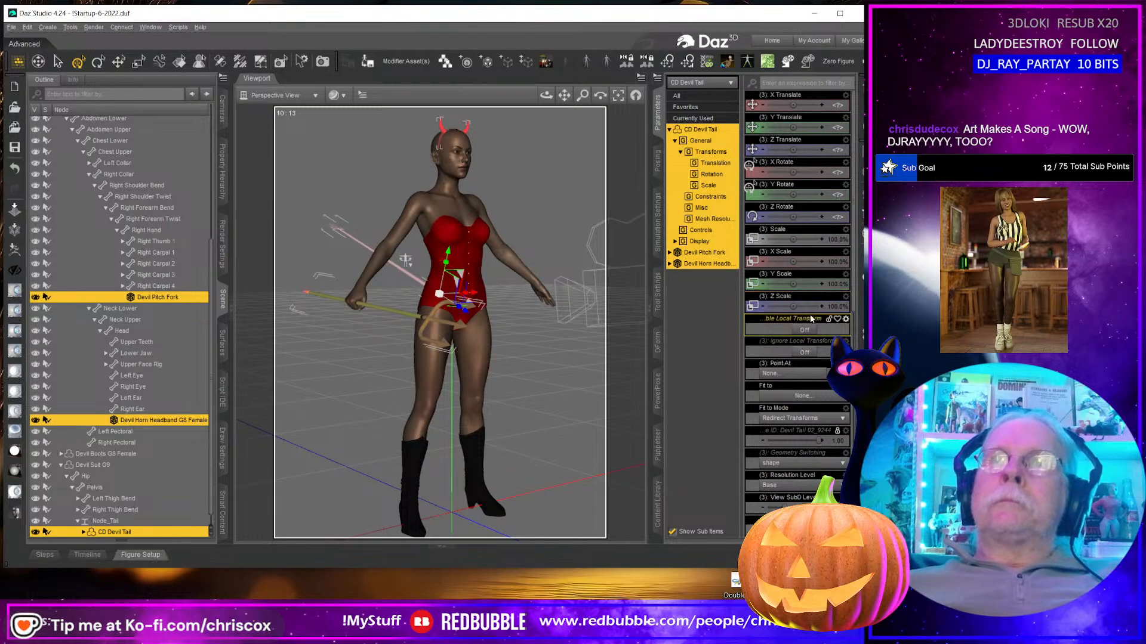
scroll(784, 363, down, 2)
scroll(783, 362, down, 1)
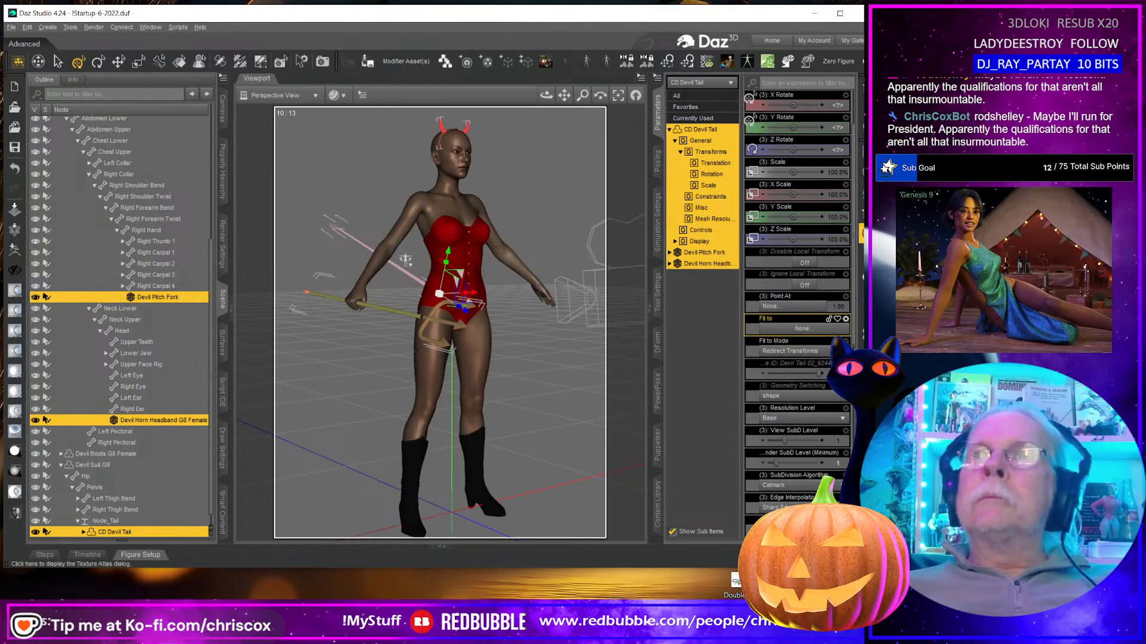
Step: Export the selected accessories as a Wavefront OBJ named Devil Accessories in the Substance folder, with Write Surfaces enabled
click(863, 254)
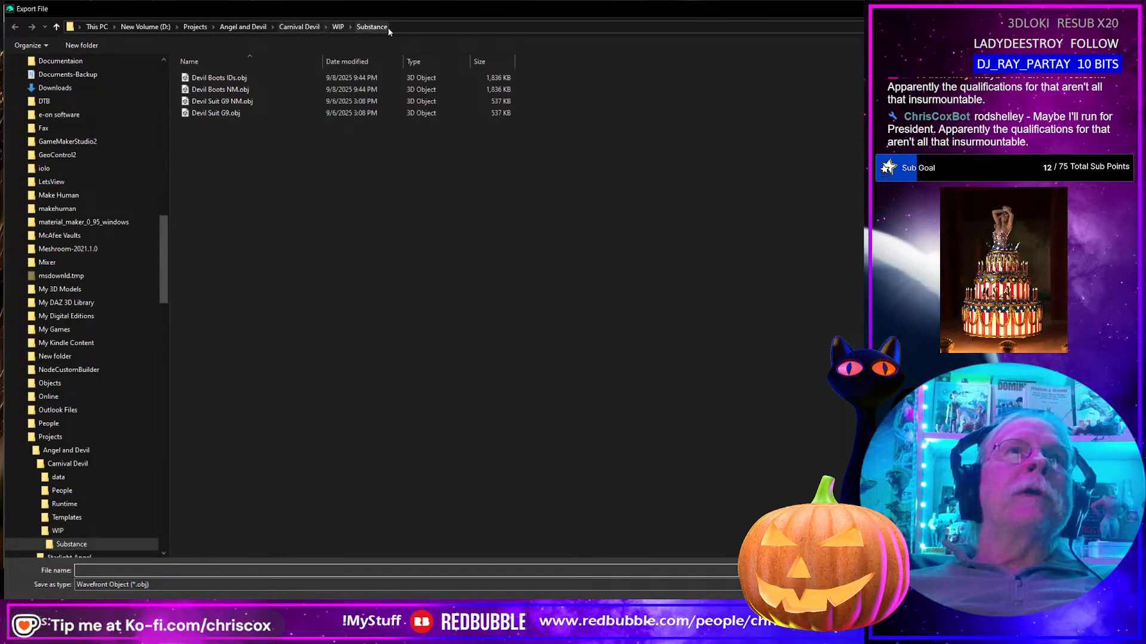
click(132, 572)
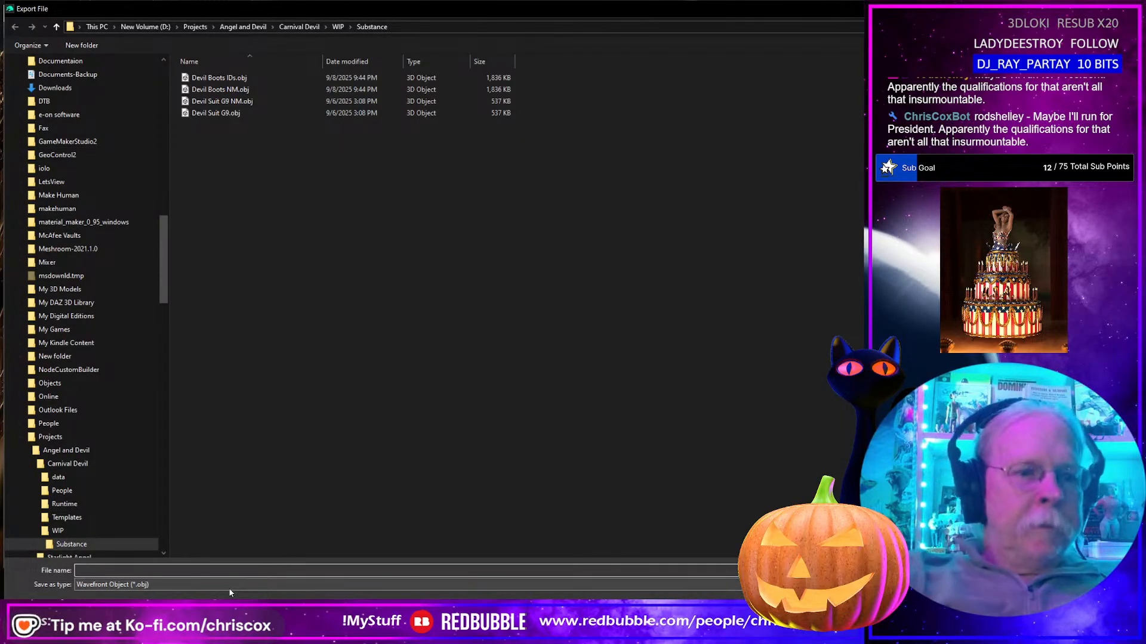
text(Devil A)
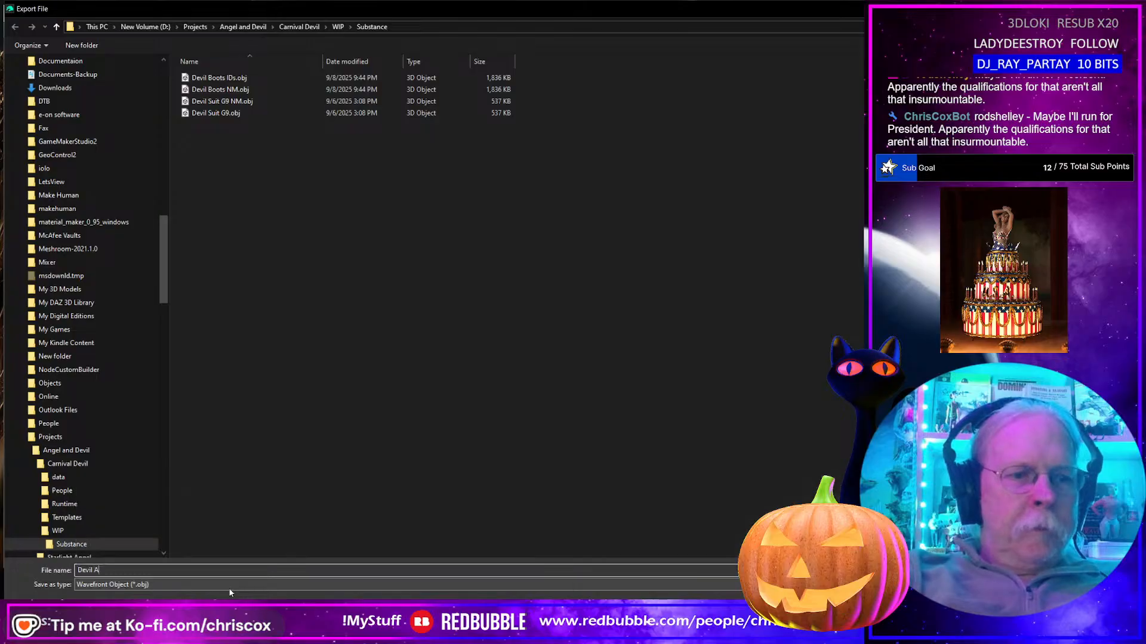
text(ccessories)
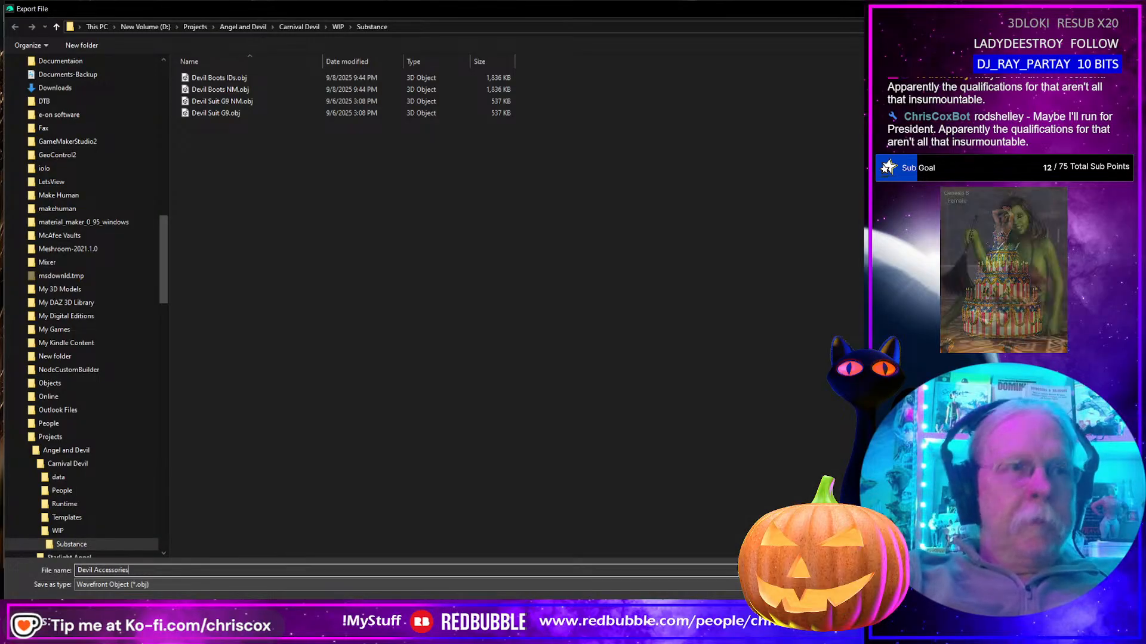
key(Return)
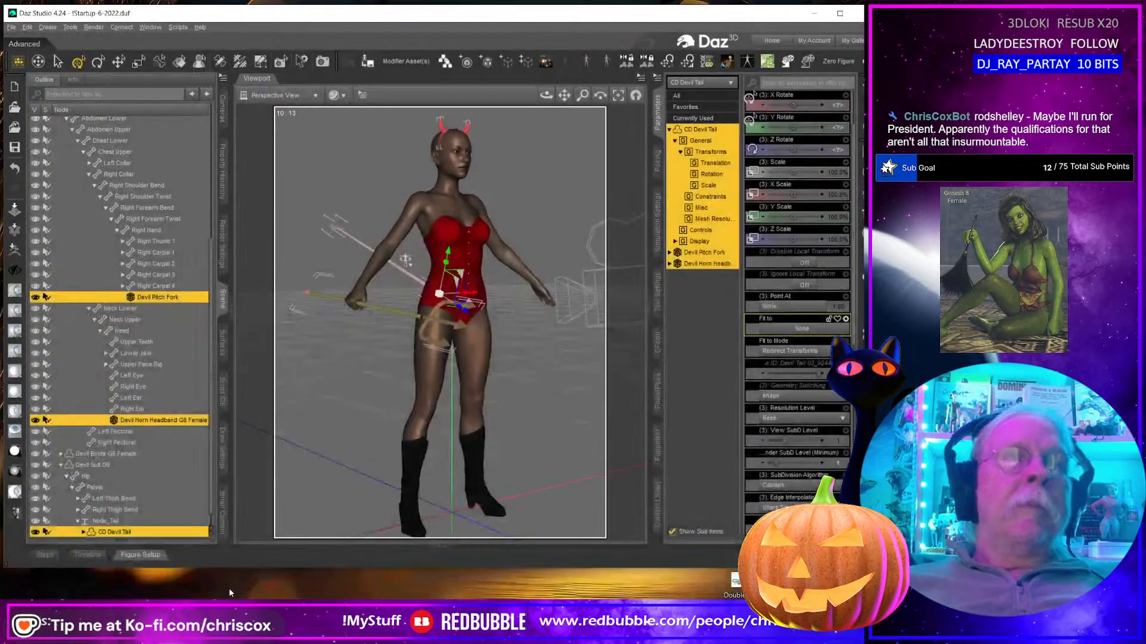
click(457, 315)
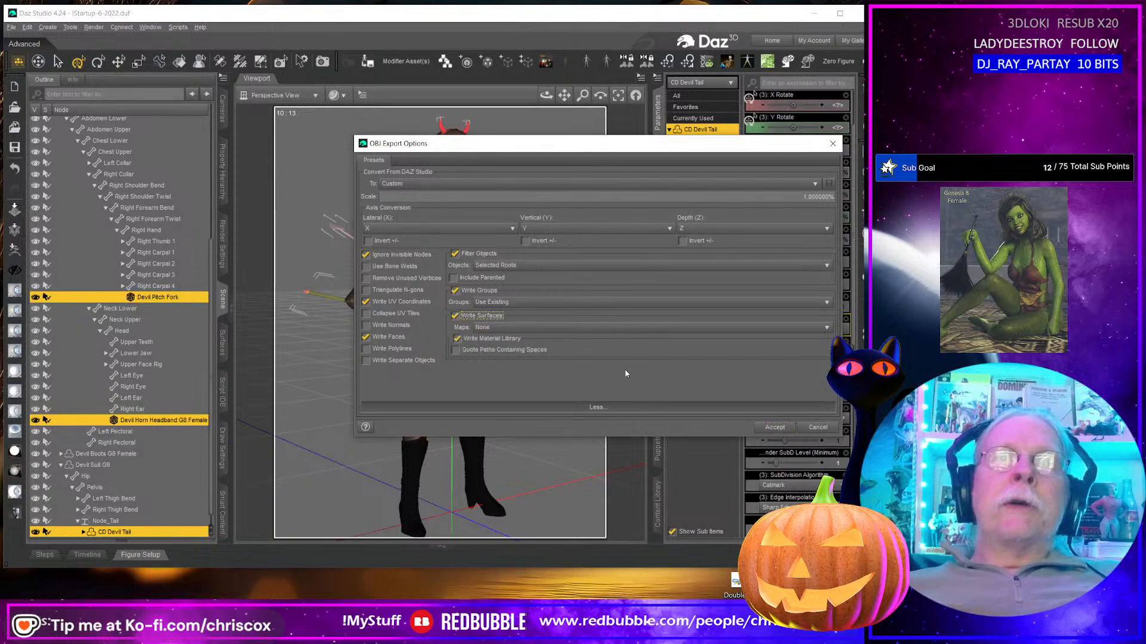
click(777, 428)
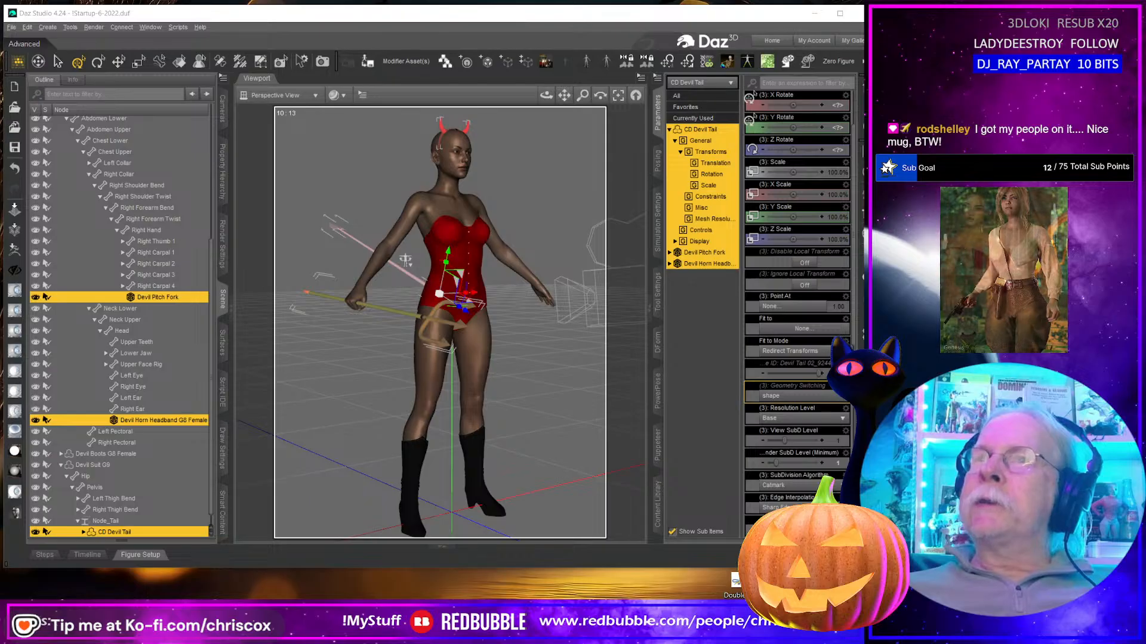
Step: Switch to Blender and import Devil Accessories.obj from the project's Substance folder
drag(860, 114, 429, 15)
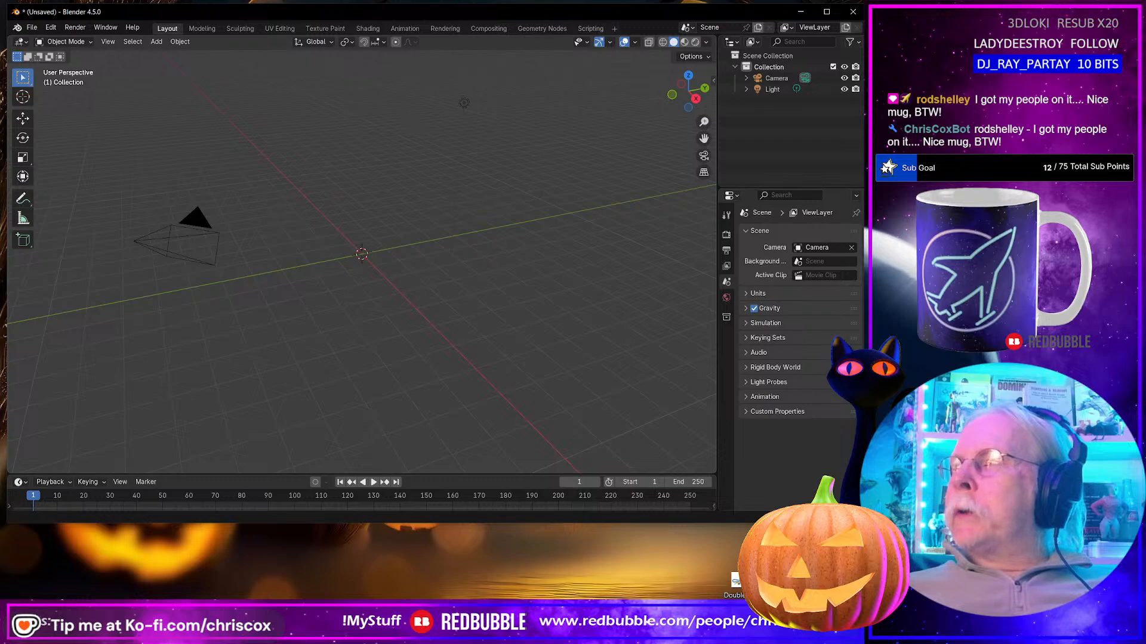
key(alt+Tab)
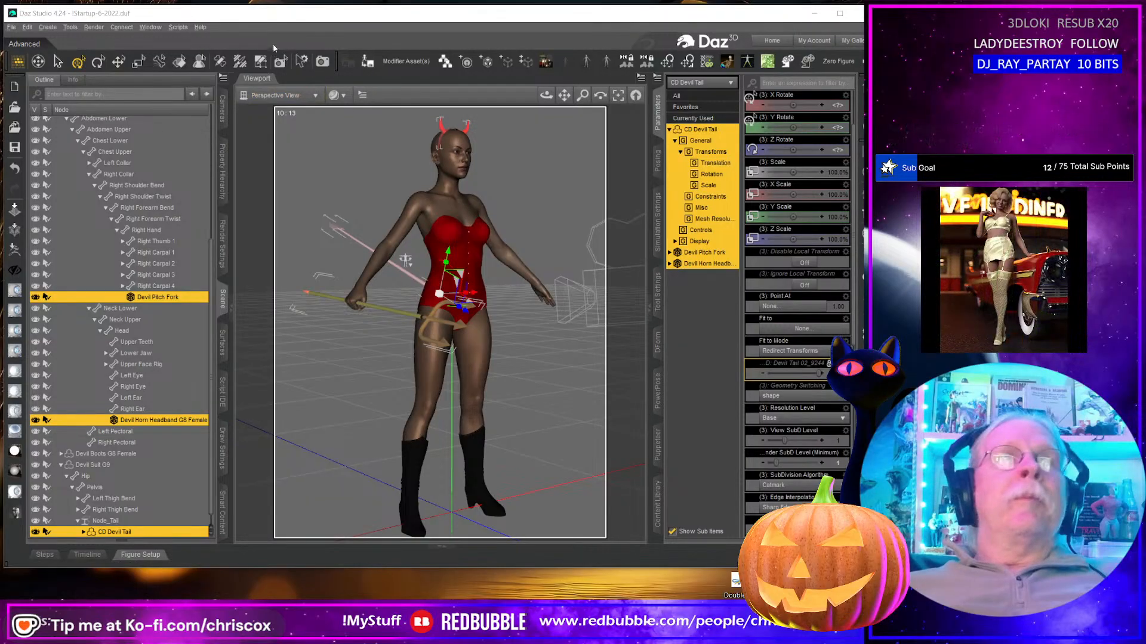
key(alt+Tab)
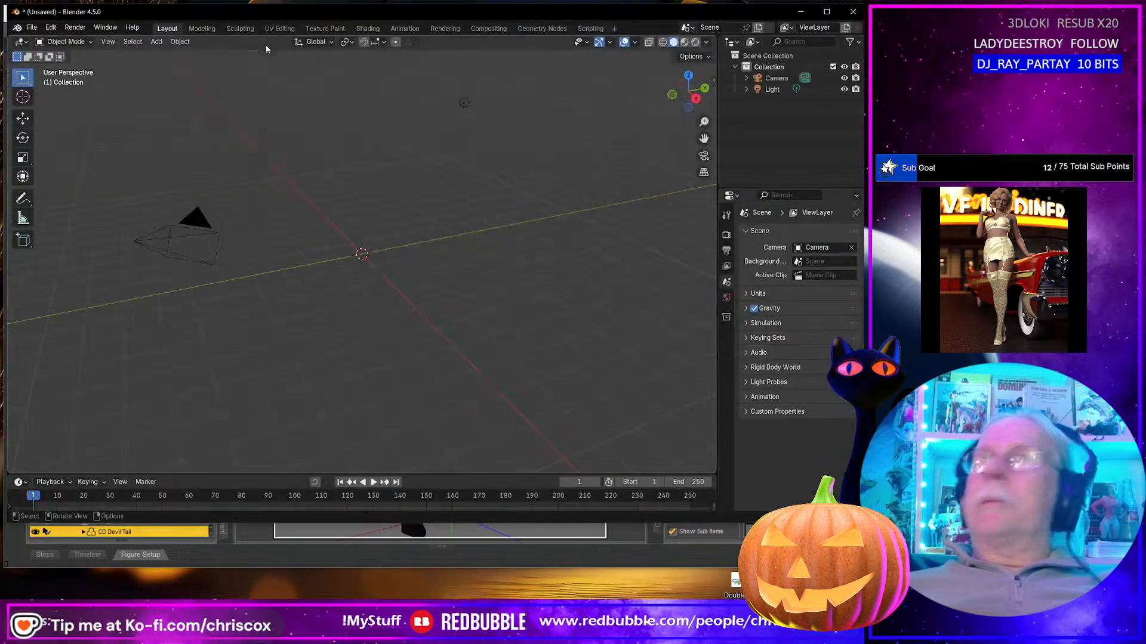
key(ctrl+shift+i)
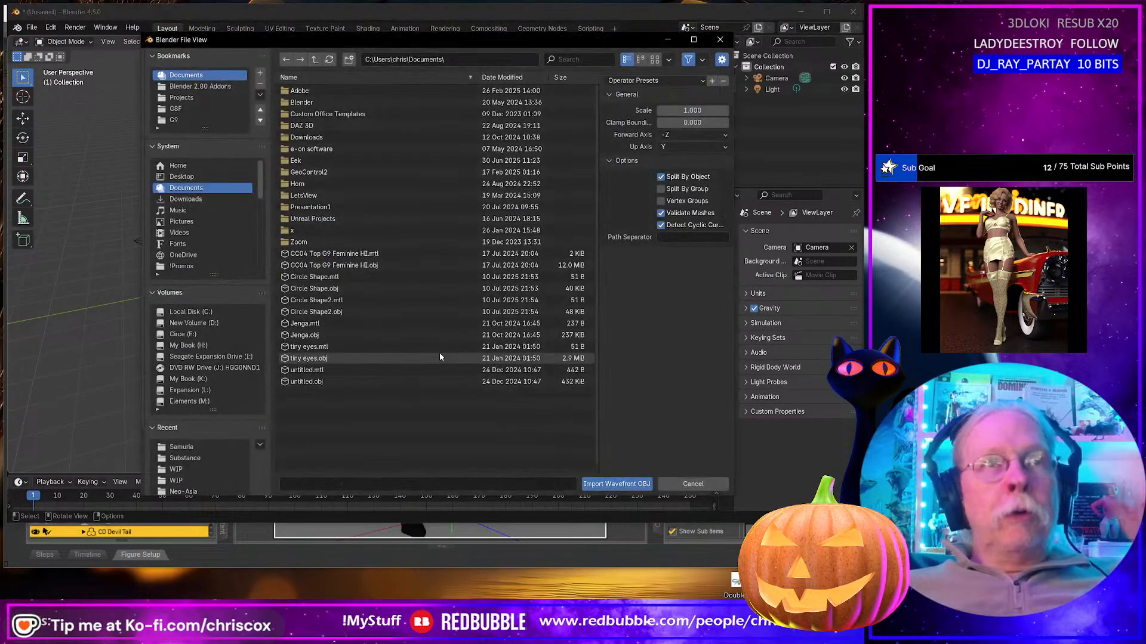
click(210, 457)
click(341, 90)
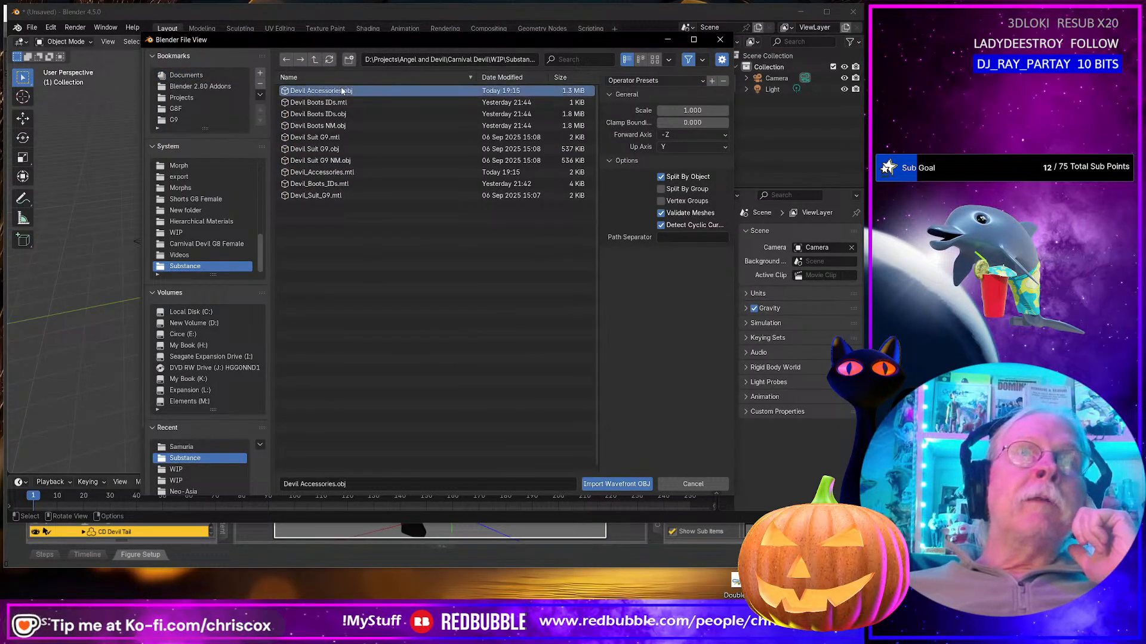
double_click(343, 90)
Step: Frame the imported accessories and examine the tail mesh and its blunt end up close
key(KP_Decimal)
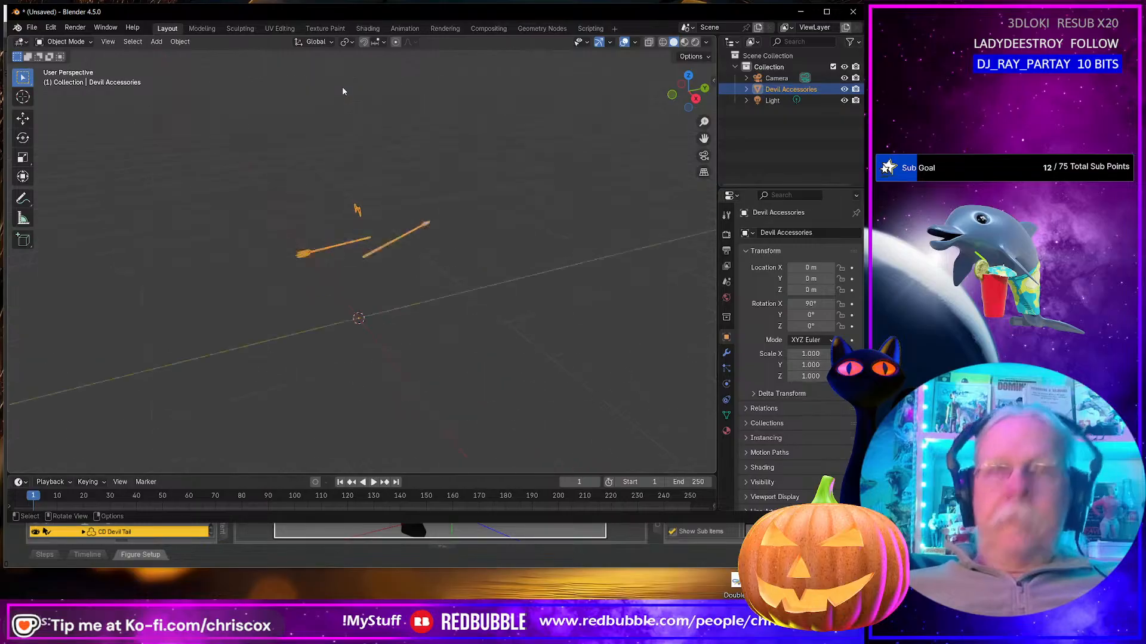
scroll(258, 276, up, 7)
shift+middle_drag(287, 289, 421, 310)
scroll(366, 408, up, 3)
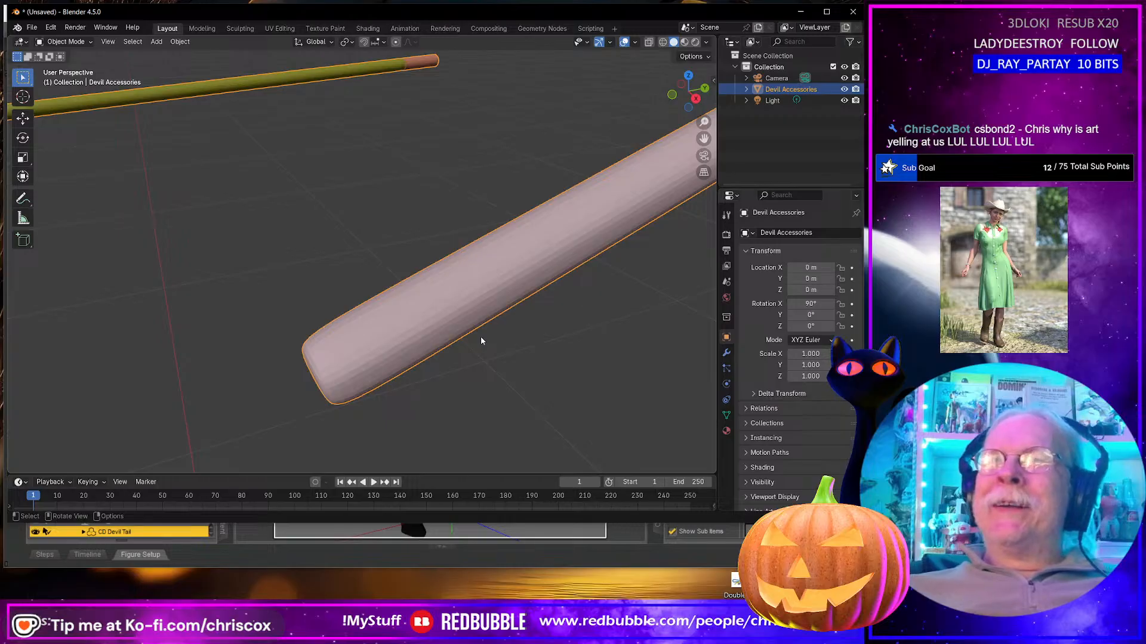
scroll(480, 337, down, 8)
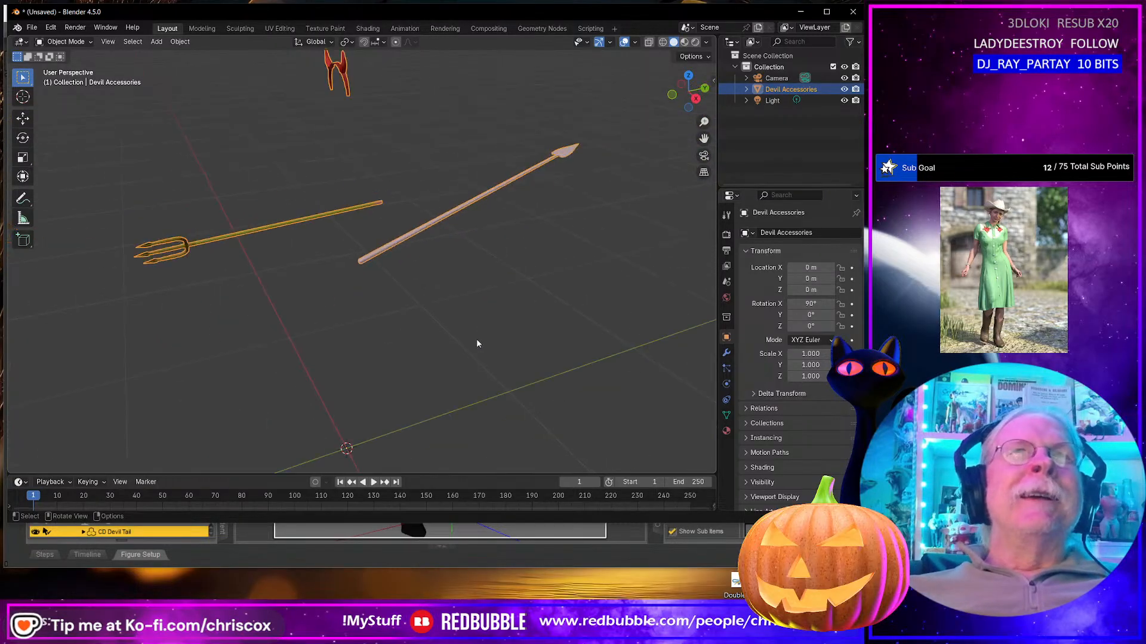
Step: Apply smooth shading to the imported Devil Accessories object
shift+middle_drag(437, 313, 456, 376)
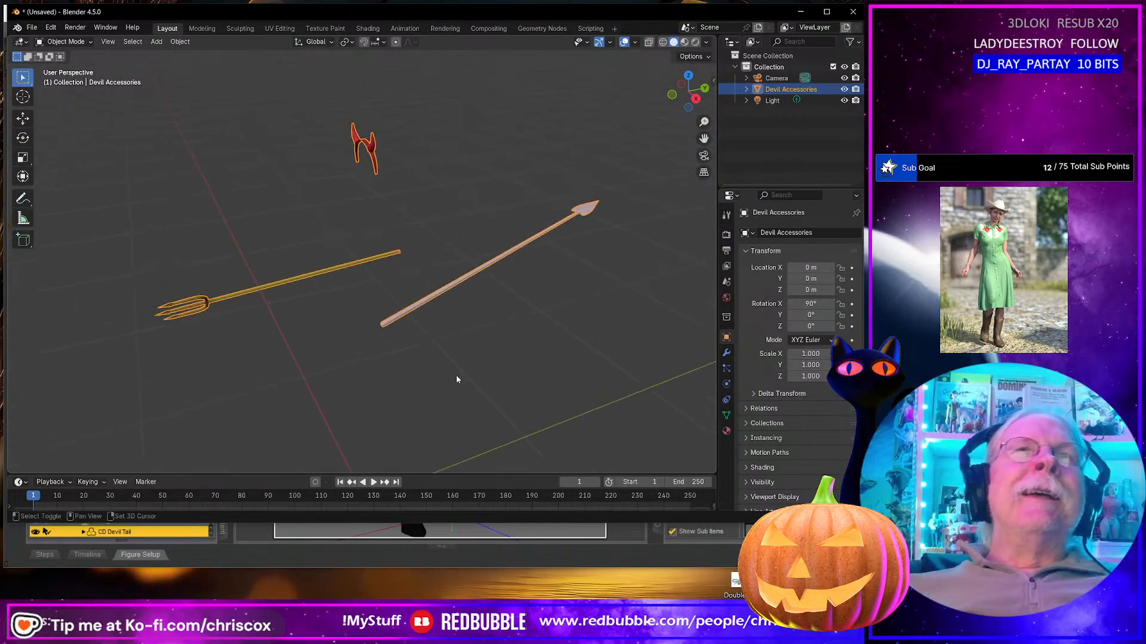
right_click(369, 149)
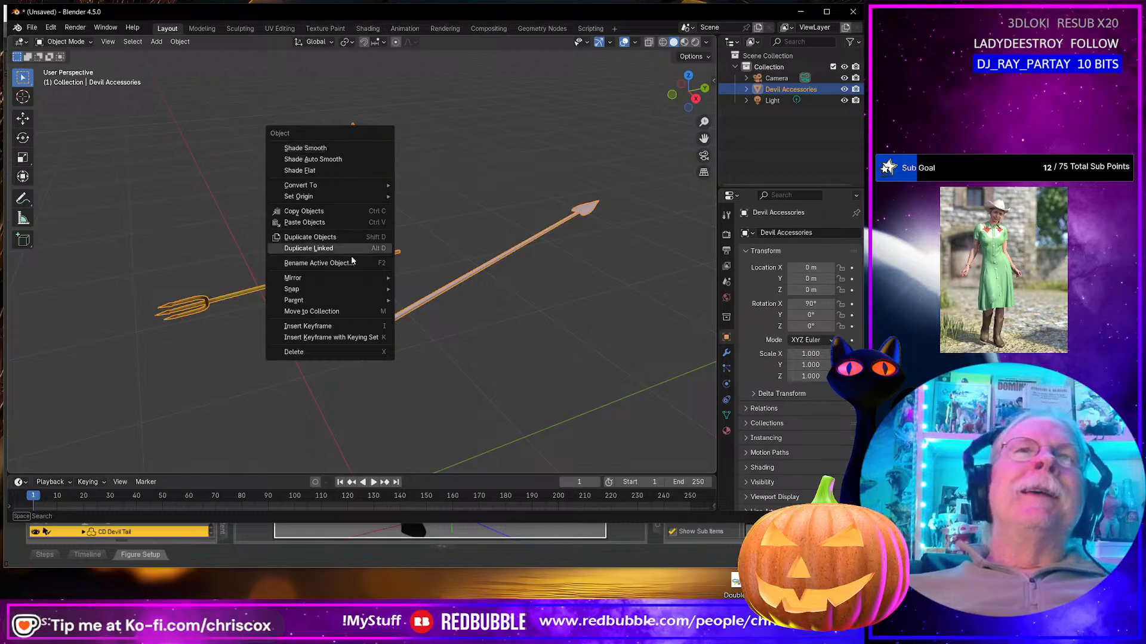
click(316, 148)
middle_drag(316, 149, 447, 243)
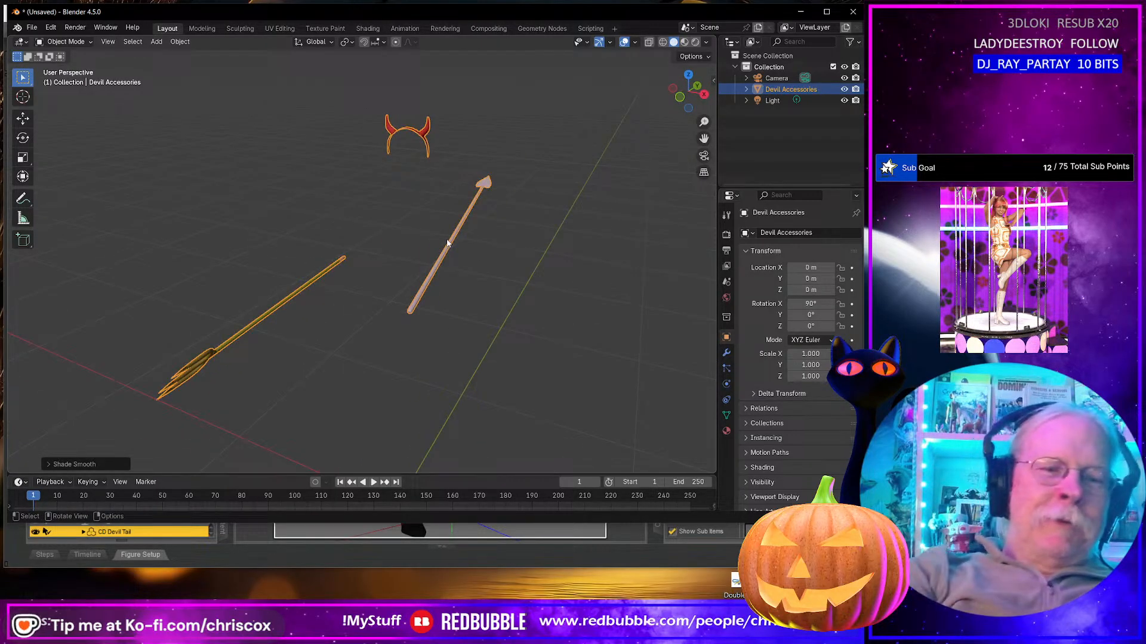
Step: Export the accessories as a Wavefront OBJ over the existing Devil Accessories.obj in the Substance folder
key(ctrl+shift+e)
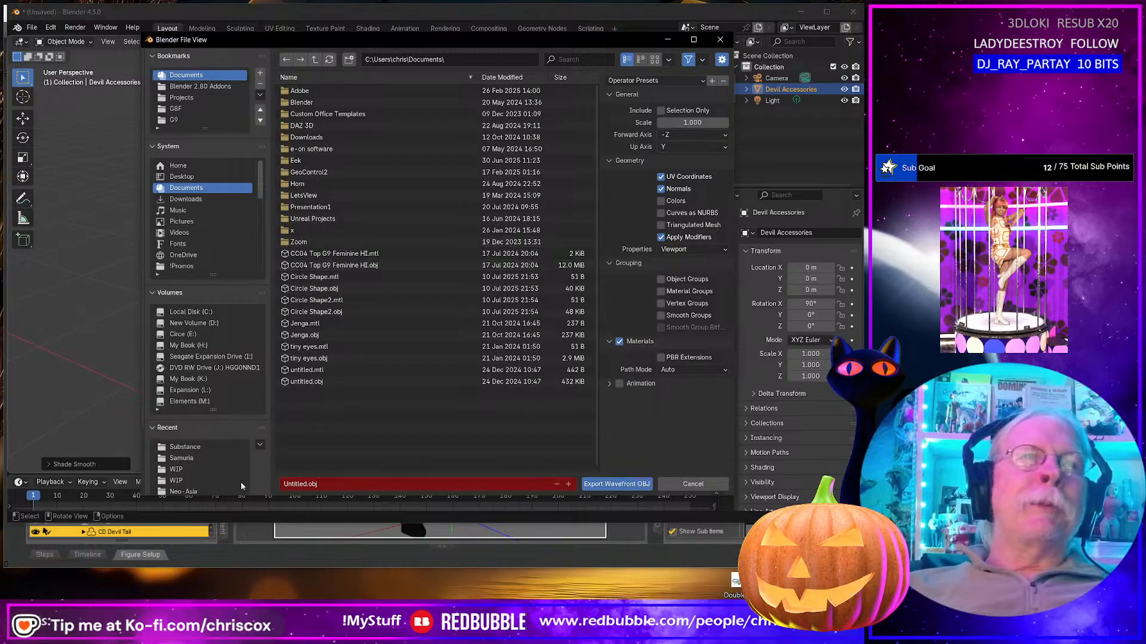
click(184, 447)
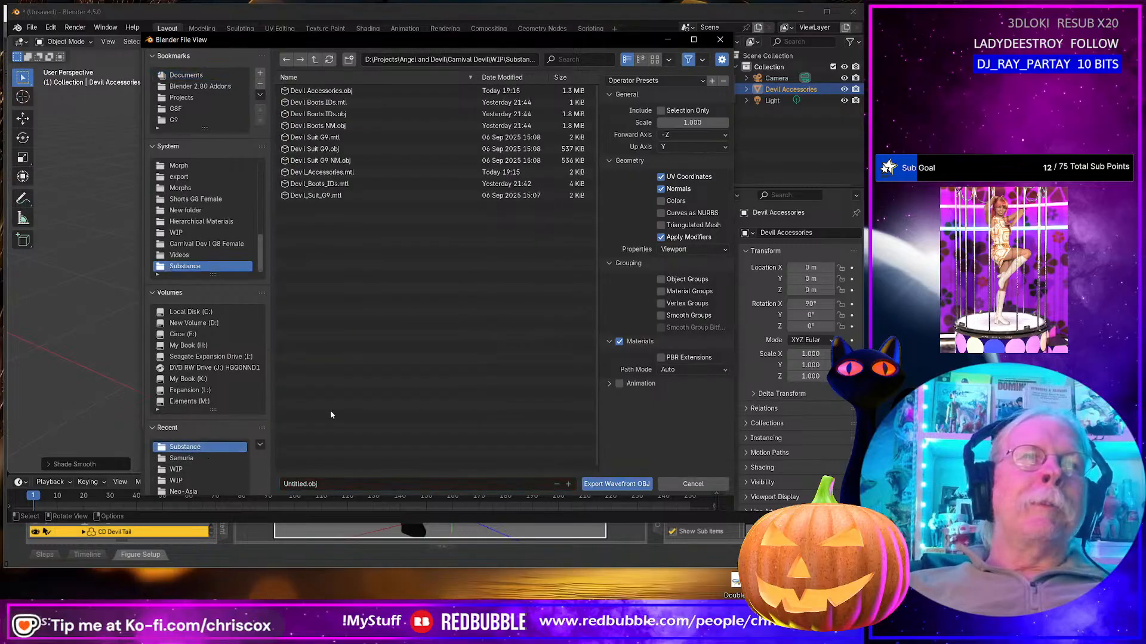
double_click(326, 92)
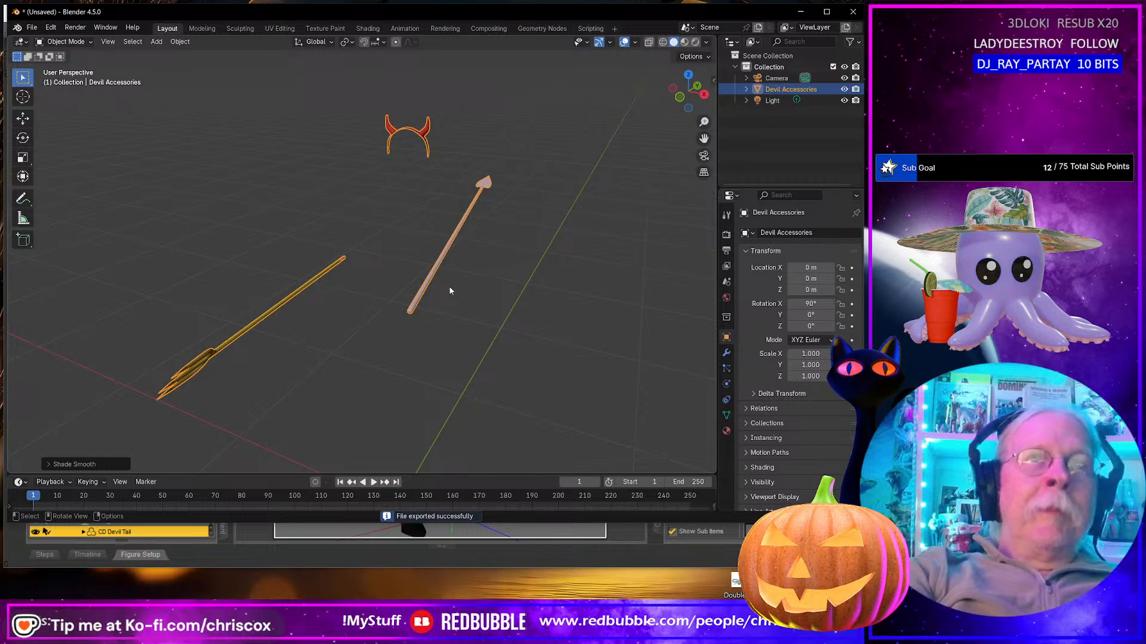
Step: Export Devil Accessories.obj again using the Daz operator preset, with Selection Only and Vertex Groups enabled
key(ctrl+shift+e)
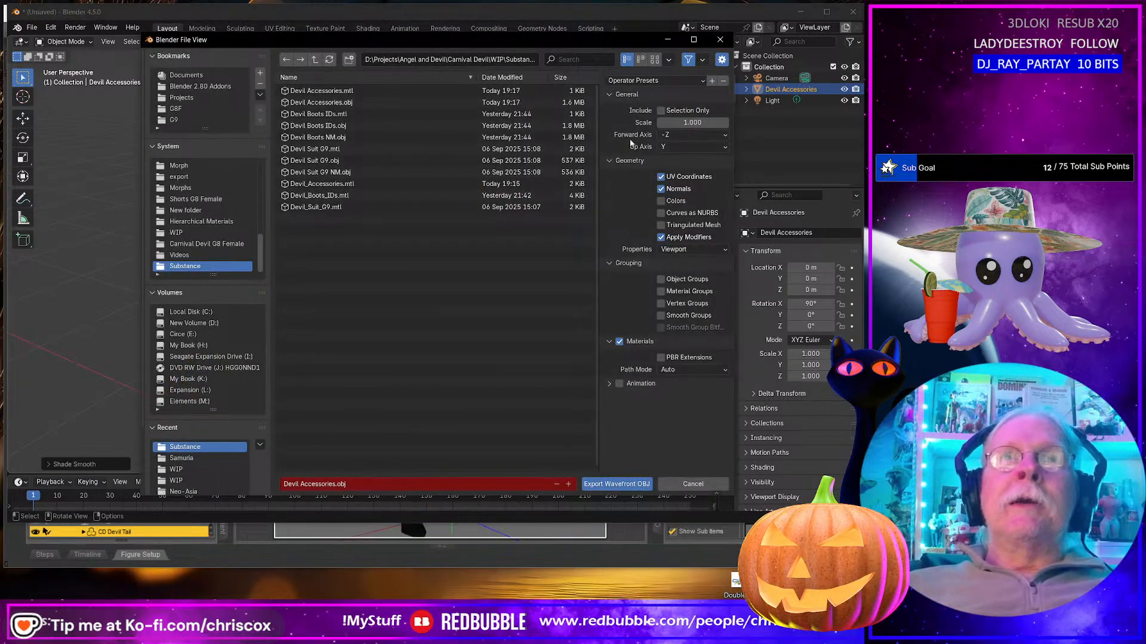
click(660, 110)
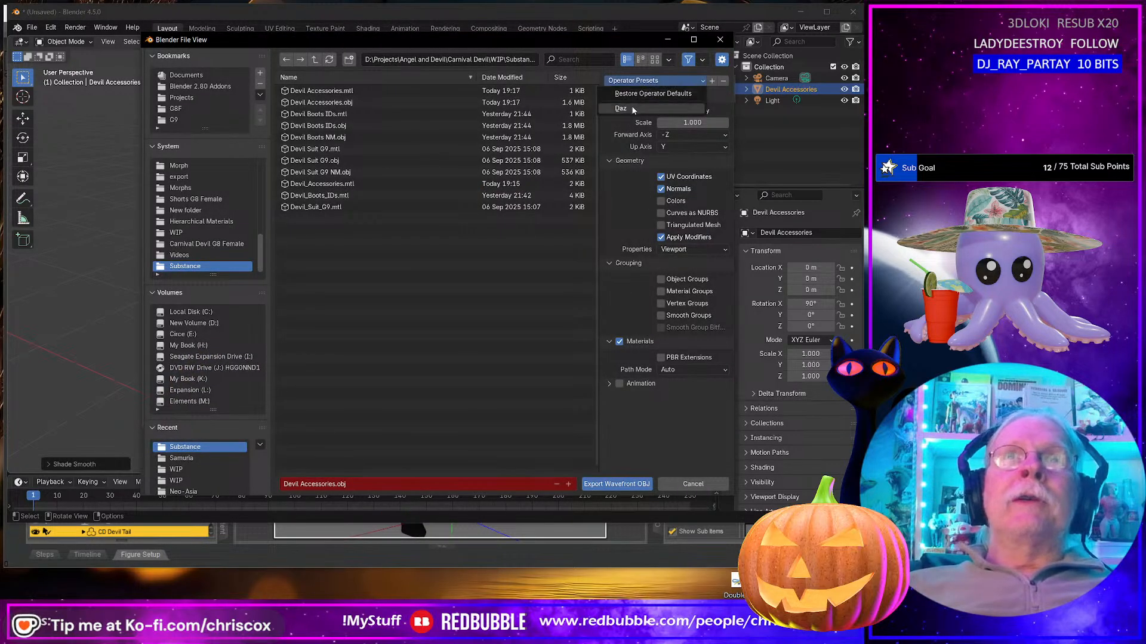
click(661, 303)
click(612, 482)
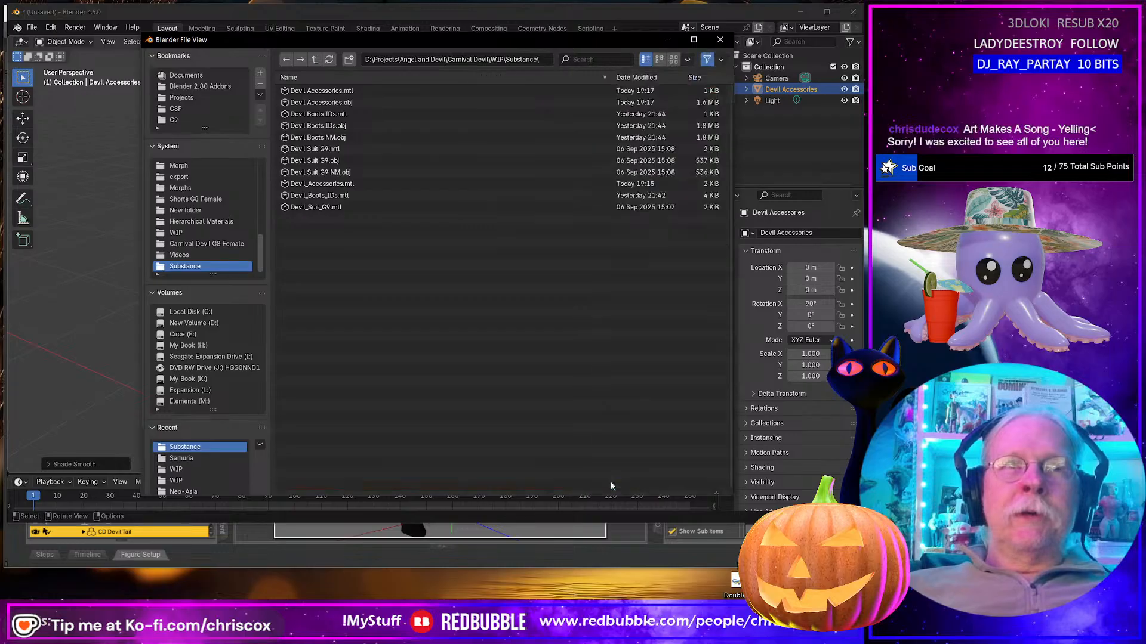
key(ctrl+shift+i)
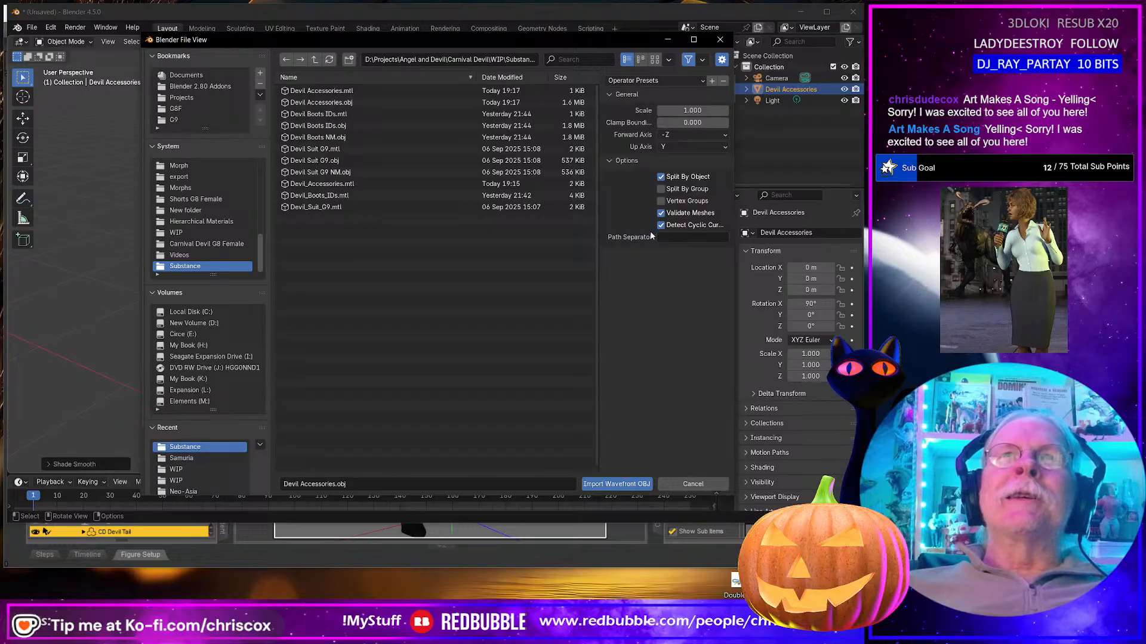
click(693, 485)
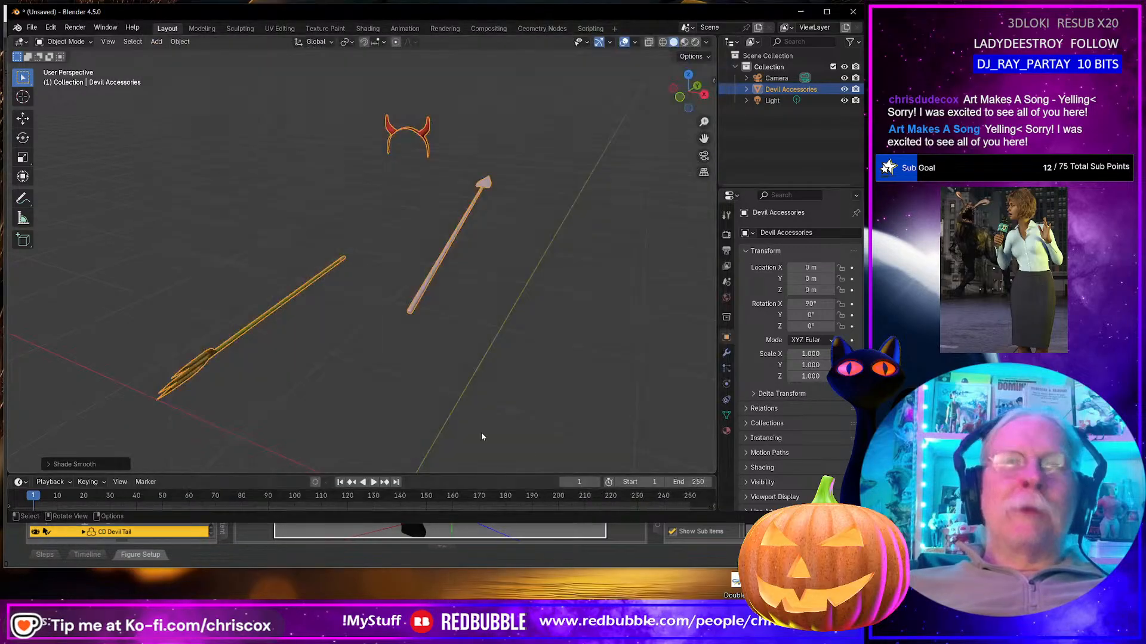
Step: Export a copy without materials as Devil Accessories NM.obj in the Substance folder
key(ctrl+shift+e)
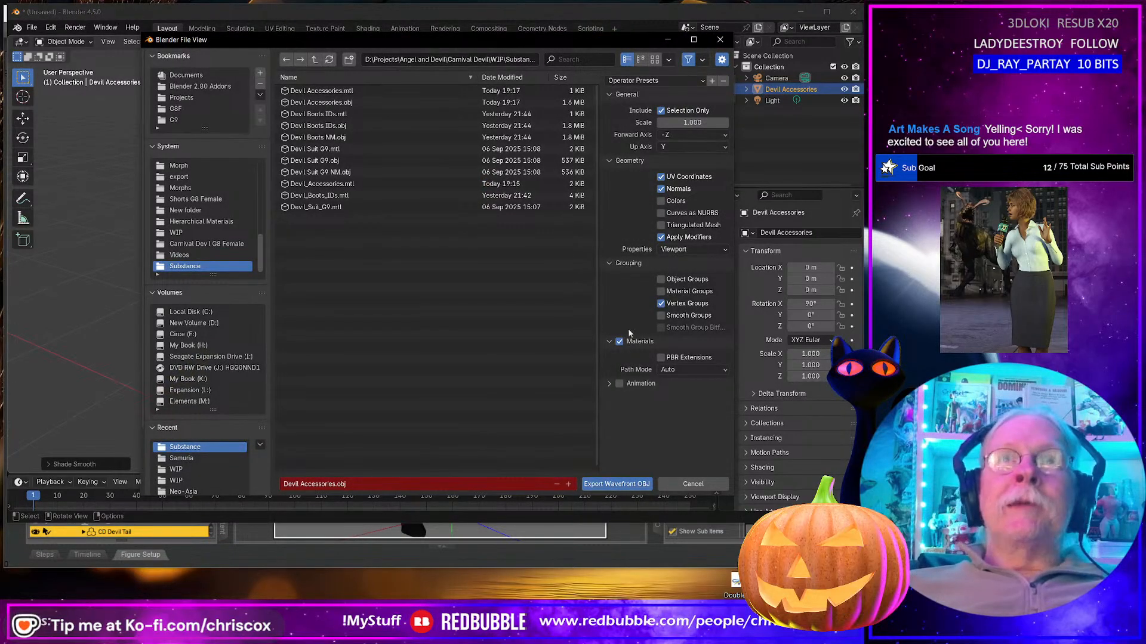
click(619, 342)
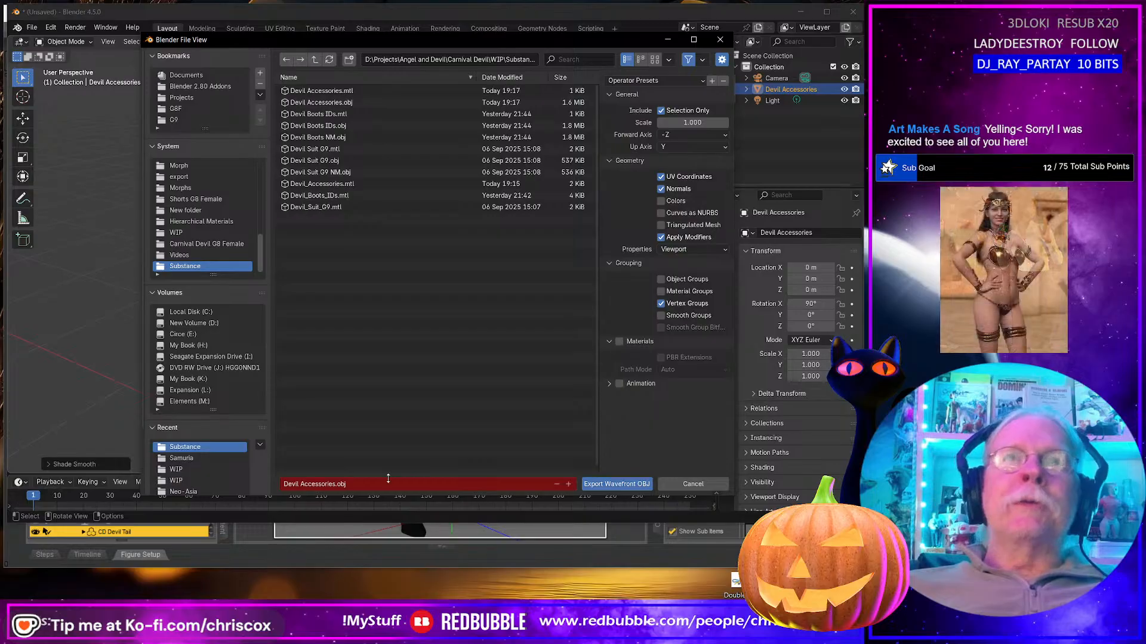
click(337, 484)
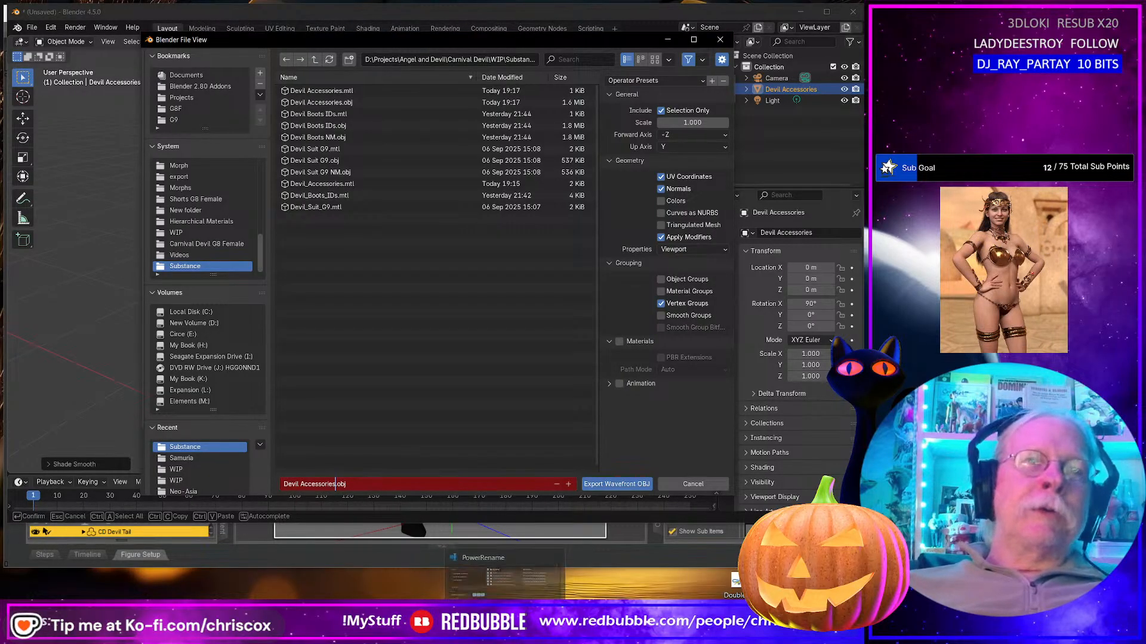
text(NM)
key(Return)
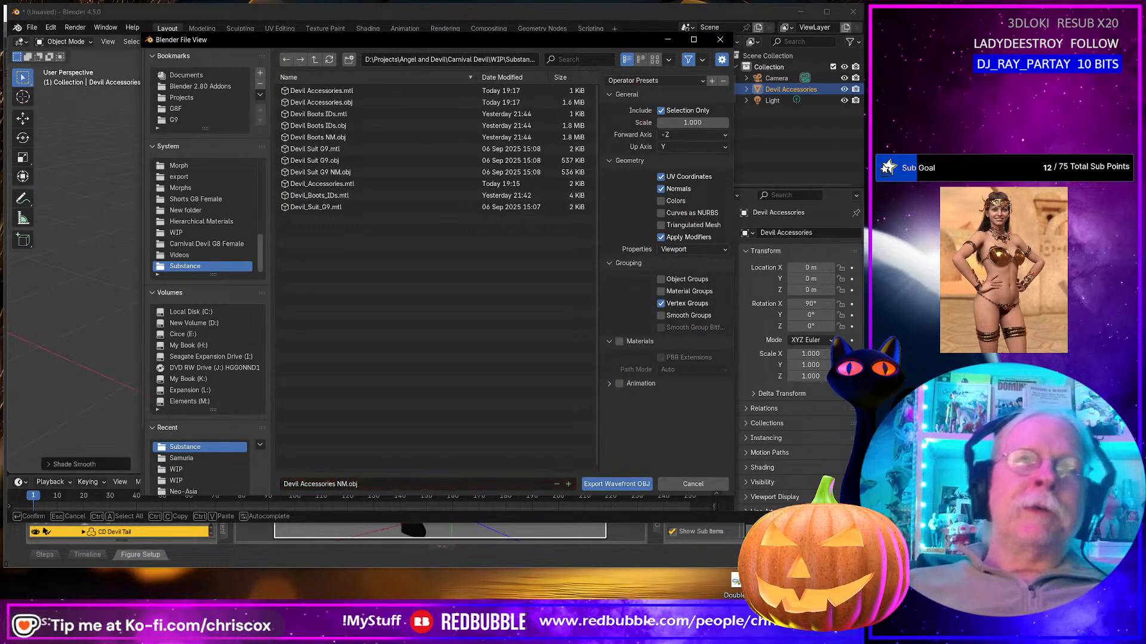
click(621, 484)
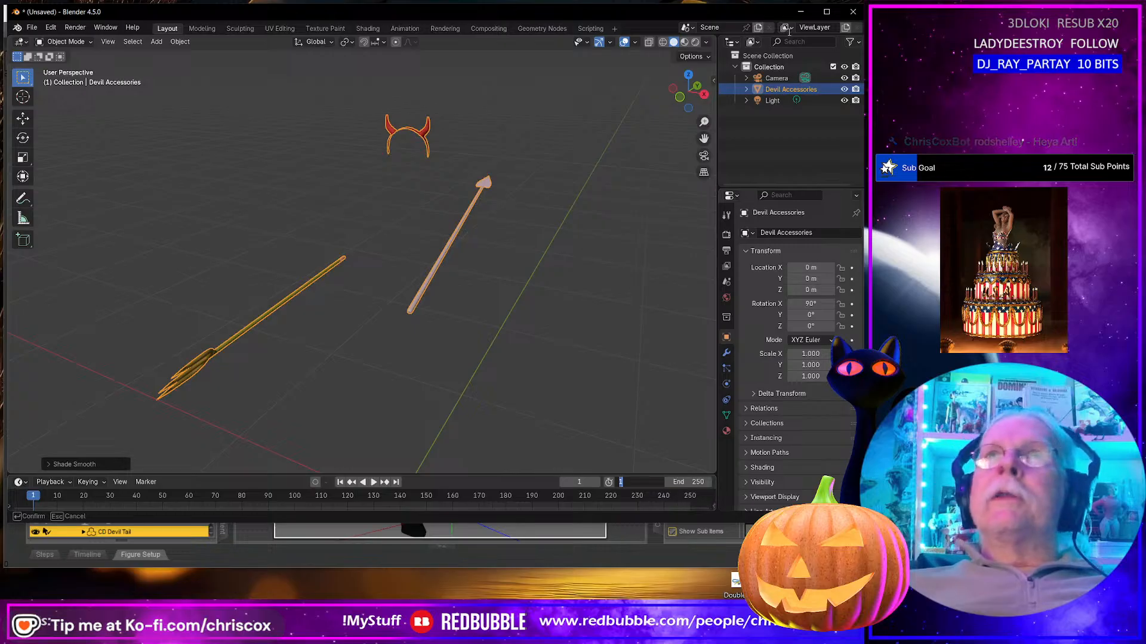
Step: Minimise Blender and Daz Studio, switch to Substance 3D Painter and open the recent Carnival Devil Suit project
click(801, 13)
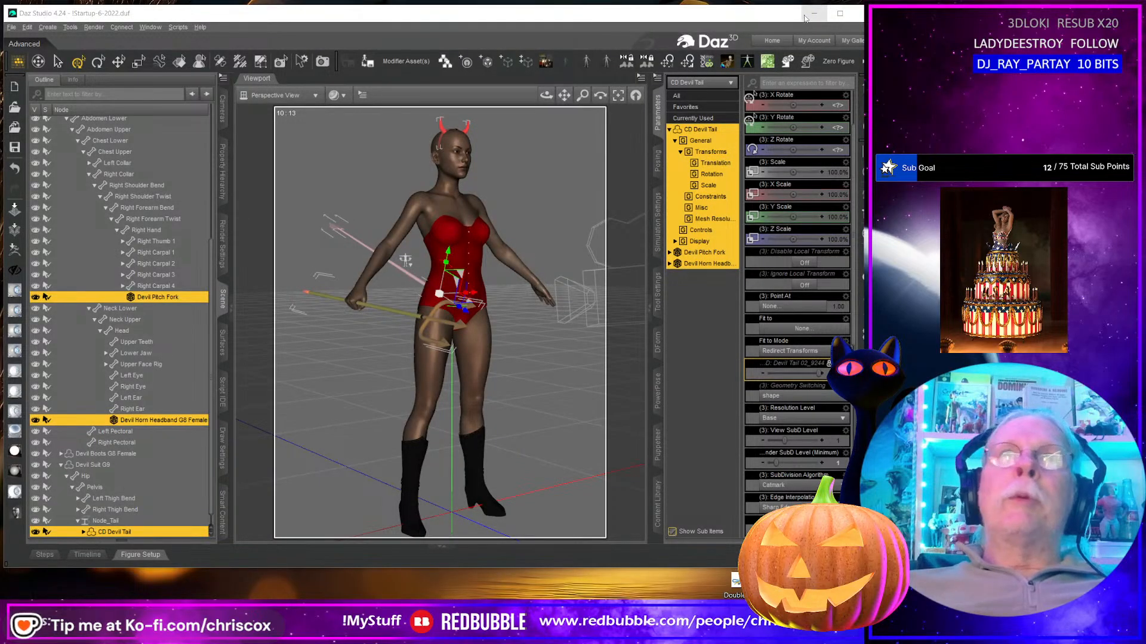
click(813, 13)
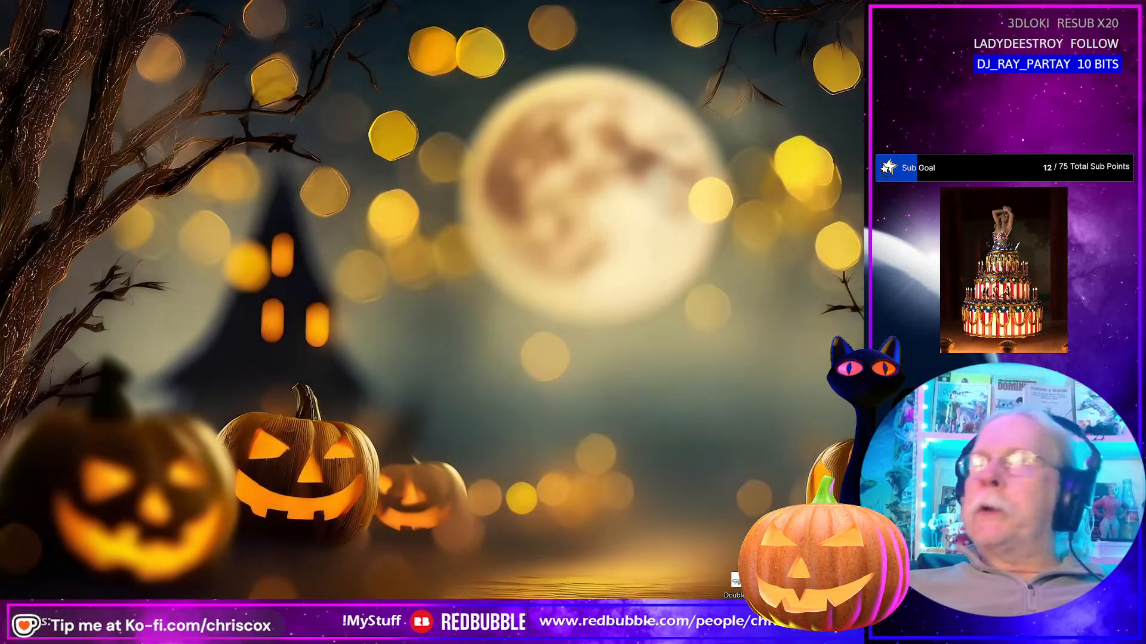
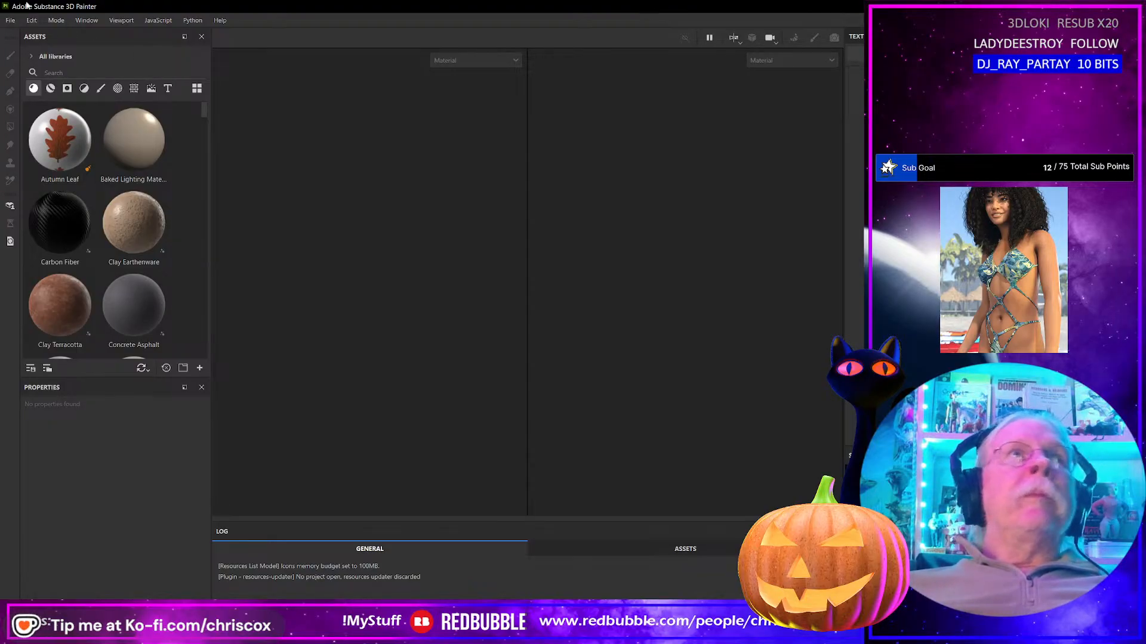
mouse_move(576, 4)
mouse_down()
mouse_move(511, 62)
mouse_move(437, 25)
mouse_move(443, 12)
mouse_up()
click(27, 28)
click(30, 29)
click(29, 28)
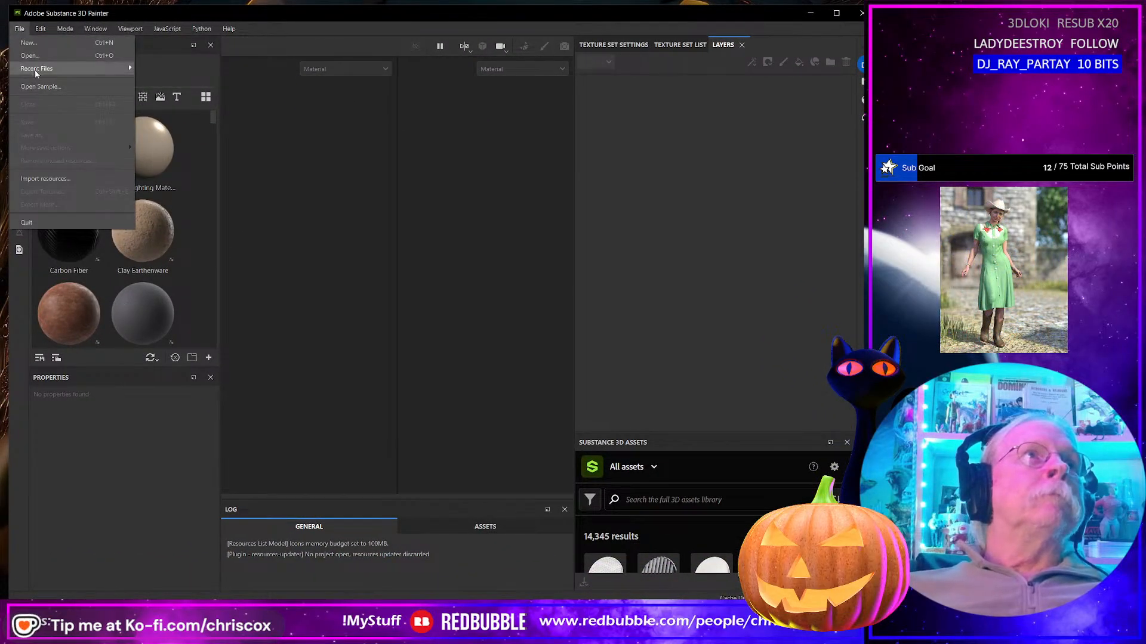
mouse_move(36, 69)
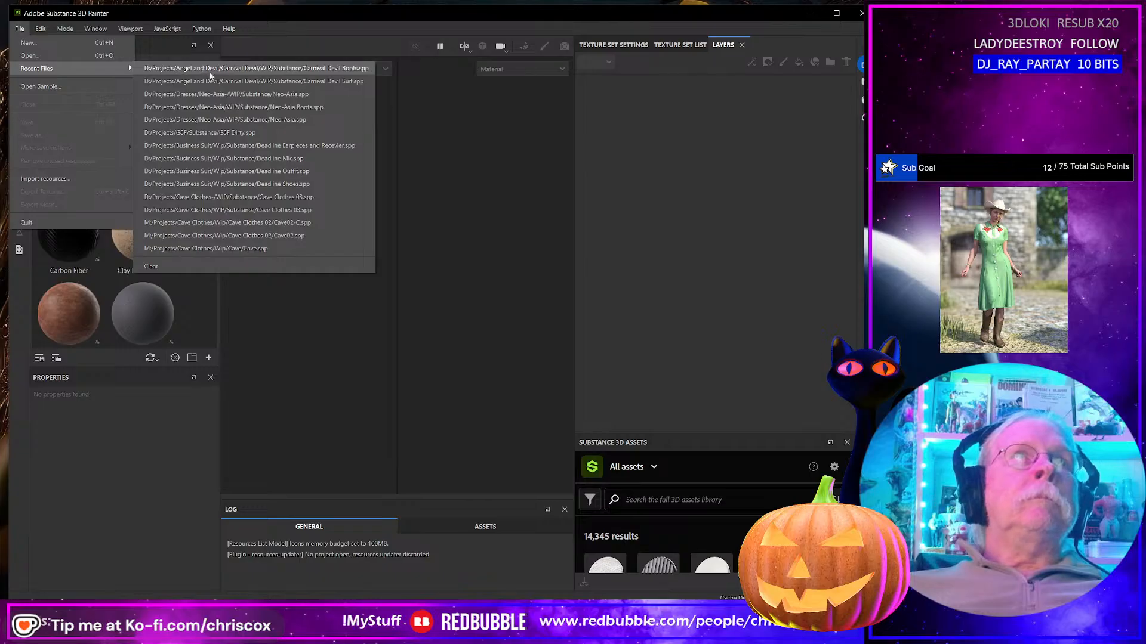
click(206, 81)
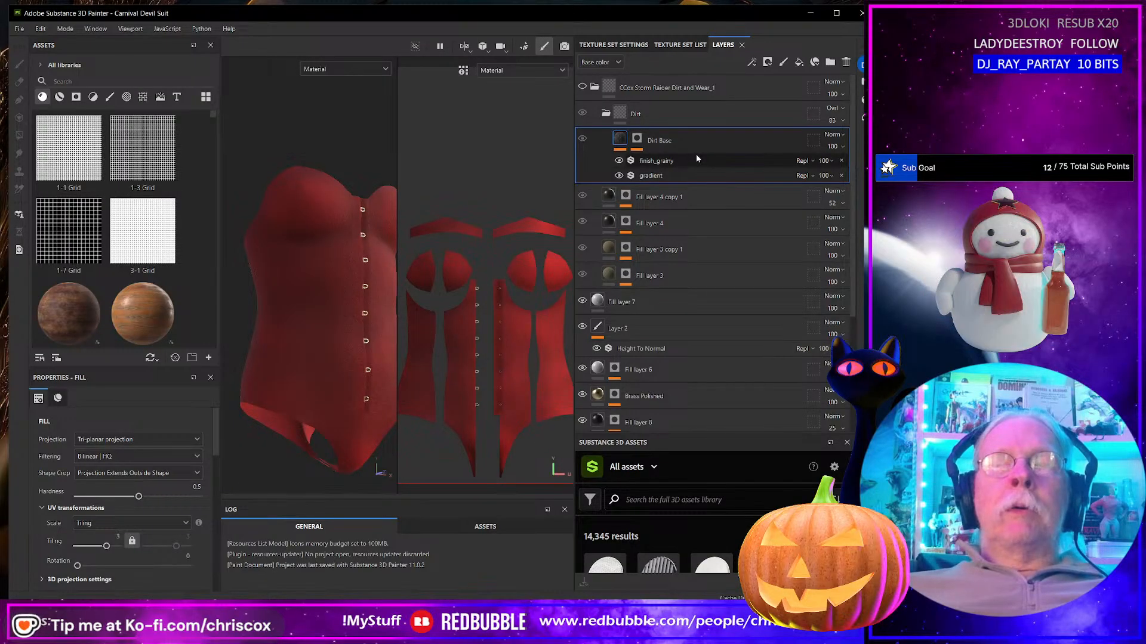
Step: Collapse the Dirt group and hide the Cotton layer to expose the Fine Leather layer beneath it
click(605, 114)
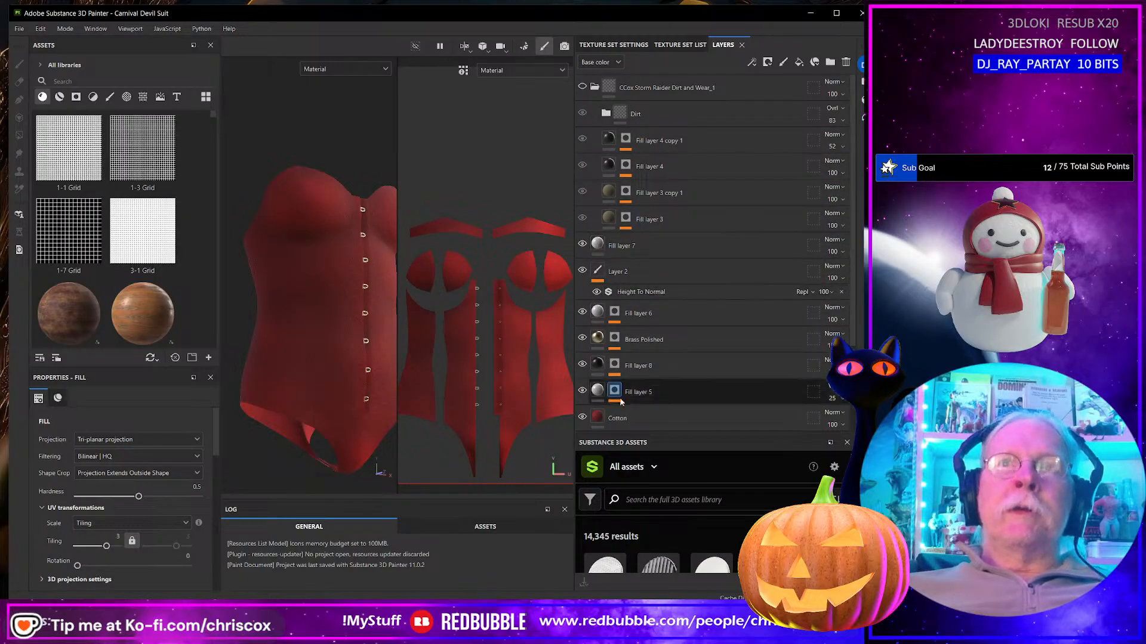
scroll(653, 414, down, 2)
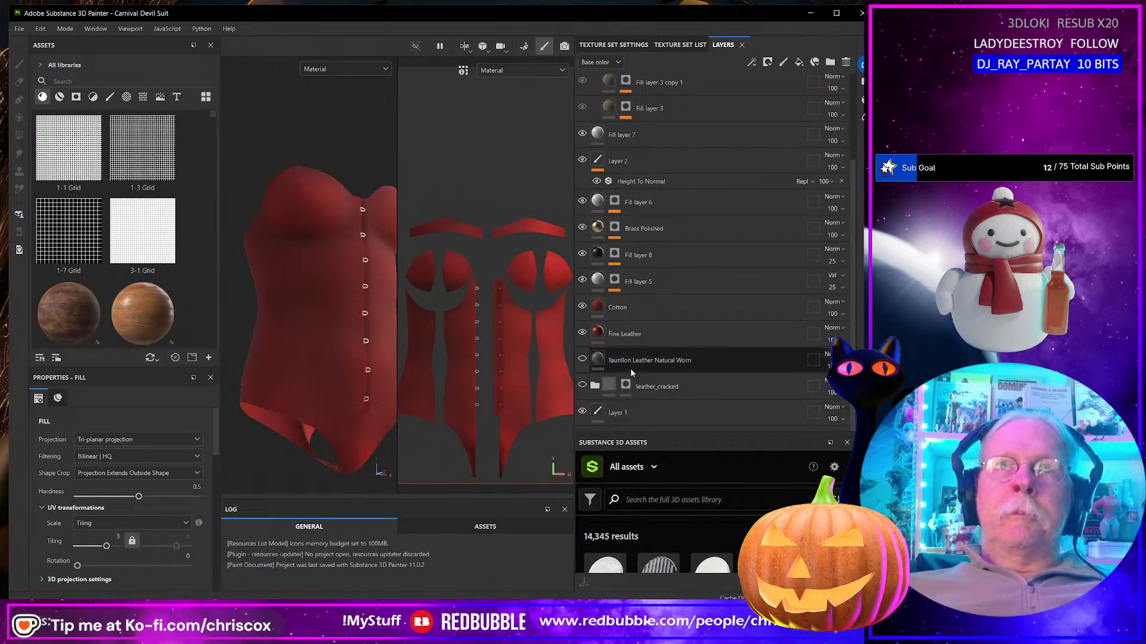
click(676, 338)
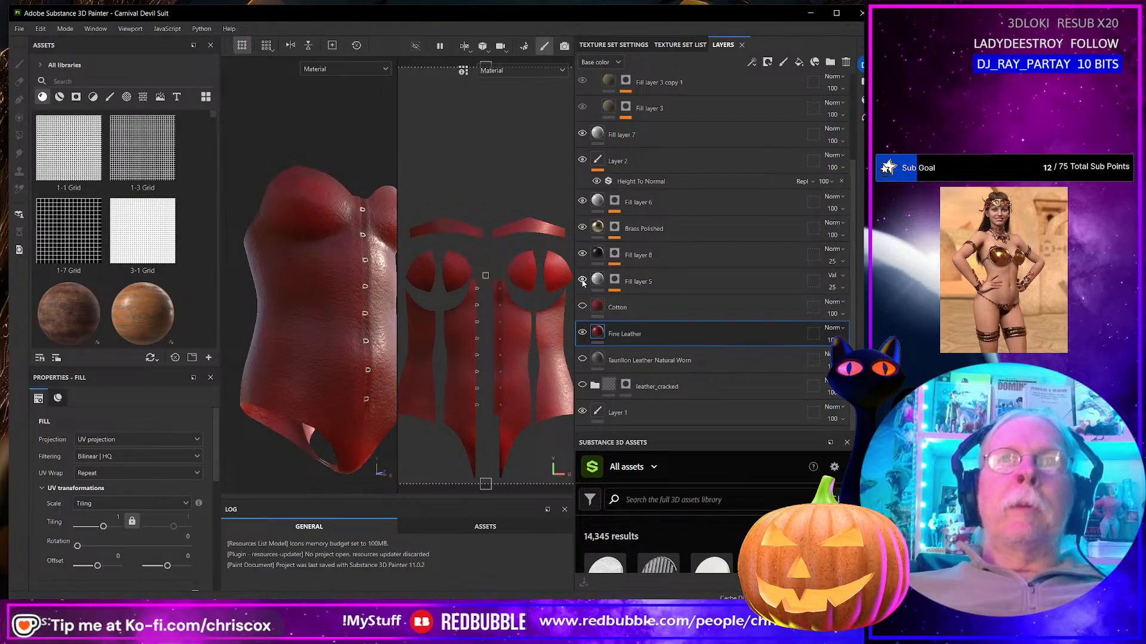
Step: Group Fill layer 8 and Fill layer 5 into a folder named Highlights and Shadows
click(651, 255)
shift+click(668, 280)
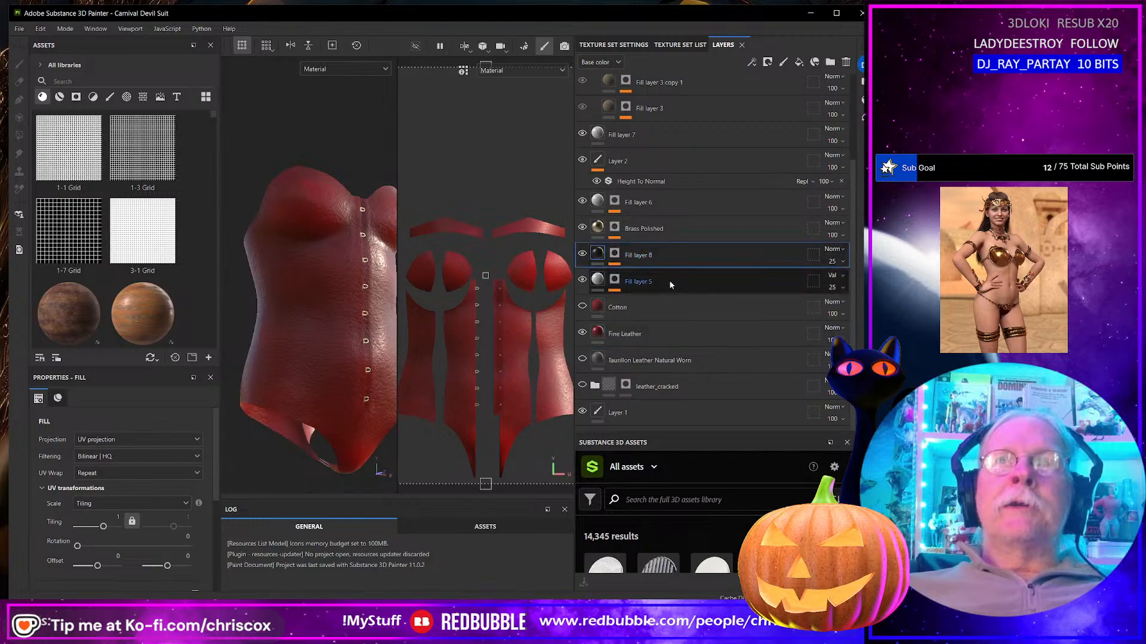
right_click(668, 281)
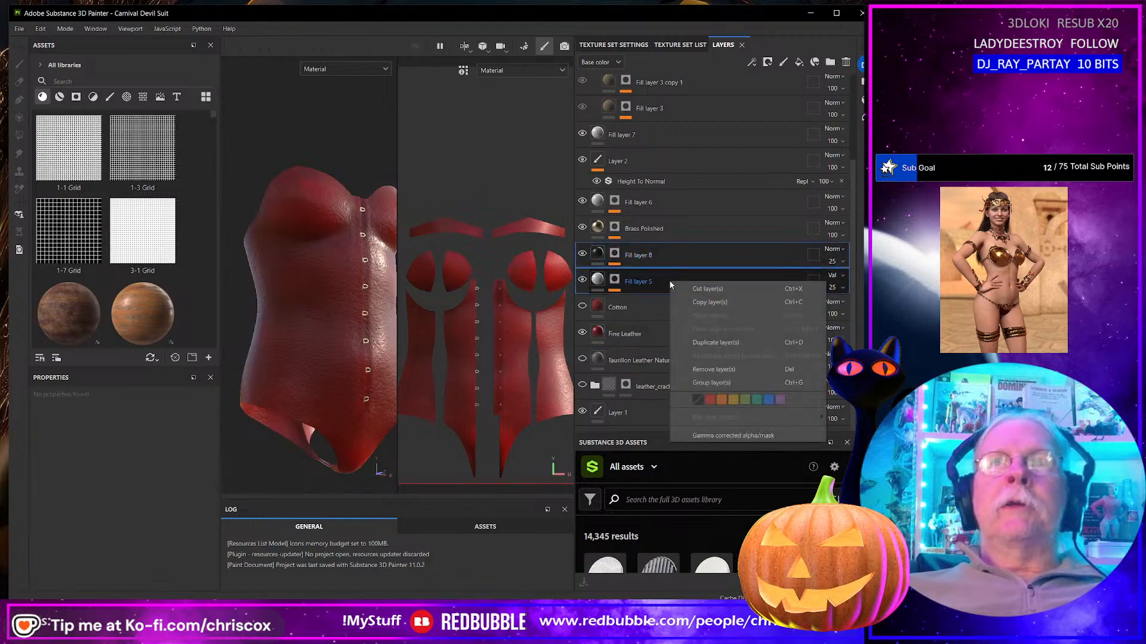
click(700, 382)
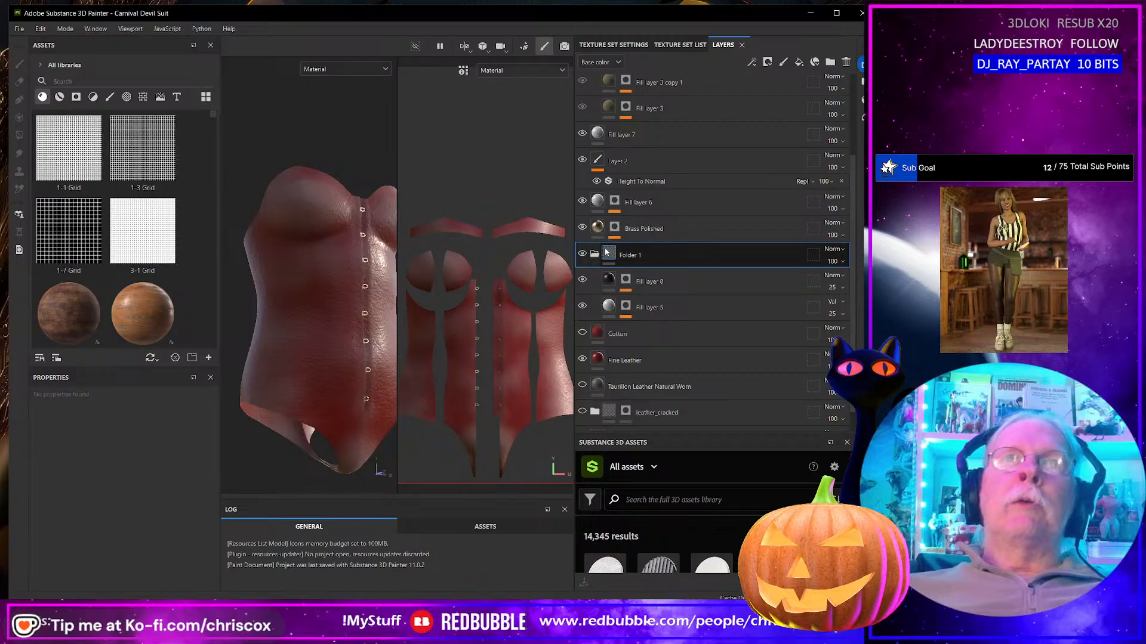
double_click(633, 255)
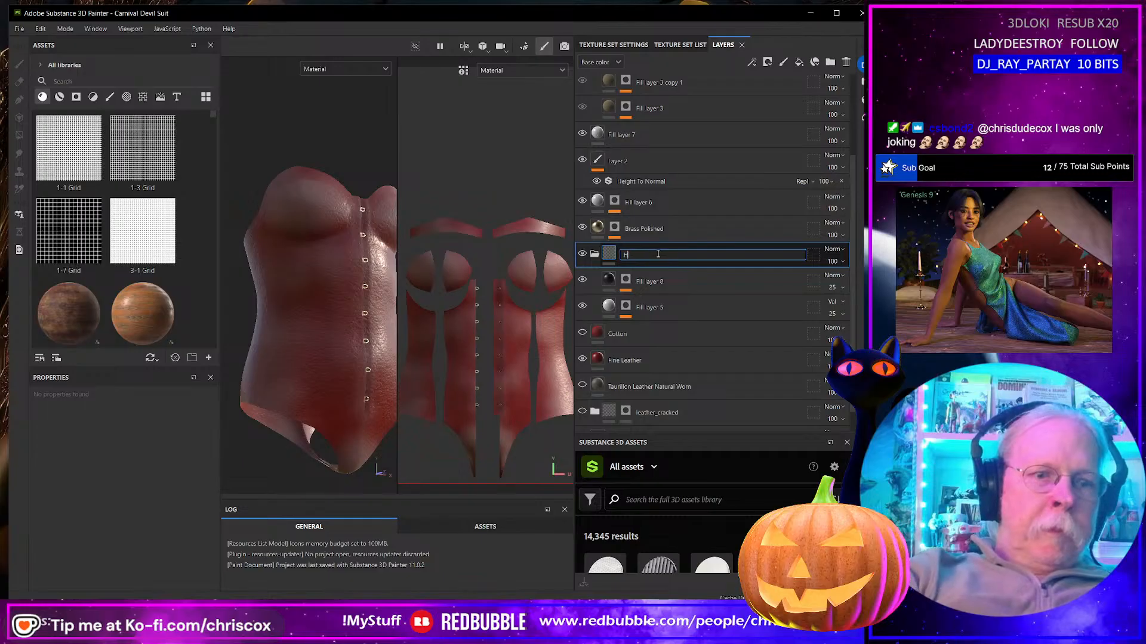
text(Highlig)
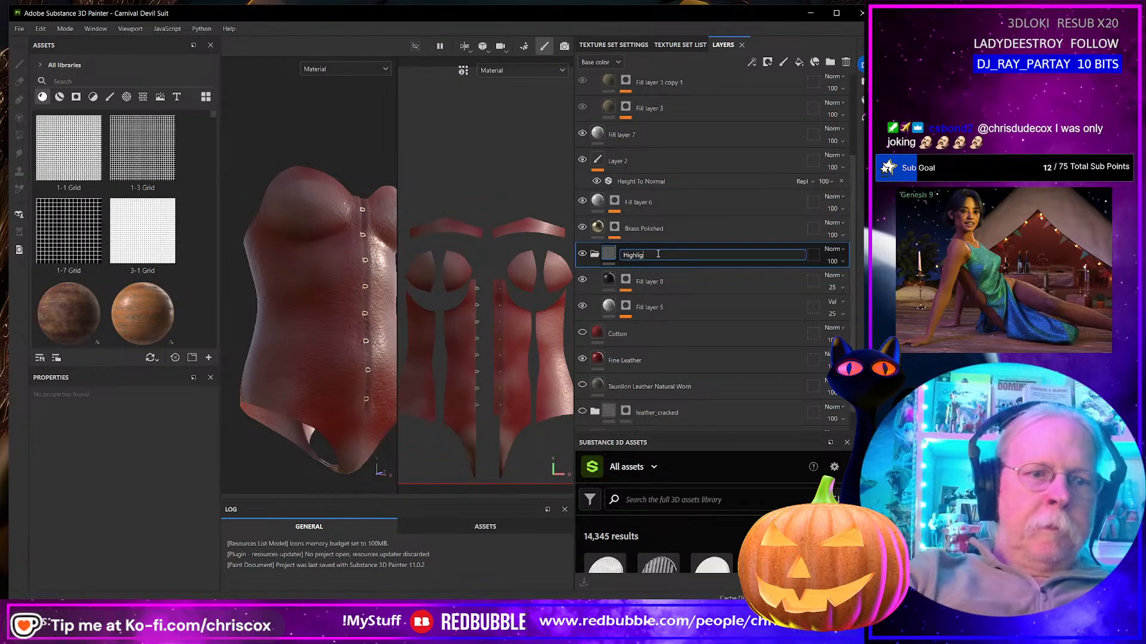
text(hts add Sho)
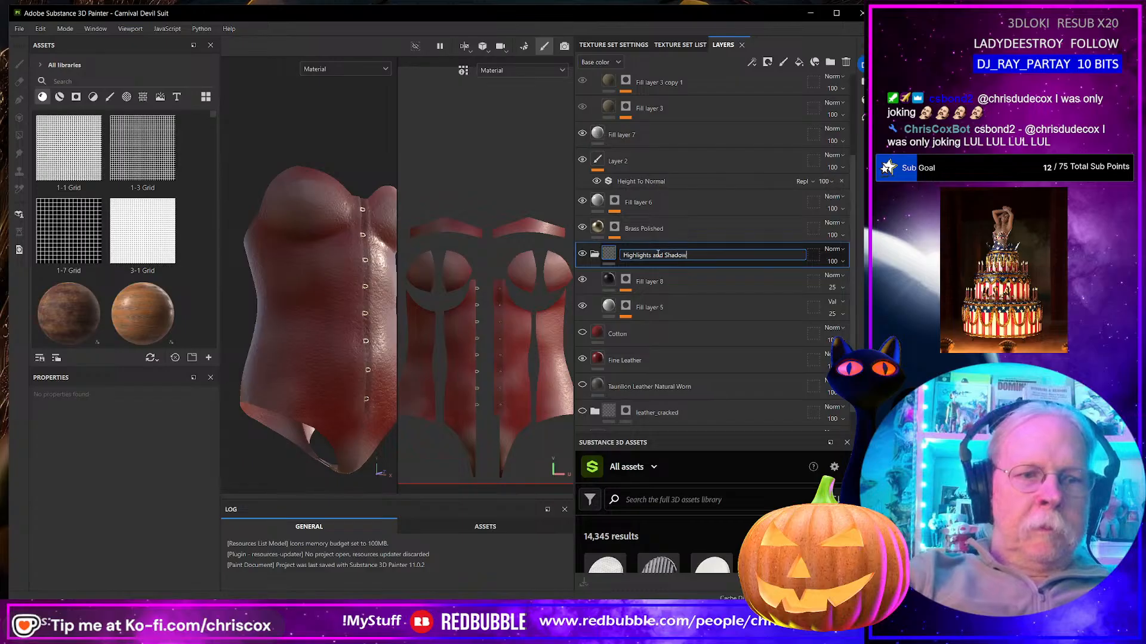
key(Return)
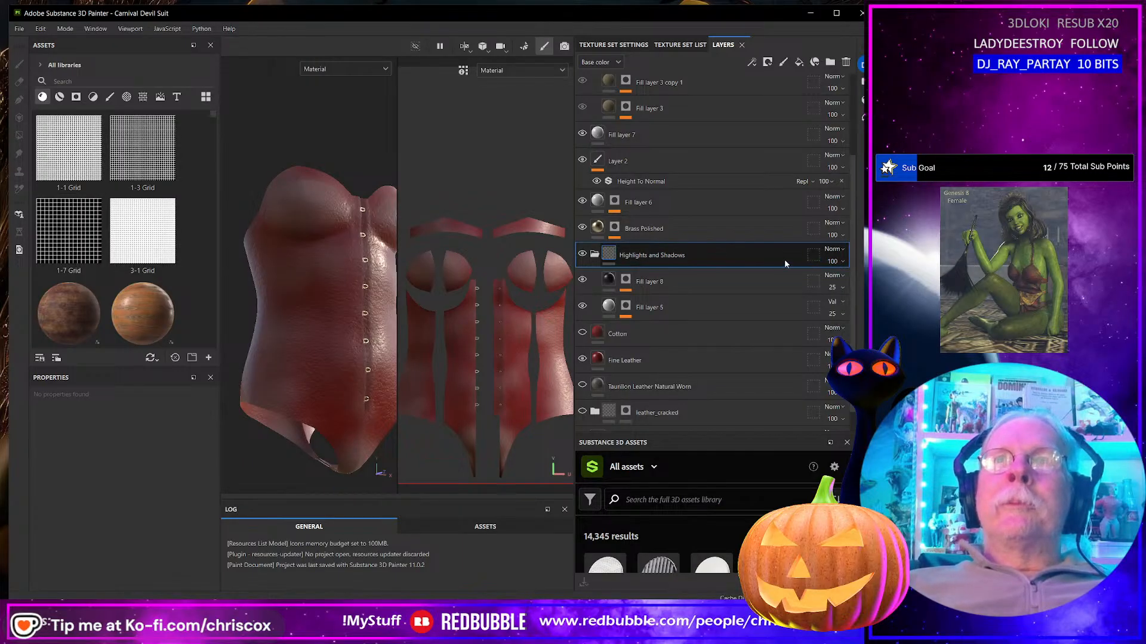
Step: Set the Highlights and Shadows folder's base color blending mode to Passthrough
click(840, 255)
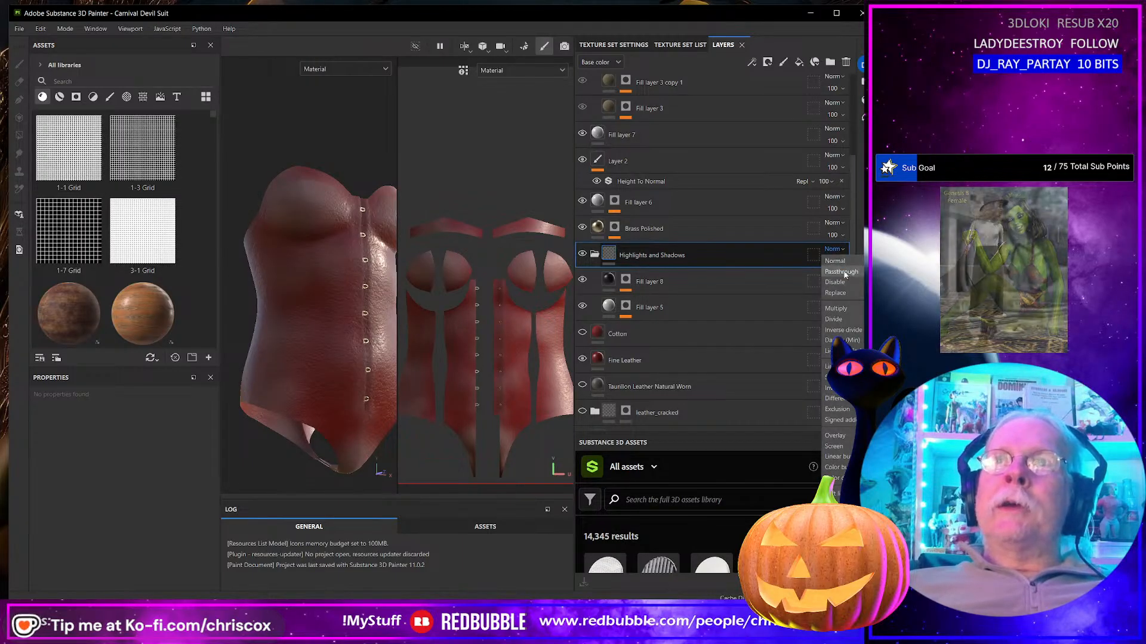
click(843, 274)
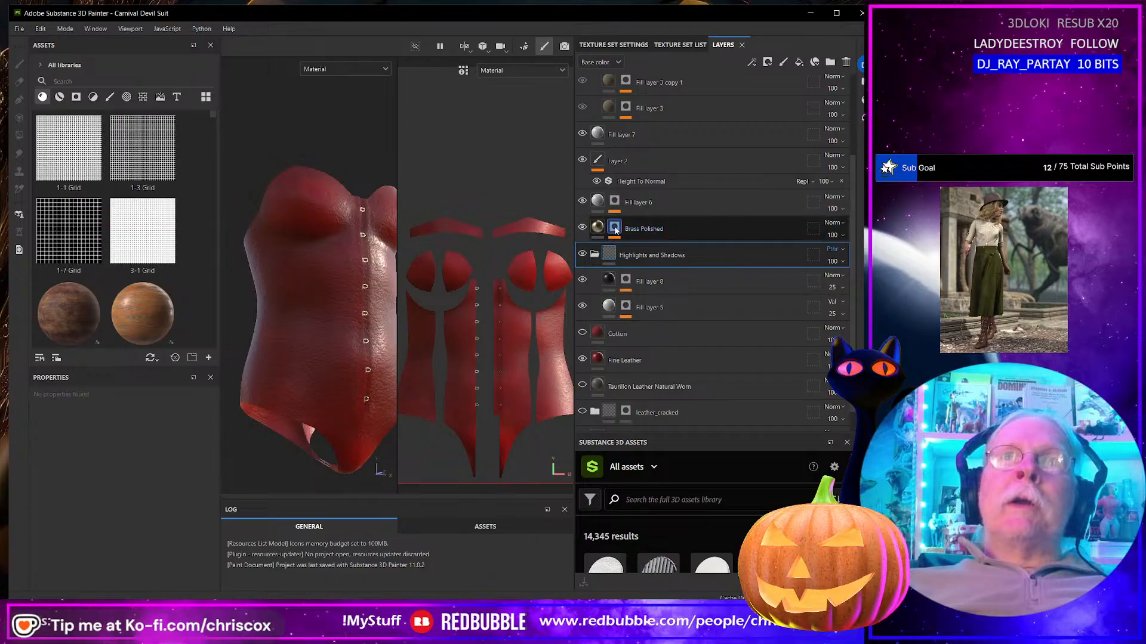
scroll(665, 231, up, 1)
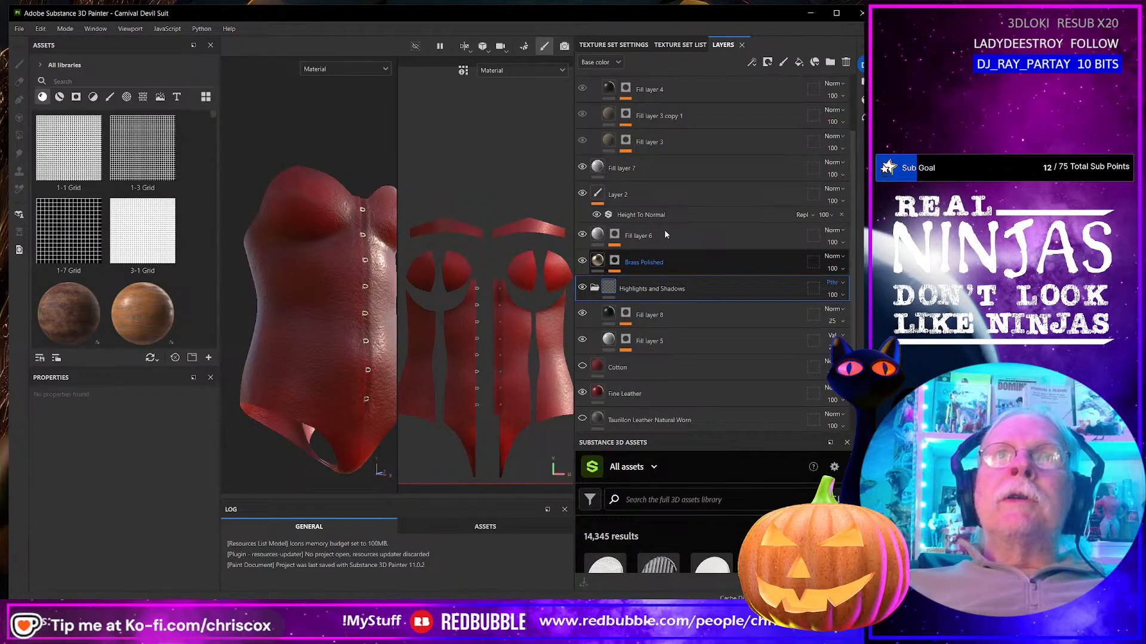
Step: Widen the 3D view of the suit and duplicate the Fine Leather layer
scroll(340, 318, up, 2)
drag(397, 303, 535, 298)
alt+middle_drag(444, 334, 409, 253)
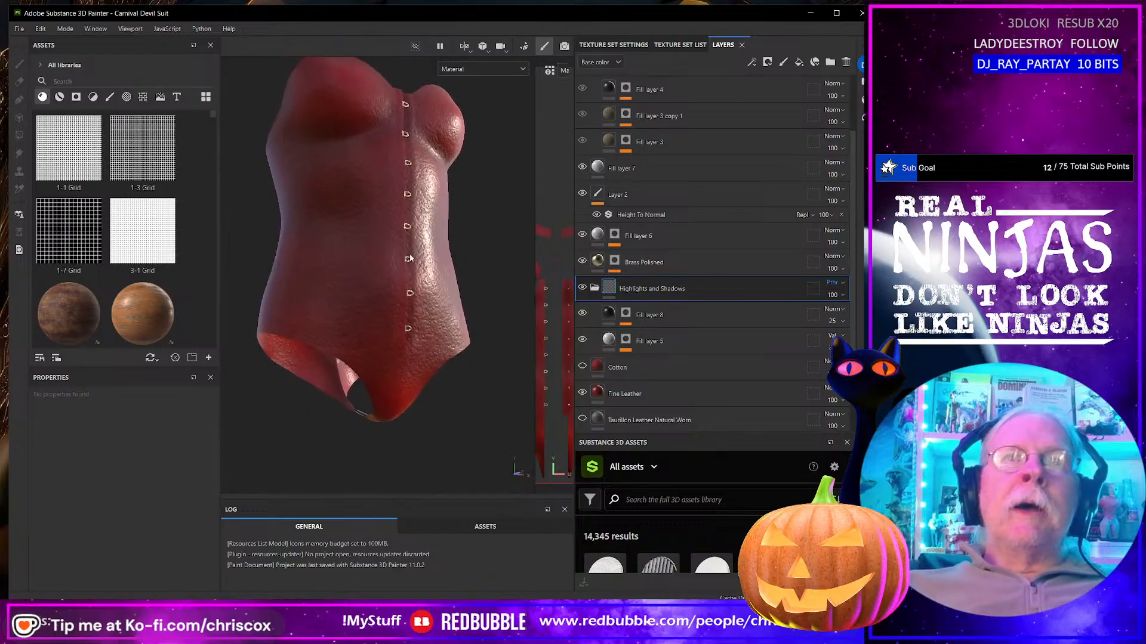
alt+drag(419, 274, 424, 309)
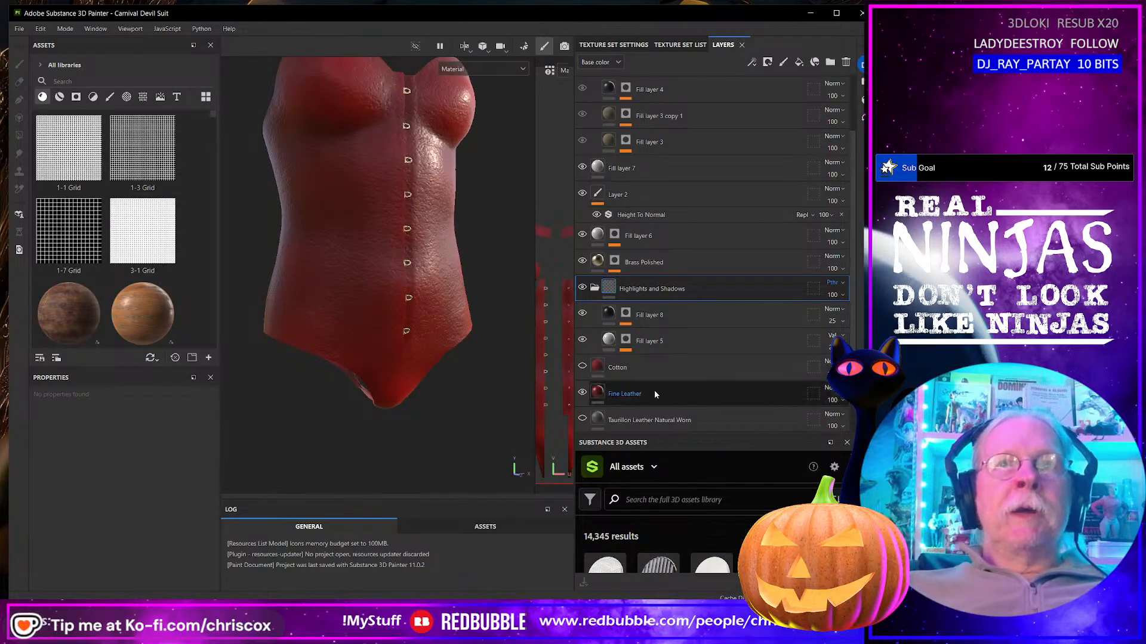
click(642, 370)
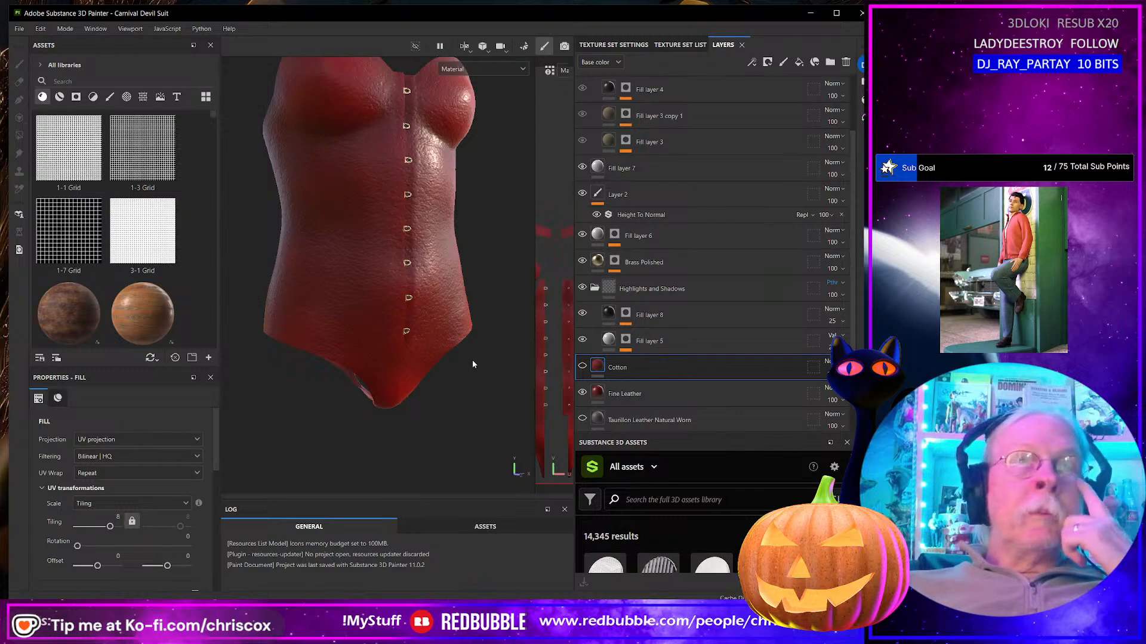
click(653, 392)
right_click(653, 391)
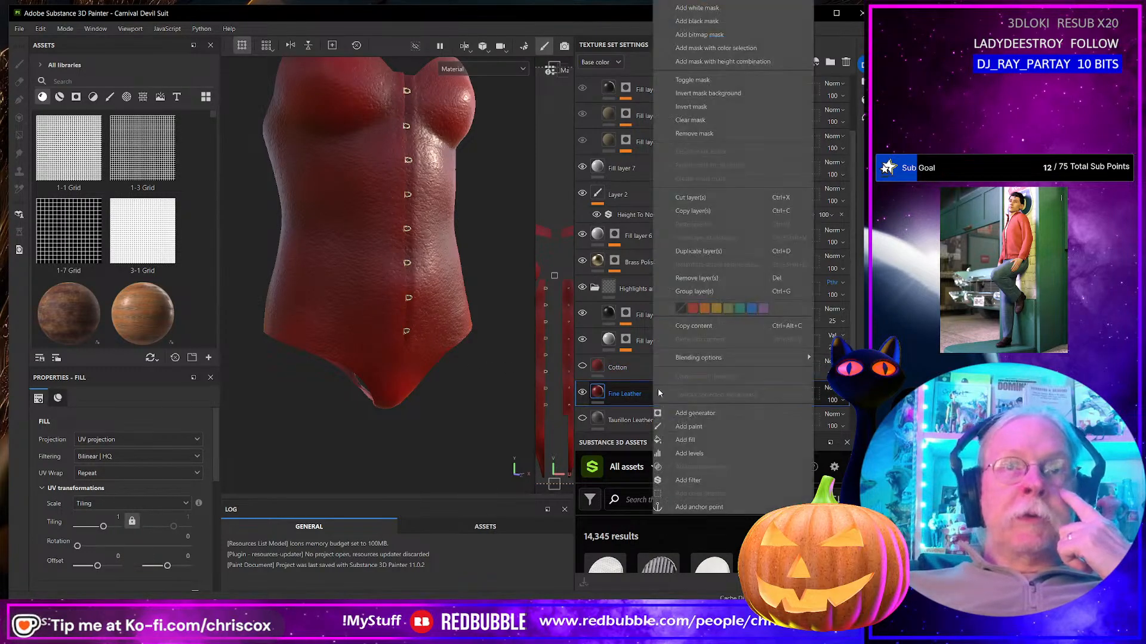
click(697, 253)
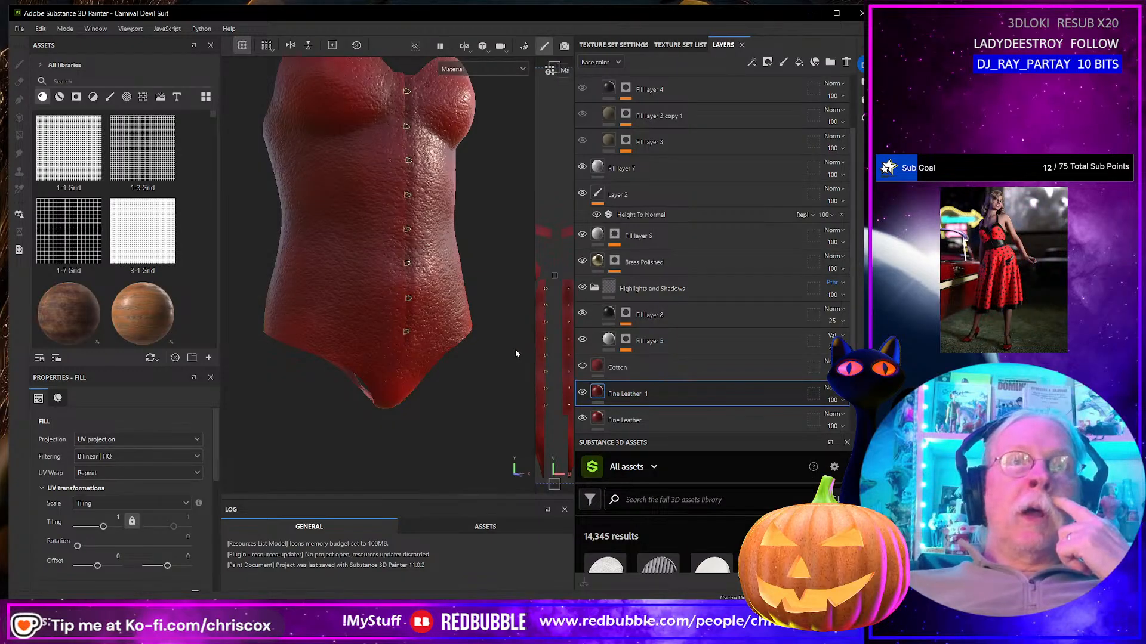
Step: Set the Fine Leather copy's Leather Fine Color to near-black 161616 and duplicate that black layer
scroll(174, 508, down, 2)
scroll(175, 505, down, 2)
click(169, 467)
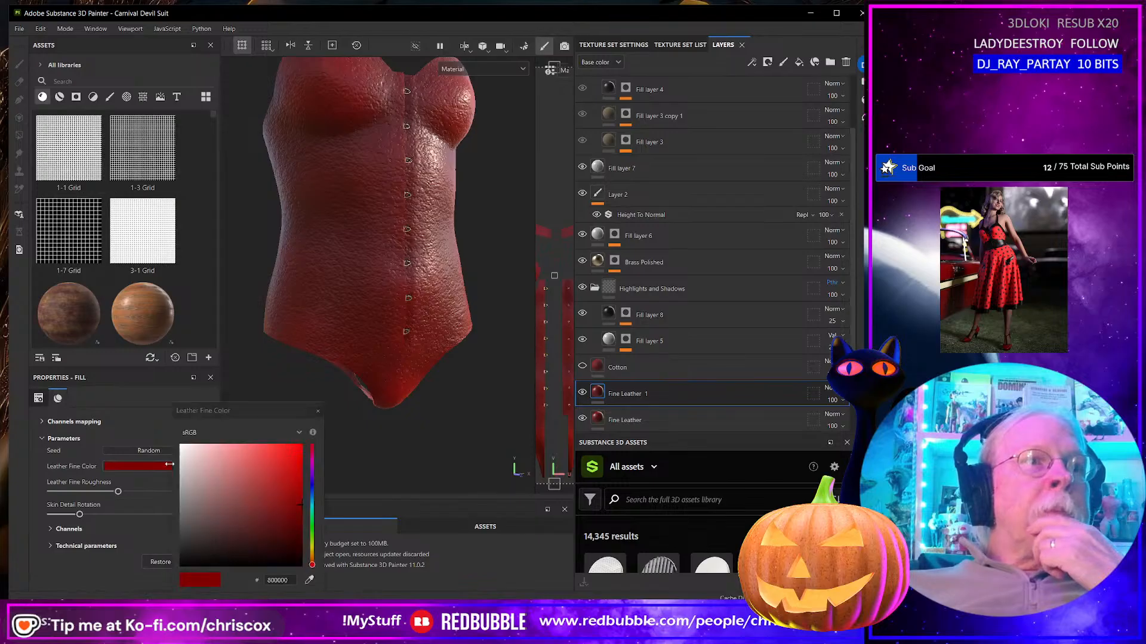
drag(187, 548, 181, 556)
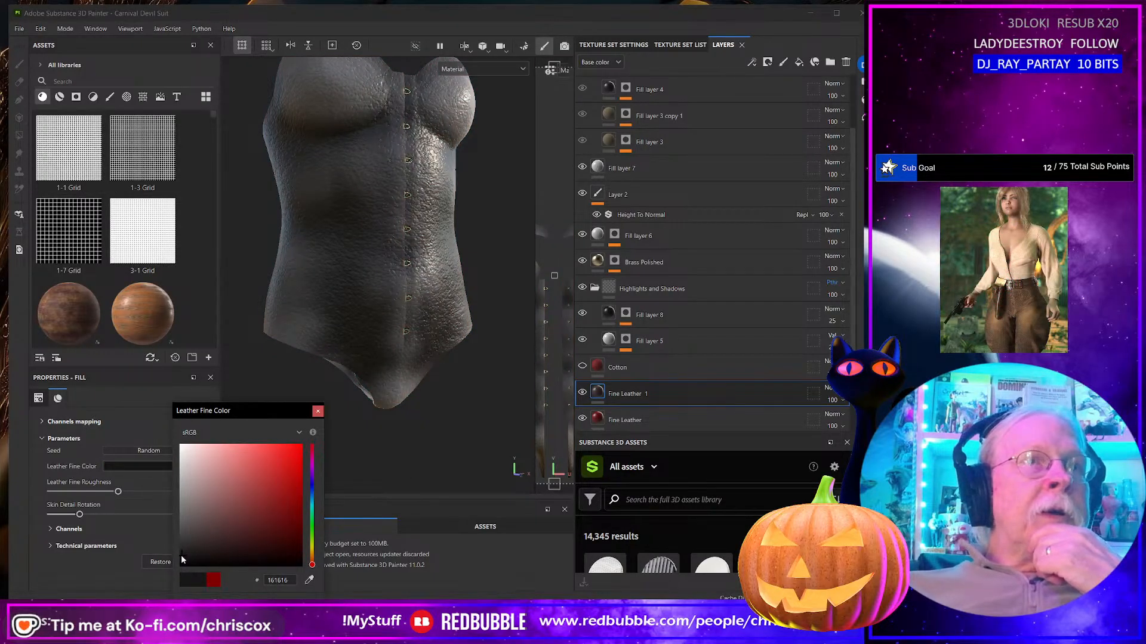
click(317, 411)
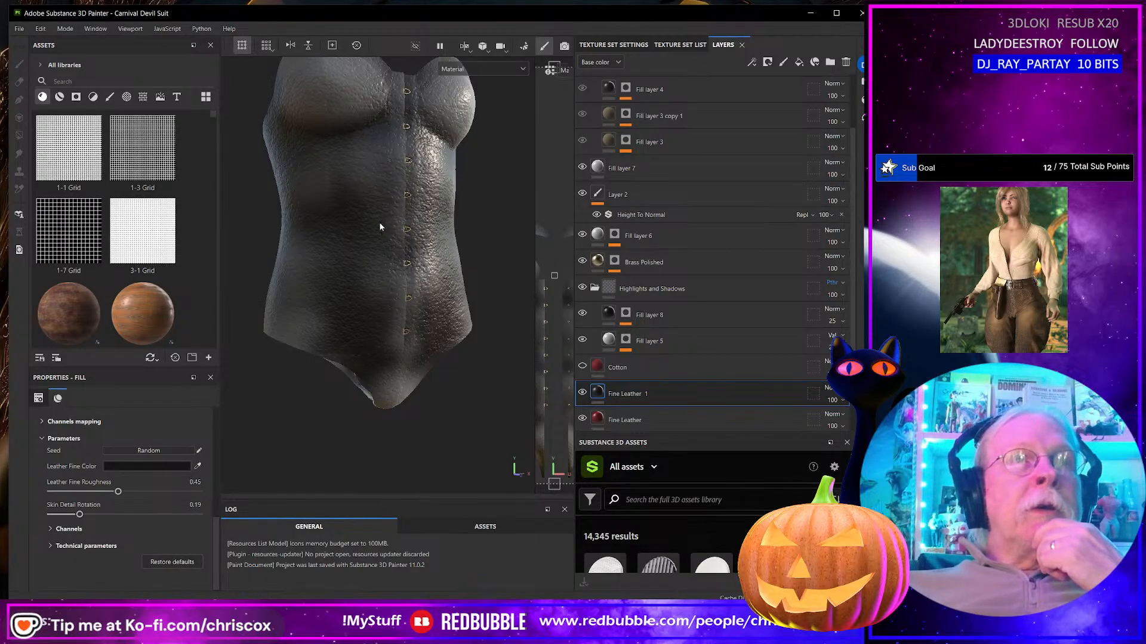
right_click(686, 395)
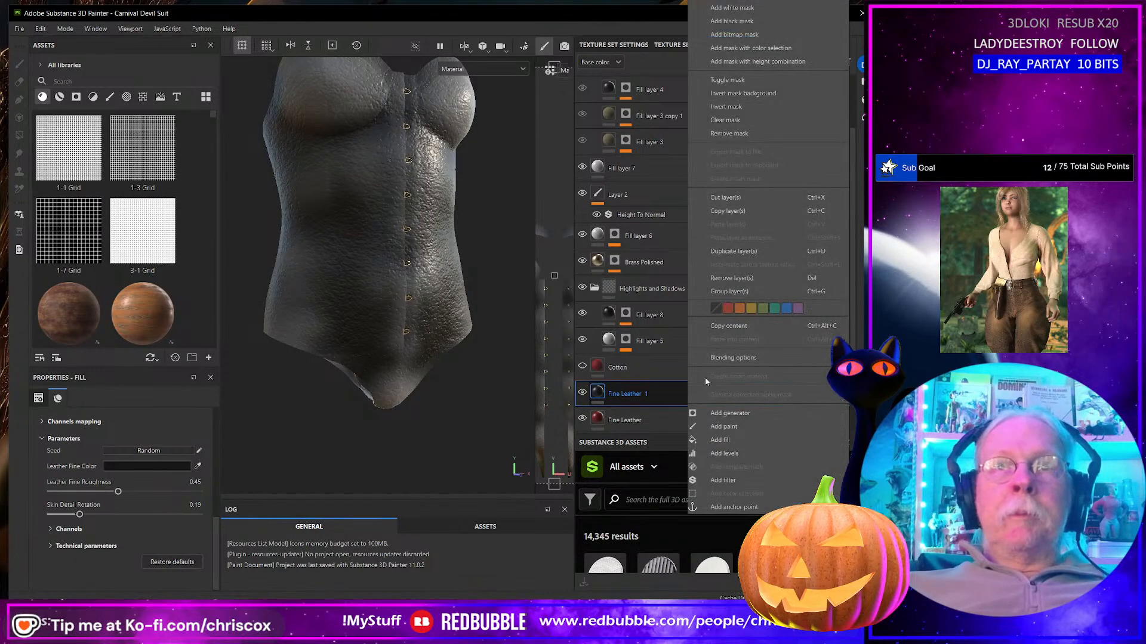
click(740, 254)
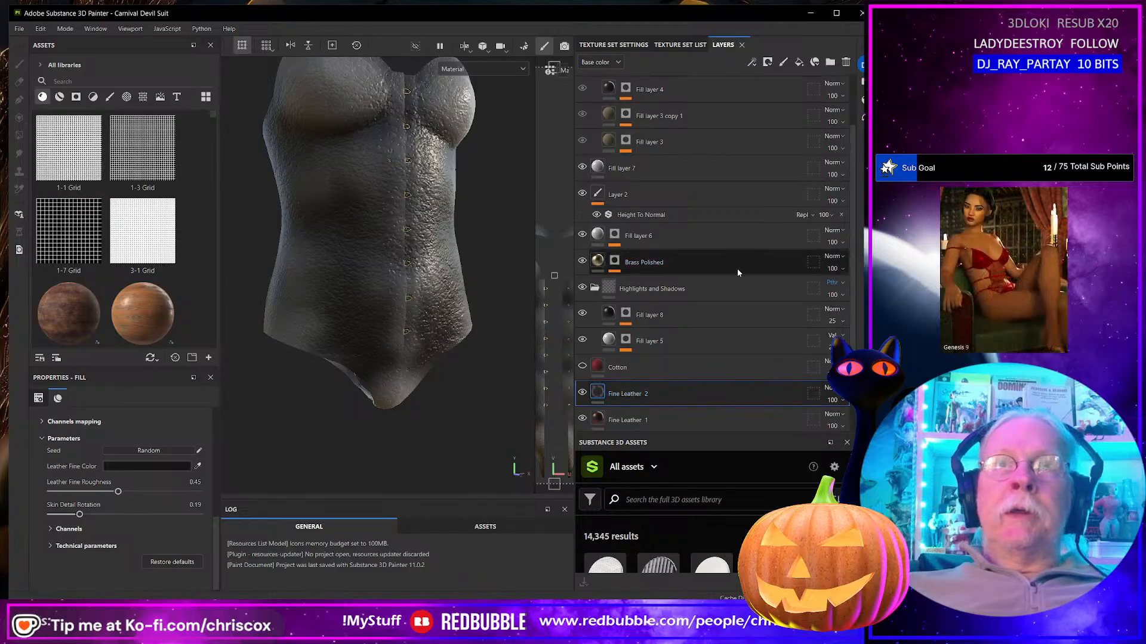
Step: Rename the original red leather layer Fine Leather Red and the black copy directly above it Fine Leather Black
click(617, 421)
scroll(657, 419, down, 1)
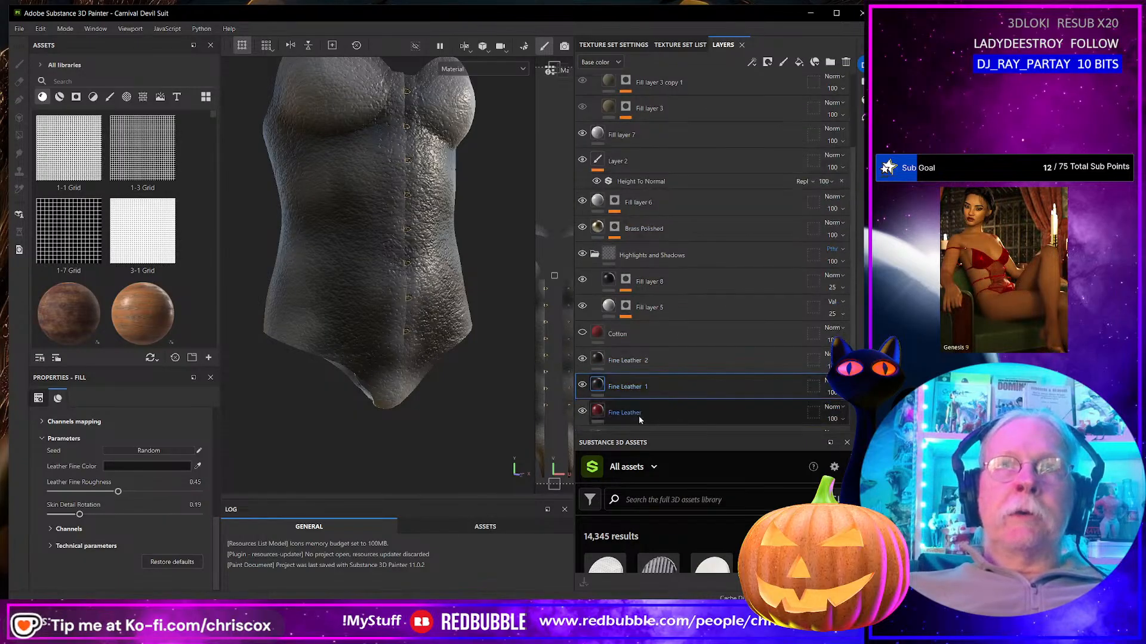
double_click(620, 413)
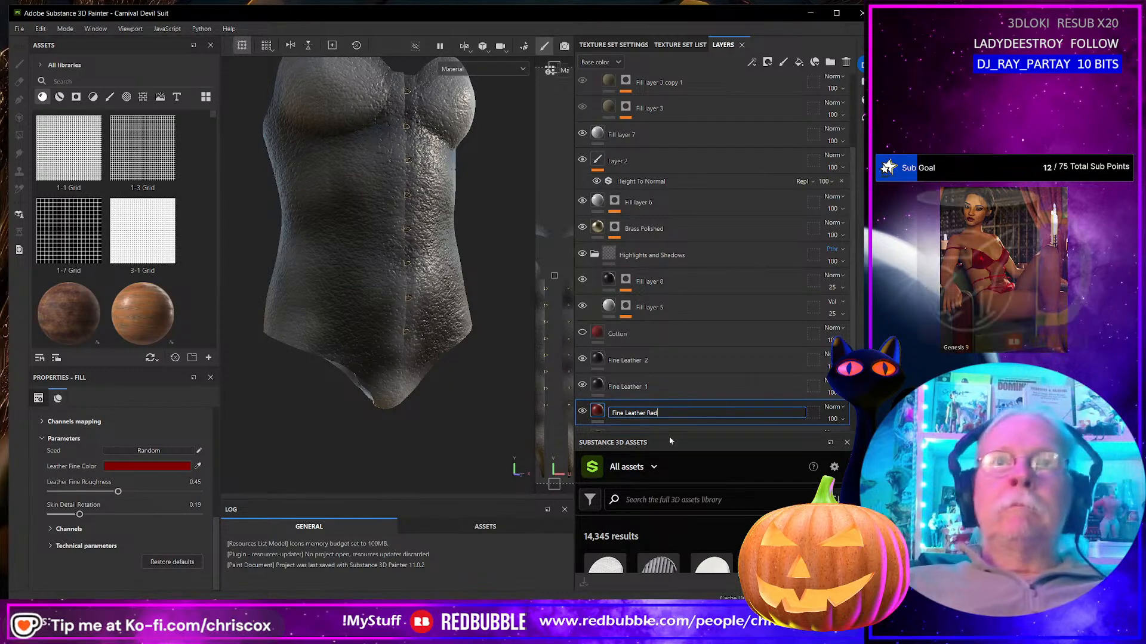
click(627, 387)
double_click(633, 387)
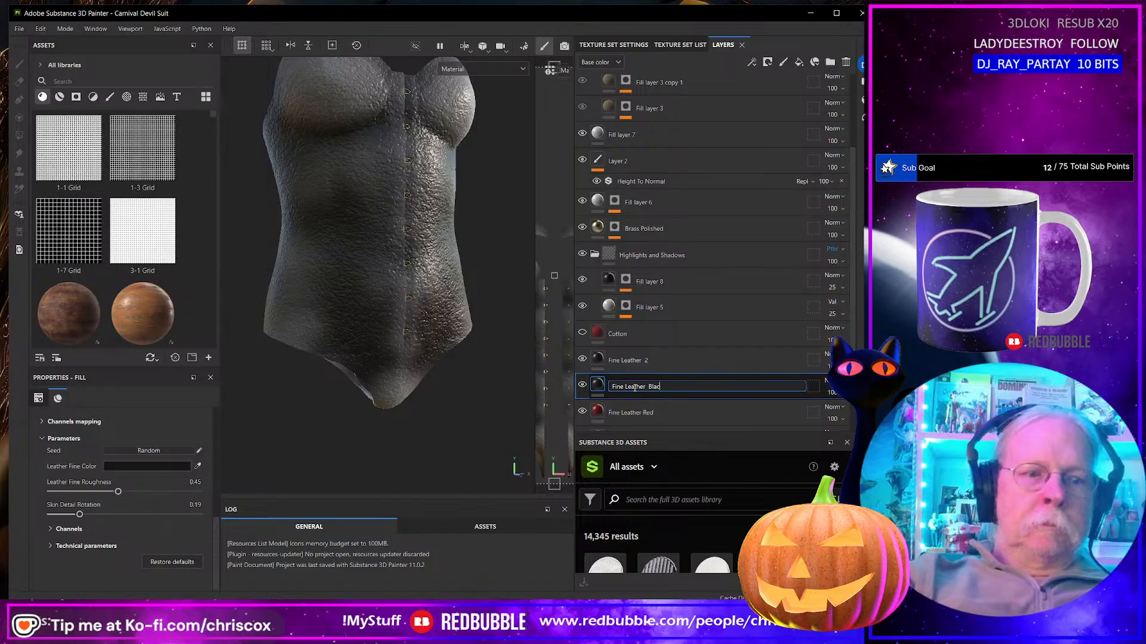
Step: Duplicate the Fine Leather 2 layer, then duplicate that layer and its copy together
click(652, 364)
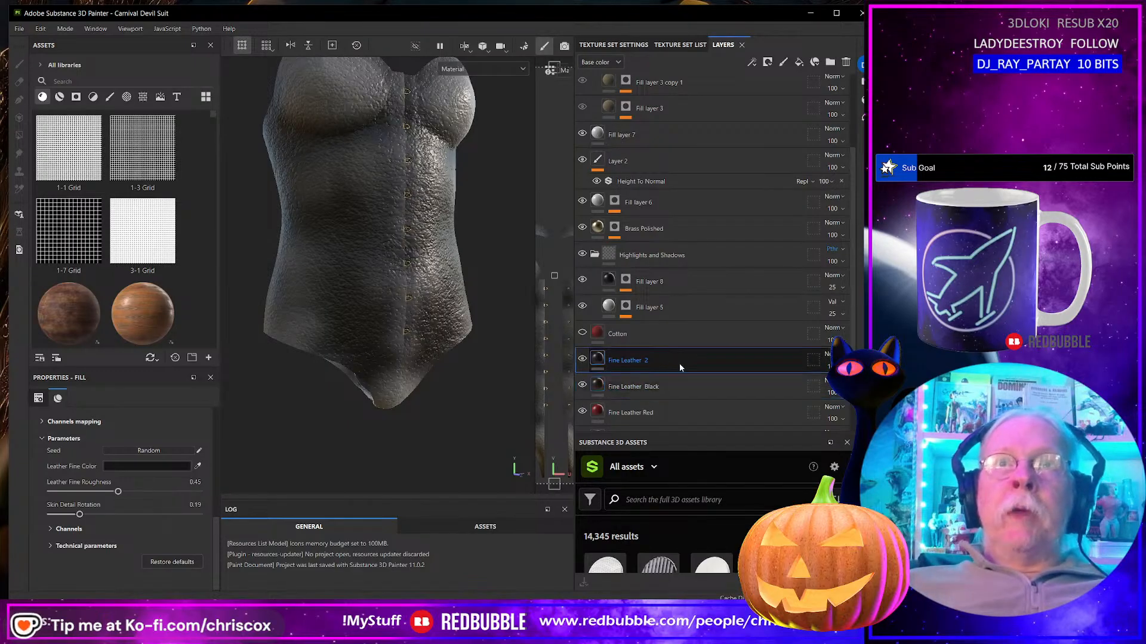
right_click(679, 368)
click(711, 251)
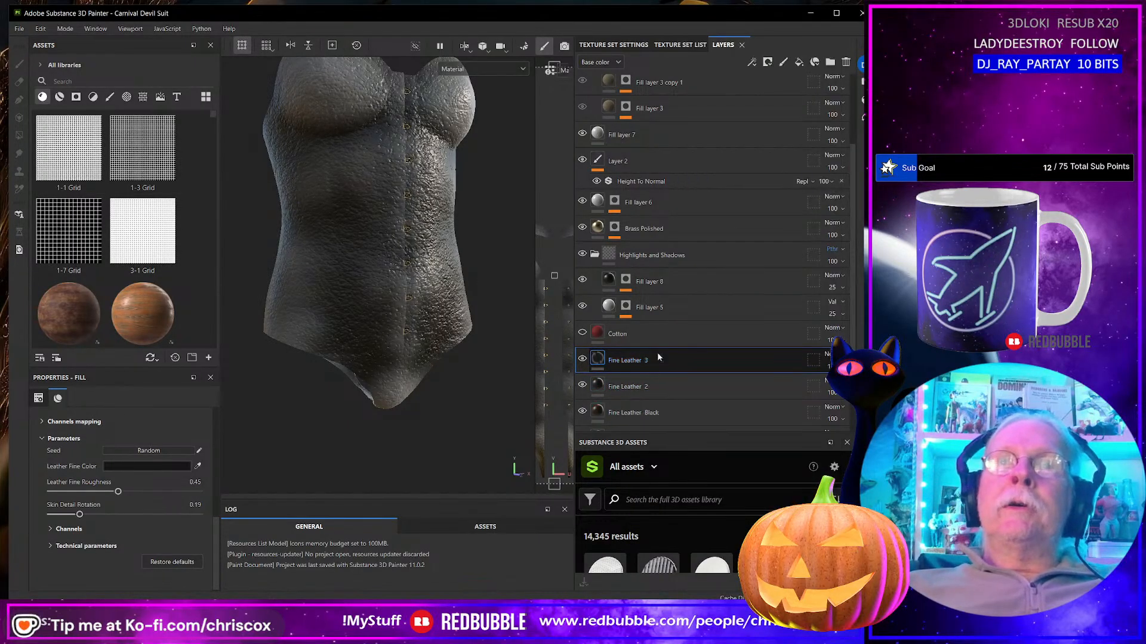
shift+click(668, 356)
right_click(668, 356)
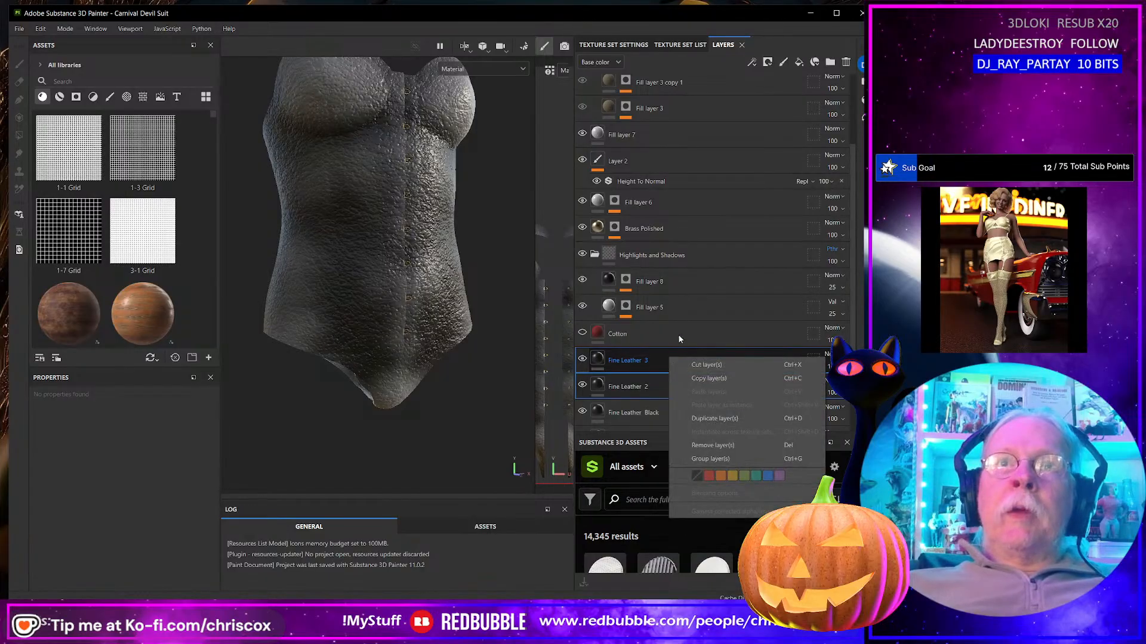
click(729, 419)
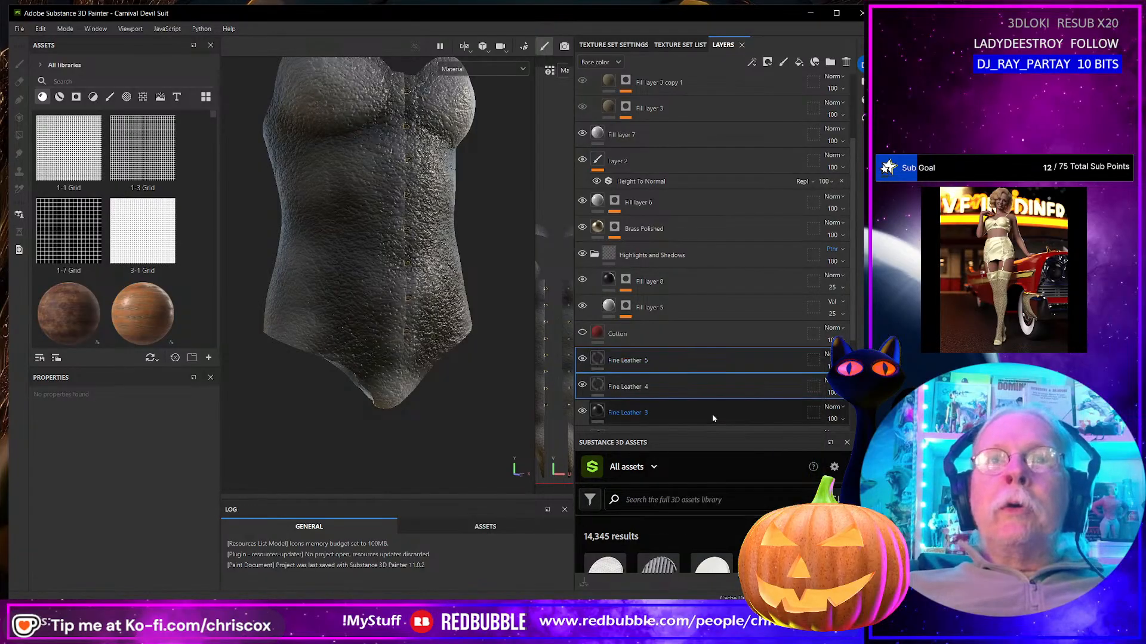
Step: Remove the surplus Fine Leather 5 layer
click(635, 360)
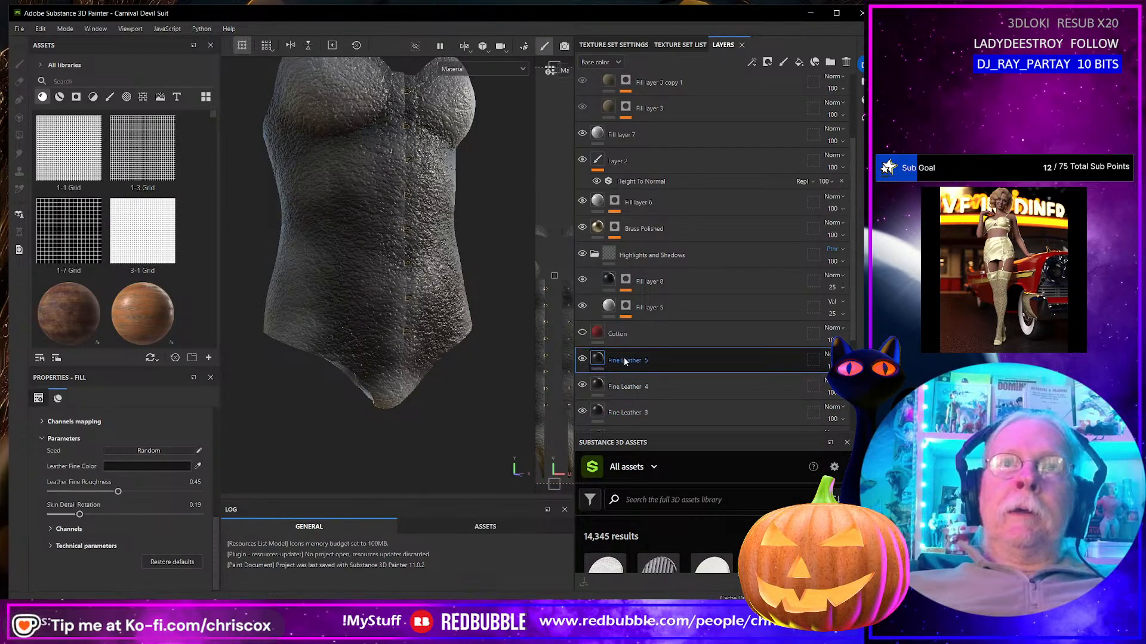
right_click(684, 360)
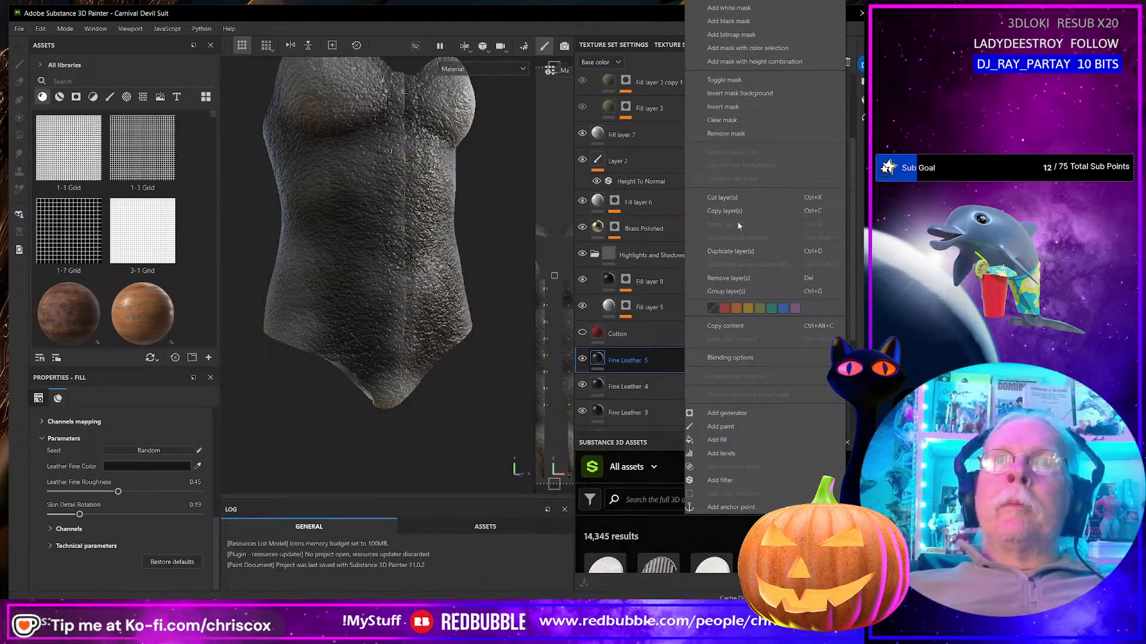
click(744, 279)
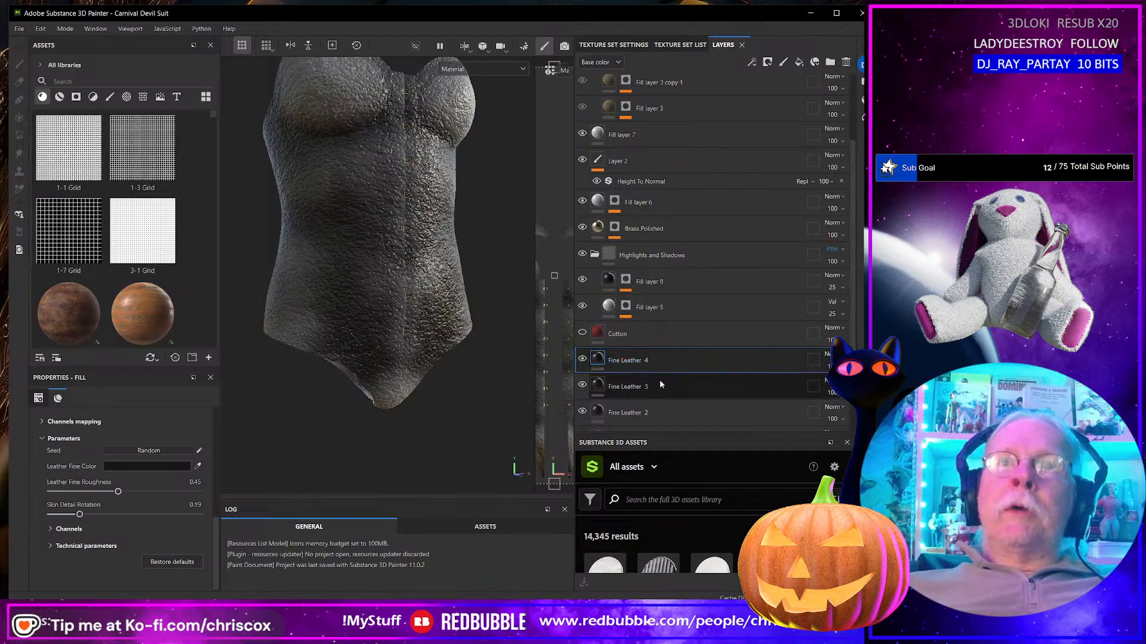
Step: Rename the Fine Leather 4 layer Fine Leather Purple
double_click(645, 362)
click(653, 360)
drag(654, 361, 648, 360)
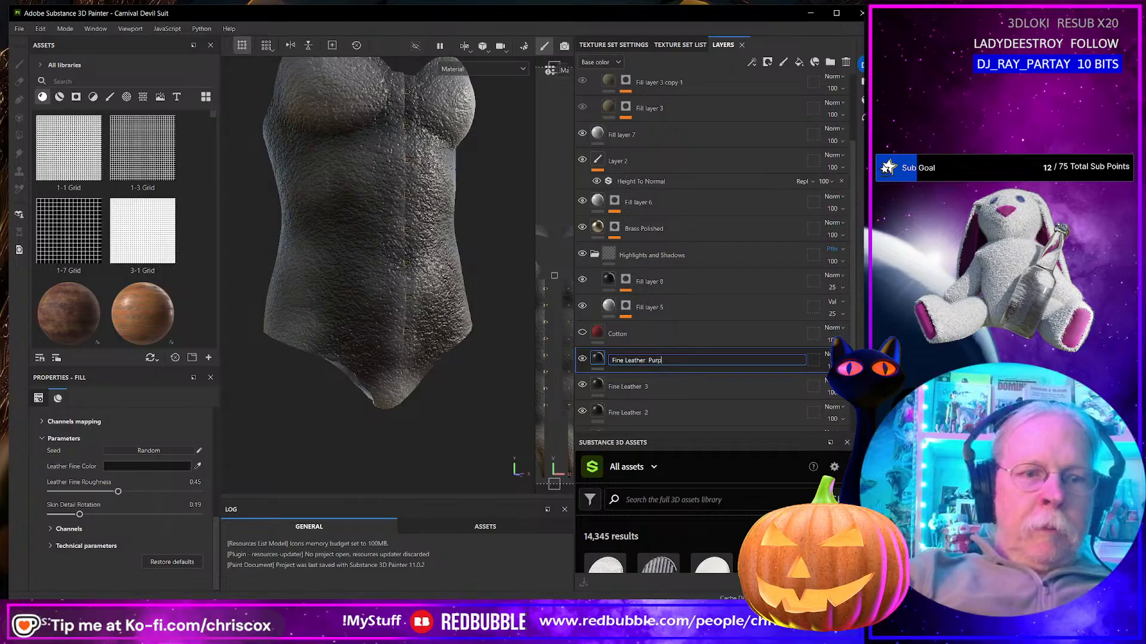
Step: Rename the Fine Leather 3 layer Fine Leather Orange
click(638, 388)
double_click(637, 388)
click(645, 387)
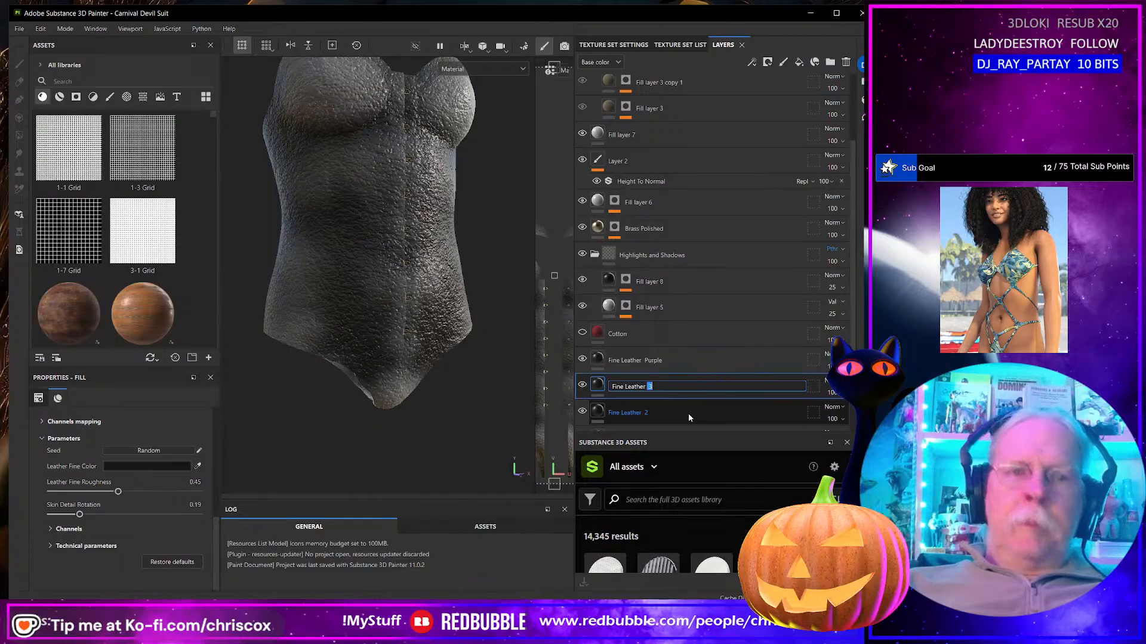
text(Orange)
Step: Rename the Fine Leather 2 layer Fine Leather White
scroll(686, 358, down, 2)
scroll(694, 356, down, 2)
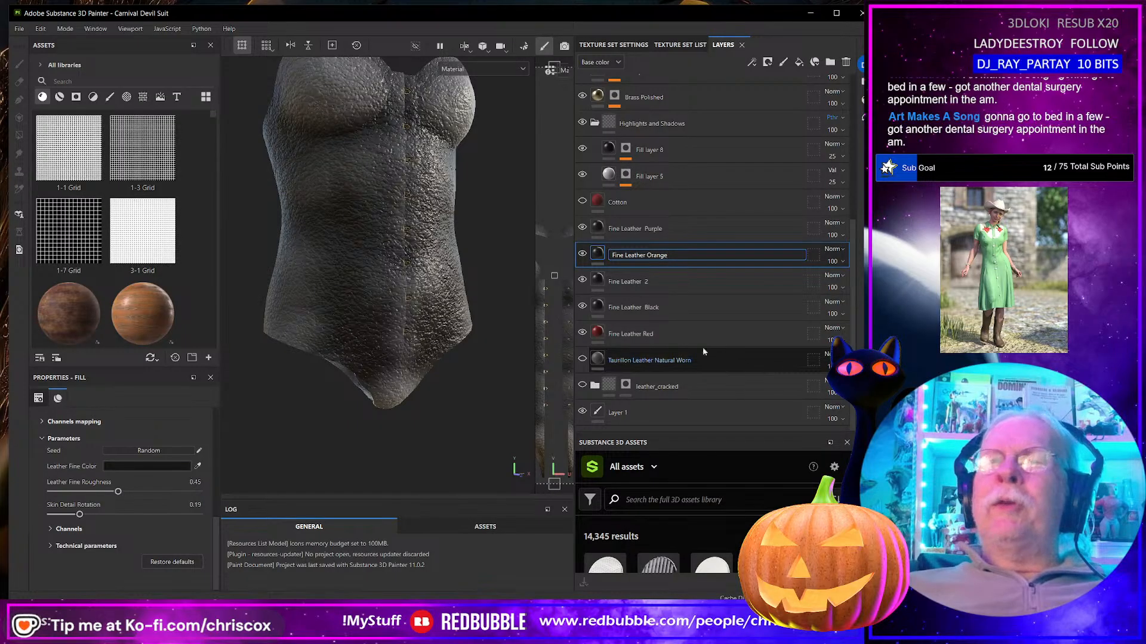
click(640, 284)
double_click(639, 283)
key(Right)
key(Right)
key(shift+End)
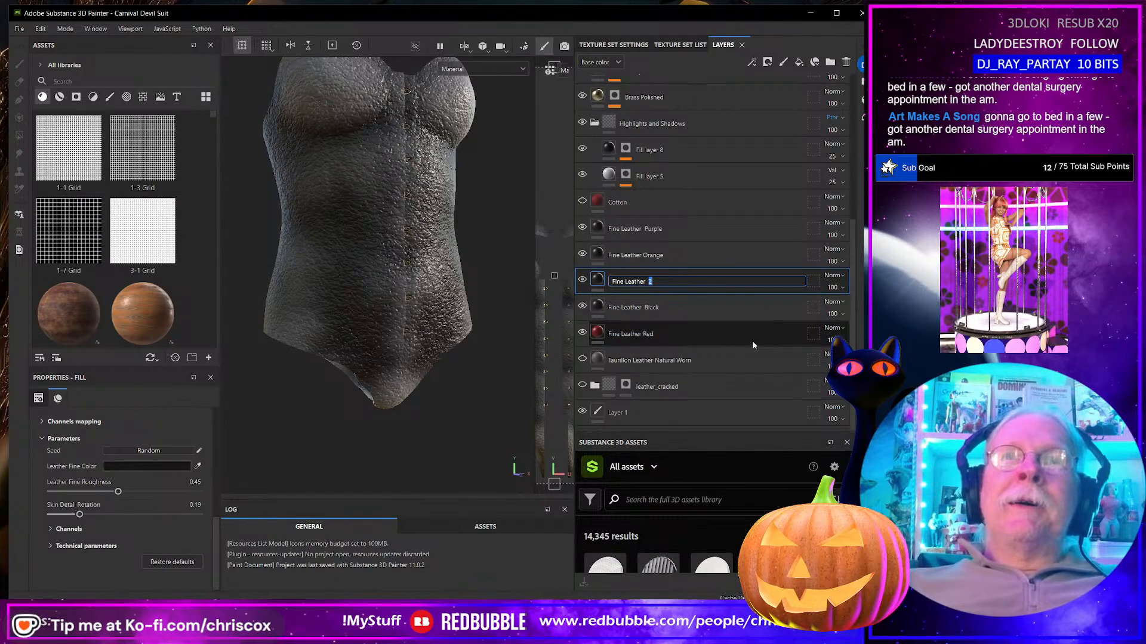
text(White)
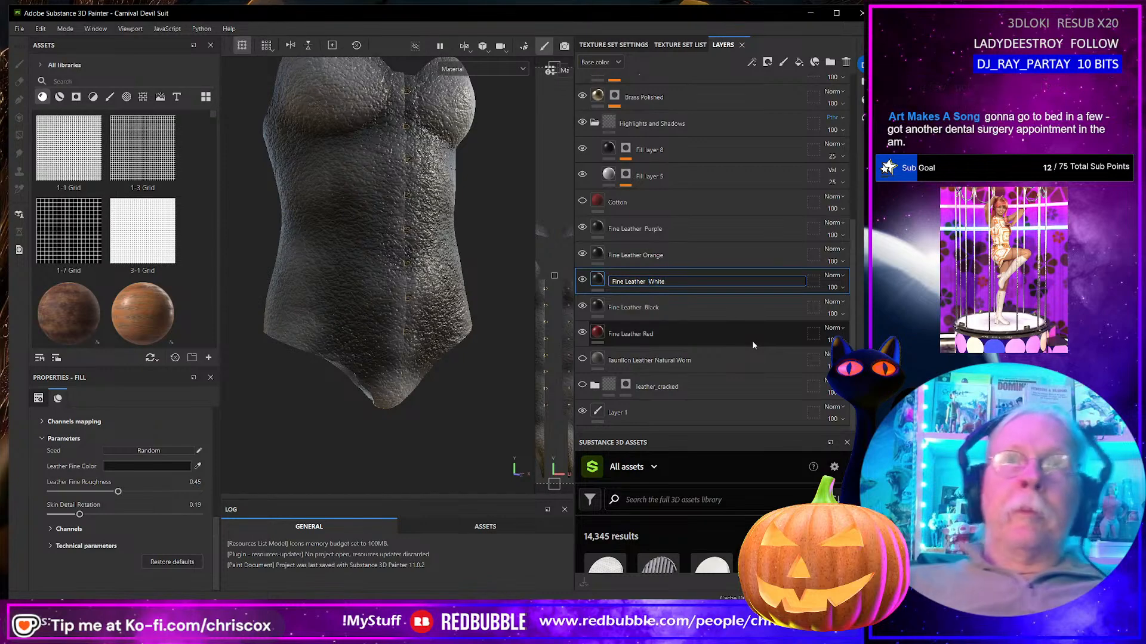
key(Return)
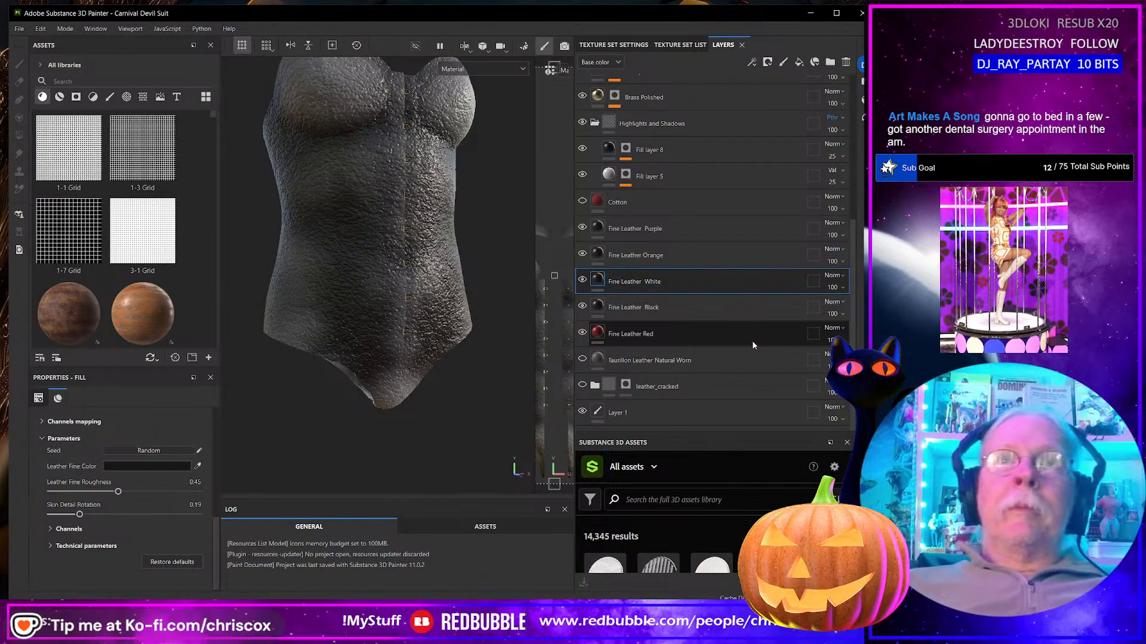
Step: Set the Fine Leather Purple layer's Leather Fine Color to dark purple 34005B
click(666, 231)
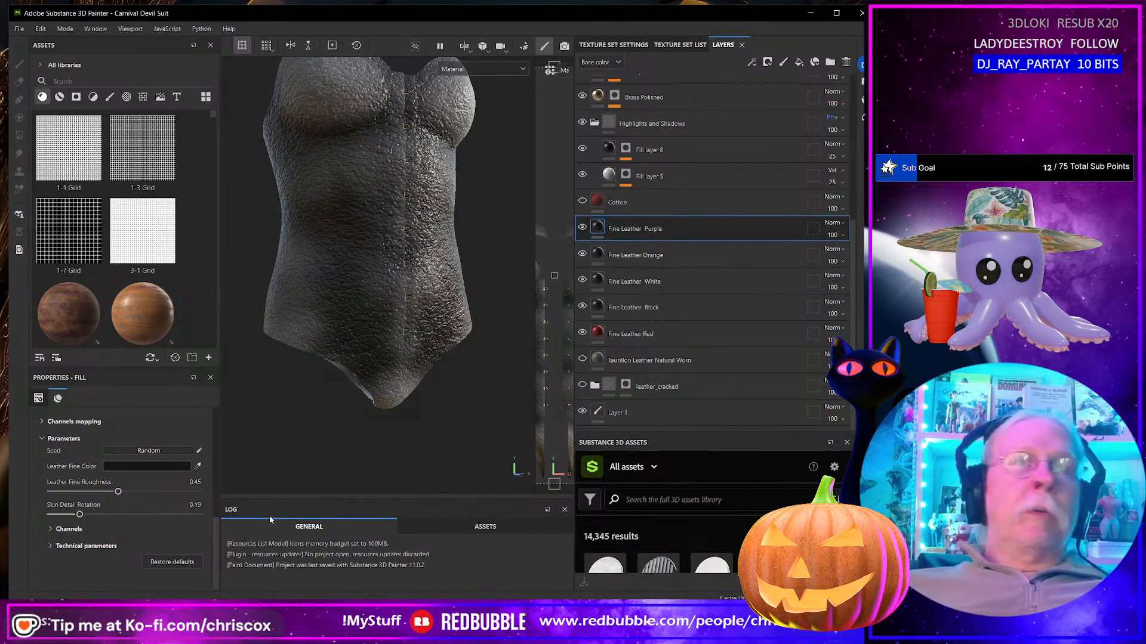
click(125, 467)
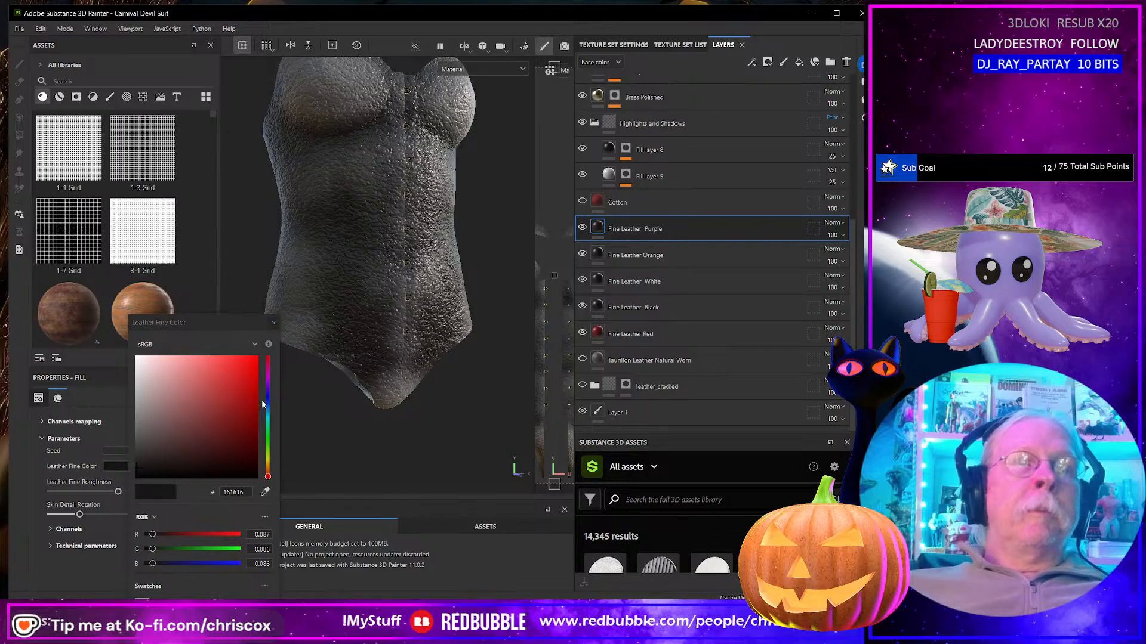
click(268, 385)
click(257, 424)
drag(259, 422, 256, 419)
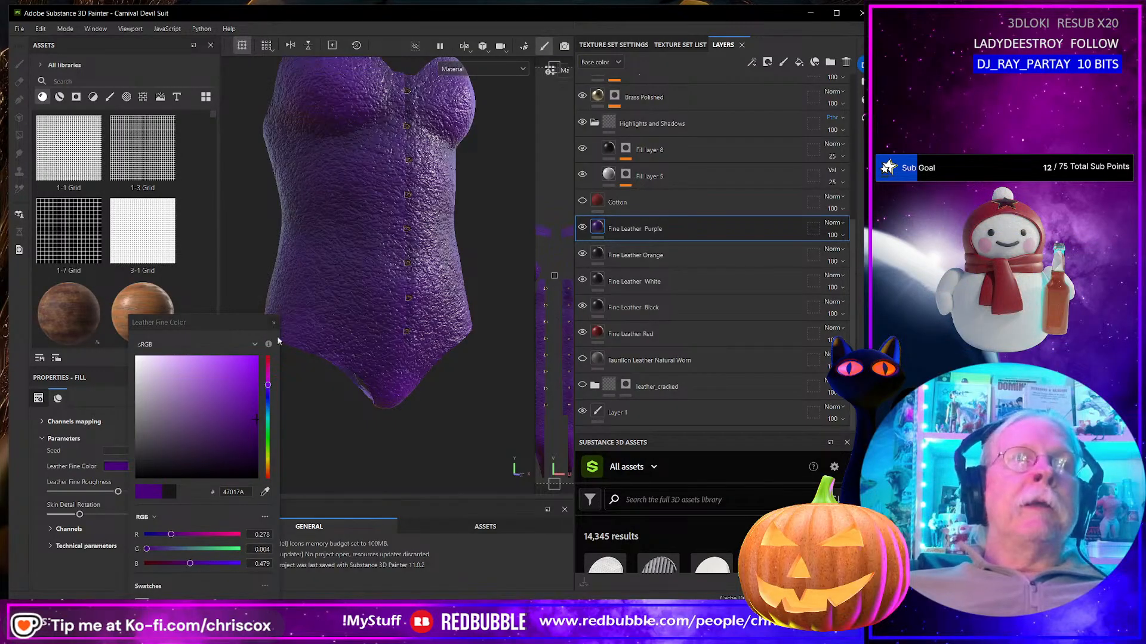
click(259, 439)
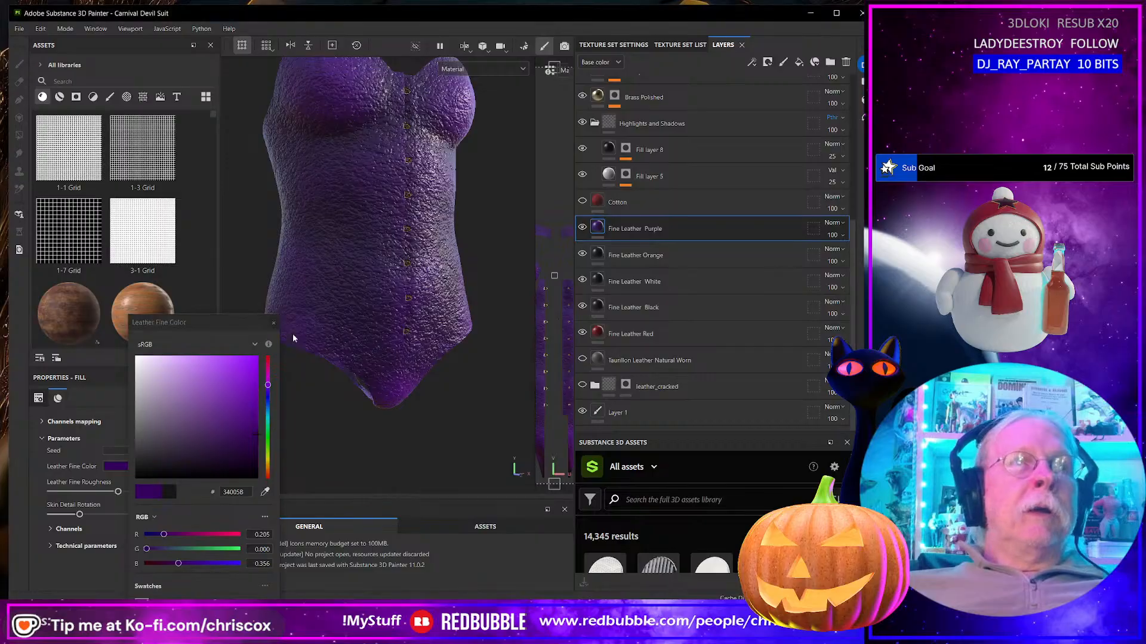
click(274, 324)
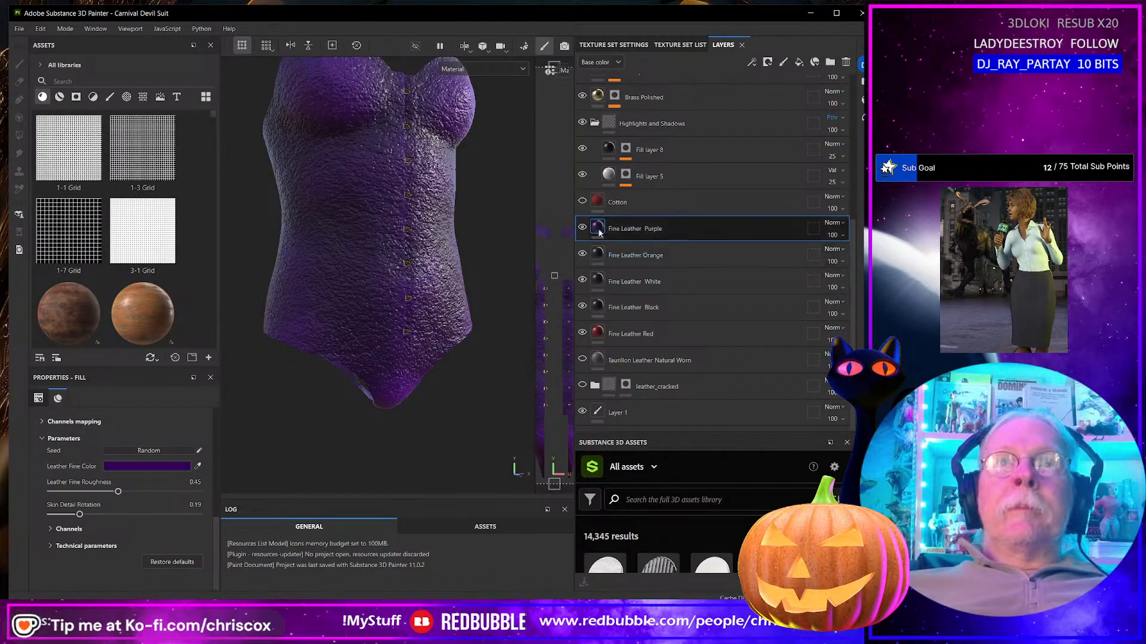
Step: Try to set the Fine Leather Orange layer's Leather Fine Color to orange D35700 with the purple layer hidden, and undo it
click(583, 227)
click(600, 253)
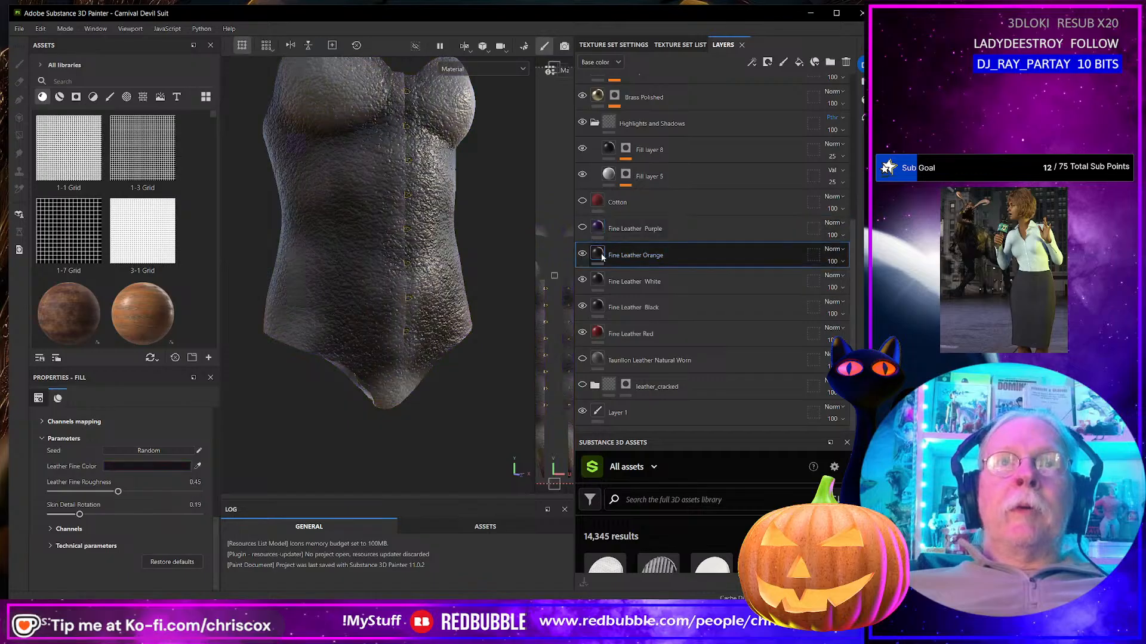
click(167, 468)
click(310, 471)
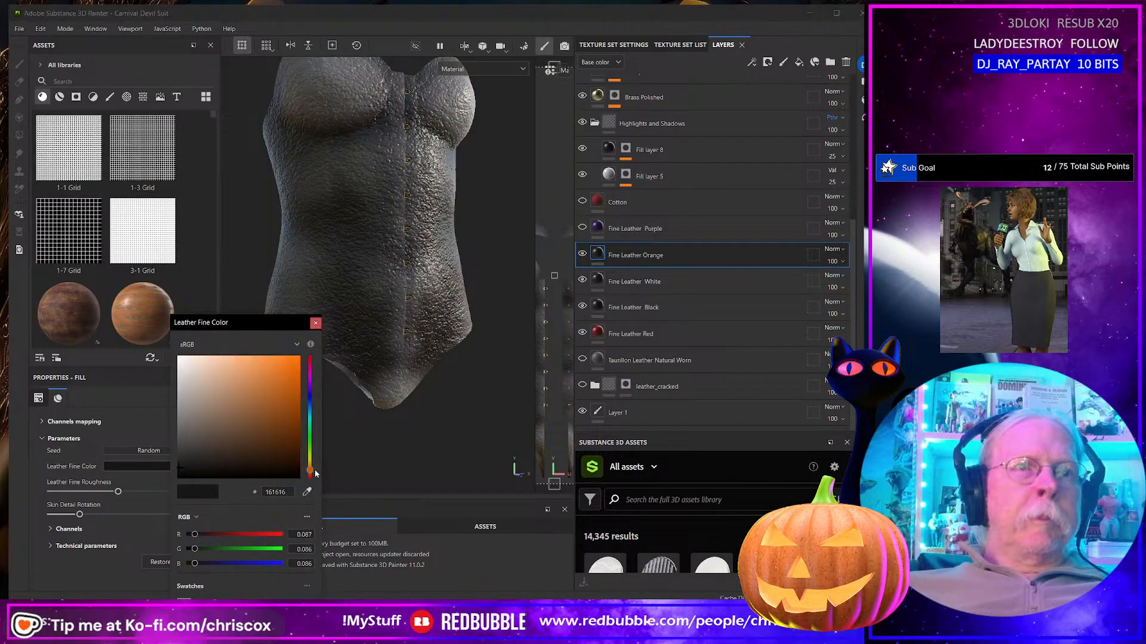
click(292, 411)
click(293, 409)
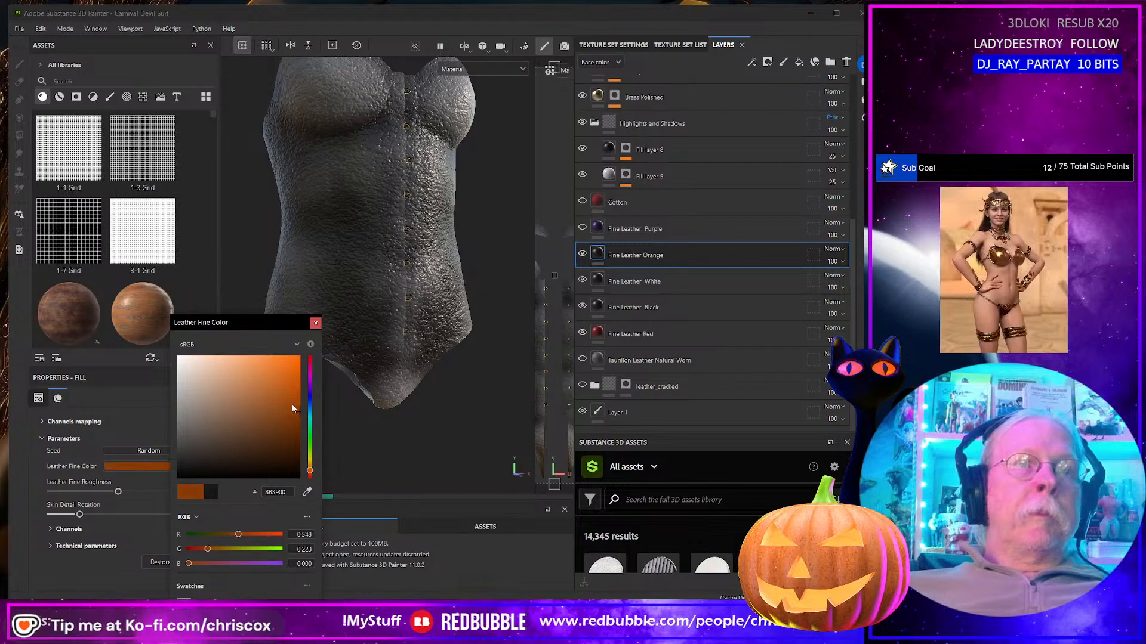
drag(299, 399, 299, 377)
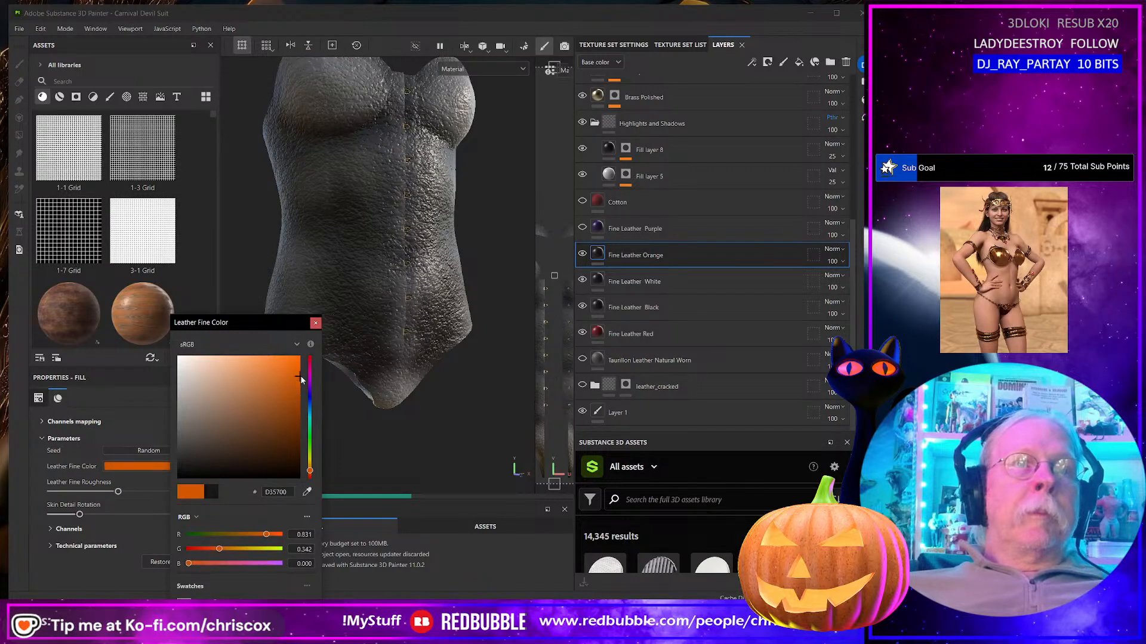
click(659, 263)
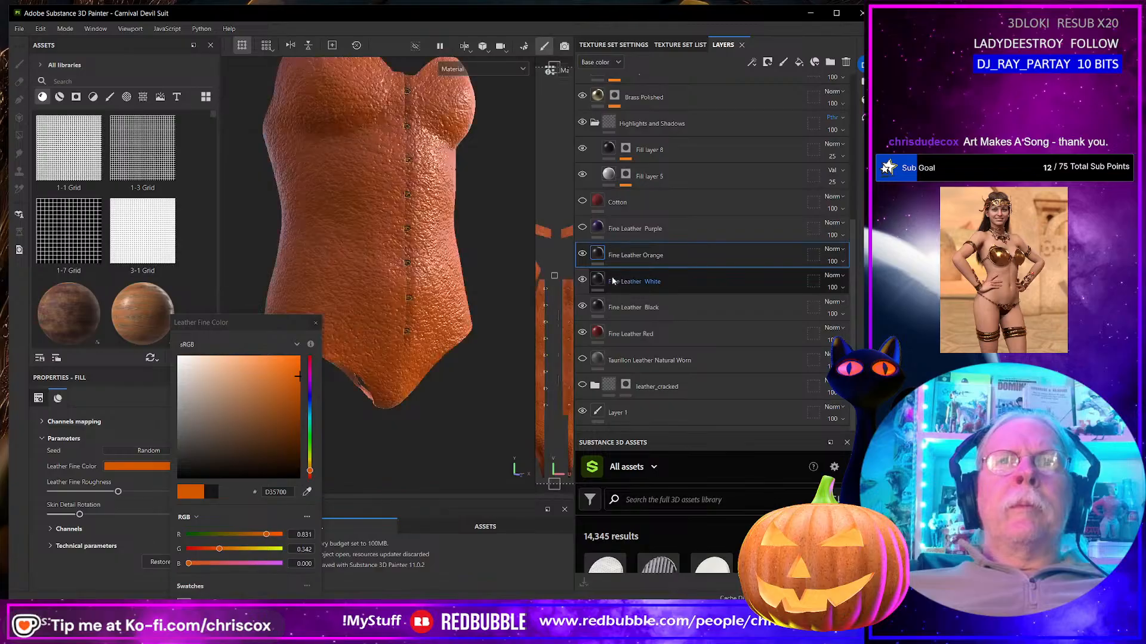
key(ctrl+z)
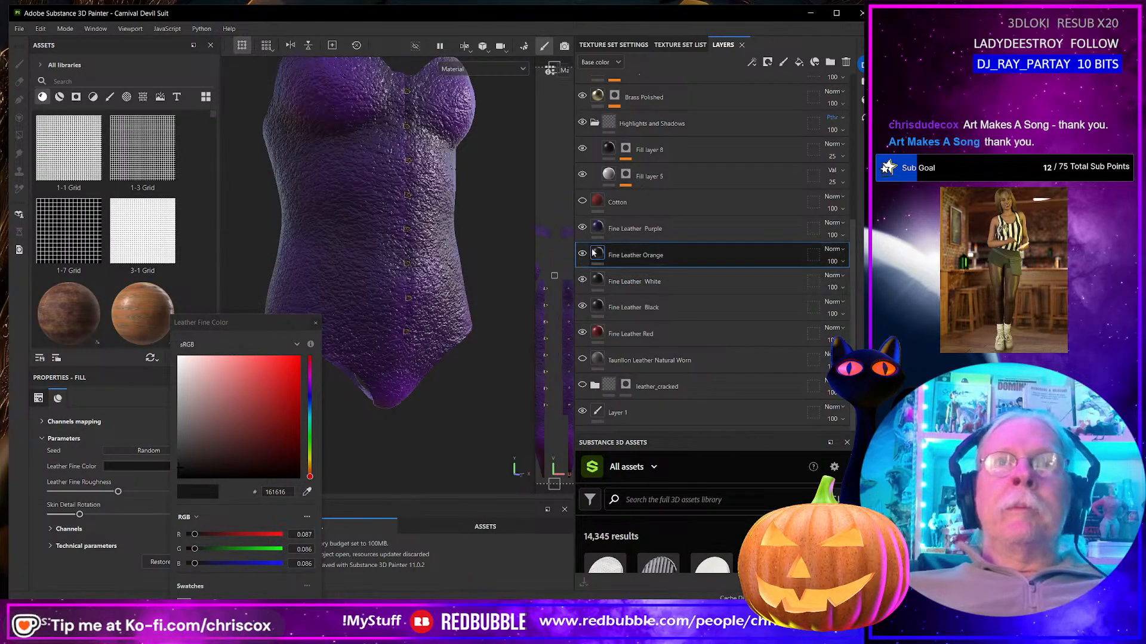
Step: Hide the Fine Leather Purple layer and set the Fine Leather Orange layer's Leather Fine Color to orange CF4F00
click(582, 229)
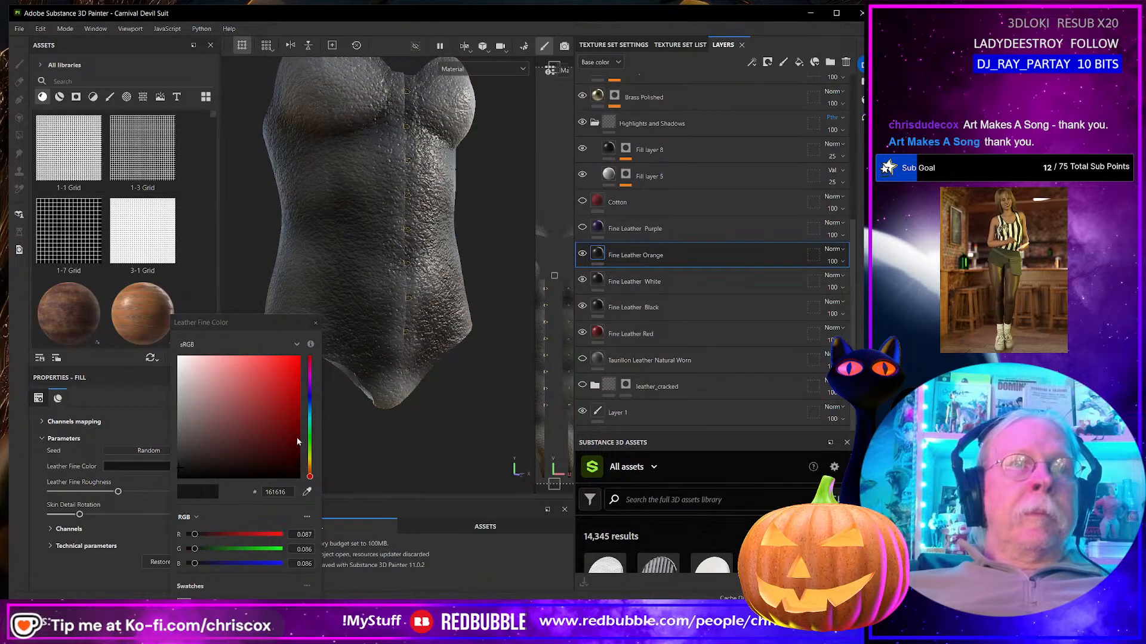
click(310, 473)
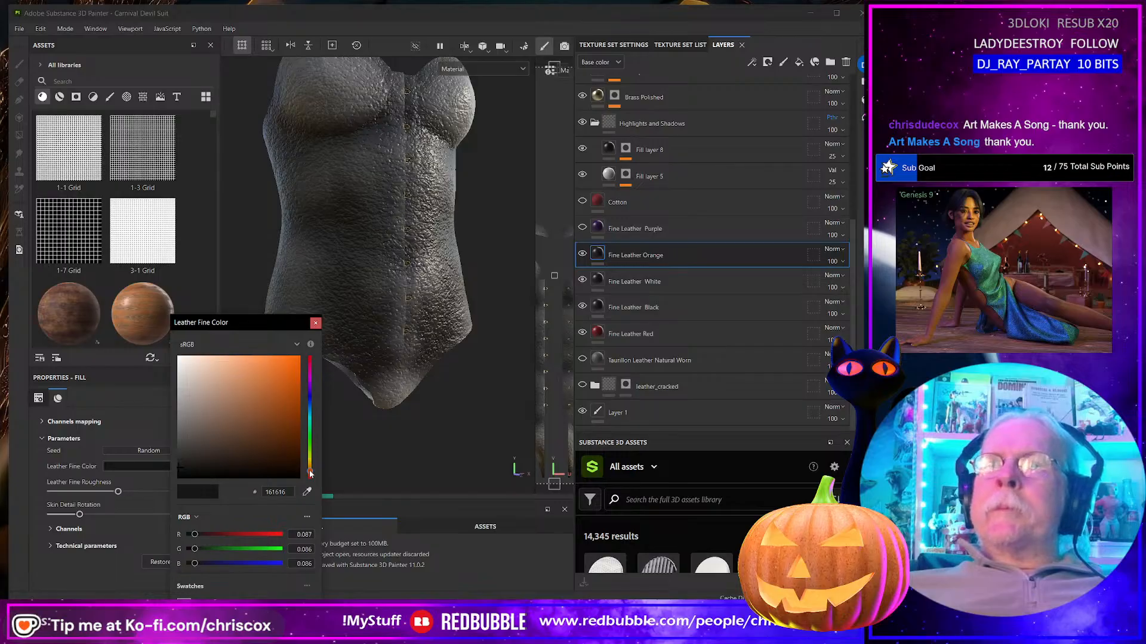
click(335, 456)
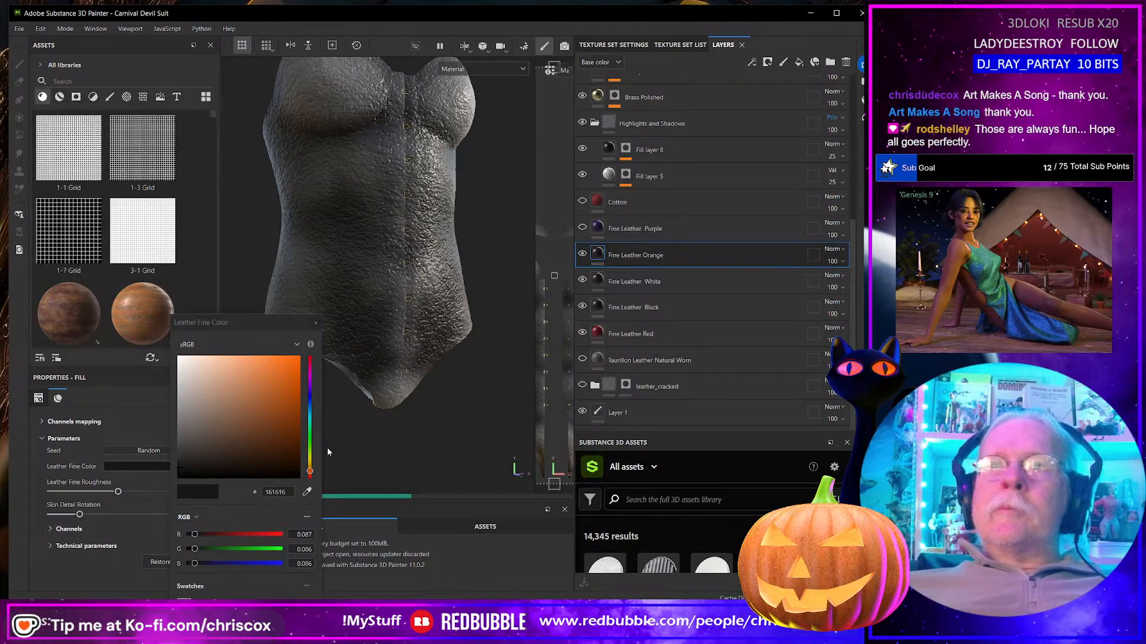
click(299, 407)
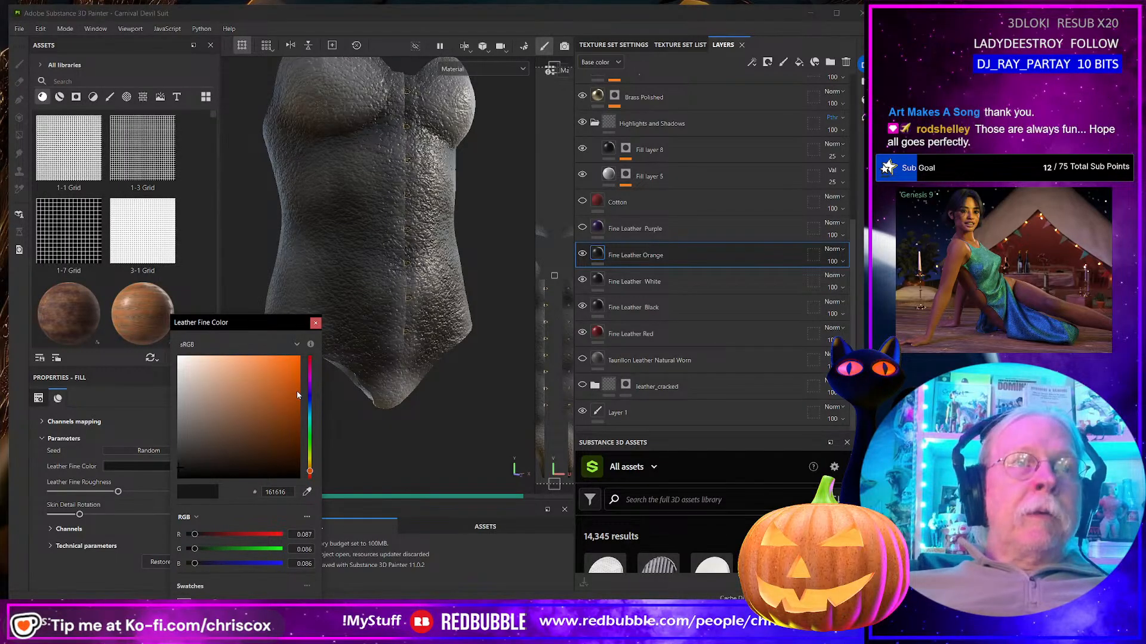
click(299, 392)
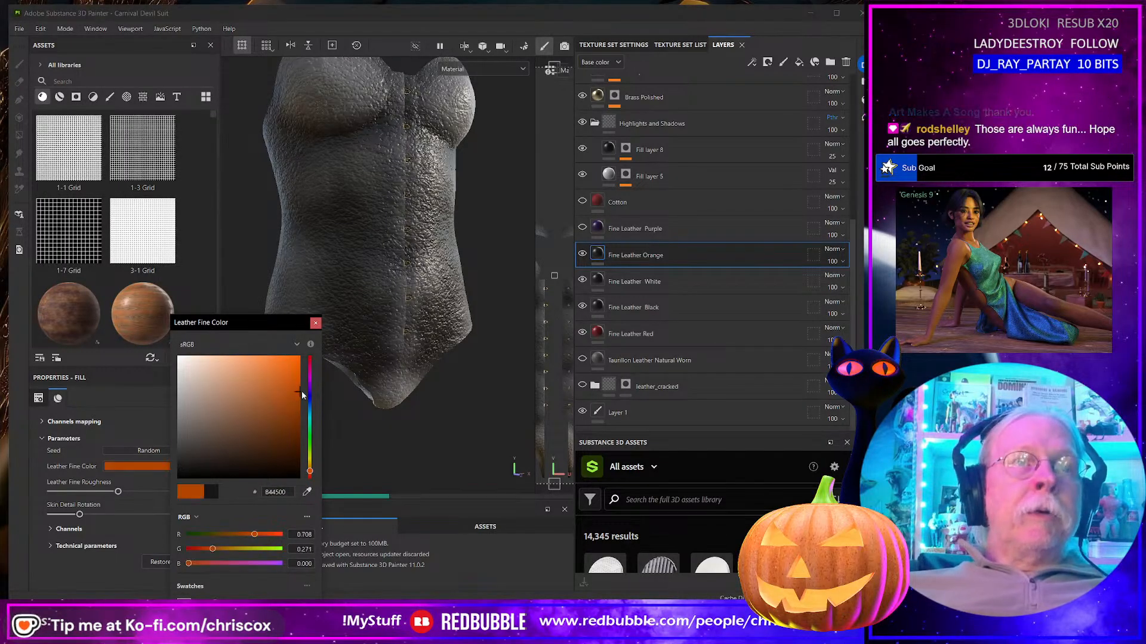
click(457, 436)
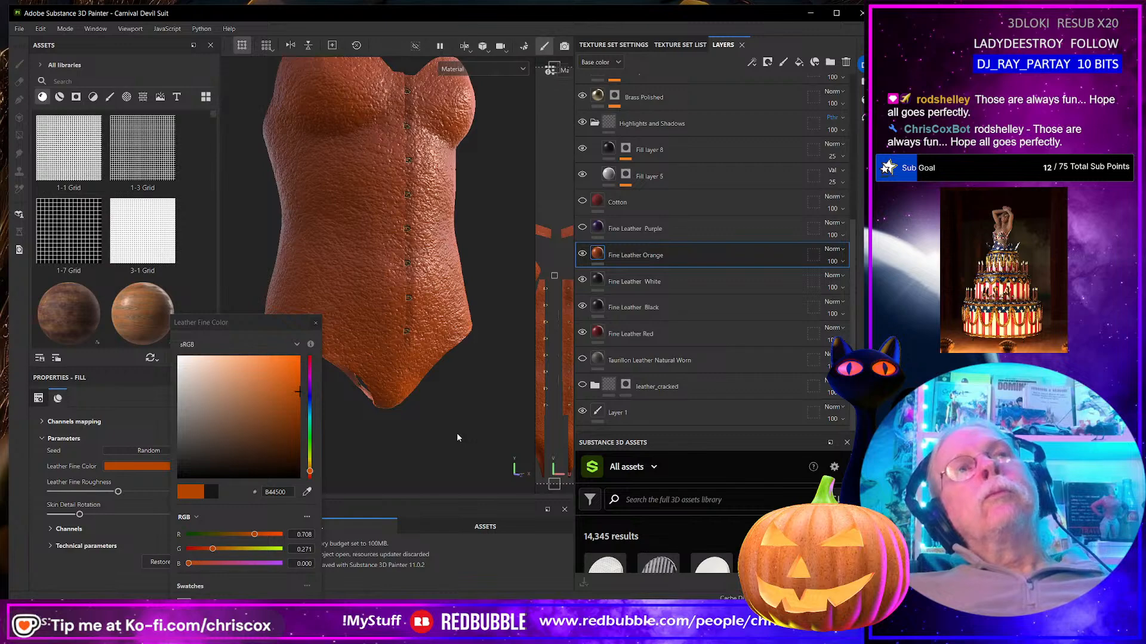
alt+drag(448, 357, 439, 363)
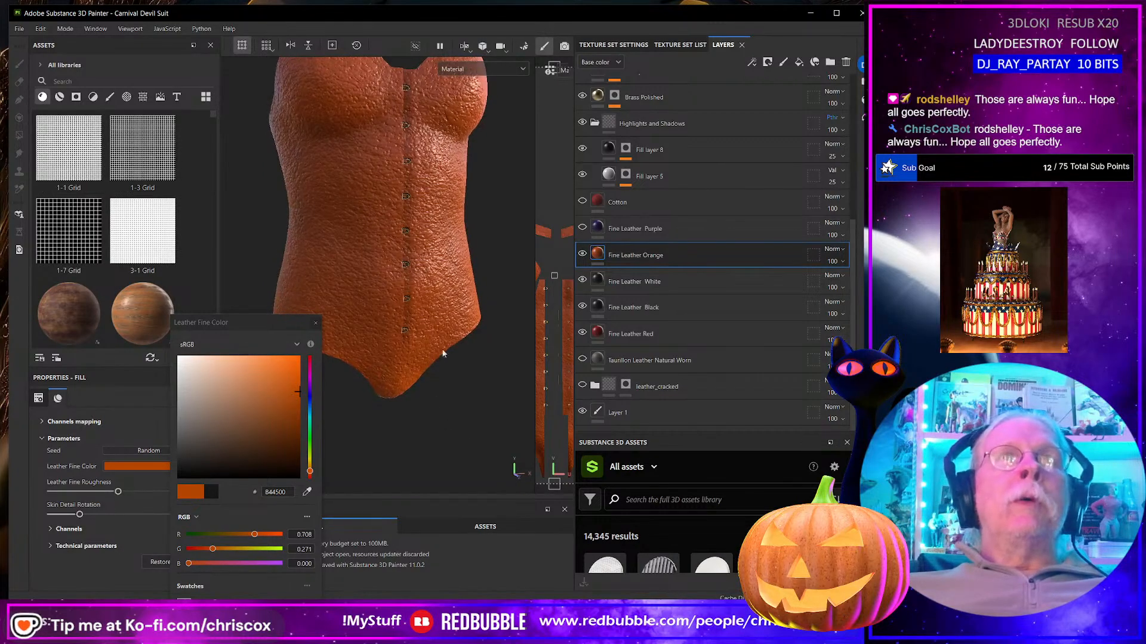
alt+middle_drag(442, 257, 456, 309)
alt+drag(438, 316, 358, 308)
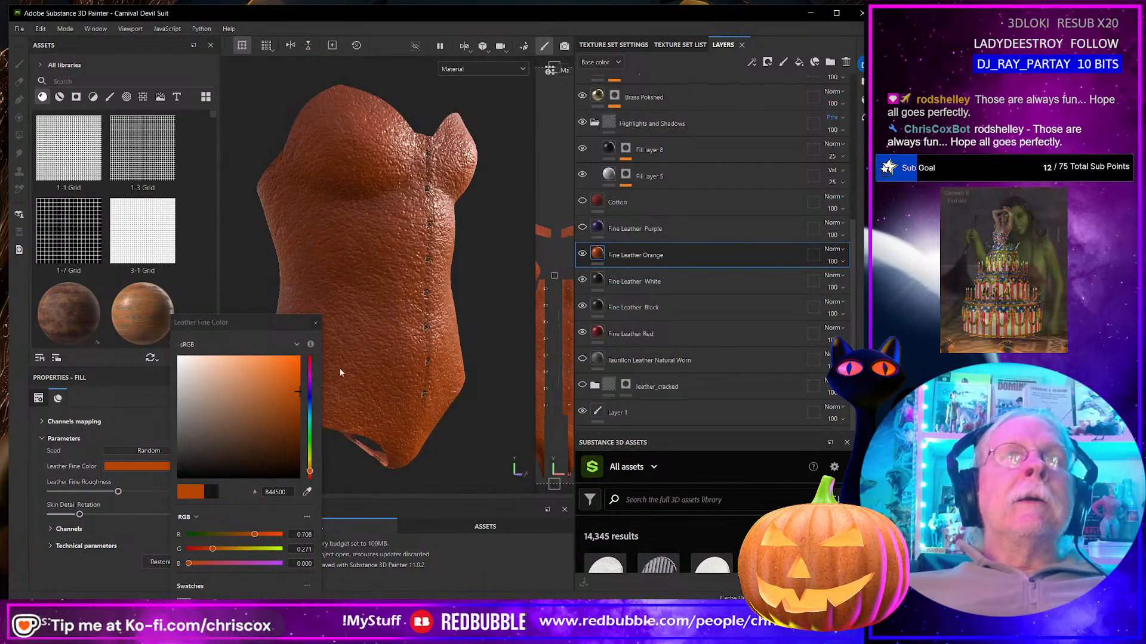
click(300, 380)
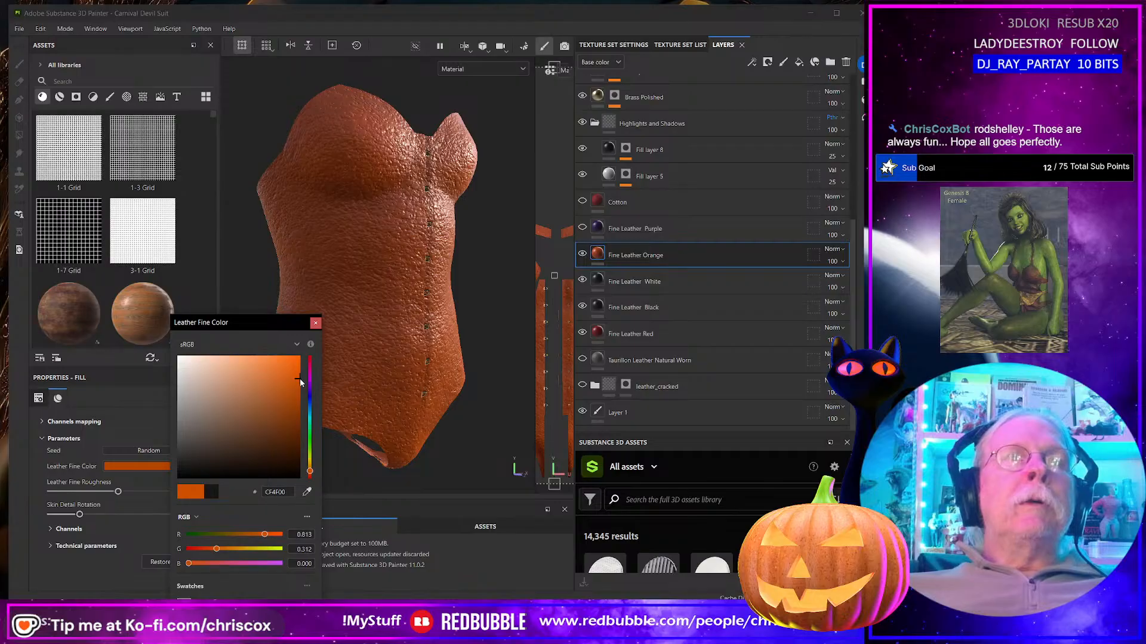
click(316, 322)
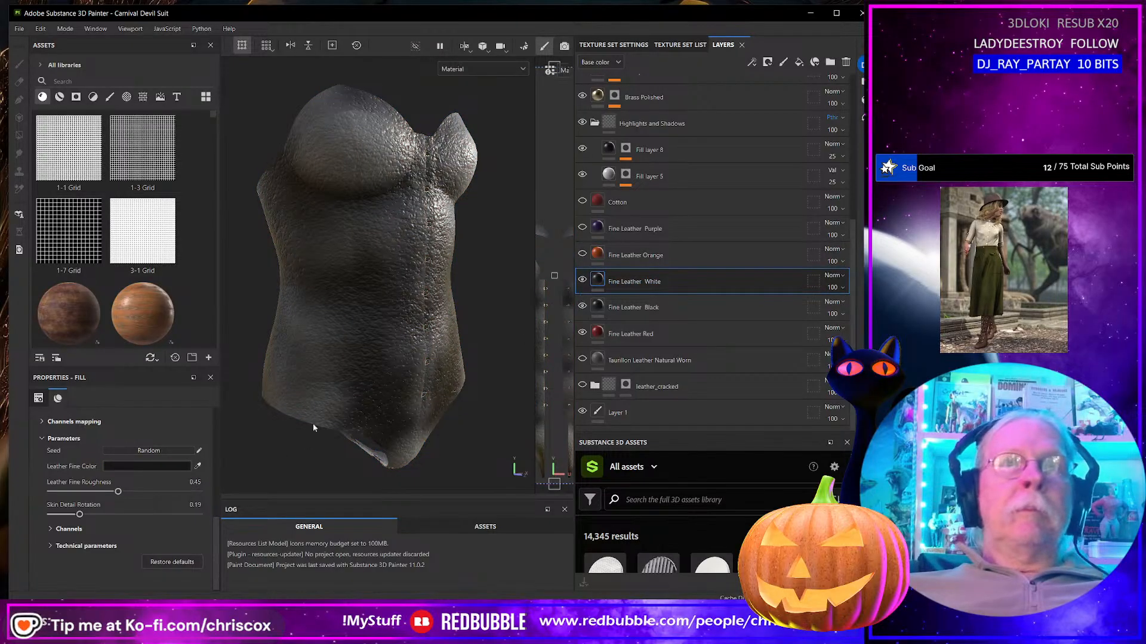
Step: Set the Fine Leather White layer's Leather Fine Color to light gray B6B6B6 and hide every fine leather layer except black
click(165, 467)
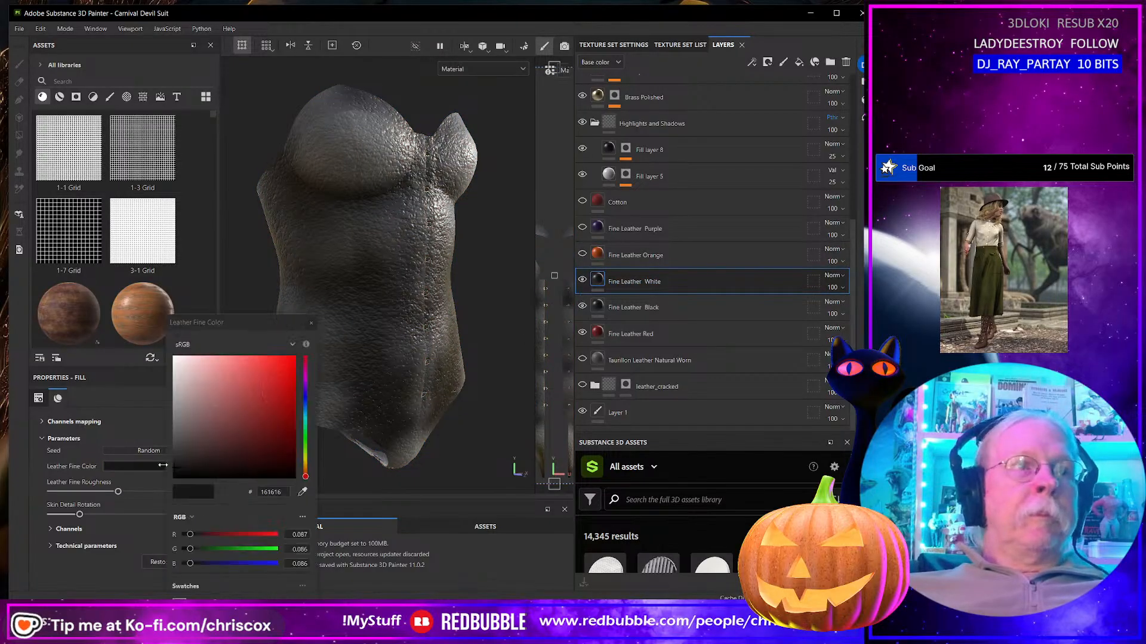
click(173, 377)
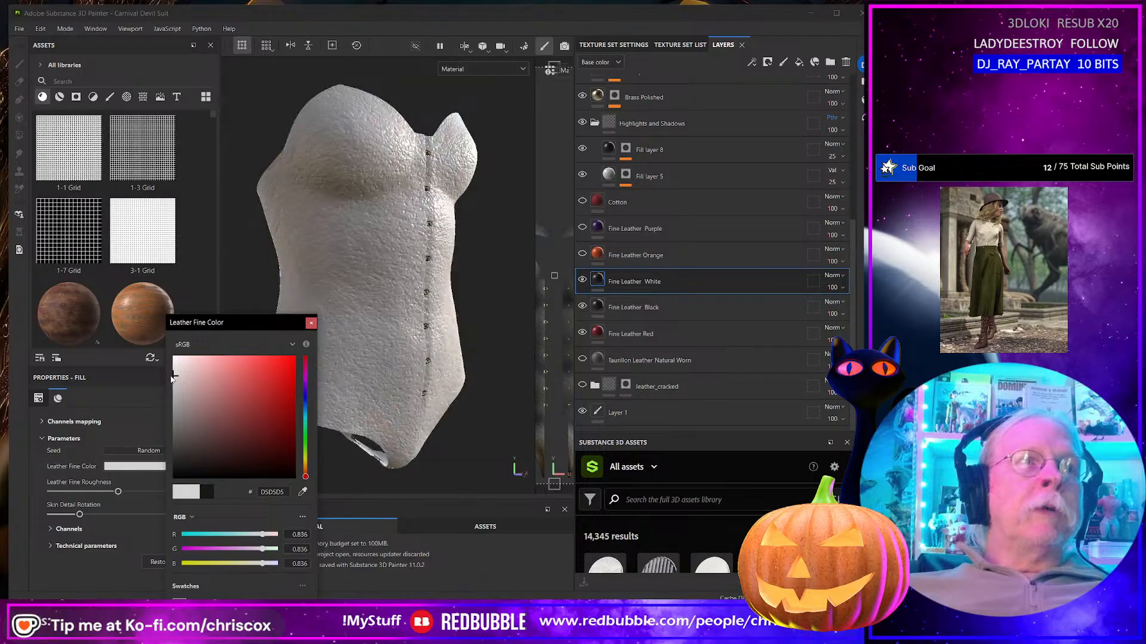
drag(171, 387, 173, 394)
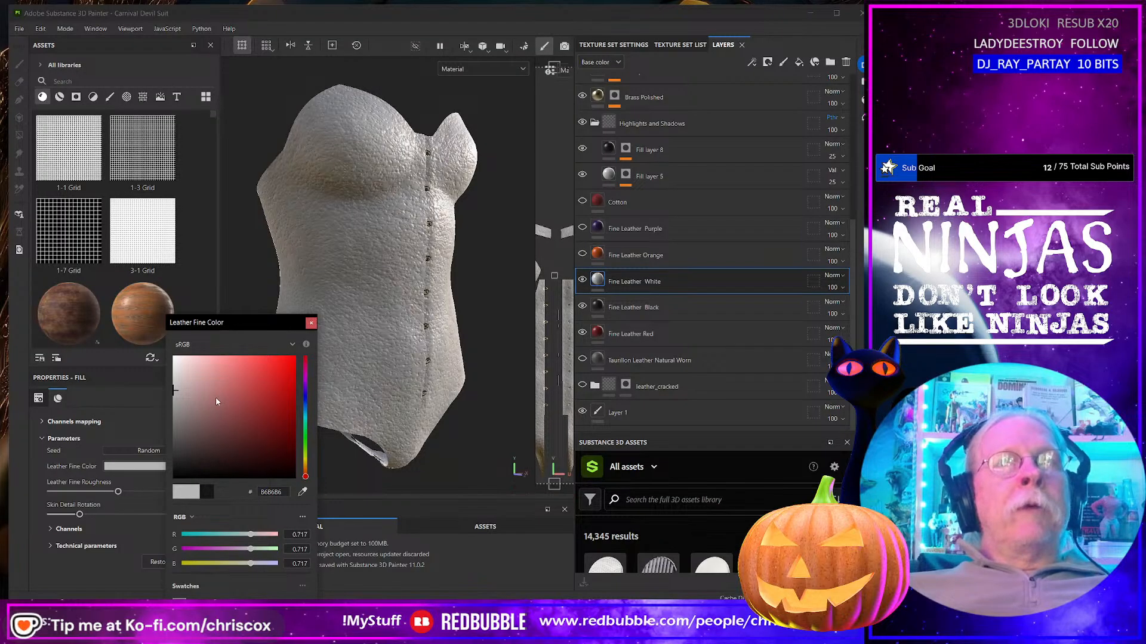
click(310, 325)
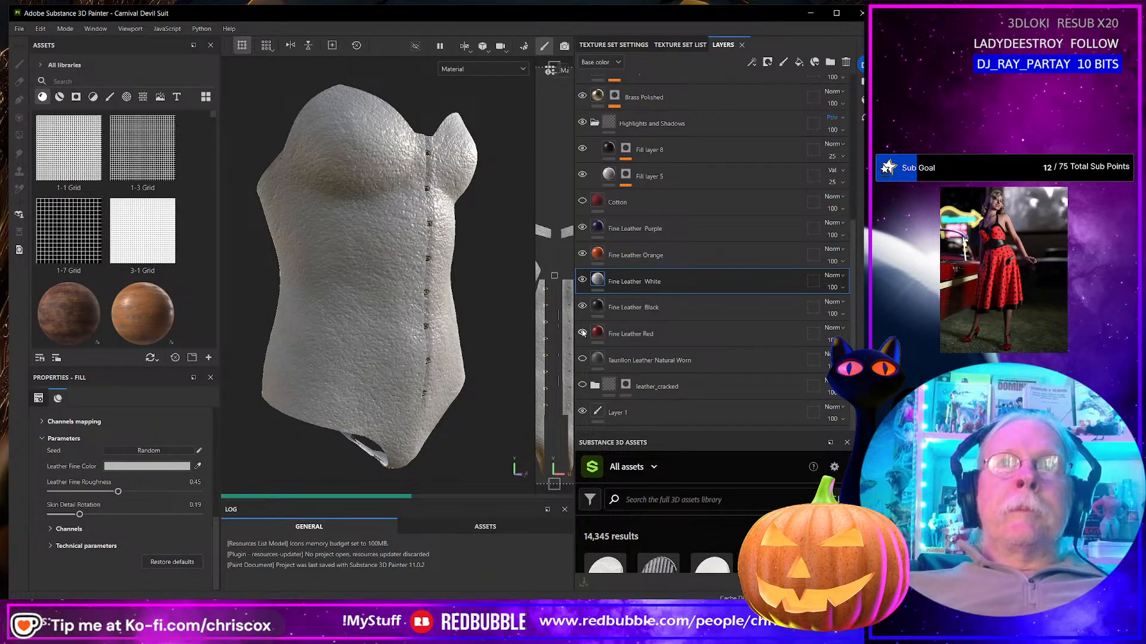
click(582, 280)
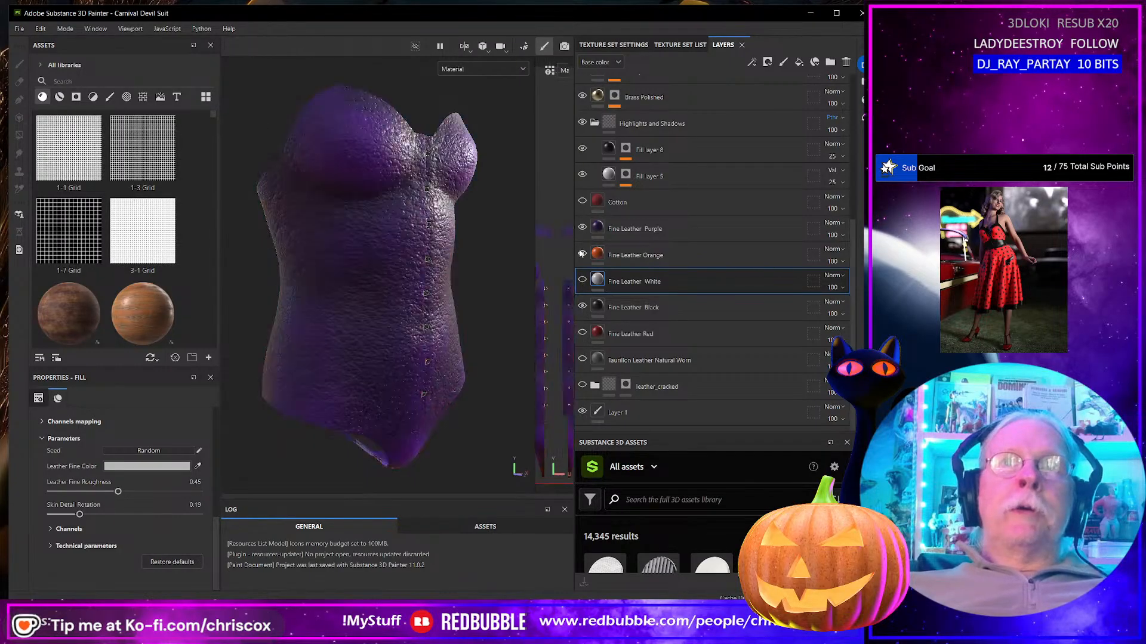
click(582, 227)
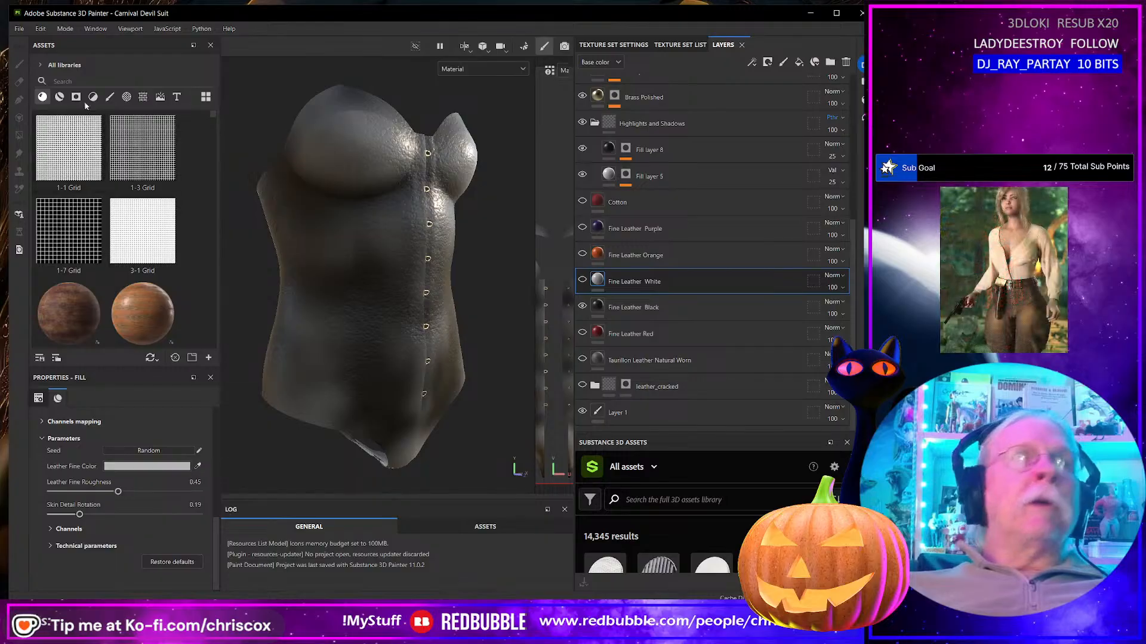
Step: Search the asset library for leather and apply the Metalized Lambskin Leather material to the suit
click(93, 82)
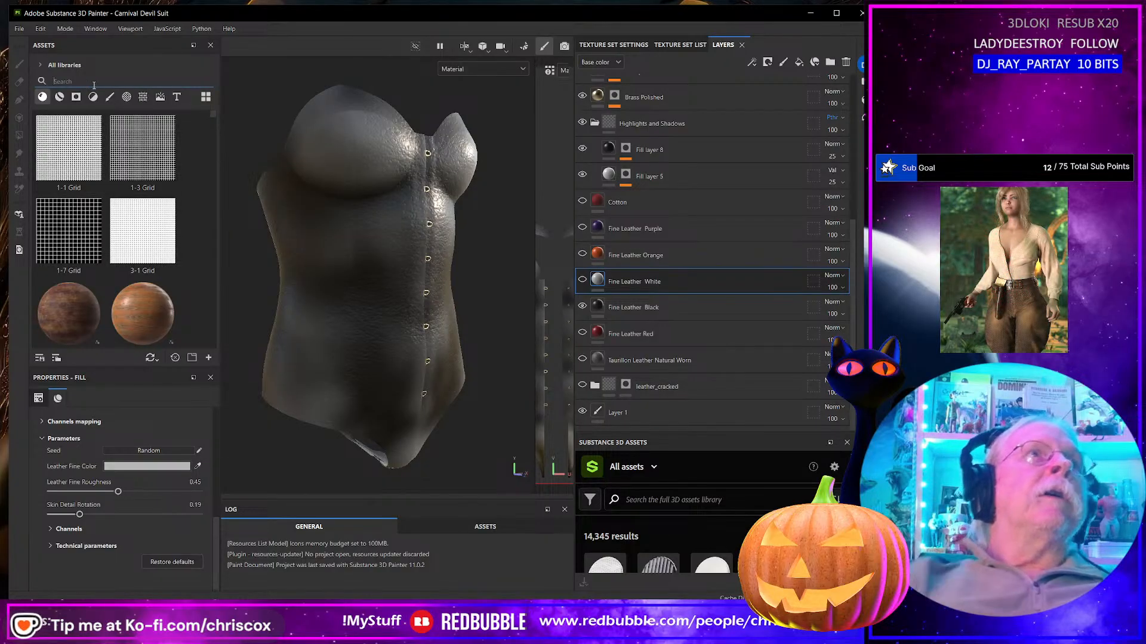
text(lea)
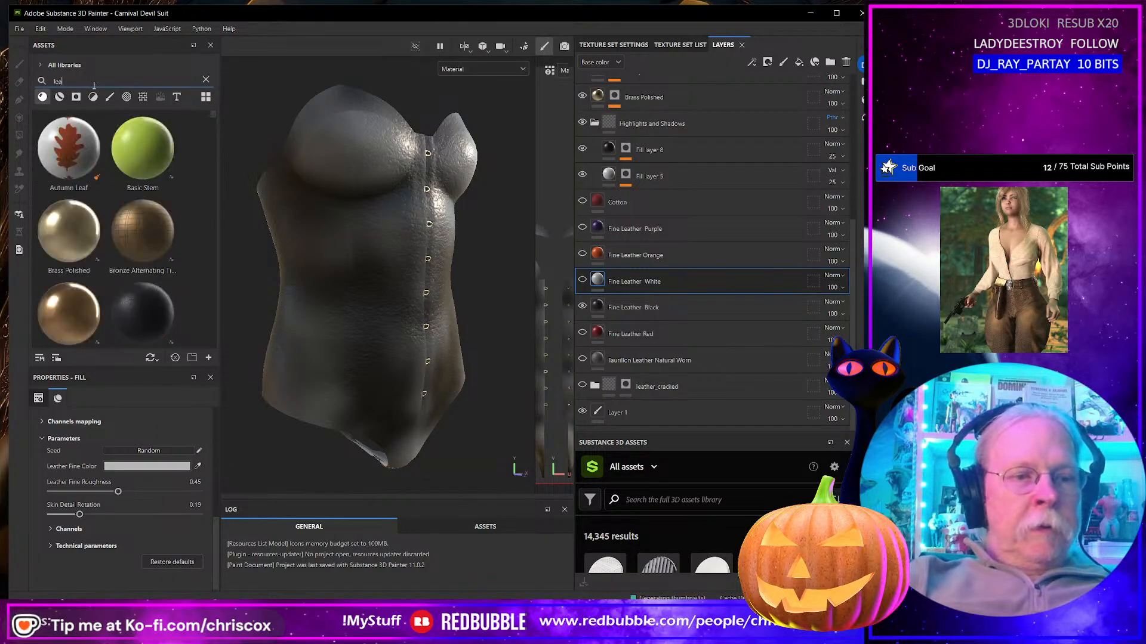
text(ther)
scroll(102, 173, down, 3)
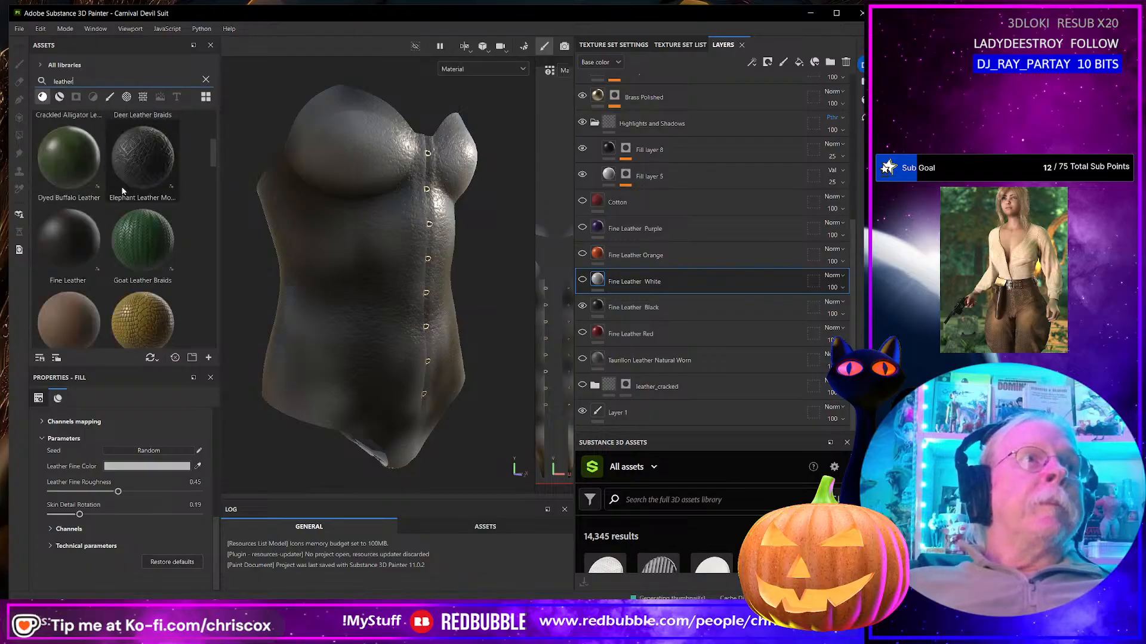
scroll(156, 214, down, 3)
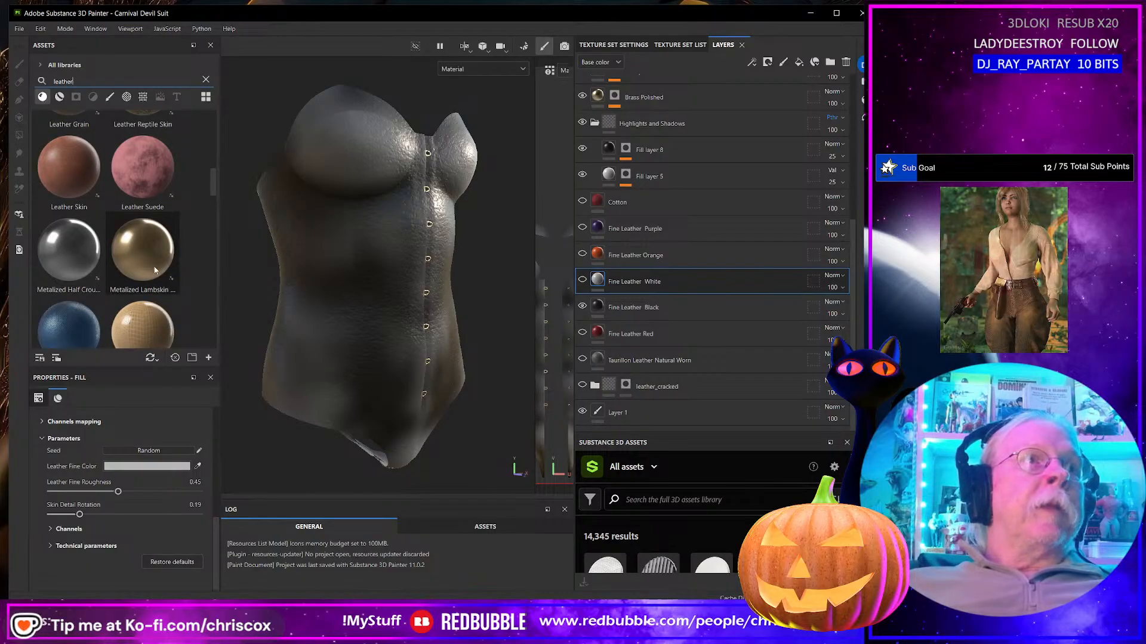
drag(148, 261, 359, 269)
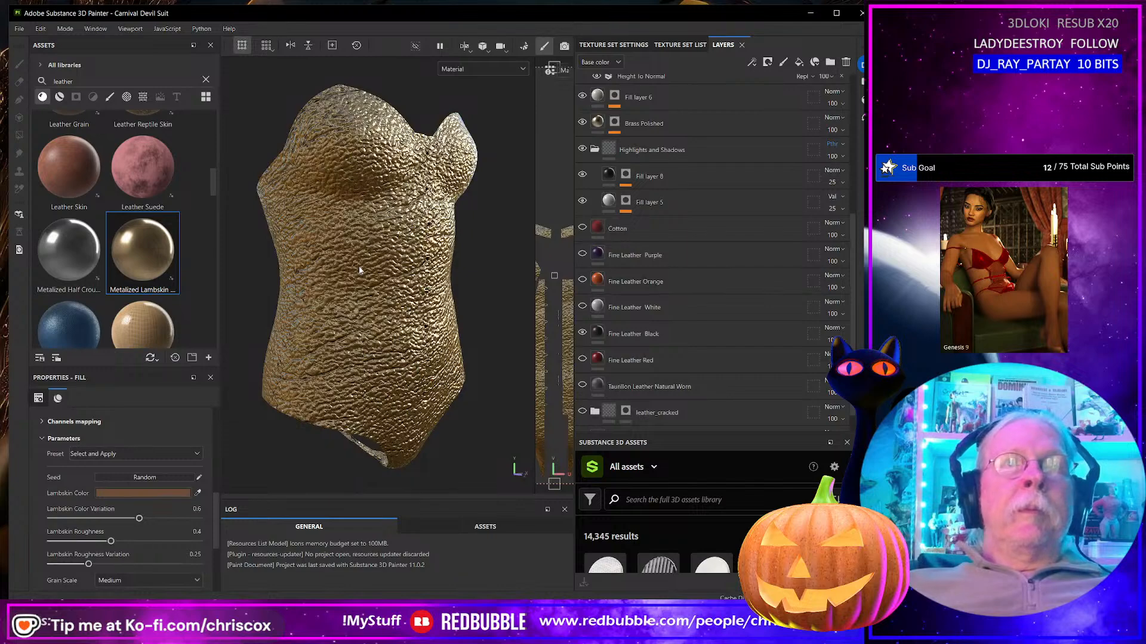
Step: Move the Metalized Lambskin Leather layer down the stack to sit between Cotton and Fine Leather Purple
scroll(715, 271, up, 6)
drag(680, 89, 695, 366)
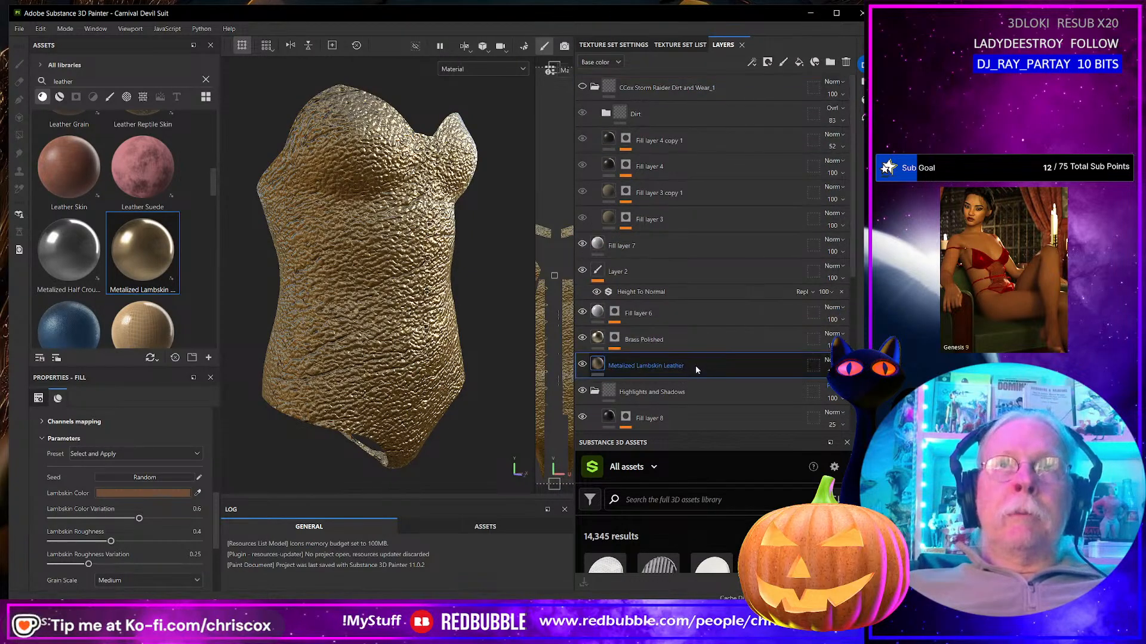
scroll(696, 365, down, 5)
drag(649, 233, 661, 345)
Step: Set the Metalized Lambskin Leather layer's UV tiling to 6 and check the grain on the suit
alt+drag(438, 431, 391, 389)
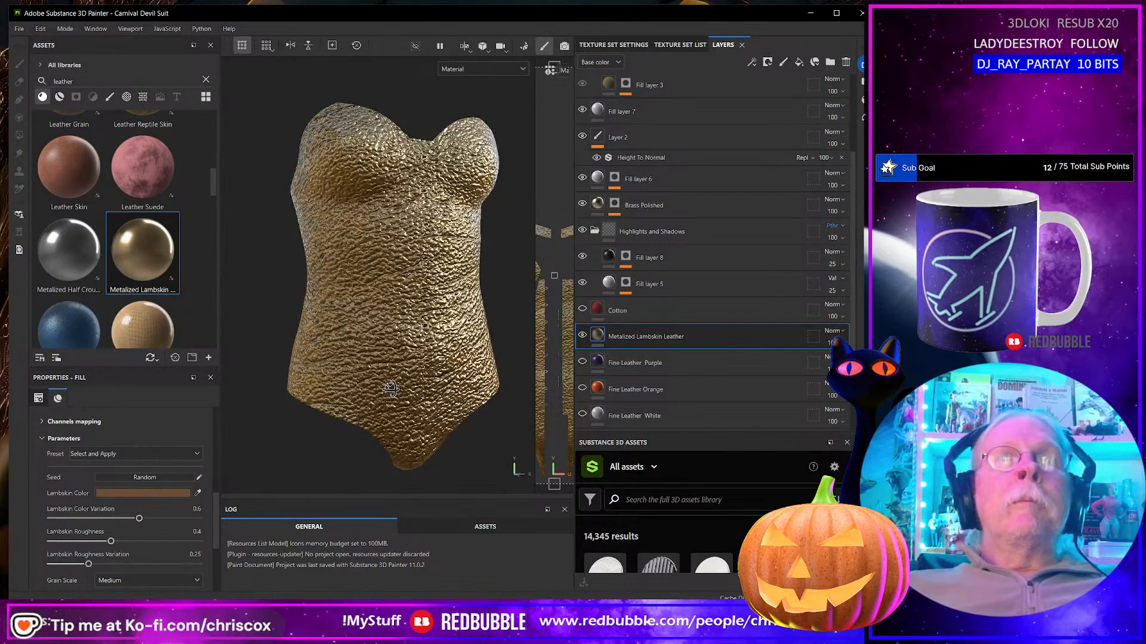
scroll(173, 492, up, 5)
scroll(153, 492, up, 3)
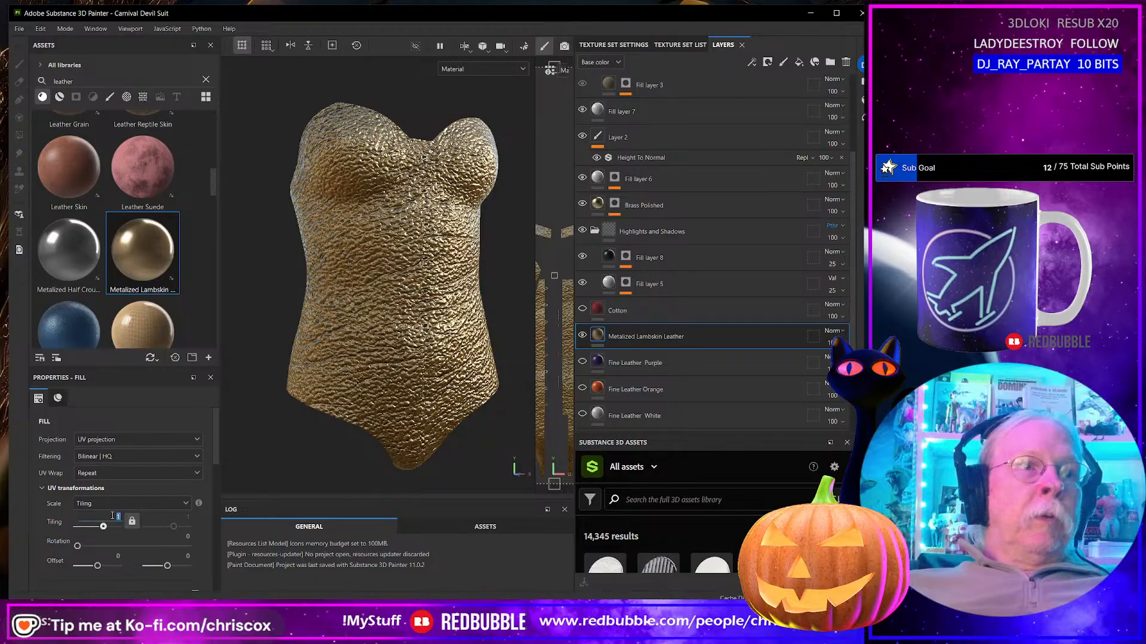
text(6)
key(Return)
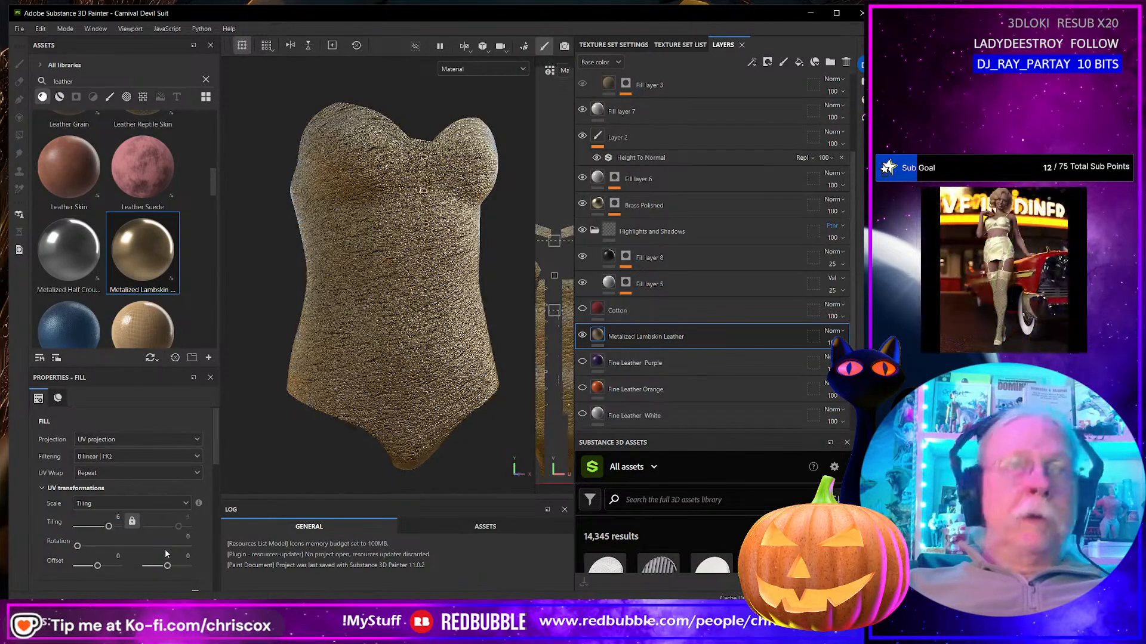
alt+drag(472, 256, 412, 251)
scroll(415, 287, up, 3)
scroll(416, 287, down, 3)
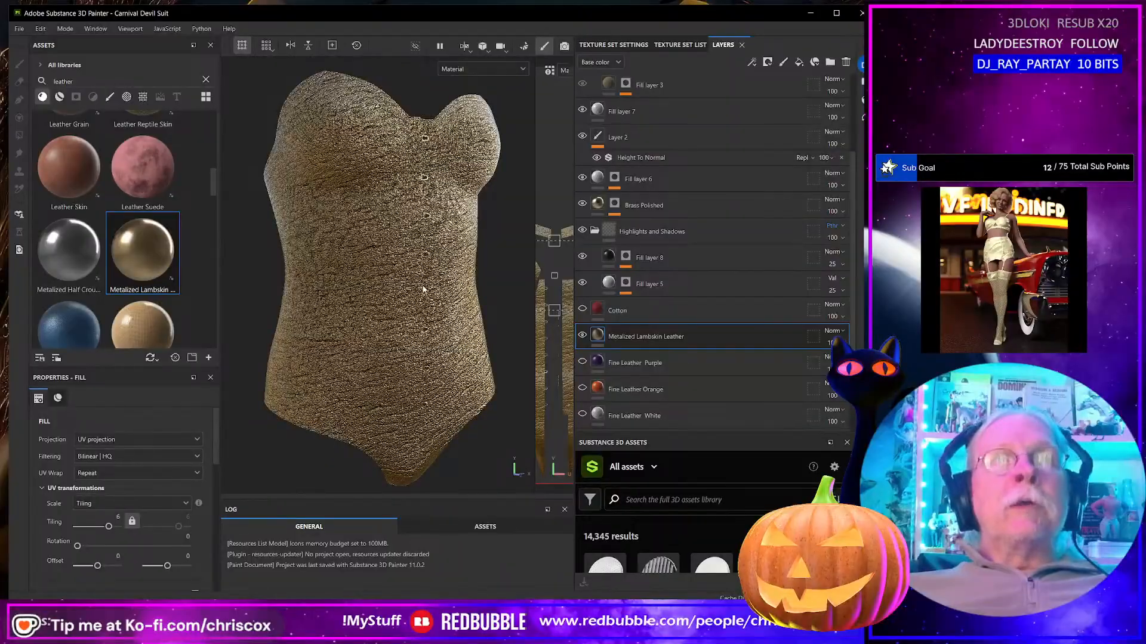
Step: Group the layers from Metalized Lambskin Leather through Fine Leather Red
scroll(689, 335, down, 2)
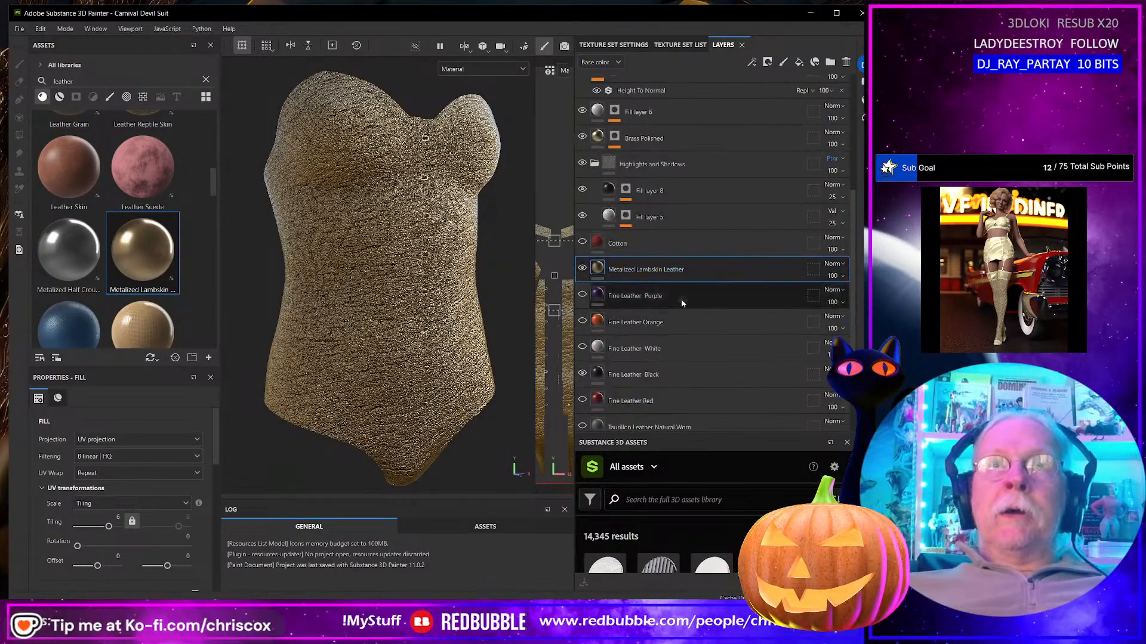
shift+click(646, 399)
right_click(647, 400)
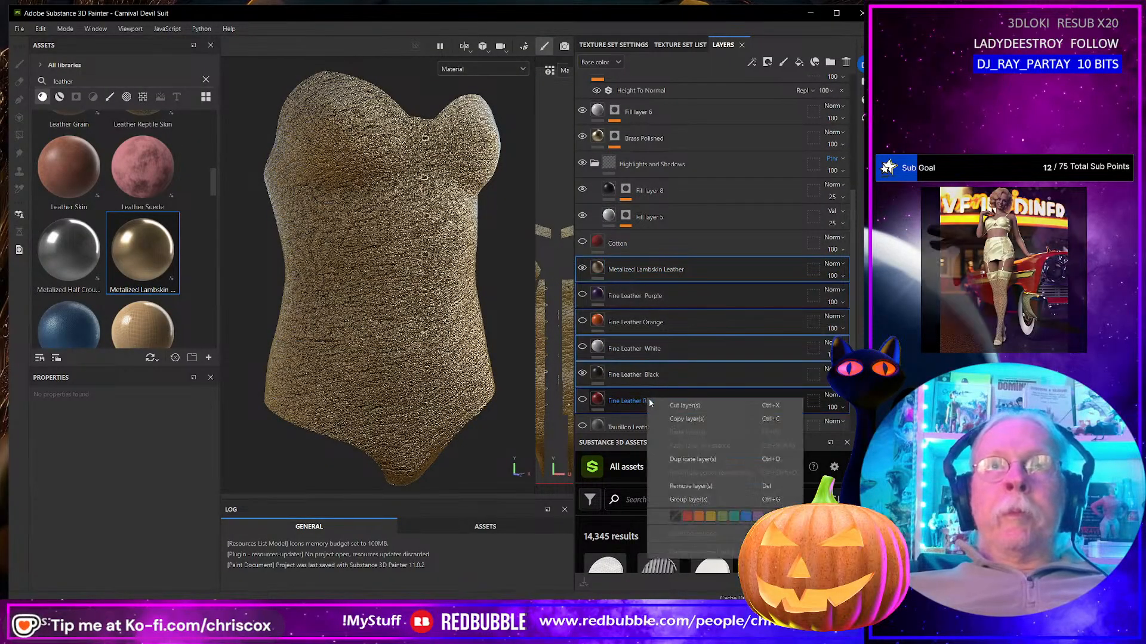
click(702, 498)
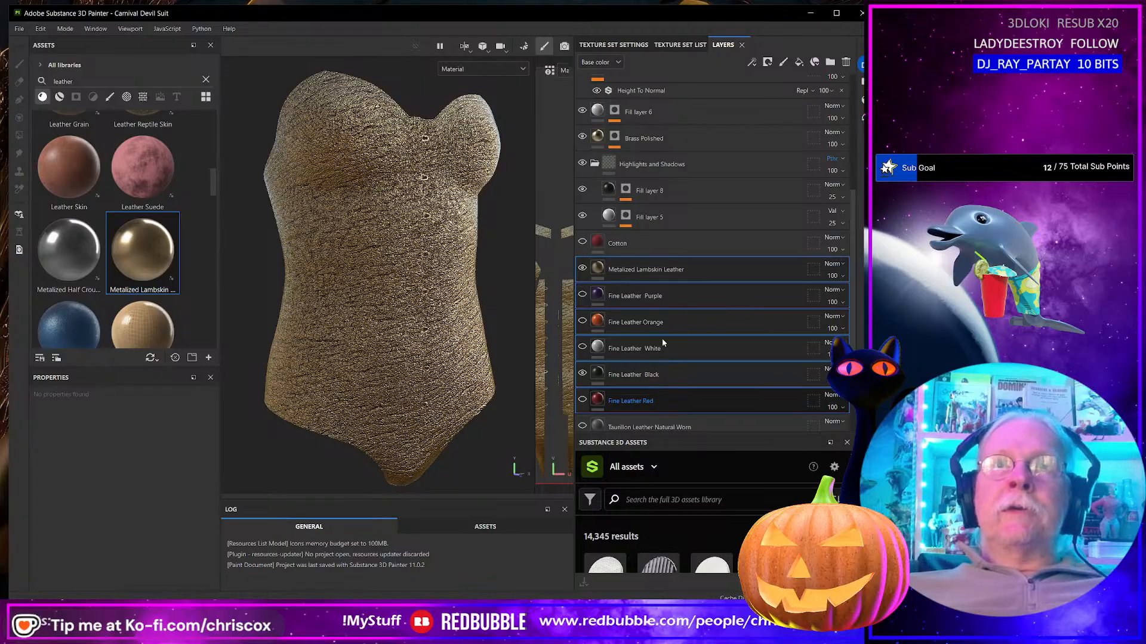
Step: Rename the new leather layer group as Leathers and collapse it
double_click(635, 272)
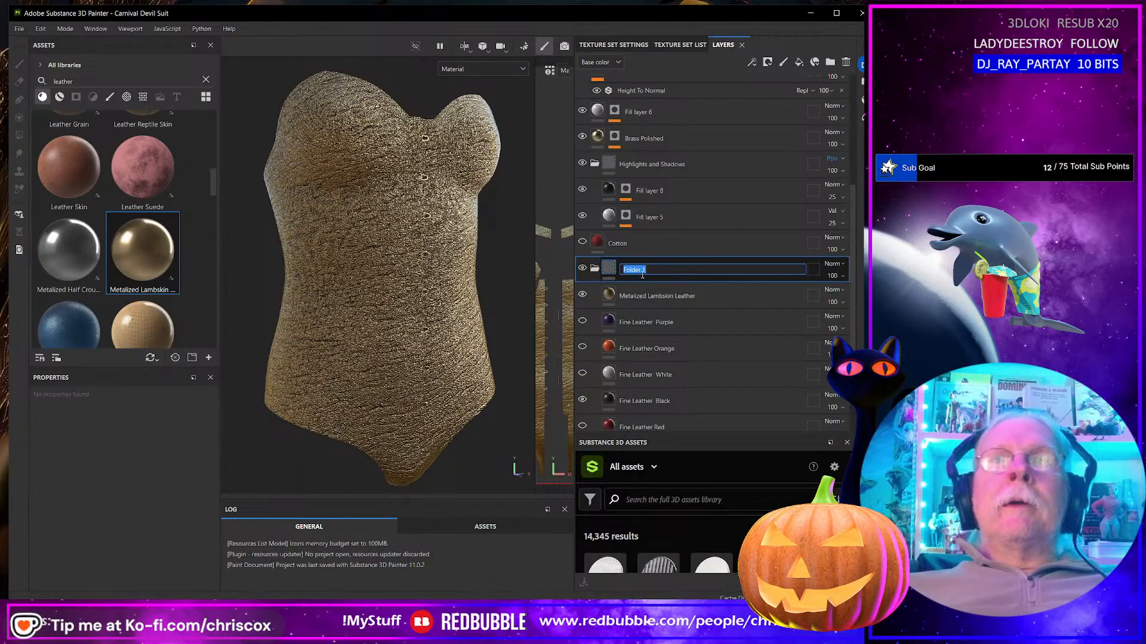
text(Leathers)
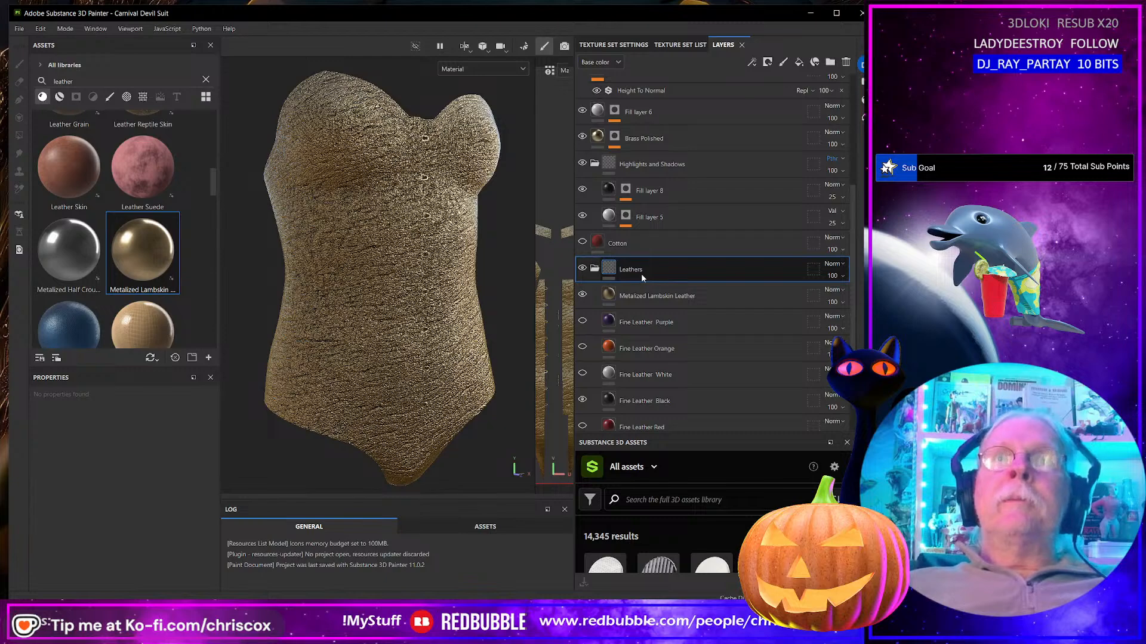
key(Return)
scroll(594, 286, up, 2)
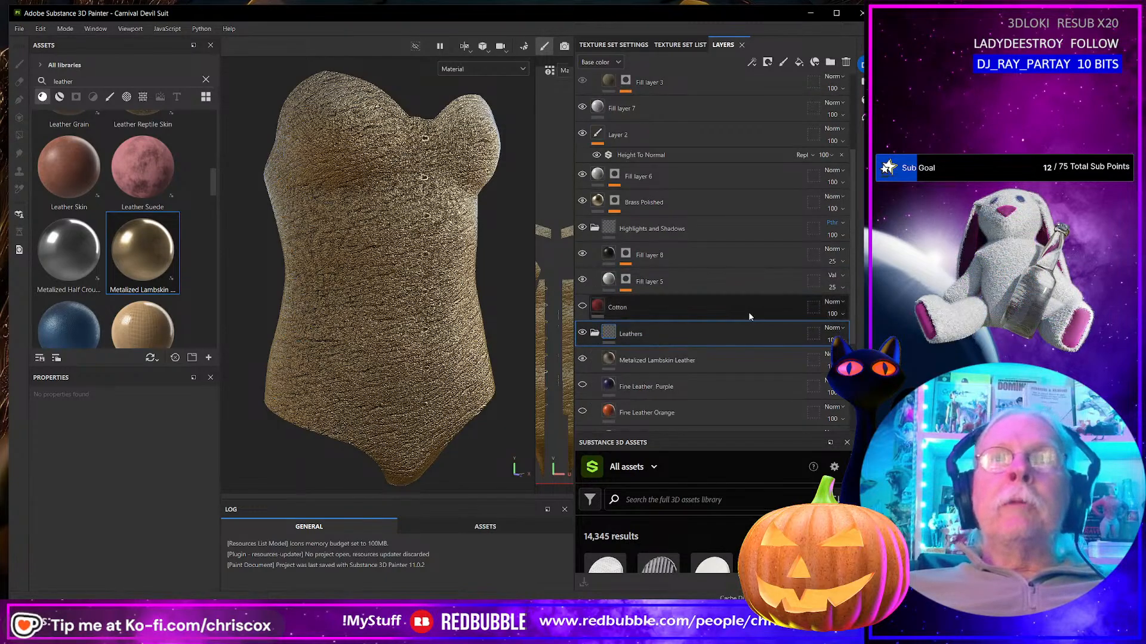
click(595, 333)
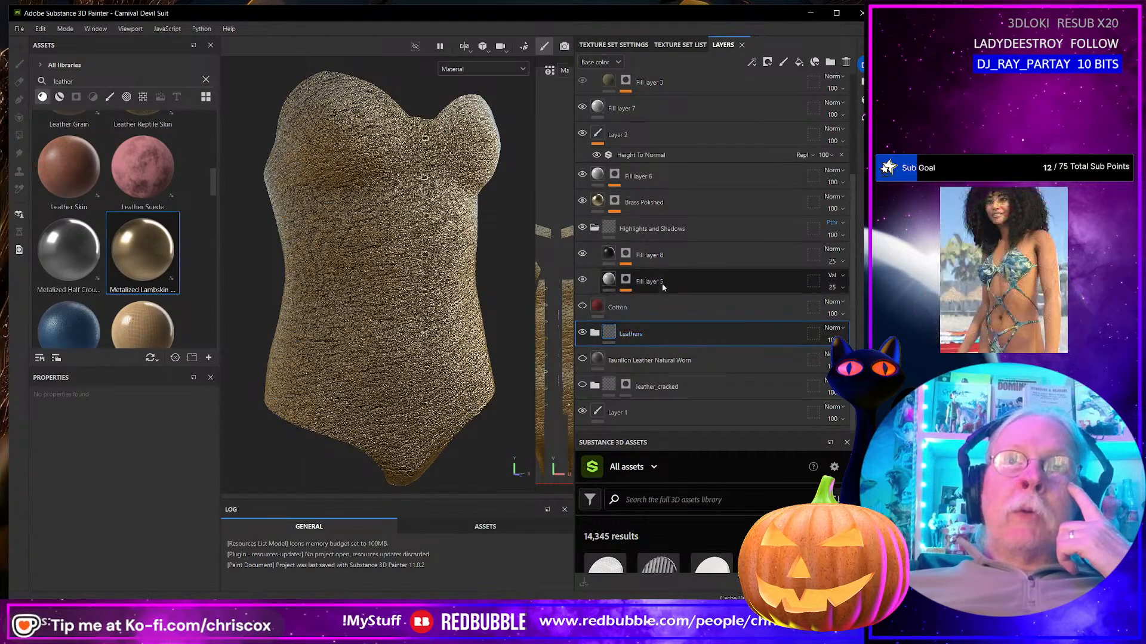
Step: Rename the Highlights and Shadows group as CCox Highlights and Shadows
click(643, 228)
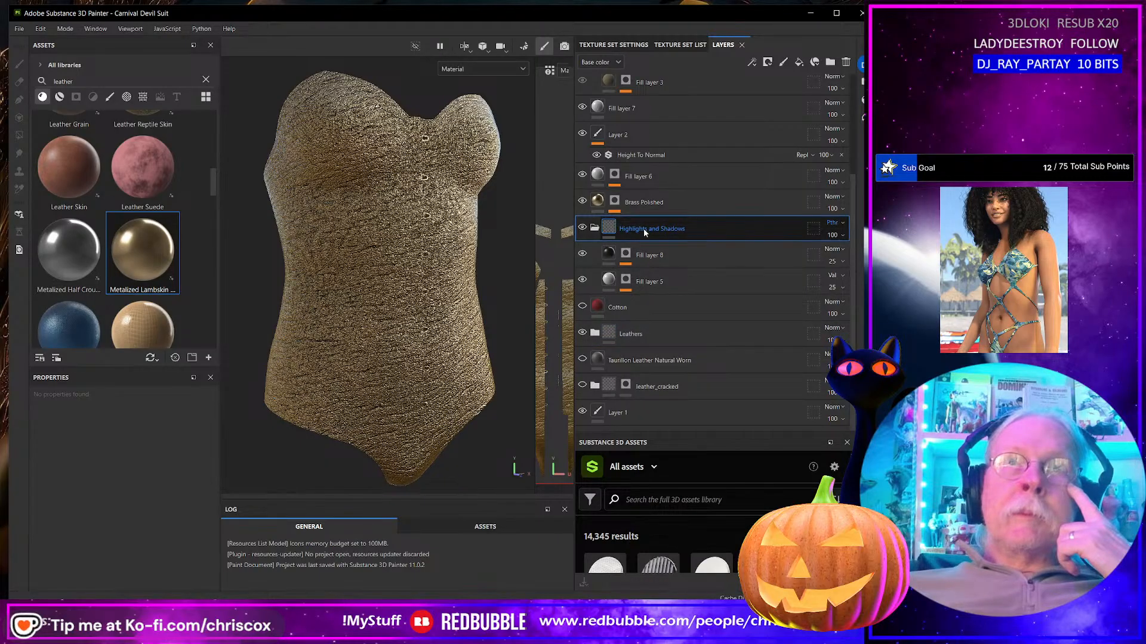
double_click(643, 228)
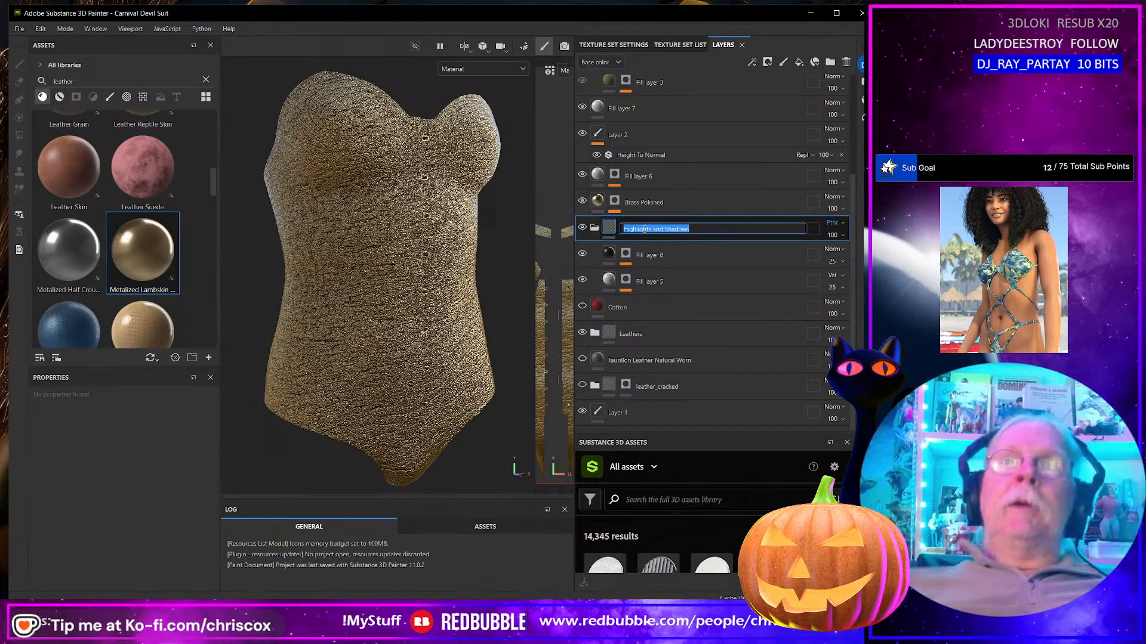
key(End)
text(CCox)
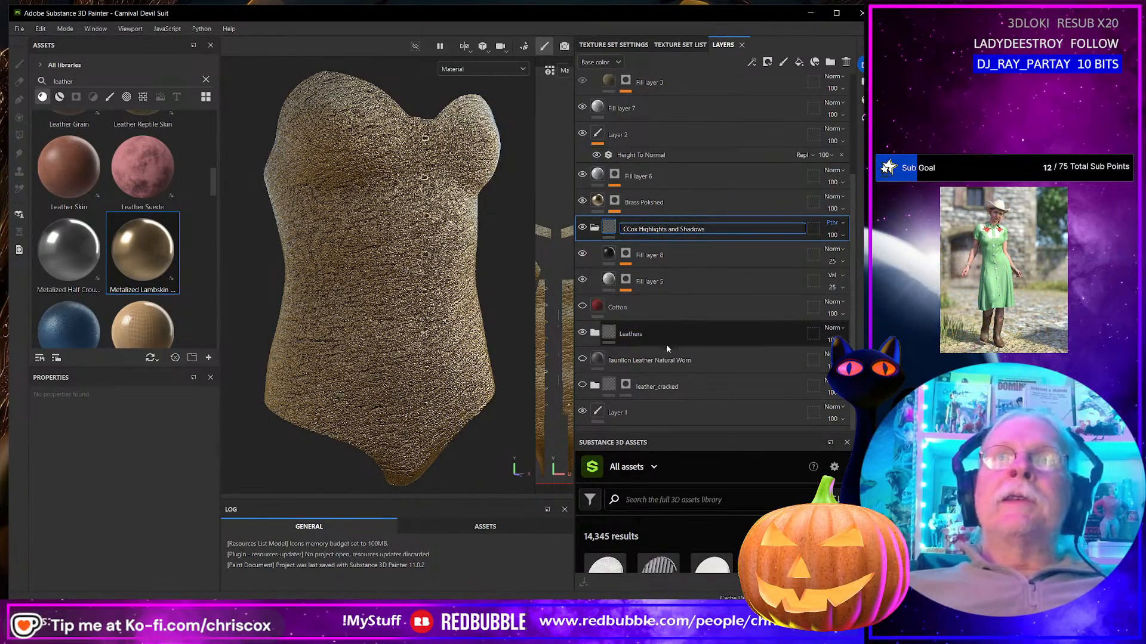
click(661, 382)
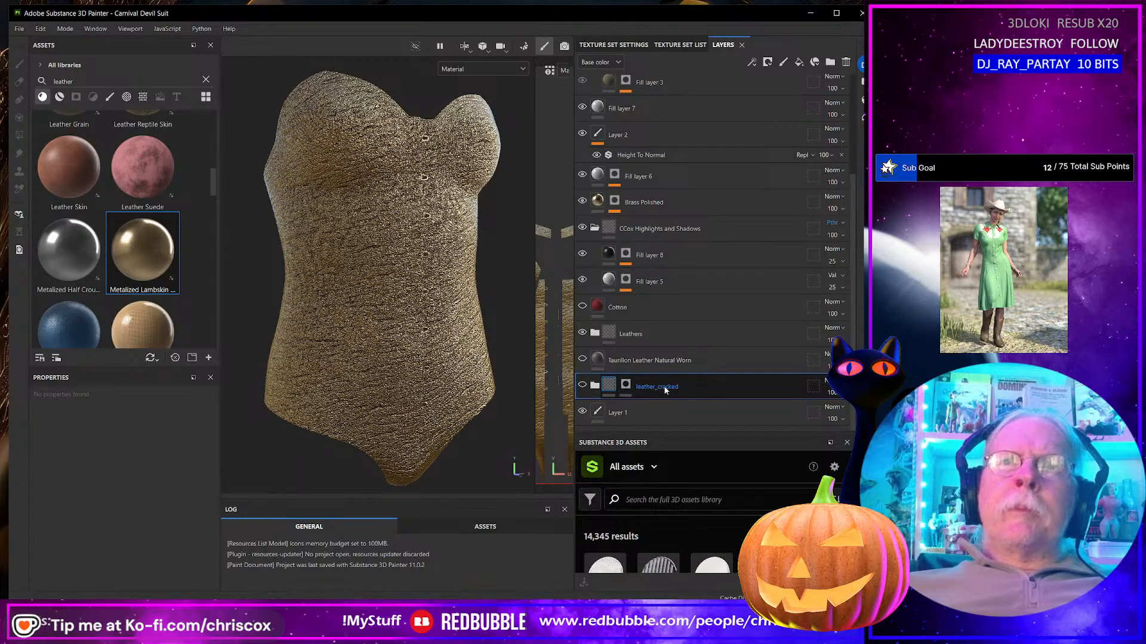
Step: Add the CCox prefix to the Leathers group so its name reads CCox Leathers
scroll(704, 370, up, 1)
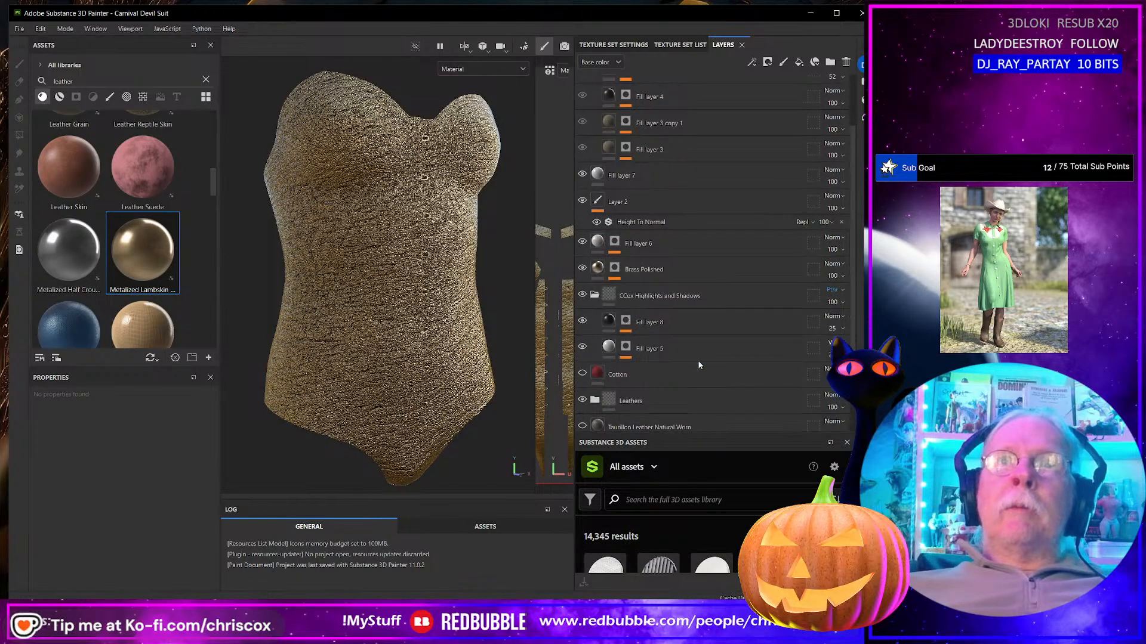
scroll(698, 361, down, 1)
double_click(626, 336)
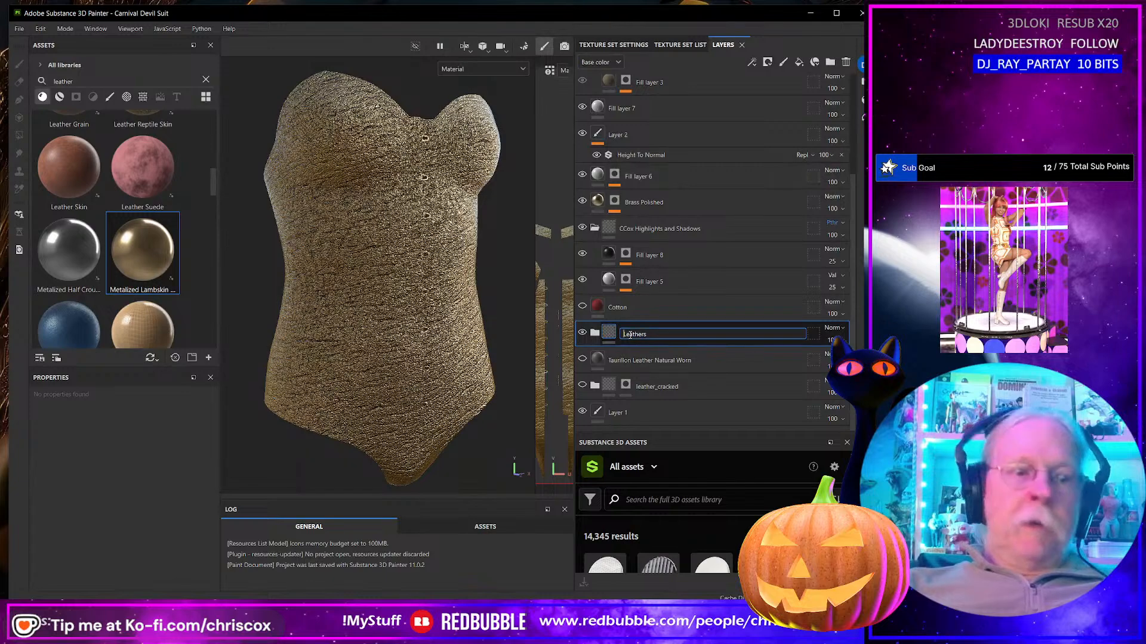
text(CCox)
key(Return)
Step: Create smart materials from the CCox Leathers and CCox Highlights and Shadows groups, and save the project
right_click(689, 337)
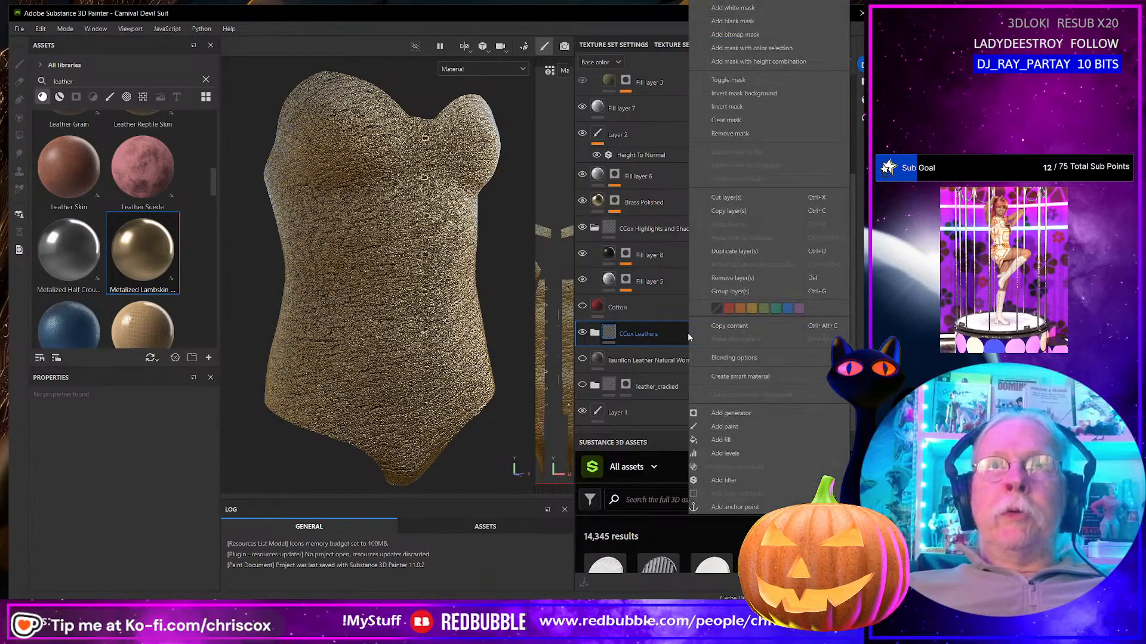
click(738, 377)
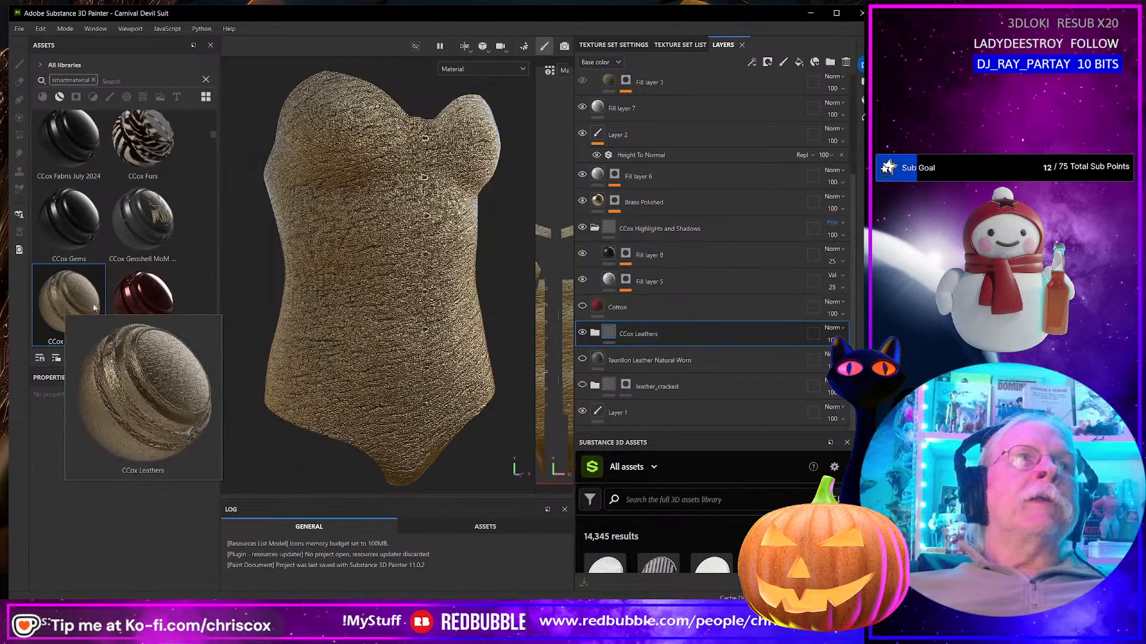
click(663, 231)
right_click(662, 232)
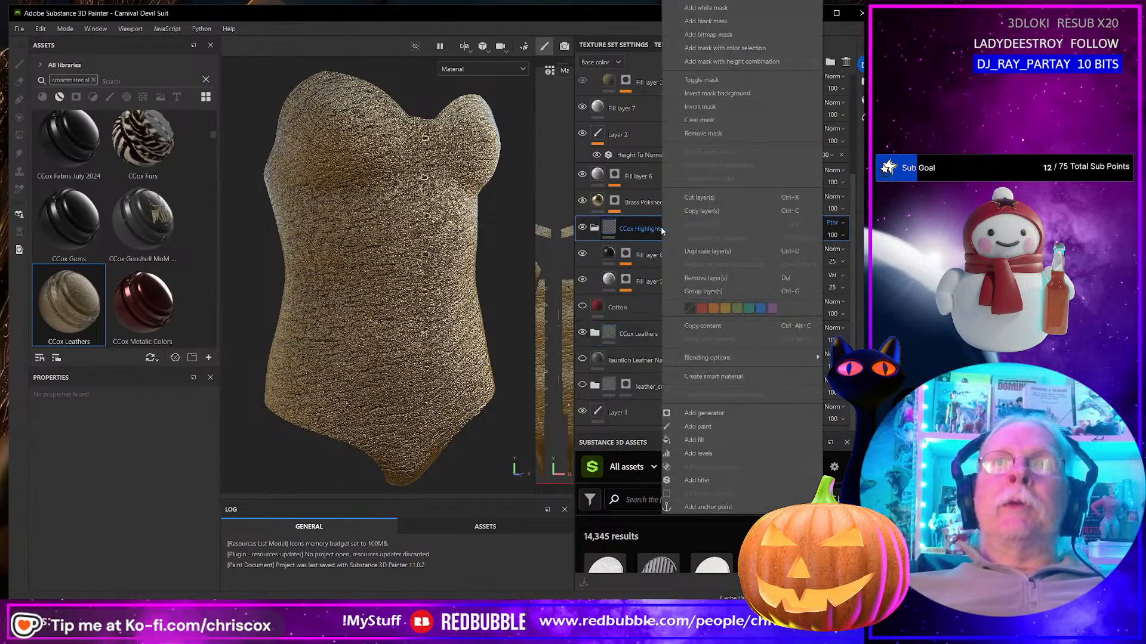
click(709, 376)
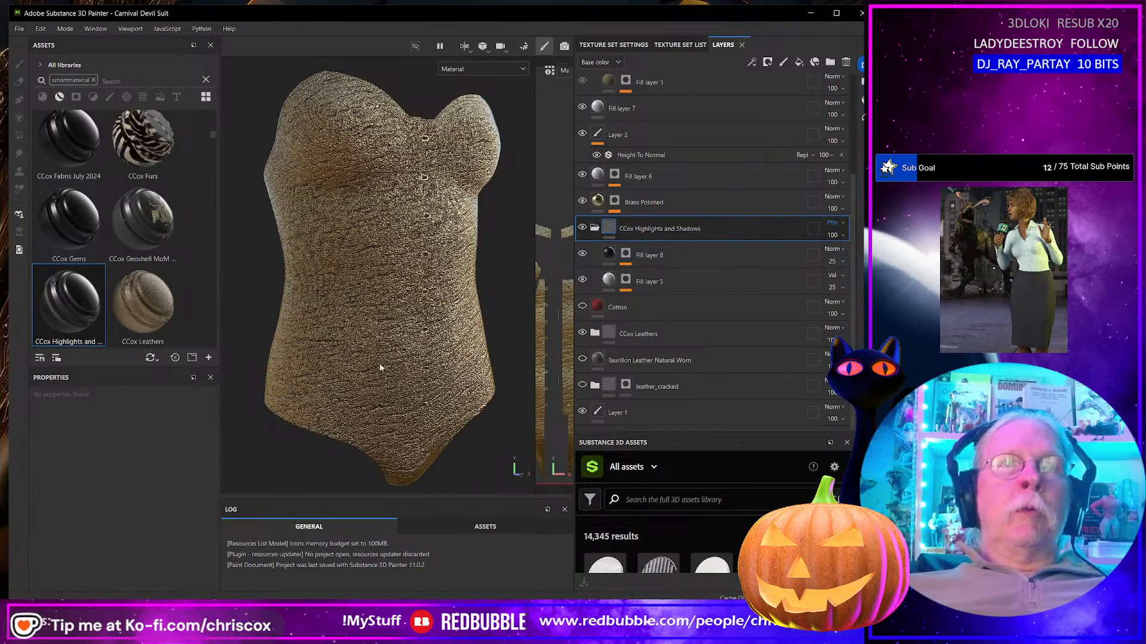
key(ctrl+s)
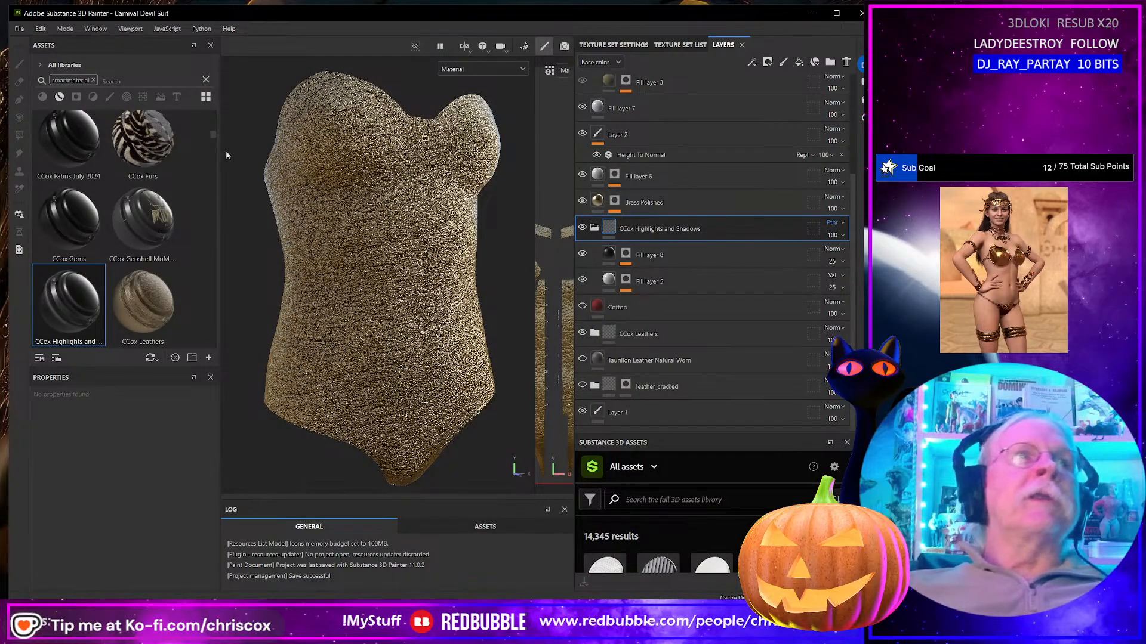
Step: Create a new project from the ccox2 template using the mesh Devil Accessories NM.obj
click(19, 29)
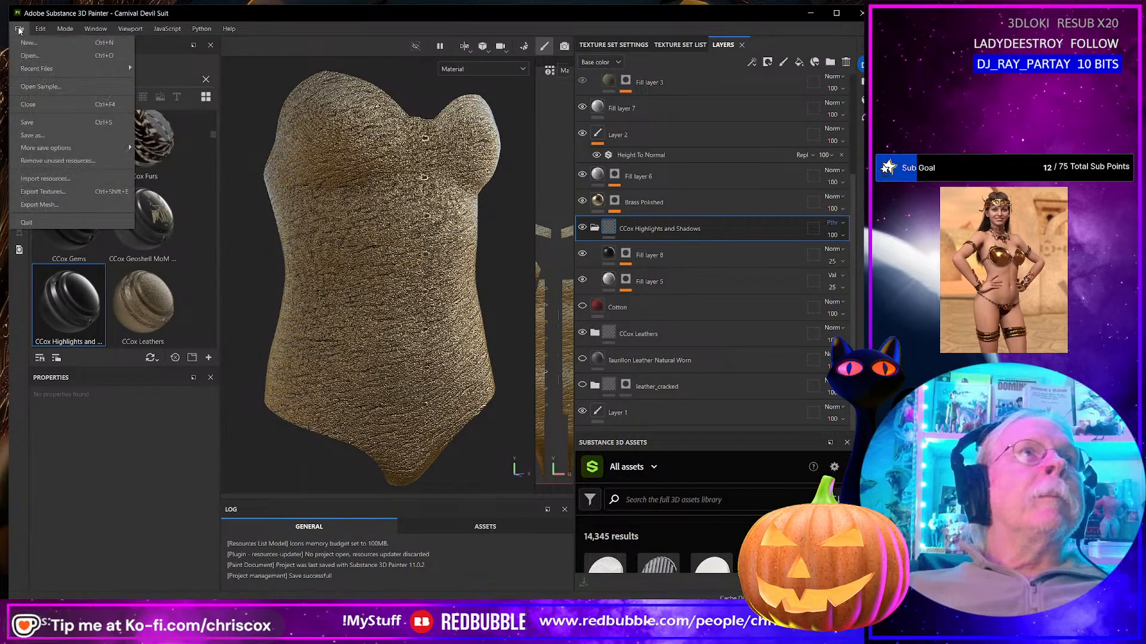
mouse_move(35, 67)
click(29, 42)
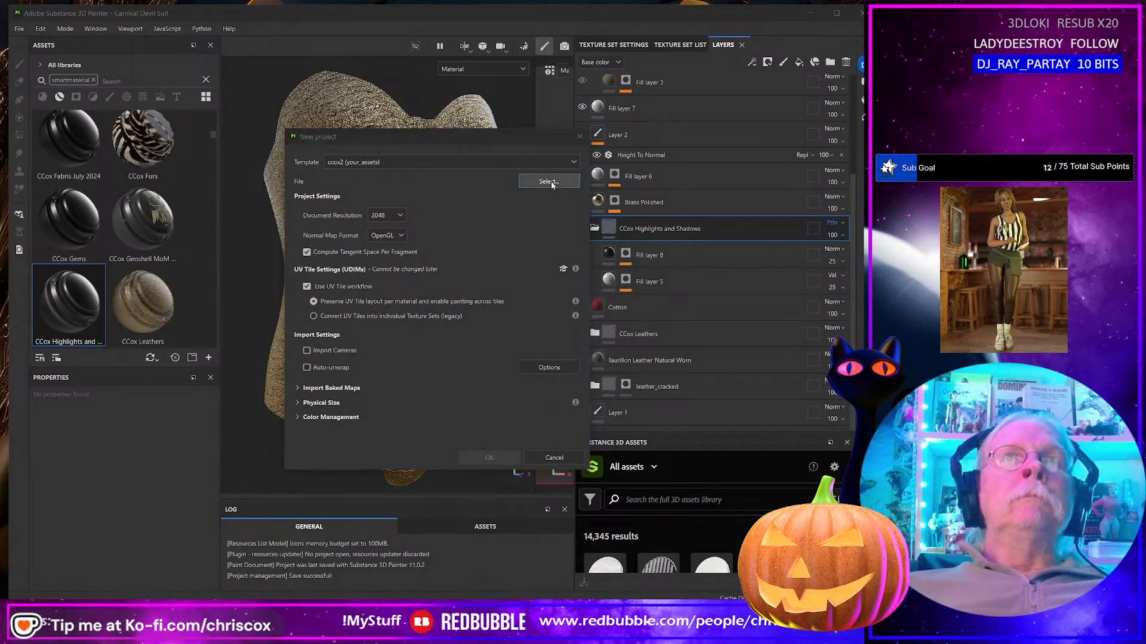
click(549, 181)
click(216, 79)
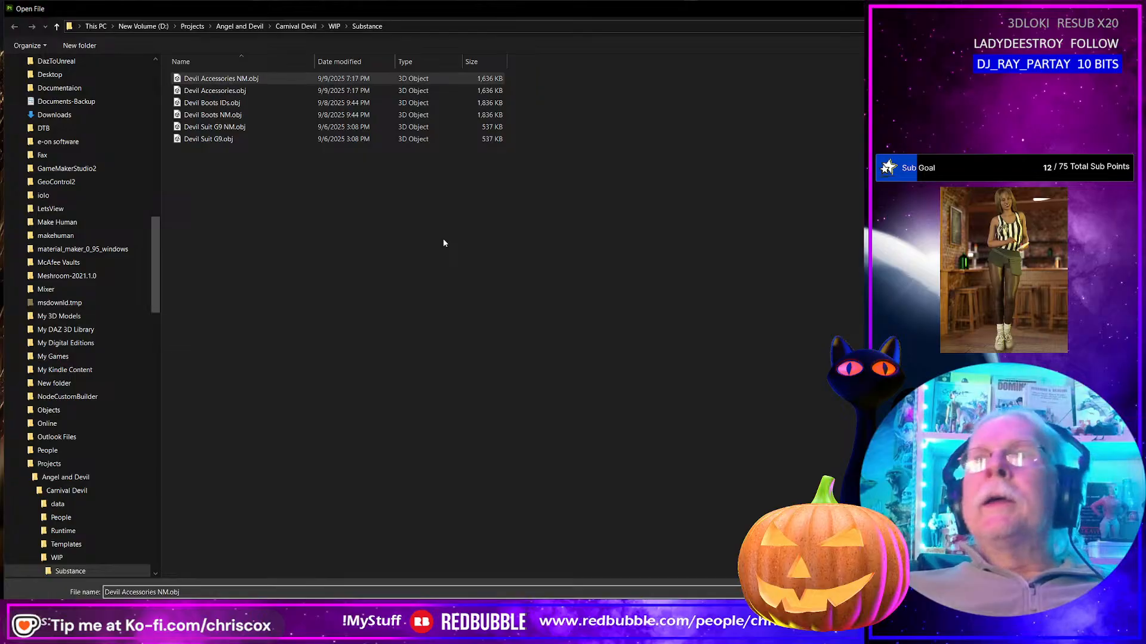
key(Return)
click(503, 455)
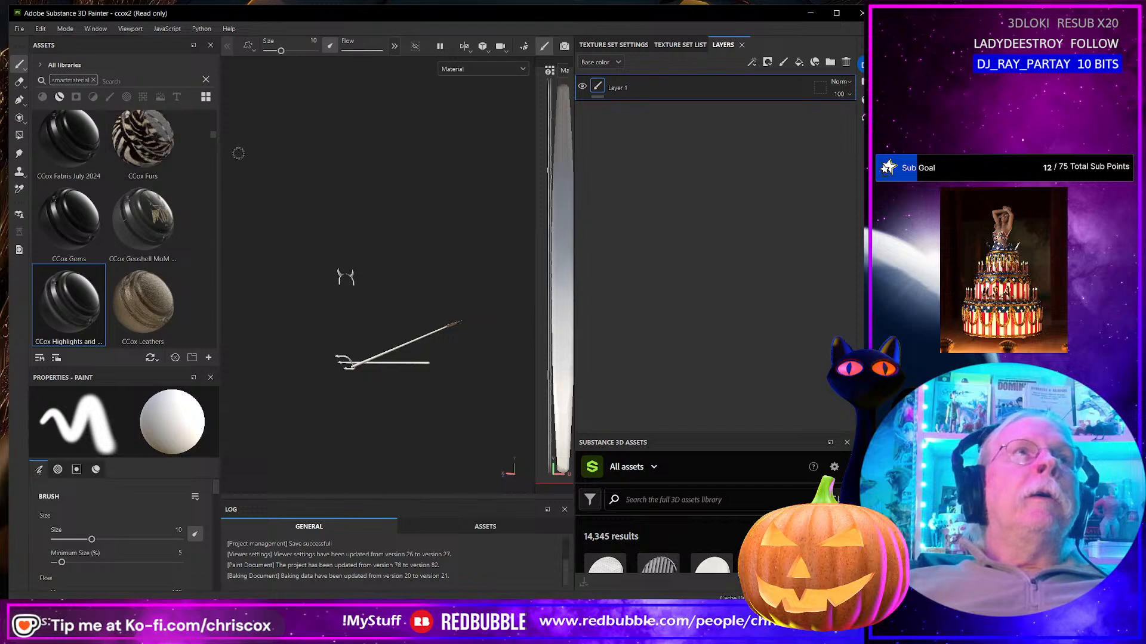
Step: Bake the accessories' mesh maps at 2048, including normal, world space normal, ambient occlusion, curvature and position, leaving out ID
click(65, 28)
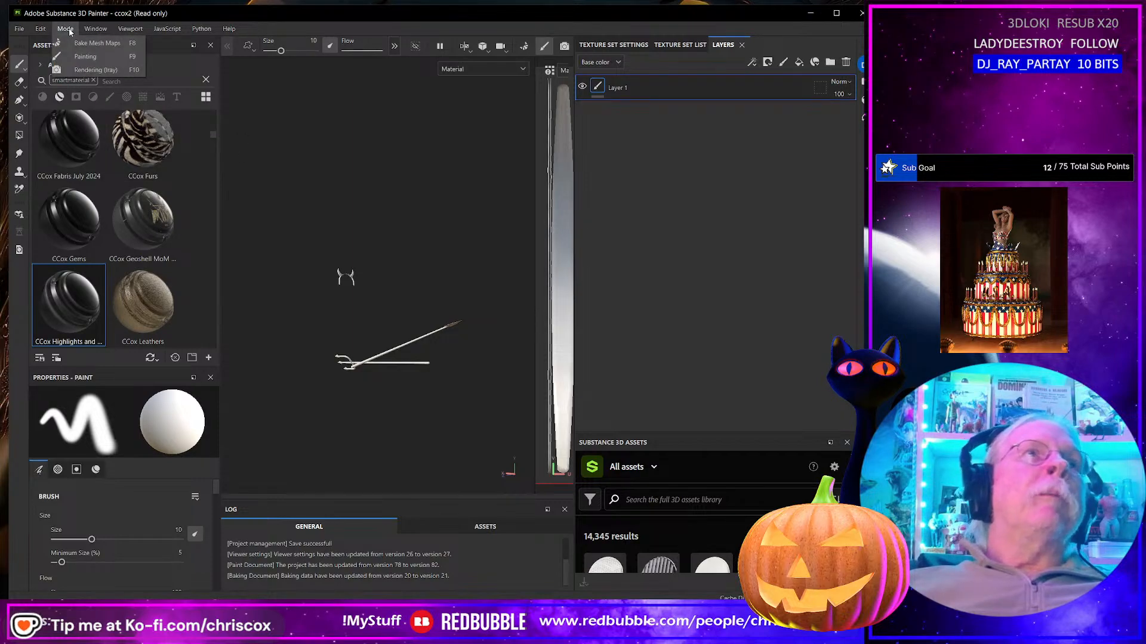
key(Escape)
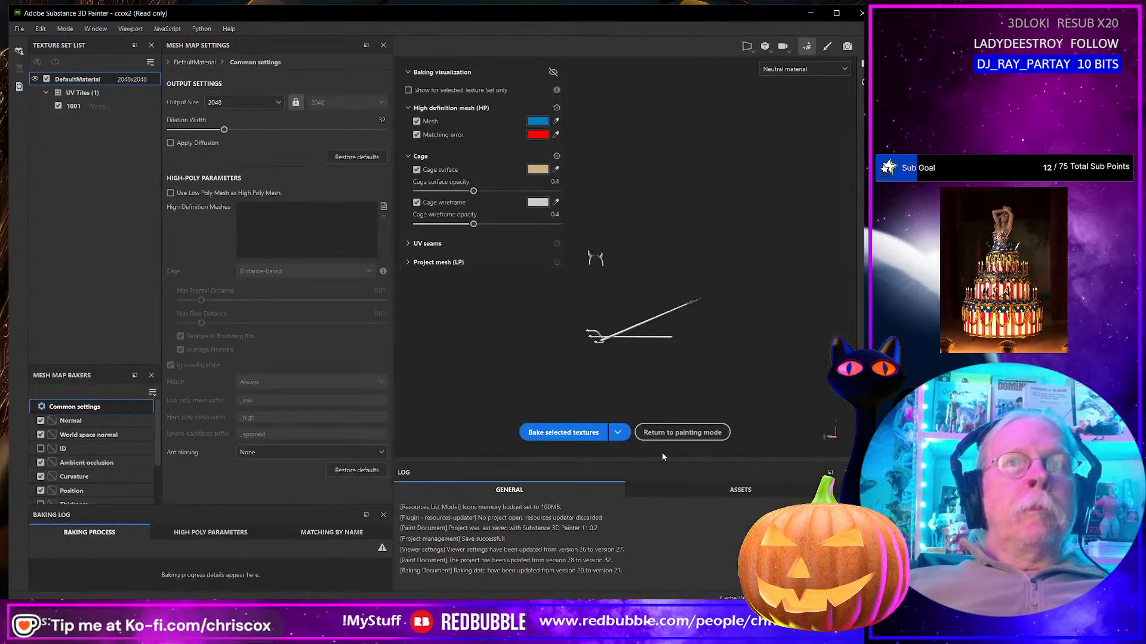
click(592, 432)
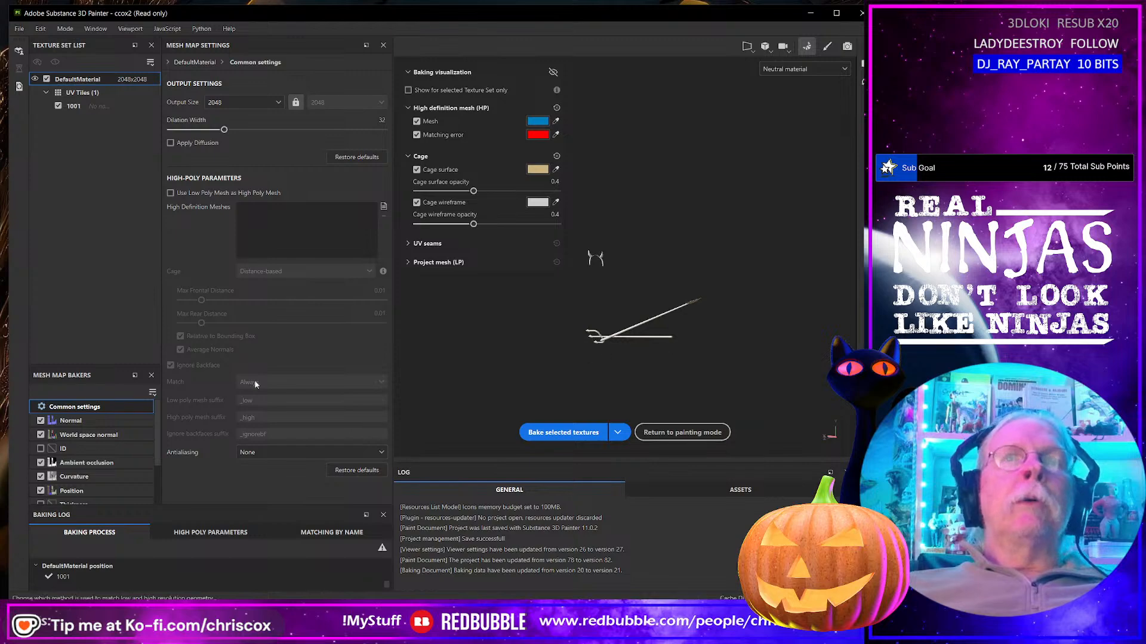
Step: Turn off the other mesh map bakers and enable only ID
click(41, 490)
click(40, 476)
click(41, 462)
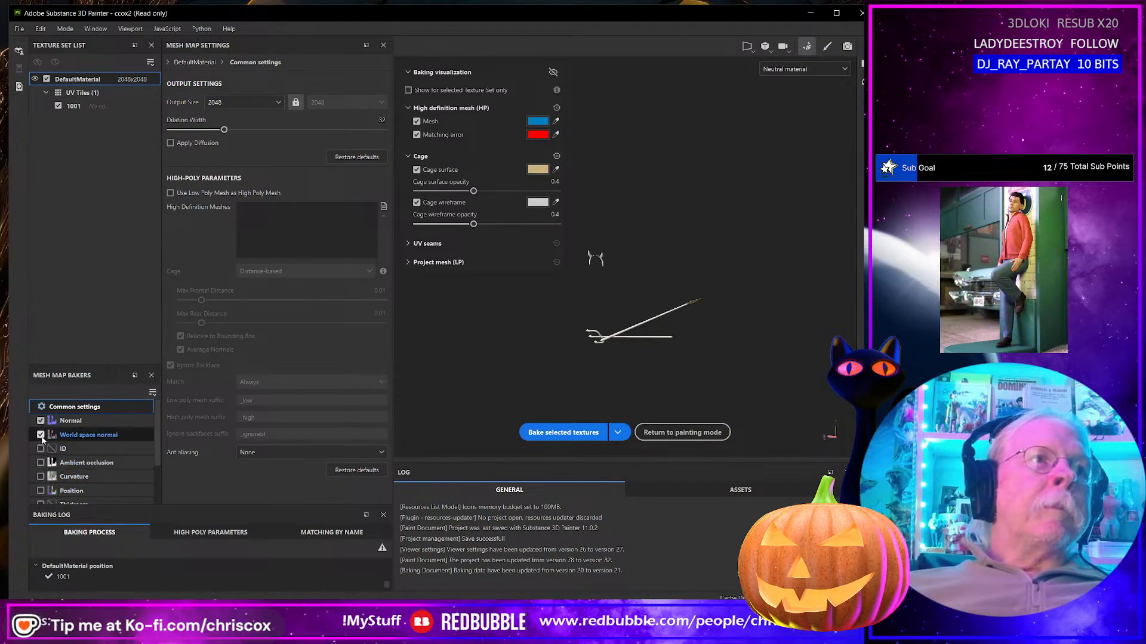
click(41, 420)
click(41, 449)
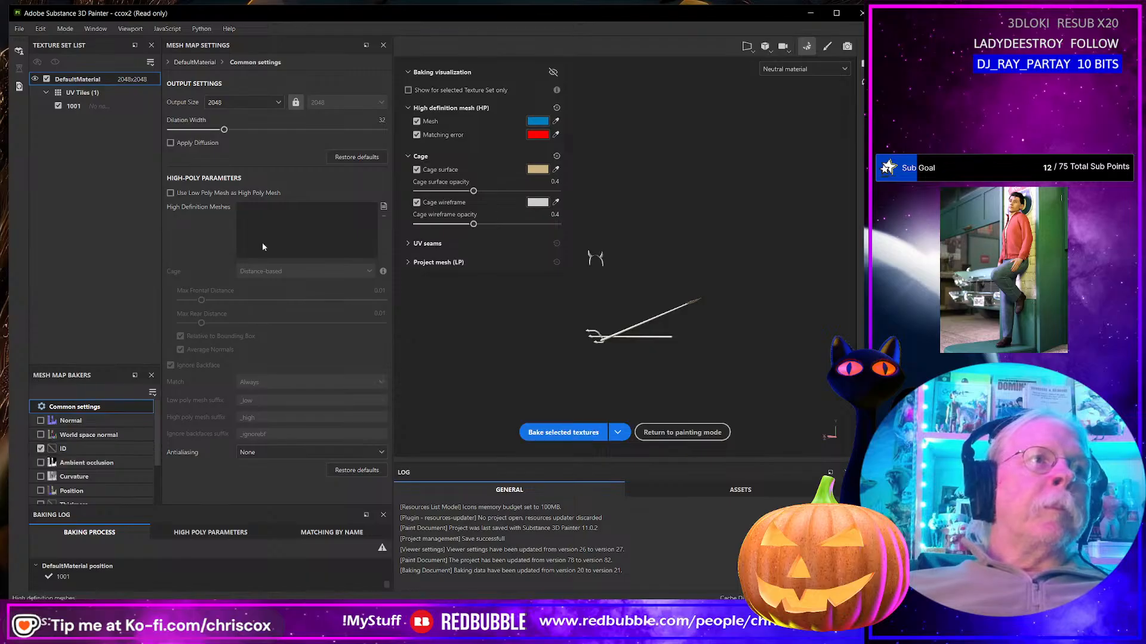
Step: Set the bake output size to 4096 and load Devil Accessories.obj as the high definition mesh
click(280, 102)
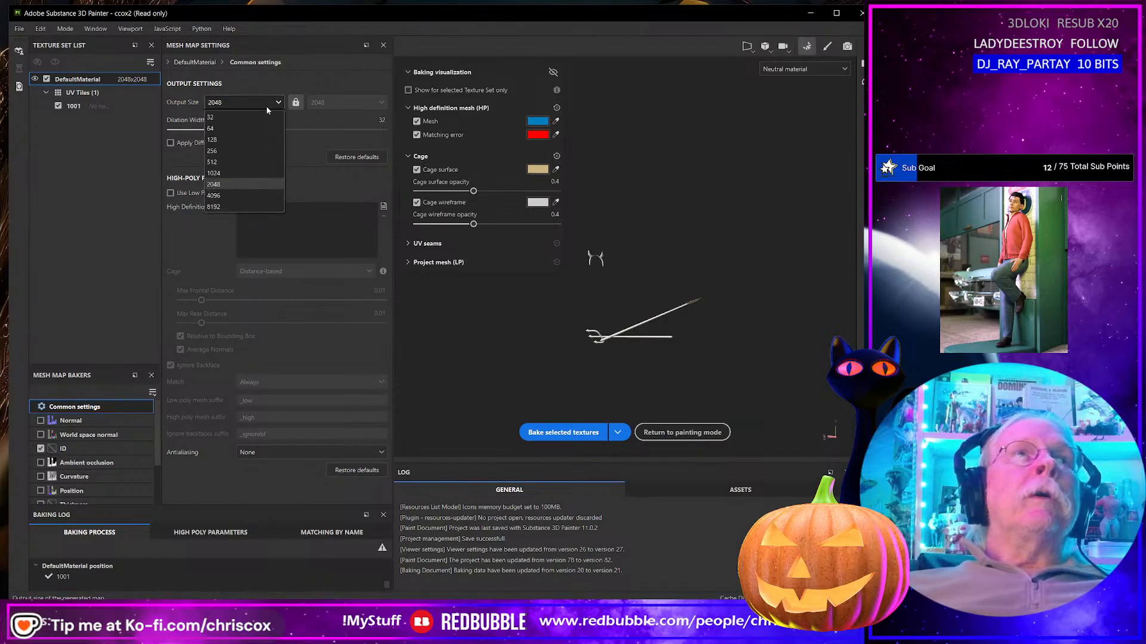
click(228, 195)
click(383, 207)
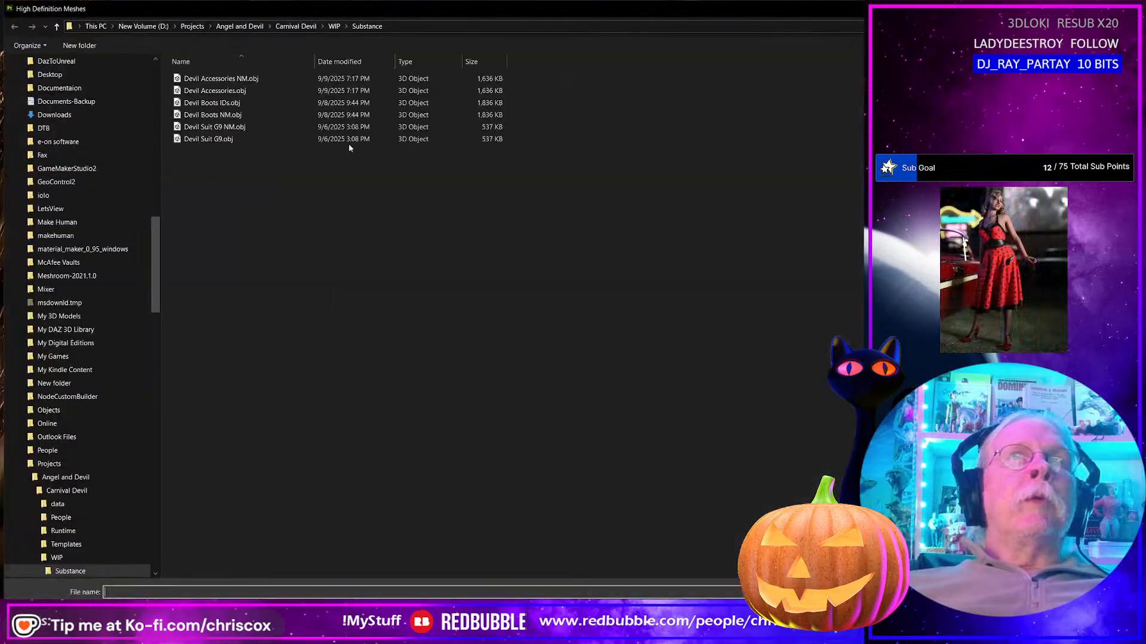
click(244, 91)
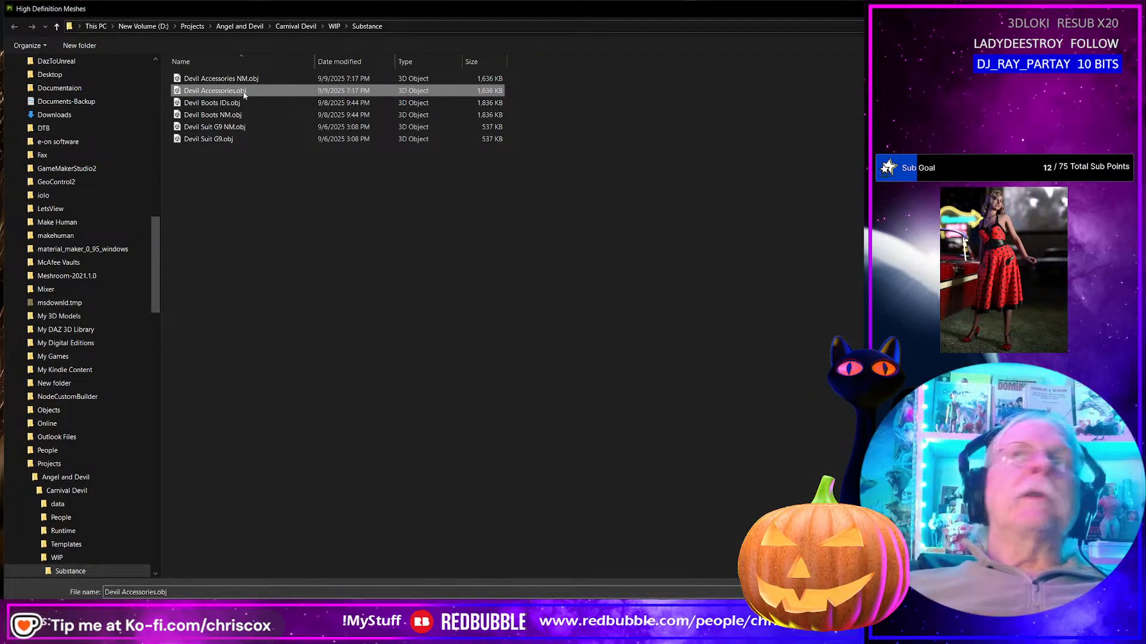
double_click(243, 91)
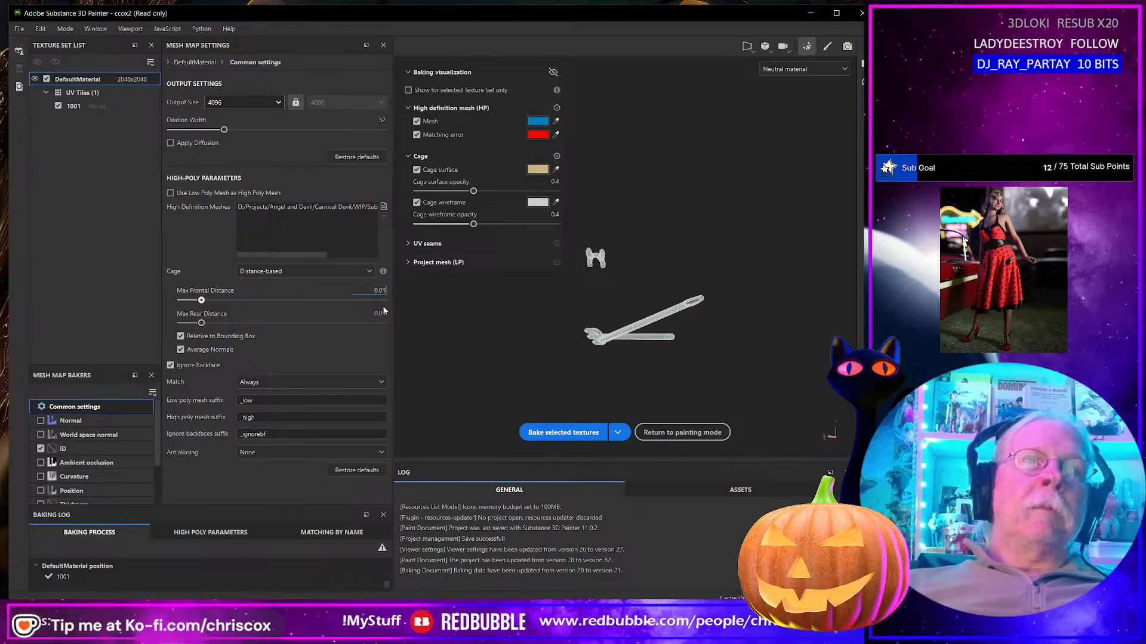
Step: Set the max frontal and max rear distances to 0.000001 and bake the ID map
text(0000)
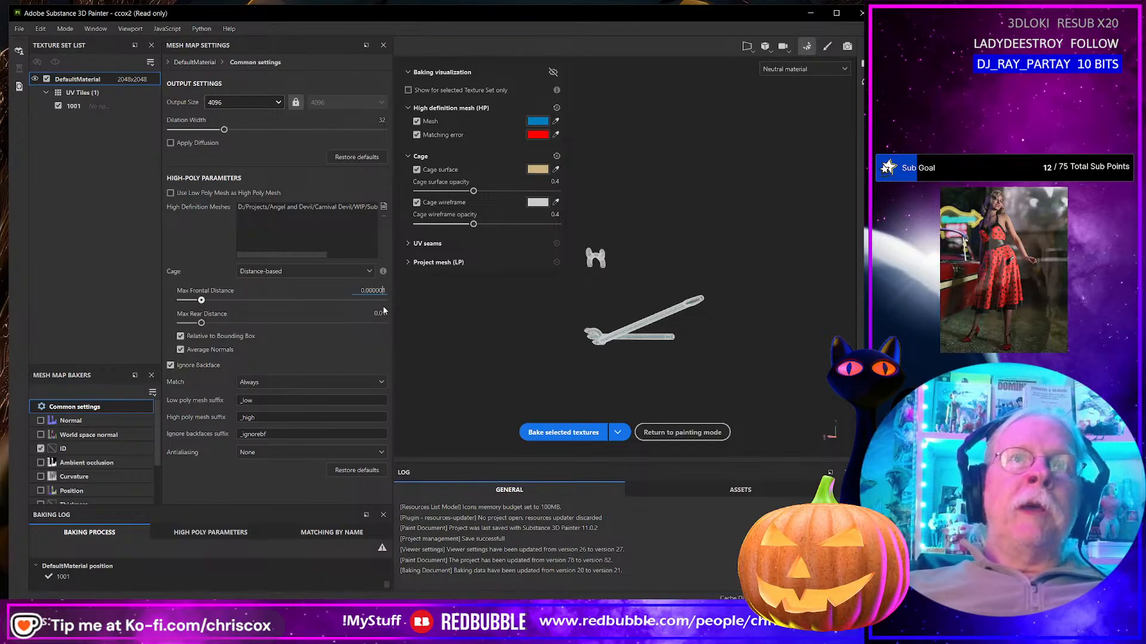
click(381, 315)
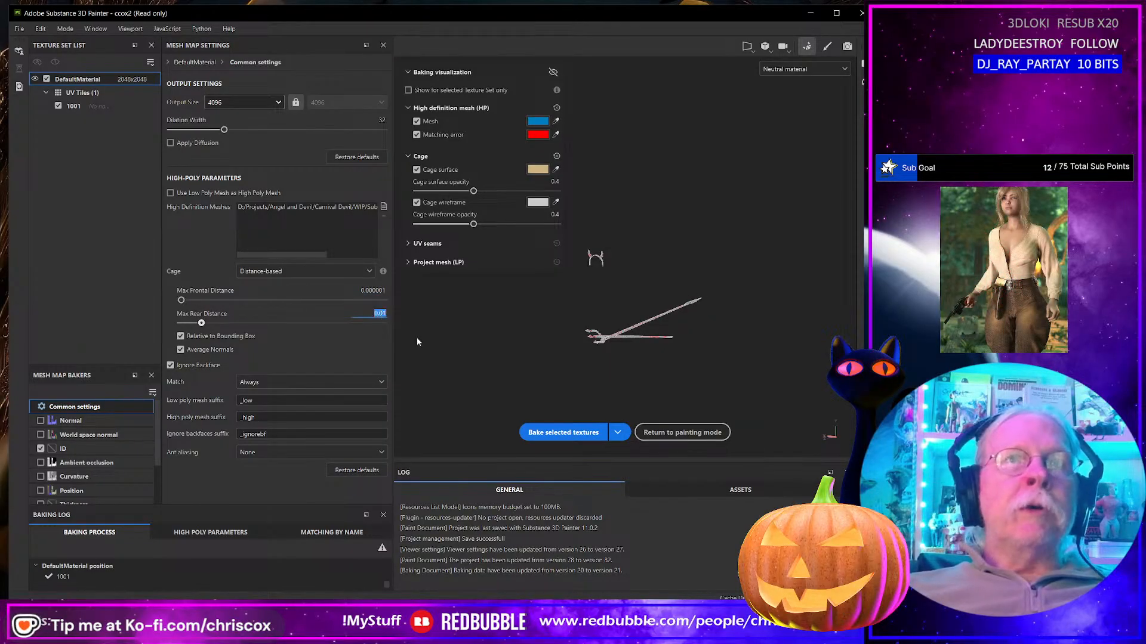
key(Right)
key(Left)
text(0000)
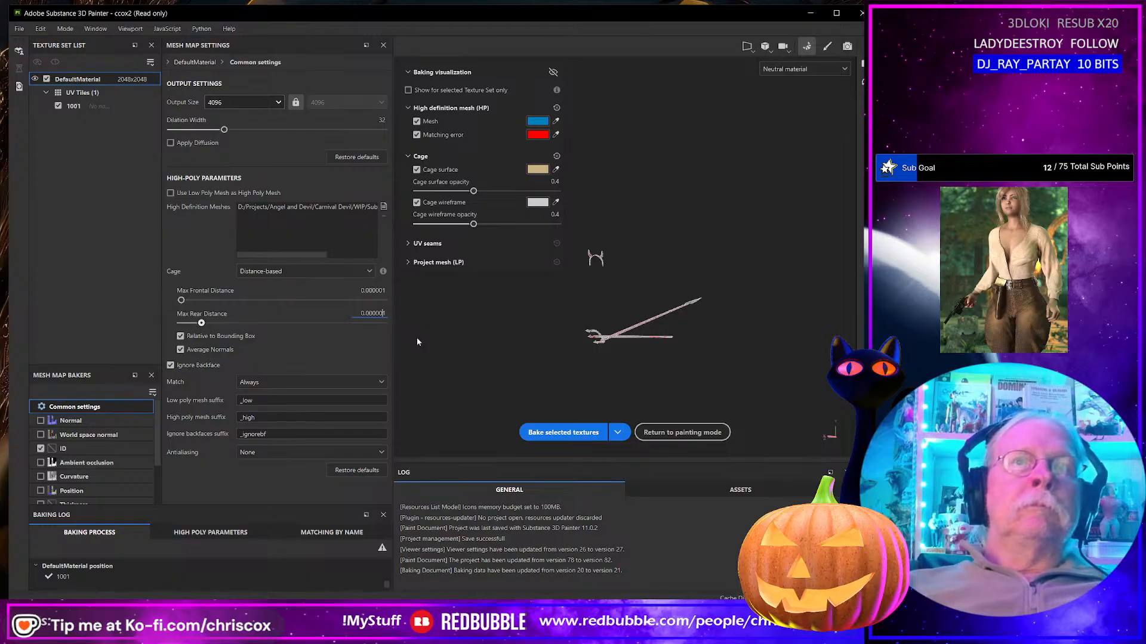
click(563, 432)
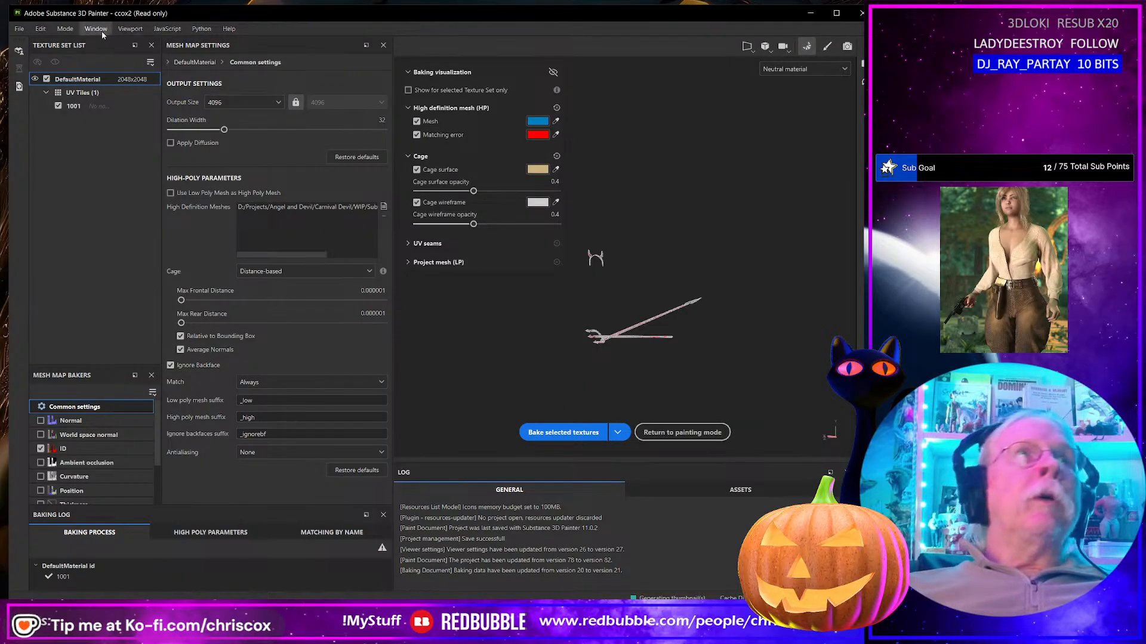
Step: Return to painting mode and inspect the horned headband and pitchfork from several sides
click(65, 29)
click(87, 59)
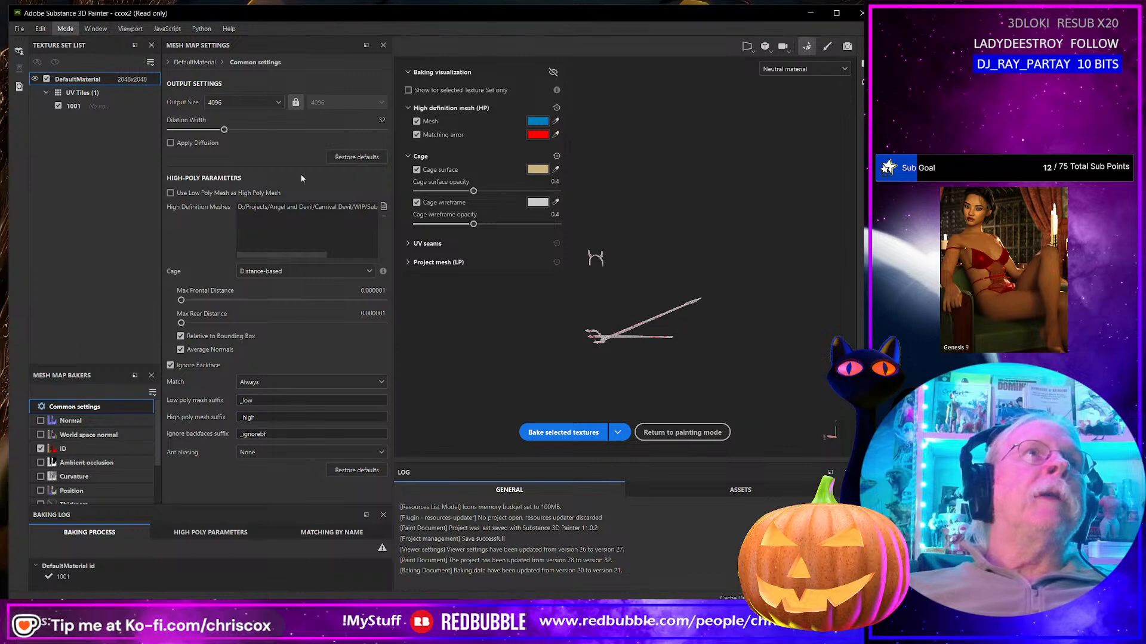
alt+drag(383, 300, 353, 321)
scroll(355, 313, up, 5)
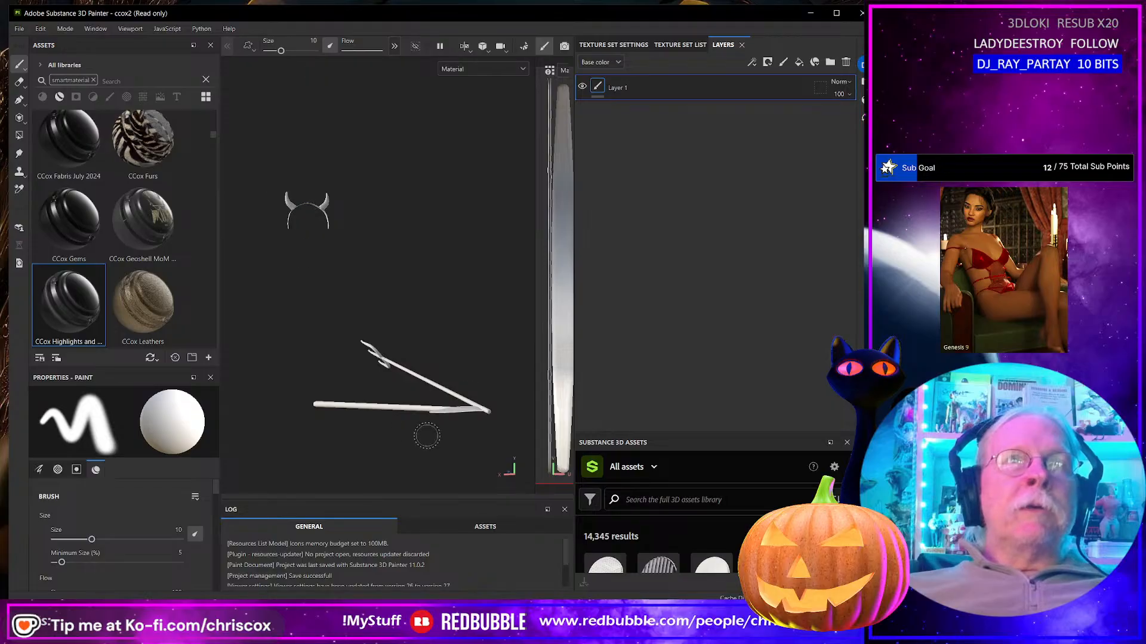
alt+drag(429, 373, 451, 408)
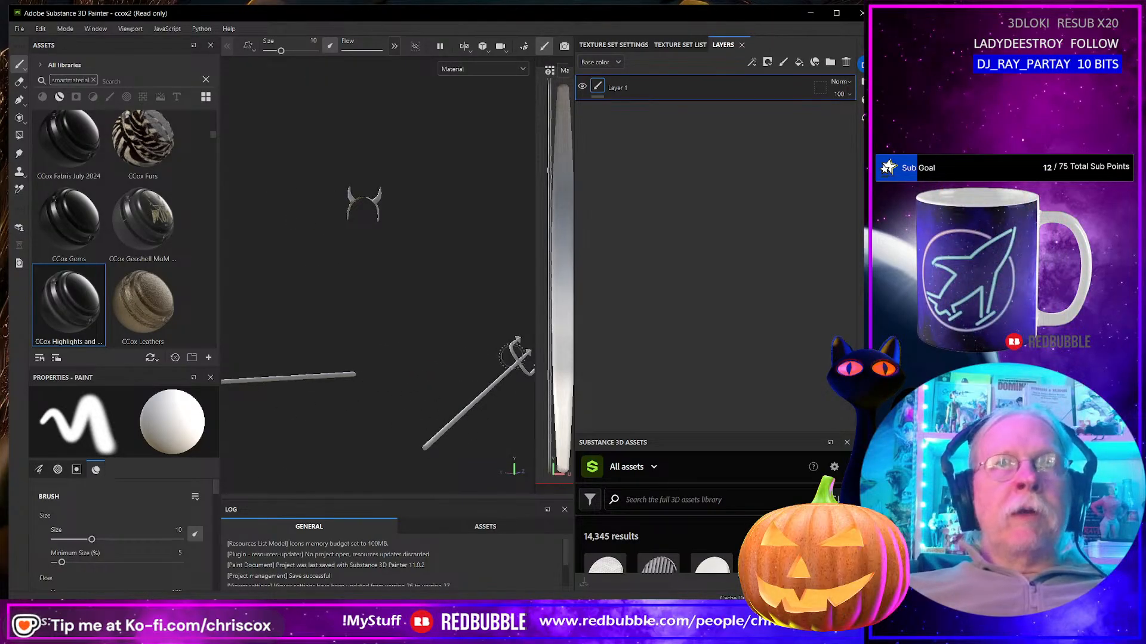
Step: Apply the CCox Leathers smart material to the devil accessories
alt+drag(465, 395, 417, 401)
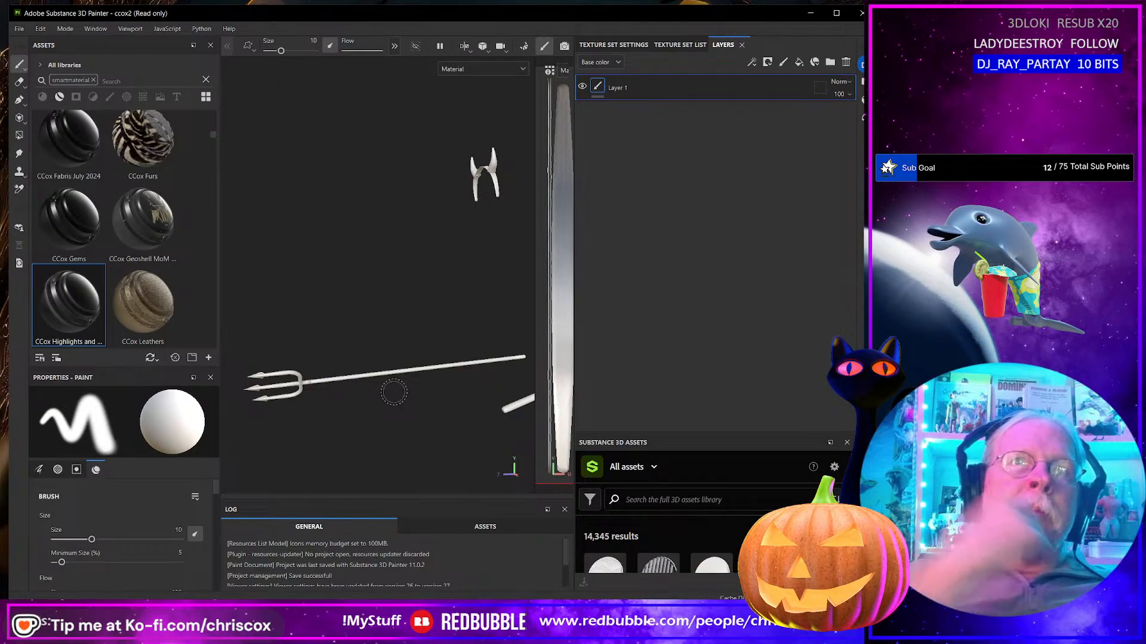
mouse_move(380, 388)
alt+mouse_down()
mouse_move(422, 389)
mouse_move(366, 399)
mouse_move(322, 389)
mouse_move(366, 390)
alt+mouse_up()
scroll(326, 389, up, 3)
scroll(330, 389, down, 6)
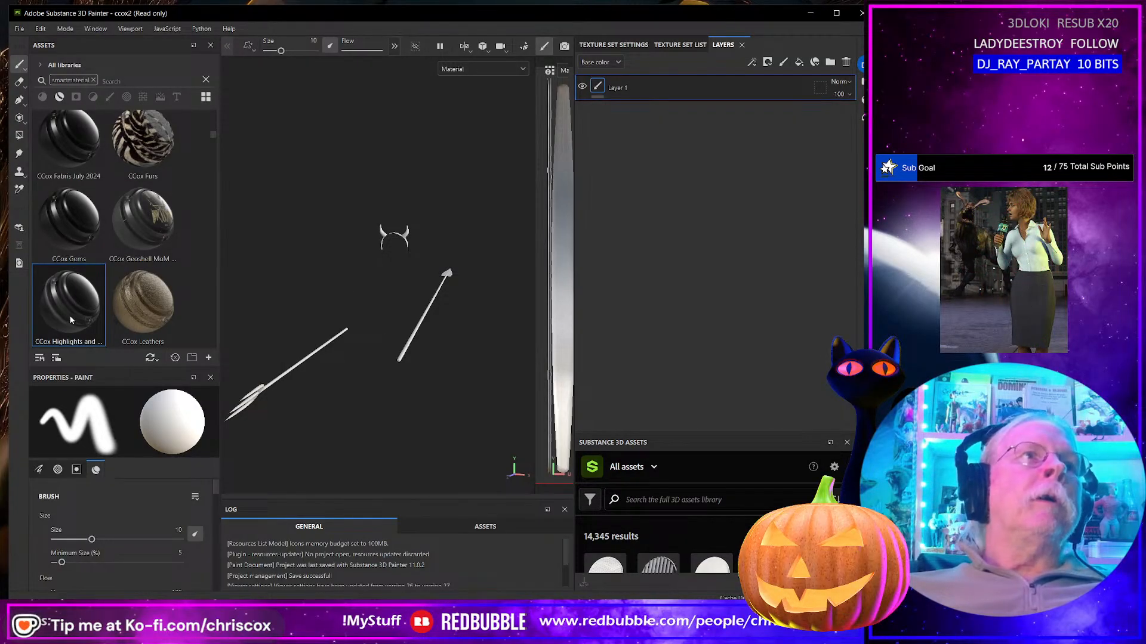
drag(142, 324, 129, 289)
scroll(393, 267, up, 3)
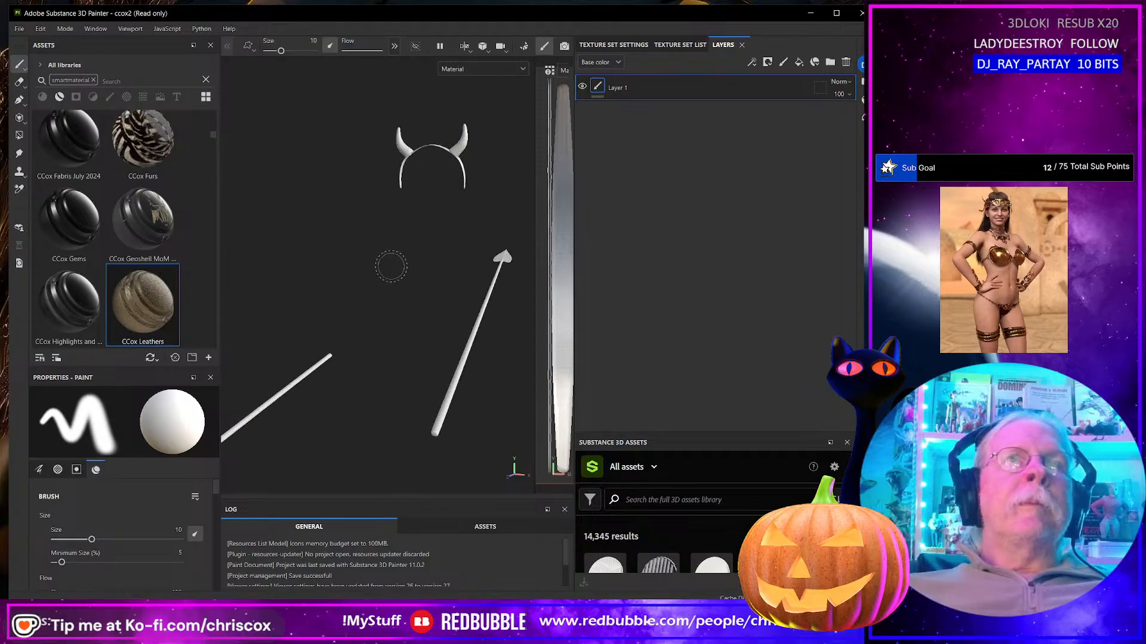
drag(146, 302, 411, 283)
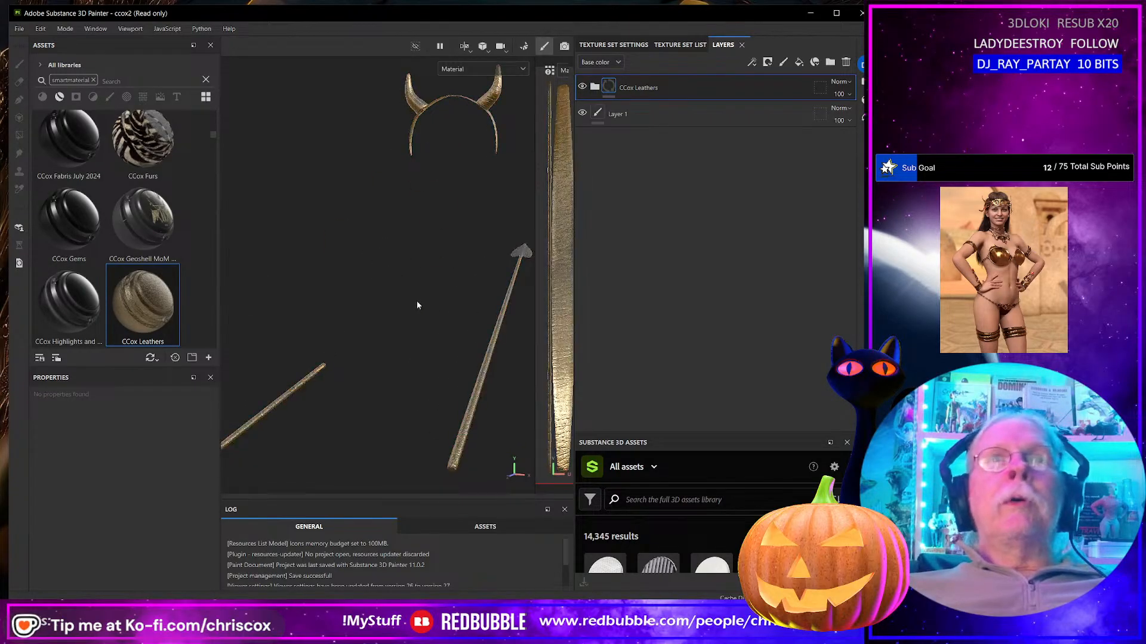
Step: Expand the CCox Leathers group and show only Fine Leather Red, hiding Metalized Lambskin Leather and Fine Leather Black
click(594, 86)
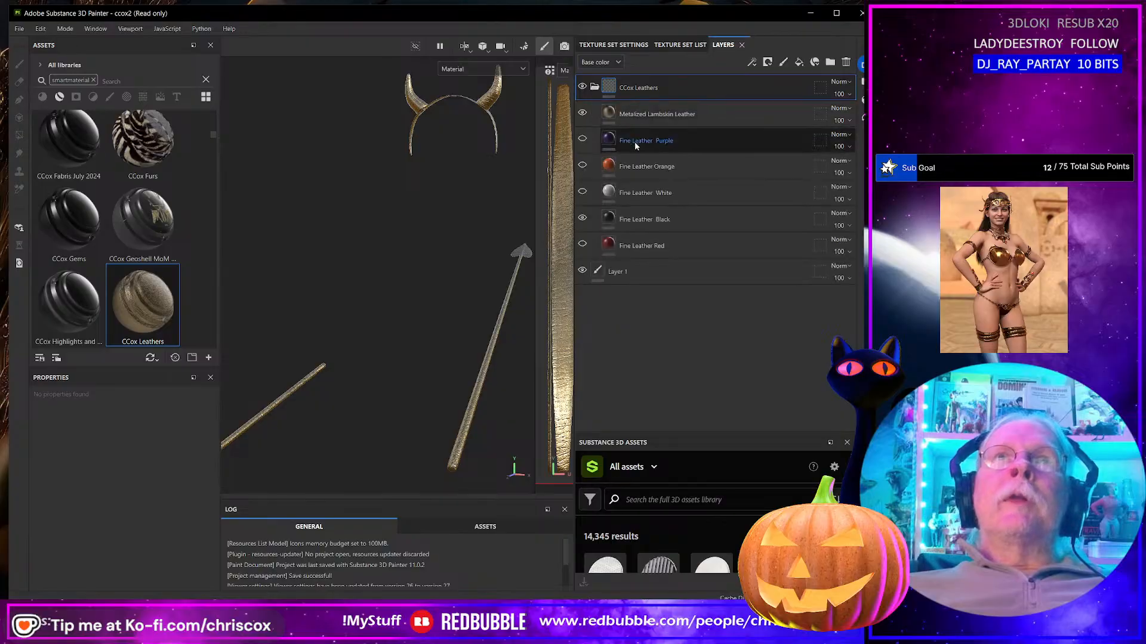
click(582, 244)
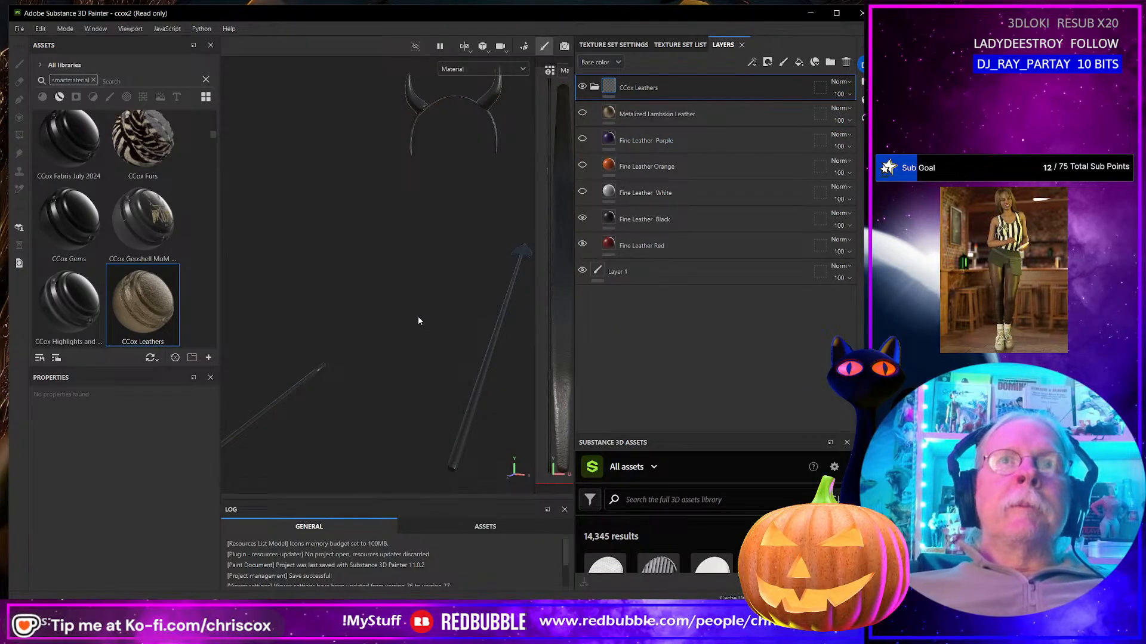
click(582, 218)
alt+drag(453, 312, 389, 323)
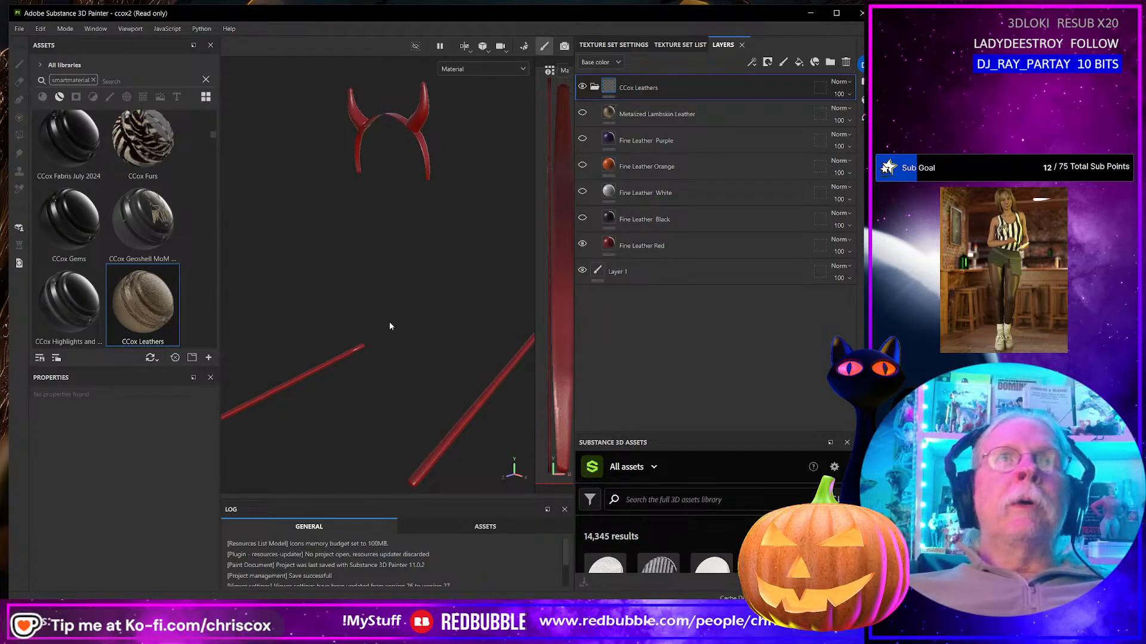
Step: Add the CCox Highlights and Shadows smart material above the leathers and check the horned headband up close
drag(70, 304, 424, 140)
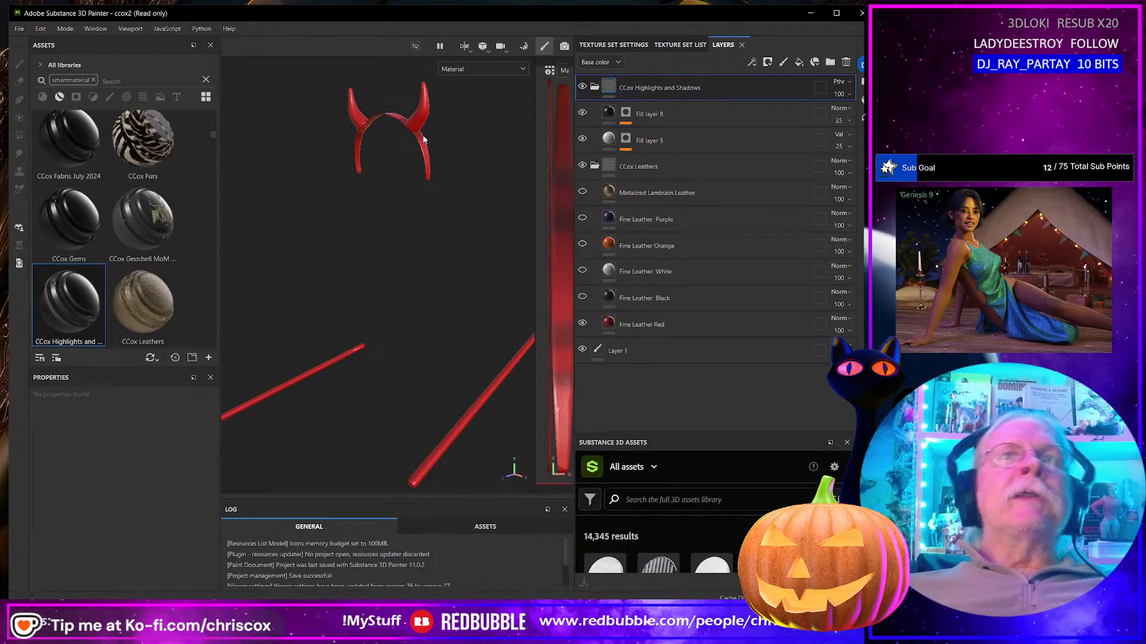
scroll(423, 127, up, 6)
mouse_move(415, 123)
alt+mouse_down()
mouse_move(414, 145)
mouse_move(464, 136)
mouse_move(281, 204)
mouse_move(425, 124)
mouse_move(424, 135)
alt+mouse_up()
Step: Examine the red leather and shading on the arrow-tipped tail and the pitchfork from several sides
scroll(425, 139, down, 6)
alt+drag(467, 271, 474, 303)
alt+middle_drag(474, 303, 253, 407)
scroll(484, 212, up, 8)
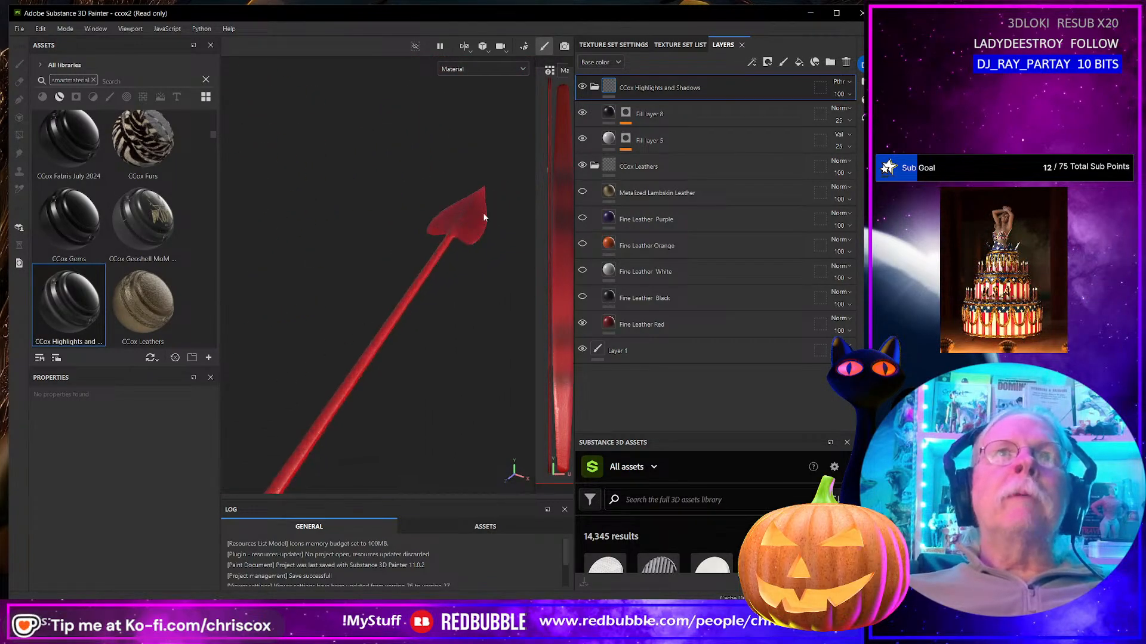
scroll(476, 213, down, 8)
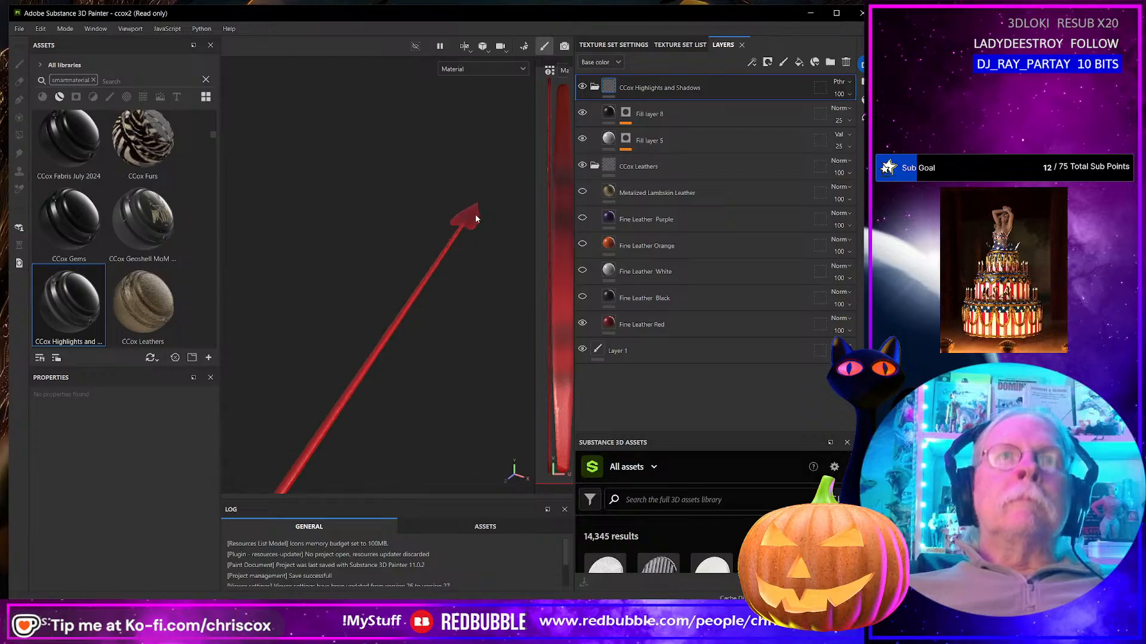
alt+drag(430, 319, 487, 252)
scroll(474, 276, up, 5)
scroll(475, 276, down, 8)
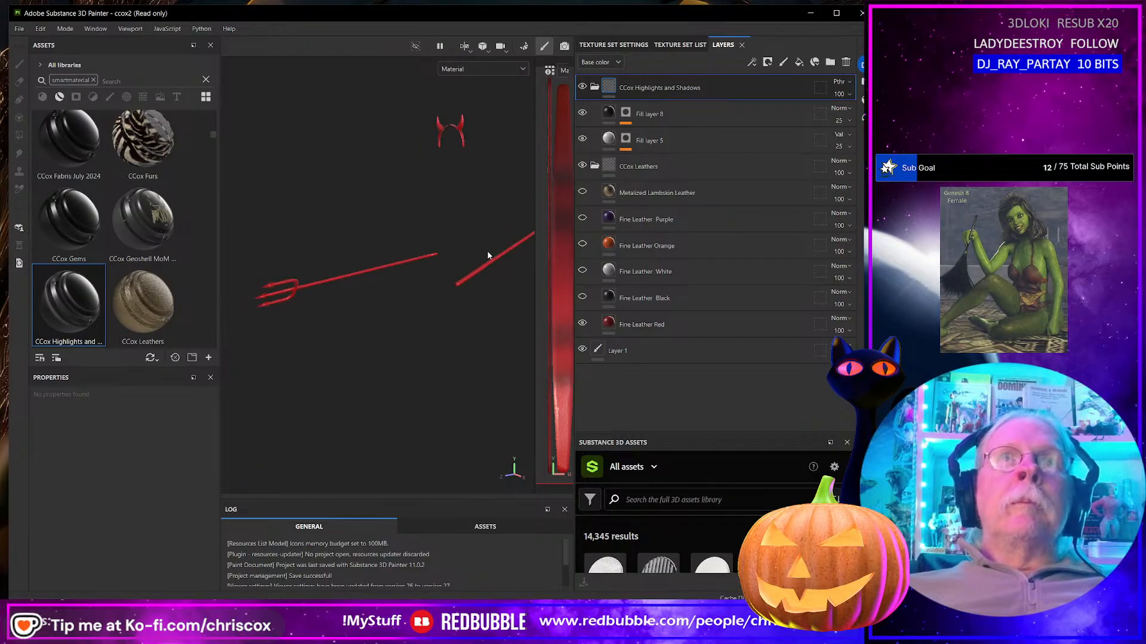
alt+middle_drag(444, 203, 432, 241)
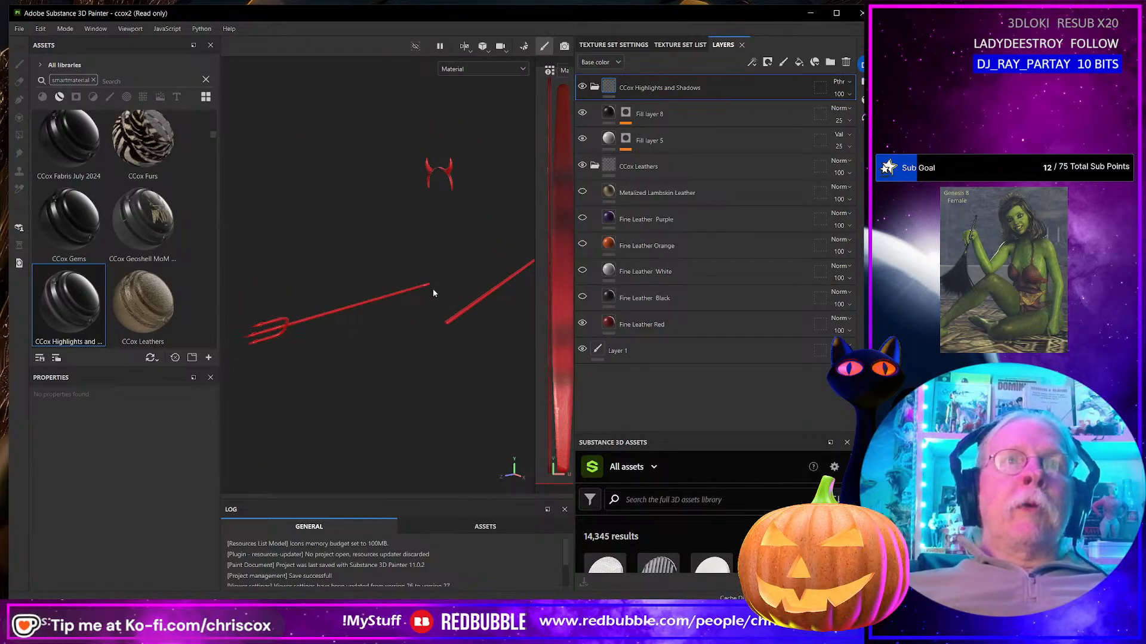
Step: Collapse the CCox Highlights and Shadows group and select the CCox Leathers group
click(594, 87)
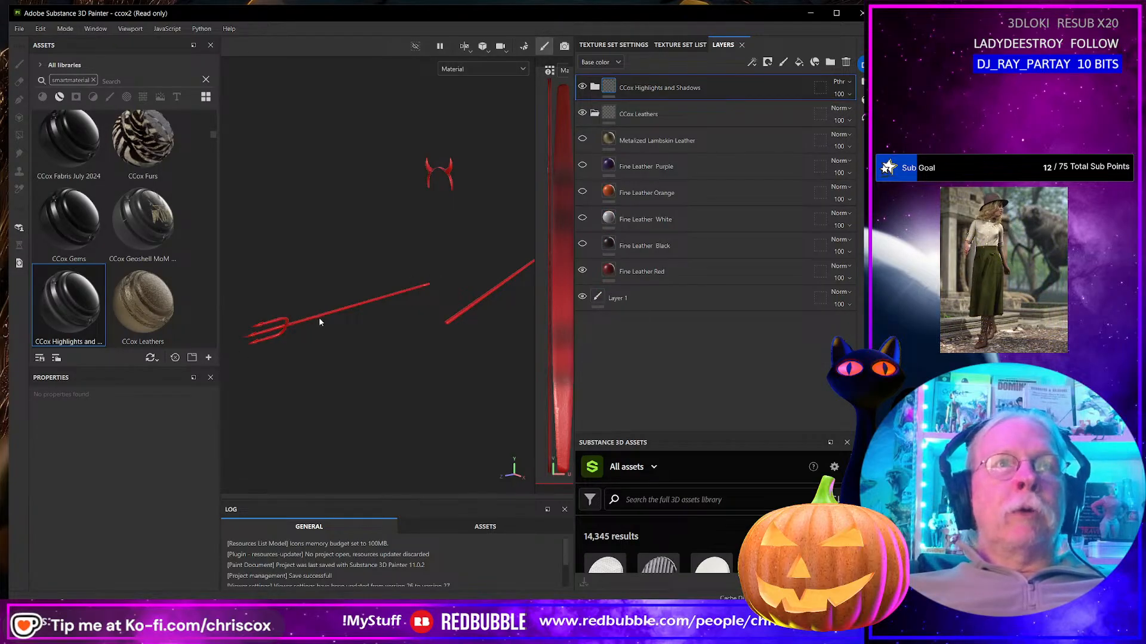
mouse_move(409, 274)
alt+mouse_down()
mouse_move(434, 279)
mouse_move(407, 278)
alt+mouse_up()
mouse_move(444, 288)
alt+middle_down()
mouse_move(409, 294)
mouse_move(438, 273)
alt+middle_up()
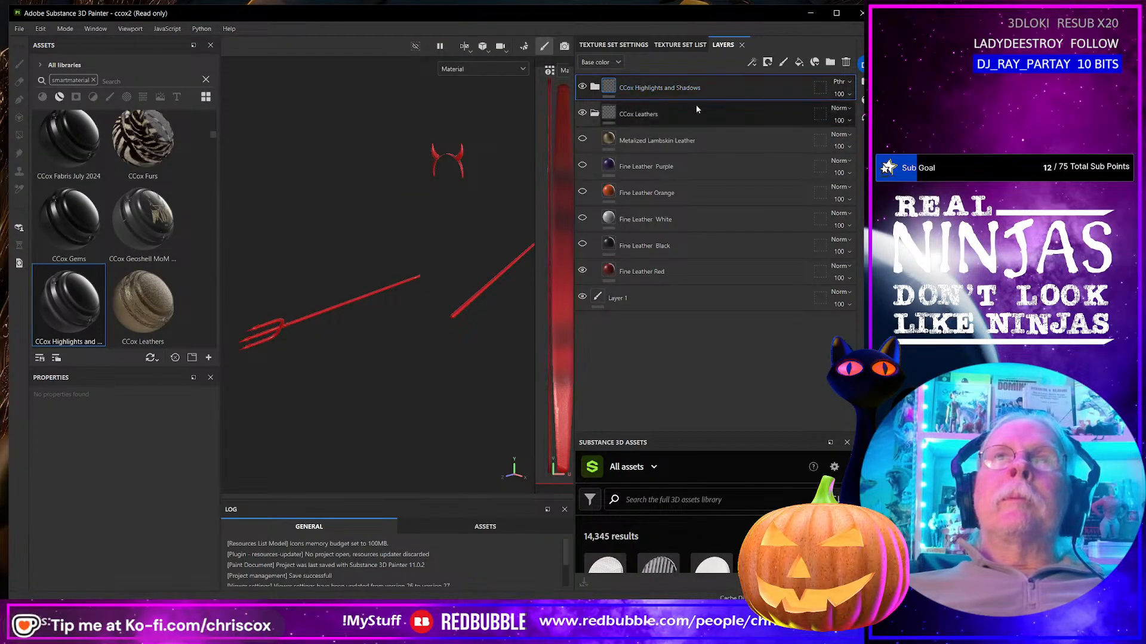
click(649, 116)
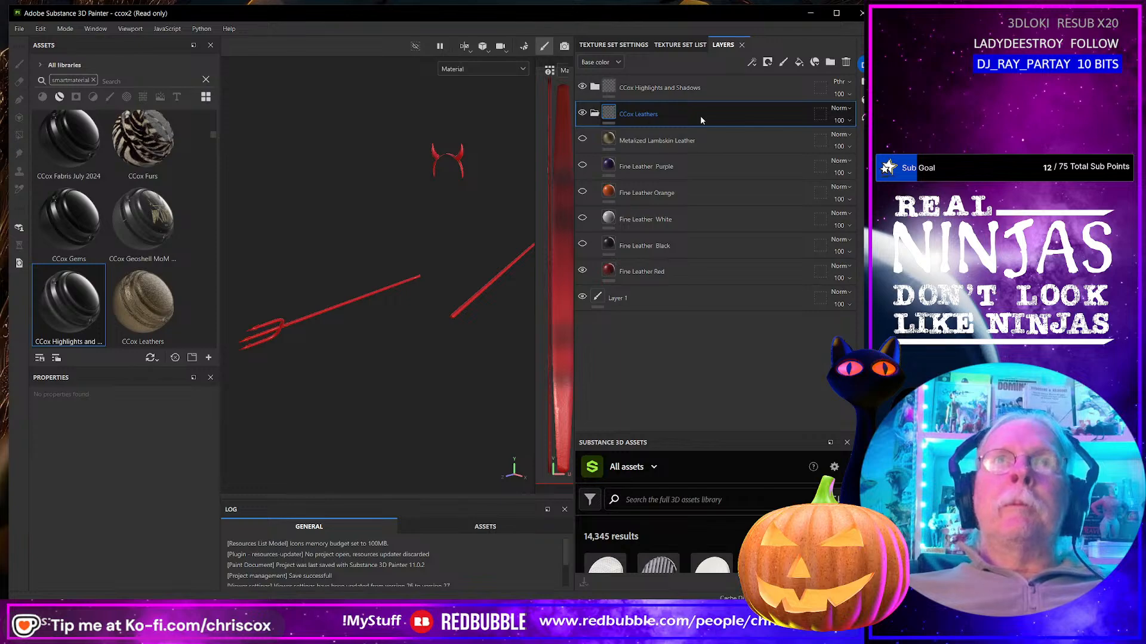
click(768, 62)
click(791, 89)
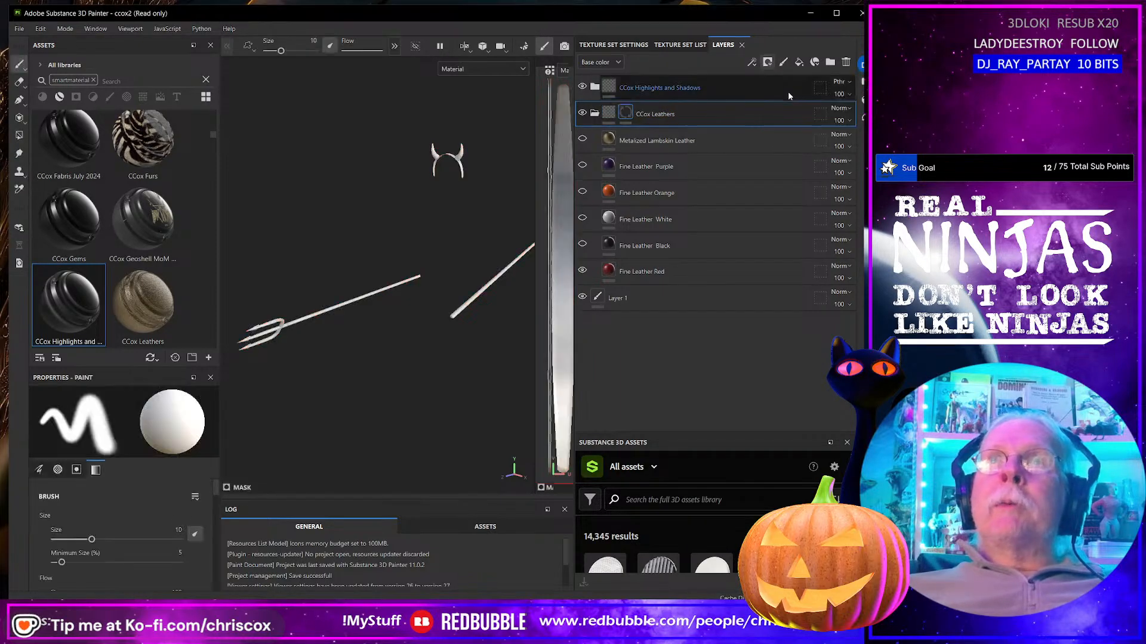
key(ctrl+z)
Step: Add a white mask to the CCox Leathers group and widen the UV view to show the whole layout
click(768, 63)
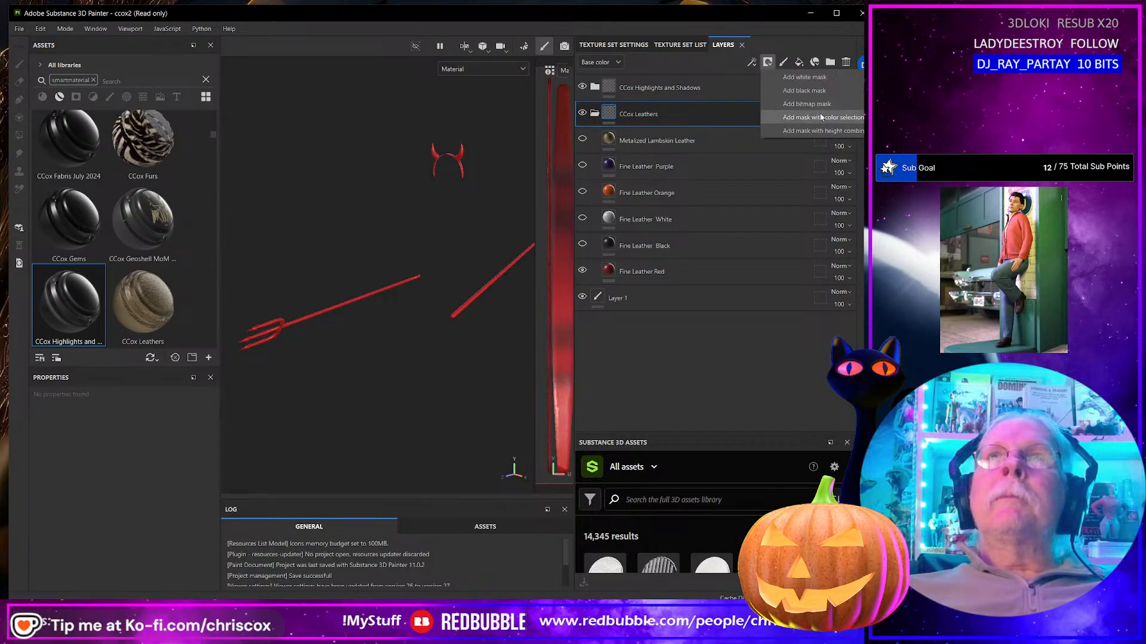
click(804, 77)
drag(535, 273, 327, 273)
scroll(416, 299, down, 2)
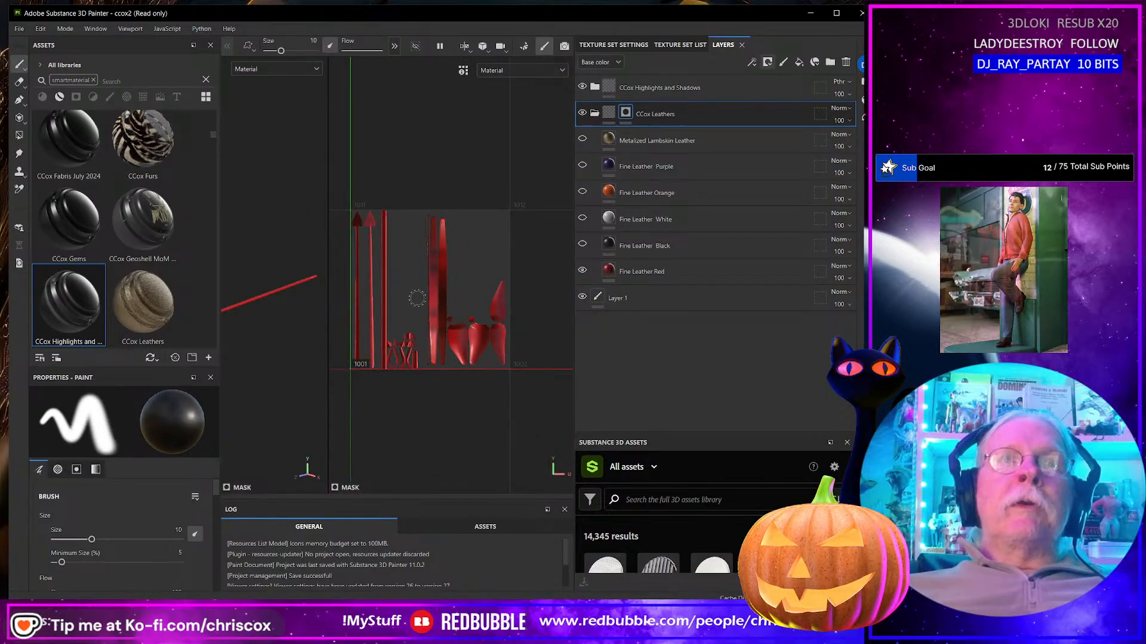
middle_drag(417, 294, 463, 293)
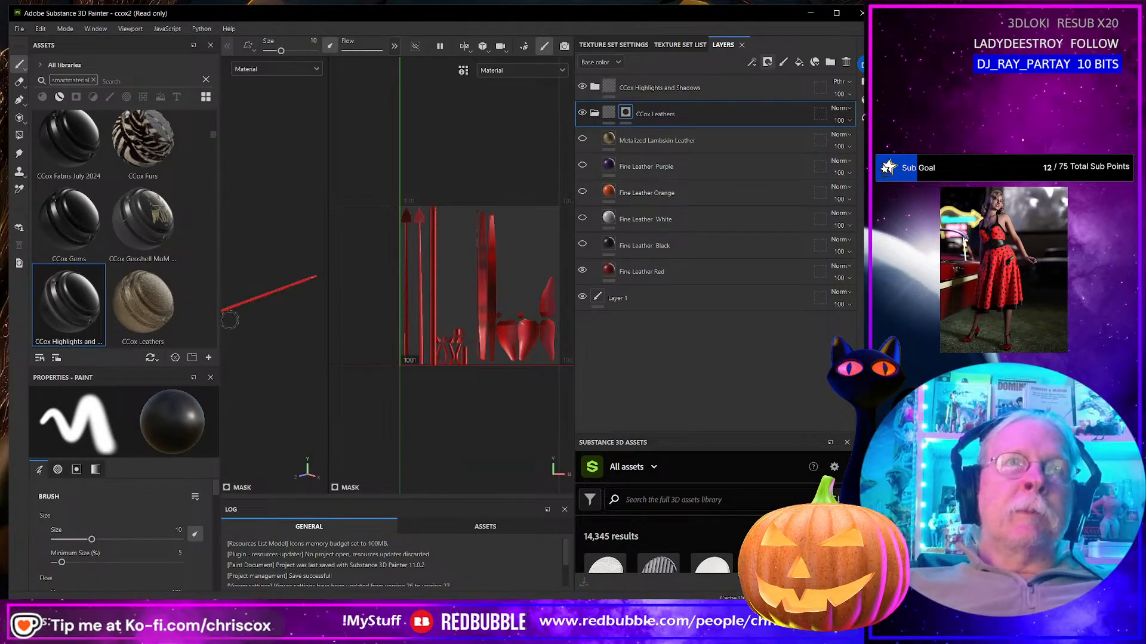
scroll(451, 347, up, 3)
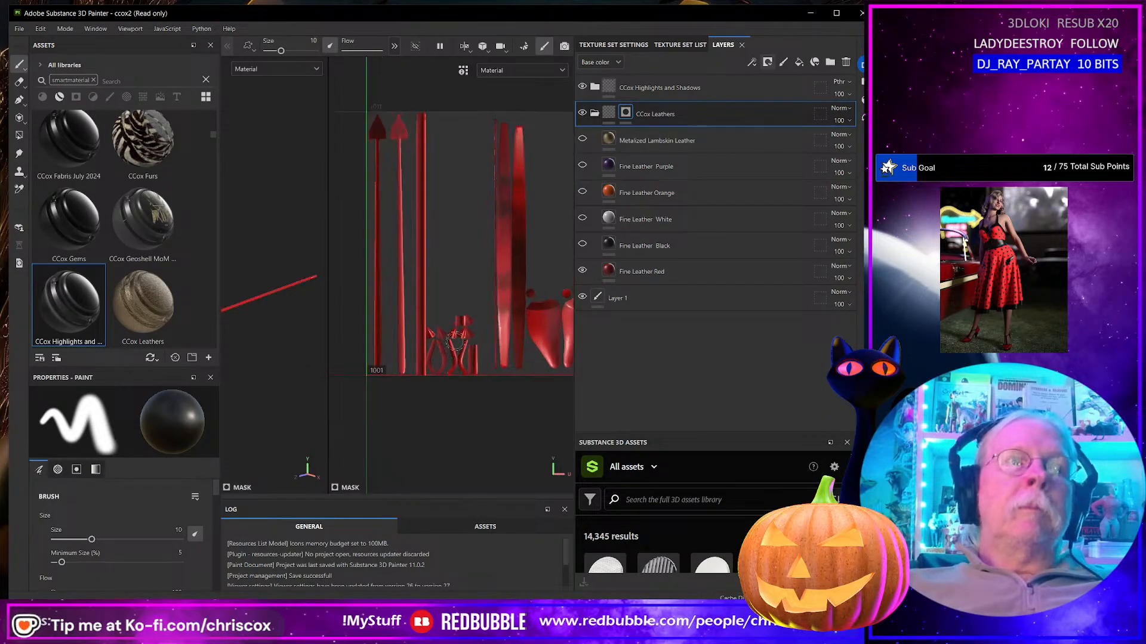
Step: Set the mask brush to size 11.86 with a hard edge and try a black stroke over the pitchfork's UV pieces
scroll(117, 492, down, 10)
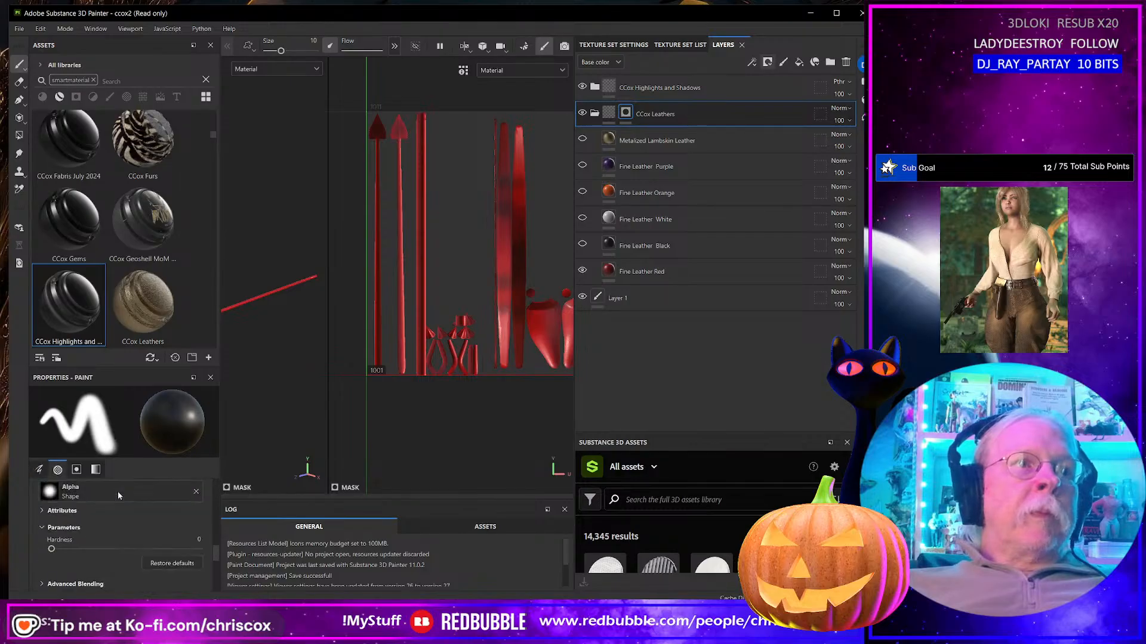
scroll(120, 491, down, 2)
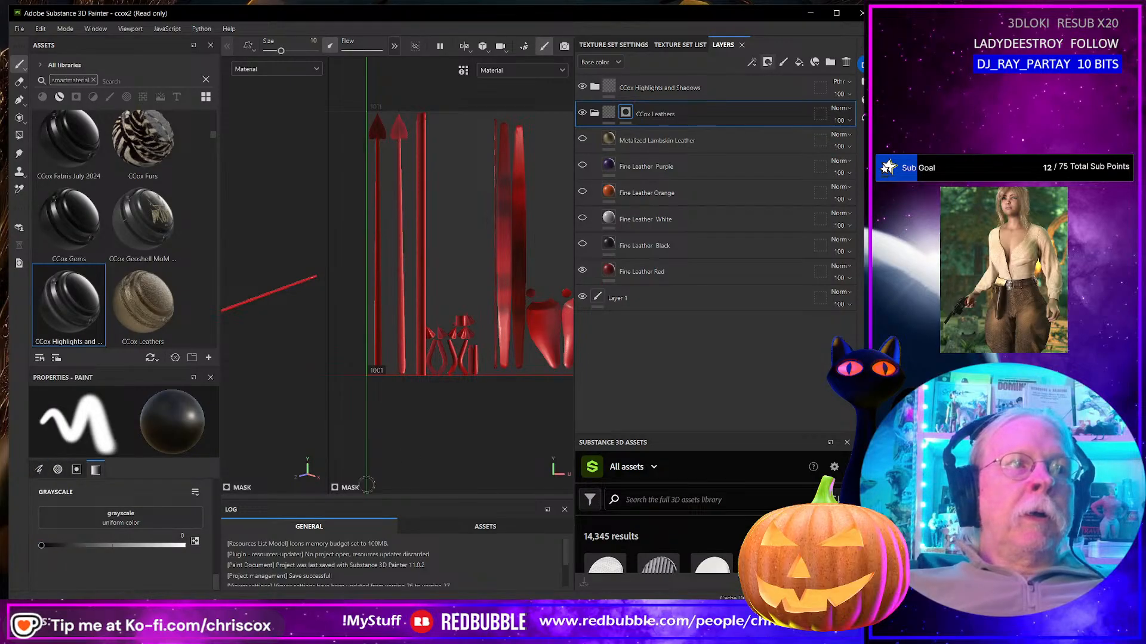
scroll(454, 384, up, 5)
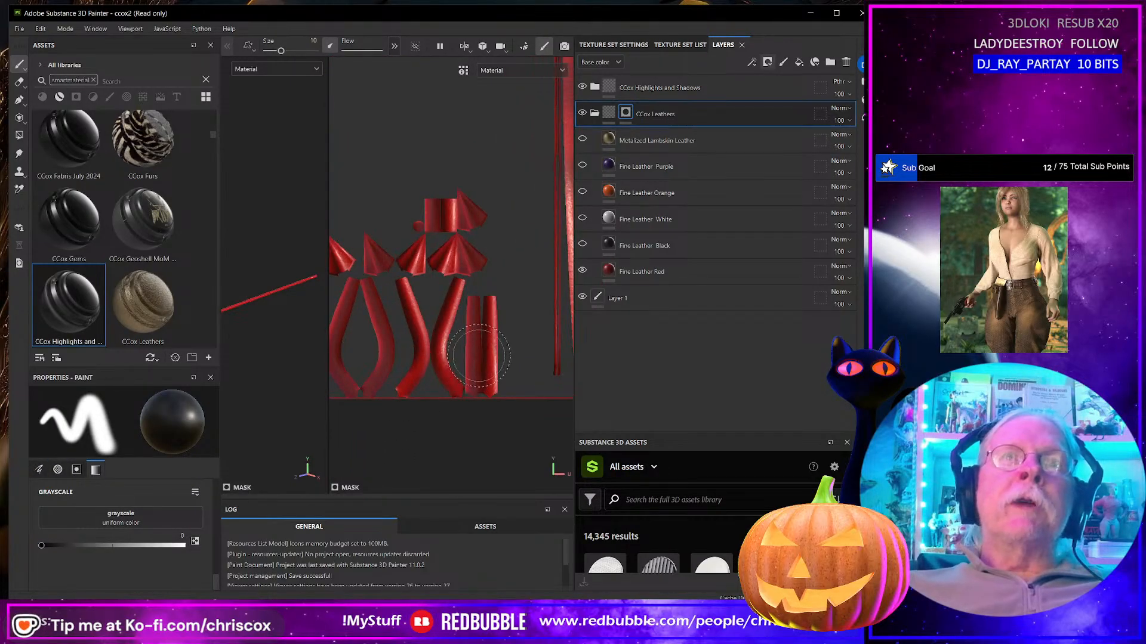
ctrl+right_drag(478, 356, 490, 353)
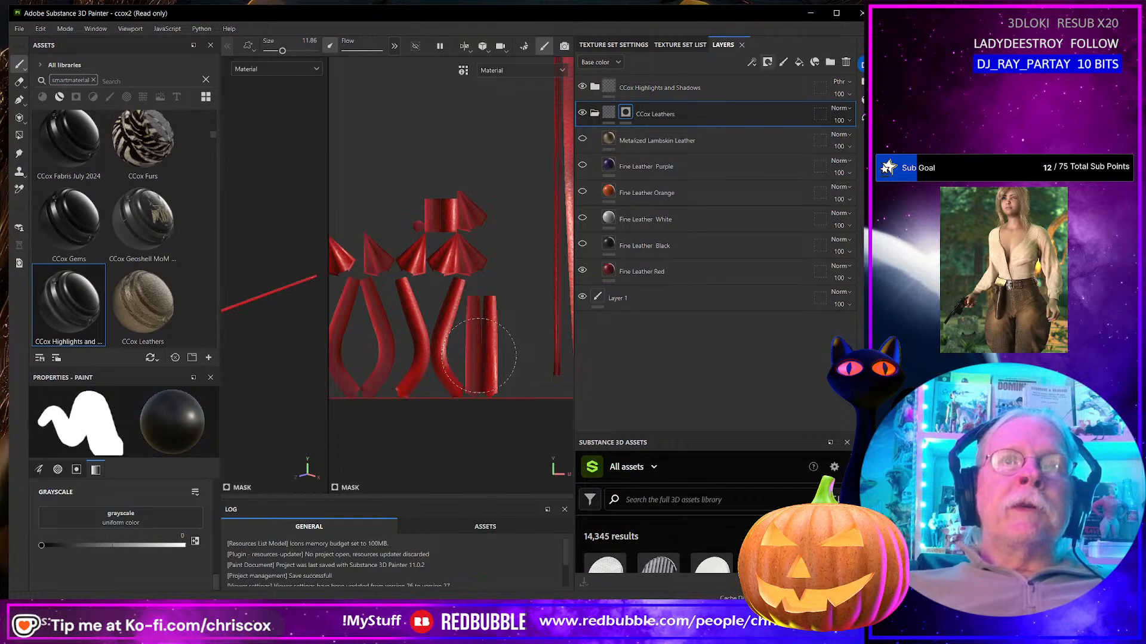
mouse_move(474, 219)
mouse_down()
mouse_move(486, 394)
mouse_move(478, 209)
mouse_move(423, 359)
mouse_up()
key(ctrl+z)
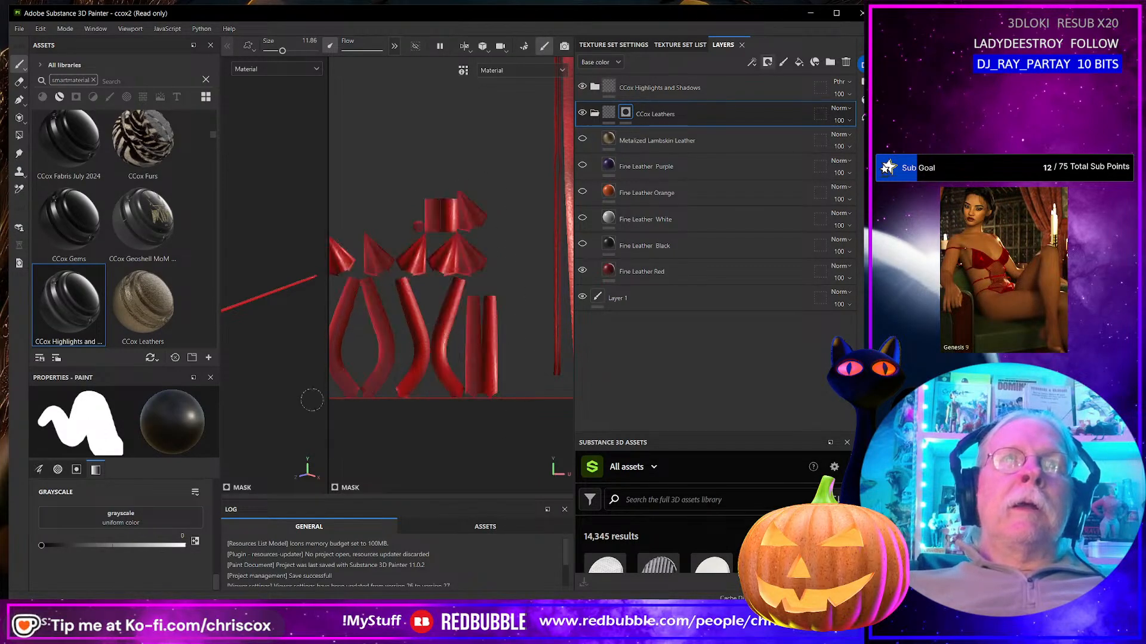
Step: Enlarge the brush properties area and set the brush alignment to UV
scroll(136, 492, up, 6)
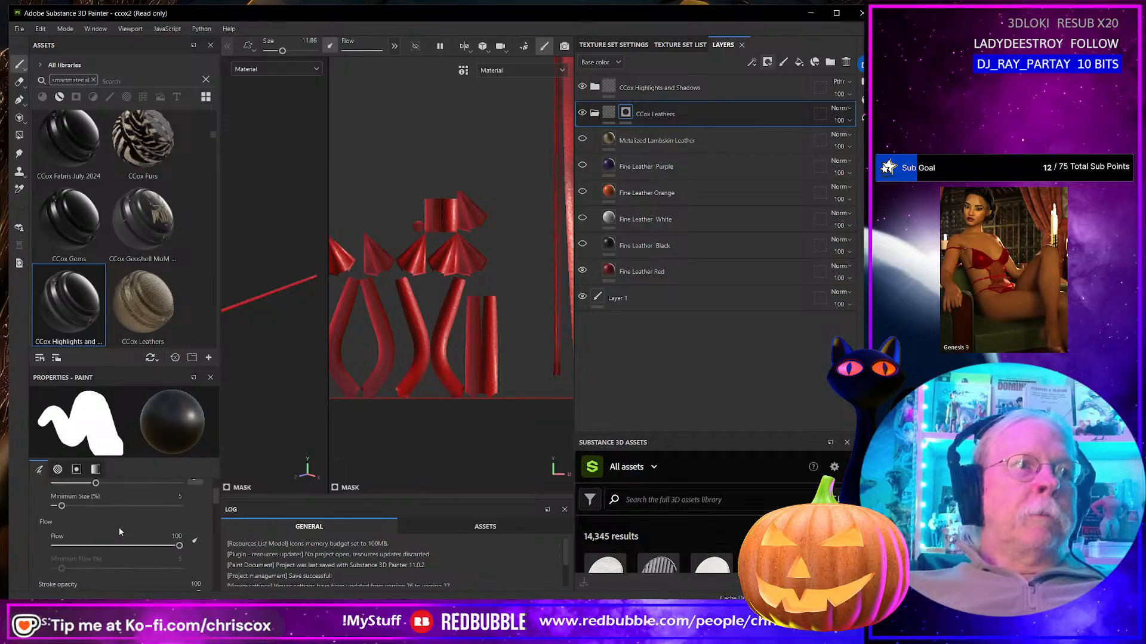
scroll(119, 521, up, 2)
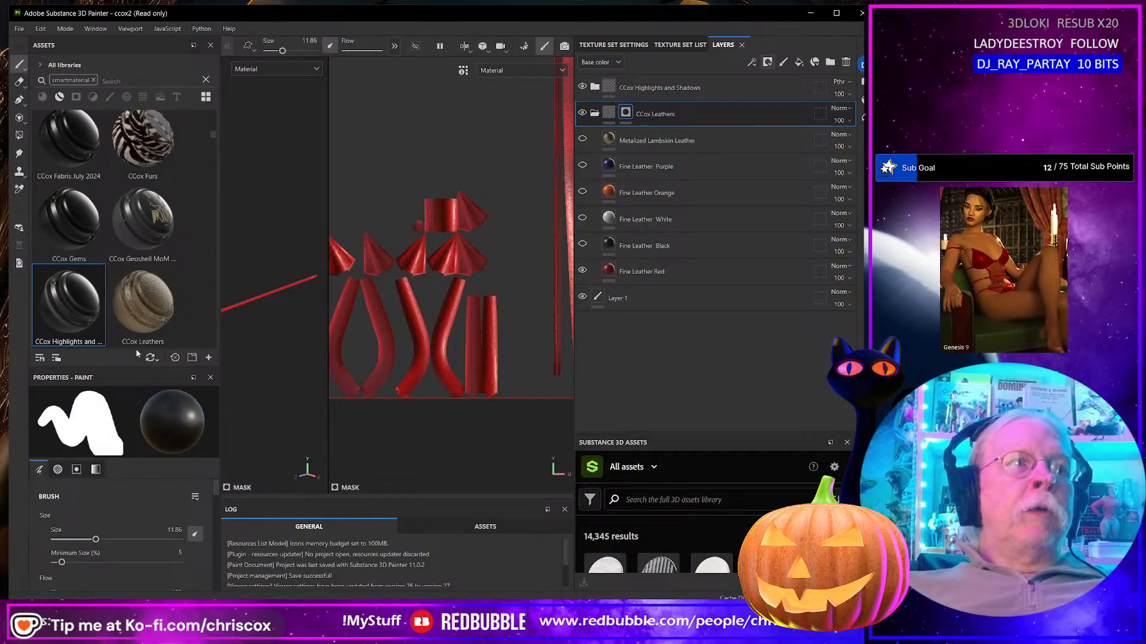
drag(136, 369, 137, 312)
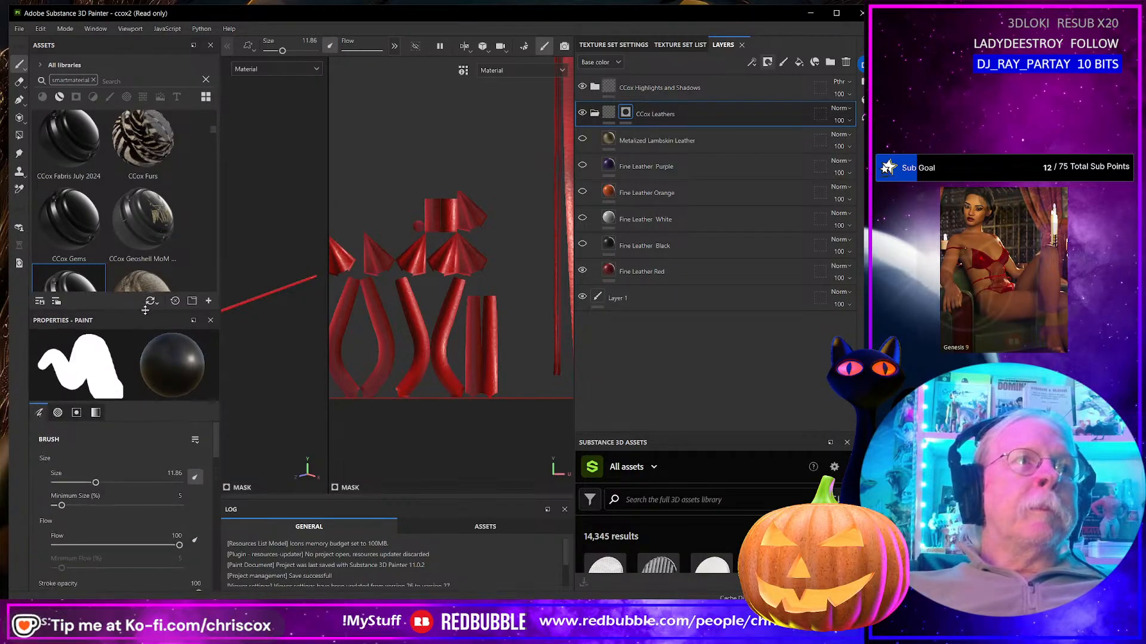
scroll(126, 459, down, 5)
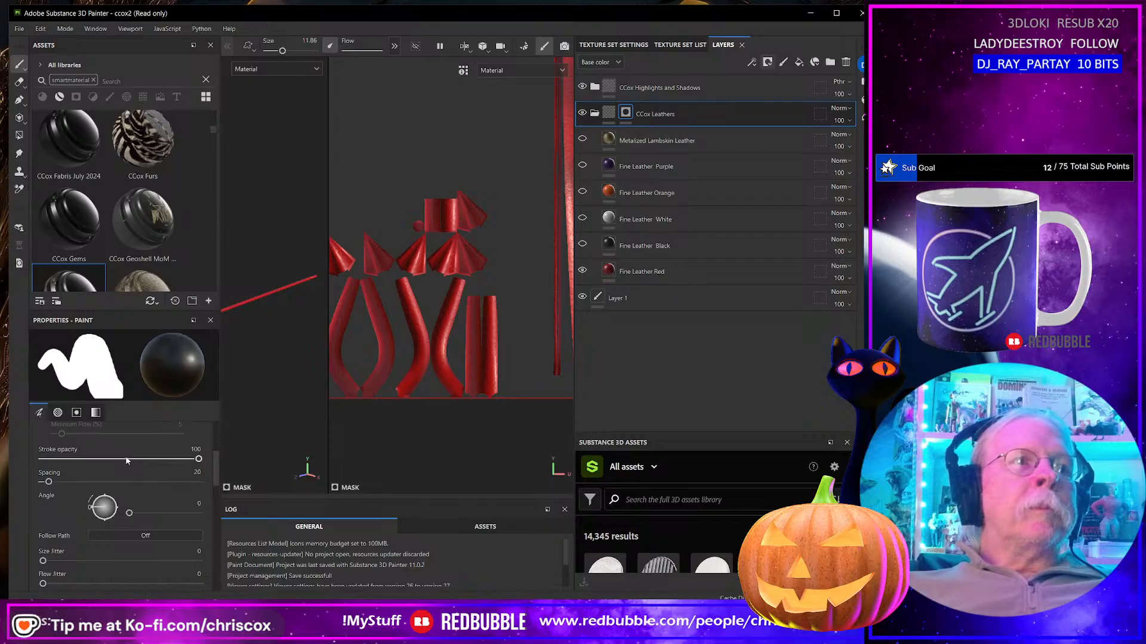
scroll(127, 471, down, 4)
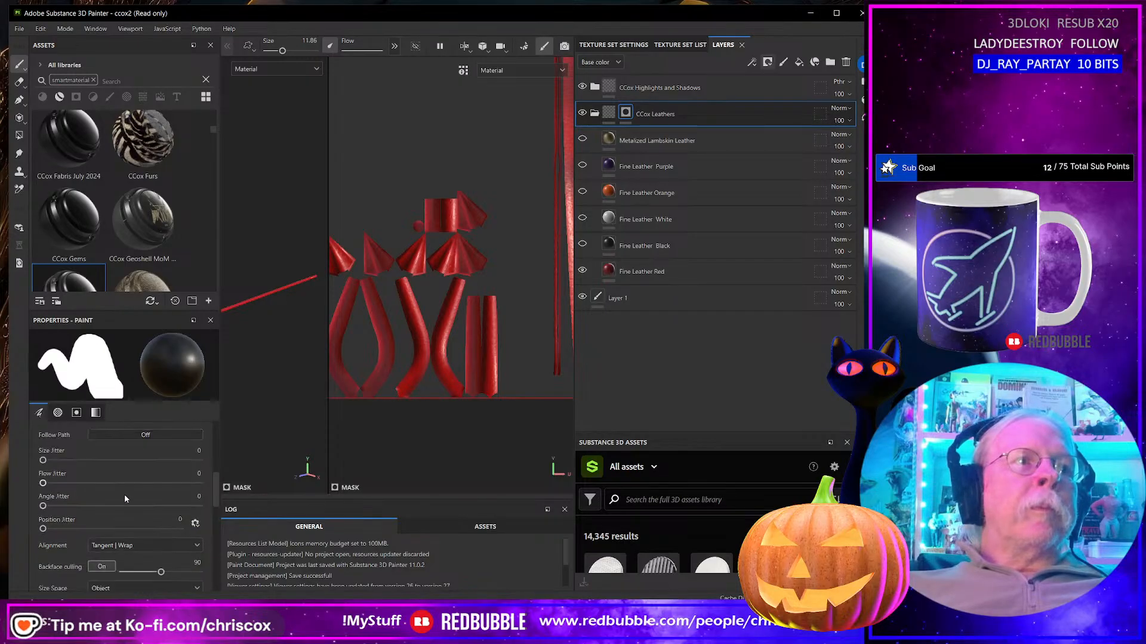
click(137, 546)
click(126, 594)
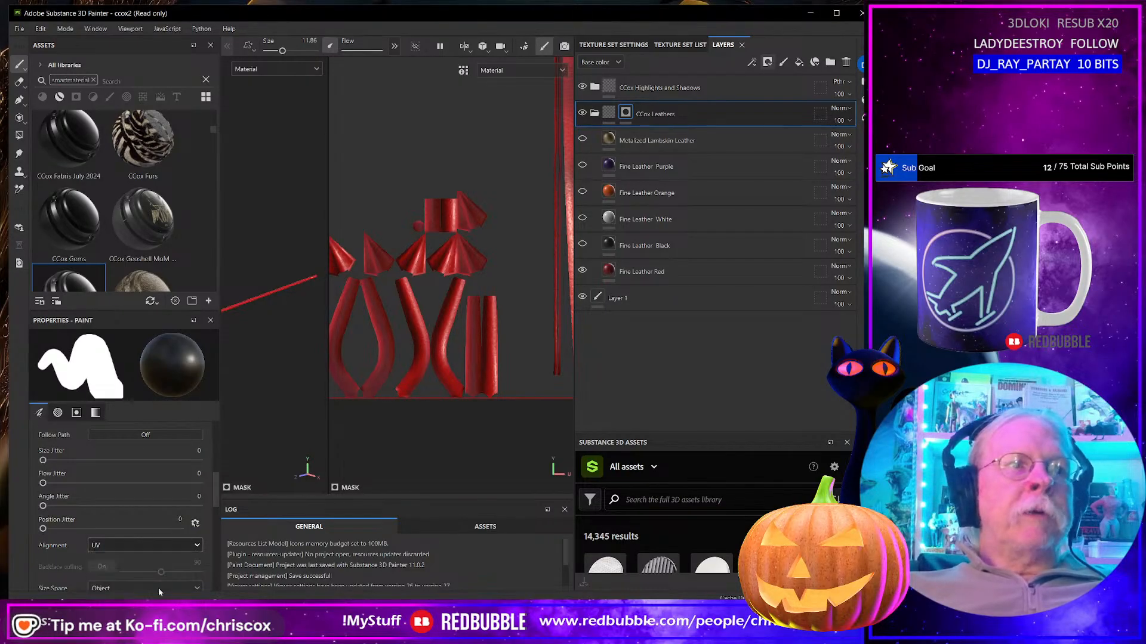
Step: Paint black on the CCox Leathers mask across the pitchfork head's UV pieces to remove the red leather from them
mouse_move(484, 388)
mouse_down()
mouse_move(459, 197)
mouse_move(447, 305)
mouse_move(411, 376)
mouse_move(411, 263)
mouse_up()
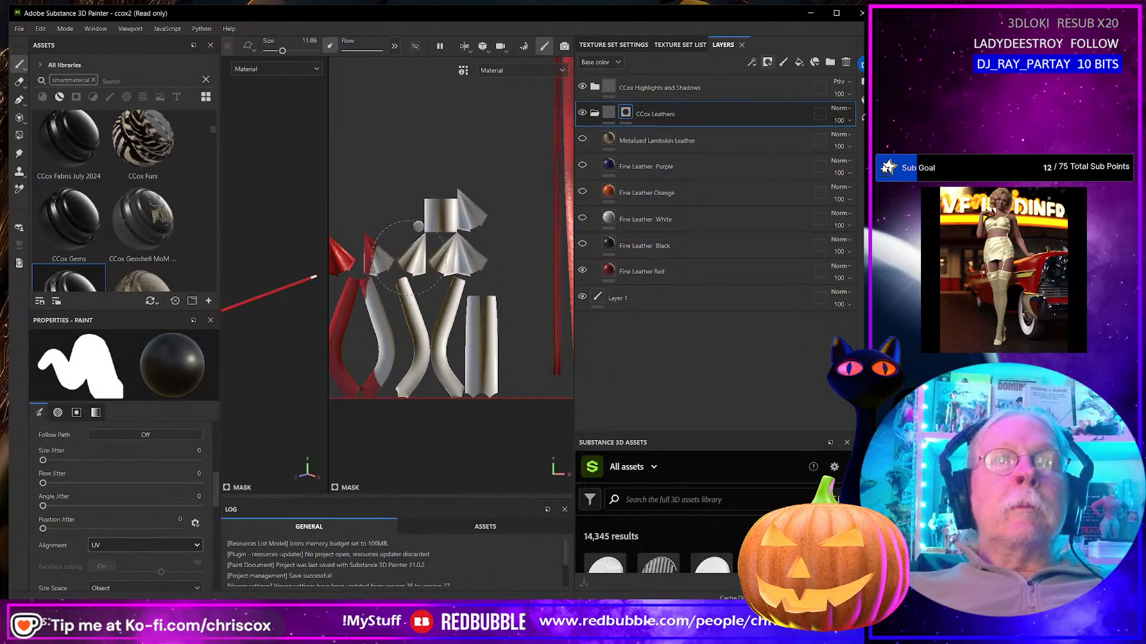
middle_drag(394, 265, 444, 269)
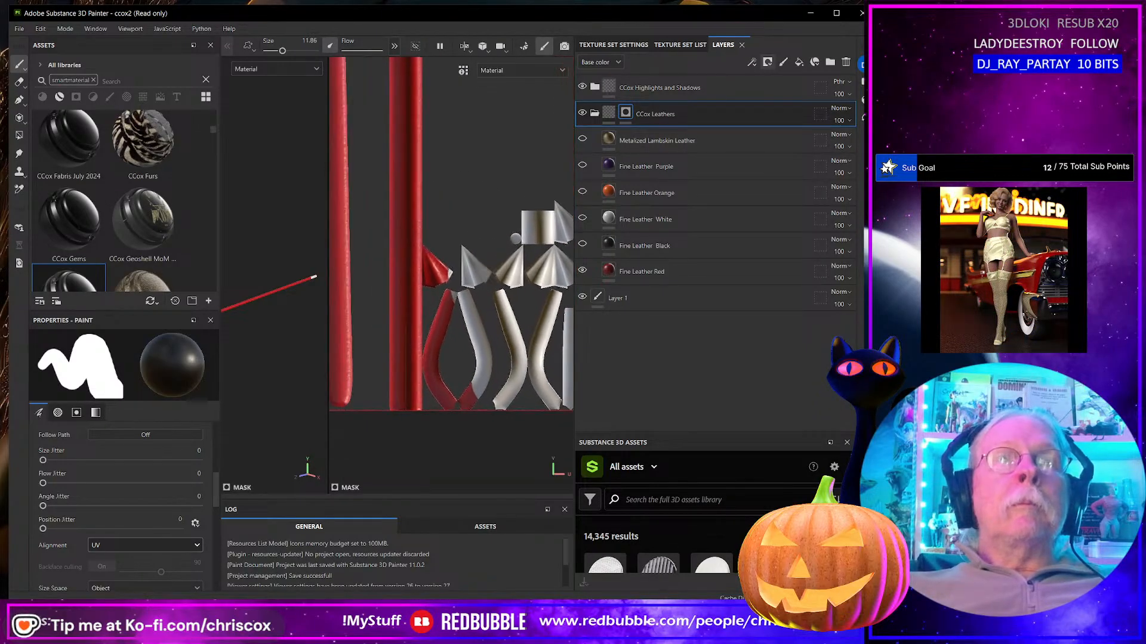
mouse_move(447, 270)
mouse_down()
mouse_move(439, 396)
mouse_move(419, 405)
mouse_up()
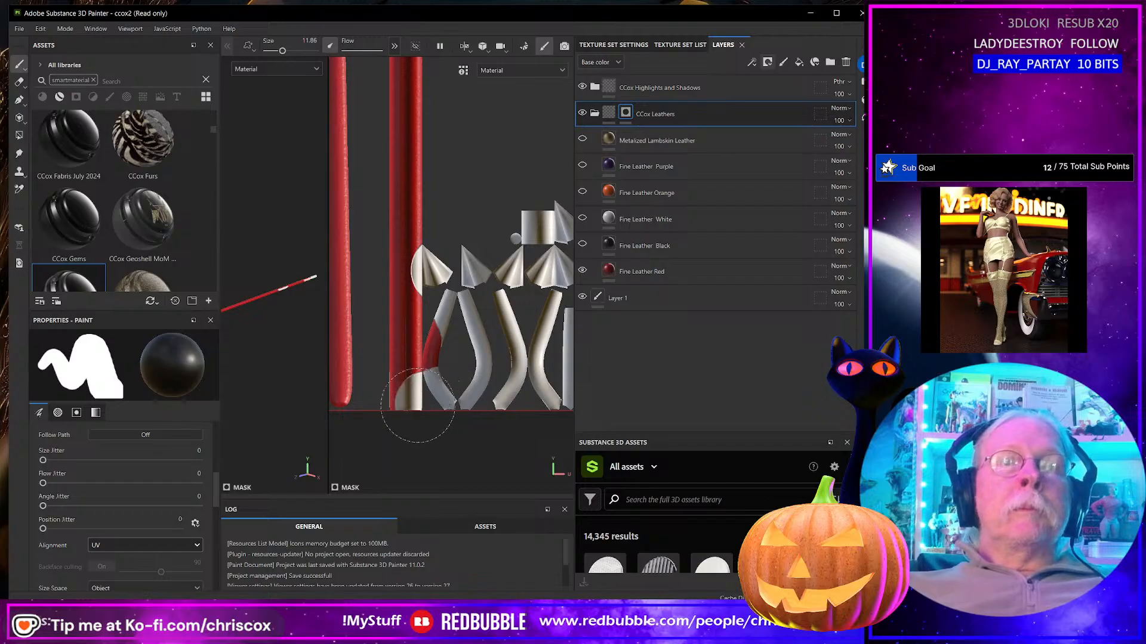
Step: Mask the red leather off the pitchfork shaft with straight black strokes along the full length of its UV strips
shift+click(420, 128)
alt+middle_drag(468, 179, 465, 446)
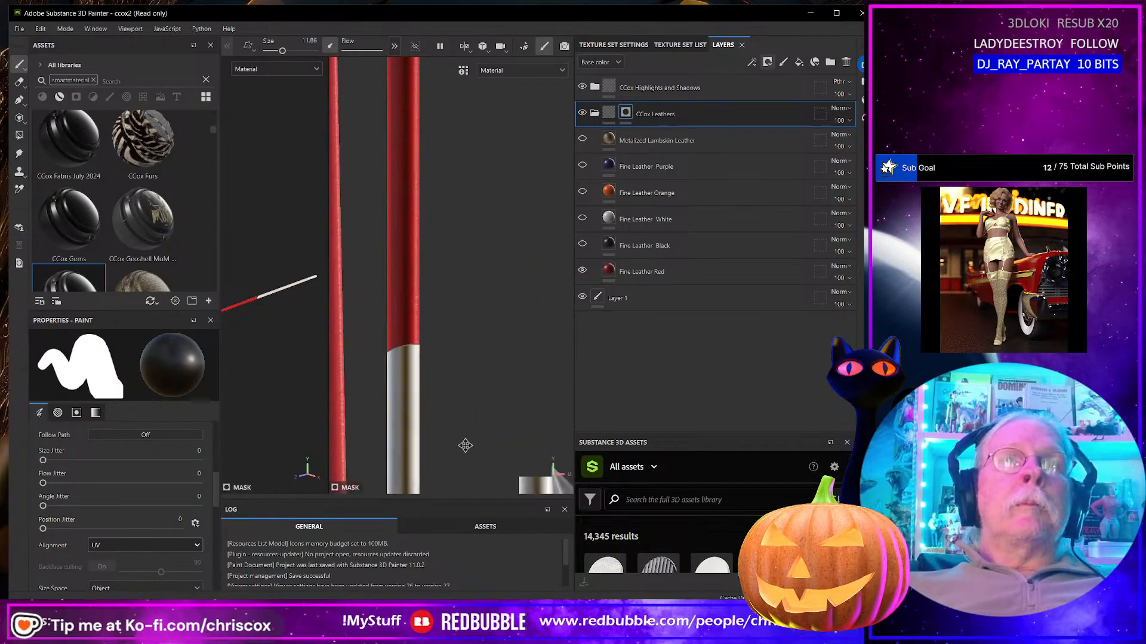
shift+click(411, 185)
alt+middle_drag(486, 168, 480, 502)
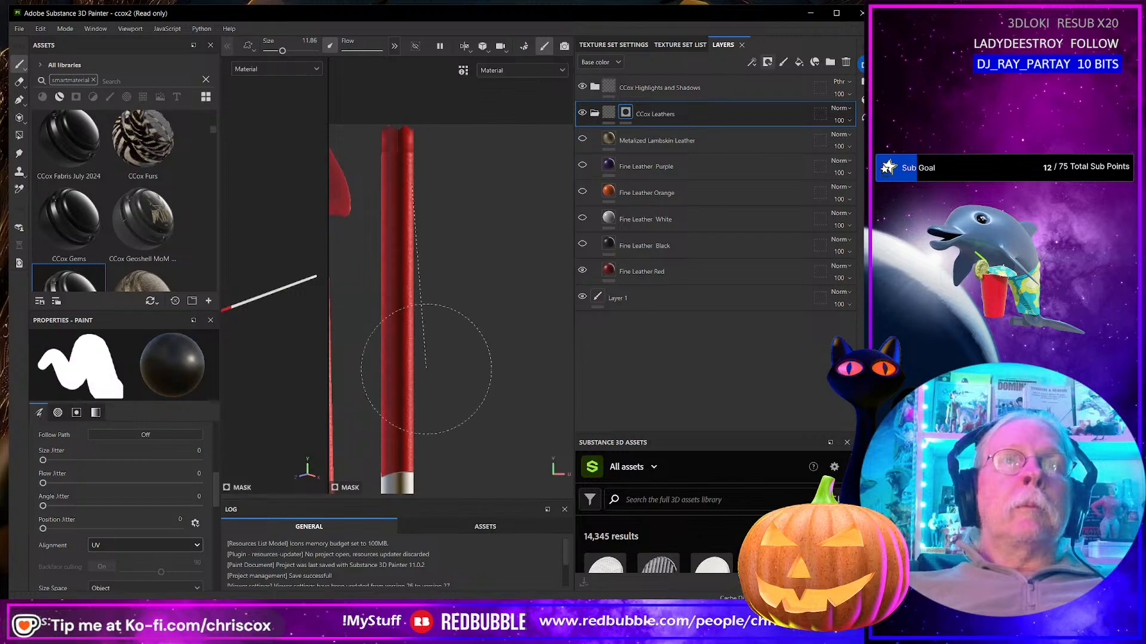
shift+click(415, 350)
shift+click(425, 152)
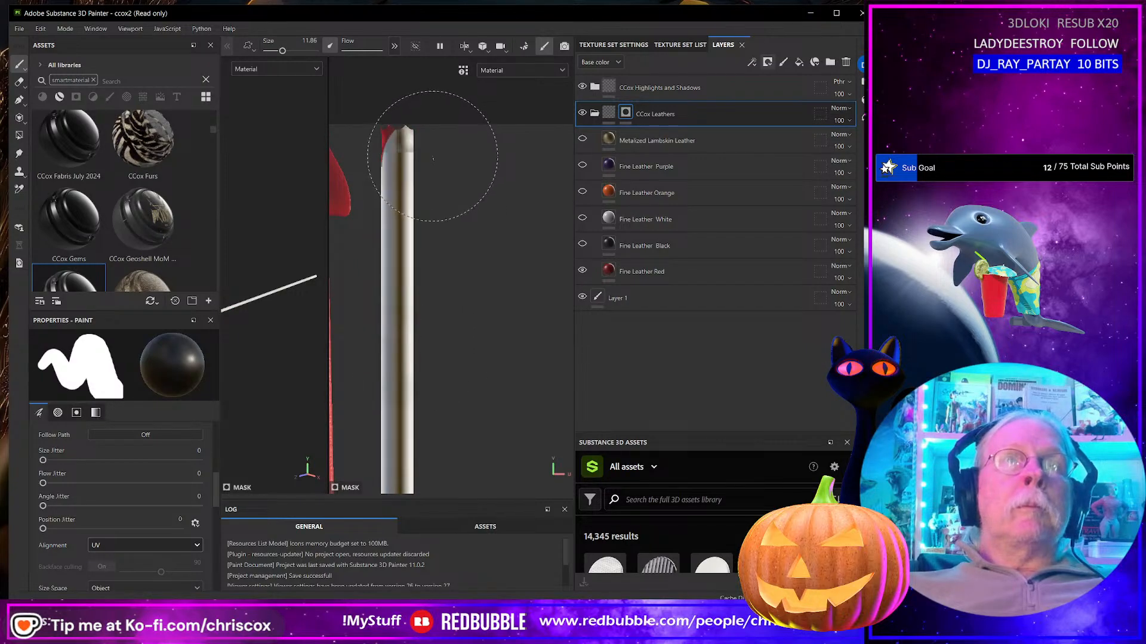
click(410, 134)
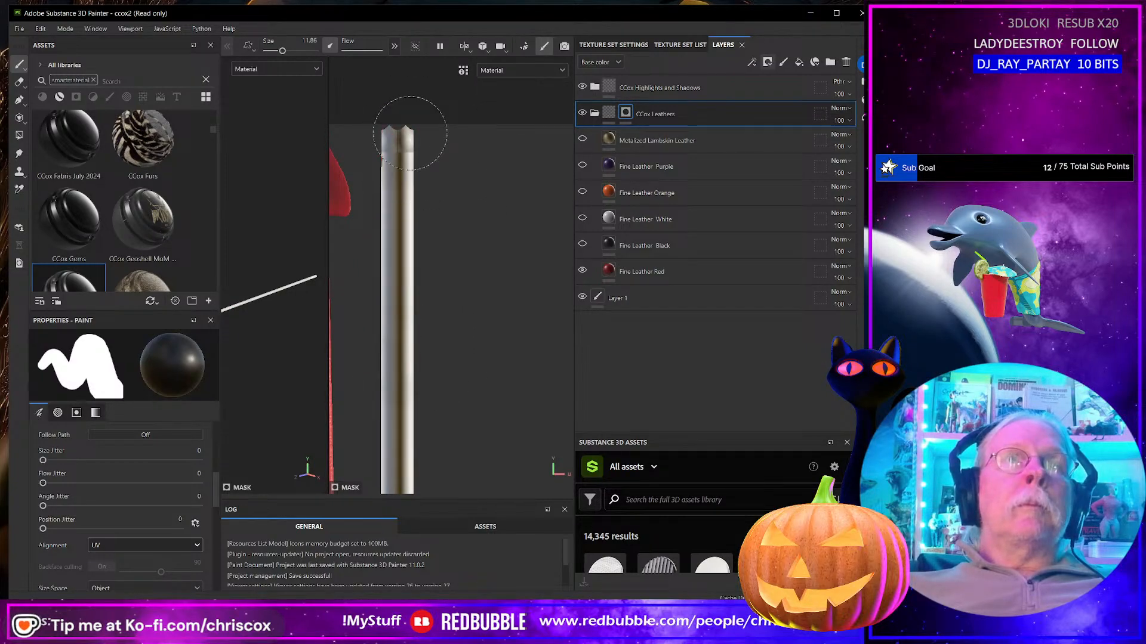
Step: Reduce the brush size to 4.76 and paint out the leftover red near the upper end of the shaft's UV strip
ctrl+right_drag(416, 172, 376, 171)
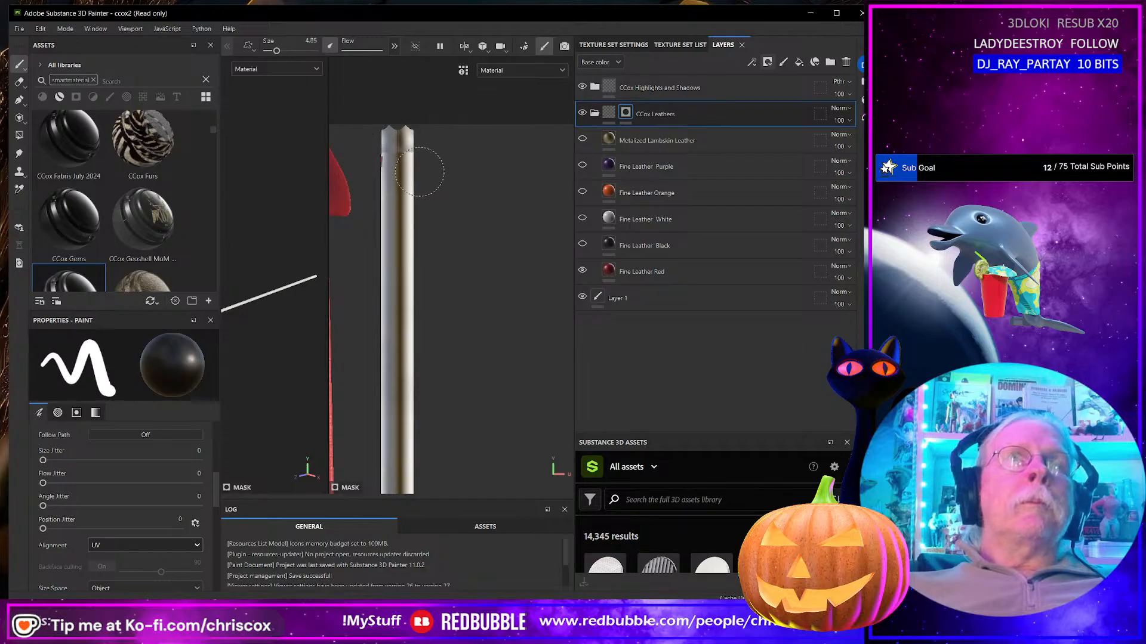
click(390, 170)
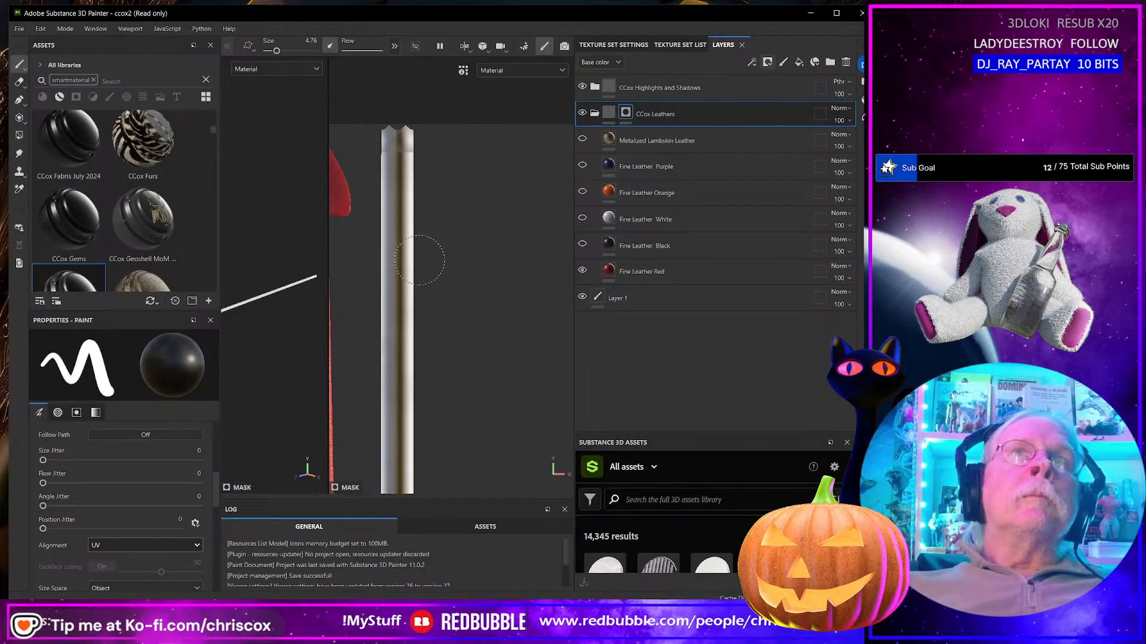
scroll(445, 271, down, 5)
mouse_move(483, 335)
alt+middle_down()
mouse_move(414, 248)
mouse_move(414, 263)
mouse_move(452, 272)
alt+middle_up()
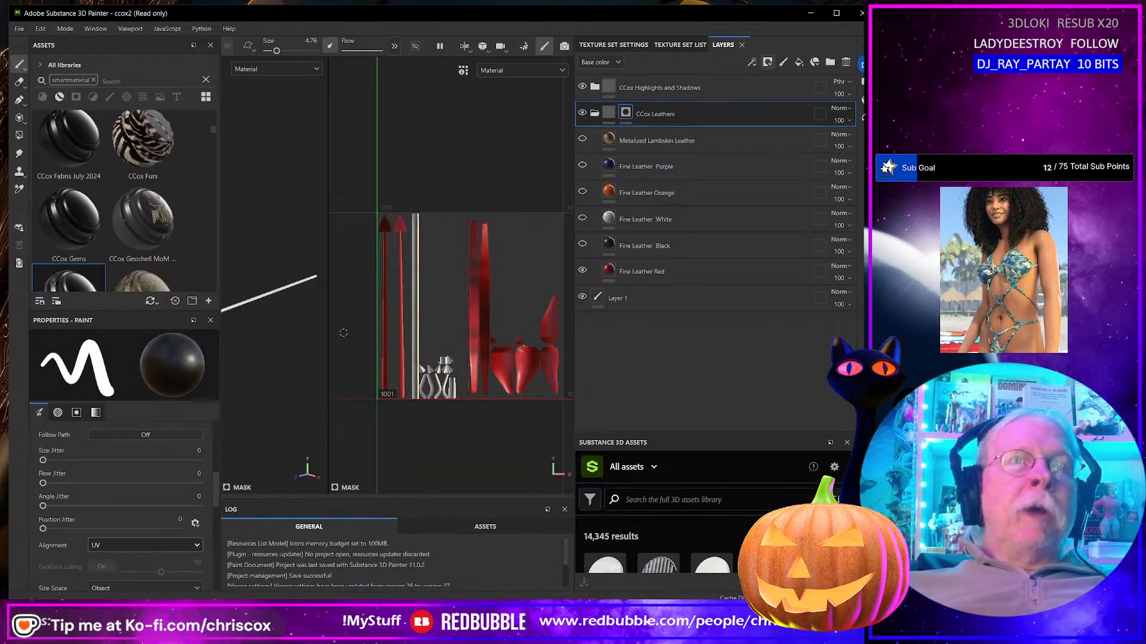
Step: Widen the 3D view, clear the smart material filter, search the assets for "metal" and widen the asset list
mouse_move(327, 336)
mouse_down()
mouse_move(450, 344)
mouse_move(326, 346)
mouse_move(356, 350)
mouse_move(348, 327)
mouse_up()
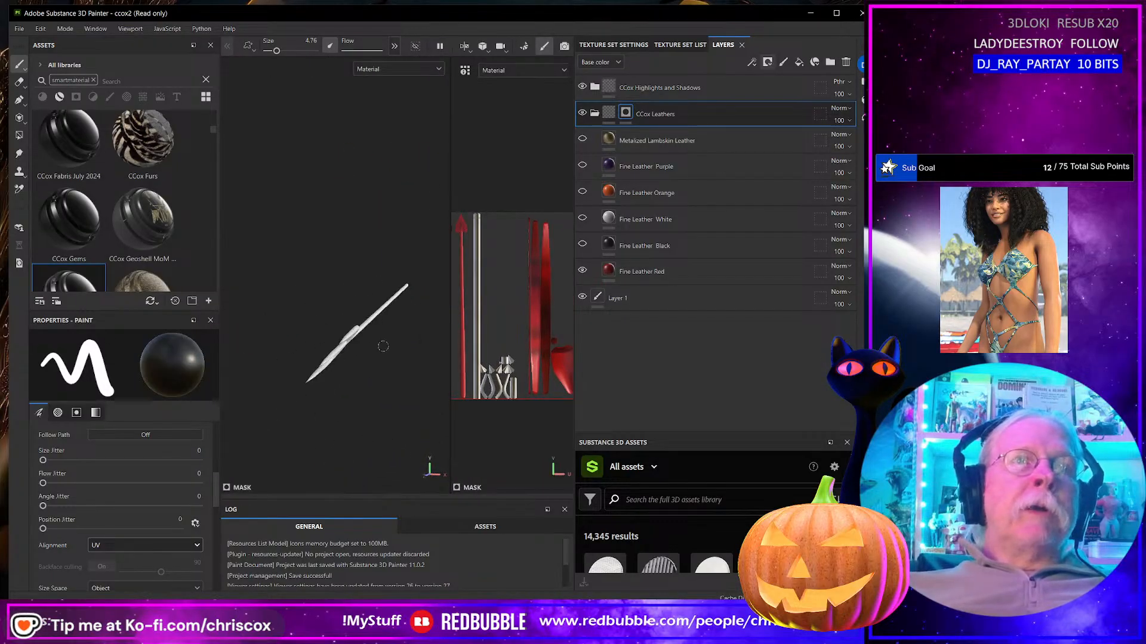
click(94, 80)
click(98, 82)
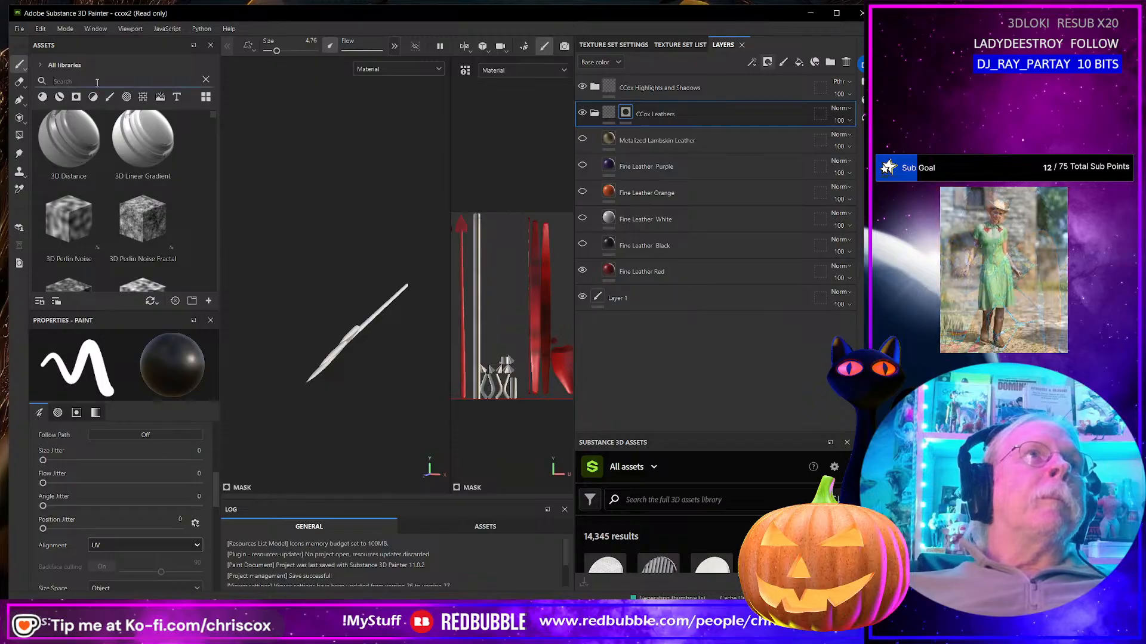
text(metal)
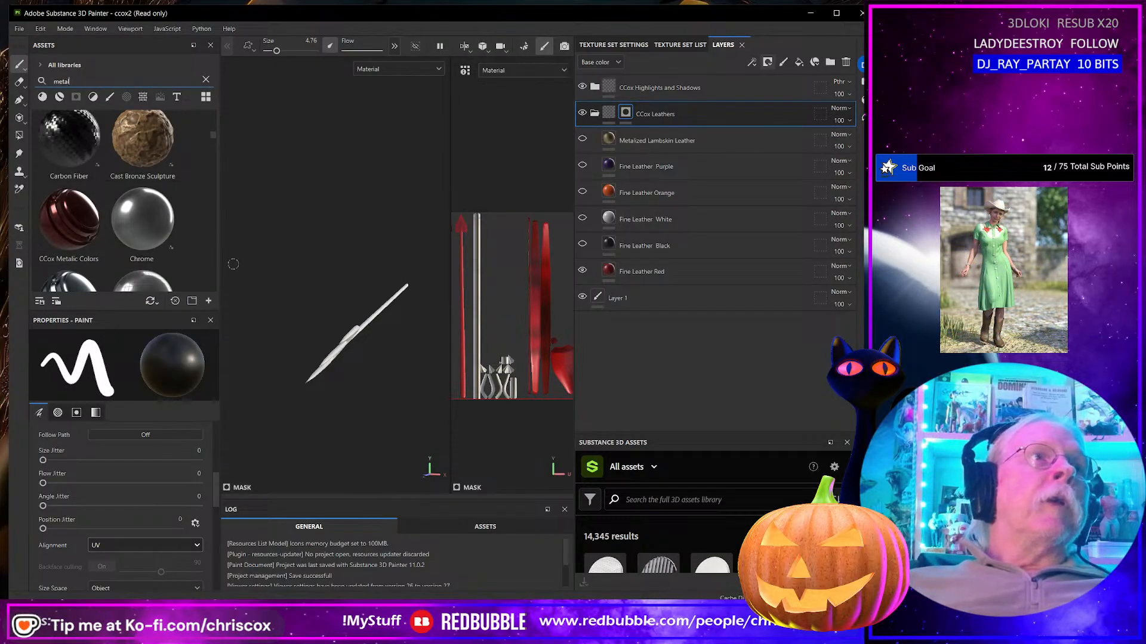
drag(220, 265, 300, 264)
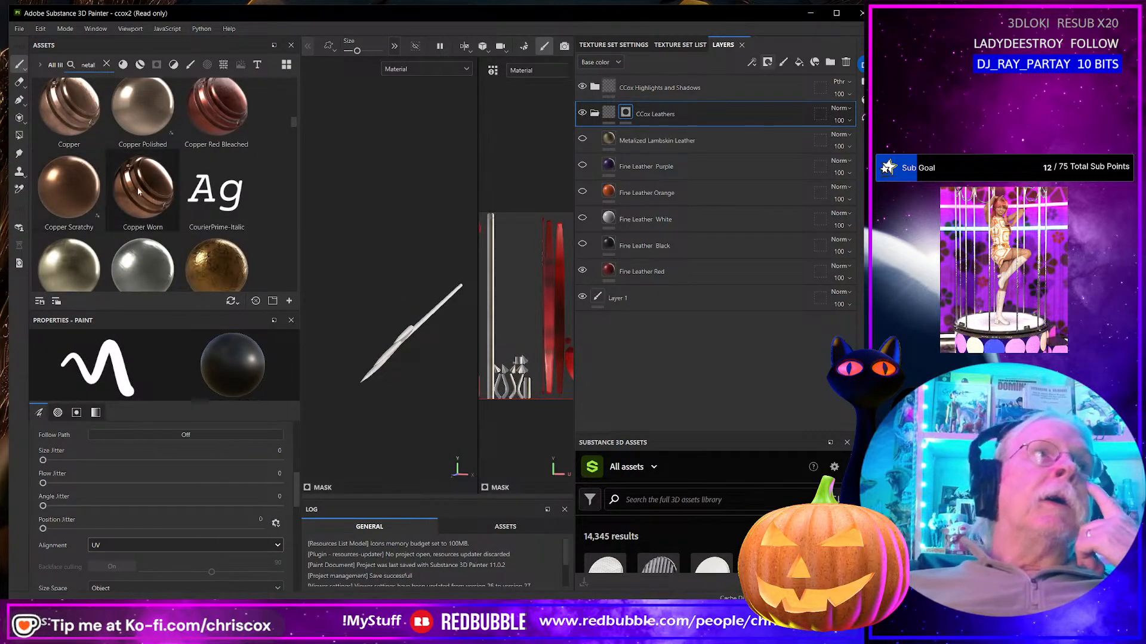
Step: Apply the Aluminium Anodized Red smart material to the pitchfork's prongs only, masked by their ID colour
scroll(160, 197, up, 5)
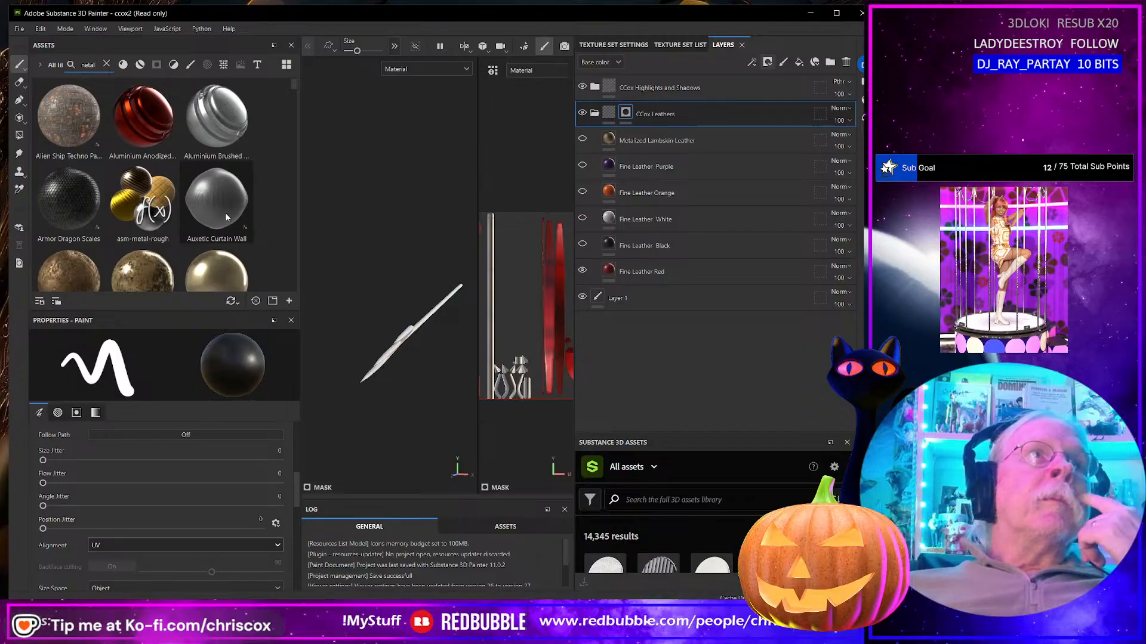
mouse_move(143, 132)
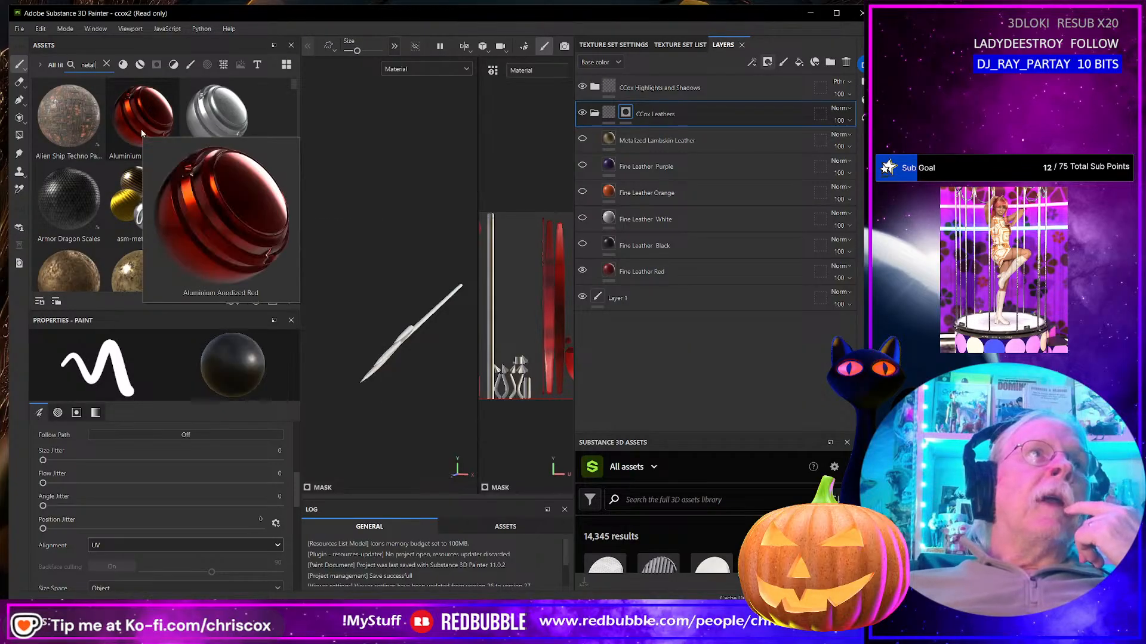
scroll(406, 353, up, 3)
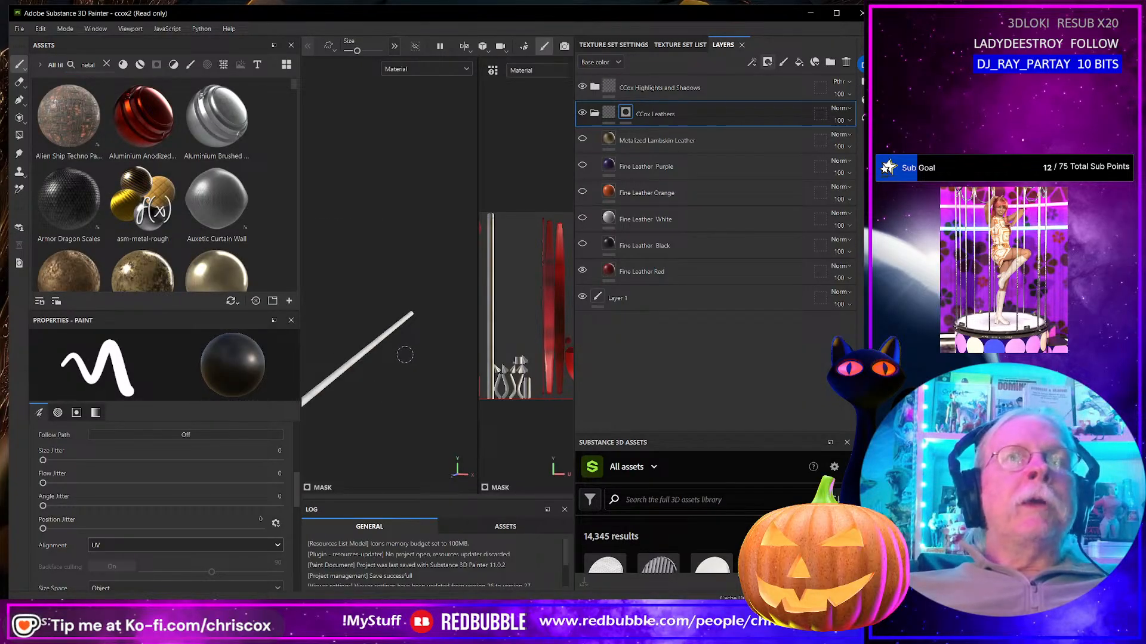
alt+middle_drag(382, 359, 414, 319)
mouse_move(414, 320)
alt+mouse_down()
mouse_move(396, 314)
mouse_move(416, 308)
alt+mouse_up()
drag(142, 119, 381, 228)
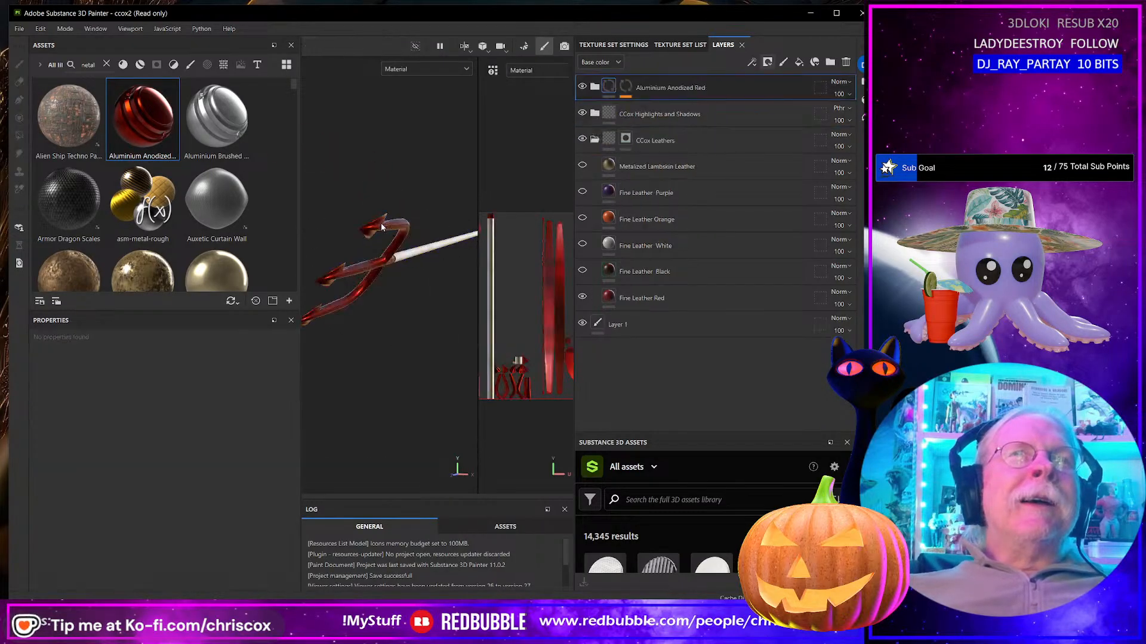
alt+drag(384, 293, 376, 356)
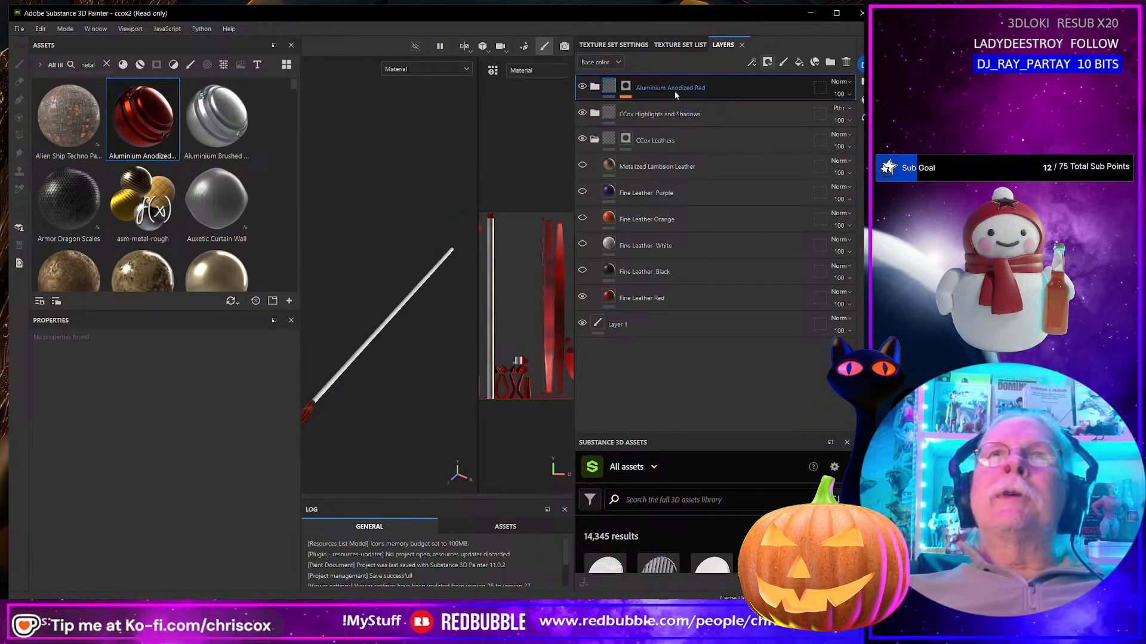
Step: Add the ID colour of the shaft's end cap to the Color selection in the Aluminium Anodized Red mask
click(630, 84)
click(680, 110)
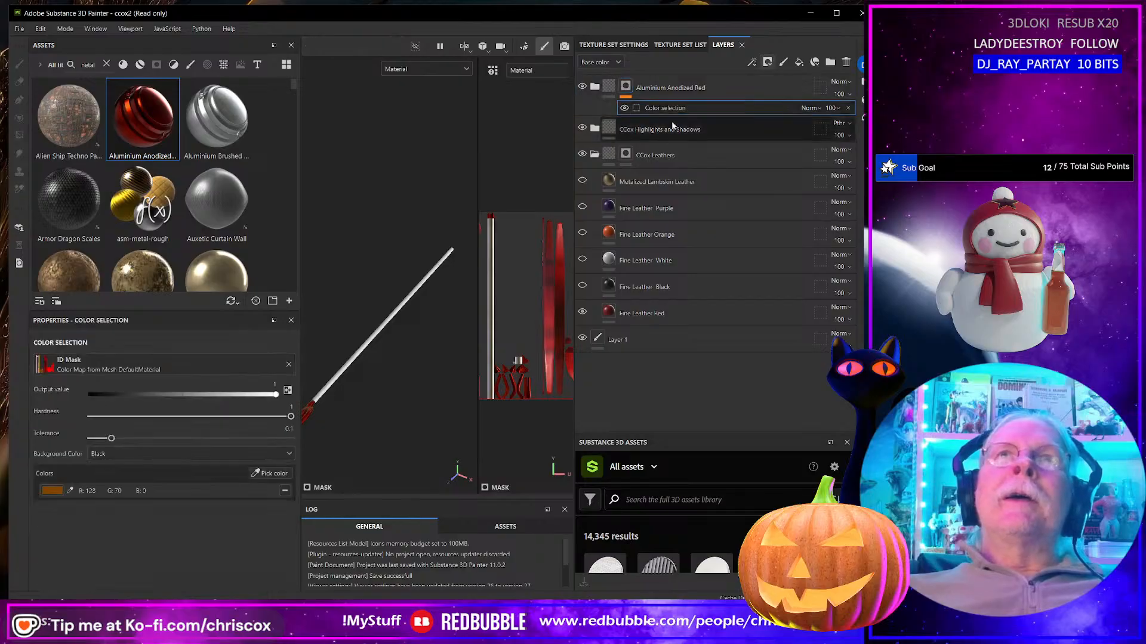
alt+middle_drag(460, 237, 376, 296)
scroll(376, 297, up, 3)
alt+middle_drag(351, 350, 464, 302)
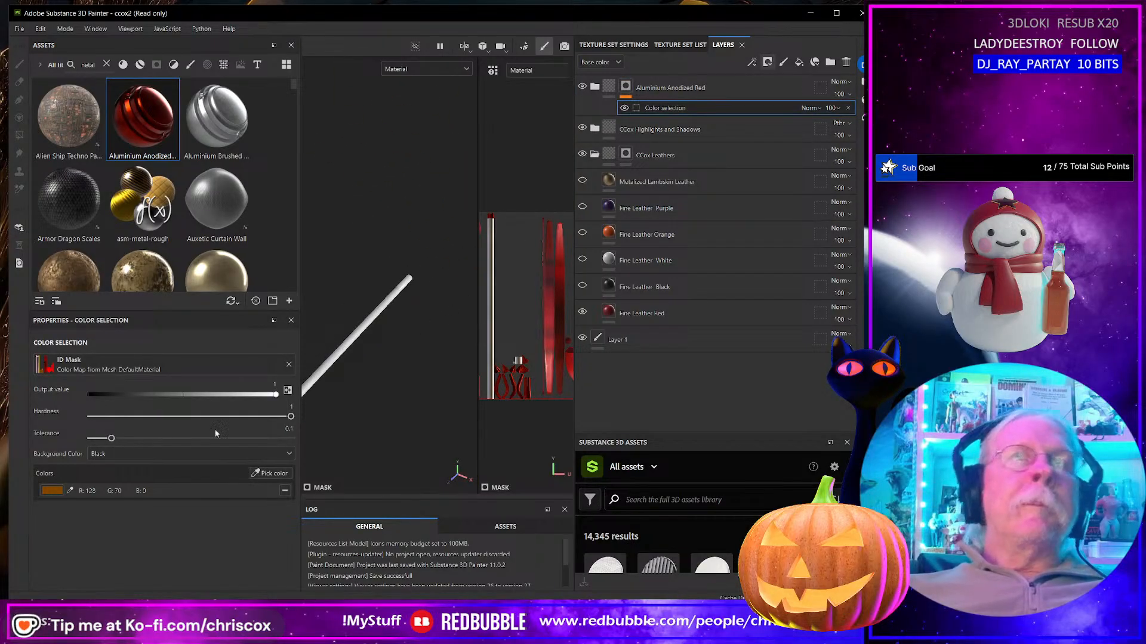
click(263, 473)
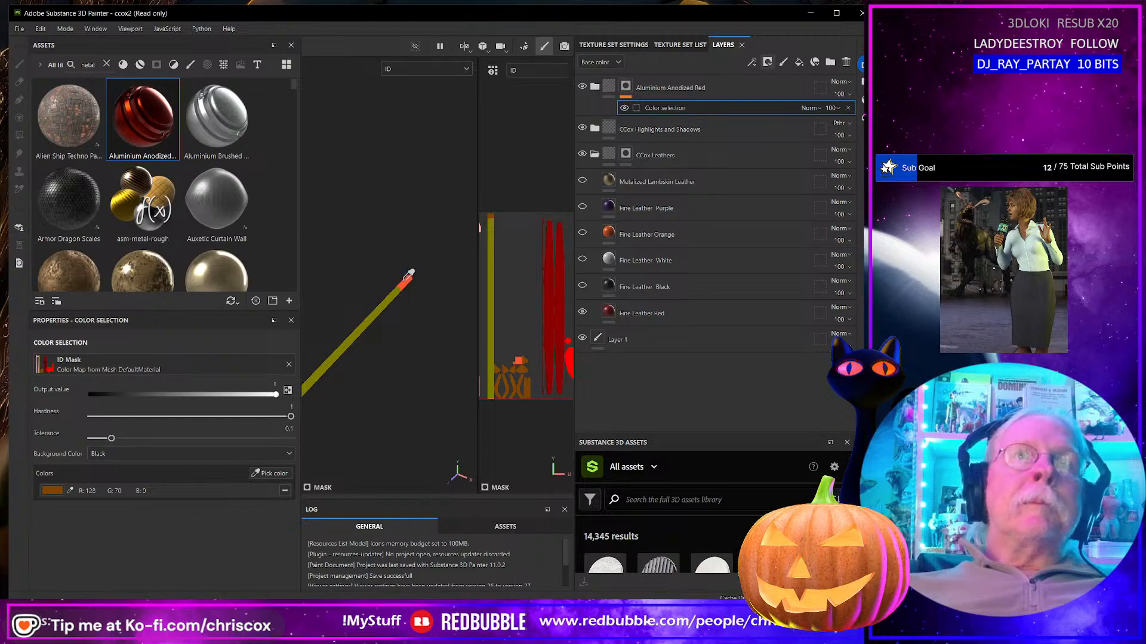
click(407, 280)
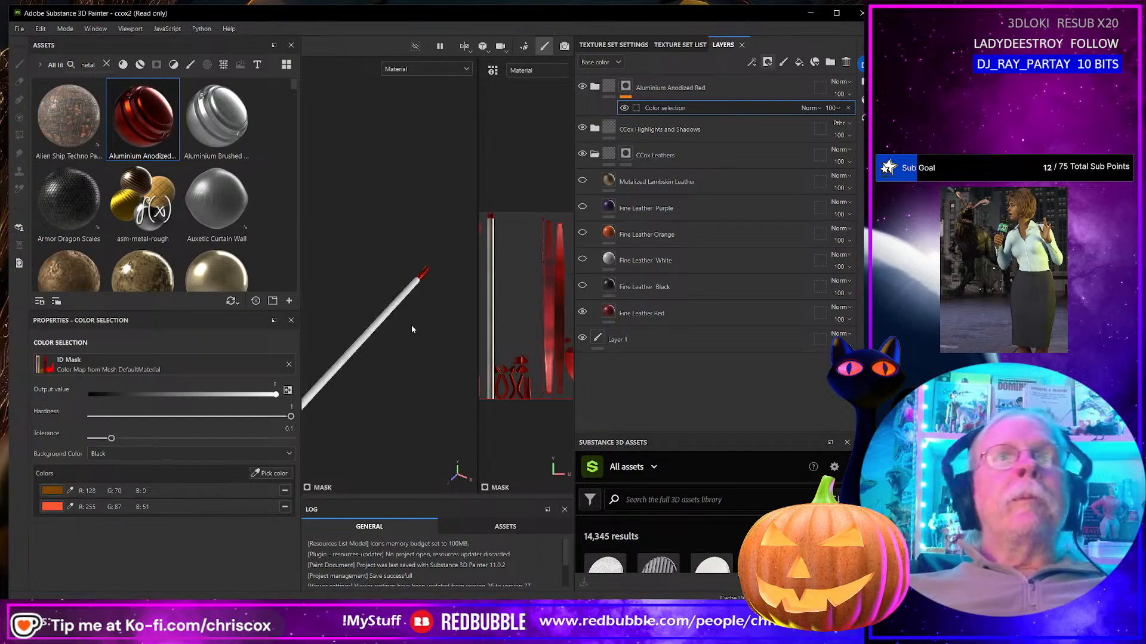
alt+drag(416, 332, 419, 237)
alt+middle_drag(419, 237, 398, 300)
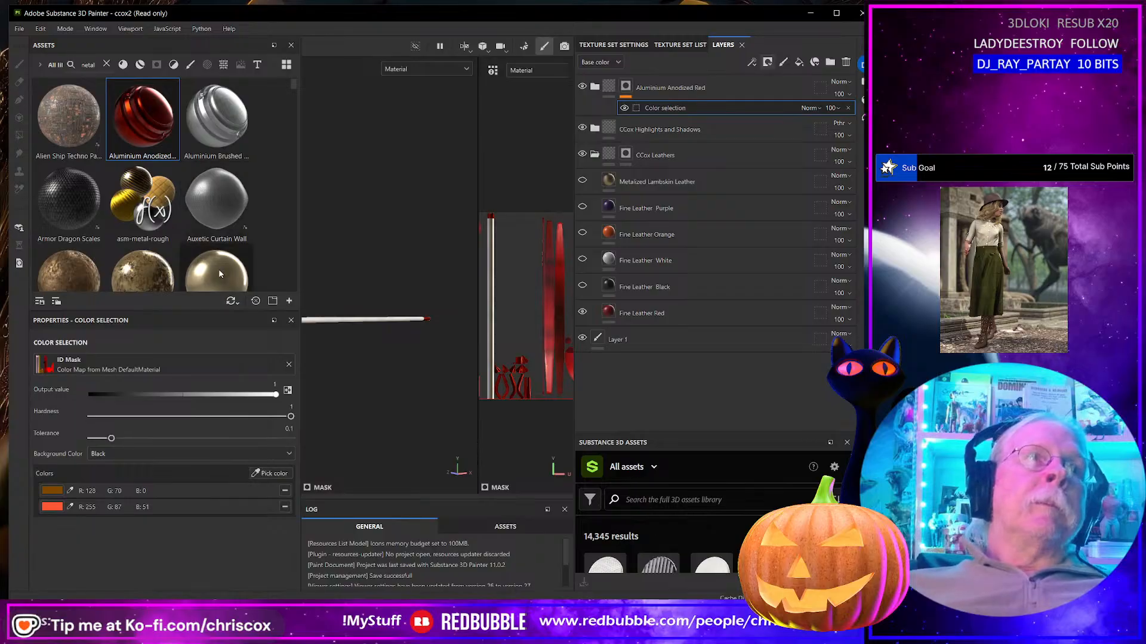
alt+drag(436, 336, 417, 392)
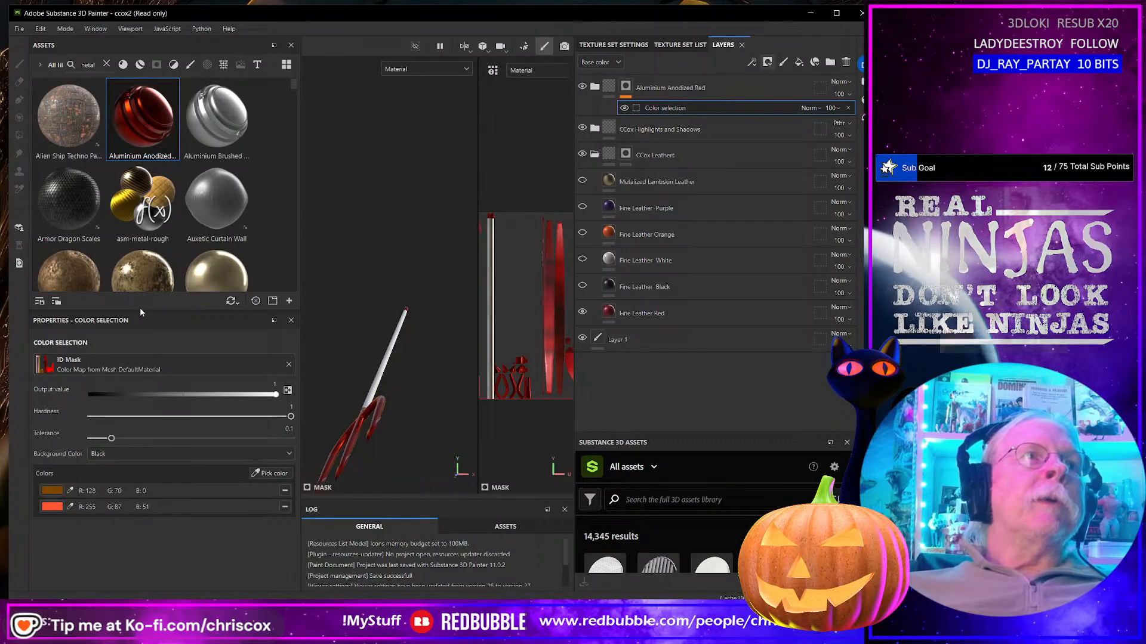
Step: Enlarge the asset list, search for "wood" and apply Wenge Wood Varnished to the pitchfork shaft only, masked by its ID colour
drag(139, 307, 139, 389)
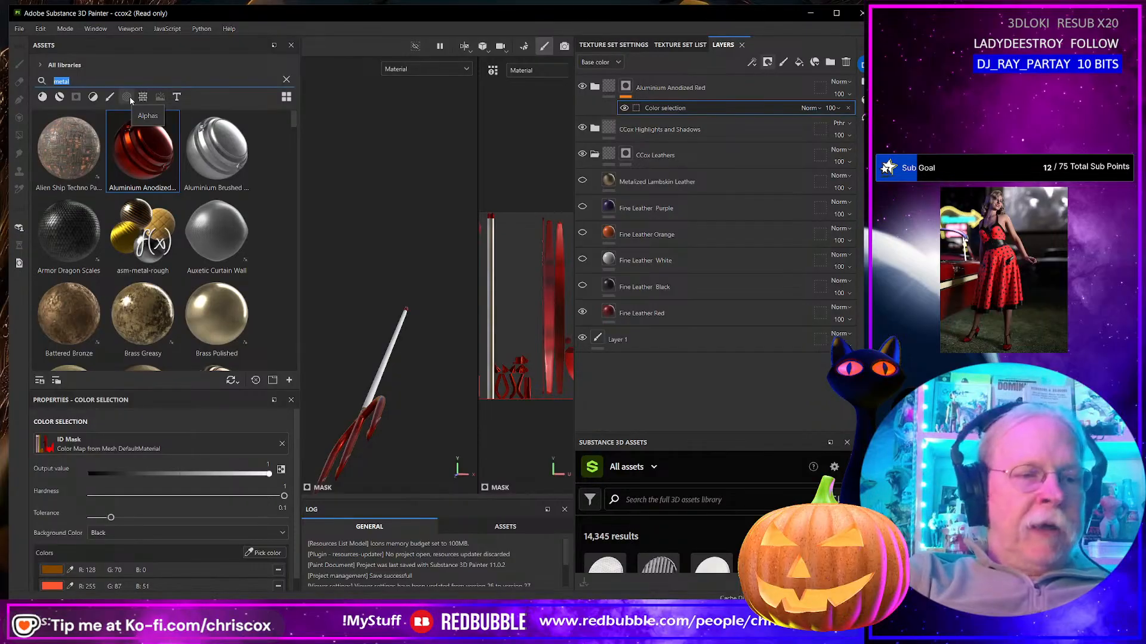
text(wood)
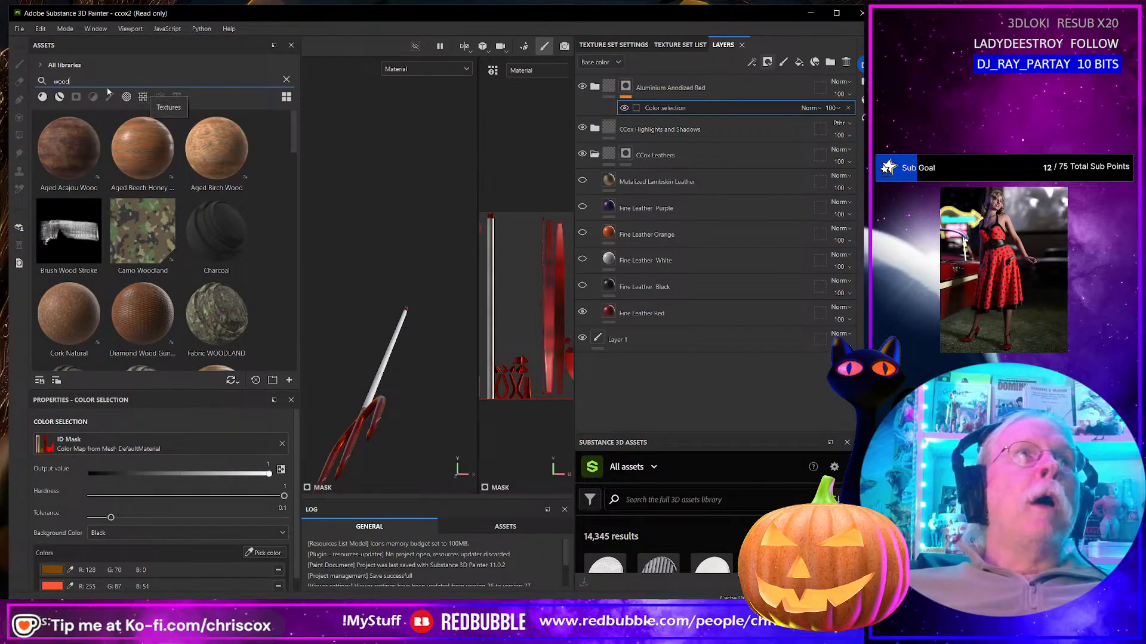
mouse_move(141, 153)
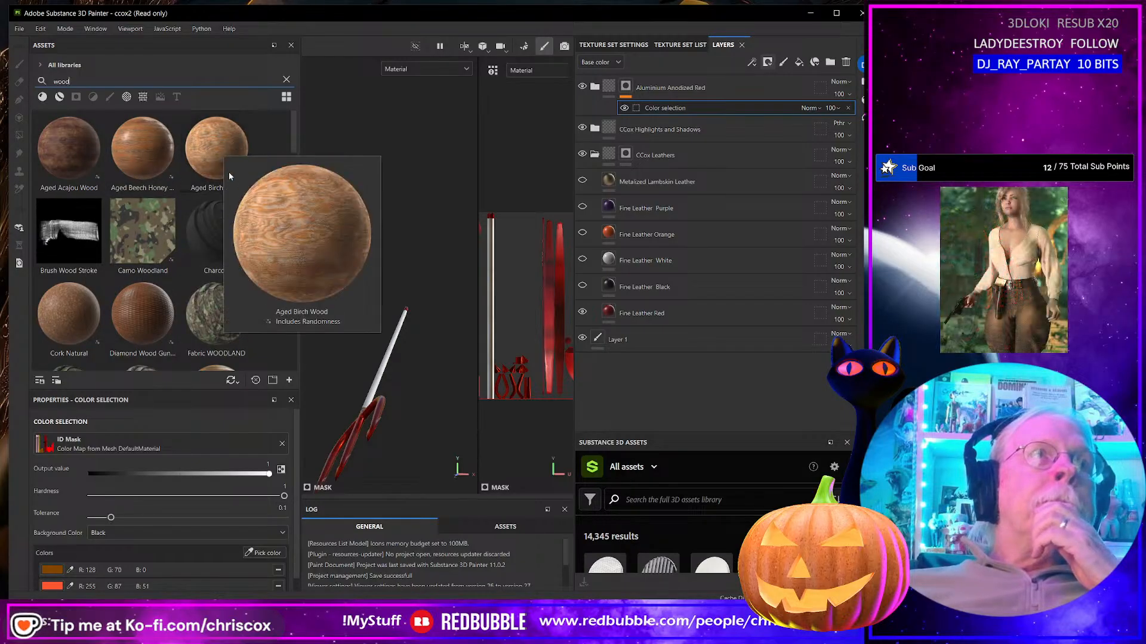
scroll(228, 173, down, 3)
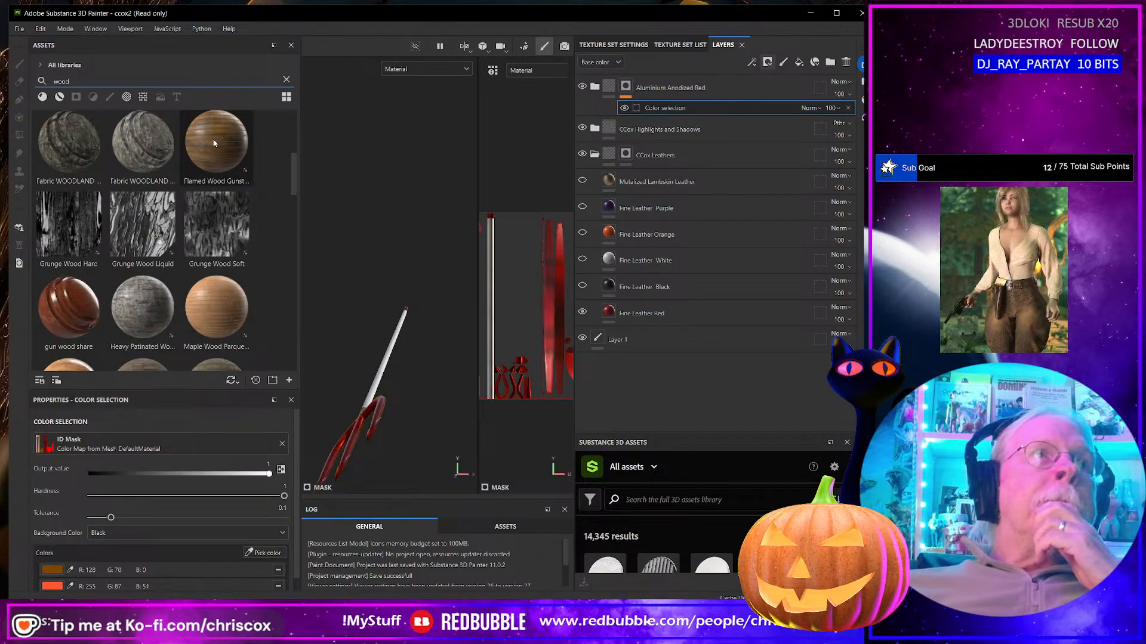
mouse_move(215, 143)
scroll(146, 170, down, 3)
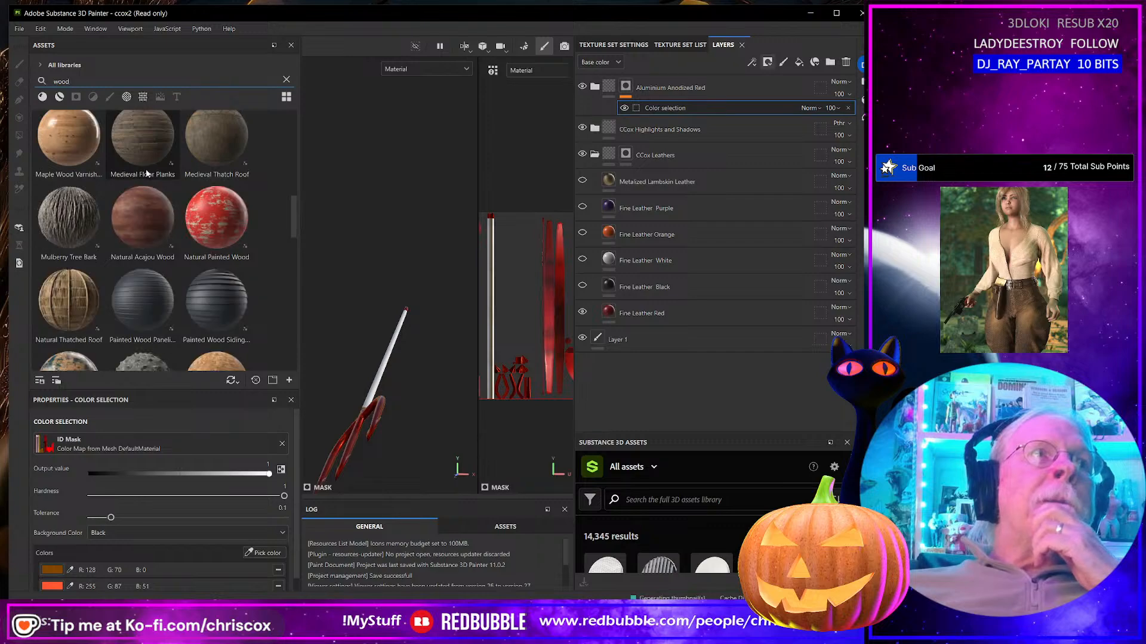
mouse_move(68, 146)
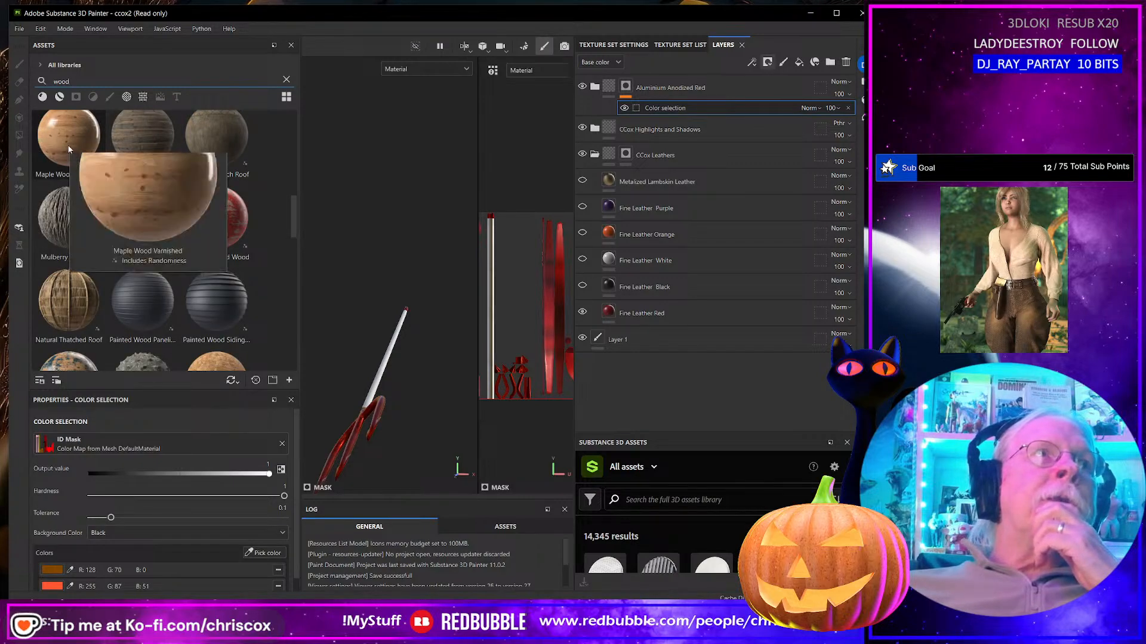
scroll(230, 193, down, 4)
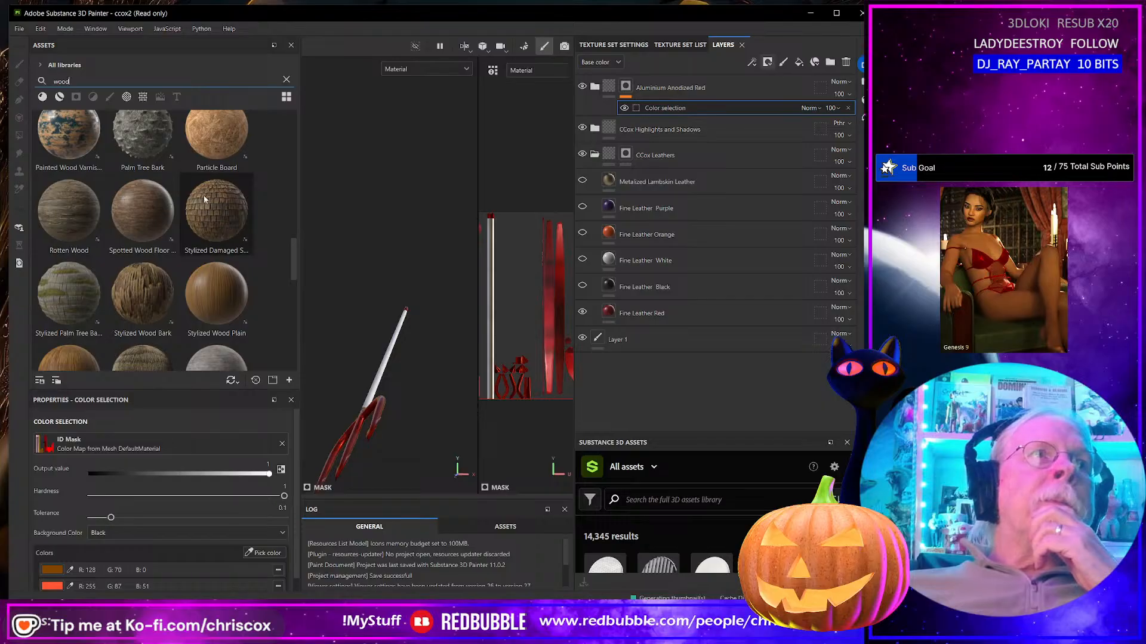
mouse_move(135, 204)
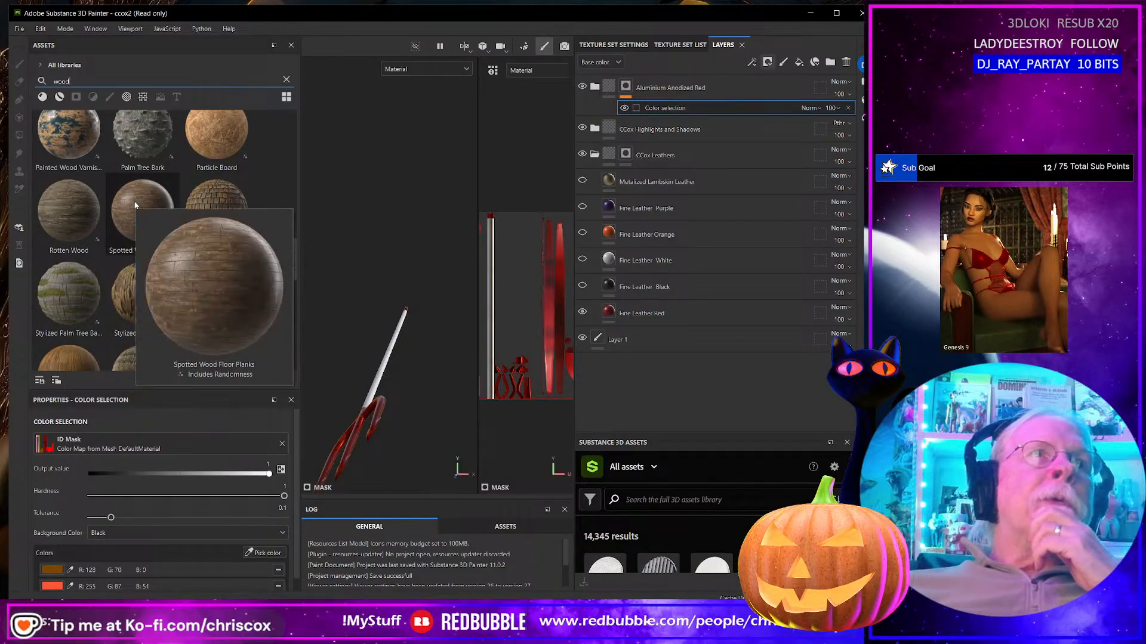
scroll(162, 204, down, 4)
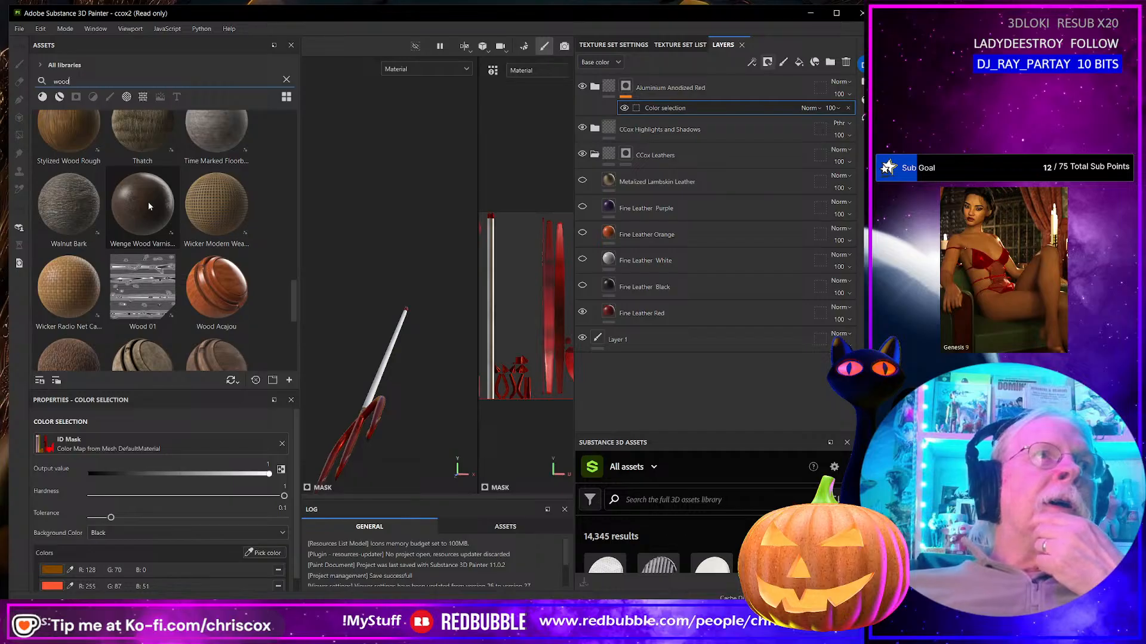
drag(148, 205, 313, 362)
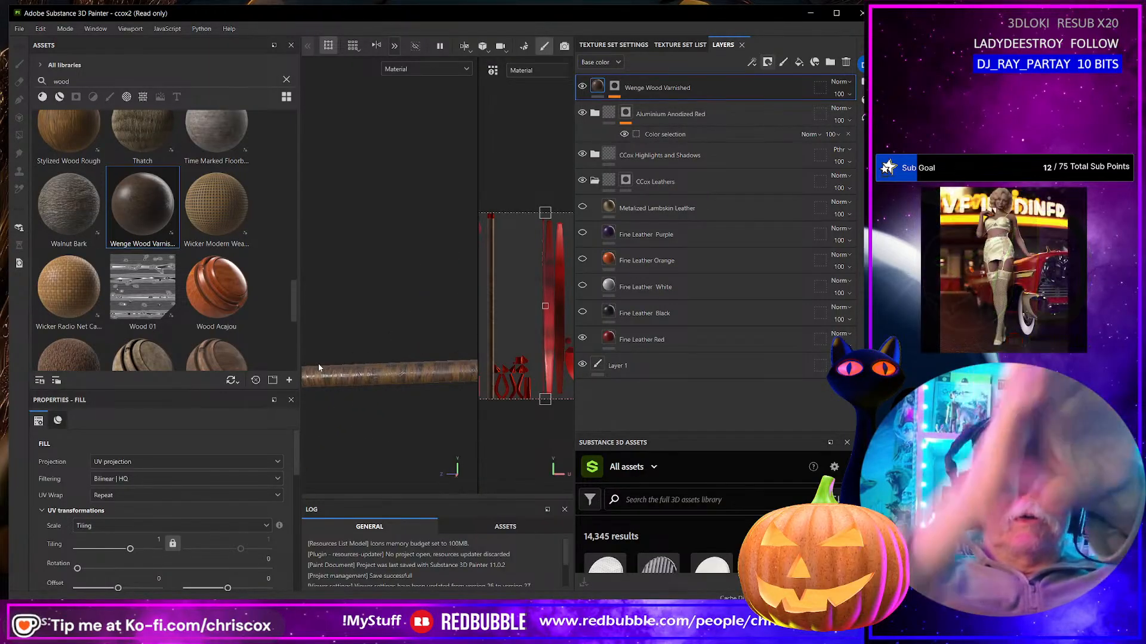
Step: Set the Wenge Wood Varnished fill layer's projection to Tri-planar projection
scroll(192, 537, down, 3)
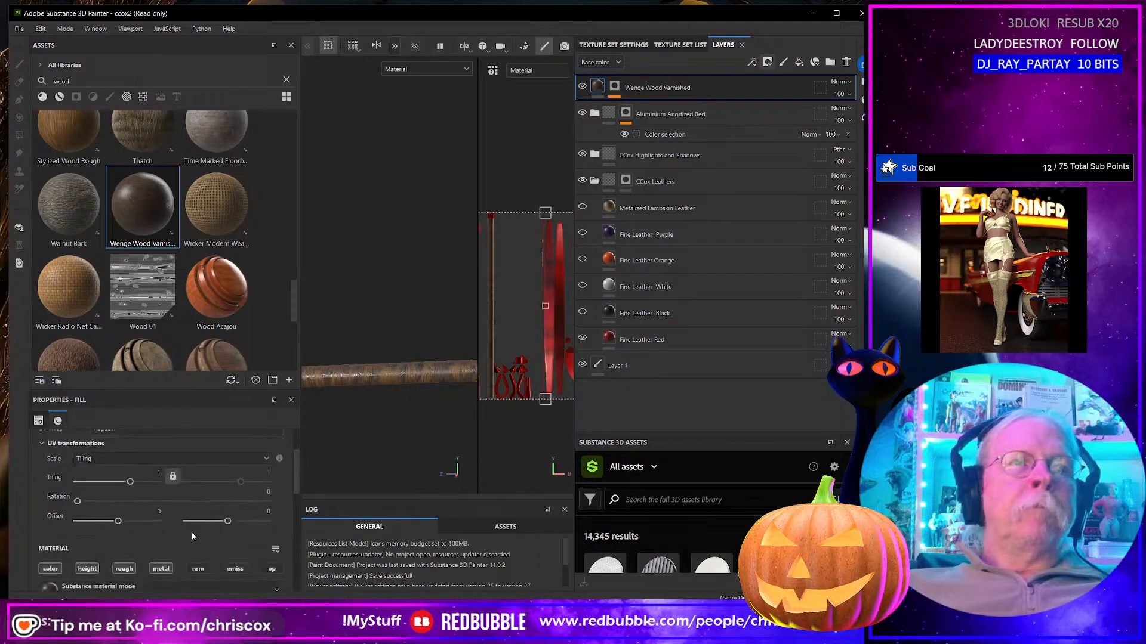
scroll(162, 525, down, 1)
scroll(162, 525, up, 4)
click(136, 463)
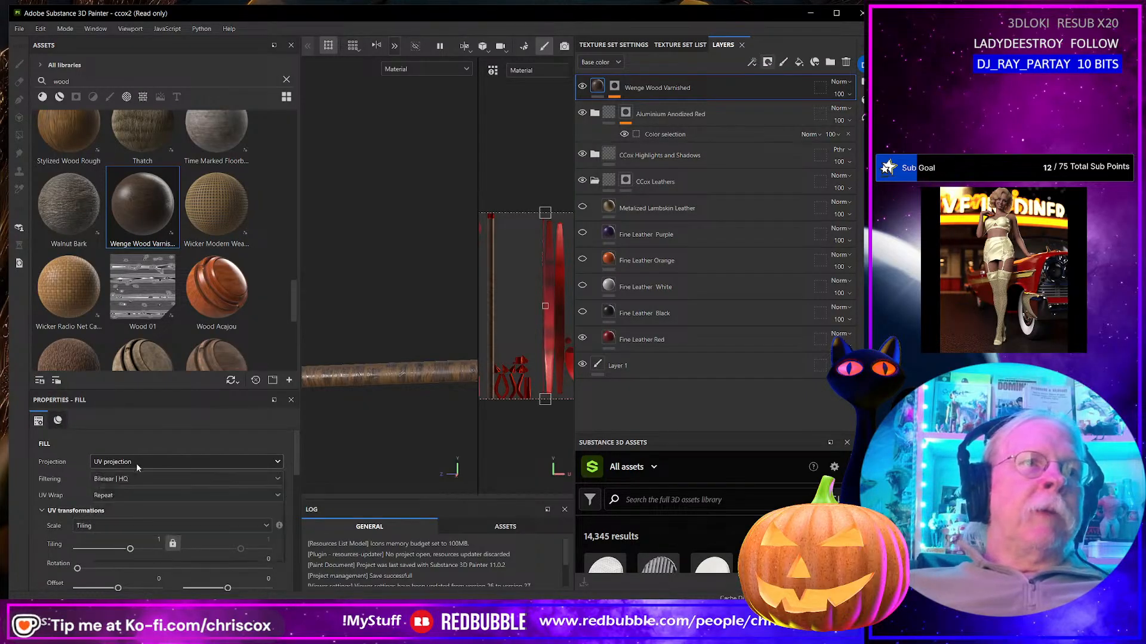
click(134, 499)
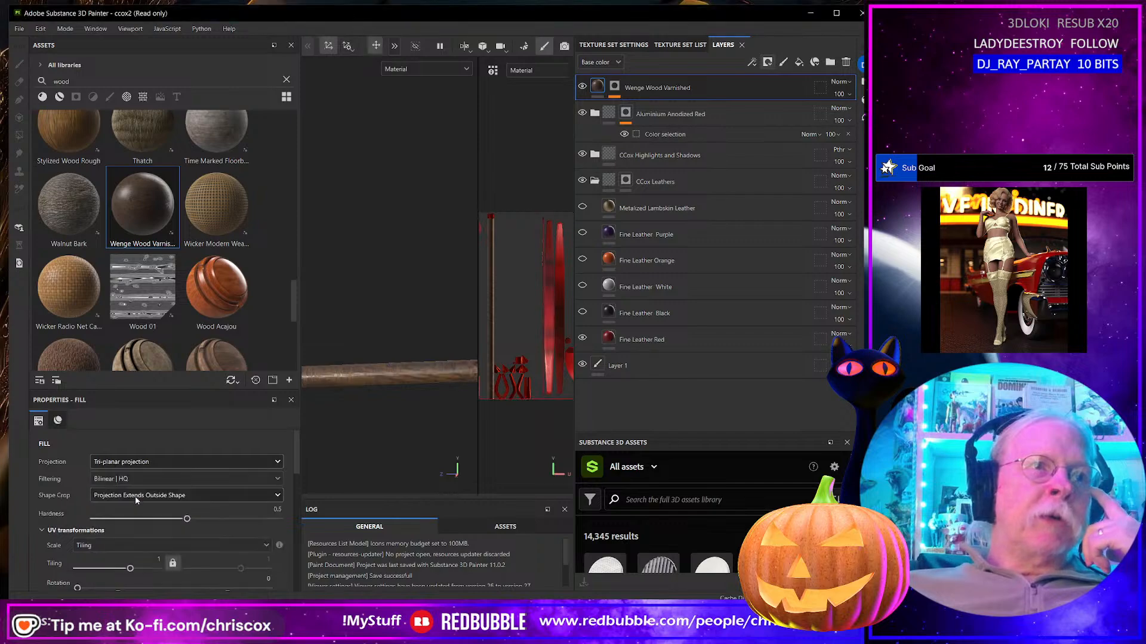
Step: Check the wood grain along the pitchfork shaft and set the Wenge Wood Varnished fill's rotation to 40.12
alt+drag(410, 400, 442, 396)
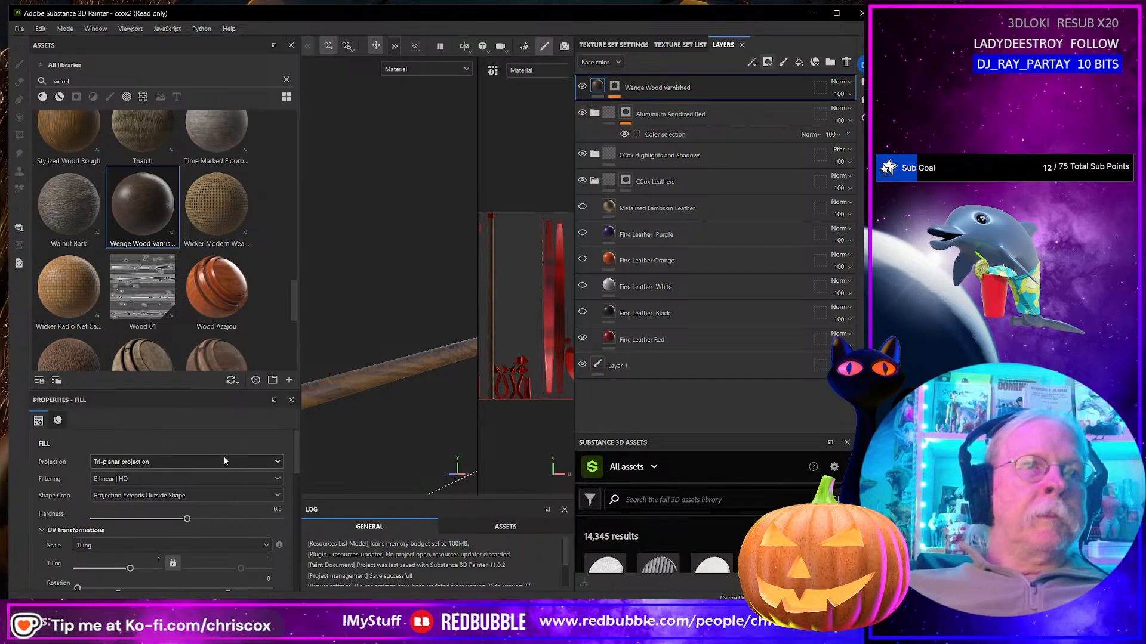
scroll(224, 461, down, 1)
scroll(490, 344, up, 8)
alt+middle_drag(489, 343, 548, 356)
alt+drag(394, 413, 292, 521)
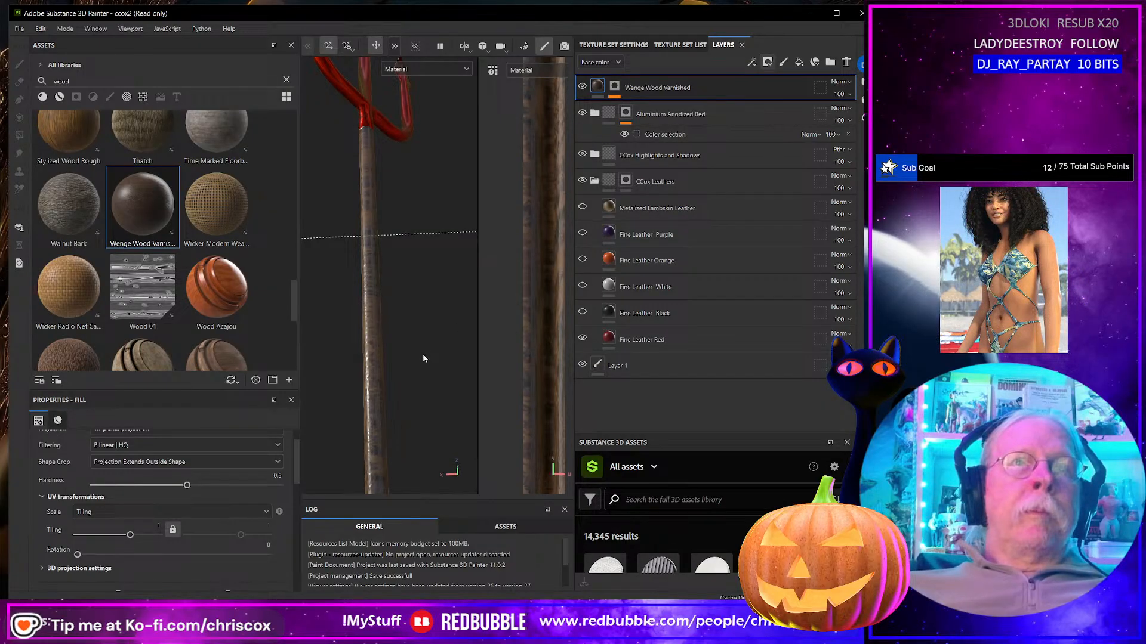
shift+right_drag(424, 357, 396, 348)
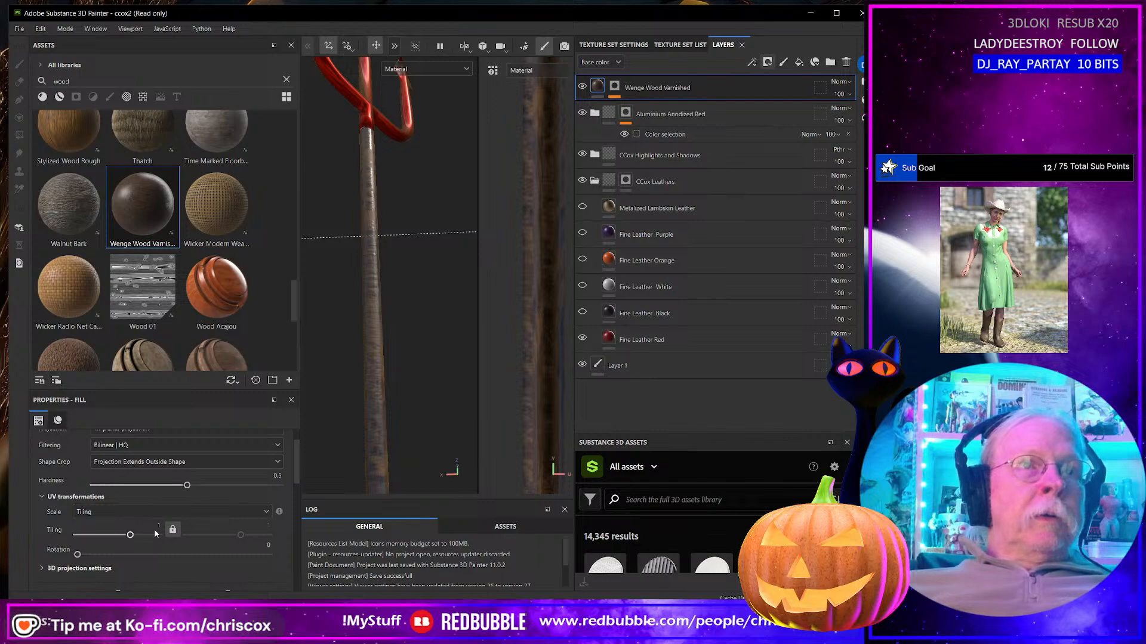
scroll(196, 548, down, 2)
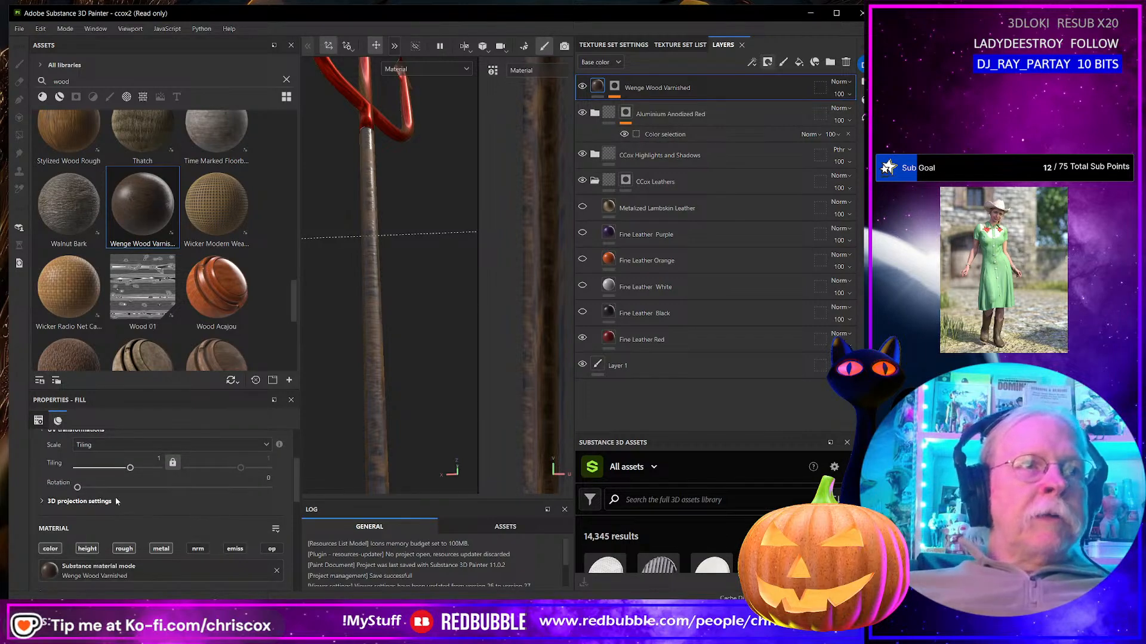
drag(77, 489, 98, 495)
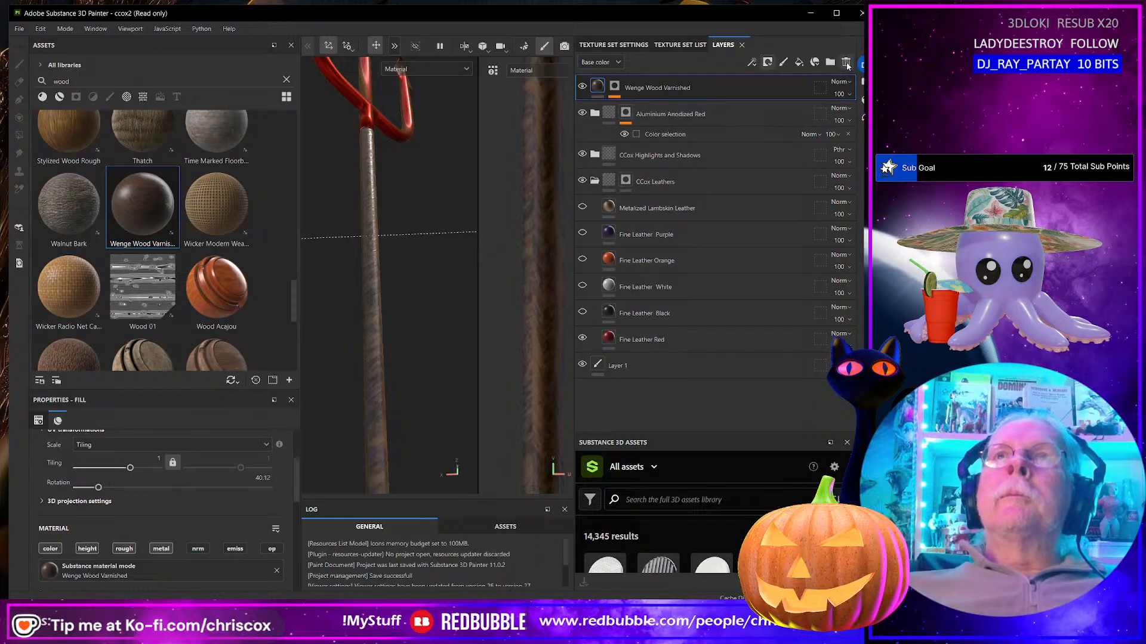
Step: Delete the Wenge Wood Varnished layer and apply the Wood Walnut smart material to the pitchfork shaft only, masked by its ID colour
click(846, 62)
scroll(190, 281, down, 5)
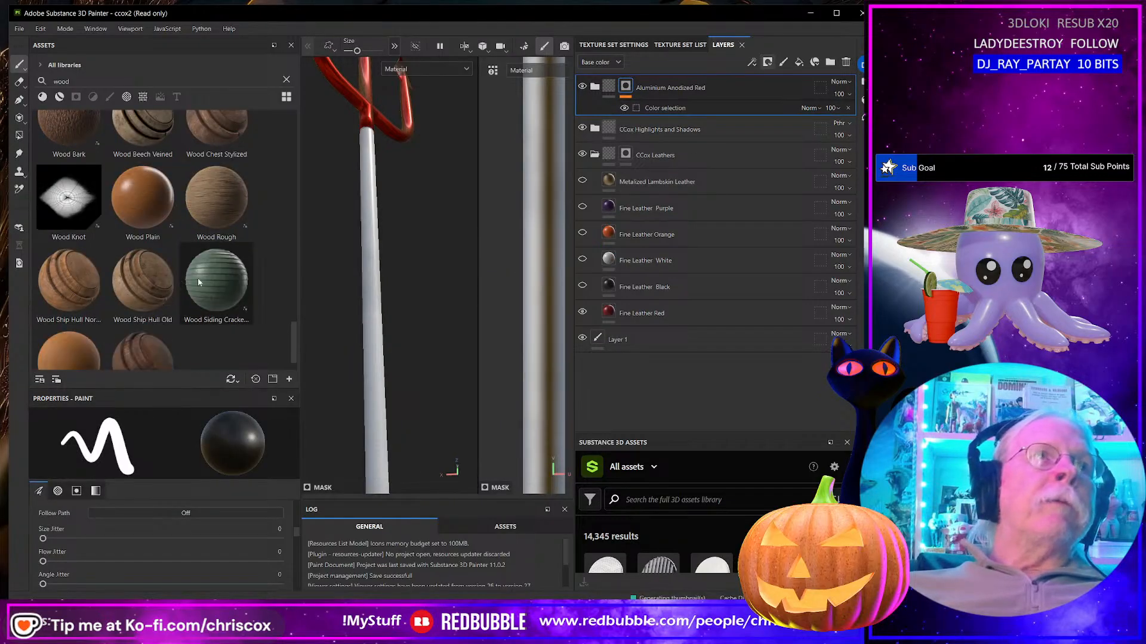
mouse_move(209, 204)
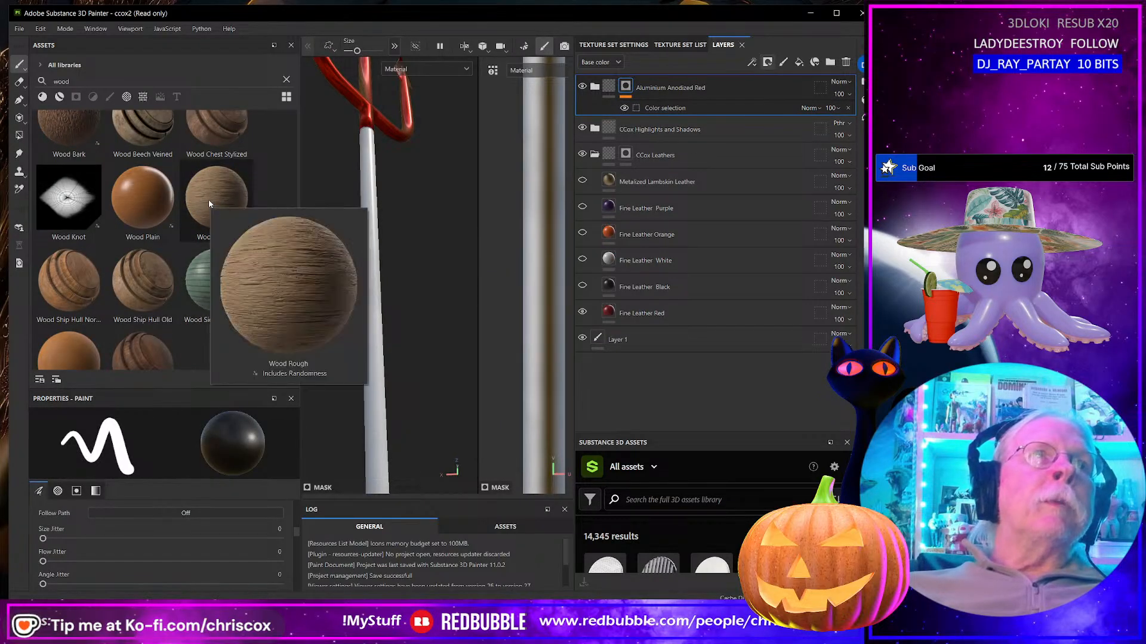
mouse_move(78, 291)
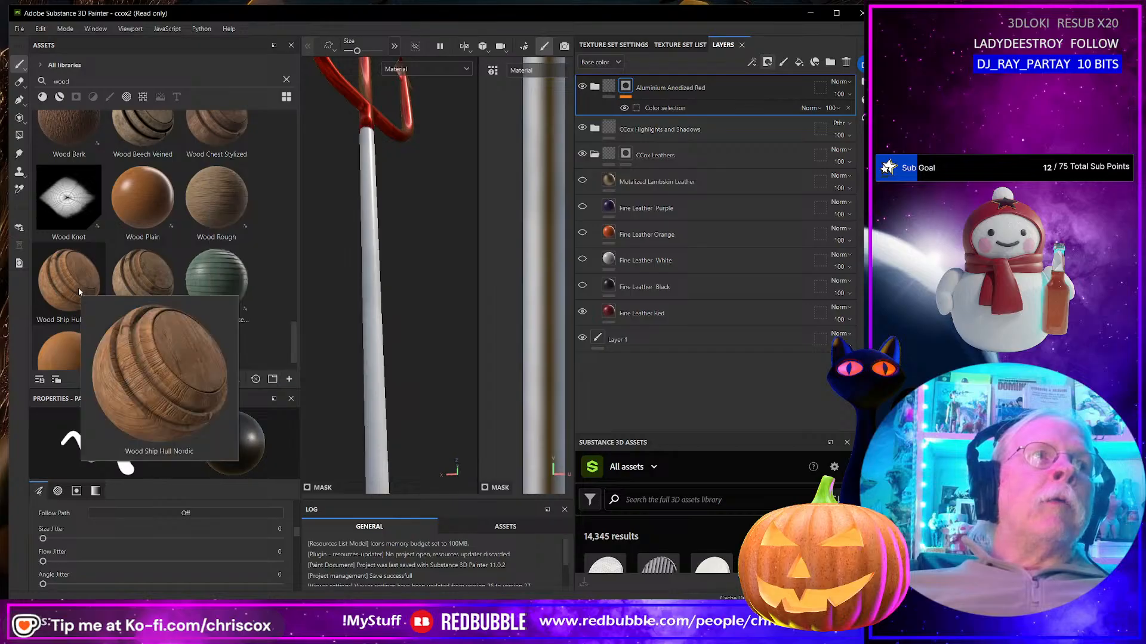
scroll(173, 293, down, 1)
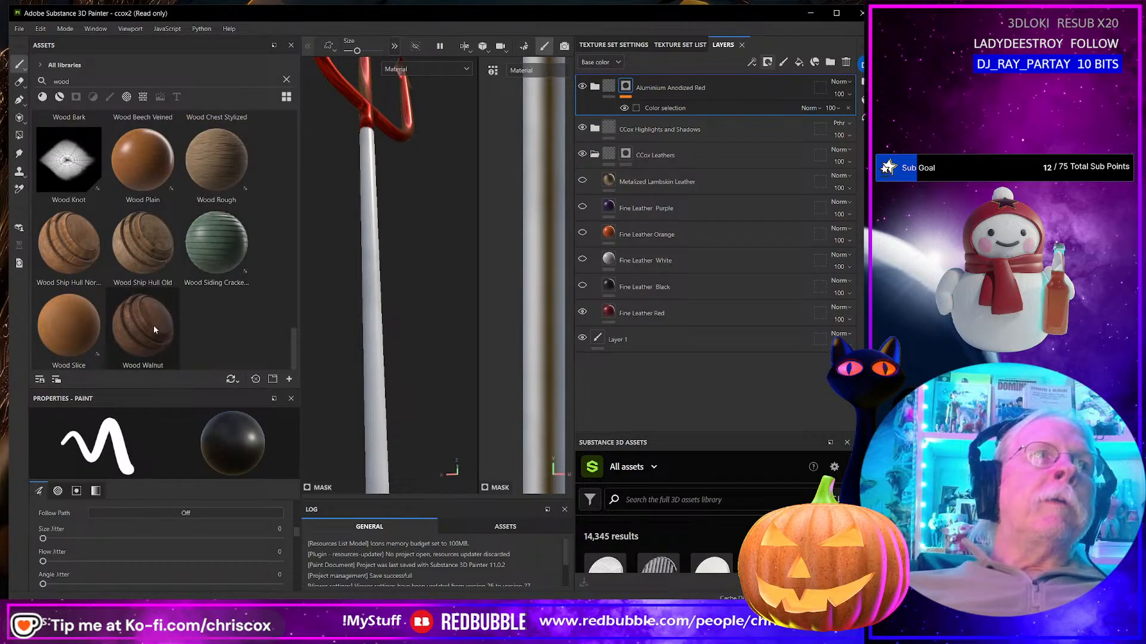
drag(152, 329, 376, 406)
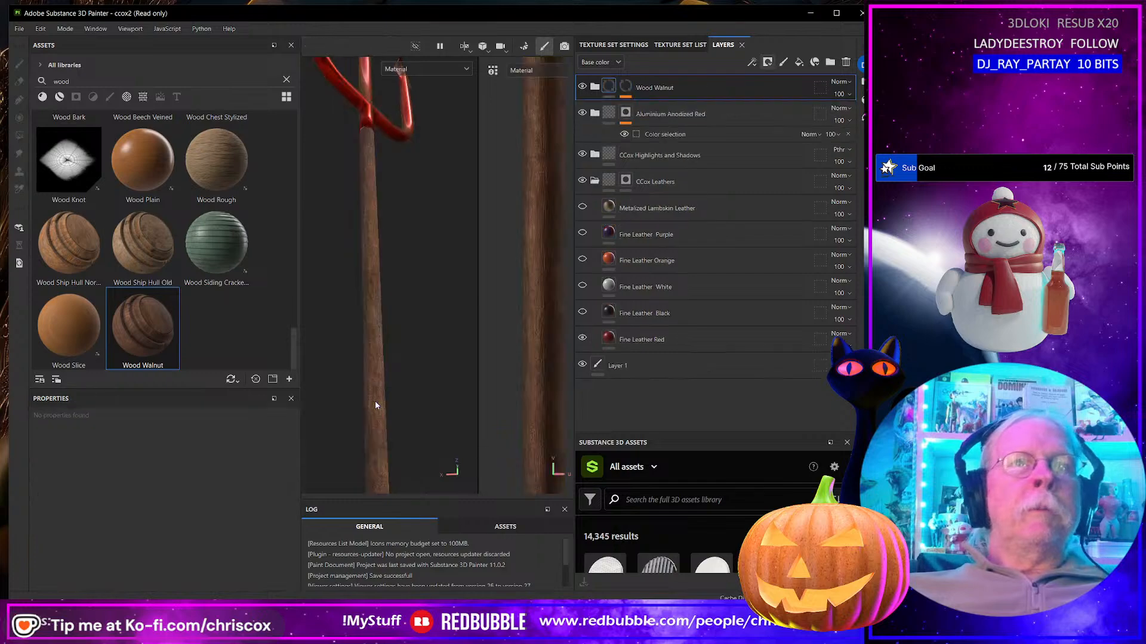
Step: Examine the walnut grain on the shaft up close and the pitchfork as a whole
scroll(374, 405, down, 5)
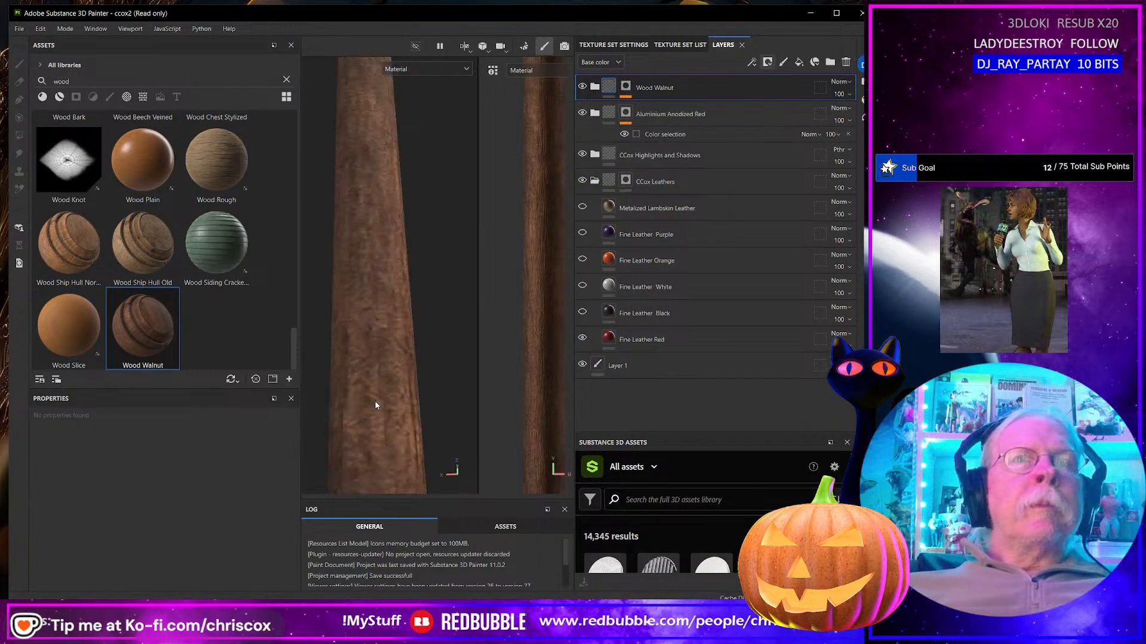
mouse_move(374, 403)
alt+mouse_down()
mouse_move(386, 409)
mouse_move(378, 426)
alt+mouse_up()
scroll(377, 426, up, 3)
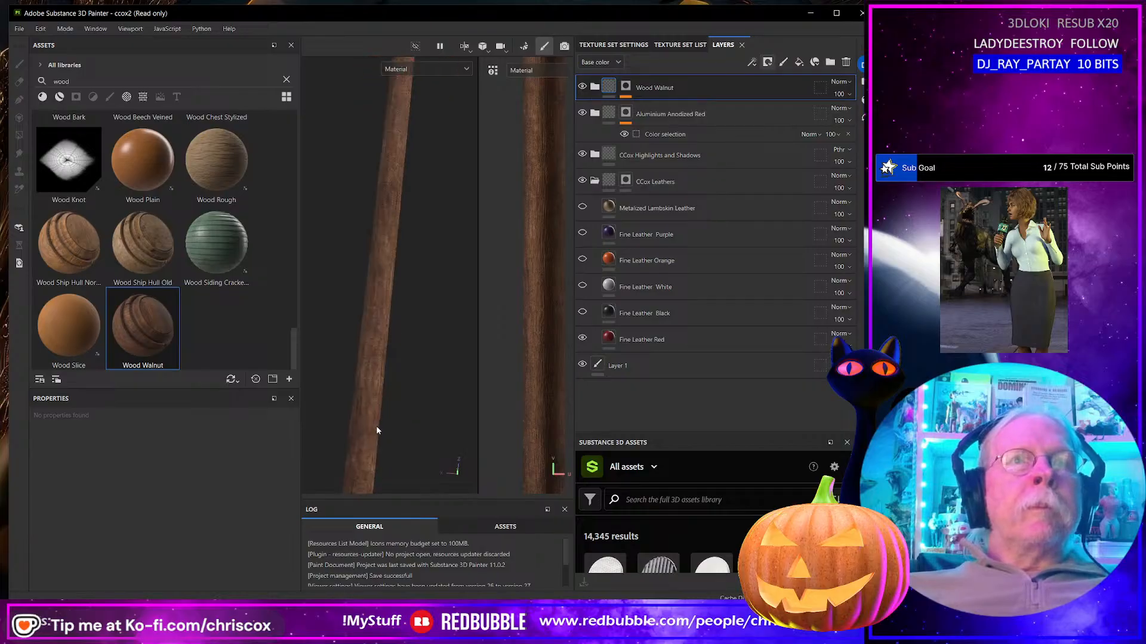
scroll(370, 426, down, 2)
scroll(371, 421, down, 3)
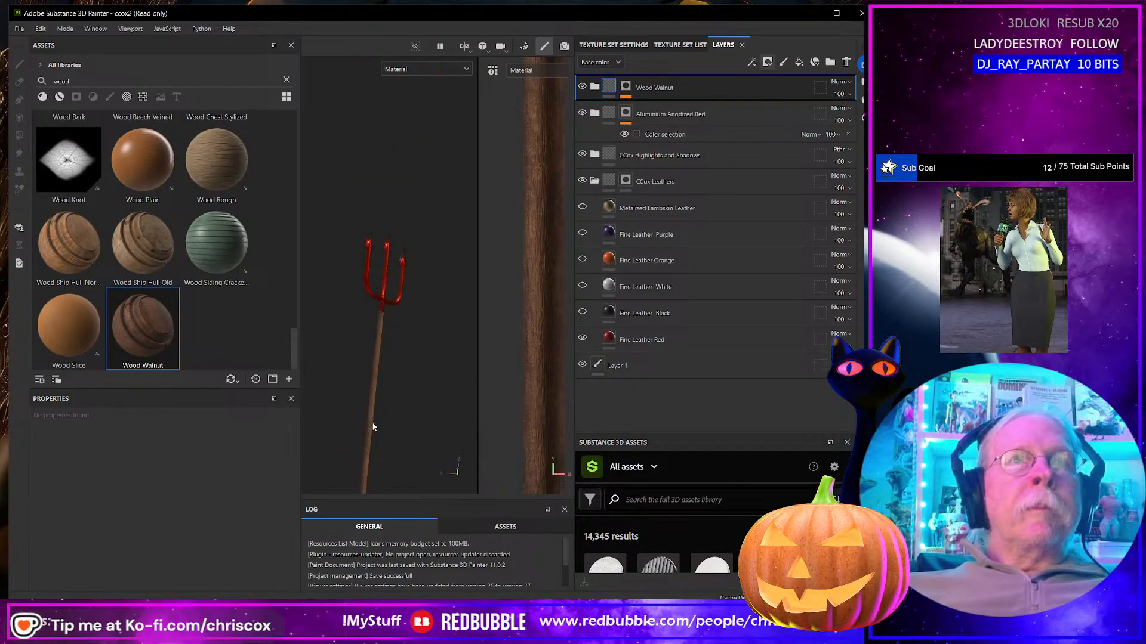
middle_drag(381, 421, 413, 317)
alt+drag(411, 318, 419, 355)
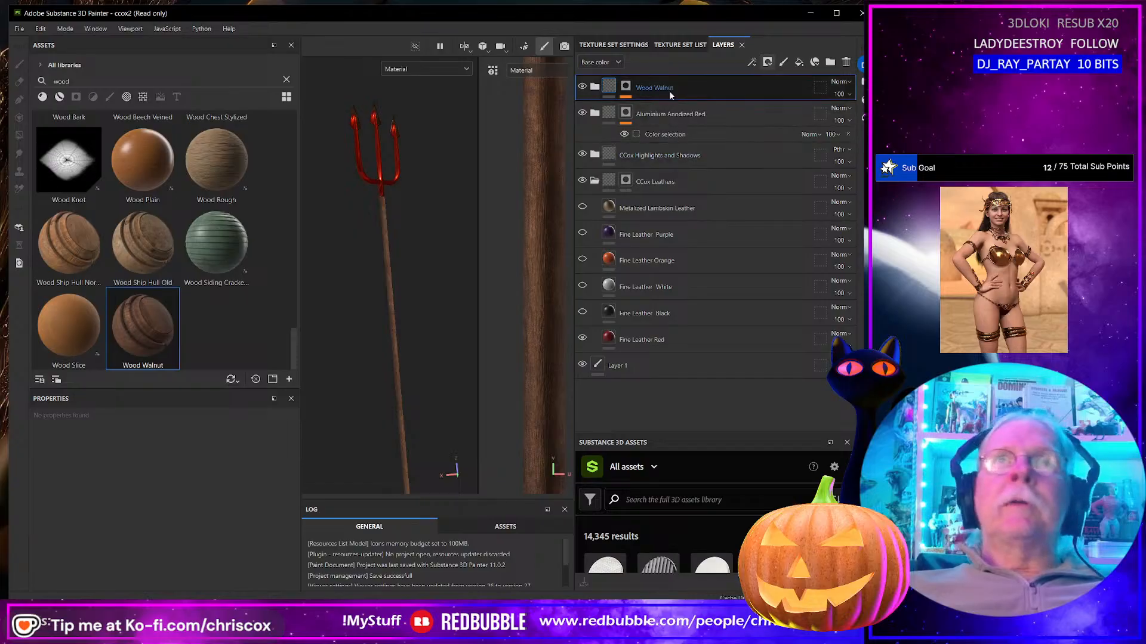
Step: Add an HSL Perceptive filter to the Wood Walnut group
click(752, 61)
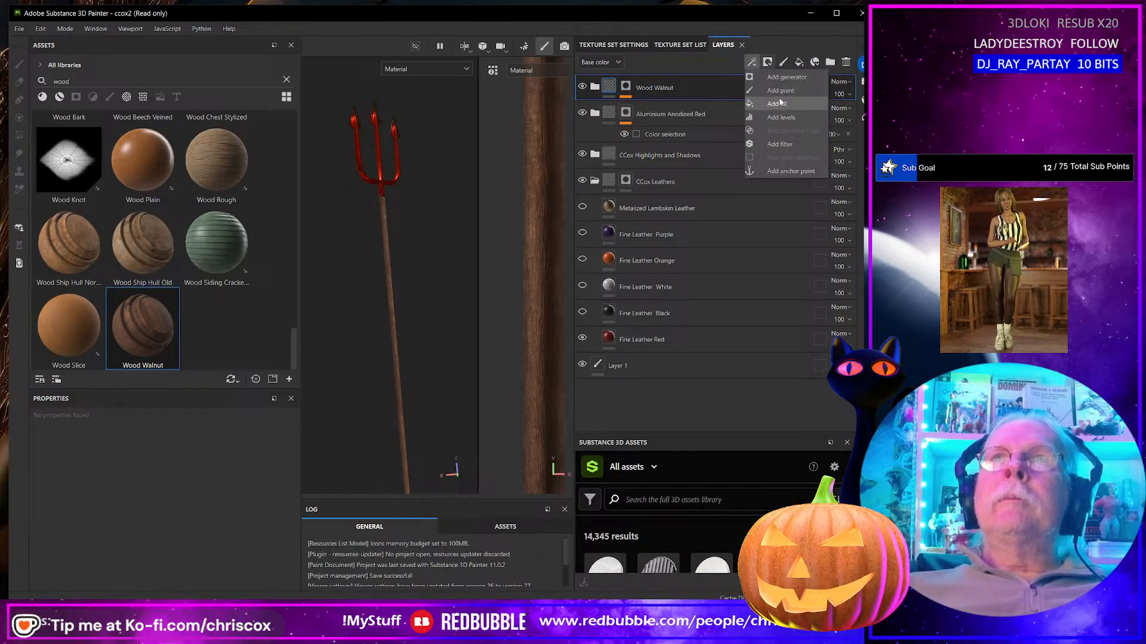
click(780, 144)
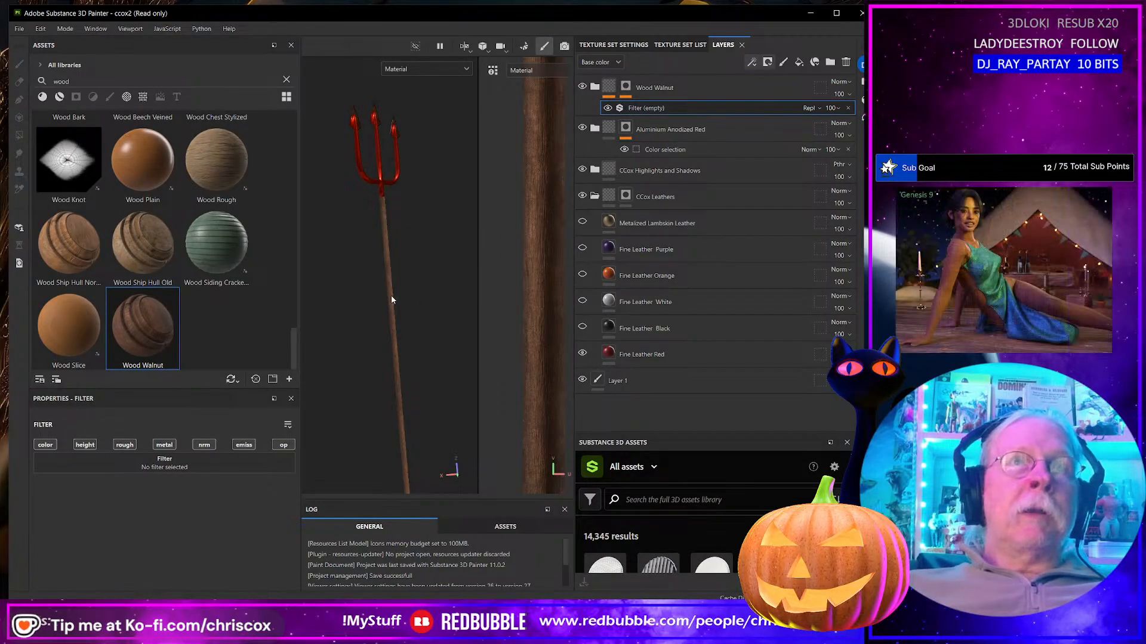
alt+drag(411, 315, 420, 349)
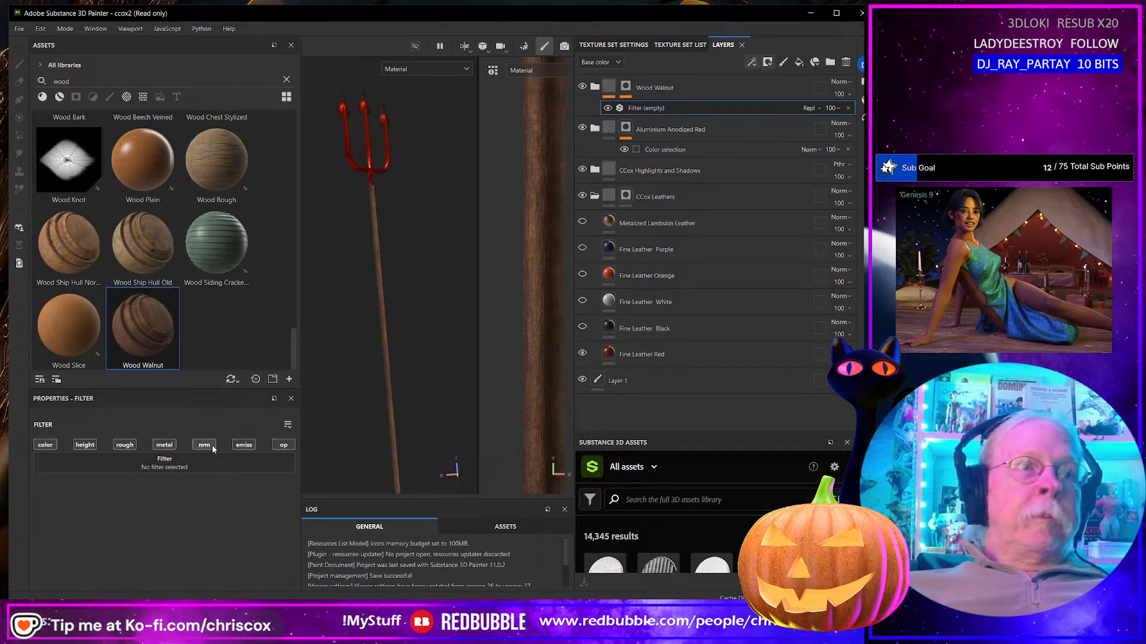
click(188, 470)
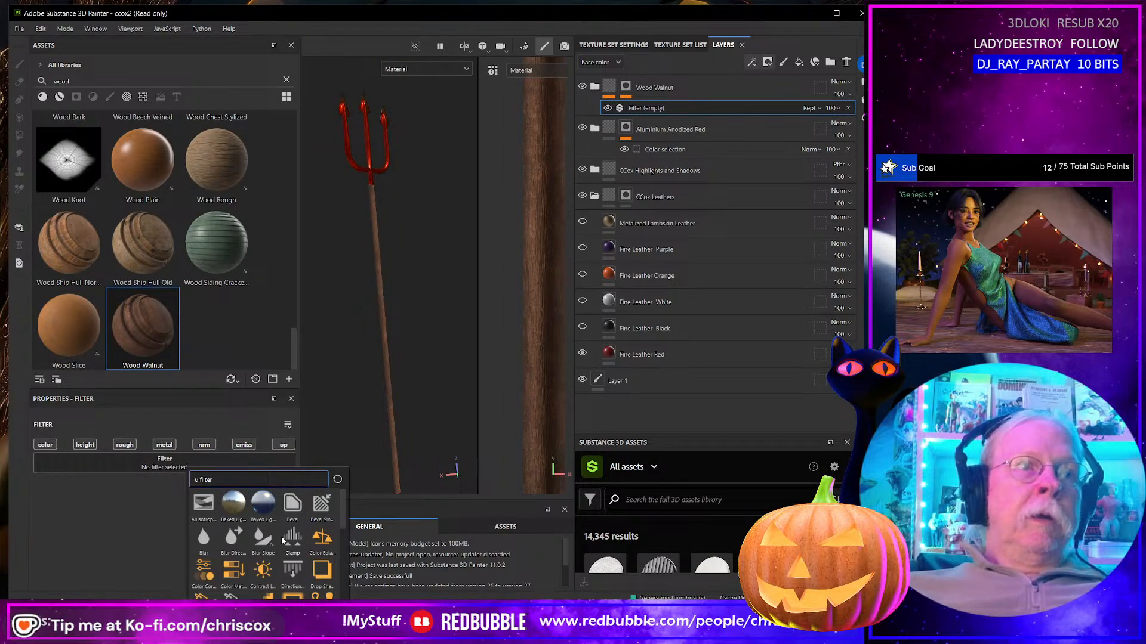
scroll(286, 546, down, 3)
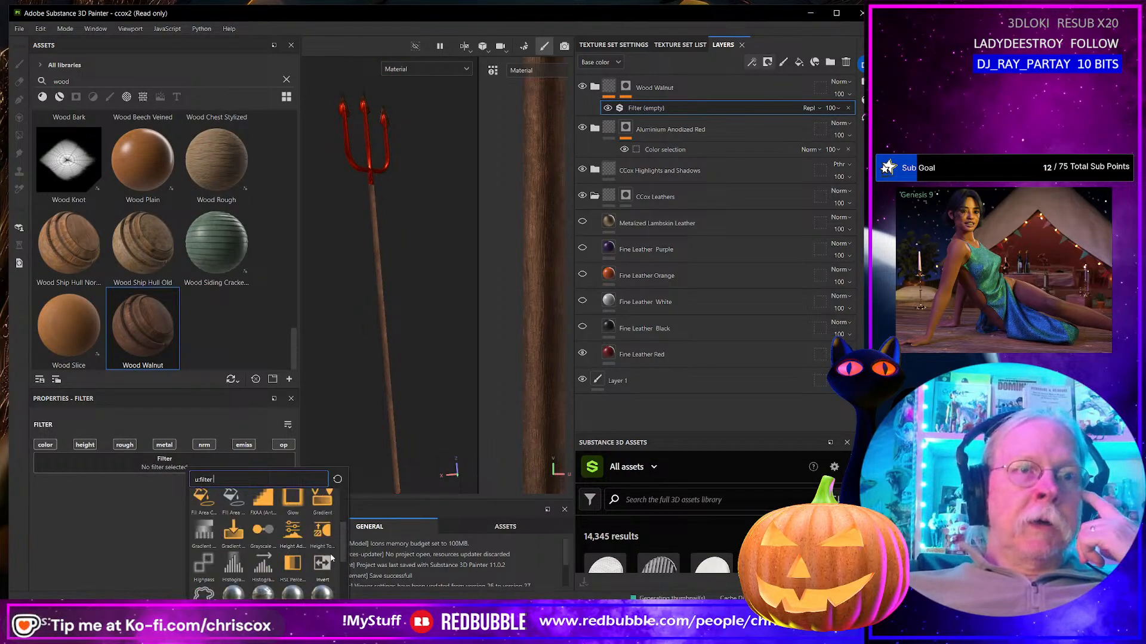
click(292, 563)
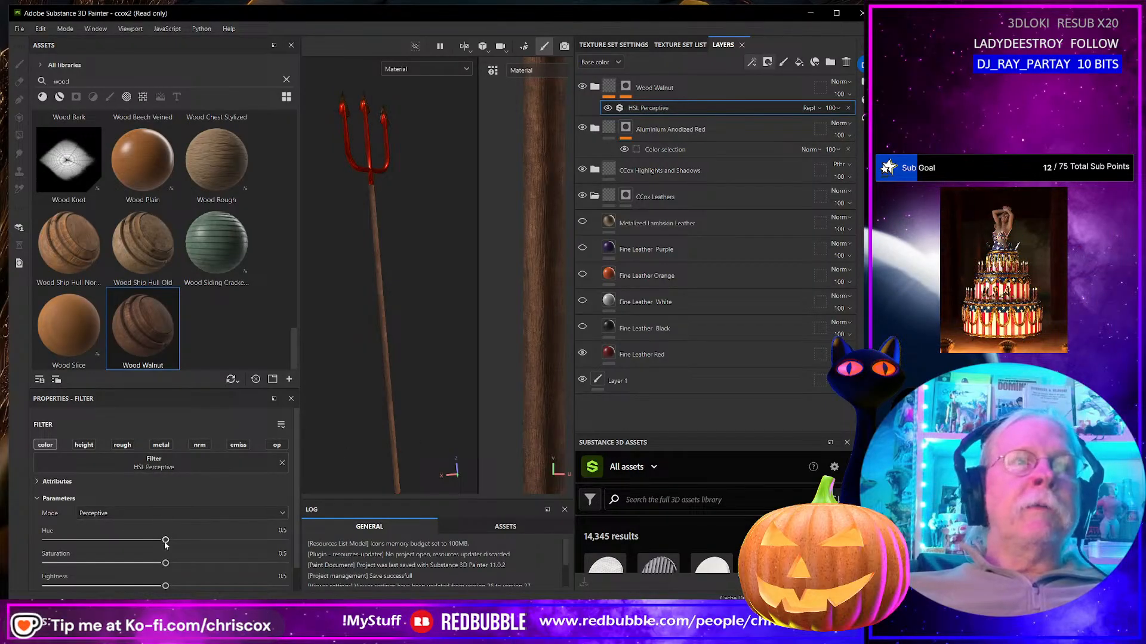
Step: Tint the walnut shaft red by setting the HSL Perceptive filter's hue to 0.494, saturation to 0.904 and lightness to 0.339
drag(166, 563, 315, 574)
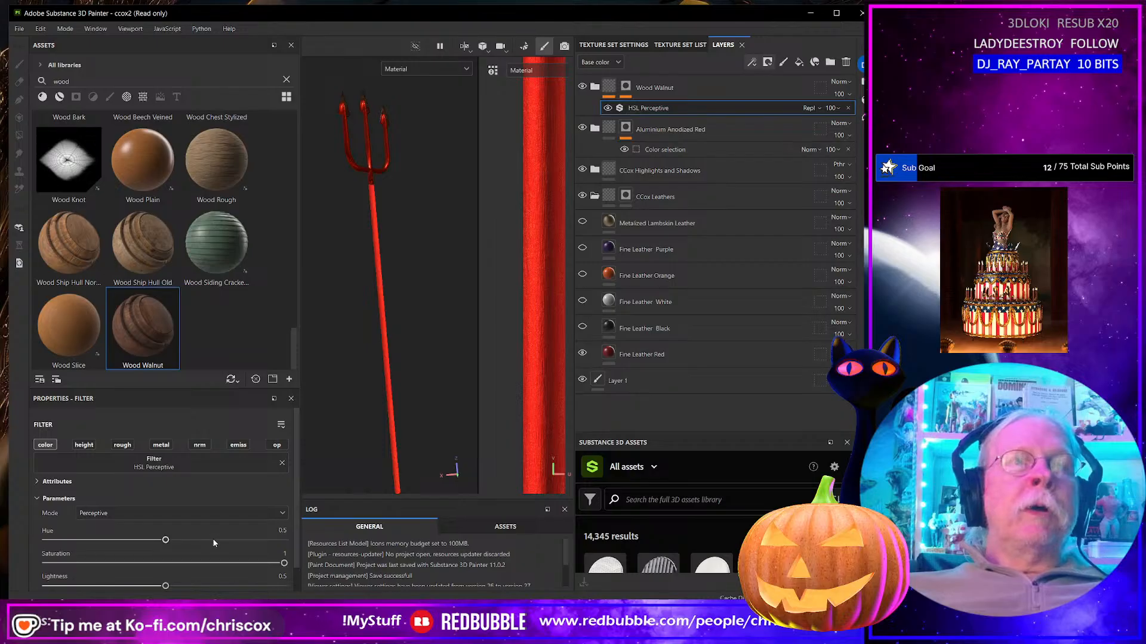
scroll(394, 406, up, 6)
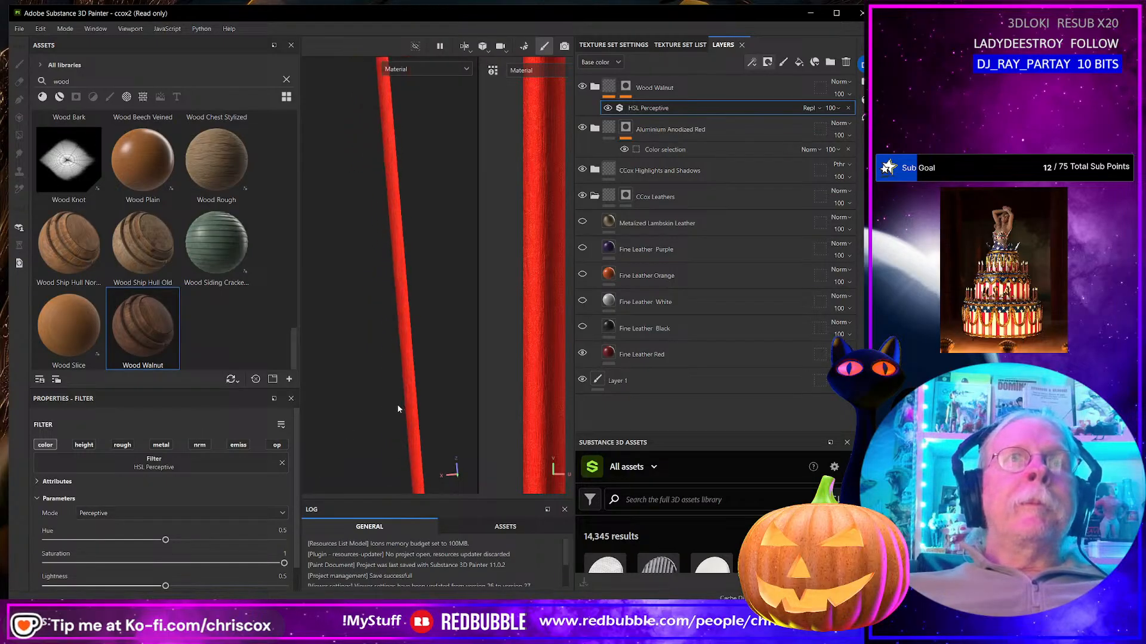
middle_drag(409, 277, 434, 343)
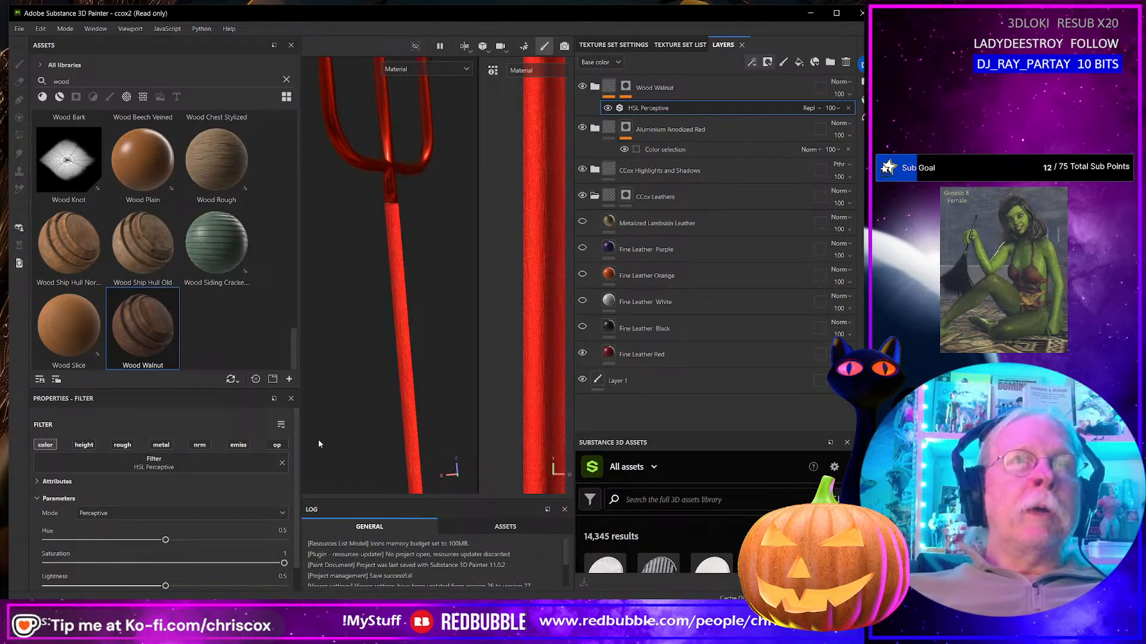
drag(165, 543, 164, 543)
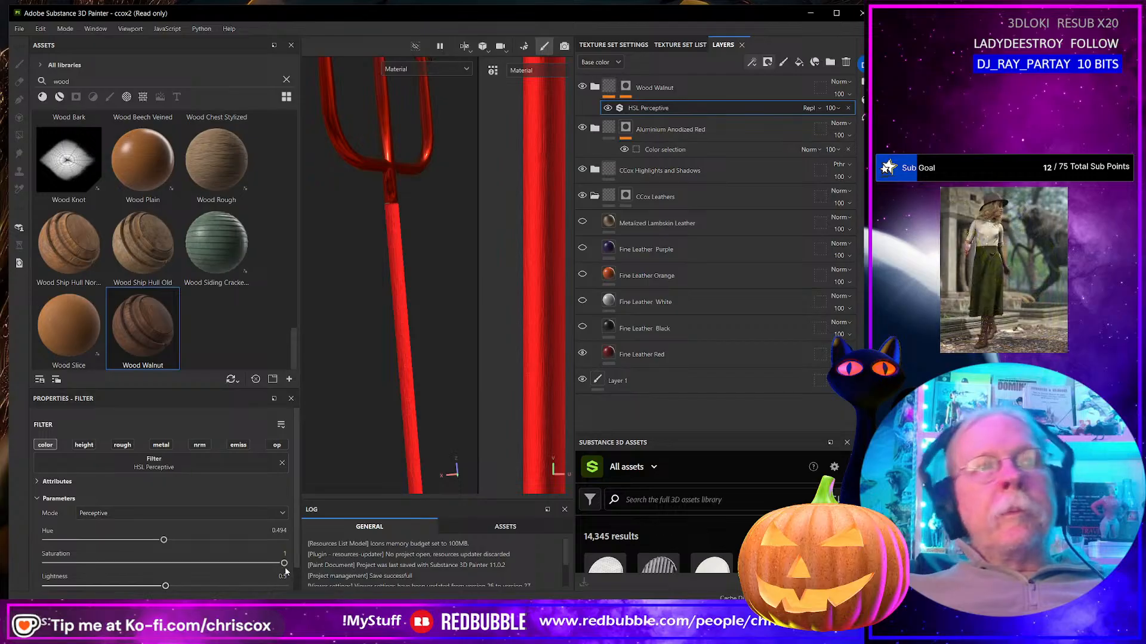
drag(271, 565, 245, 564)
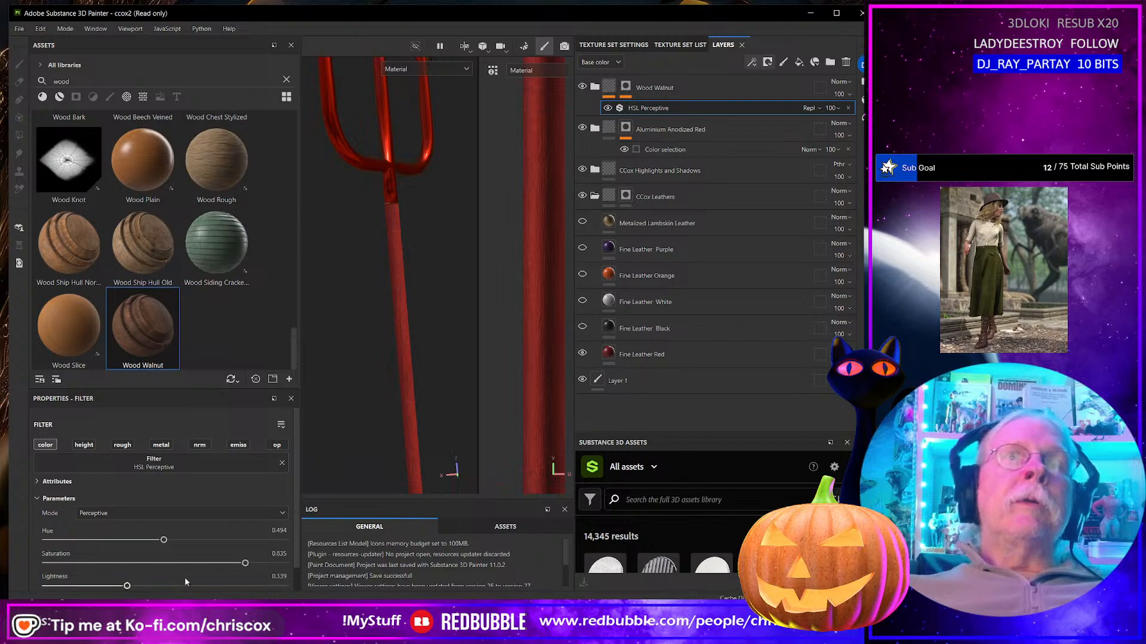
drag(251, 564, 262, 564)
Step: Examine the red-tinted wooden shaft against the metal prongs from close up and at full length
scroll(382, 394, up, 2)
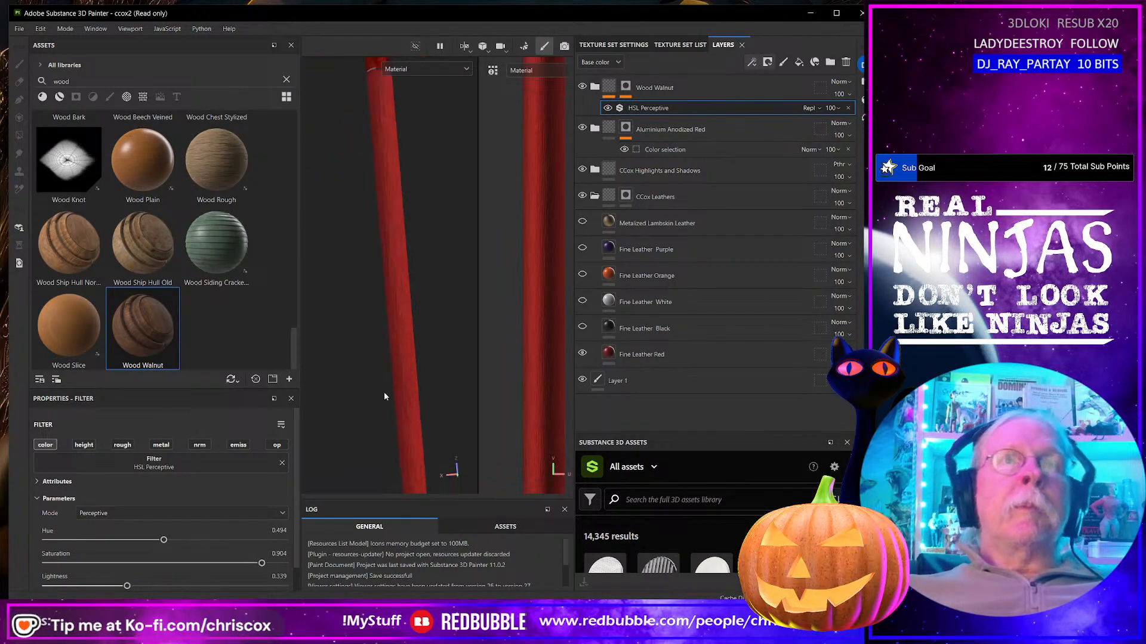
scroll(387, 391, down, 5)
alt+middle_drag(417, 408, 404, 292)
scroll(407, 328, up, 4)
scroll(405, 330, down, 1)
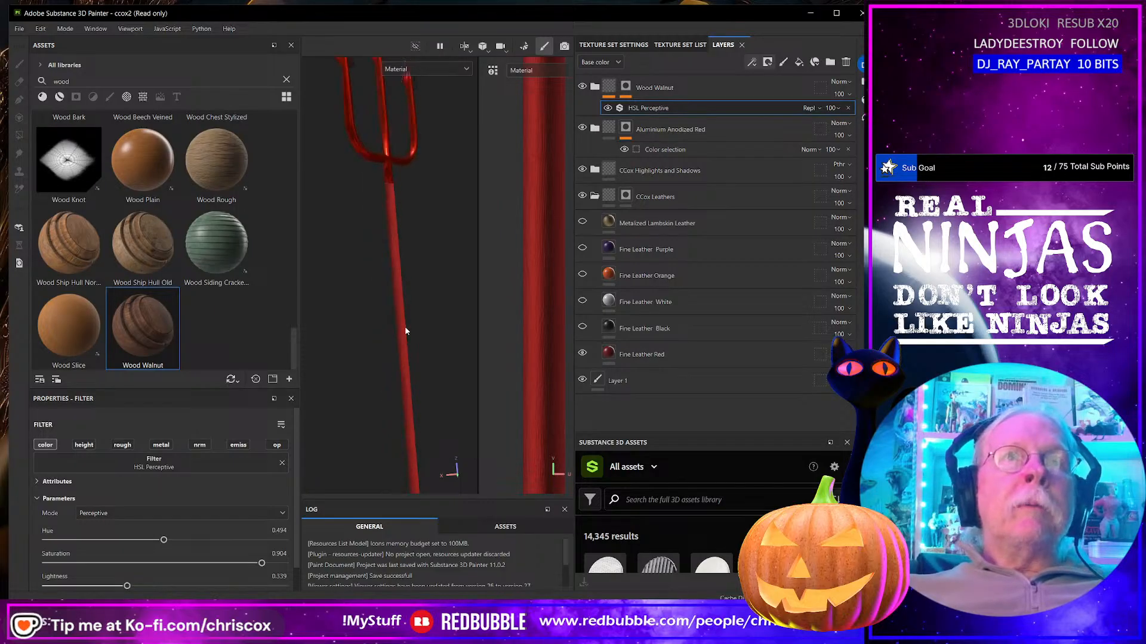
alt+drag(427, 342, 407, 391)
scroll(412, 400, down, 4)
alt+middle_drag(411, 403, 420, 378)
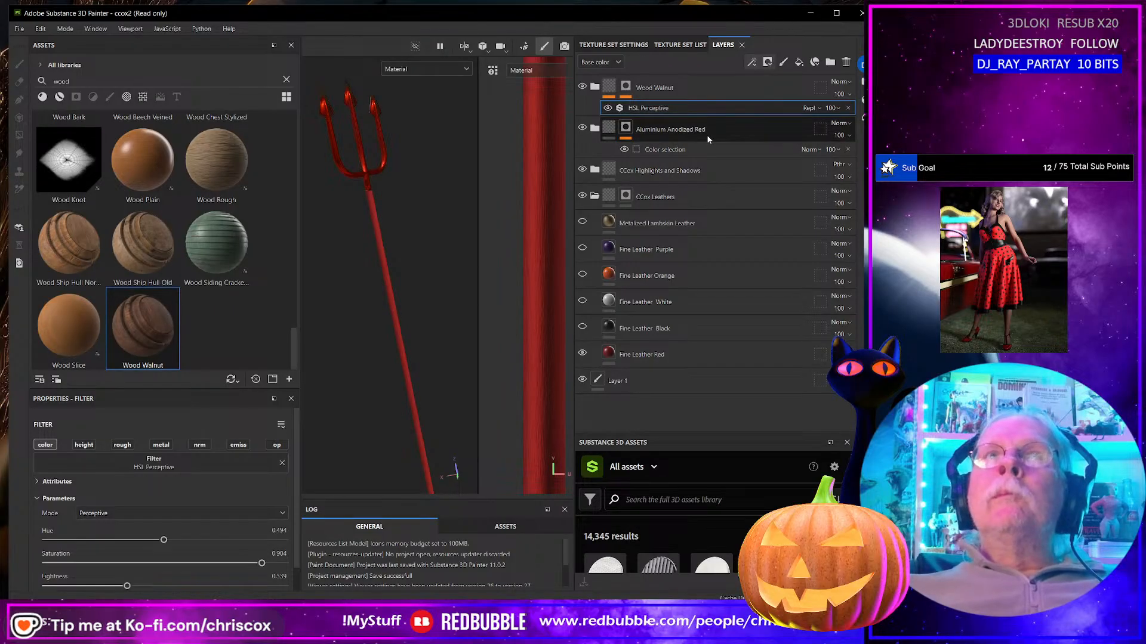
Step: Delete the Wood Walnut group together with its HSL Perceptive filter
click(732, 131)
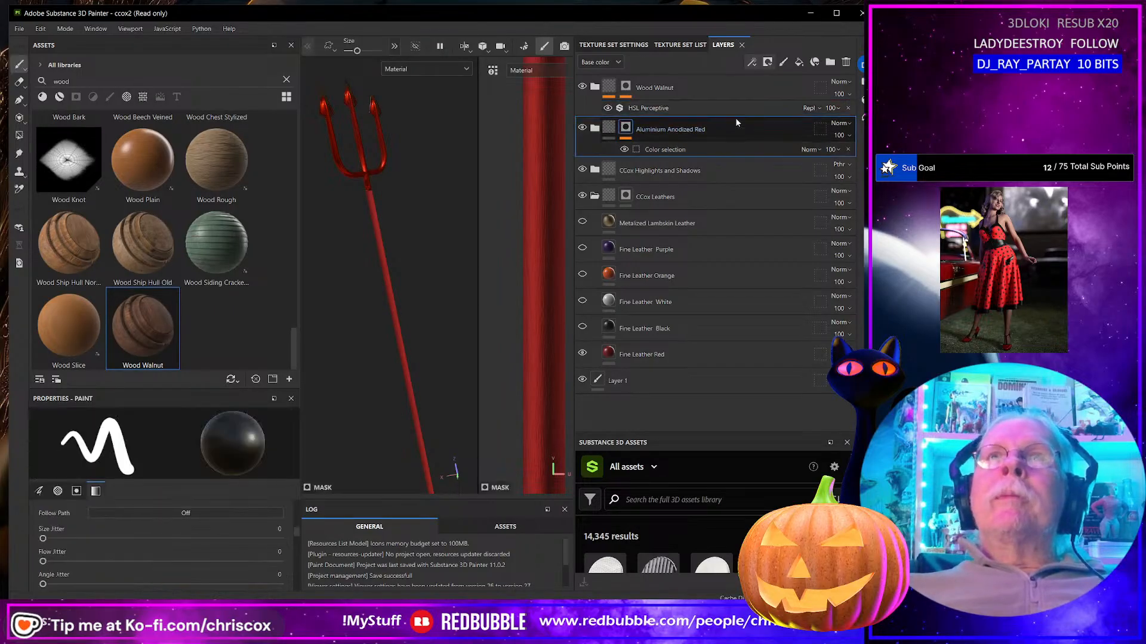
click(725, 88)
click(846, 62)
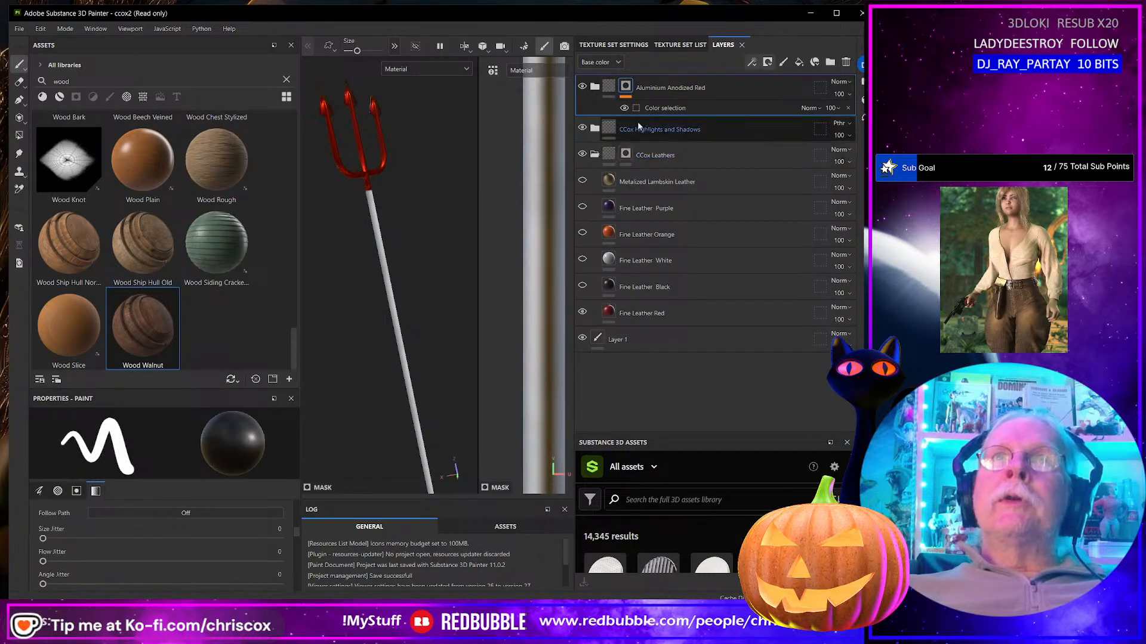
Step: Add the pitchfork shaft's ID color to the Aluminium Anodized Red group's color selection, extending the red metal along the shaft
click(657, 108)
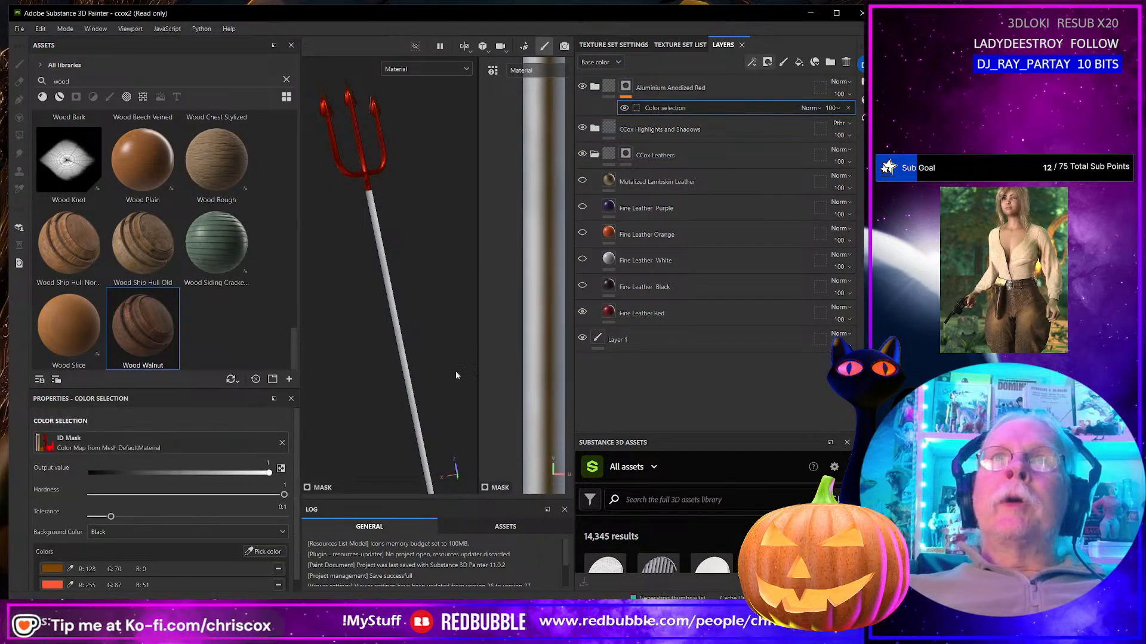
click(266, 552)
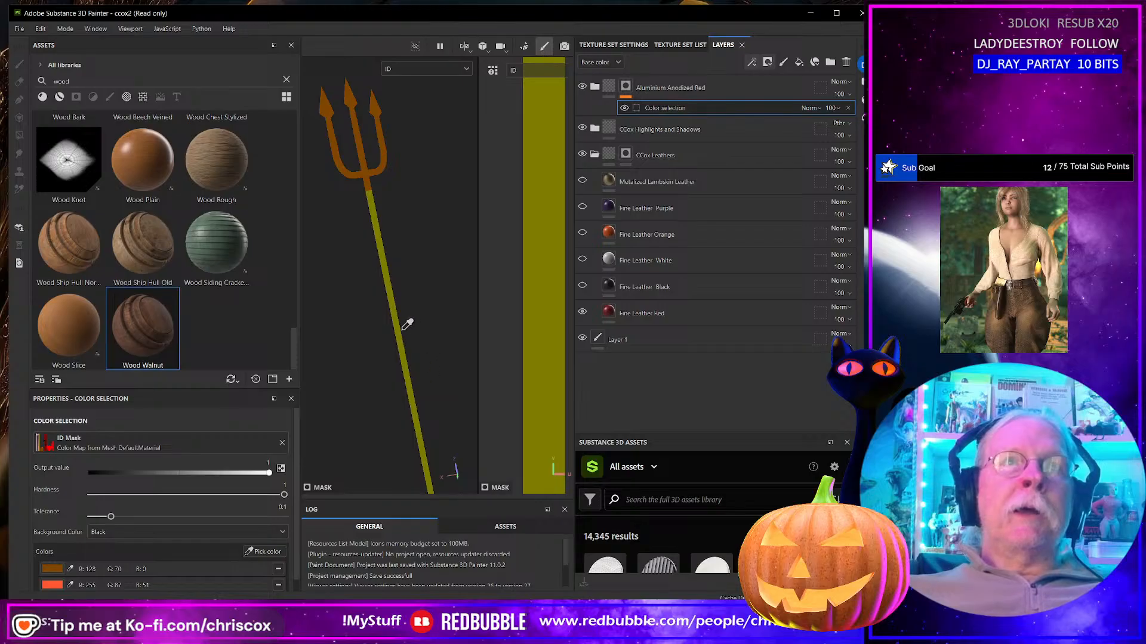
click(404, 326)
scroll(405, 349, down, 3)
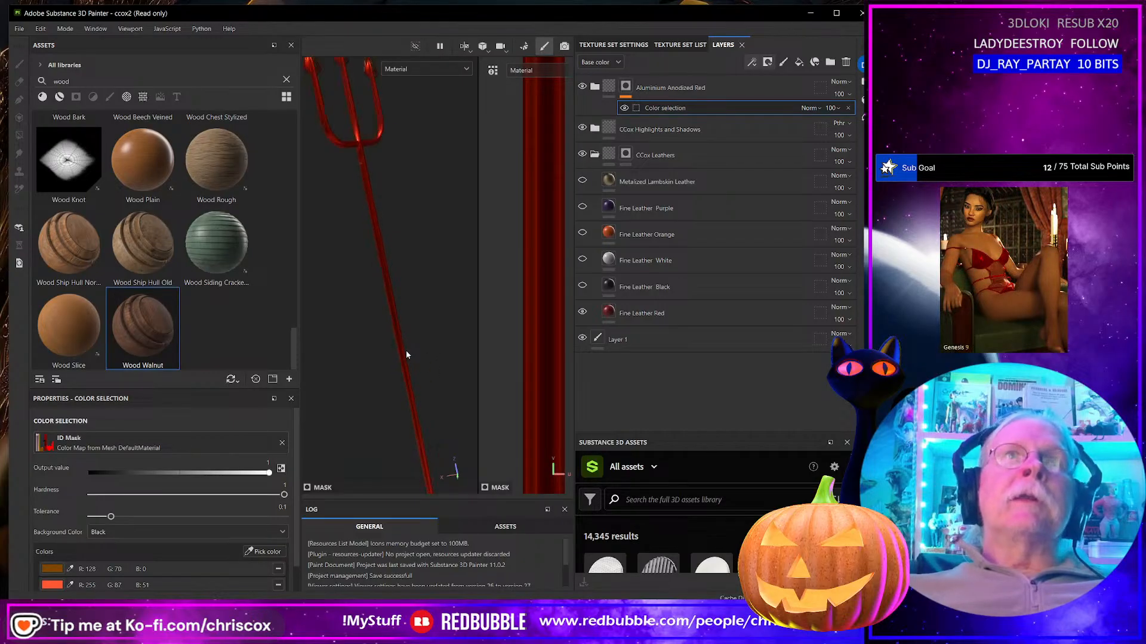
alt+drag(406, 350, 418, 454)
alt+drag(423, 412, 409, 460)
alt+middle_drag(434, 434, 399, 335)
alt+drag(399, 335, 400, 347)
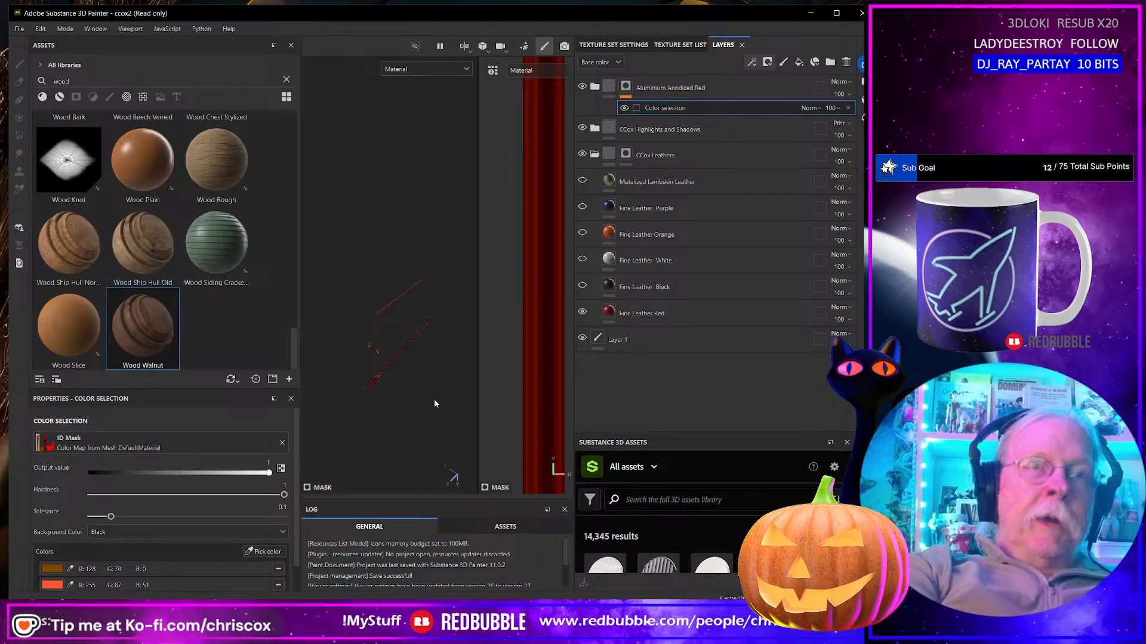
Step: Export the textures with the CCox-Clothes 5 Channels template as 8-bit jpeg at 4096 with 16 px dilation and diffusion padding
key(ctrl+shift+e)
click(510, 186)
scroll(511, 203, down, 5)
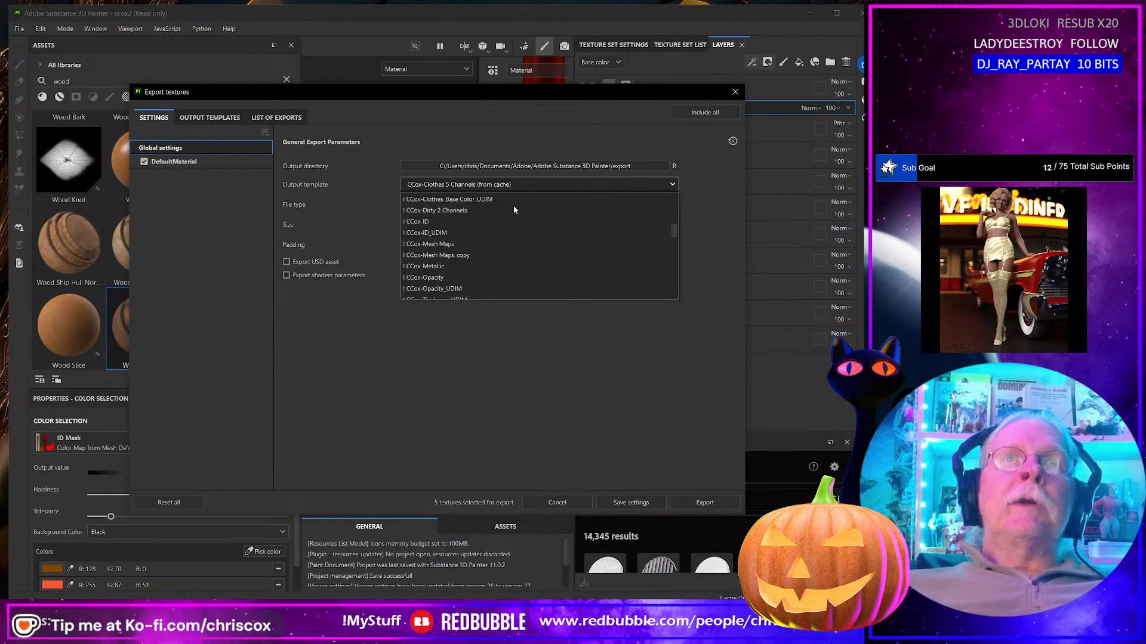
scroll(513, 210, up, 3)
scroll(513, 210, down, 1)
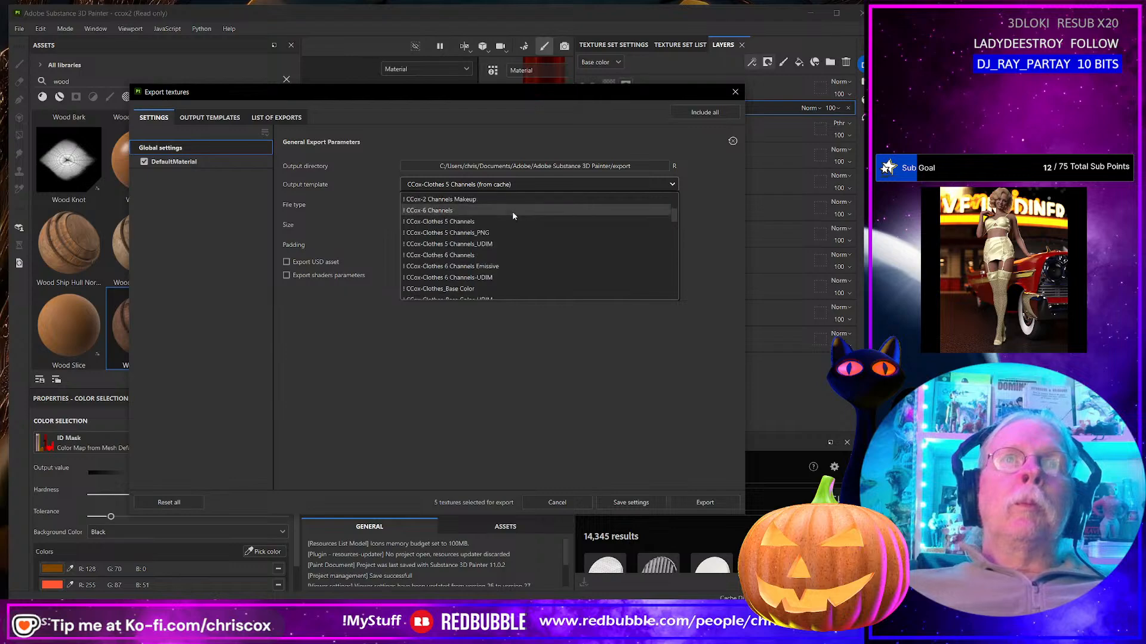
click(473, 219)
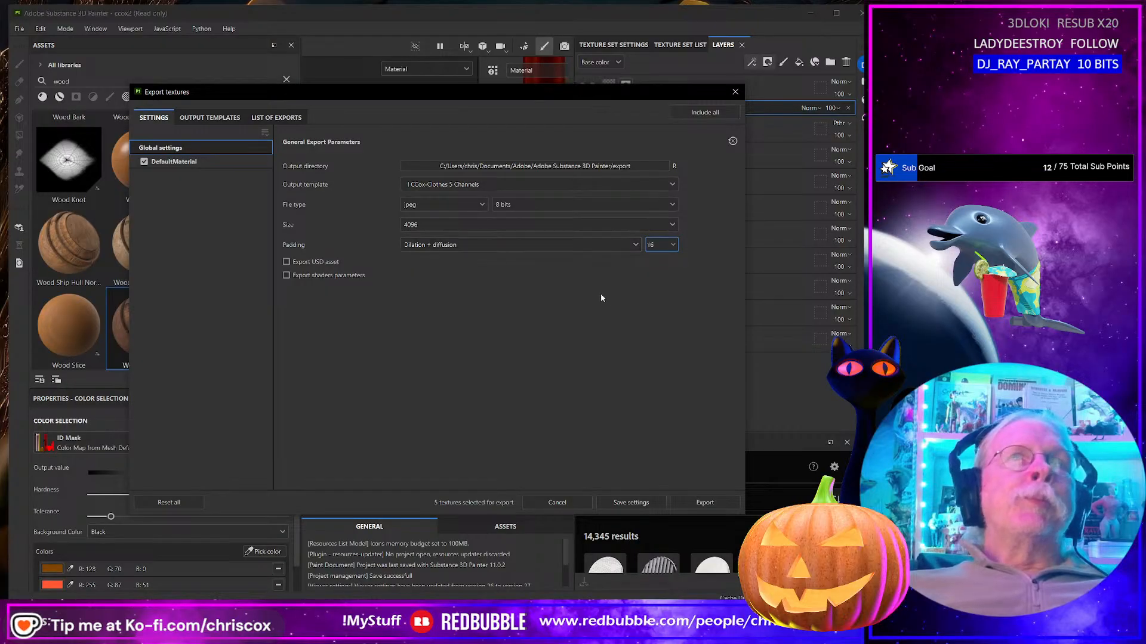
click(704, 502)
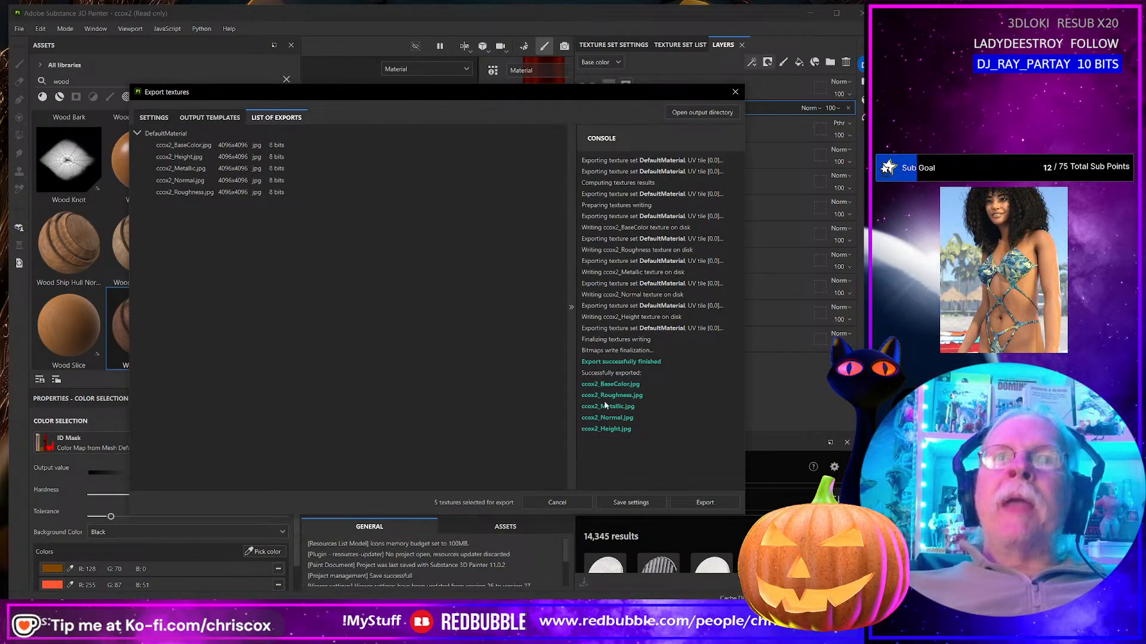
Step: Delete the five exported ccox2 texture files from the output directory and return to the Painter project
click(680, 113)
click(205, 191)
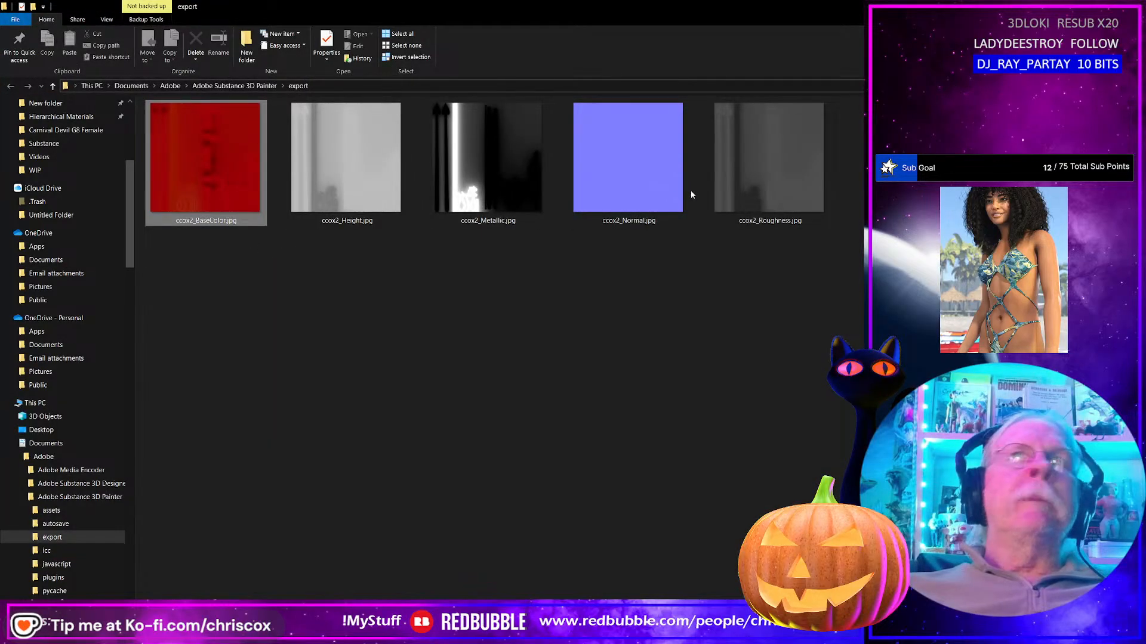
shift+click(736, 174)
key(Delete)
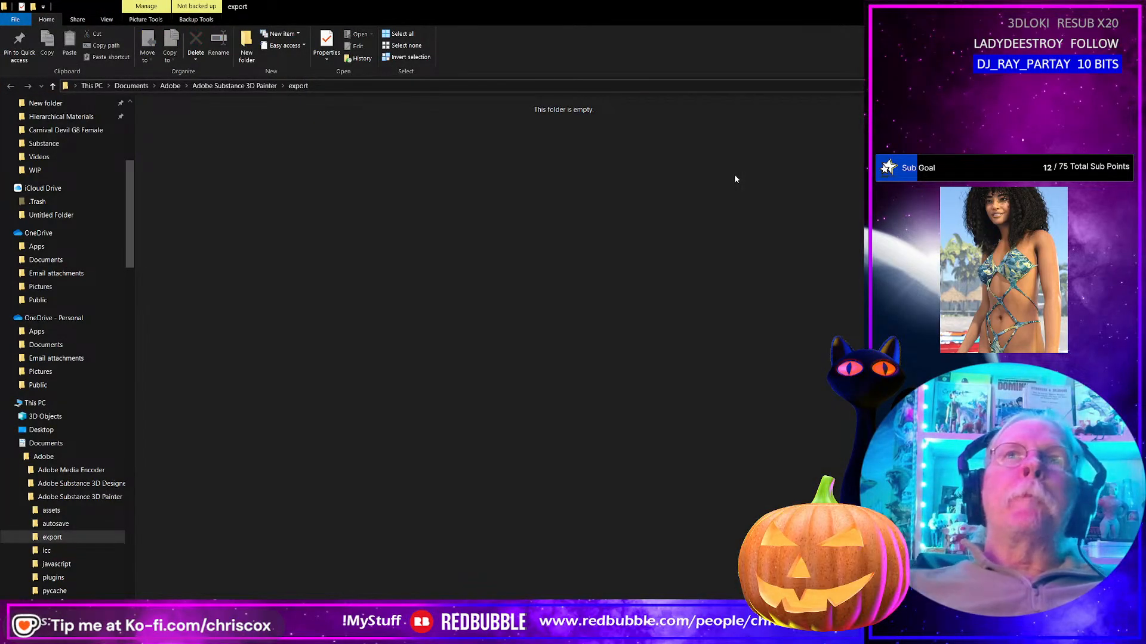
key(alt+Tab)
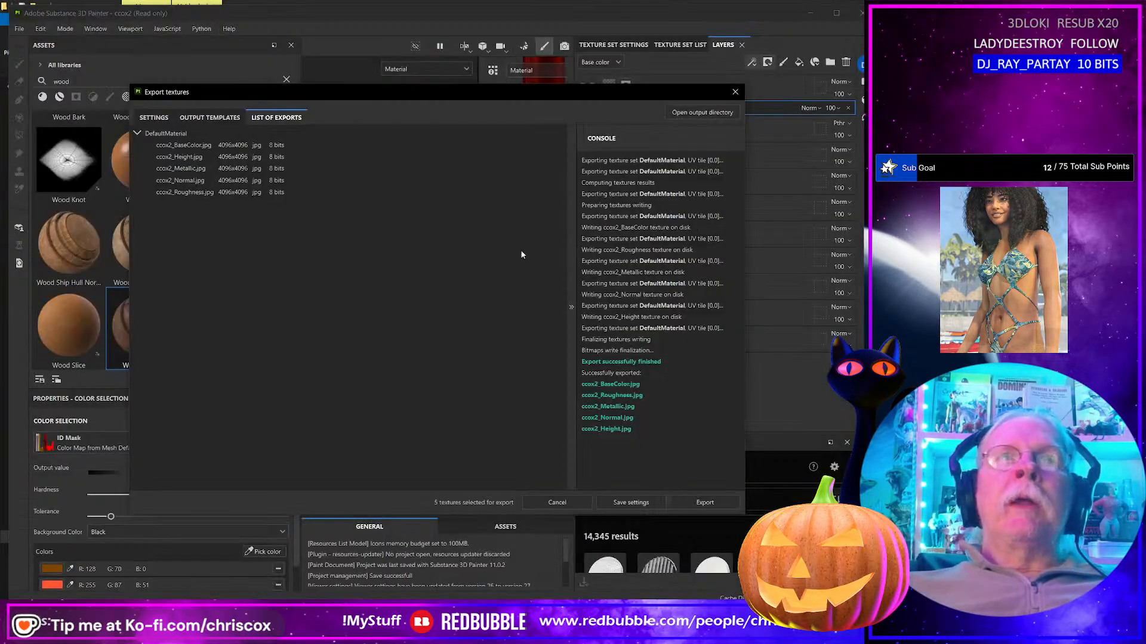
click(735, 92)
Step: Inspect the Fine Leather Red layer and the Aluminum layer inside the Aluminium Anodized Red group
click(653, 315)
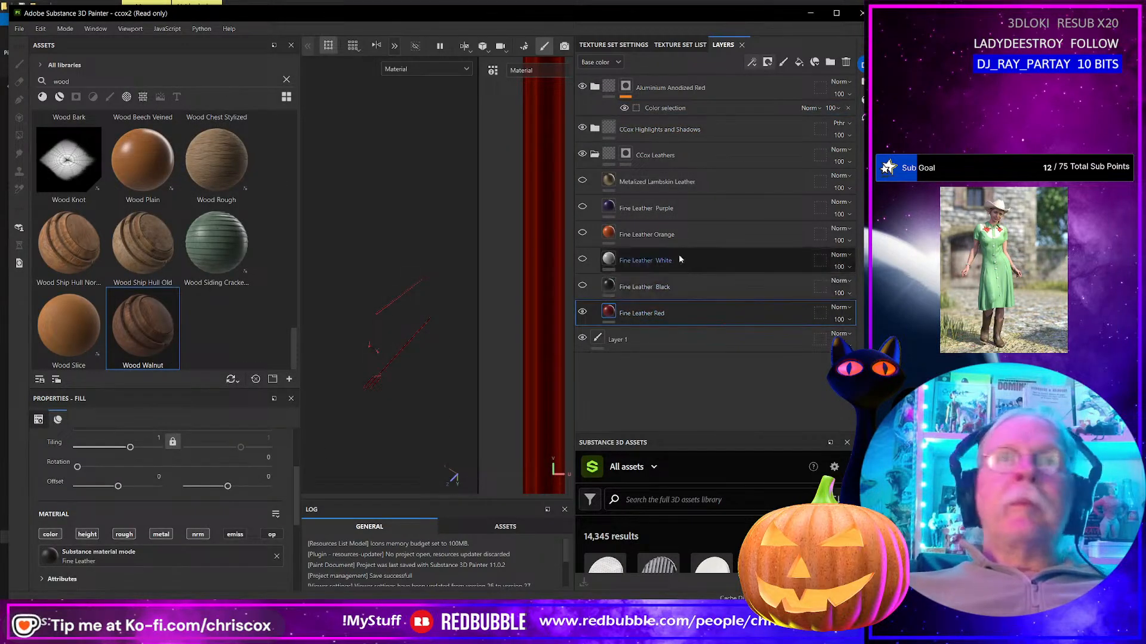
click(597, 89)
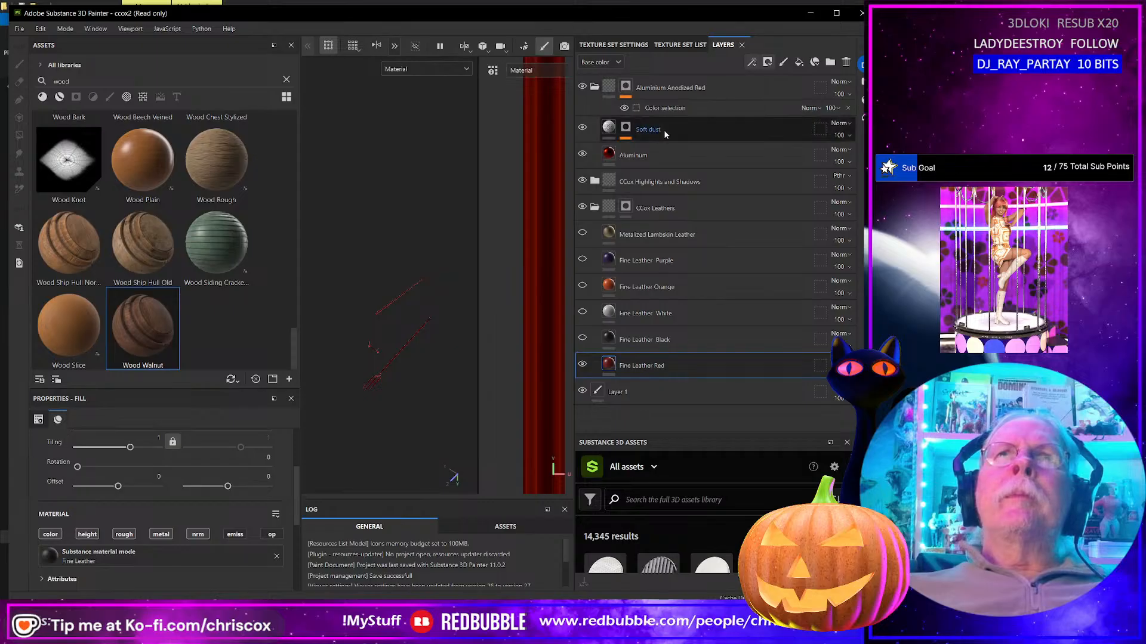
click(615, 155)
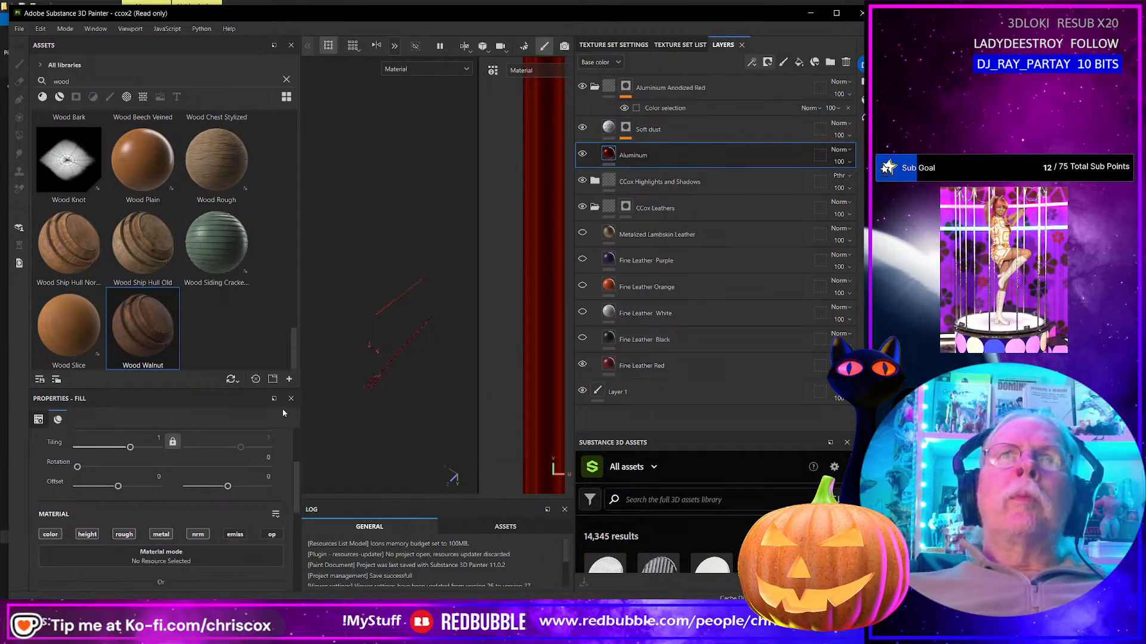
click(595, 86)
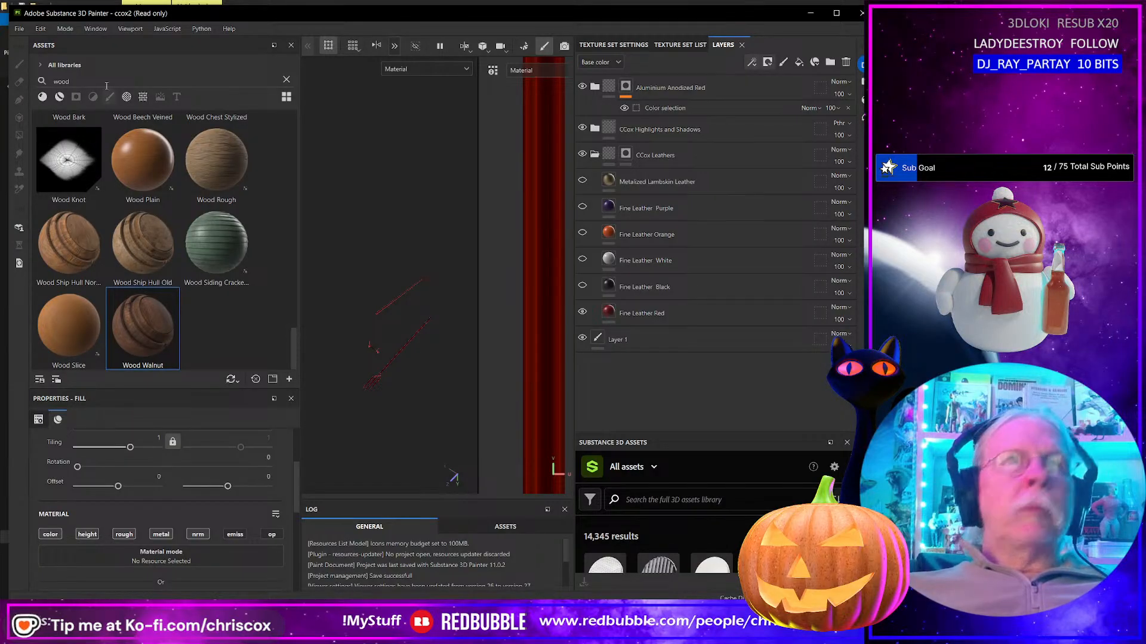
Step: Save the project under the new name Carnival Devil Accessories in the Carnival Devil WIP Substance folder
click(19, 28)
click(48, 142)
click(226, 78)
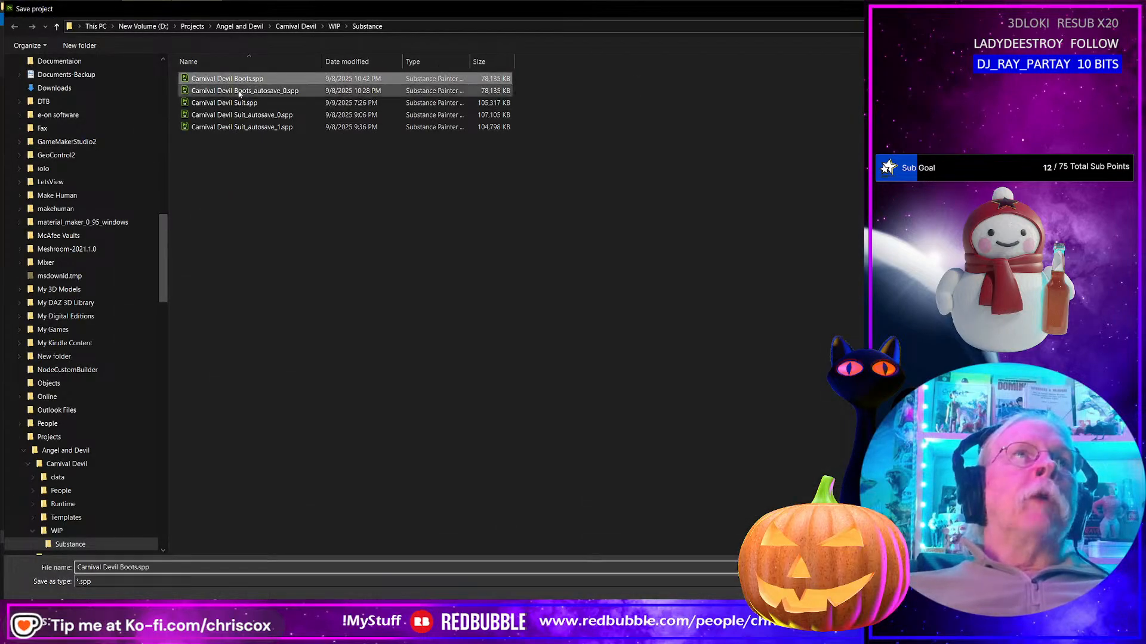
click(121, 568)
click(122, 567)
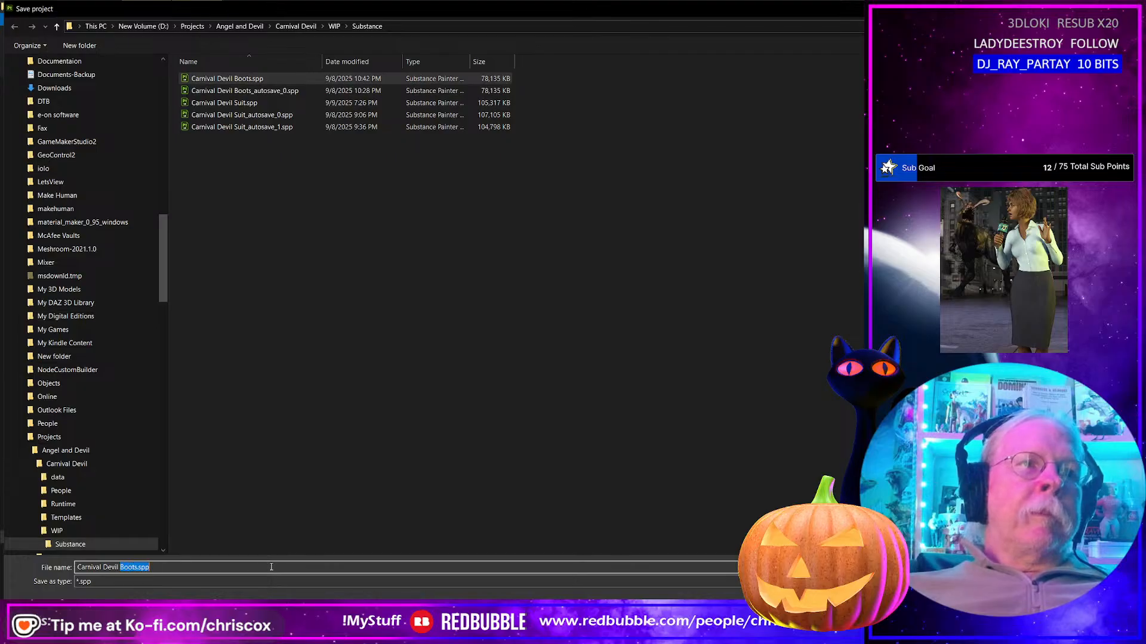
text(Accessori)
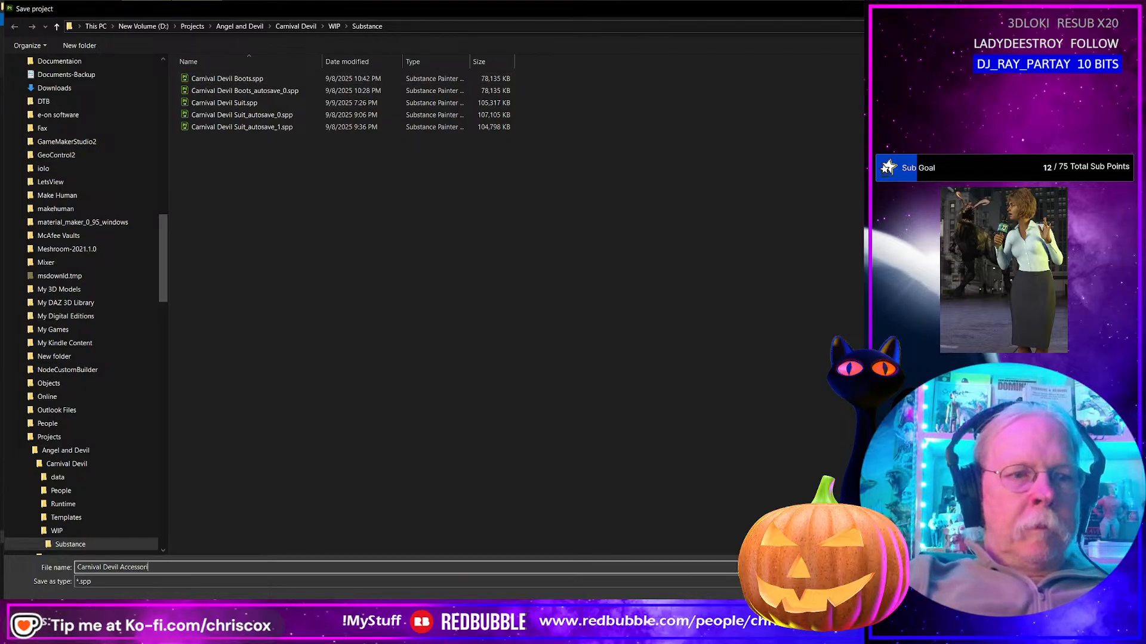
key(Return)
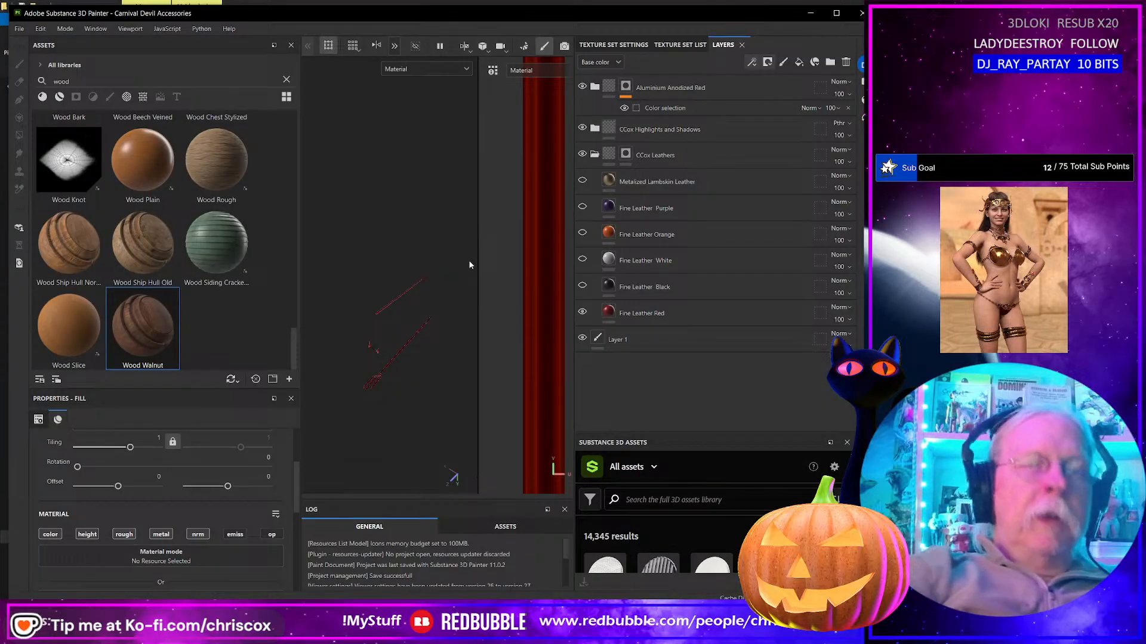
Step: Export the renamed project's textures with the same CCox-Clothes 5 Channels settings and open the output directory
key(ctrl+shift+e)
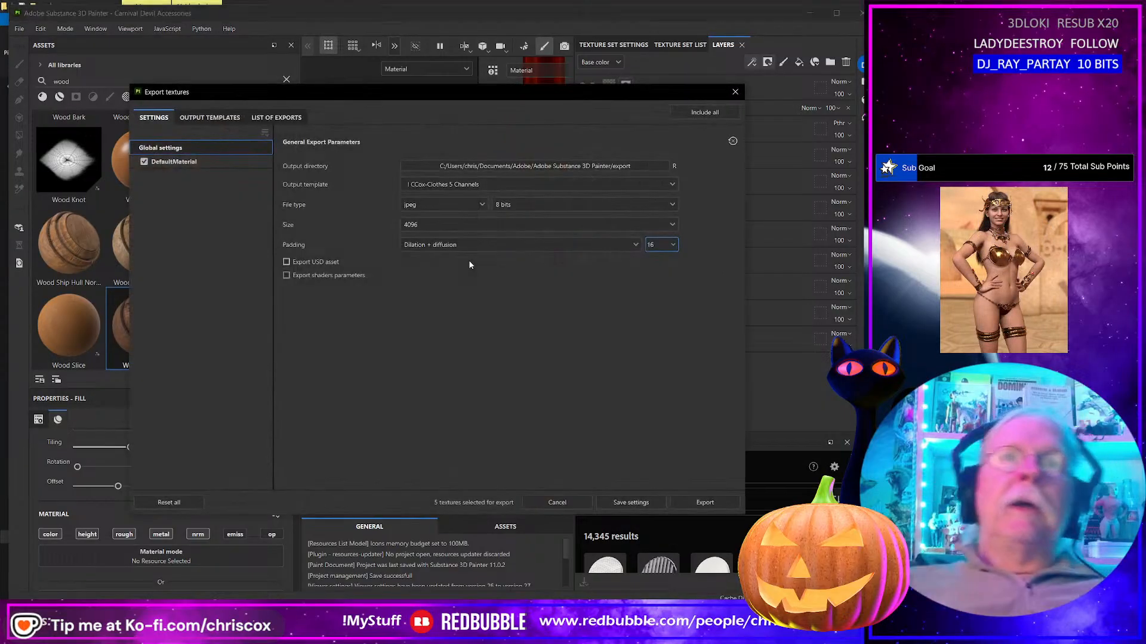
click(709, 503)
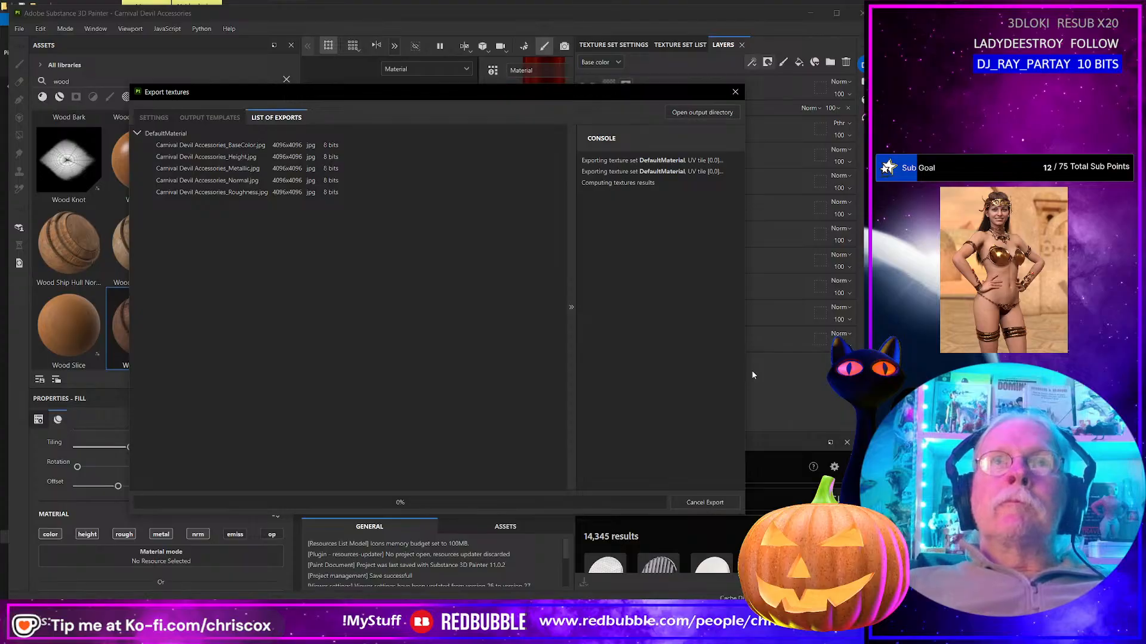
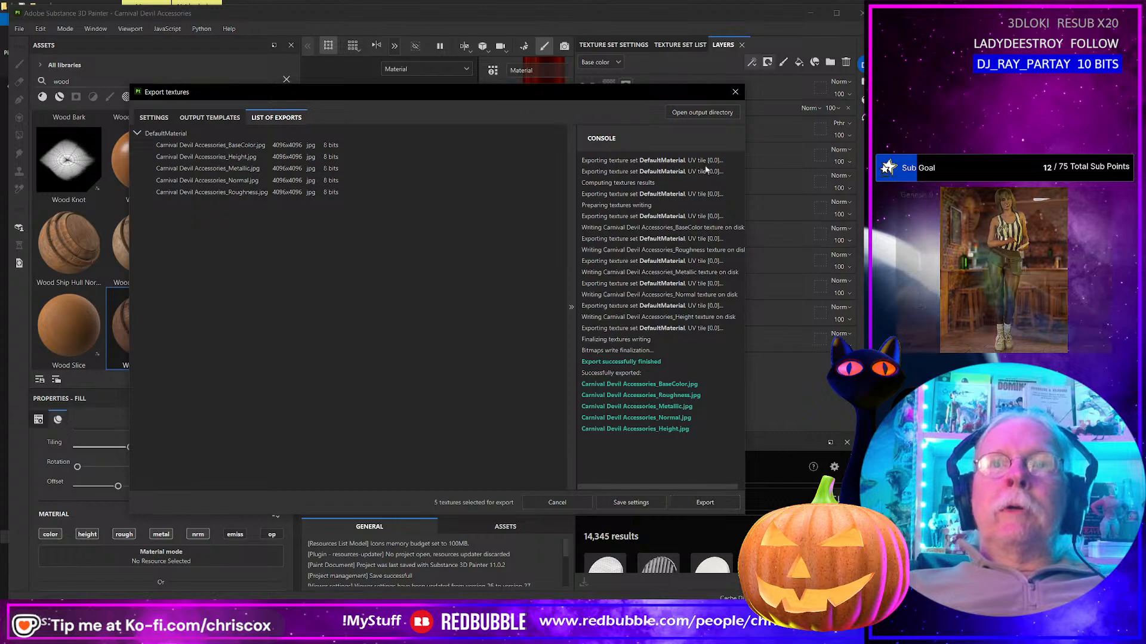
click(692, 115)
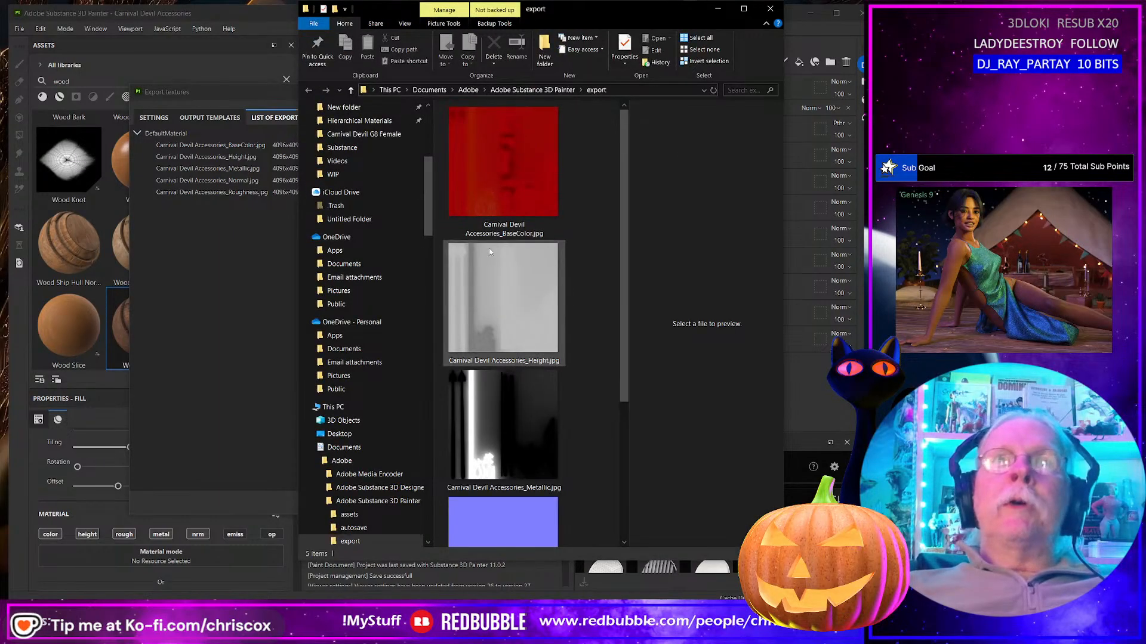
Step: Rename the exported base color map as Carnival Devil Accessories_Red_BaseColor.jpg and return to the layer stack
click(499, 233)
click(502, 233)
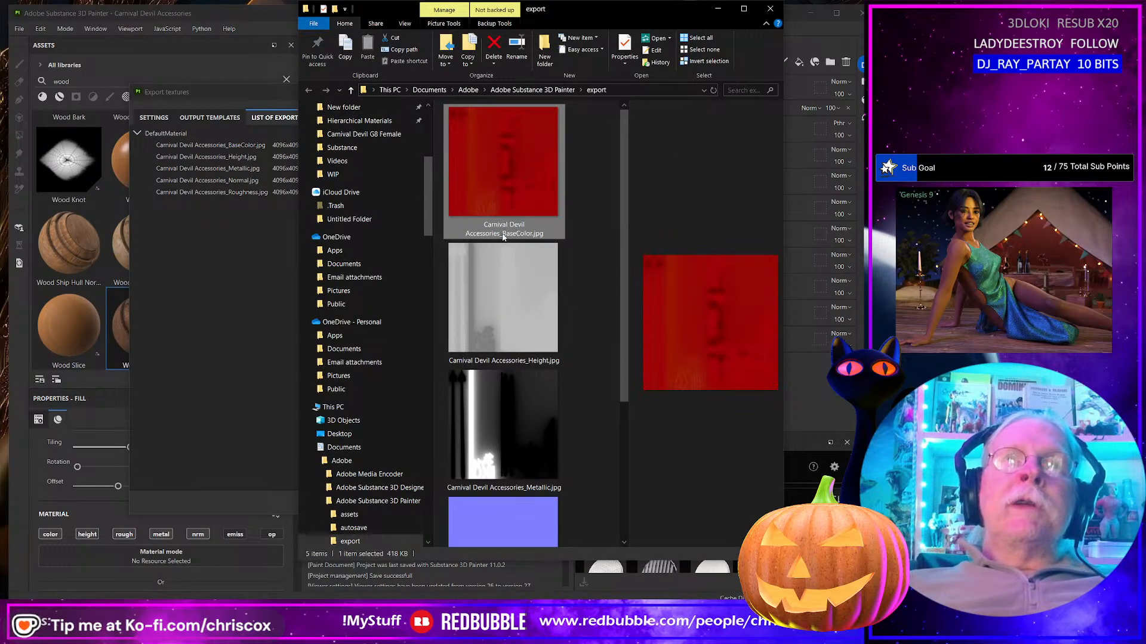
click(502, 233)
text(Red_)
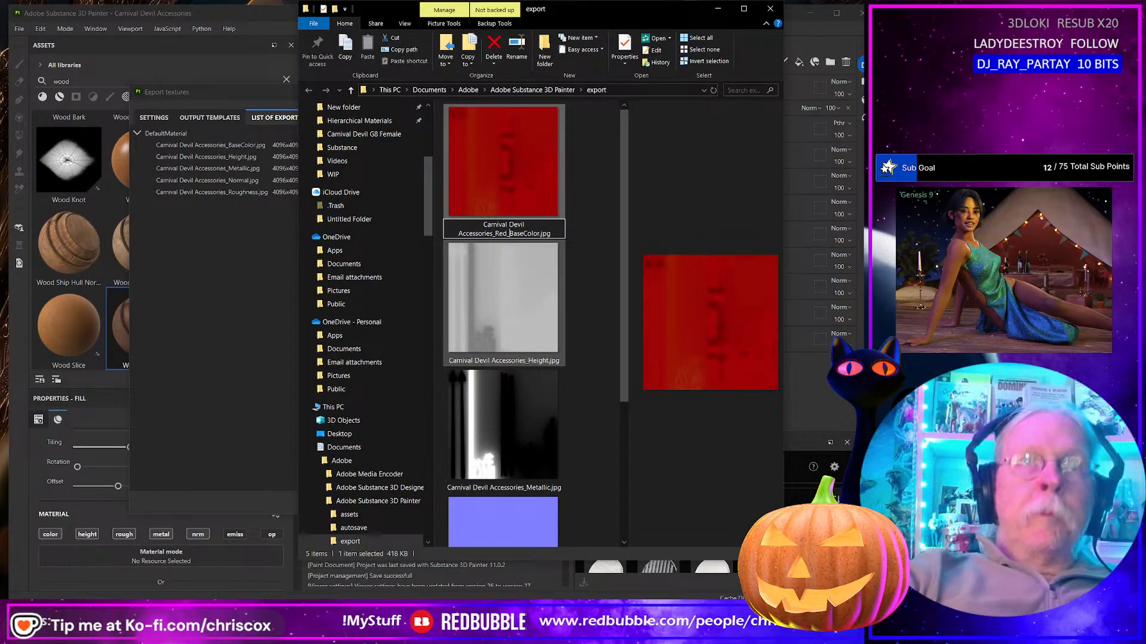
key(Return)
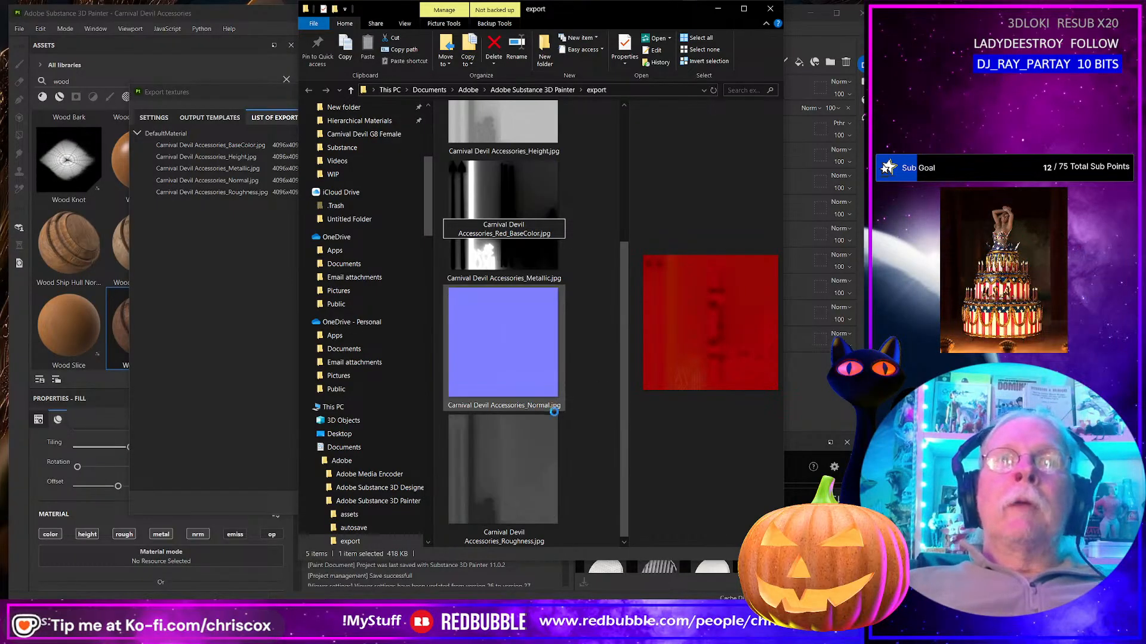
click(716, 9)
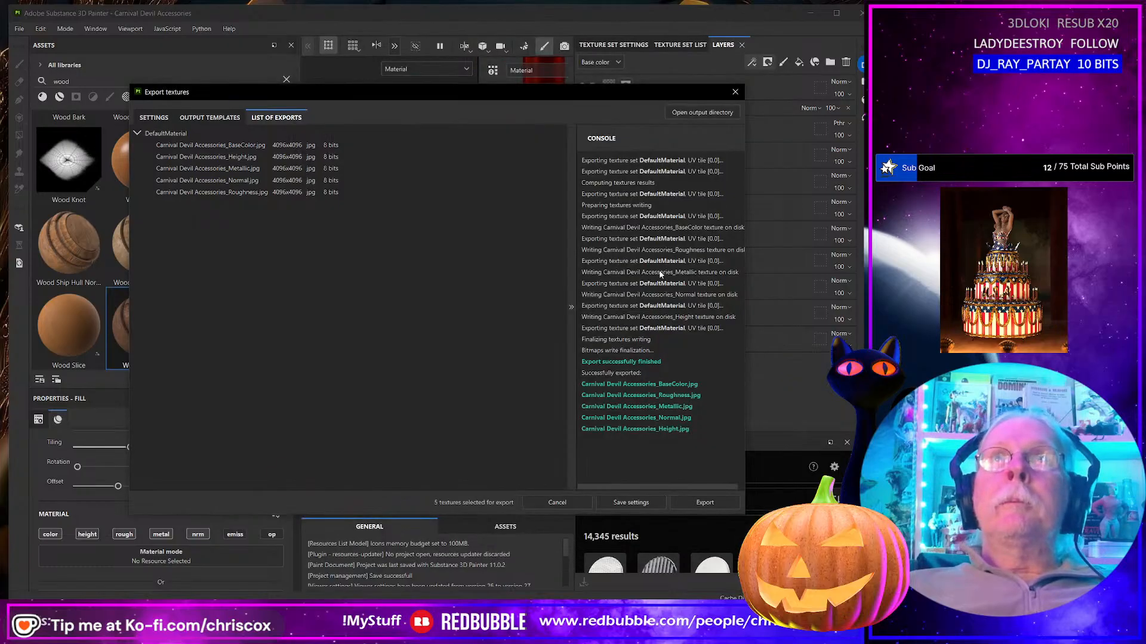
click(736, 92)
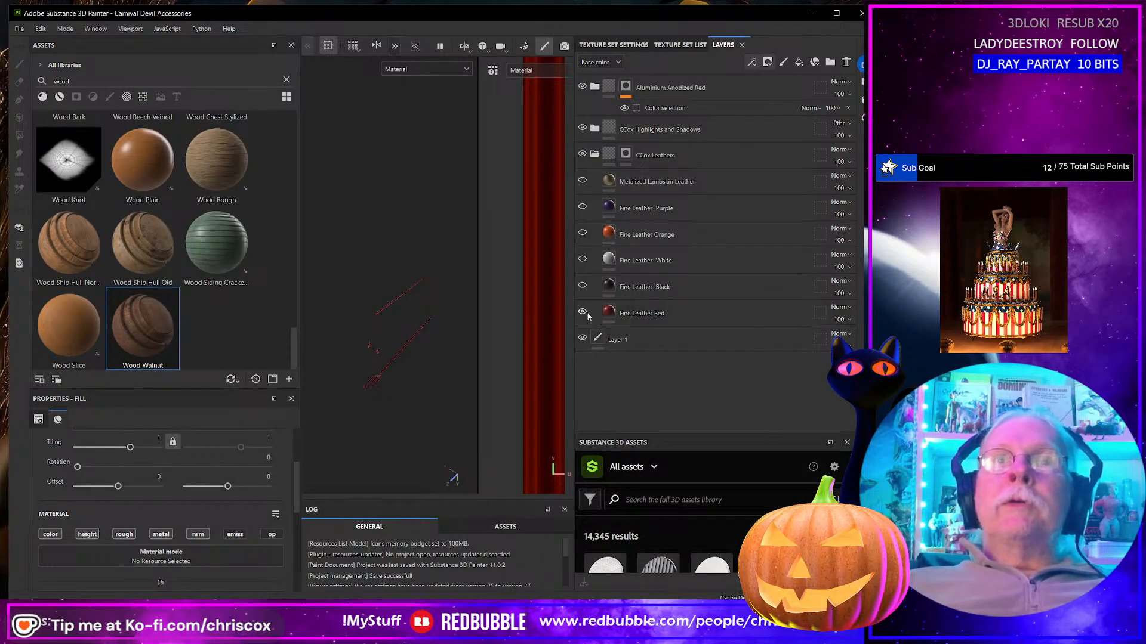
Step: Switch the visible leather from Fine Leather Red to Fine Leather Black and frame the horn headband up close
click(582, 287)
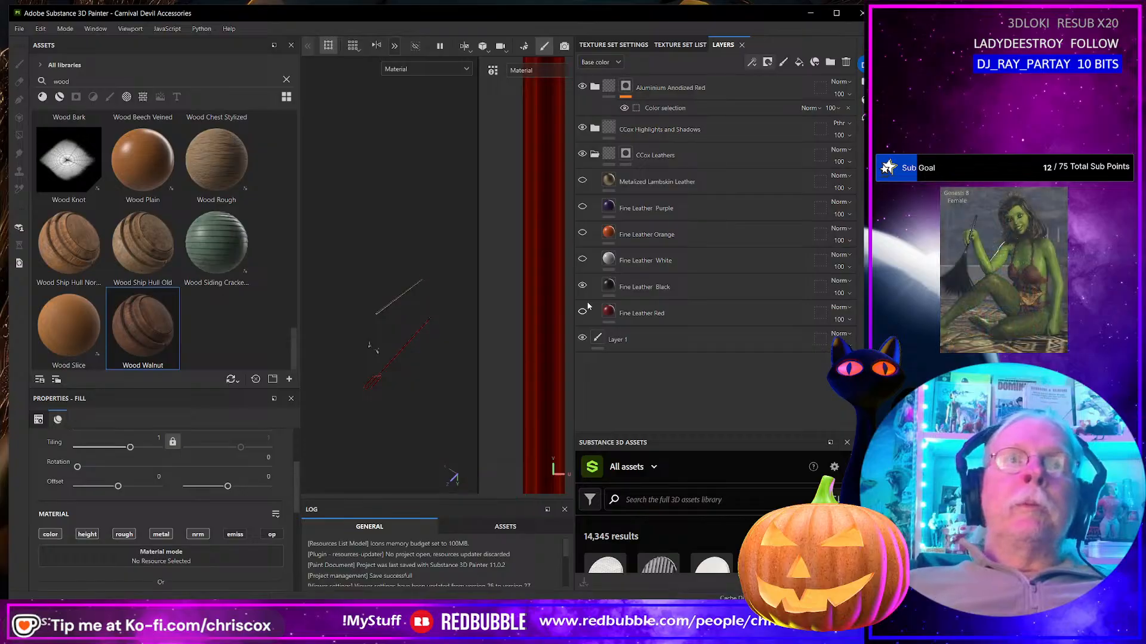
mouse_move(387, 342)
alt+mouse_down()
mouse_move(415, 346)
mouse_move(389, 317)
mouse_move(421, 377)
mouse_move(367, 354)
alt+mouse_up()
alt+middle_drag(361, 382, 396, 384)
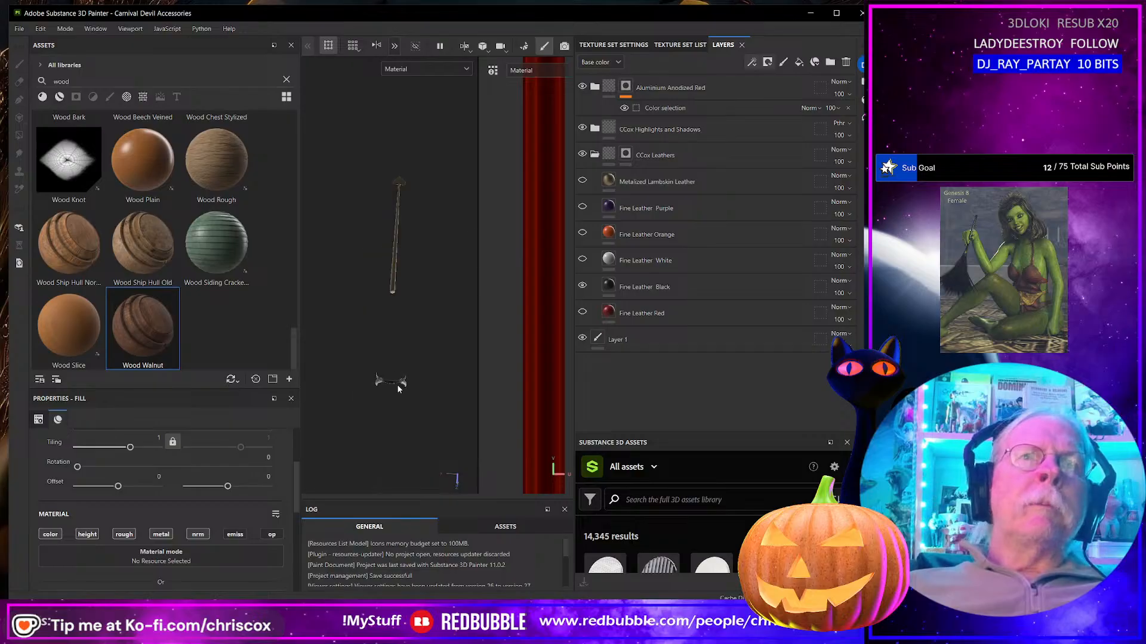
scroll(396, 385, up, 8)
alt+drag(399, 384, 307, 460)
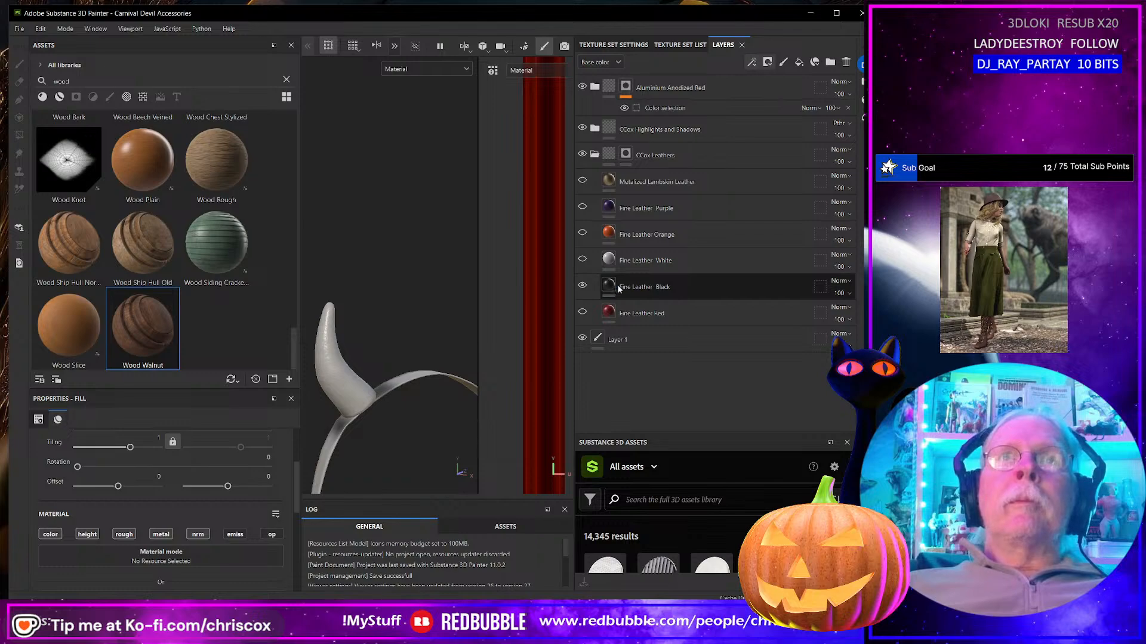
Step: Compare the horn without the CCox Highlights and Shadows group, and open the Metal Edge Wear generator on Fill layer 5's mask with Blur hidden
click(582, 128)
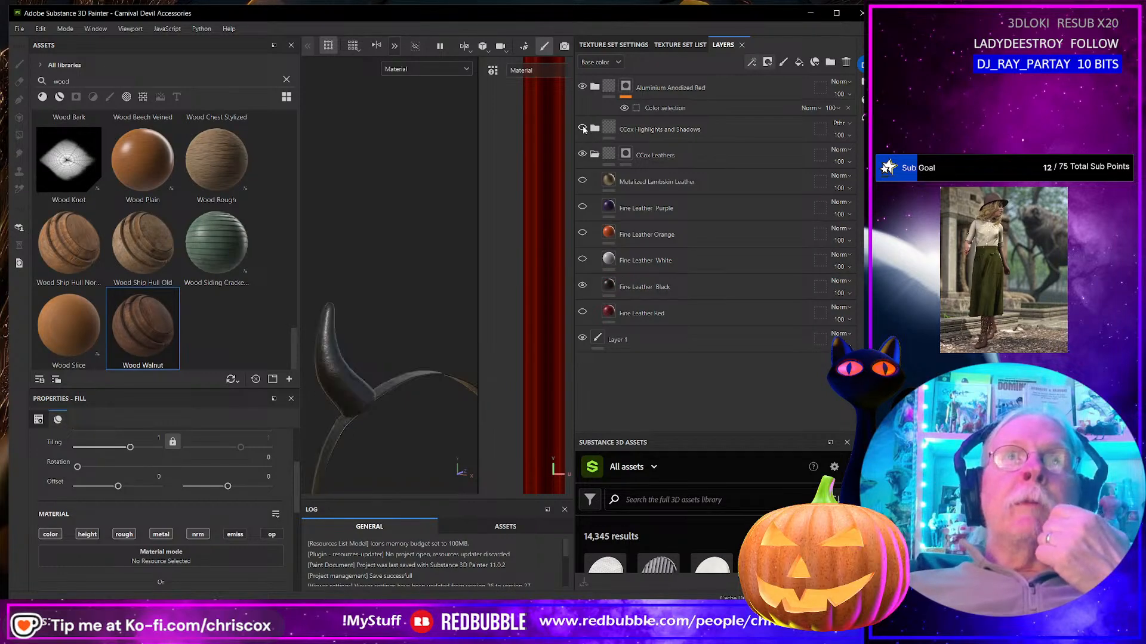
click(583, 129)
click(672, 133)
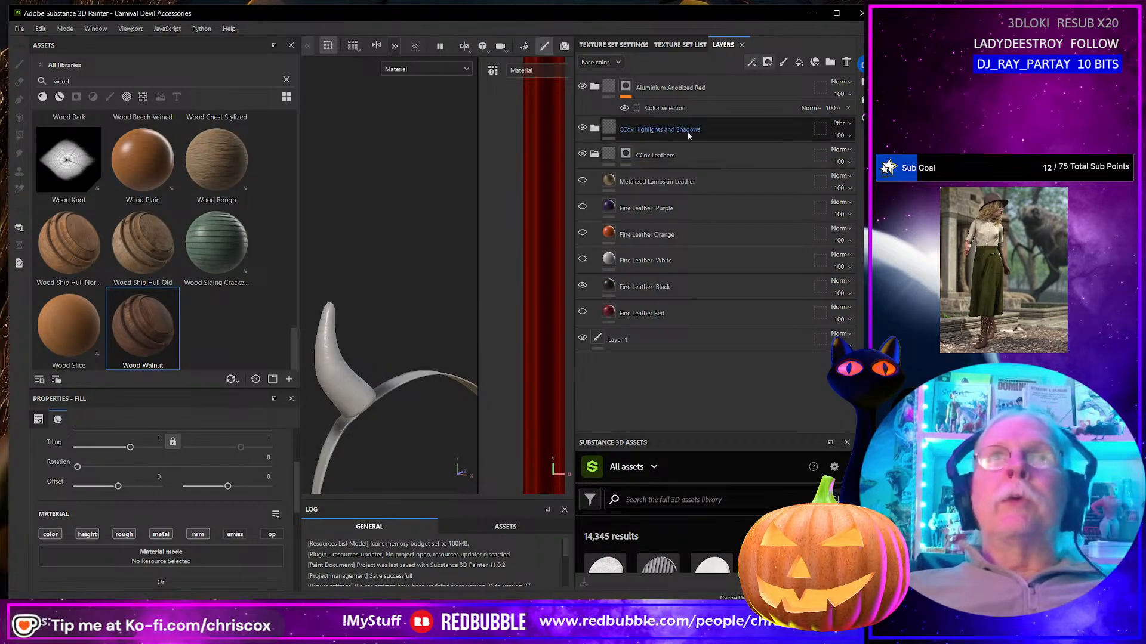
click(595, 129)
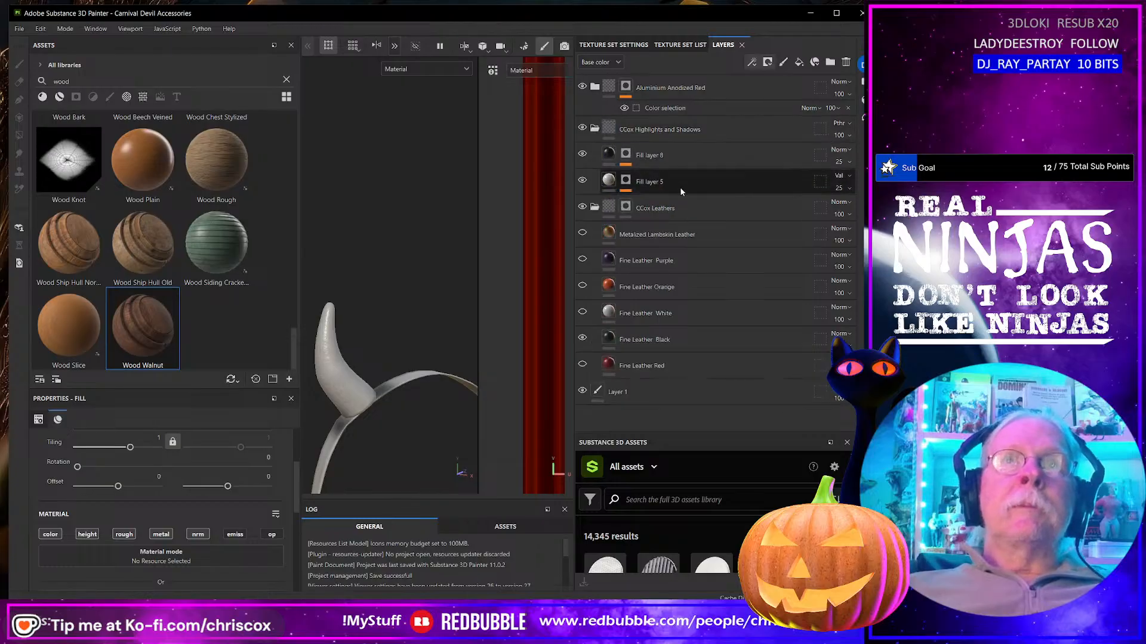
click(608, 180)
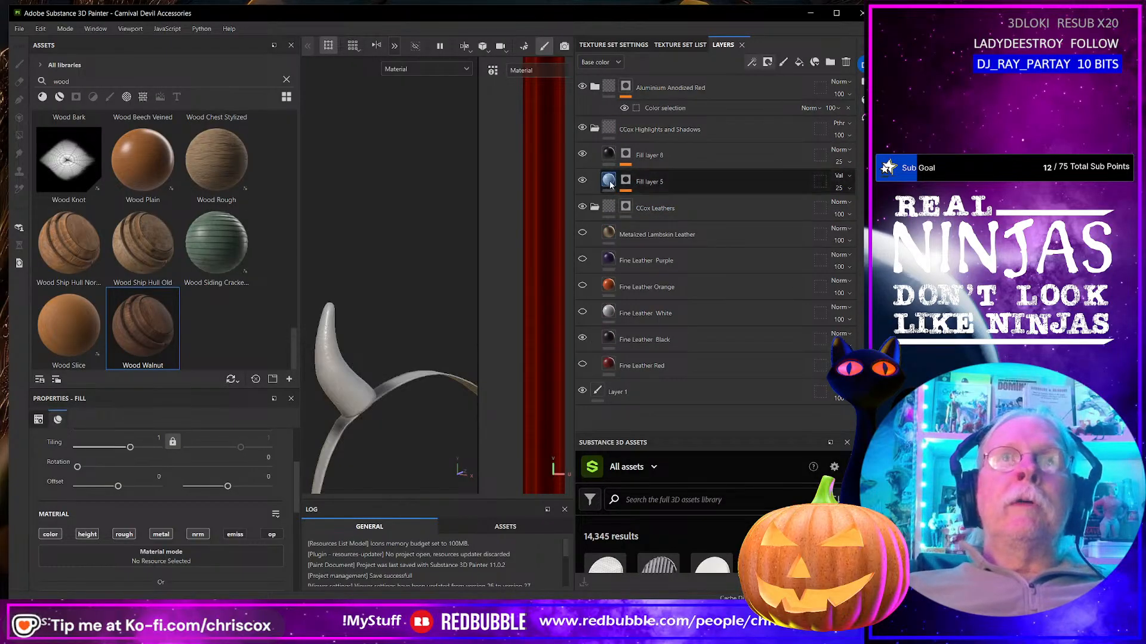
click(626, 180)
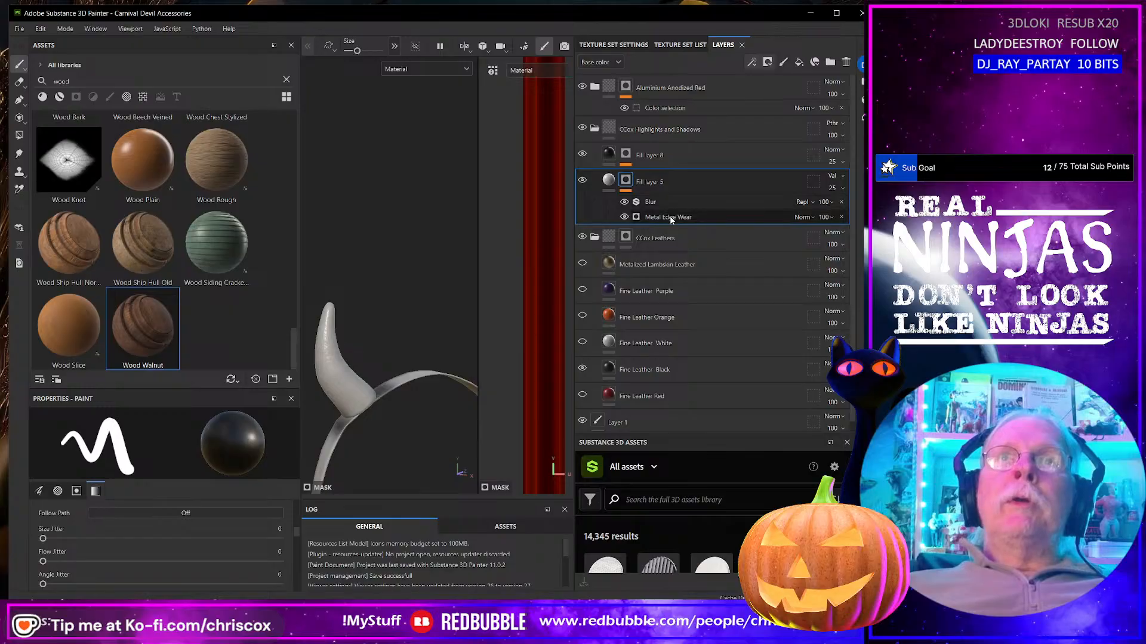
click(672, 218)
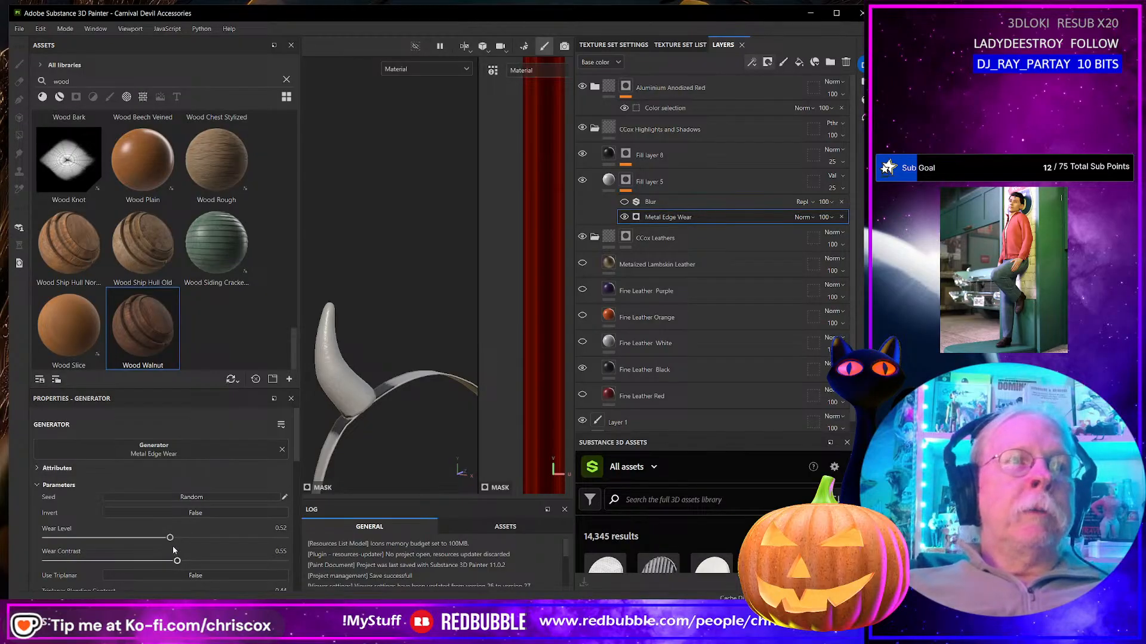
Step: Set the Metal Edge Wear generator's Wear Level to .0001 and Wear Contrast to 0.66
scroll(185, 528, down, 1)
scroll(195, 516, down, 2)
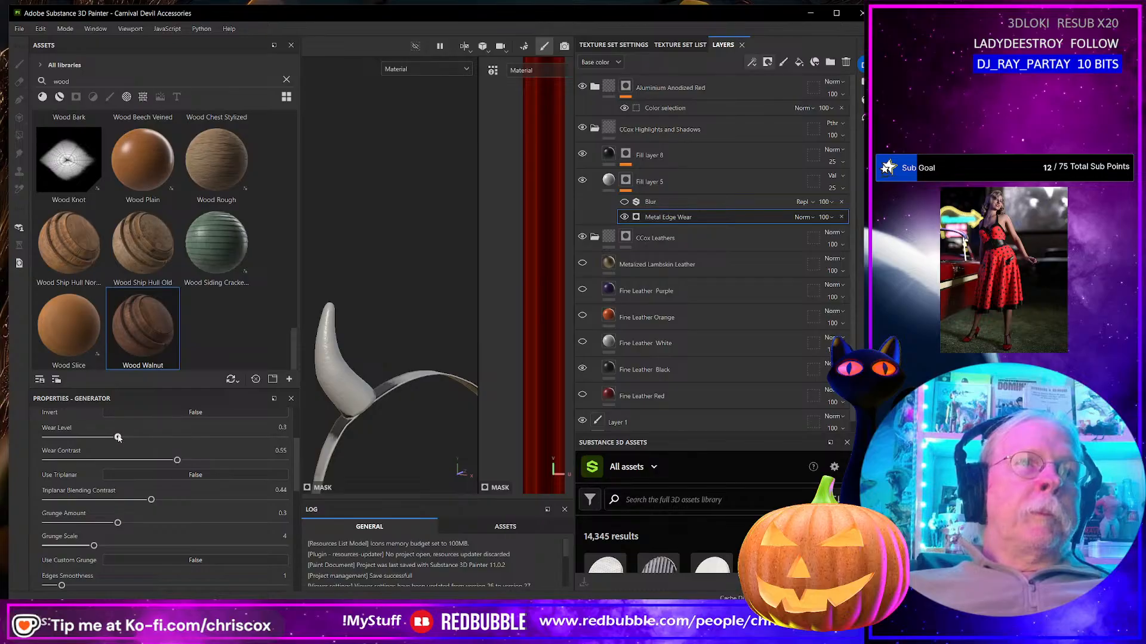
drag(94, 437, 46, 439)
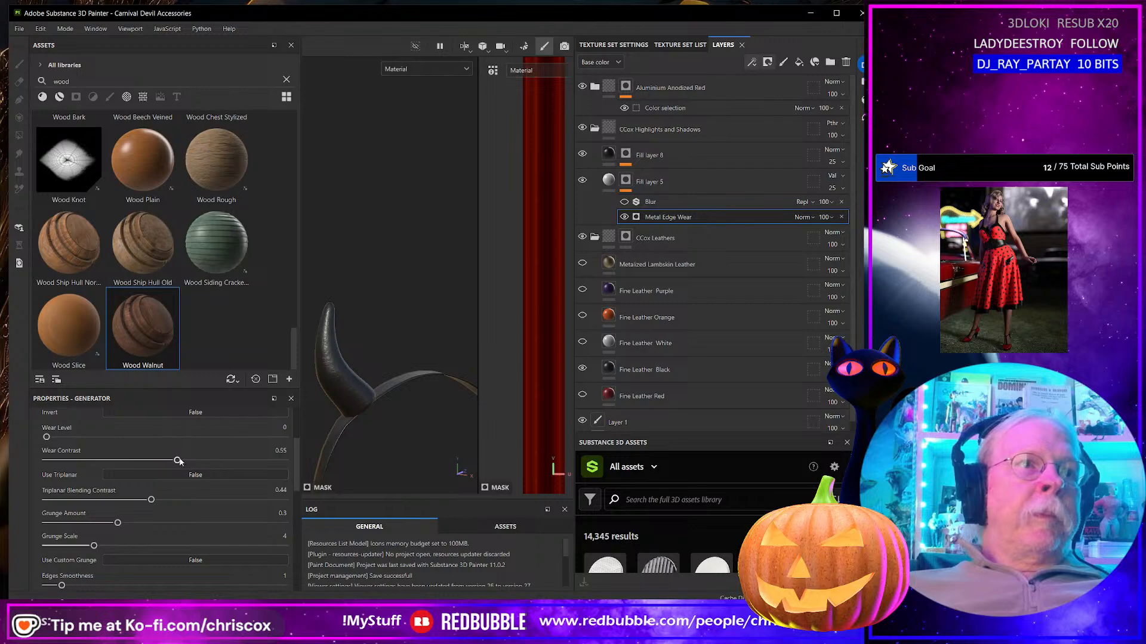
drag(177, 461, 203, 461)
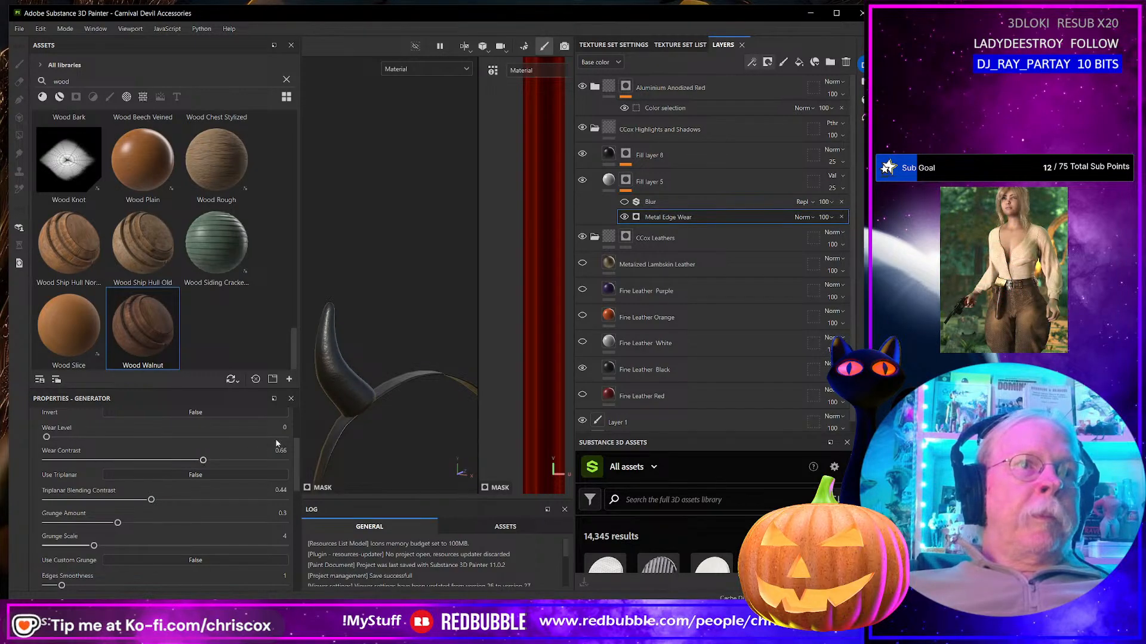
text(.001)
key(Return)
click(279, 429)
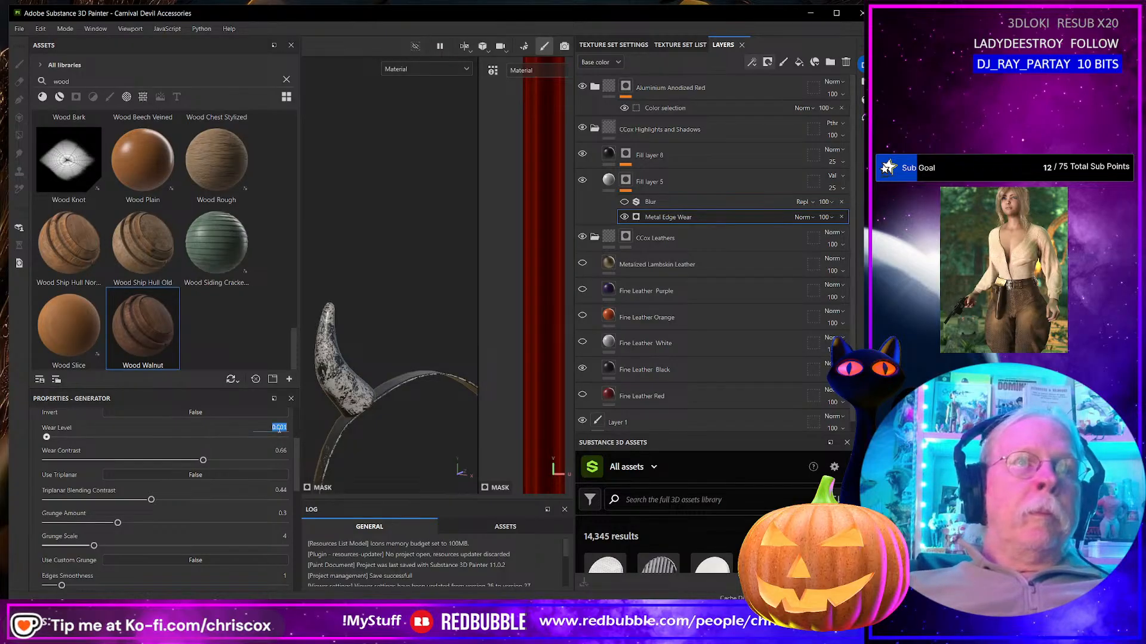
text(.0001)
key(Return)
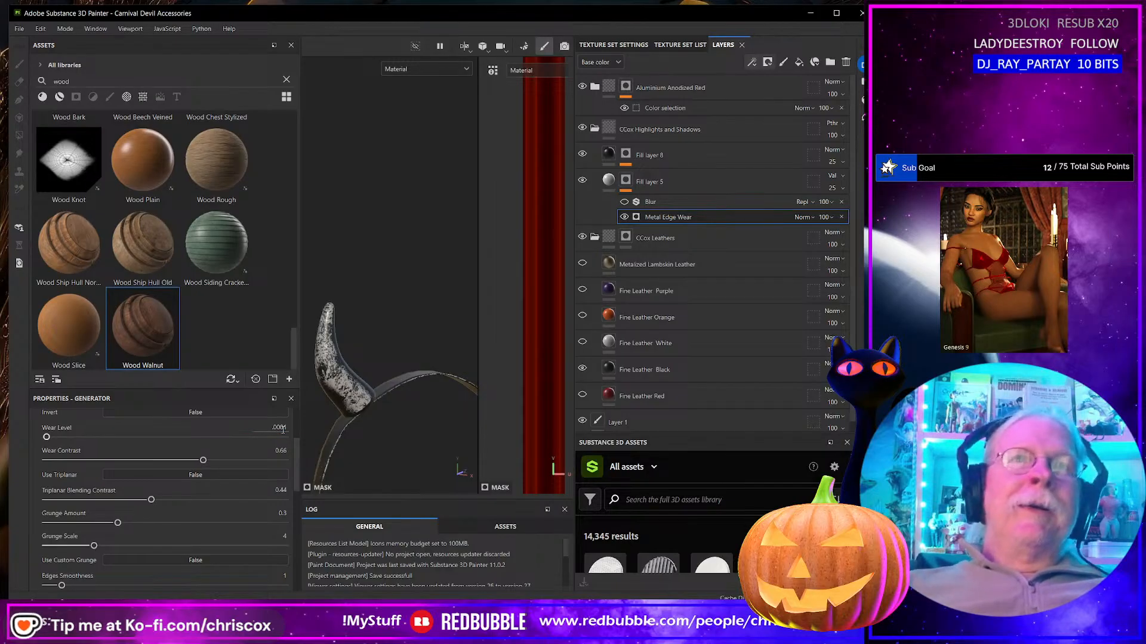
Step: Set the edge wear's Grunge Scale to 13, Ambient Occlusion Masking to 0.92 and Curvature Weight to 0.6
alt+drag(353, 416, 426, 411)
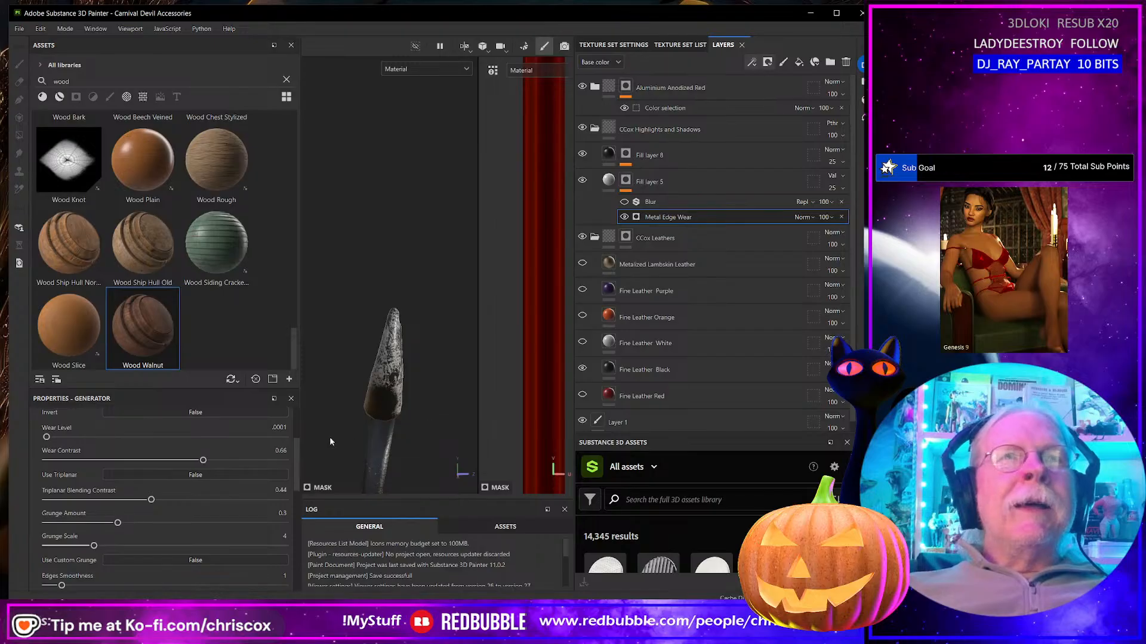
scroll(191, 502, down, 1)
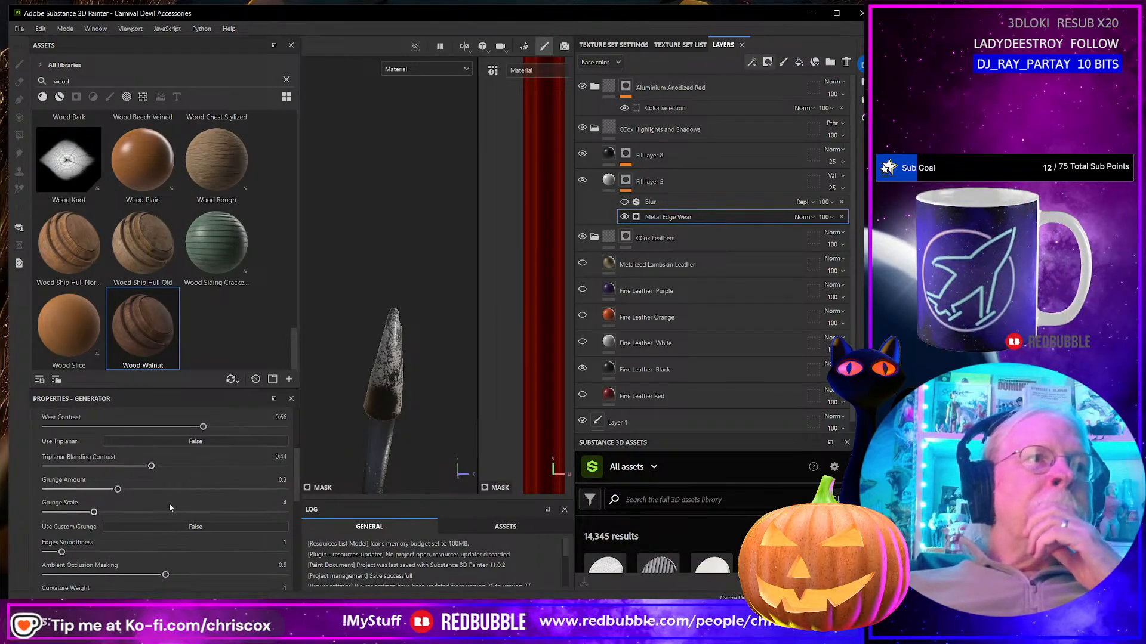
drag(92, 513, 233, 515)
scroll(153, 522, down, 2)
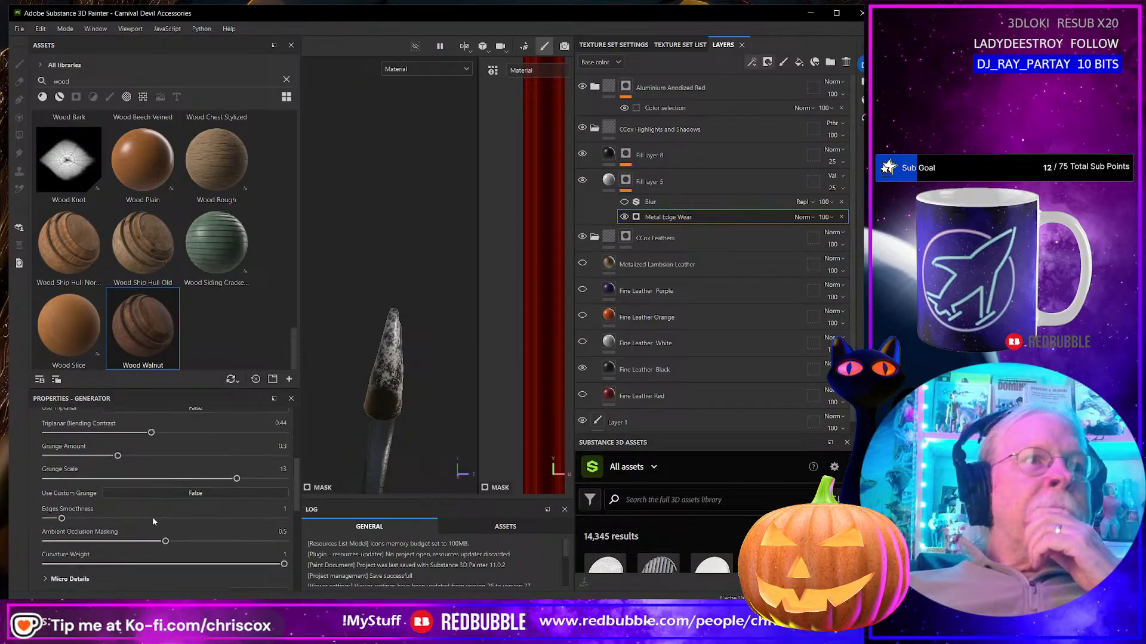
drag(165, 541, 220, 540)
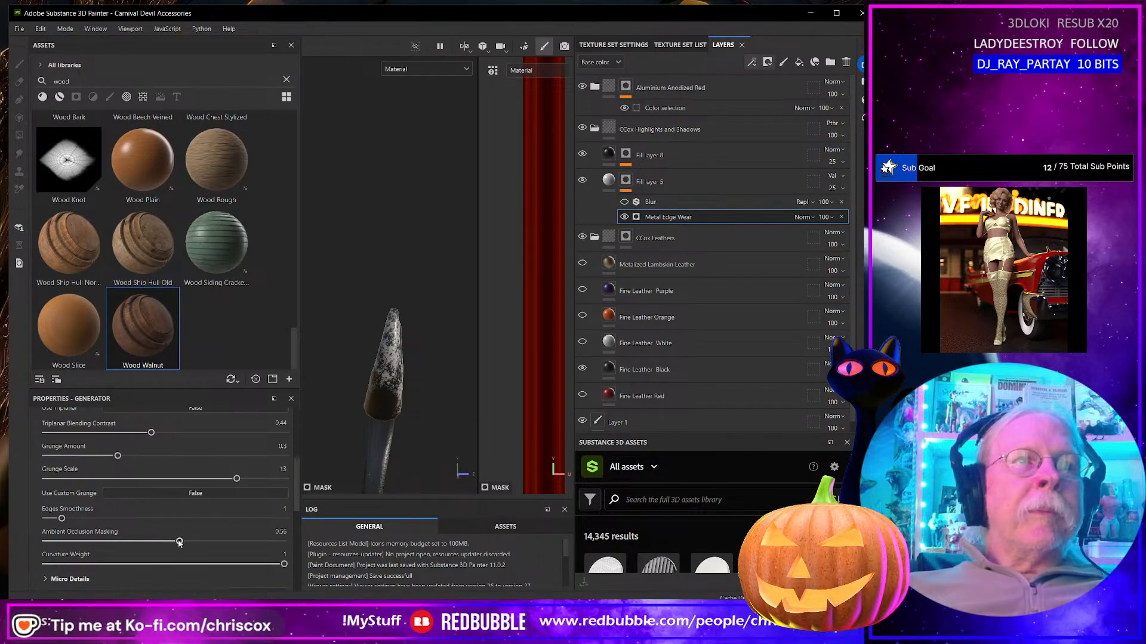
drag(225, 541, 266, 540)
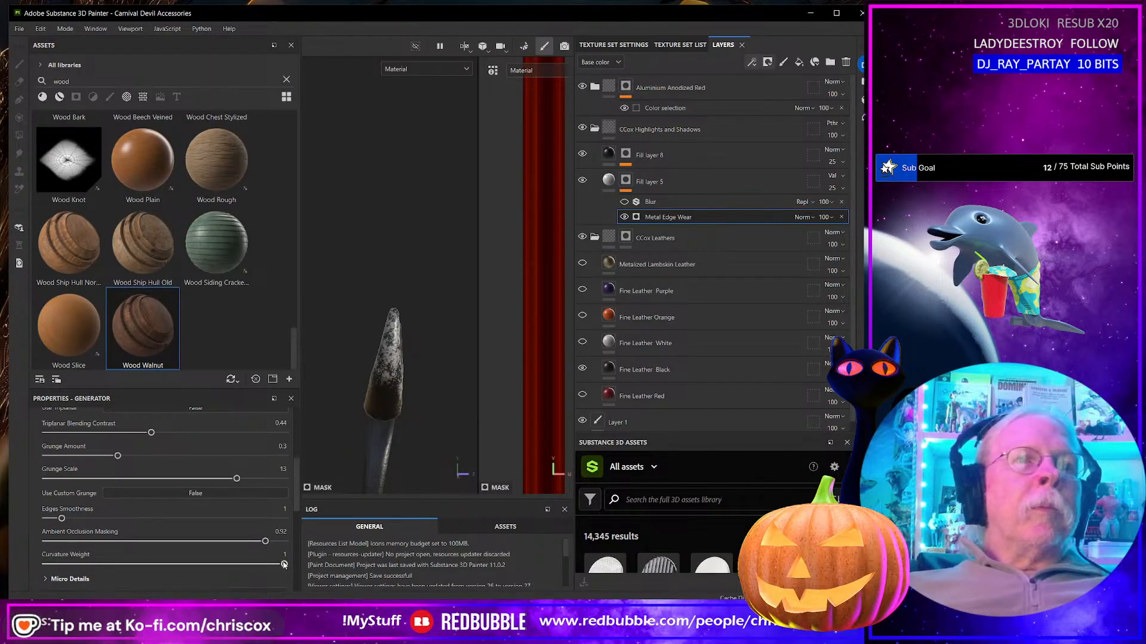
mouse_move(189, 562)
mouse_down()
mouse_move(131, 561)
mouse_move(189, 549)
mouse_up()
Step: Check the wear around the horn and headband, and set Triplanar Blending Contrast to 0.43 and Grunge Amount to 1
alt+drag(459, 389, 413, 389)
alt+middle_drag(413, 389, 427, 310)
alt+drag(423, 310, 417, 329)
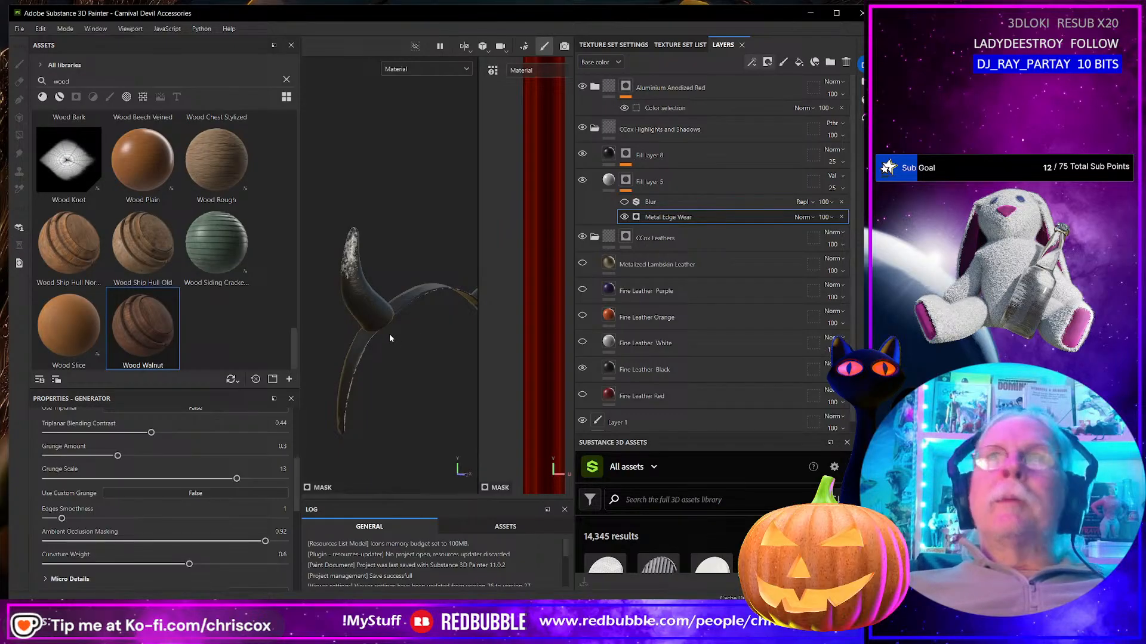
alt+drag(393, 325, 341, 330)
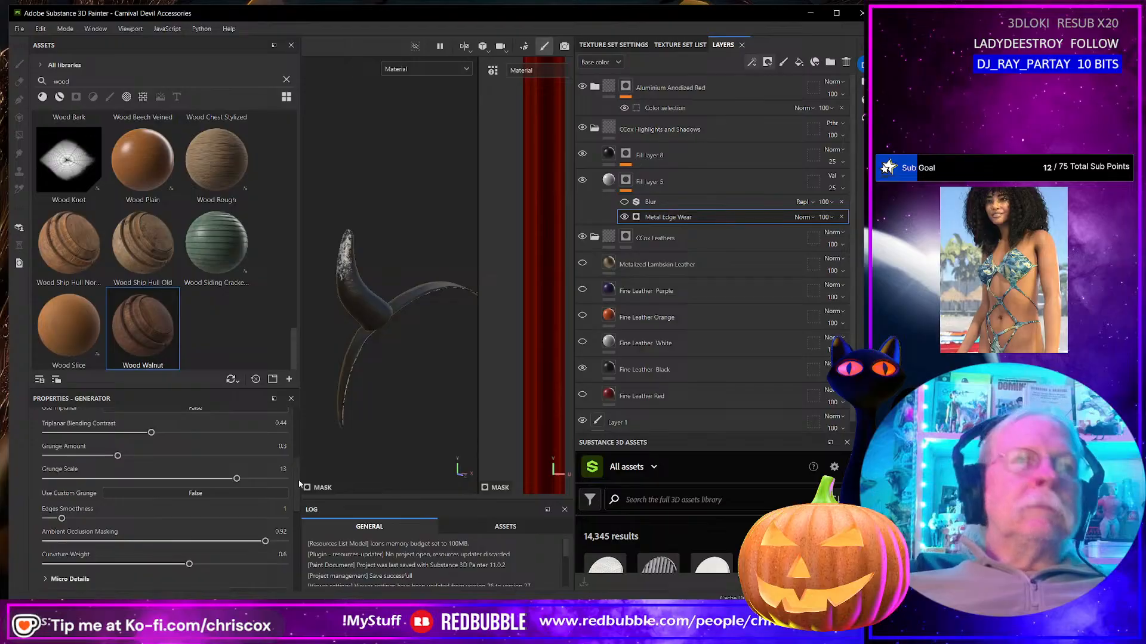
scroll(150, 465, up, 1)
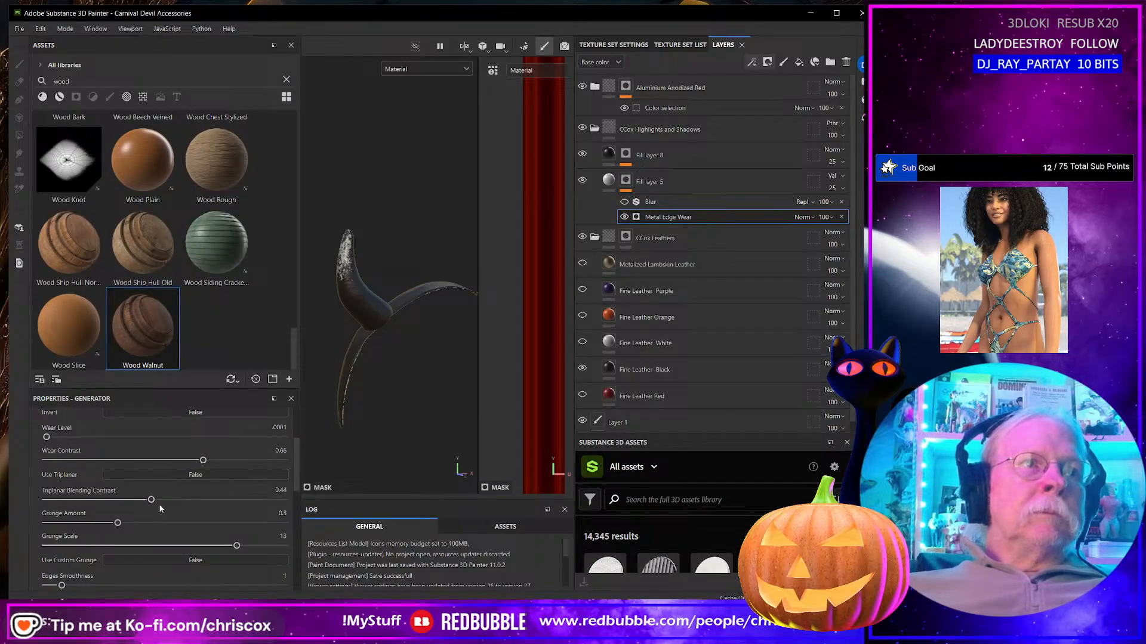
drag(151, 504, 223, 506)
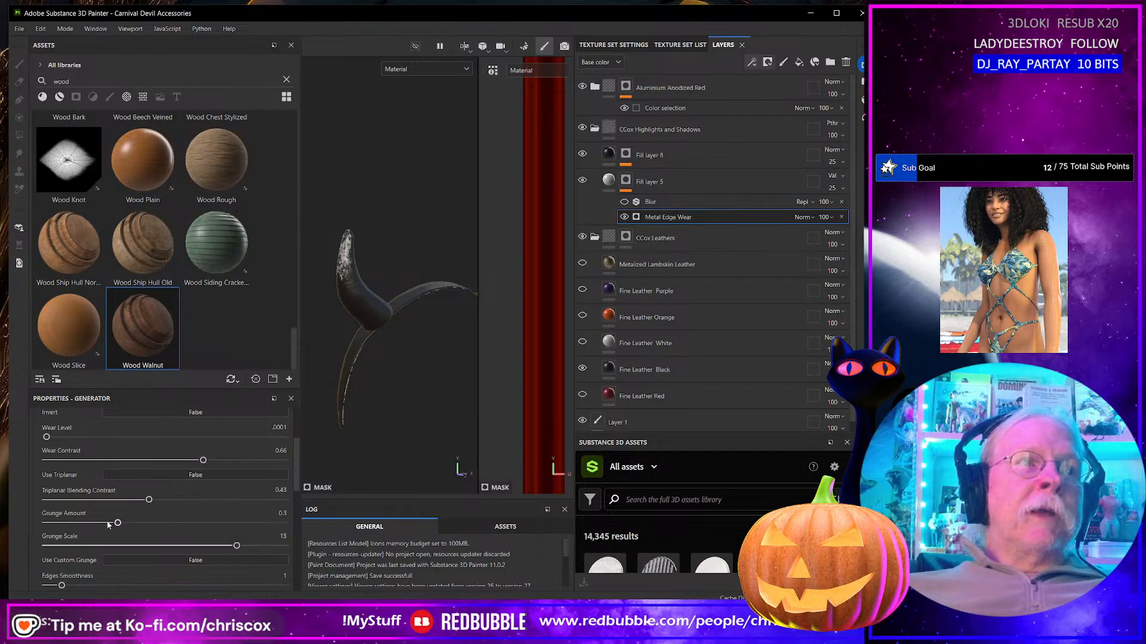
drag(191, 523, 275, 524)
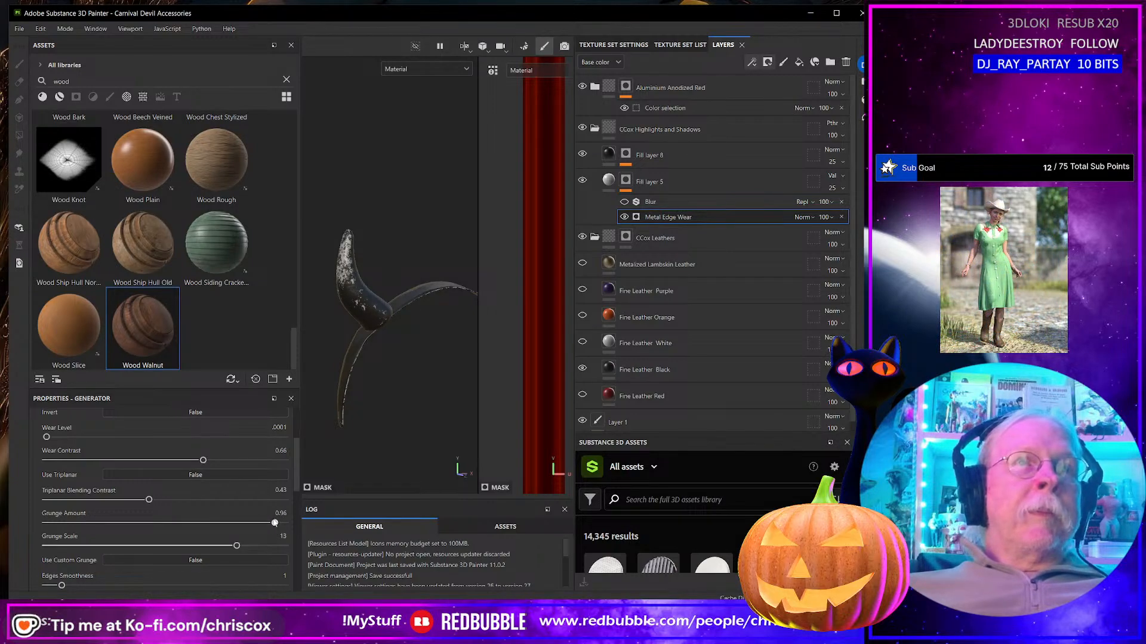
Step: Readjust the edge wear with a Grunge Scale of 12 and a Curvature Weight of 0.66
scroll(259, 547, down, 3)
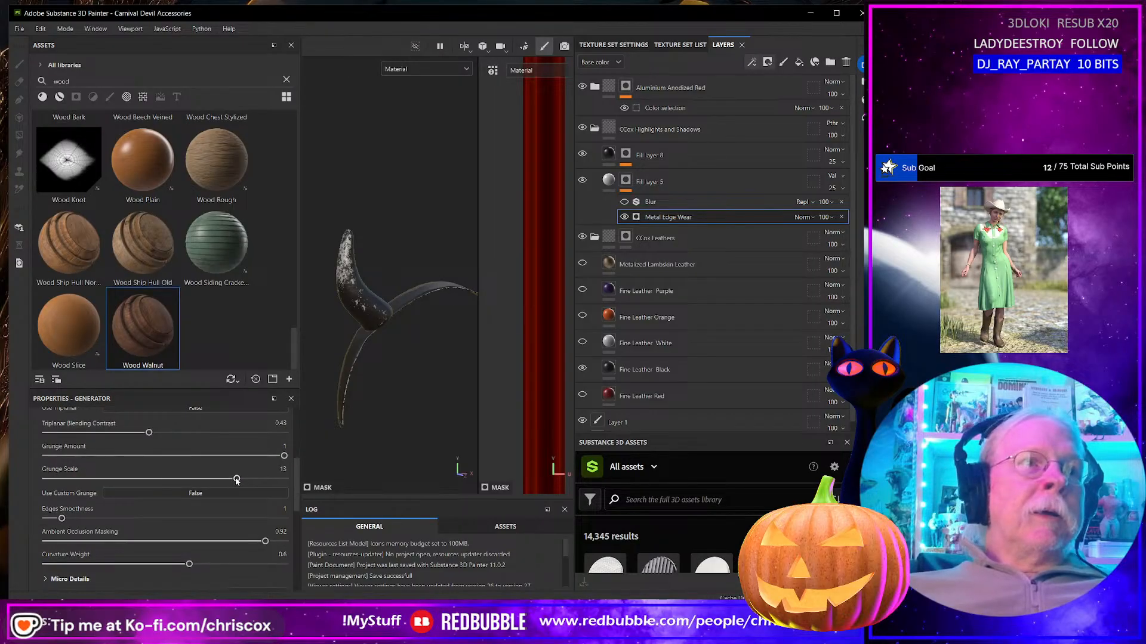
drag(229, 480, 284, 478)
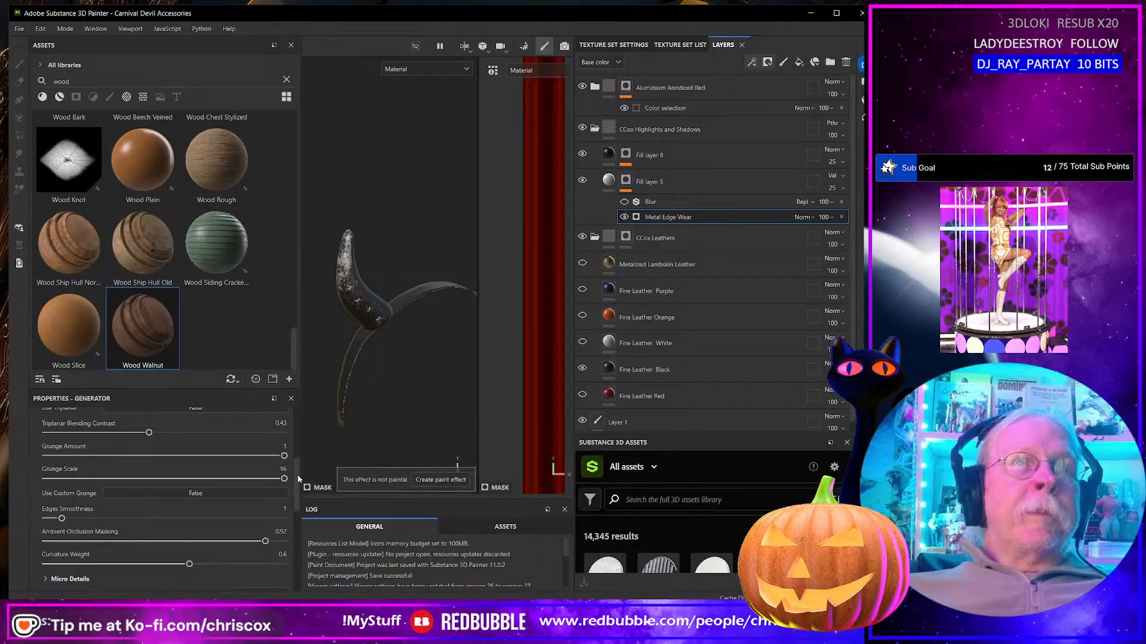
drag(284, 479, 220, 479)
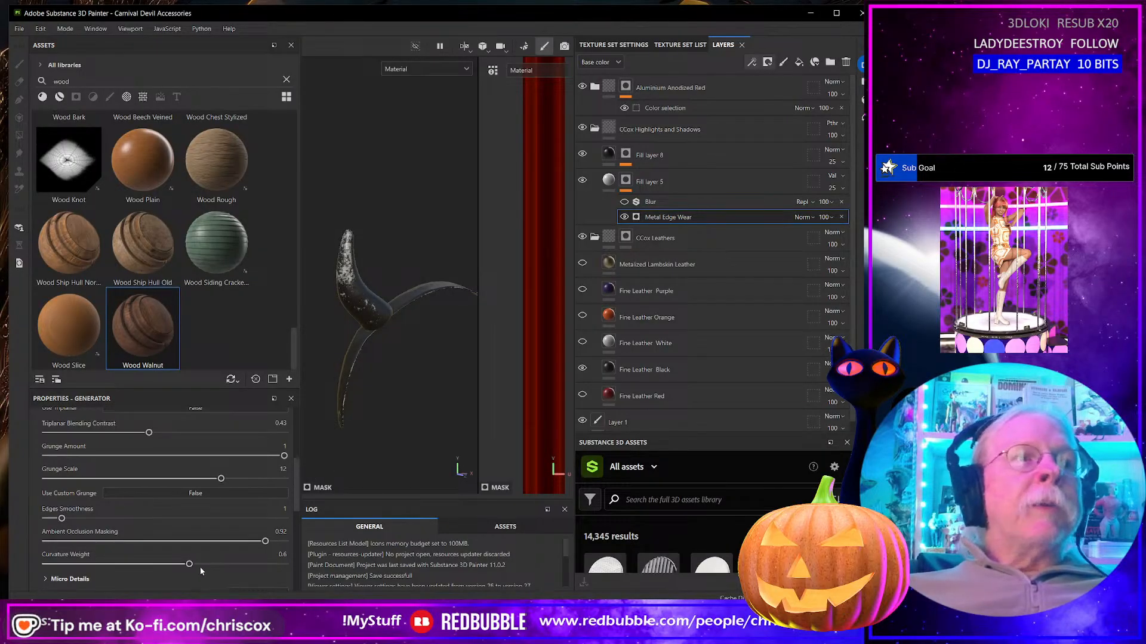
scroll(199, 567, down, 1)
scroll(198, 556, down, 1)
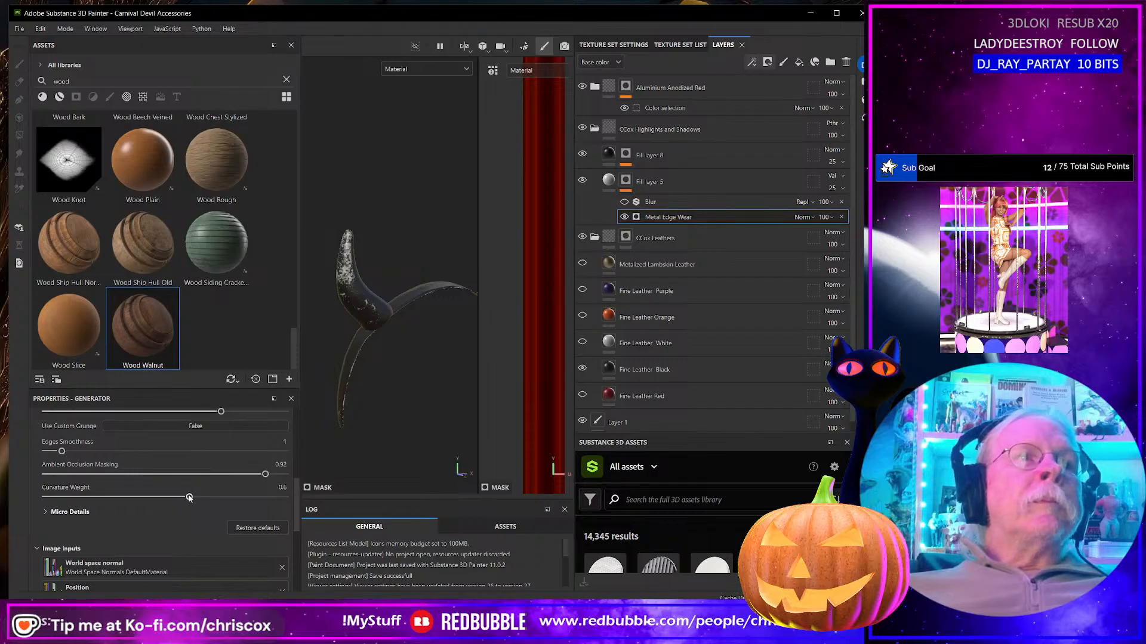
drag(194, 497, 202, 497)
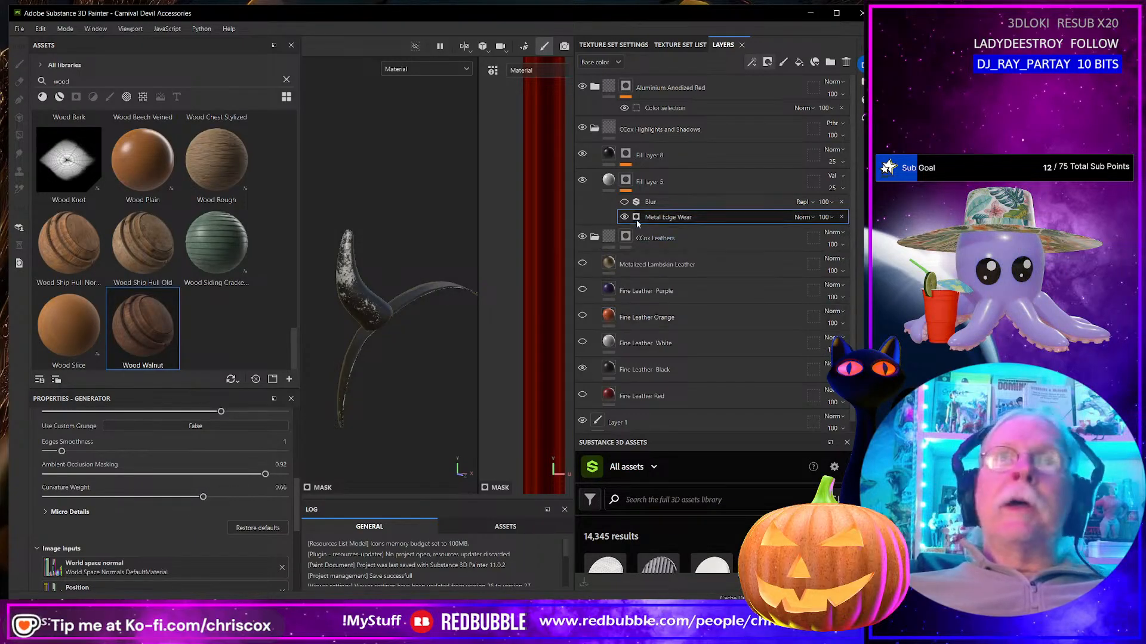
Step: Show the Blur filter on Fill layer 5's mask again and set its Blur Intensity to 0.88
click(624, 201)
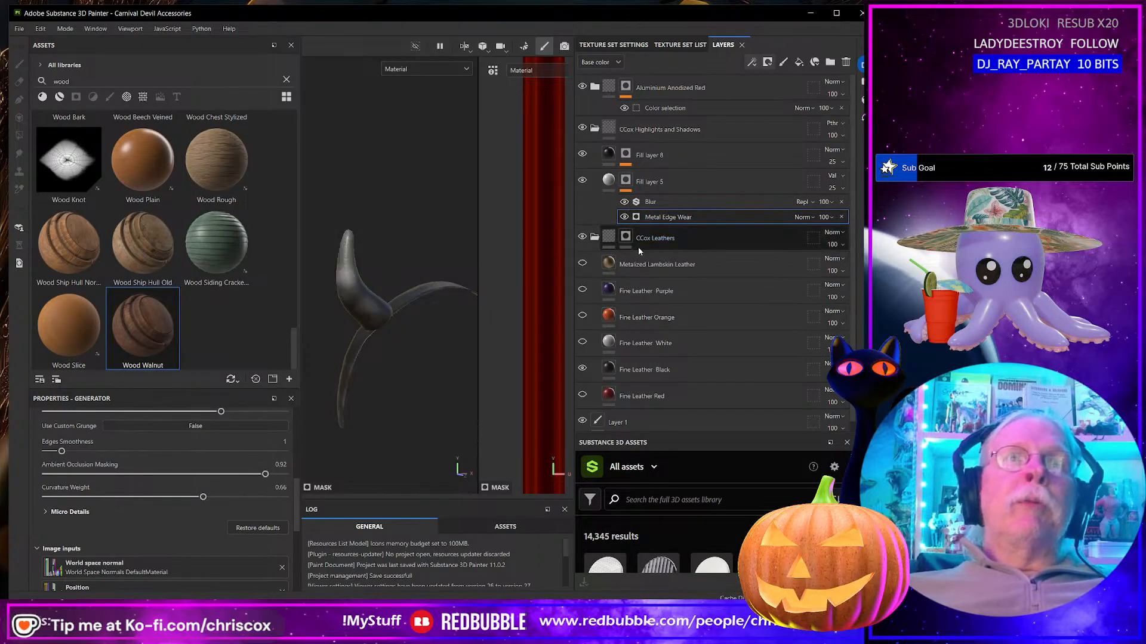
click(654, 202)
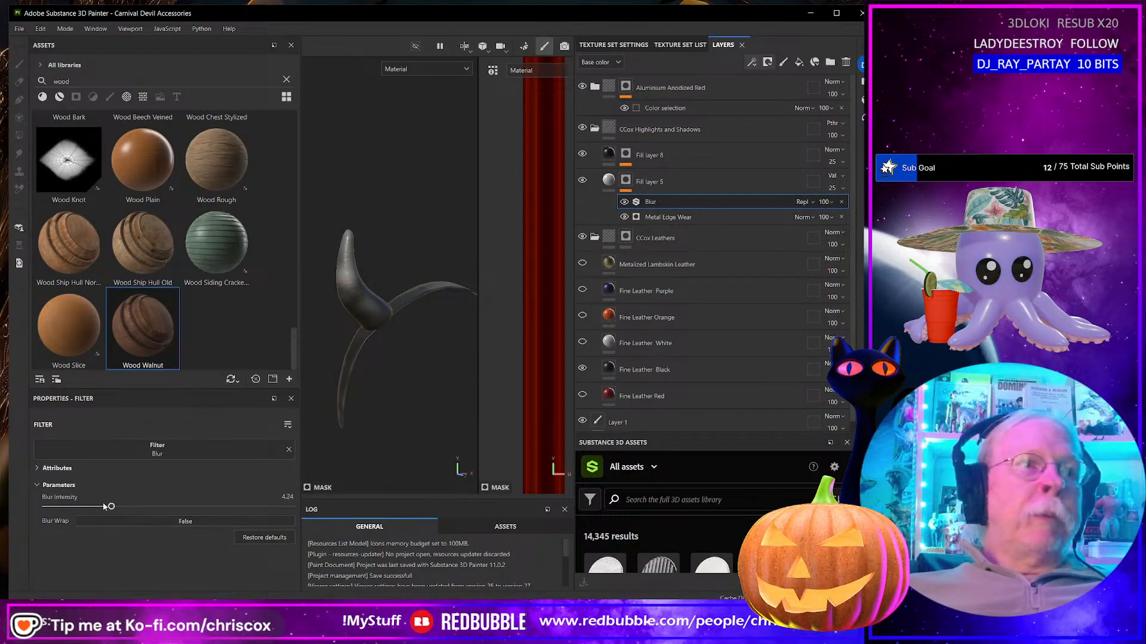
drag(111, 508, 51, 508)
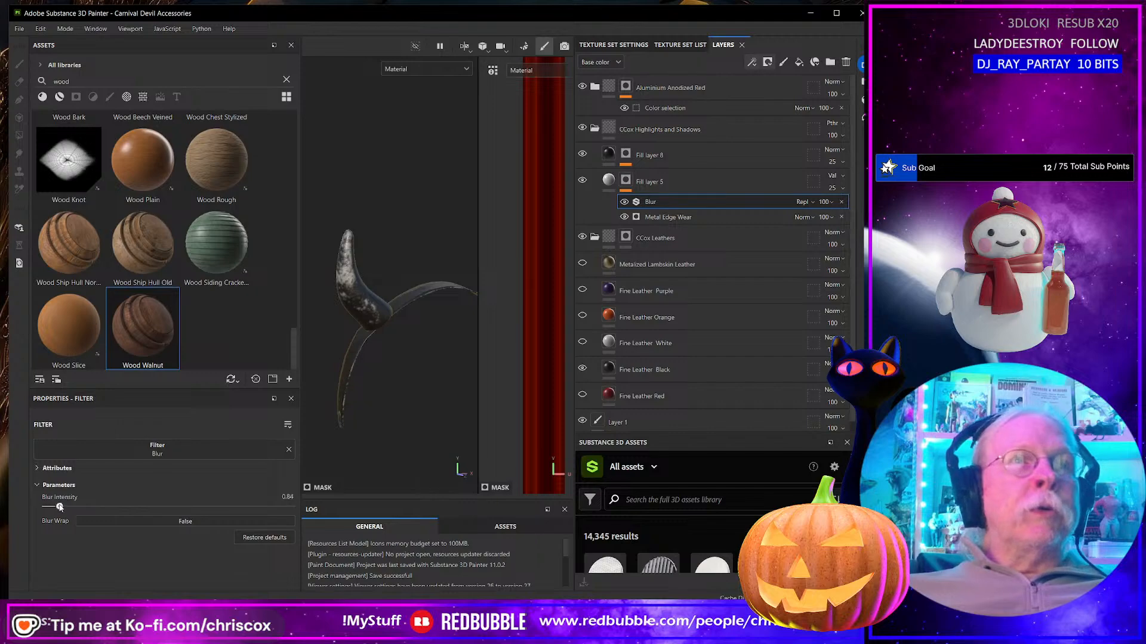
drag(61, 506, 58, 506)
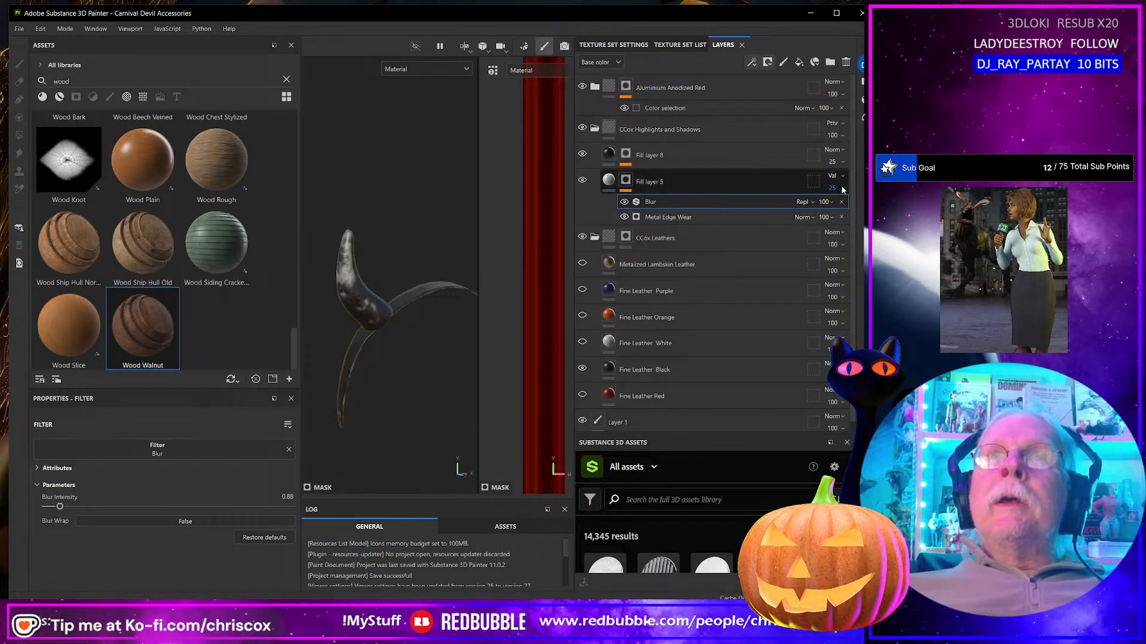
Step: Lower Fill layer 5's opacity to 4 and check the wear on the horn headband
drag(837, 209, 821, 208)
alt+drag(370, 350, 372, 379)
scroll(382, 378, up, 3)
scroll(383, 377, down, 8)
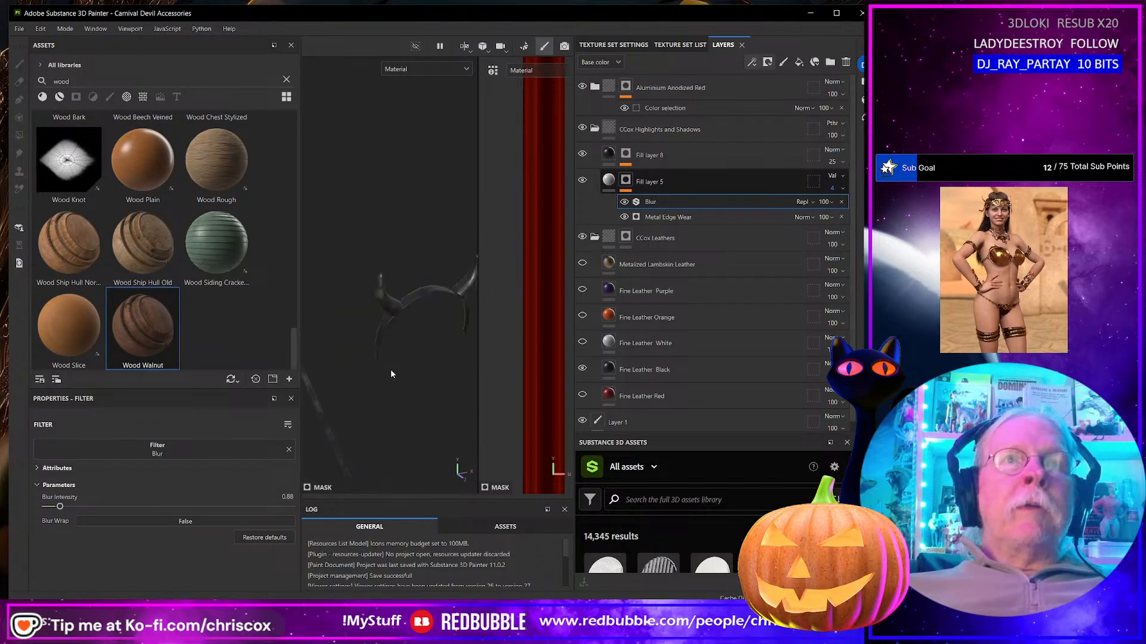
Step: Inspect the arrow-shaped tip and its shaft, reduce Fill layer 5's opacity to 2, and review the accessories again
alt+middle_drag(389, 402, 403, 157)
alt+middle_drag(430, 414, 428, 432)
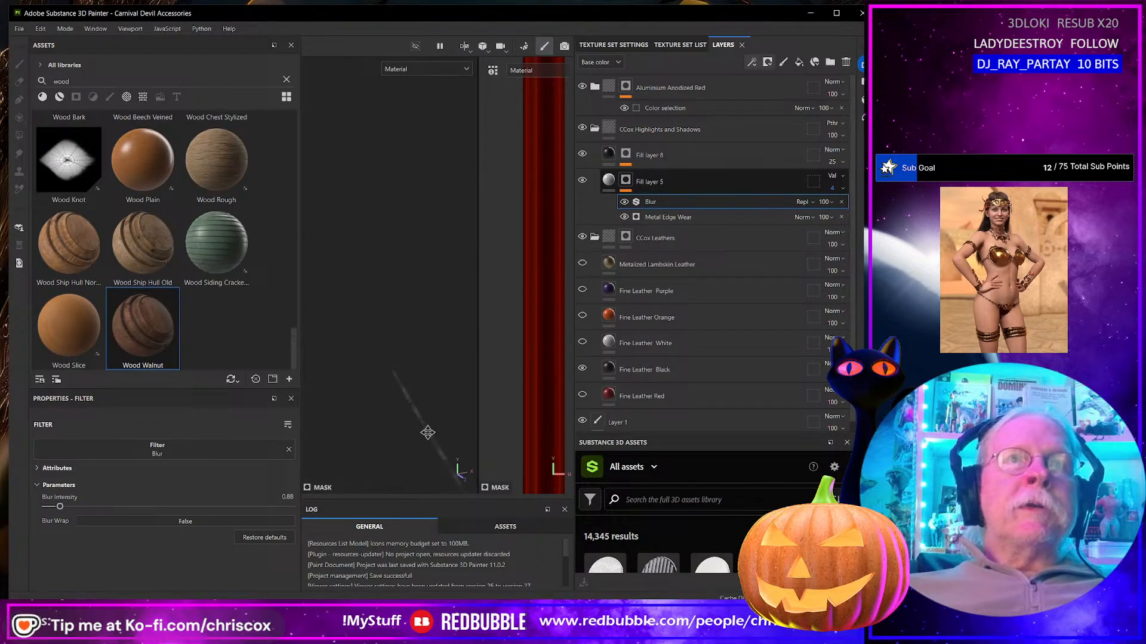
alt+drag(400, 387, 435, 412)
alt+middle_drag(433, 412, 356, 320)
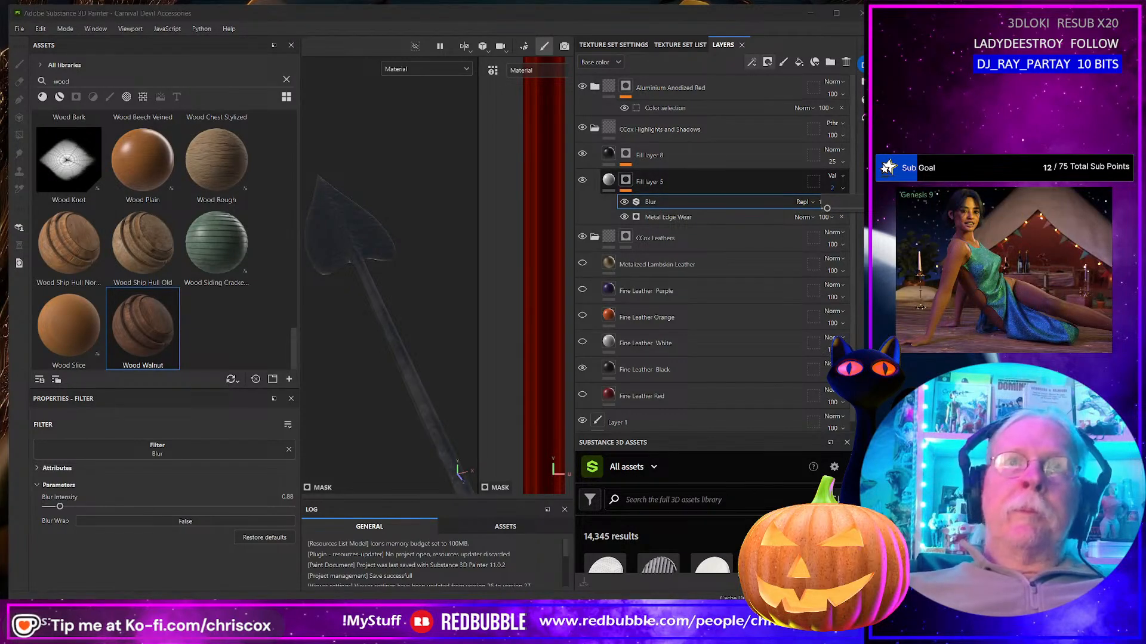
click(418, 303)
scroll(414, 309, down, 4)
scroll(415, 309, up, 3)
scroll(415, 309, down, 4)
alt+middle_drag(414, 308, 326, 255)
alt+middle_drag(425, 250, 406, 199)
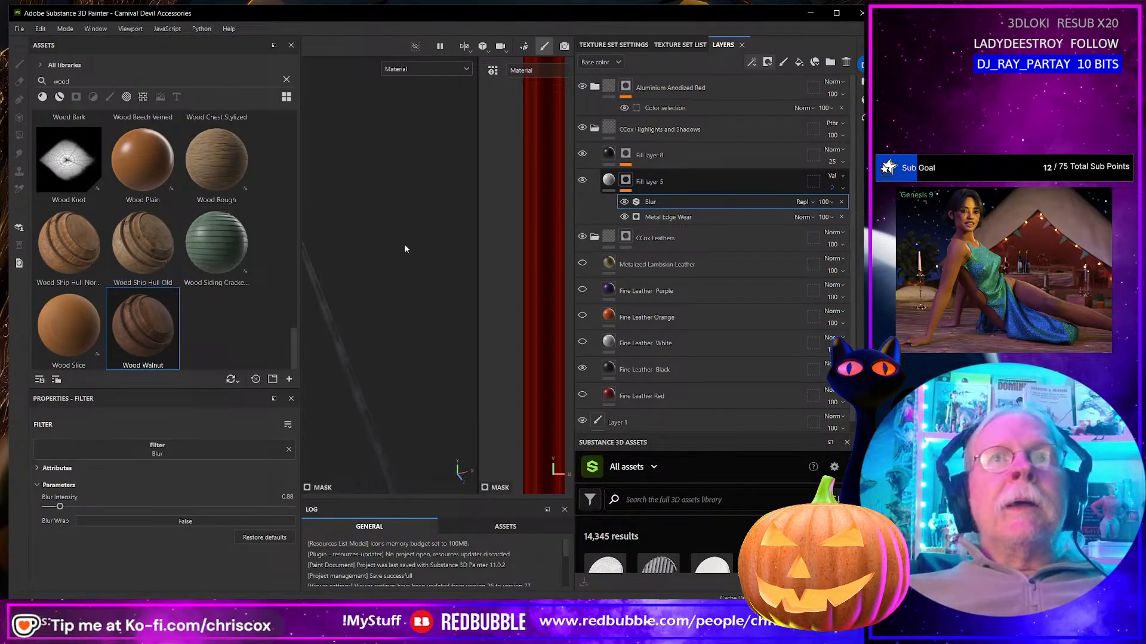
alt+drag(421, 287, 440, 268)
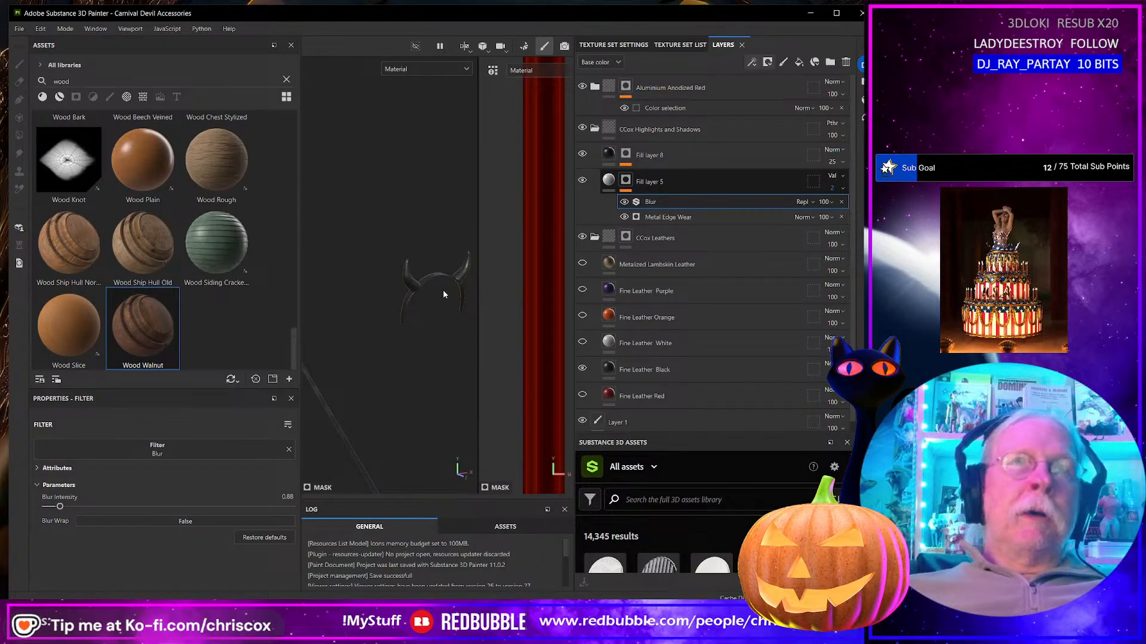
Step: Duplicate the Aluminium Anodized Red folder and rename the copy as Aluminium Anodized Gold
scroll(406, 392, down, 10)
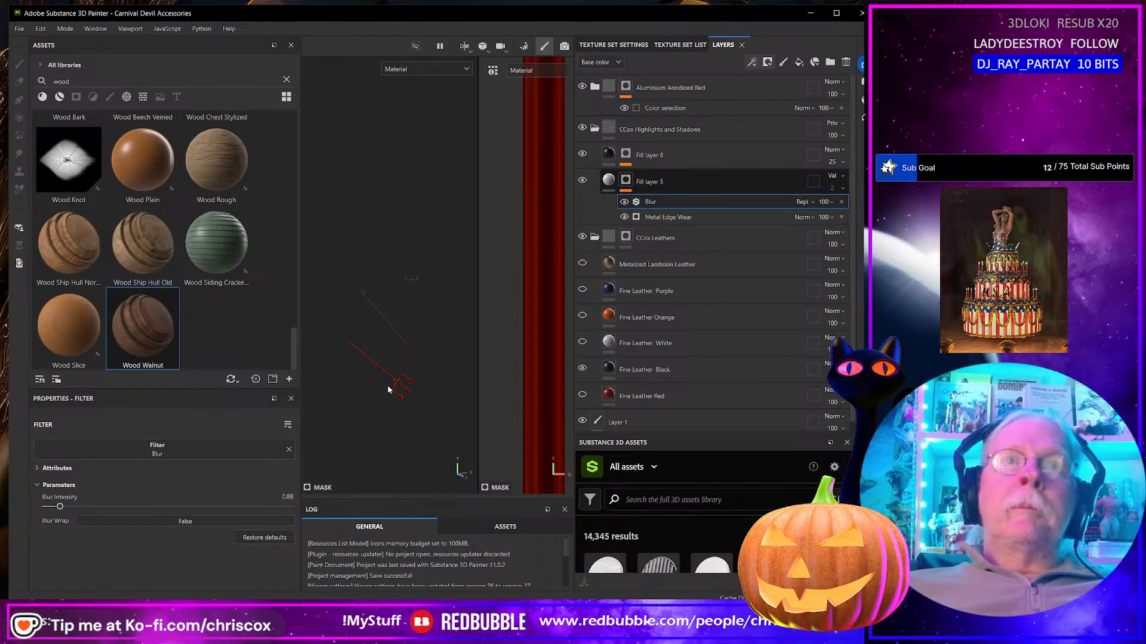
right_click(721, 87)
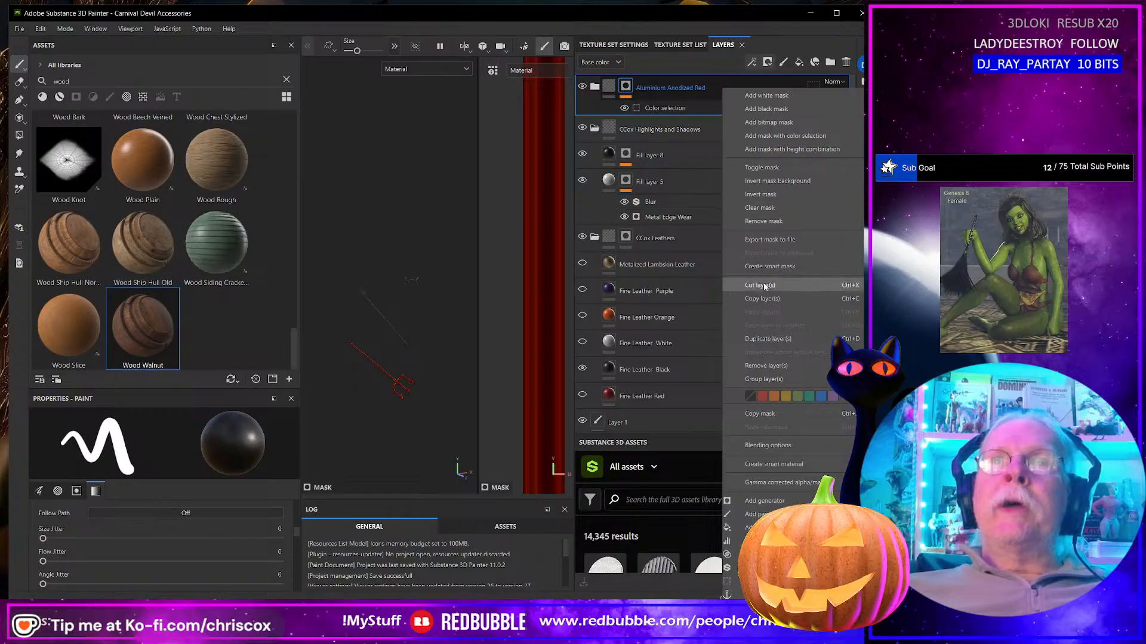
click(769, 339)
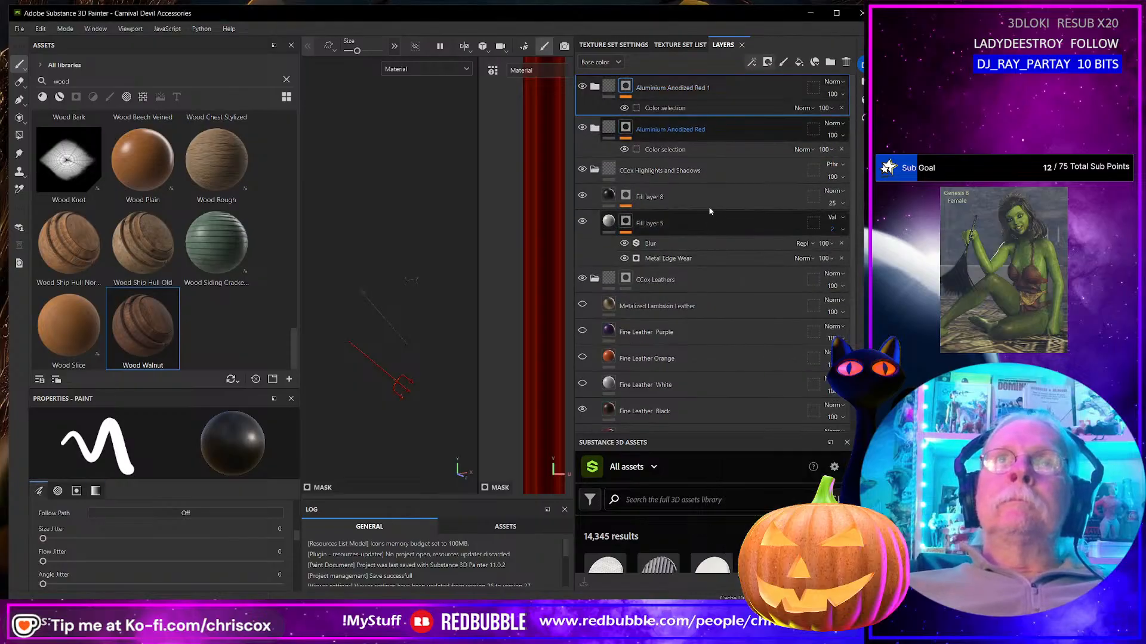
double_click(699, 88)
click(698, 88)
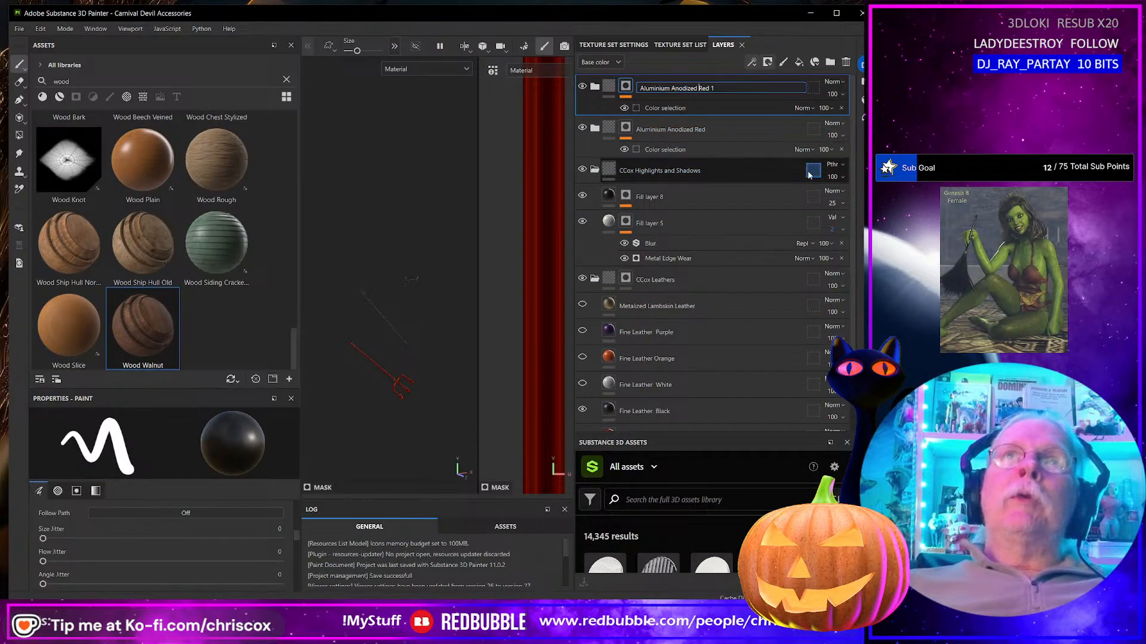
key(shift+End)
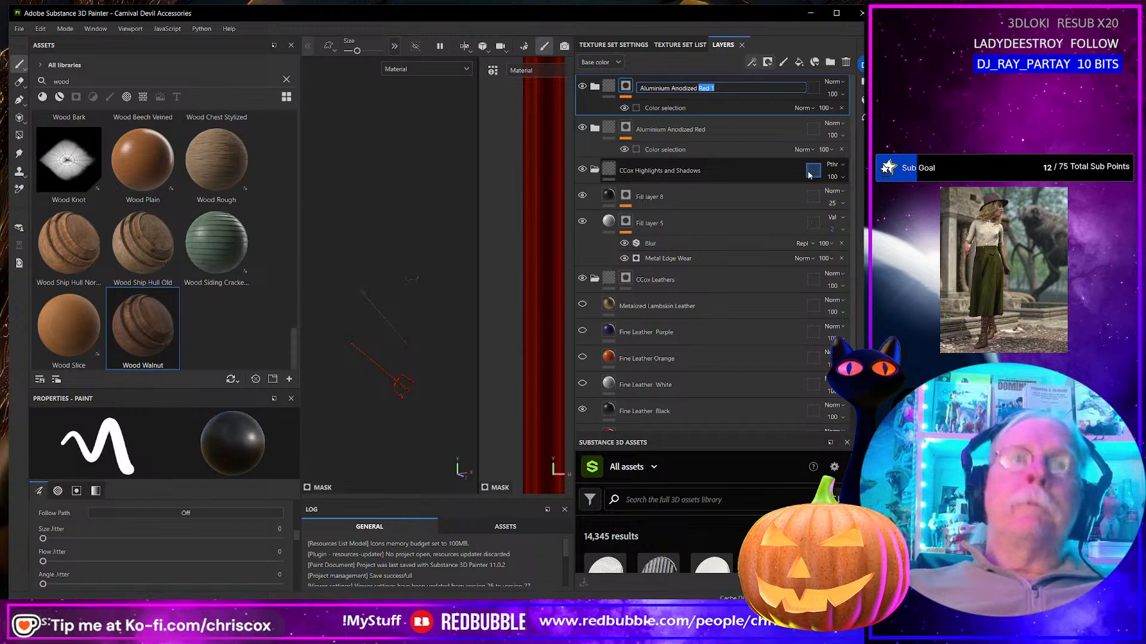
text(Gold)
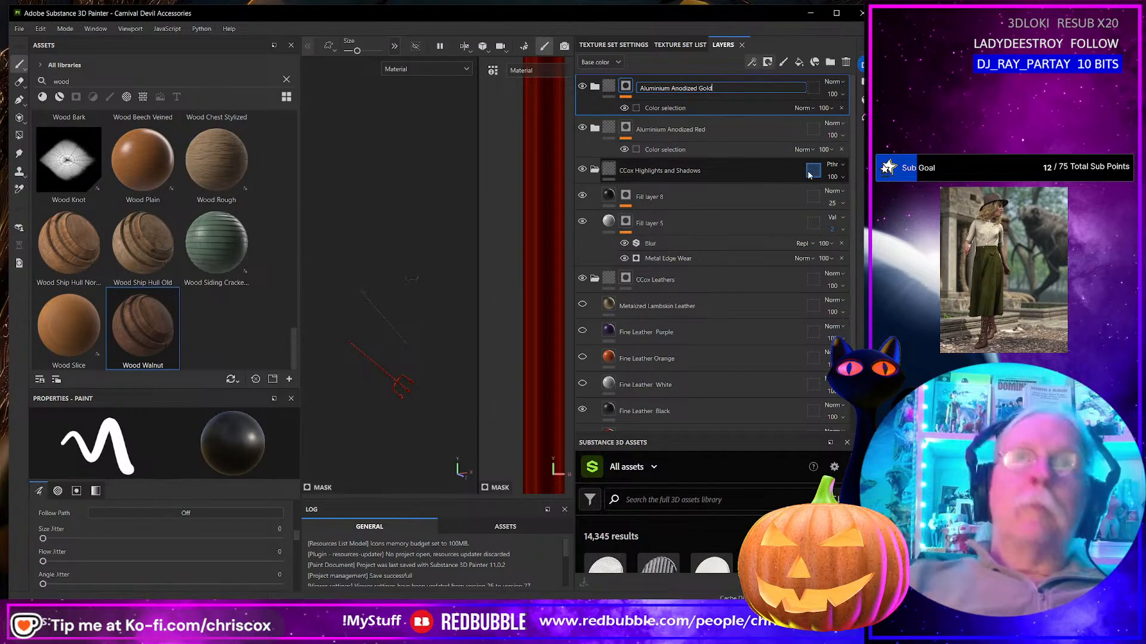
key(Return)
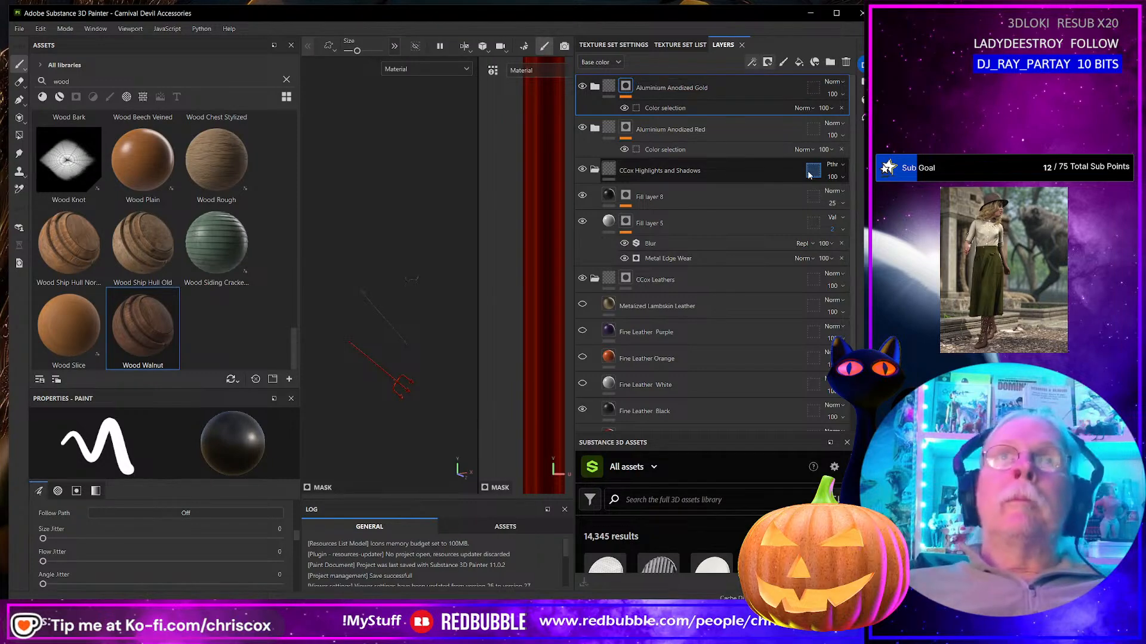
Step: Try a light gold base color, F1C57A, on the Aluminum layer inside the Aluminium Anodized Gold folder
click(594, 87)
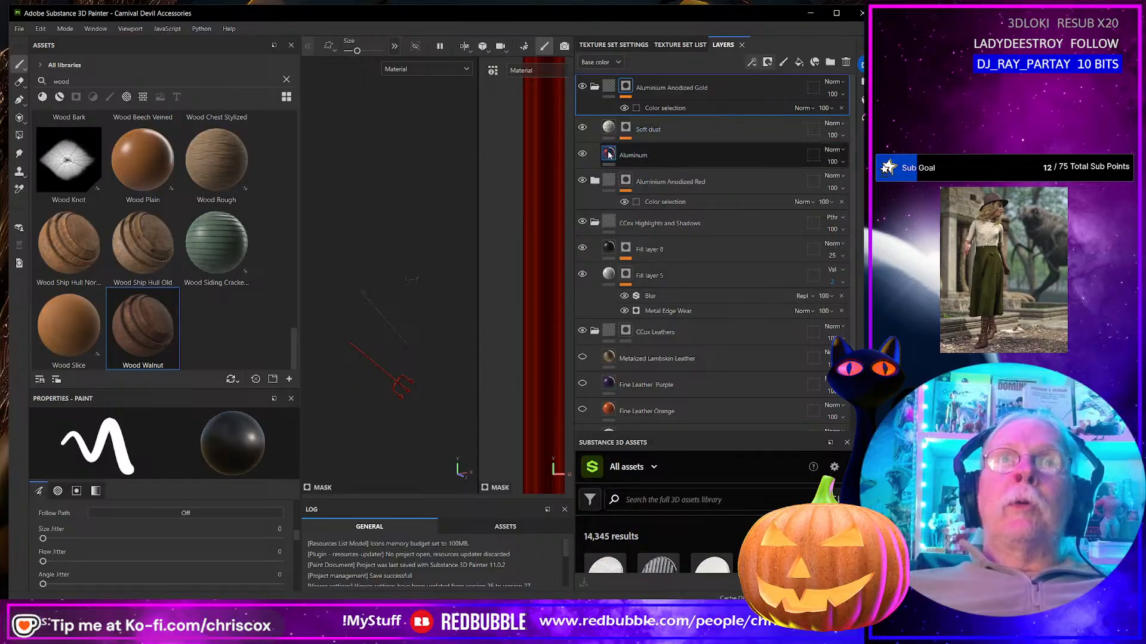
click(632, 155)
scroll(207, 517, down, 5)
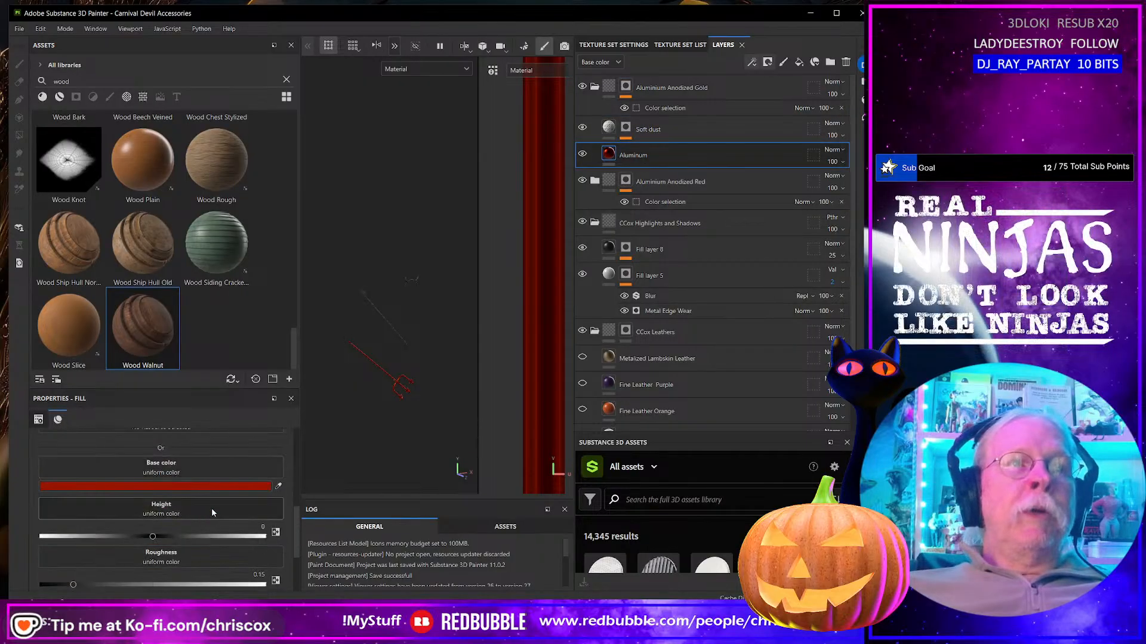
click(210, 485)
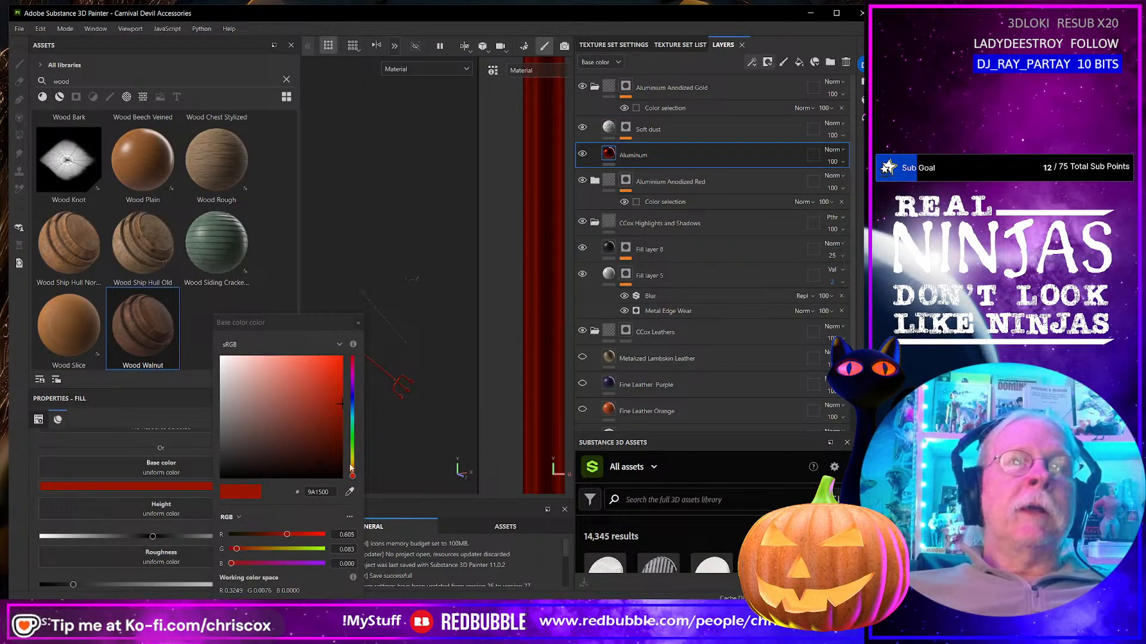
click(353, 470)
drag(322, 438, 280, 364)
scroll(450, 394, up, 5)
scroll(449, 395, down, 4)
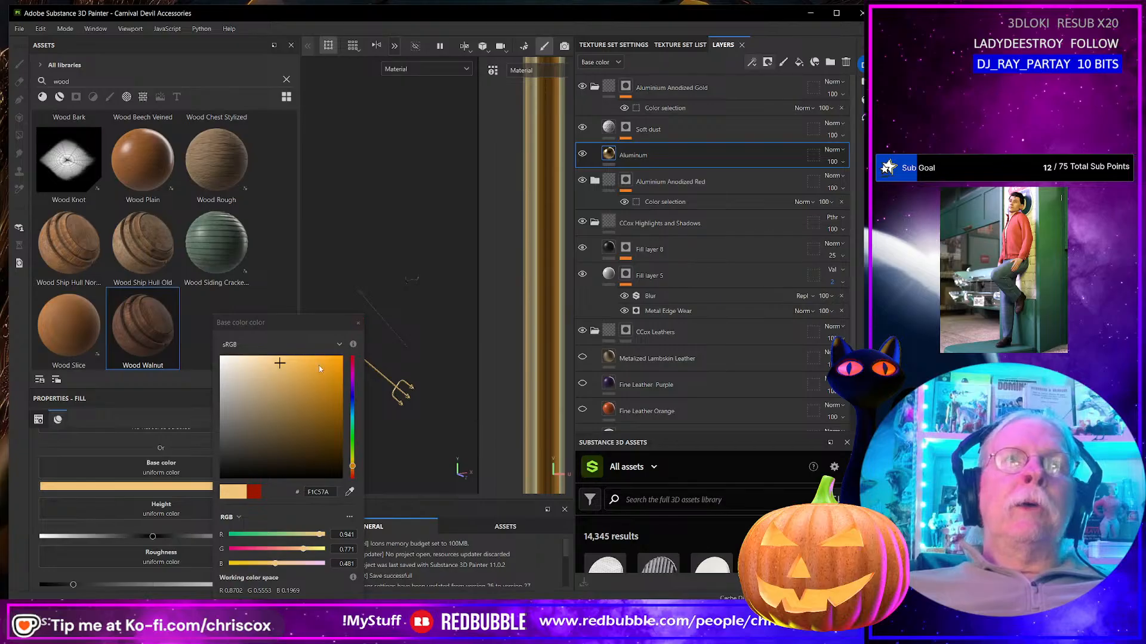
Step: Set the Aluminum layer's base color to near-black 1E1E1E and check the accessories from another angle
click(352, 403)
click(270, 394)
drag(267, 408, 220, 464)
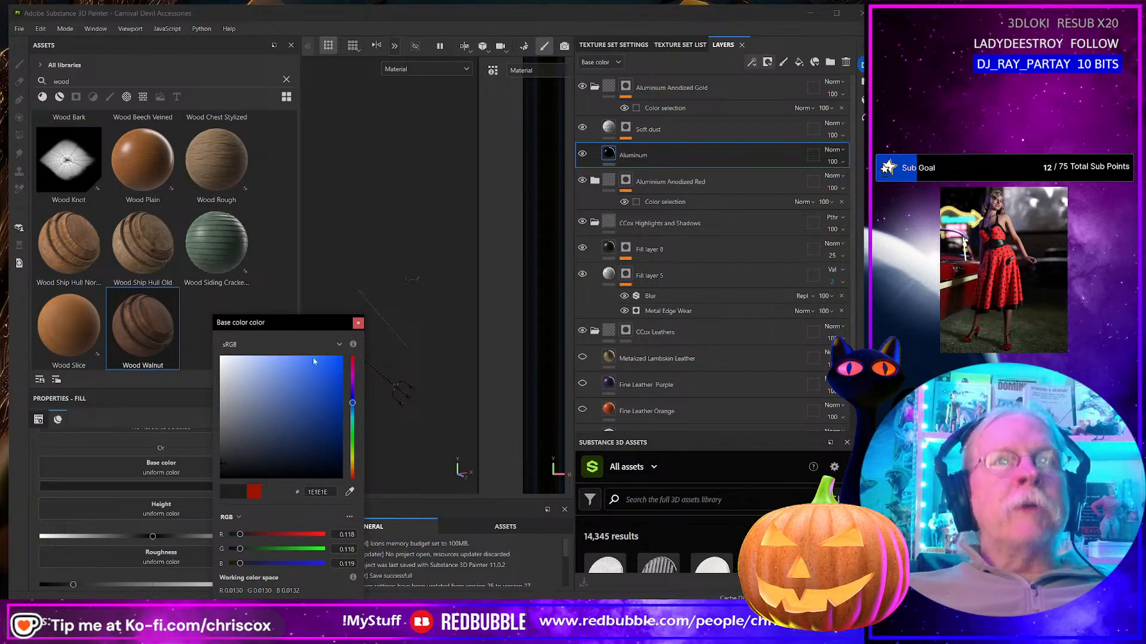
click(358, 323)
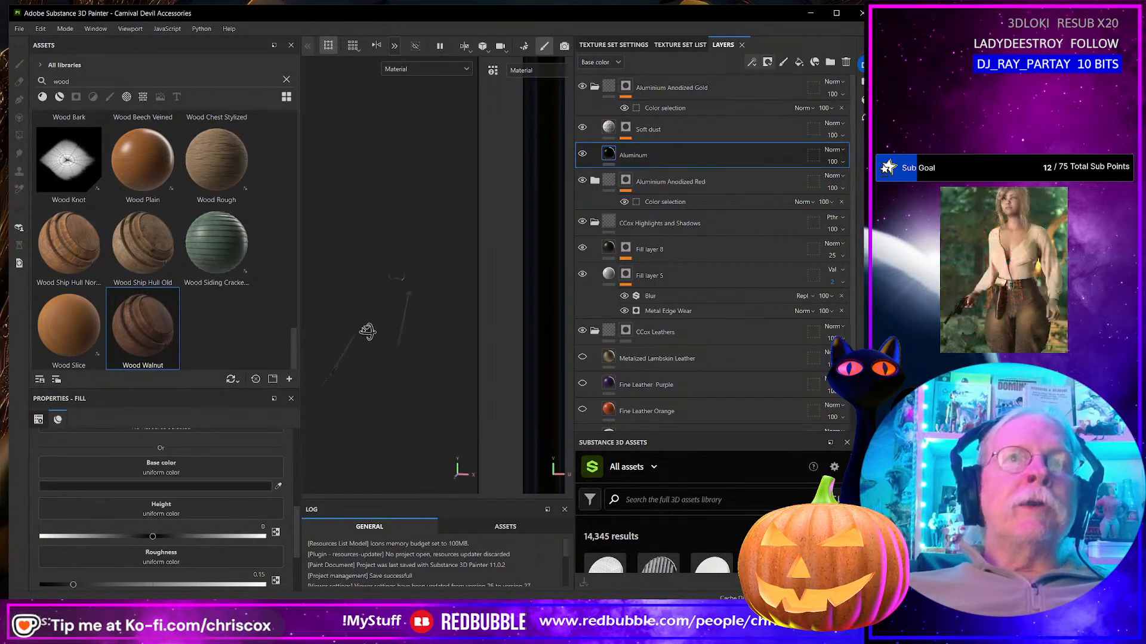
mouse_move(392, 299)
alt+mouse_down()
mouse_move(422, 293)
mouse_move(393, 306)
alt+mouse_up()
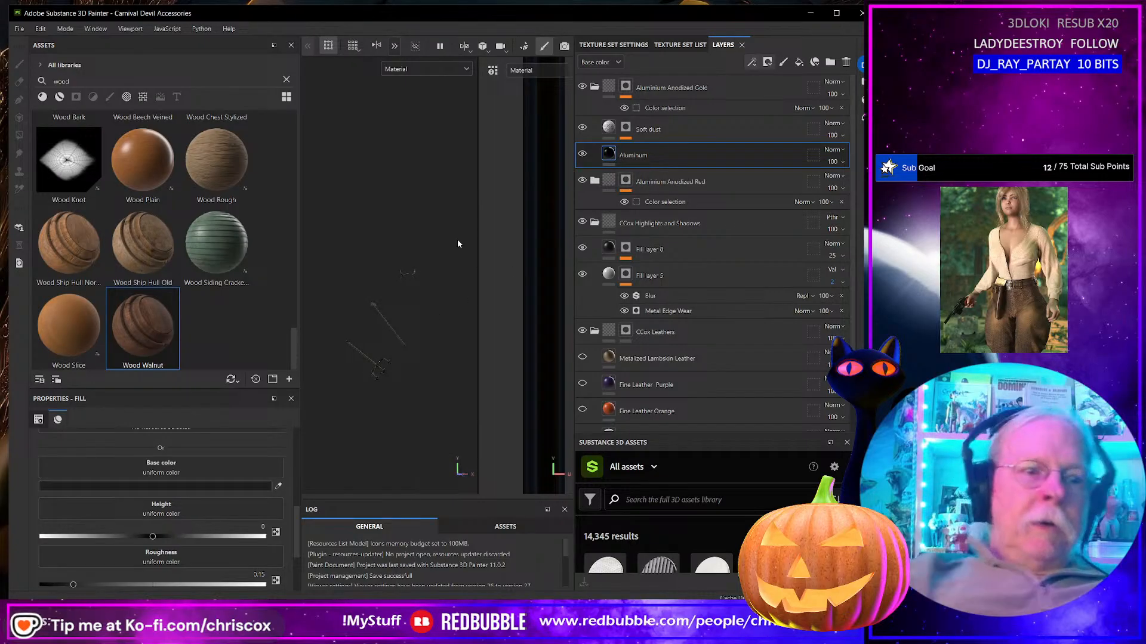
Step: Export only the base color texture as a 4096 JPEG with the CCox-Clothes_Base Color output template
key(ctrl+shift+e)
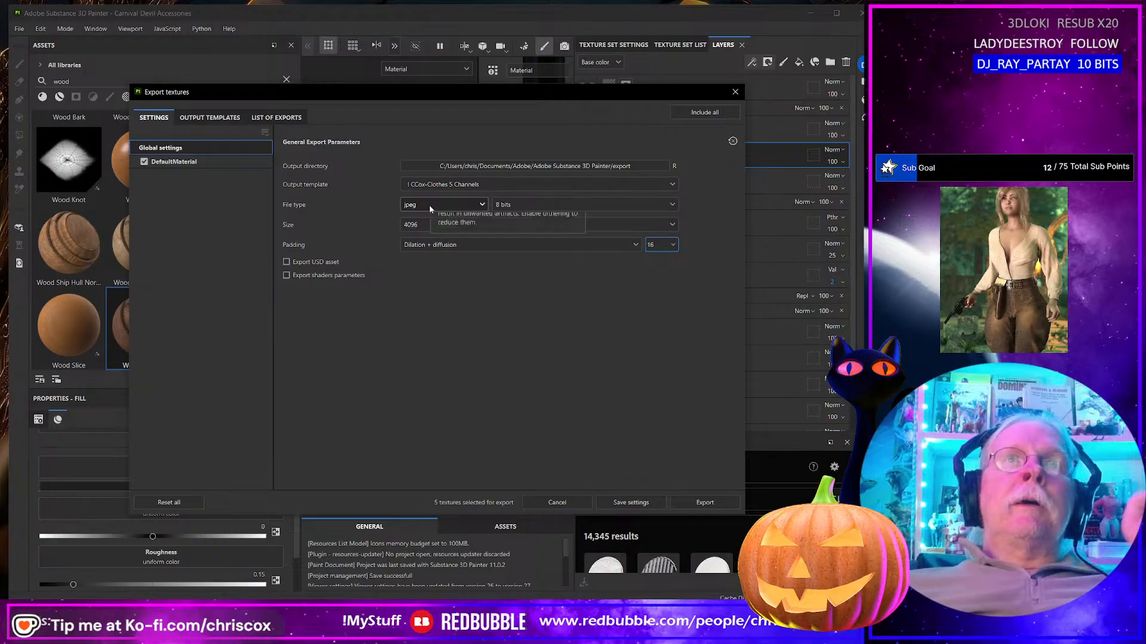
click(531, 186)
scroll(483, 256, down, 5)
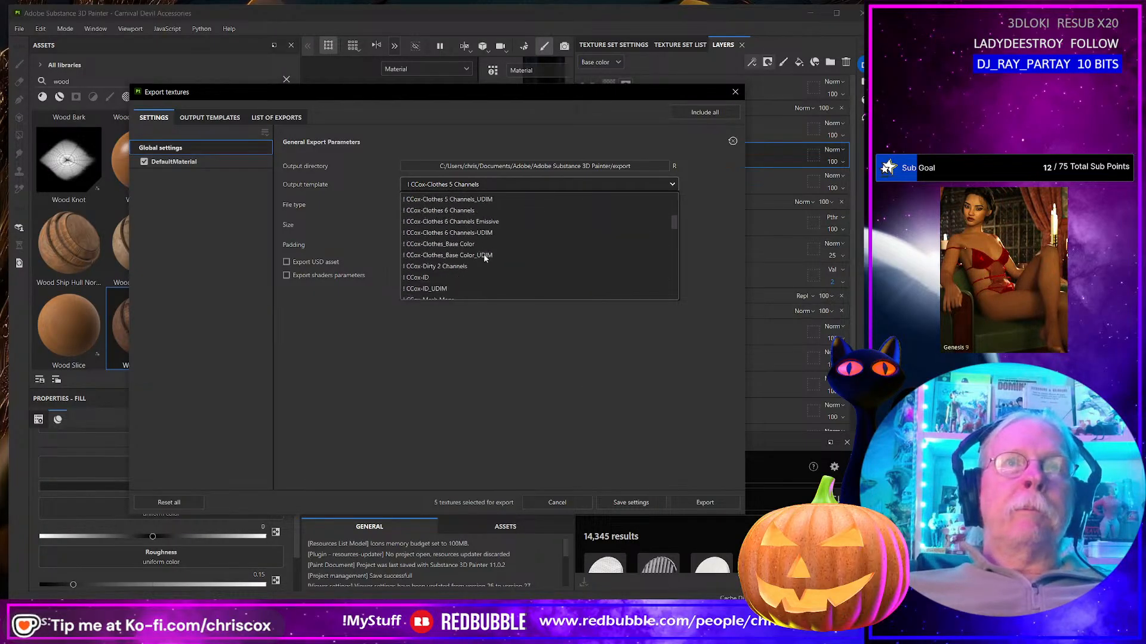
scroll(478, 273, down, 3)
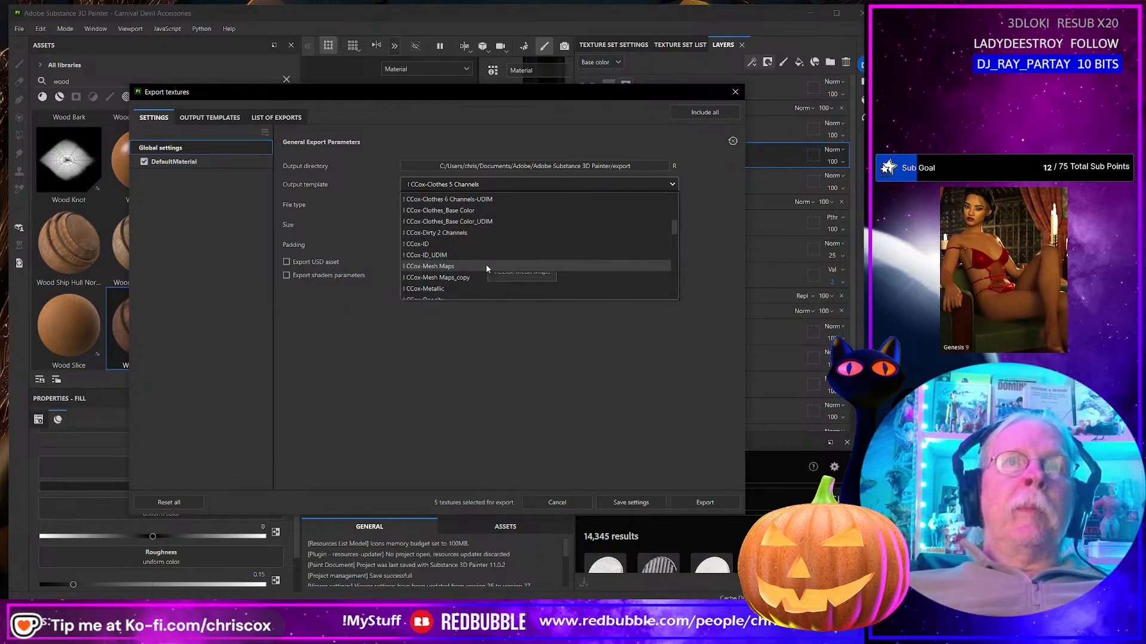
click(465, 211)
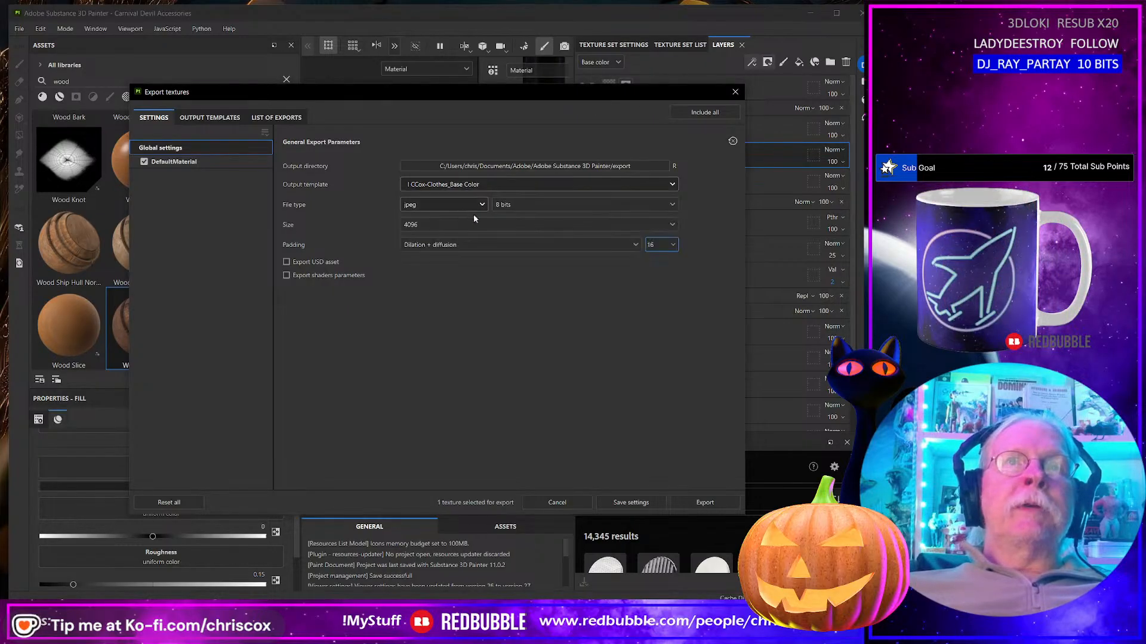
click(709, 503)
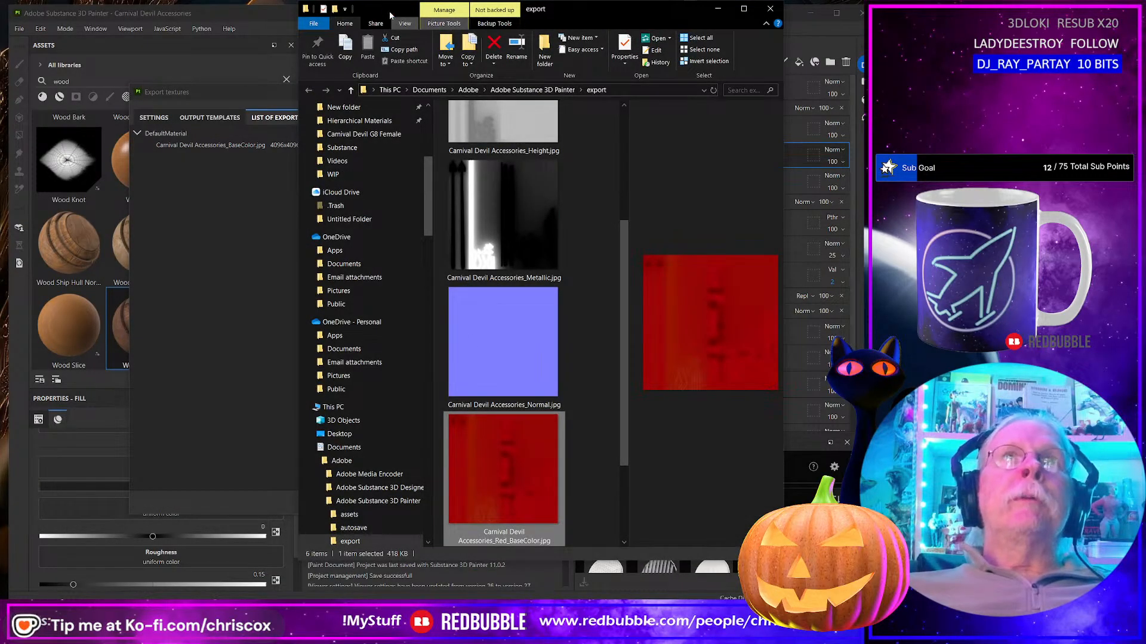
Step: In the export folder, rename the new base color texture as Carnival Devil Accessories_Black_BaseColor.jpg
drag(577, 12, 307, 31)
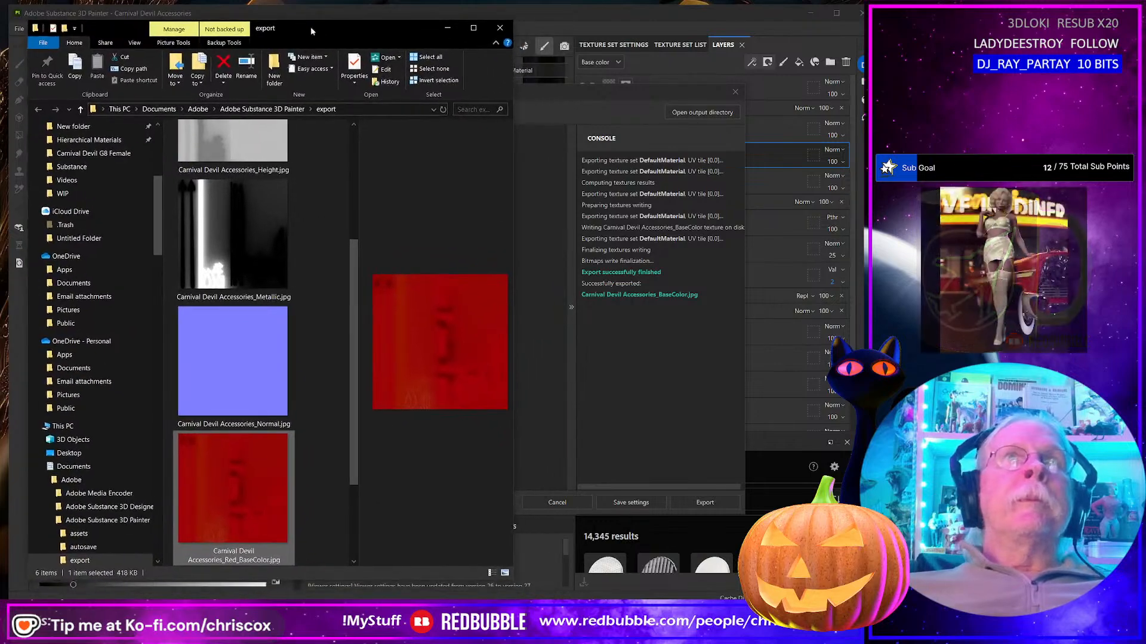
drag(515, 200, 853, 203)
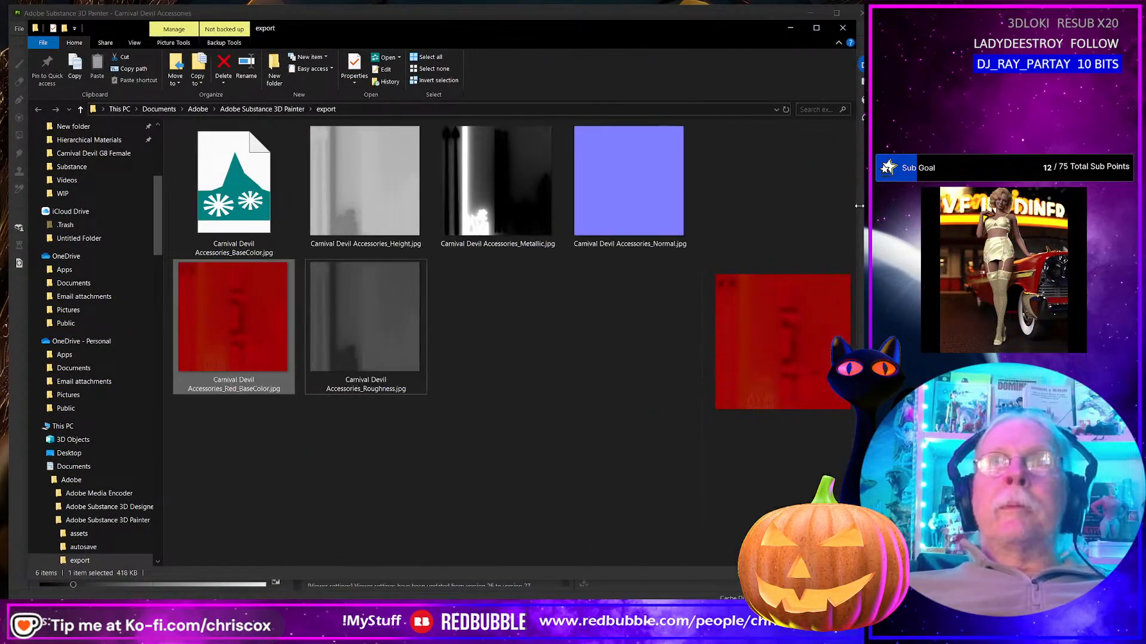
click(233, 254)
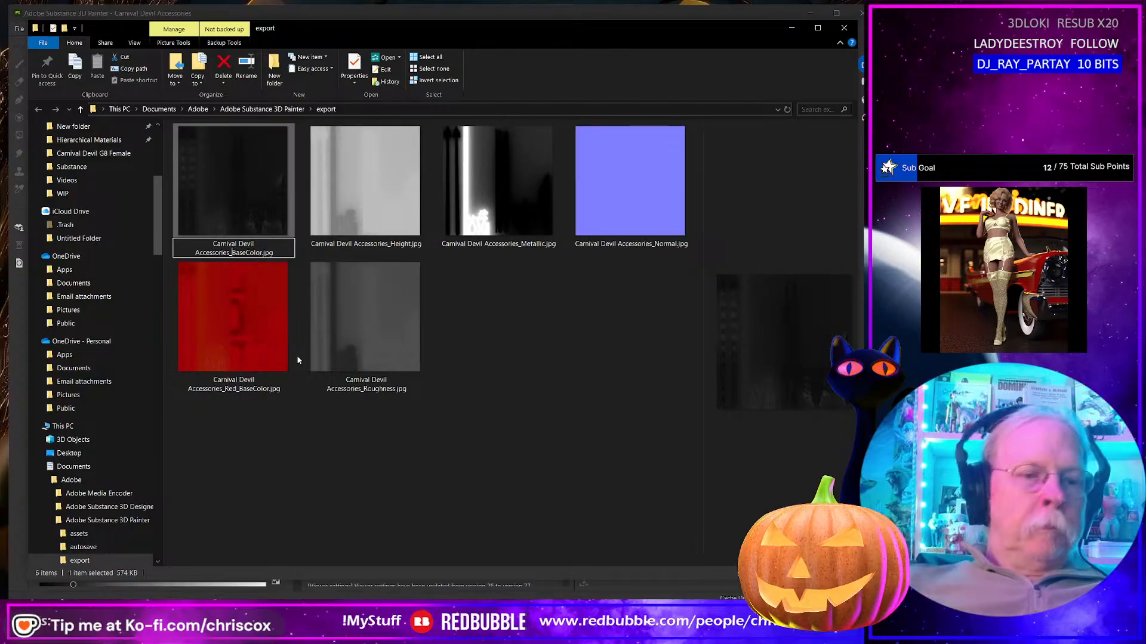
text(_)
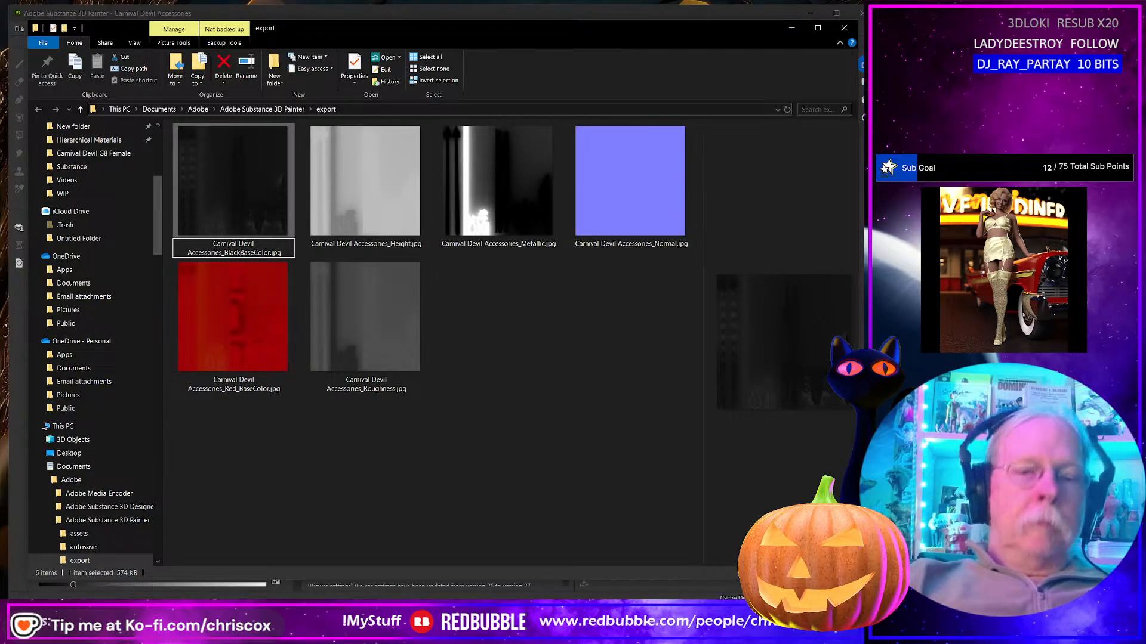
key(Return)
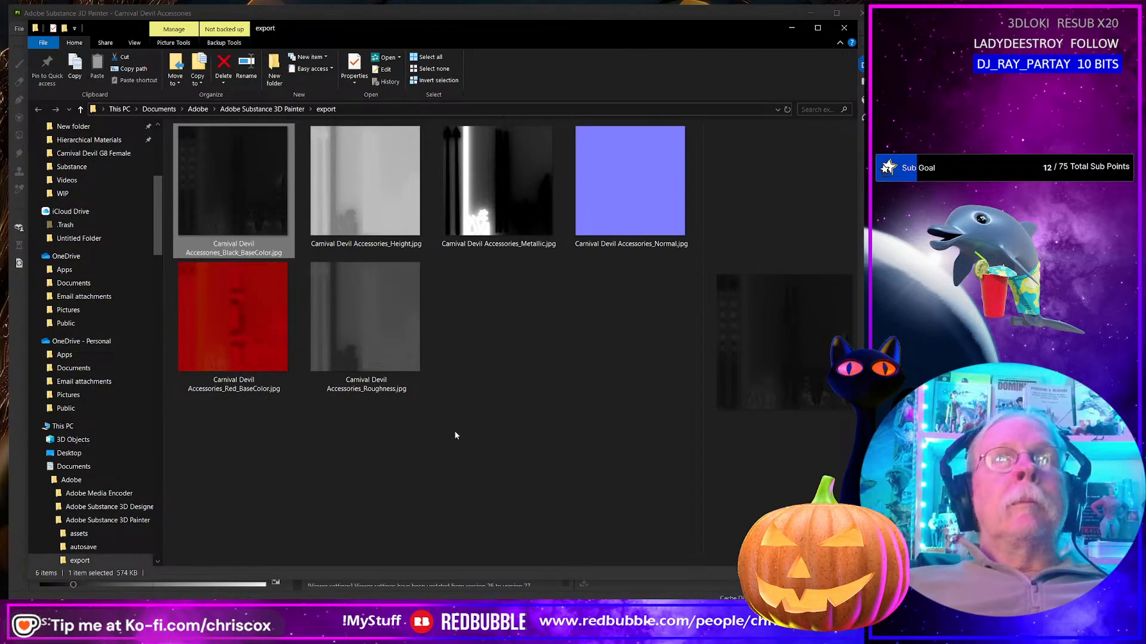
Step: Switch back to Substance 3D Painter, close the texture export window, and collapse and select the Aluminium Anodized Gold folder
key(alt+Tab)
click(735, 93)
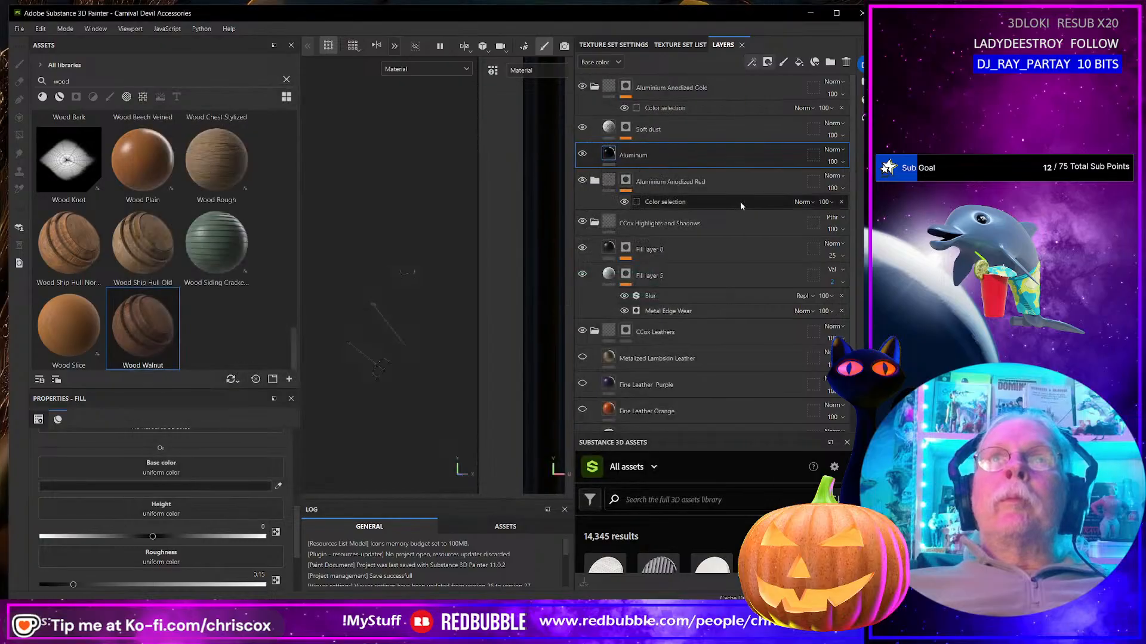
click(595, 87)
click(702, 92)
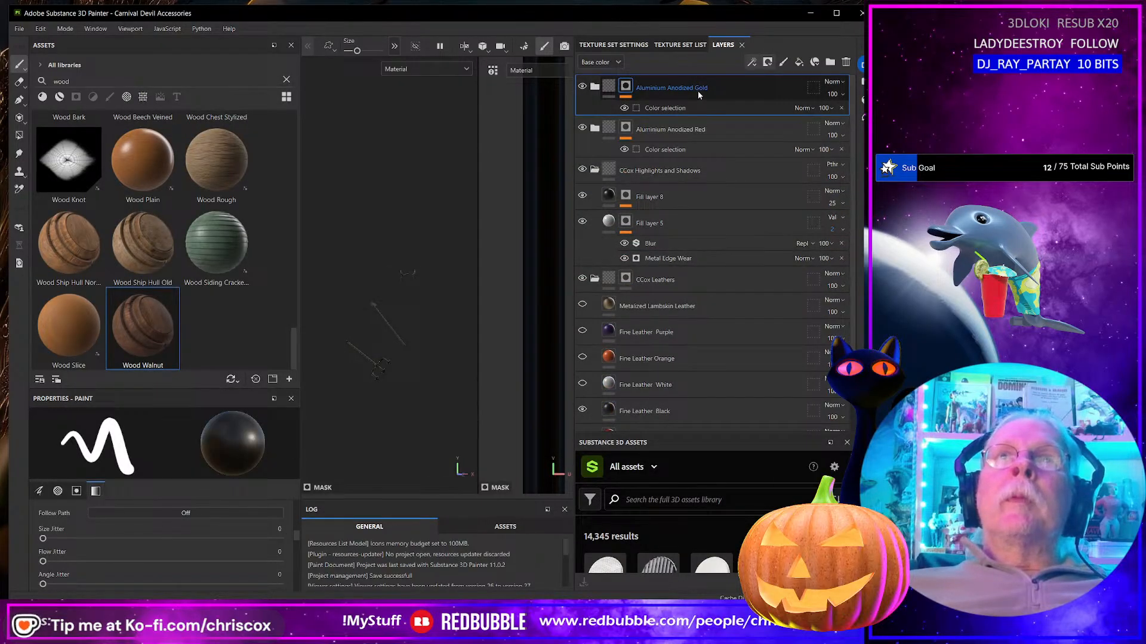
Step: Rename the Aluminium Anodized Gold folder as Aluminium Anodized Black
double_click(697, 88)
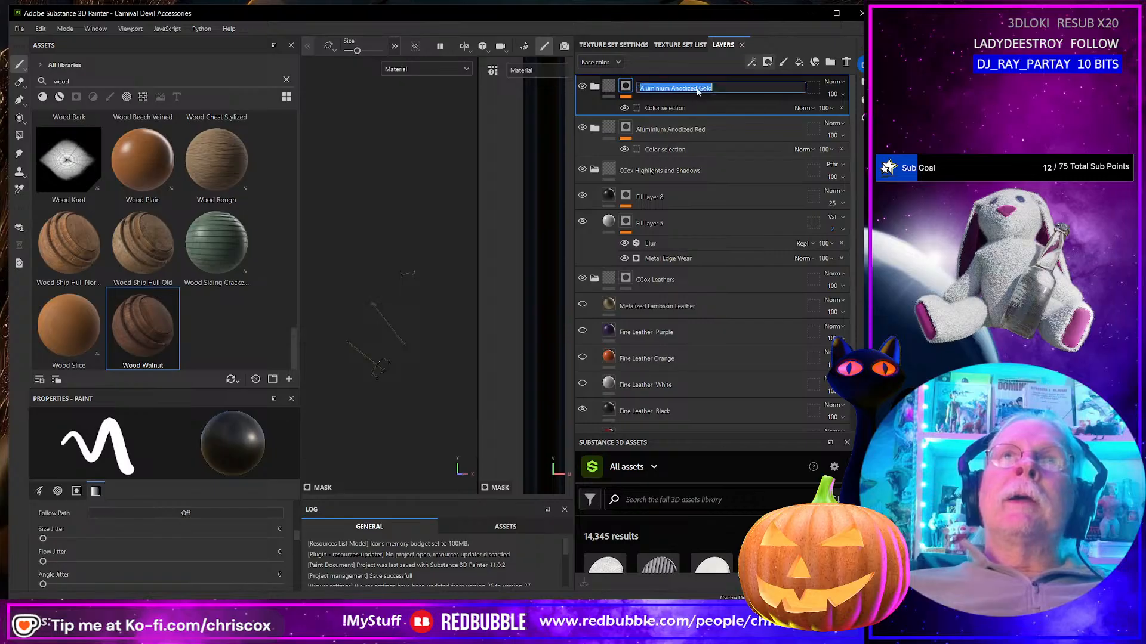
click(697, 88)
key(shift+End)
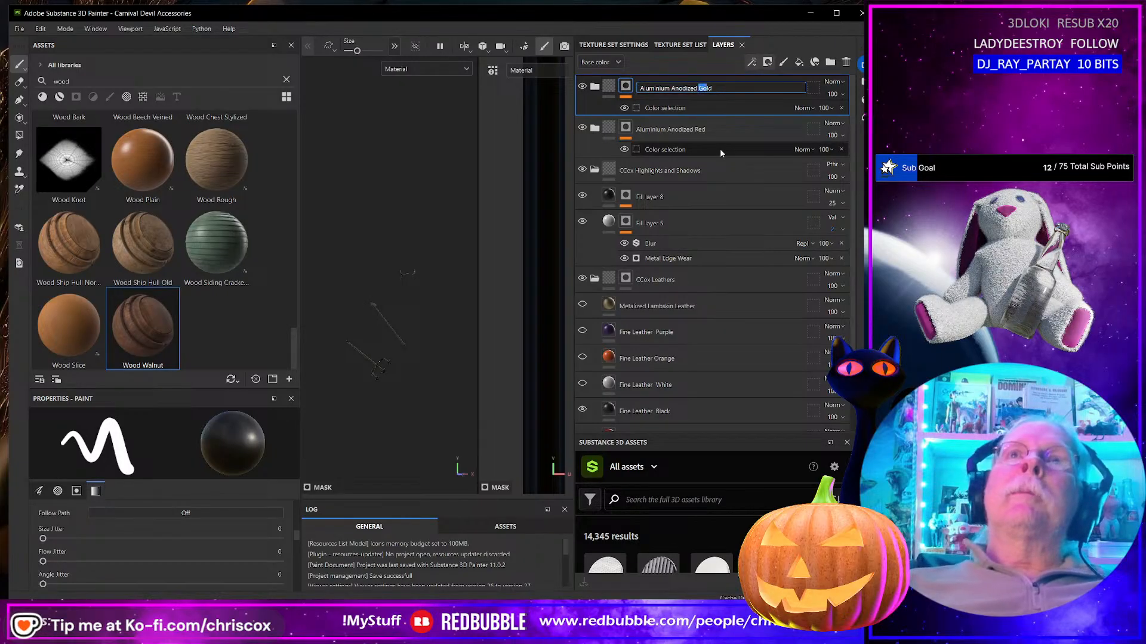
text(Black)
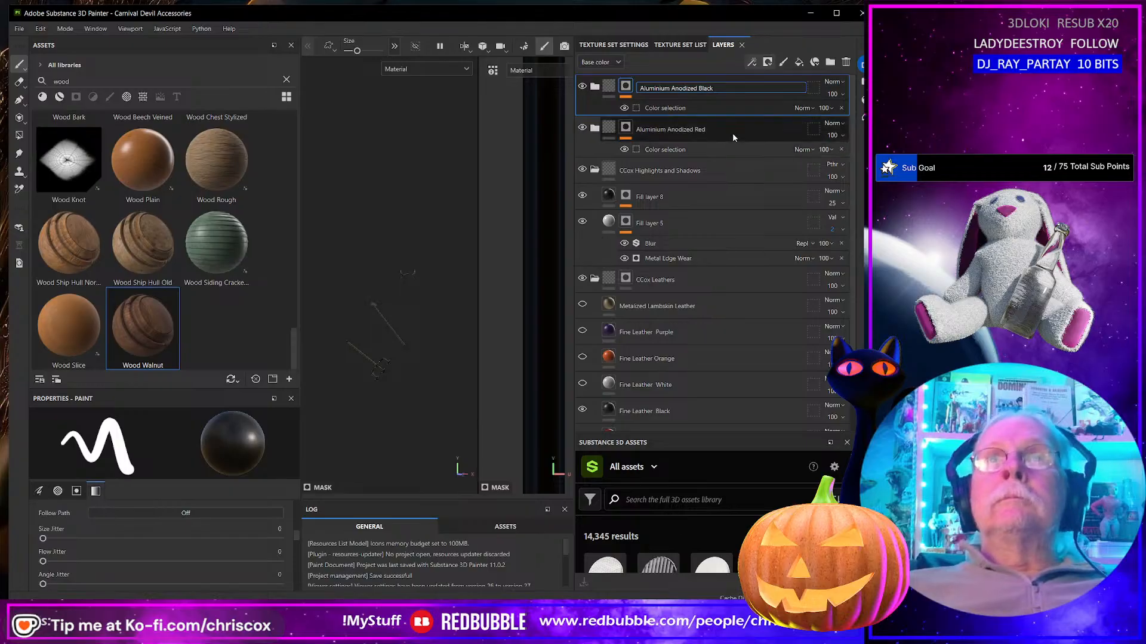
click(732, 132)
Step: Duplicate the Aluminium Anodized Black folder, and duplicate the resulting set of three anodized aluminium folders together
right_click(729, 87)
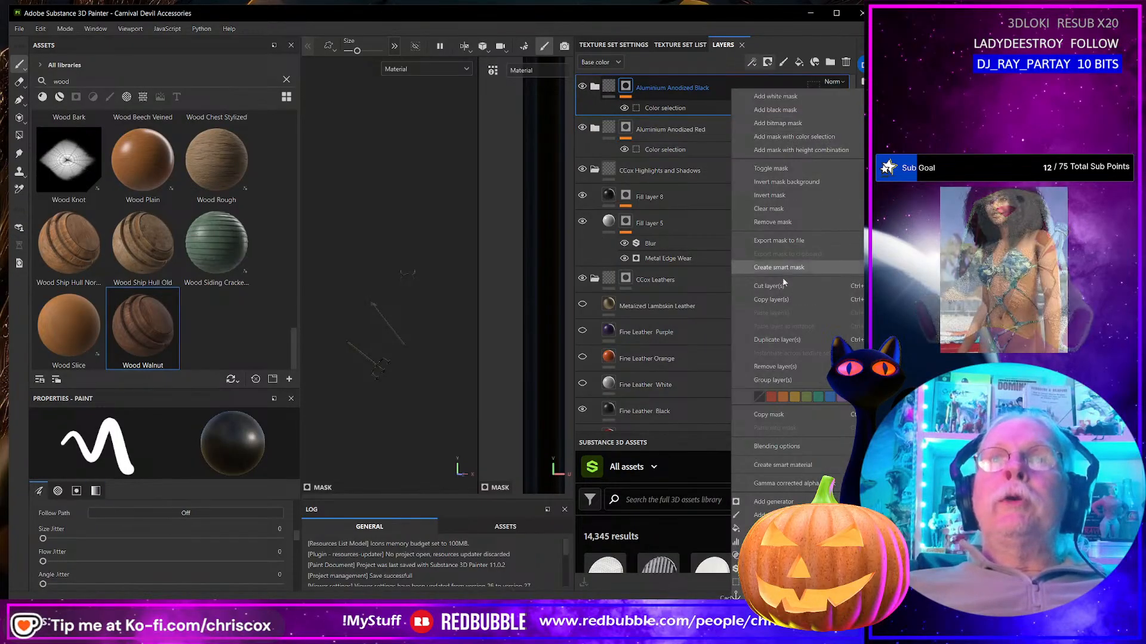
click(770, 340)
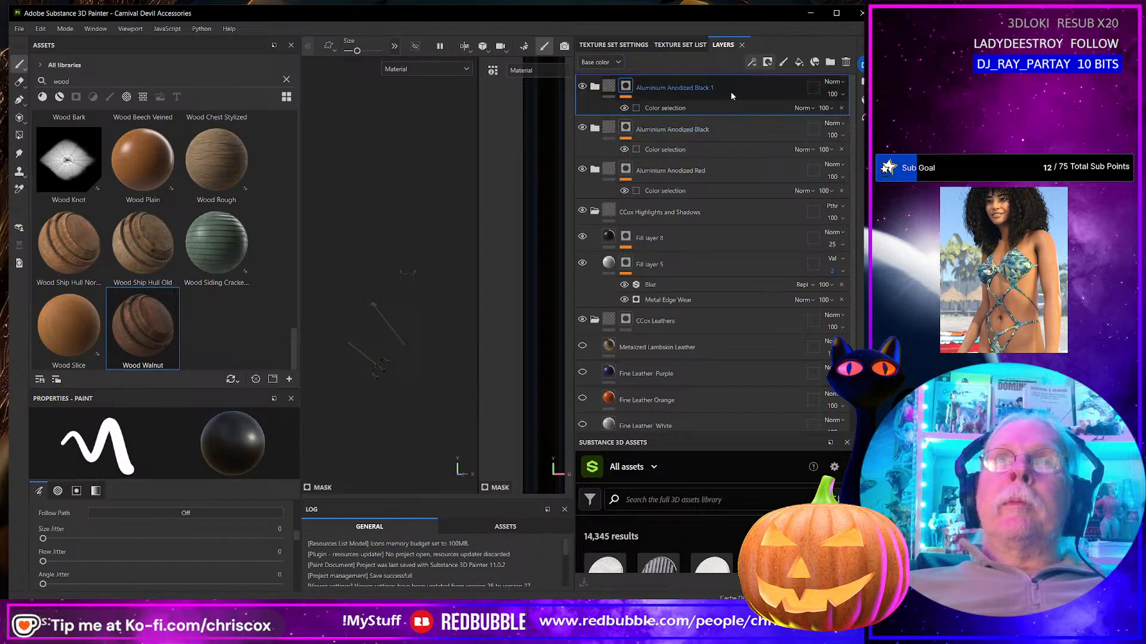
shift+click(724, 172)
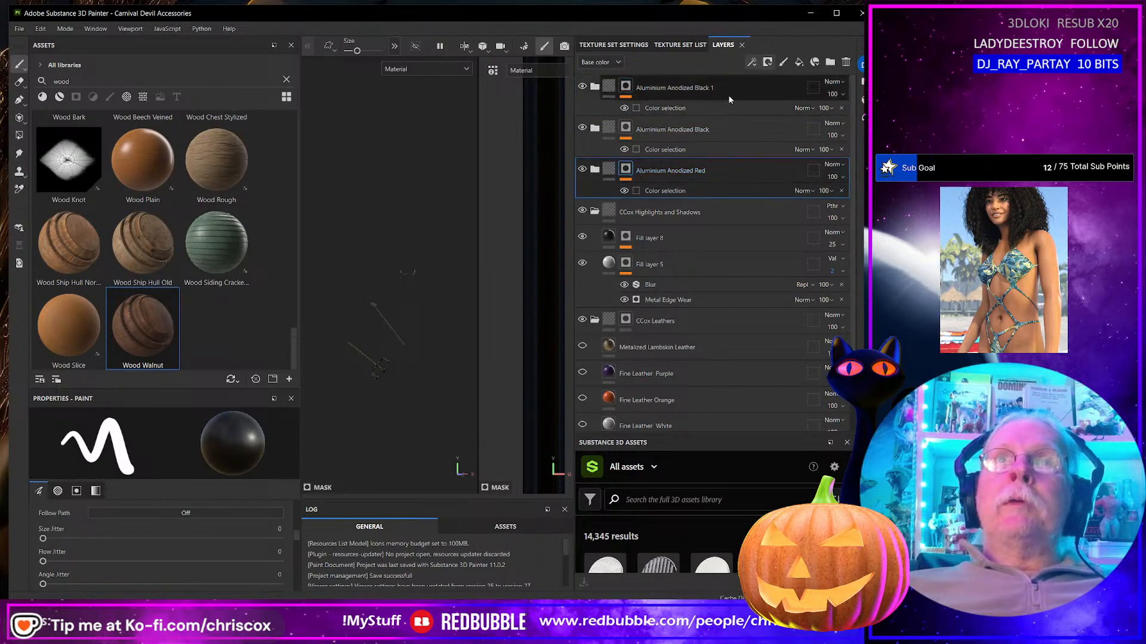
right_click(728, 95)
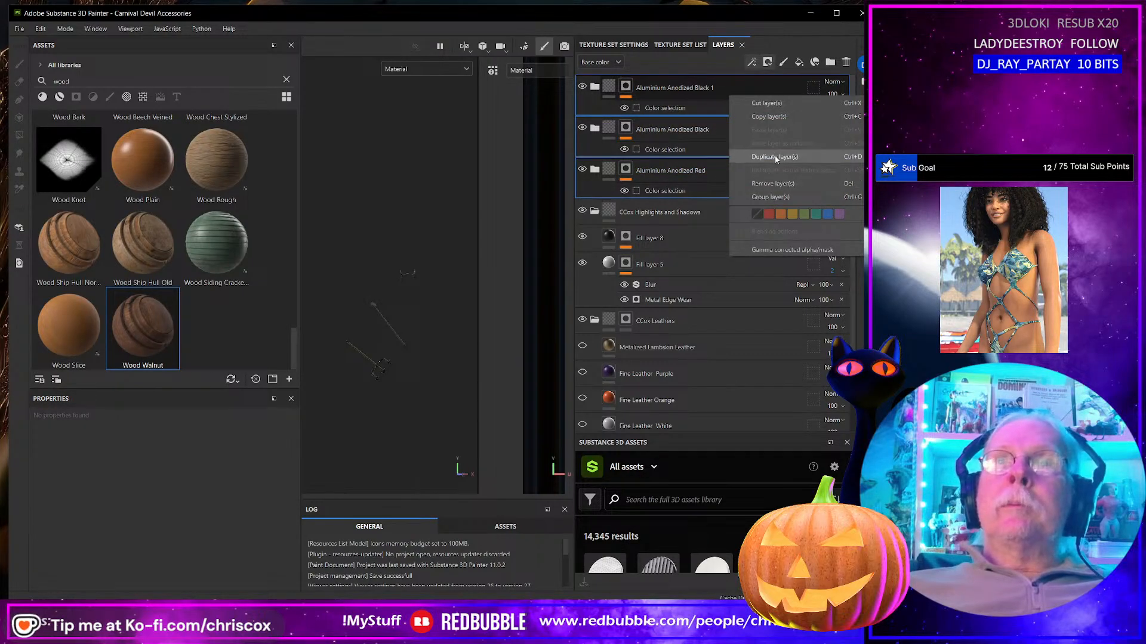
click(758, 178)
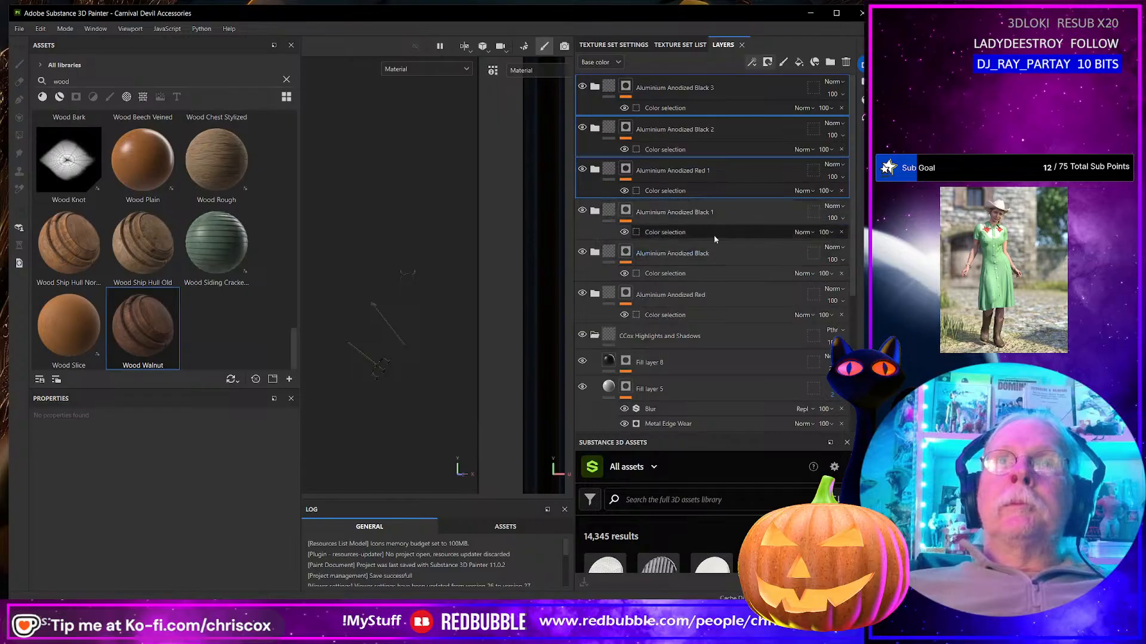
Step: Rename the Aluminium Anodized Black 1 folder as Aluminium Anodized Silver
double_click(706, 216)
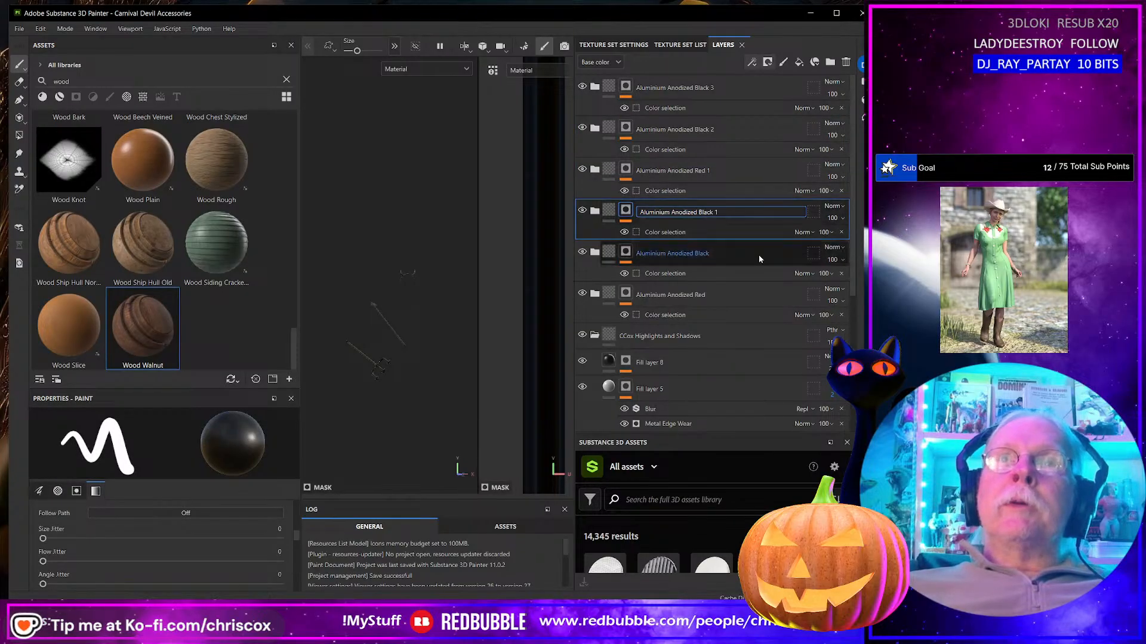
key(ctrl+shift+Left)
key(ctrl+shift+Left)
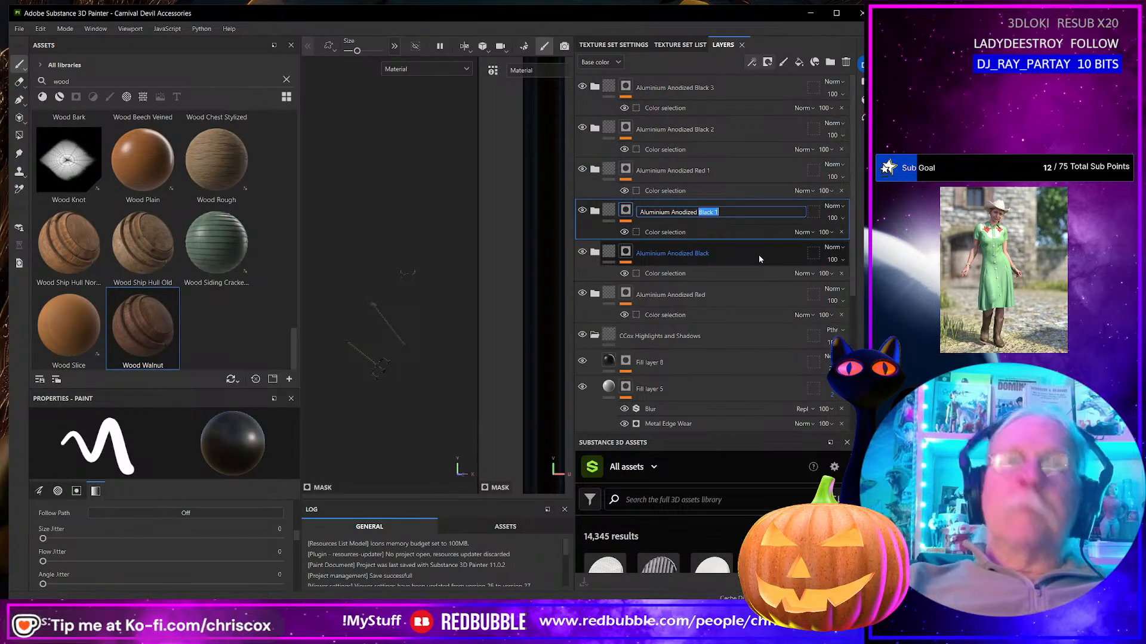
text(Silver)
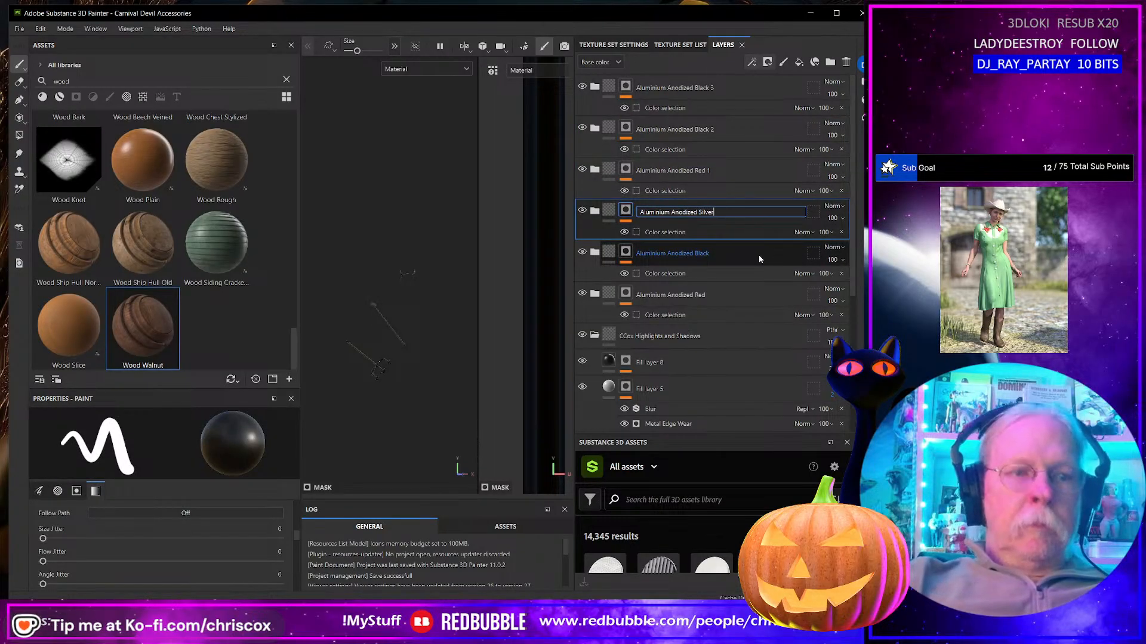
Step: Rename the Aluminium Anodized Red 1 folder as Aluminium Anodized Orange
double_click(694, 171)
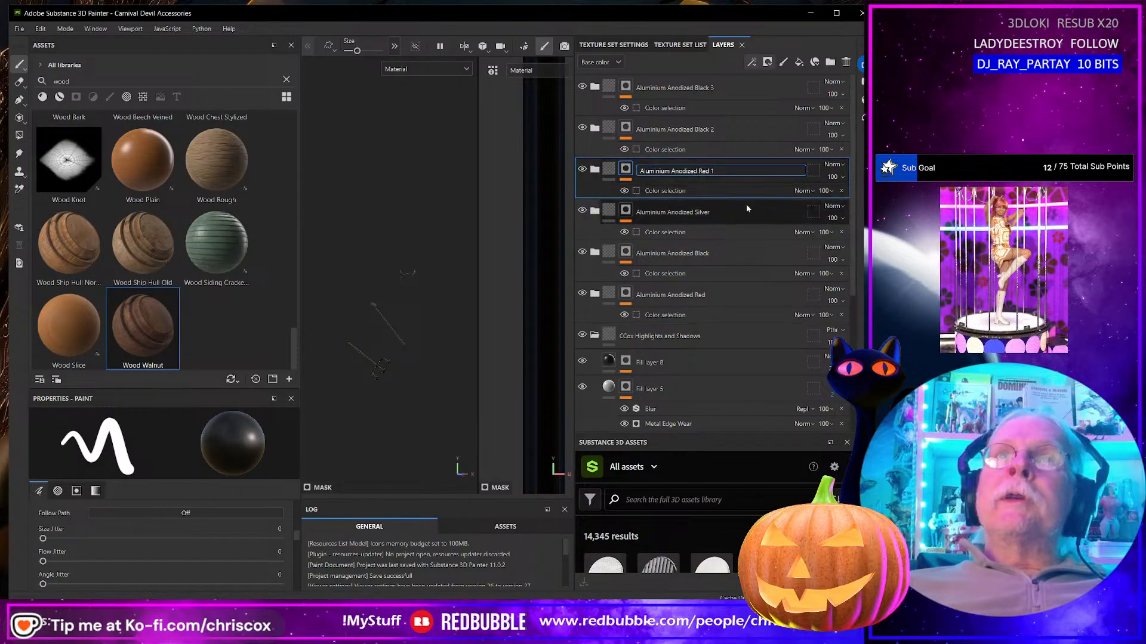
key(ctrl+shift+Right)
key(ctrl+shift+Right)
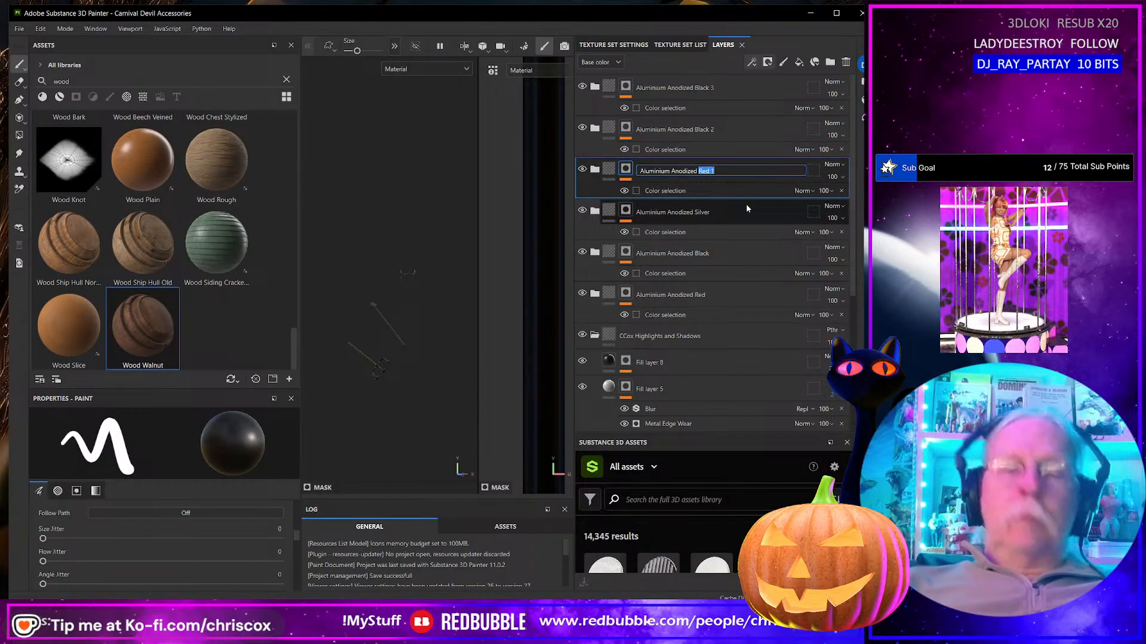
text(Ora)
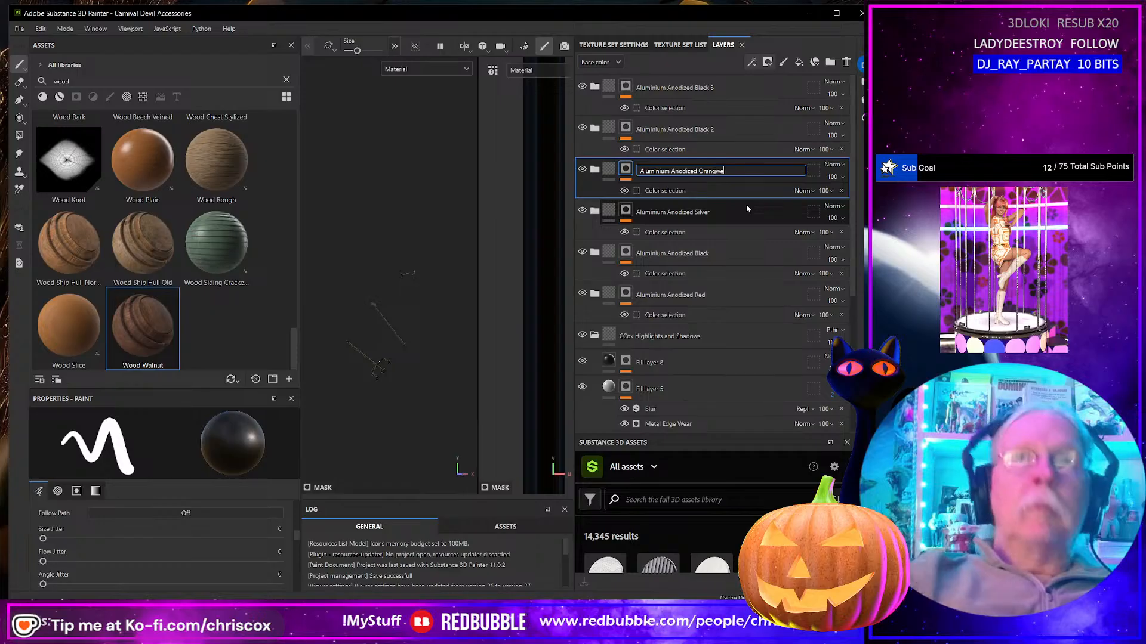
text(nge)
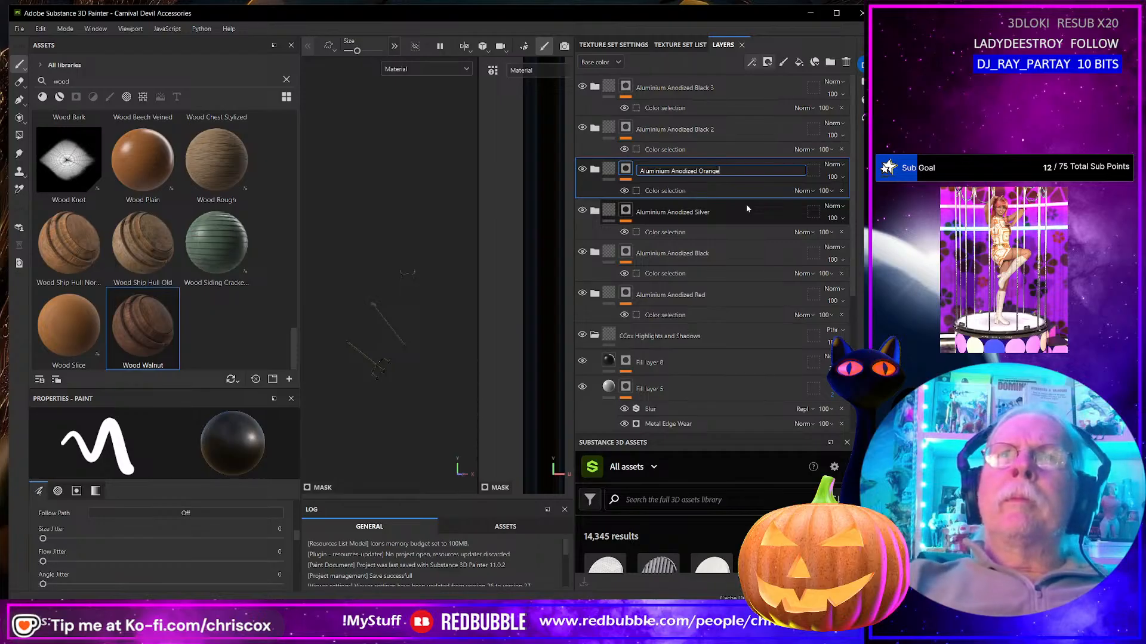
Step: Rename the Aluminium Anodized Black 2 folder as Aluminium Anodized Purple and Black 3 as Aluminium Anodized Gold
click(706, 129)
double_click(706, 128)
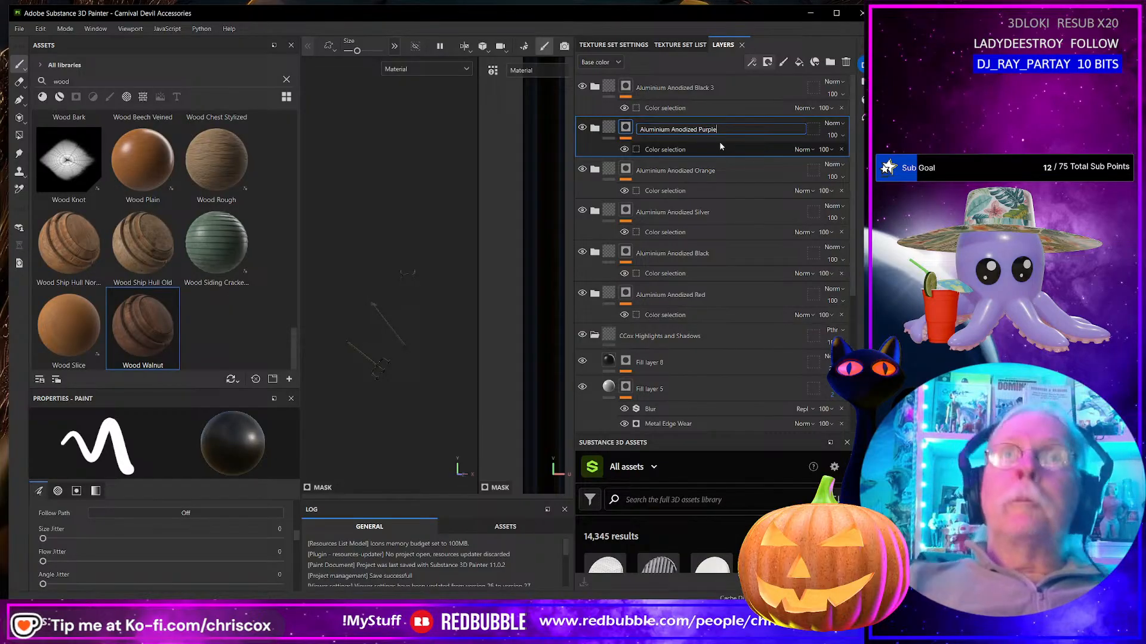
click(700, 86)
double_click(701, 87)
click(702, 87)
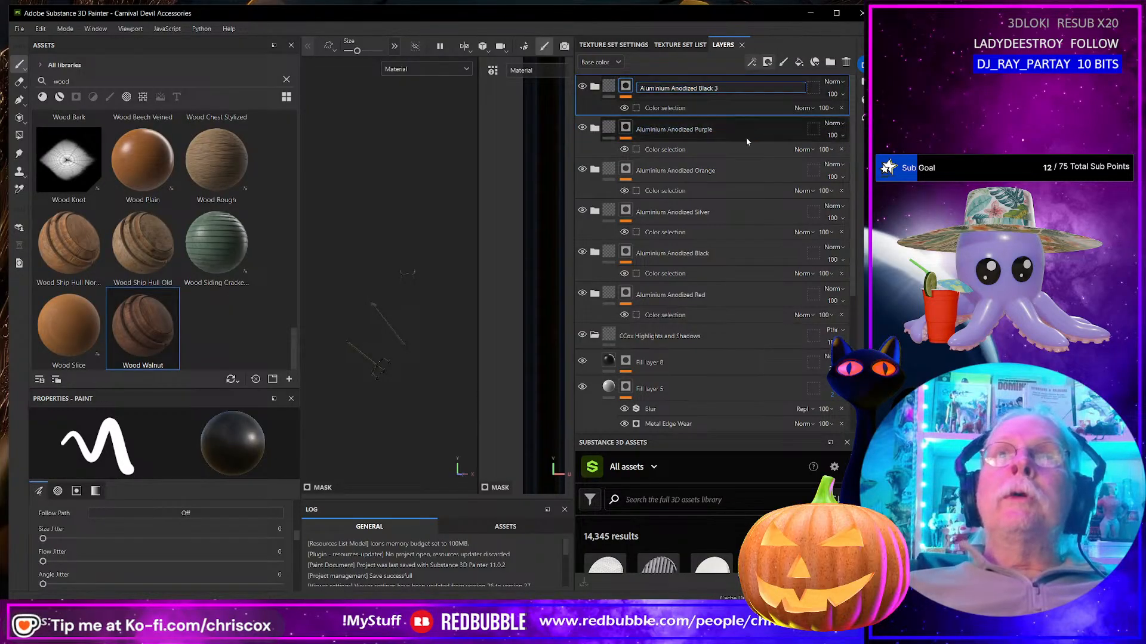
key(shift+End)
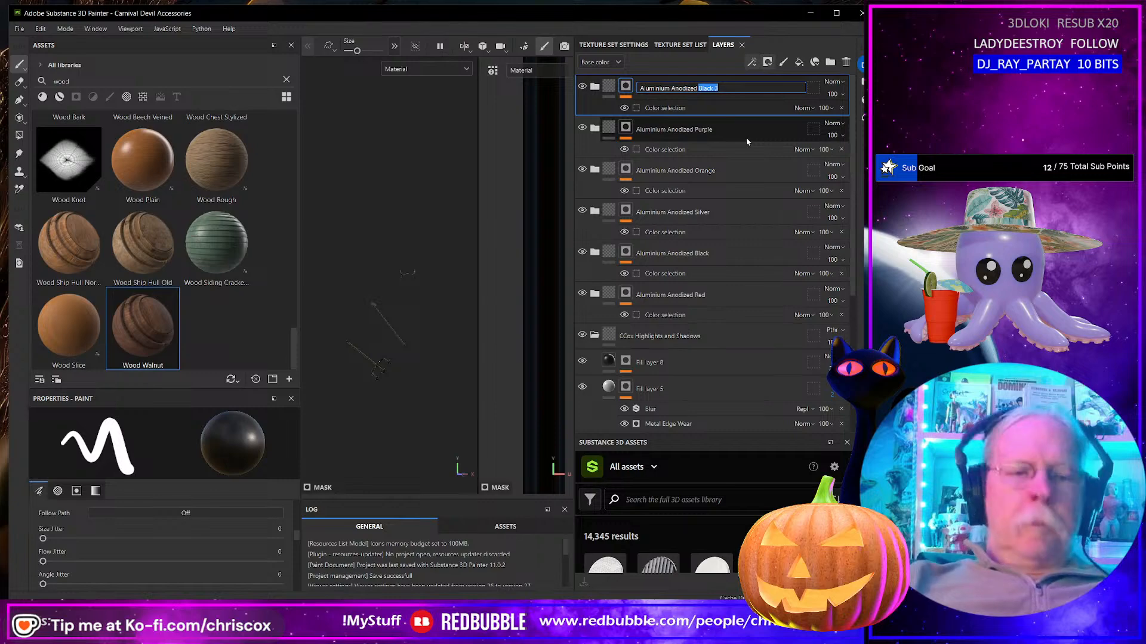
text(Gold)
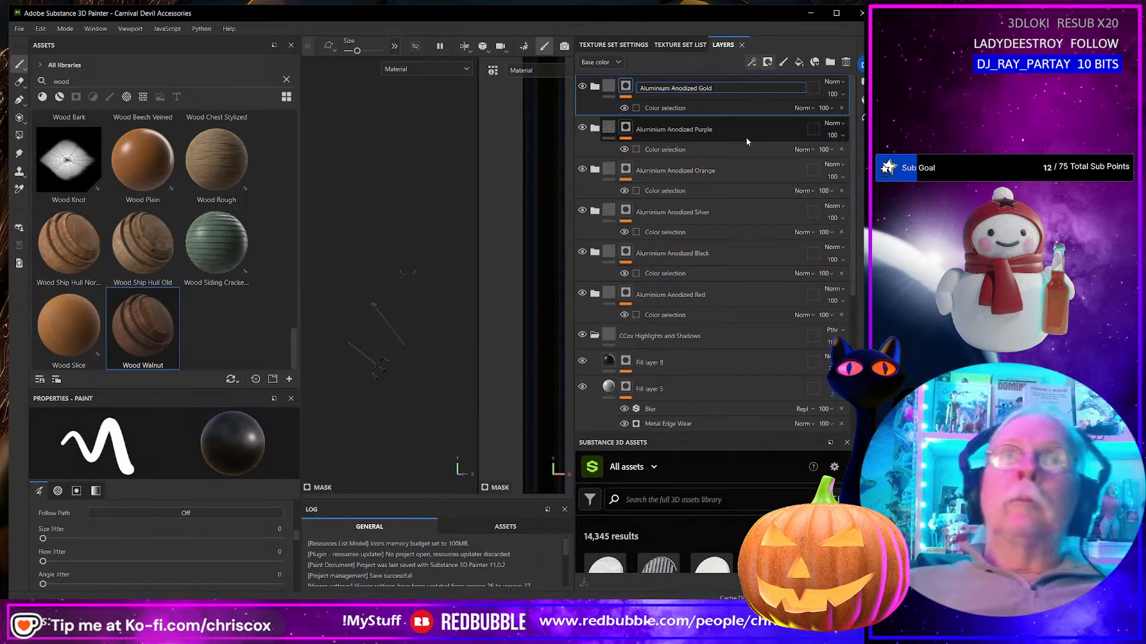
key(Return)
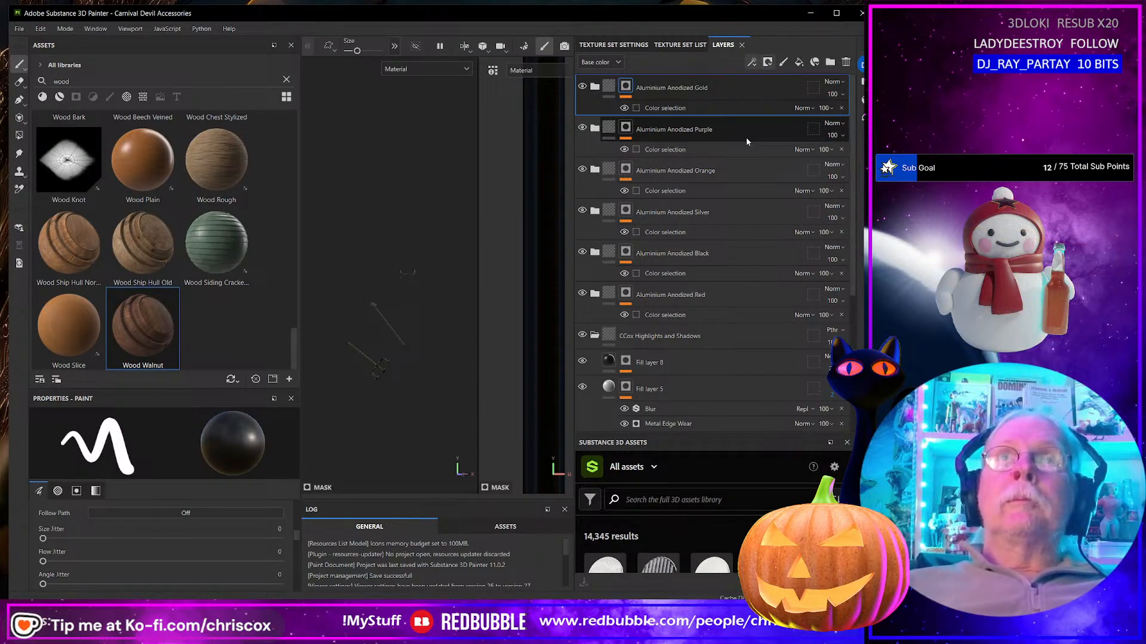
Step: Set the base color of the Aluminum fill inside the Aluminium Anodized Gold folder to gold F0C770, and hide the collapsed folder
click(595, 88)
click(600, 156)
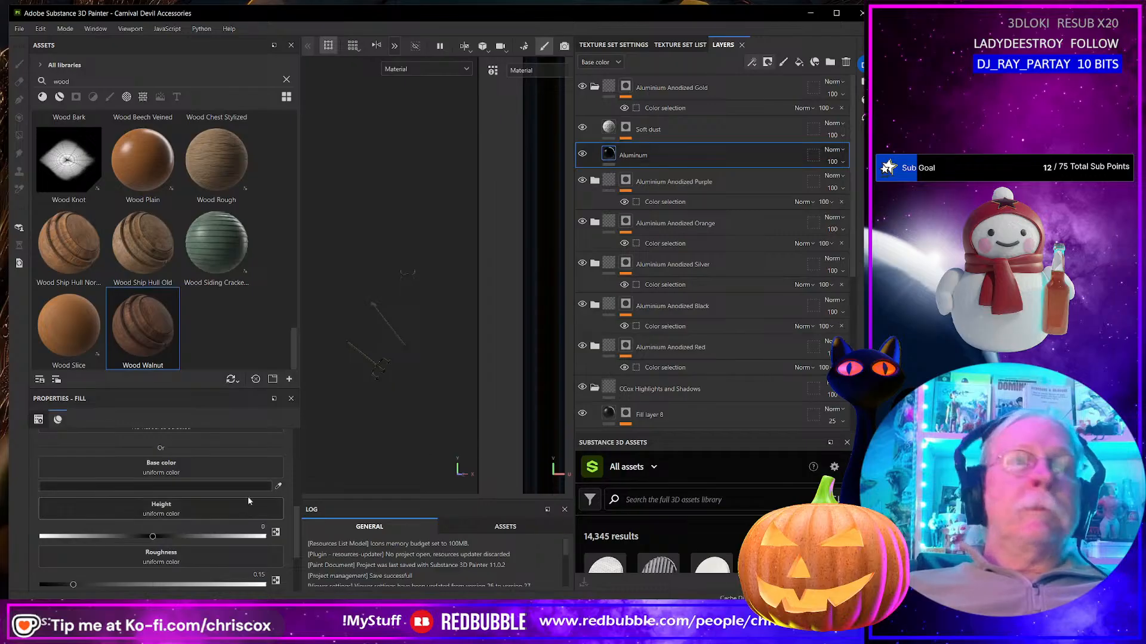
click(212, 484)
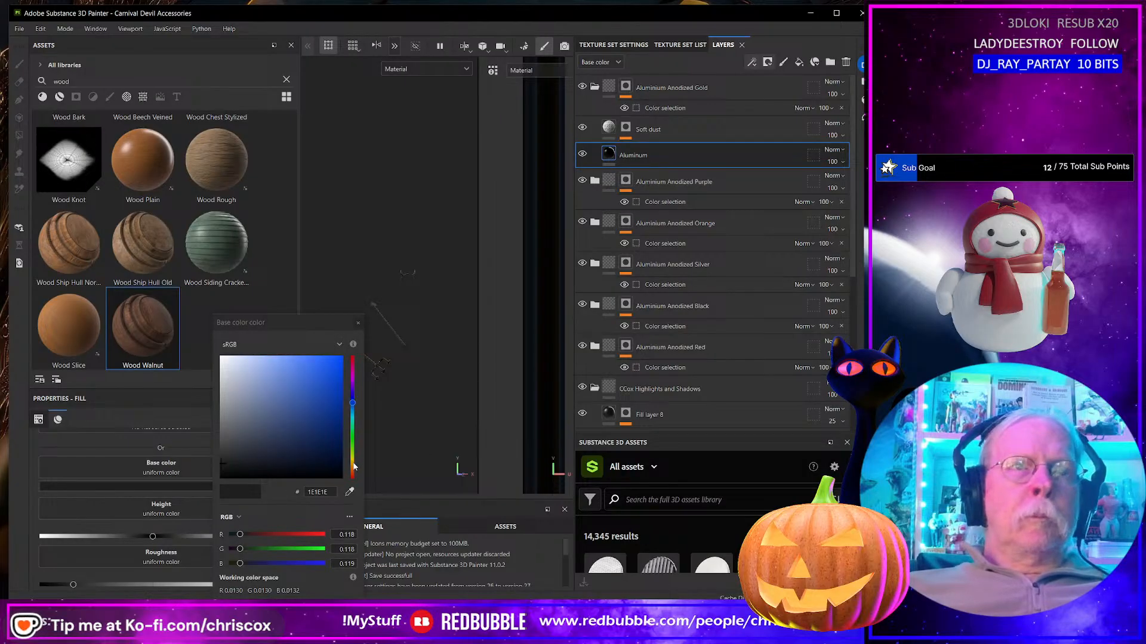
click(353, 465)
click(285, 363)
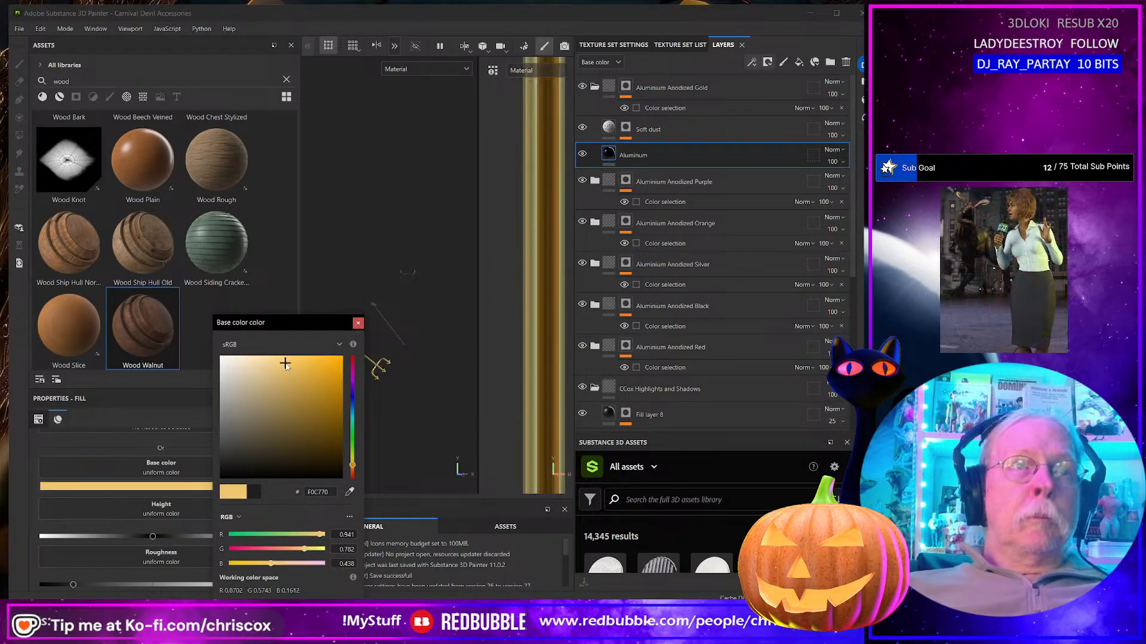
click(358, 323)
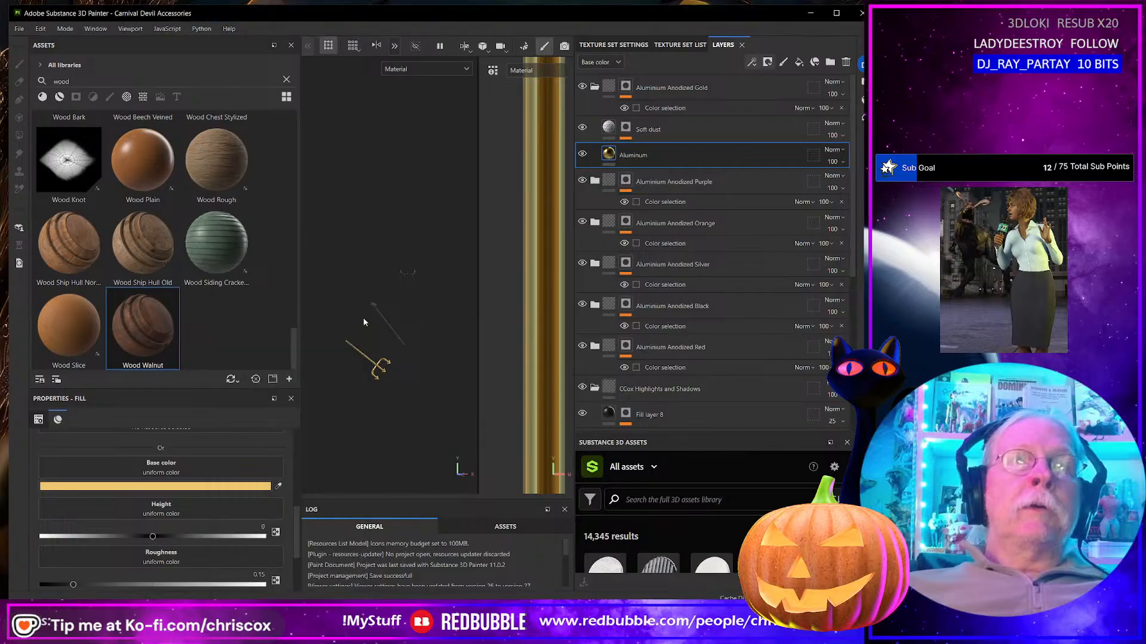
click(594, 90)
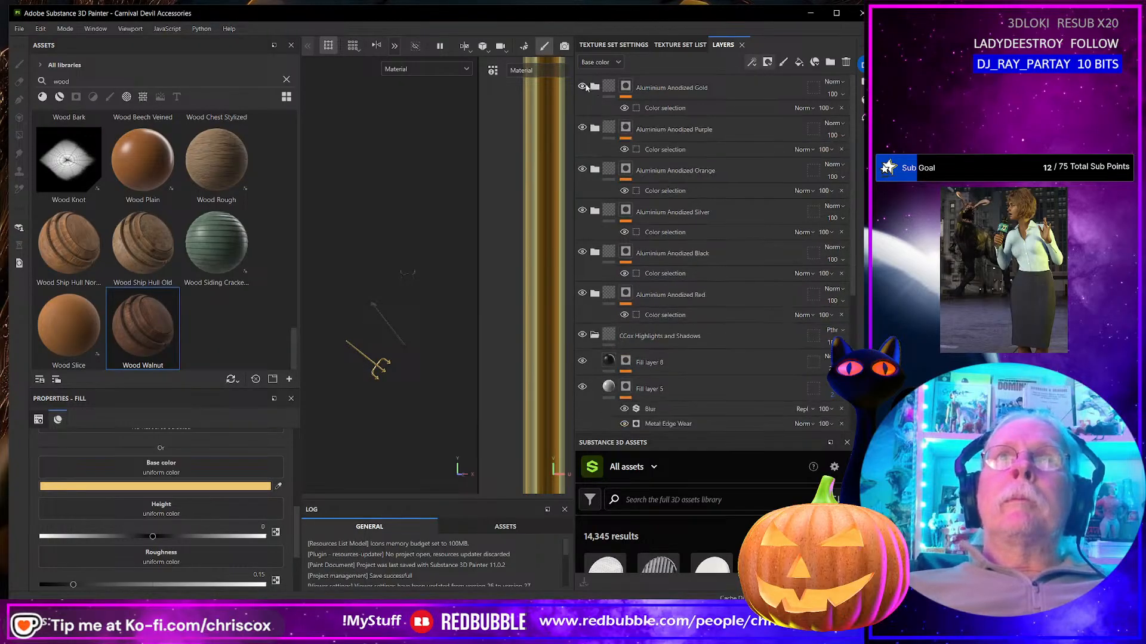
click(582, 87)
Step: Set the base color of the Aluminum fill inside the Aluminium Anodized Purple folder to purple 3F0285, and hide the collapsed folder
click(595, 129)
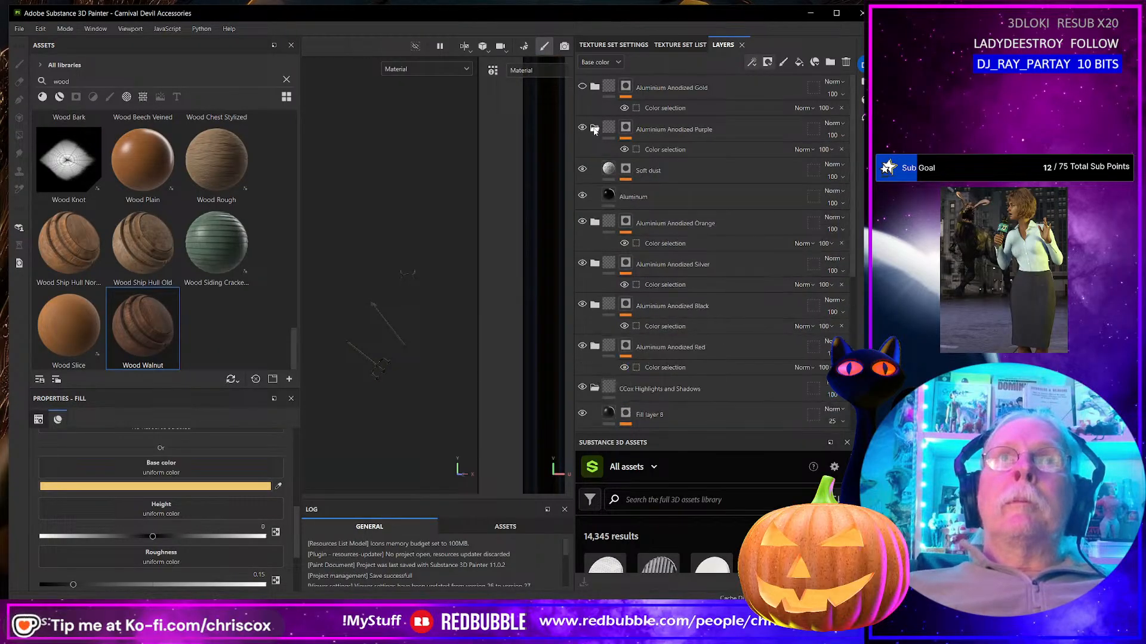
click(610, 197)
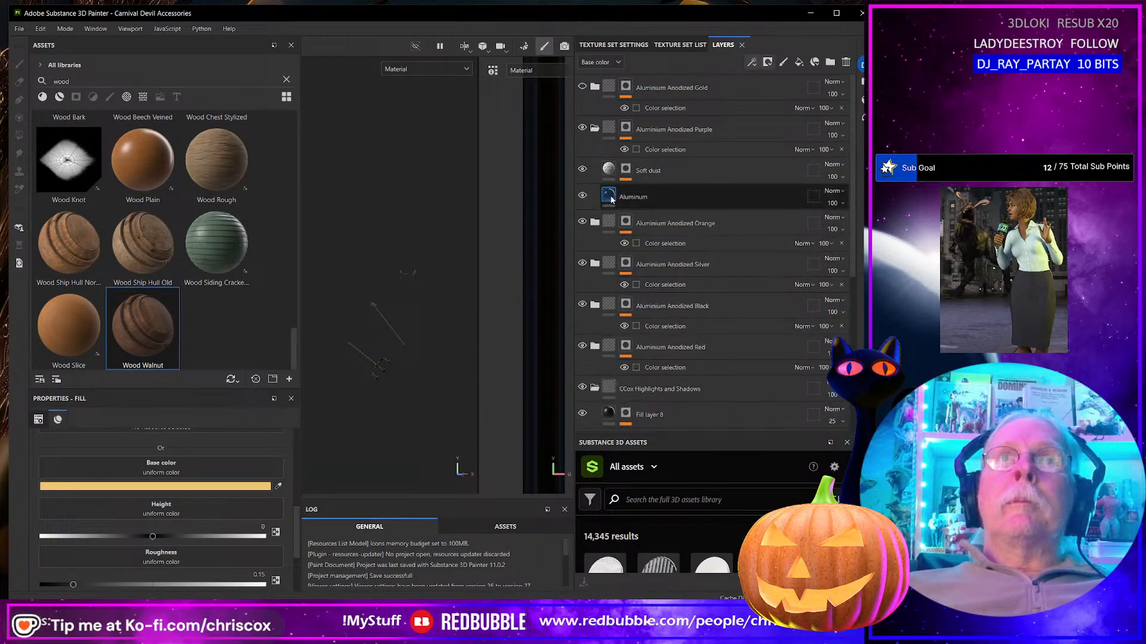
click(261, 485)
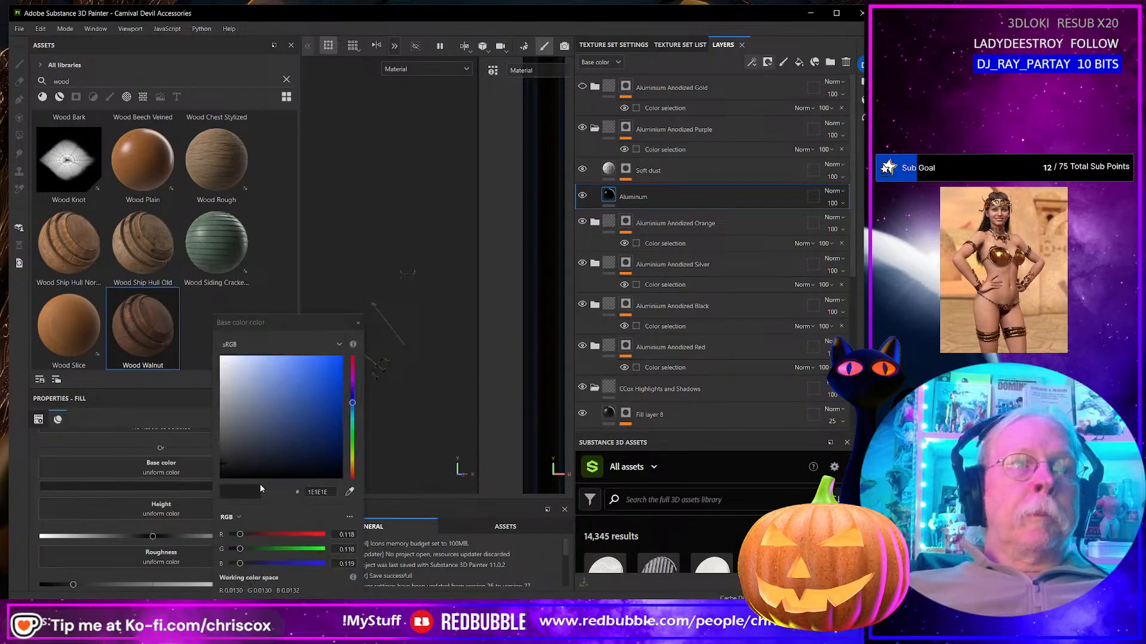
click(353, 387)
click(341, 419)
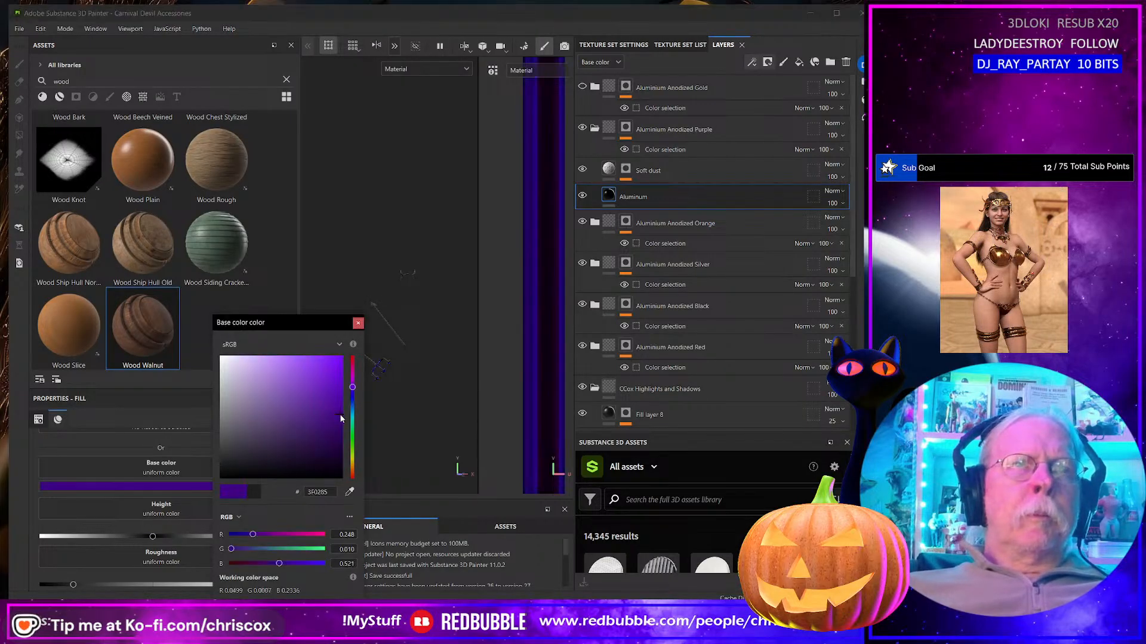
click(358, 323)
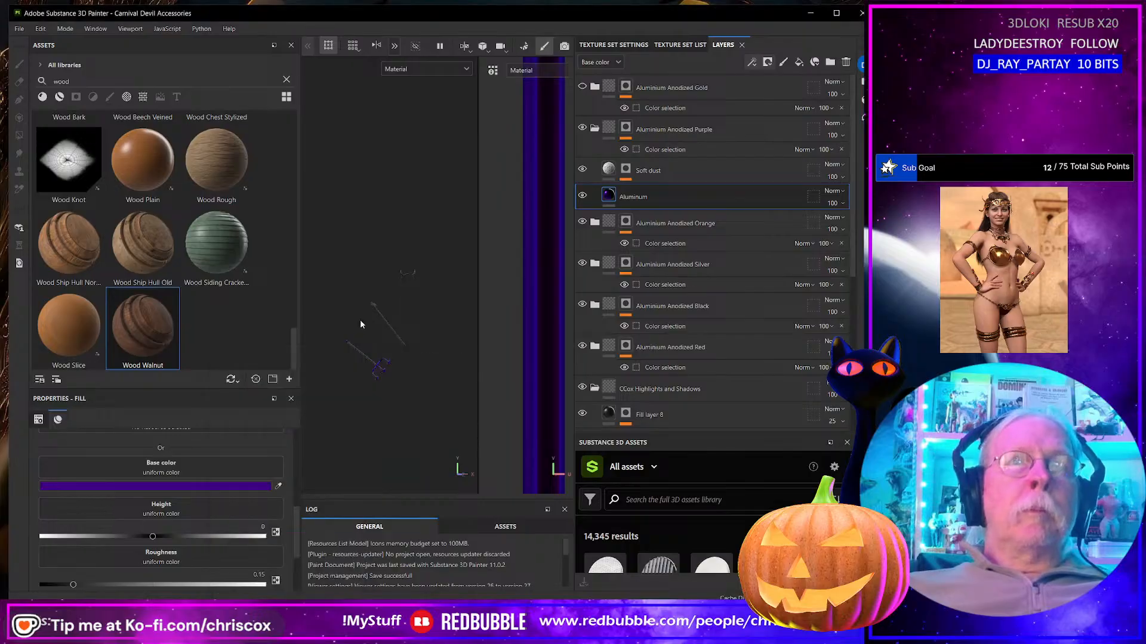
click(595, 130)
click(583, 128)
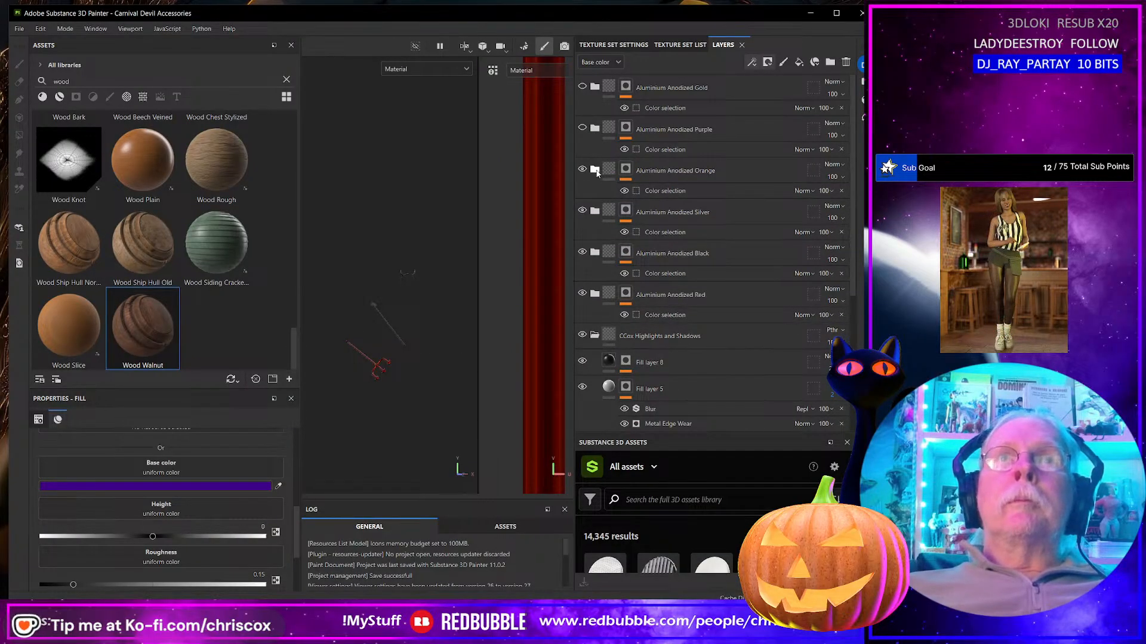
Step: Set the base color of the Aluminum fill inside the Aluminium Anodized Orange folder to amber B38001
click(595, 171)
click(582, 170)
click(633, 237)
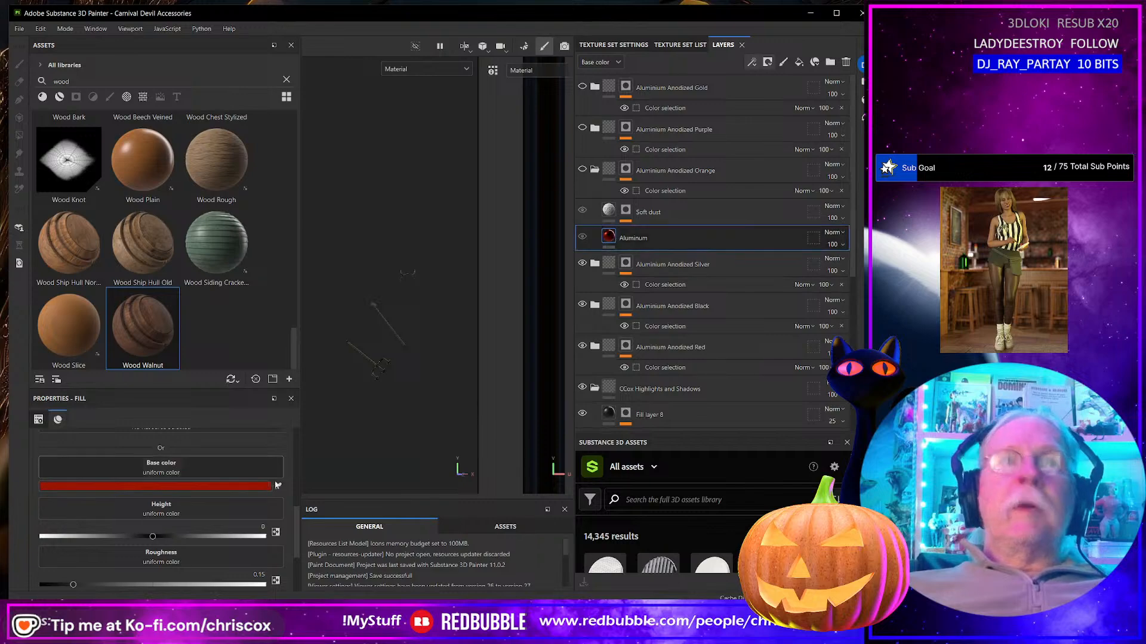
click(246, 492)
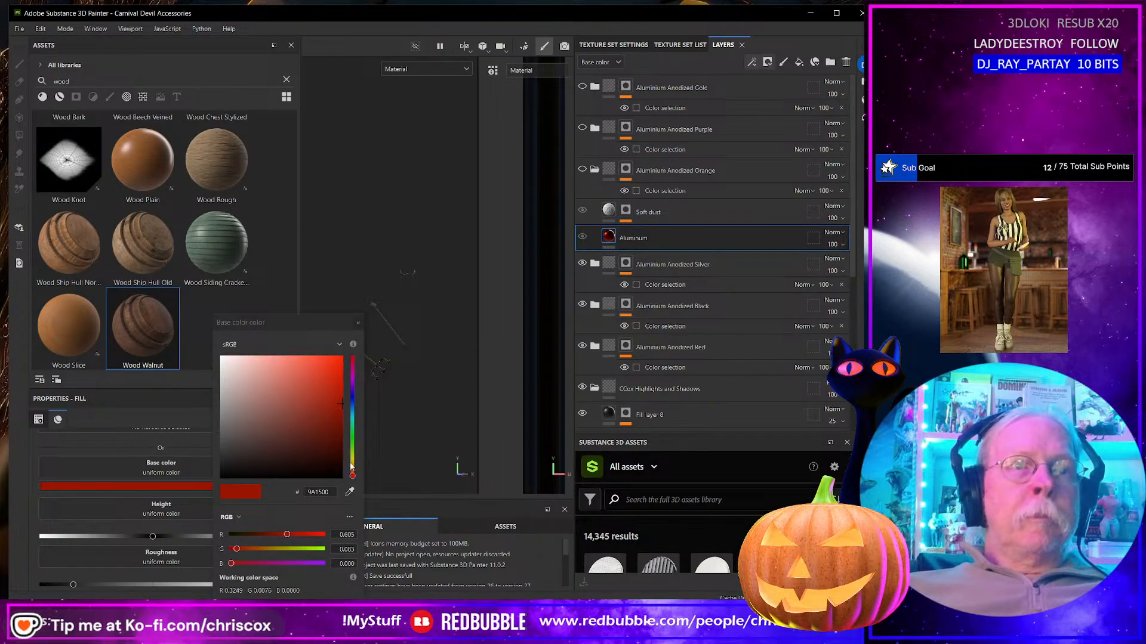
drag(353, 468, 353, 464)
click(339, 401)
drag(339, 399, 345, 375)
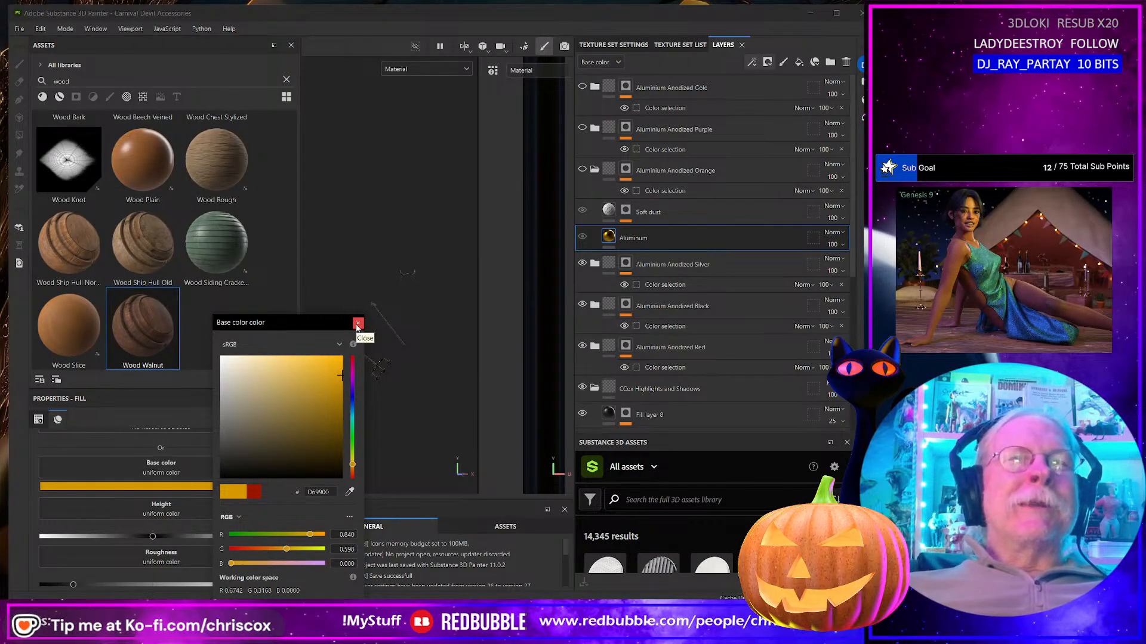
click(383, 395)
drag(334, 391, 344, 395)
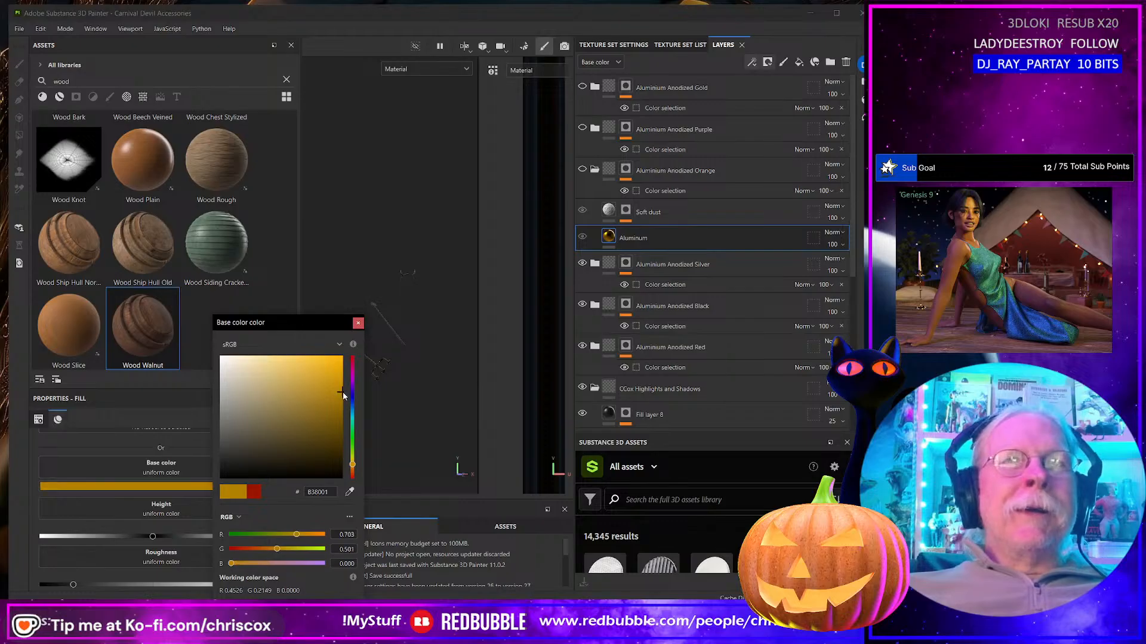
click(372, 348)
click(359, 324)
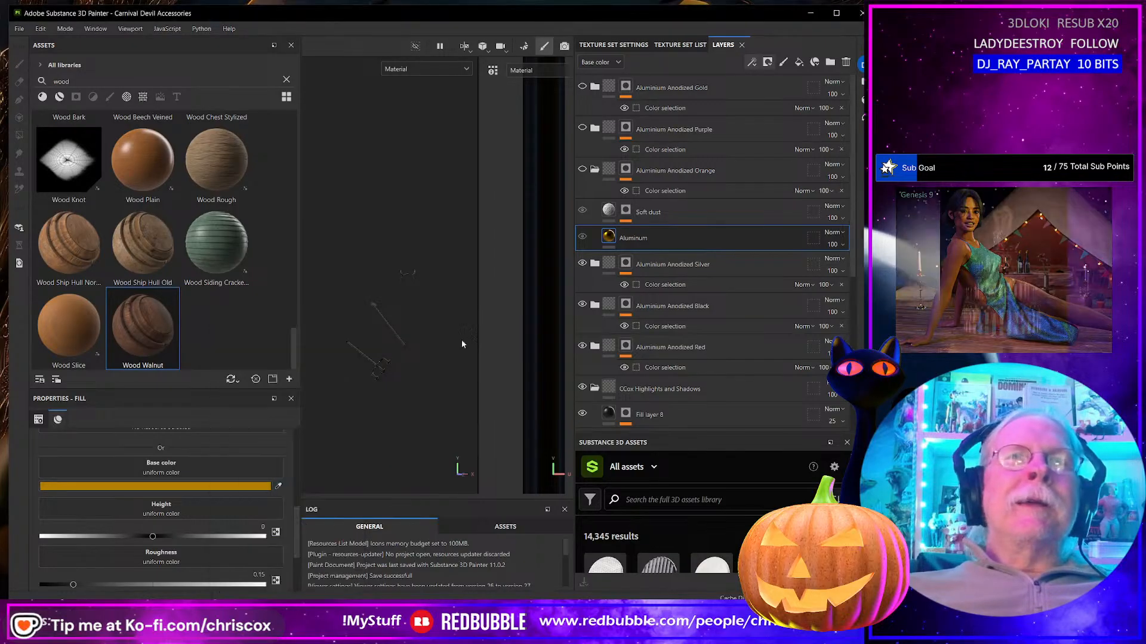
Step: Show the Aluminium Anodized Orange folder to check its color on the model, then collapse and hide it
click(582, 169)
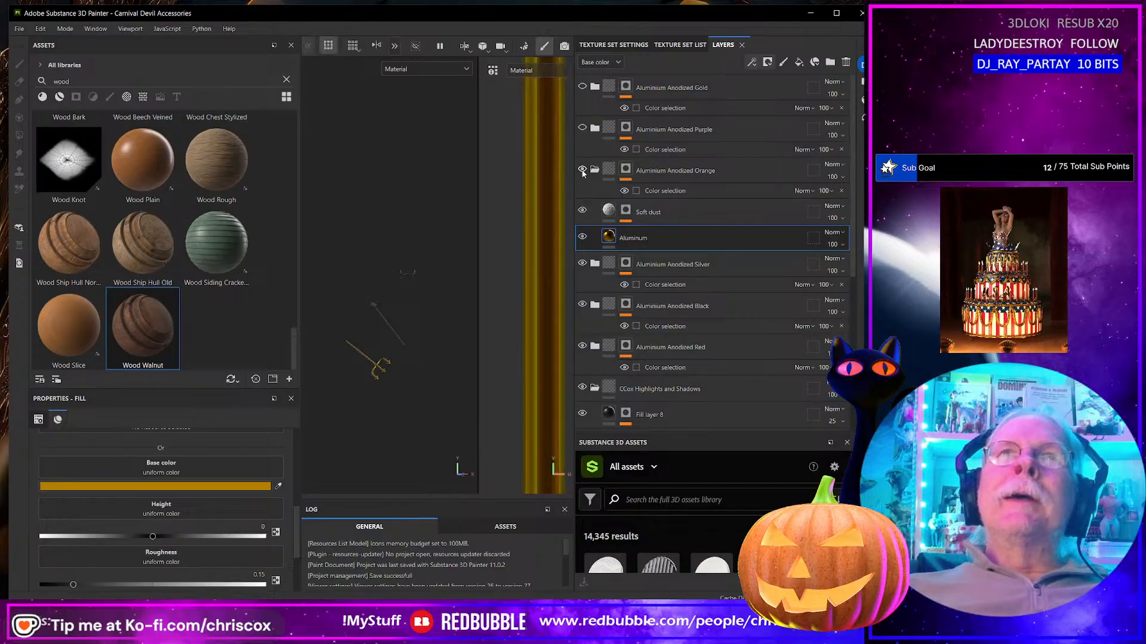
click(595, 170)
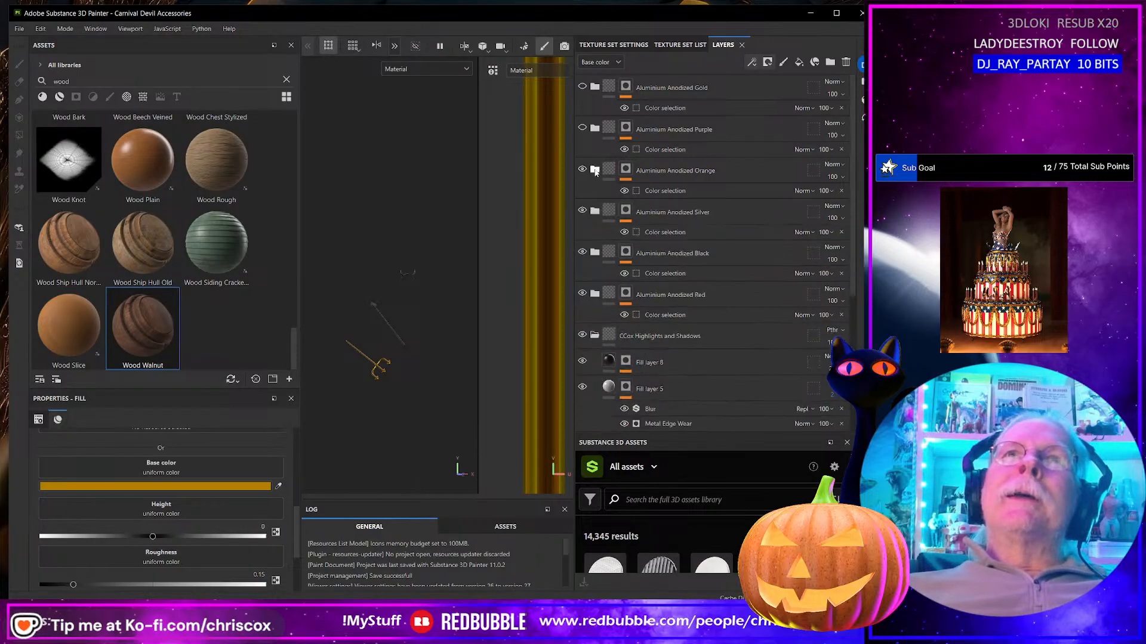
click(581, 171)
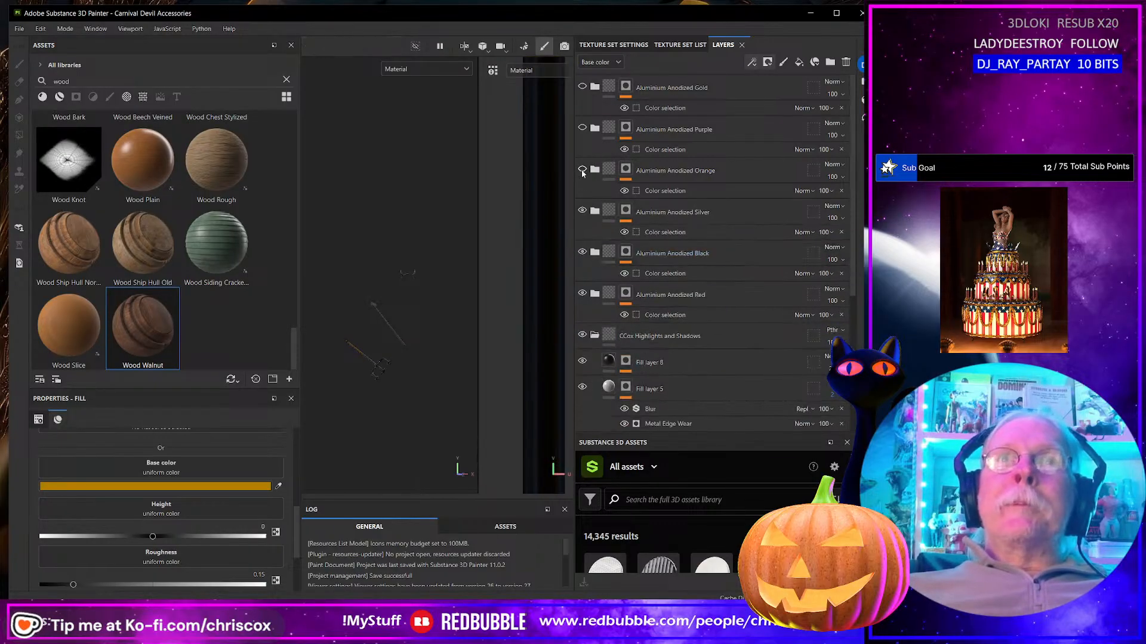
Step: Set the base color of the Aluminum fill inside the Aluminium Anodized Silver folder to A2ACC2, and hide the collapsed folder
click(595, 212)
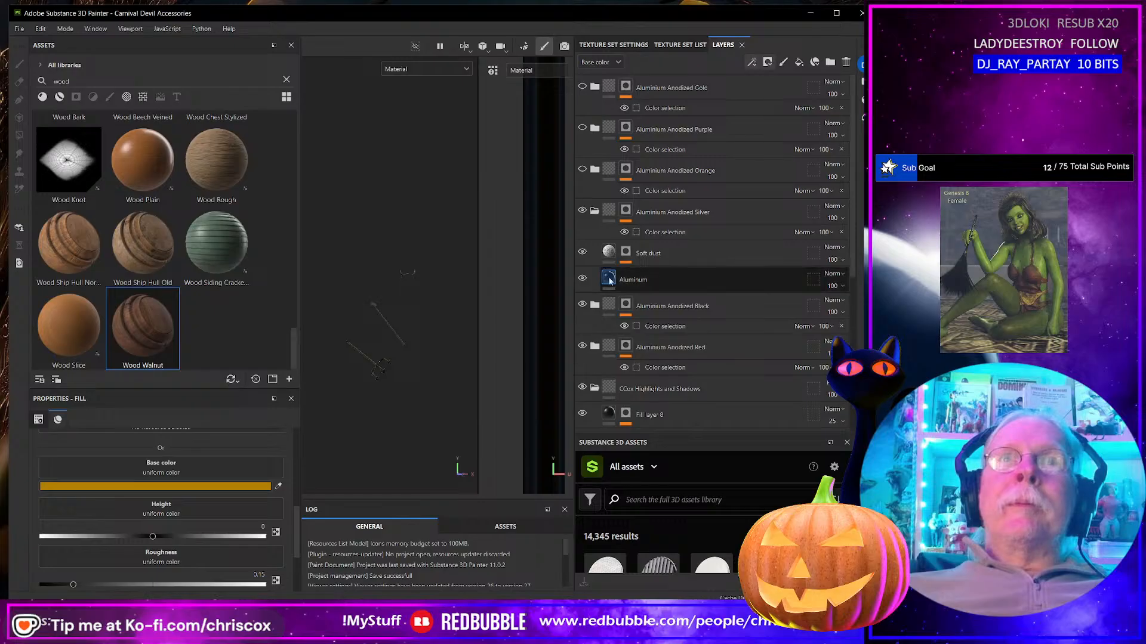
click(657, 279)
click(257, 486)
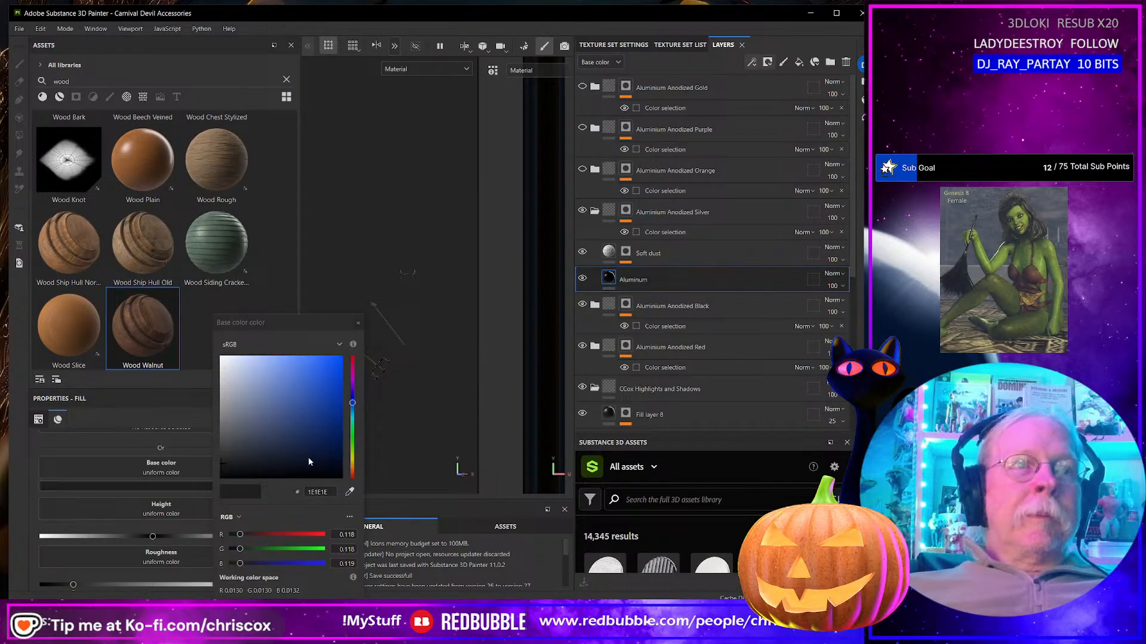
click(250, 373)
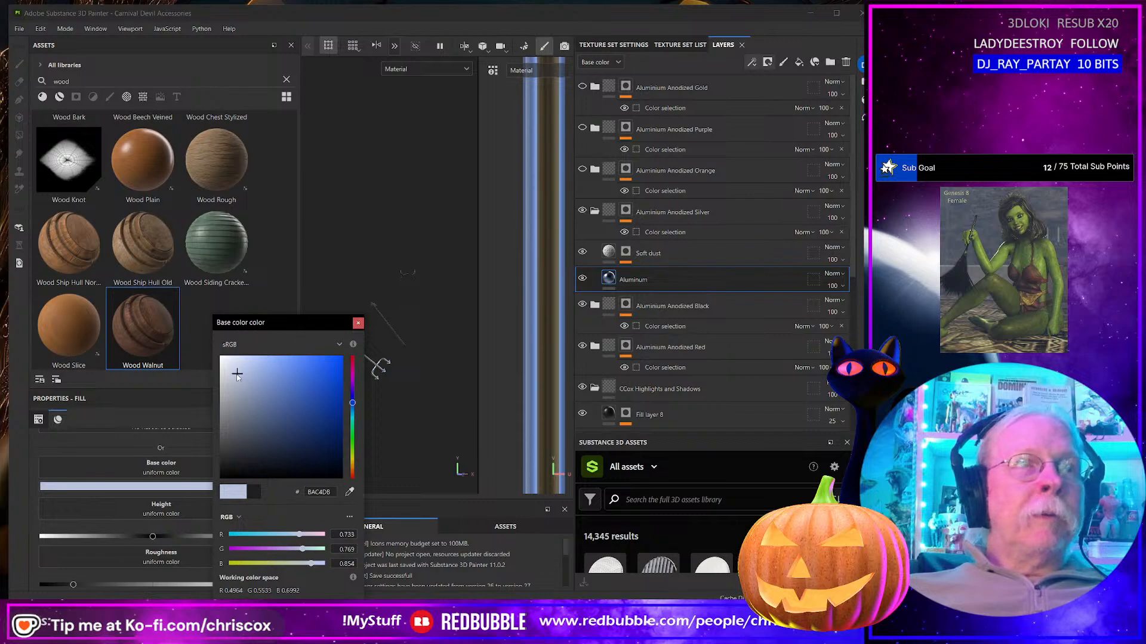
drag(235, 377, 241, 388)
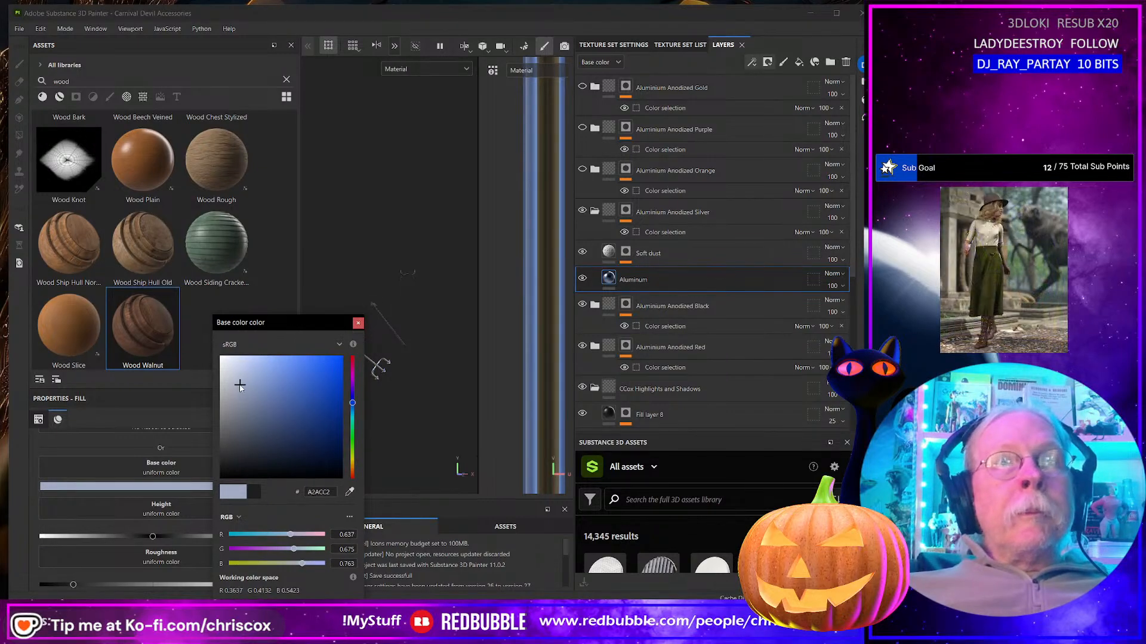
click(358, 323)
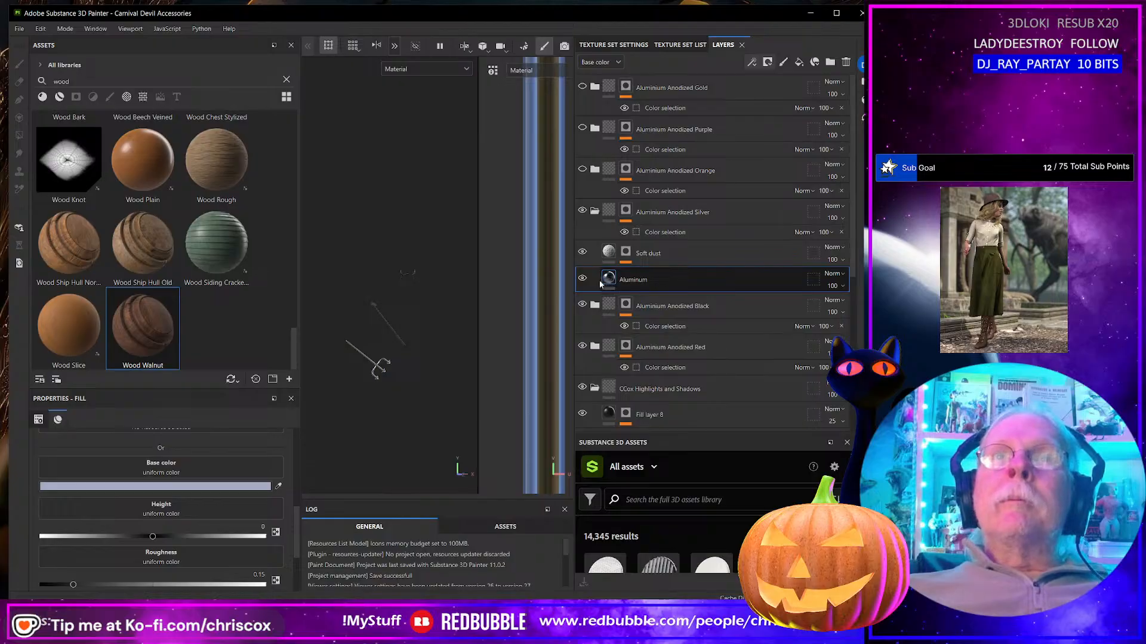
click(595, 211)
click(582, 211)
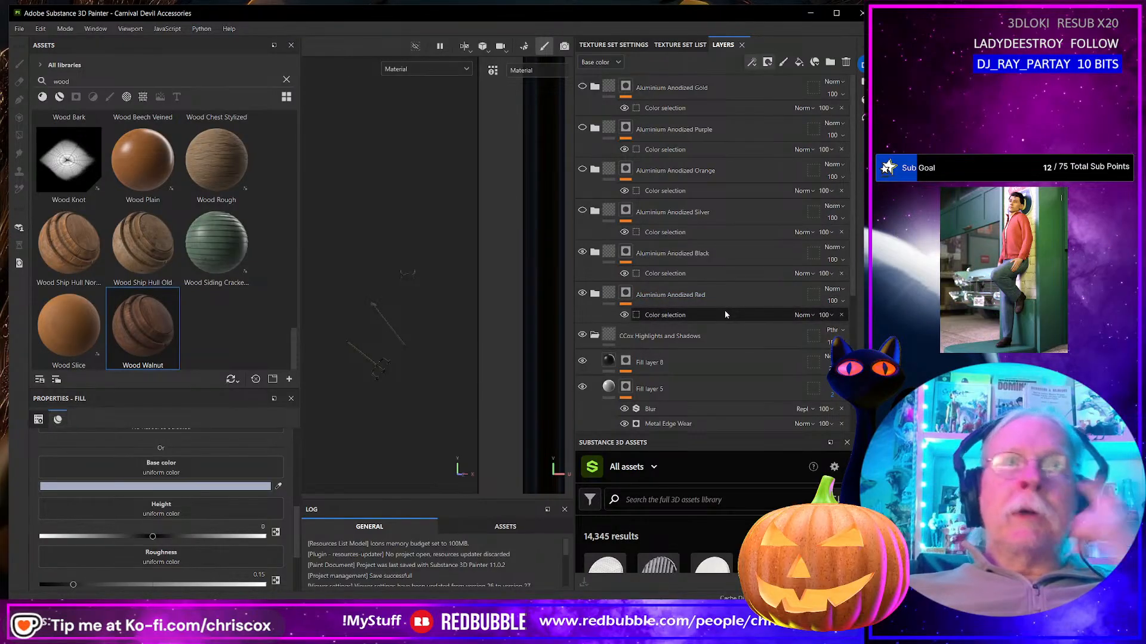
Step: Show the Fine Leather White layer and the Aluminium Anodized Silver folder, and hide the Aluminium Anodized Black folder
scroll(725, 314, down, 5)
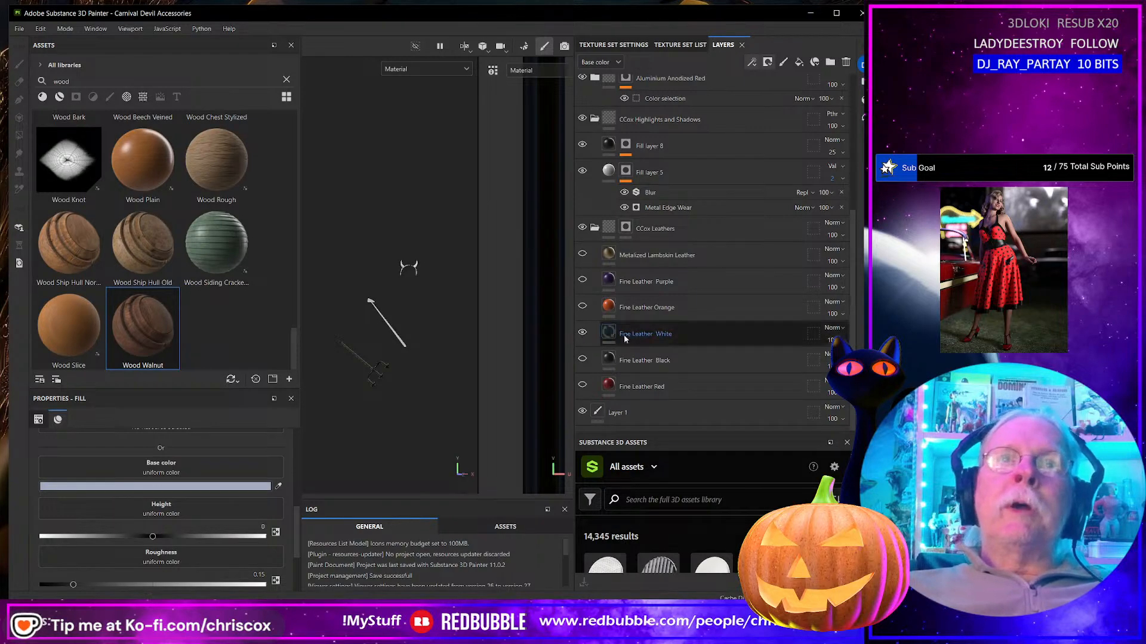
scroll(648, 338, up, 3)
scroll(648, 337, up, 2)
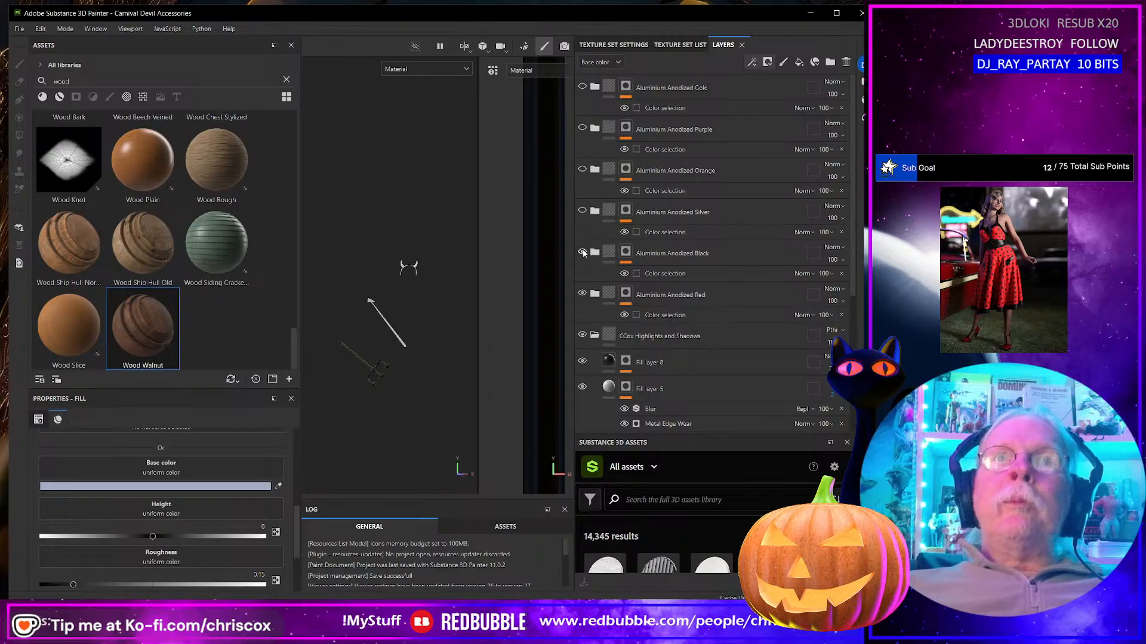
click(582, 210)
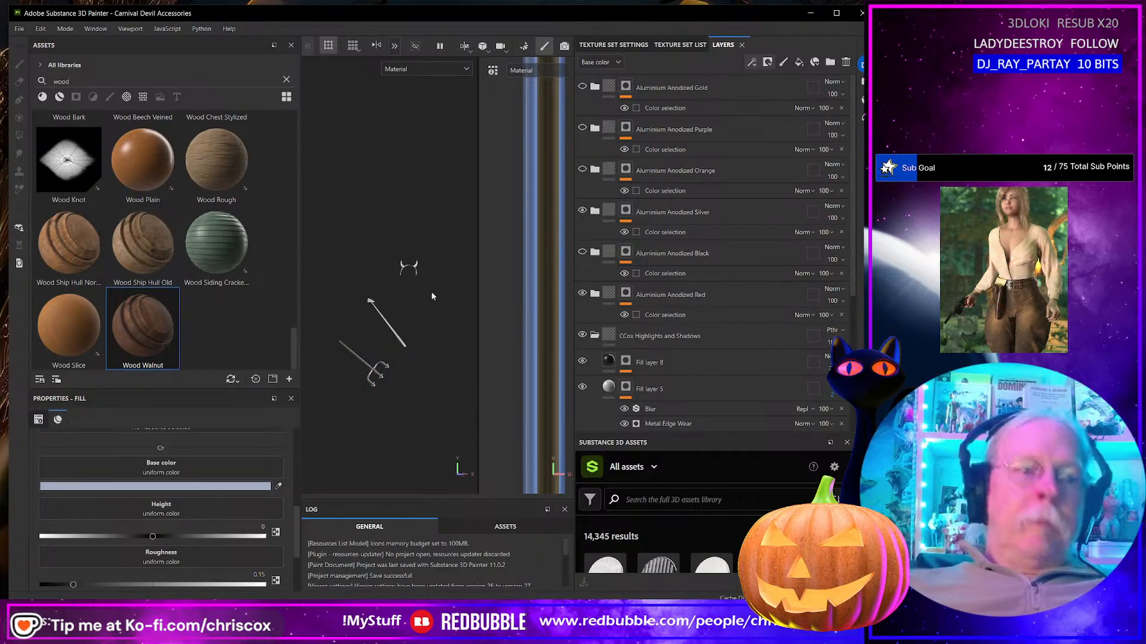
Step: Export the white variant's base color texture as a 4096 8-bit JPEG and switch to the export folder
key(ctrl+shift+e)
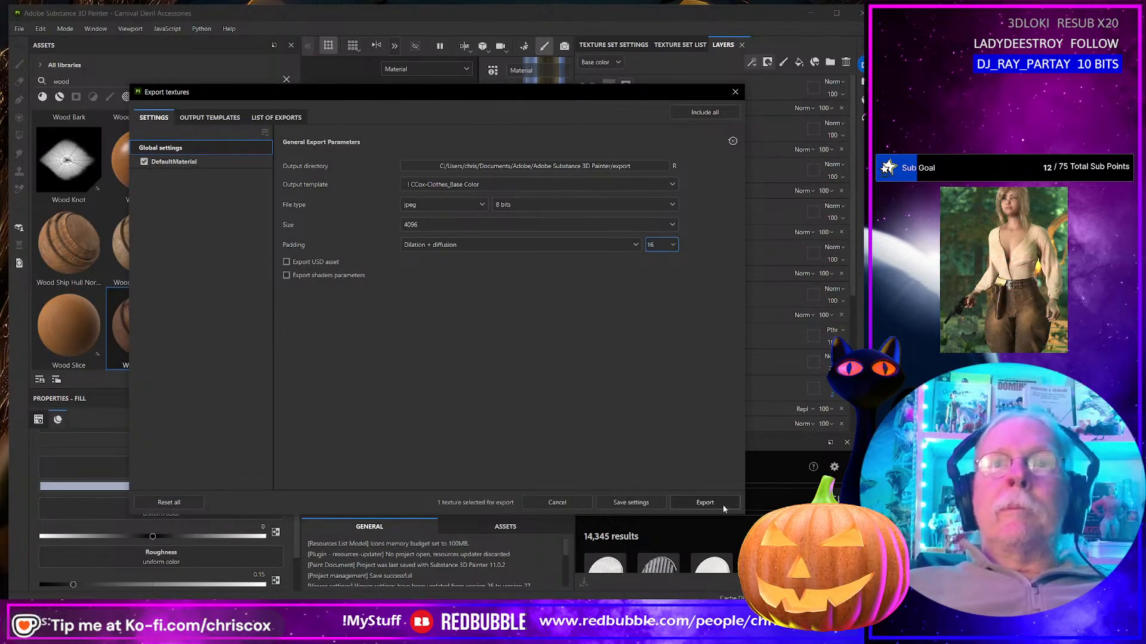
click(719, 504)
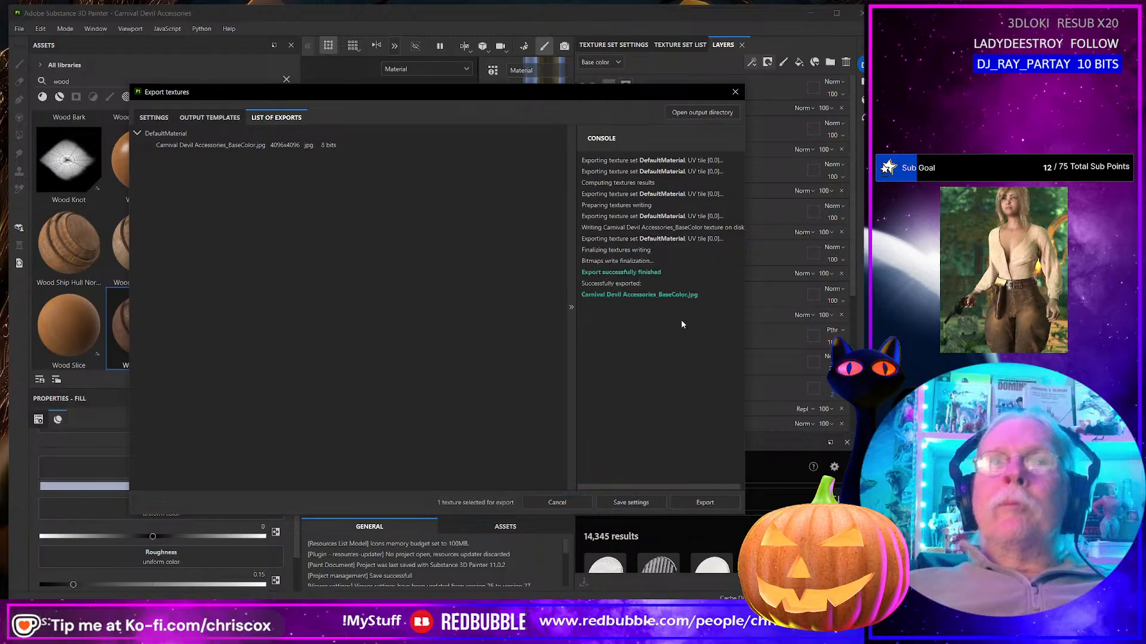
key(alt+Tab)
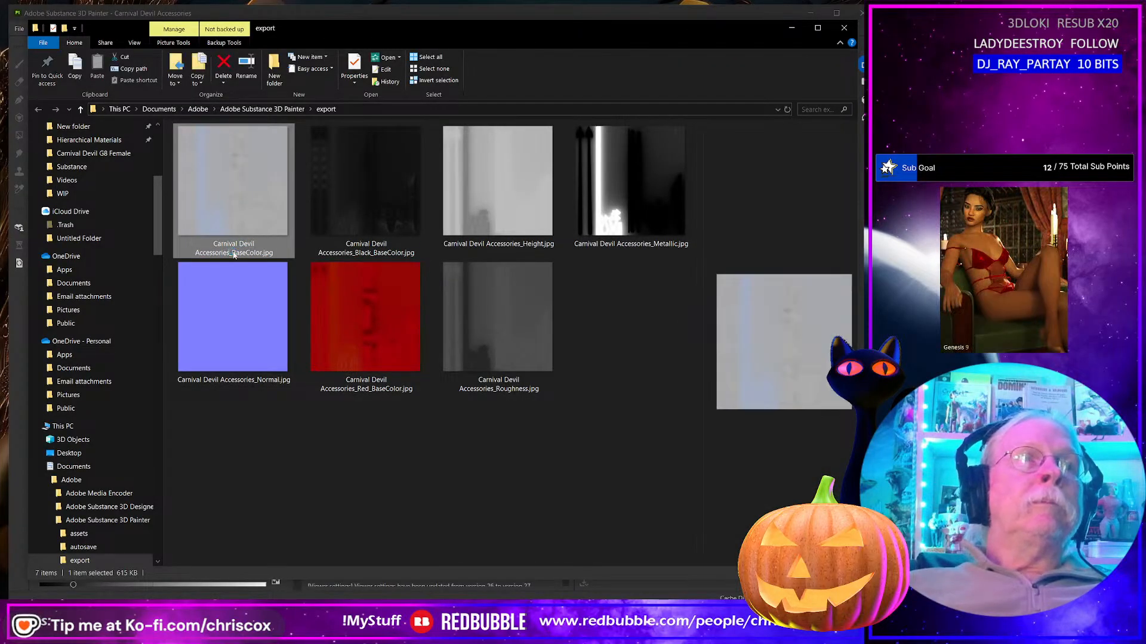
Step: Rename the exported base color file as Carnival Devil Accessories_White_BaseColor.jpg, and return to Substance 3D Painter with the export window closed
click(234, 254)
click(232, 253)
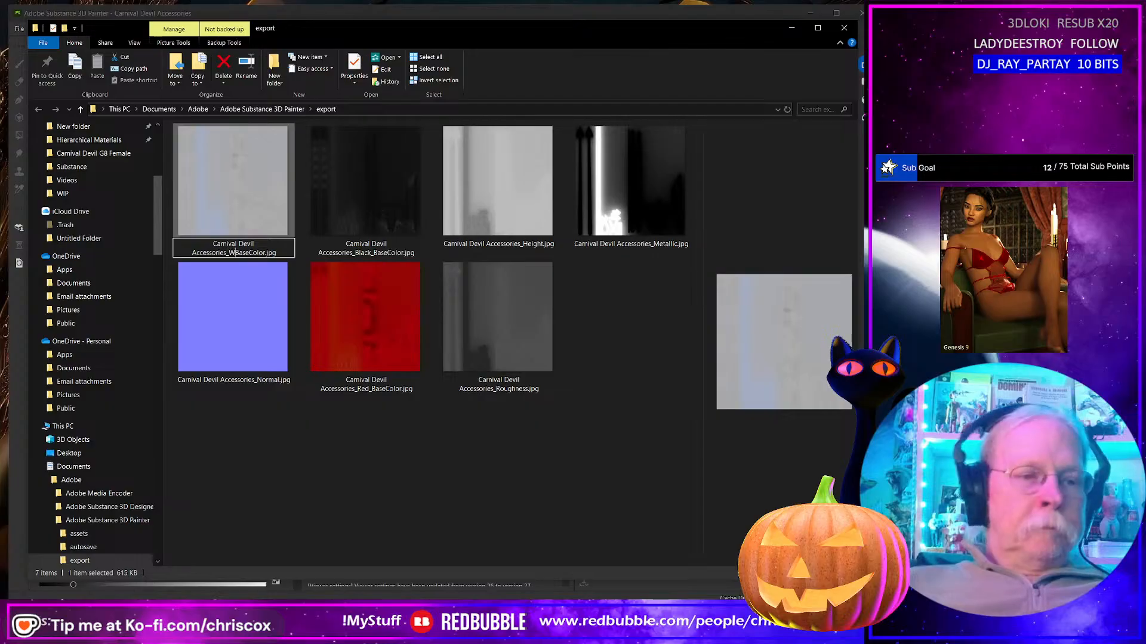
text(White_)
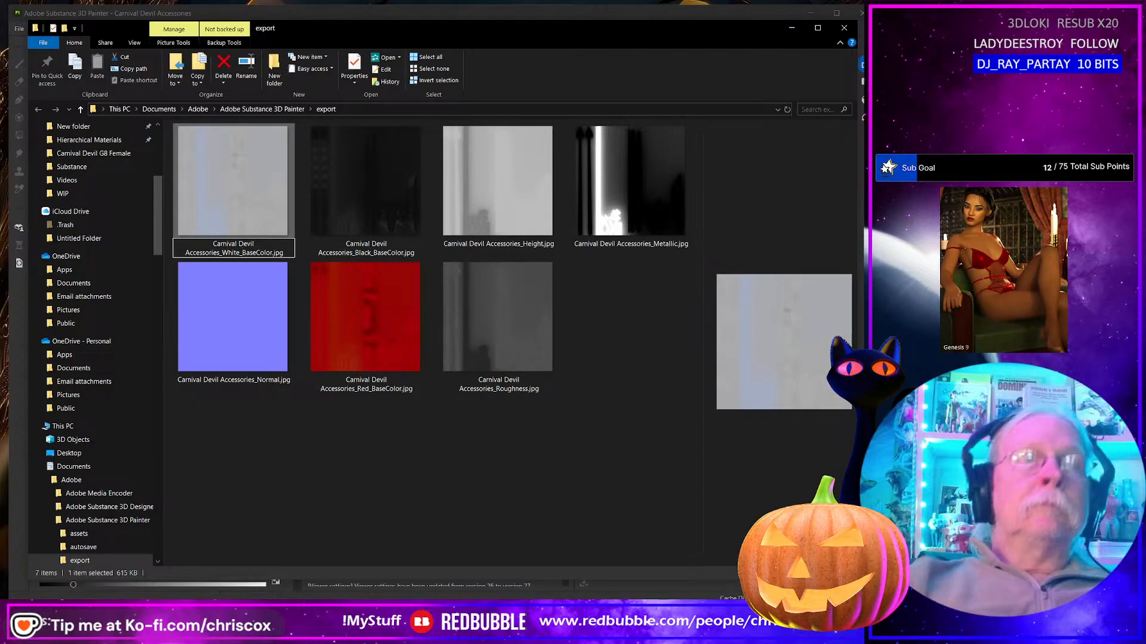
click(406, 482)
click(406, 482)
key(alt+Tab)
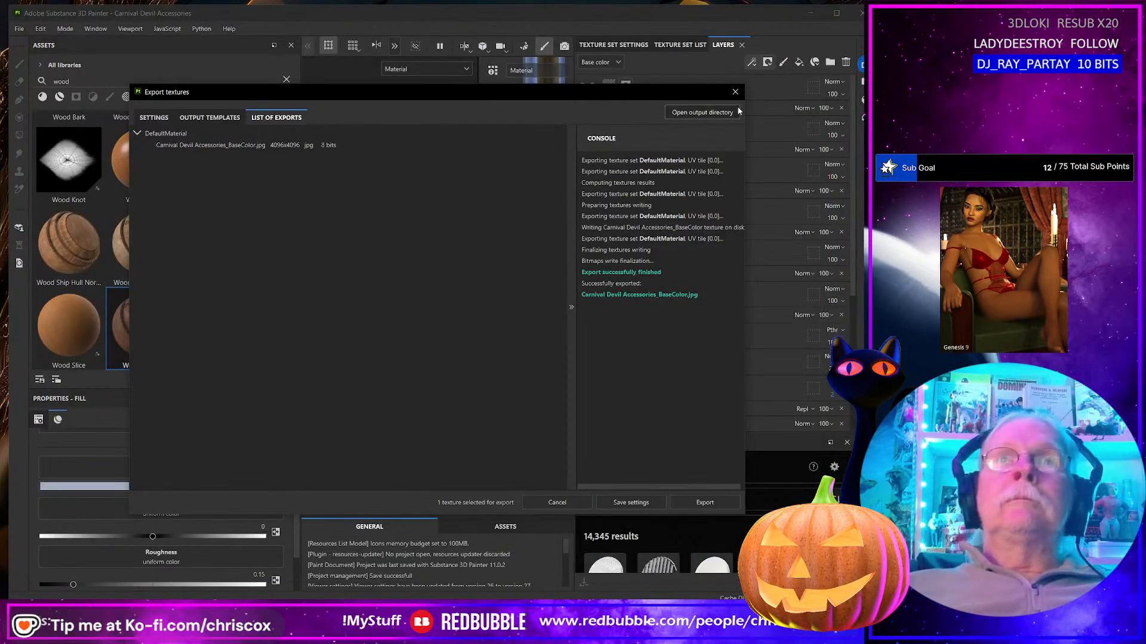
click(735, 92)
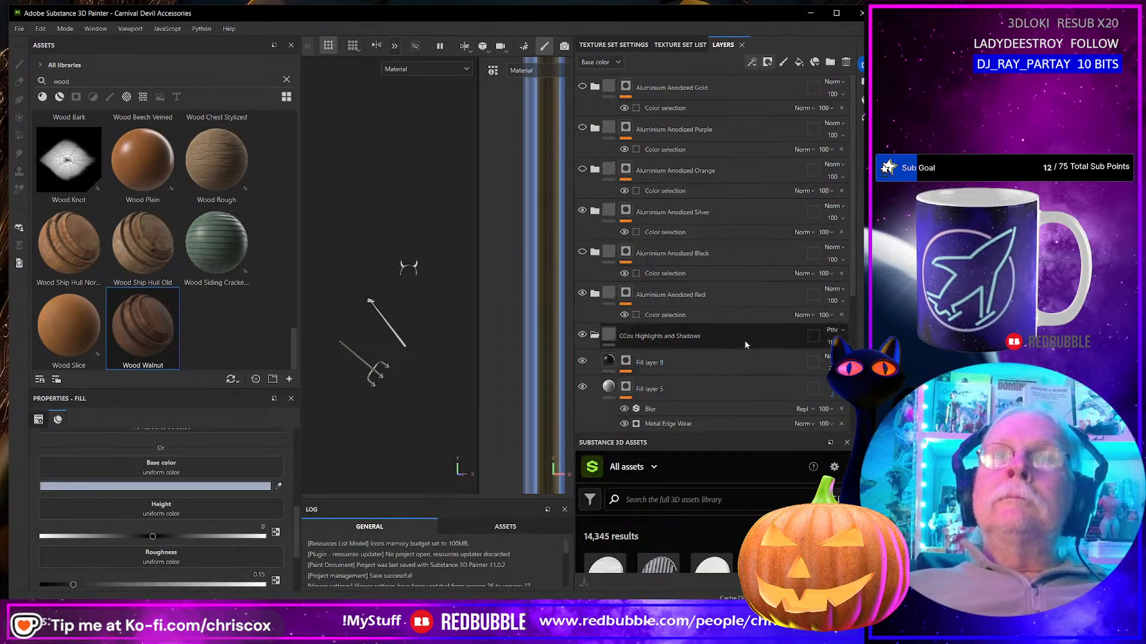
Step: Show the Fine Leather Orange layer and the Aluminium Anodized Orange folder for the orange variant
scroll(746, 342, down, 3)
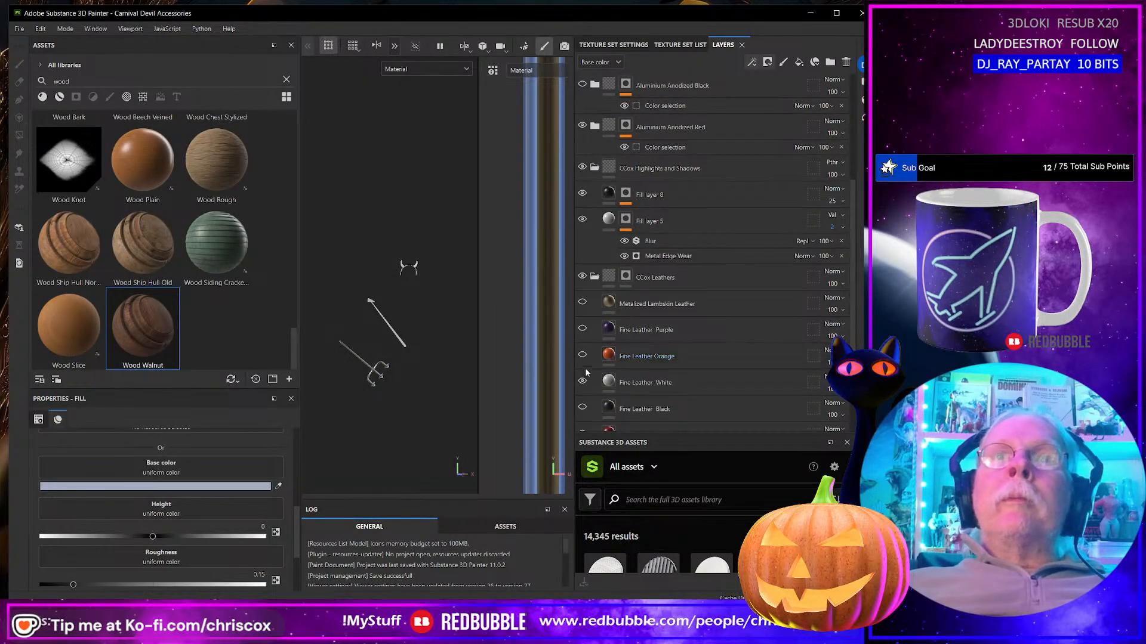
click(582, 356)
scroll(744, 314, up, 1)
scroll(724, 203, up, 1)
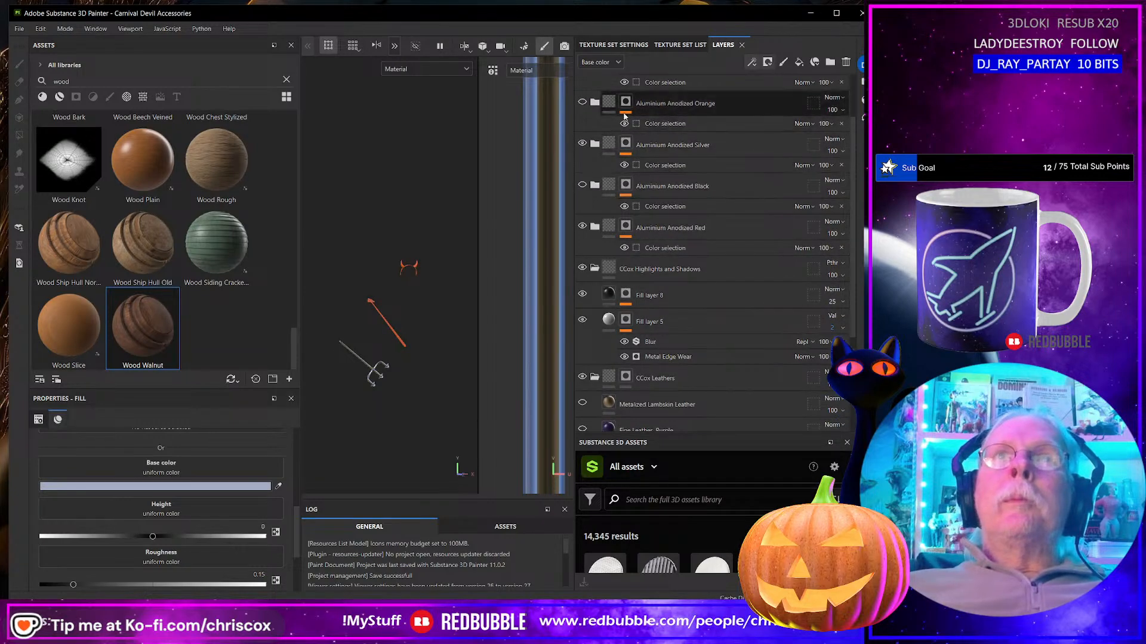
click(583, 103)
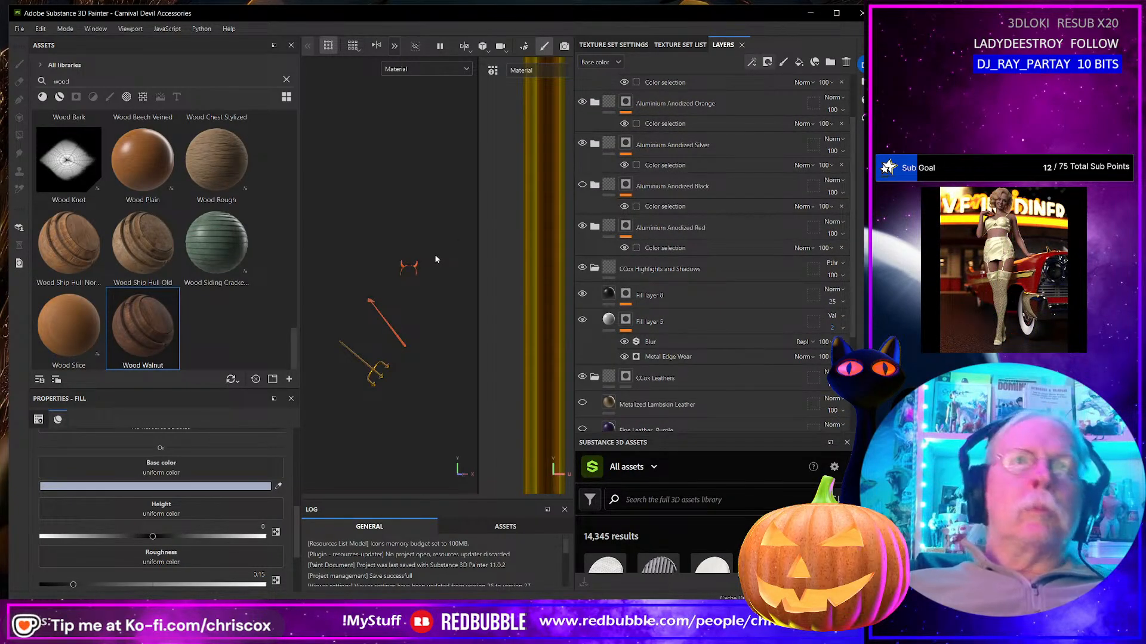
Step: Export the orange variant's base color texture as a 4096 8-bit JPEG and open the output directory
key(ctrl+shift+e)
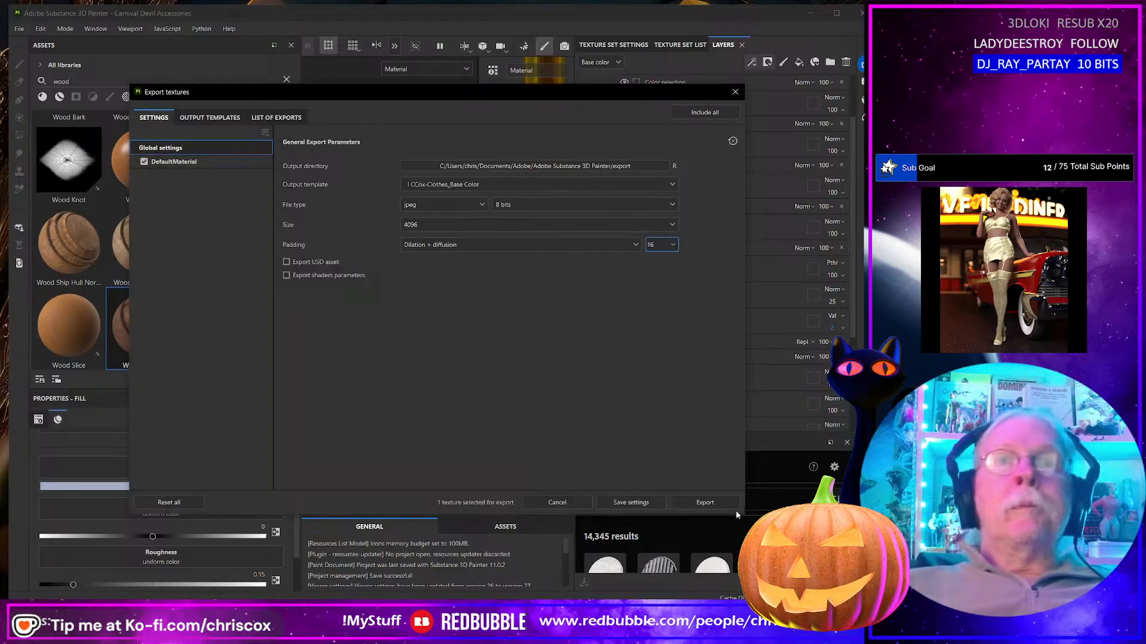
click(733, 505)
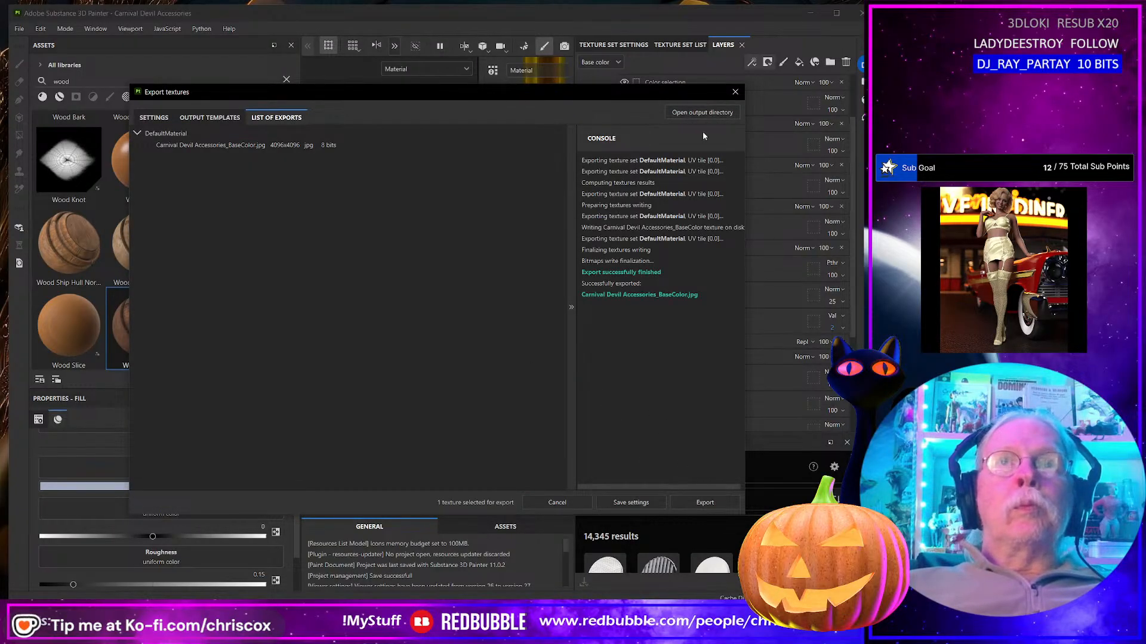
click(700, 113)
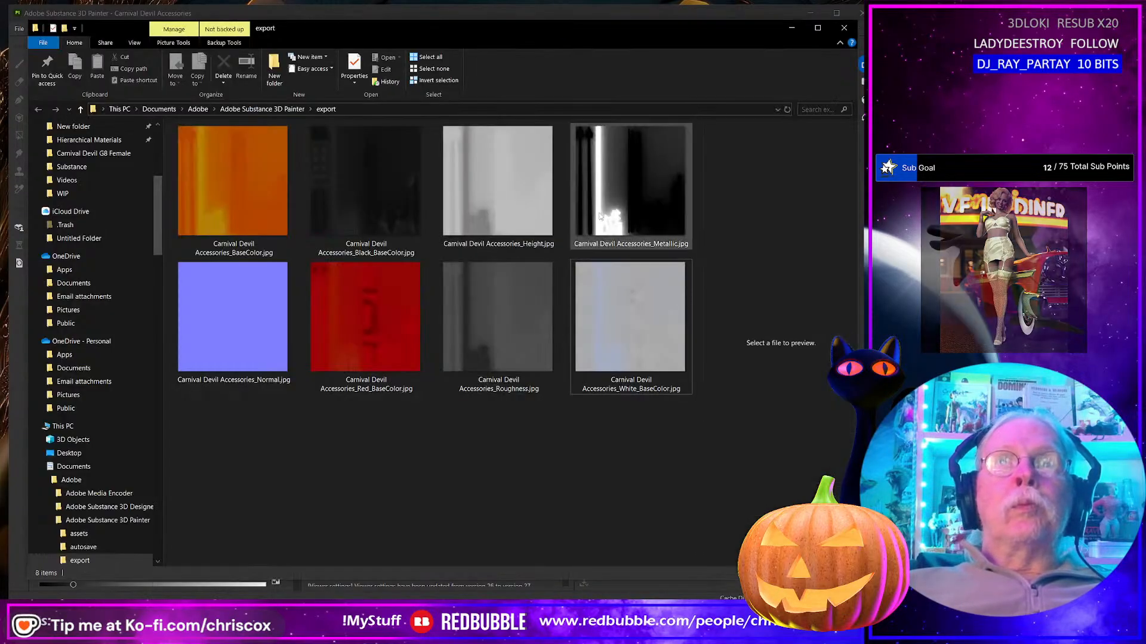
Step: Rename the exported base color file as Carnival Devil Accessories_Orange_BaseColor.jpg, and return to Substance 3D Painter with the export window closed
click(237, 252)
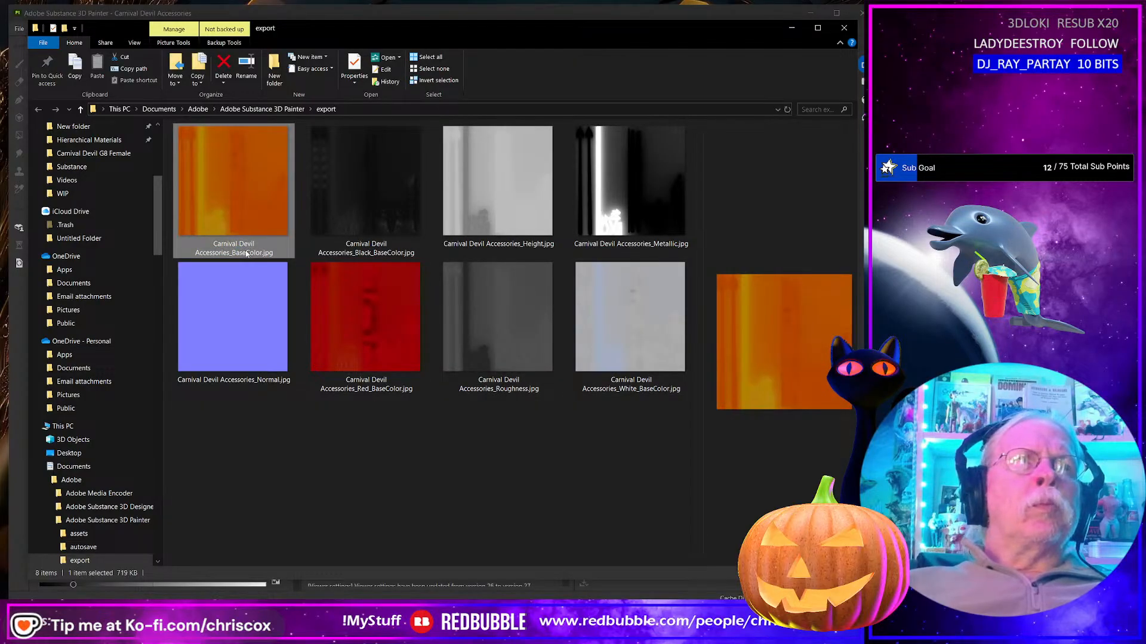
click(240, 252)
click(234, 252)
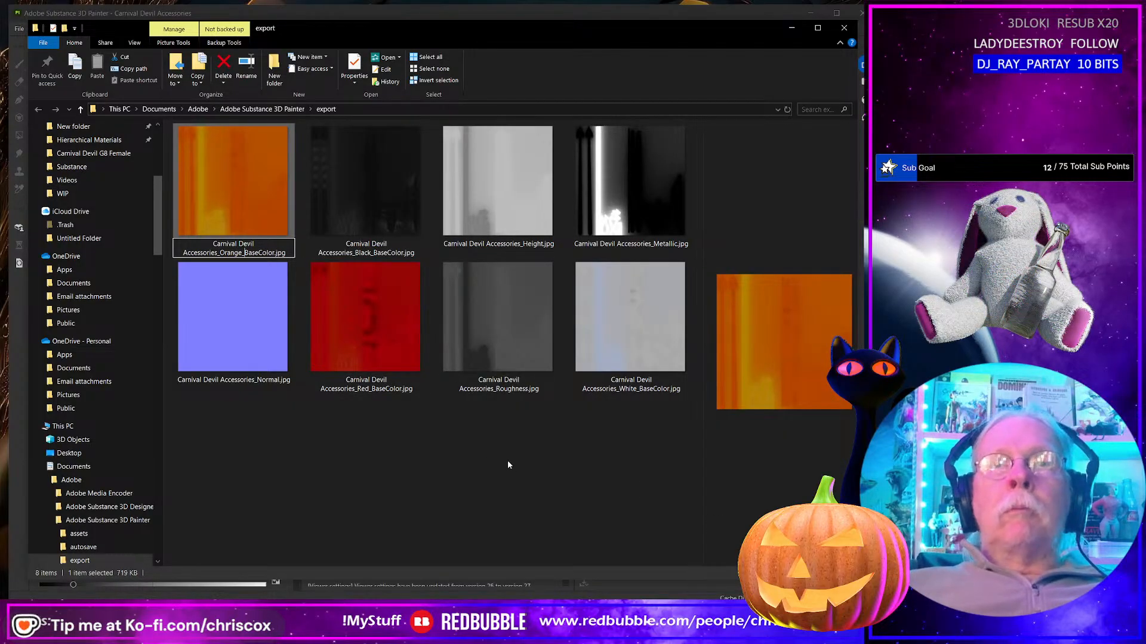
key(Return)
key(alt+Tab)
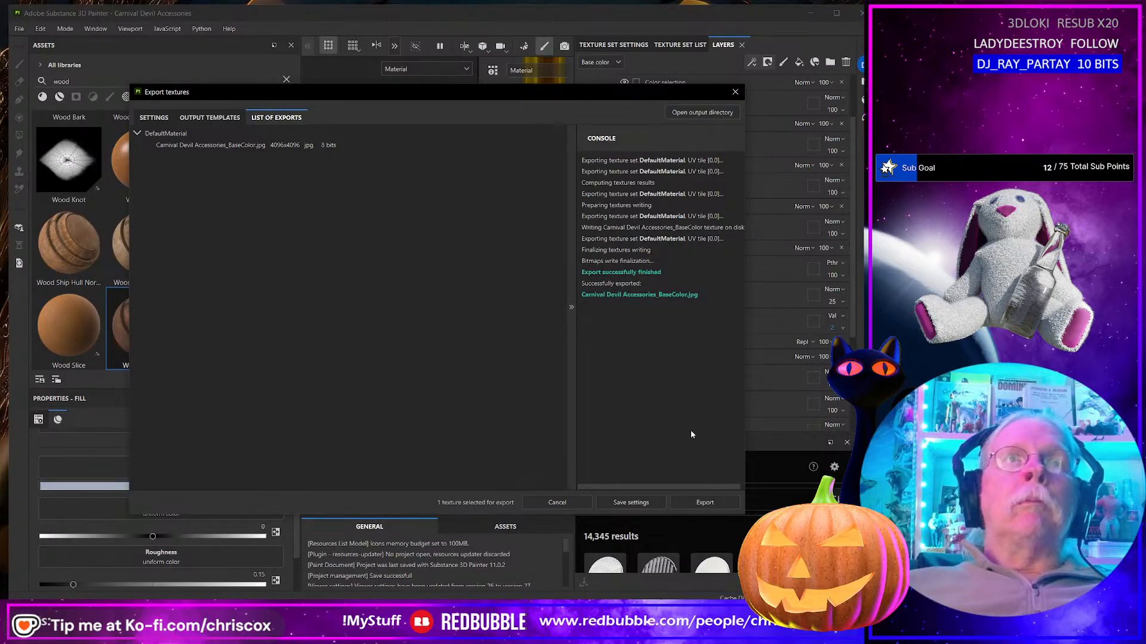
click(733, 94)
Step: Examine the orange leather on the horned headband up close
scroll(387, 256, up, 5)
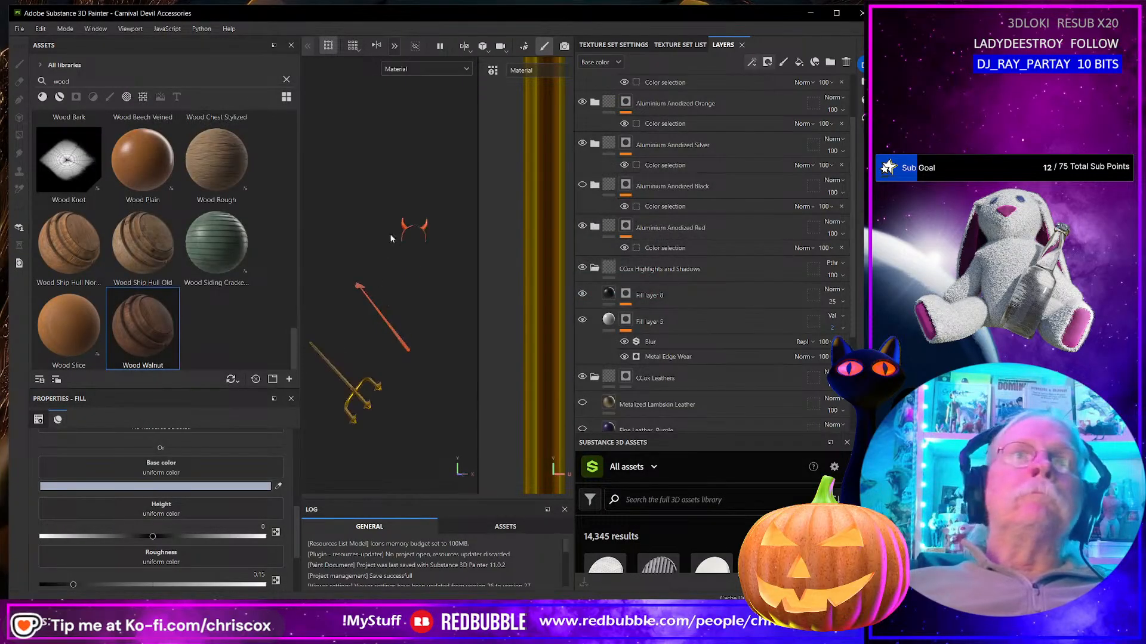
alt+middle_drag(426, 167, 375, 447)
scroll(375, 443, up, 3)
alt+middle_drag(358, 328, 371, 411)
mouse_move(384, 361)
alt+mouse_down()
mouse_move(392, 293)
mouse_move(403, 396)
mouse_move(414, 327)
mouse_move(396, 370)
mouse_move(404, 359)
alt+mouse_up()
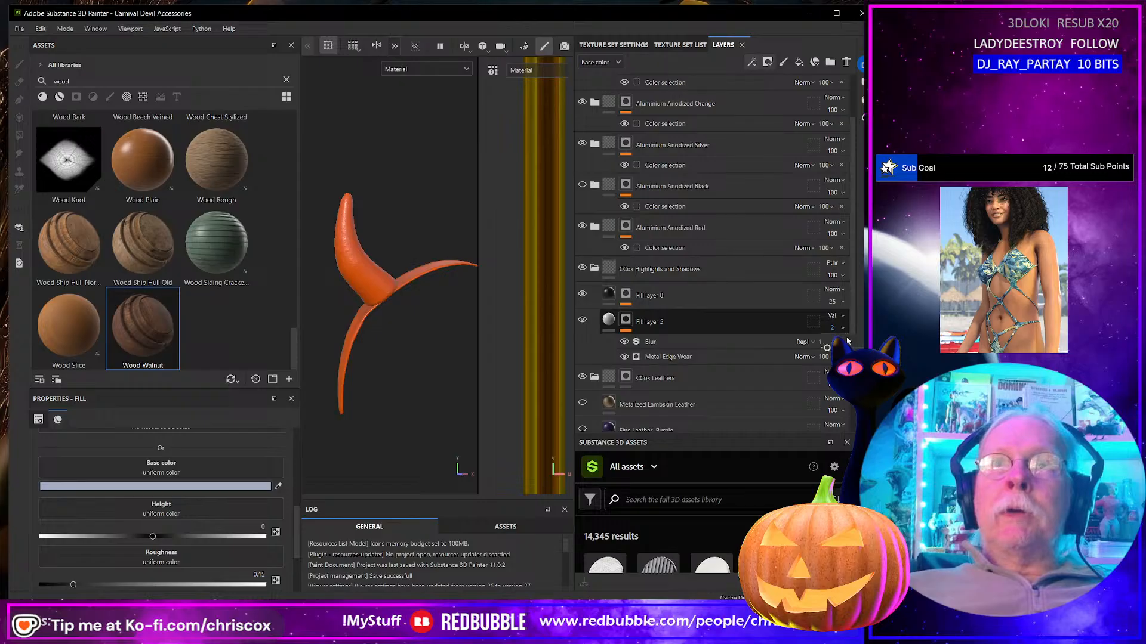
Step: Set Fill layer 5's opacity to 48 and re-export the orange variant's base color texture as a 4096 8-bit JPEG
drag(826, 348, 848, 346)
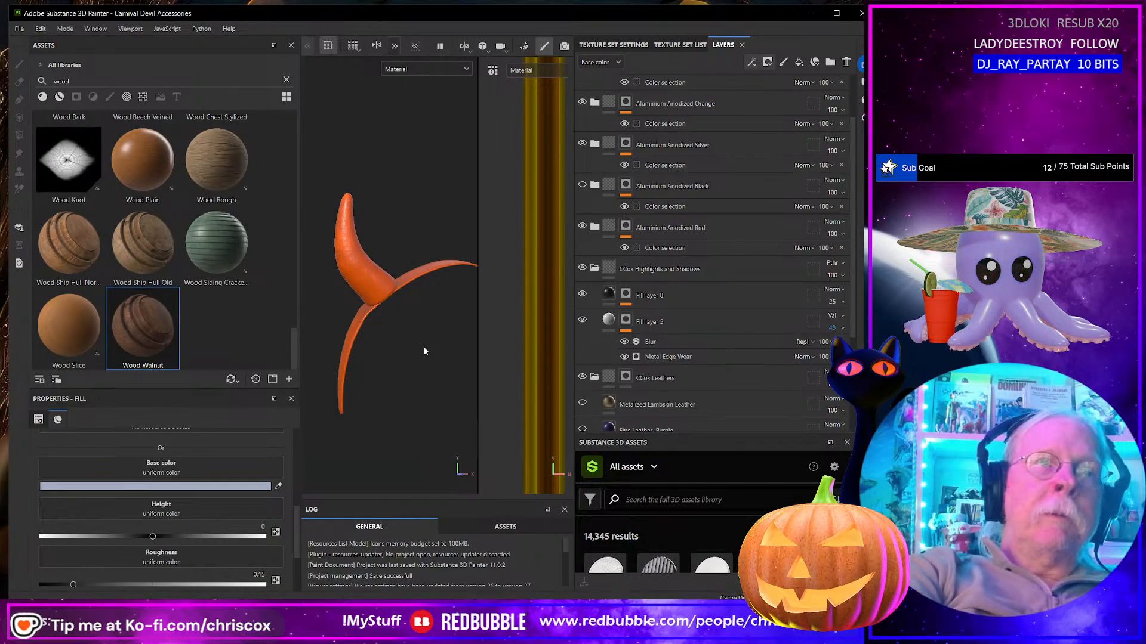
key(alt+Tab)
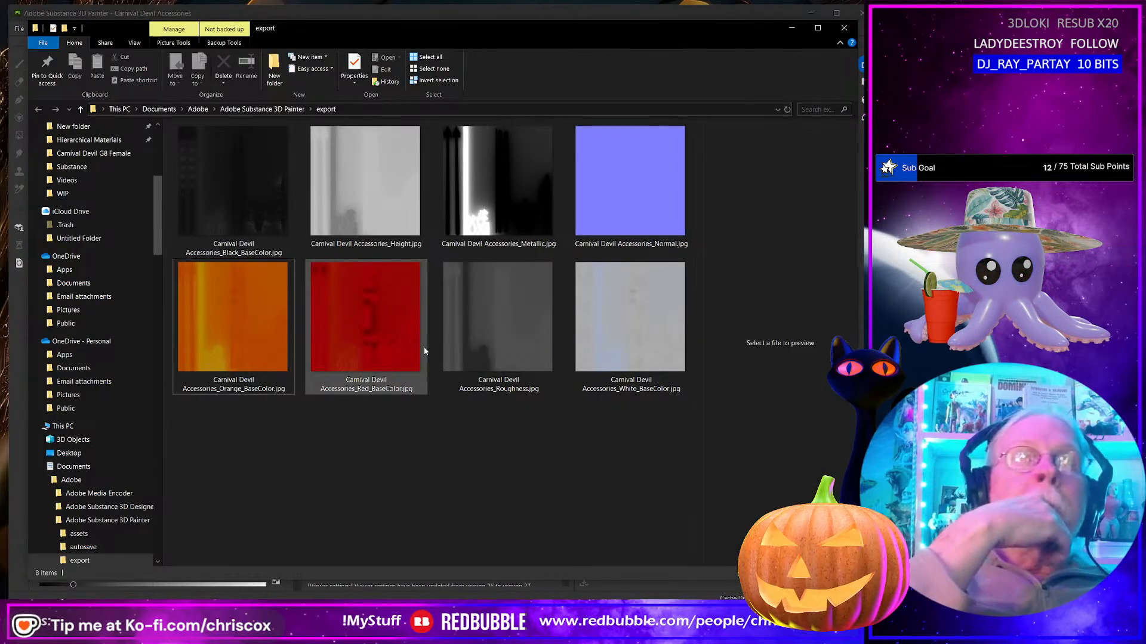
key(alt+Tab)
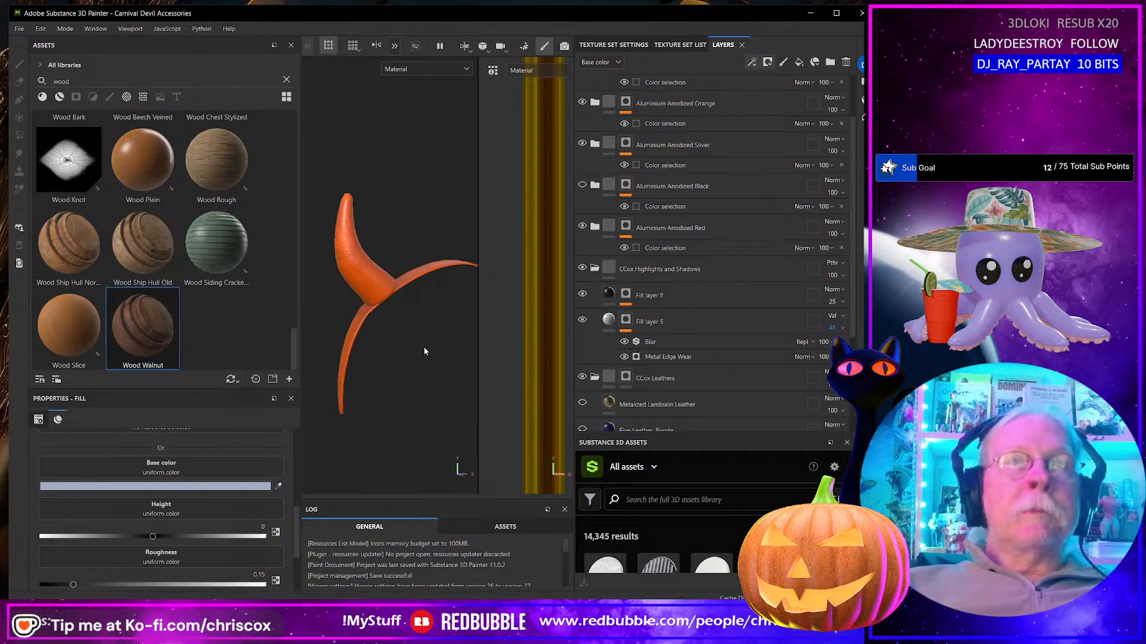
key(ctrl+shift+e)
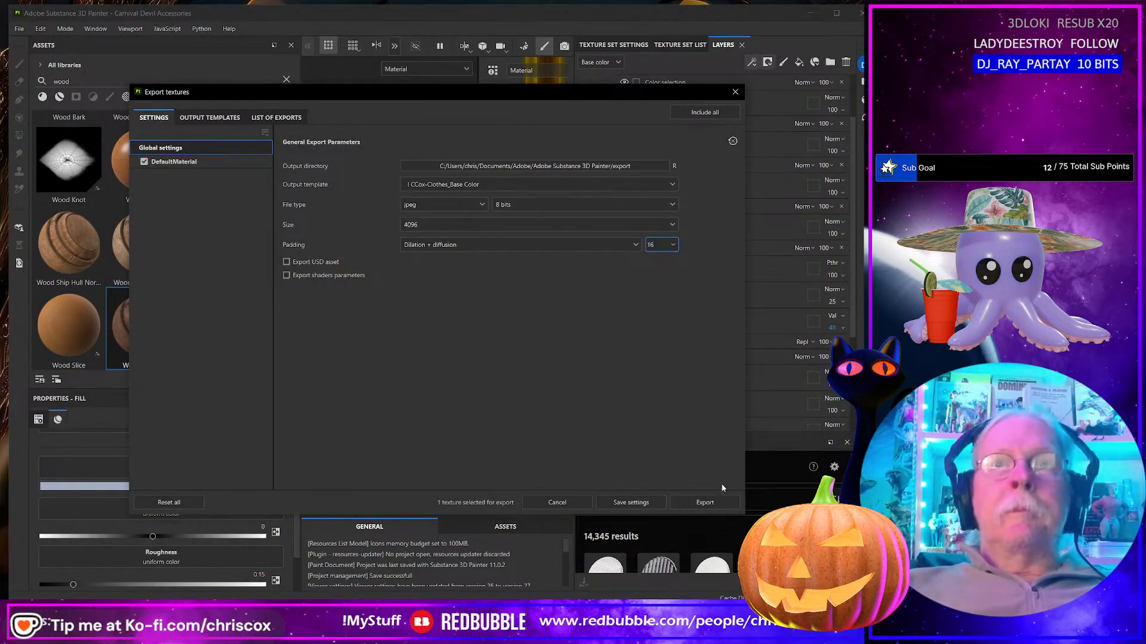
click(705, 503)
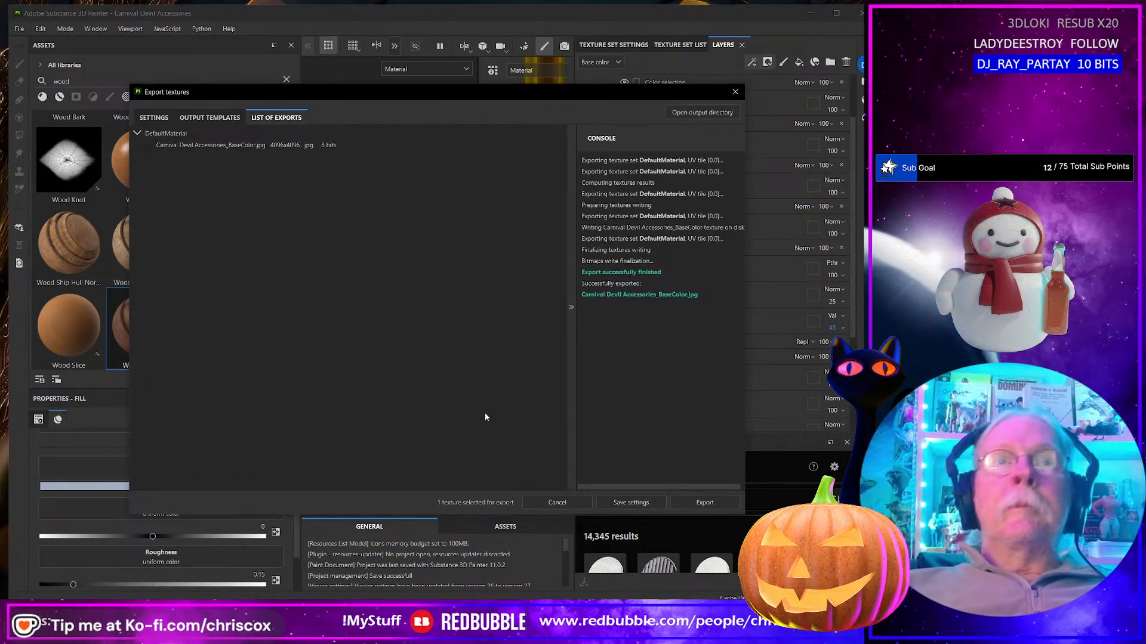
Step: Delete the old orange base color file, rename the new export Carnival Devil Accessories_Orange_BaseColor.jpg, and return to Substance 3D Painter with the export window closed
key(alt+Tab)
click(379, 354)
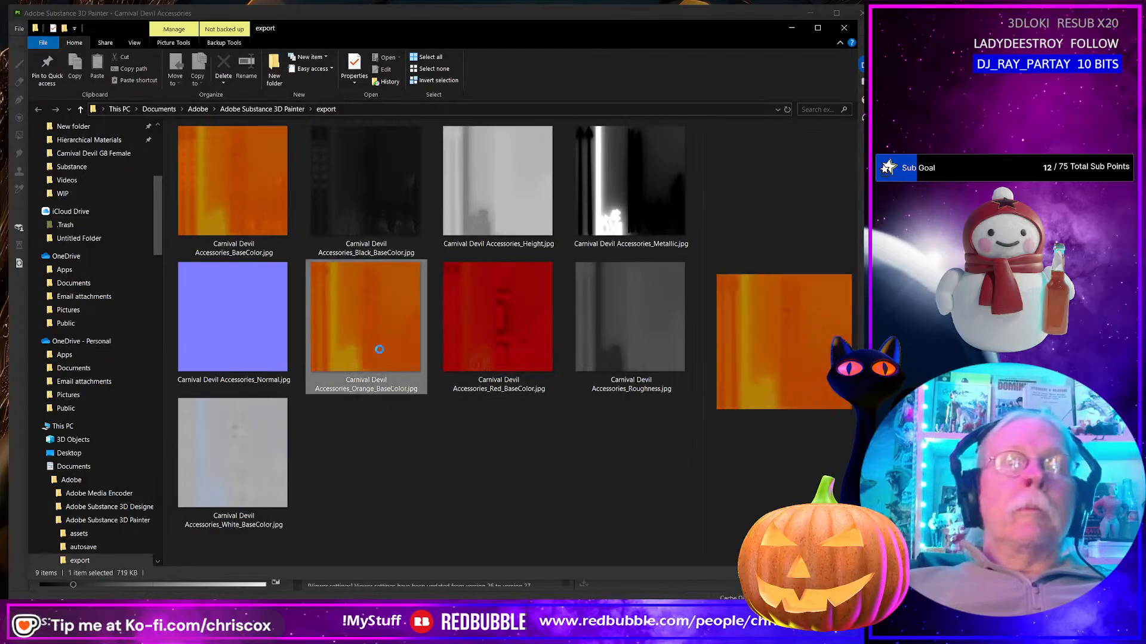
key(Delete)
click(237, 254)
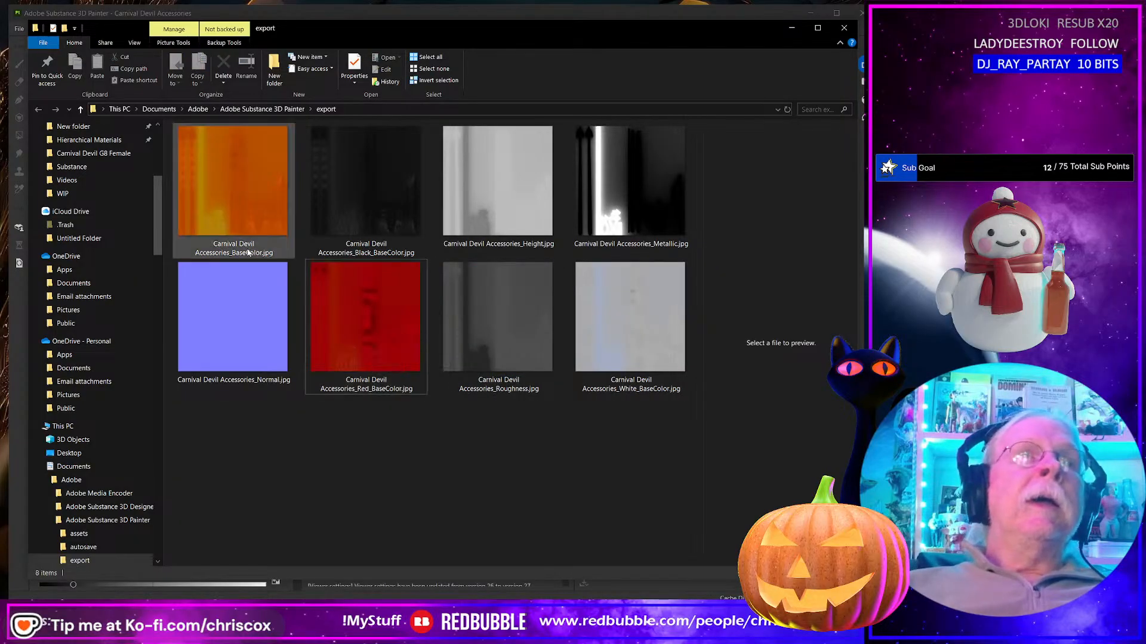
click(232, 252)
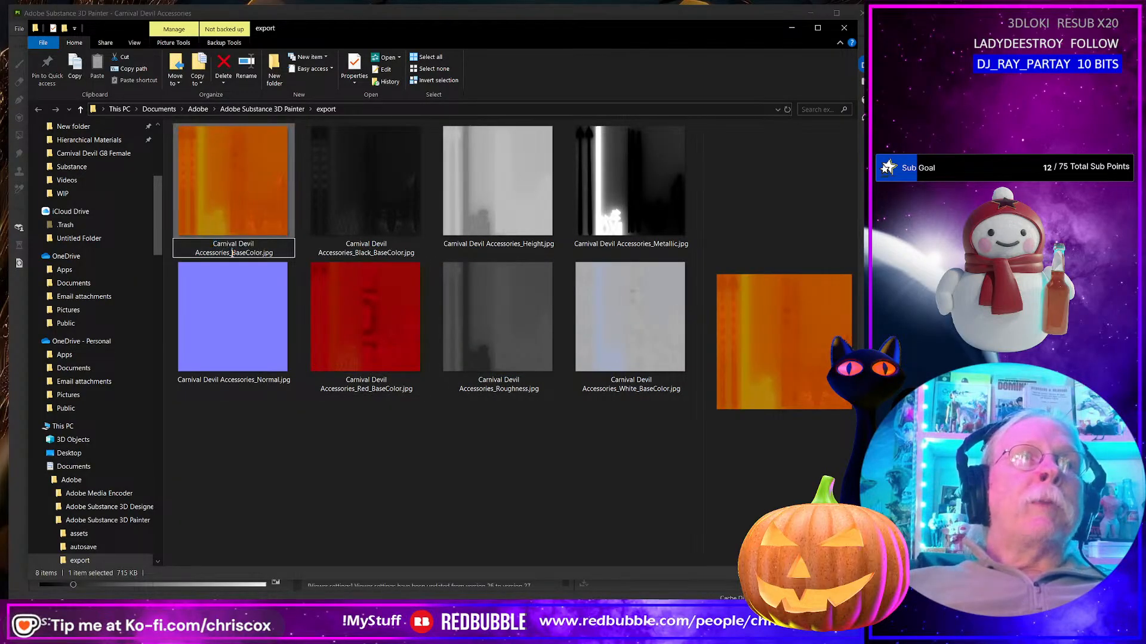
text(Orange_)
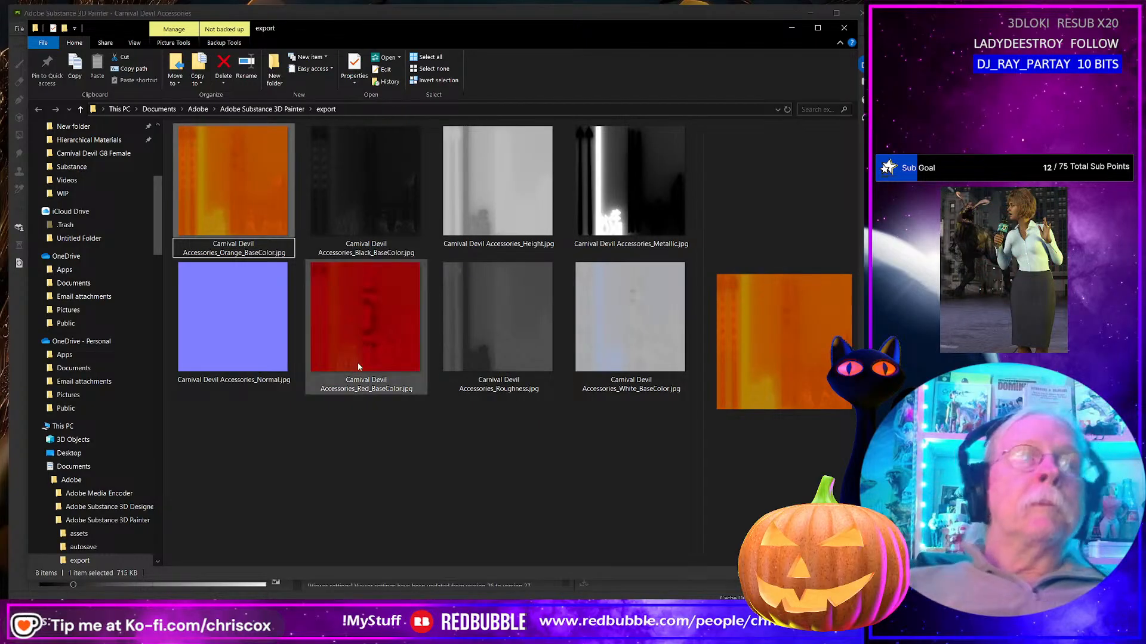
click(386, 430)
key(alt+Tab)
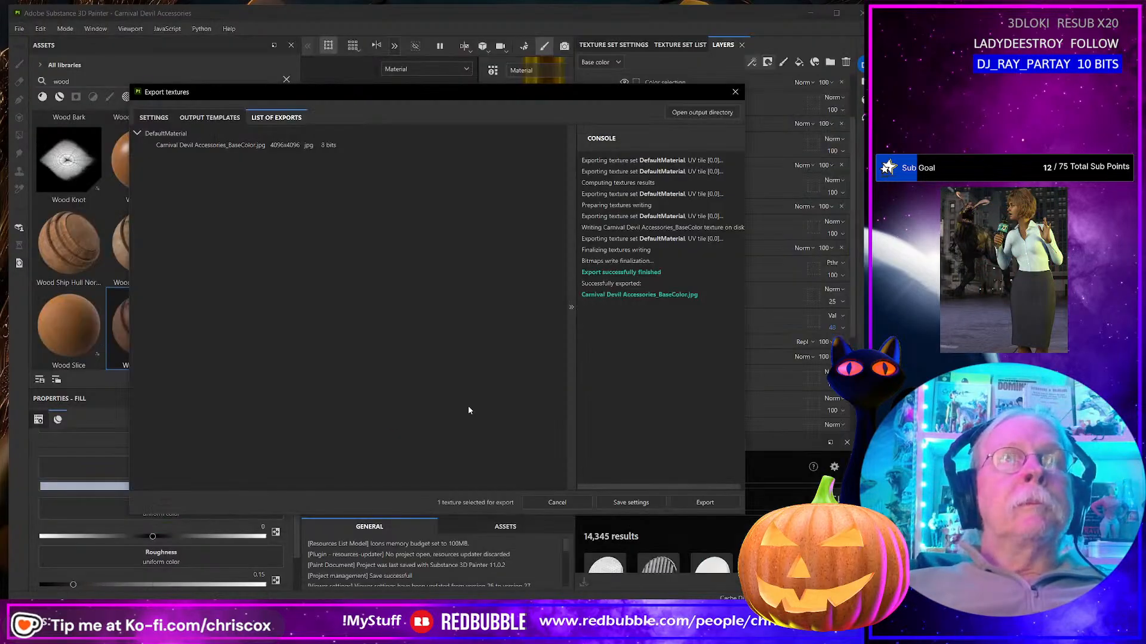
click(733, 92)
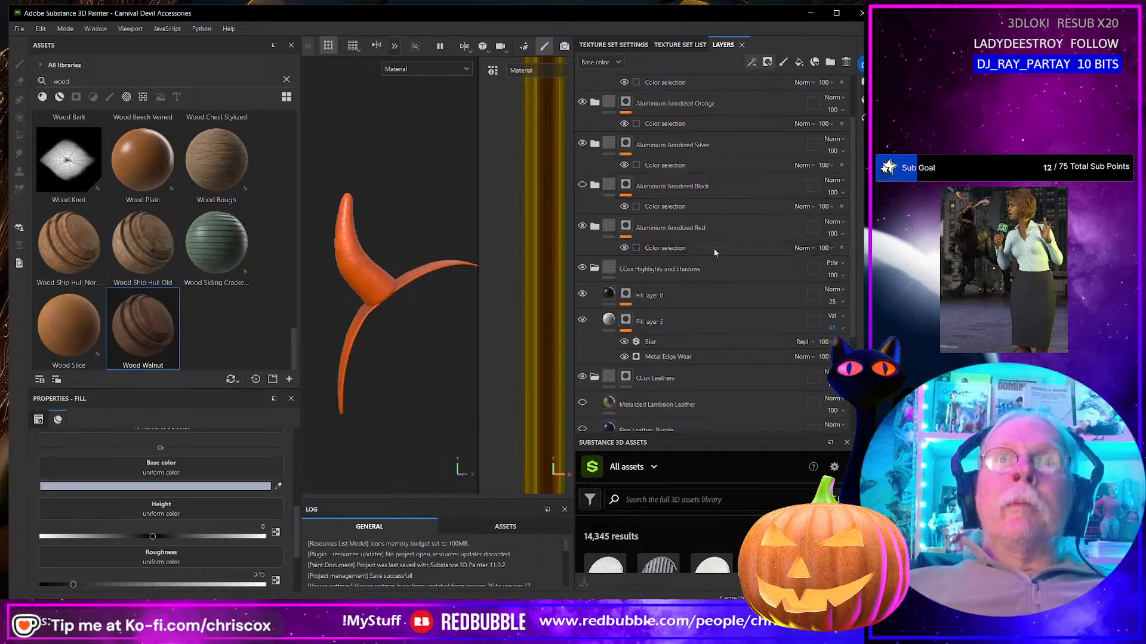
Step: Hide the Fine Leather Orange layer, show Fine Leather Purple, and set Fill layer 5's opacity to 11
scroll(715, 285, down, 3)
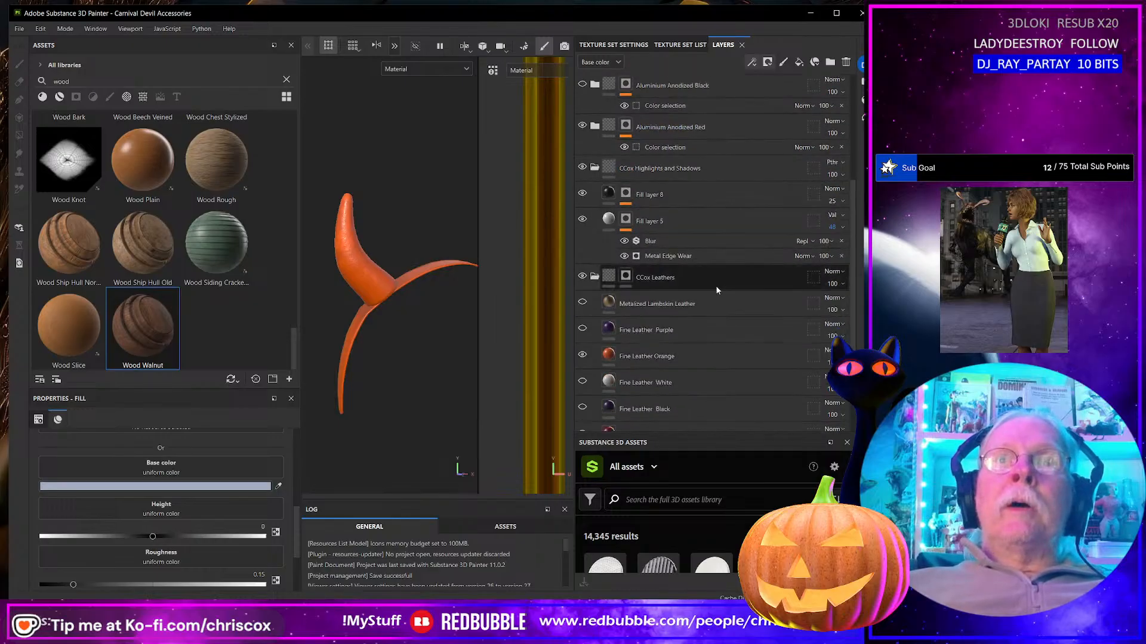
click(581, 356)
click(581, 329)
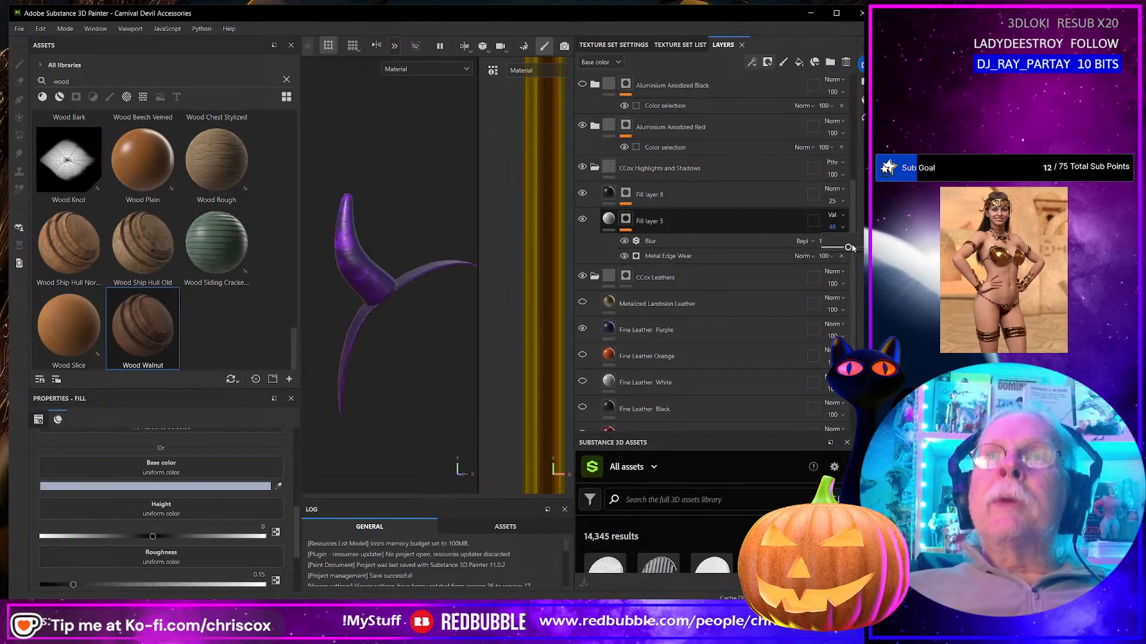
drag(848, 248, 830, 250)
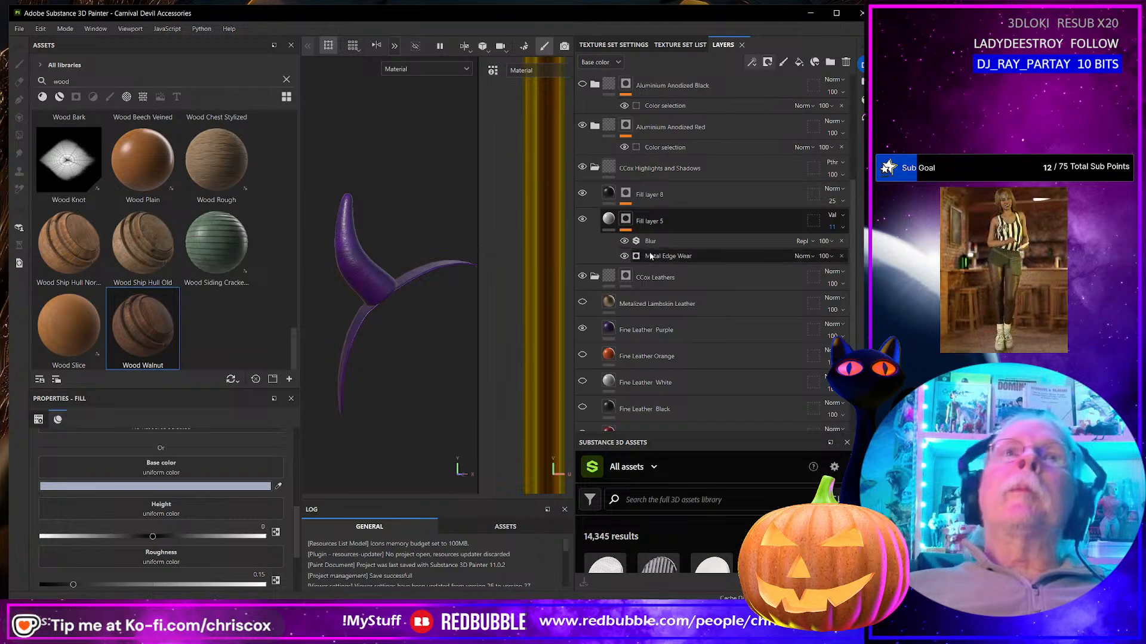
Step: Show the Aluminium Anodized Purple folder and export the purple variant's base color texture as a 4096 8-bit JPEG
scroll(649, 252, up, 4)
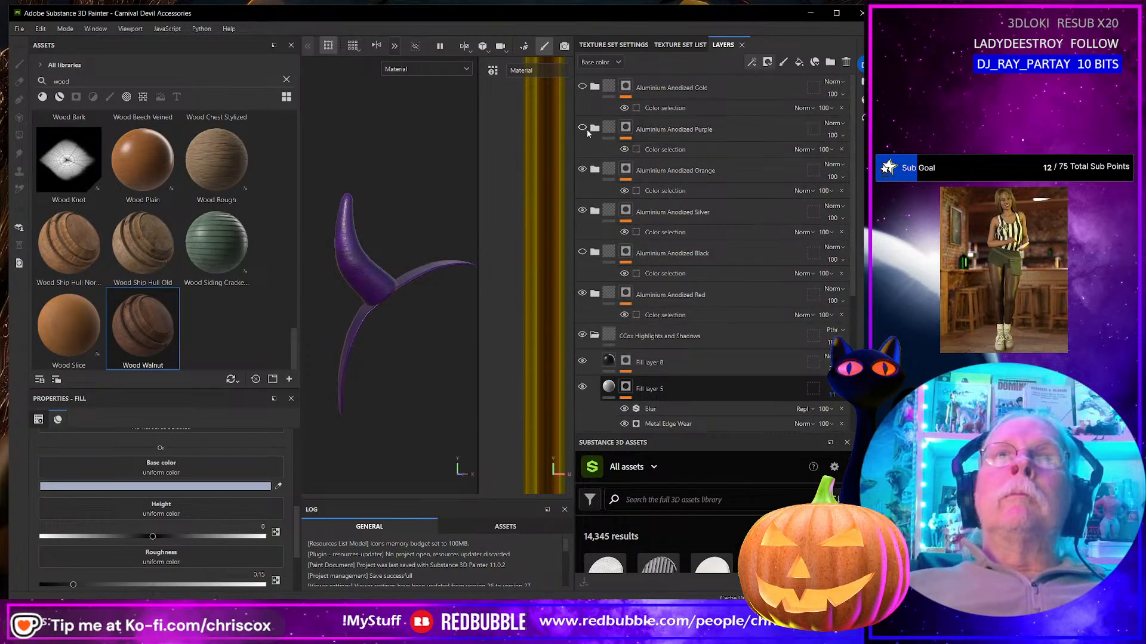
click(583, 129)
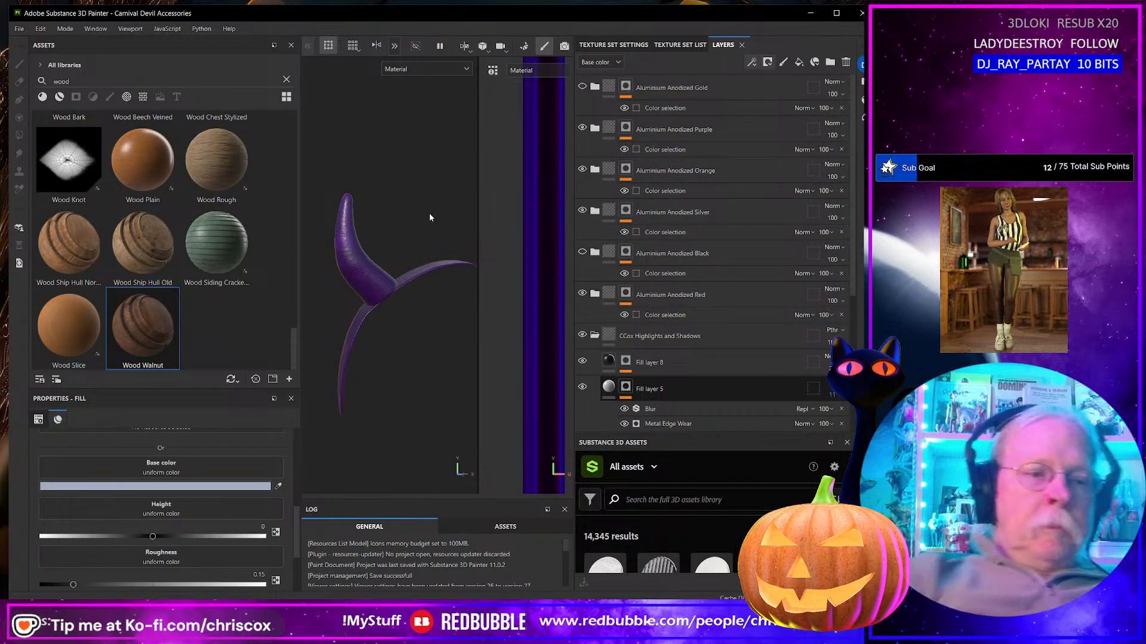
key(ctrl+shift+e)
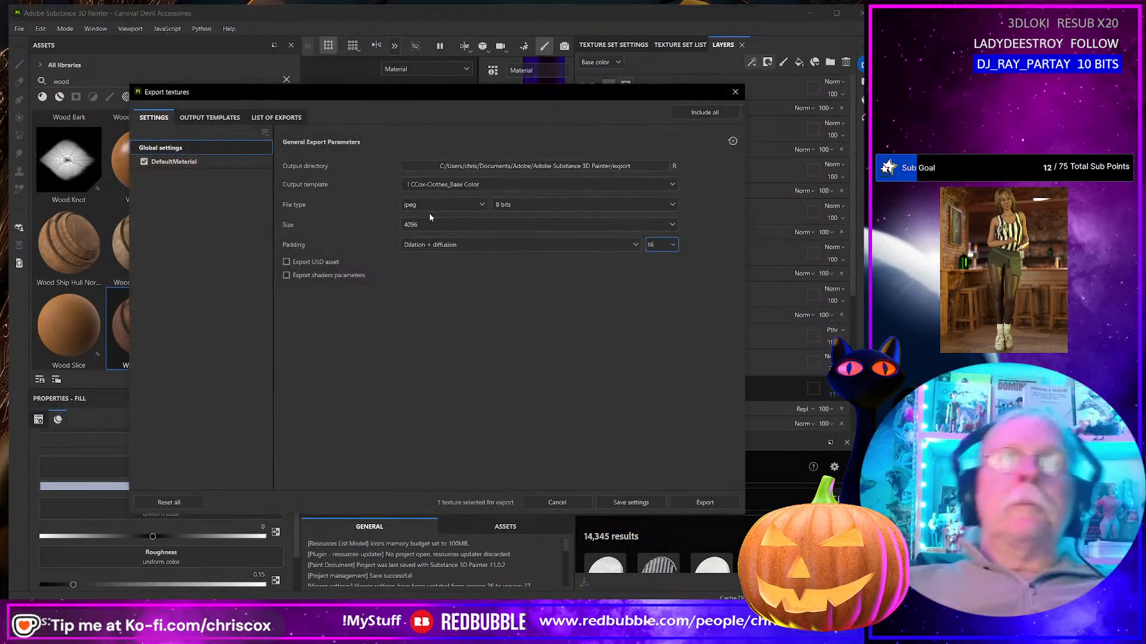
click(705, 503)
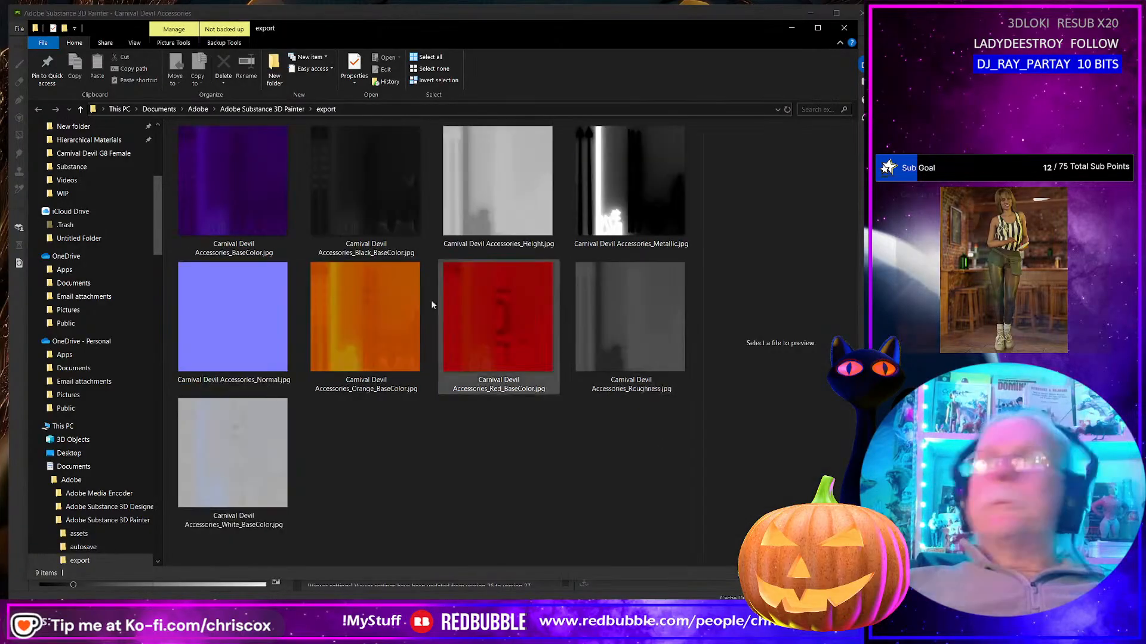
Step: Rename the new base color file as Carnival Devil Accessories_Purple_BaseColor.jpg, and return to Substance 3D Painter with the export window closed
click(235, 255)
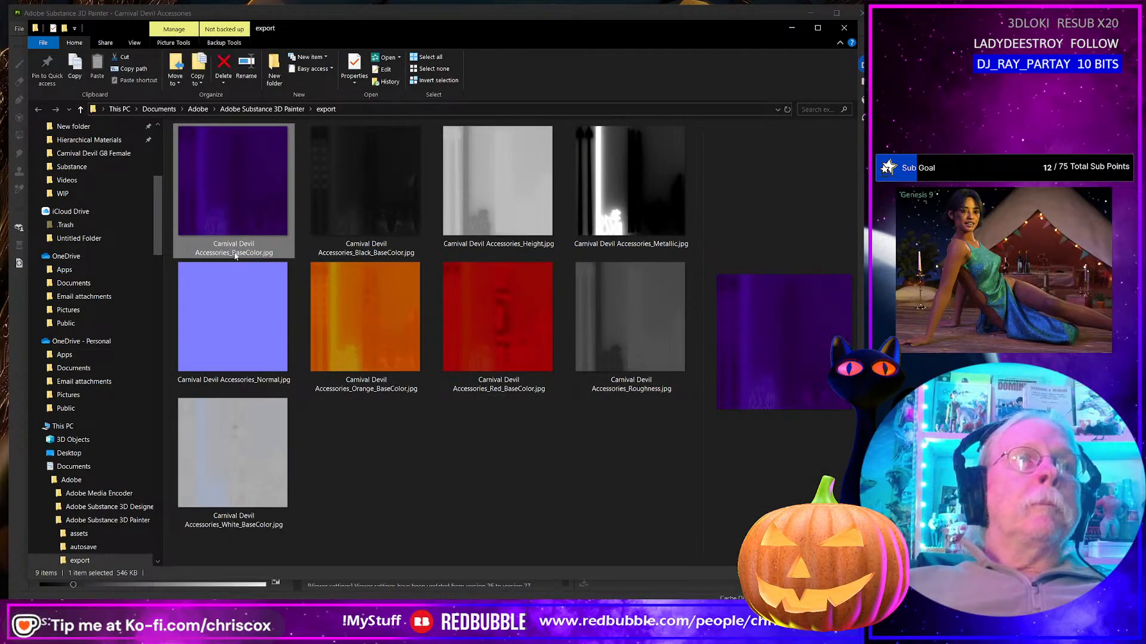
click(234, 253)
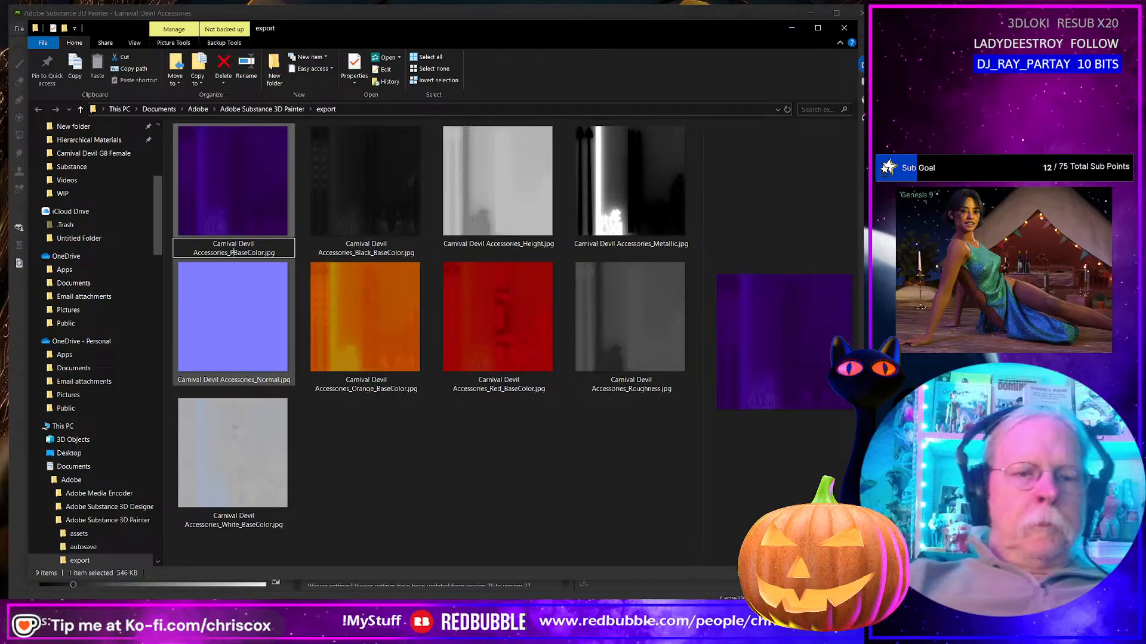
text(Purple_)
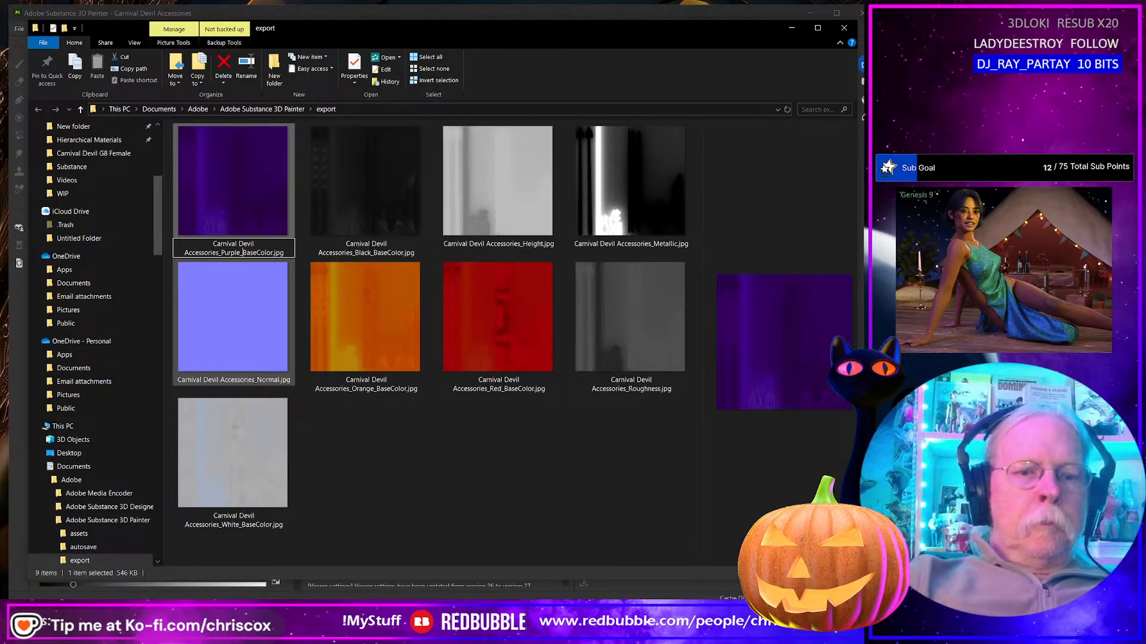
click(361, 421)
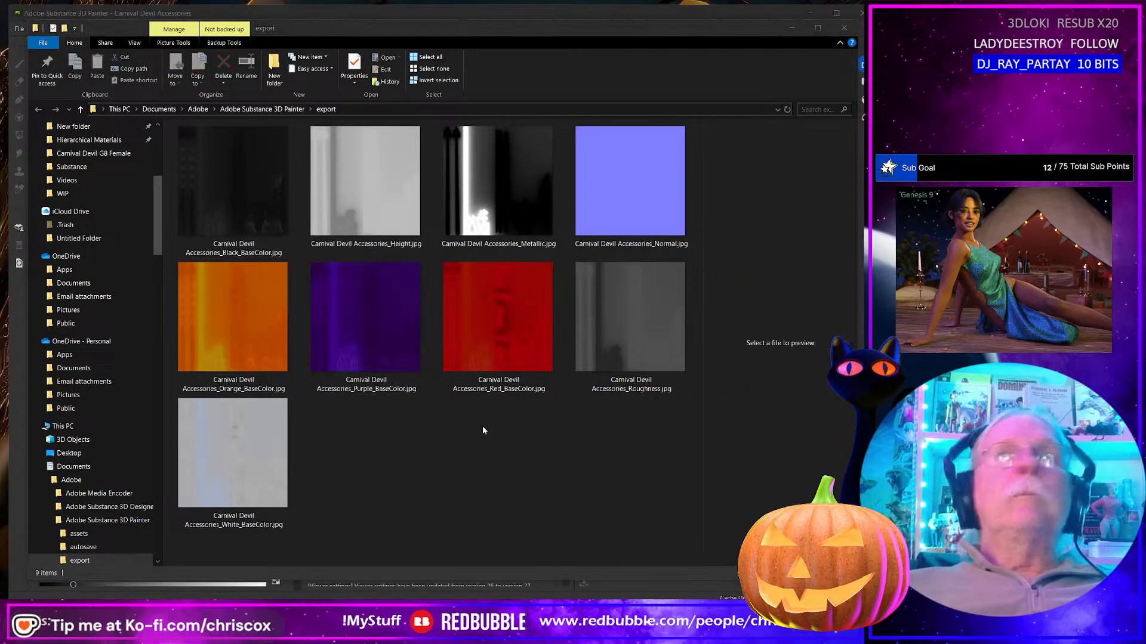
key(alt+Tab)
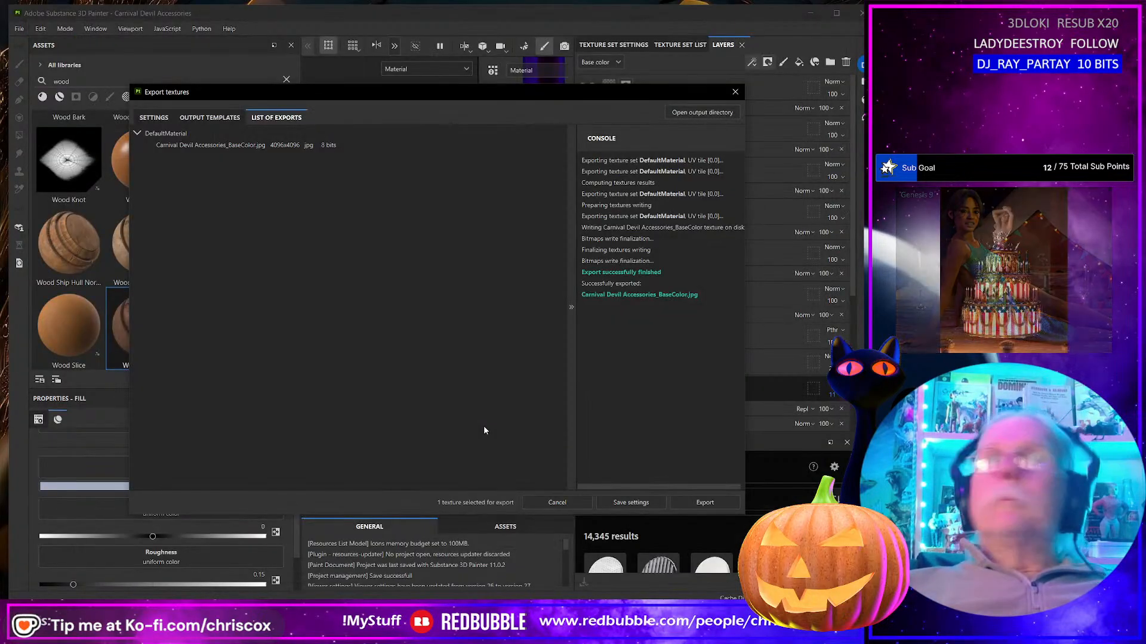
click(736, 93)
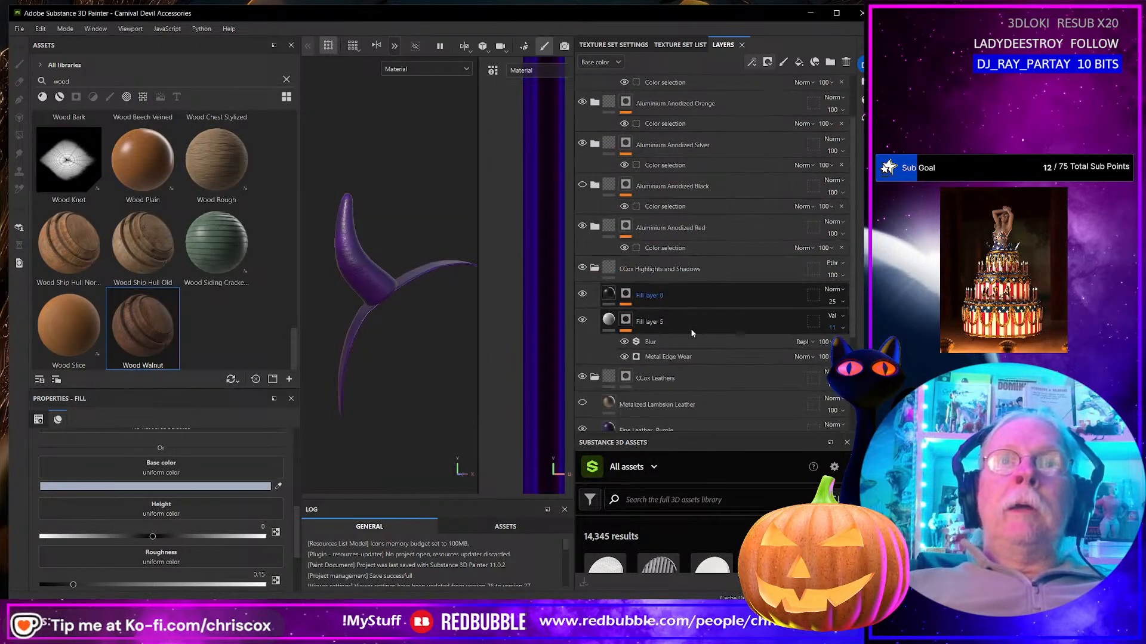
Step: Replace the visible Fine Leather Purple layer with Metalized Lambskin Leather, and show the Aluminium Anodized Gold folder for the gold variant
scroll(692, 333, down, 3)
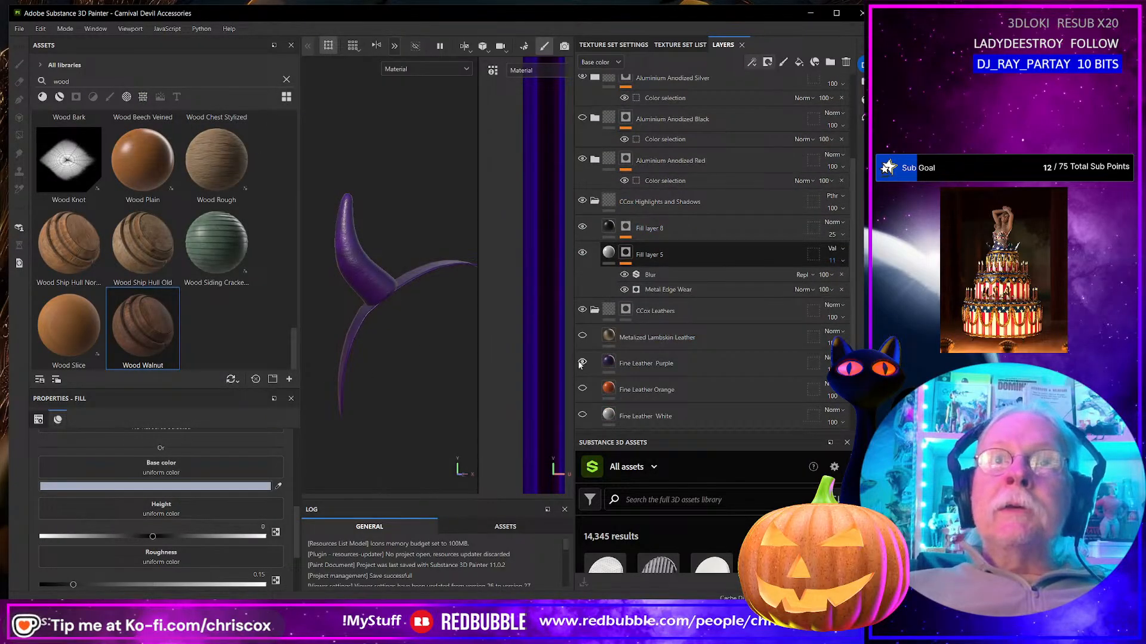
click(583, 337)
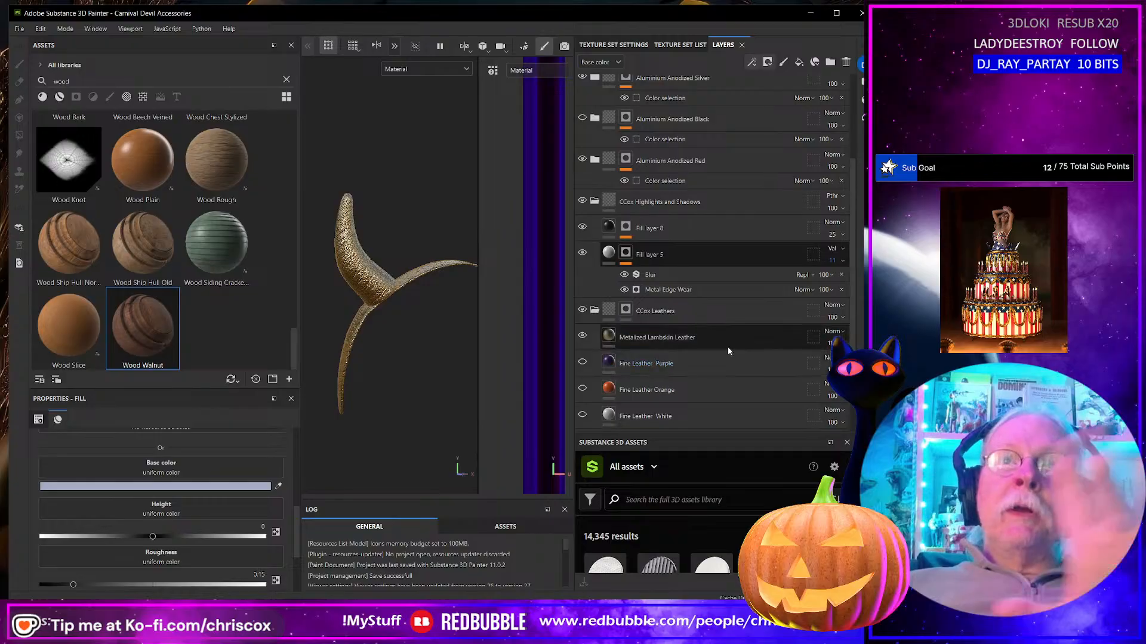
scroll(696, 361, up, 6)
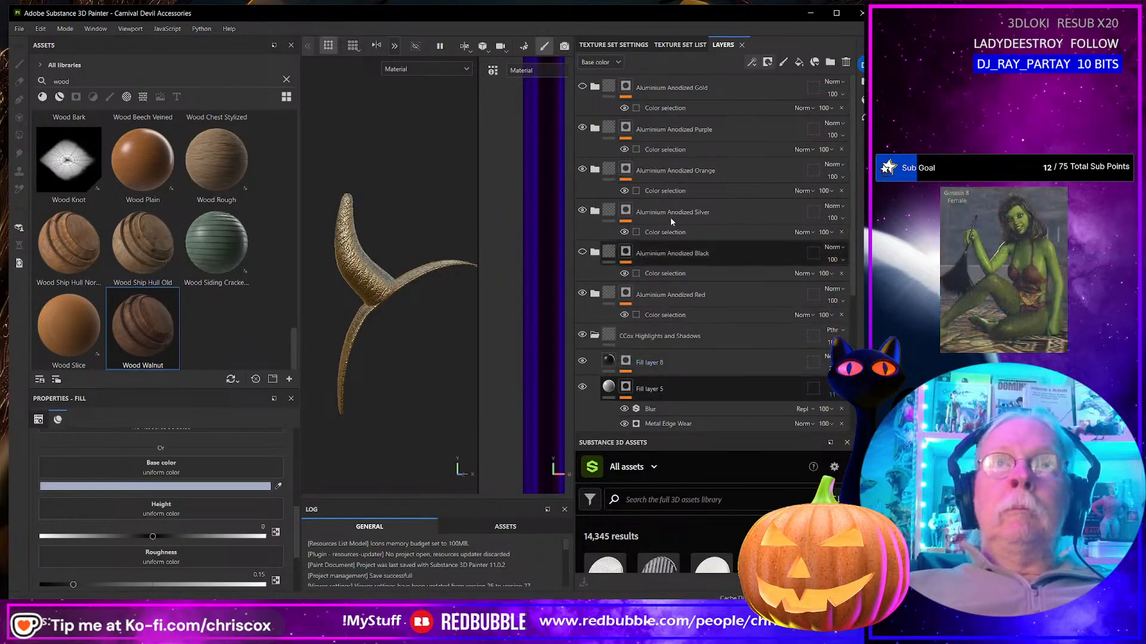
click(582, 86)
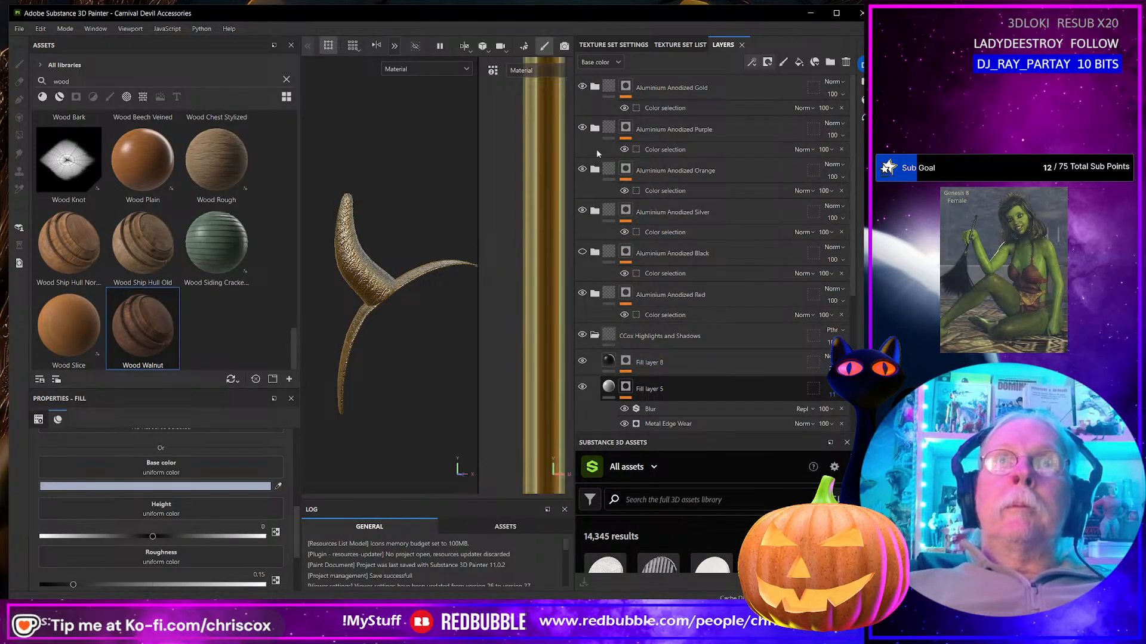
scroll(431, 349, up, 5)
scroll(431, 348, down, 6)
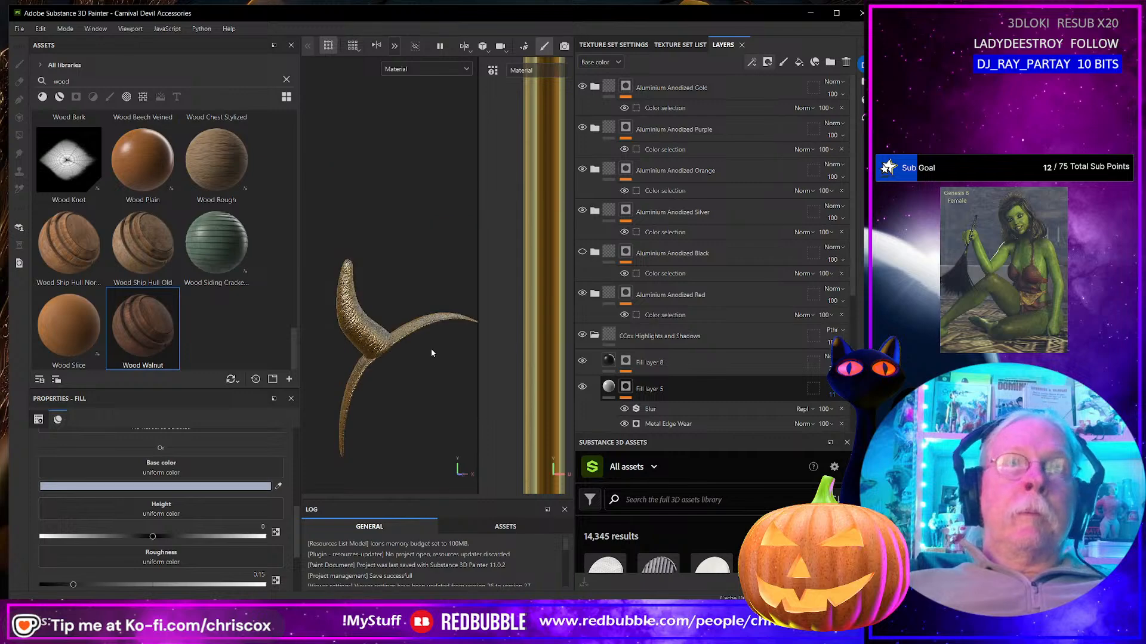
Step: Open the texture export settings for the gold variant, and cut all nine texture files from the export folder in File Explorer
key(ctrl+shift+e)
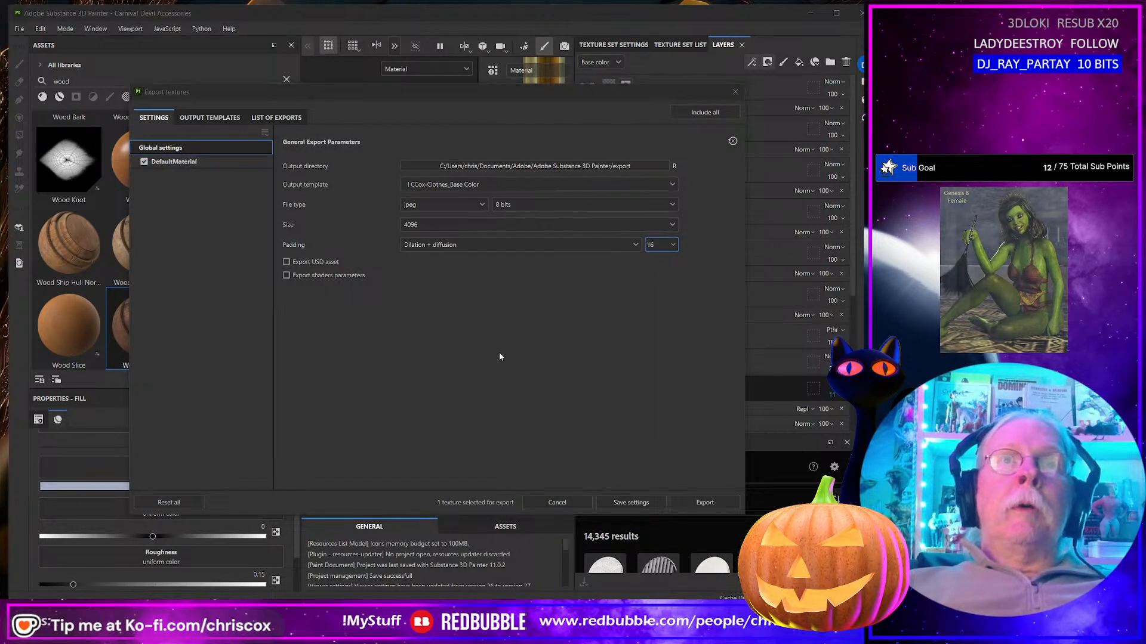
key(alt+Tab)
click(277, 206)
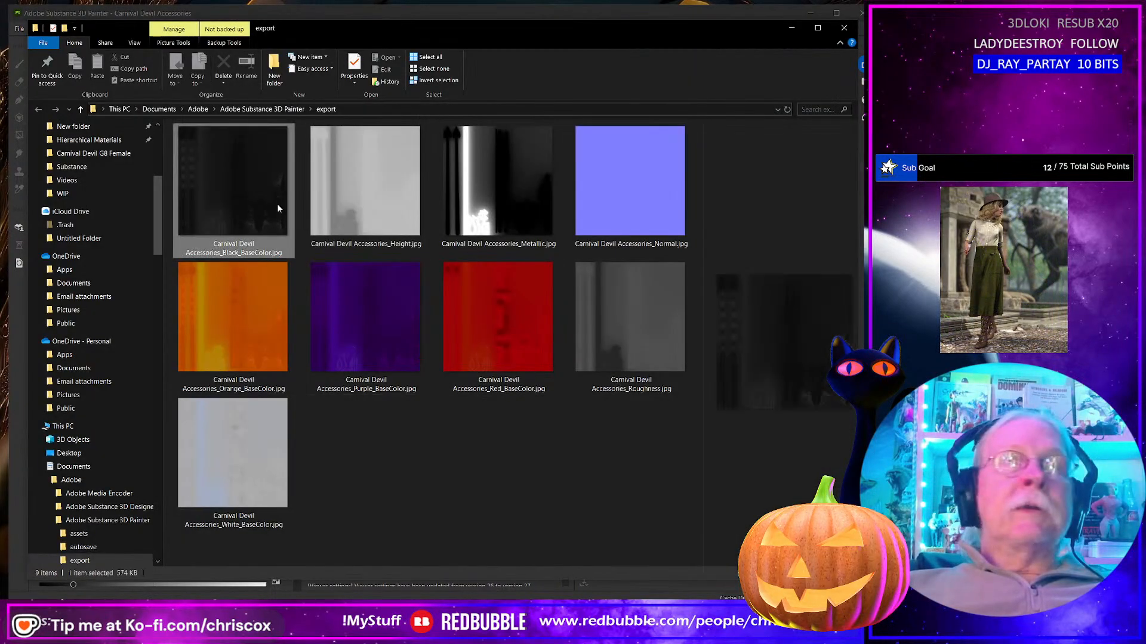
shift+click(266, 480)
key(ctrl+x)
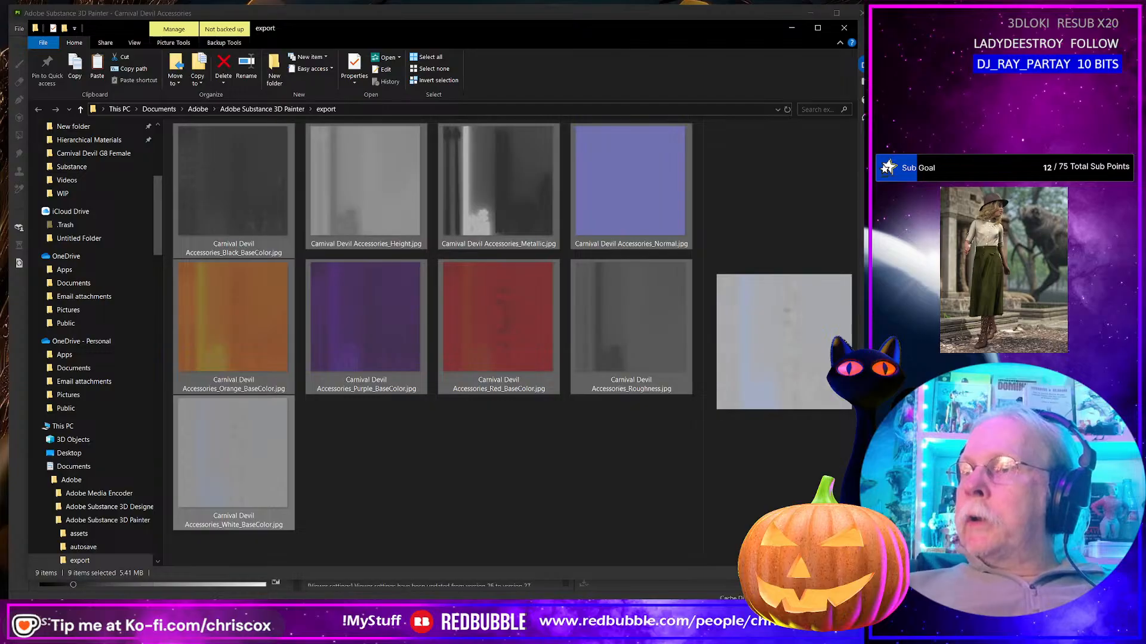
Step: In a new File Explorer window, open the Carnival Devil project's Runtime\Textures folder and the vendor subfolder inside it
key(super+e)
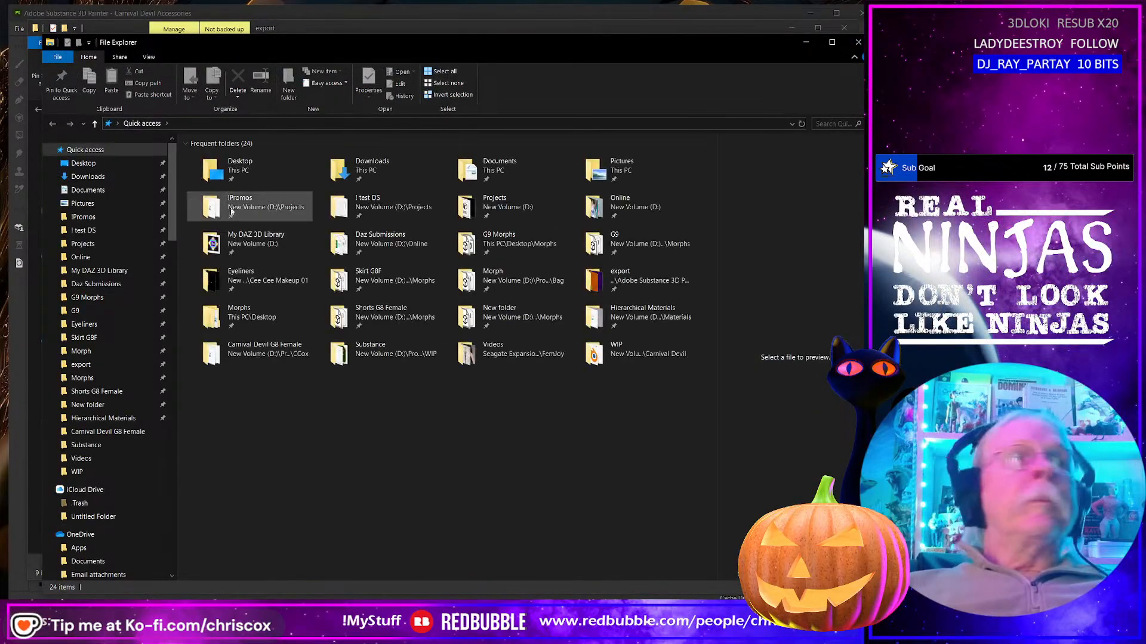
click(145, 243)
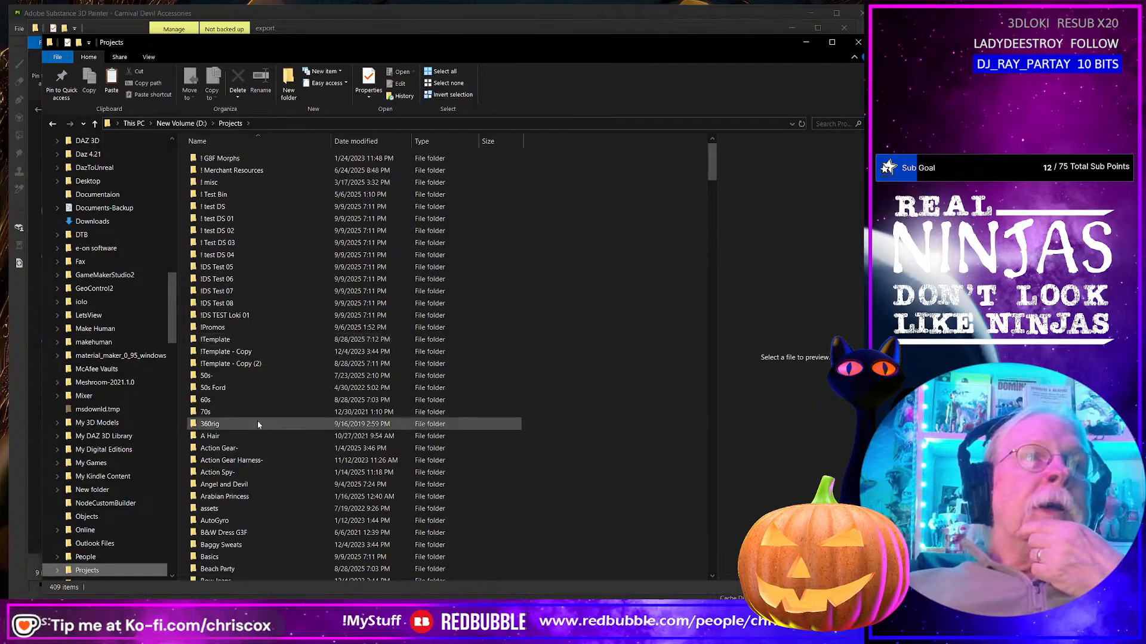
double_click(250, 484)
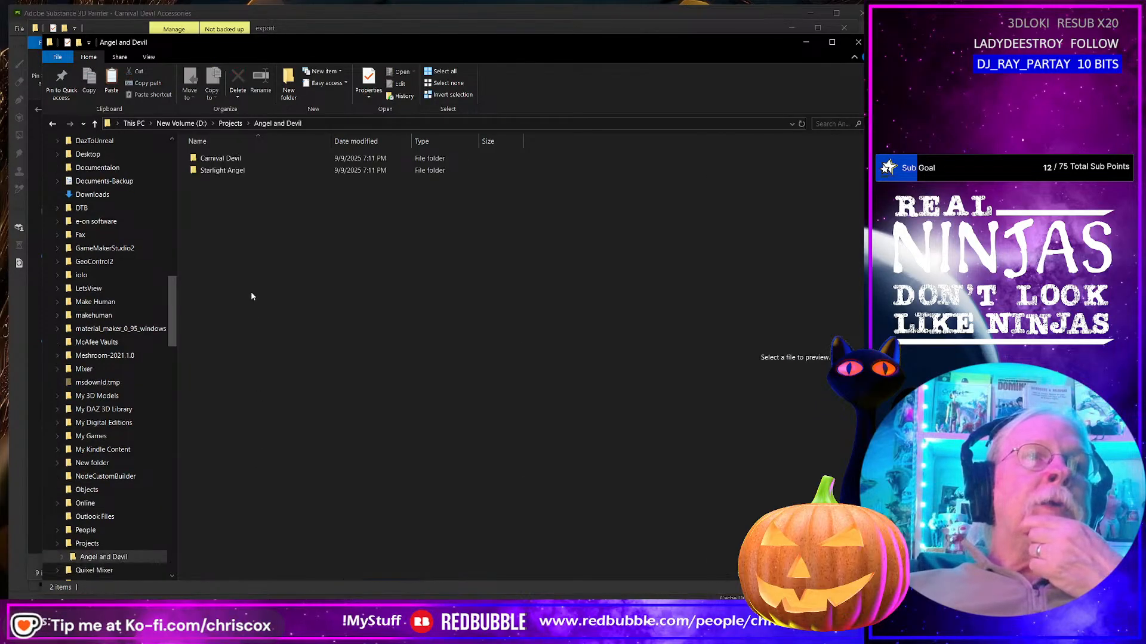
double_click(233, 158)
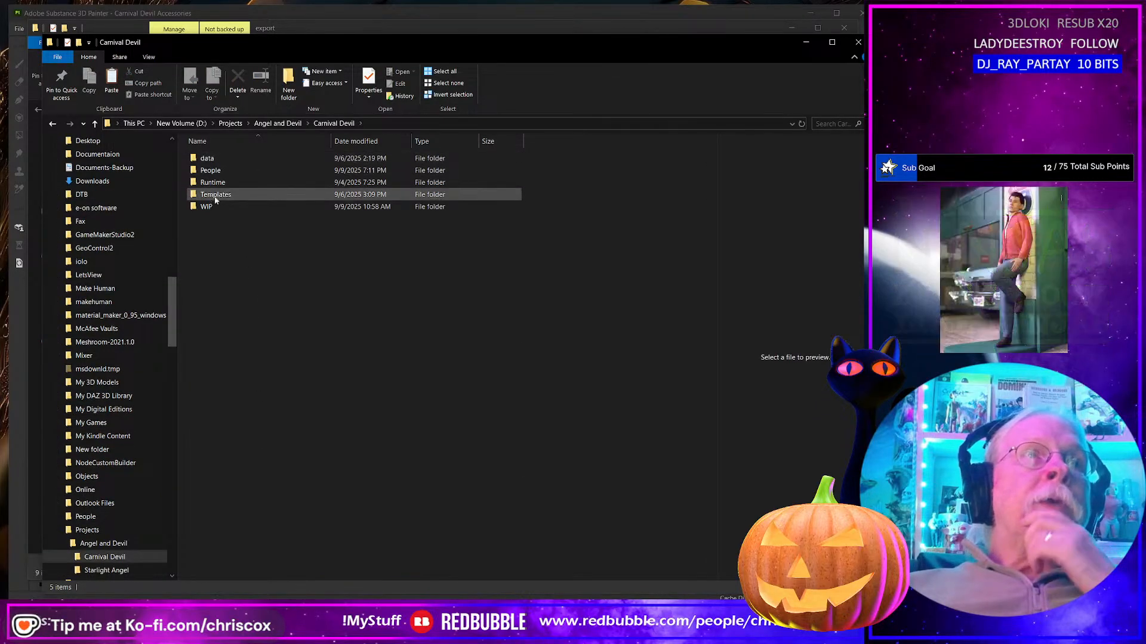
double_click(219, 184)
double_click(217, 156)
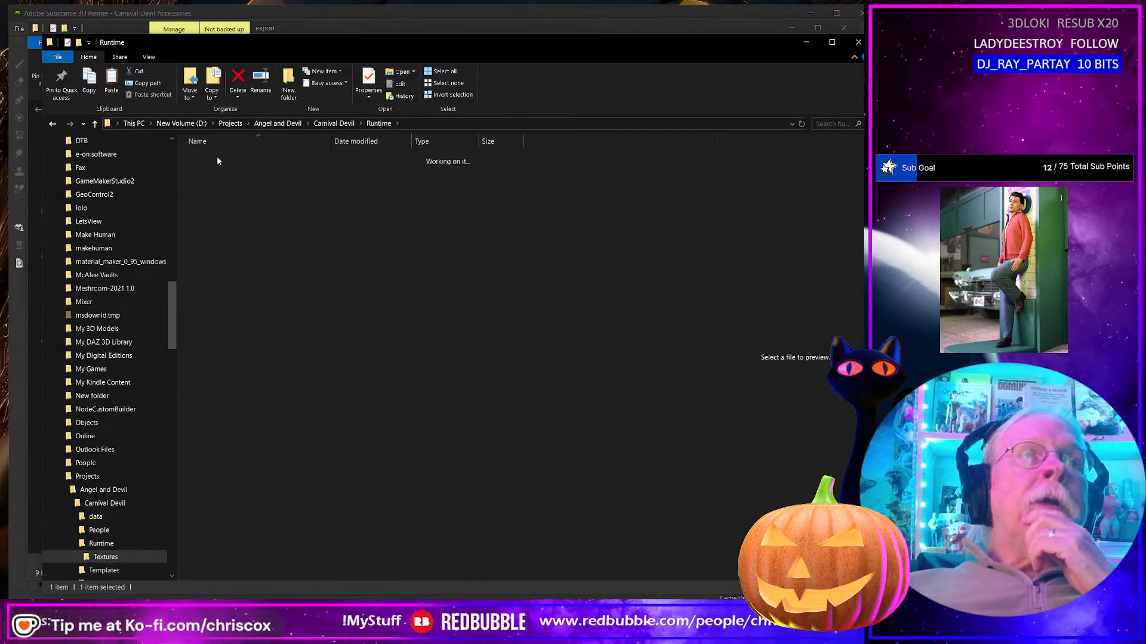
double_click(217, 158)
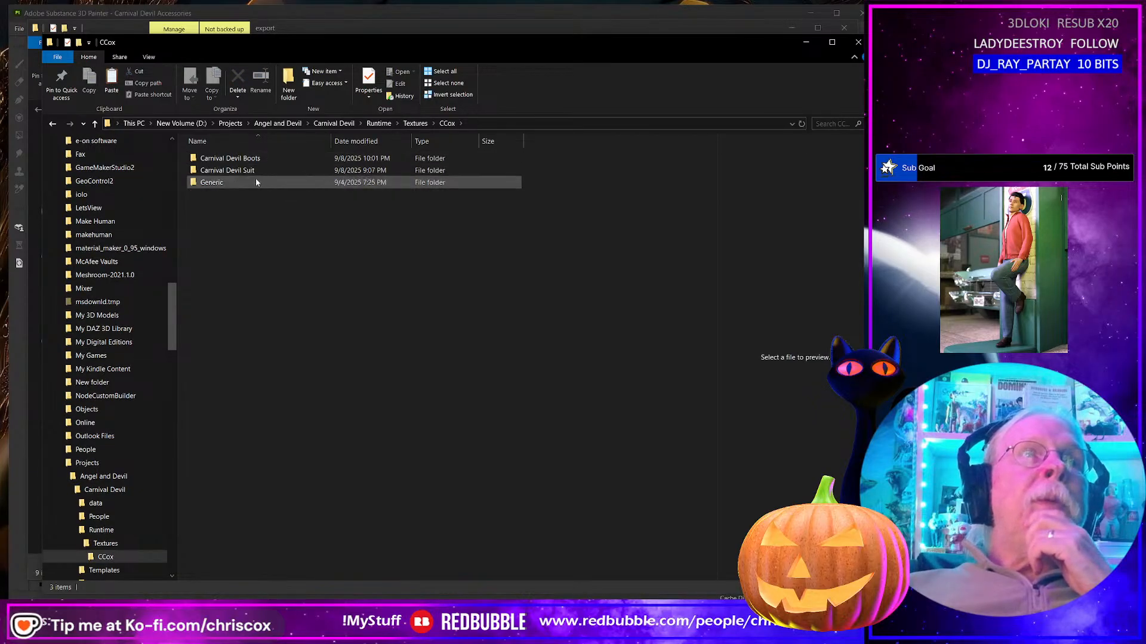
Step: Create a new folder named Carnival Devil Accessories alongside the Carnival Devil Boots and Carnival Devil Suit folders
right_click(222, 261)
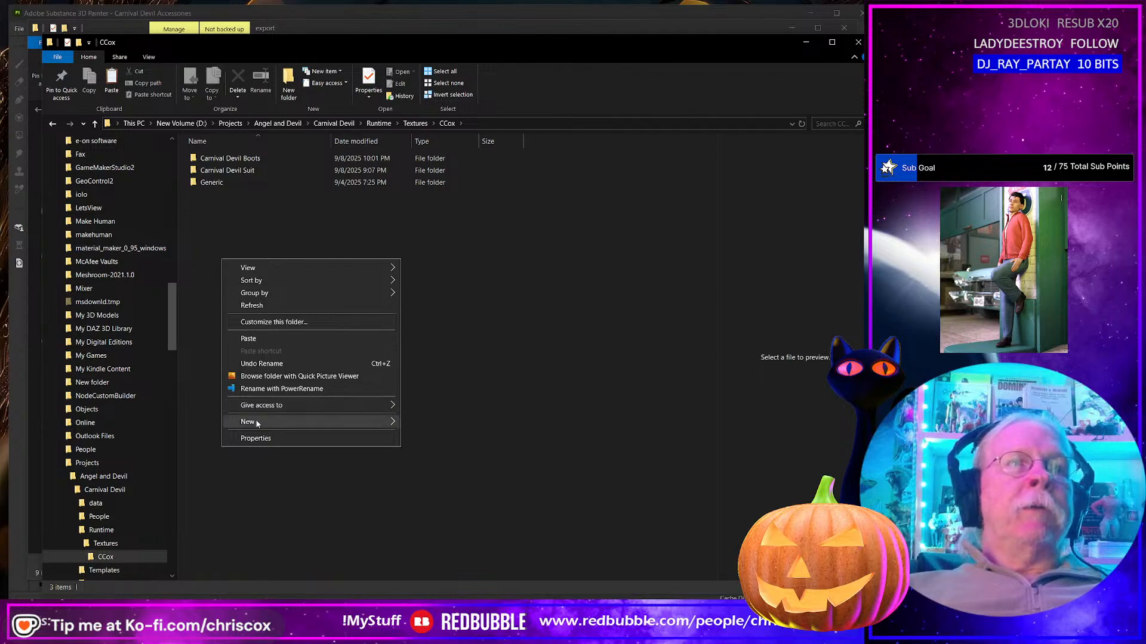
mouse_move(256, 422)
click(464, 426)
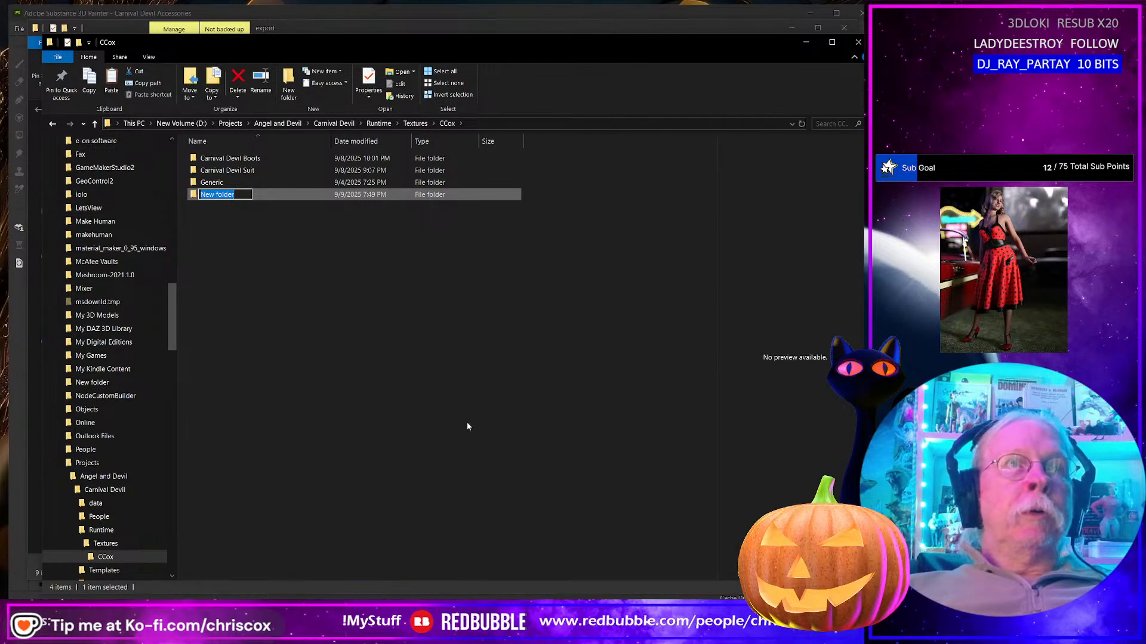
text(XC)
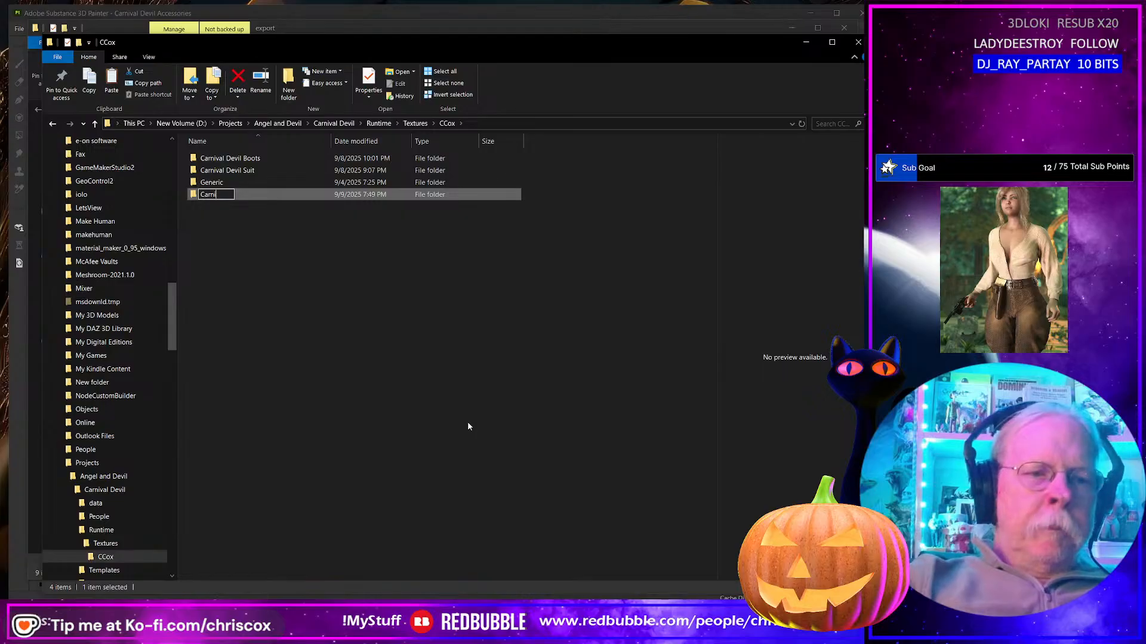
text(Devil Acc)
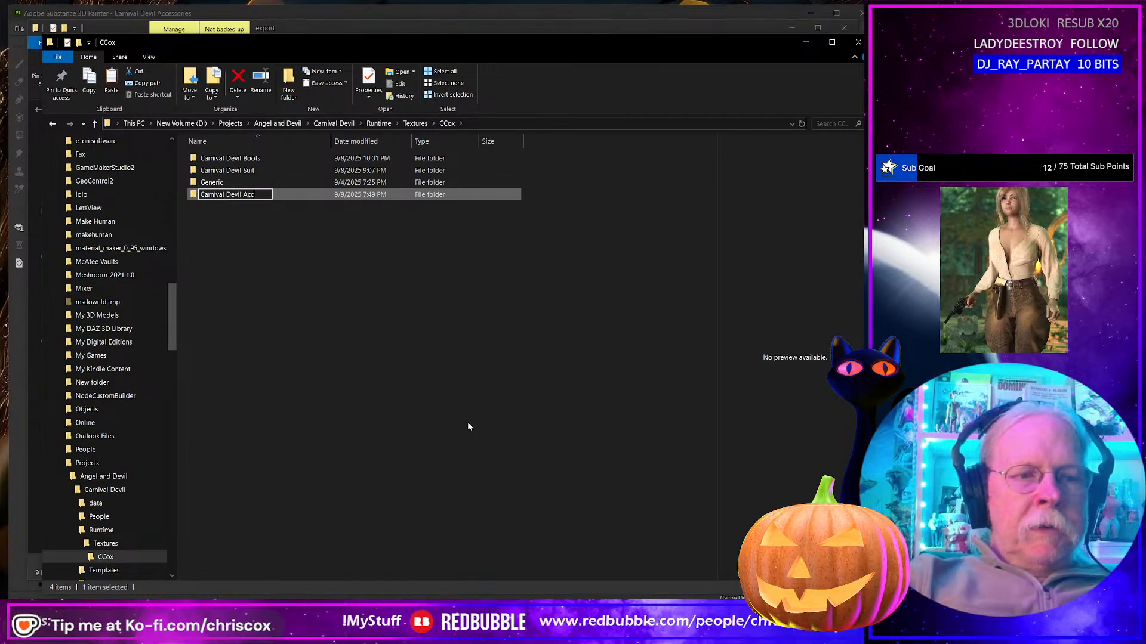
text(essories)
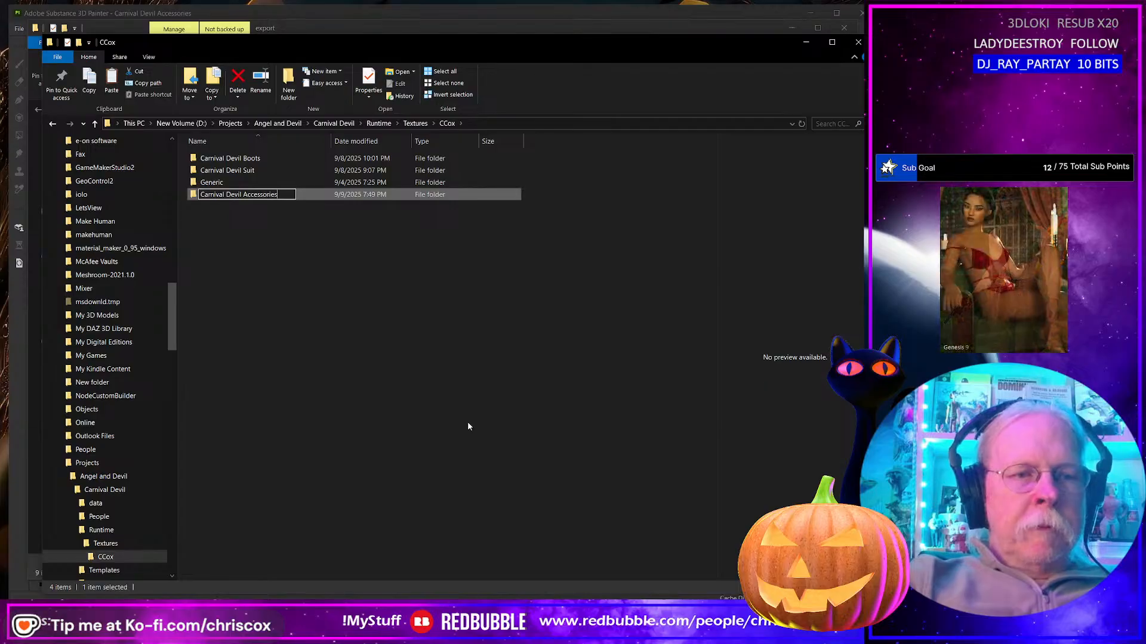
key(Return)
Step: Open the Carnival Devil Accessories folder and paste the nine cut texture files into it
key(Return)
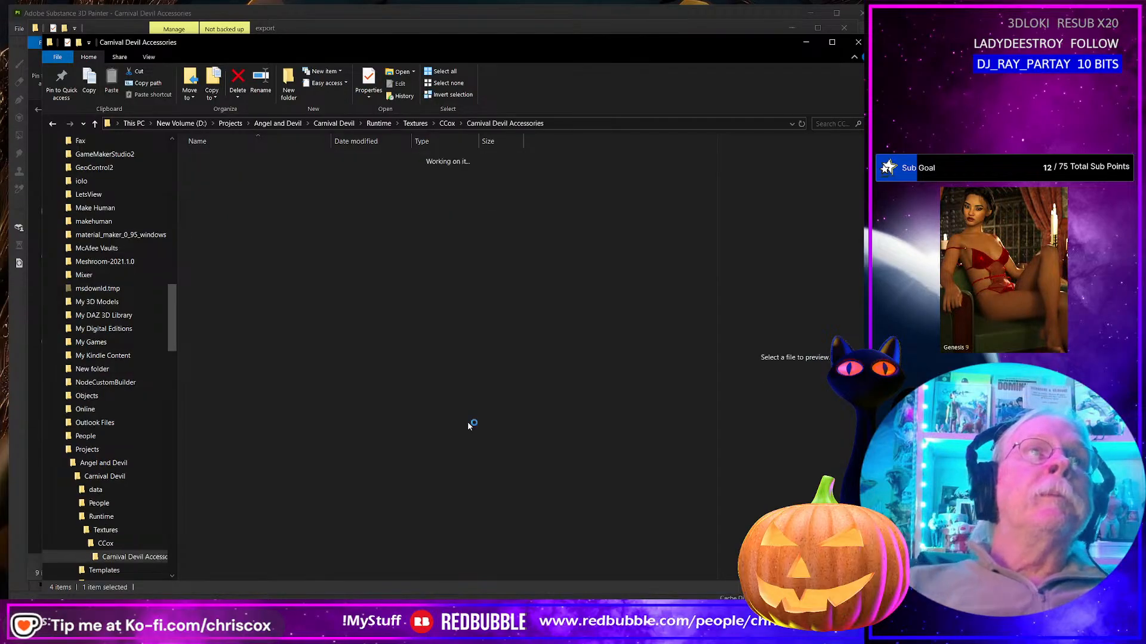
right_click(289, 281)
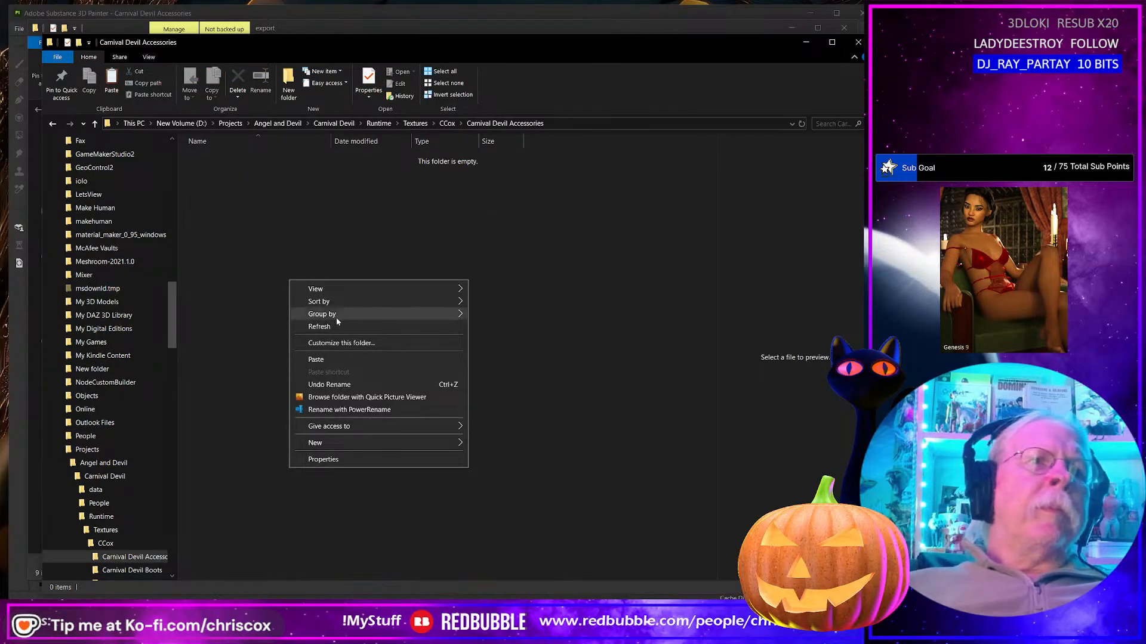
click(323, 360)
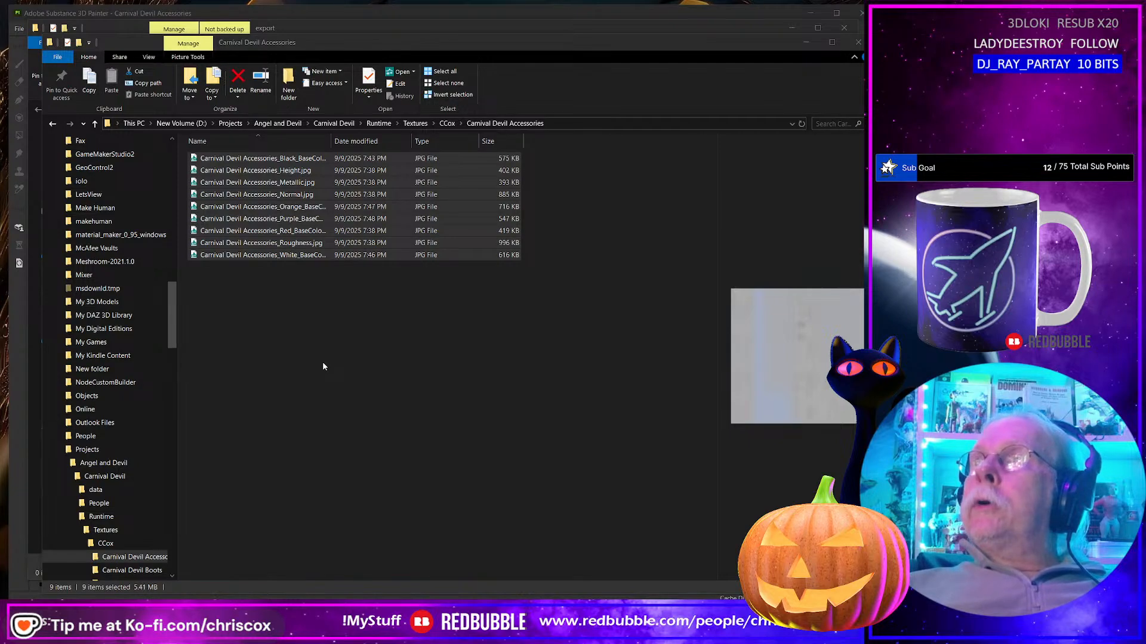
Step: Switch to Substance 3D Painter and export the gold variant's textures with the Clothes 5 Channels output template as 4096 8-bit JPEGs
key(alt+Tab)
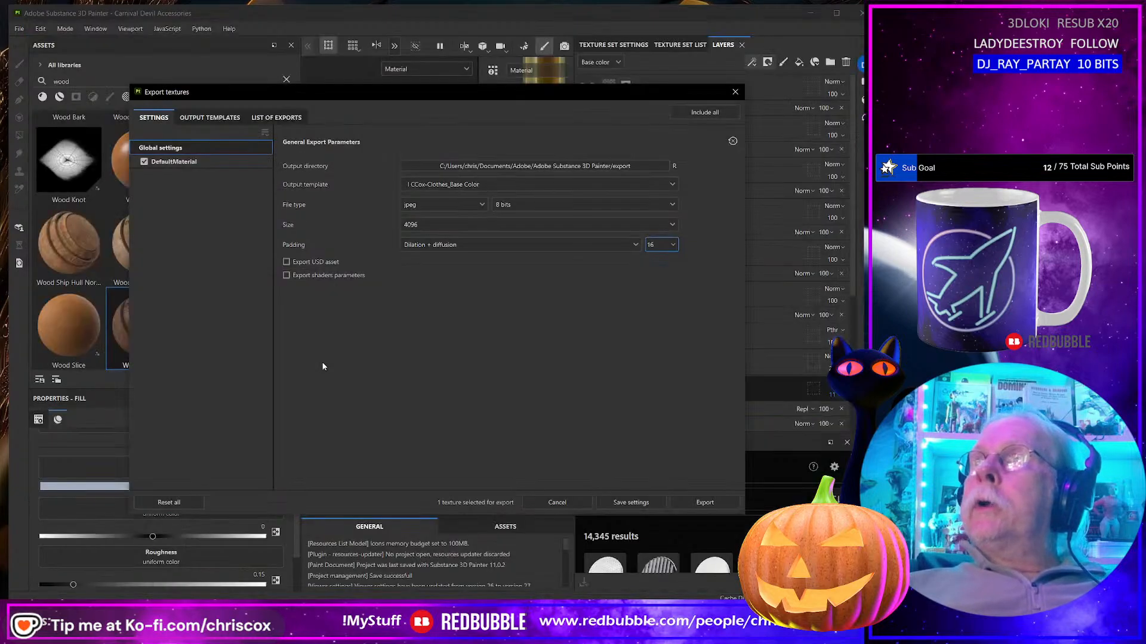
click(503, 184)
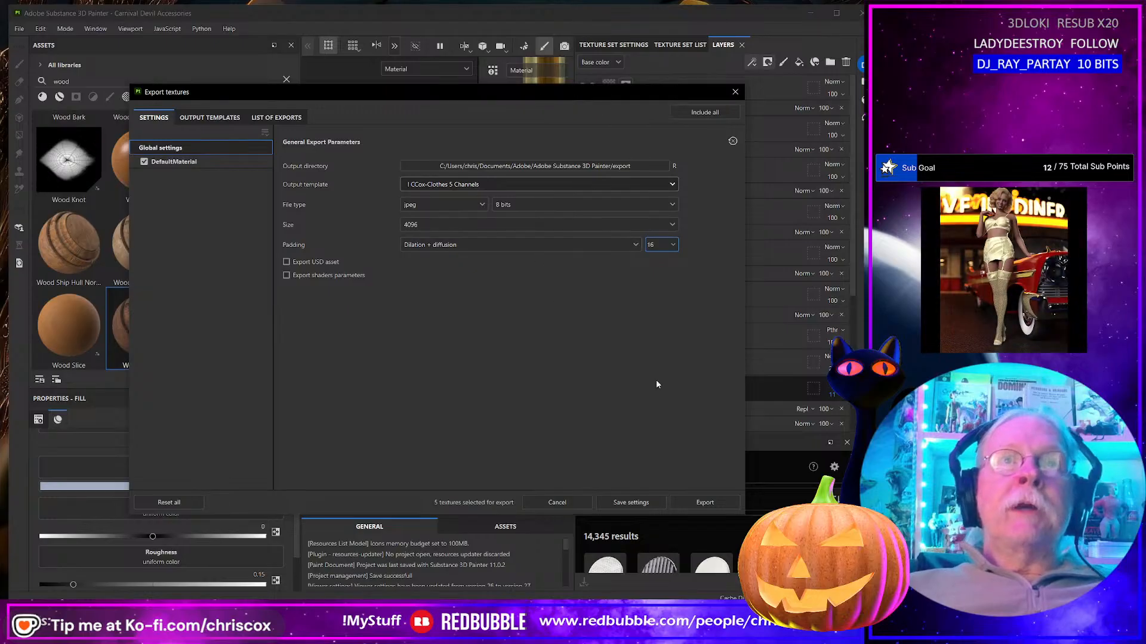
click(701, 504)
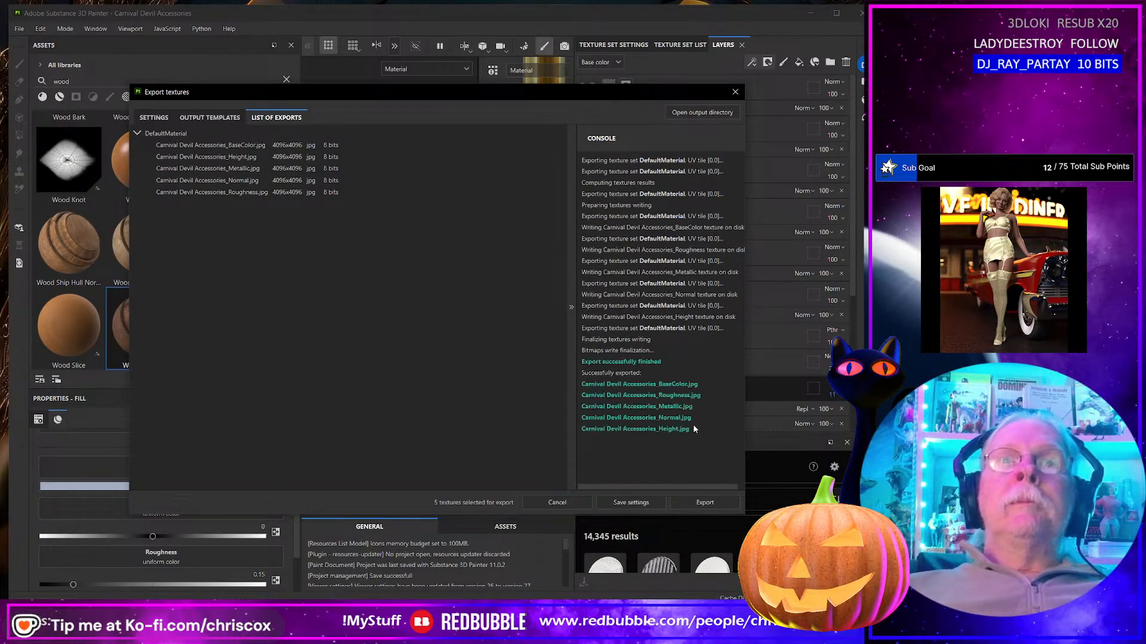
Step: Open the five exported textures from the export folder in PowerRename, with Accessories_ as the text to find
click(687, 429)
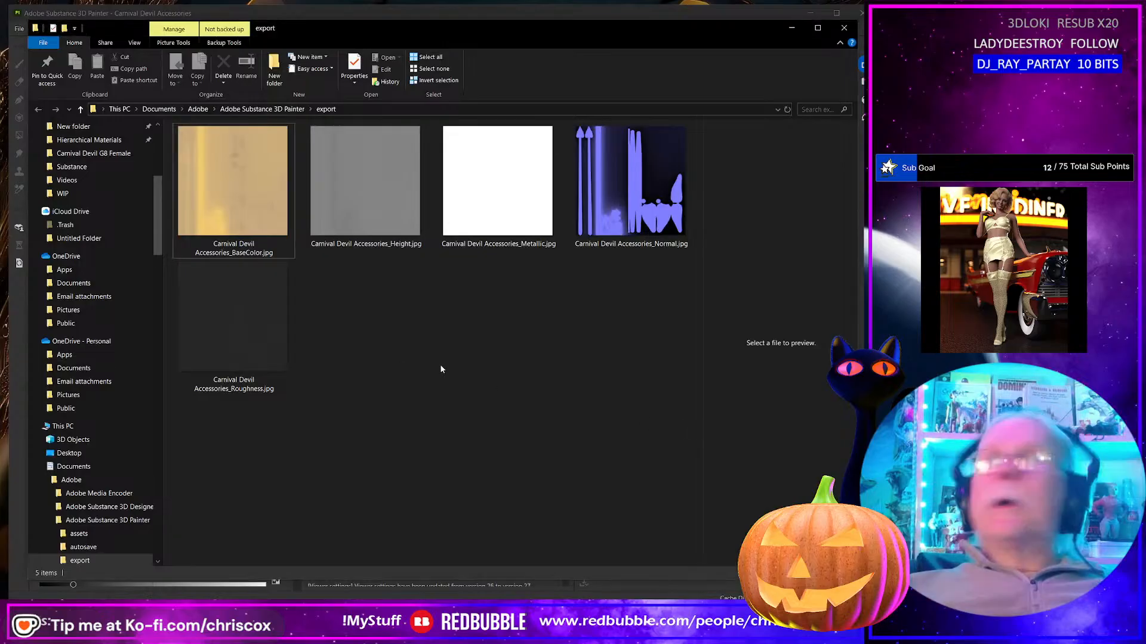
click(255, 231)
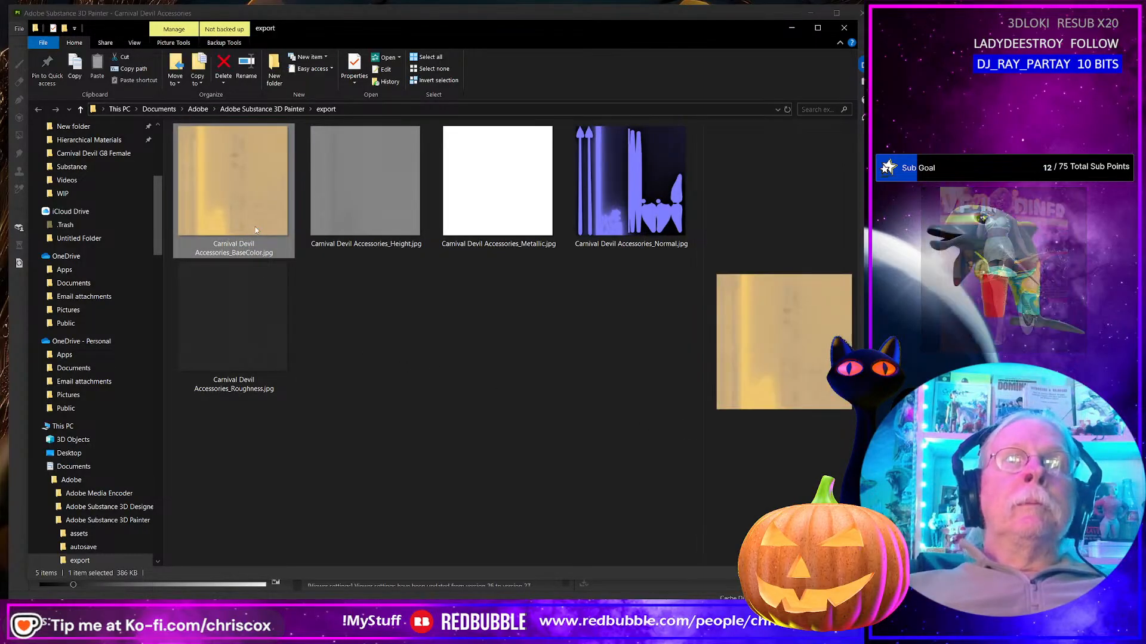
shift+click(257, 354)
right_click(257, 358)
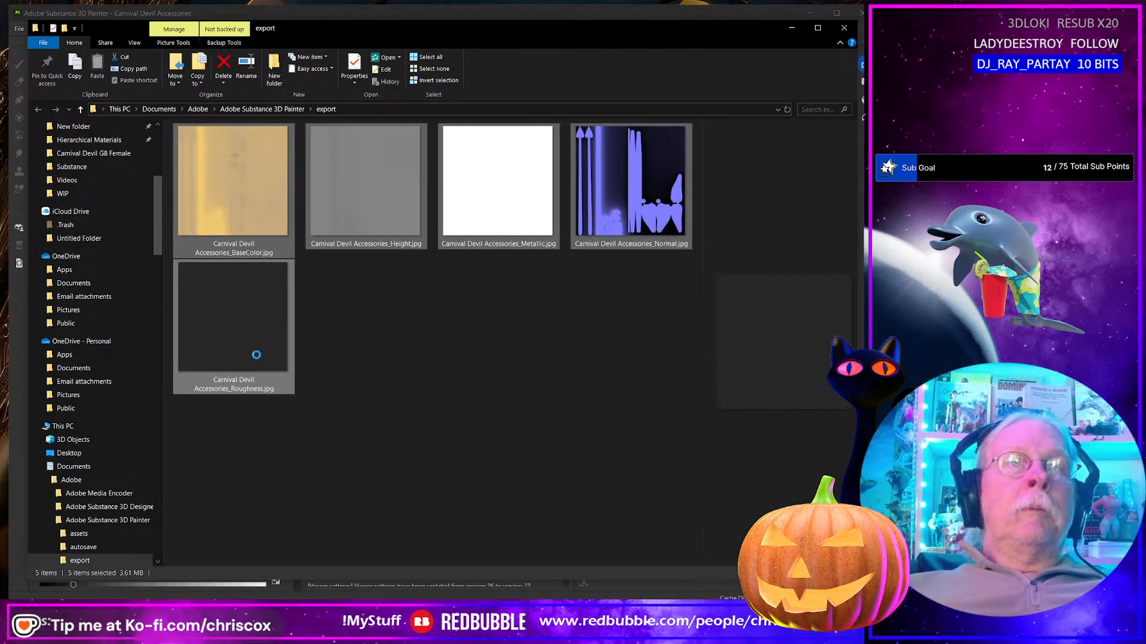
click(327, 516)
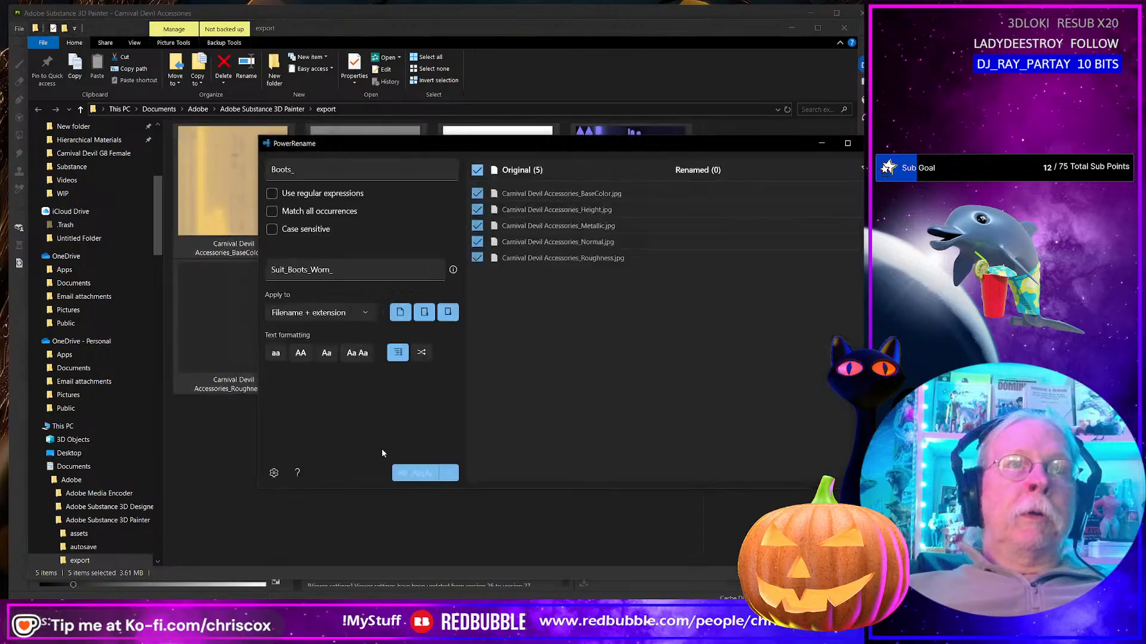
double_click(287, 170)
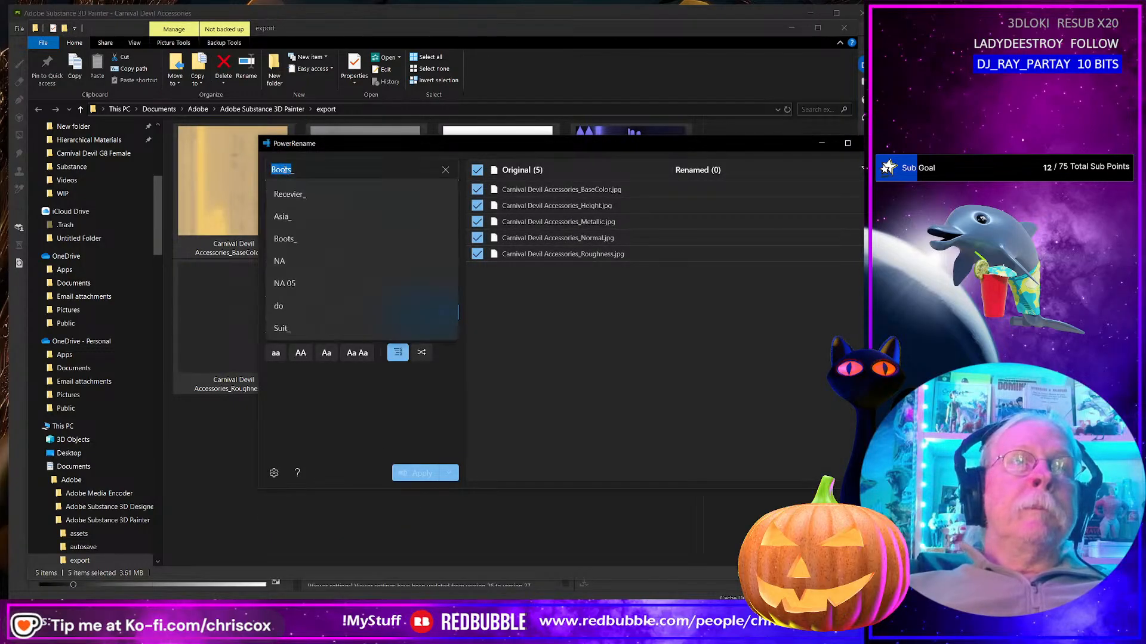
text(Accessories)
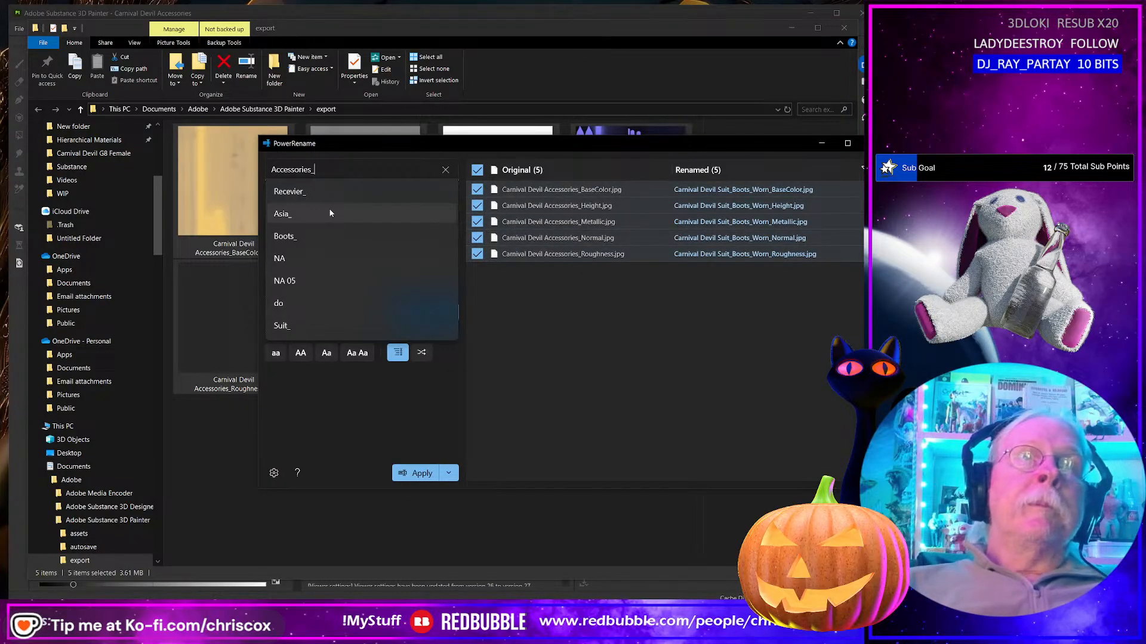
Step: Set the replacement text to Accessories_Metal_ and apply the rename to all five texture files
key(ctrl+a)
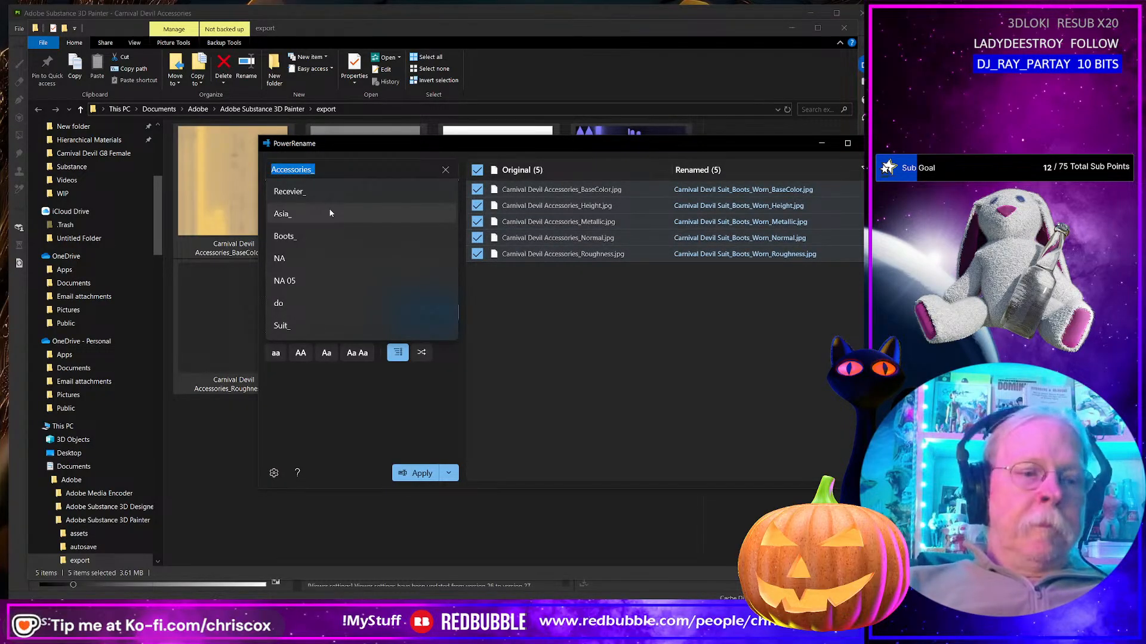
click(350, 417)
drag(341, 271, 204, 273)
key(ctrl+v)
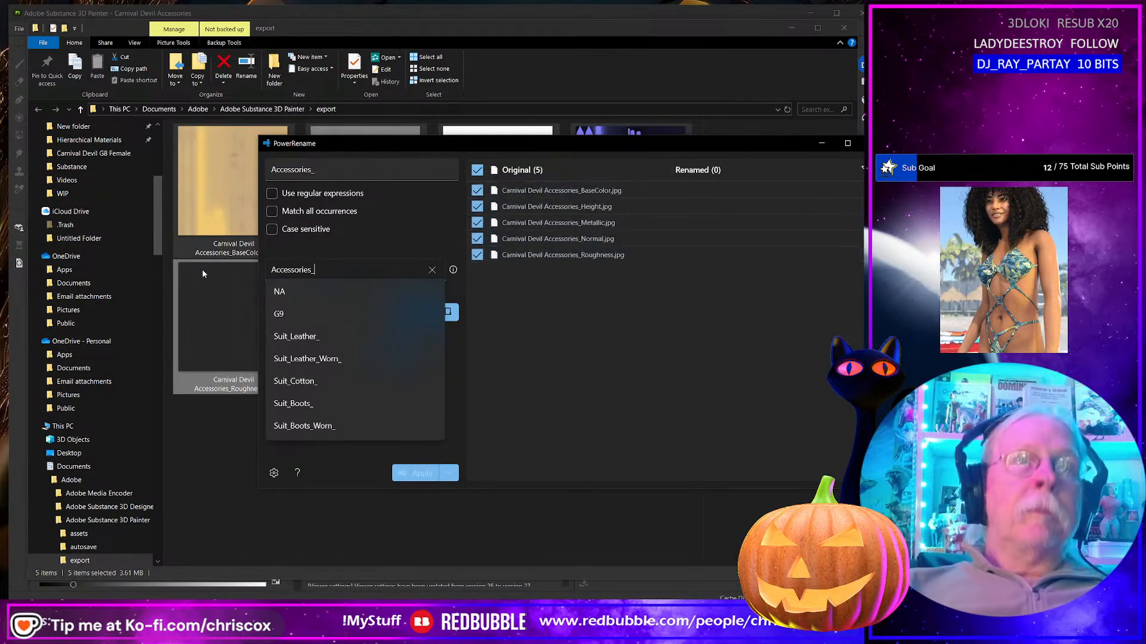
text(M)
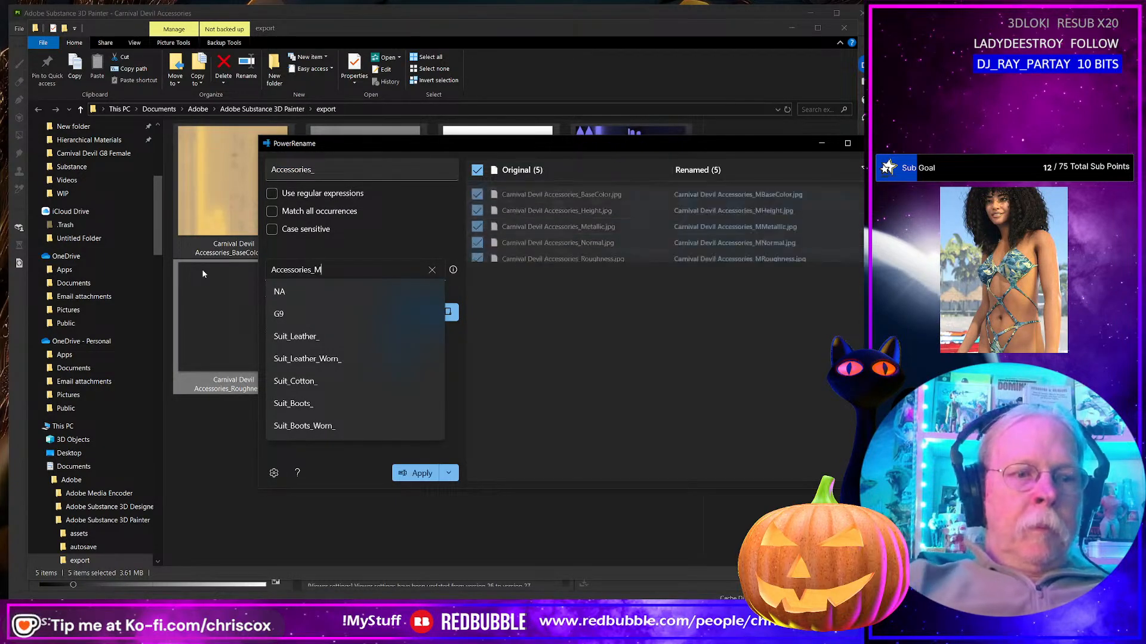
text(etal_)
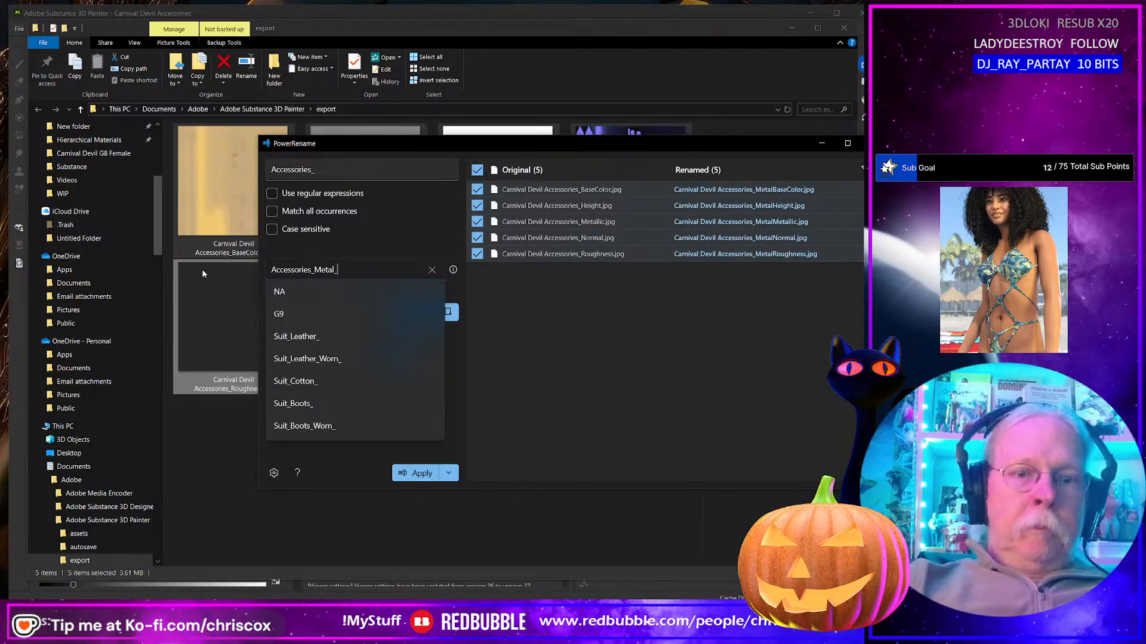
click(422, 473)
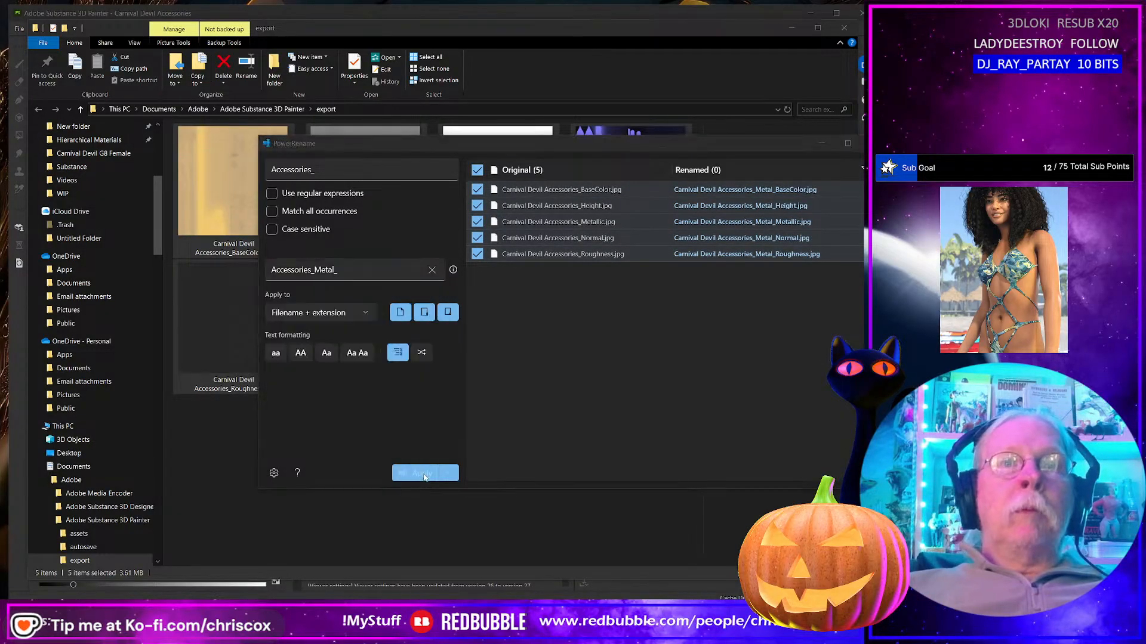
Step: Rename the metal base color file as Carnival Devil Accessories_Gold_BaseColor.jpg
click(240, 256)
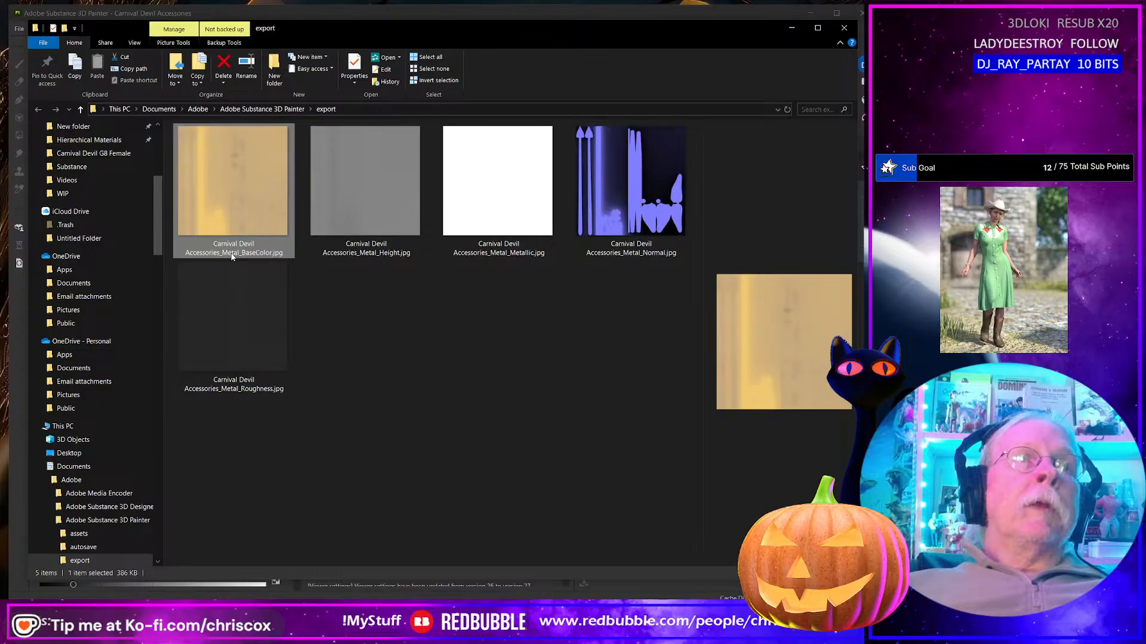
click(231, 253)
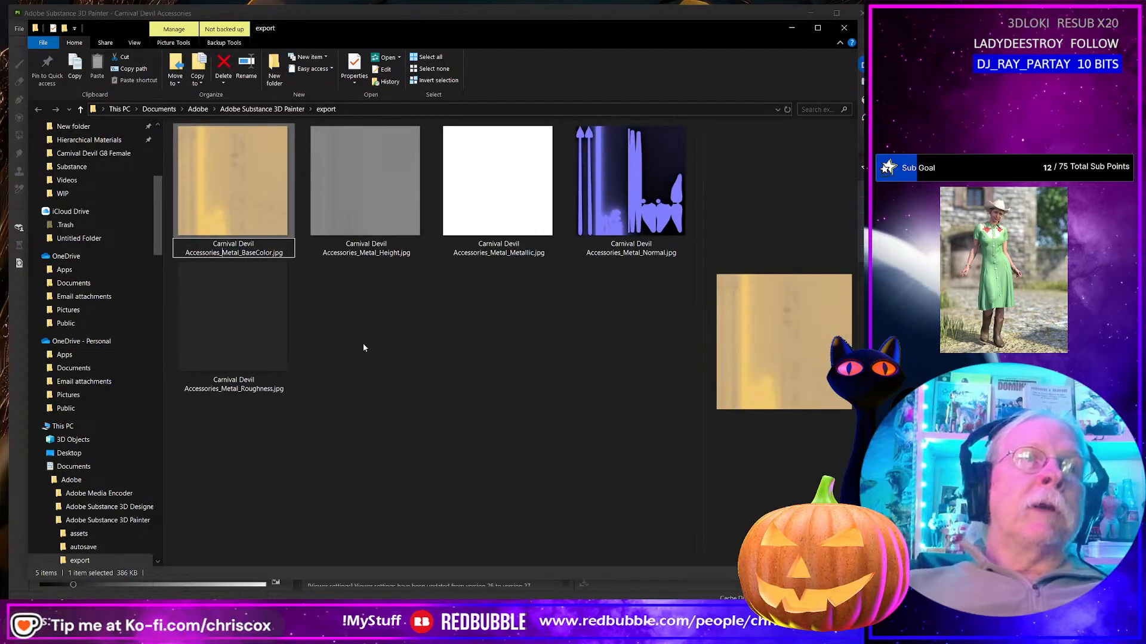
key(shift+Right)
key(shift+Right)
key(shift+Right)
key(shift+Right)
key(shift+Right)
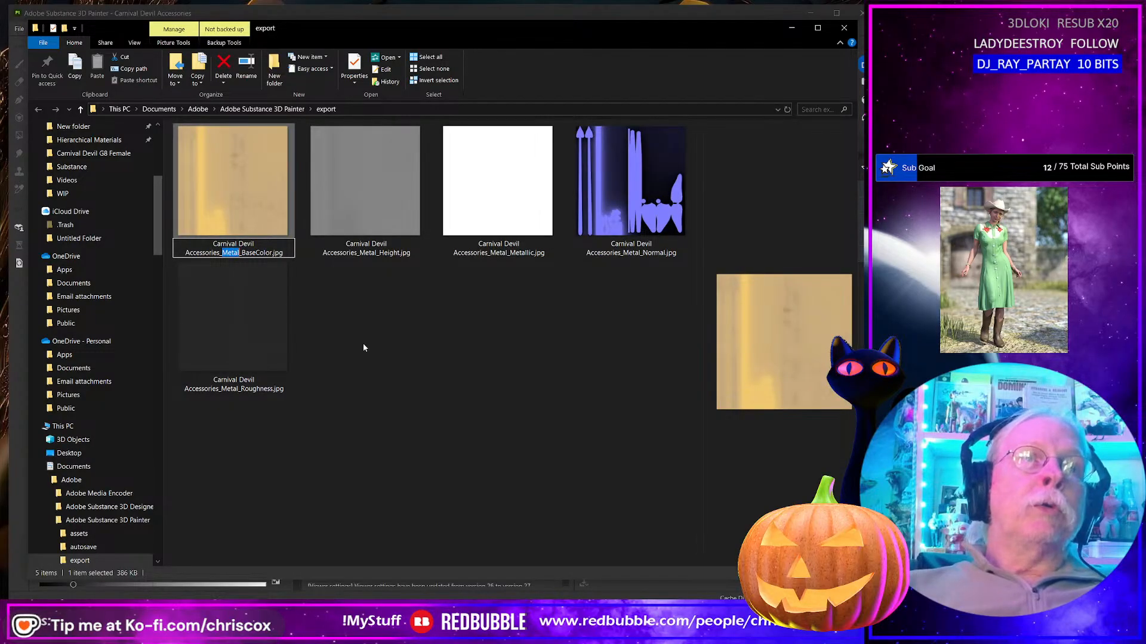
text(Gold)
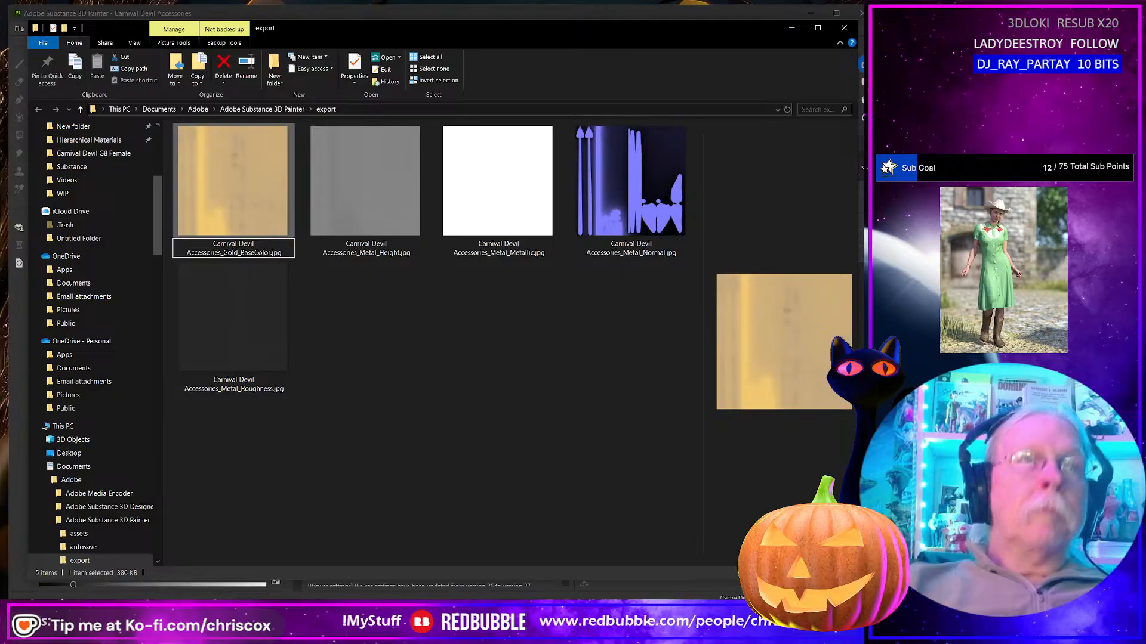
click(219, 202)
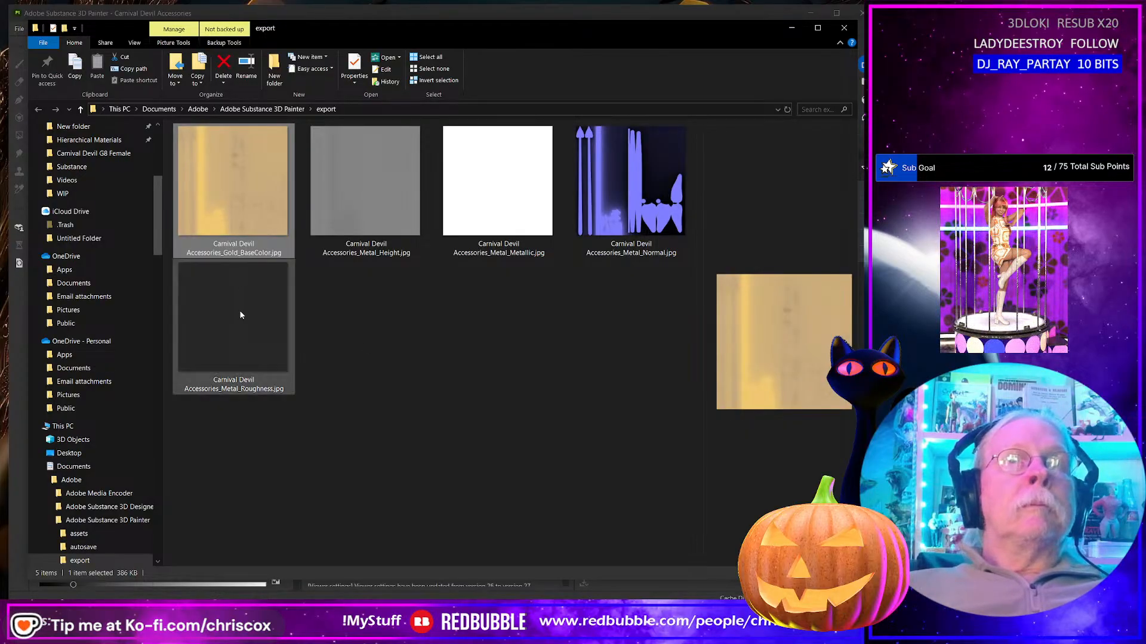
Step: Move the gold base color and four metal texture files from the export folder into the project's Carnival Devil Accessories textures folder
key(ctrl+a)
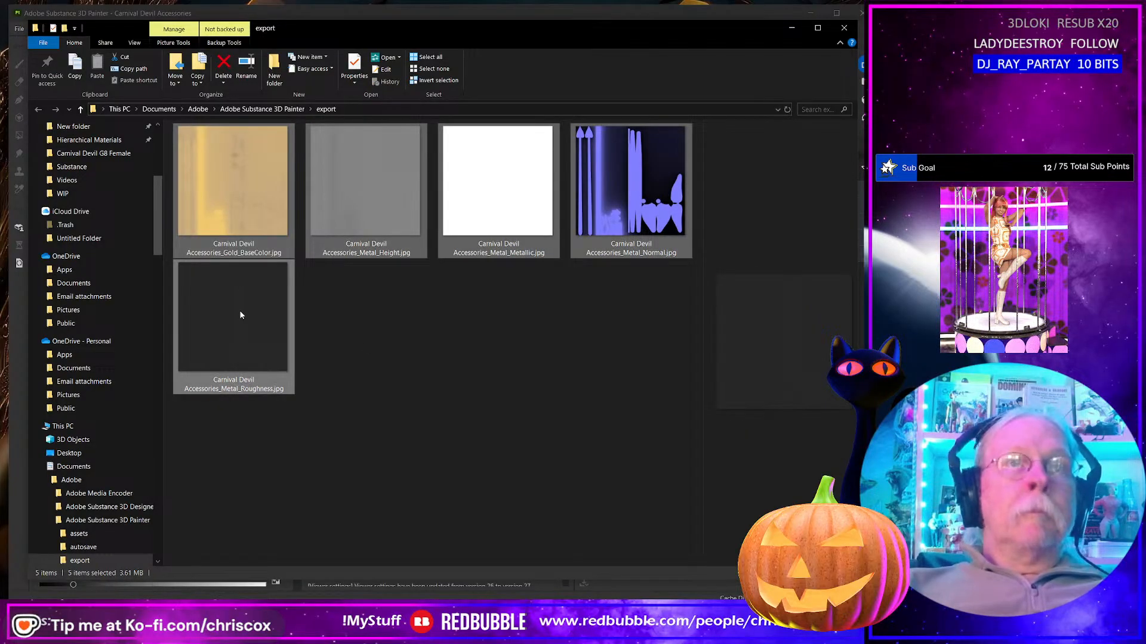
key(ctrl+x)
key(alt+Tab)
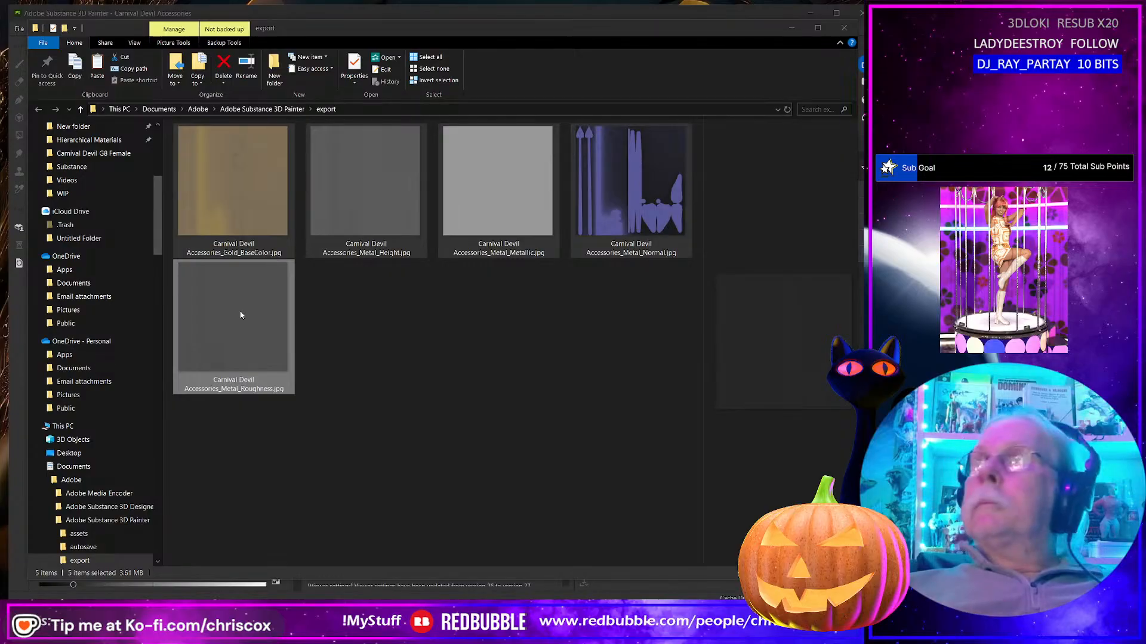
key(alt+Tab)
key(alt+Tab)
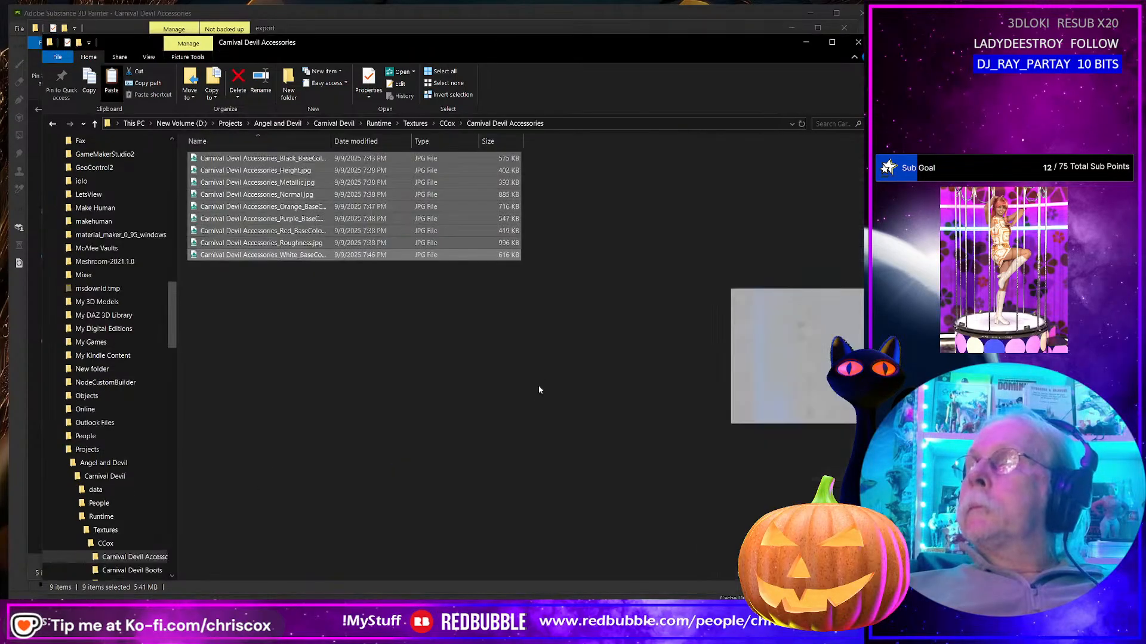
click(303, 374)
key(ctrl+v)
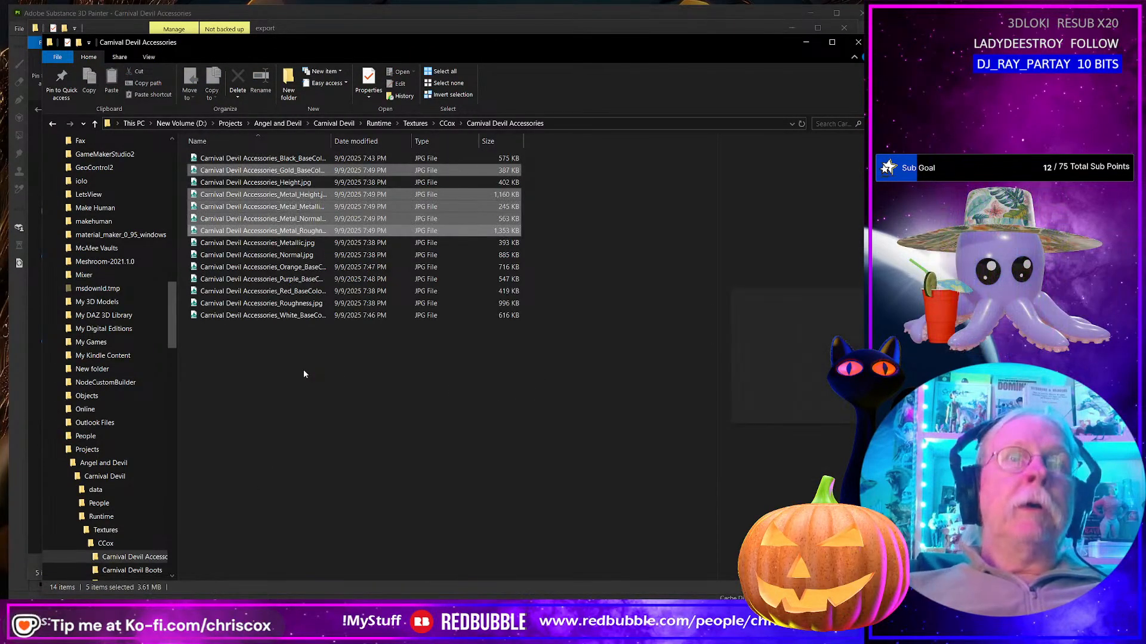
Step: Put away PowerRename and both folder windows, and close the texture export dialog in Substance 3D Painter
key(alt+Tab)
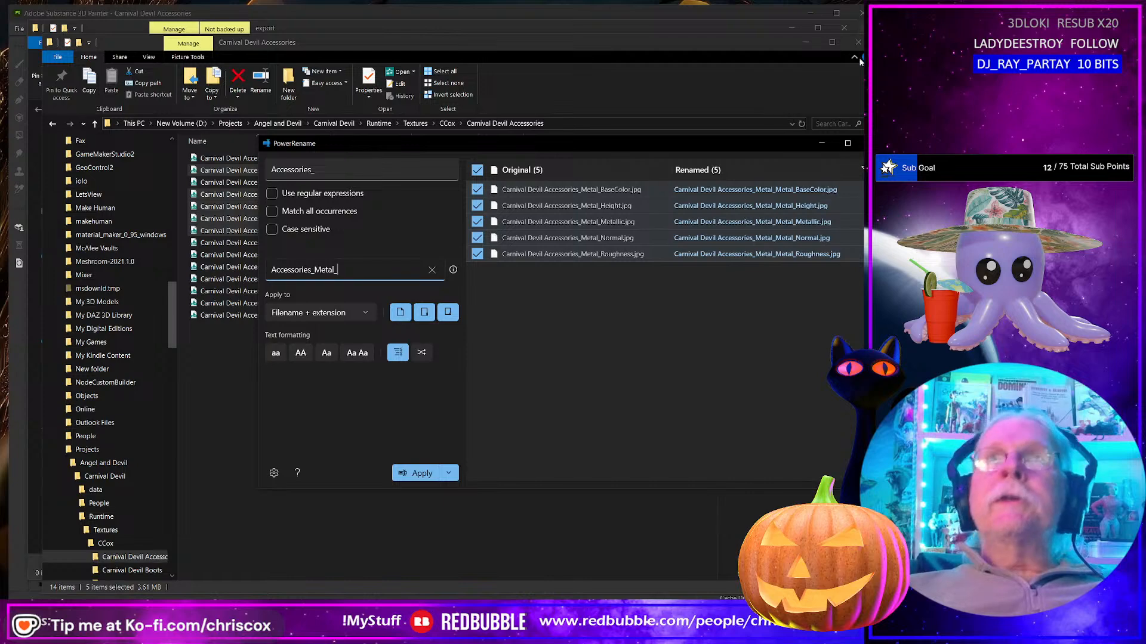
click(818, 144)
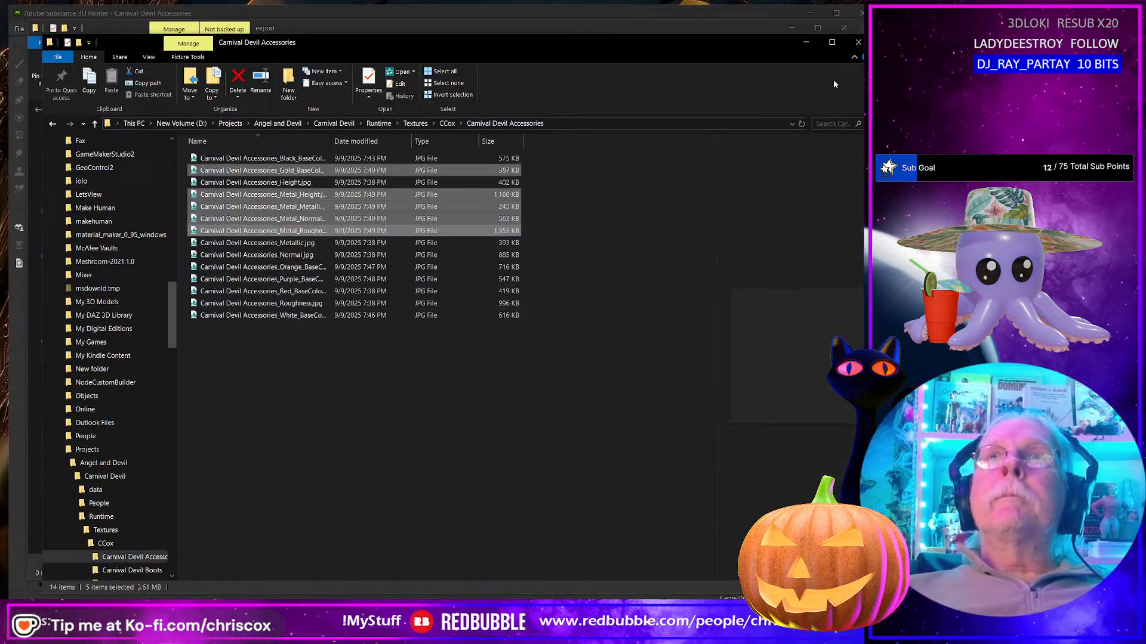
click(805, 42)
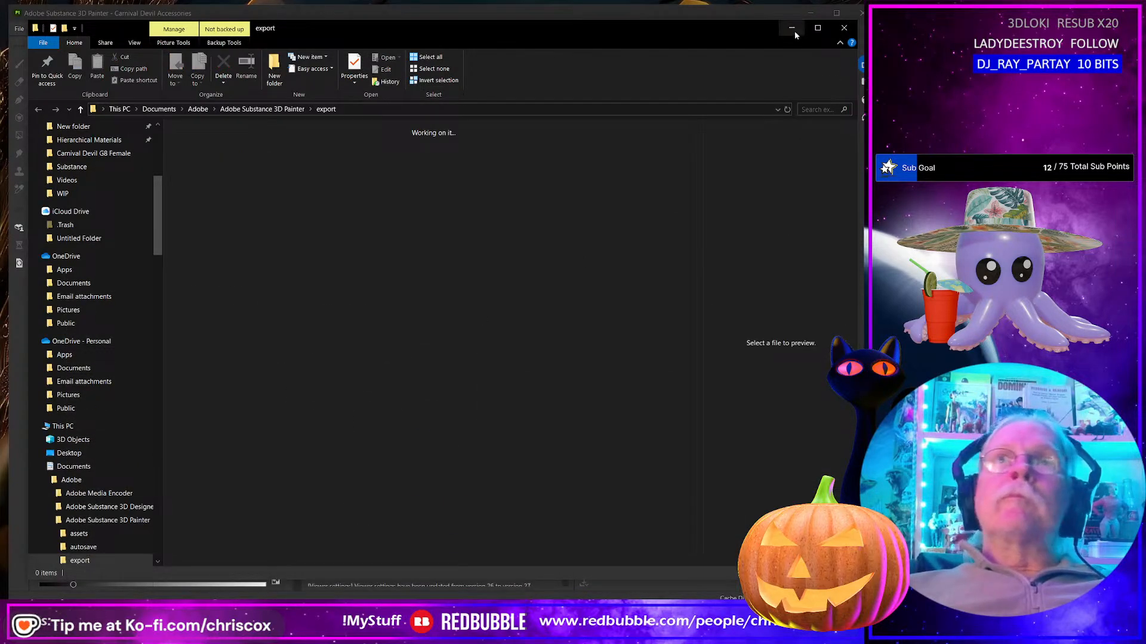
click(792, 28)
click(735, 93)
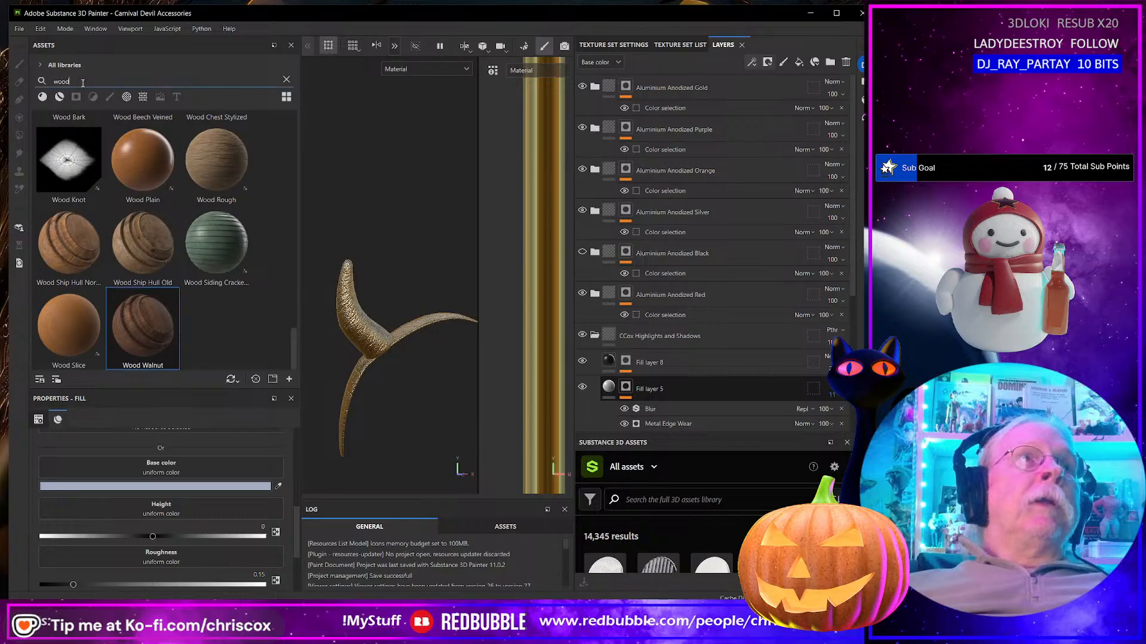
Step: Find the CCox Storm Raider Dirt and Wear smart material by searching the assets for storm, and apply it to the model
text(strom)
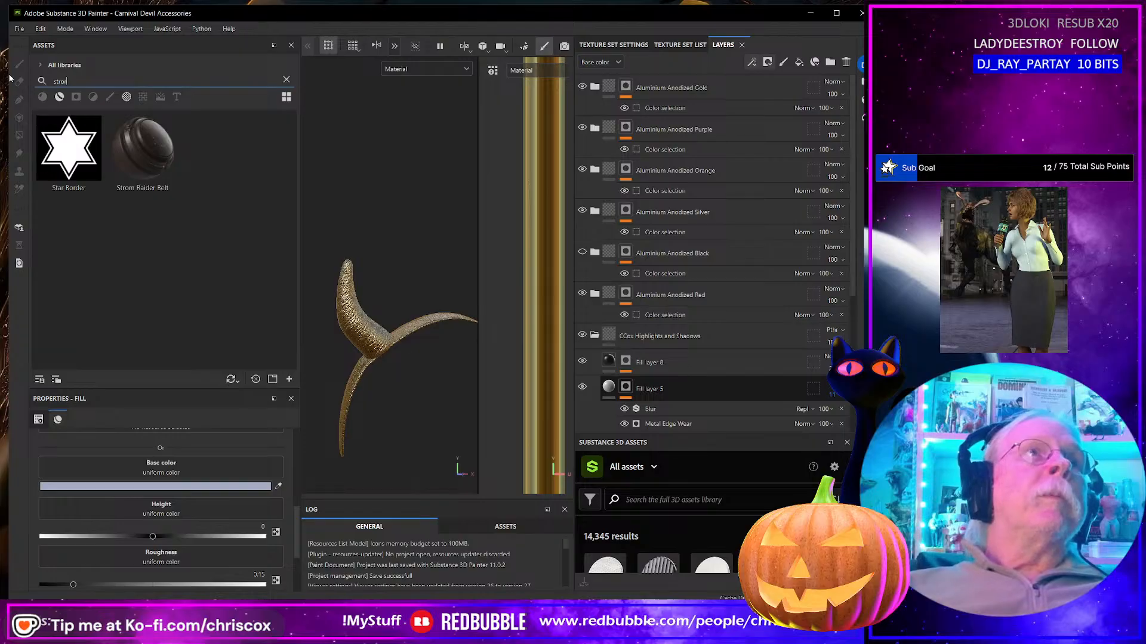
key(BackSpace)
key(BackSpace)
key(BackSpace)
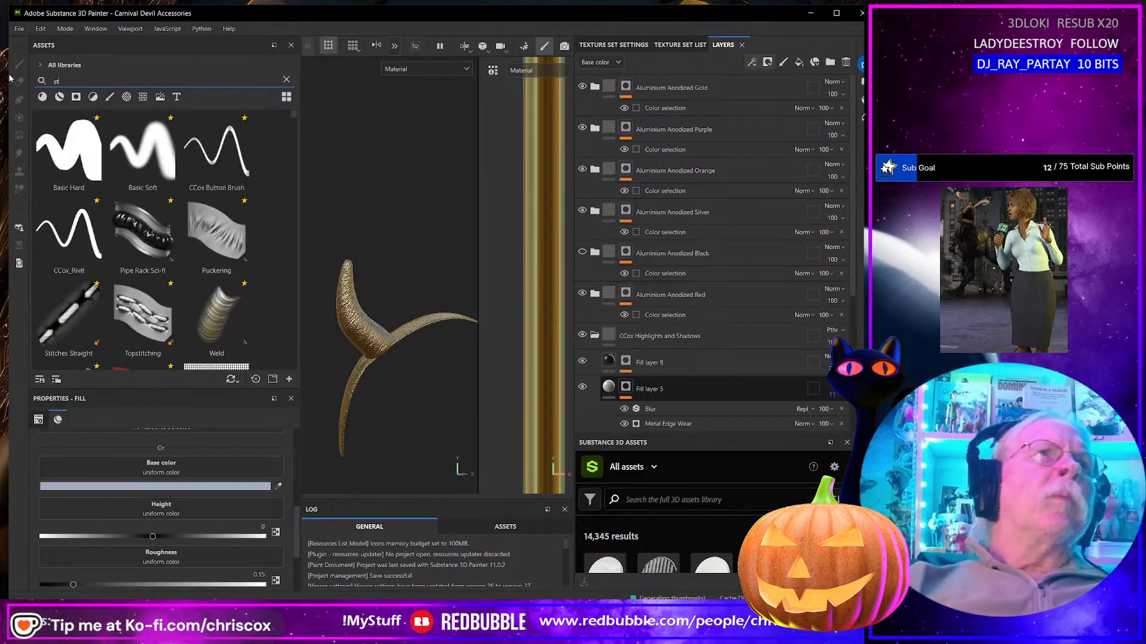
text(orm)
drag(145, 152, 453, 330)
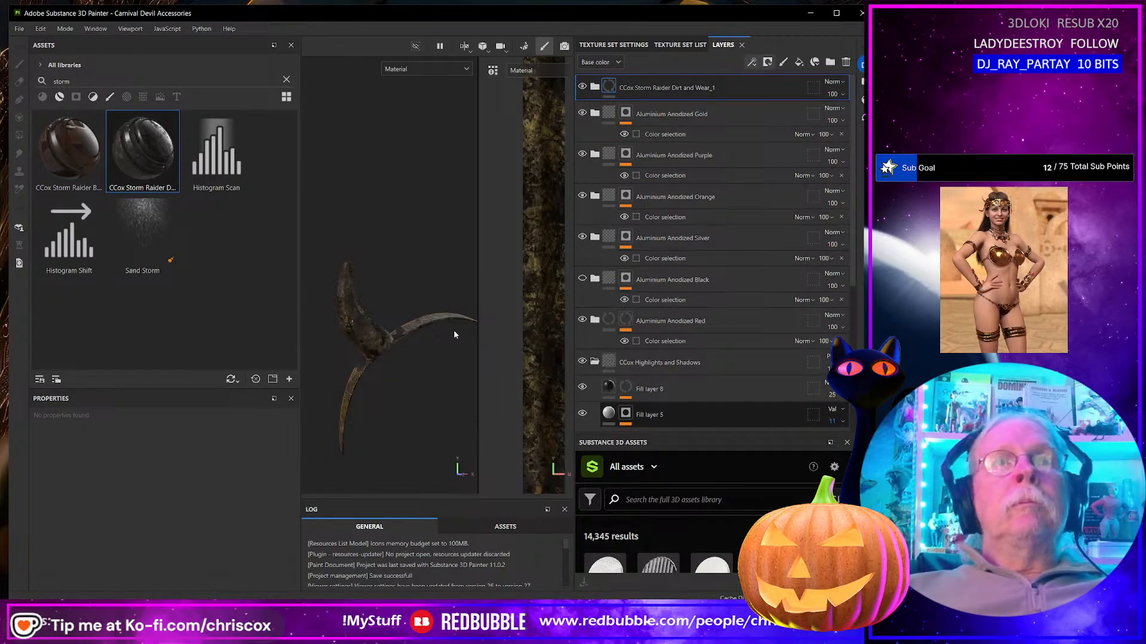
scroll(435, 346, up, 5)
scroll(436, 346, down, 6)
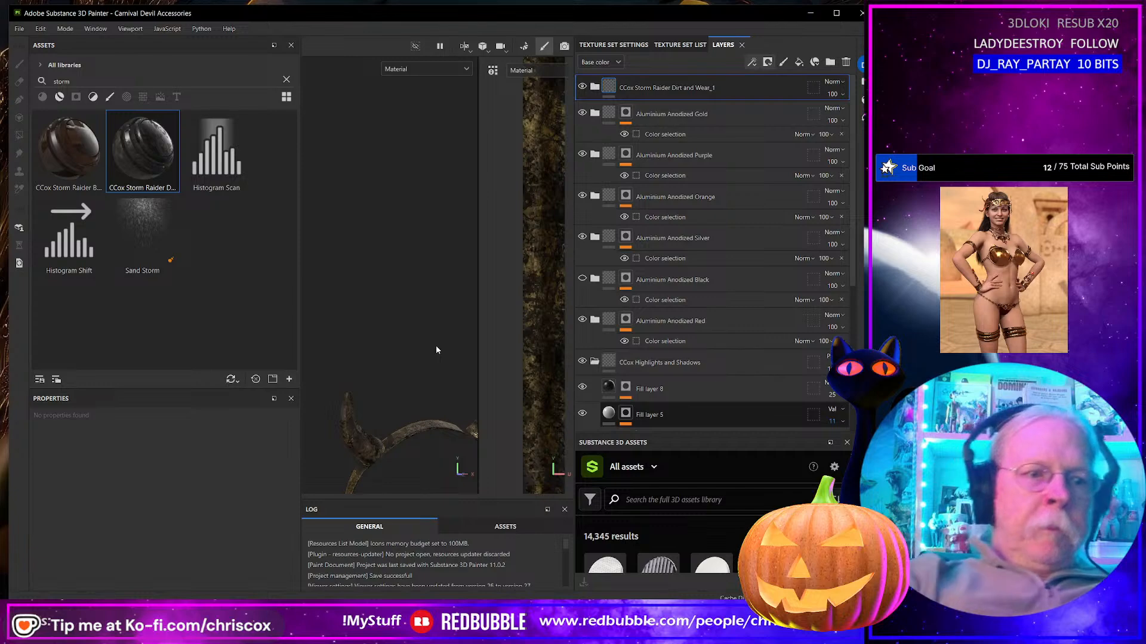
Step: Export the worn gold textures with the CCox-Clothes 5 Channels template as 4096 8-bit JPEGs and show them in the export folder
key(ctrl+shift+e)
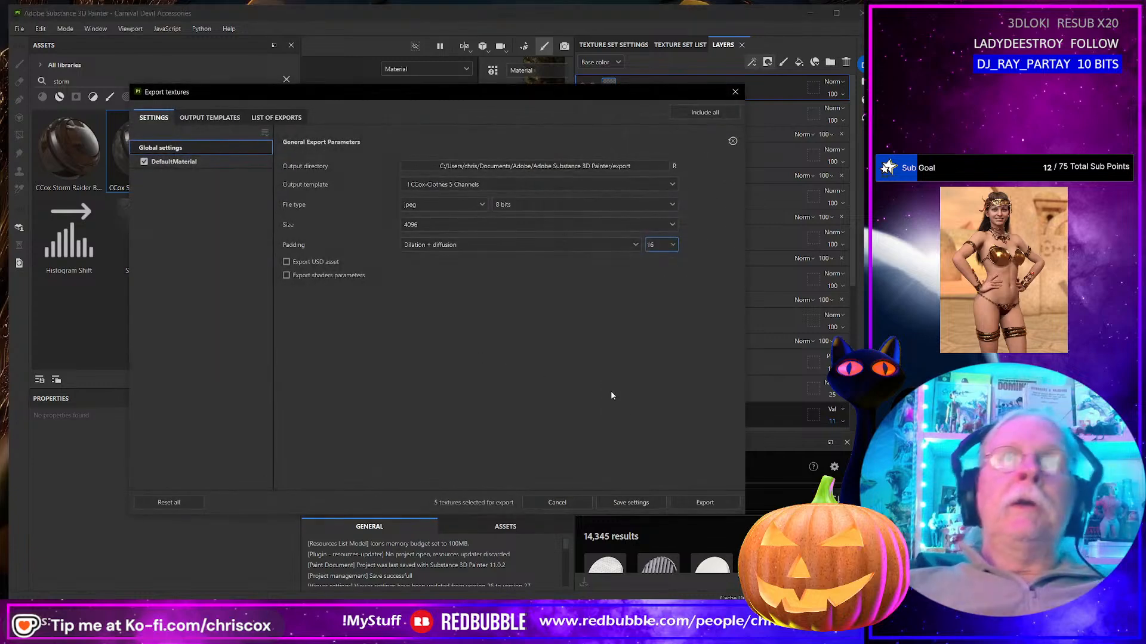
click(721, 502)
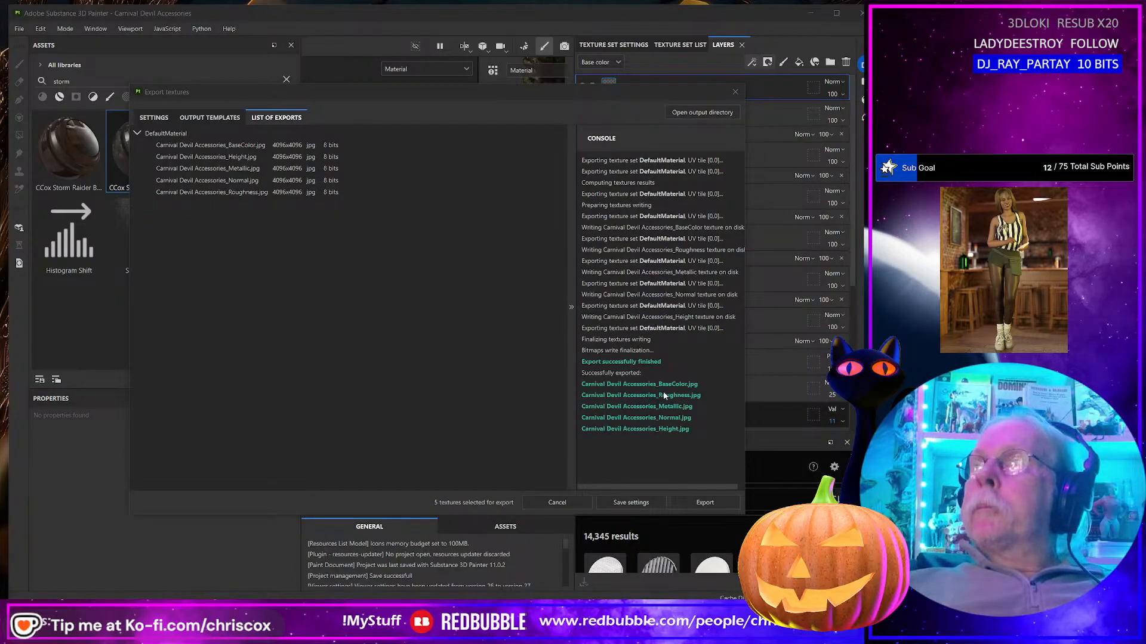
click(664, 395)
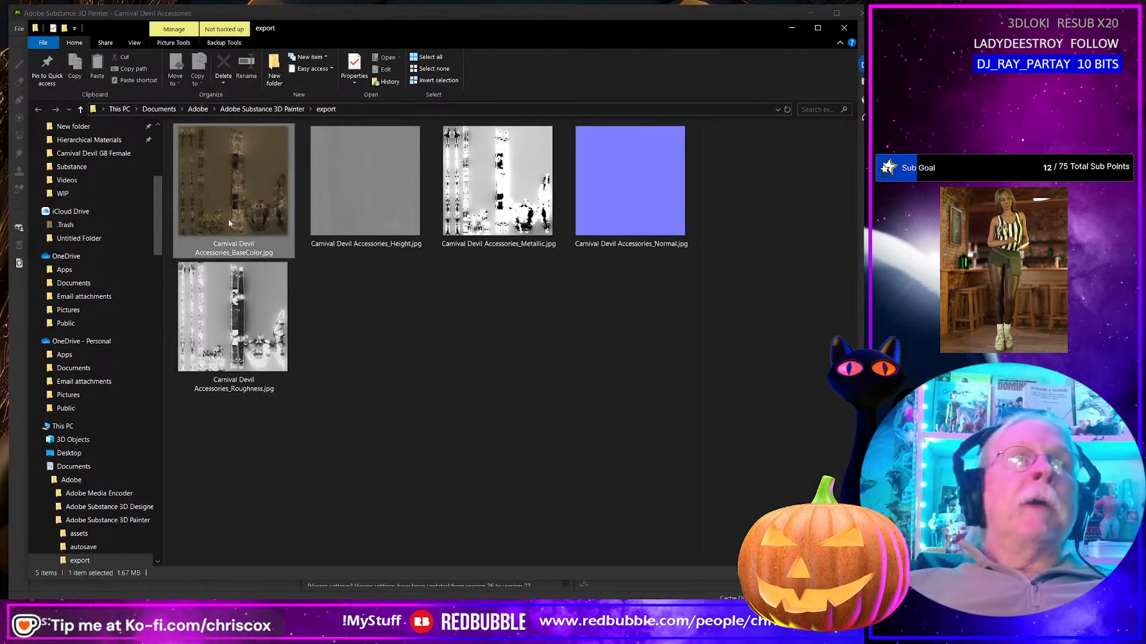
Step: Batch-rename the five exported textures with PowerRename, replacing Accessories_ with Accessories_Metal_Worn_
shift+click(251, 362)
right_click(250, 361)
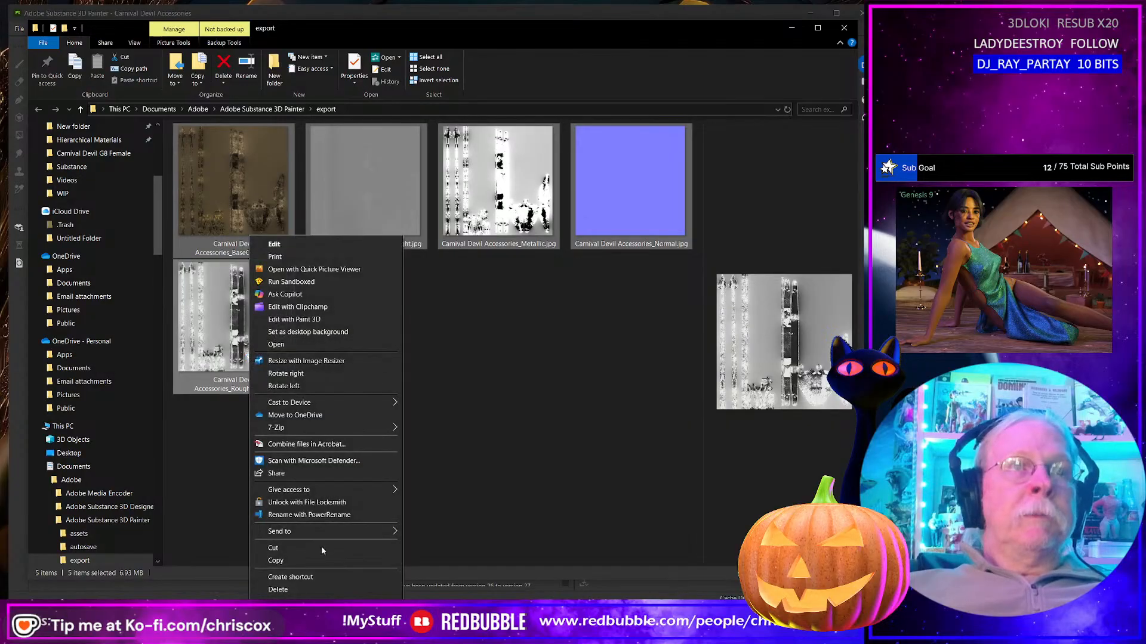
click(289, 515)
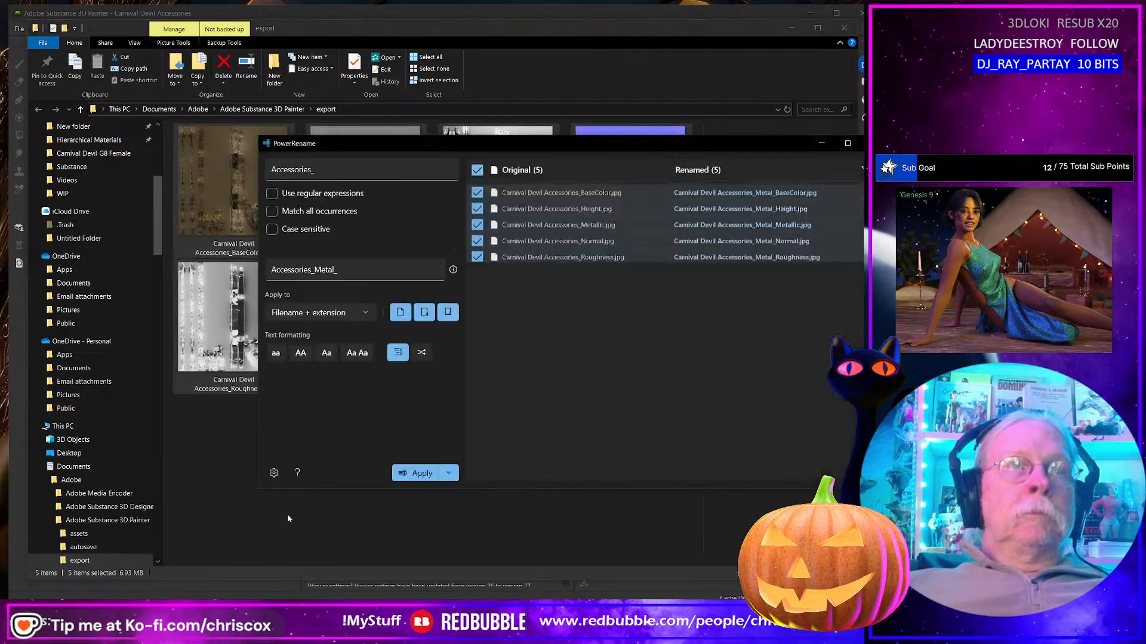
click(347, 270)
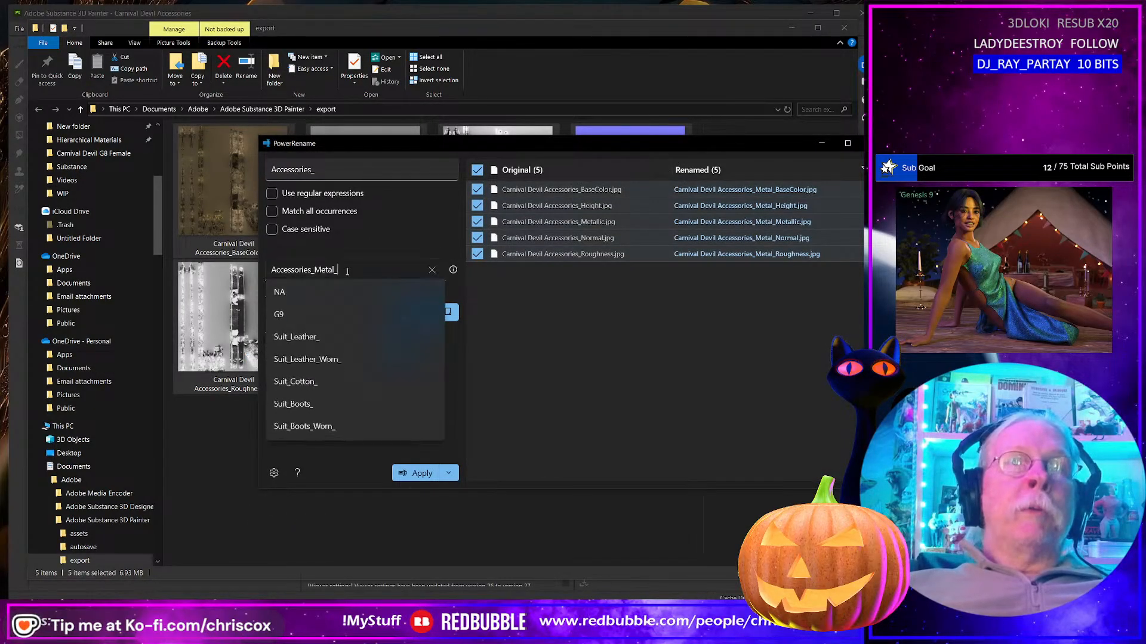
text(Worn_)
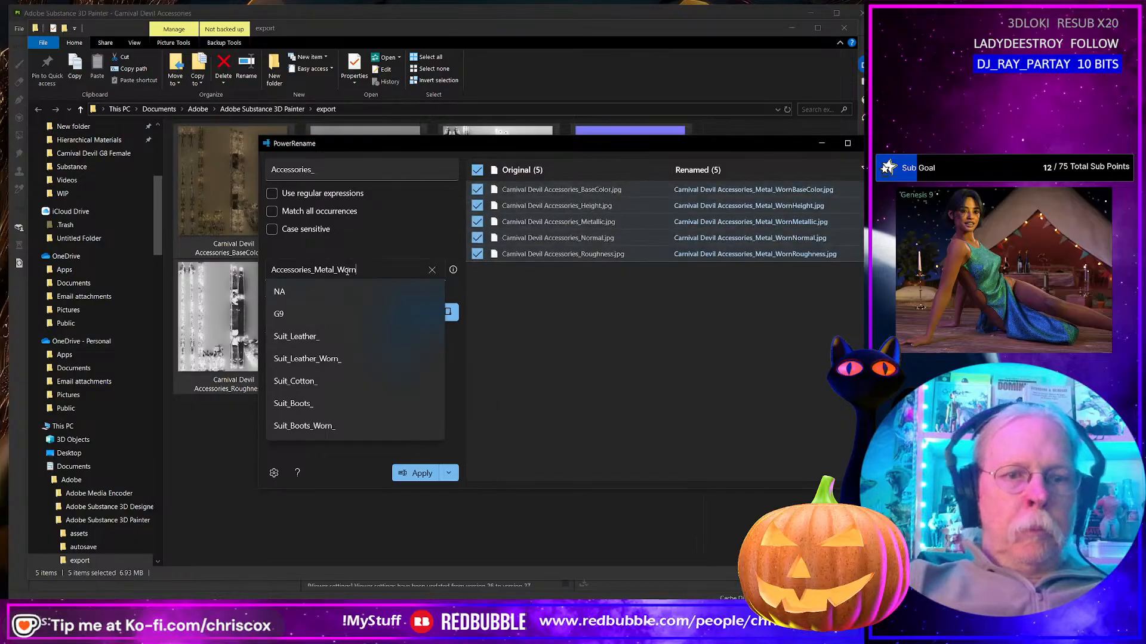
click(427, 473)
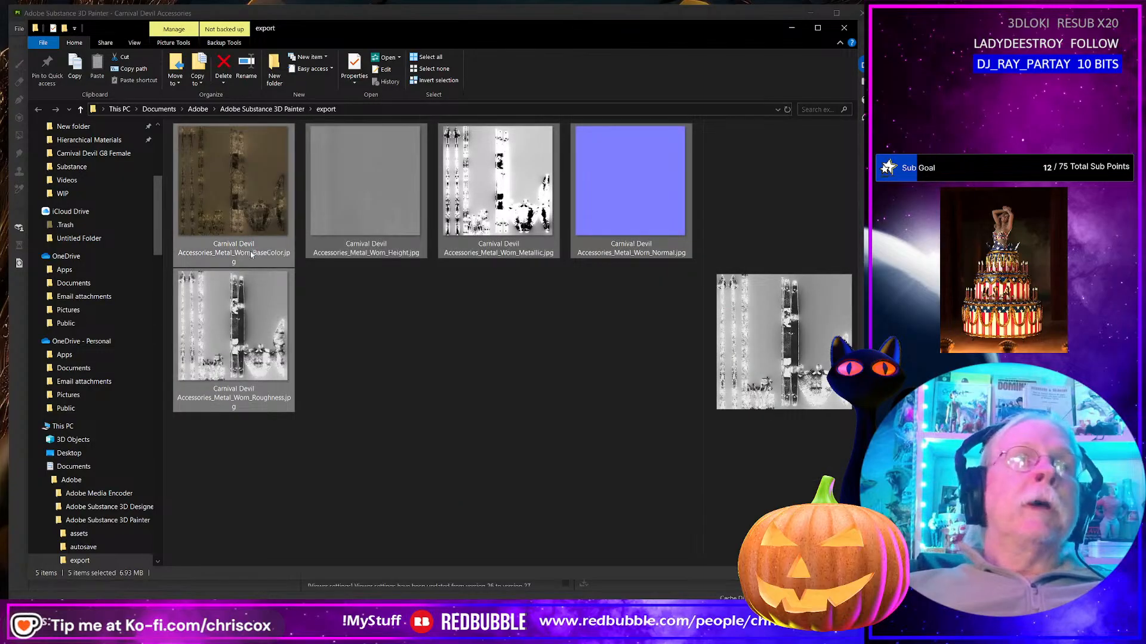
Step: Rename the worn metal base color file as Carnival Devil Accessories_Gold_Worn_BaseColor.jpg
click(225, 255)
double_click(225, 255)
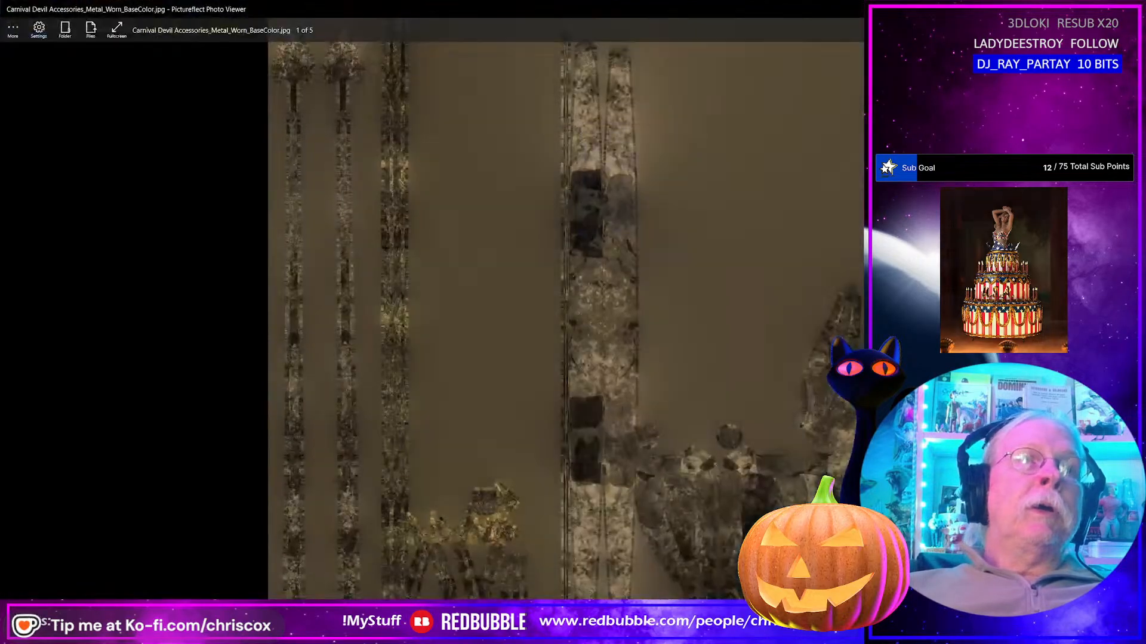
key(Escape)
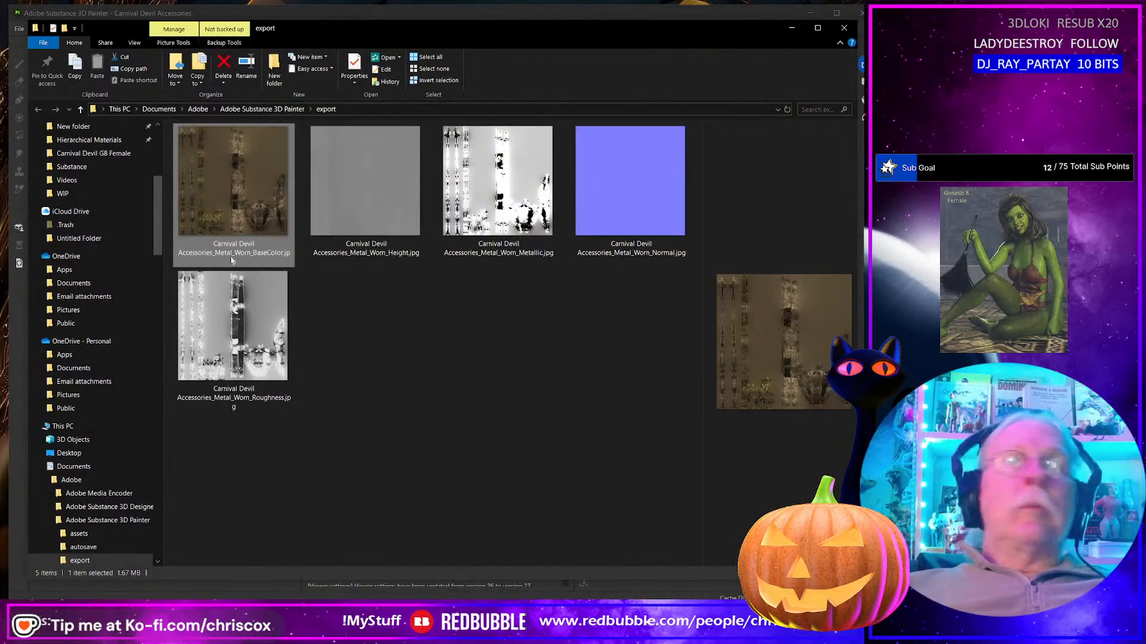
click(218, 255)
click(213, 253)
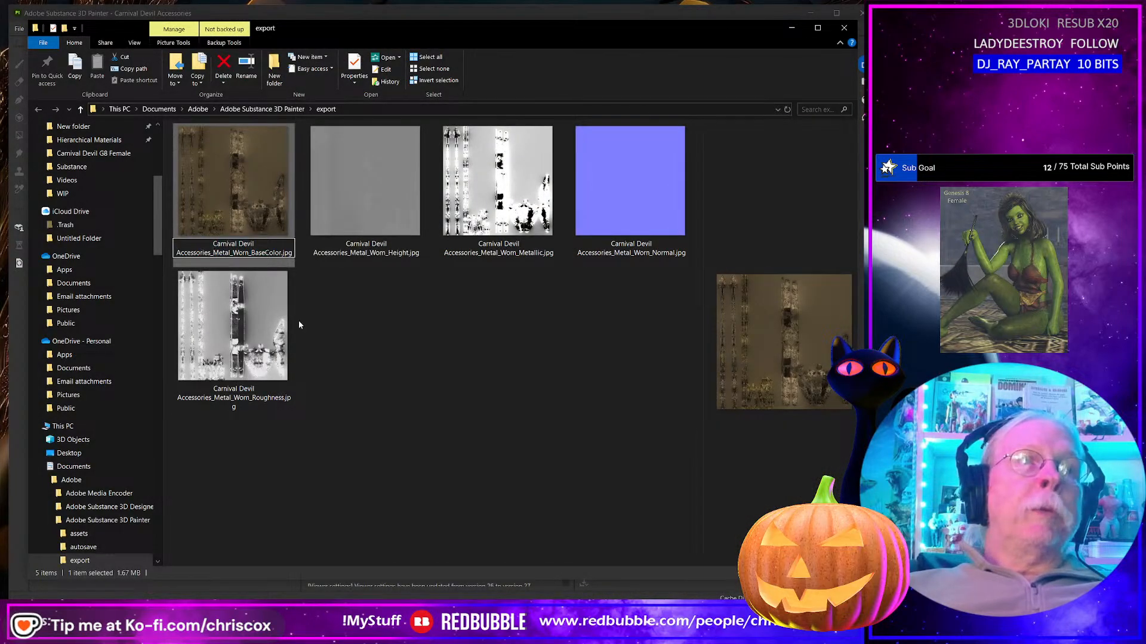
key(shift+Right)
key(shift+Right)
key(shift+Right)
key(shift+Right)
text(G)
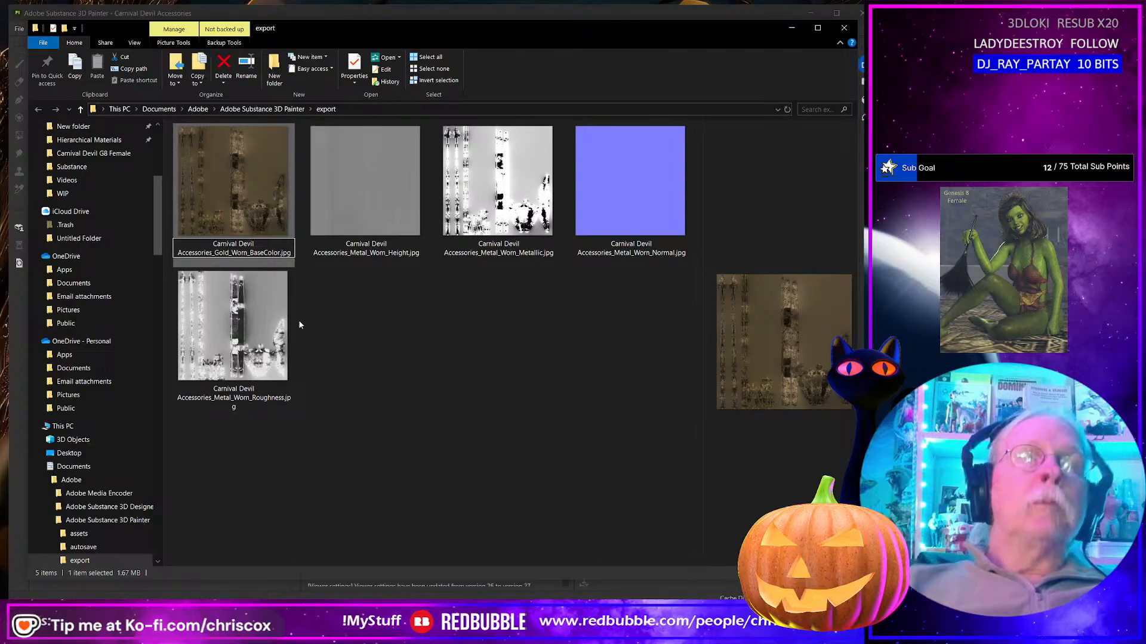
key(Return)
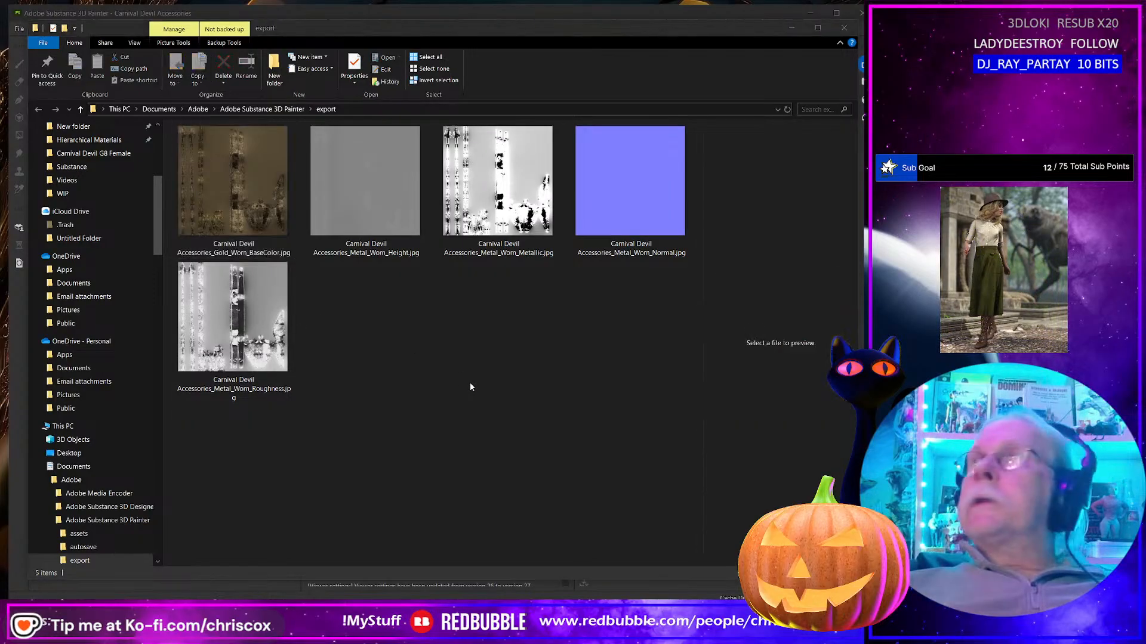
Step: Back in Substance 3D Painter, hide the Aluminium Anodized Gold and Metalized Lambskin Leather layers and show the Fine Leather Purple layer
key(alt+Tab)
click(735, 91)
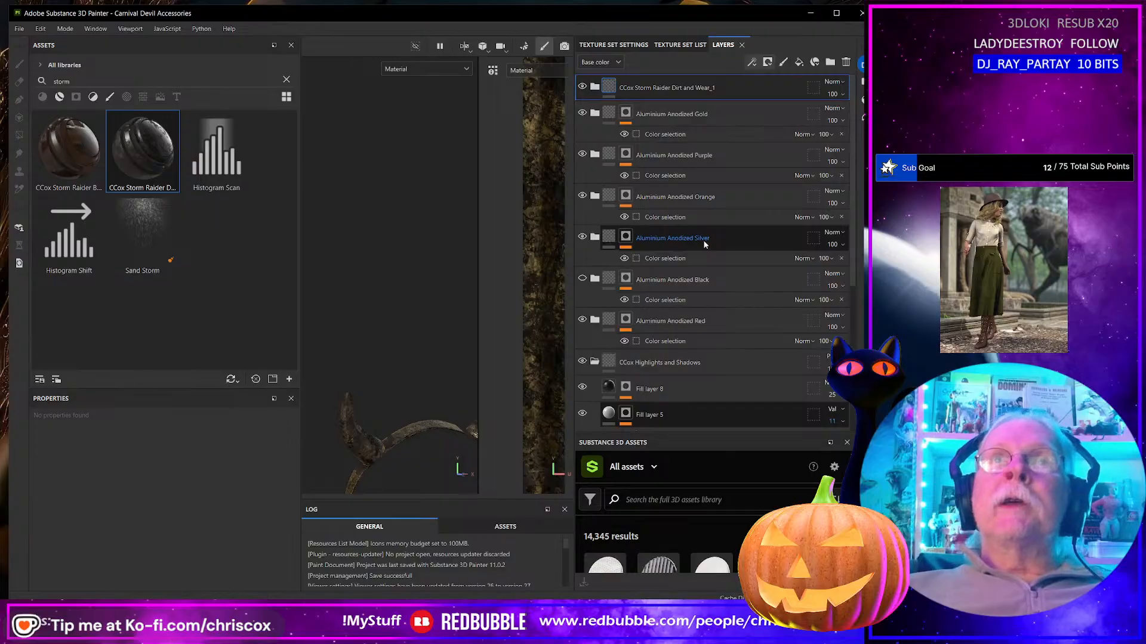
scroll(705, 243, down, 3)
scroll(704, 241, up, 3)
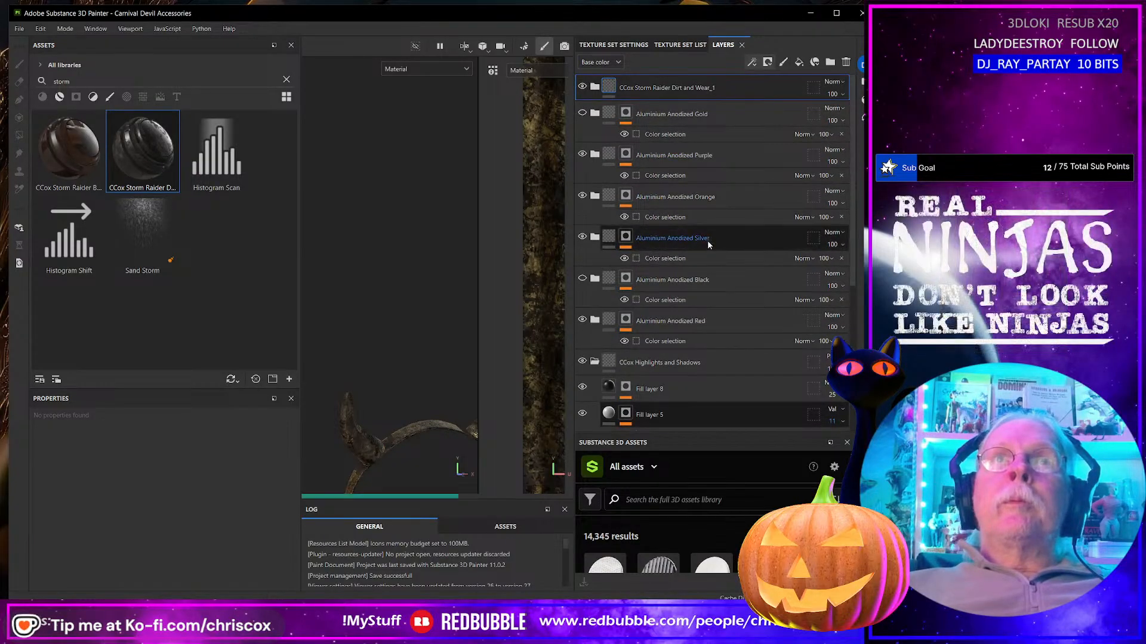
scroll(707, 240, down, 5)
click(582, 261)
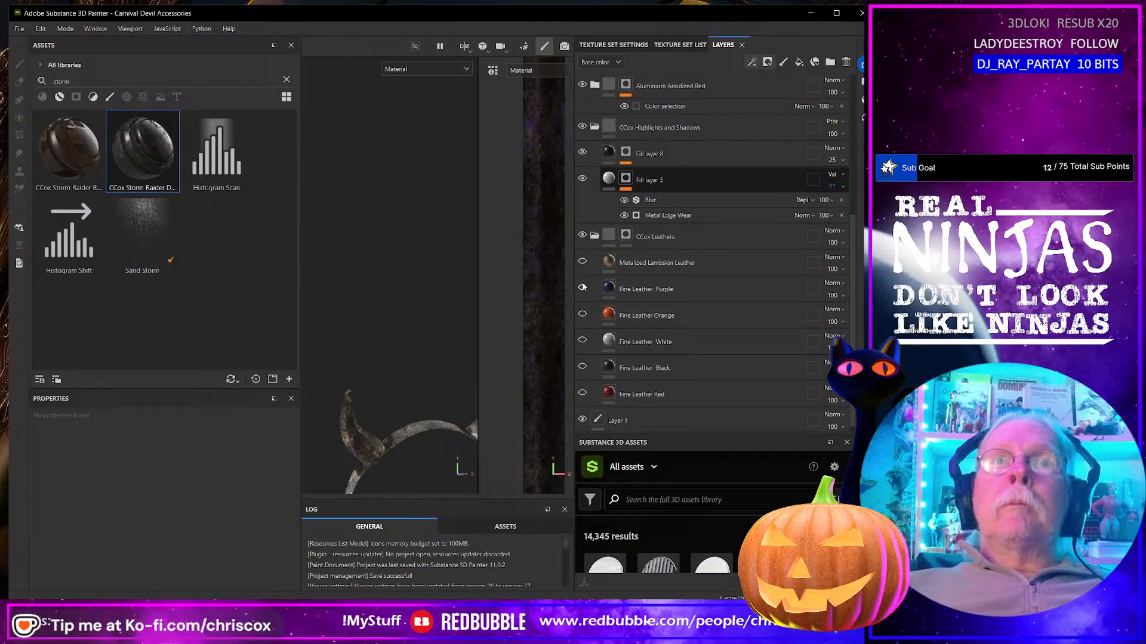
click(583, 288)
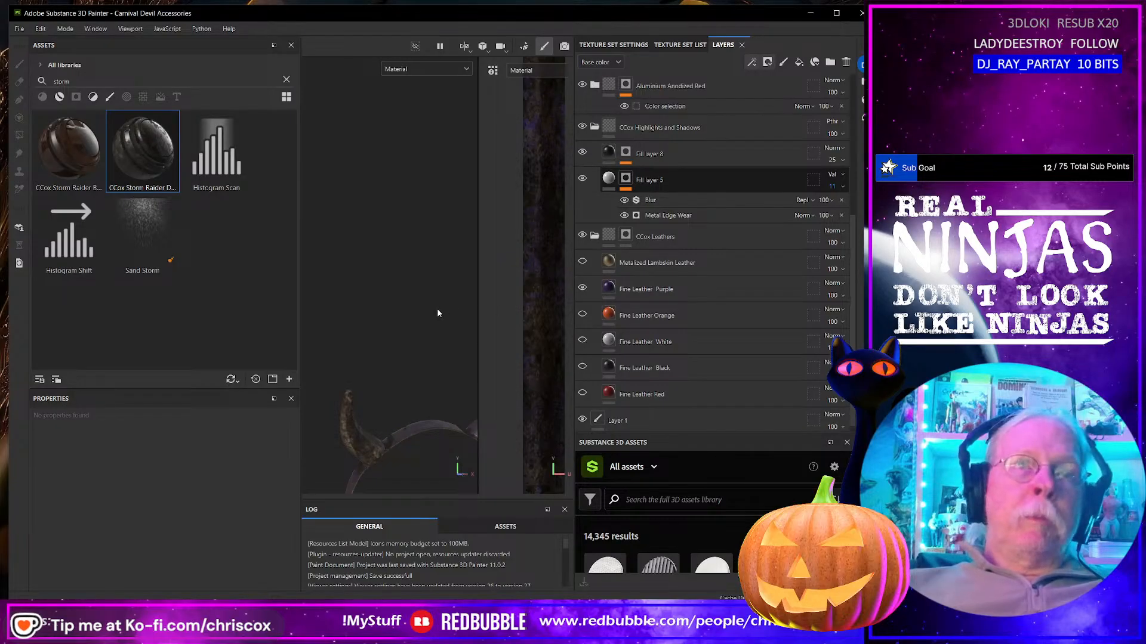
Step: Export the worn purple textures with the CCox-Clothes 5 Channels template as 4096 8-bit JPEGs and show them in the export folder
key(ctrl+shift+e)
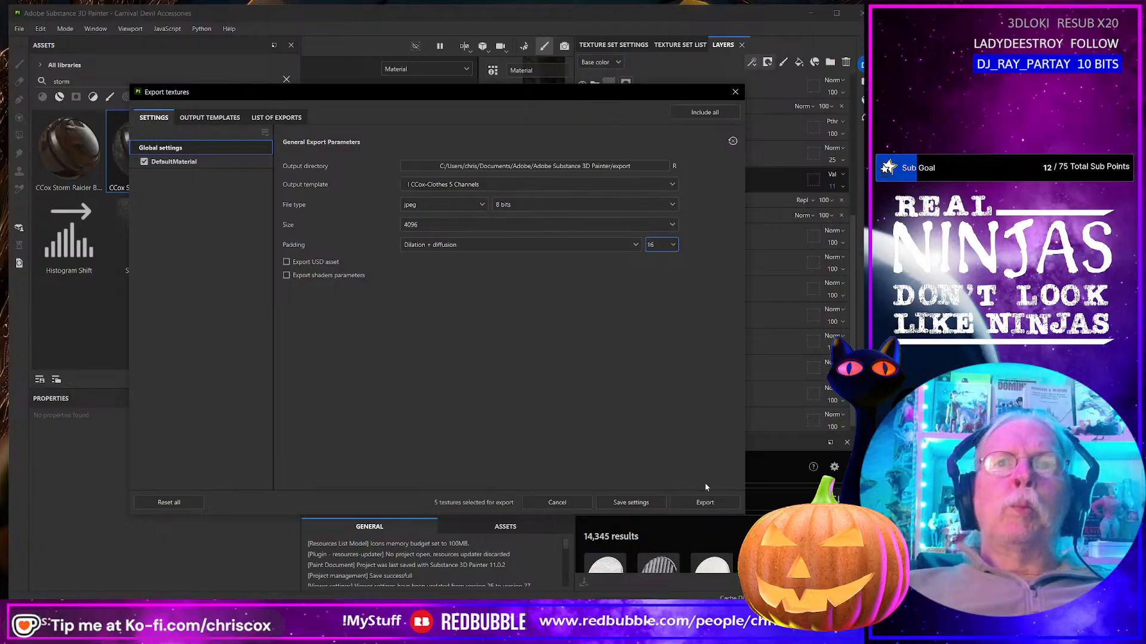
click(493, 185)
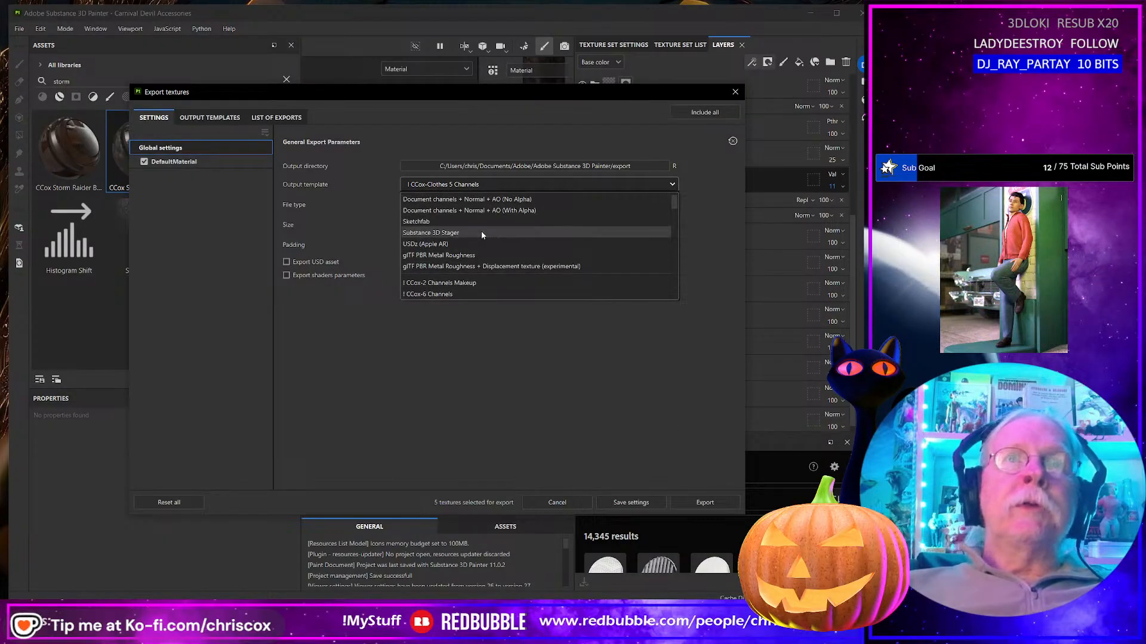
scroll(481, 233, up, 1)
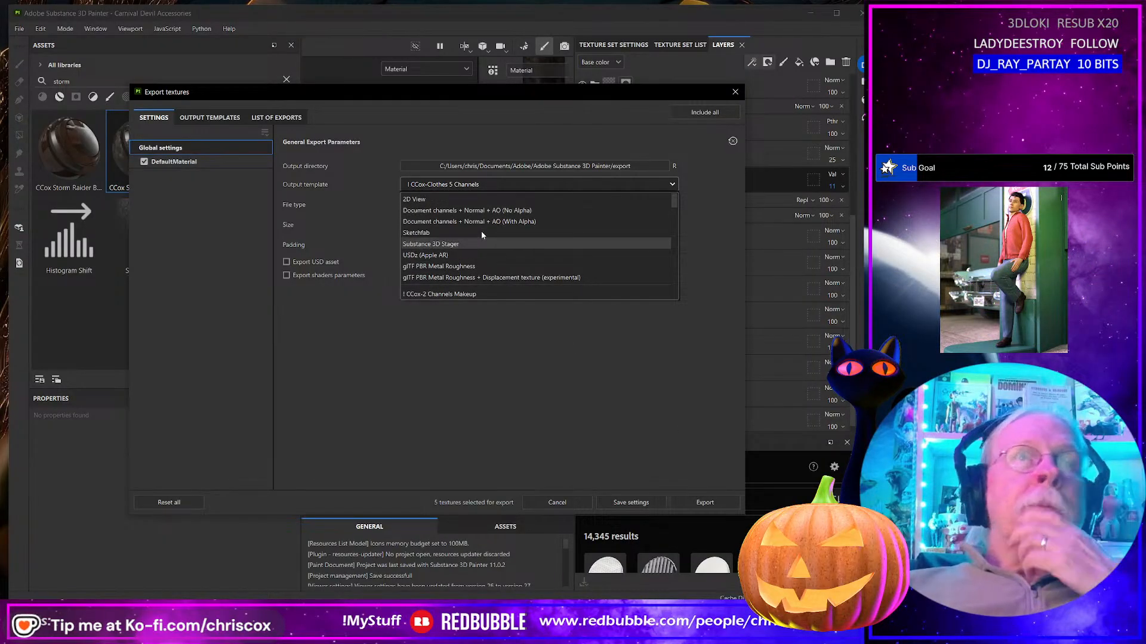
scroll(482, 234, down, 2)
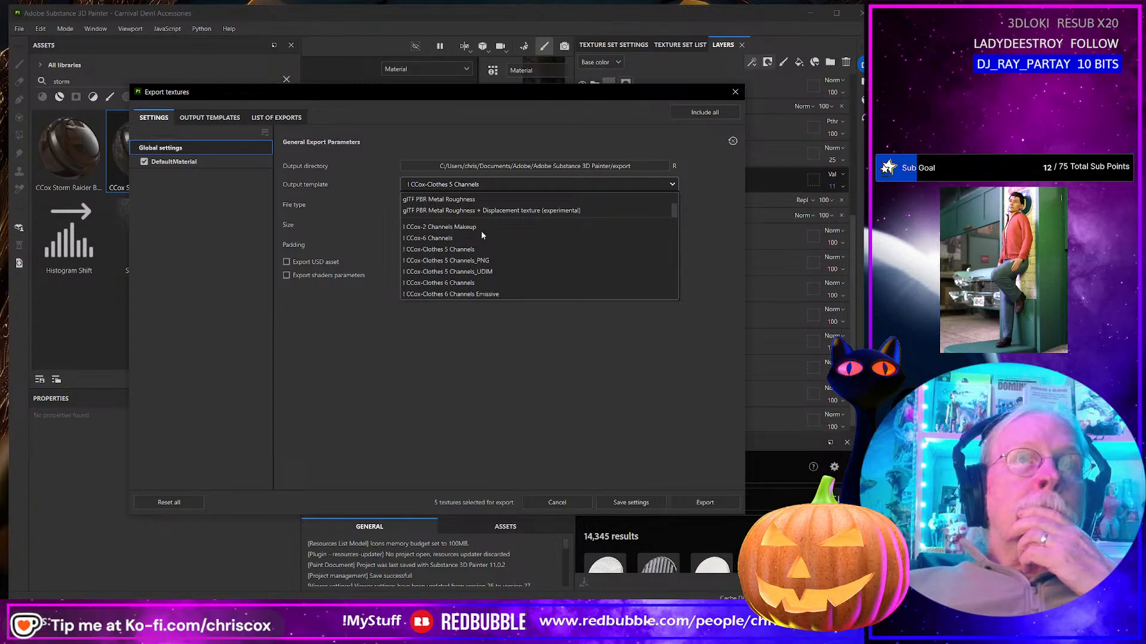
scroll(489, 250, up, 2)
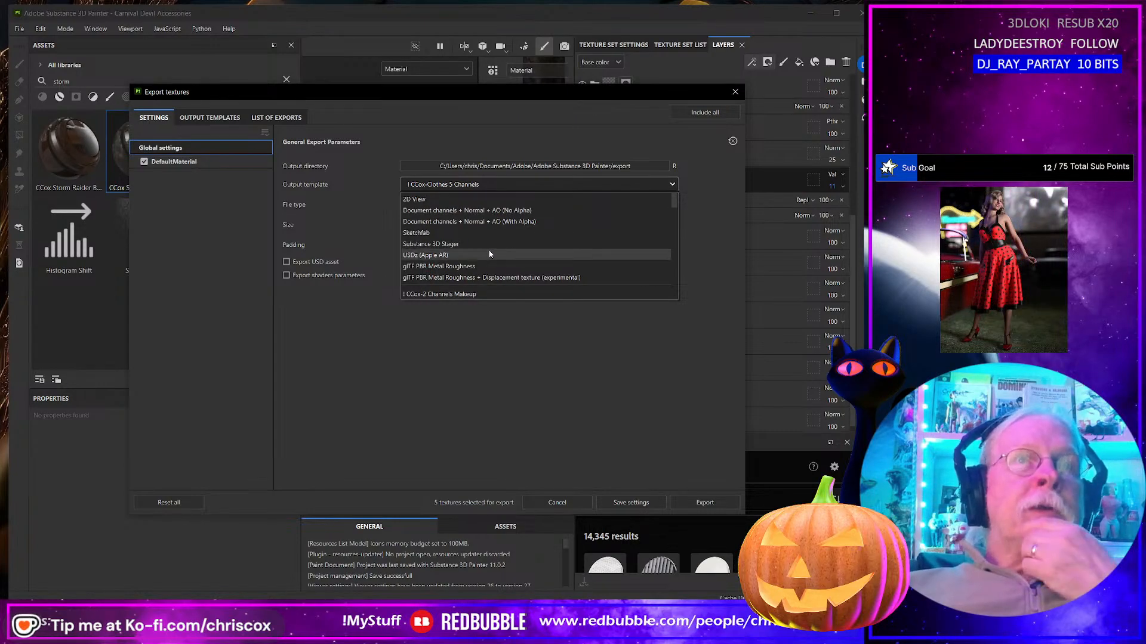
scroll(488, 254, down, 1)
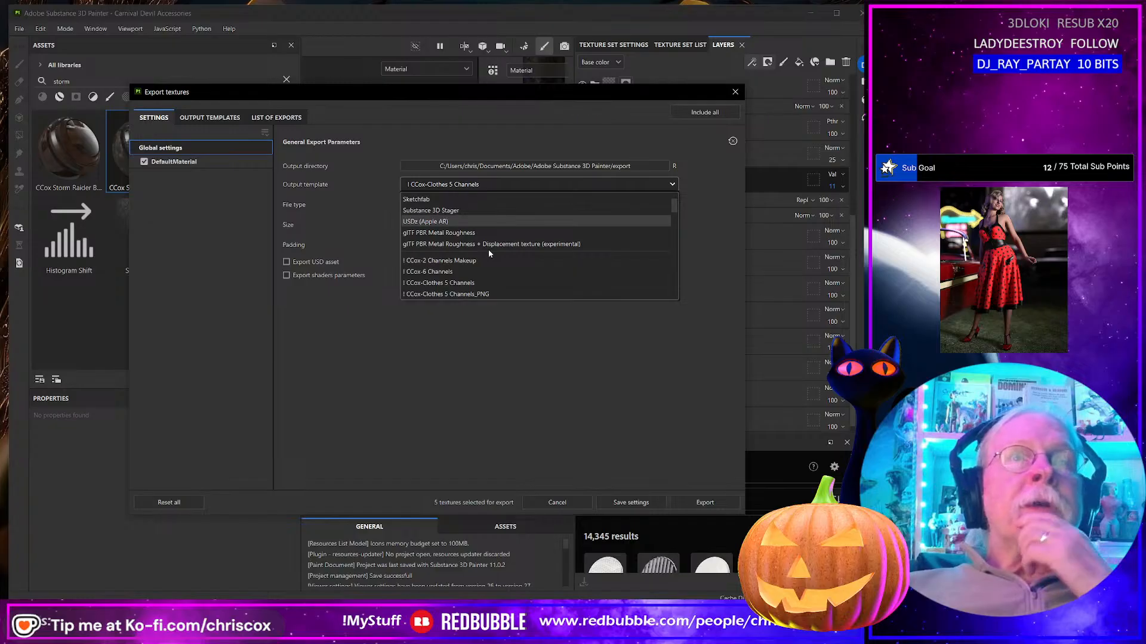
scroll(487, 247, down, 2)
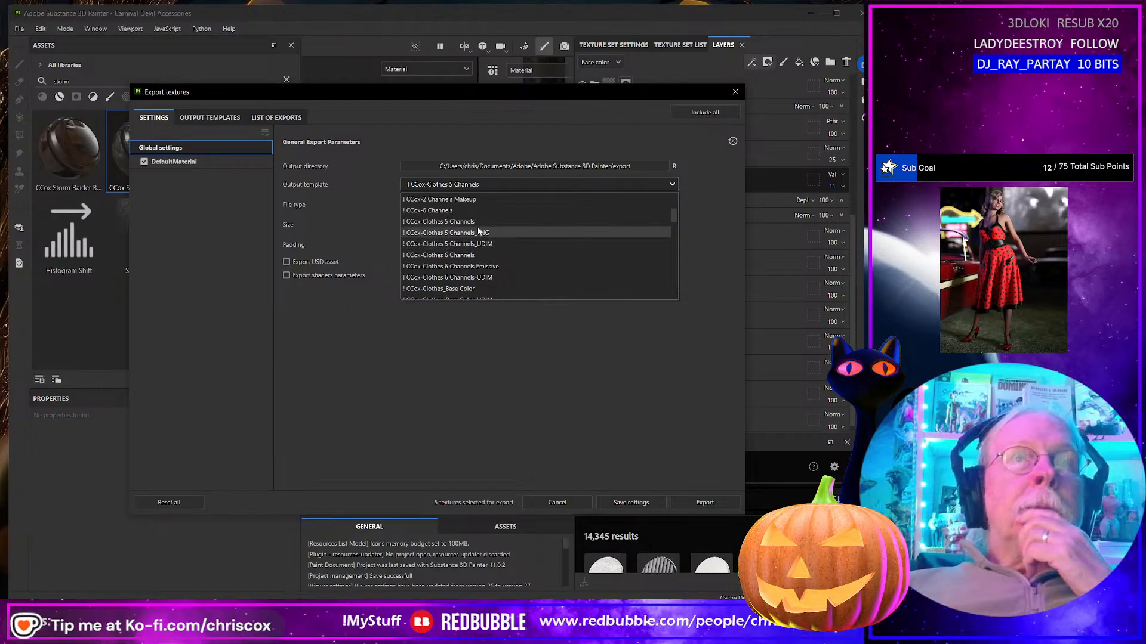
click(471, 222)
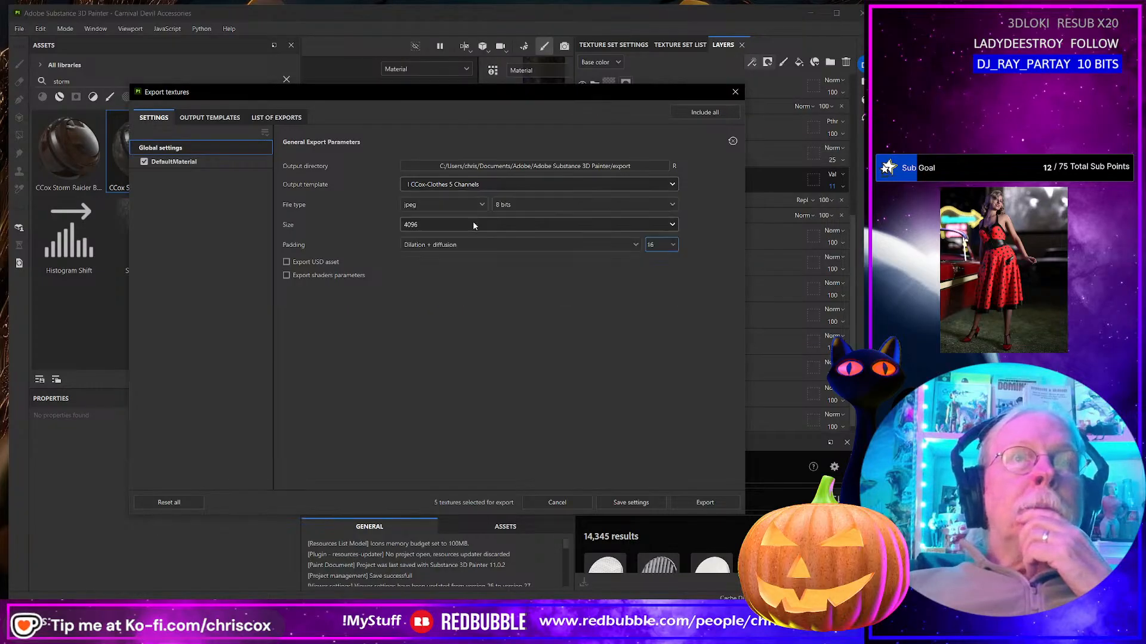
click(703, 503)
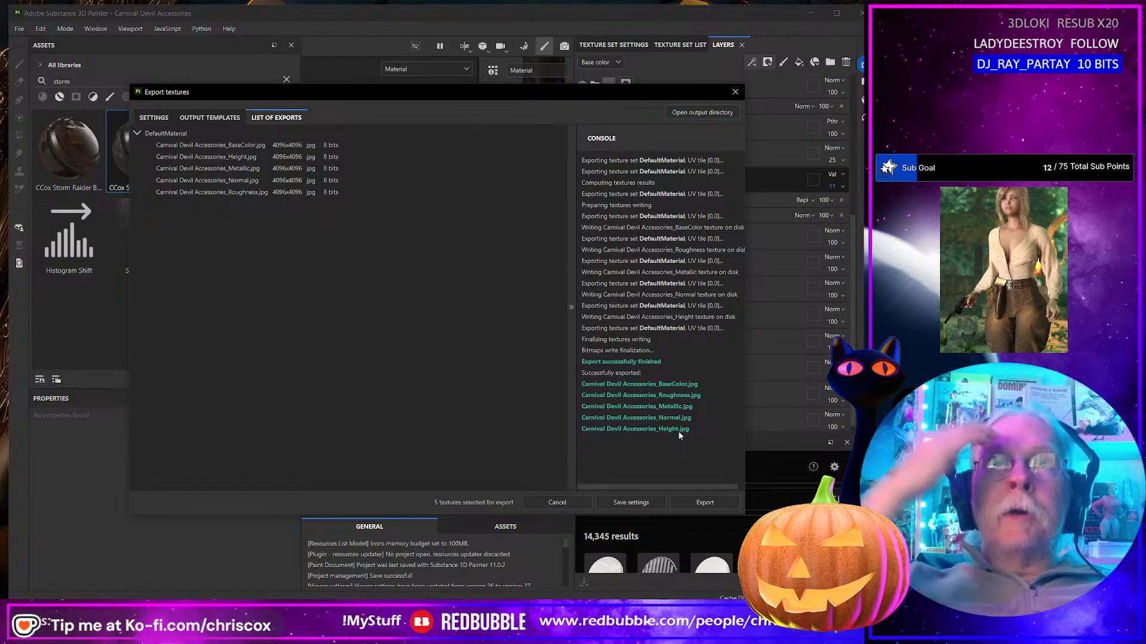
click(678, 431)
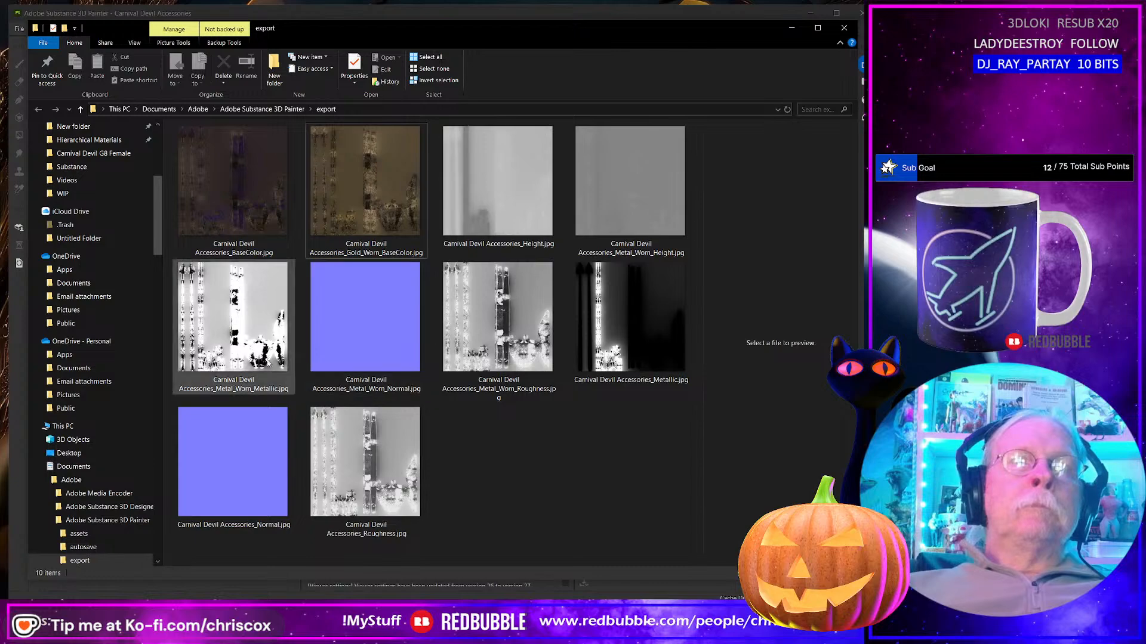
click(366, 506)
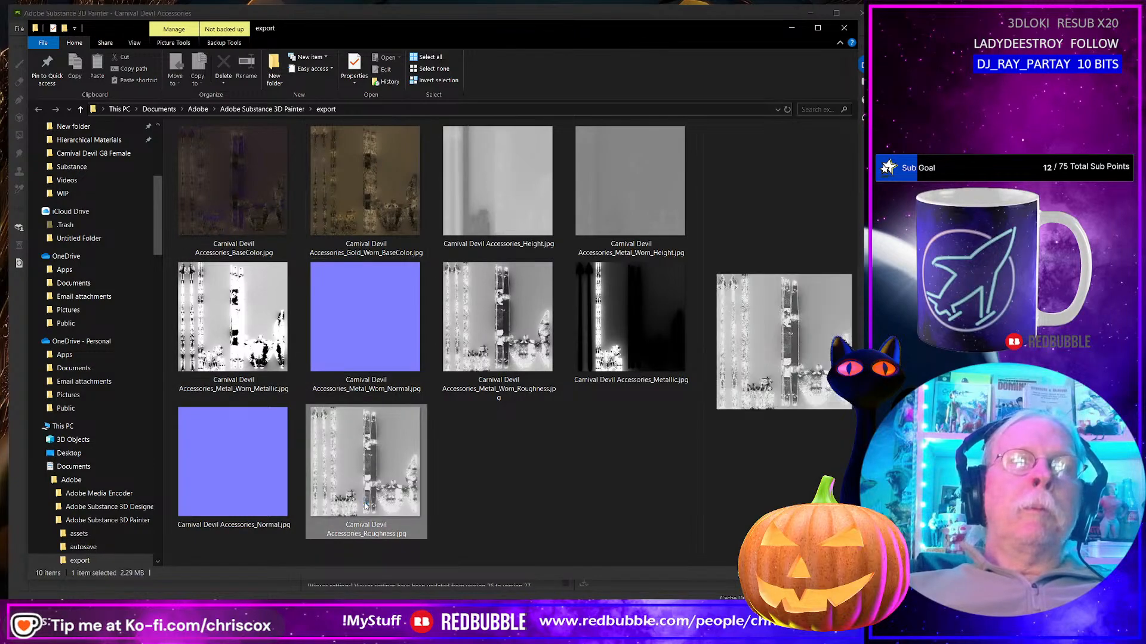
ctrl+click(265, 503)
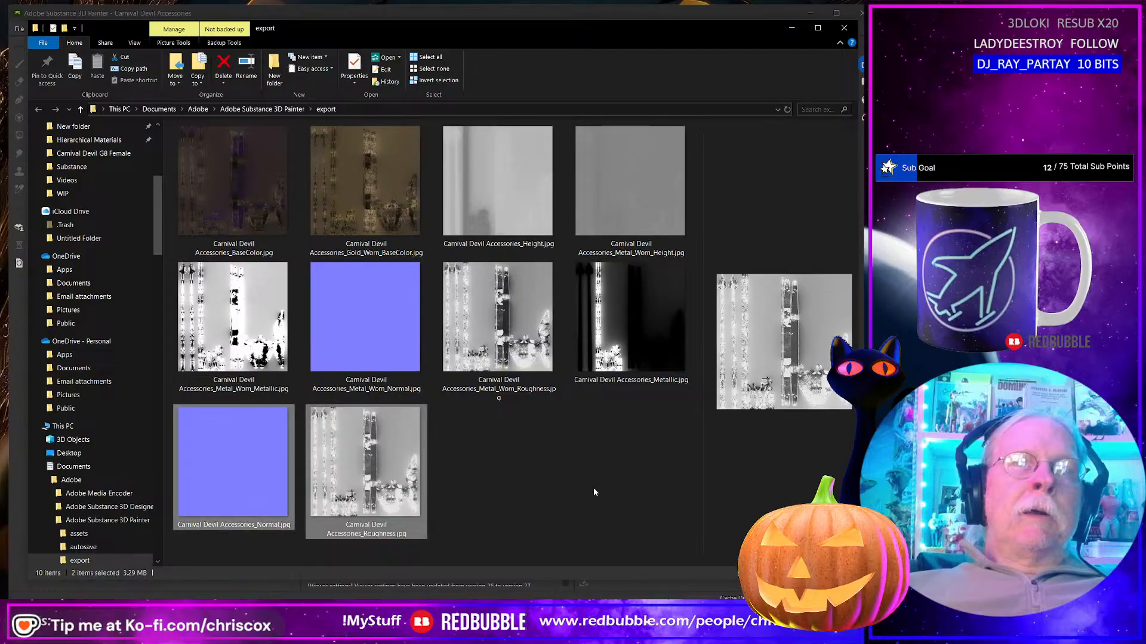
ctrl+click(670, 350)
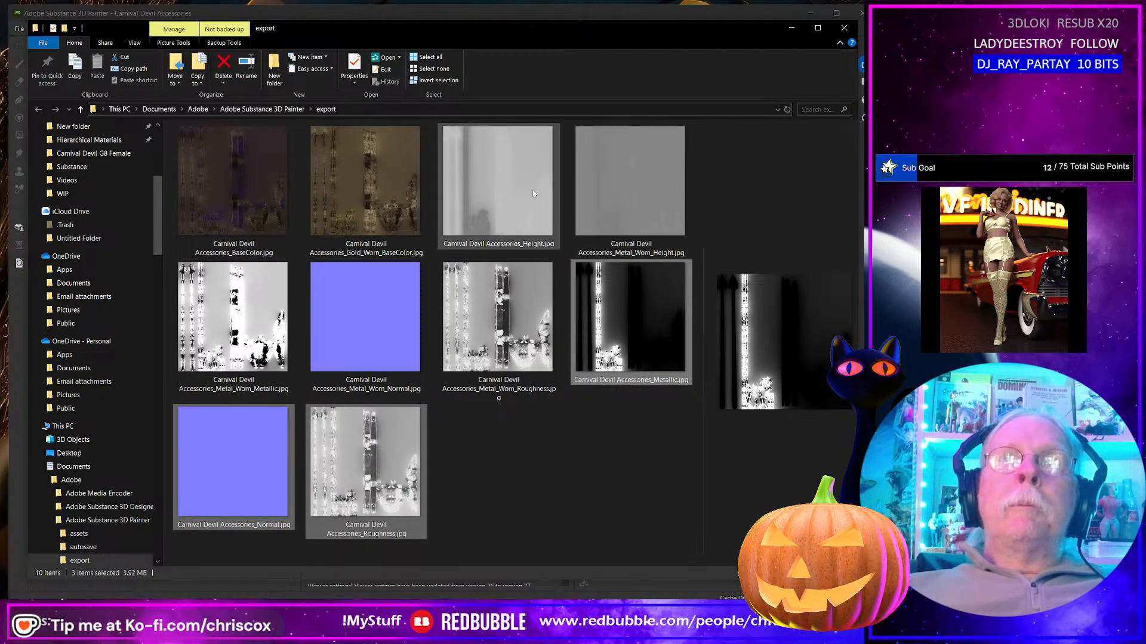
ctrl+click(500, 194)
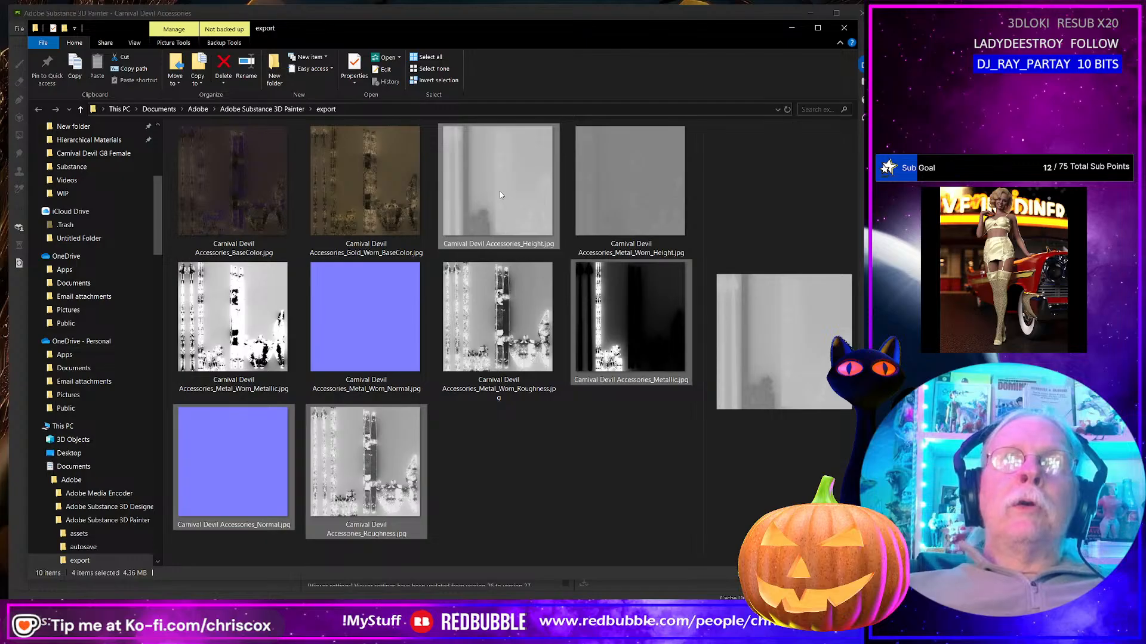
right_click(500, 193)
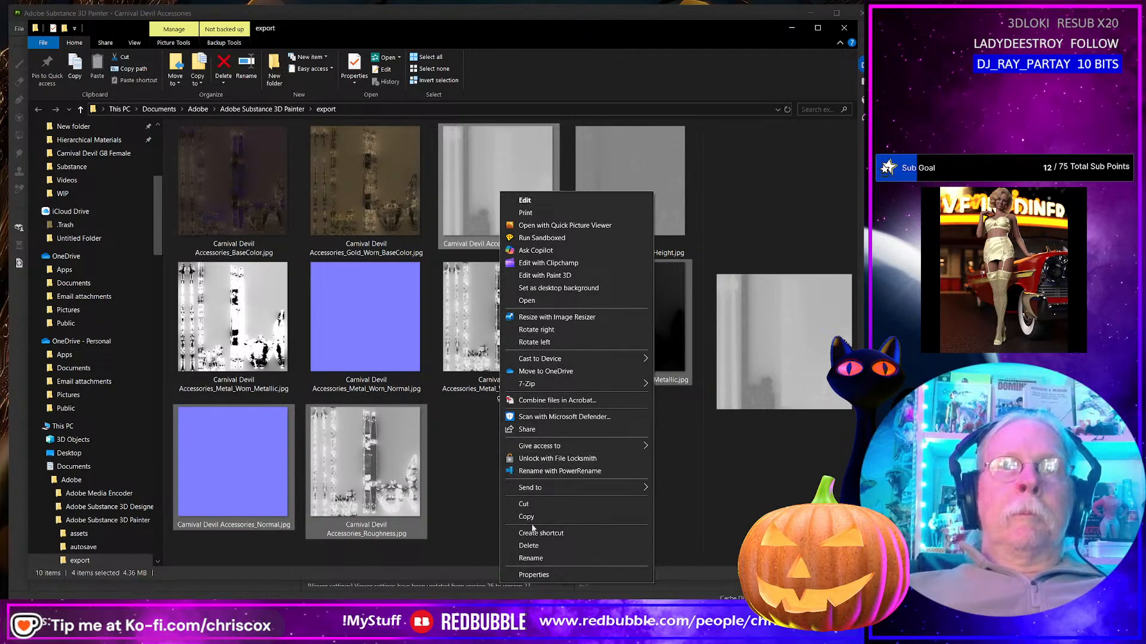
click(531, 558)
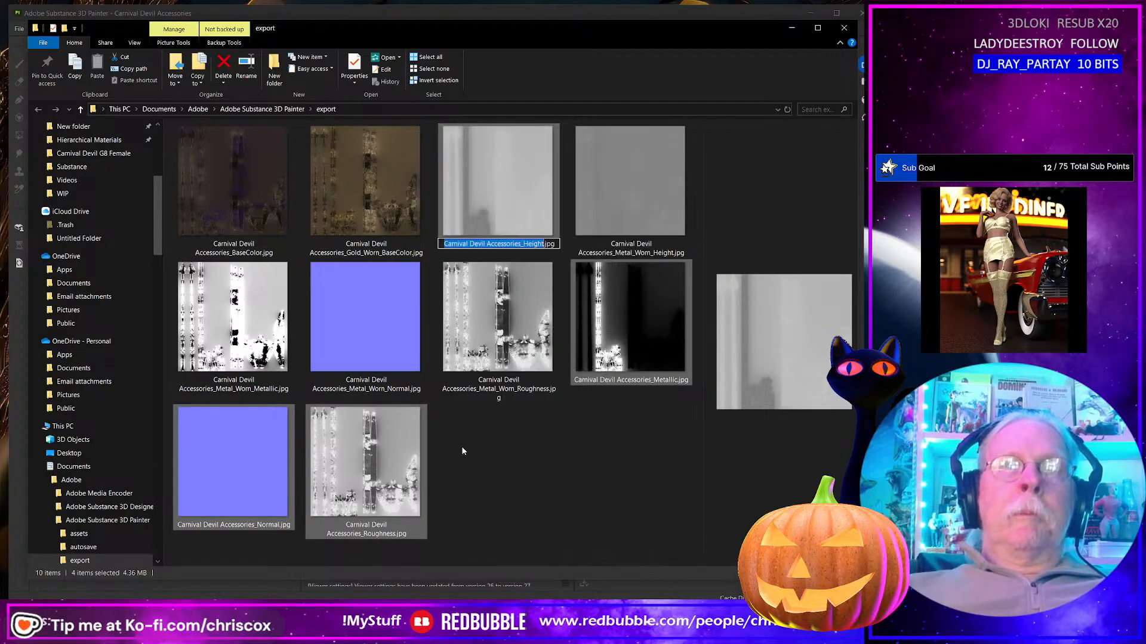
click(470, 389)
right_click(502, 323)
Step: Open the newly exported Height, Metallic, Normal and Roughness textures without a Metal_Worn suffix together in PowerRename
click(474, 191)
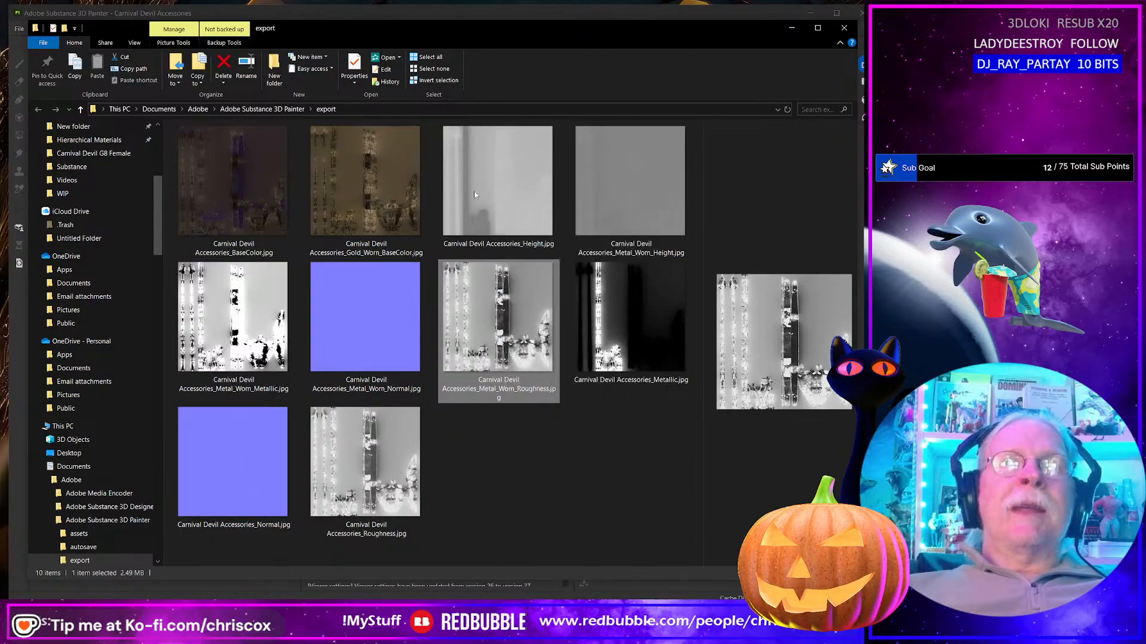
ctrl+click(606, 310)
ctrl+click(346, 479)
ctrl+click(244, 484)
right_click(241, 486)
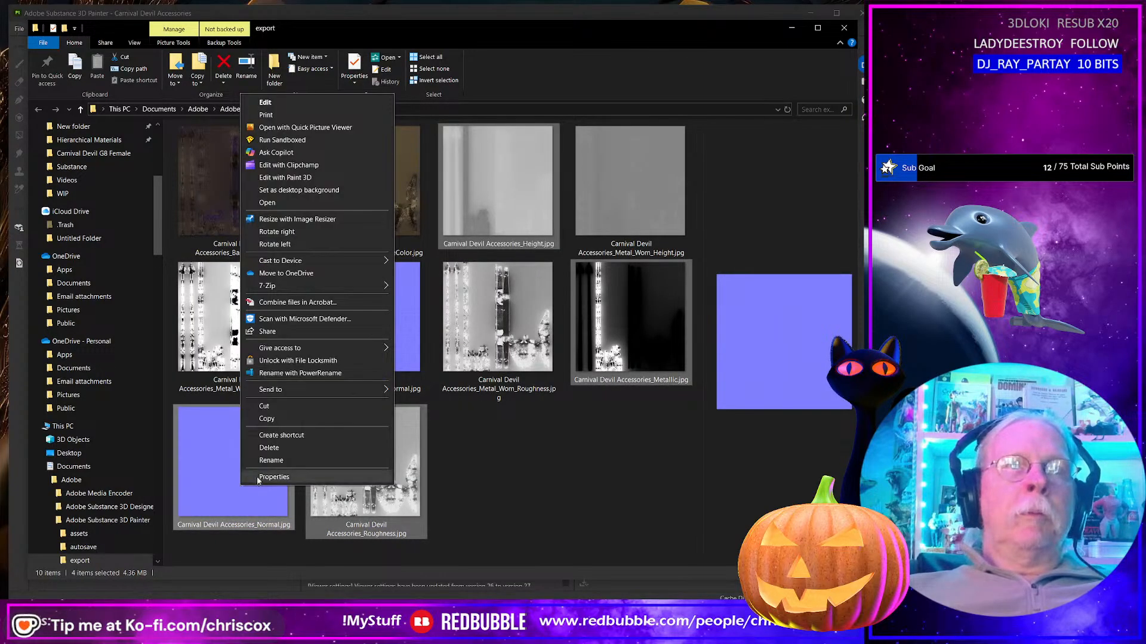
click(287, 373)
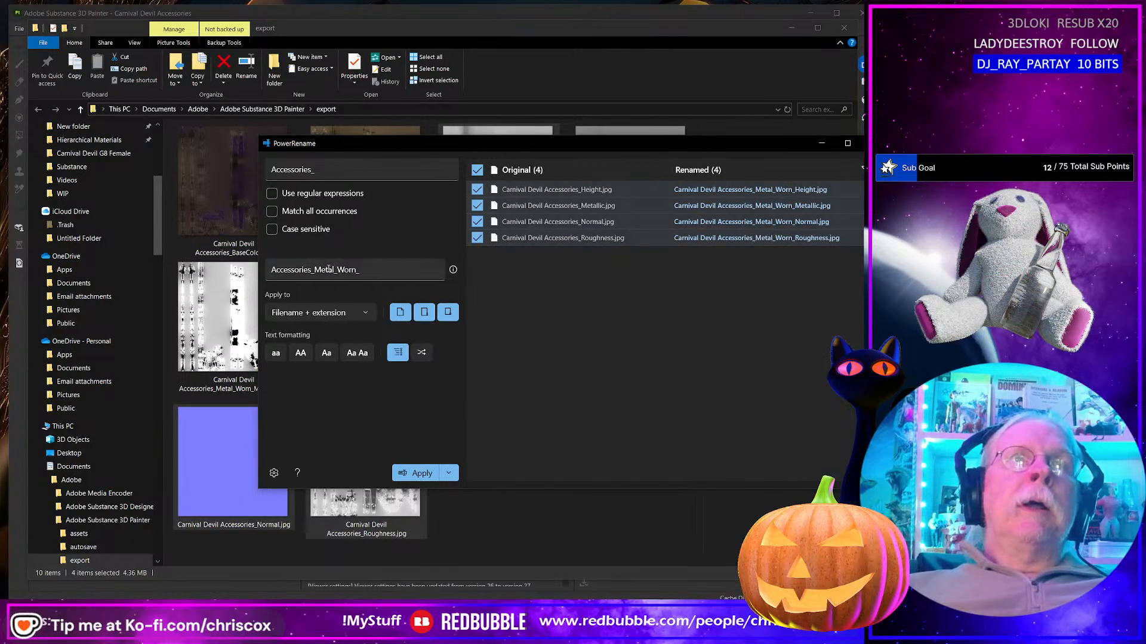
Step: Batch-rename the four textures, replacing Accessories_ with Accessories_Worn_, and close PowerRename
drag(315, 270, 338, 270)
key(End)
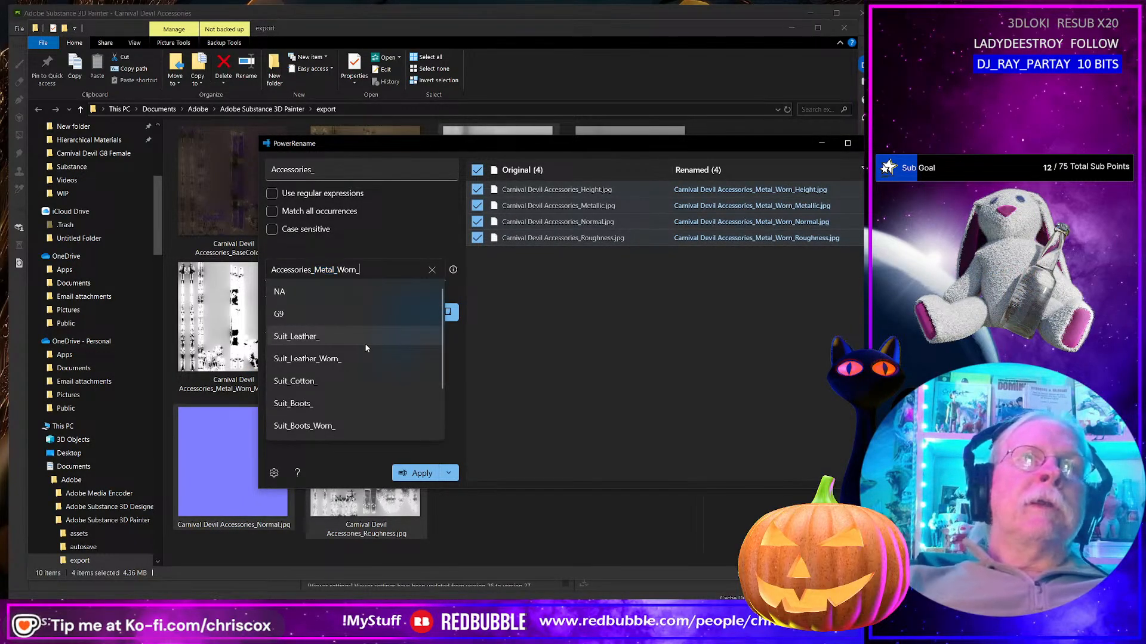
key(Left)
key(Left)
key(Left)
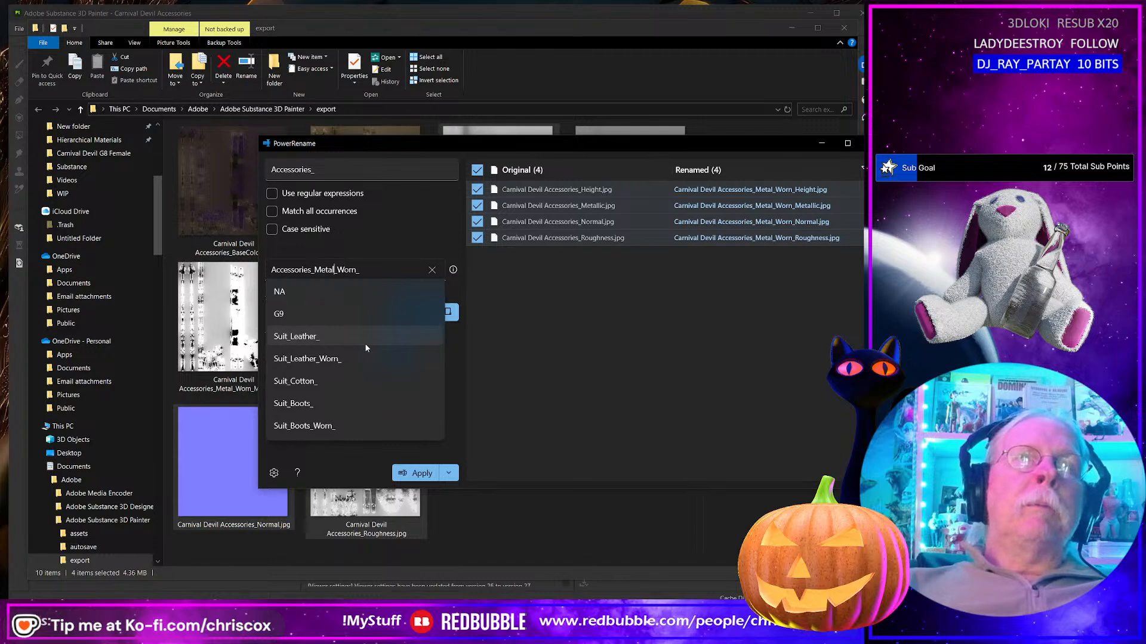
key(BackSpace)
key(BackSpace)
key(BackSpace)
key(BackSpace)
key(BackSpace)
key(BackSpace)
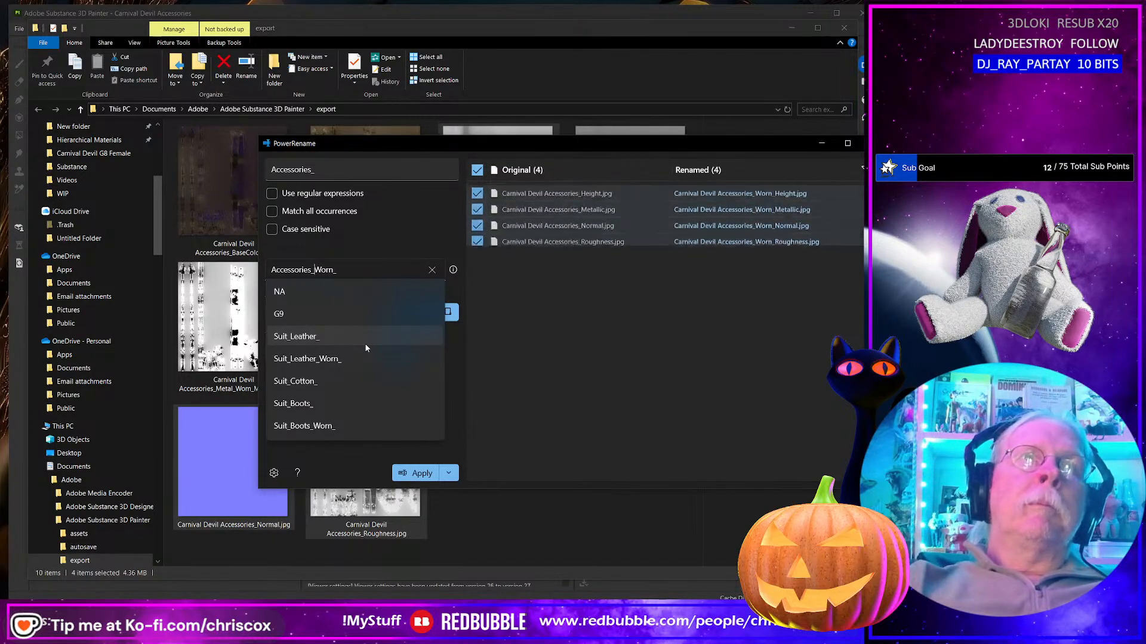
click(432, 472)
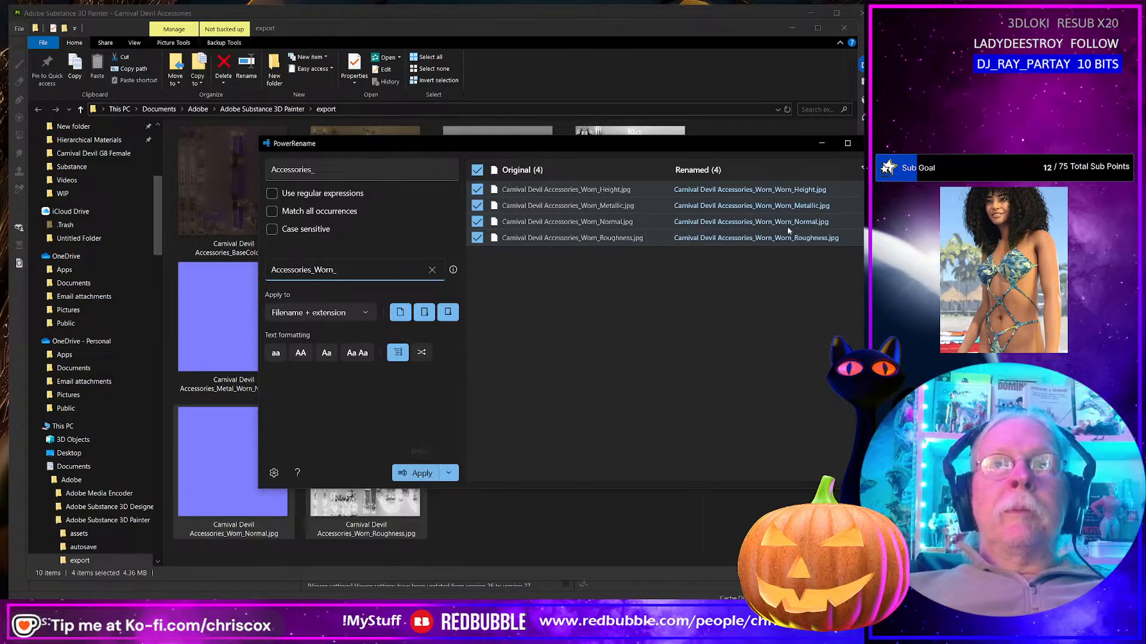
click(859, 144)
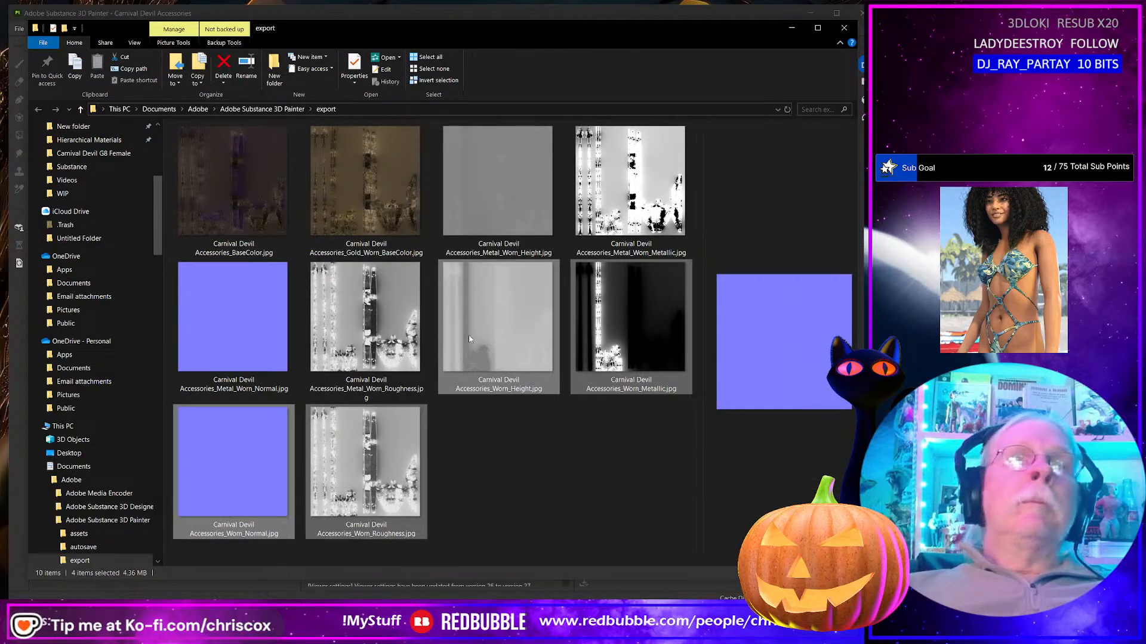
Step: Rename the purple base color file as Carnival Devil Accessories_Purple_Worn_BaseColor.jpg
click(235, 254)
click(234, 252)
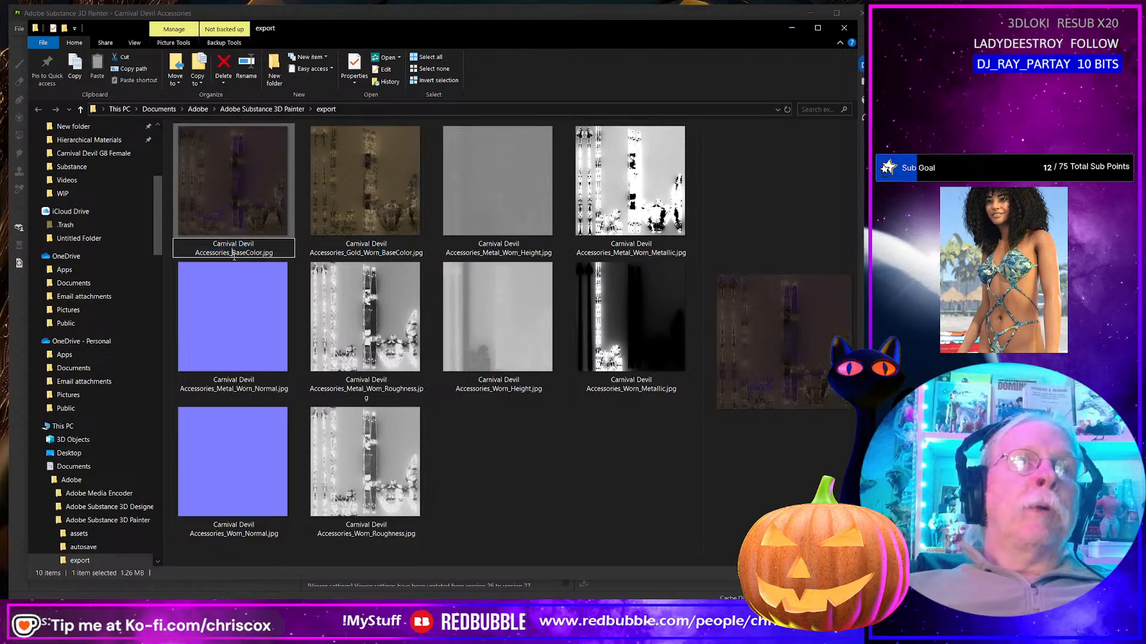
click(233, 253)
text(Purple_)
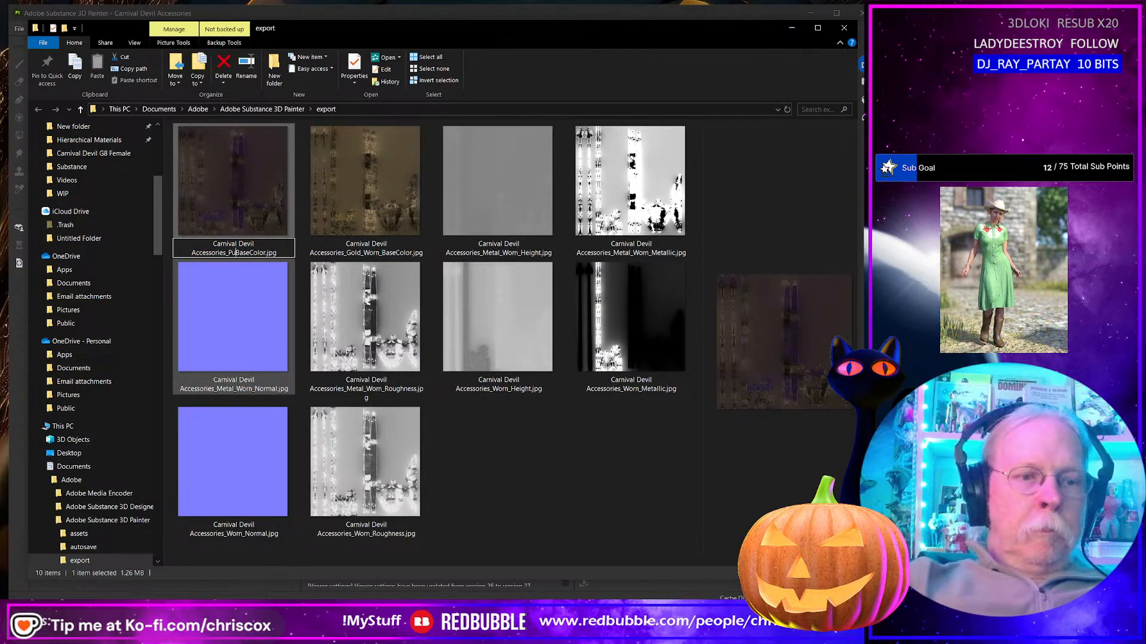
text(Worn)
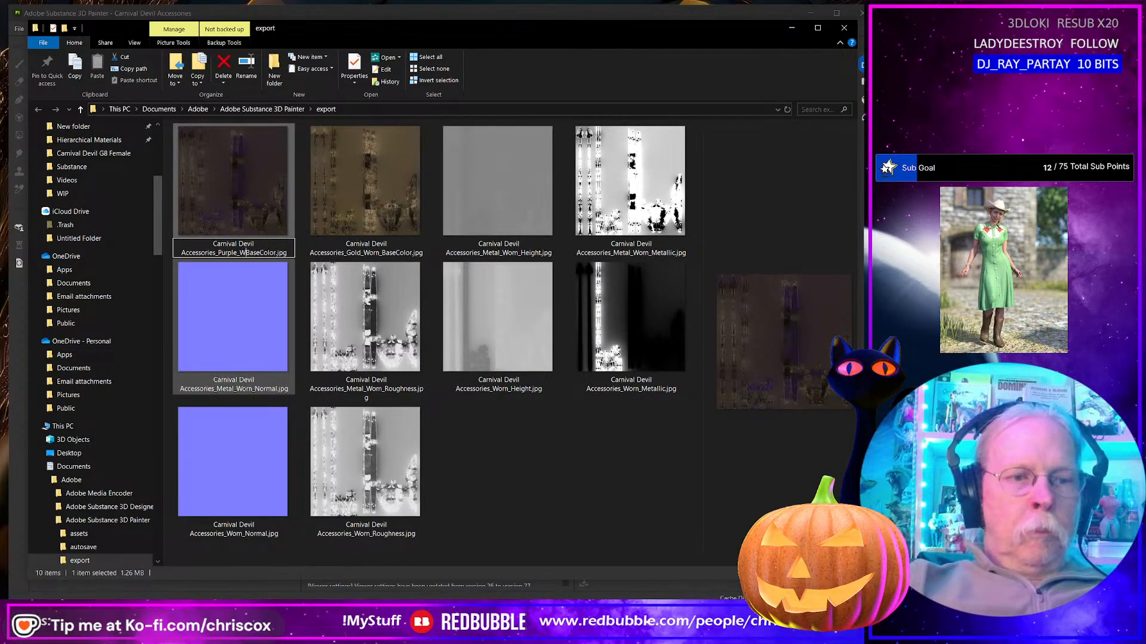
text(_)
key(Return)
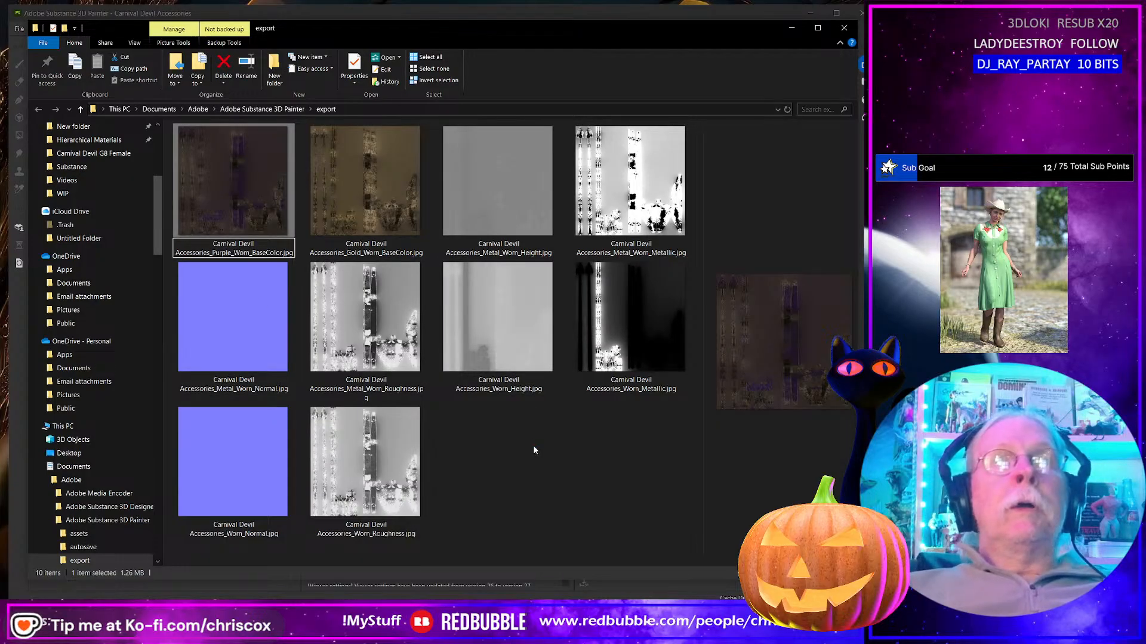
click(534, 451)
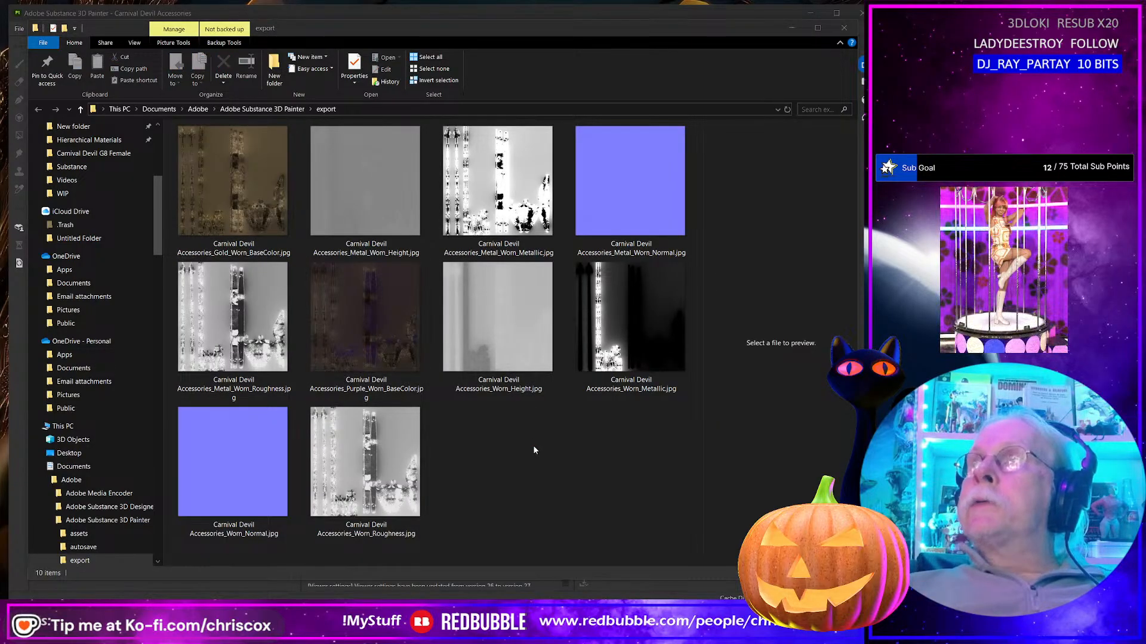
Step: Back in Substance 3D Painter, hide the Fine Leather Purple and Aluminium Anodized Purple layers and show the Fine Leather Orange layer
key(alt+Tab)
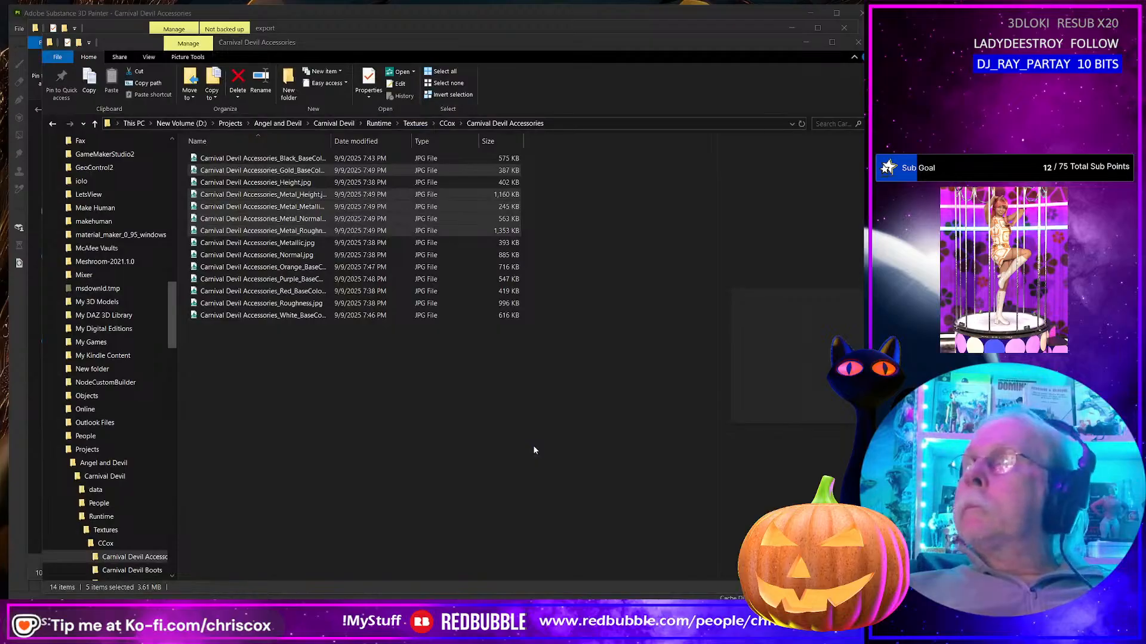
key(alt+Tab)
click(735, 91)
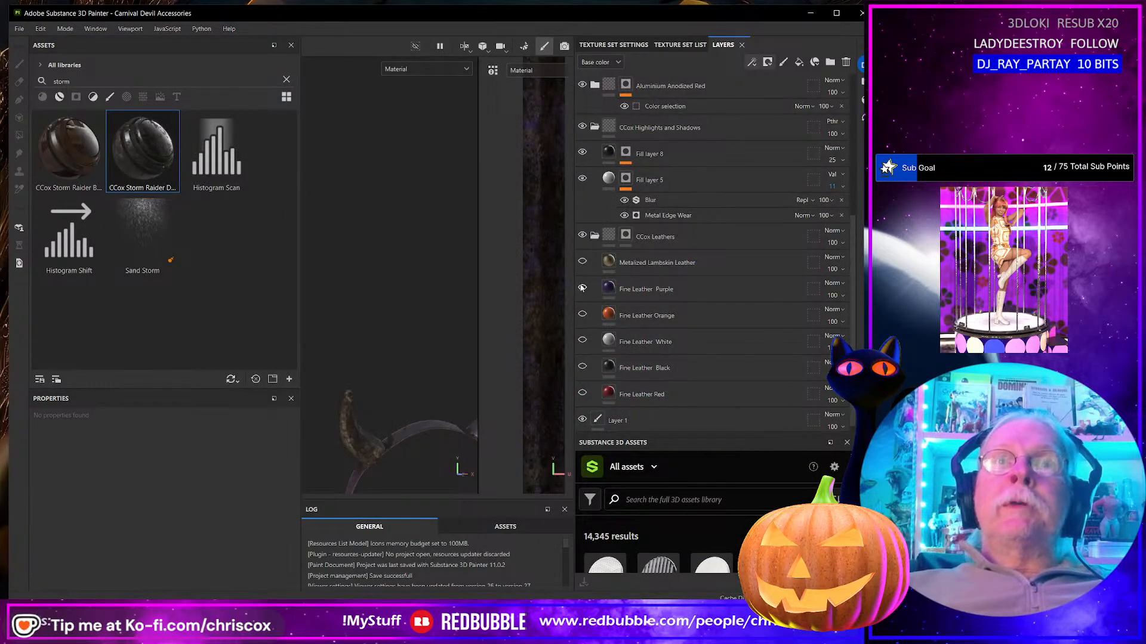
click(583, 315)
scroll(596, 307, up, 6)
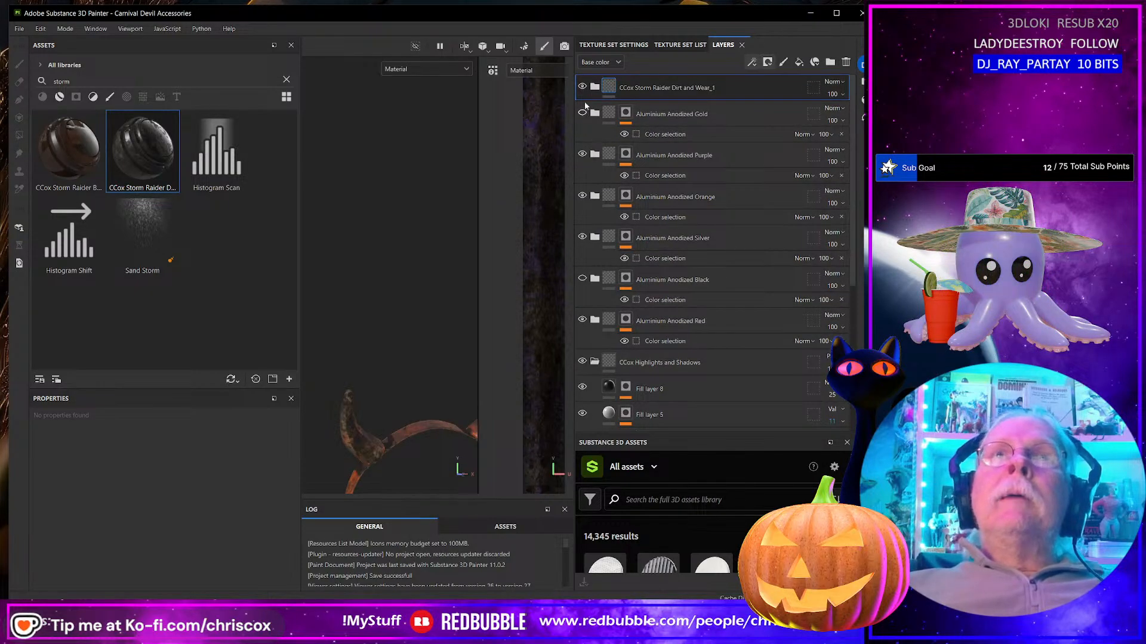
click(585, 153)
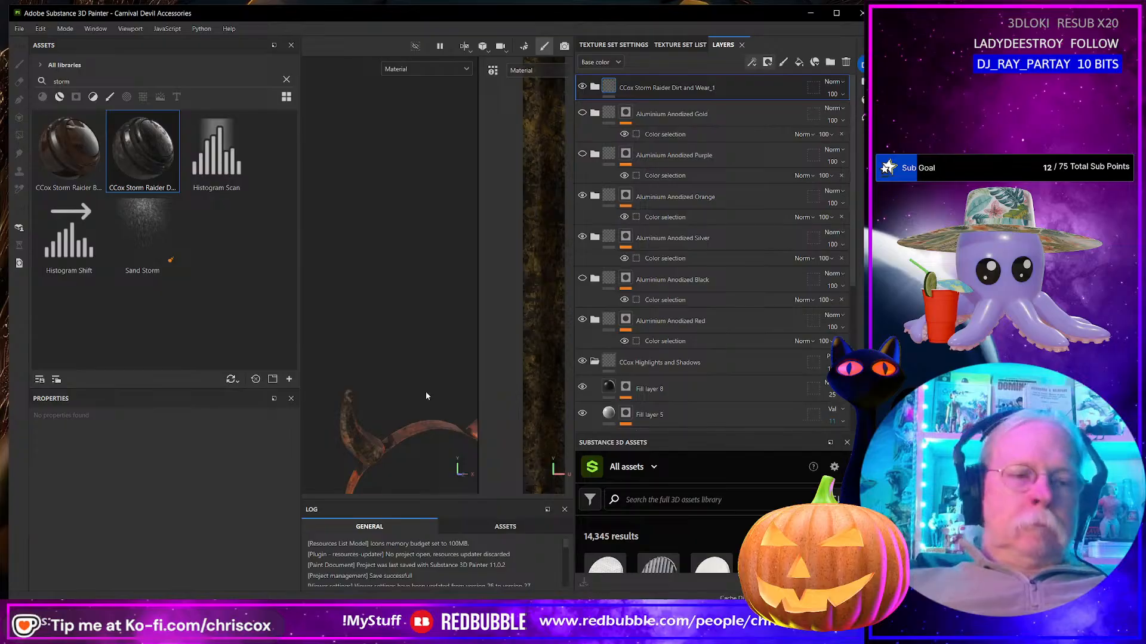
Step: Export the worn orange textures with the CCox-Clothes 5 Channels template as 4096 8-bit JPEGs
key(ctrl+shift+e)
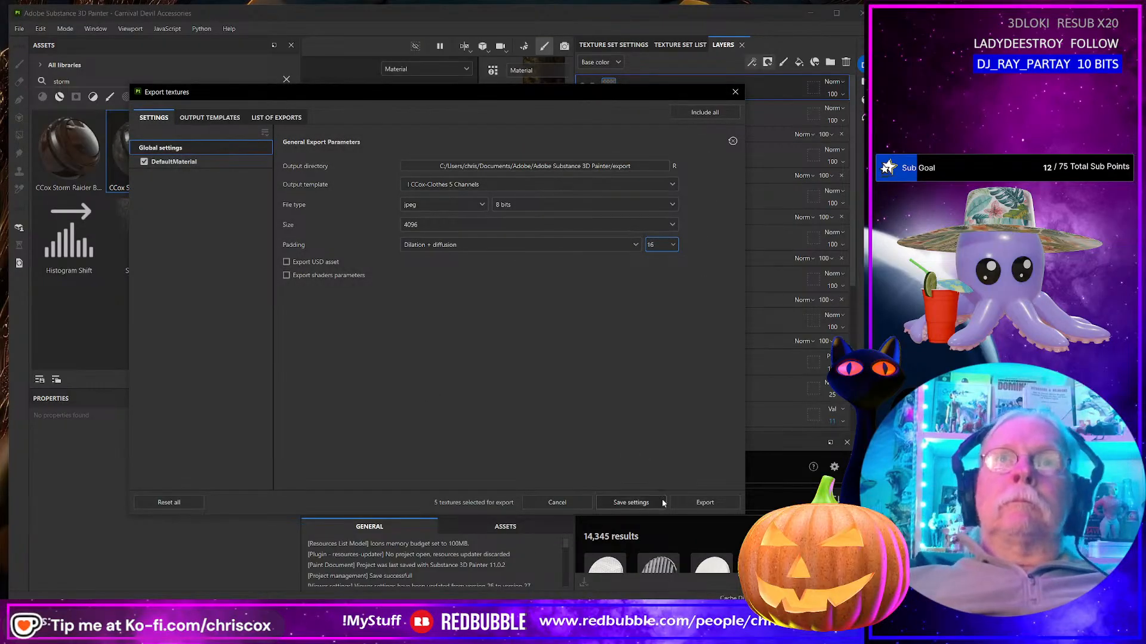
click(701, 504)
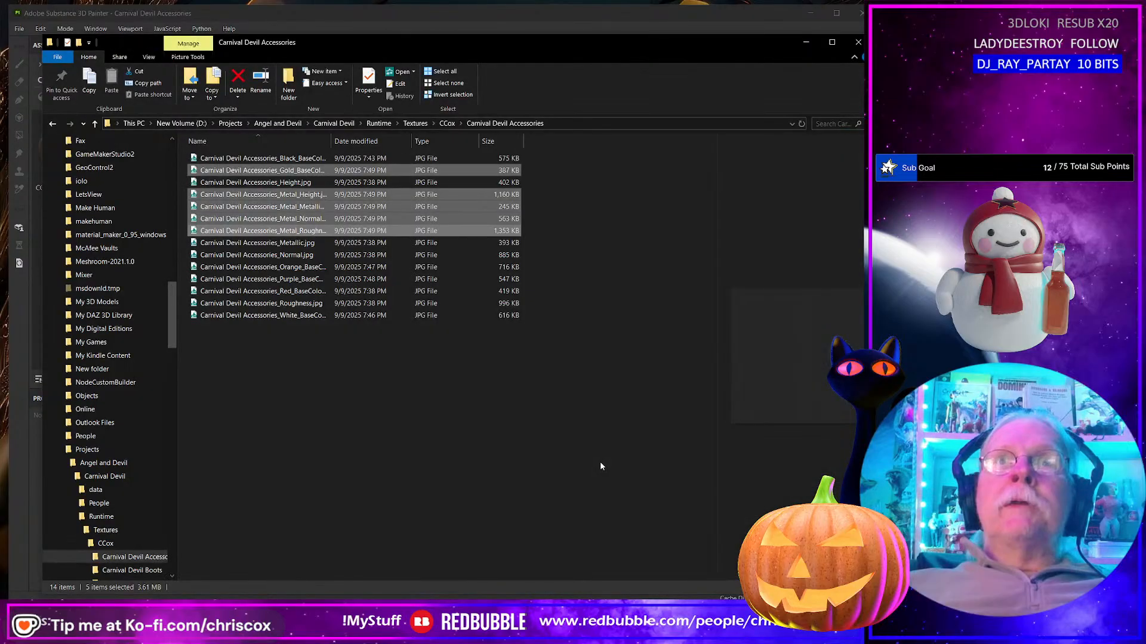
Step: In the export folder, rename the orange base color file as Carnival Devil Accessories_Orange_Worn_BaseColor.jpg
key(alt+Tab)
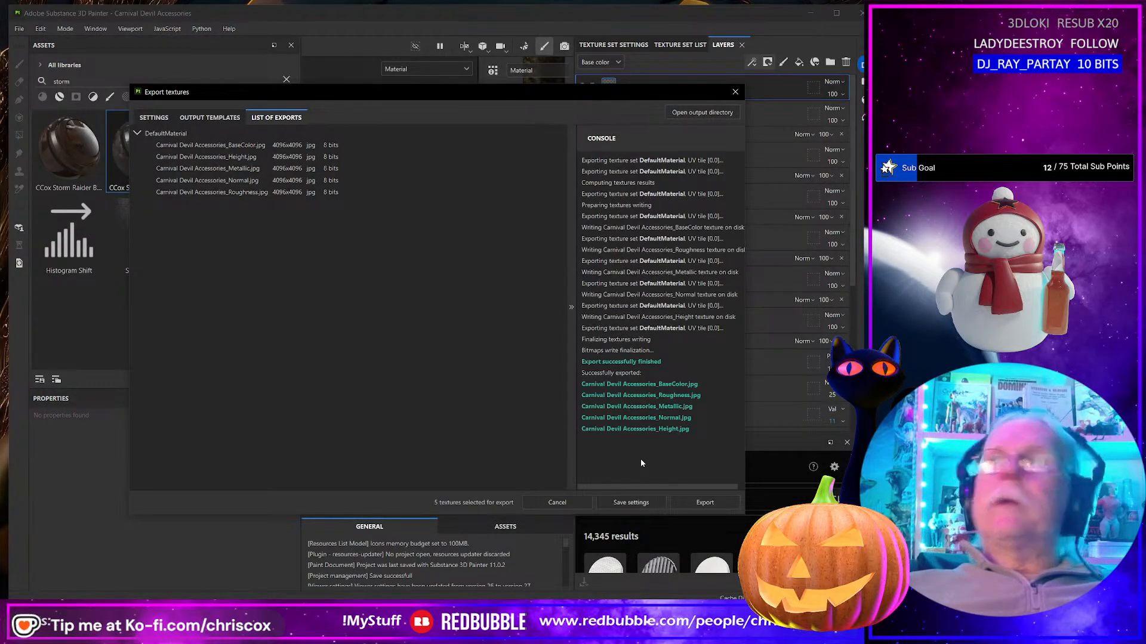
key(alt+Tab)
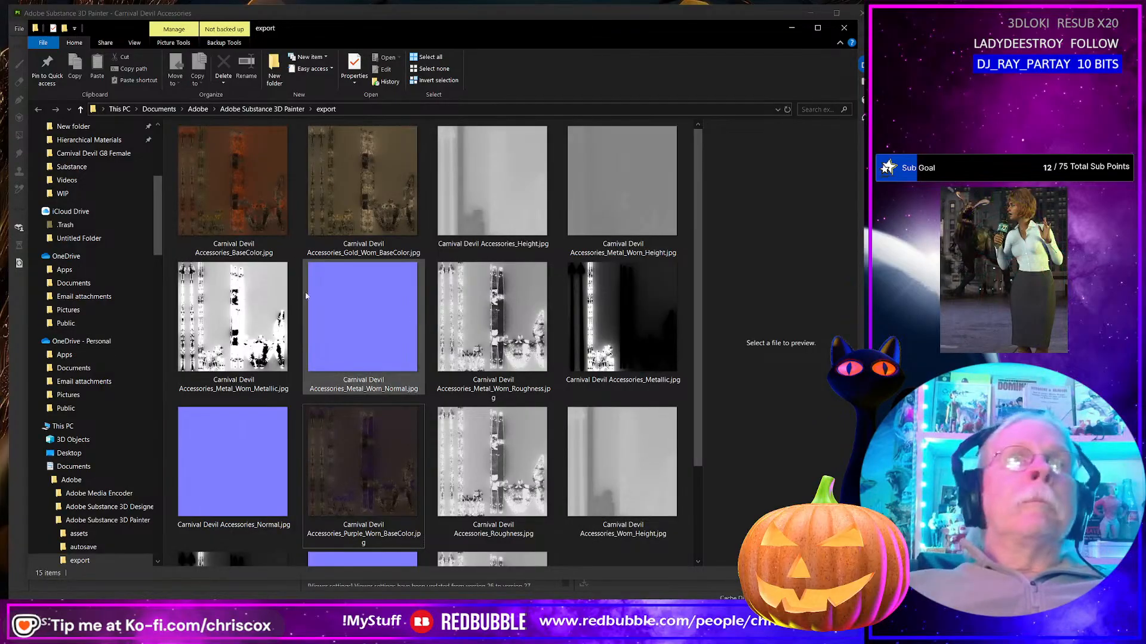
click(233, 256)
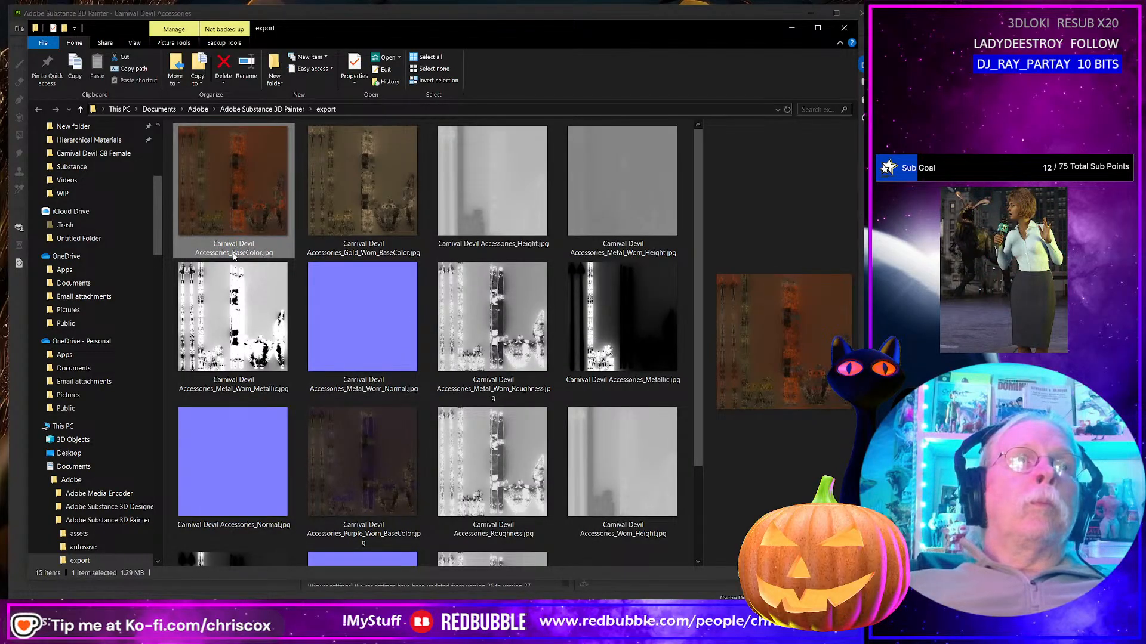
click(232, 253)
click(232, 253)
text(Orange_)
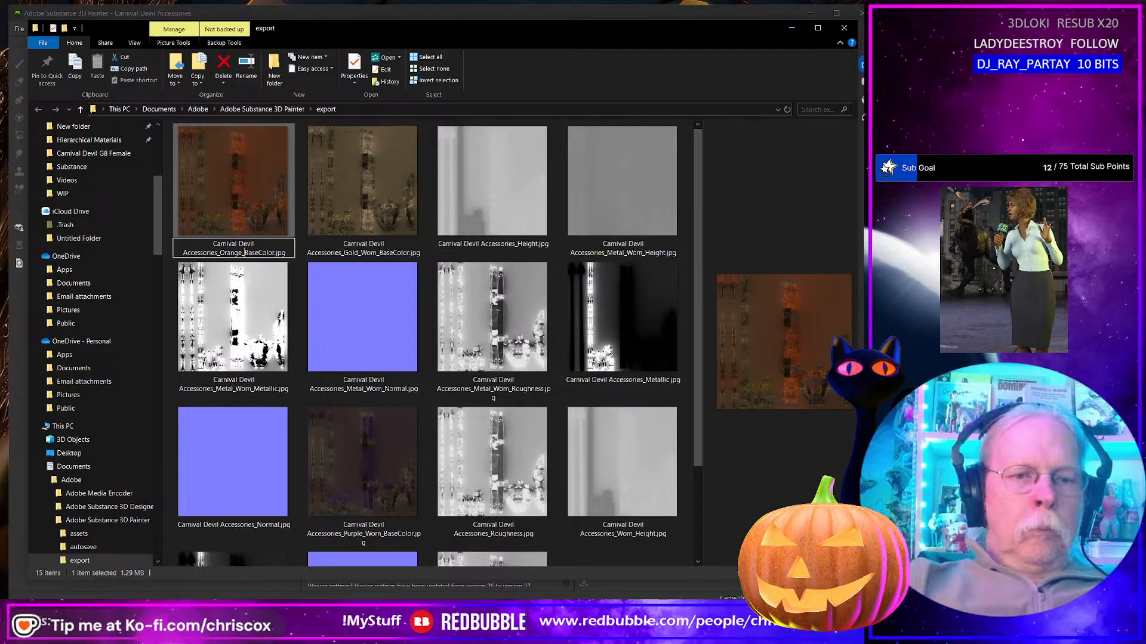
text(Worn_)
key(Return)
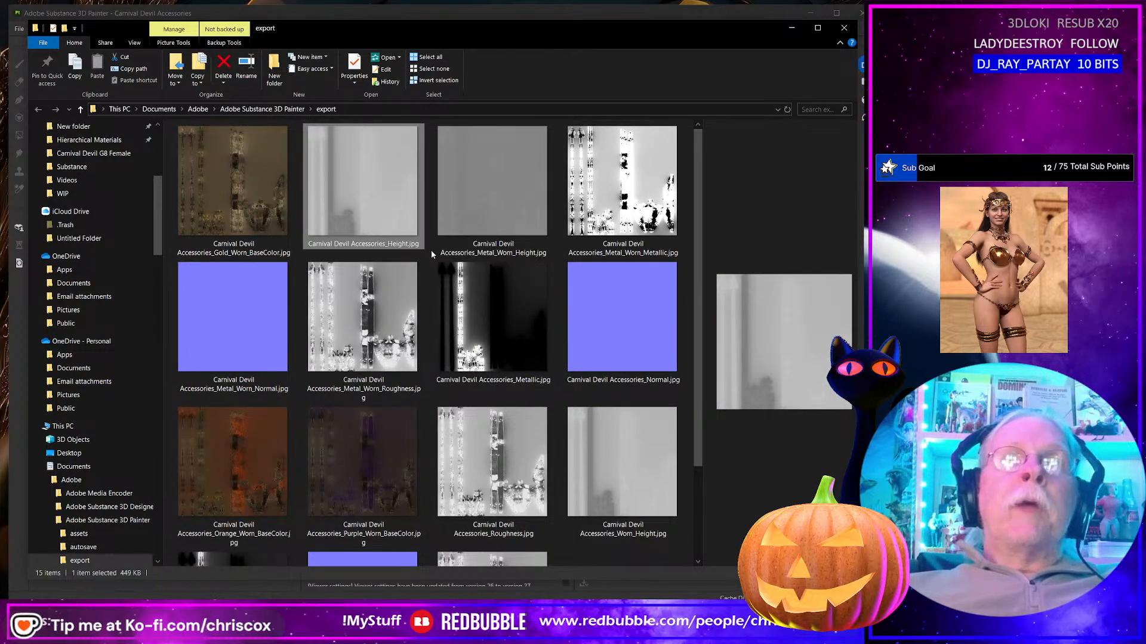
Step: Delete the four redundant Carnival Devil Accessories Height, Normal, Metallic and Roughness files that lack Worn in their names
ctrl+click(628, 339)
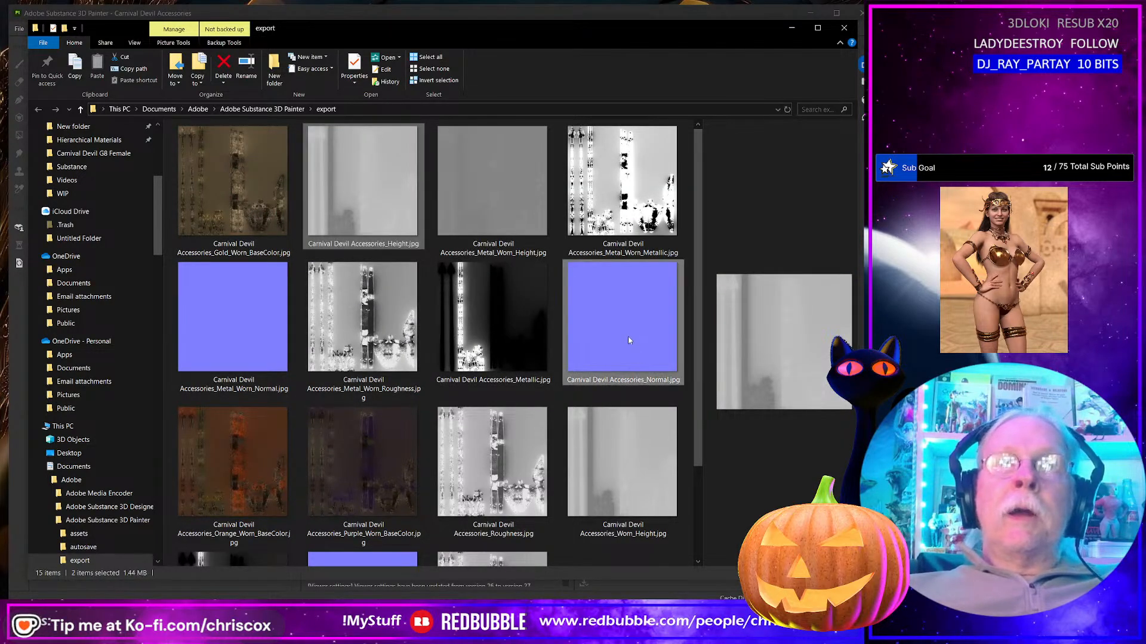
scroll(628, 337, down, 2)
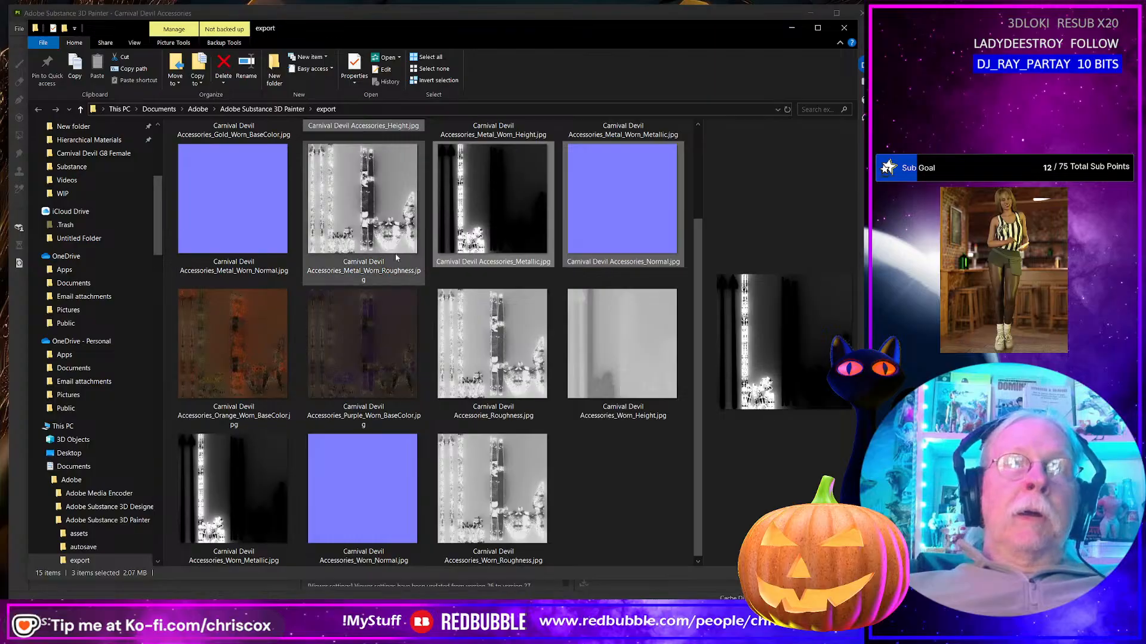
ctrl+click(467, 331)
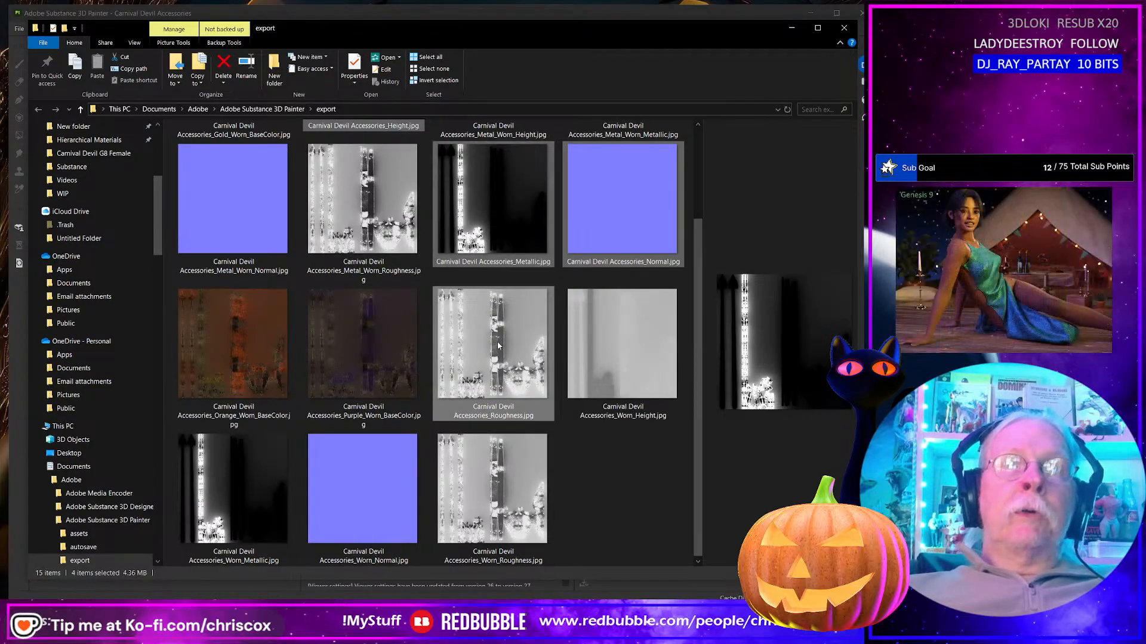
key(Delete)
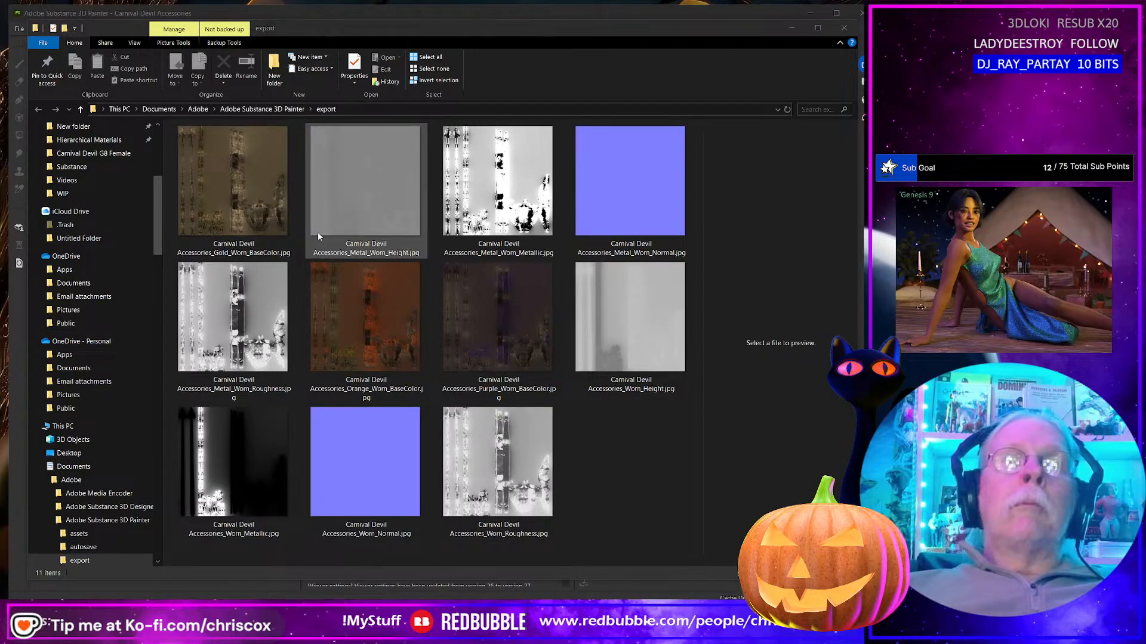
Step: Back in Substance 3D Painter, hide the Aluminium Anodized Orange and Fine Leather Orange layers and show Fine Leather White
key(alt+Tab)
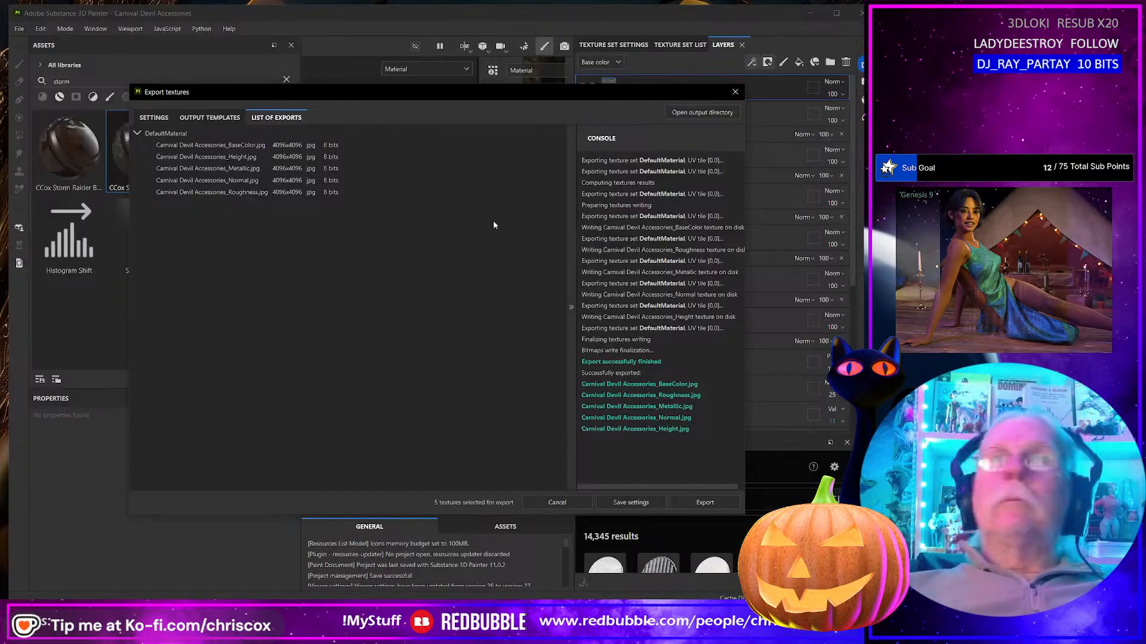
click(735, 92)
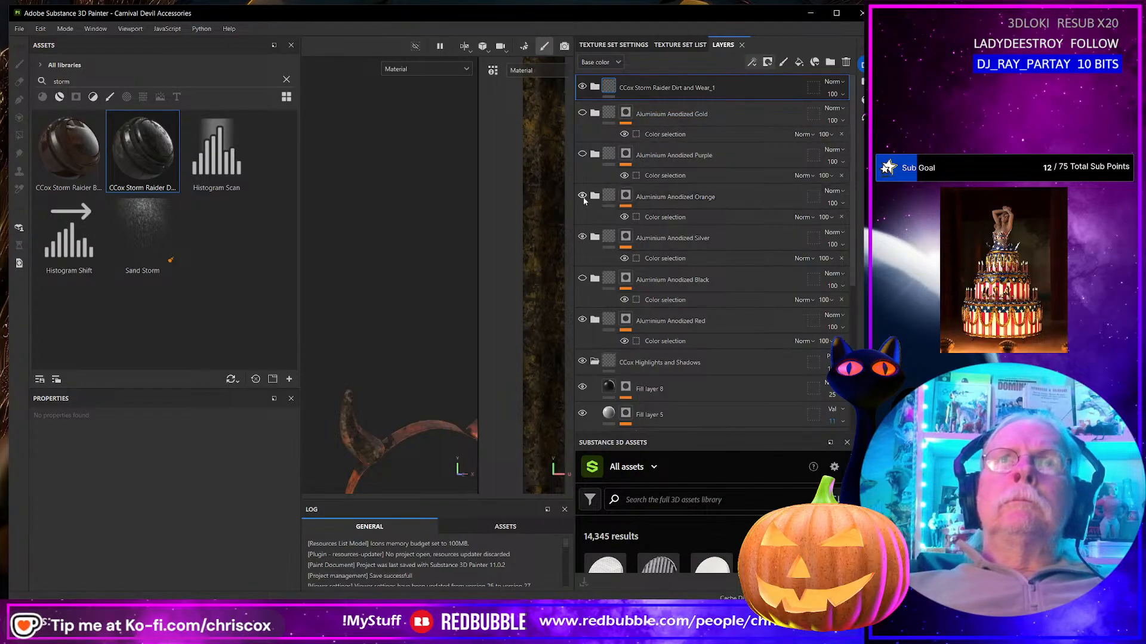
scroll(650, 299, down, 3)
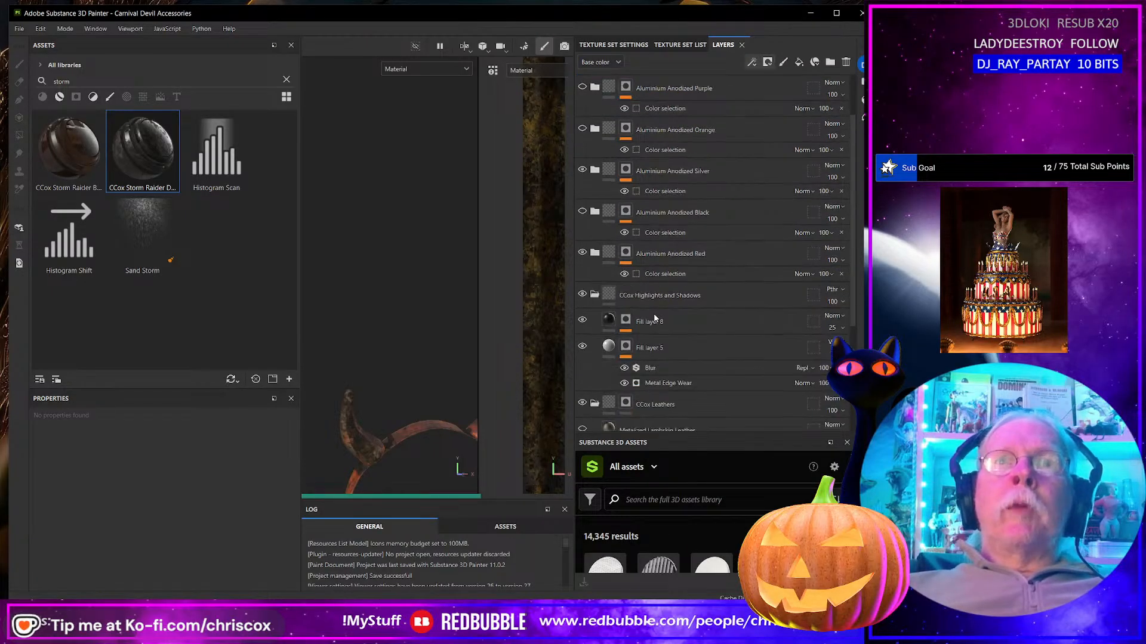
click(649, 281)
scroll(651, 320, down, 2)
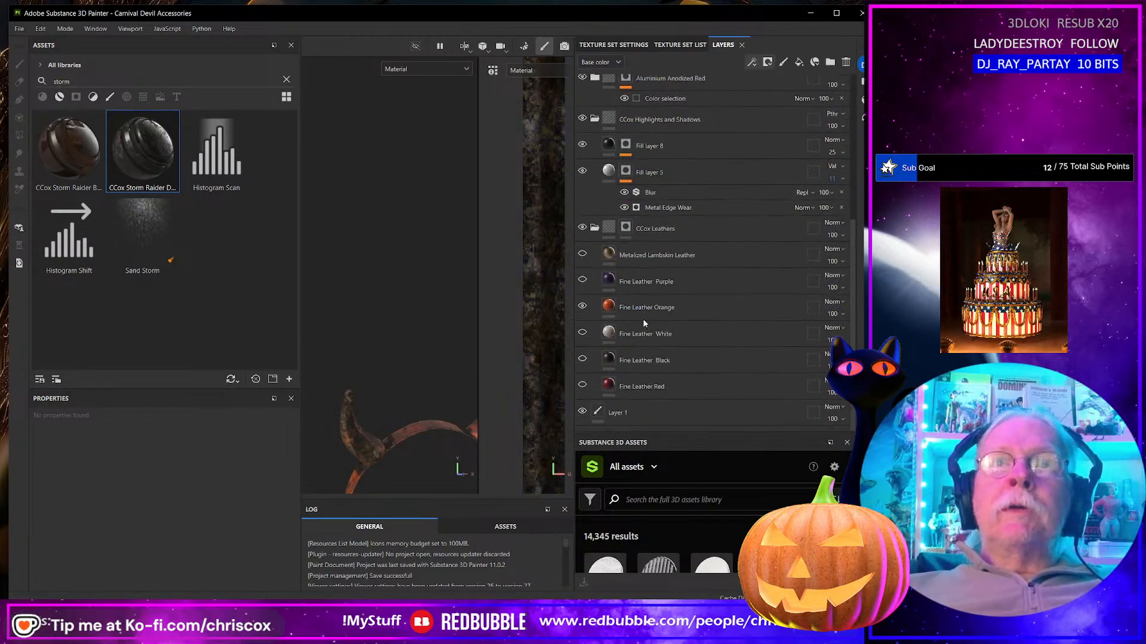
click(582, 307)
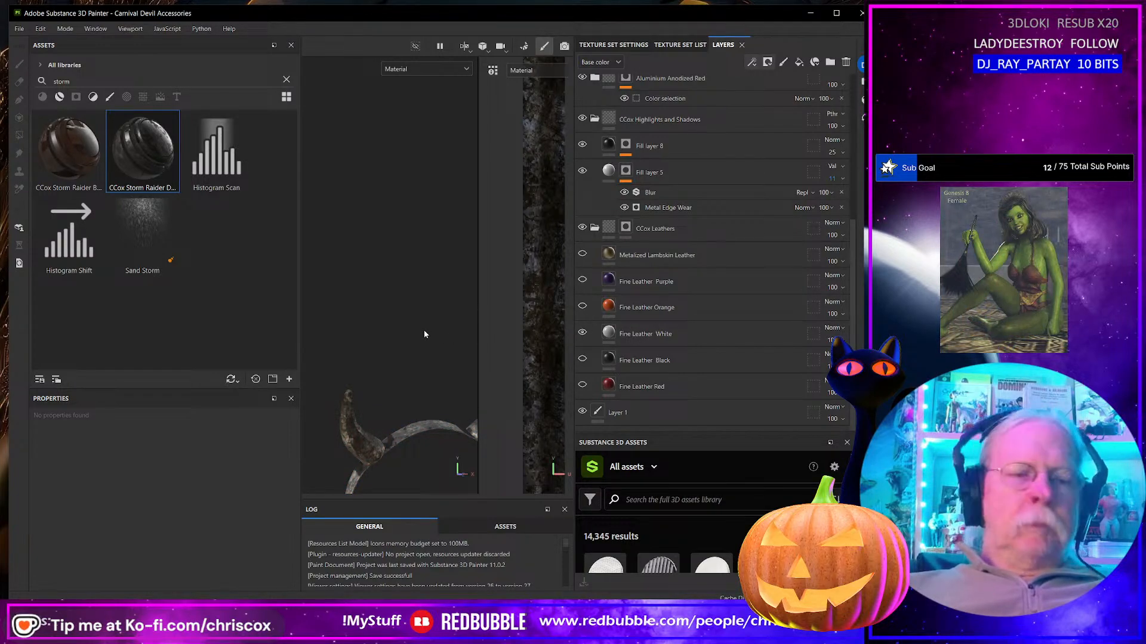
Step: Export only the worn white base color with the CCox-Clothes_Base Color template as a 4096 8-bit JPEG
key(ctrl+shift+e)
click(477, 186)
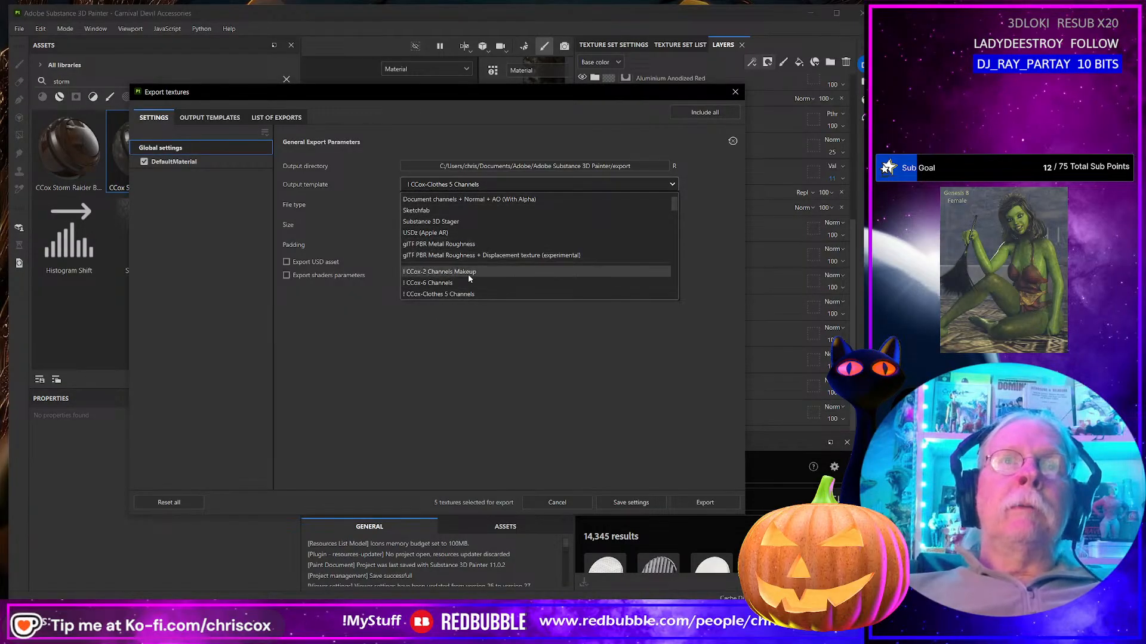
scroll(468, 274, down, 3)
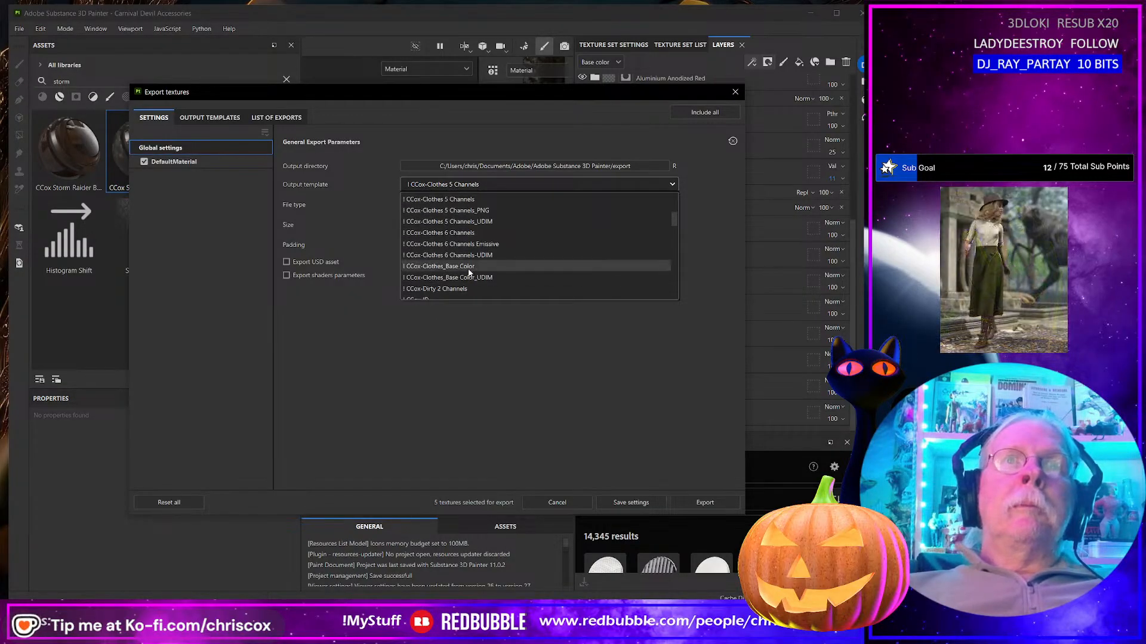
click(478, 272)
click(706, 504)
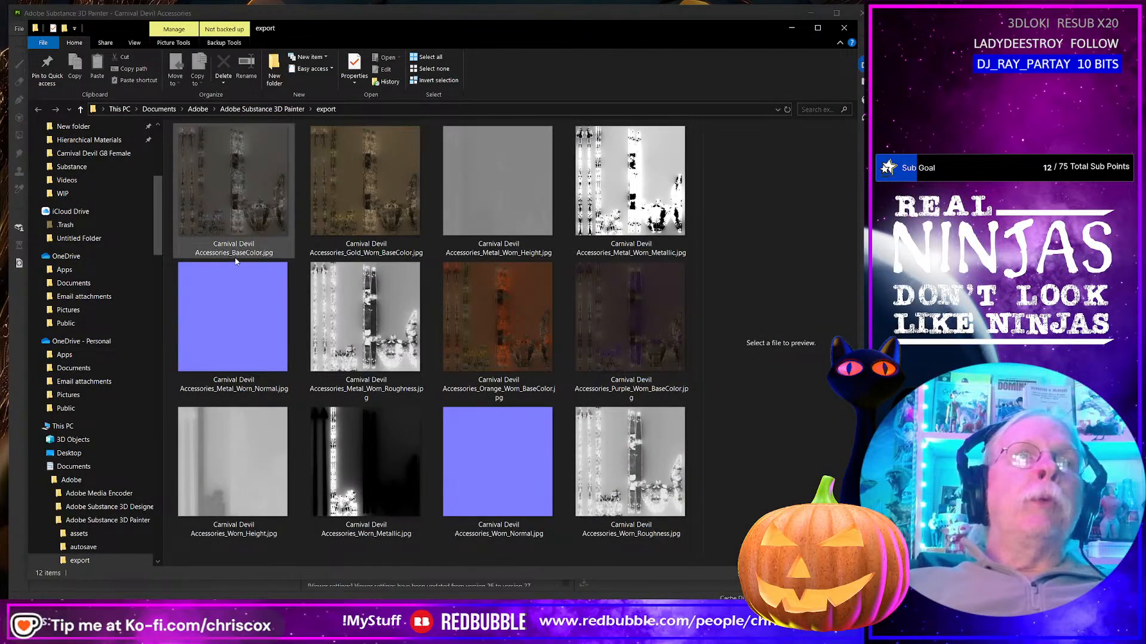
Step: In the export folder, rename the white base color file as Carnival Devil Accessories_White_Worn_BaseColor.jpg
click(236, 258)
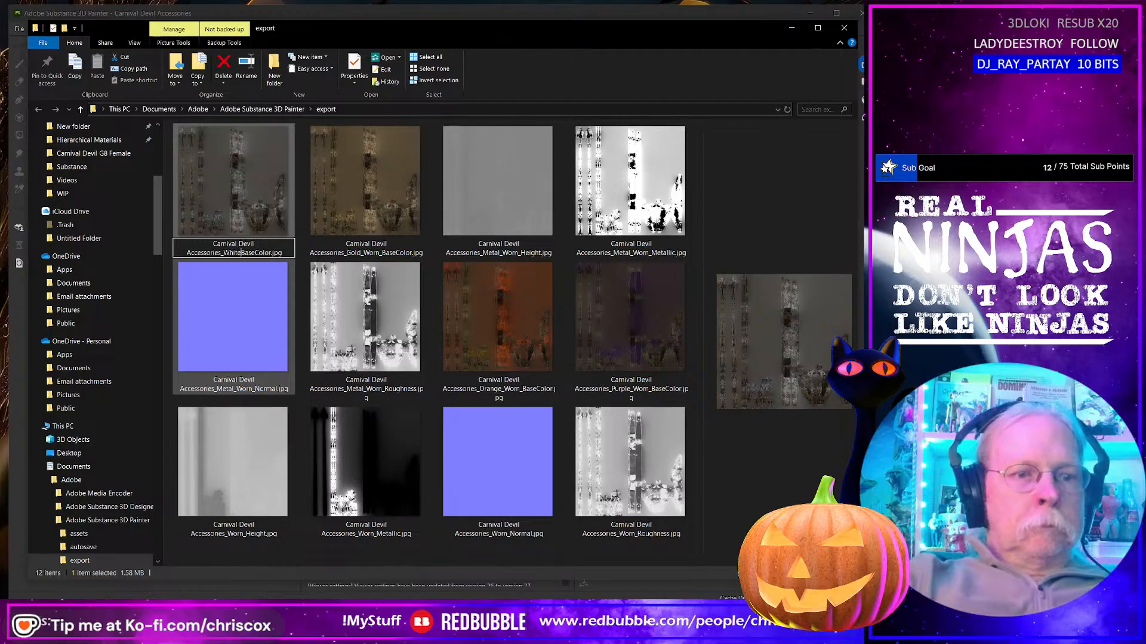
text(orn_)
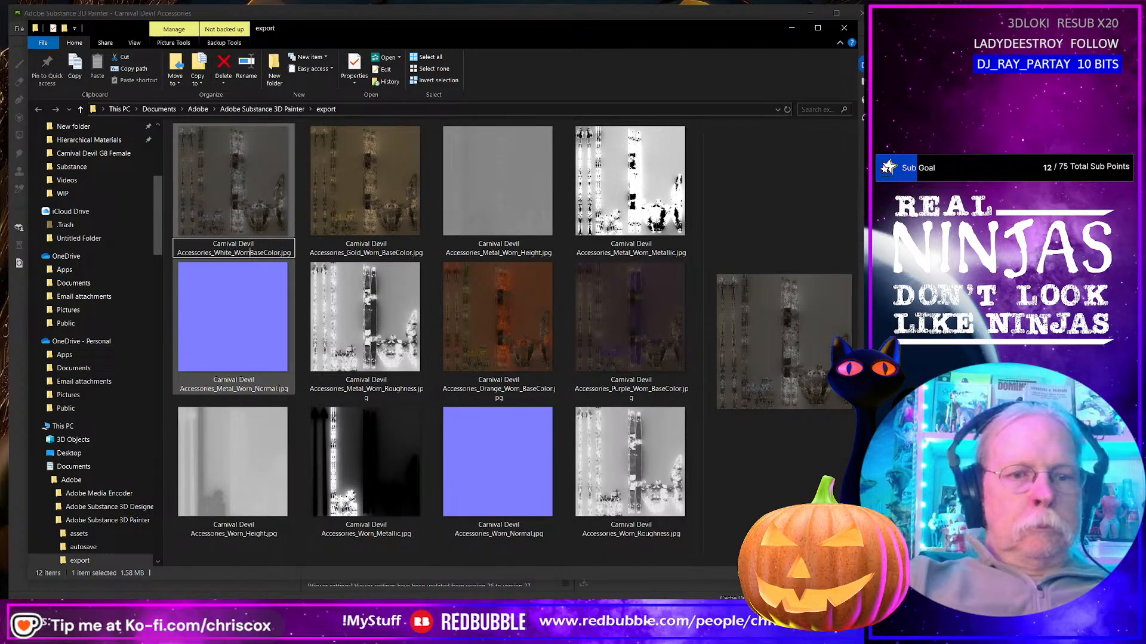
Step: Back in Substance 3D Painter, hide Aluminium Anodized Silver and Fine Leather White, show Fine Leather Black, and export the base color as a 4096 8-bit JPEG
key(alt+Tab)
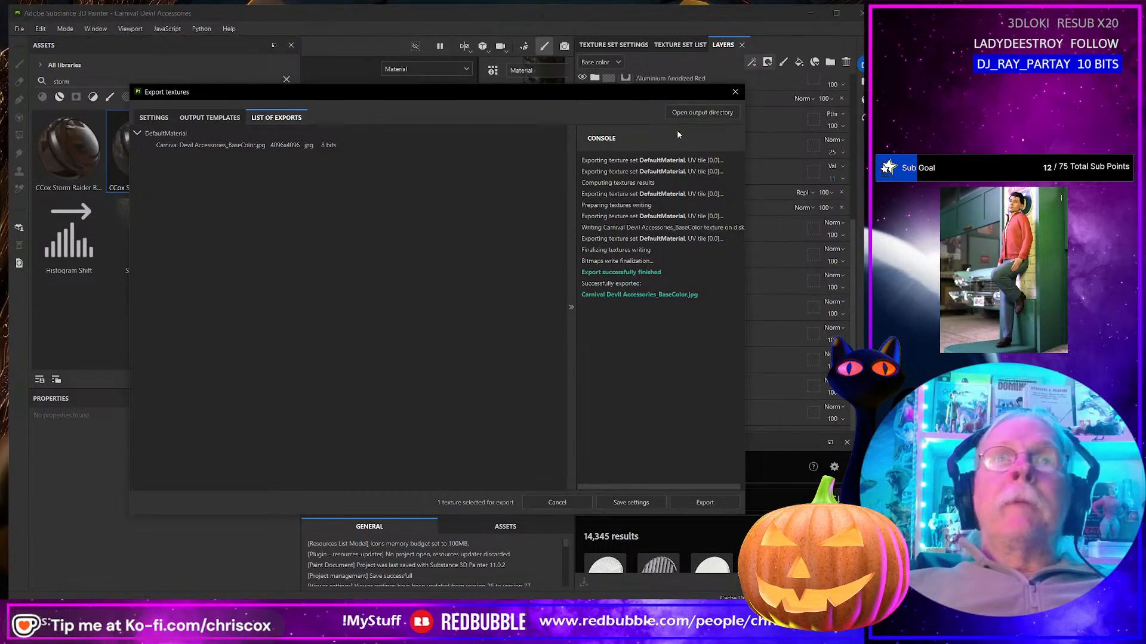
click(735, 92)
scroll(604, 170, up, 3)
scroll(603, 170, up, 4)
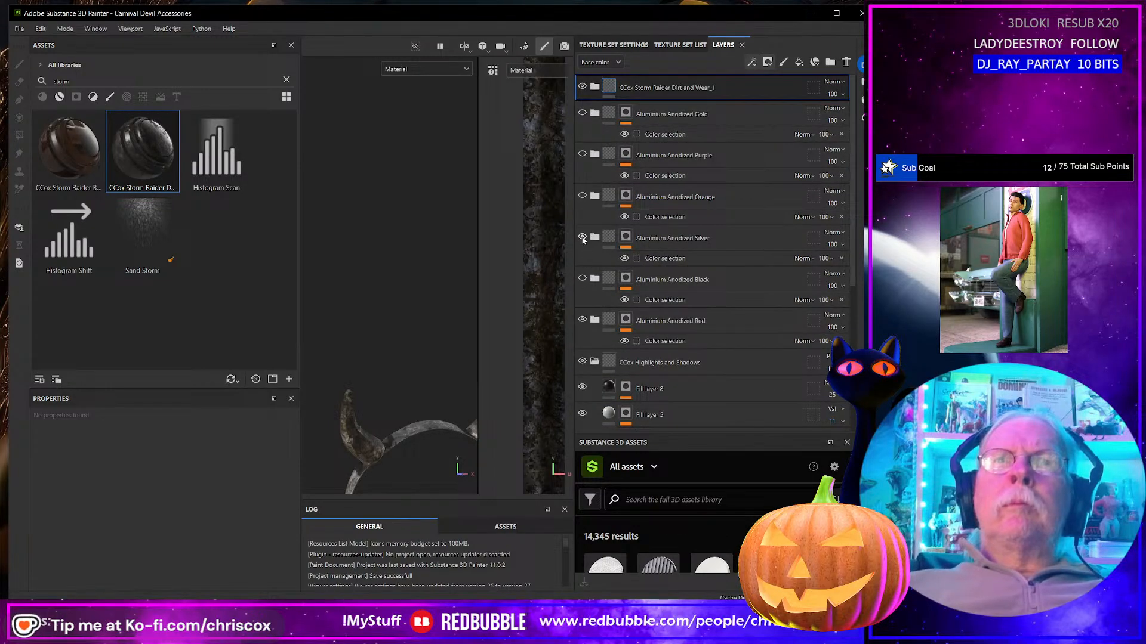
scroll(750, 320, down, 6)
scroll(749, 320, down, 1)
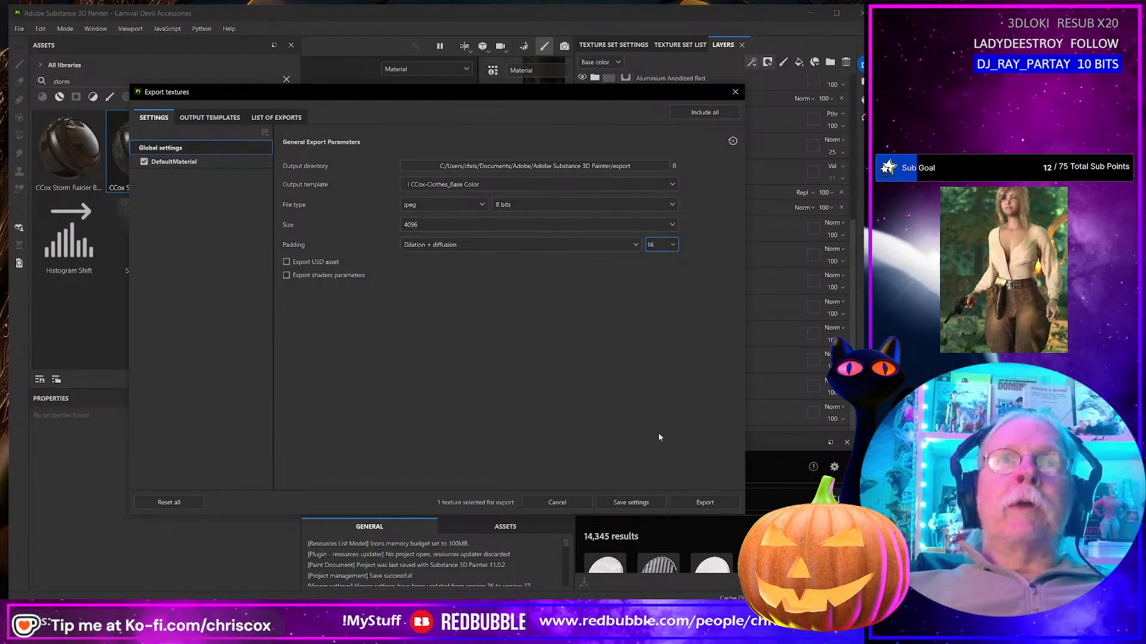
click(703, 502)
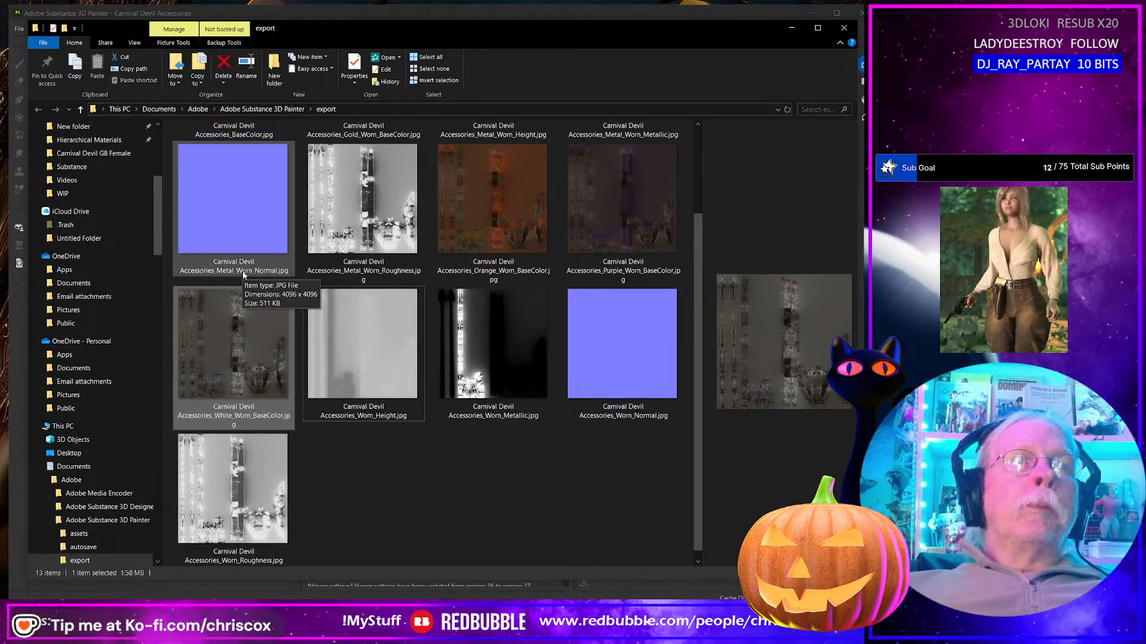
Step: In the export folder, rename the black base color file as Carnival Devil Accessories_Black_Worn_BaseColor.jpg
scroll(244, 275, up, 3)
click(234, 255)
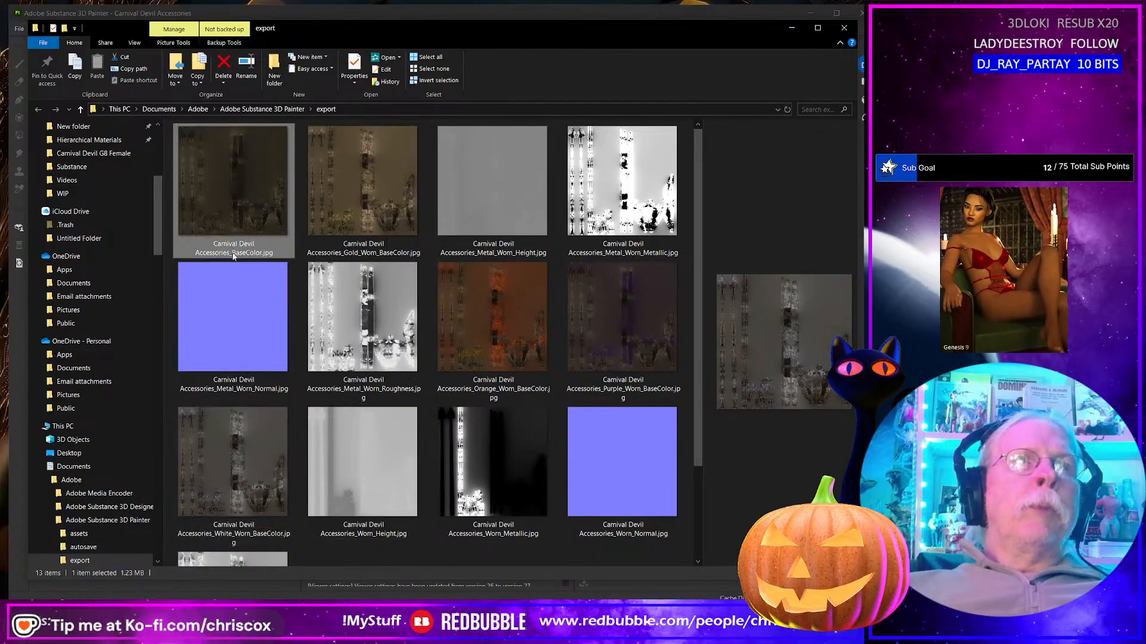
click(233, 254)
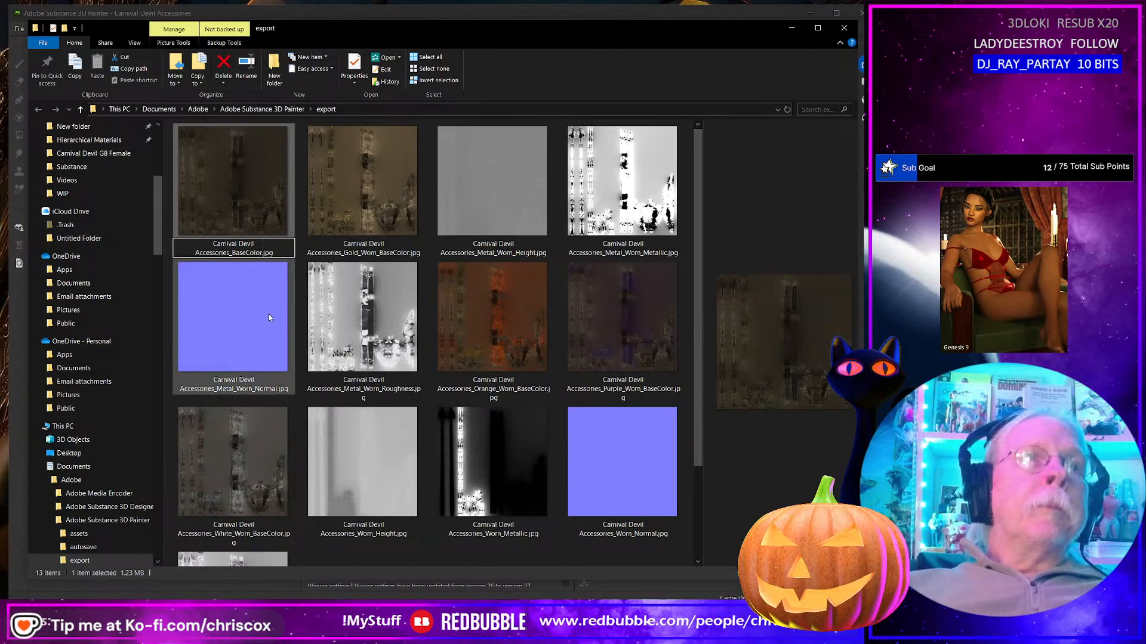
text(Bla)
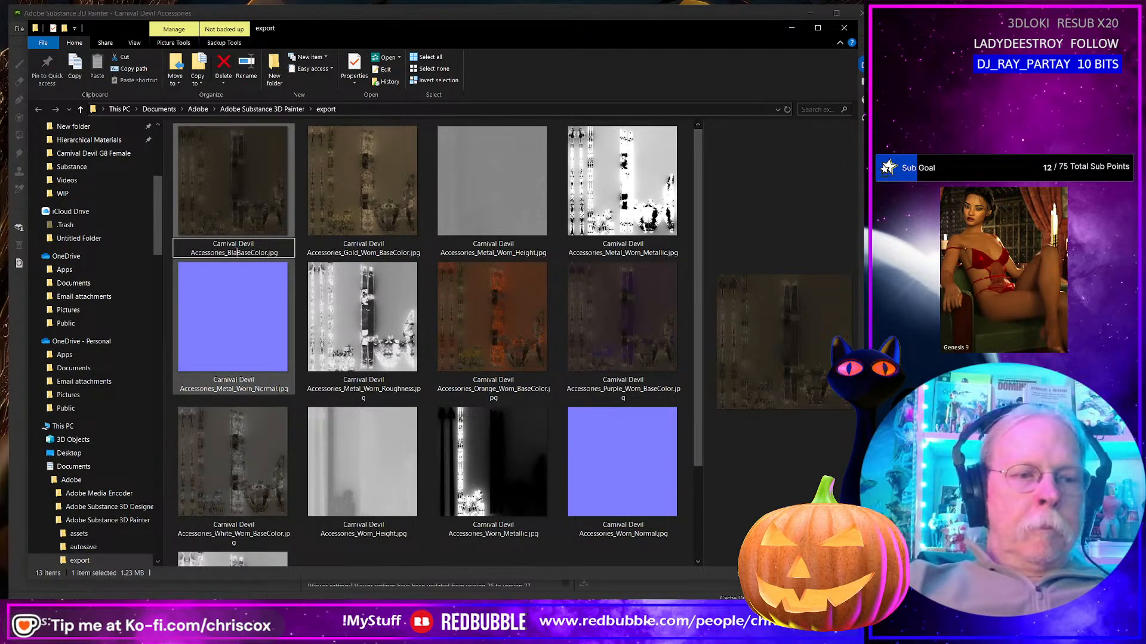
text(ck_Worn_)
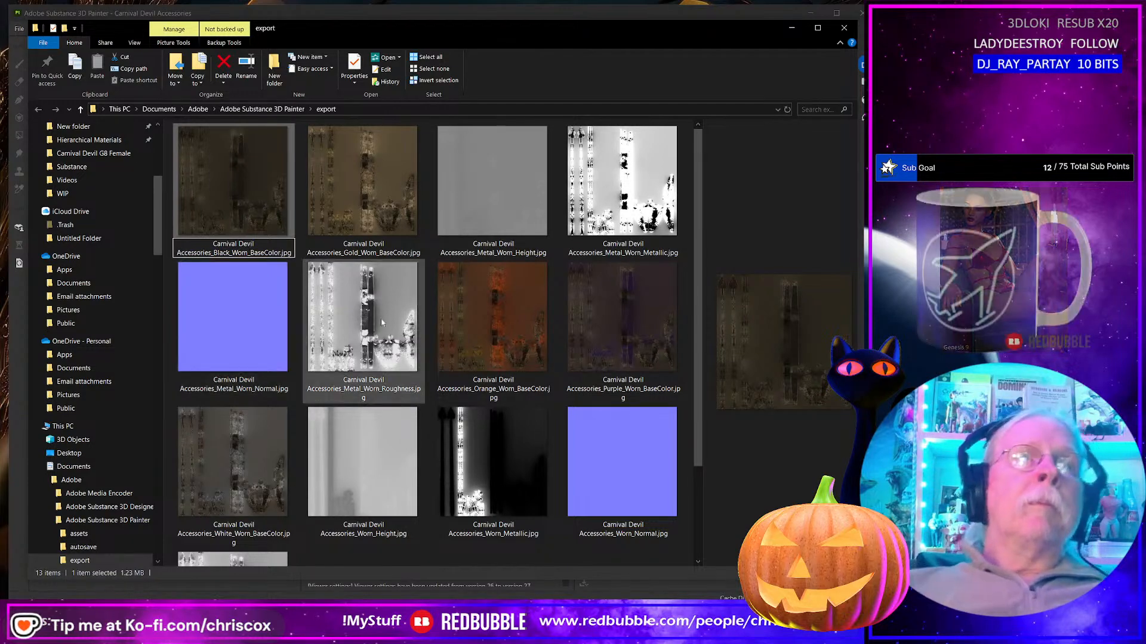
Step: Back in Substance 3D Painter, hide Fine Leather Black, show Fine Leather Red, and export the base color as a 4096 8-bit JPEG
key(alt+Tab)
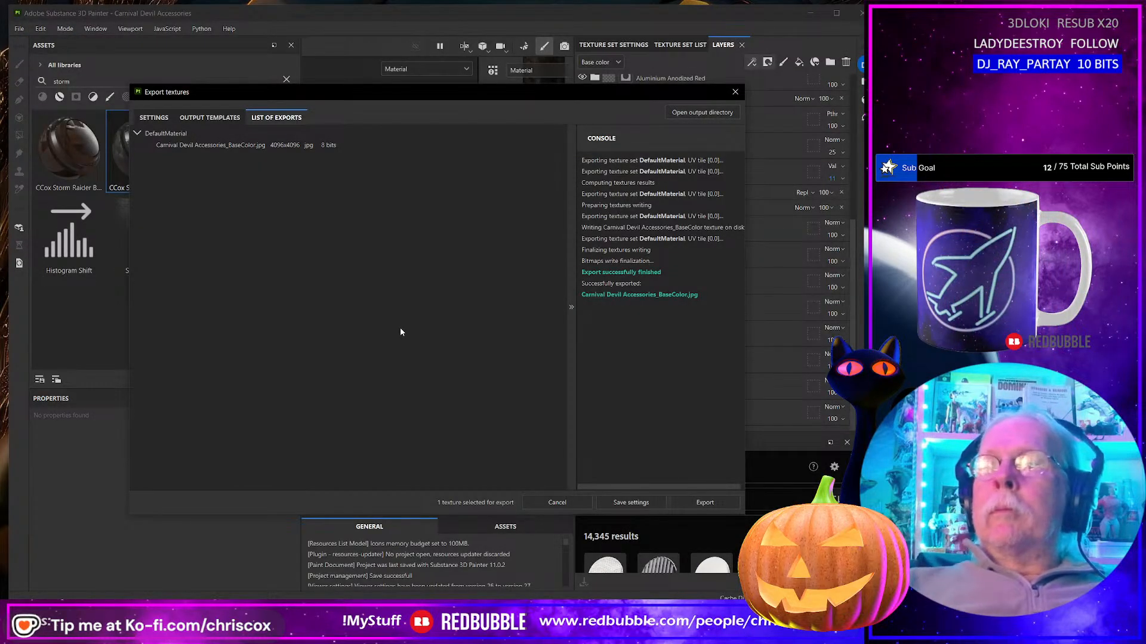
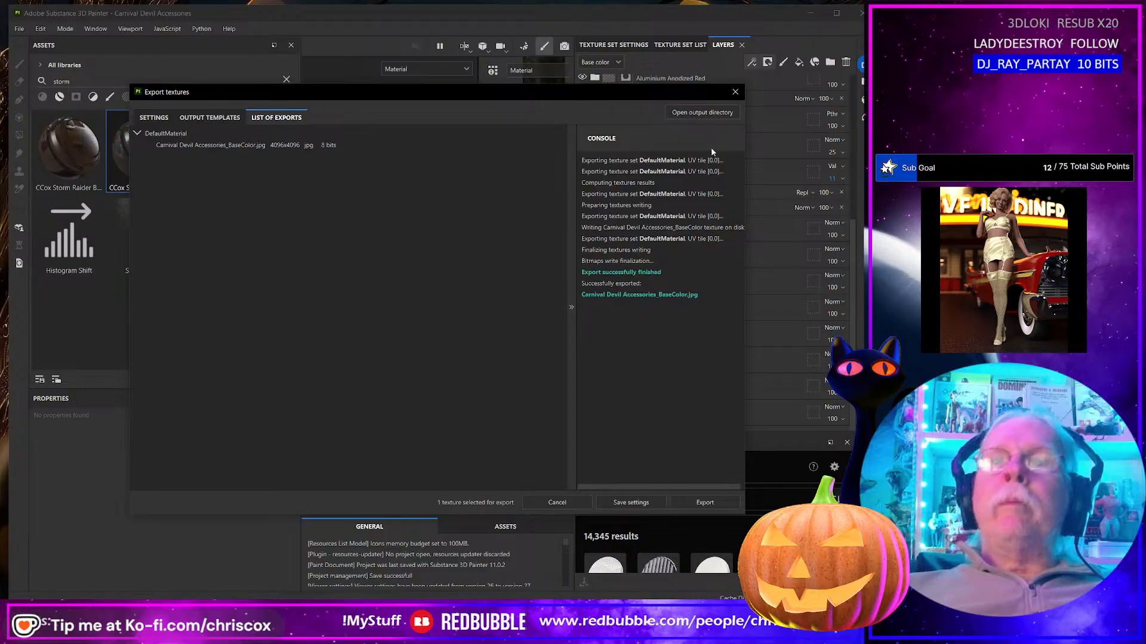
click(735, 97)
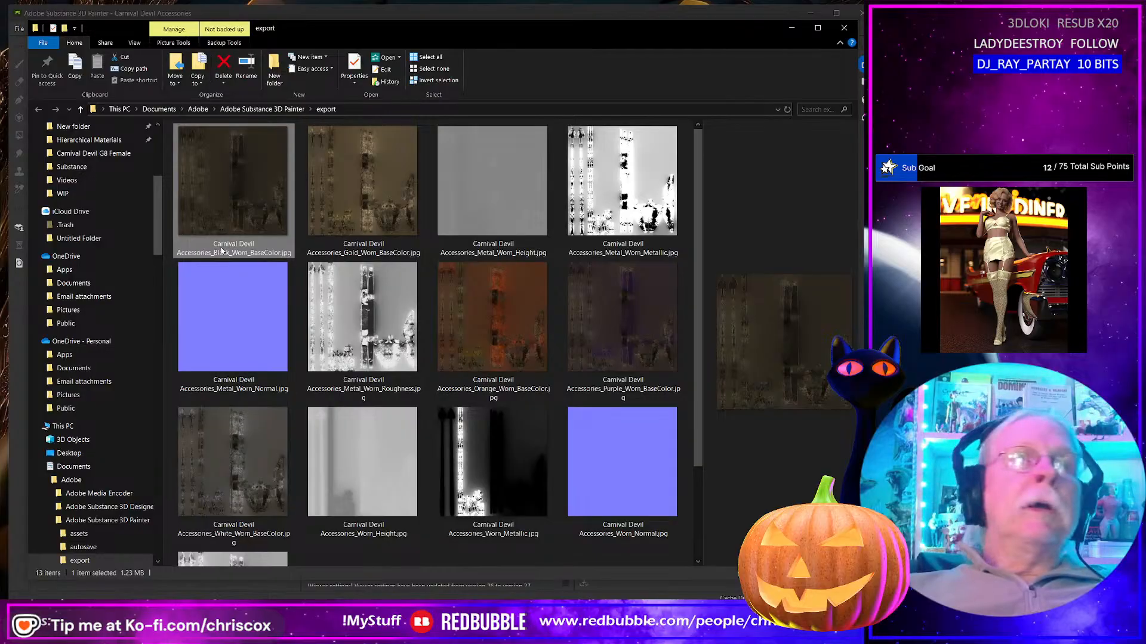
key(alt+Tab)
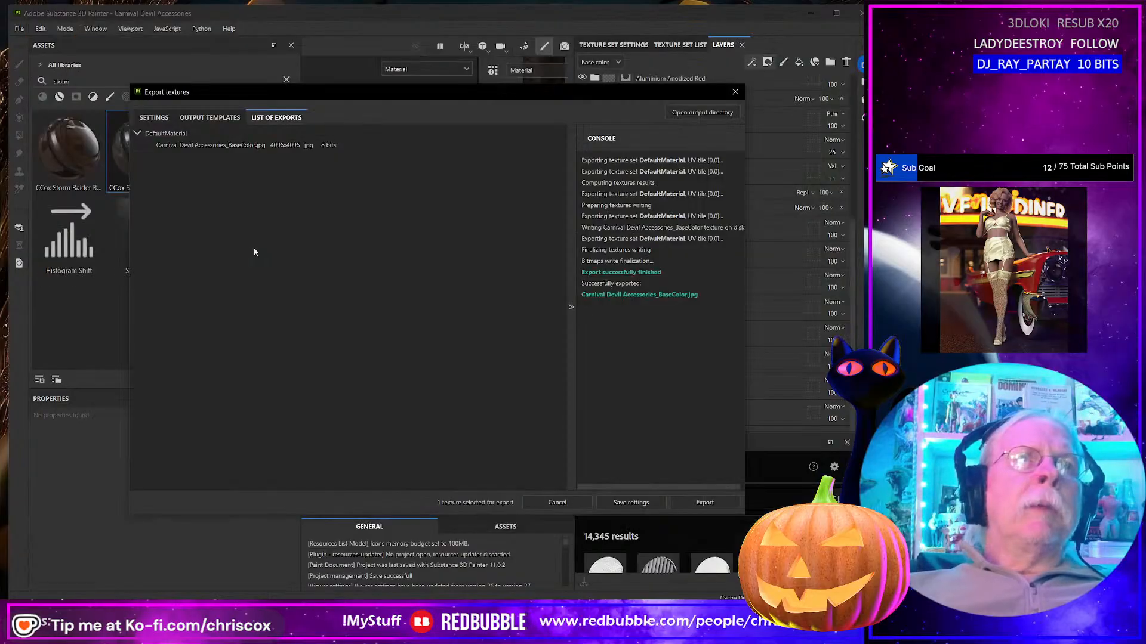
click(734, 95)
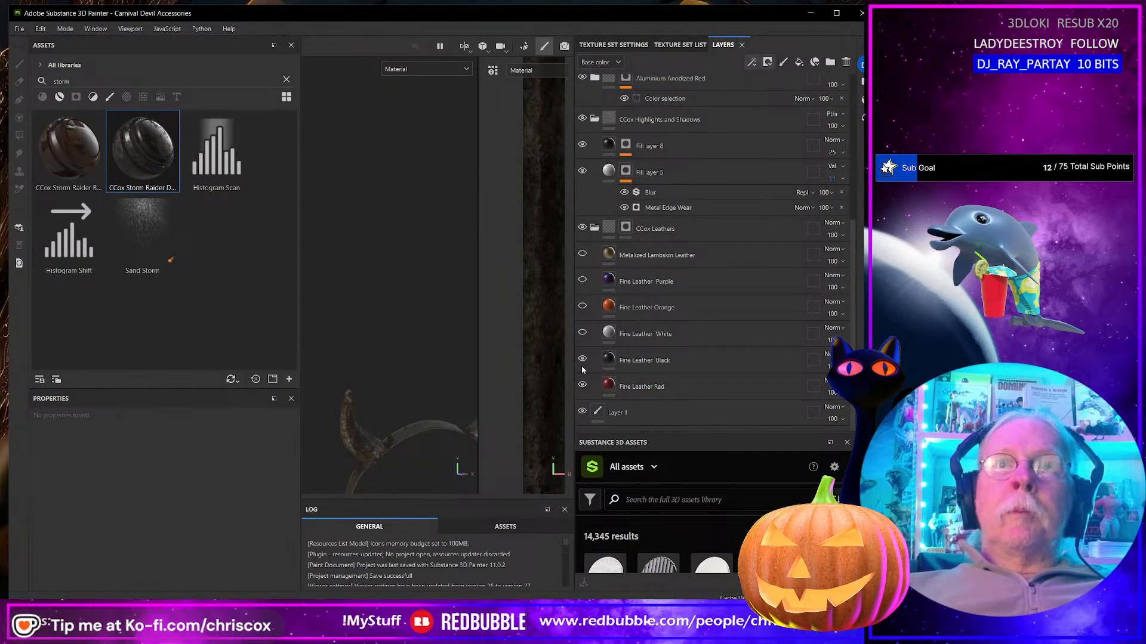
scroll(653, 342, up, 5)
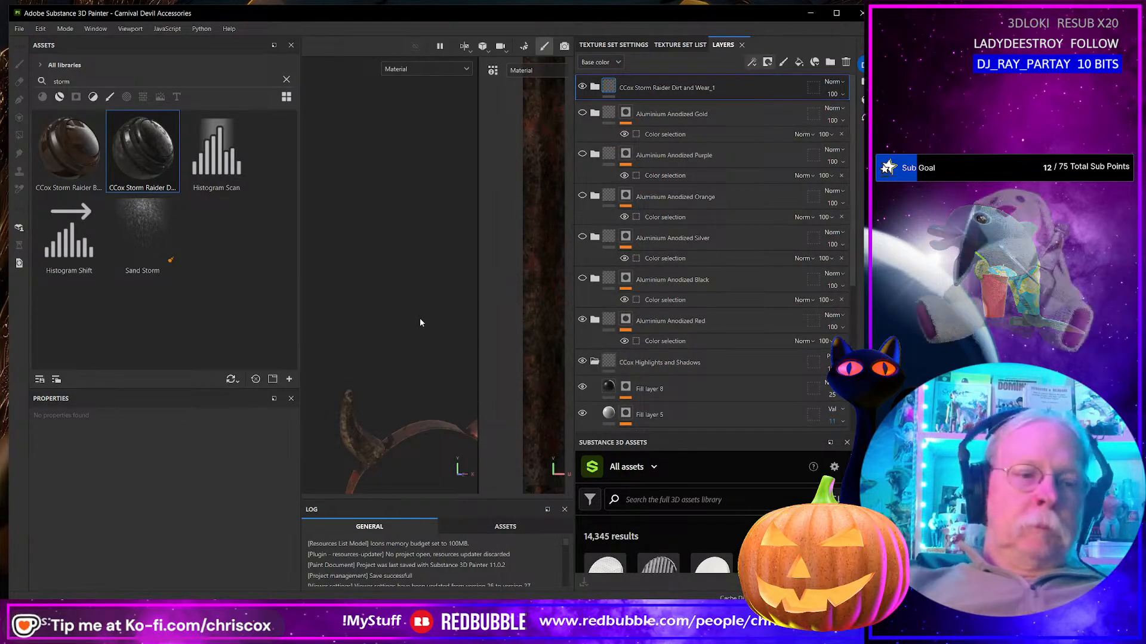
key(ctrl+shift+e)
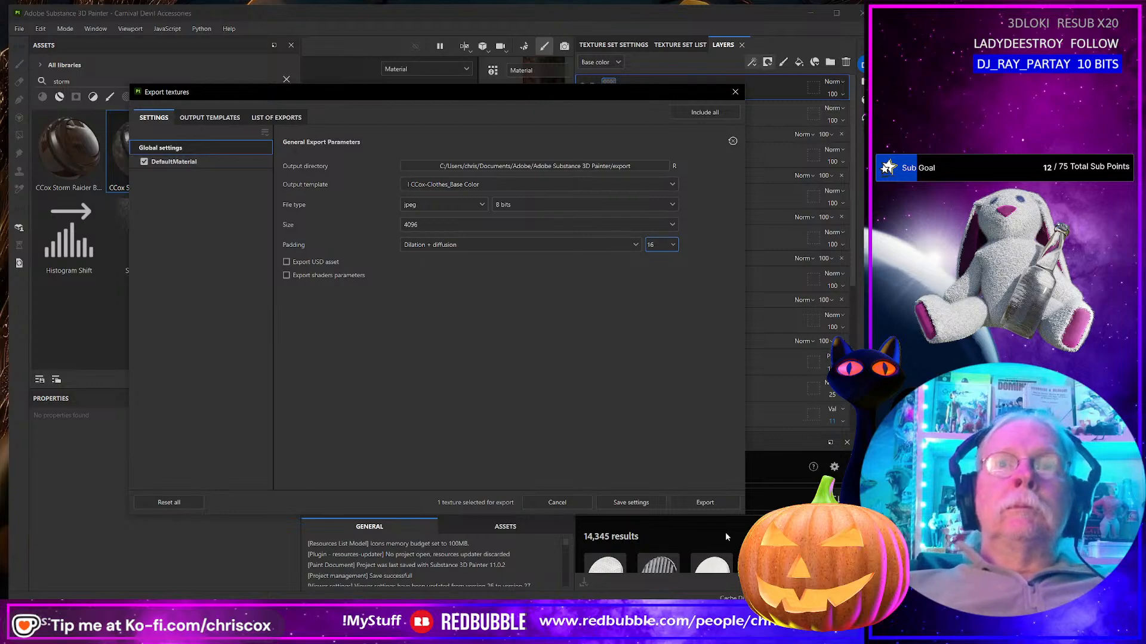
click(705, 503)
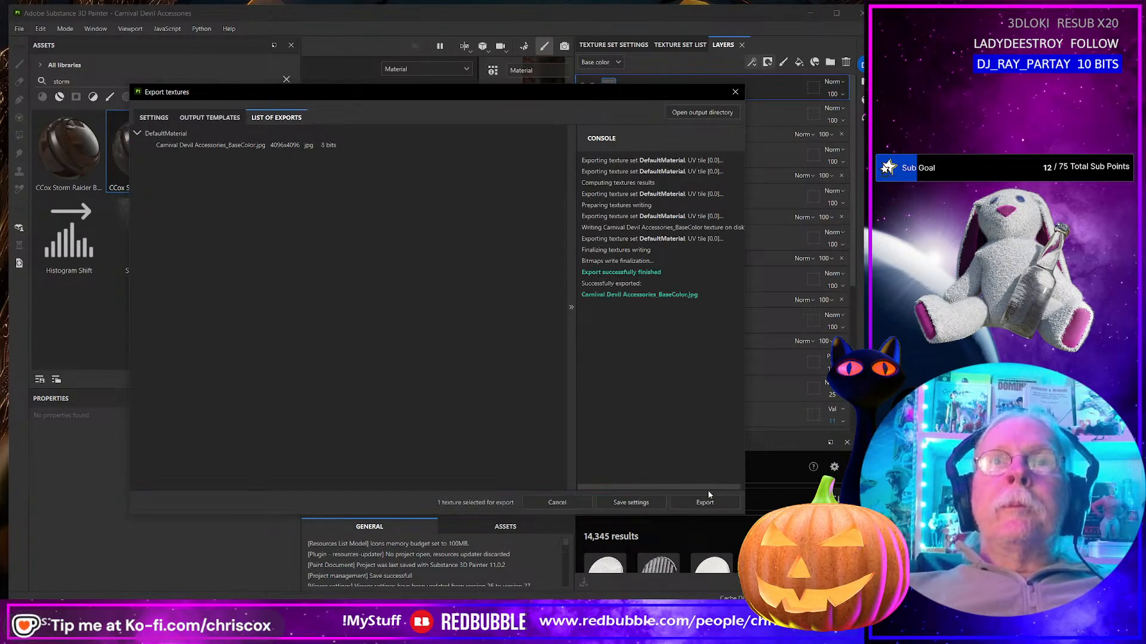
Step: In the export folder, rename the red base color file as Carnival Devil Accessories_Red_Worn_BaseColor.jpg
click(734, 92)
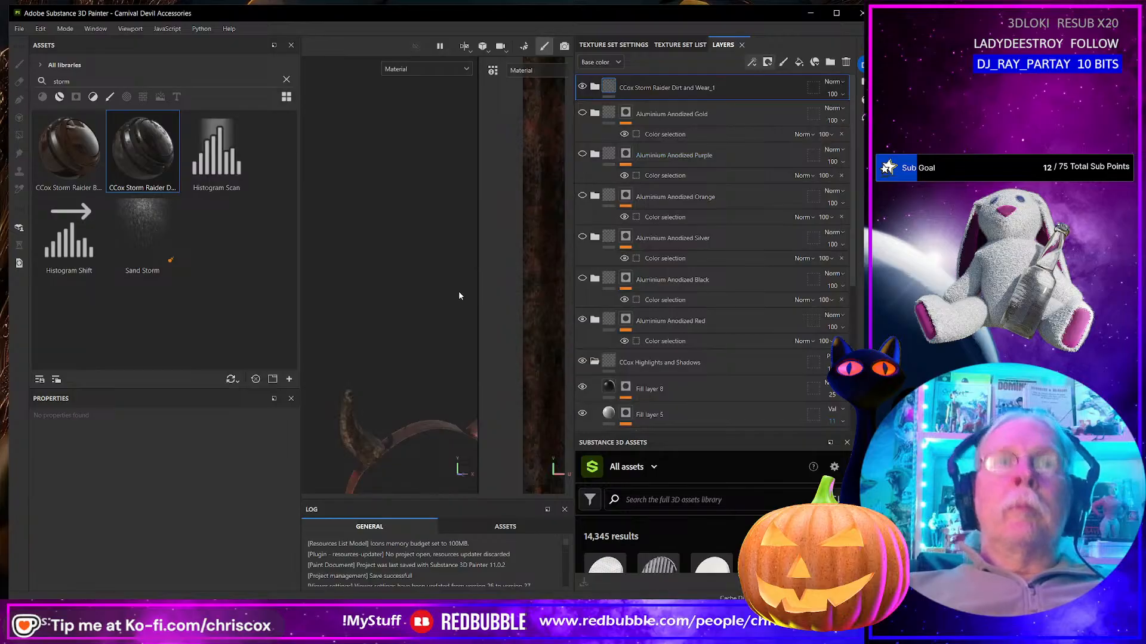
key(alt+Tab)
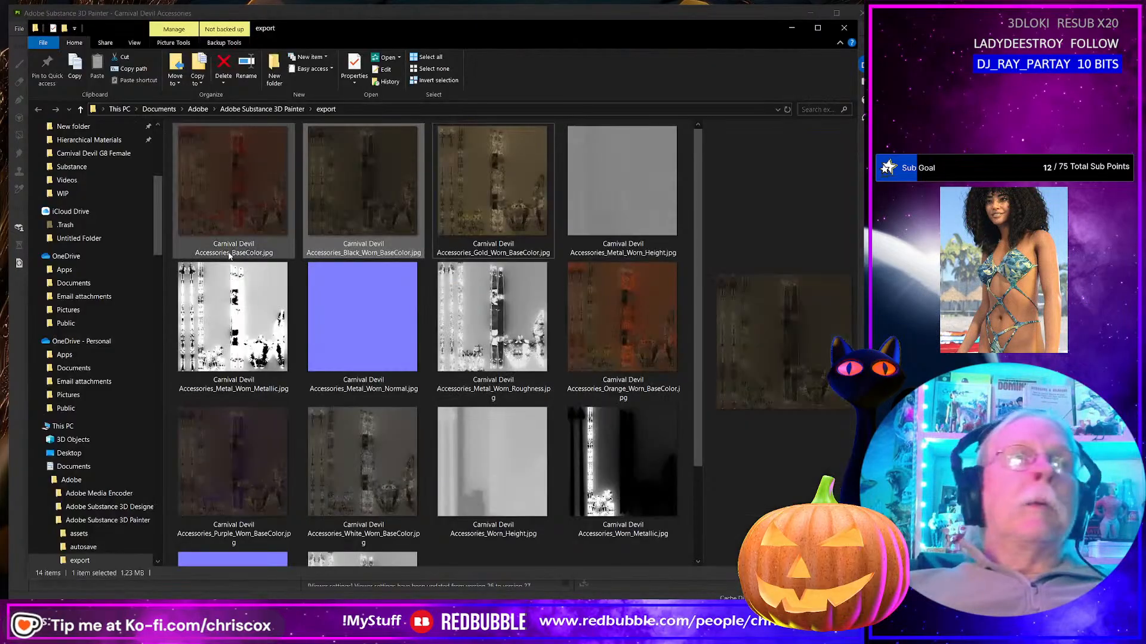
click(232, 255)
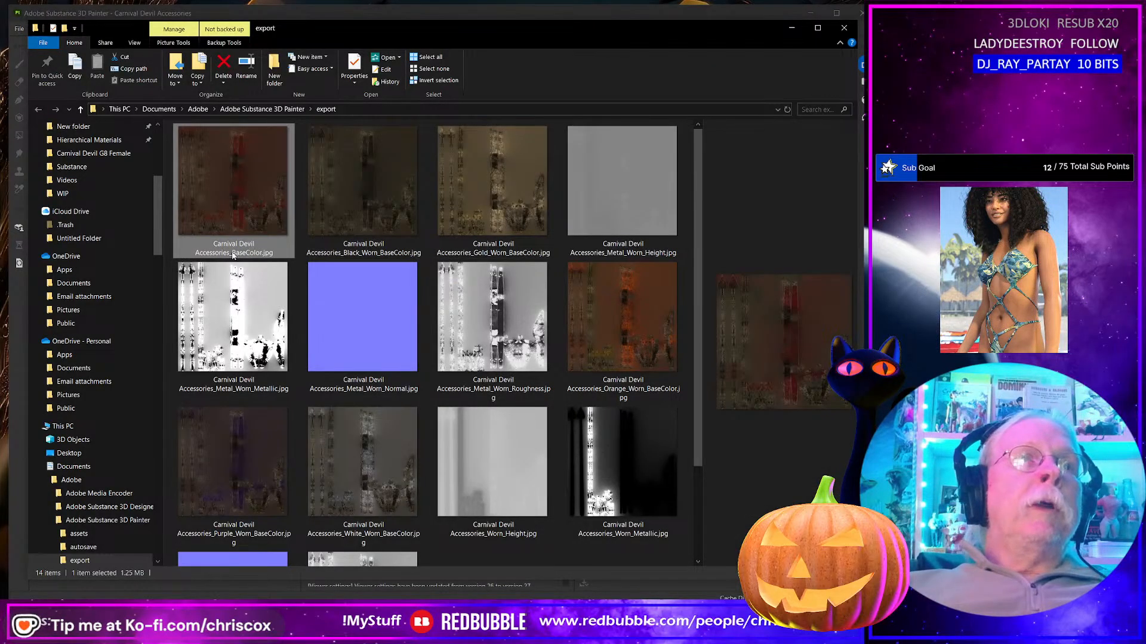
click(235, 254)
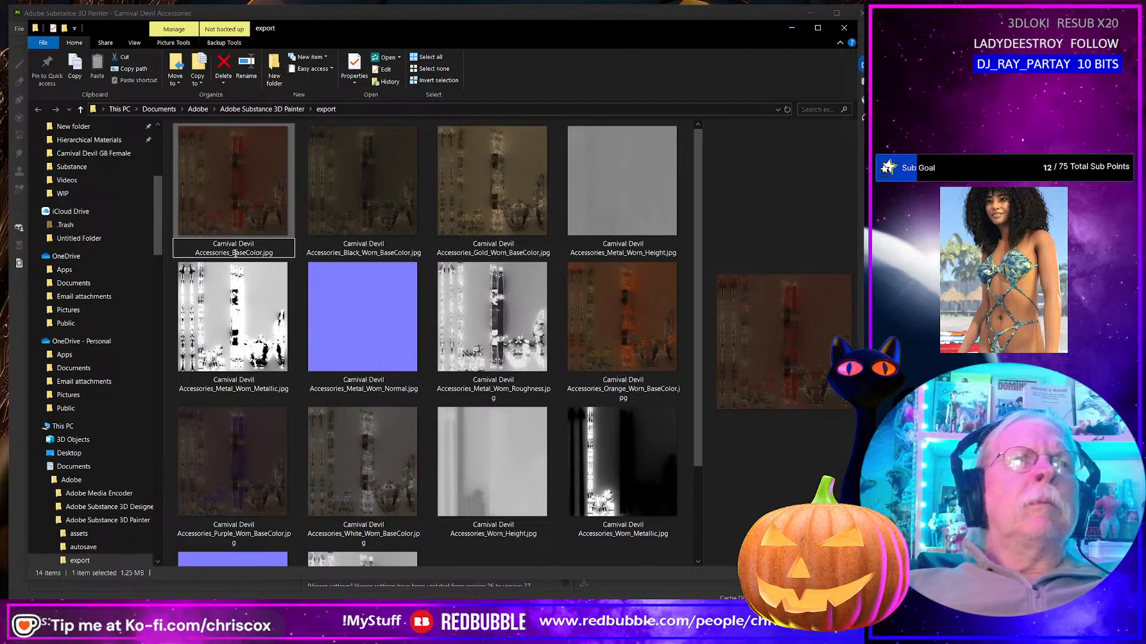
text(Red)
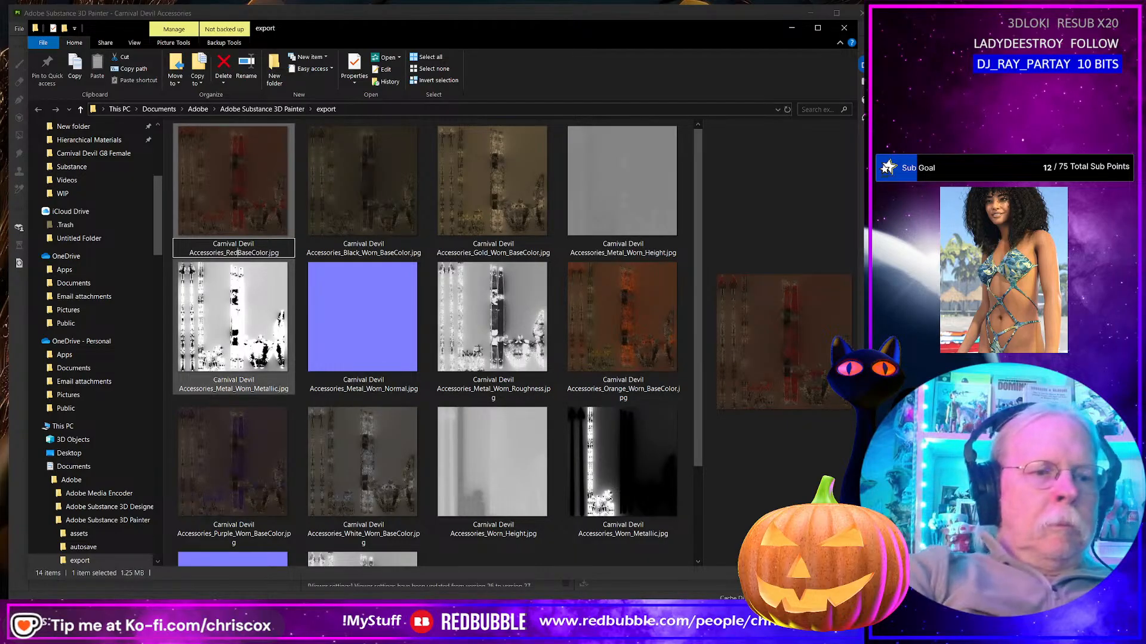
text(_)
text(rn_)
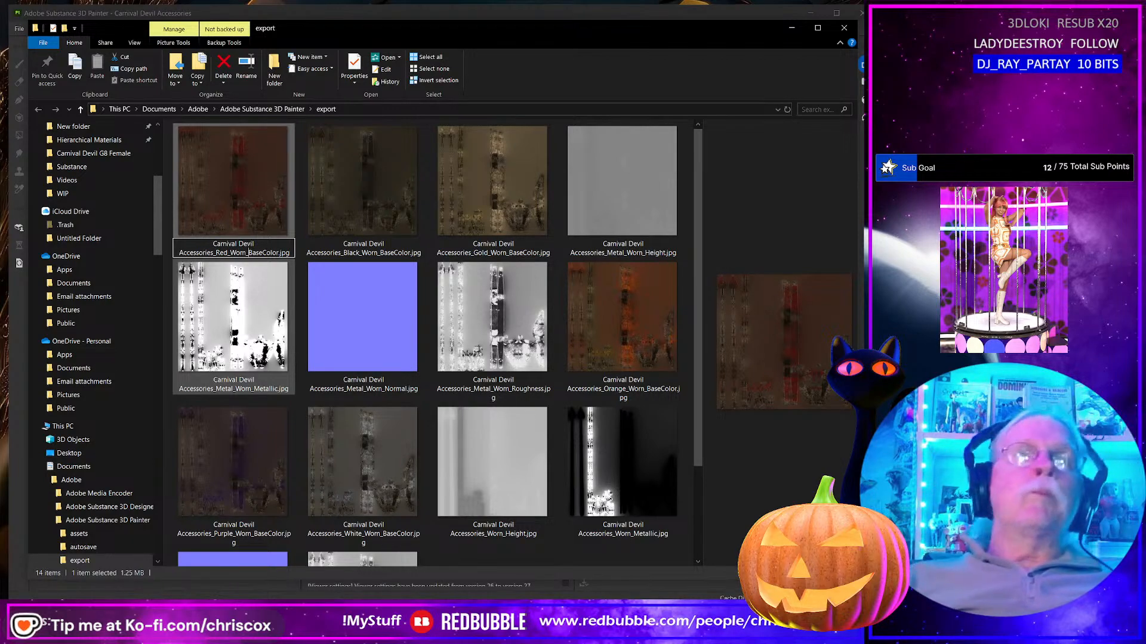
key(Return)
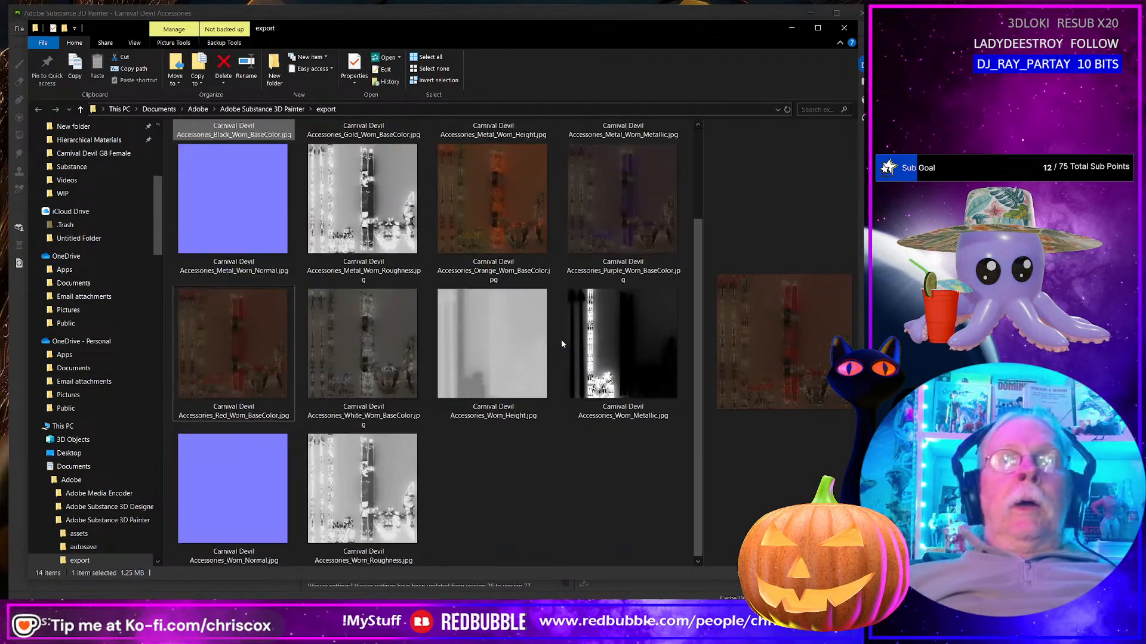
Step: Move all exported worn texture files into the project's Textures/CCox/Carnival Devil Accessories folder
key(ctrl+a)
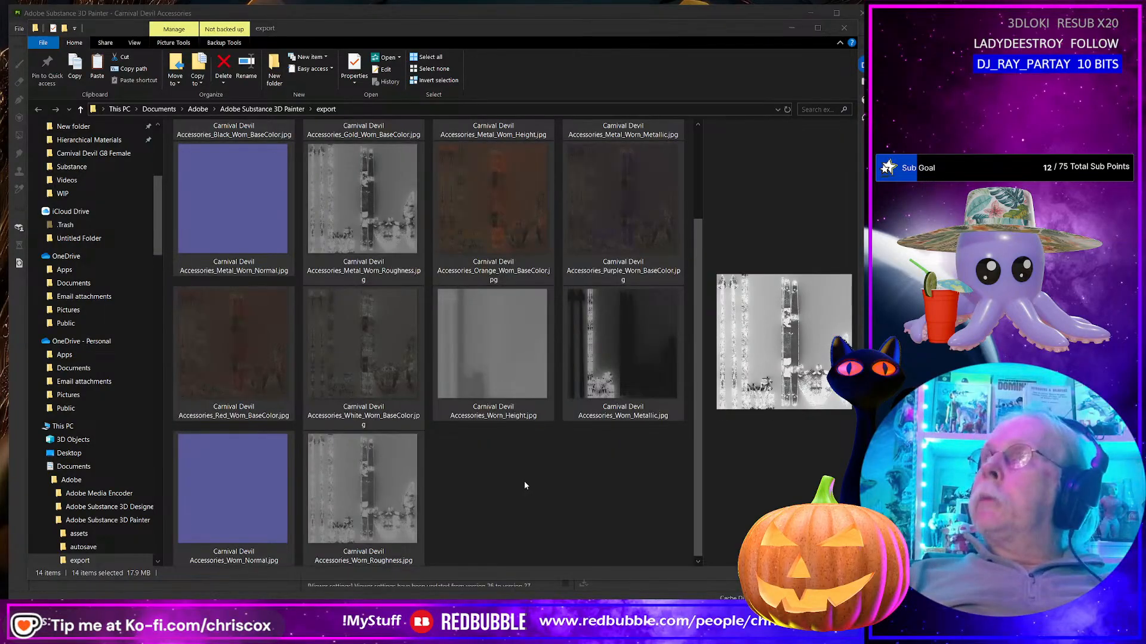
key(alt+Tab)
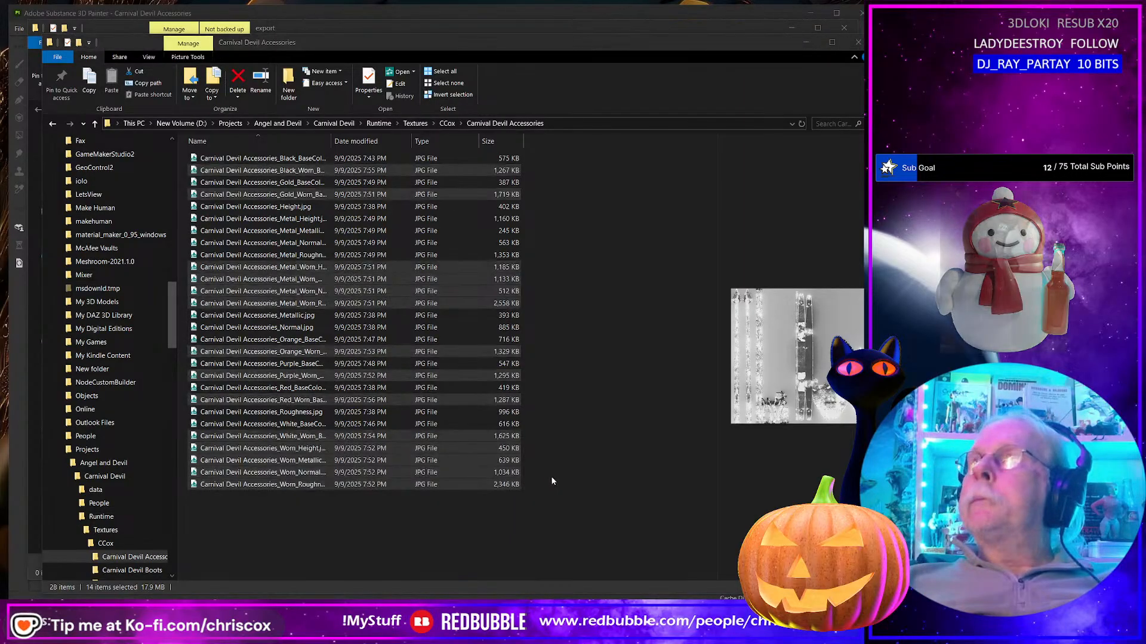
Step: In Daz Studio, select all surfaces of the devil tail, horn headband and pitchfork, and run a script resetting their base color to white
key(alt+Tab)
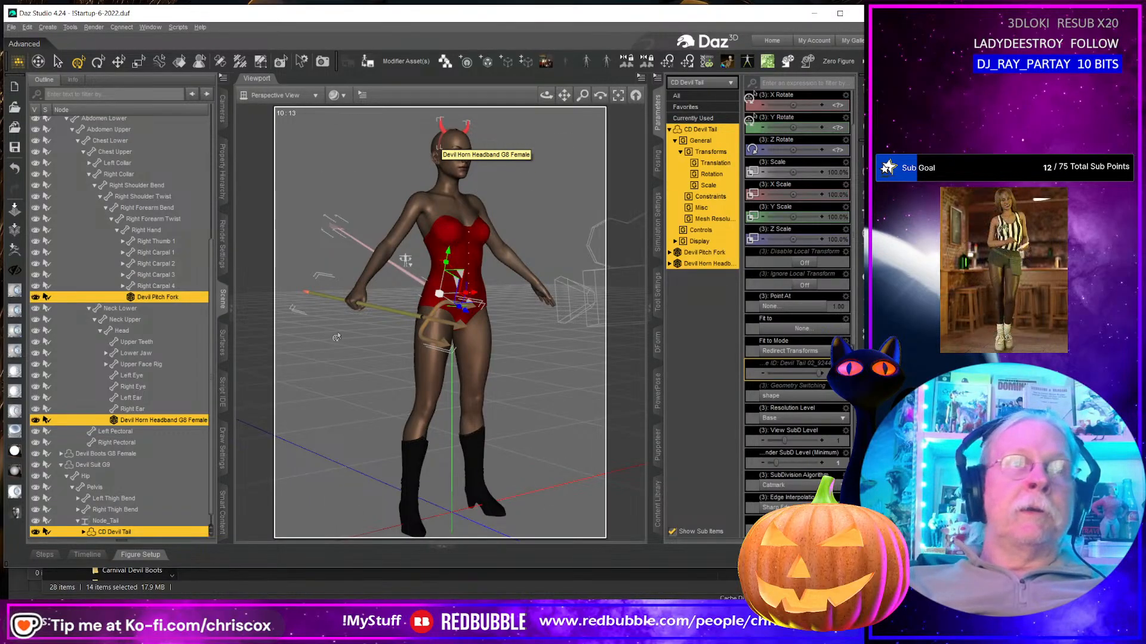
click(224, 349)
click(105, 140)
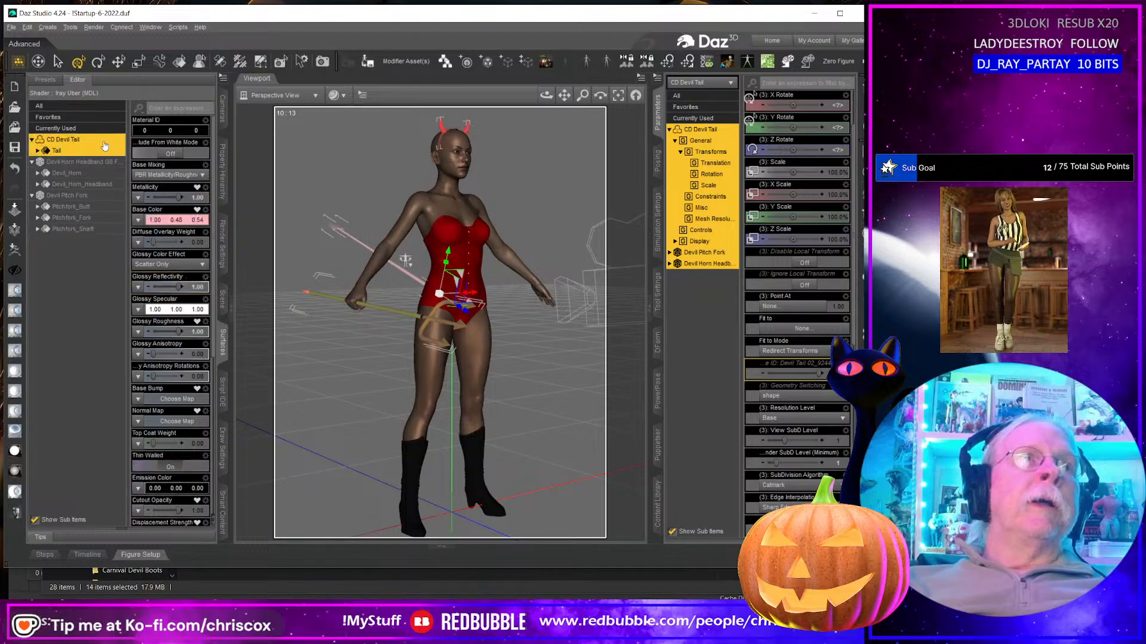
shift+click(106, 231)
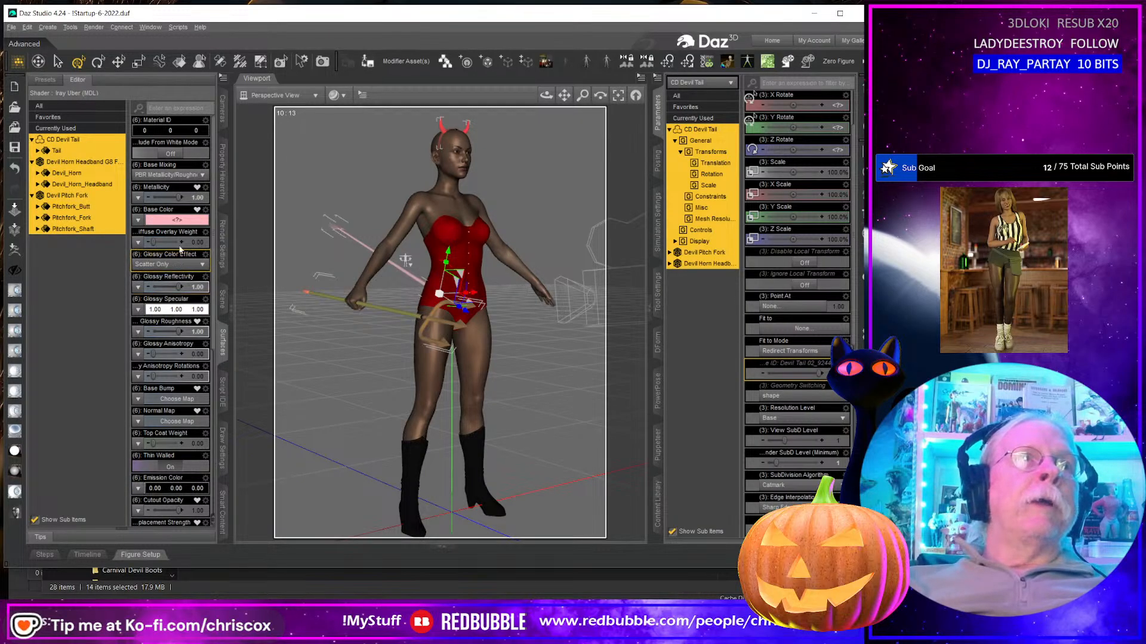
click(189, 221)
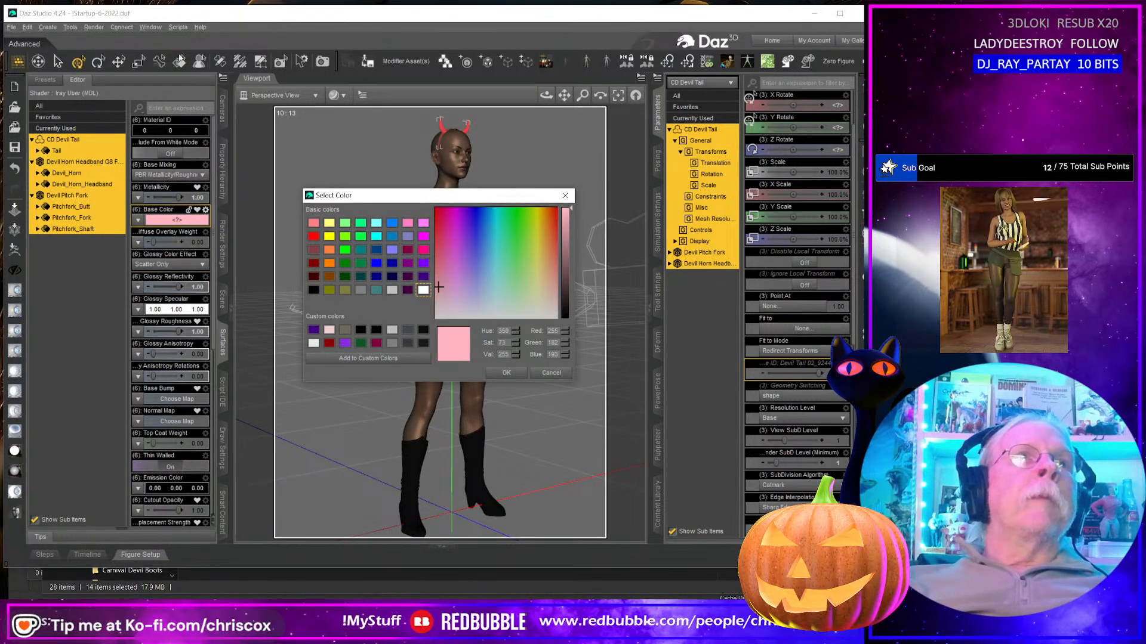
click(550, 373)
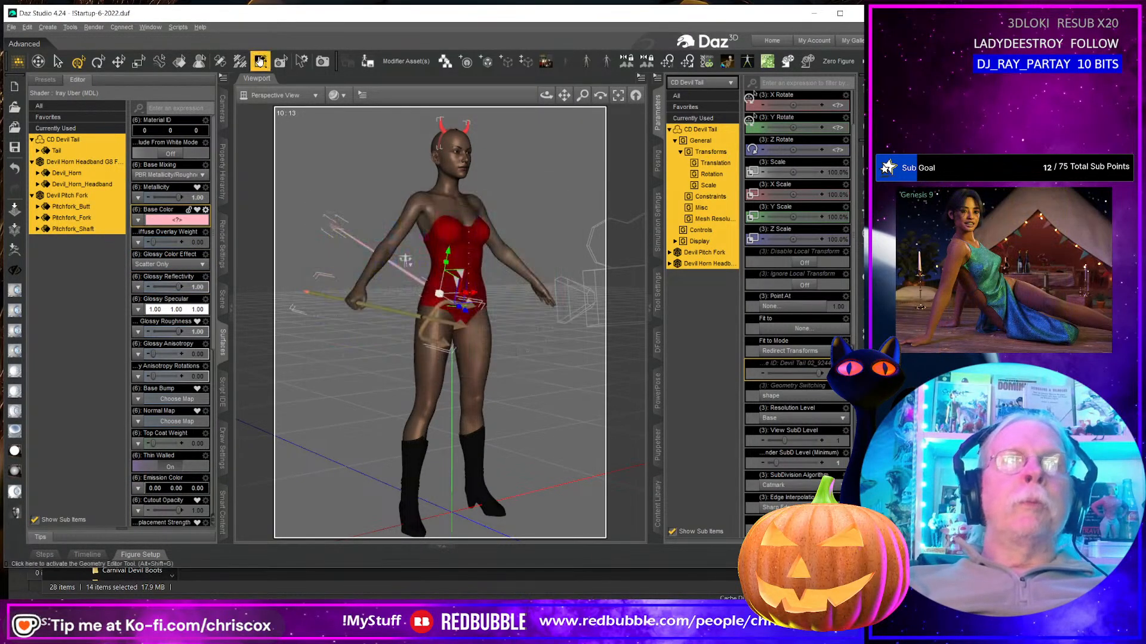
click(178, 27)
click(238, 506)
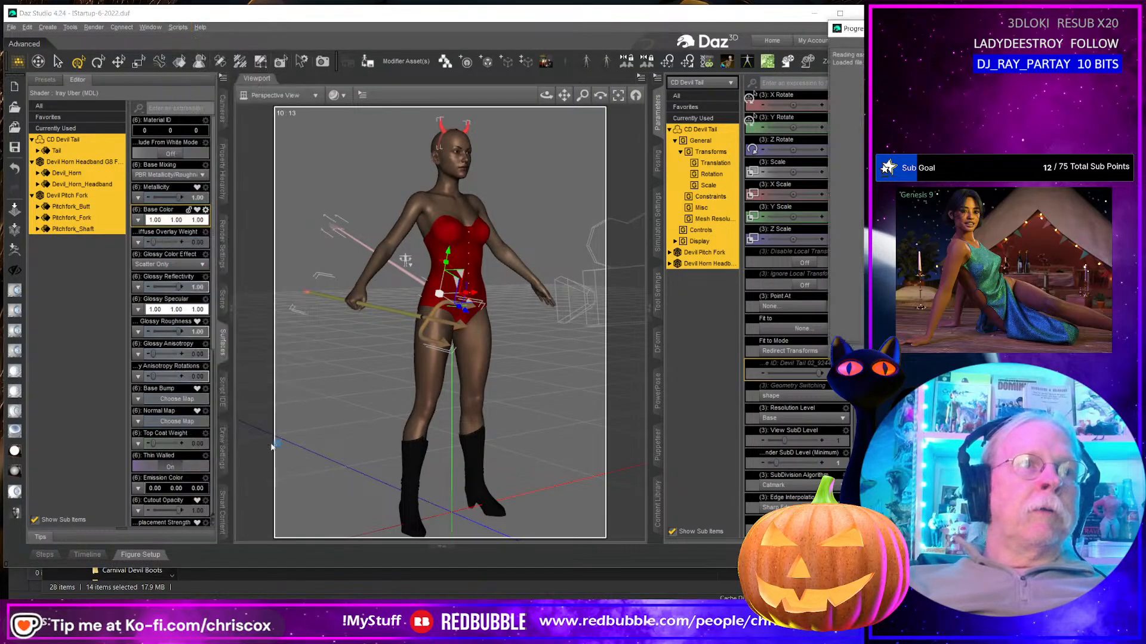
Step: In File Explorer, show the Carnival Devil Accessories textures as extra large icons sorted by name, with the window beside Daz Studio's surface settings
key(alt+Tab)
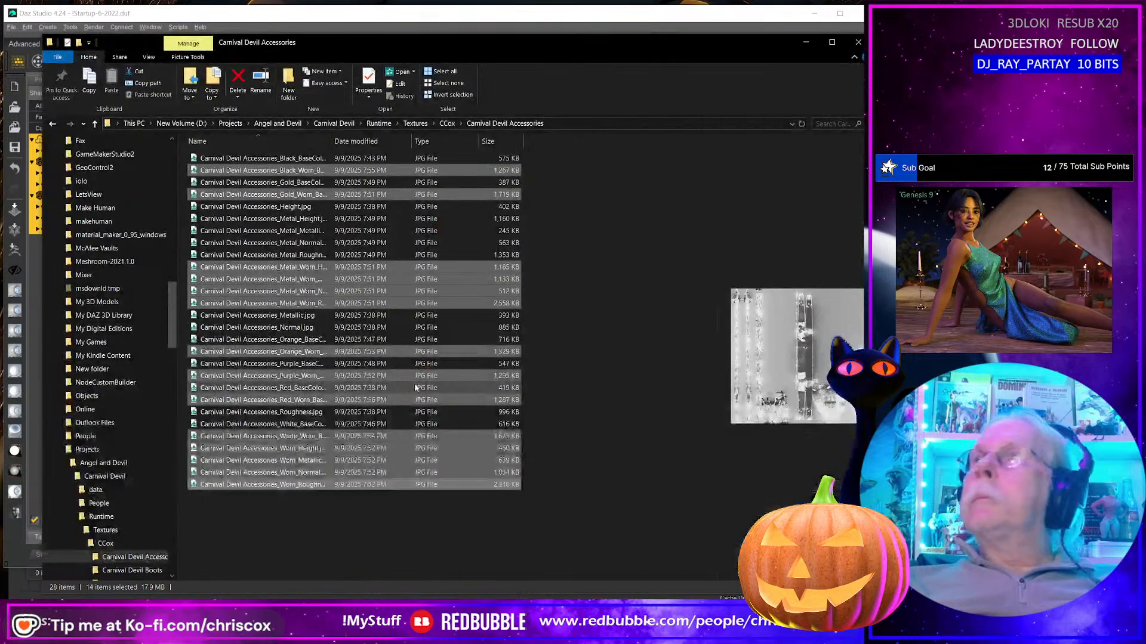
drag(343, 45, 406, 42)
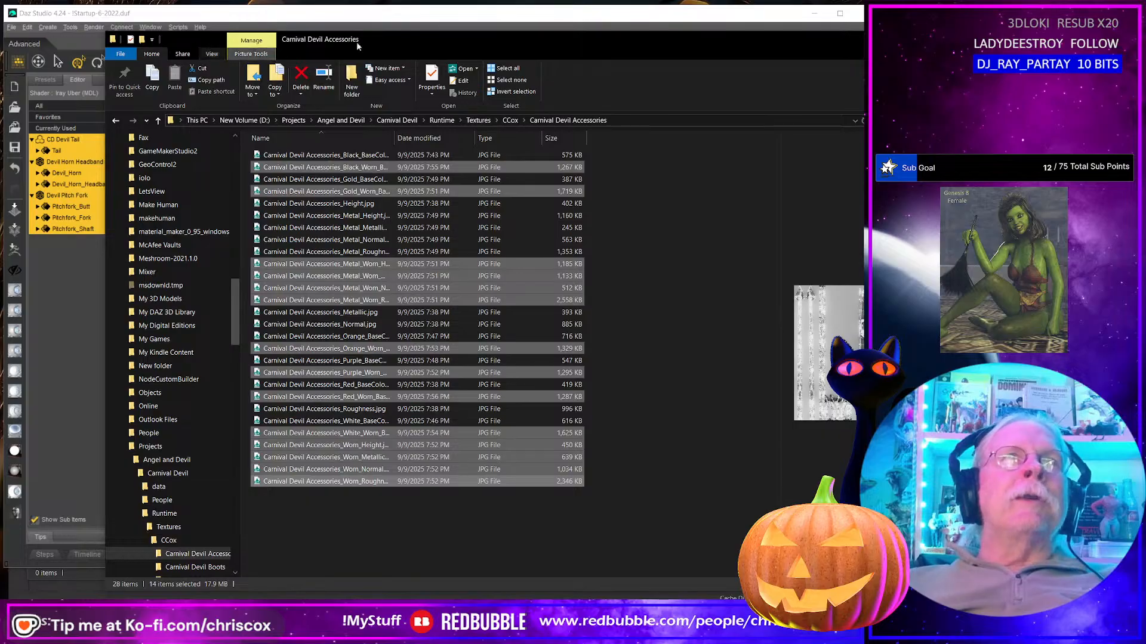
drag(442, 41, 387, 38)
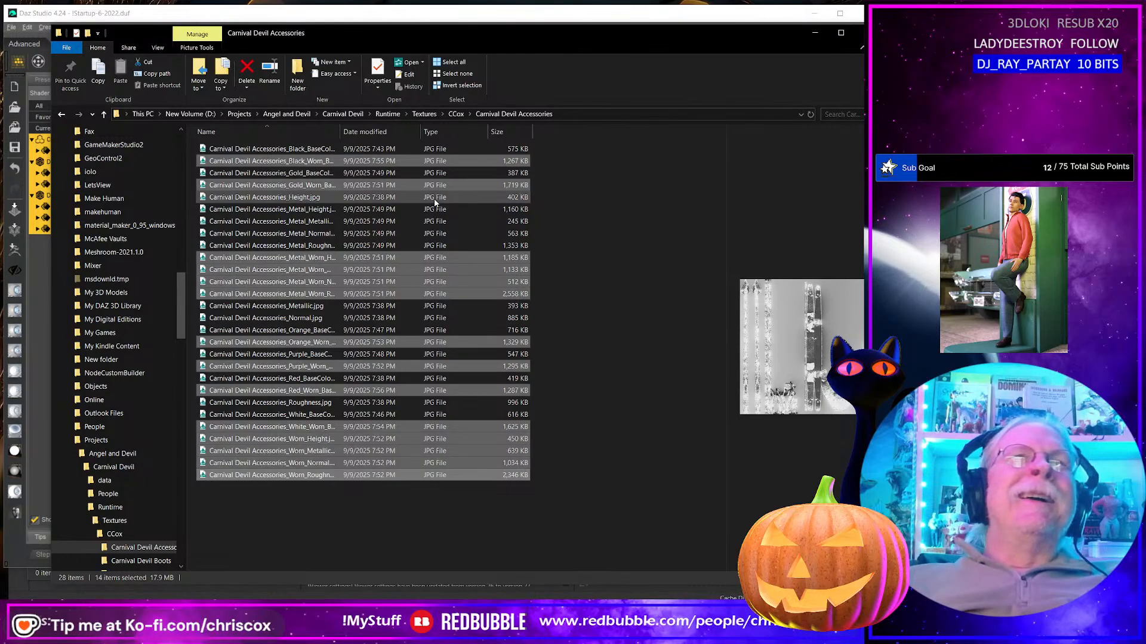
click(157, 47)
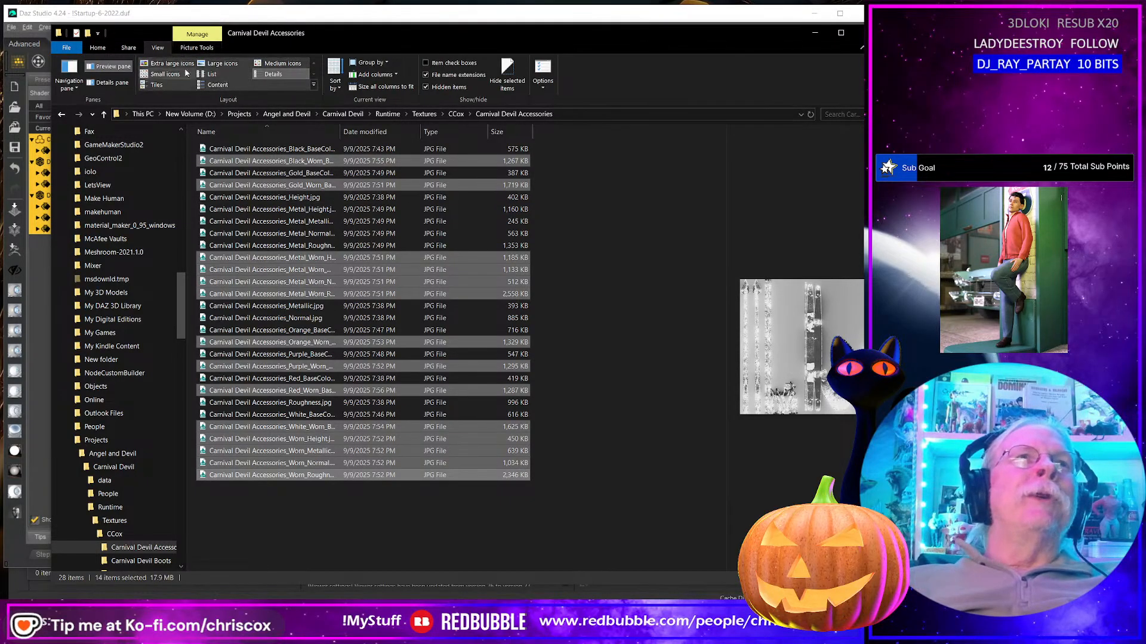
click(171, 63)
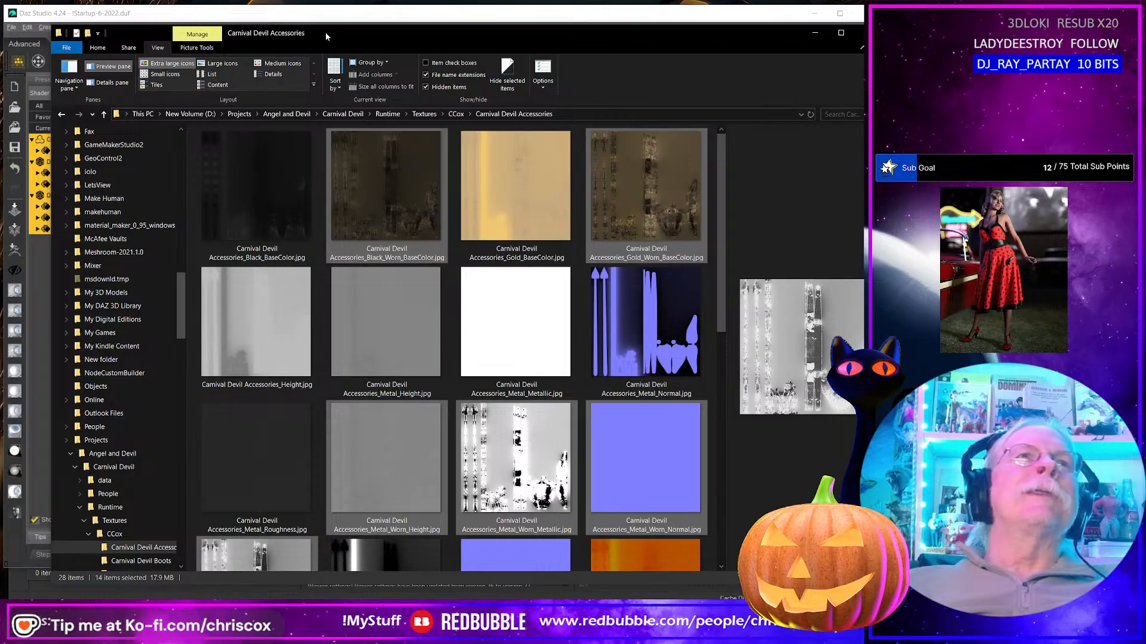
drag(333, 35, 489, 16)
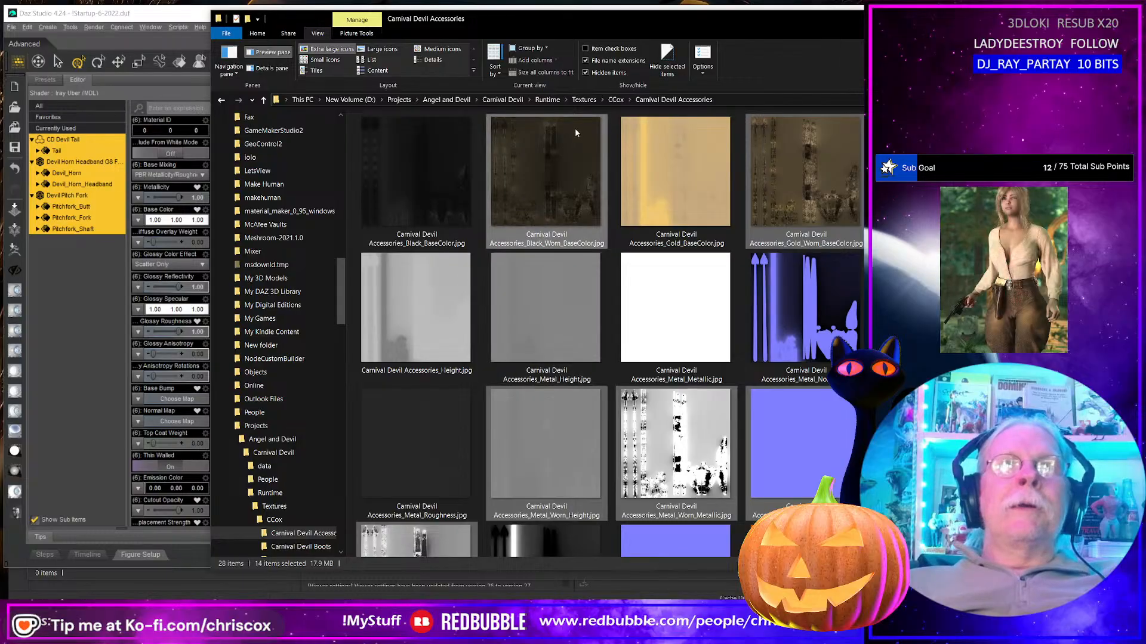
click(496, 71)
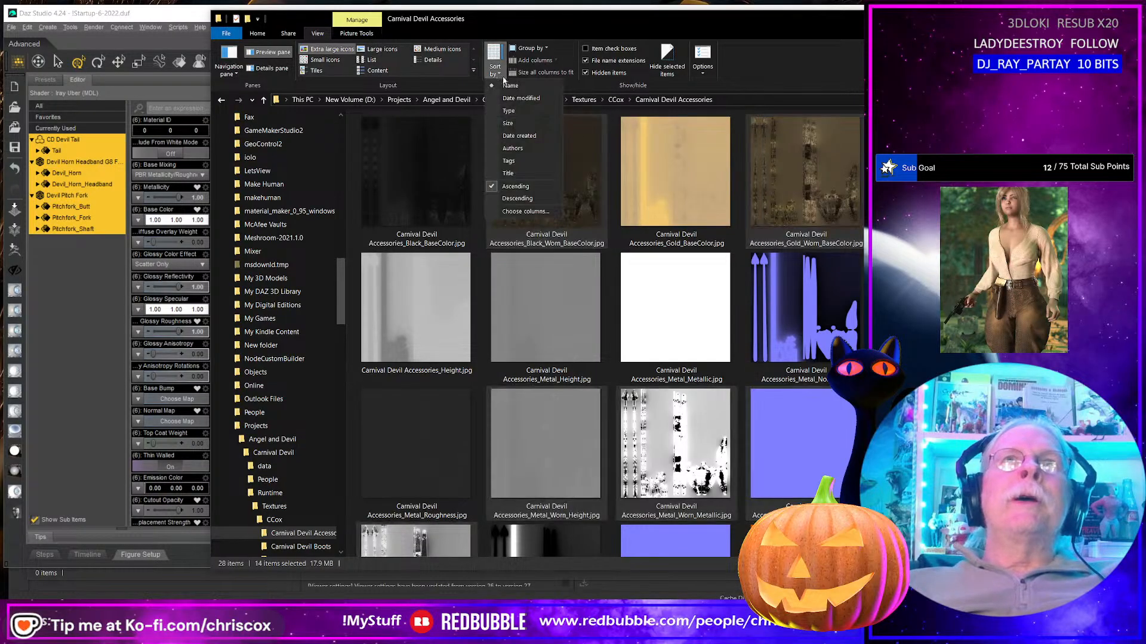
click(533, 88)
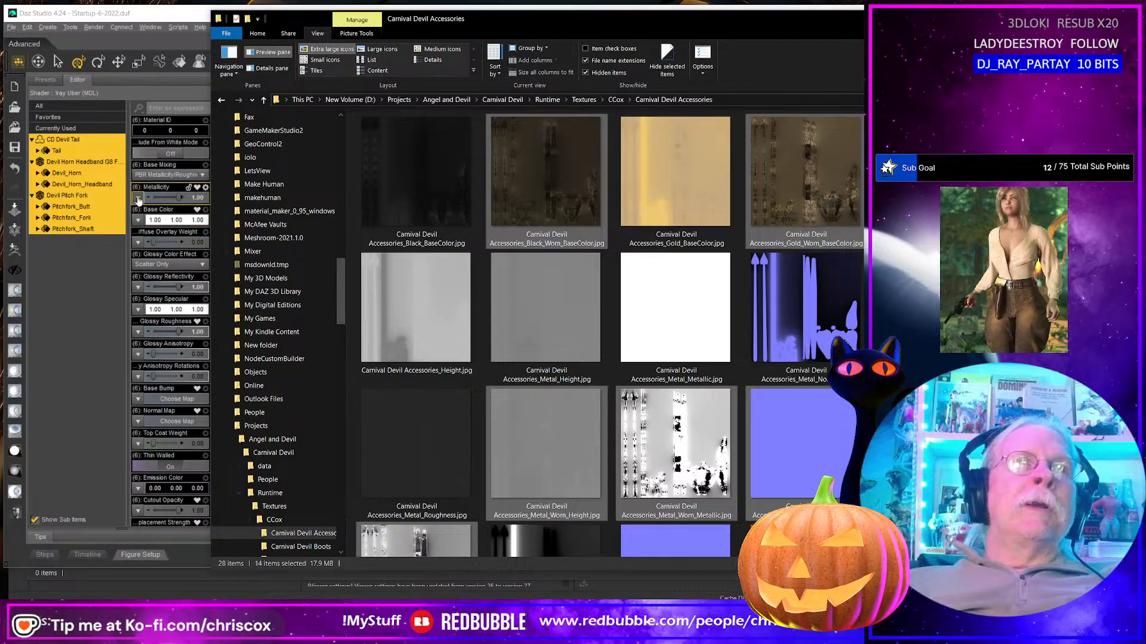
Step: Assign Carnival Devil Accessories_Metallic.jpg to Metallicity and Carnival Devil Accessories_Red_BaseColor.jpg to Base Color on the selected accessory surfaces in Daz Studio
scroll(663, 391, down, 6)
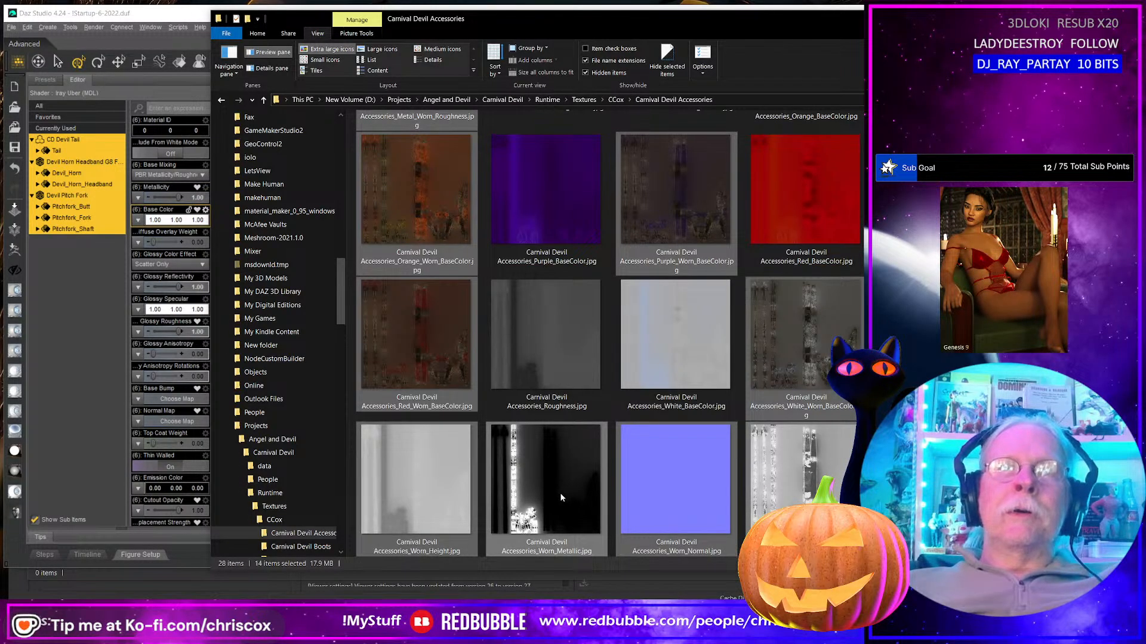
scroll(668, 478, up, 3)
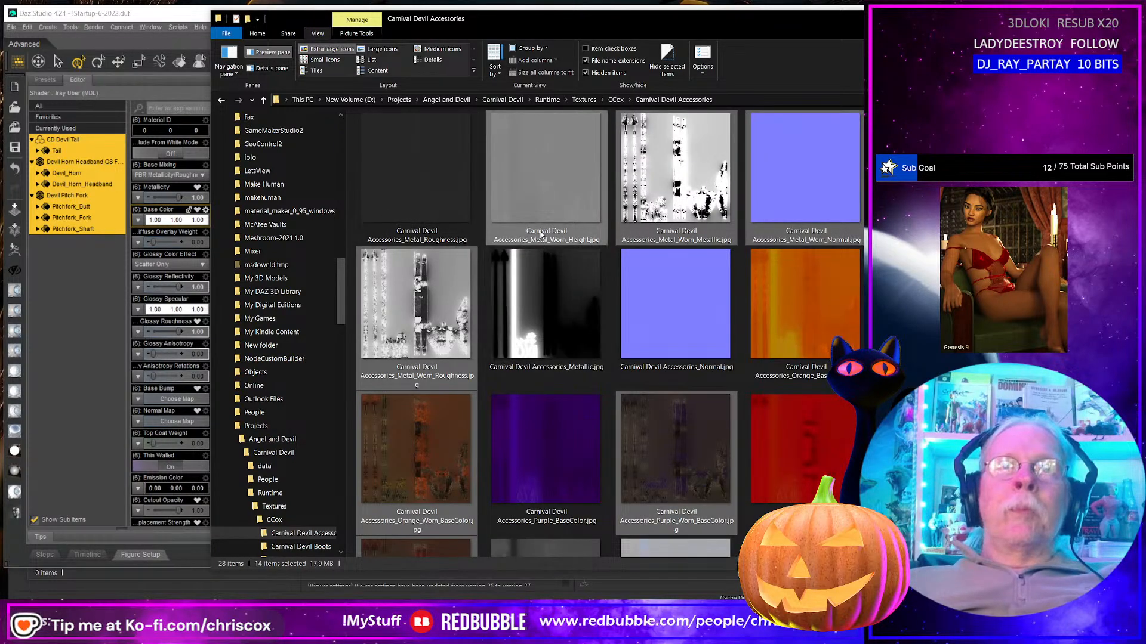
click(556, 330)
drag(557, 330, 139, 198)
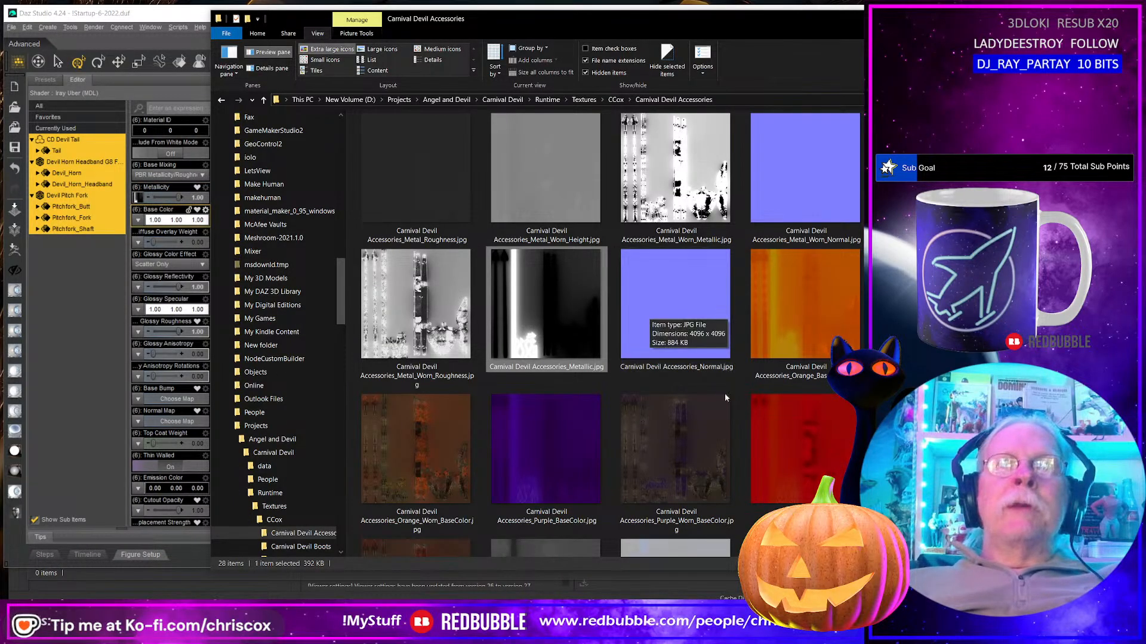
drag(792, 472, 139, 278)
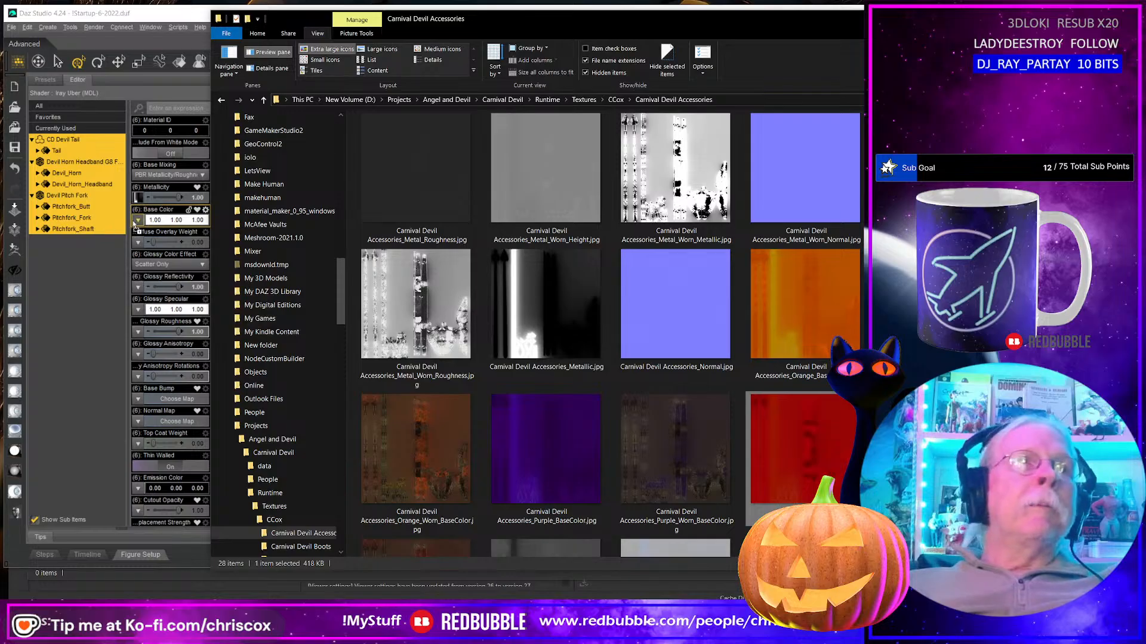
drag(134, 221, 135, 221)
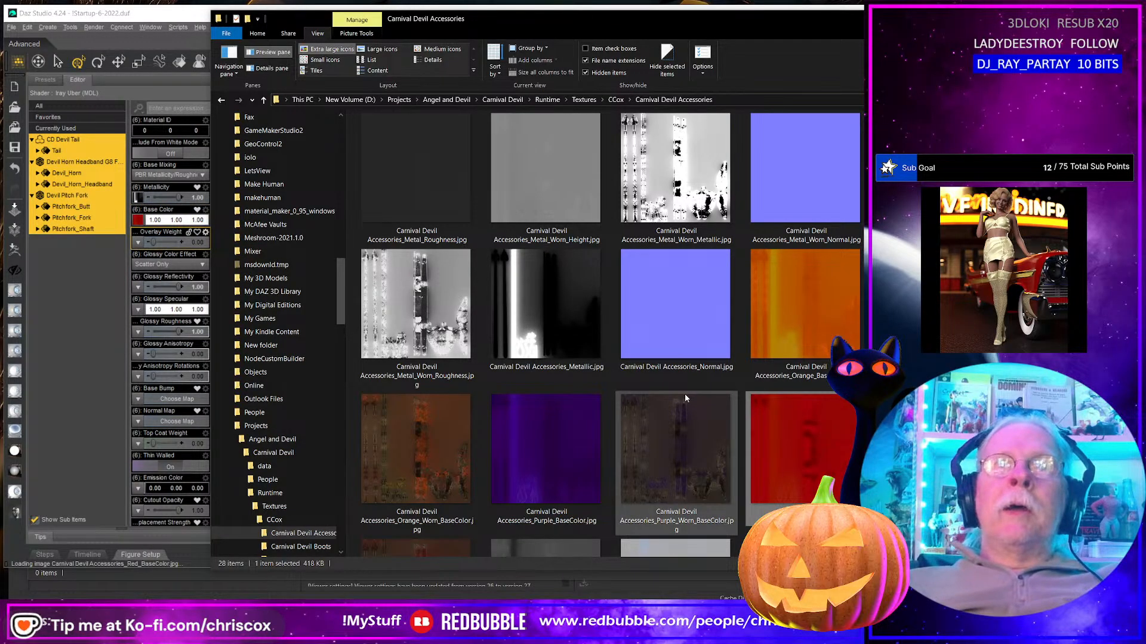
Step: Assign Carnival Devil Accessories_Roughness.jpg to Glossy Roughness on the selected accessory surfaces
scroll(685, 393, down, 3)
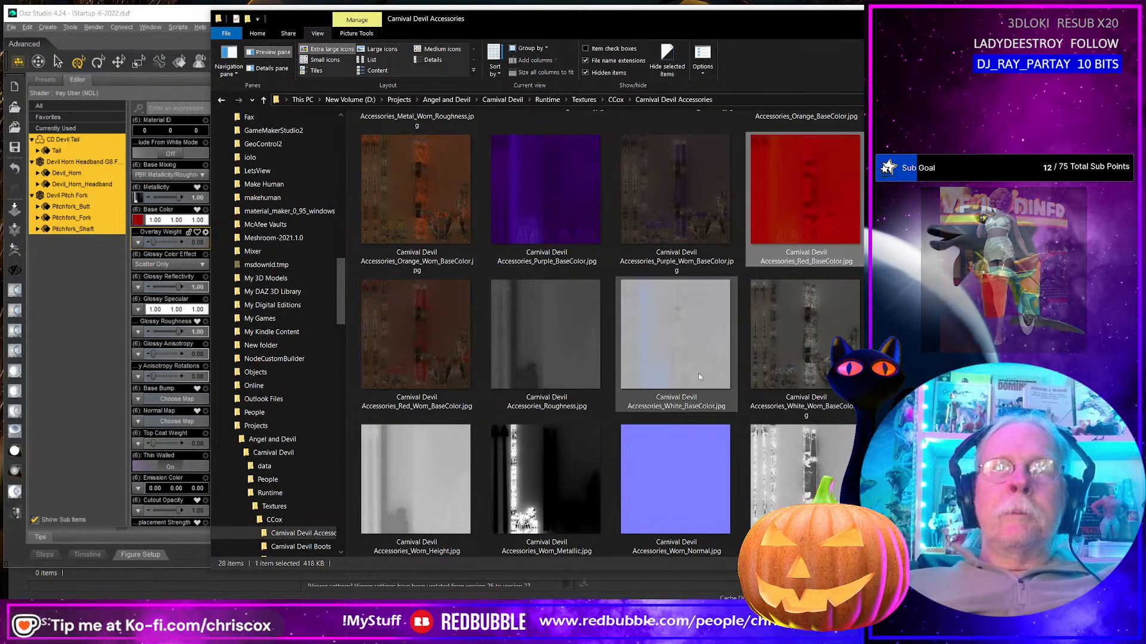
click(560, 369)
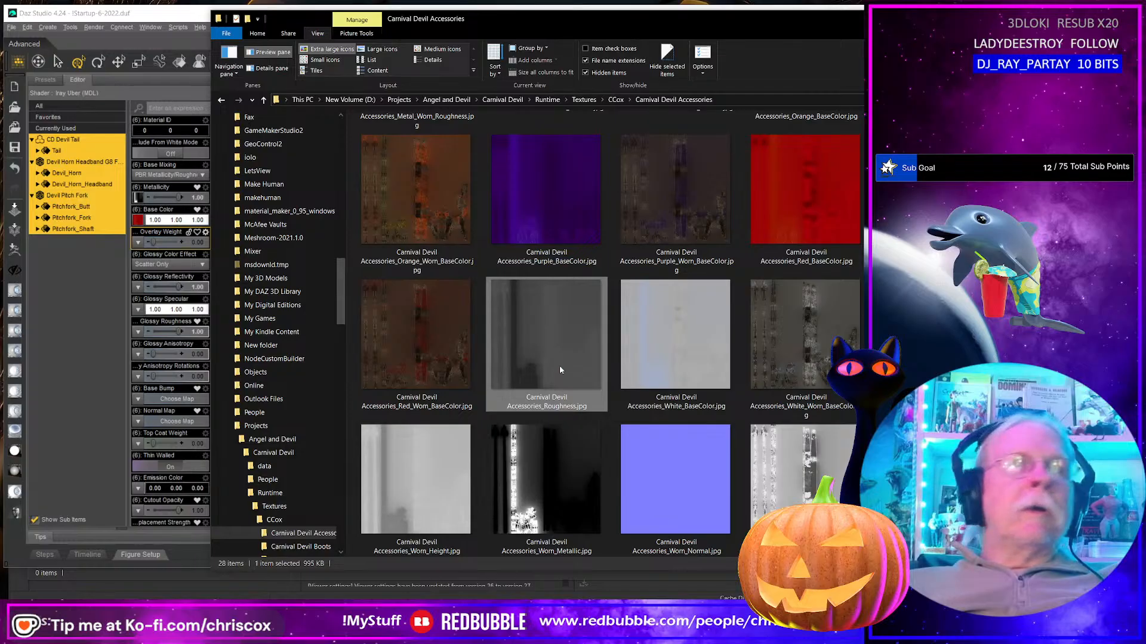
drag(559, 367, 137, 338)
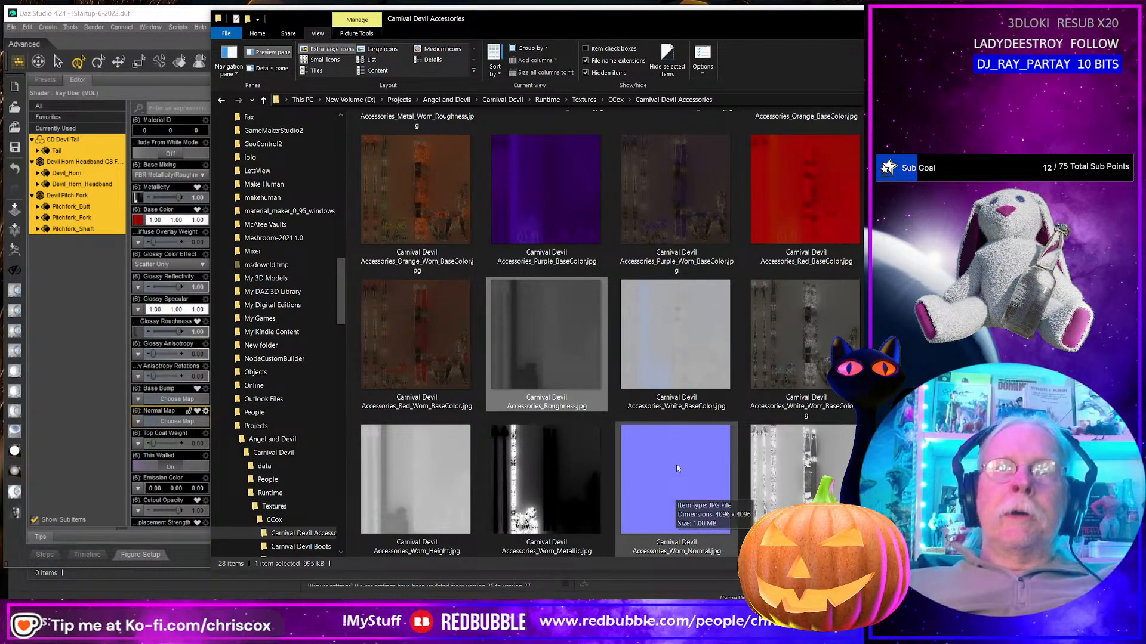
Step: Assign Carnival Devil Accessories_Normal.jpg to Normal Map on the selected accessory surfaces
scroll(676, 461, up, 3)
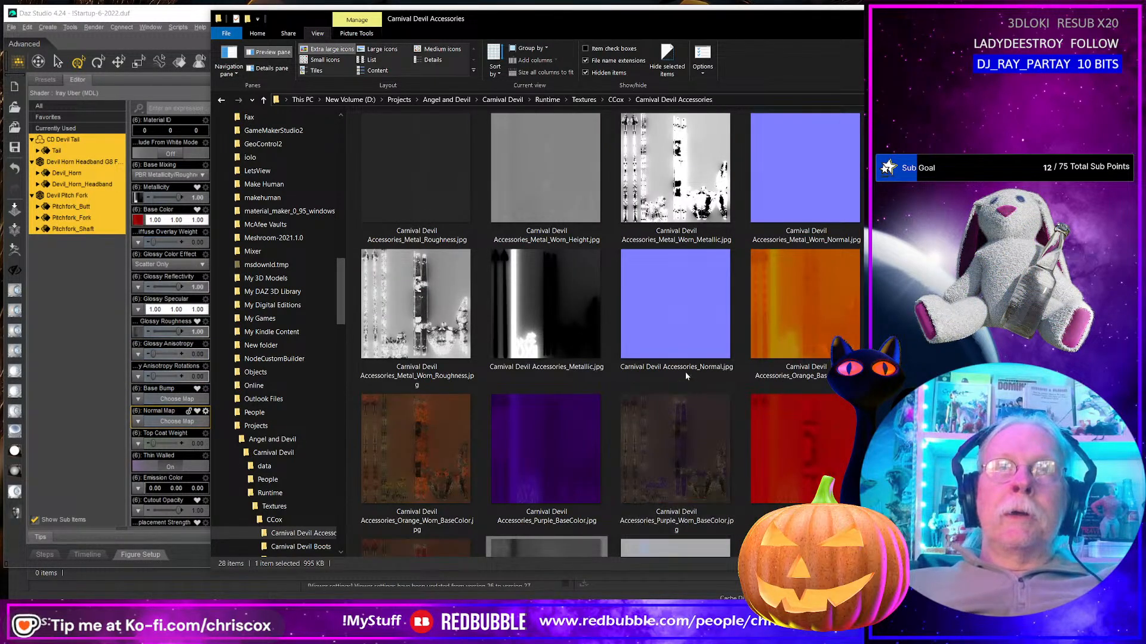
drag(680, 342, 151, 447)
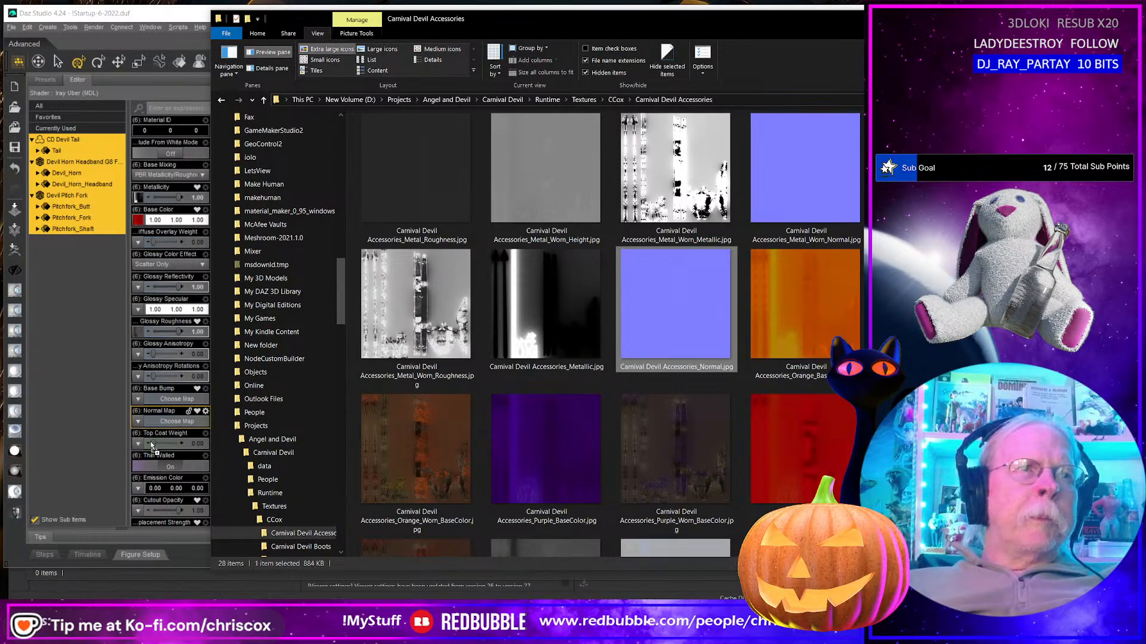
mouse_move(140, 426)
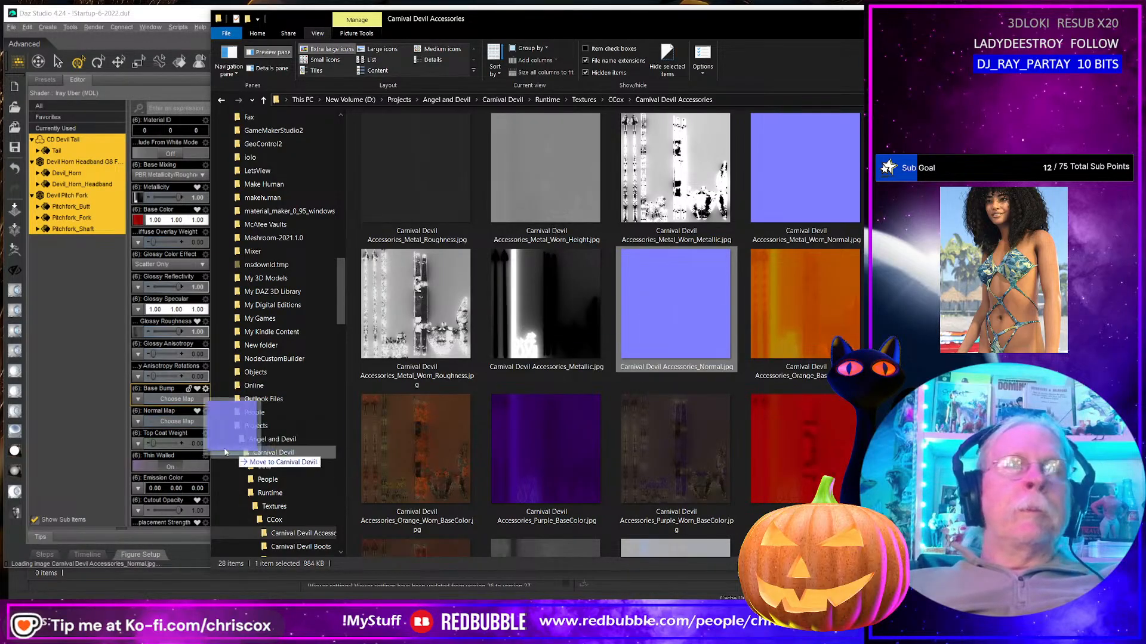
drag(140, 429, 140, 426)
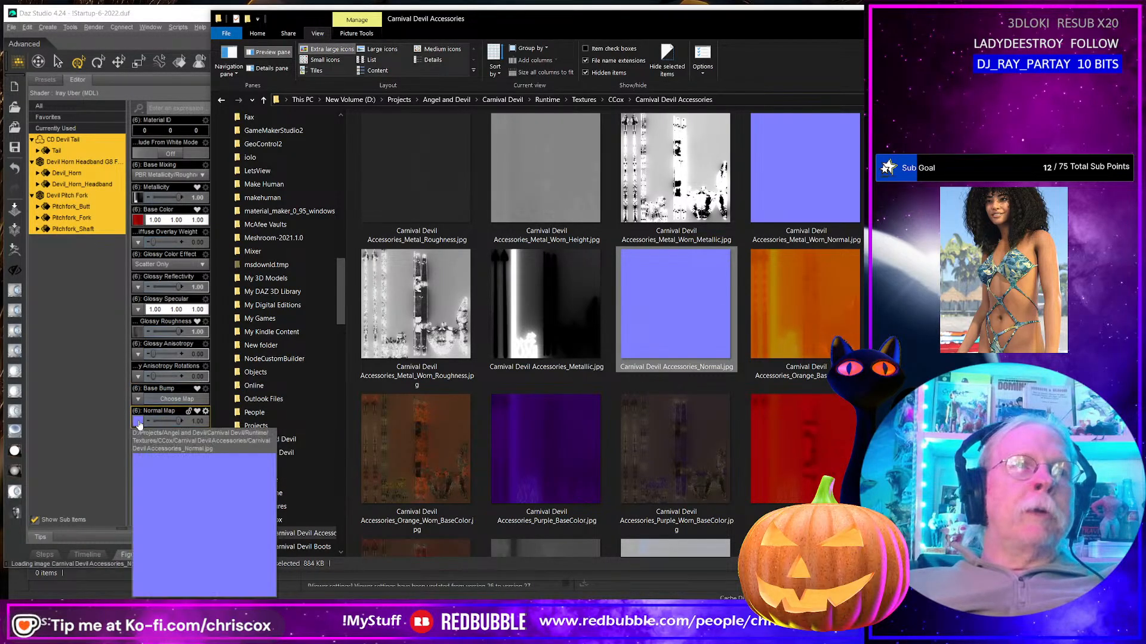
Step: Assign Carnival Devil Accessories_Height.jpg to Base Bump on the selected tail, headband and pitchfork surfaces
mouse_move(139, 426)
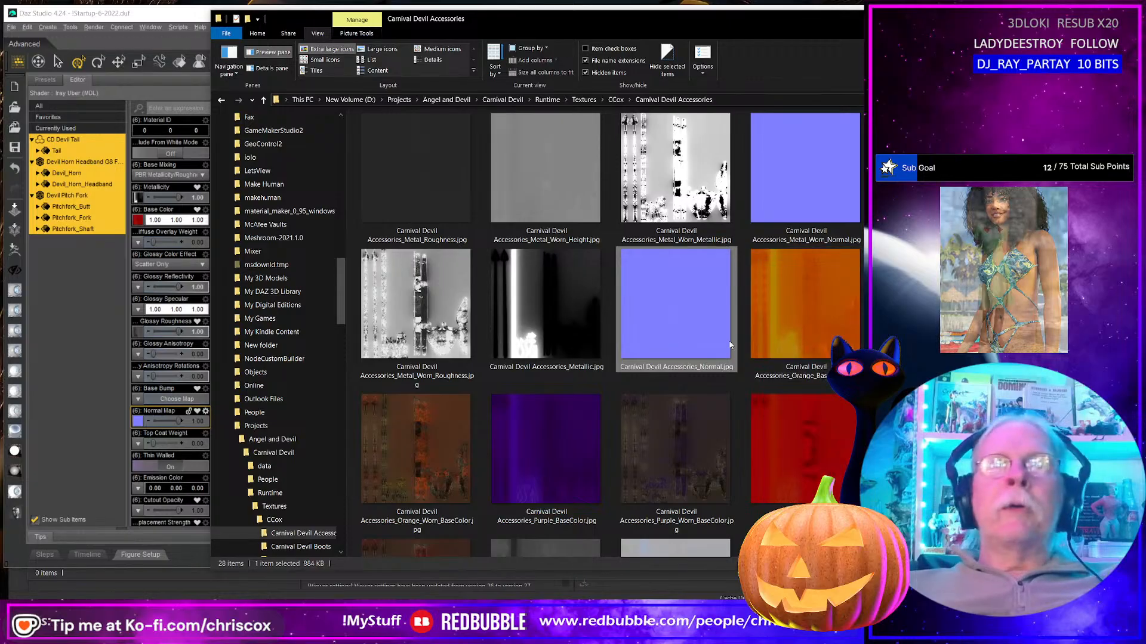
scroll(729, 344, up, 3)
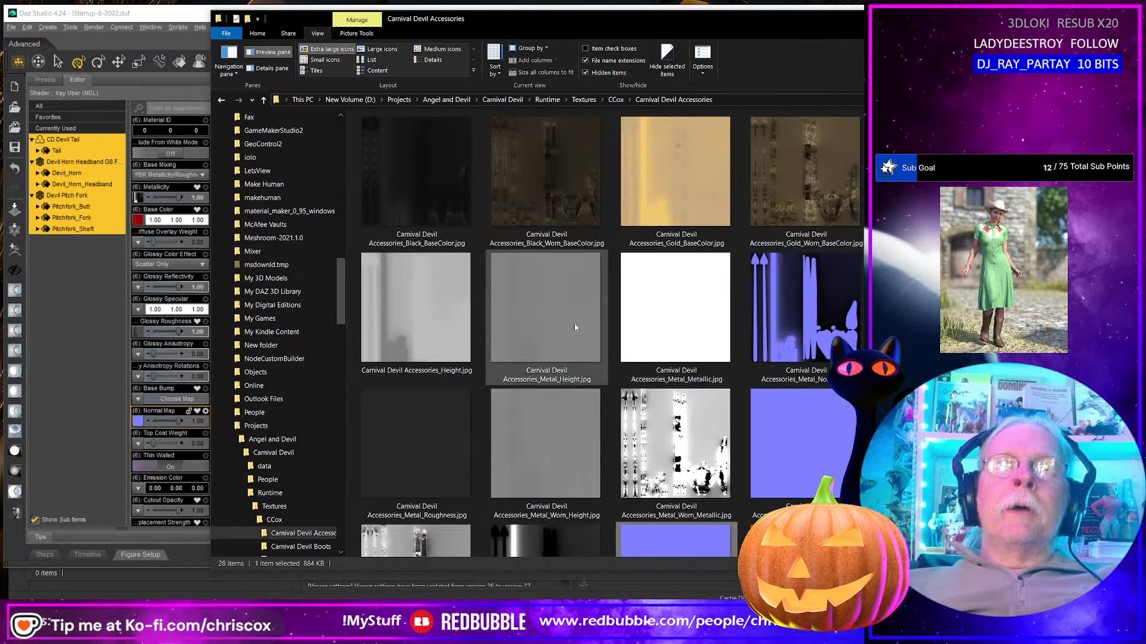
mouse_move(642, 338)
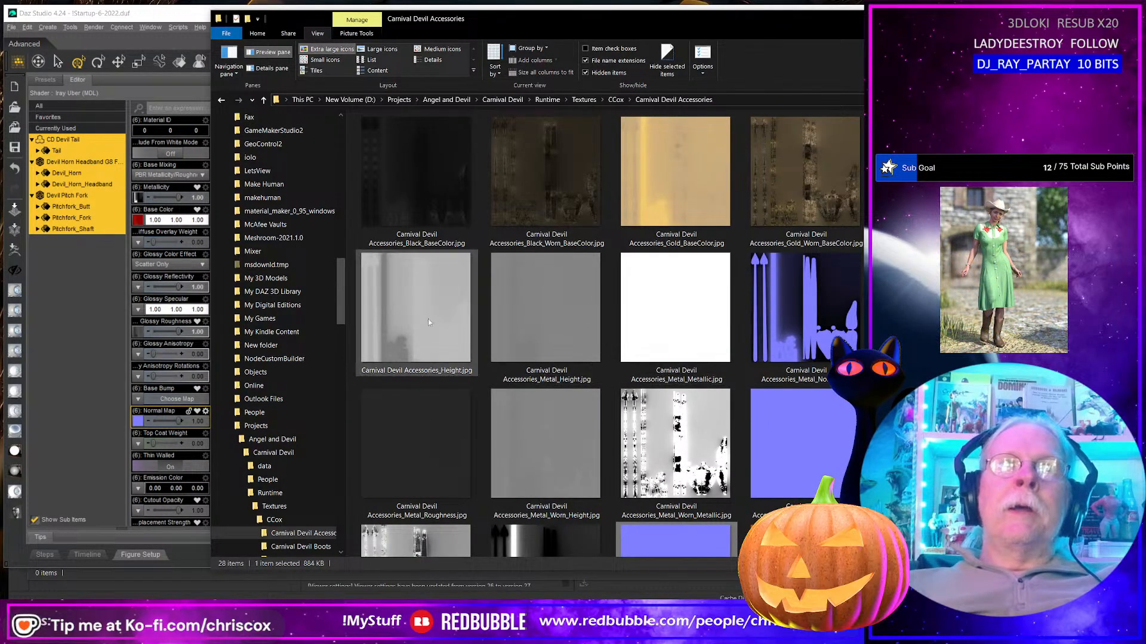
drag(421, 317, 143, 398)
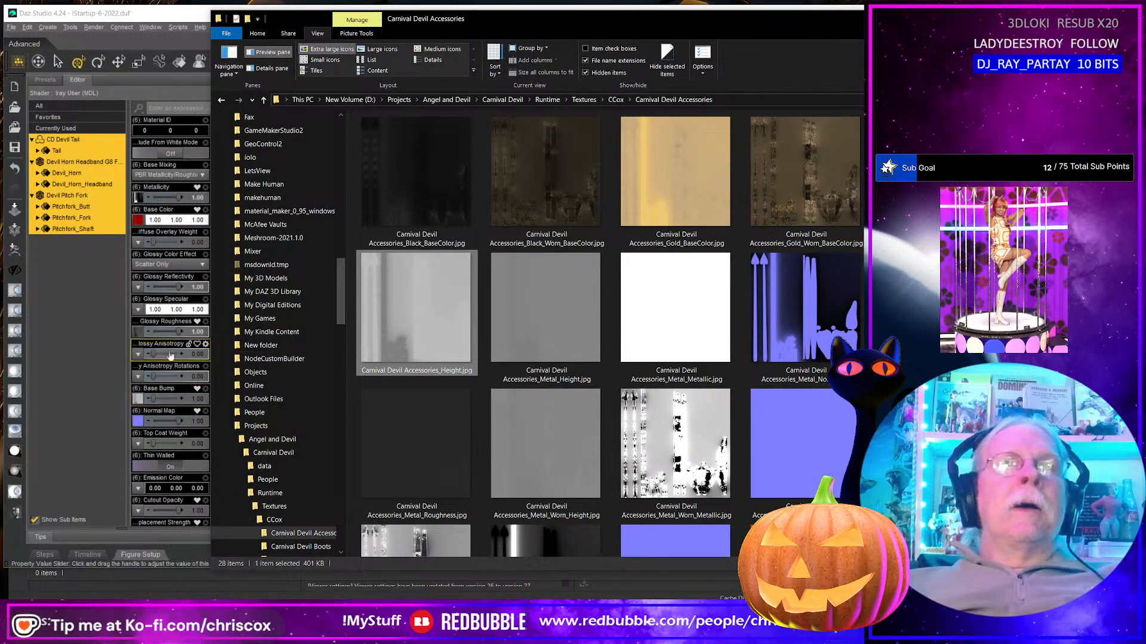
Step: Set the Base Color map of the Devil_Horn_Headband surface to Carnival Devil Accessories_Black_BaseColor.jpg
click(83, 326)
middle_drag(423, 378, 447, 293)
scroll(446, 292, up, 4)
middle_drag(463, 237, 457, 148)
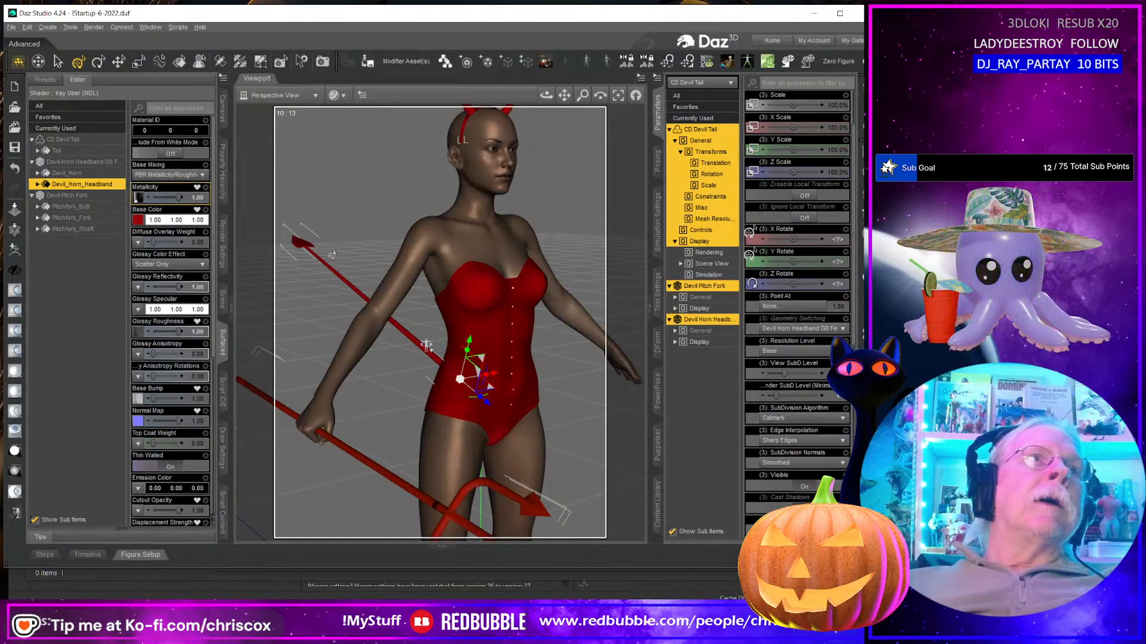
click(141, 225)
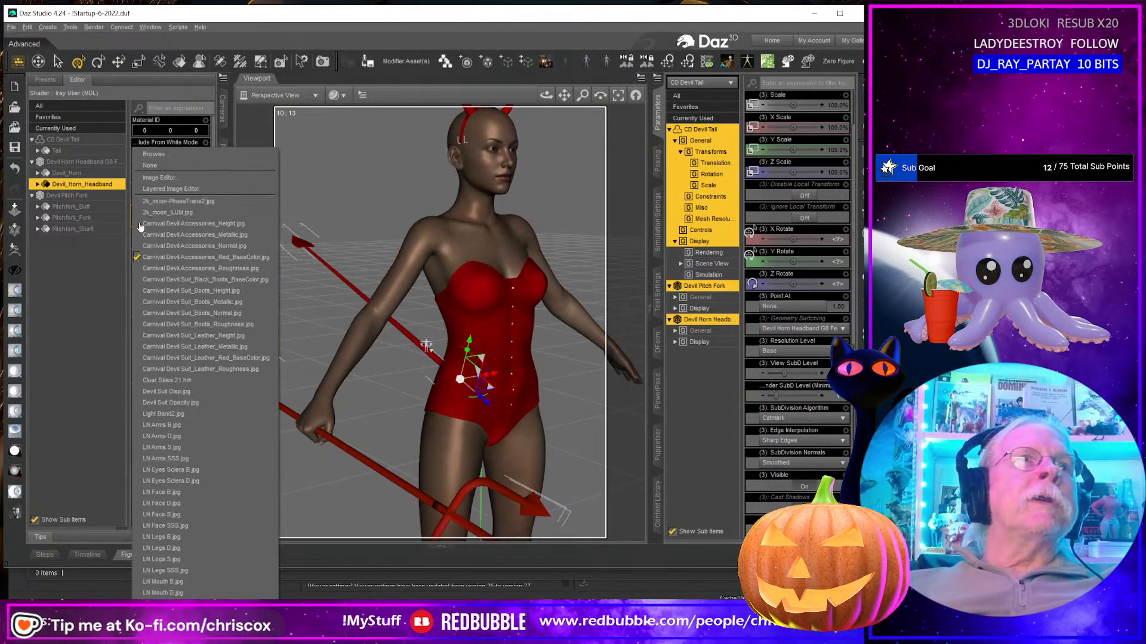
click(170, 155)
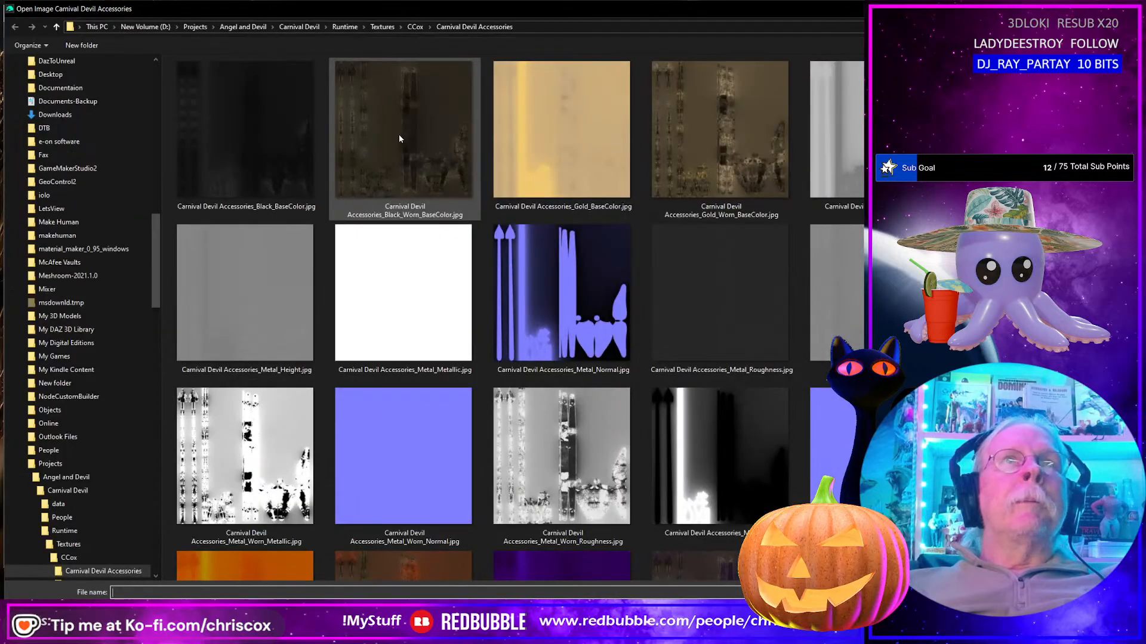
double_click(244, 130)
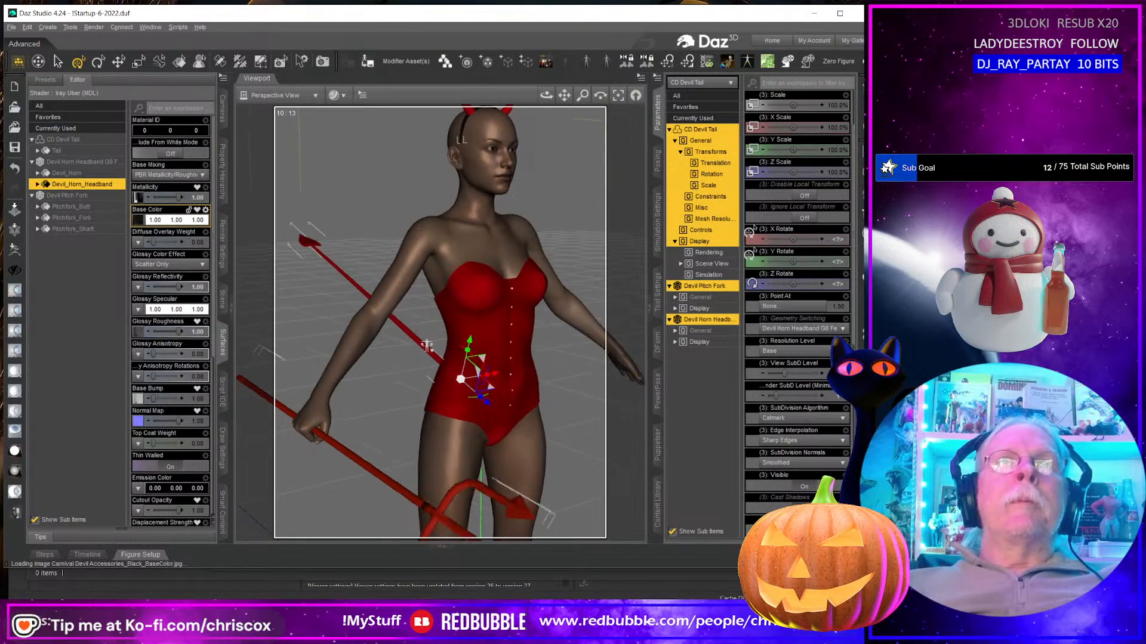
scroll(493, 233, down, 2)
middle_drag(494, 231, 486, 238)
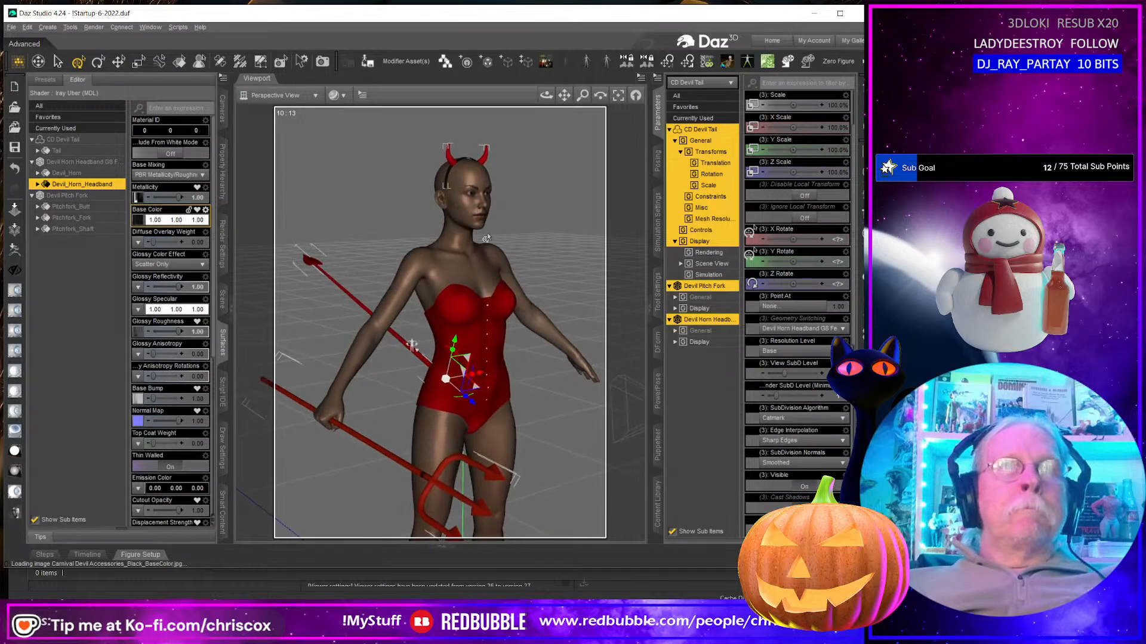
click(450, 166)
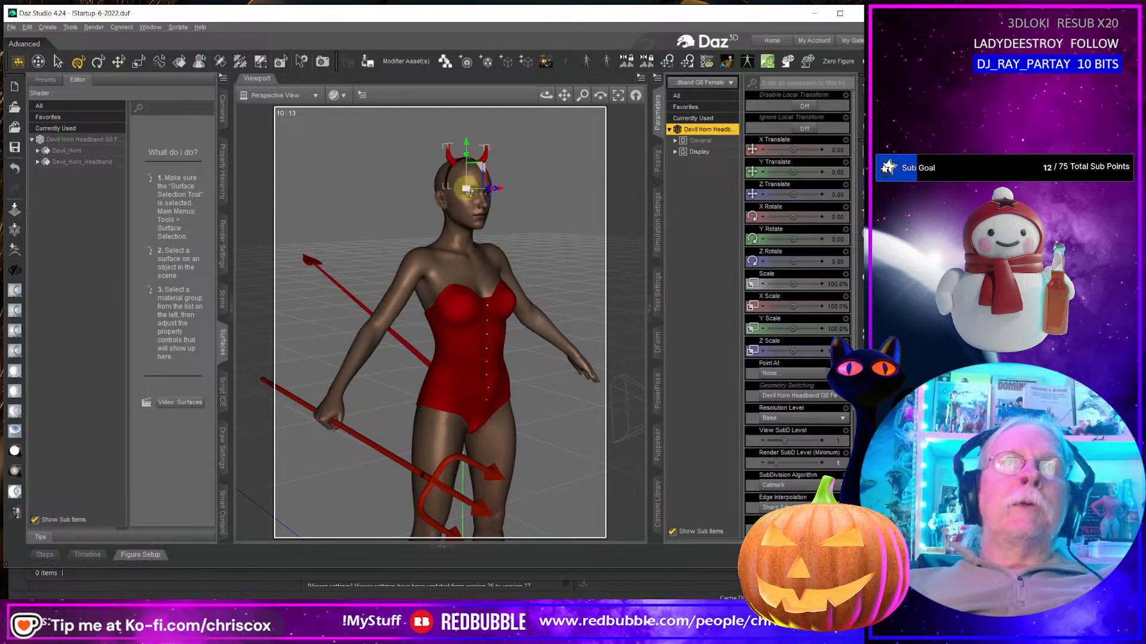
Step: Select all Devil Pitch Fork surfaces and set their smoothing Angle to 45
right_drag(466, 312, 499, 424)
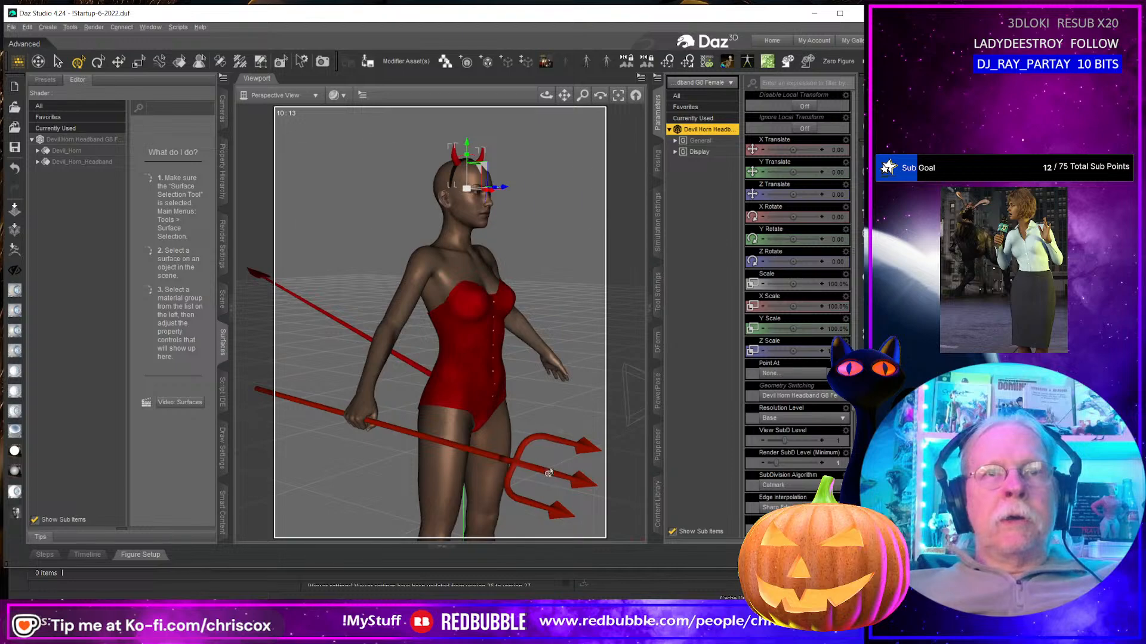
click(516, 461)
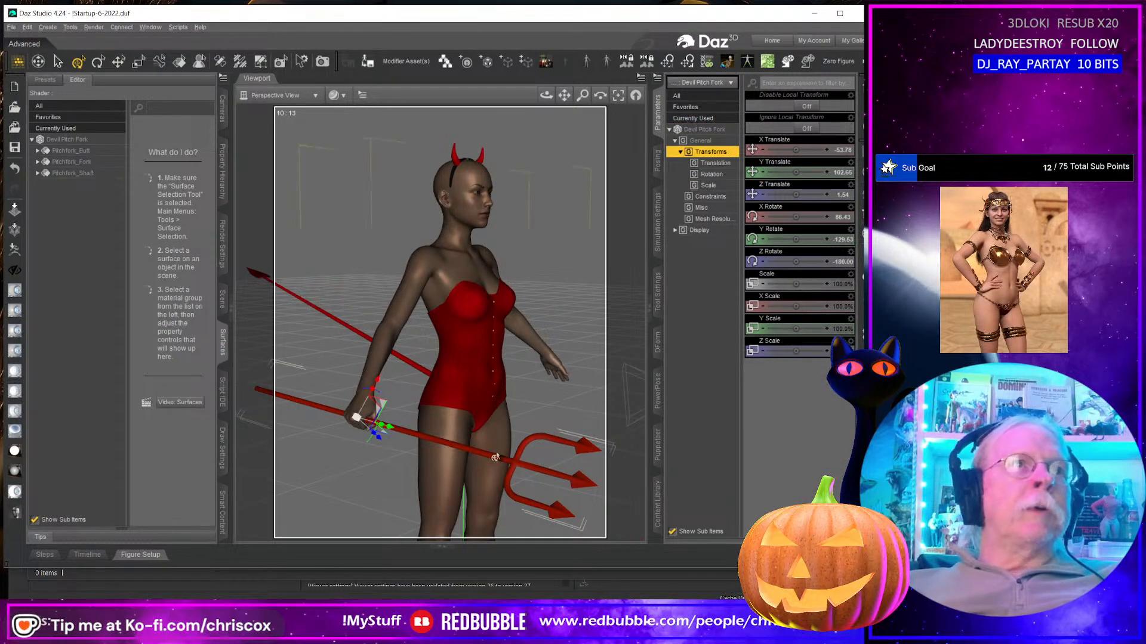
scroll(503, 466, up, 3)
scroll(503, 465, up, 10)
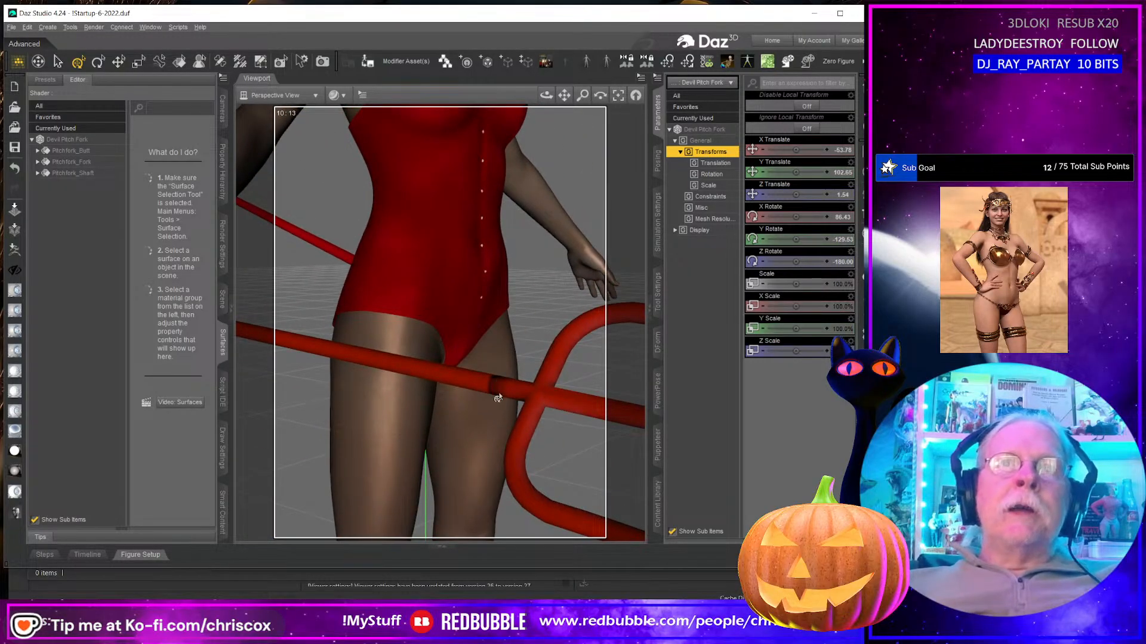
click(75, 141)
scroll(182, 382, down, 5)
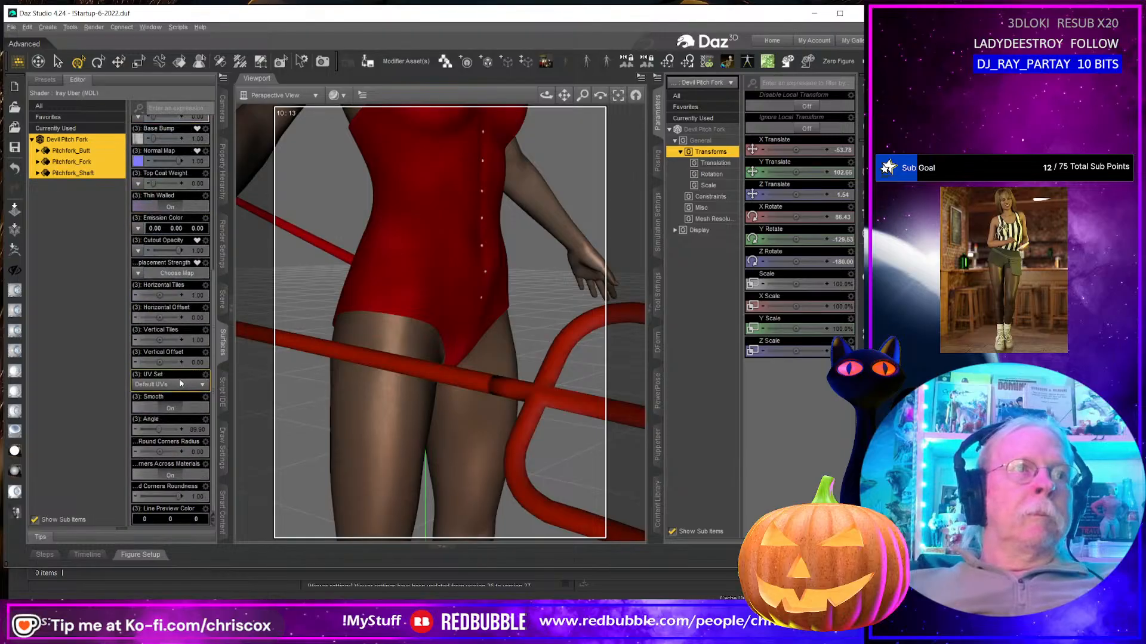
click(196, 431)
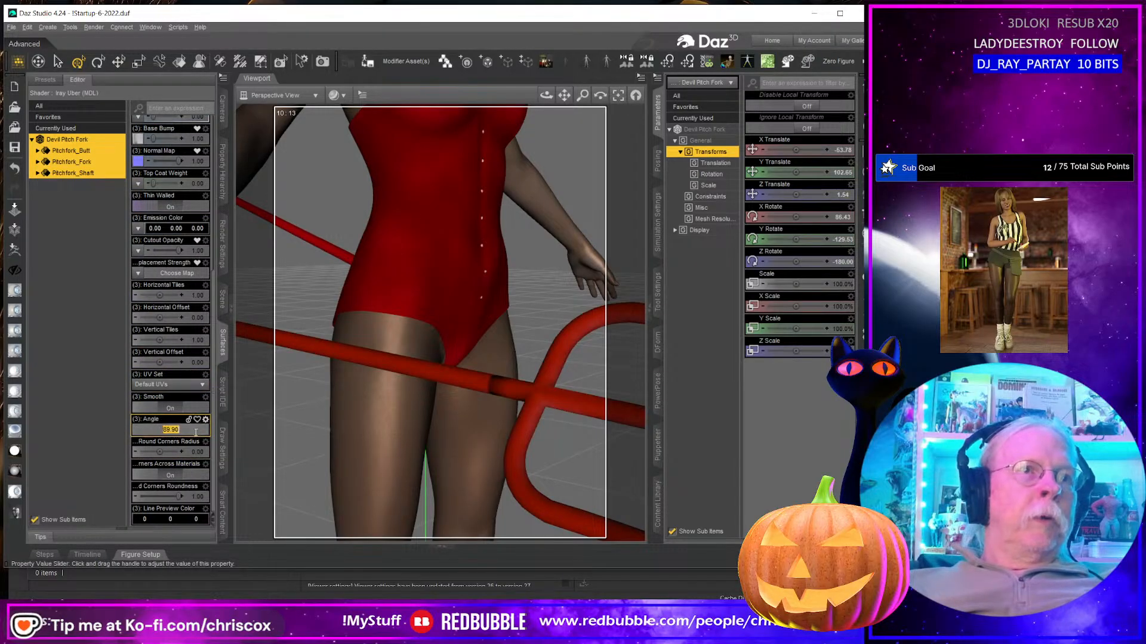
text(45)
key(Return)
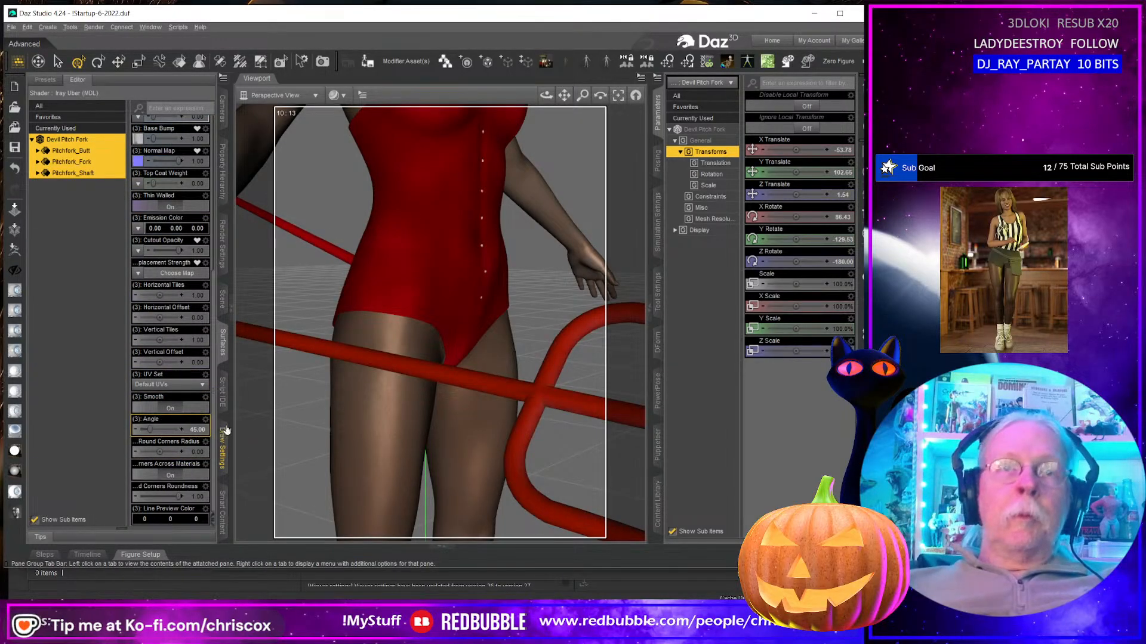
Step: Set the smoothing Angle of all three Devil Pitch Fork surfaces to 15
middle_drag(520, 421, 498, 427)
scroll(499, 423, up, 4)
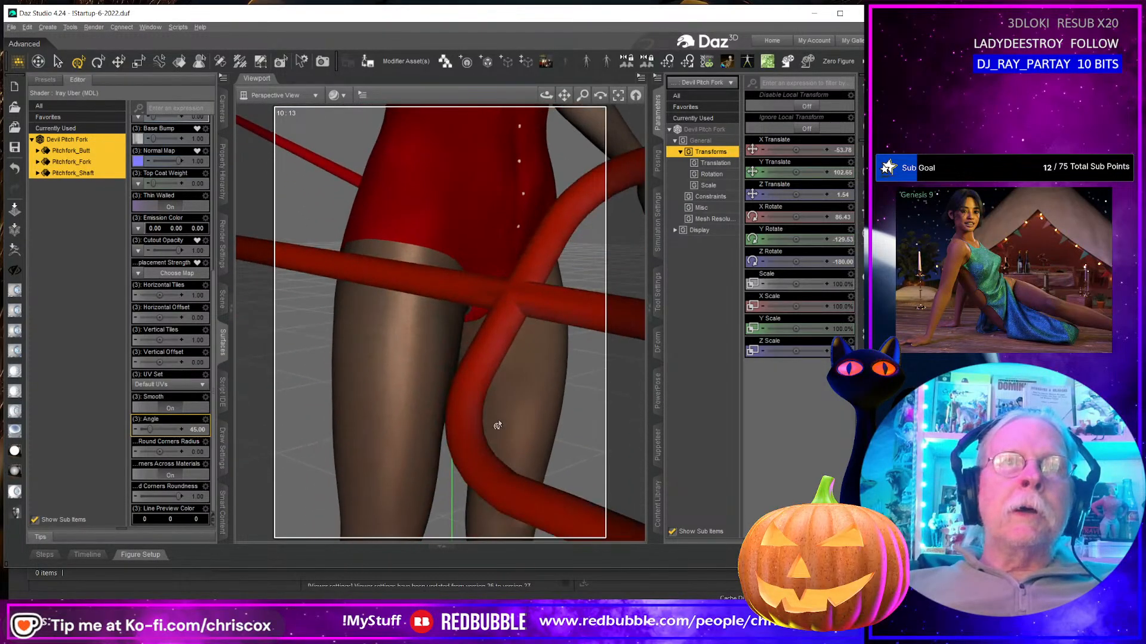
scroll(522, 317, up, 4)
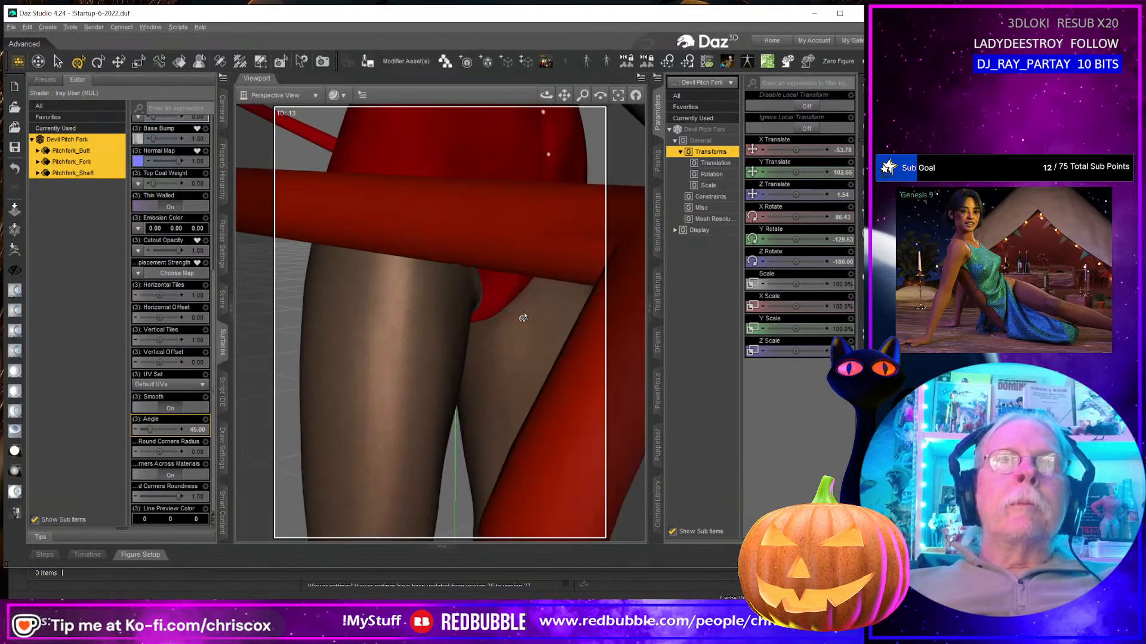
middle_drag(523, 317, 524, 348)
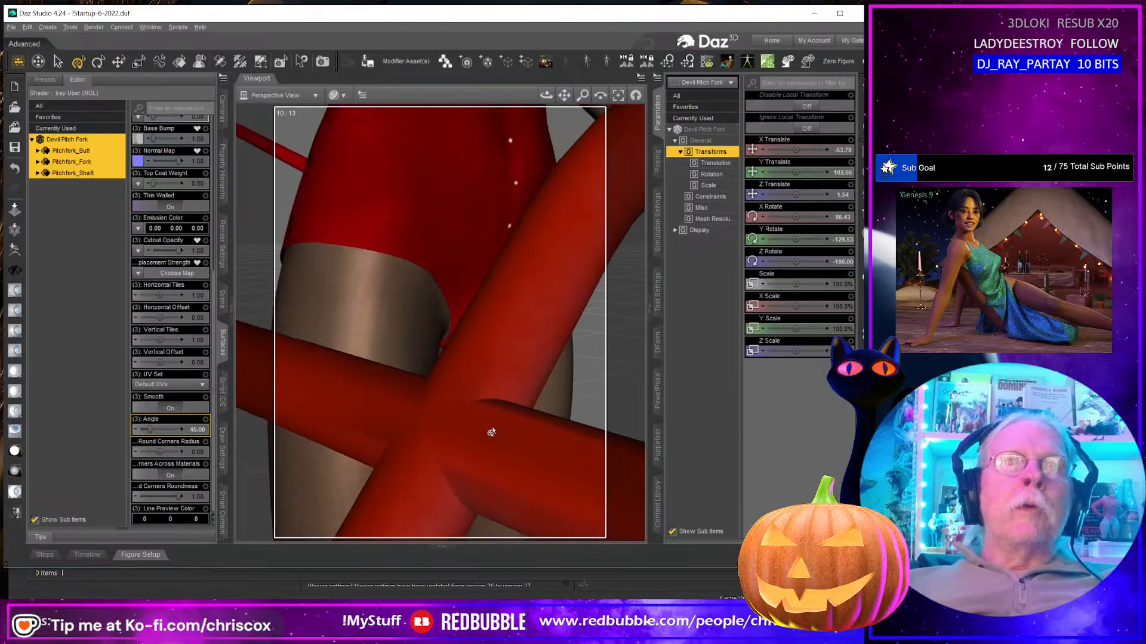
click(197, 430)
text(15)
key(Return)
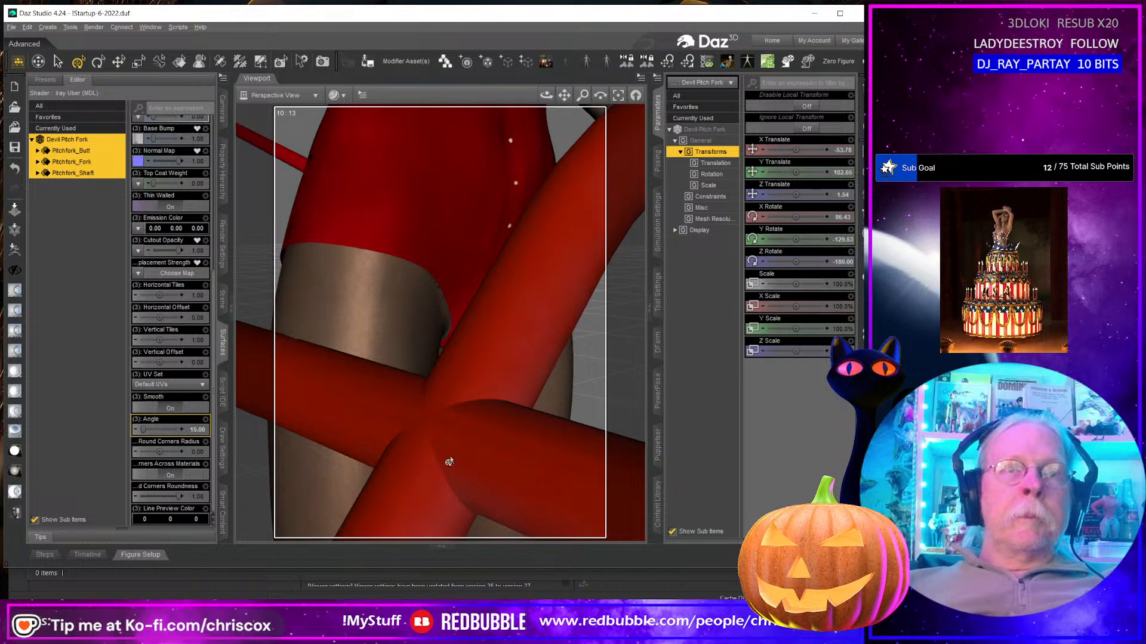
Step: Examine the pitchfork's shading at the prongs and along the shaft, close up and from a distance
scroll(449, 461, down, 10)
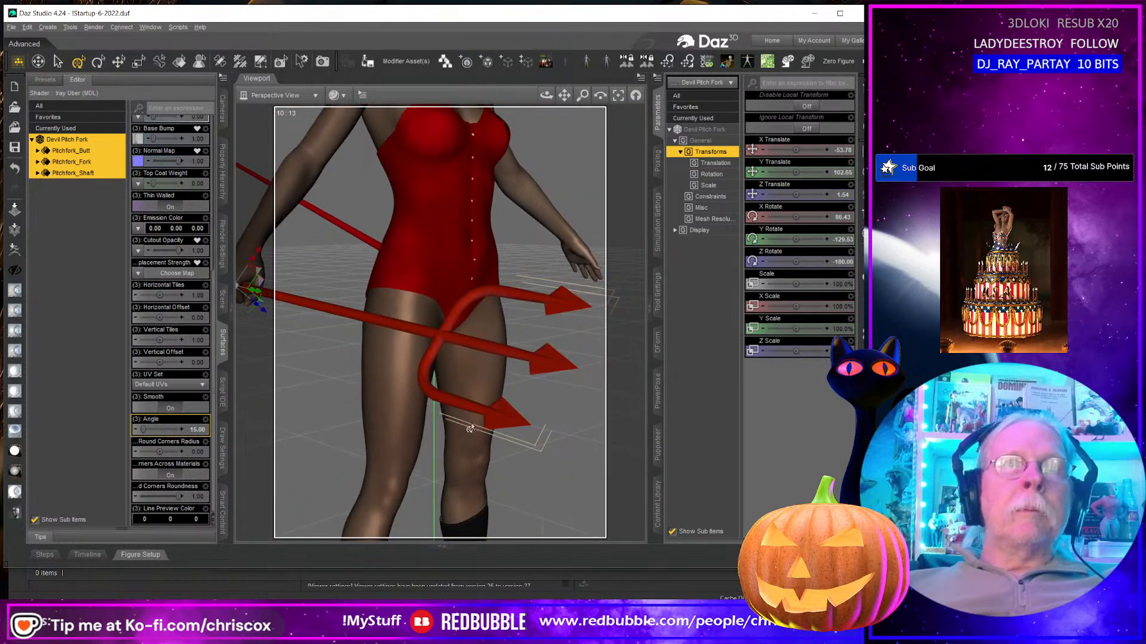
scroll(468, 430, up, 10)
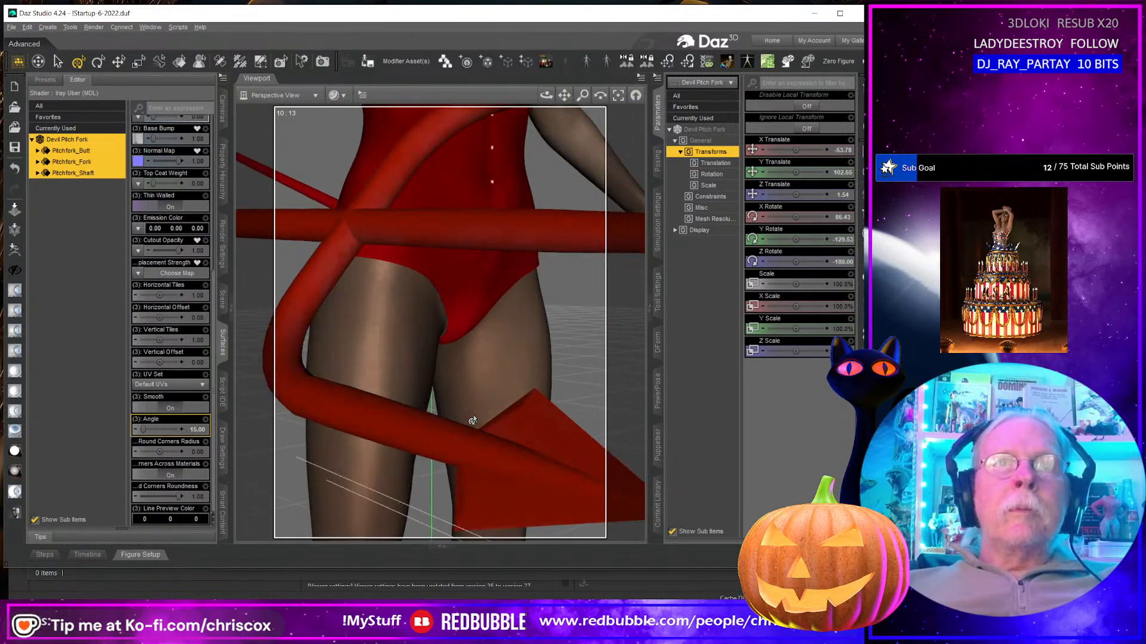
mouse_move(472, 422)
middle_down()
mouse_move(426, 404)
mouse_move(472, 421)
middle_up()
scroll(463, 429, down, 10)
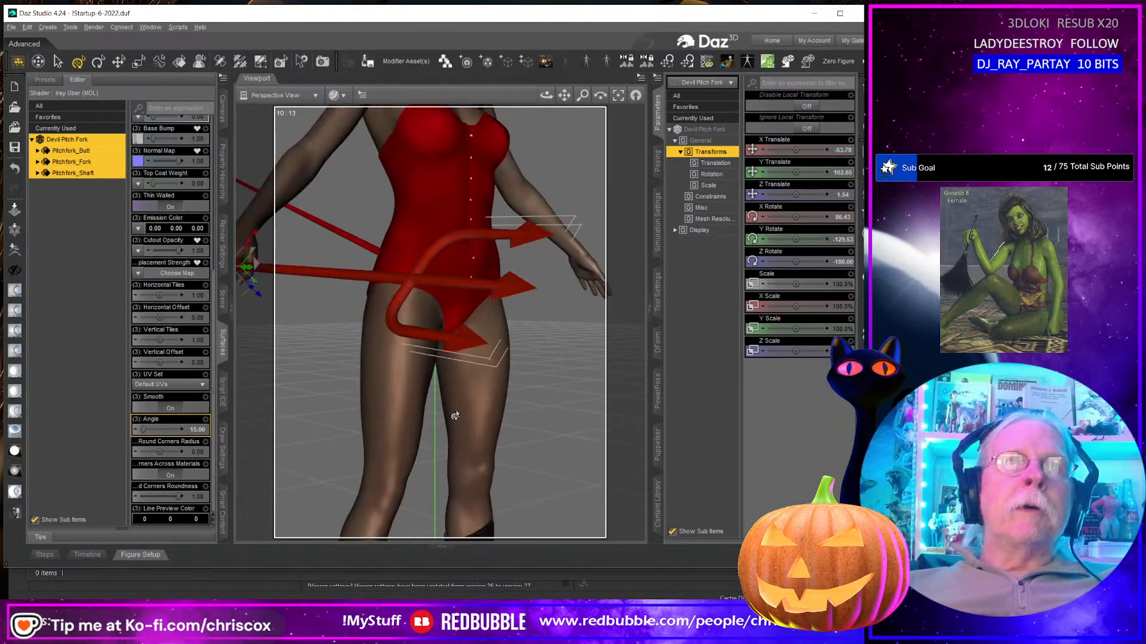
scroll(460, 385, down, 2)
middle_drag(371, 239, 400, 320)
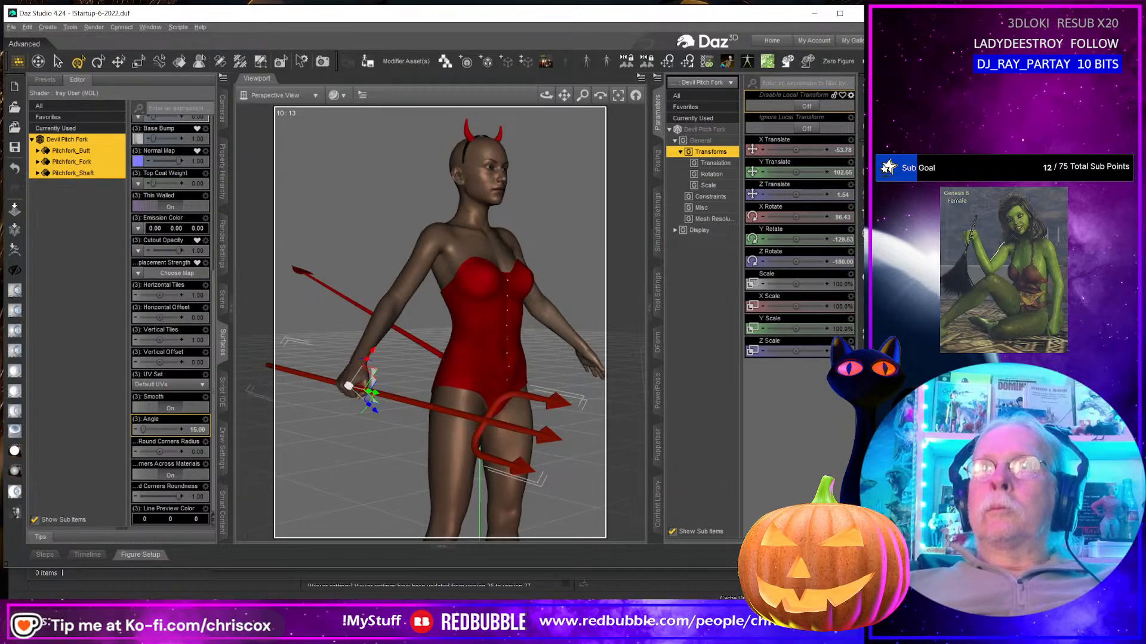
click(525, 627)
click(525, 627)
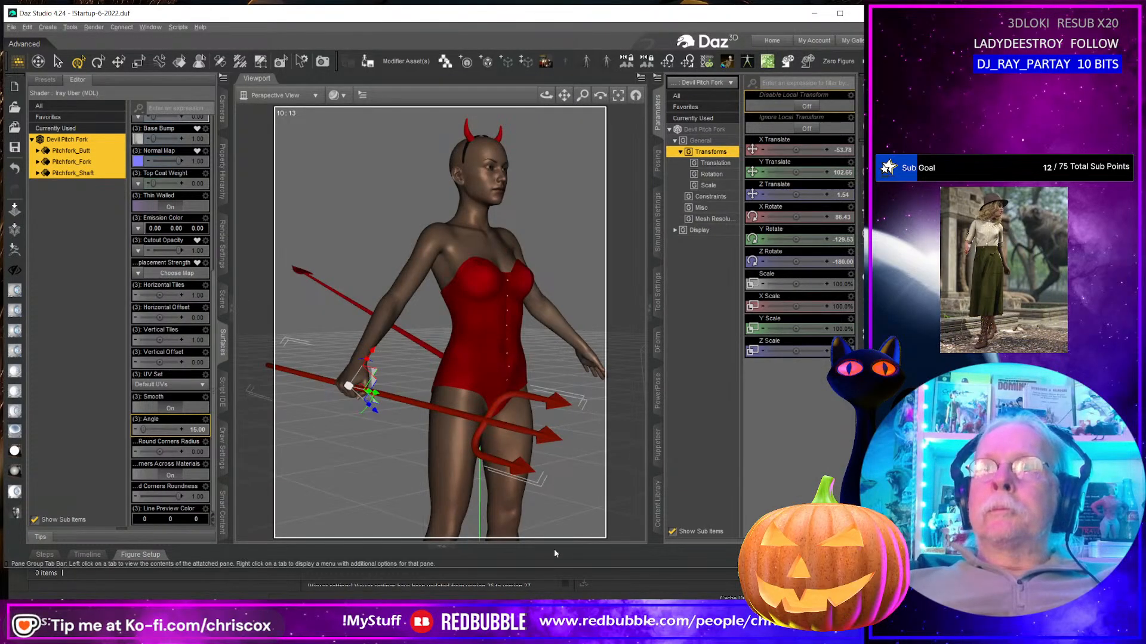
click(442, 412)
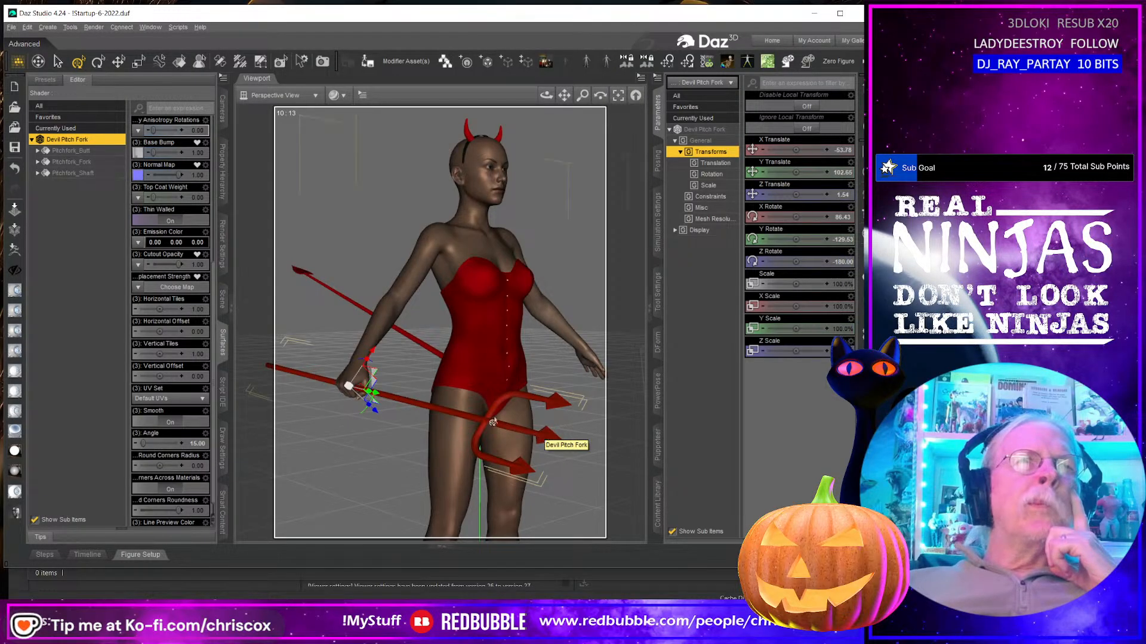
Step: Examine where the base of the CD Devil Tail meets the back of the suit
click(432, 357)
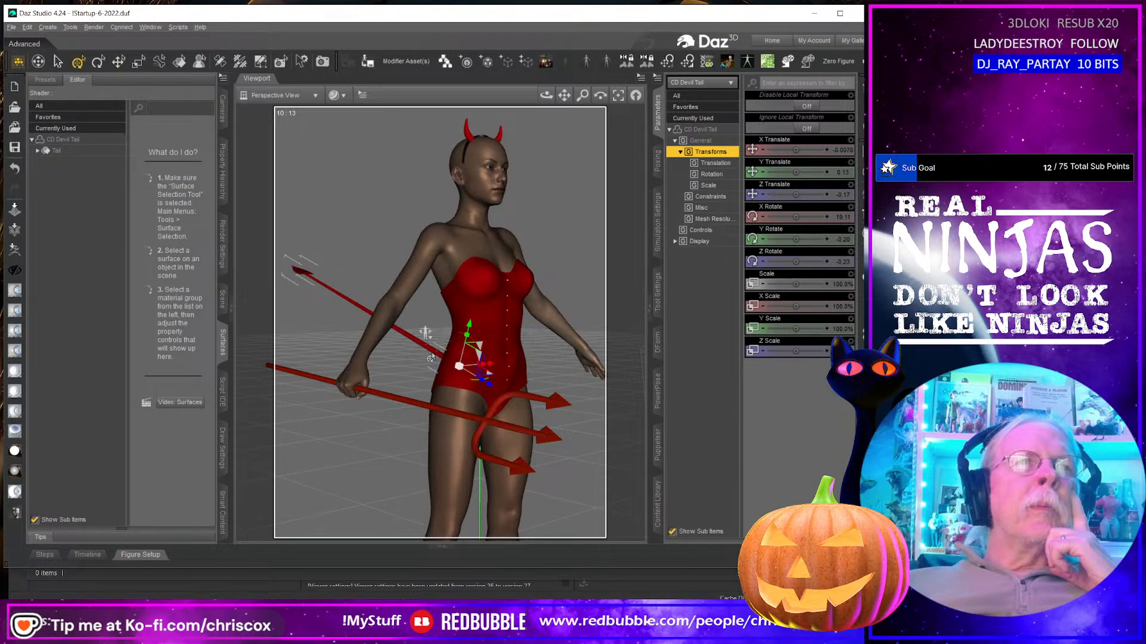
middle_drag(431, 357, 477, 371)
middle_drag(408, 327, 385, 332)
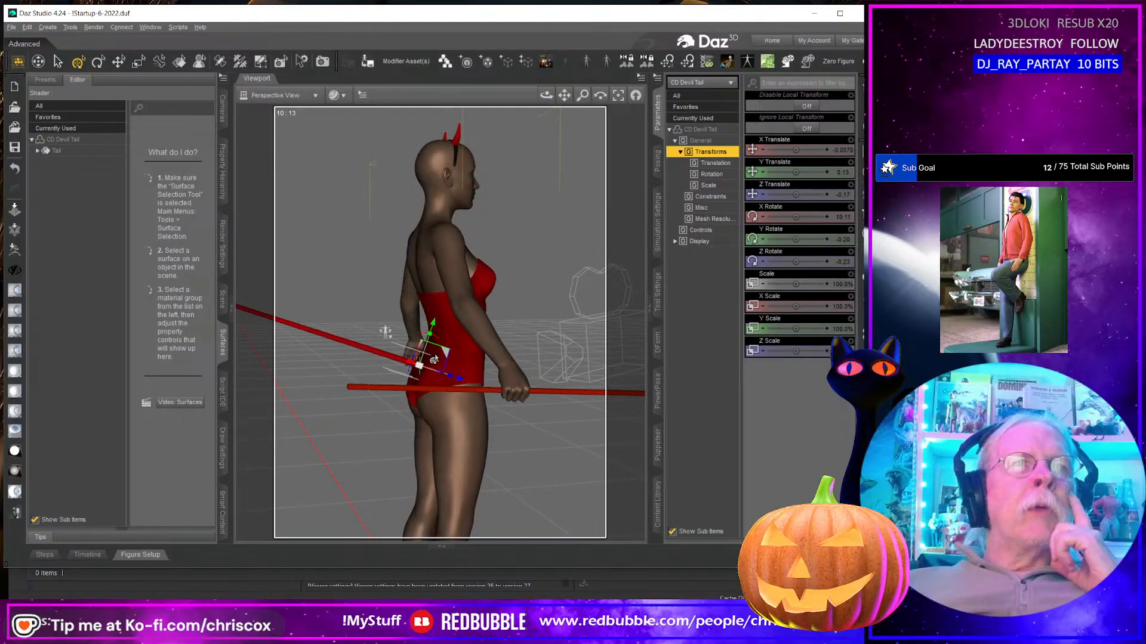
scroll(434, 360, up, 6)
middle_drag(440, 406, 495, 419)
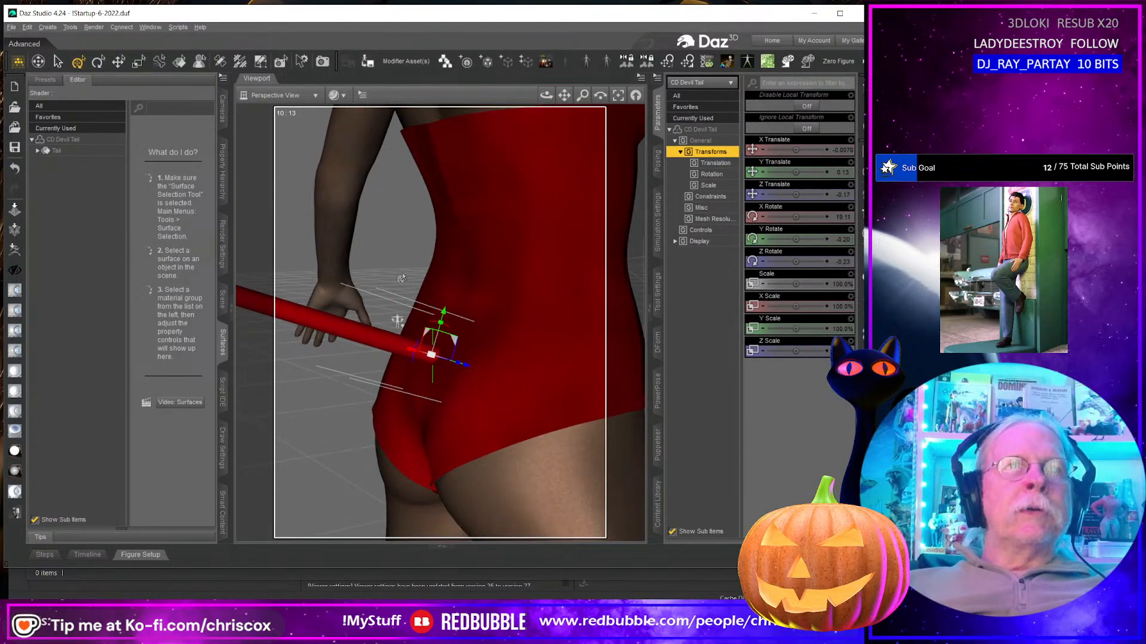
click(391, 247)
click(392, 352)
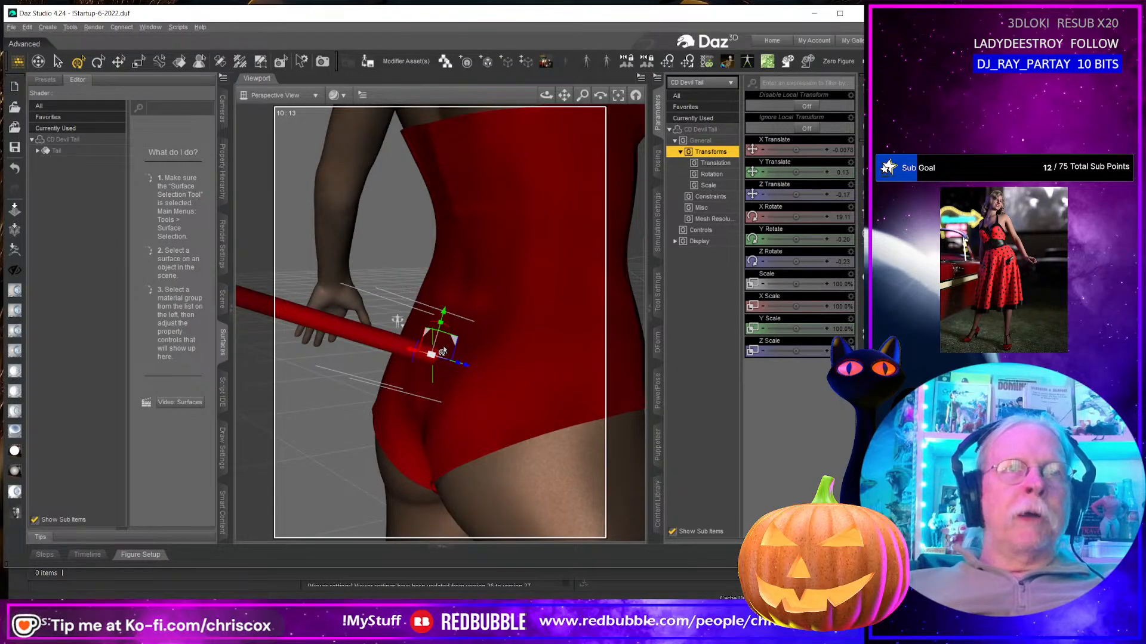
middle_drag(469, 355, 557, 362)
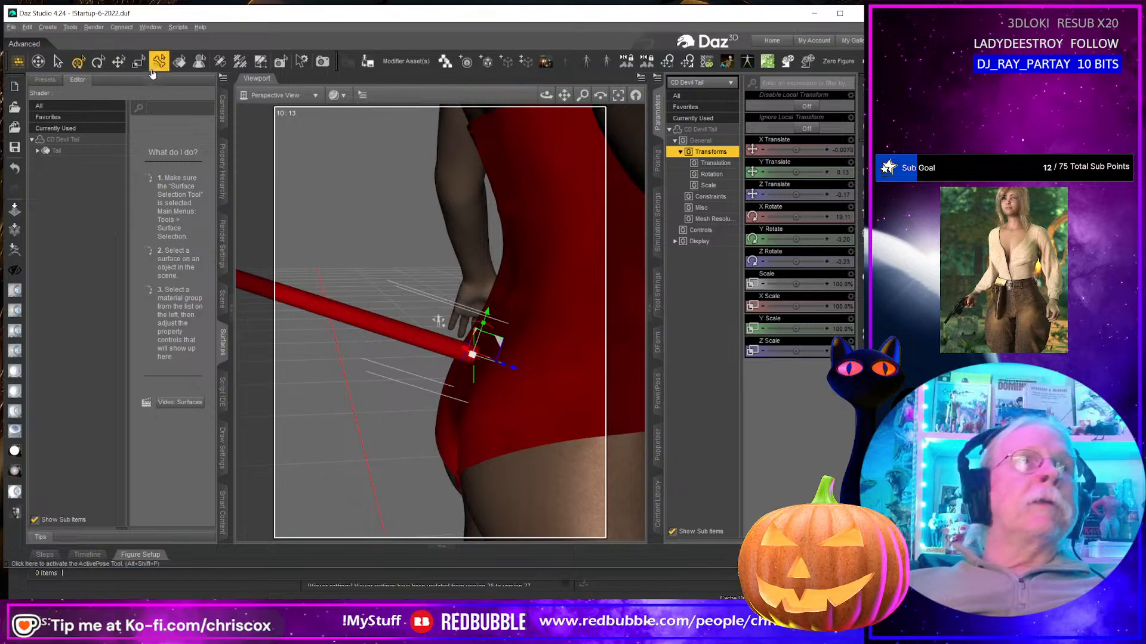
Step: Send Devil Suit G9 and CD Devil Tail together to ZBrush with GoZ, and dismiss the ZBrush Home Page
click(222, 298)
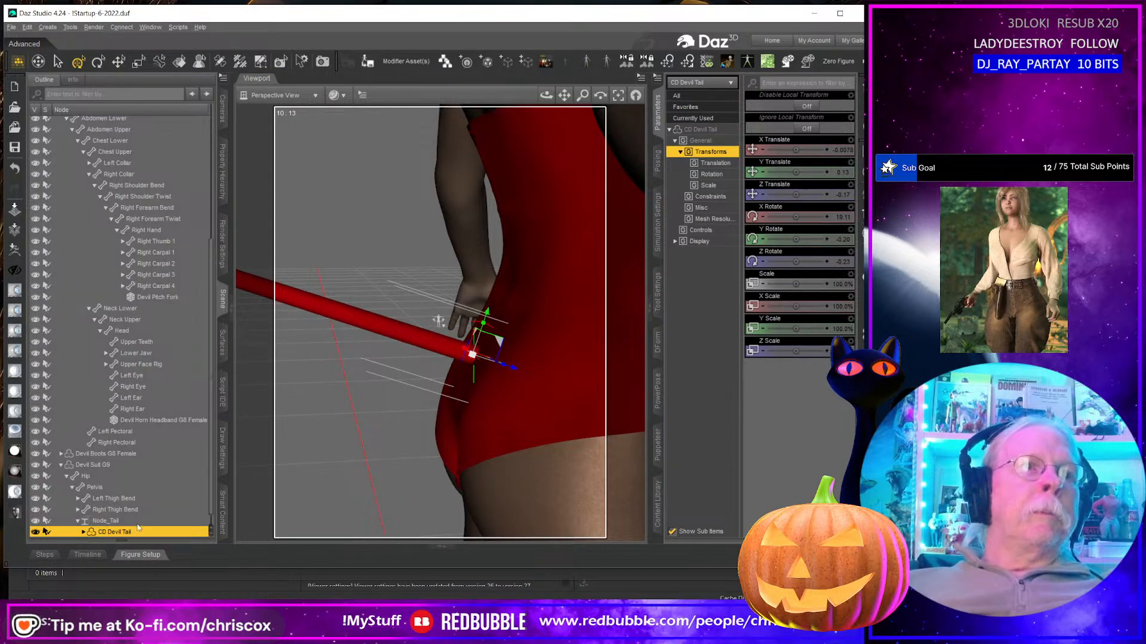
ctrl+click(134, 465)
click(15, 250)
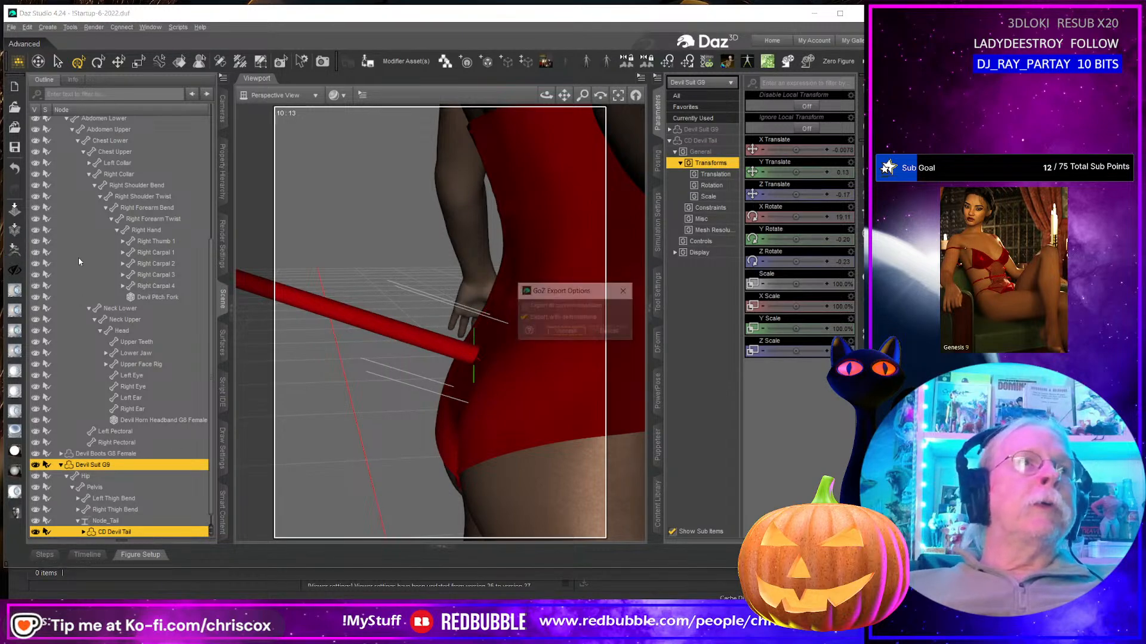
click(567, 333)
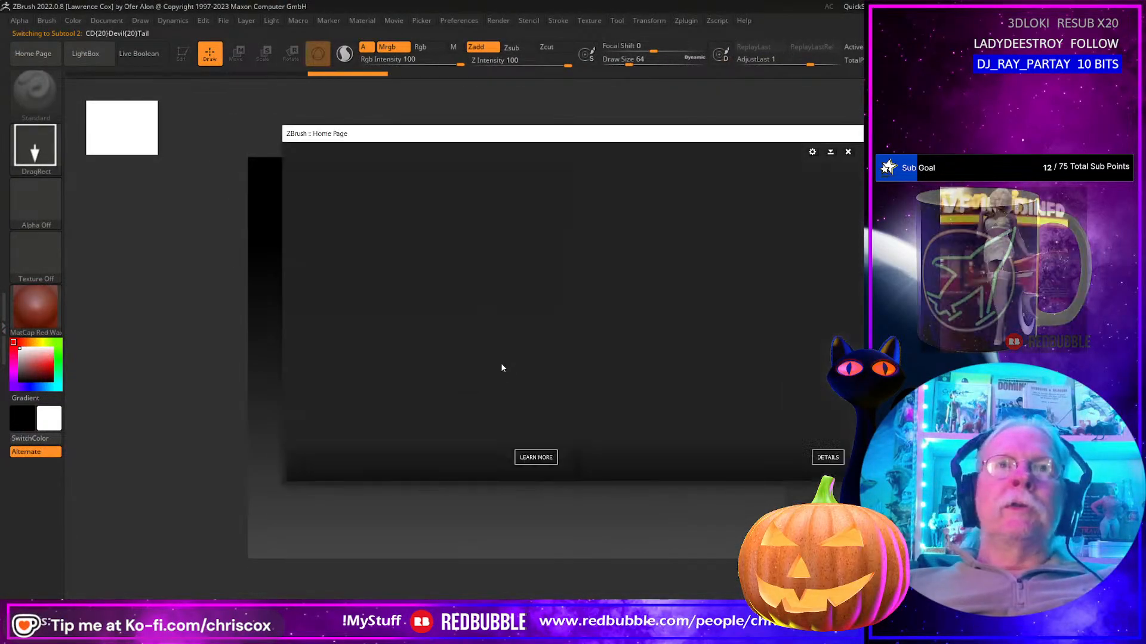
click(848, 153)
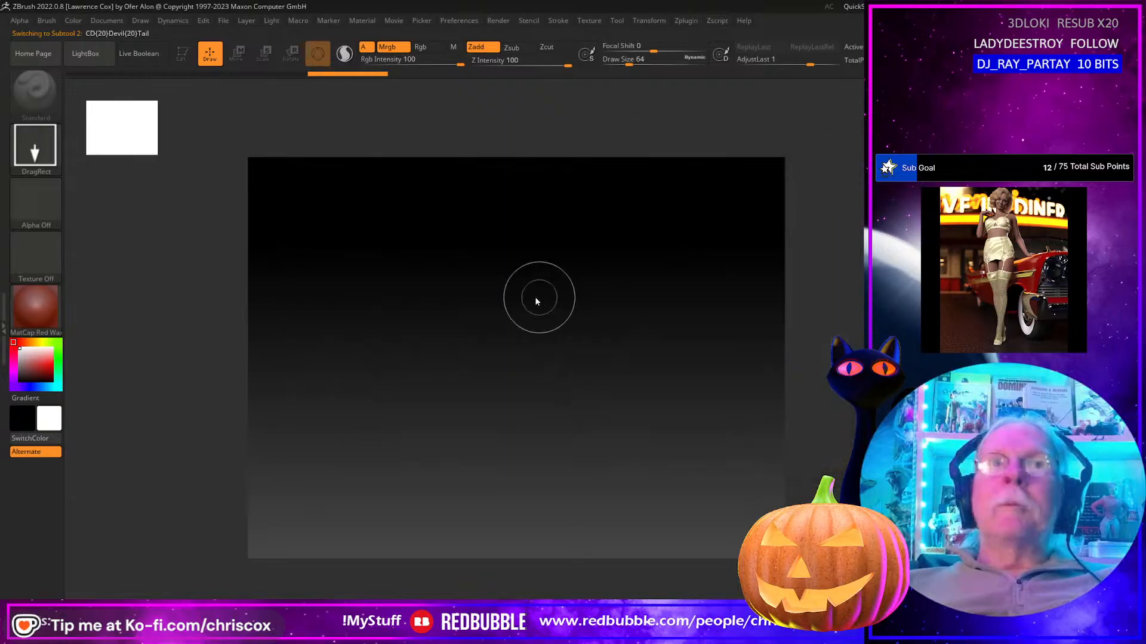
Step: Draw the suit and tail onto the ZBrush canvas and put them in Edit mode, framed from the side
drag(488, 377, 487, 550)
click(182, 55)
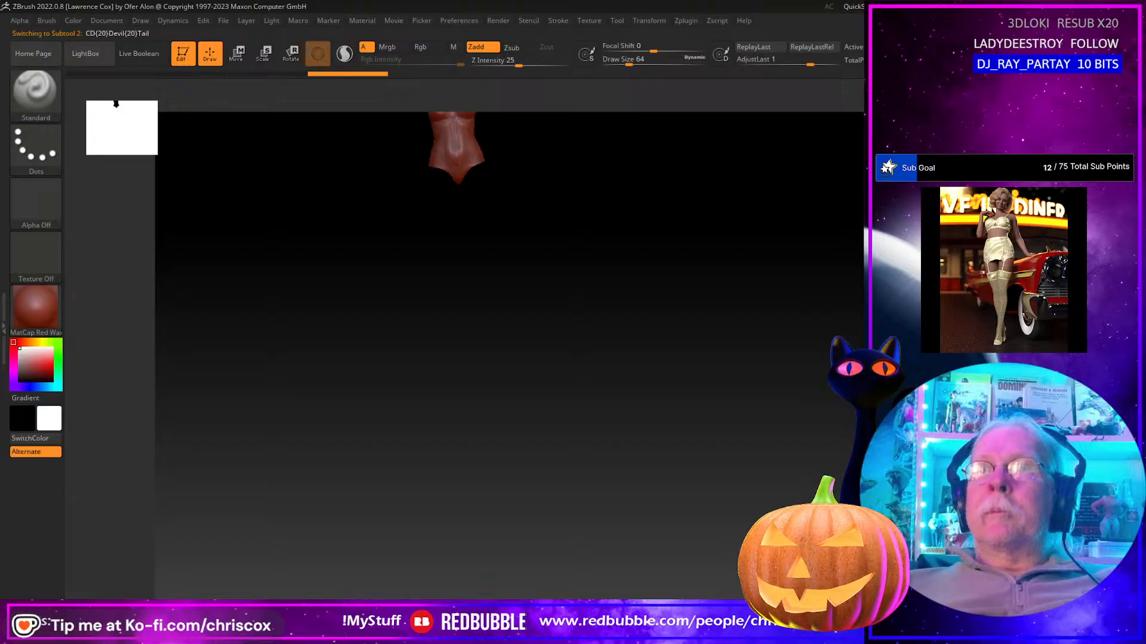
key(f)
drag(316, 378, 367, 378)
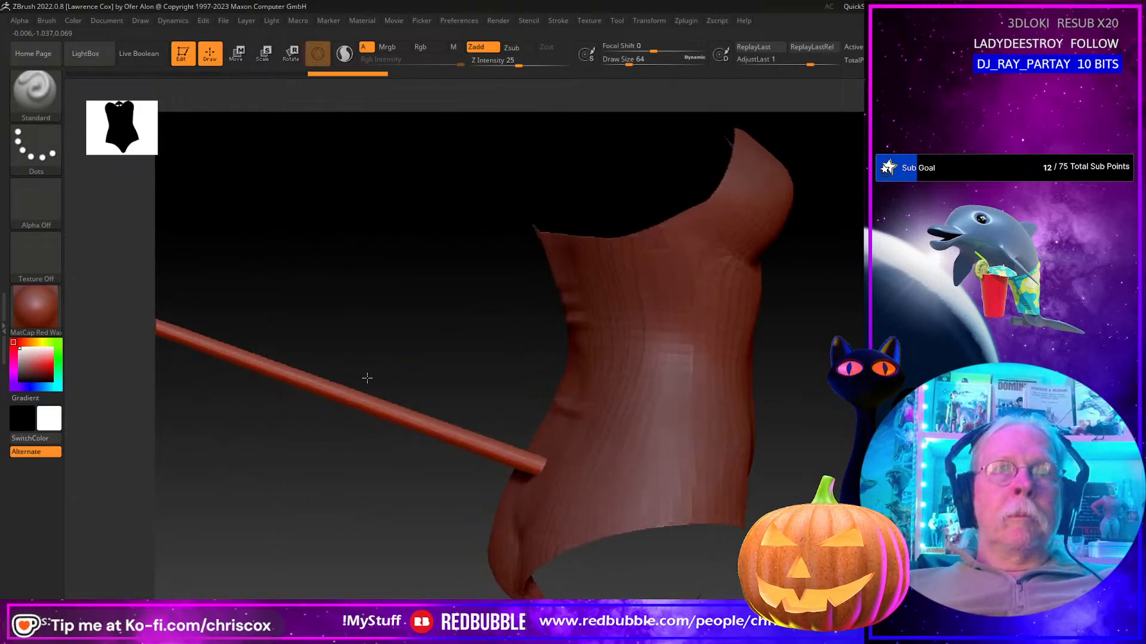
Step: Set the Standard brush's Z Intensity to 8 and its Draw Size to about 5 for work on the tail's base
scroll(528, 449, up, 5)
scroll(547, 449, down, 1)
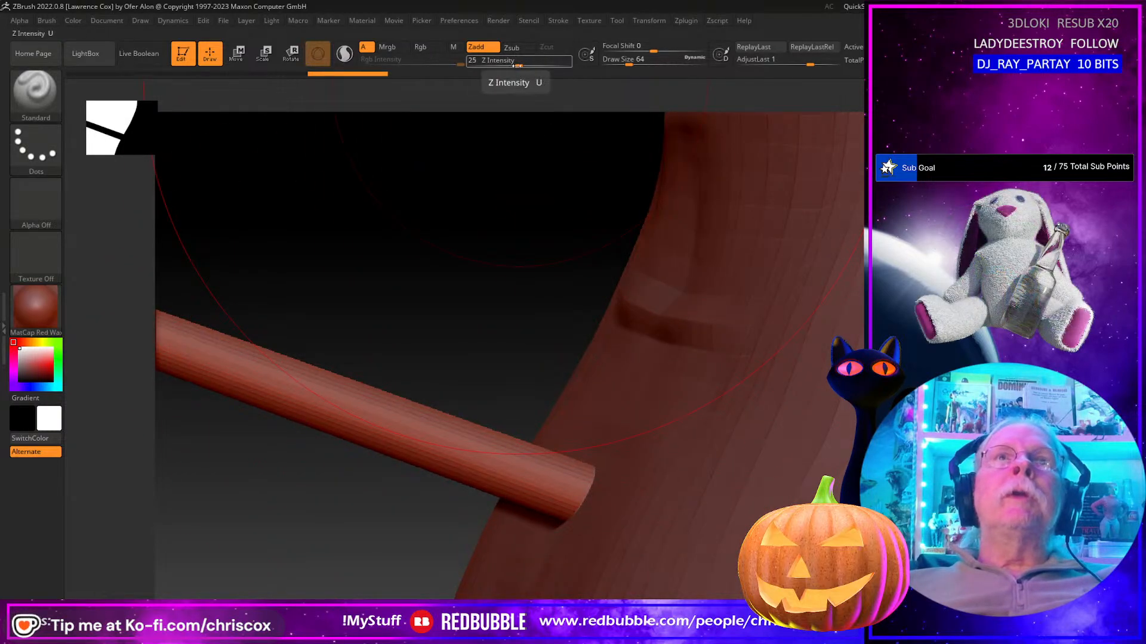
click(505, 66)
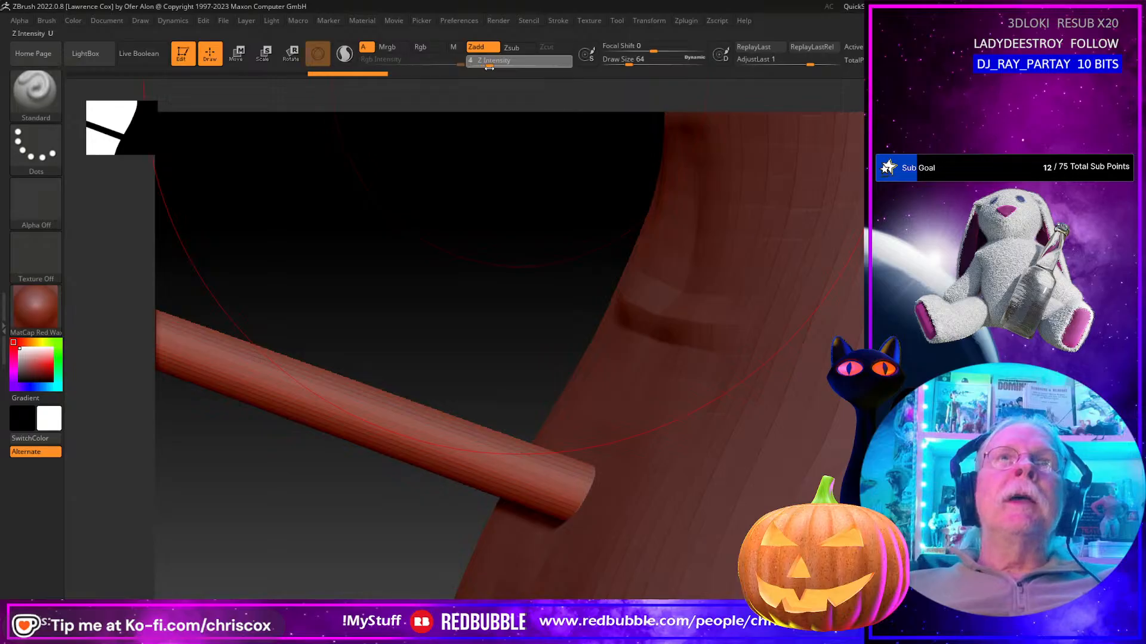
drag(497, 67, 499, 67)
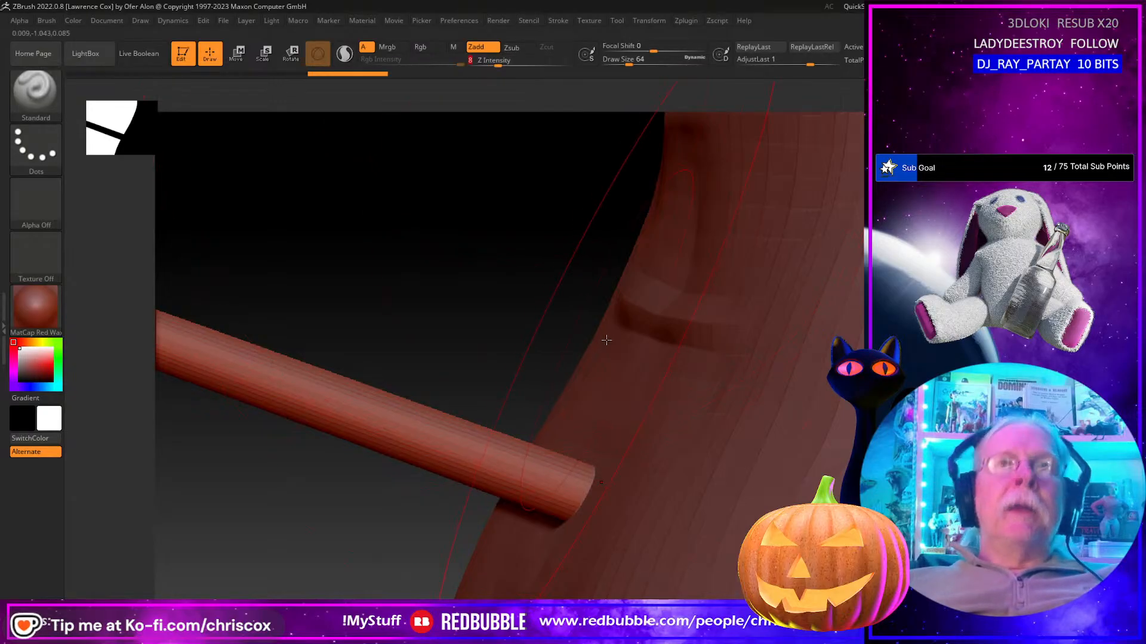
key(s)
drag(608, 342, 593, 345)
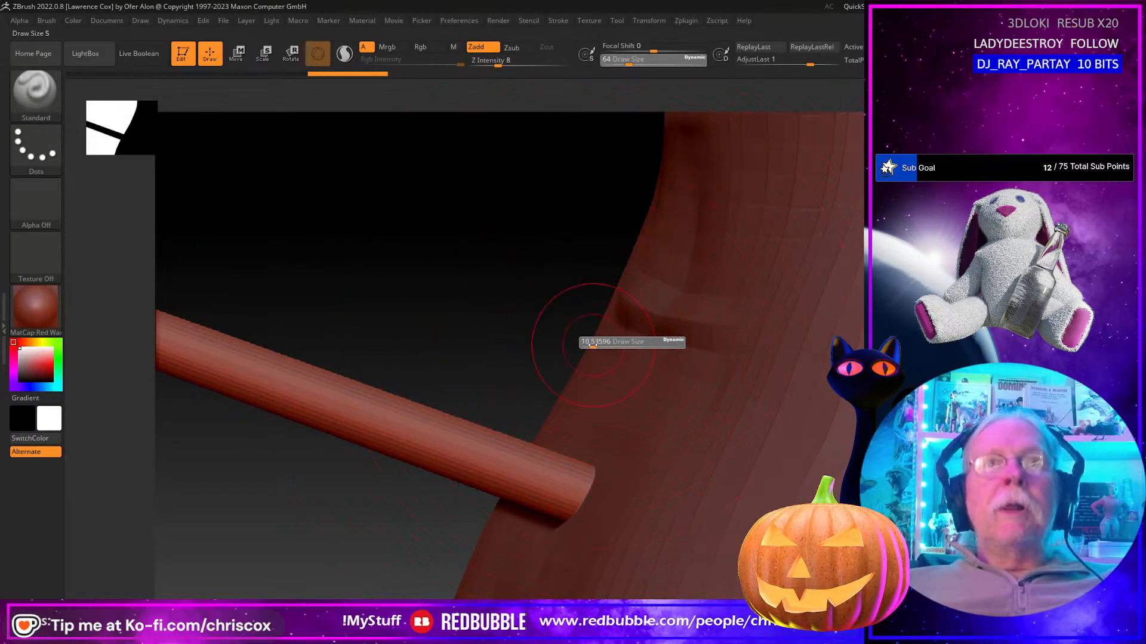
Step: Try to flare the end of the tail against the suit with the Standard brush, and undo the strokes
click(581, 473)
right_drag(581, 473, 588, 529)
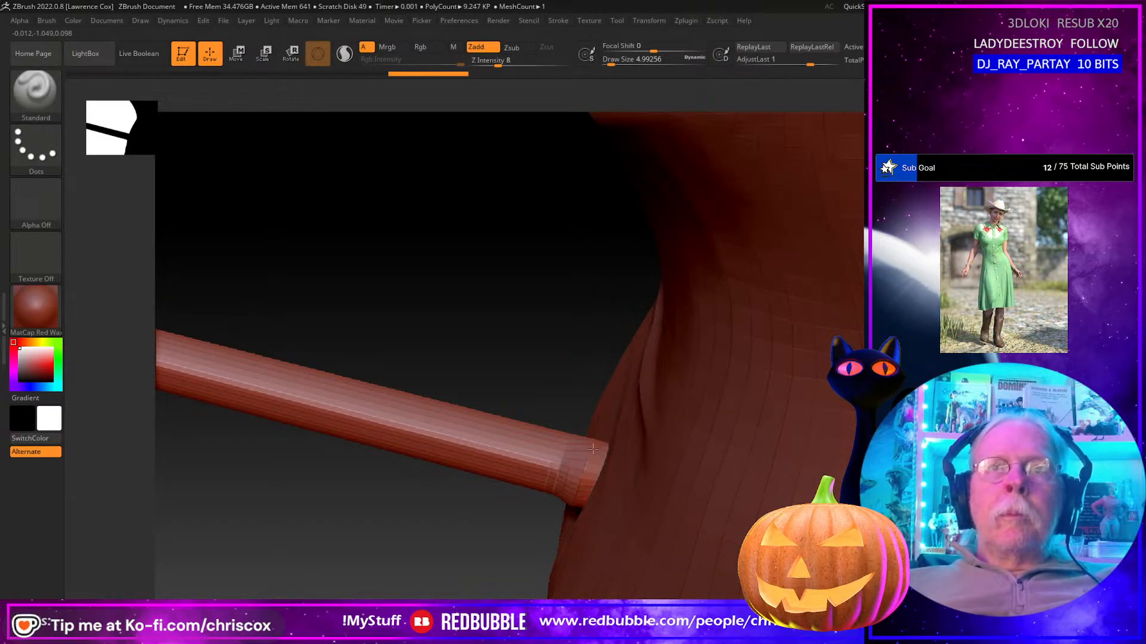
click(585, 513)
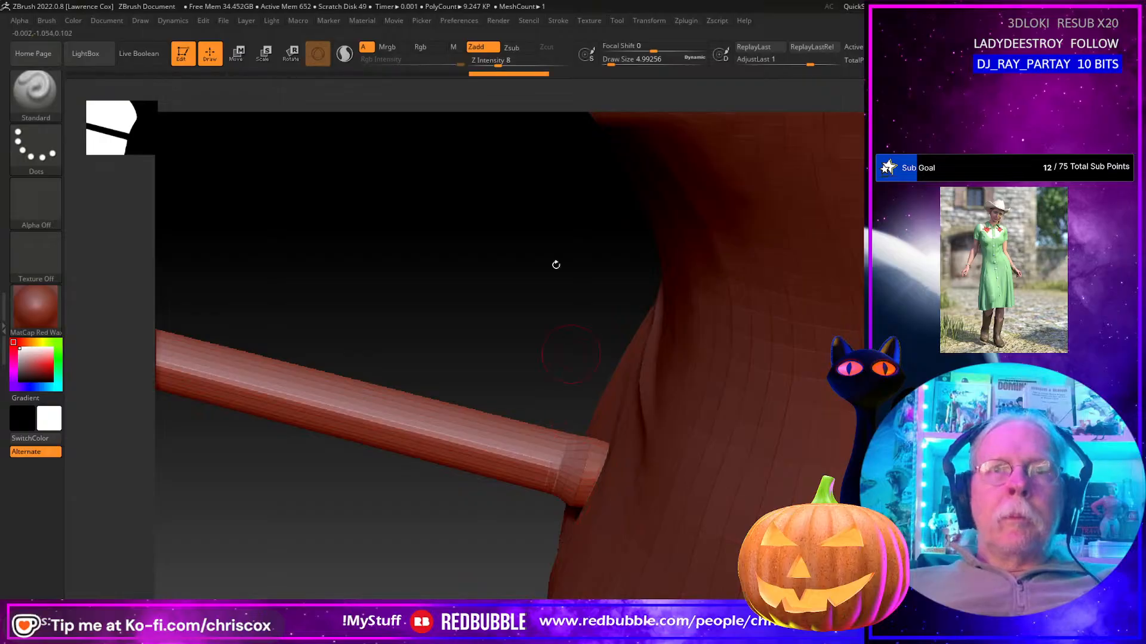
key(ctrl)
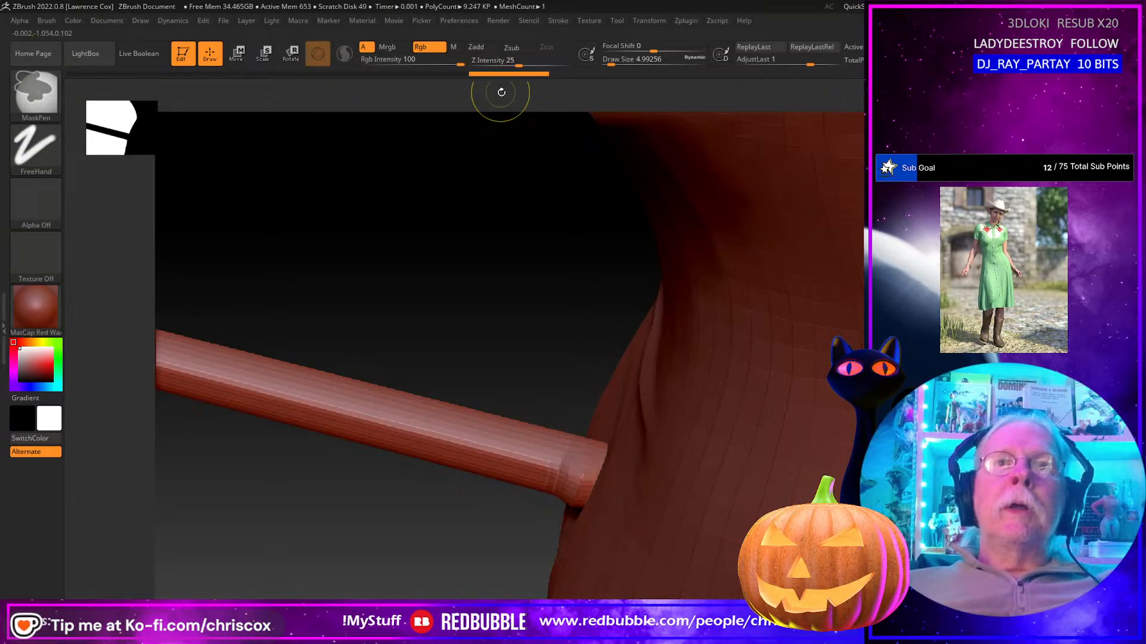
key(ctrl+z)
key(ctrl+z)
Step: Raise the Z Intensity to 16 and sculpt an outward rim around the tail's base where it meets the suit
drag(544, 417, 565, 407)
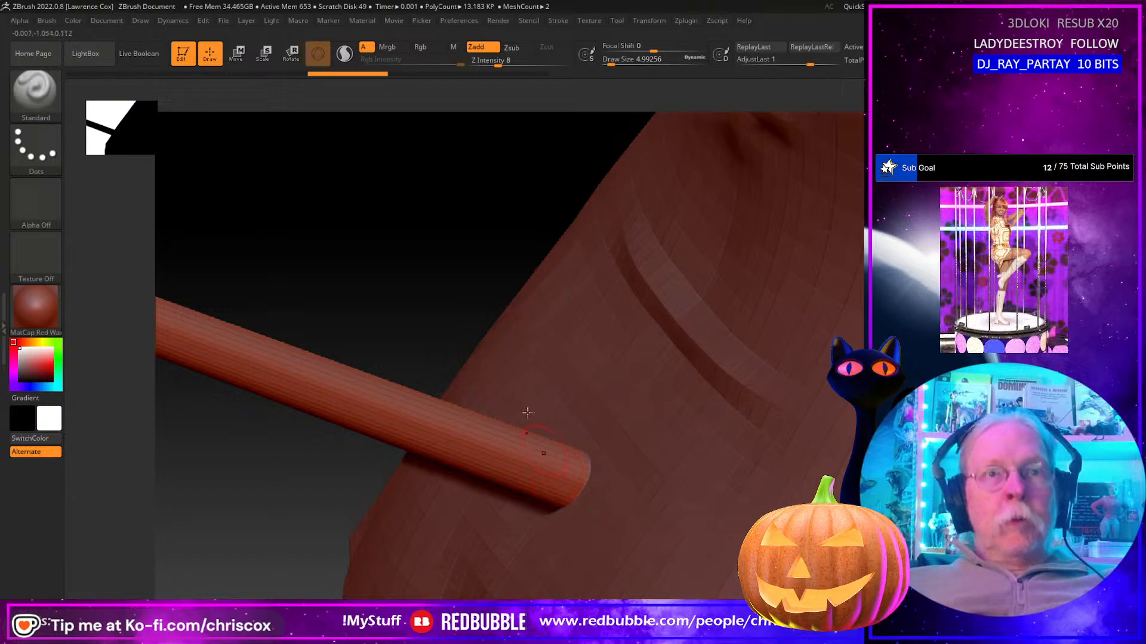
text(9)
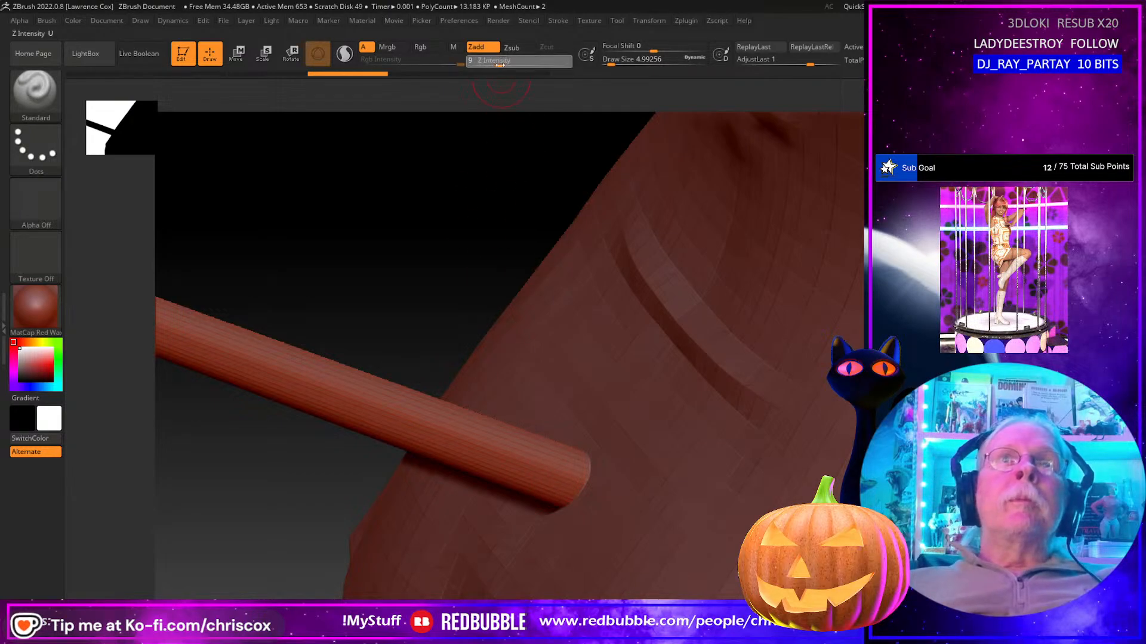
key(Return)
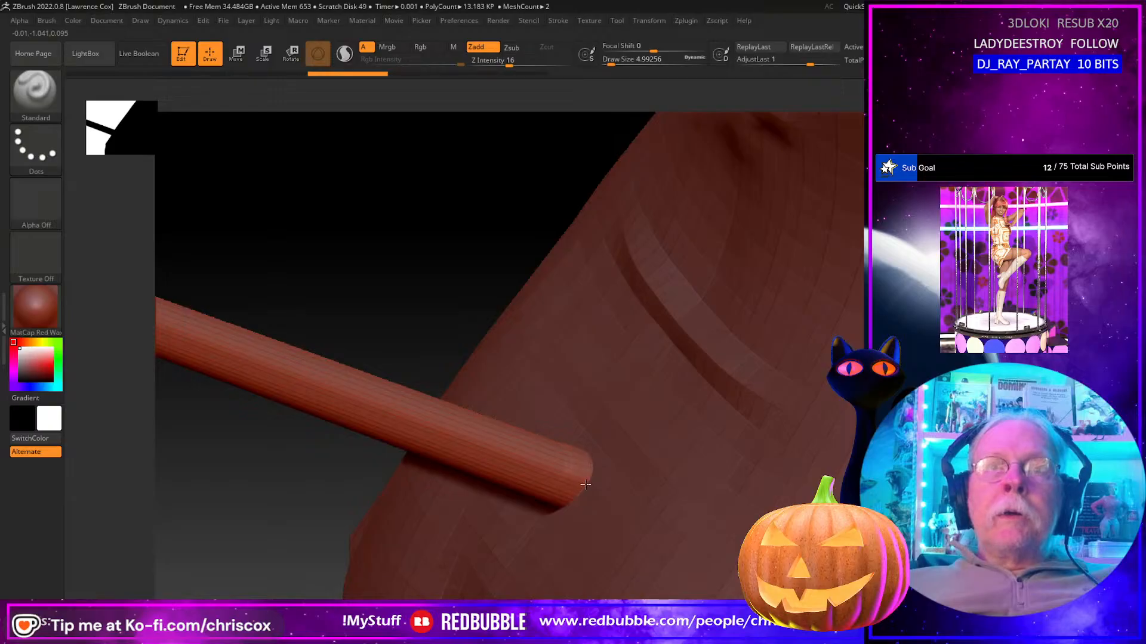
drag(572, 499, 561, 508)
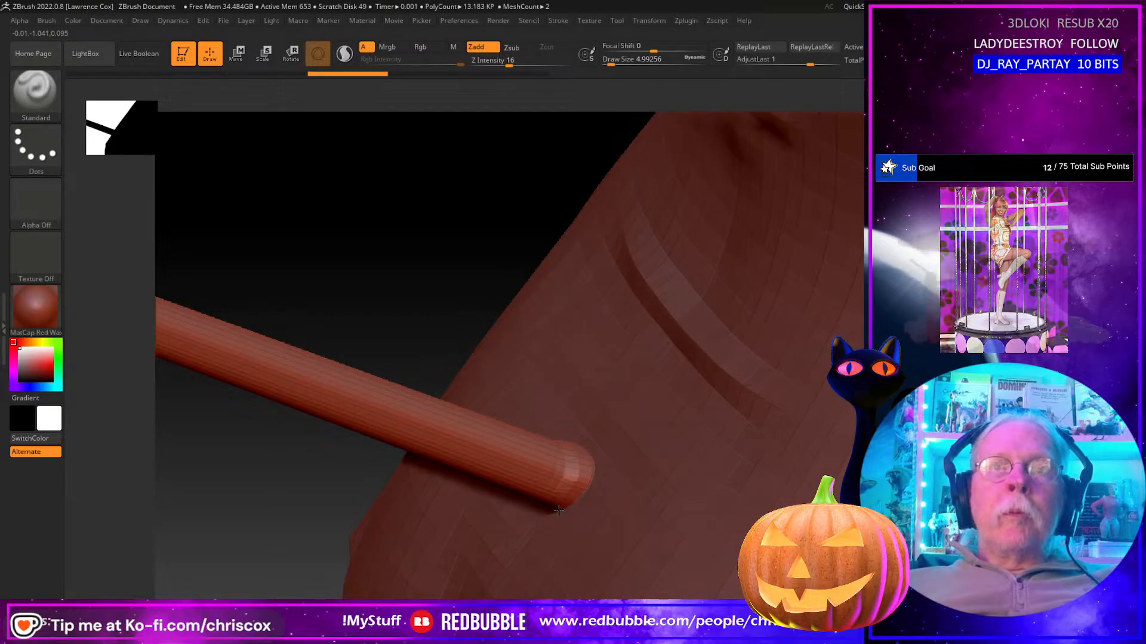
right_drag(562, 508, 621, 504)
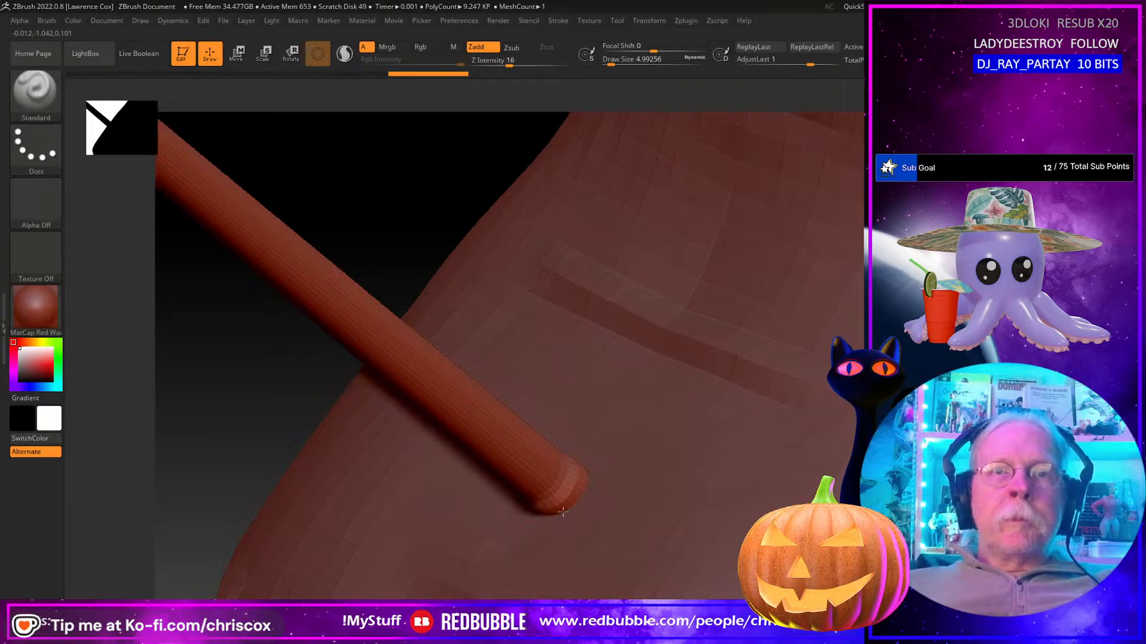
drag(537, 511, 551, 510)
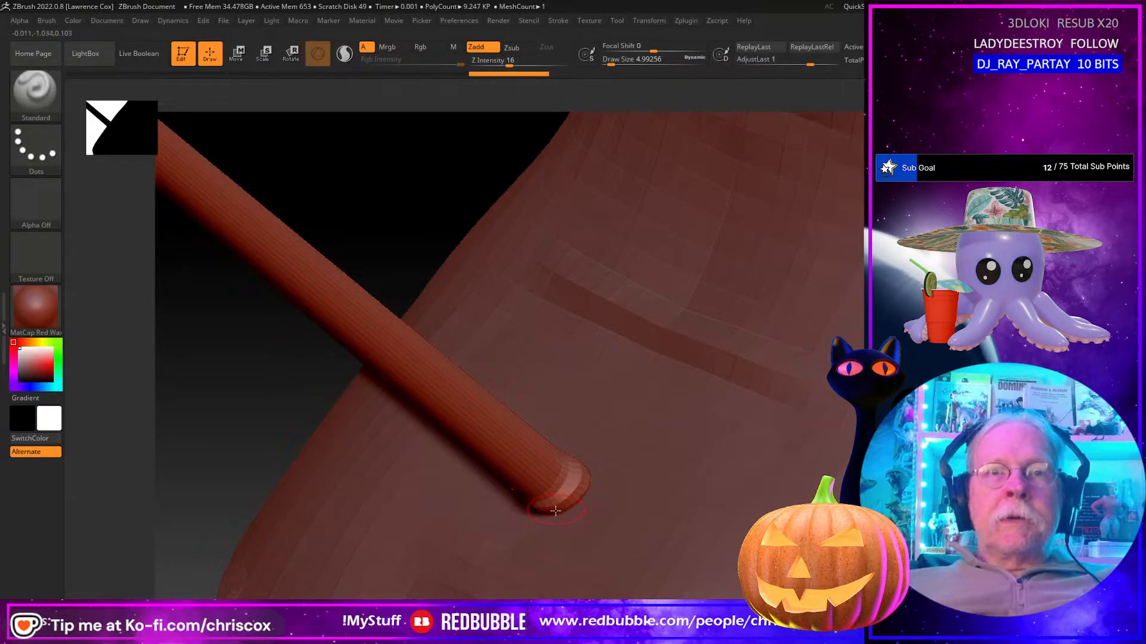
right_drag(550, 509, 570, 507)
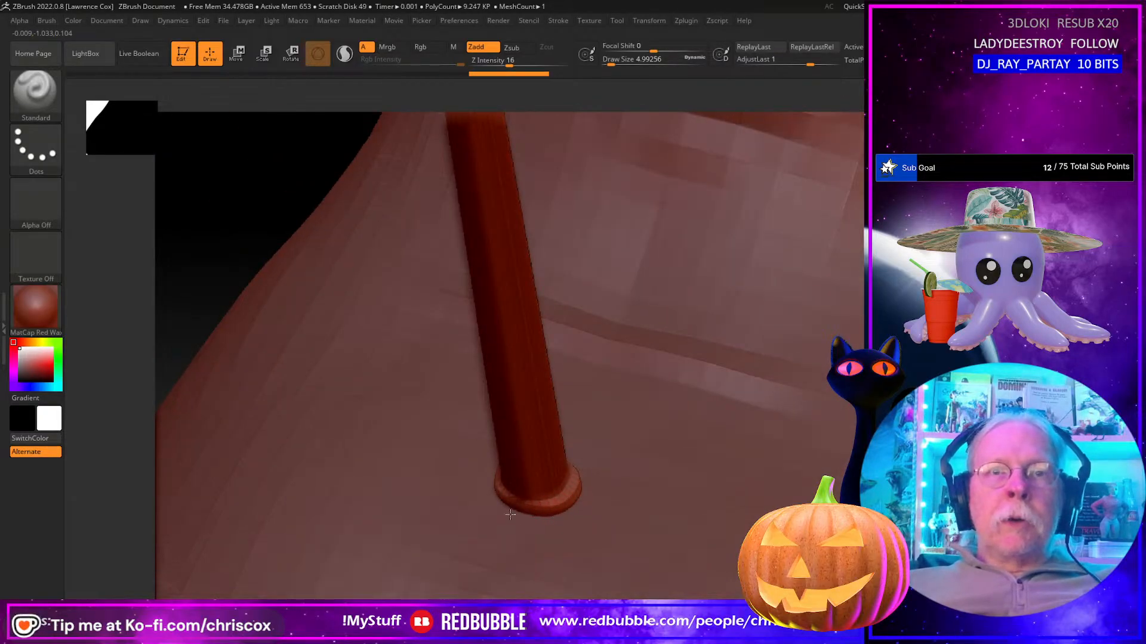
drag(576, 504, 583, 486)
Step: Build up the remaining sides of the tail's flared rim so that it widens evenly against the suit's back
right_drag(583, 486, 535, 521)
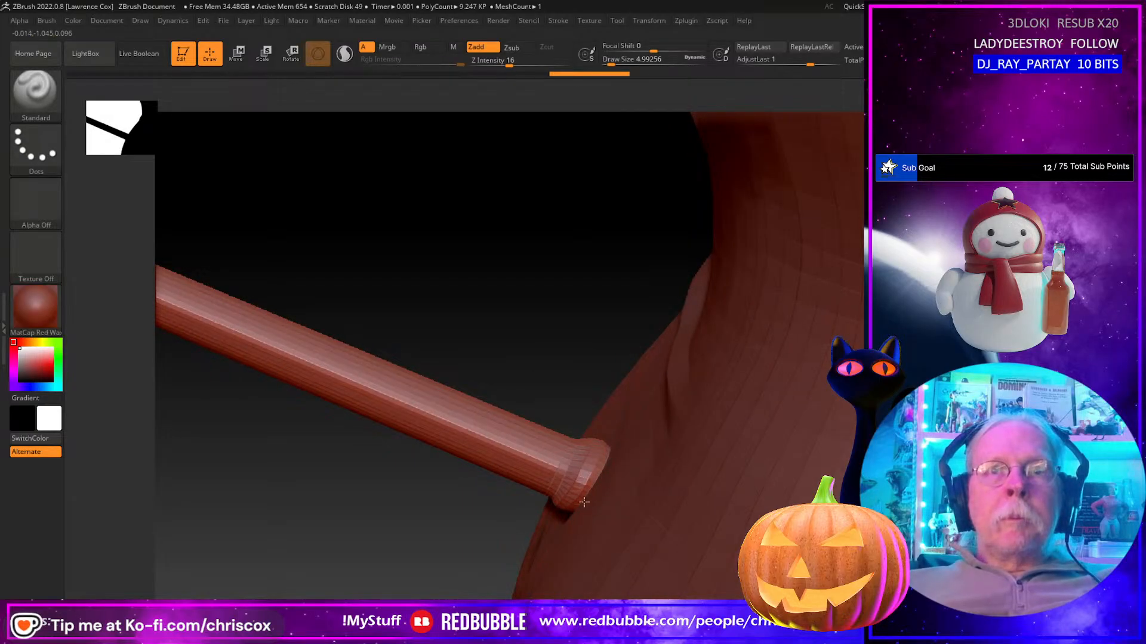
drag(587, 475, 571, 507)
right_drag(570, 507, 596, 502)
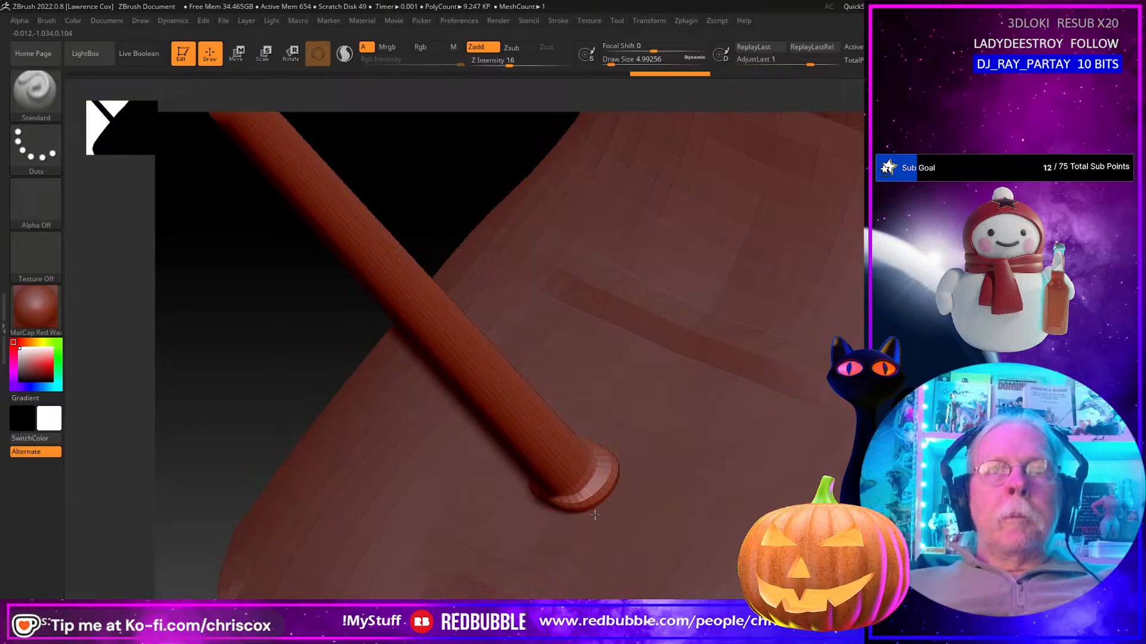
drag(558, 512, 583, 525)
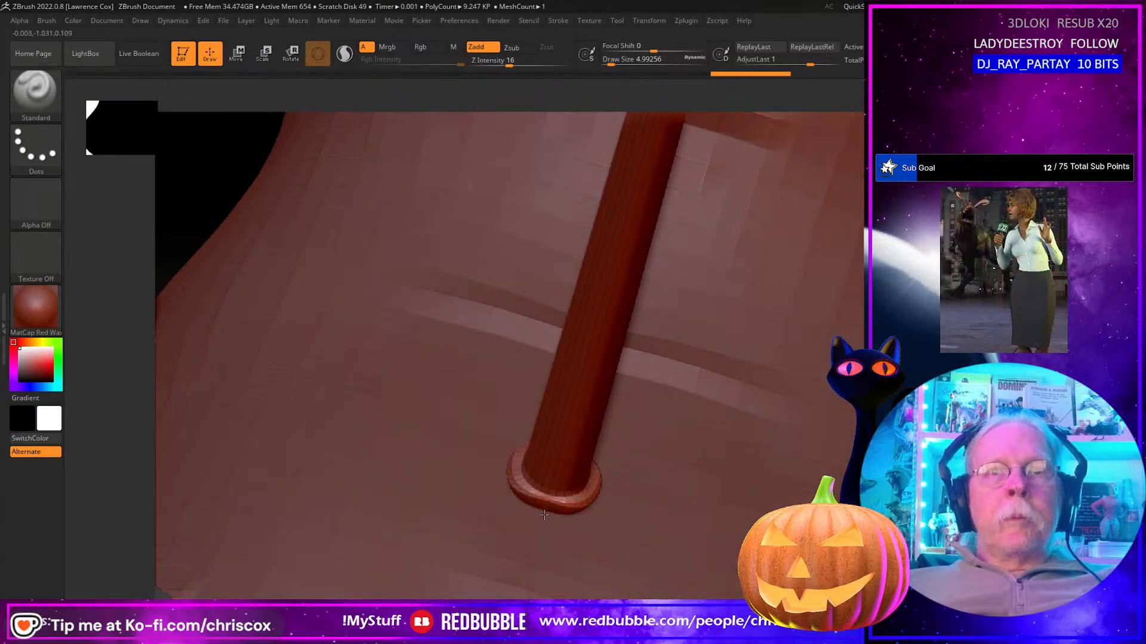
right_drag(571, 517, 548, 462)
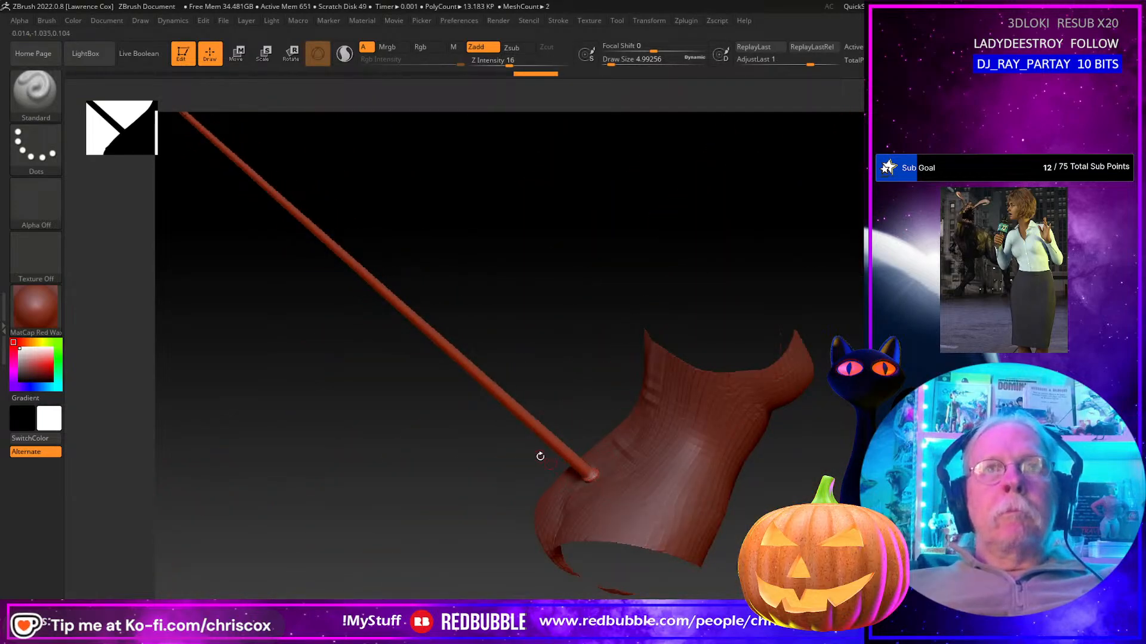
right_drag(610, 438, 589, 427)
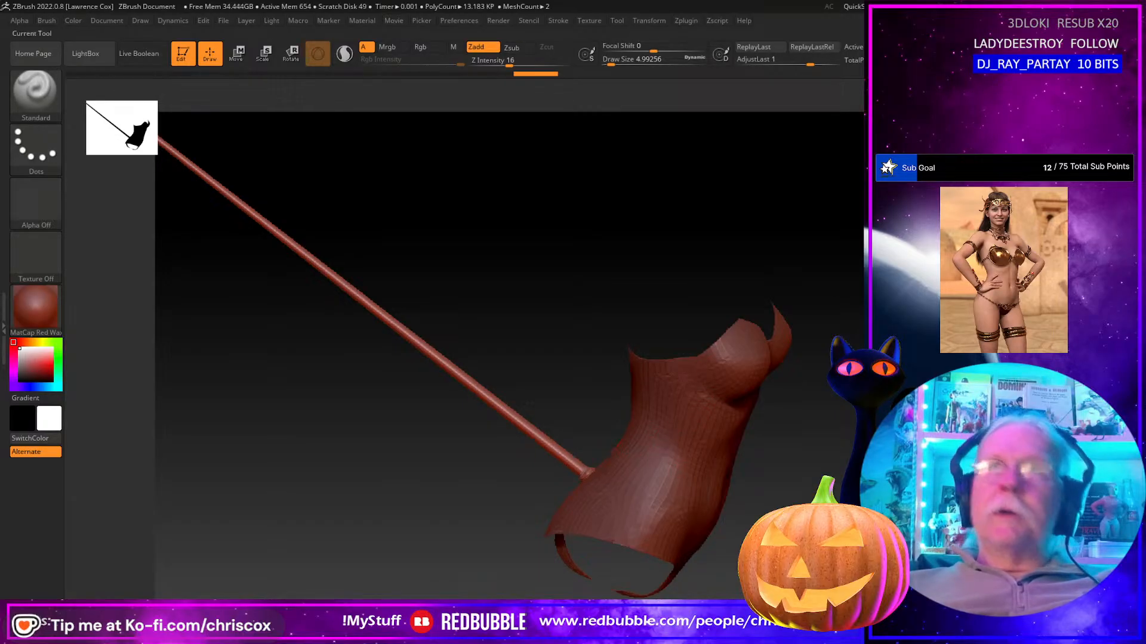
Step: Send the sculpted tail back to Daz Studio with GoZ, and cancel its import as a new object
click(886, 146)
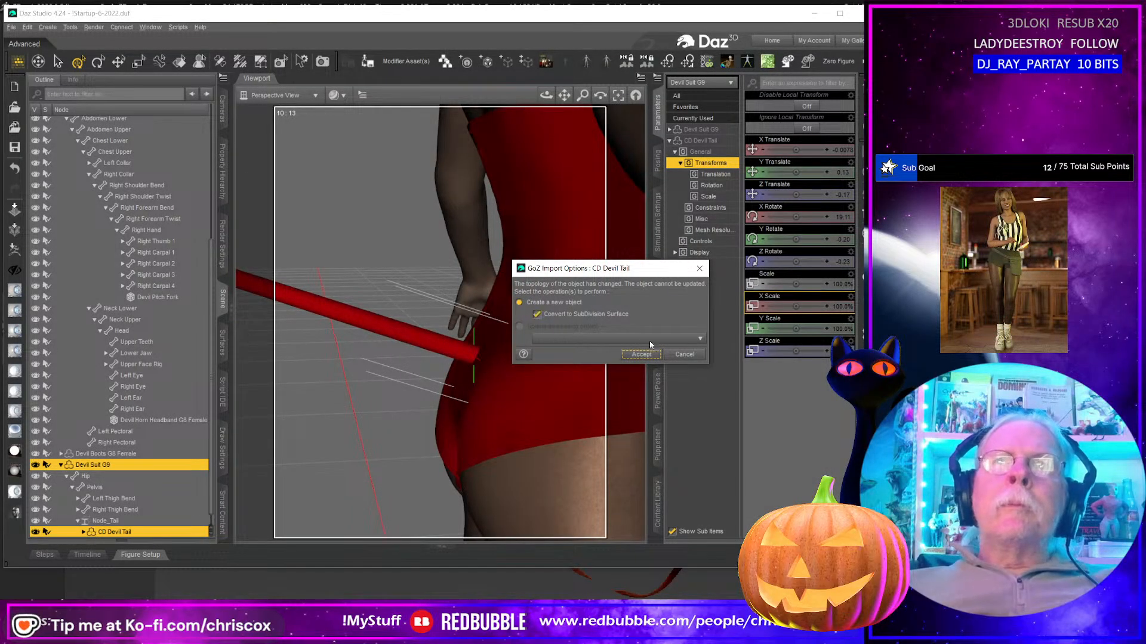
click(684, 355)
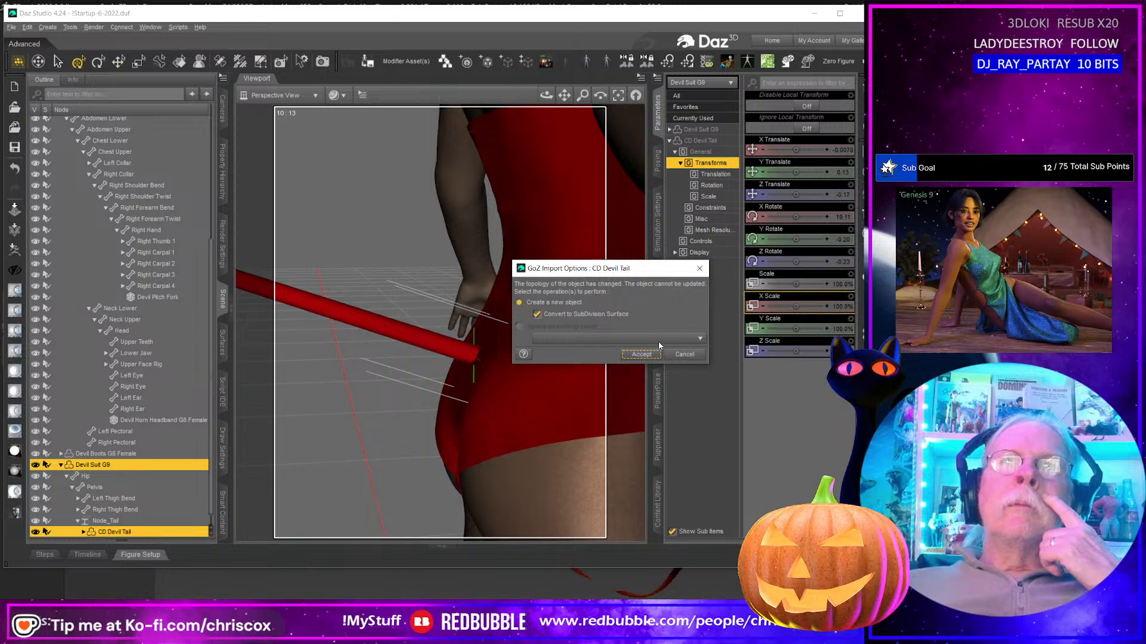
click(685, 354)
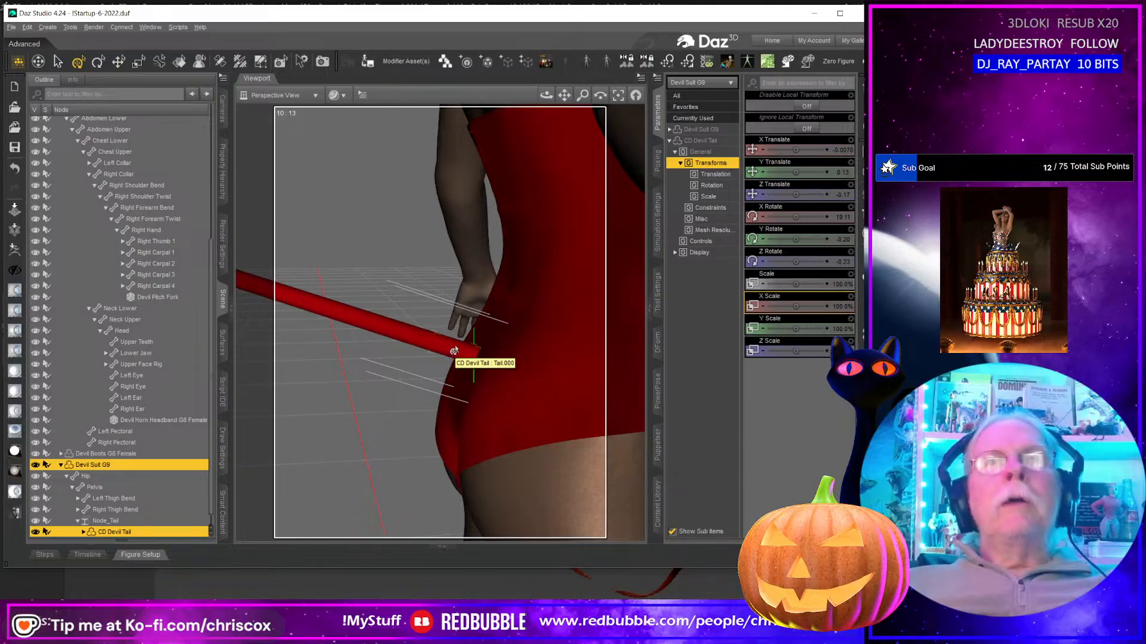
Step: Return to ZBrush, export the tail to Daz Studio with GoZ once more, and cancel the import options again
key(alt+Tab)
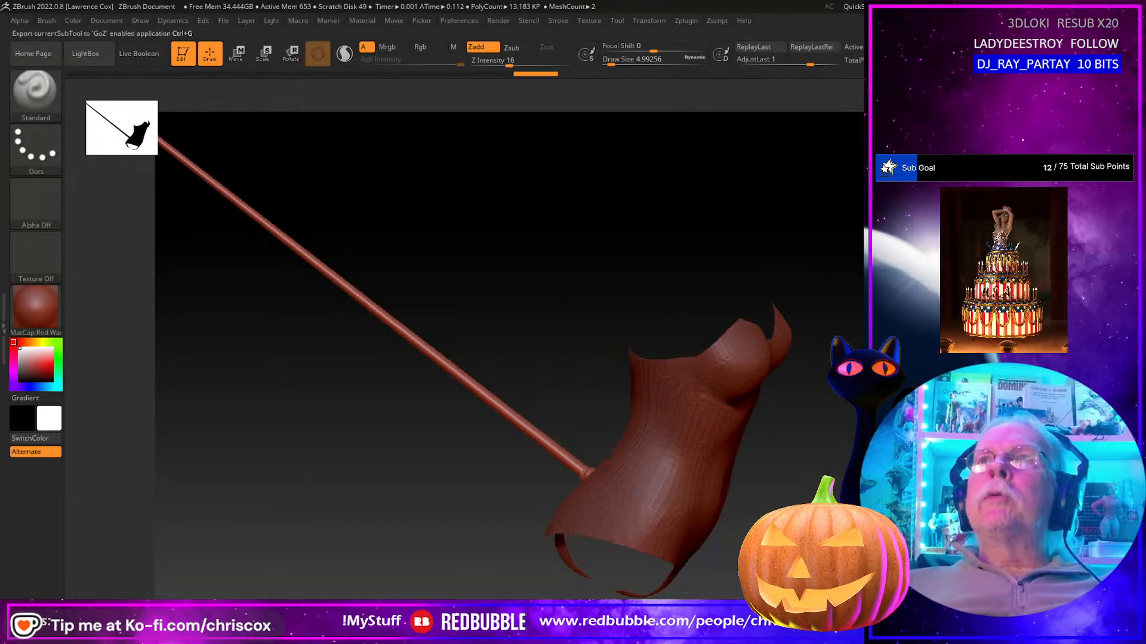
key(ctrl+g)
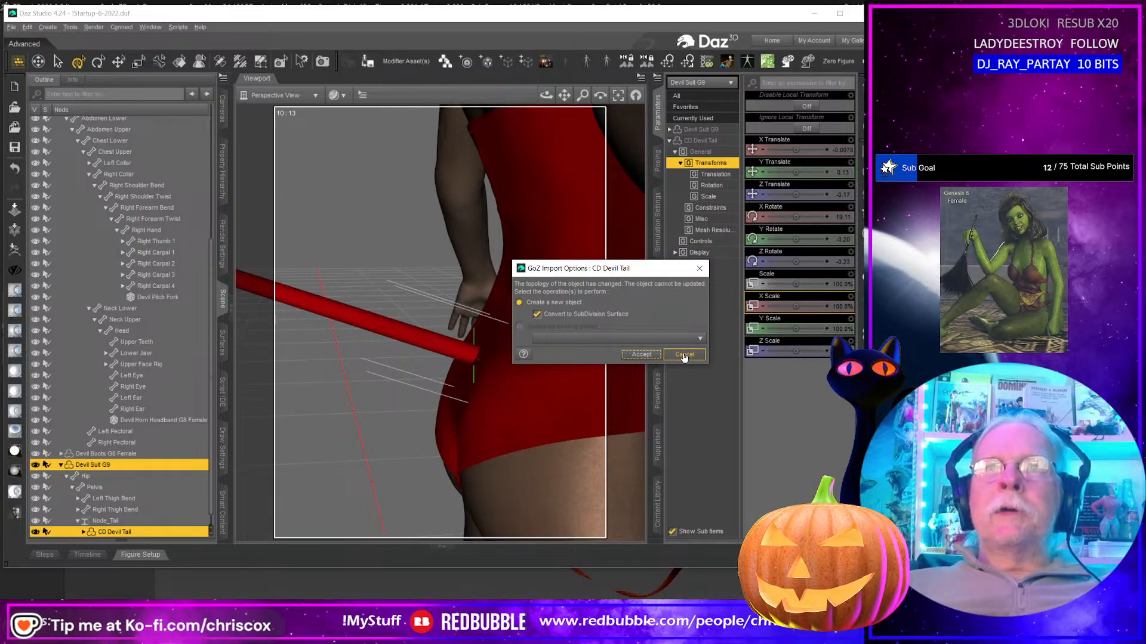
click(685, 355)
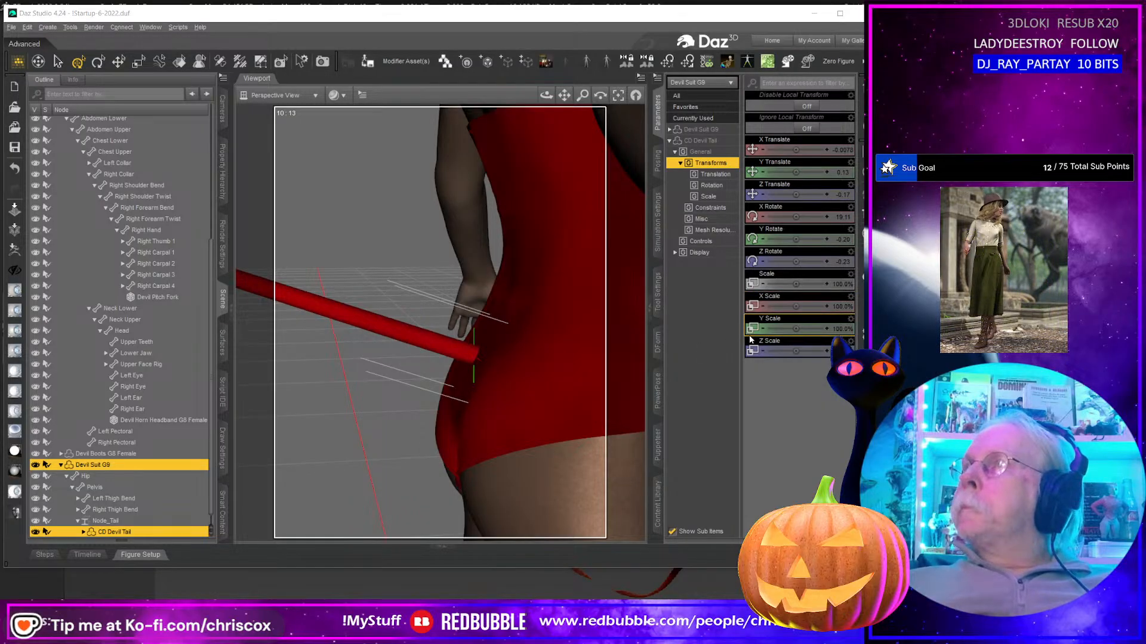
Step: Switch to ZBrush and close it without saving the project changes
key(alt+Tab)
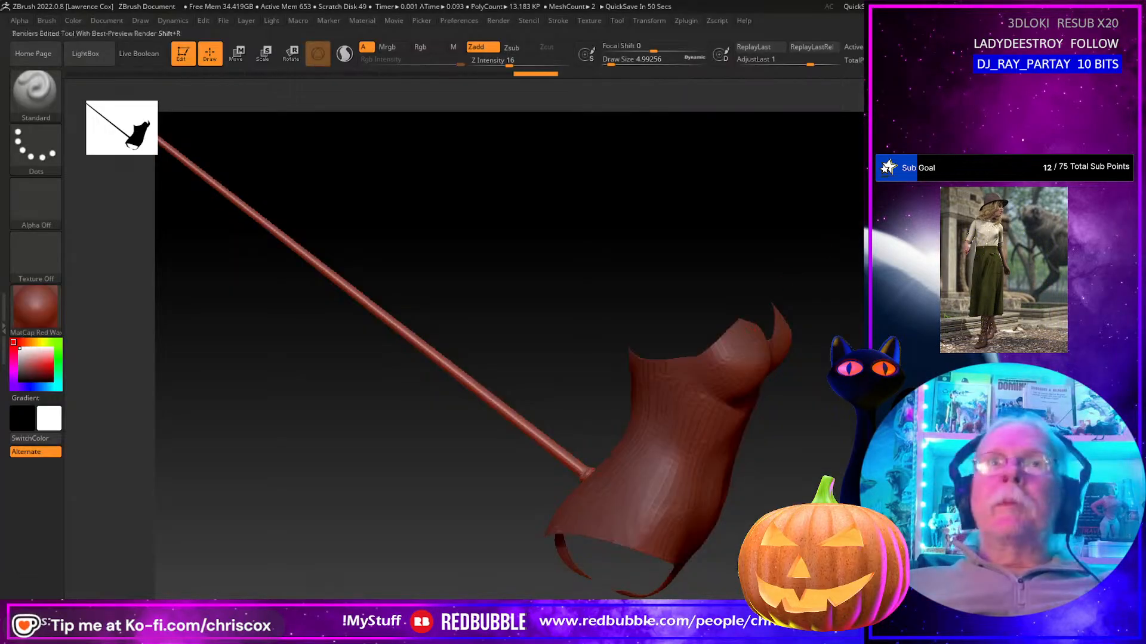
click(1138, 6)
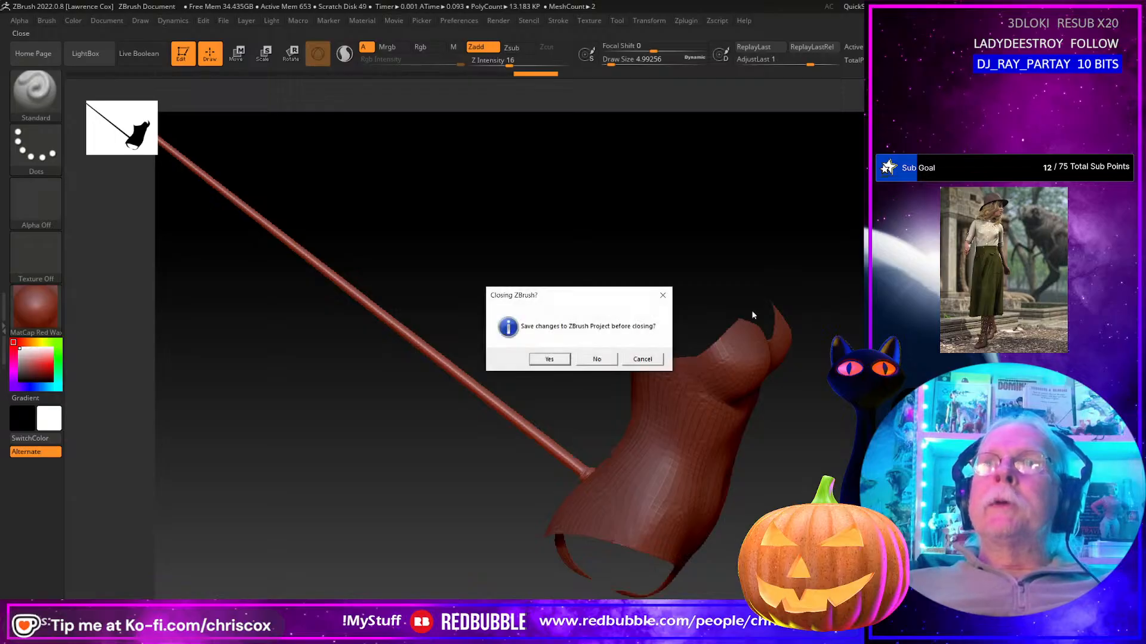
click(609, 358)
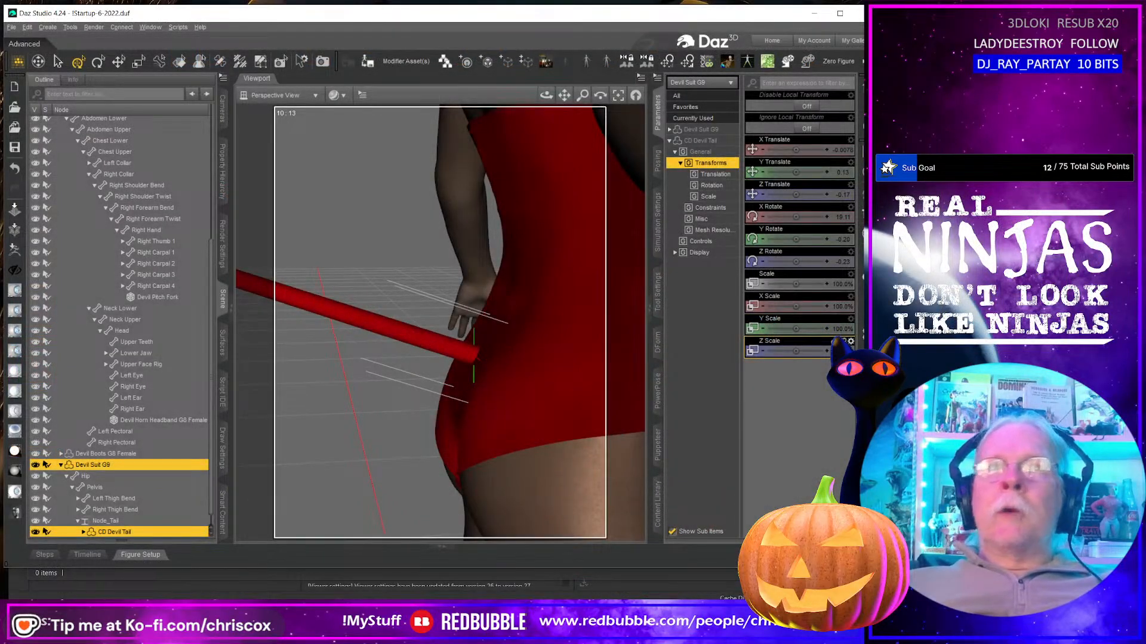
Step: Load a fresh copy of the CD Devil Tail accessory from the Carnival Devil G8 Female folder in the Content Library
scroll(434, 455, down, 10)
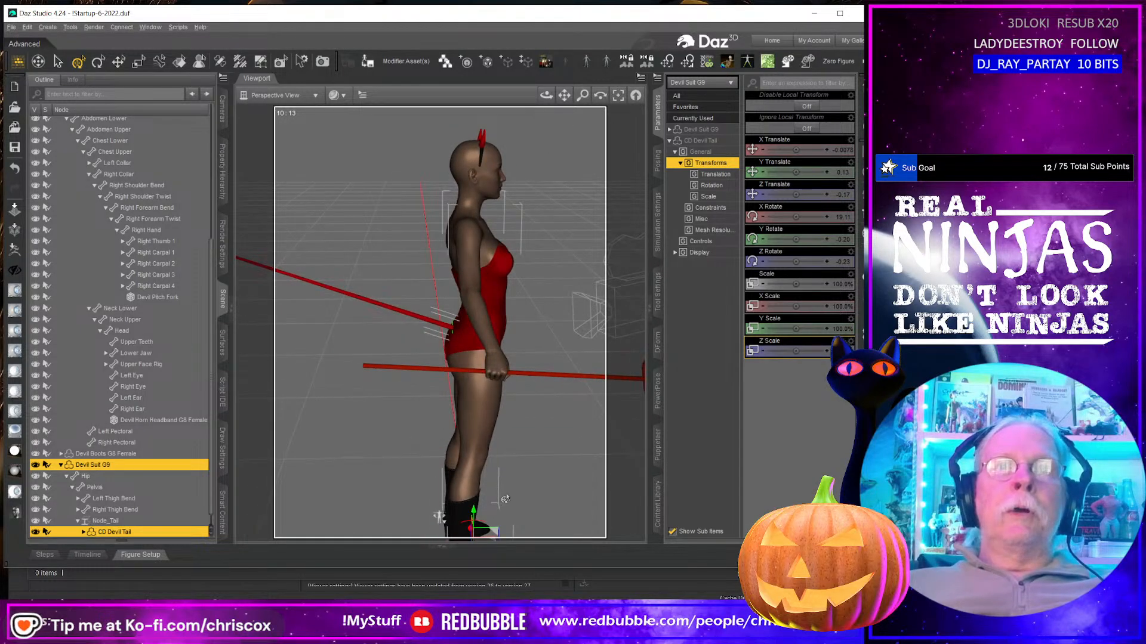
scroll(475, 494, up, 5)
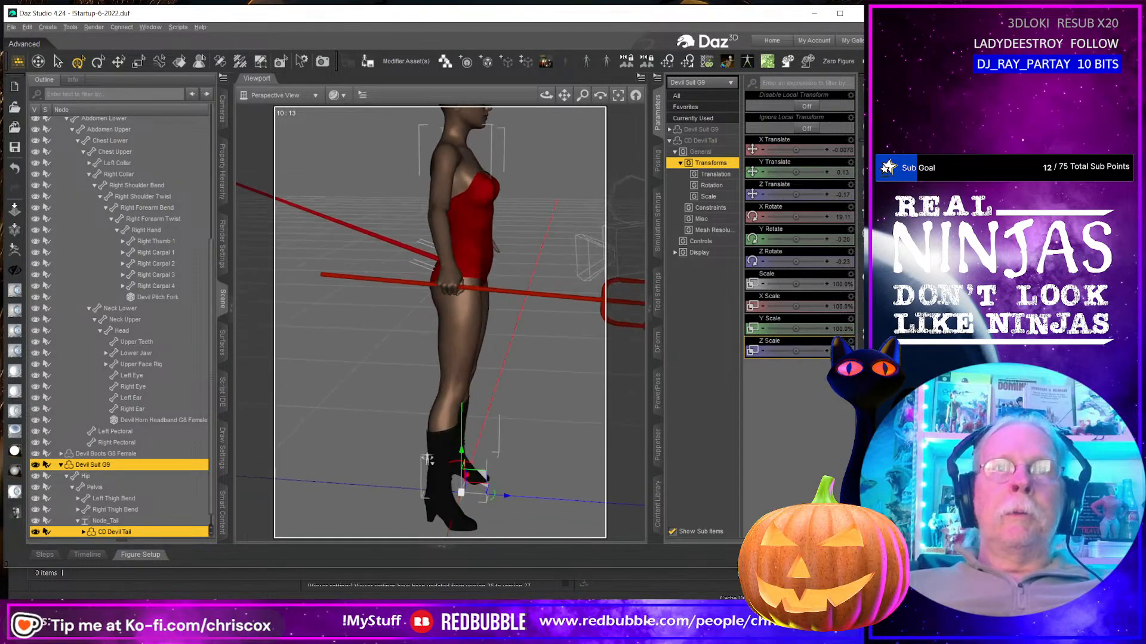
middle_drag(522, 510, 517, 512)
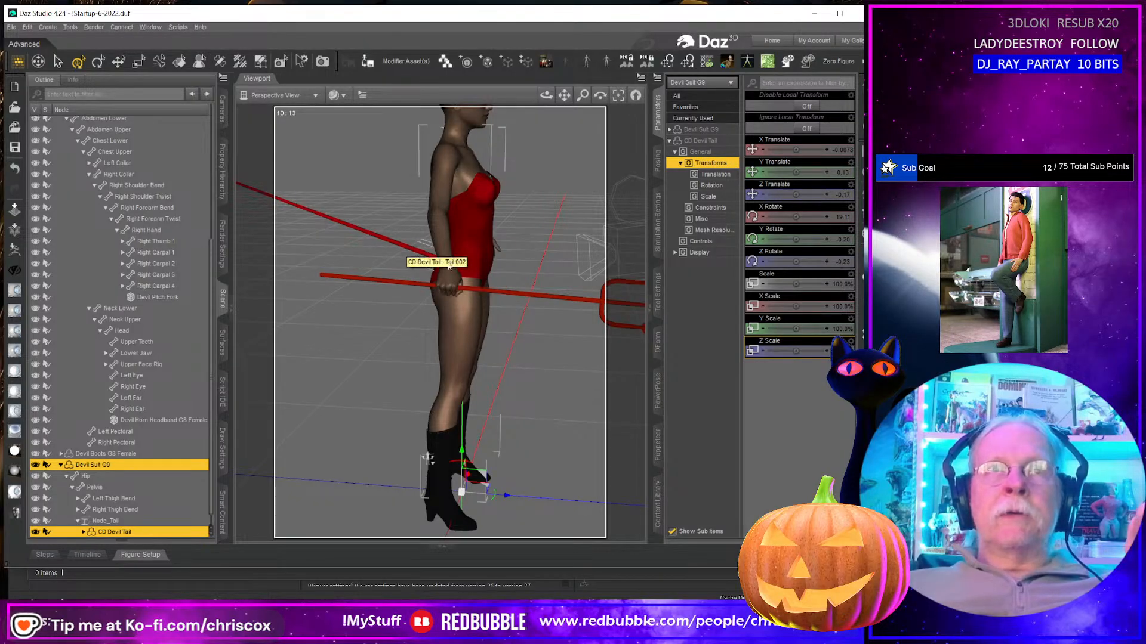
click(657, 498)
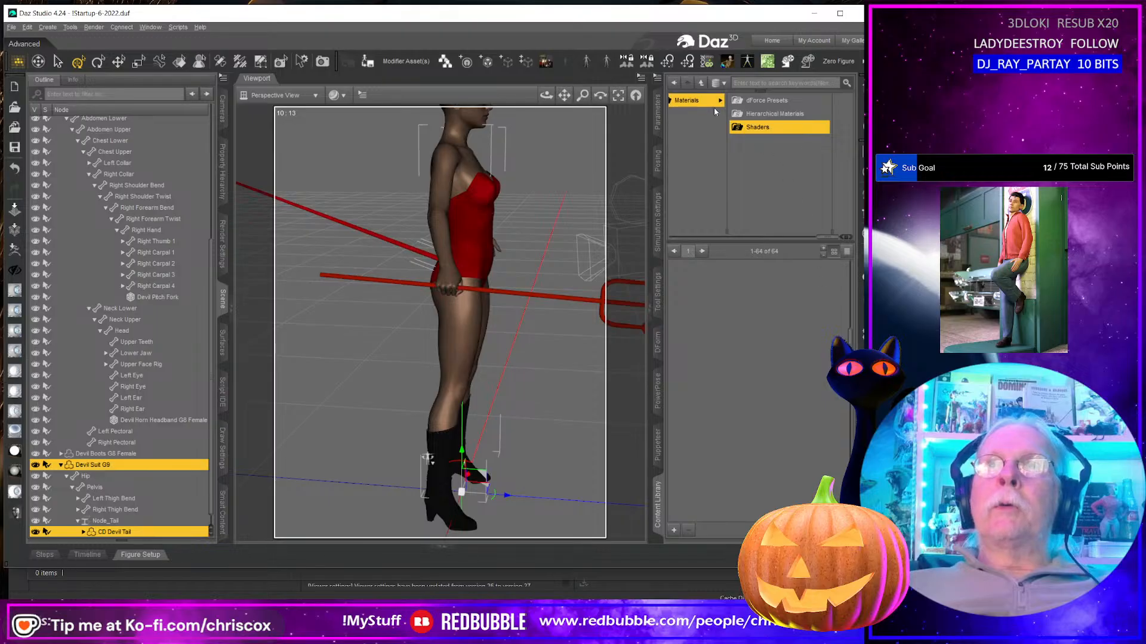
click(699, 102)
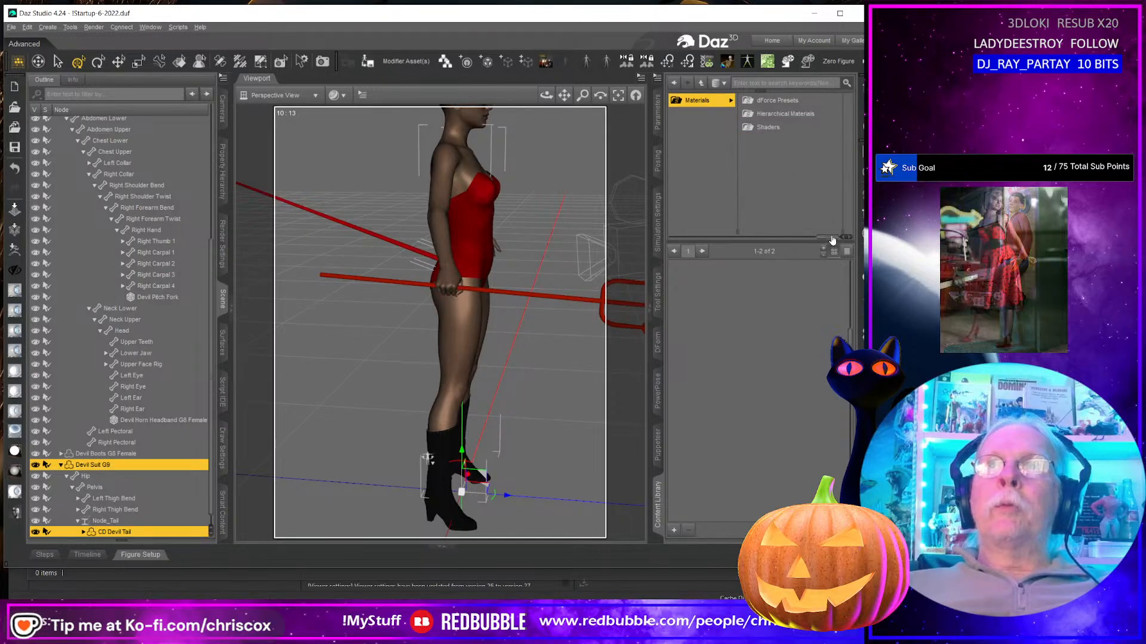
drag(817, 238, 783, 222)
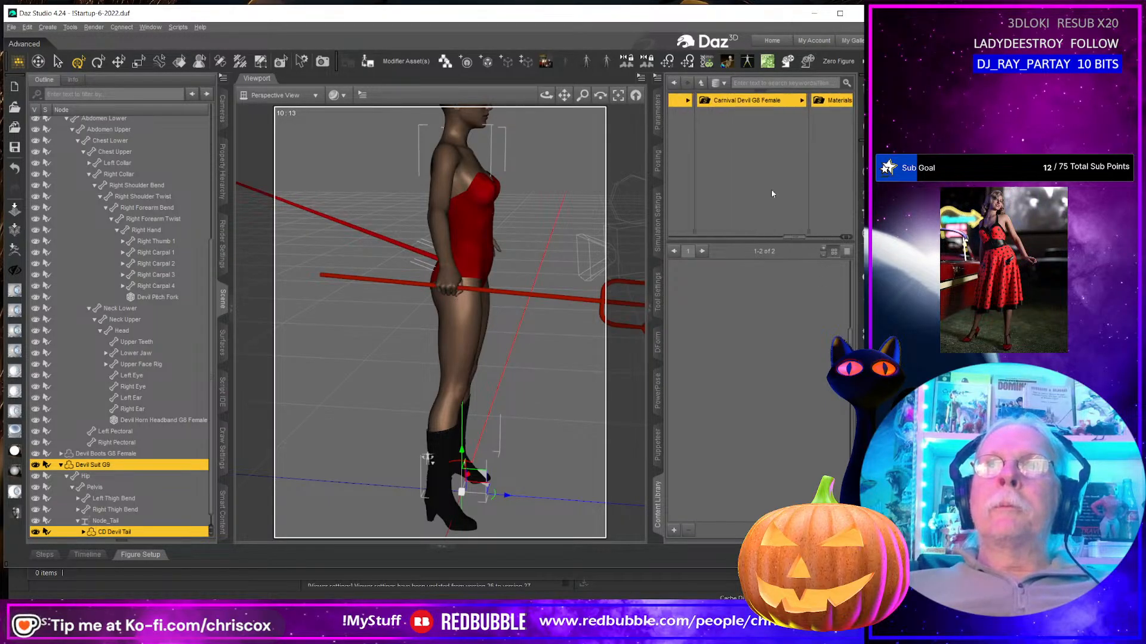
click(740, 102)
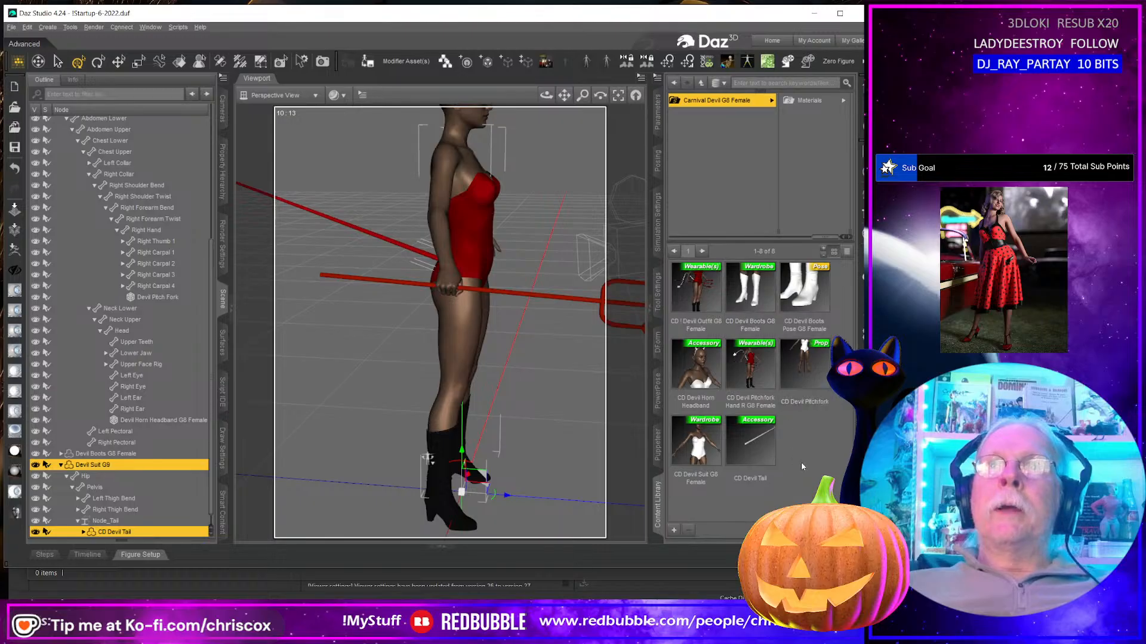
double_click(759, 455)
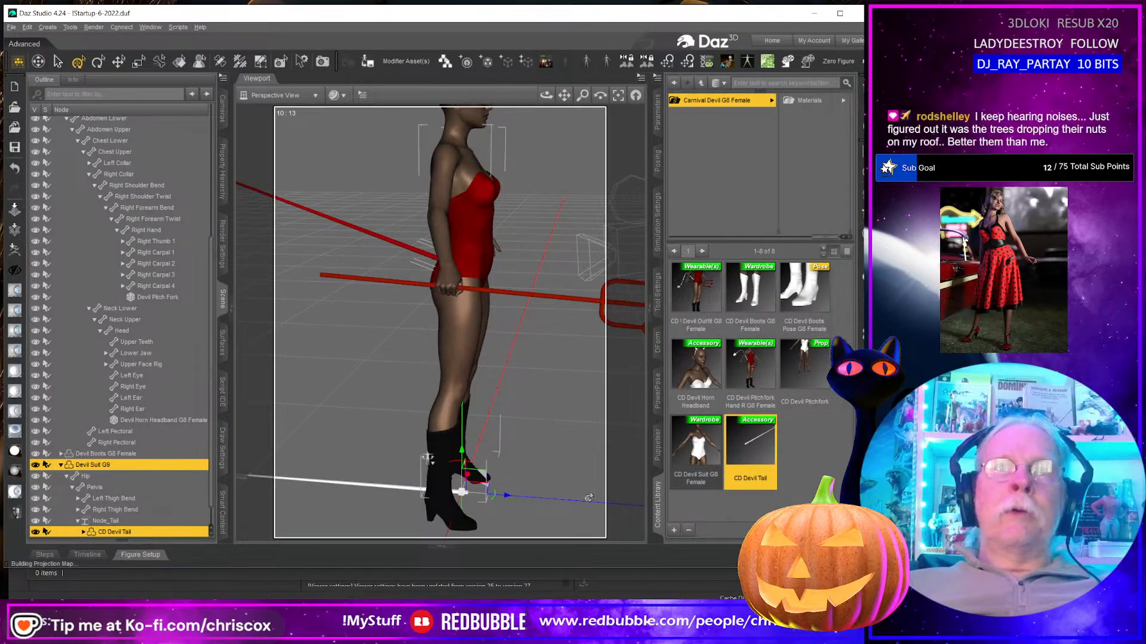
Step: Examine the base end of the newly loaded white tail at floor level between the boots
right_drag(546, 502, 562, 475)
middle_drag(547, 500, 523, 489)
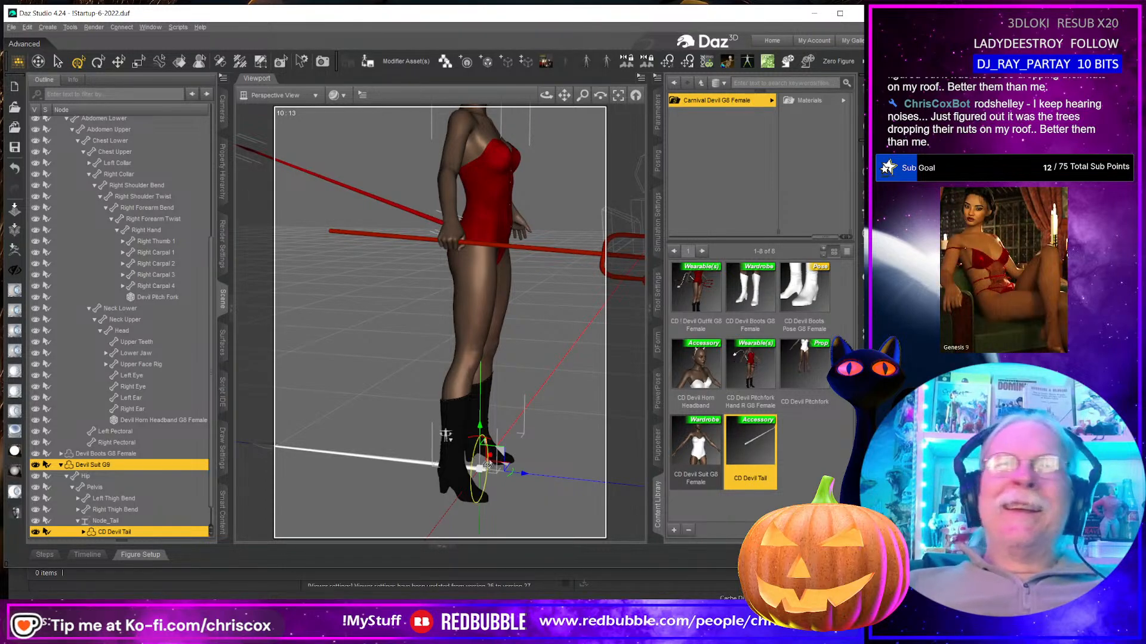
middle_drag(481, 469, 444, 457)
middle_drag(546, 460, 534, 456)
scroll(544, 453, up, 1)
scroll(545, 453, up, 2)
scroll(567, 456, up, 3)
scroll(550, 417, up, 4)
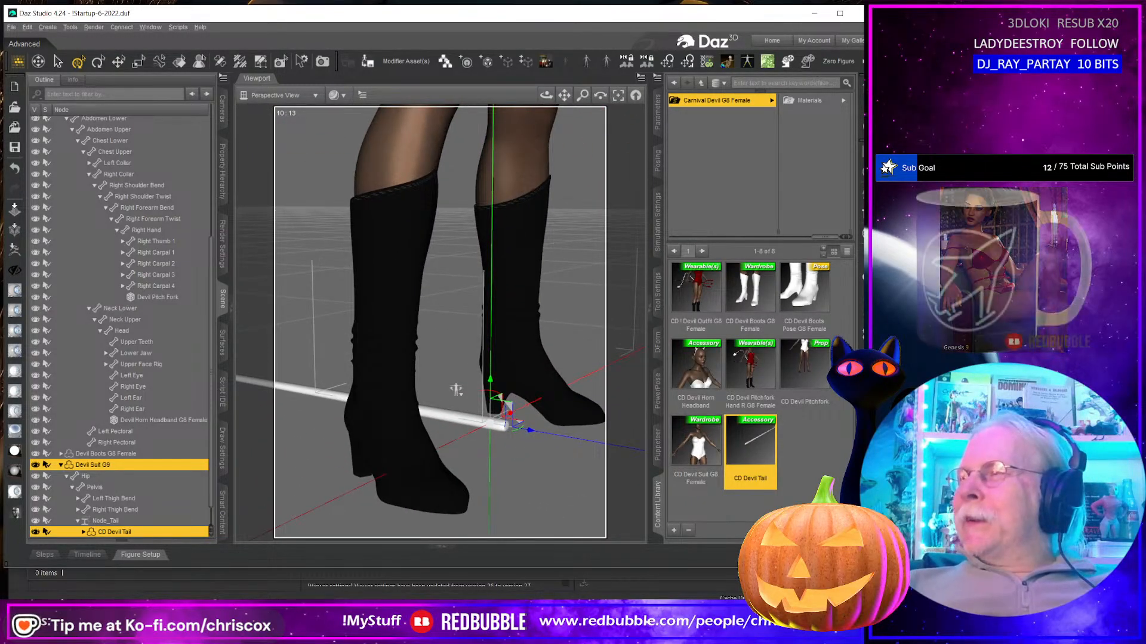
Step: Switch to Blender and open the recent file Devil Tail.blend, discarding the changes to the unsaved scene
key(alt+Tab)
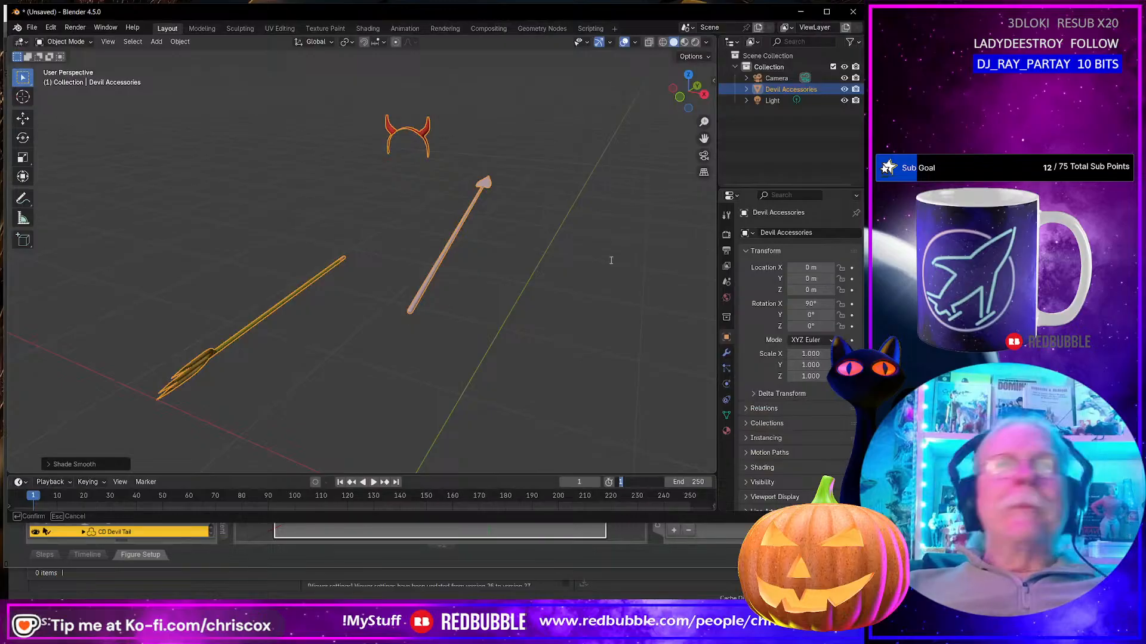
click(31, 28)
click(30, 28)
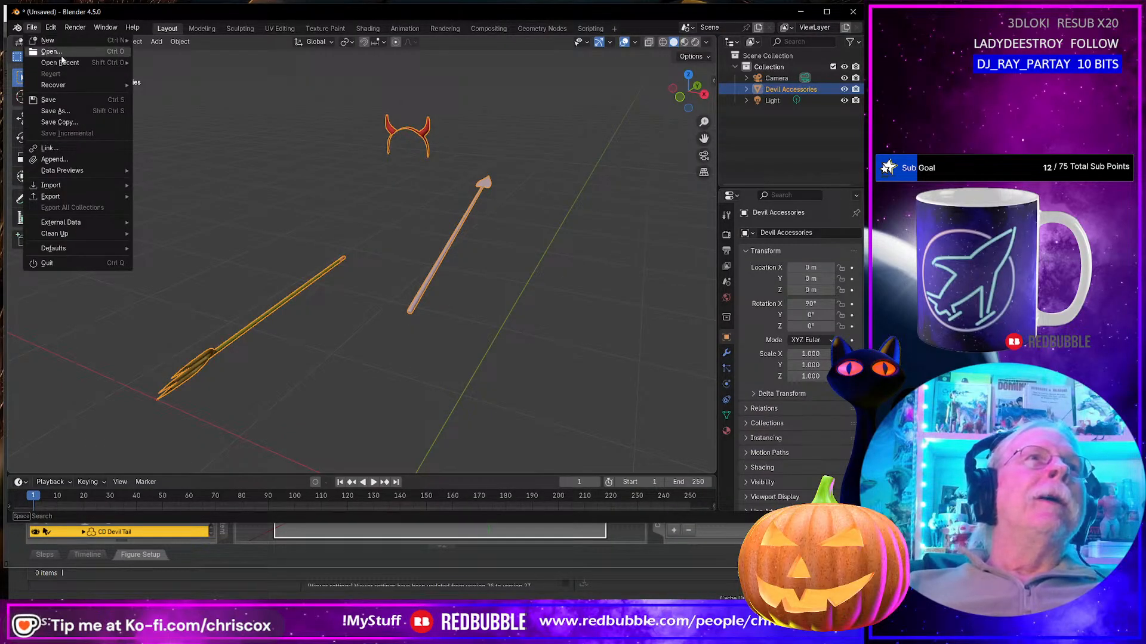
mouse_move(63, 64)
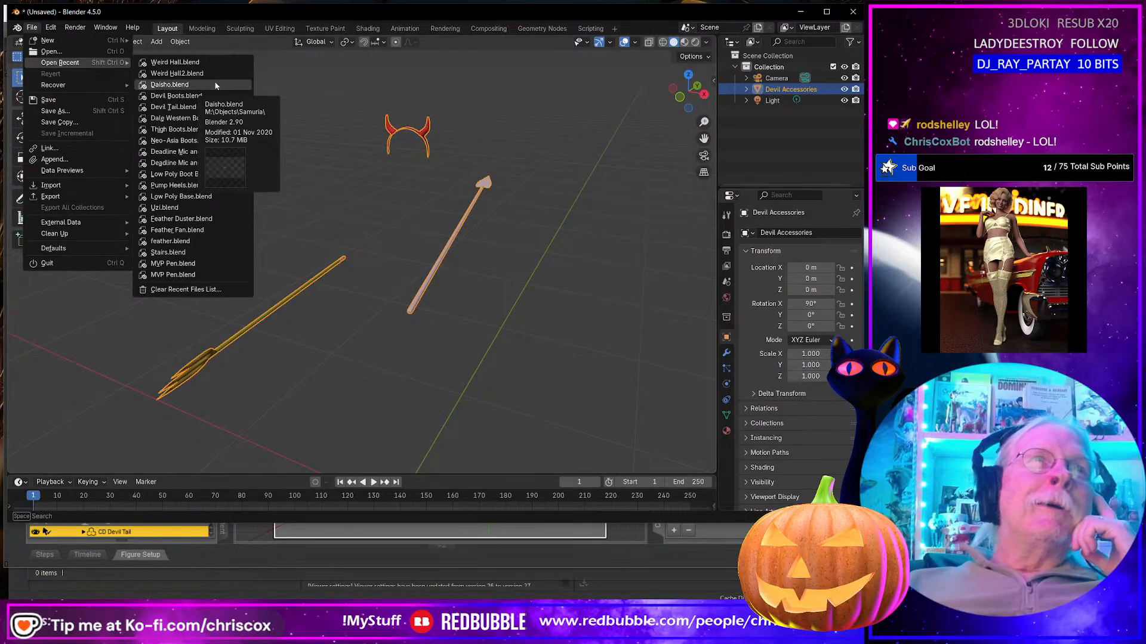
click(194, 109)
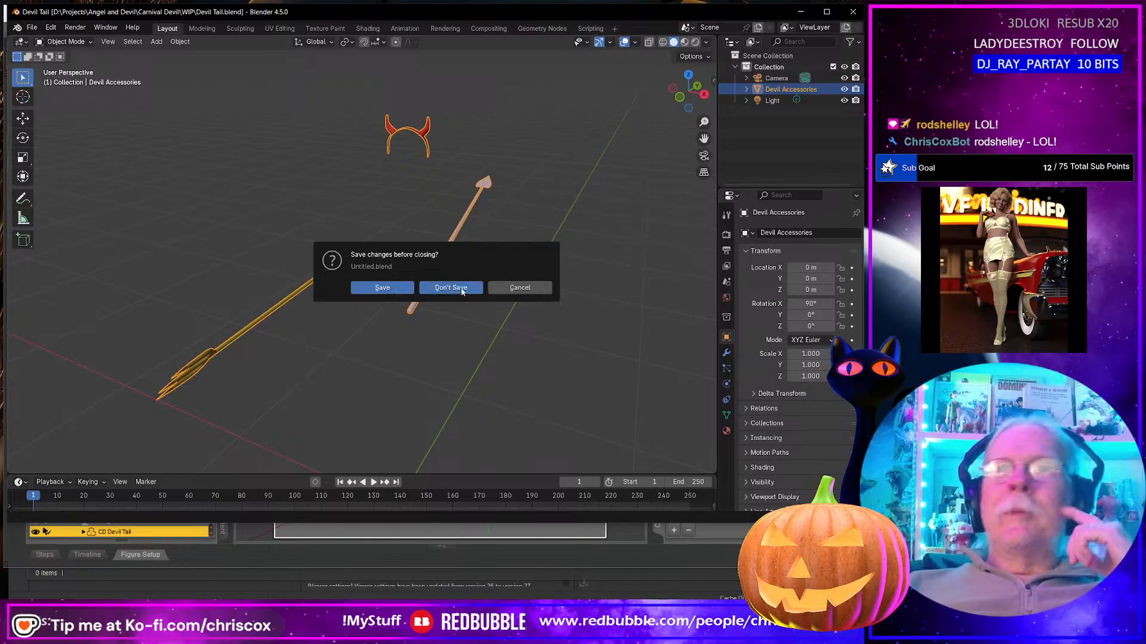
click(460, 288)
Step: Select the tail mesh below the horn headband, and edit its mesh close to the rounded base end
scroll(449, 356, down, 11)
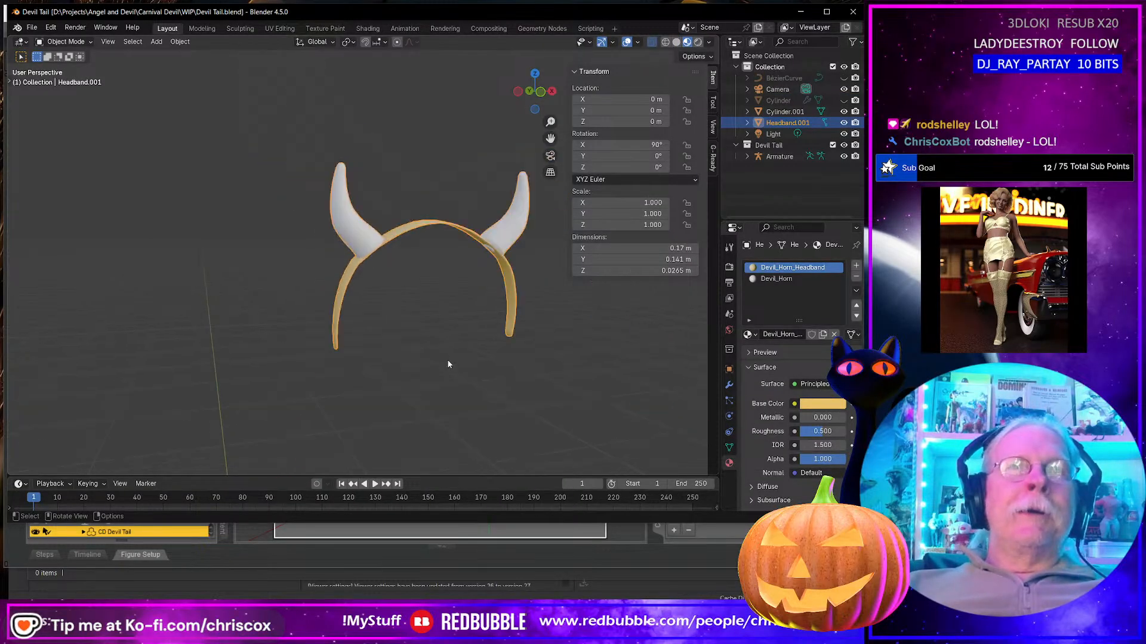
shift+middle_drag(449, 356, 439, 130)
scroll(410, 213, up, 8)
middle_drag(380, 223, 458, 340)
click(357, 465)
key(Tab)
shift+middle_drag(356, 465, 388, 341)
scroll(388, 341, up, 4)
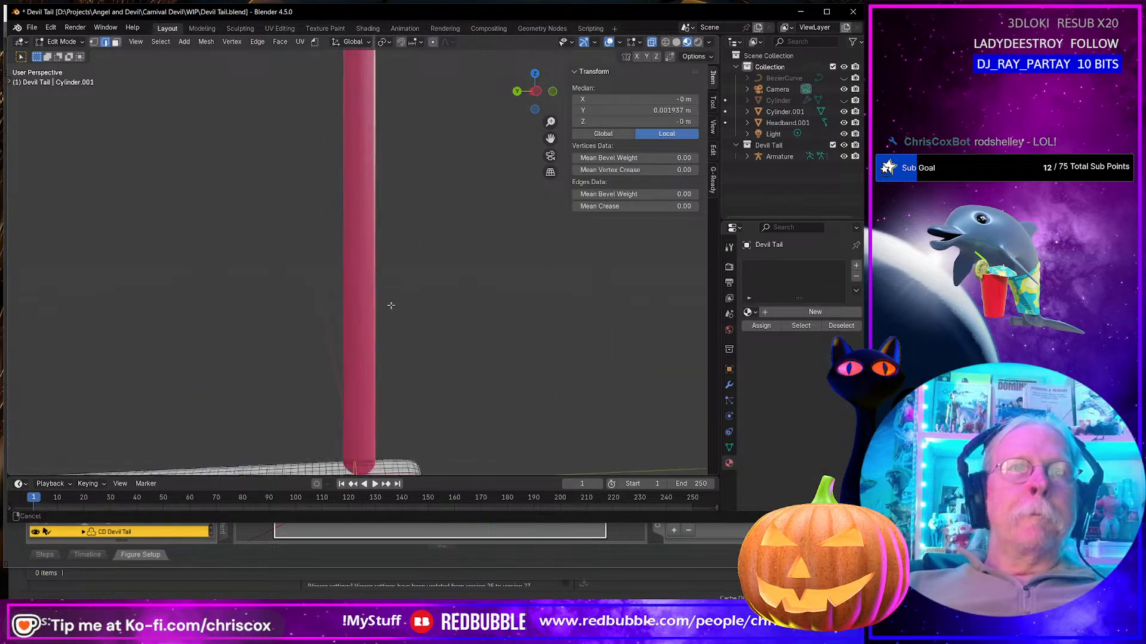
scroll(436, 346, up, 2)
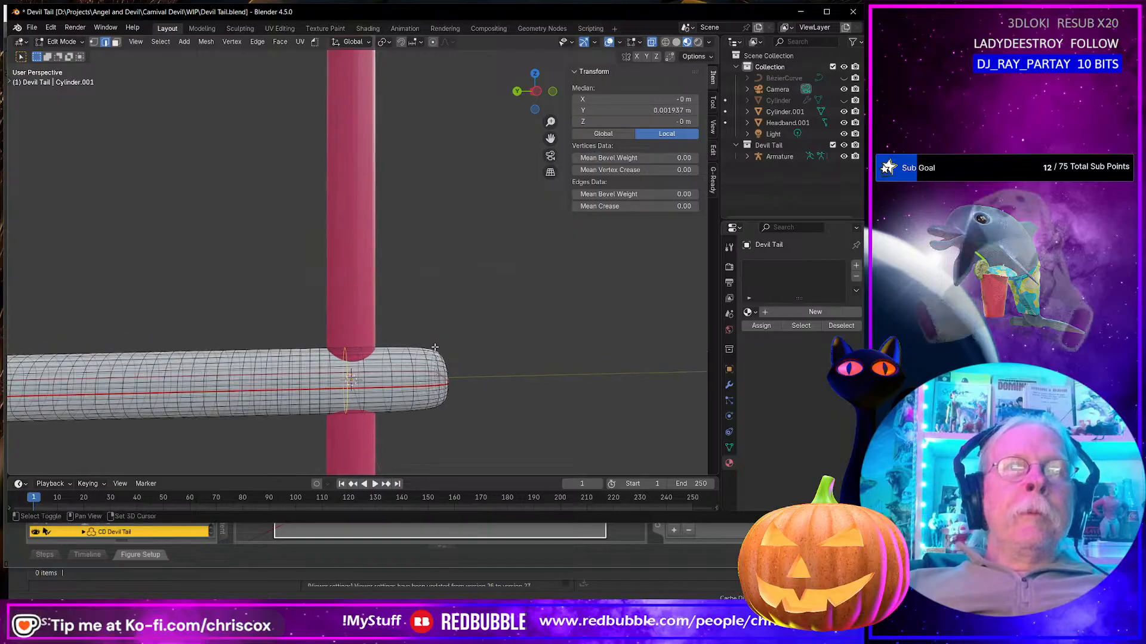
middle_drag(471, 341, 463, 333)
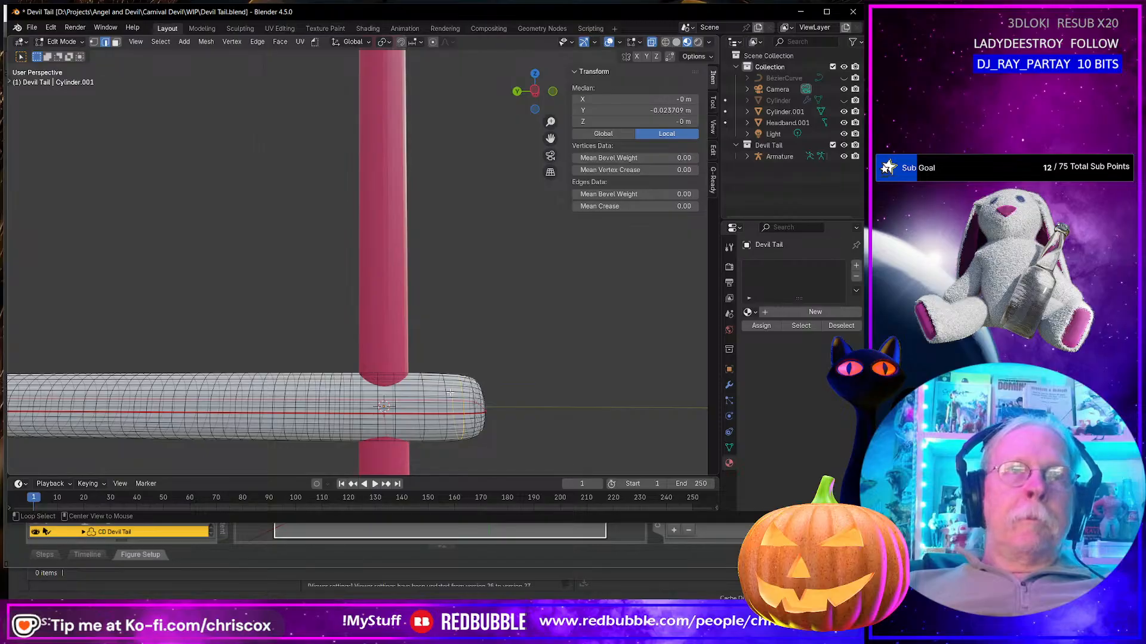
Step: In face selection mode, select the face loop around the tail's rounded end and expand the selection five times
alt+click(448, 392)
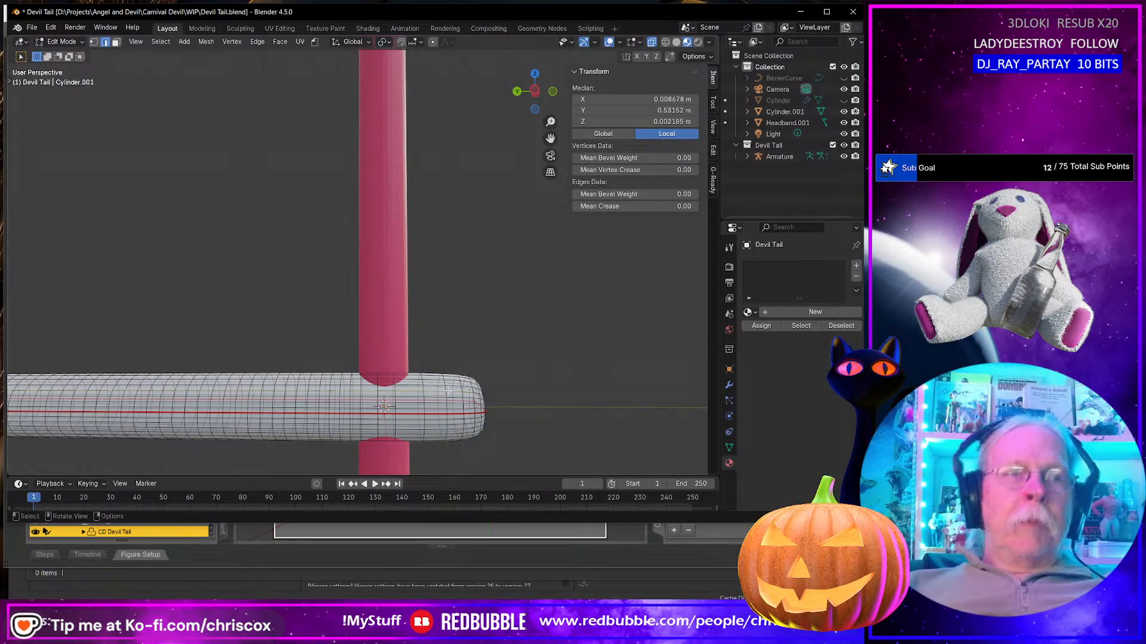
key(3)
middle_drag(455, 393, 368, 360)
scroll(434, 380, up, 4)
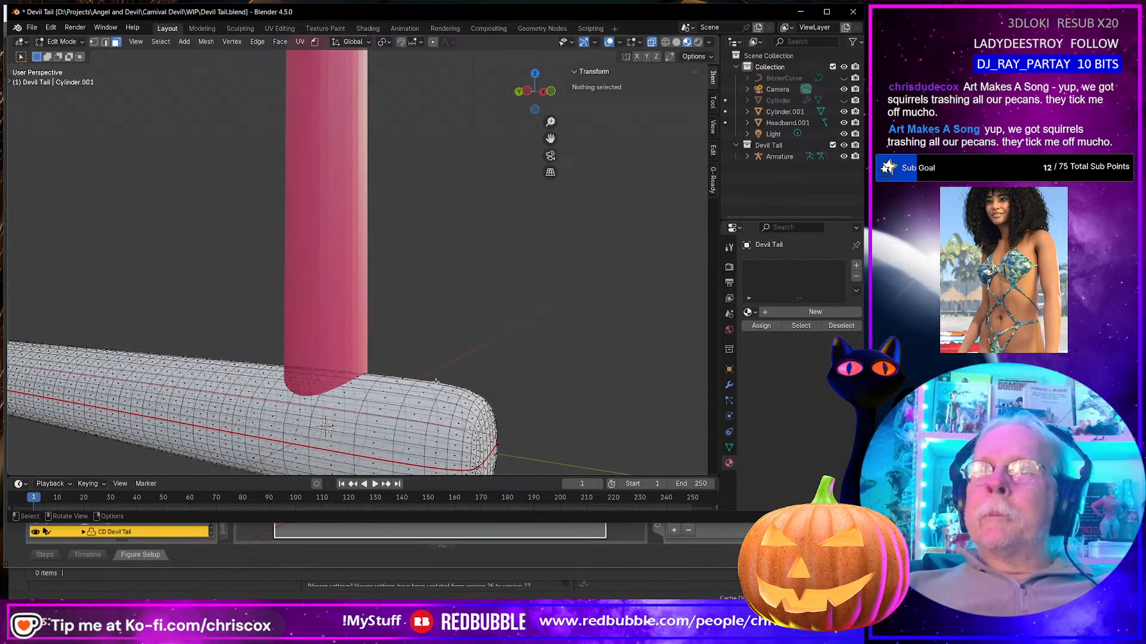
scroll(435, 382, up, 2)
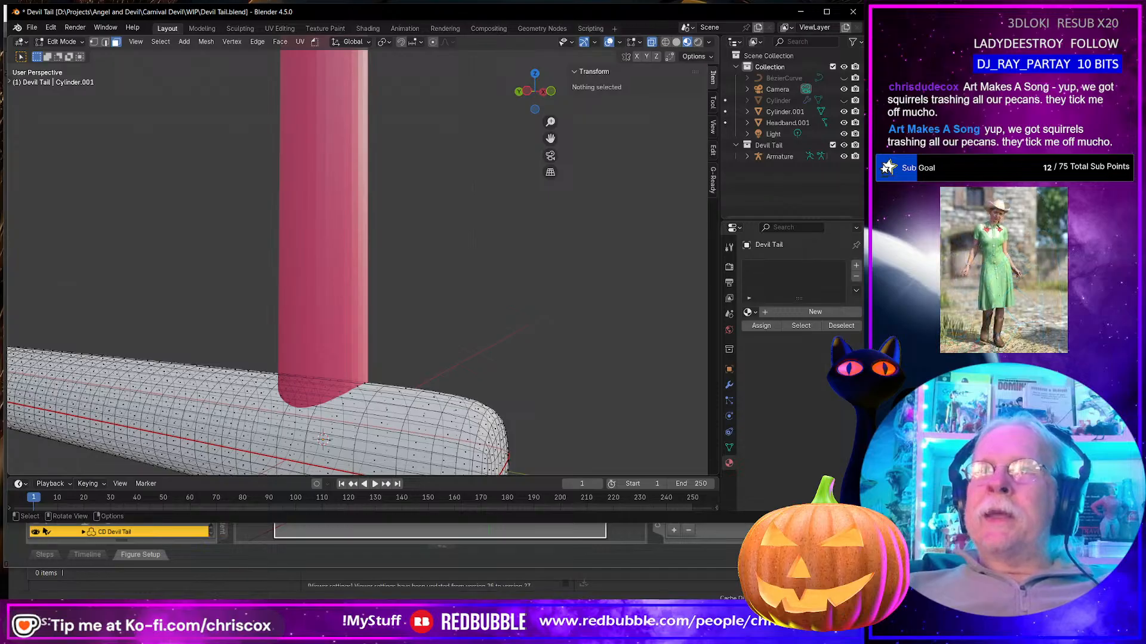
alt+click(479, 439)
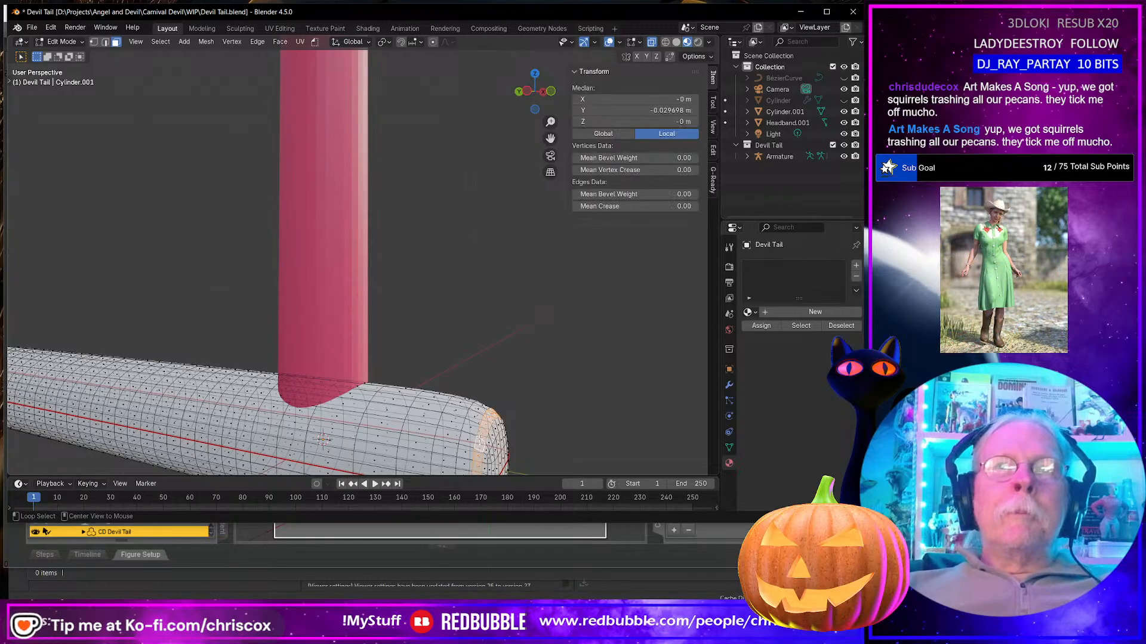
key(ctrl+KP_Add)
key(ctrl+KP_Add)
key(ctrl+KP_Add)
key(ctrl+KP_Add)
key(ctrl+KP_Add)
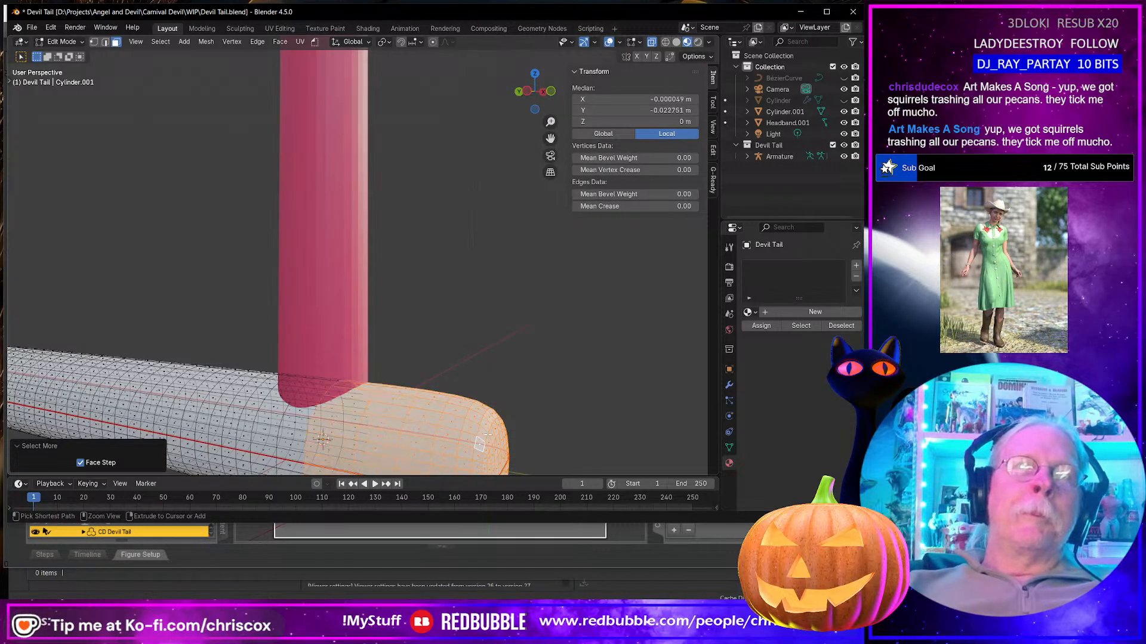
middle_drag(494, 377, 469, 226)
Step: Switch to Daz Studio, select the newly loaded tail's base bone, and inspect the tail's rounded end up close
key(alt+Tab)
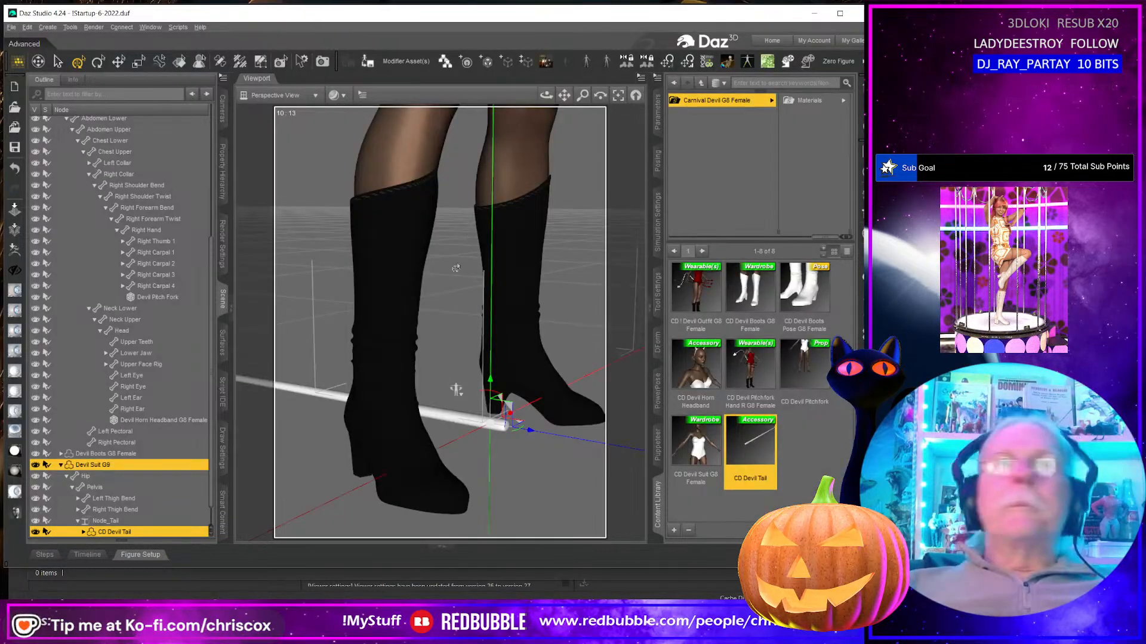
click(491, 424)
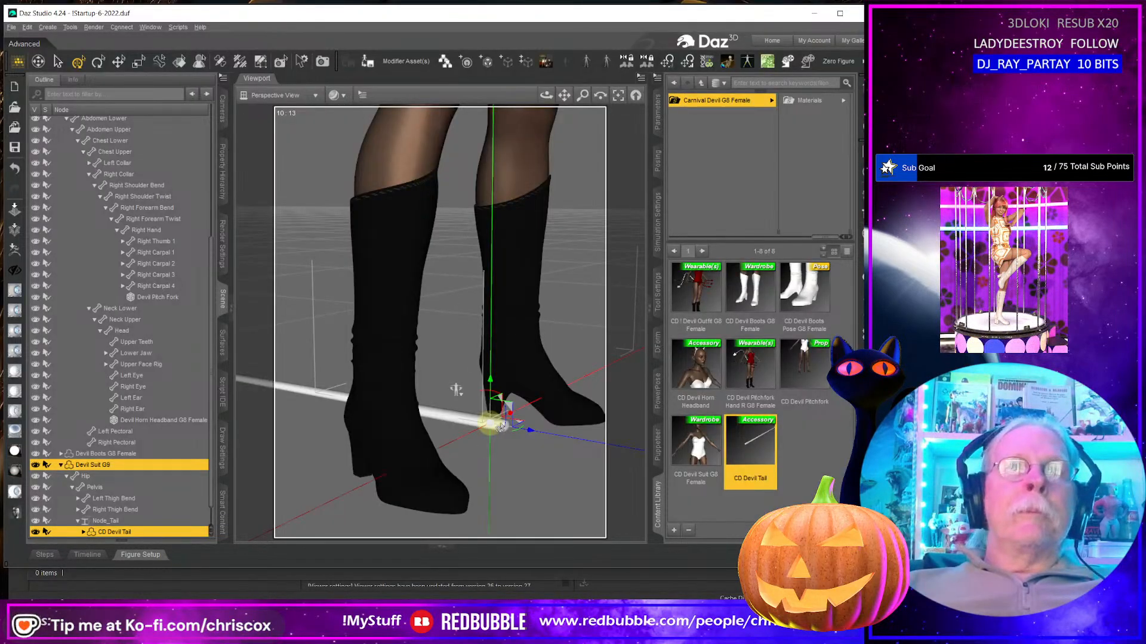
click(464, 425)
scroll(470, 421, up, 8)
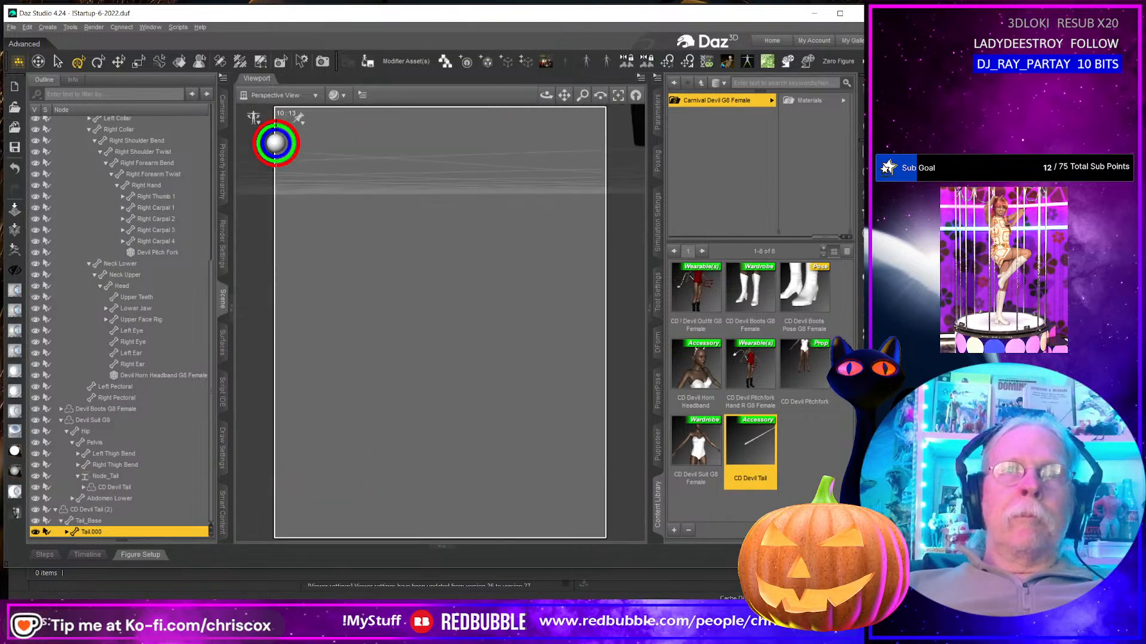
scroll(455, 402, down, 6)
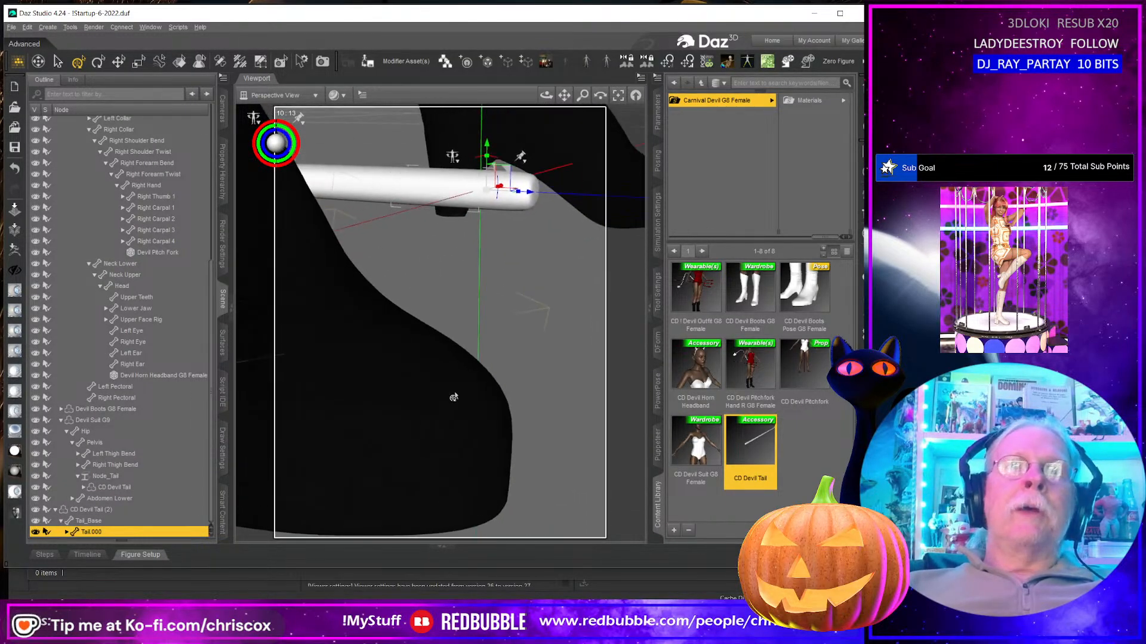
scroll(455, 402, down, 6)
Step: Select the attached CD Devil Tail and inspect how its base meets the back of the suit
middle_drag(388, 266, 468, 253)
middle_drag(325, 128, 360, 216)
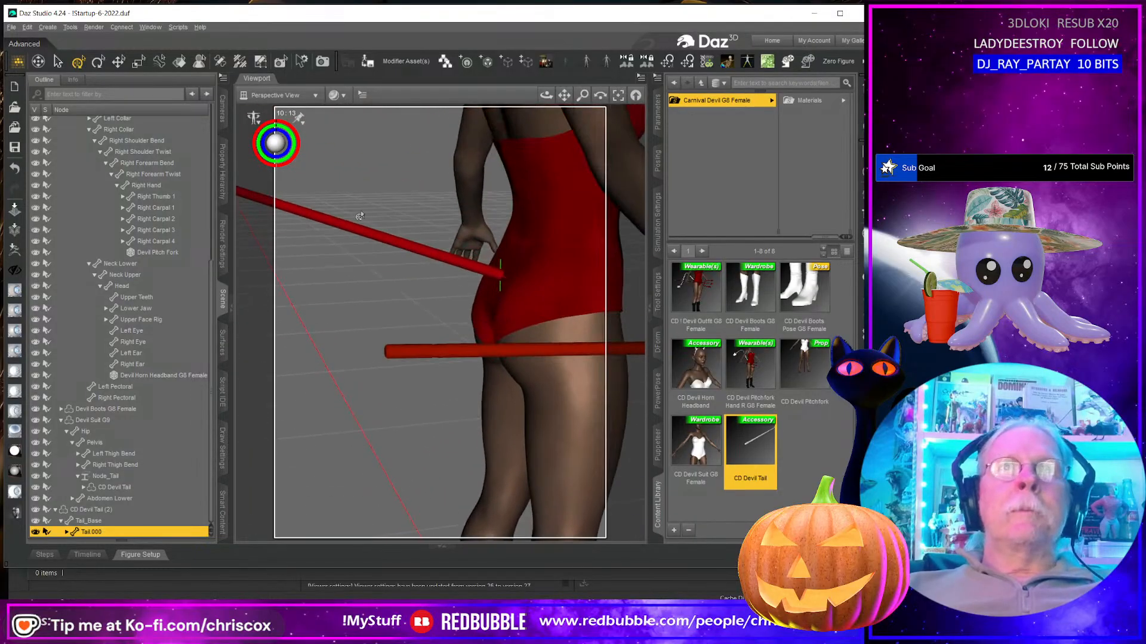
click(481, 276)
middle_drag(481, 276, 524, 241)
scroll(489, 279, up, 7)
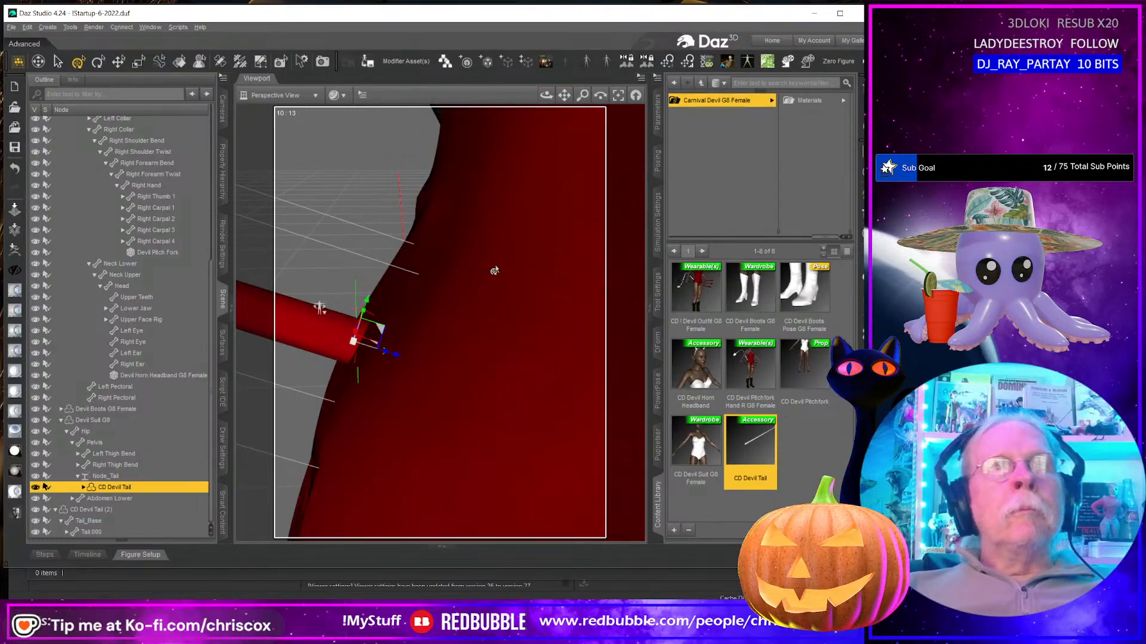
scroll(492, 271, up, 2)
middle_drag(376, 335, 404, 322)
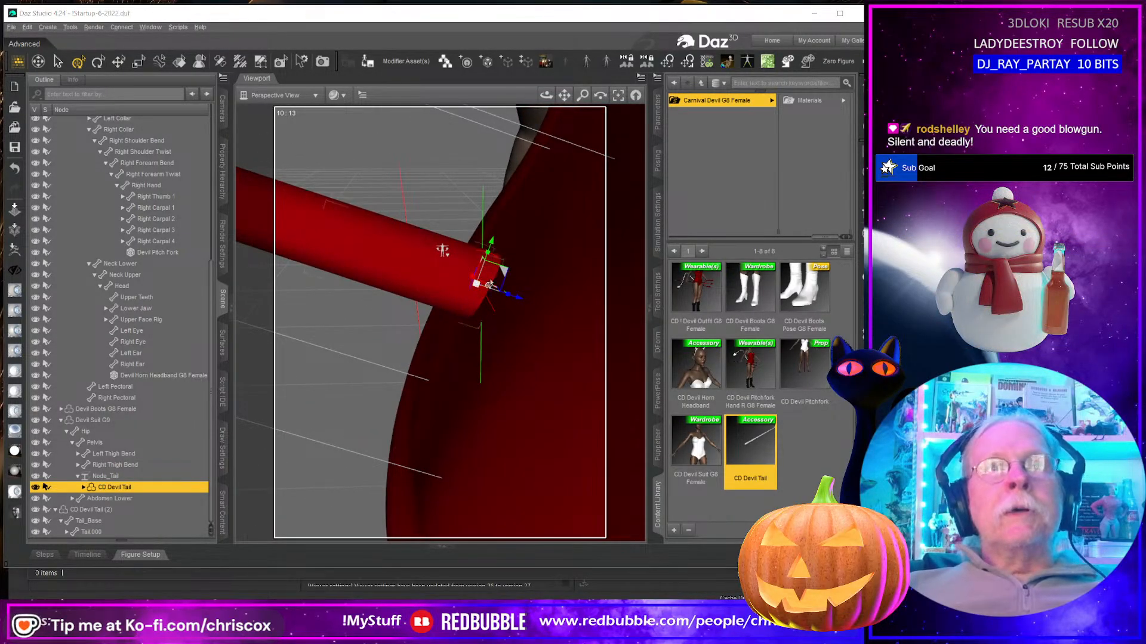
Step: Return to Blender, expand the face selection at the tail's base two more times, and start scaling it
key(alt+Tab)
shift+middle_drag(319, 369, 455, 358)
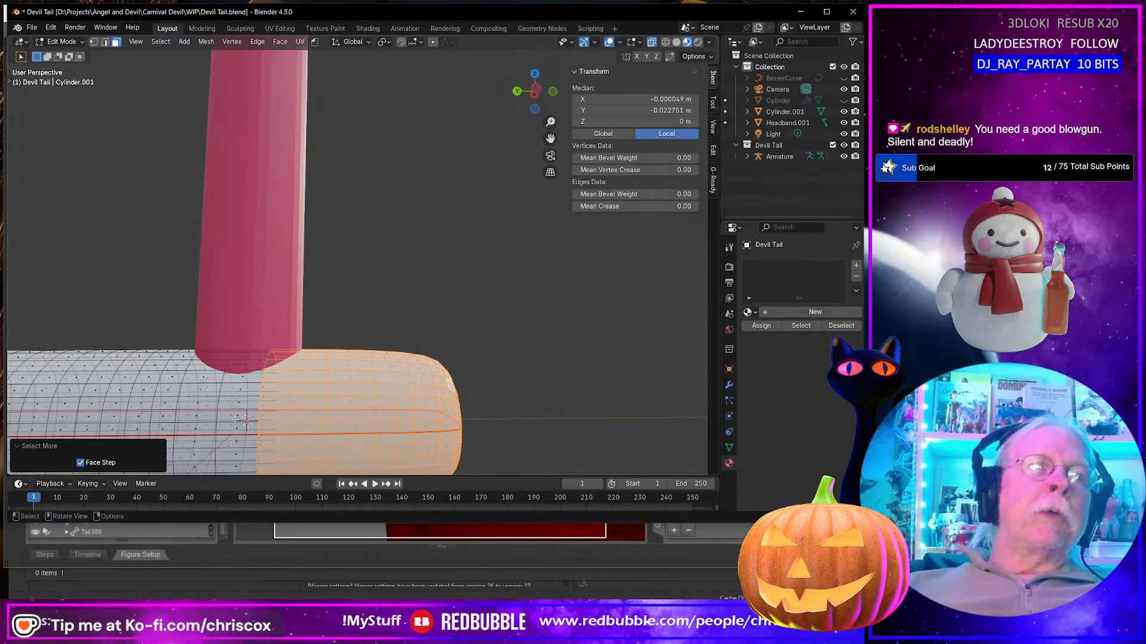
key(ctrl+KP_Add)
key(ctrl+KP_Add)
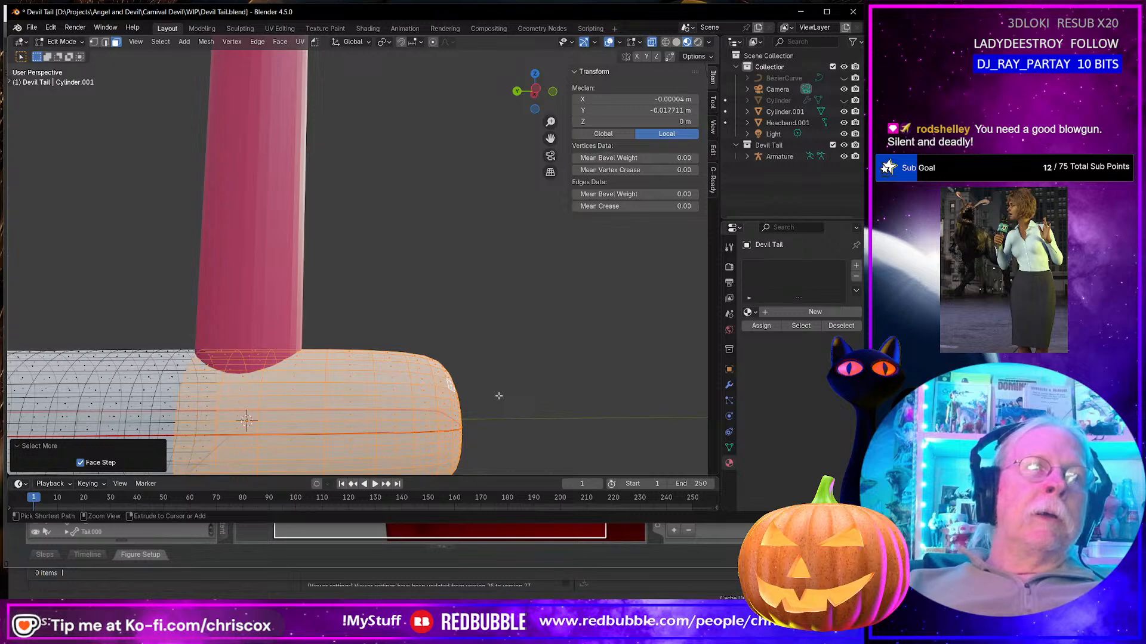
key(s)
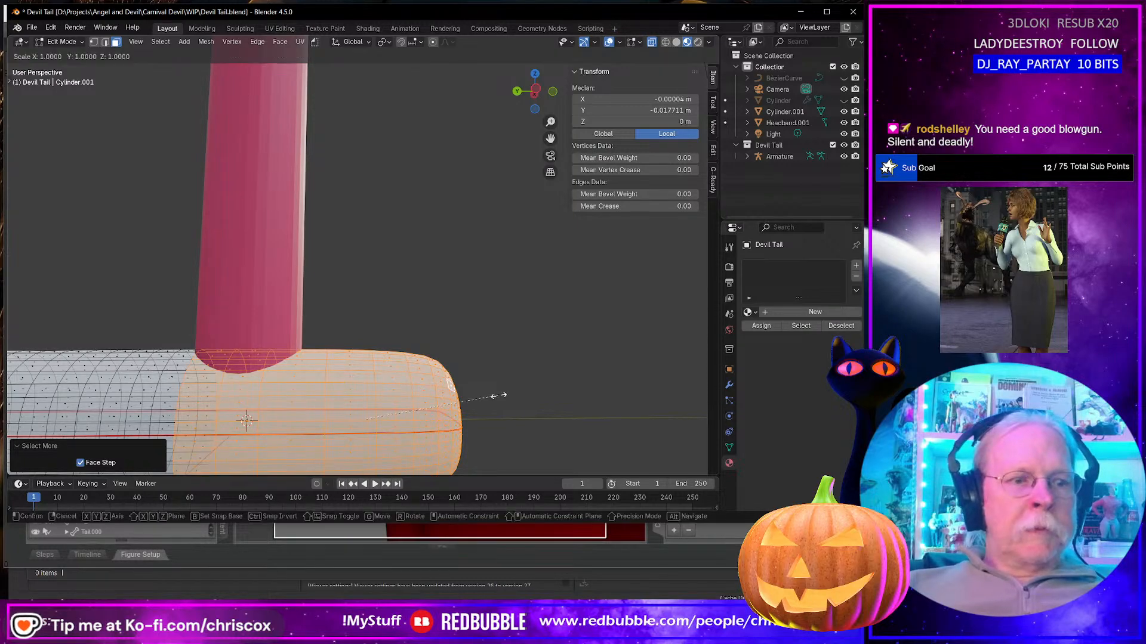
Step: Scale the selected base end of the tail by 1.658 on X and Z only, and return to Object Mode
key(shift+y)
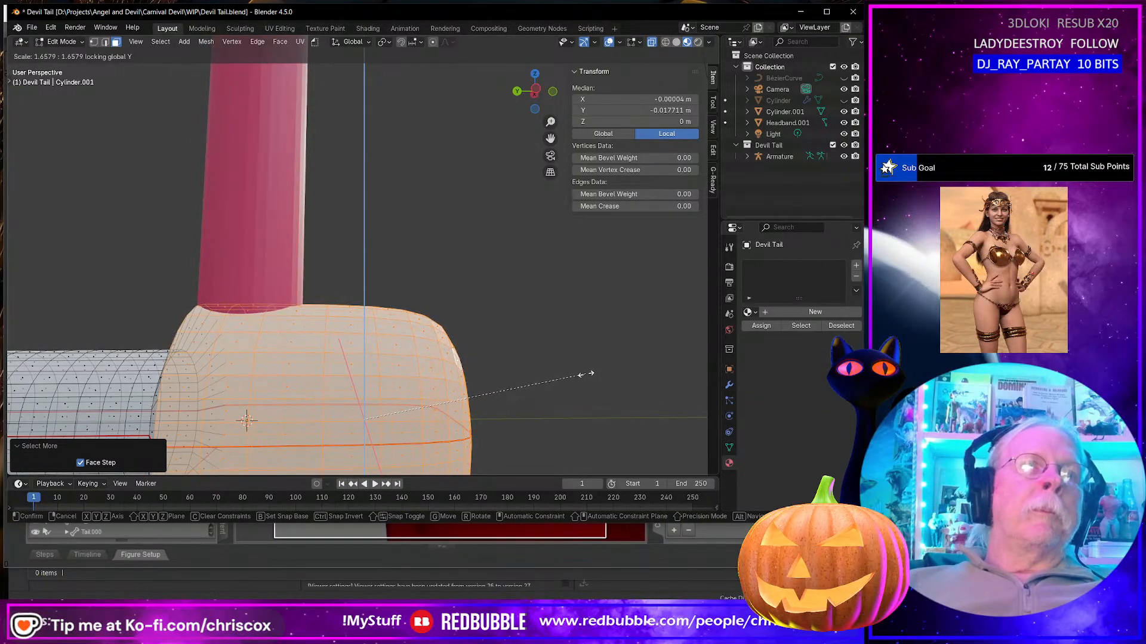
click(537, 377)
scroll(537, 377, down, 3)
middle_drag(522, 373, 417, 374)
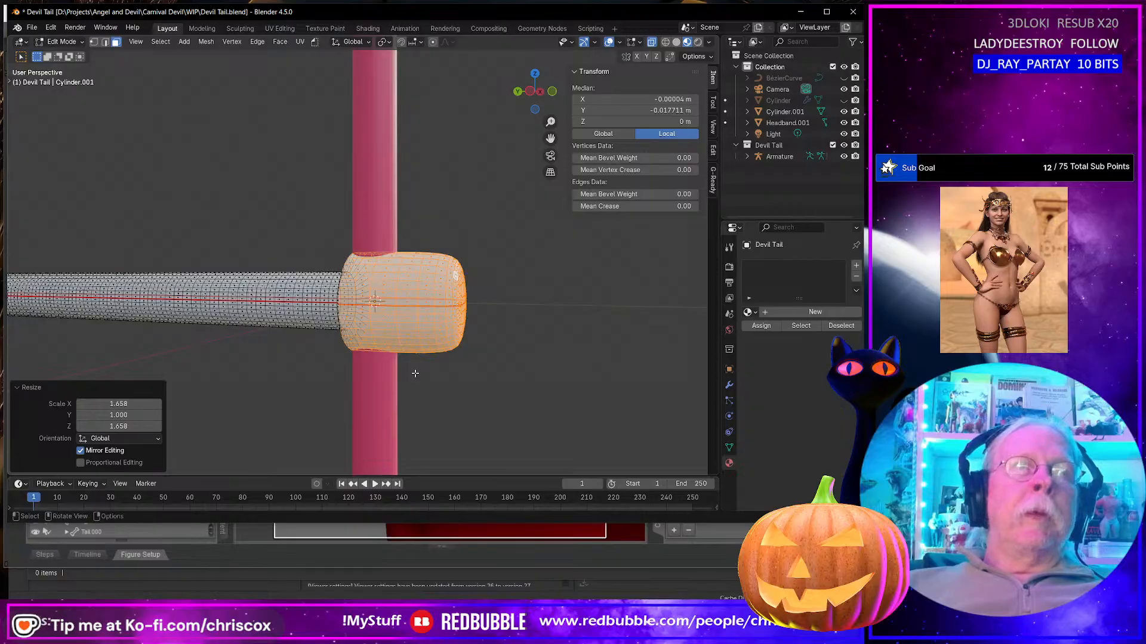
key(Tab)
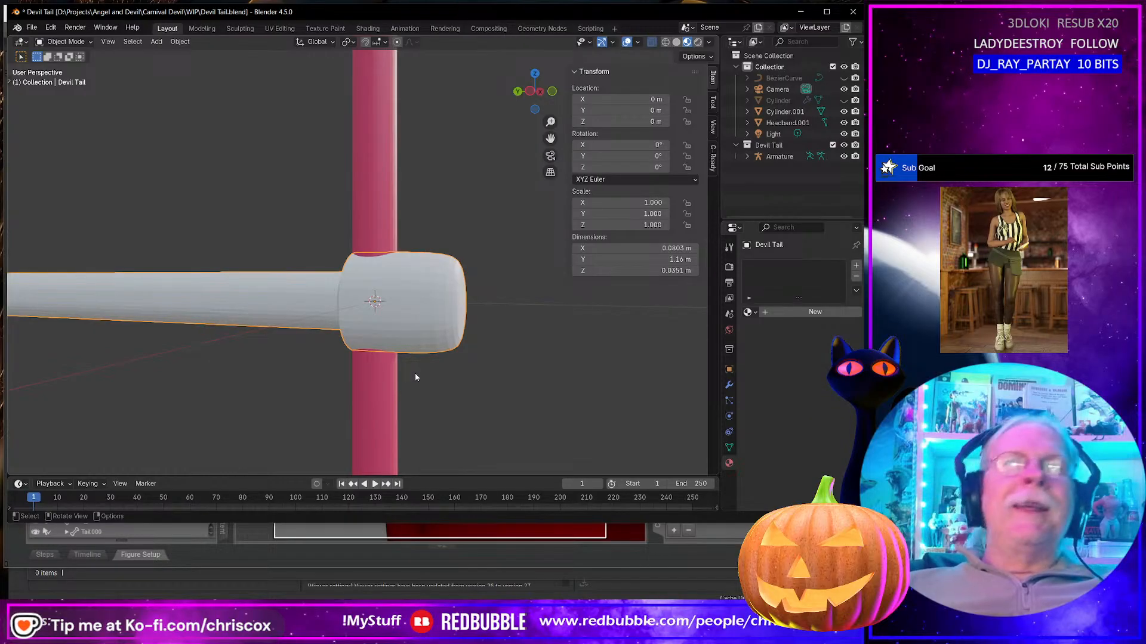
middle_drag(407, 346, 347, 352)
middle_drag(473, 340, 450, 310)
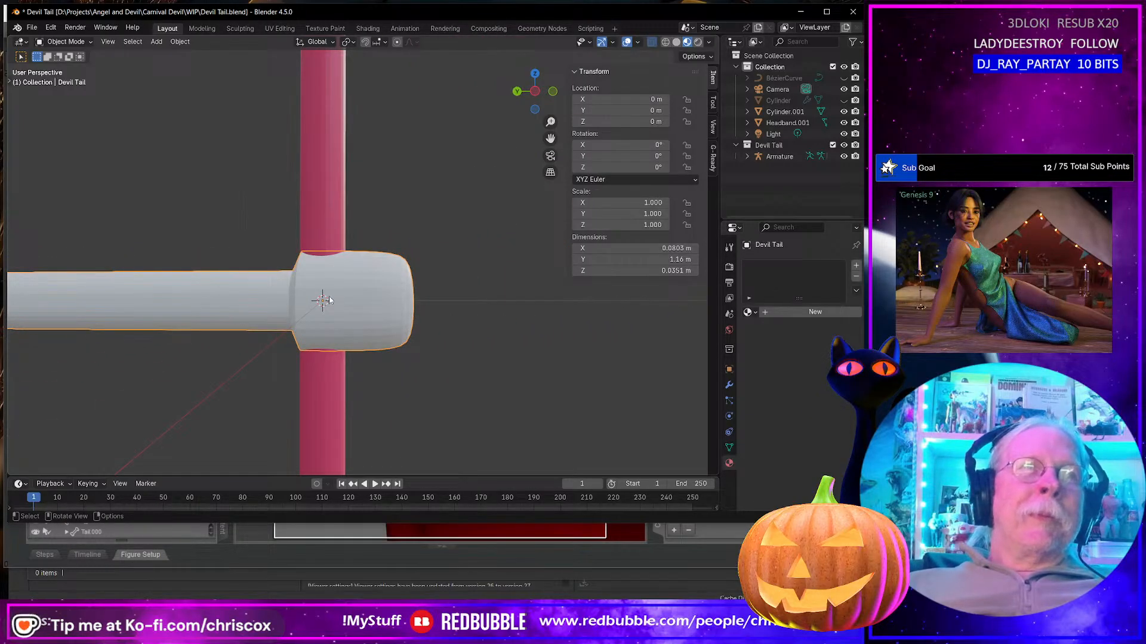
middle_drag(372, 307, 337, 312)
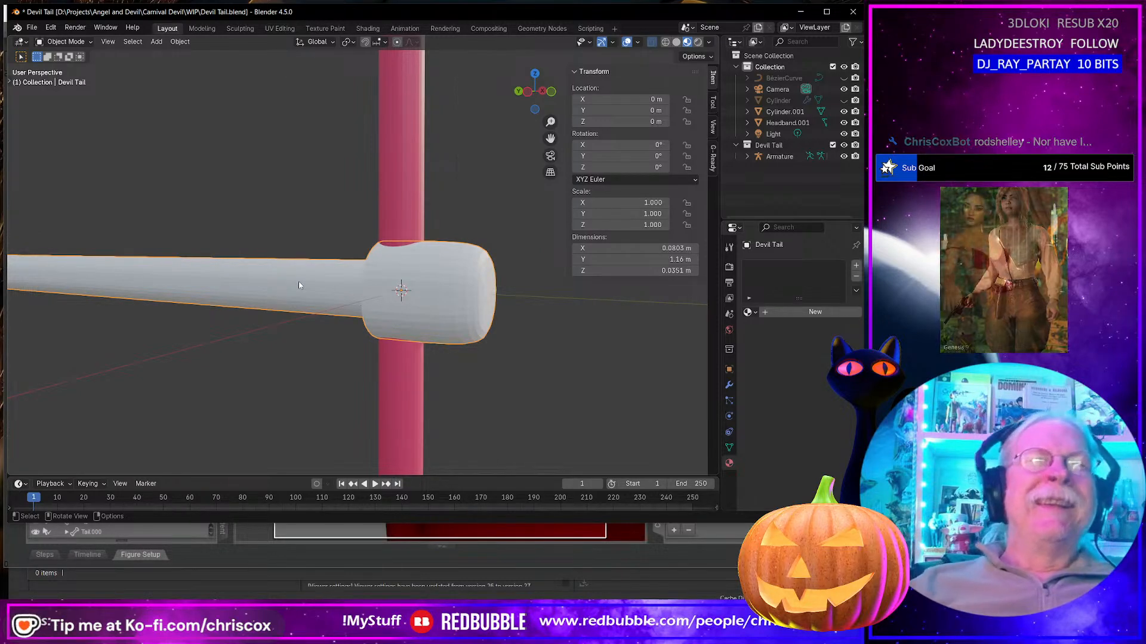
Step: Start a Wavefront OBJ export of the tail with Selection Only and Vertex Groups enabled
key(ctrl+shift+e)
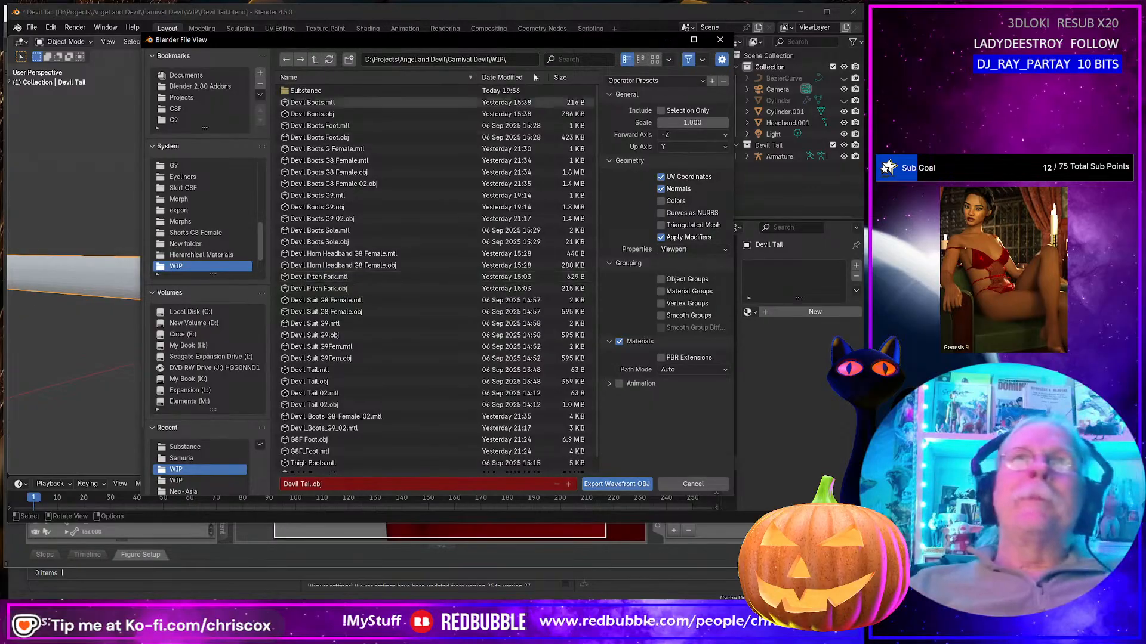
click(661, 110)
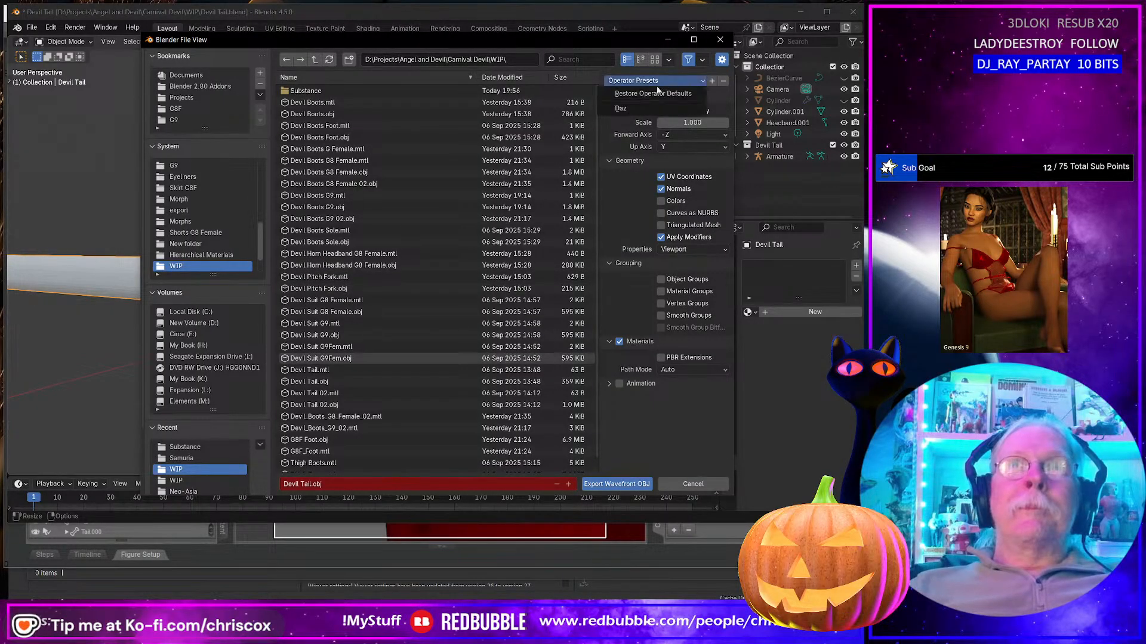
click(661, 303)
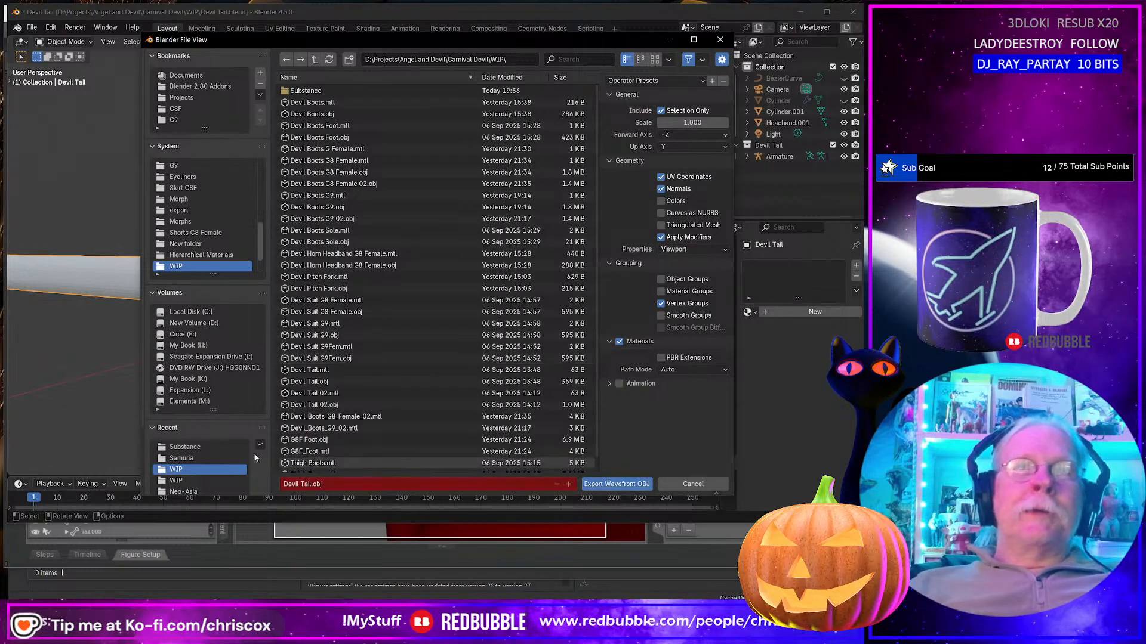
Step: Name the export Adj Base Size.obj and save it in the WIP folder
click(198, 448)
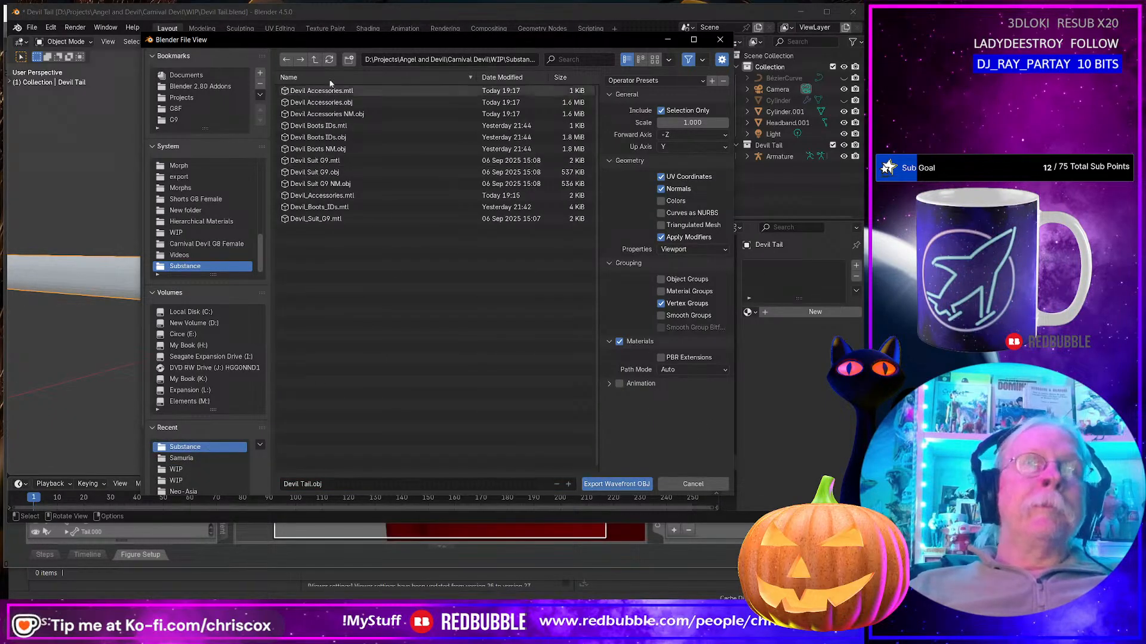
click(315, 59)
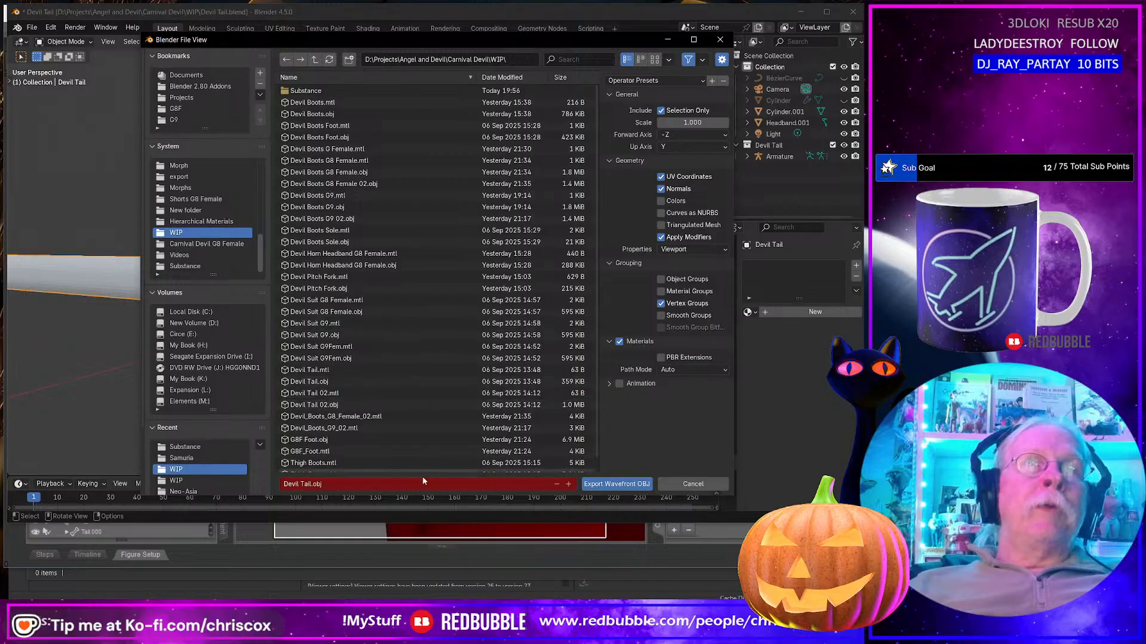
click(353, 484)
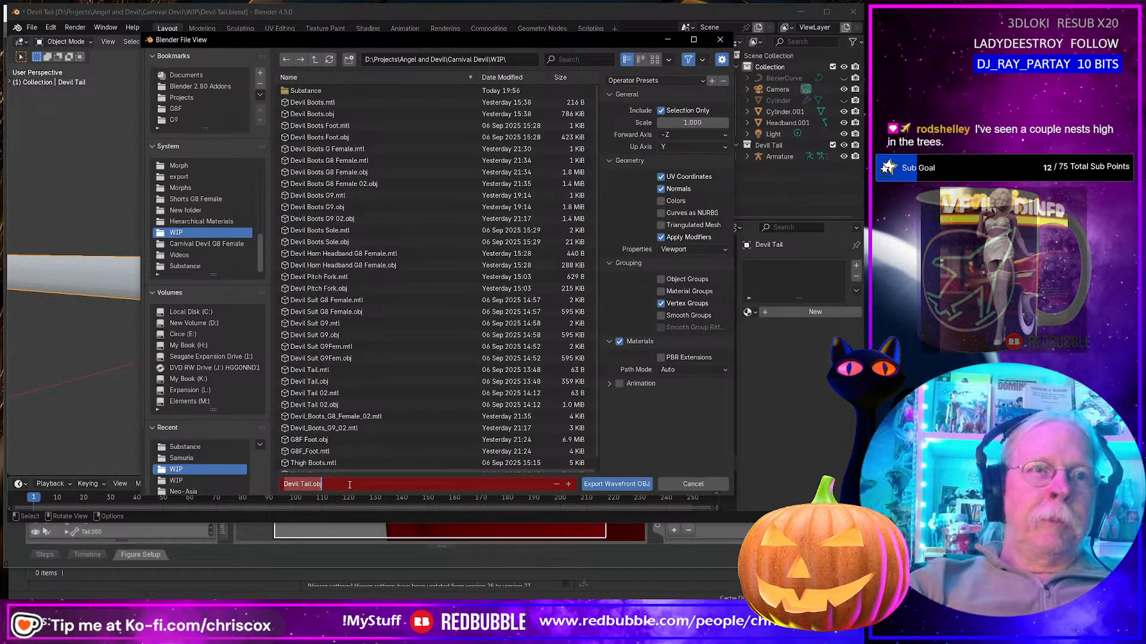
text(Adj)
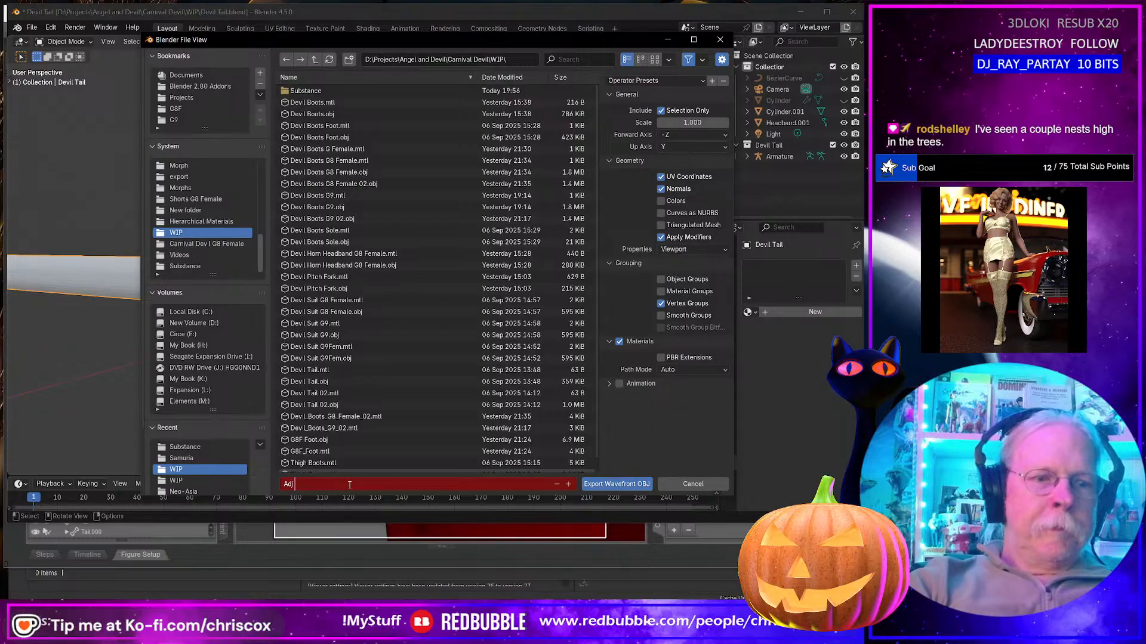
text( Bas)
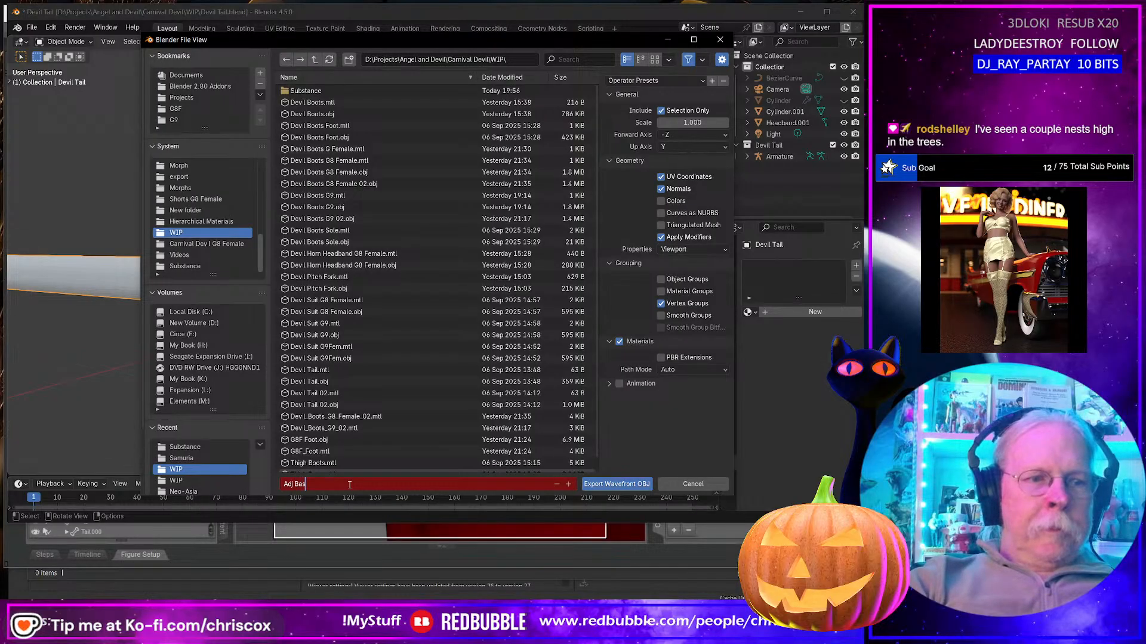
text(e Size)
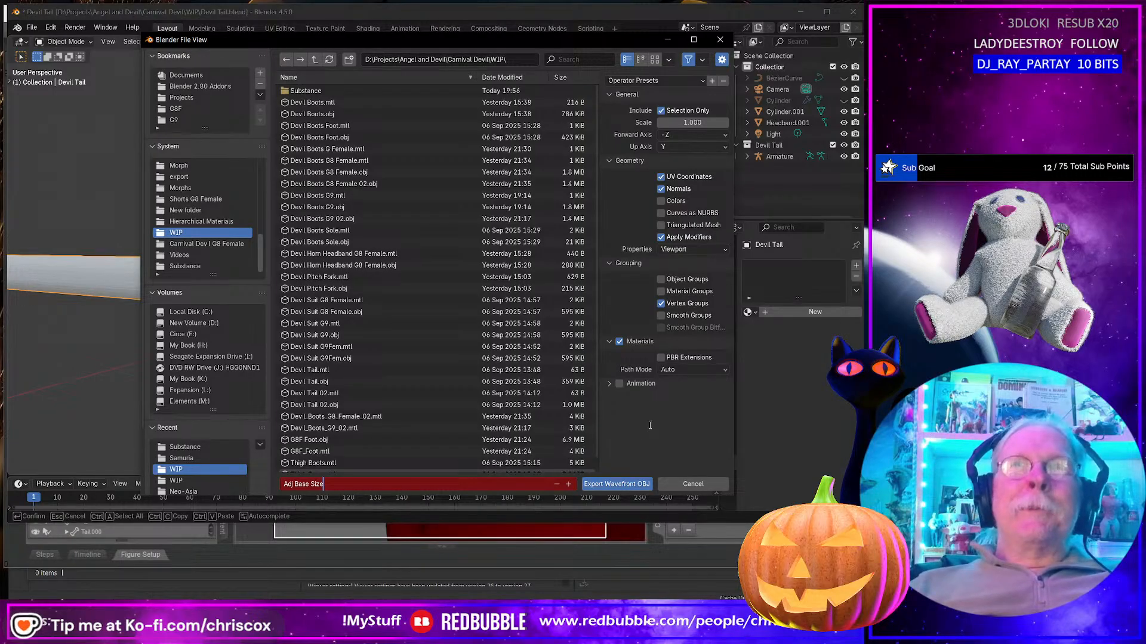
key(Return)
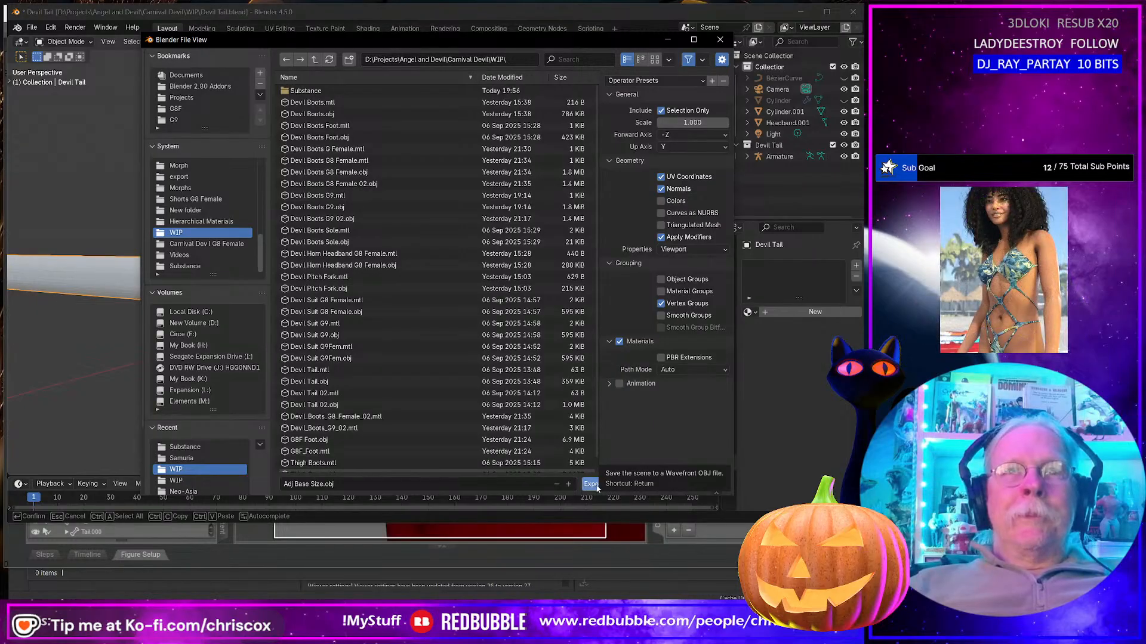
click(621, 485)
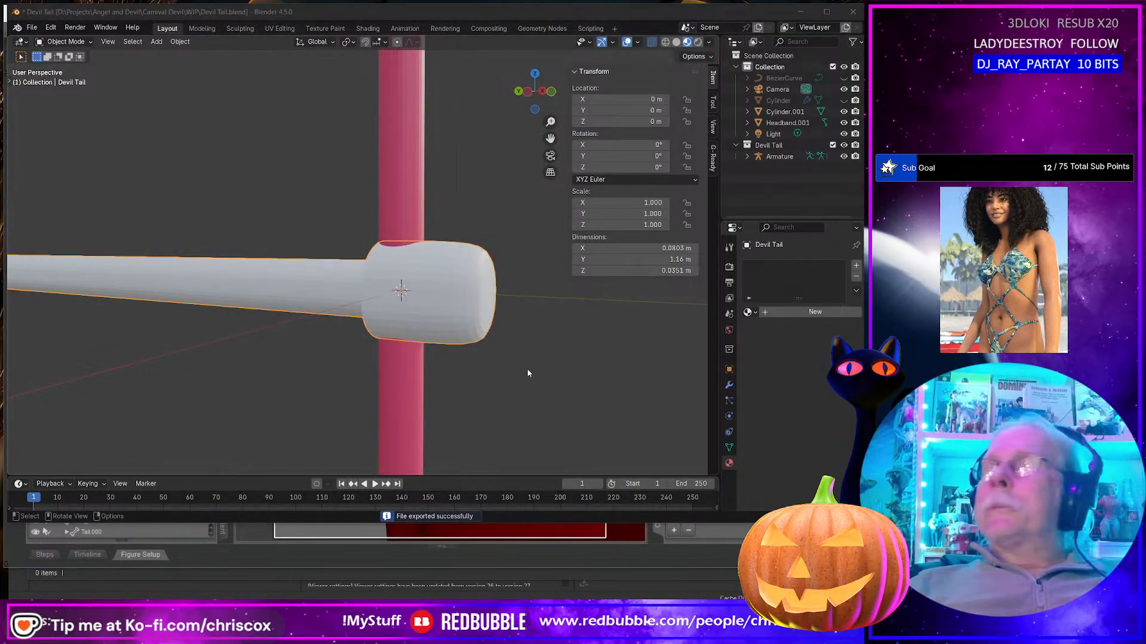
Step: Switch to Daz Studio and choose Adj Base Size.obj in Morph Loader Pro for CD Devil Tail (2)
key(alt+Tab)
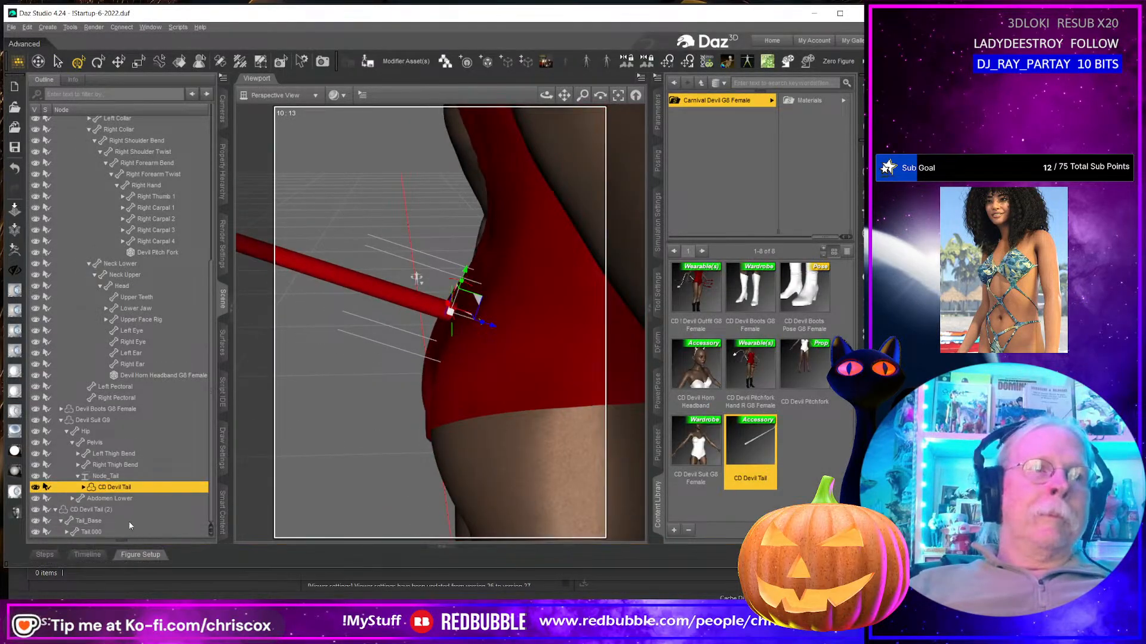
click(113, 511)
click(787, 61)
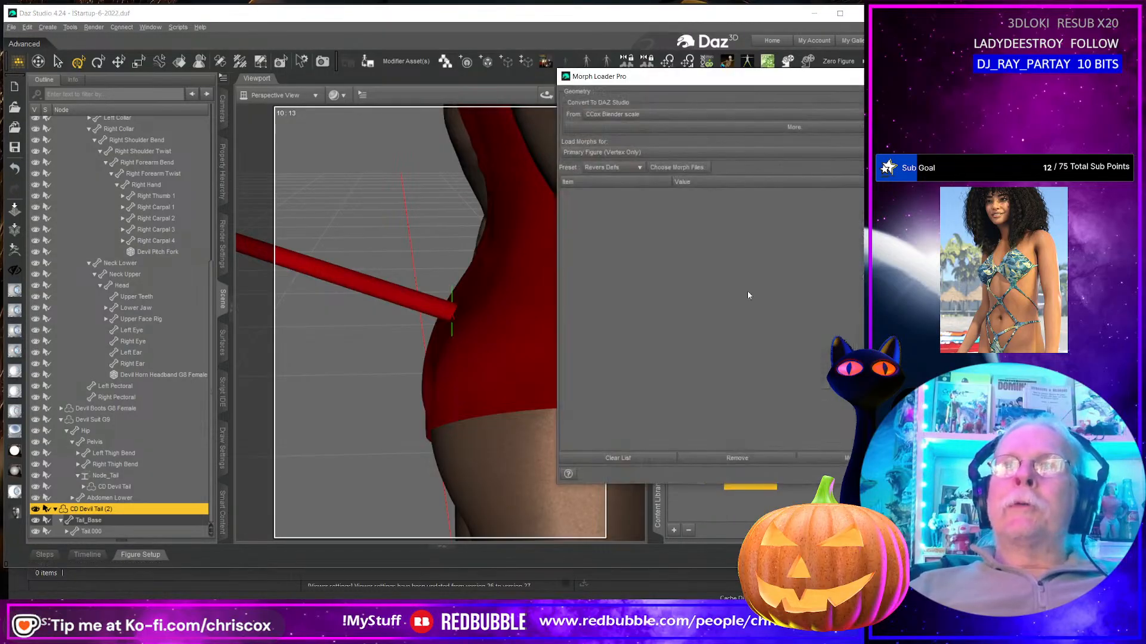
click(675, 168)
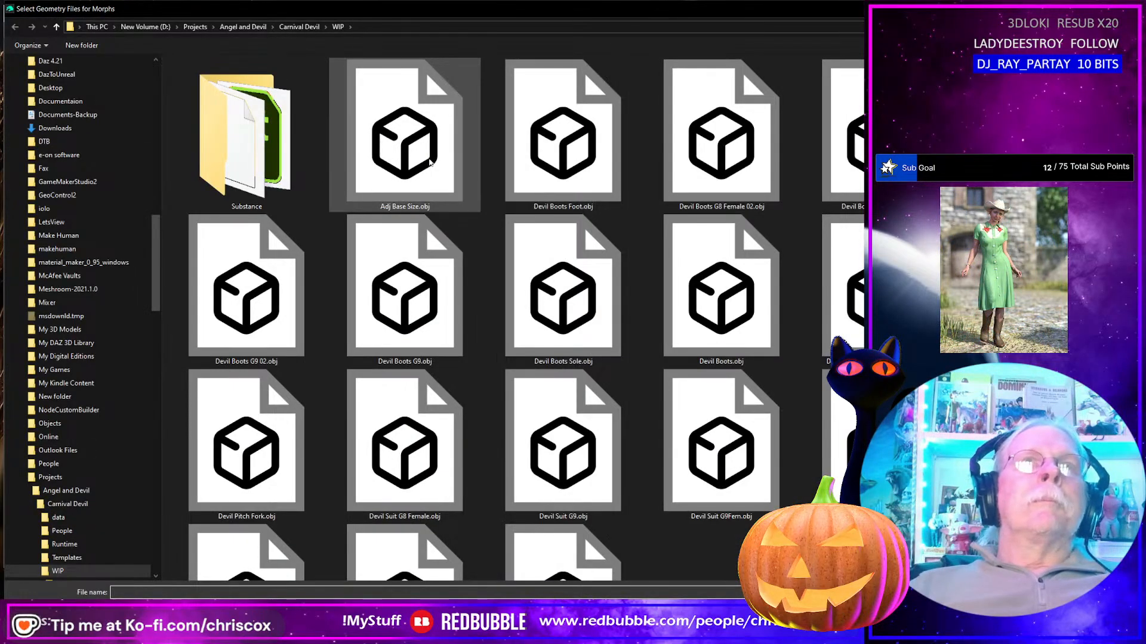
double_click(420, 156)
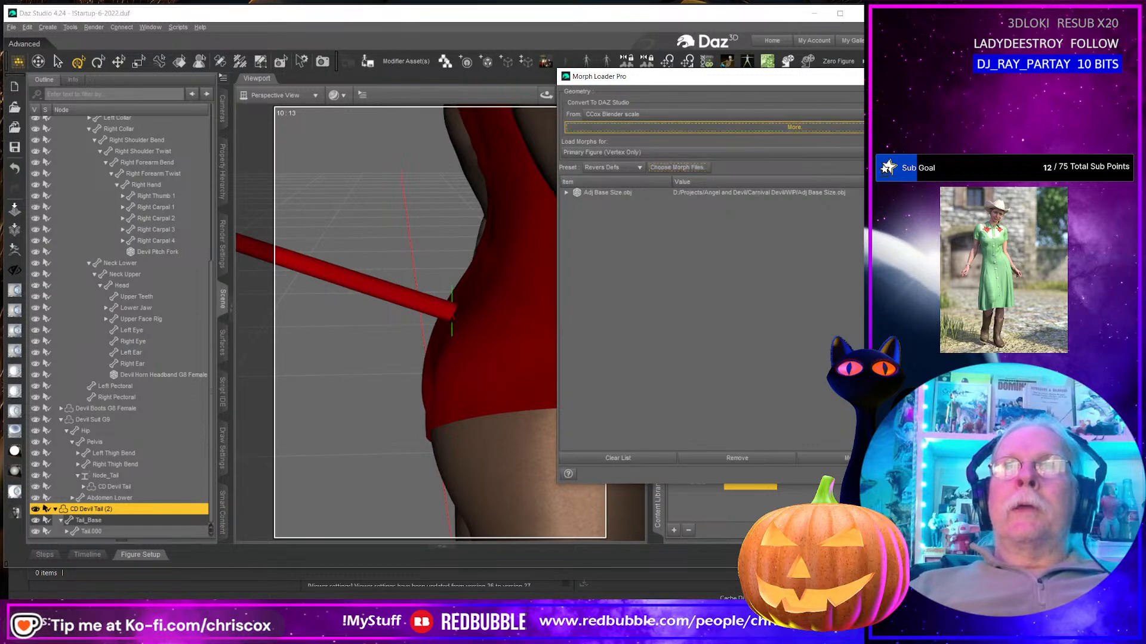
Step: Change the import geometry scale to a custom setting and load the morph onto the tail
click(794, 127)
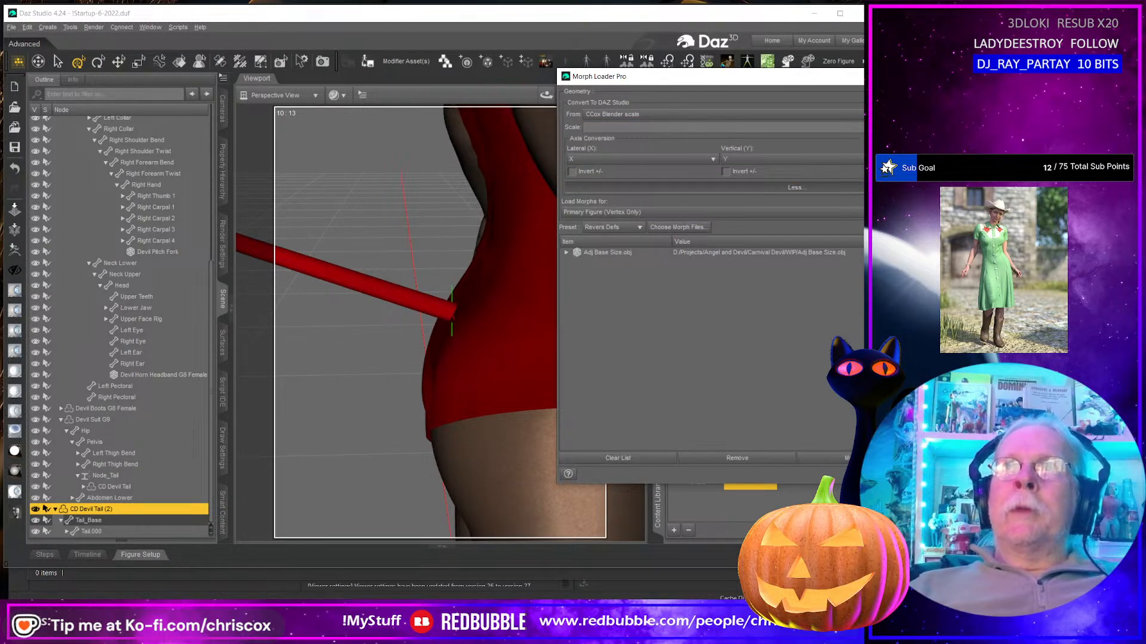
key(Return)
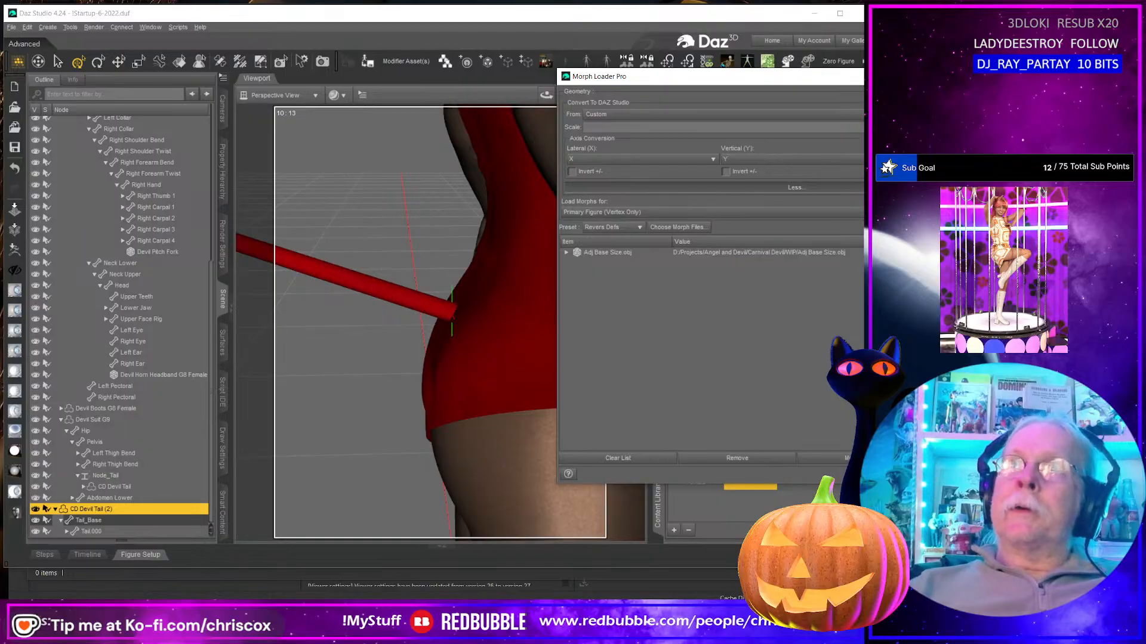
key(Return)
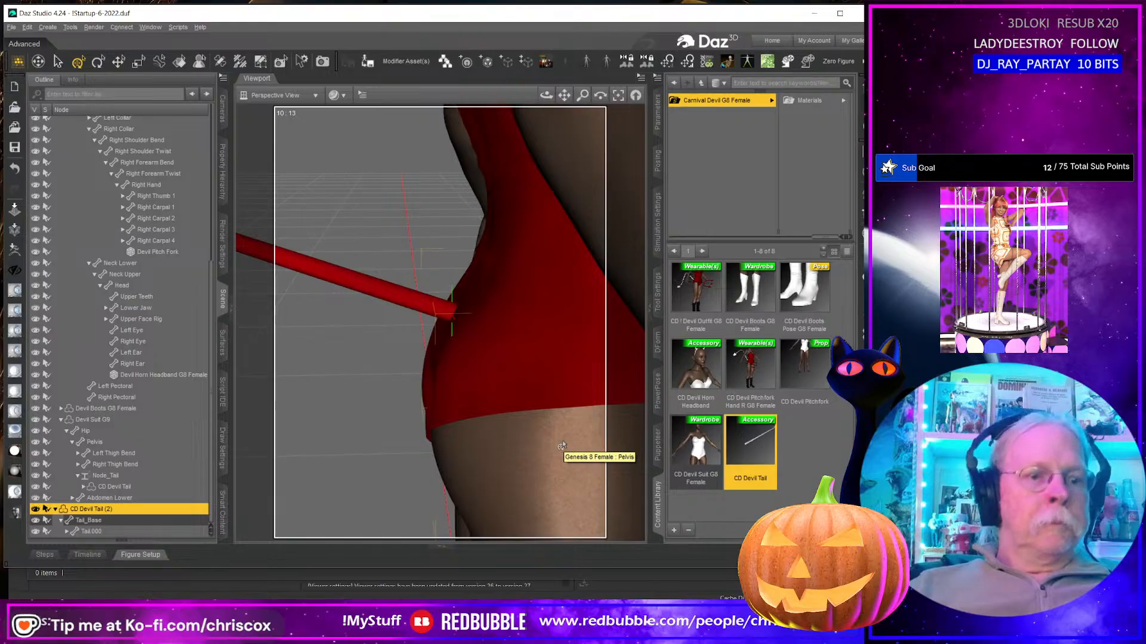
Step: Frame CD Devil Tail (2), set its Adj Base Size morph to 100%, and examine the tail's base
key(ctrl+f)
middle_drag(552, 381, 506, 327)
scroll(543, 342, up, 3)
middle_drag(588, 361, 477, 339)
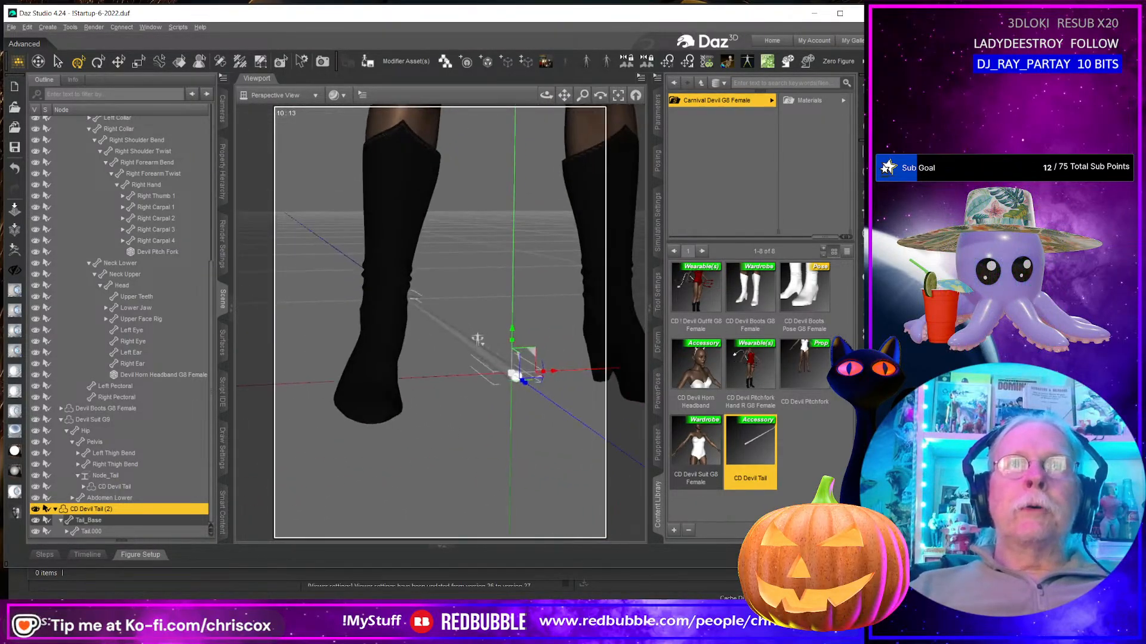
click(657, 114)
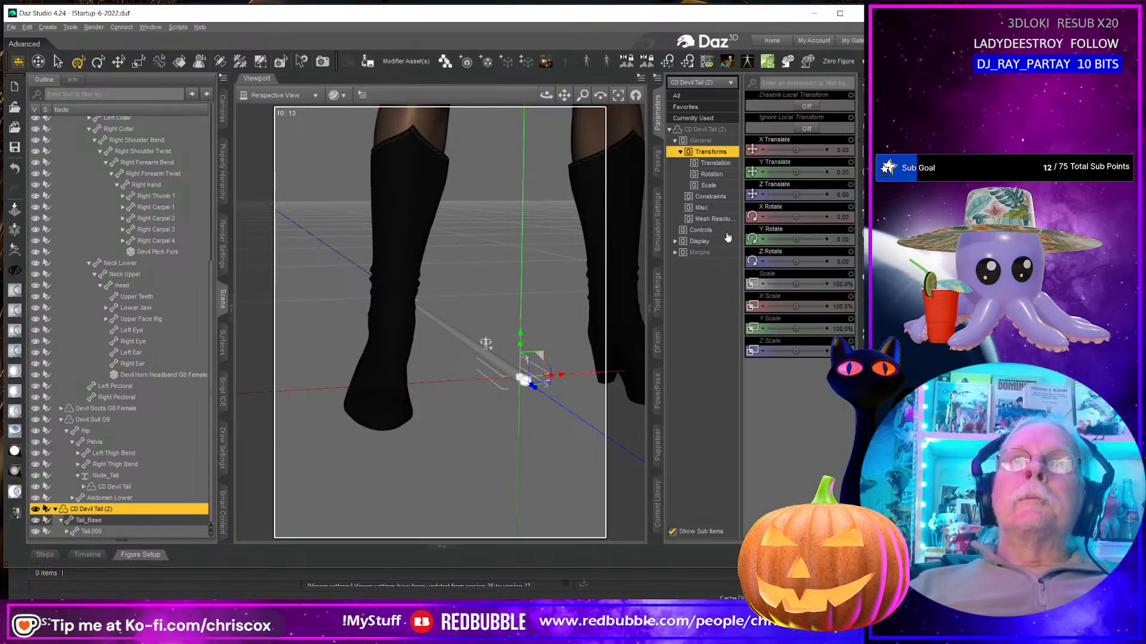
click(699, 252)
drag(796, 105, 850, 108)
middle_drag(531, 358, 533, 353)
scroll(533, 354, up, 6)
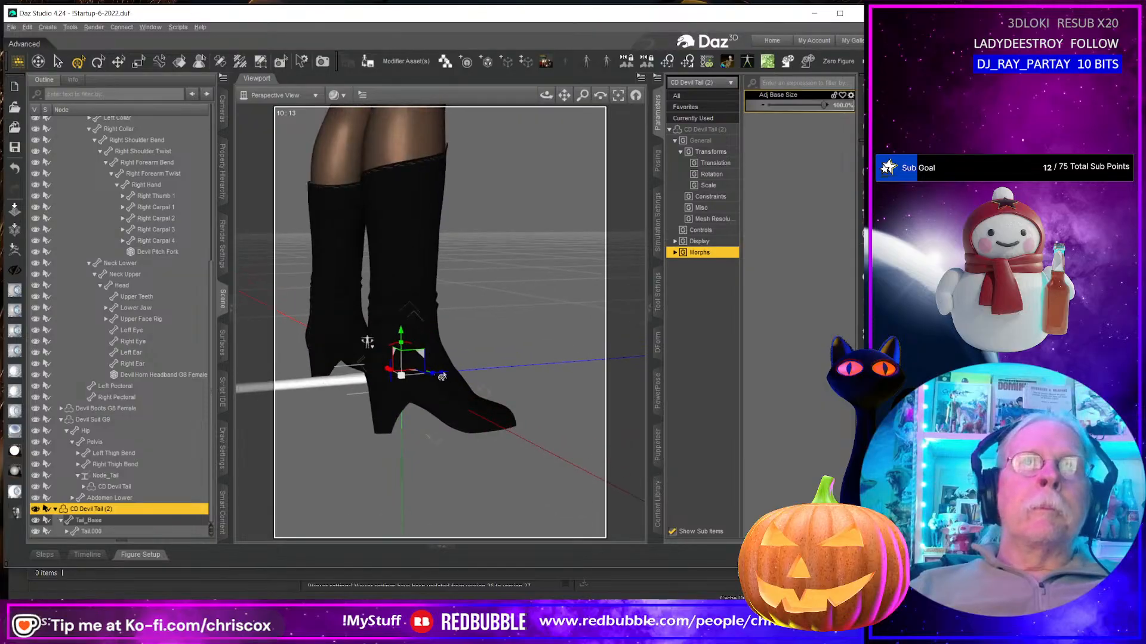
middle_drag(286, 480, 436, 465)
Step: Reset the tail's Adj Base Size morph to 0%
click(844, 107)
text(0)
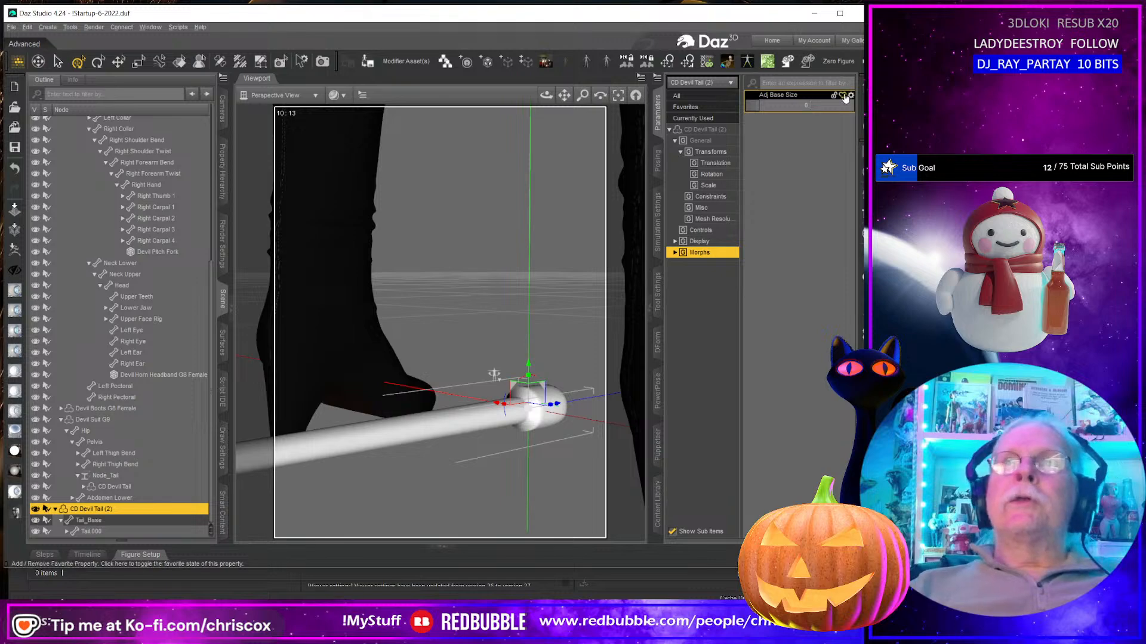
key(Return)
Step: Set the path of the Adj Base Size morph to Adjustments in its parameter settings
click(851, 96)
click(855, 105)
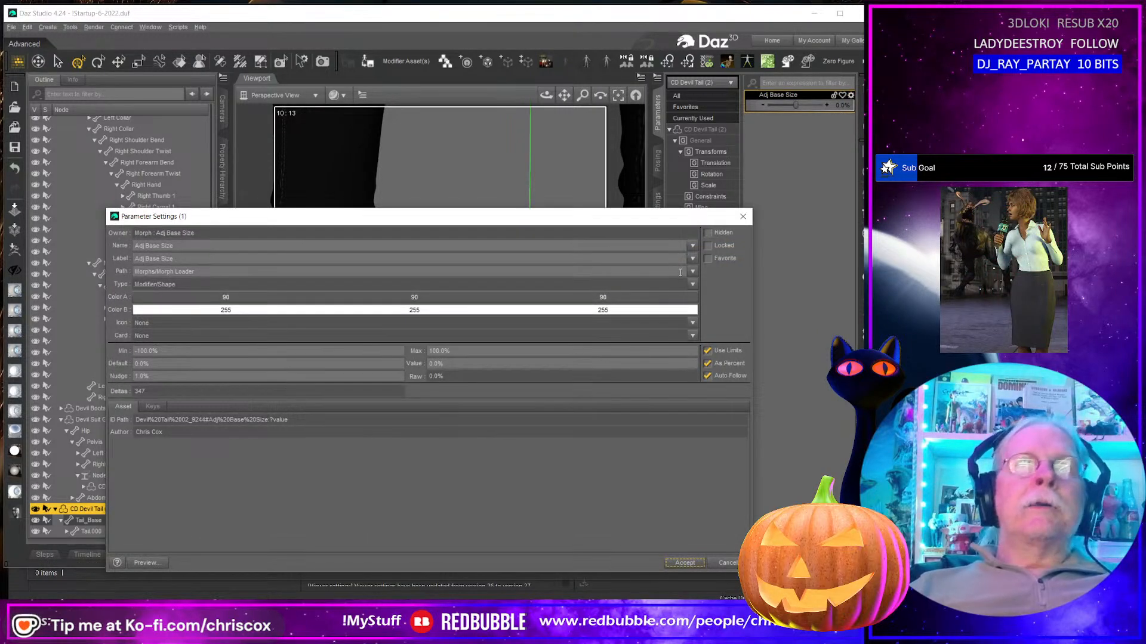
click(692, 272)
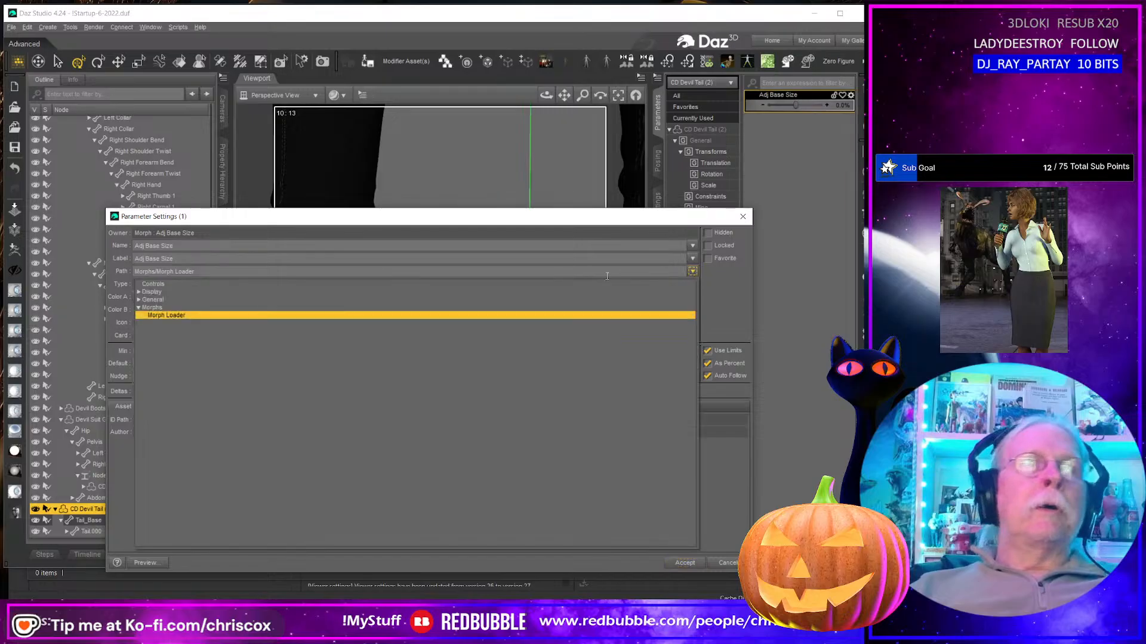
click(170, 315)
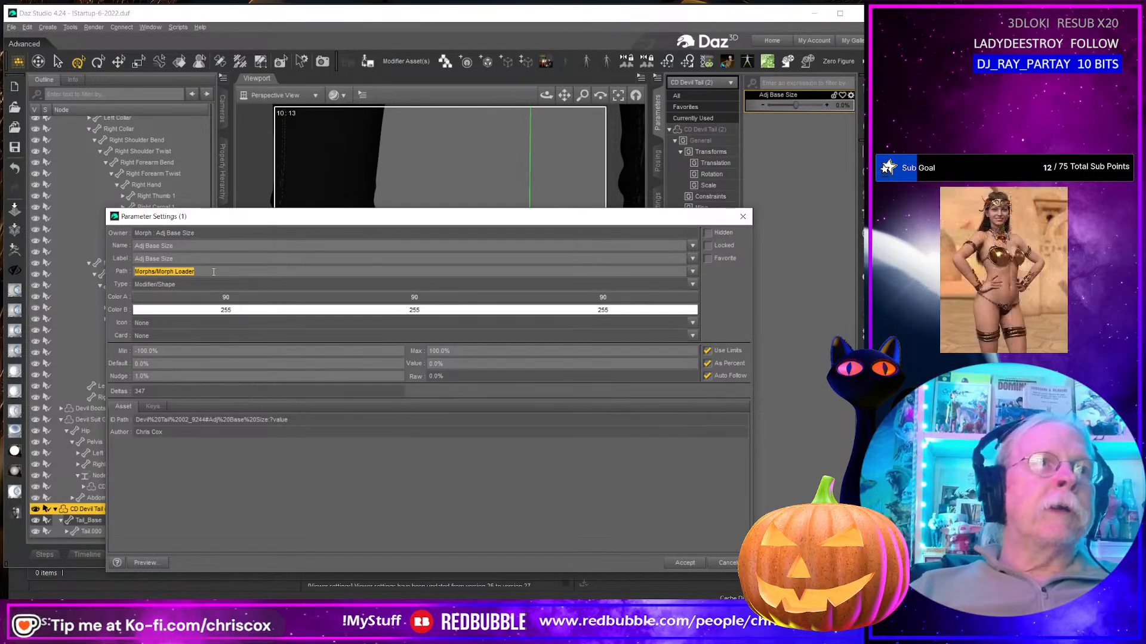
text(Ad)
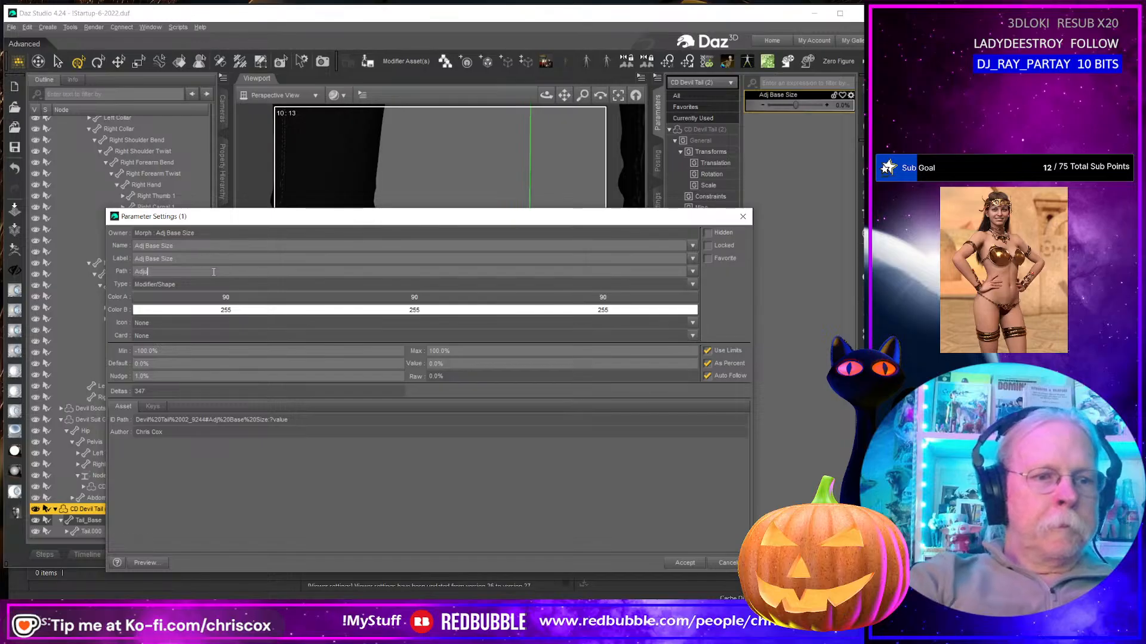
text(justments)
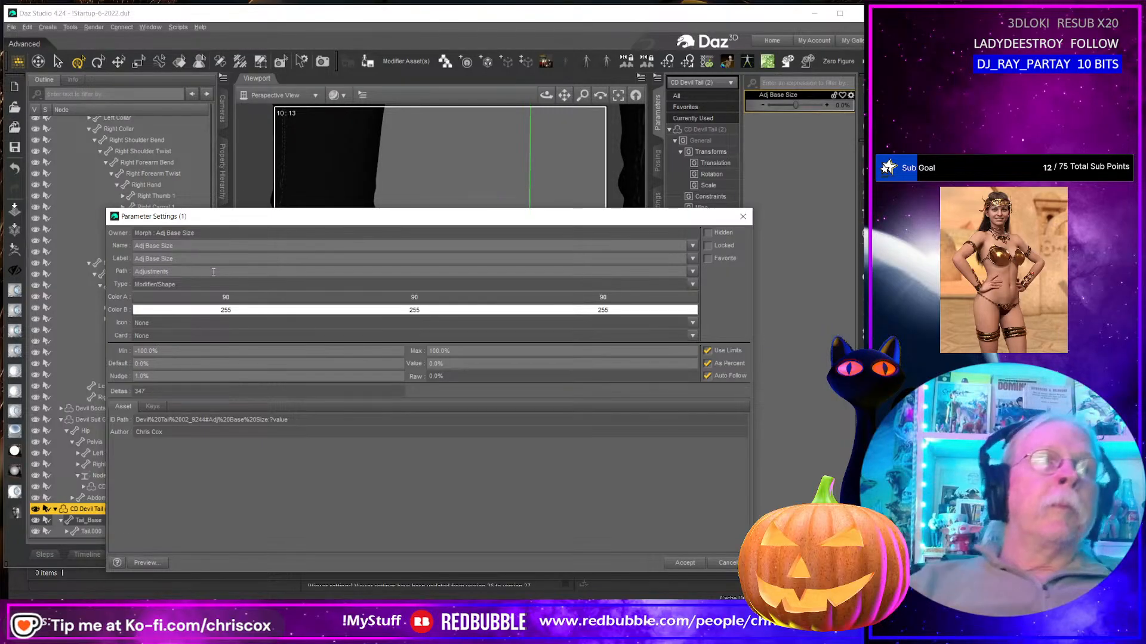
Step: Set the Adj Base Size parameter's Color A to dark green and Color B to black, and apply the parameter settings
click(250, 298)
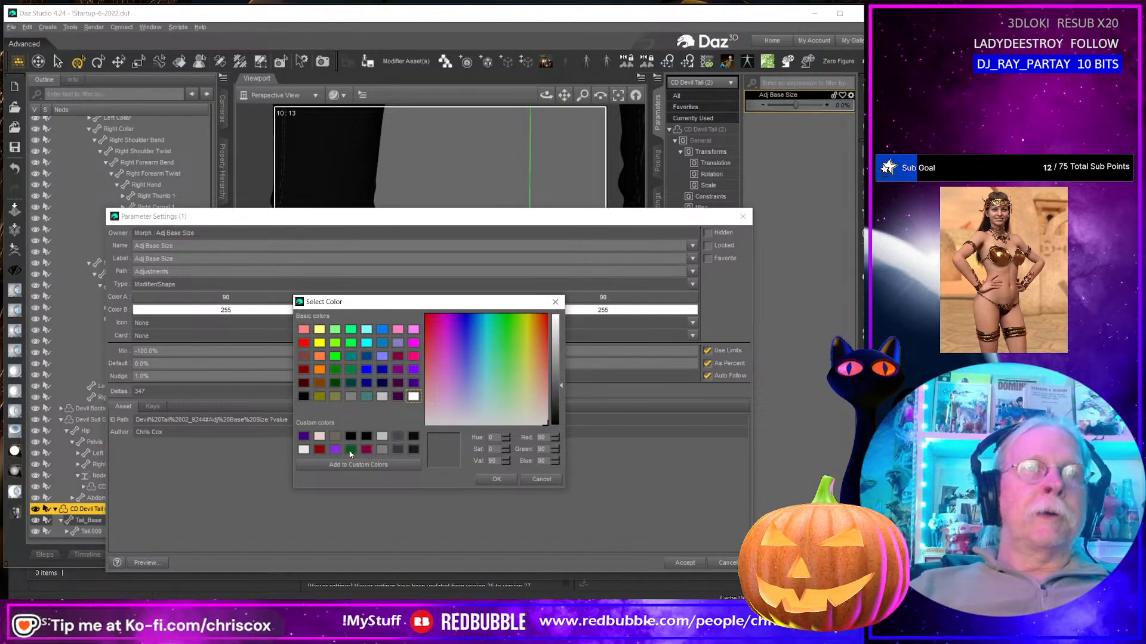
click(351, 449)
click(496, 481)
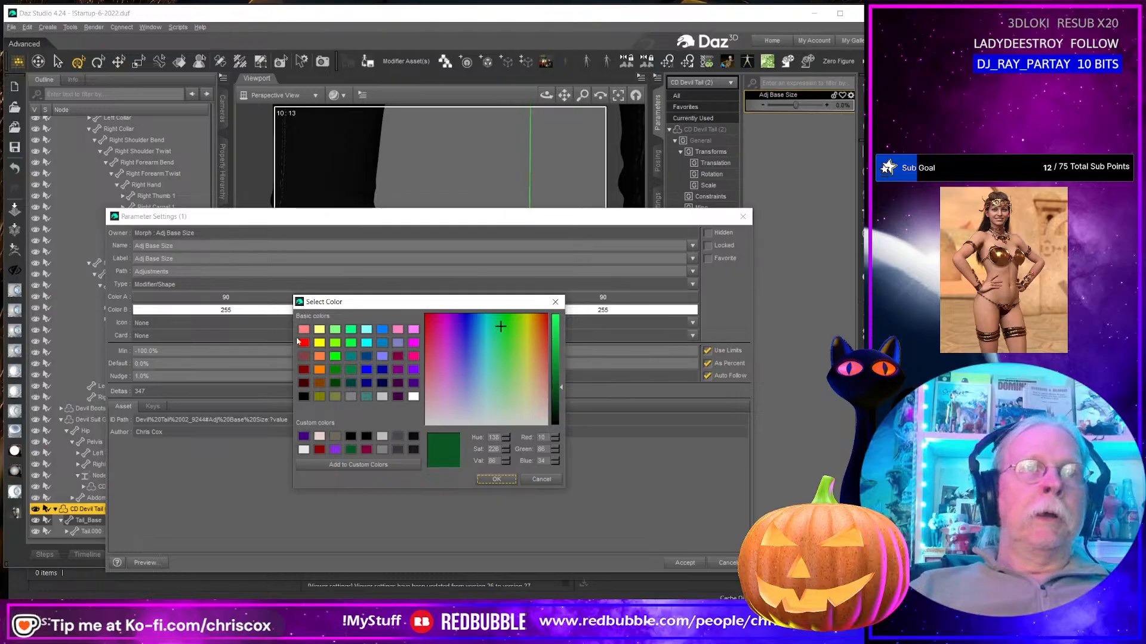
click(287, 309)
click(351, 437)
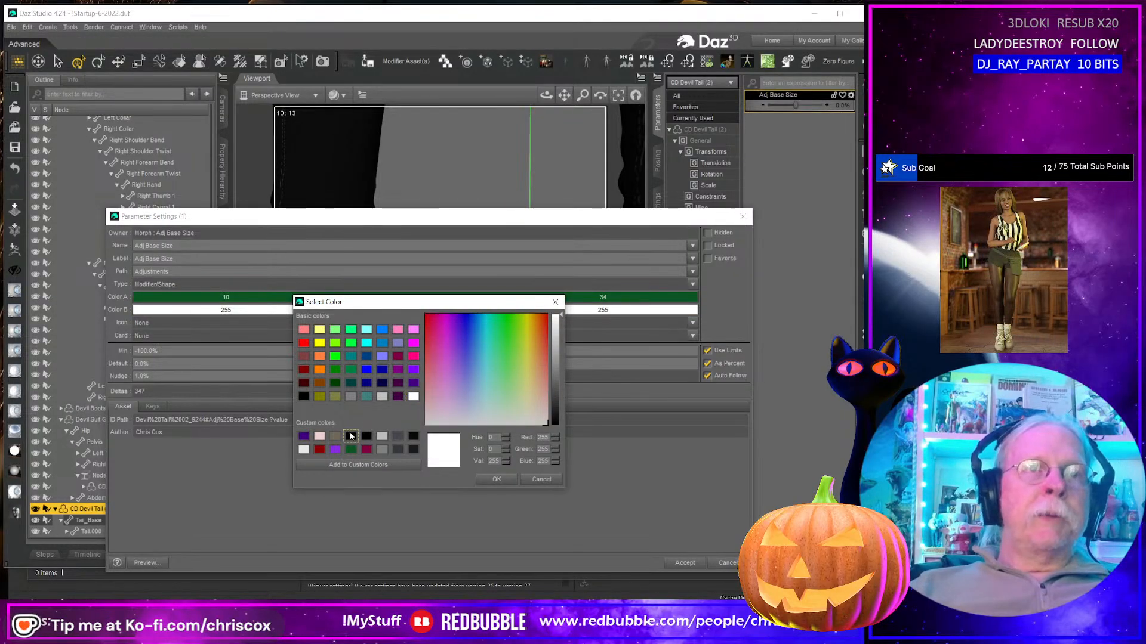
click(495, 479)
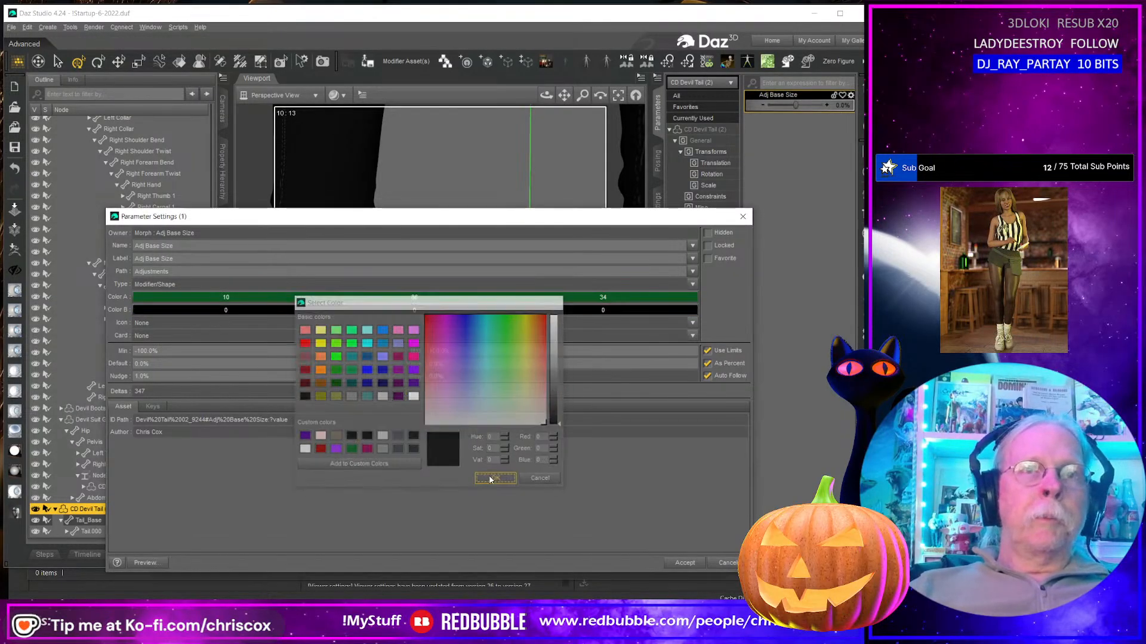
click(683, 563)
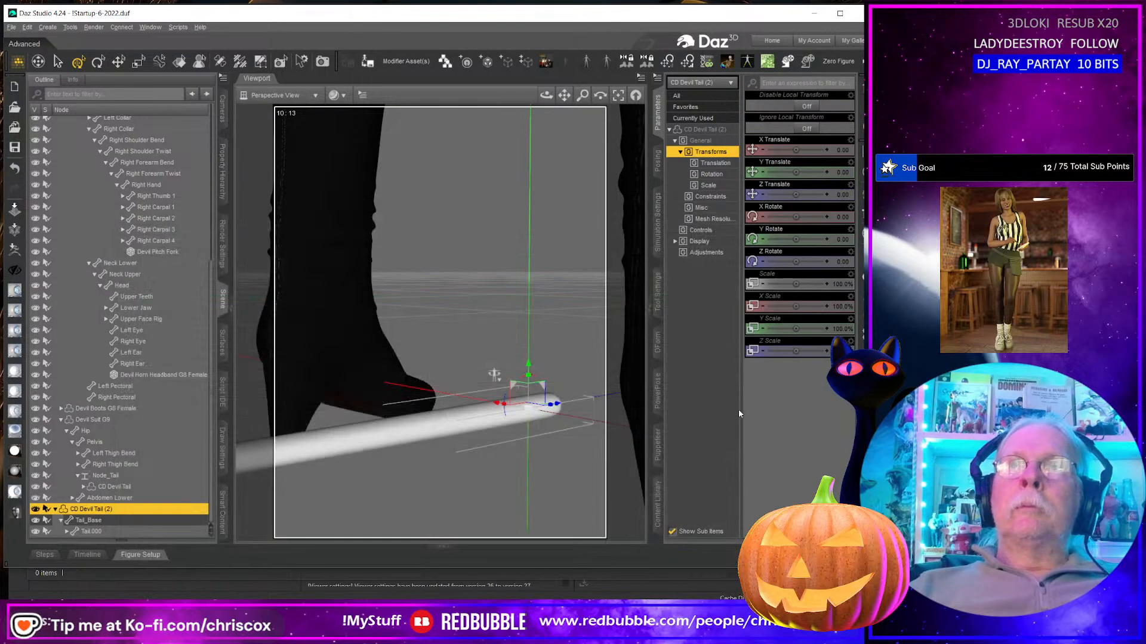
Step: Save only the tail's Adj Base Size as a modifier asset in the Carnival Devil directory with product name Base
click(412, 61)
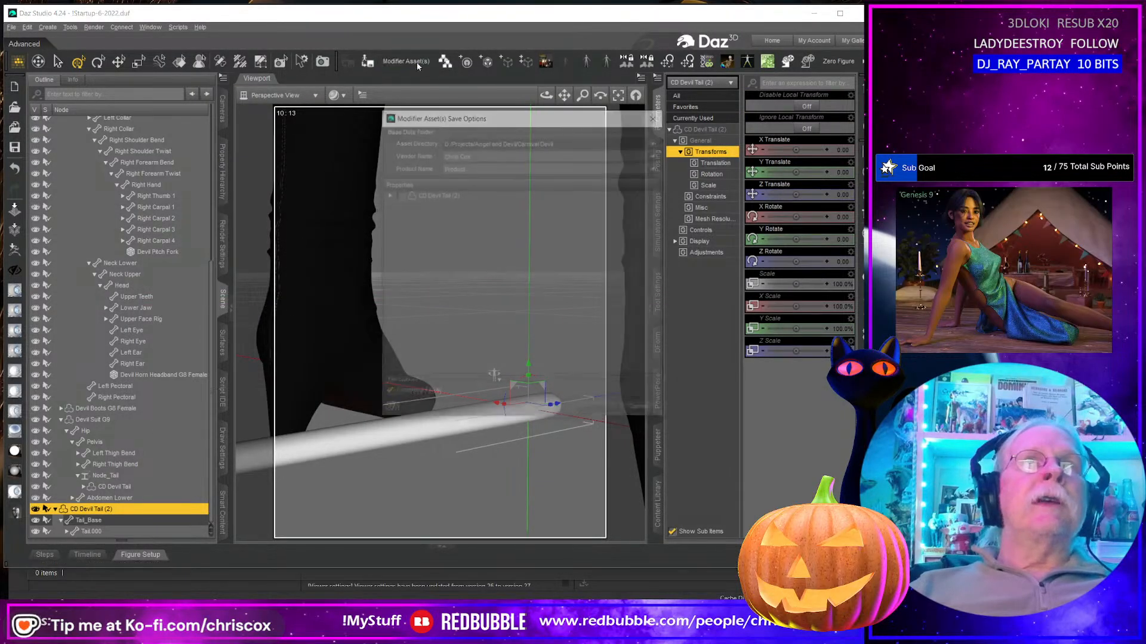
click(656, 168)
click(667, 193)
click(385, 195)
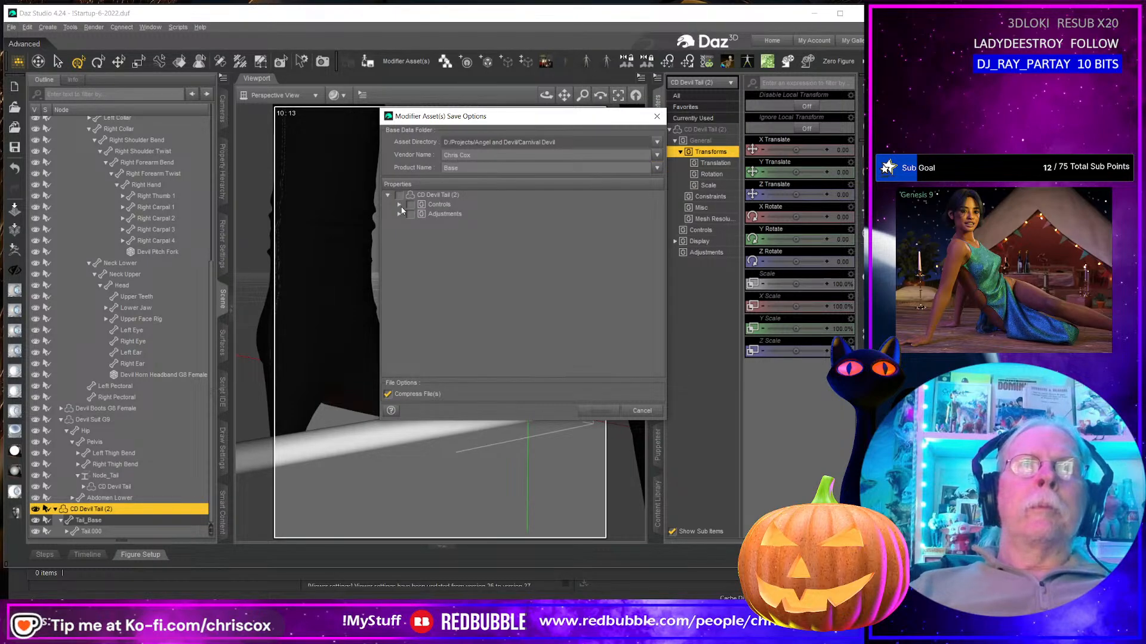
click(399, 214)
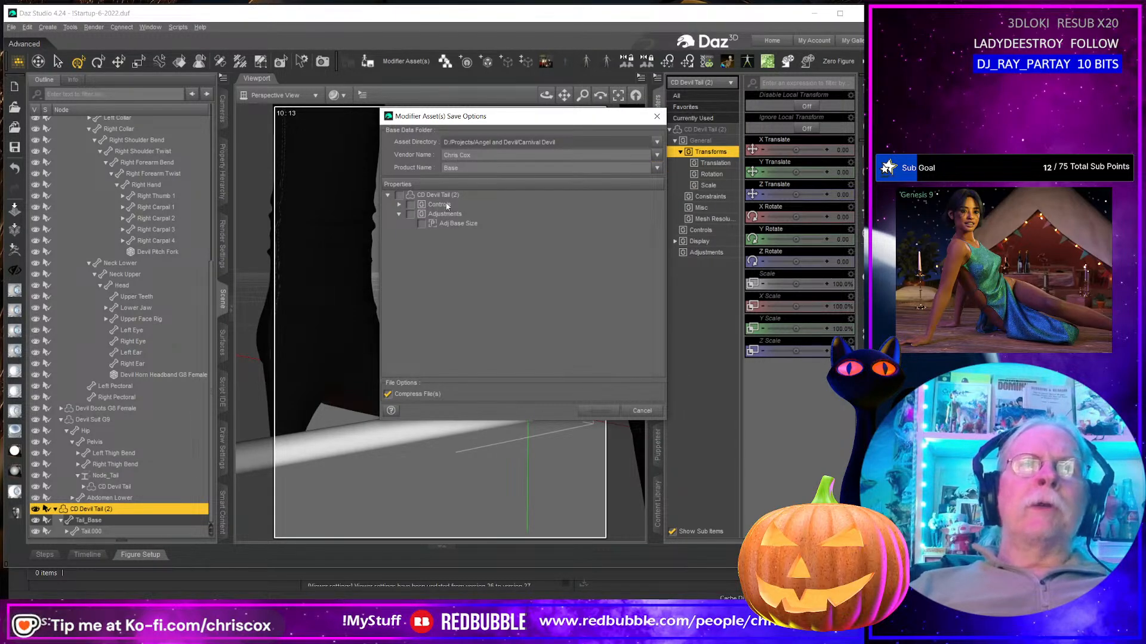
click(399, 204)
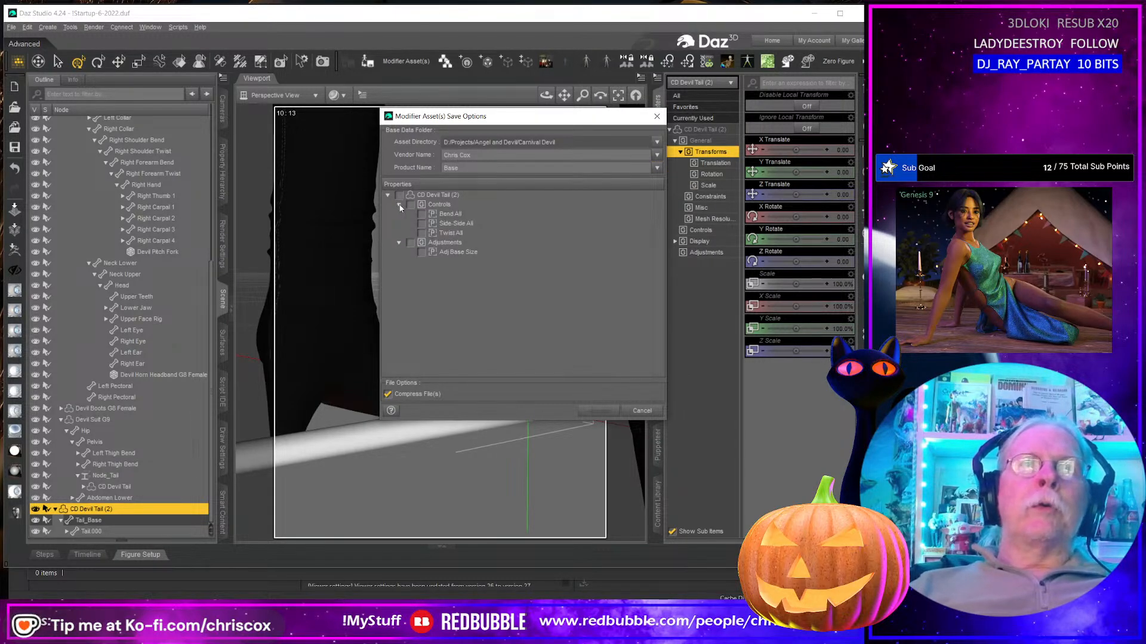
click(424, 253)
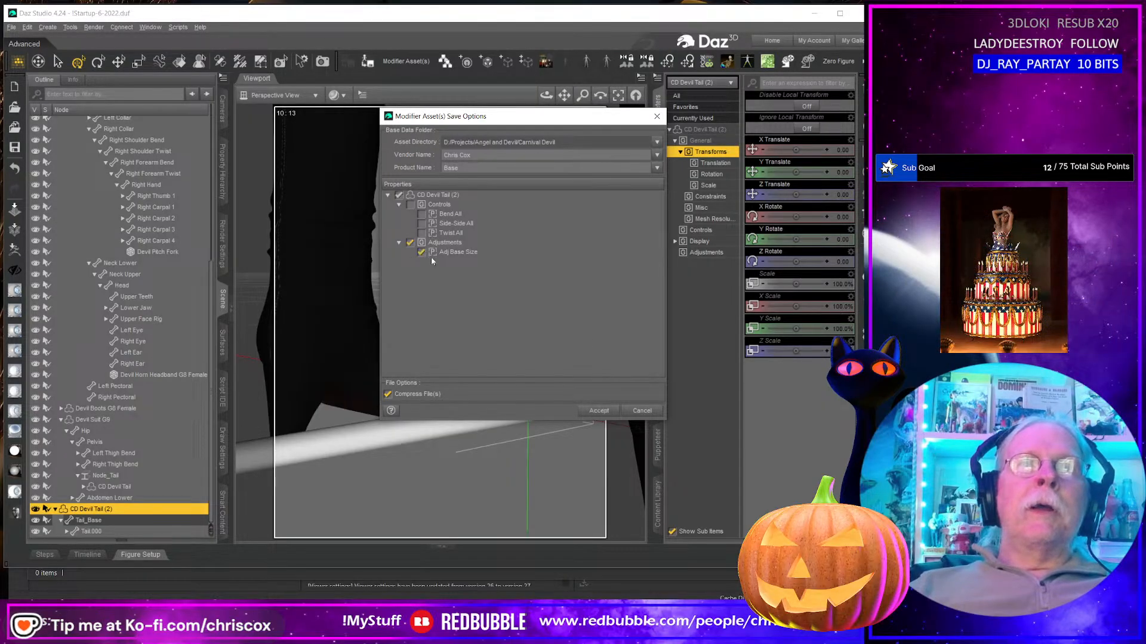
click(598, 411)
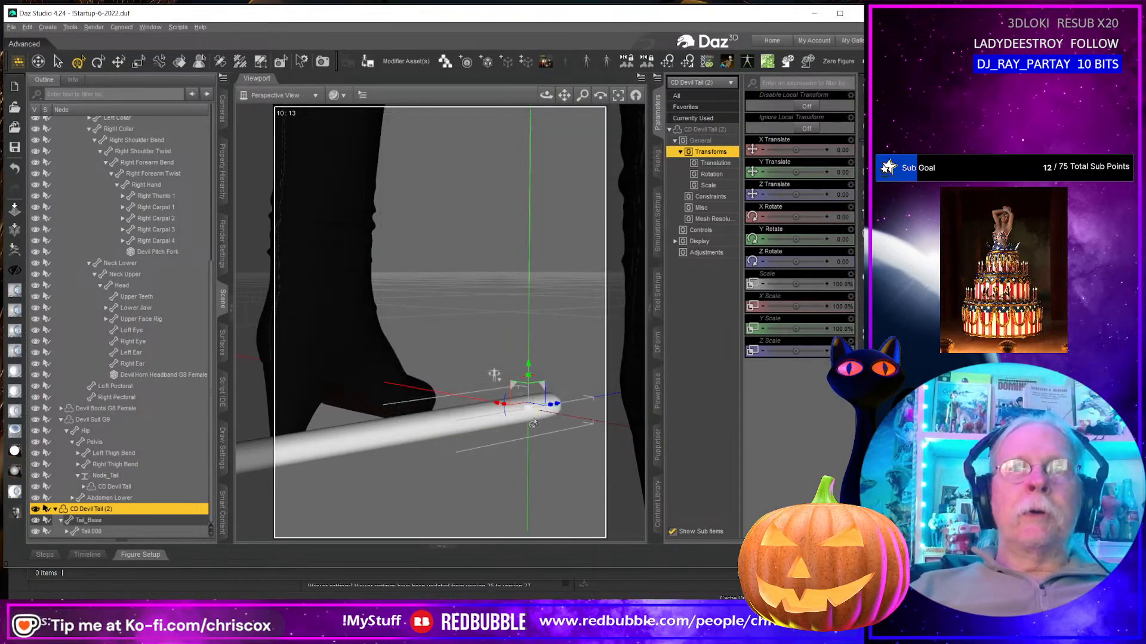
Step: Pick the Pitchfork_Shaft surface with the Surface Selection tool and copy its surface settings
scroll(524, 411, down, 10)
middle_drag(525, 410, 492, 316)
middle_drag(540, 220, 492, 318)
middle_drag(518, 232, 504, 279)
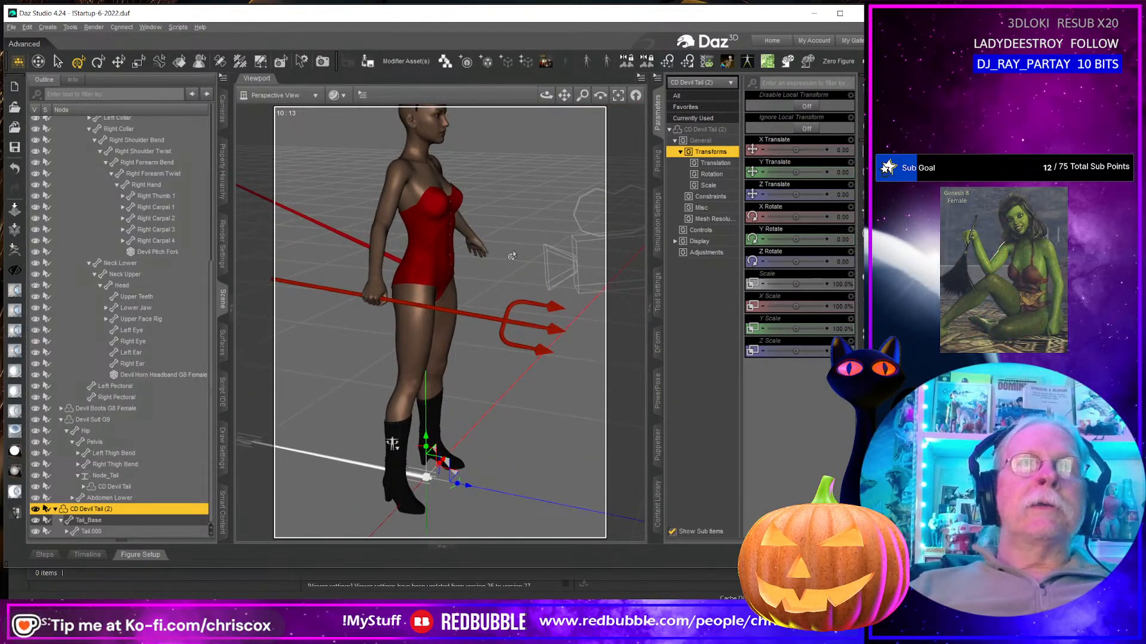
click(179, 61)
click(352, 300)
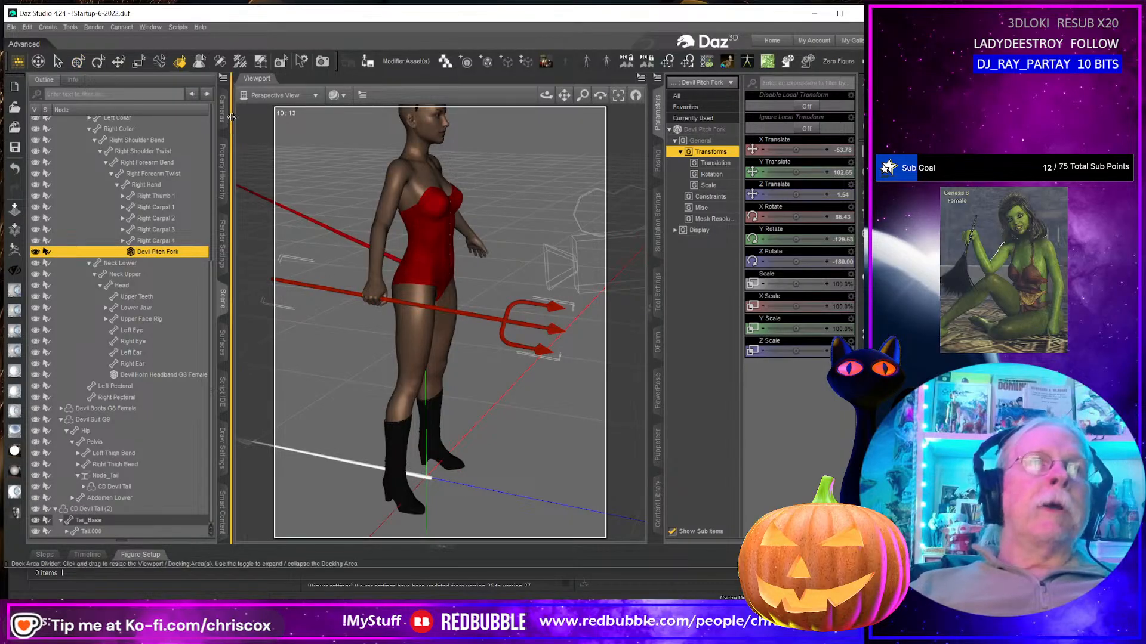
click(222, 78)
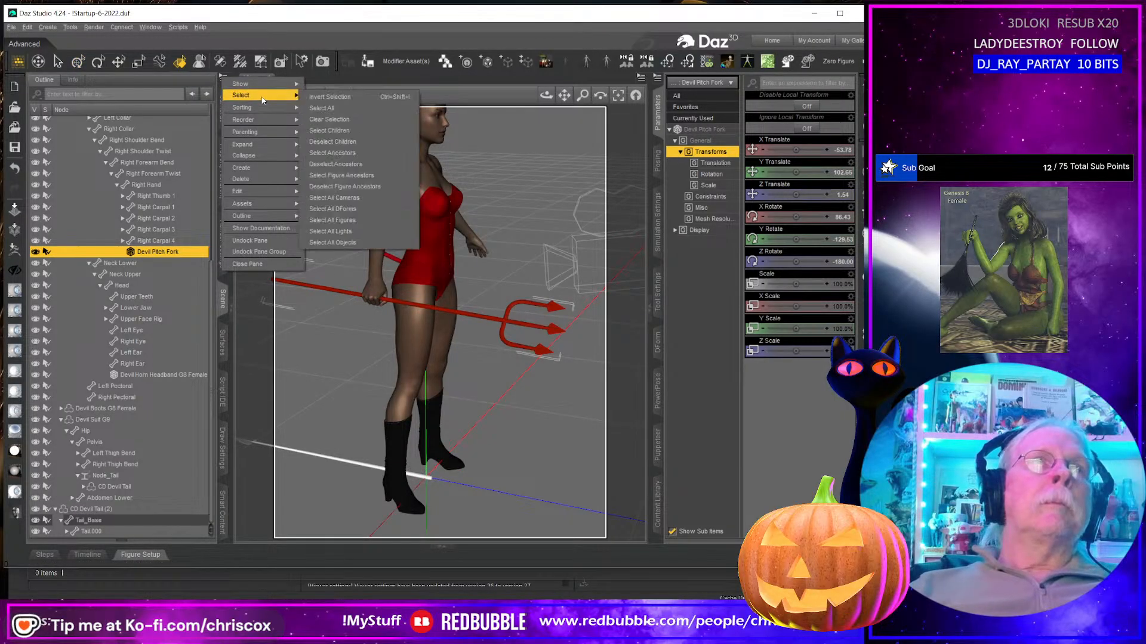
click(227, 351)
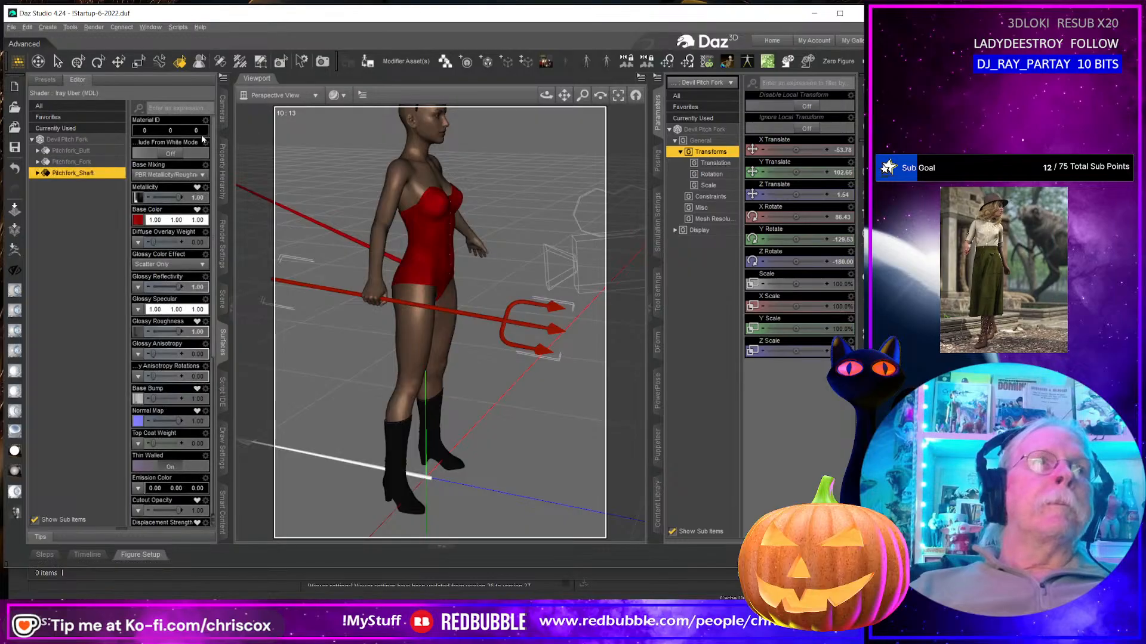
click(223, 78)
click(263, 92)
Step: Delete the horn headband, the suit with its attached tail, the pitchfork and the boots from the figure
drag(546, 95, 528, 95)
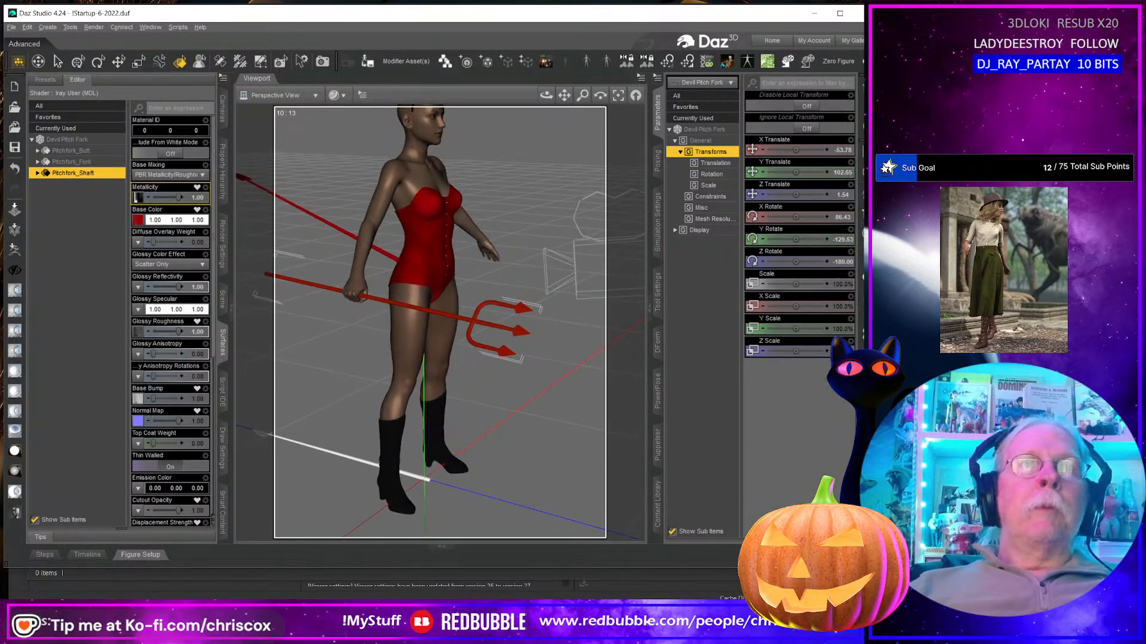
middle_drag(442, 222, 460, 292)
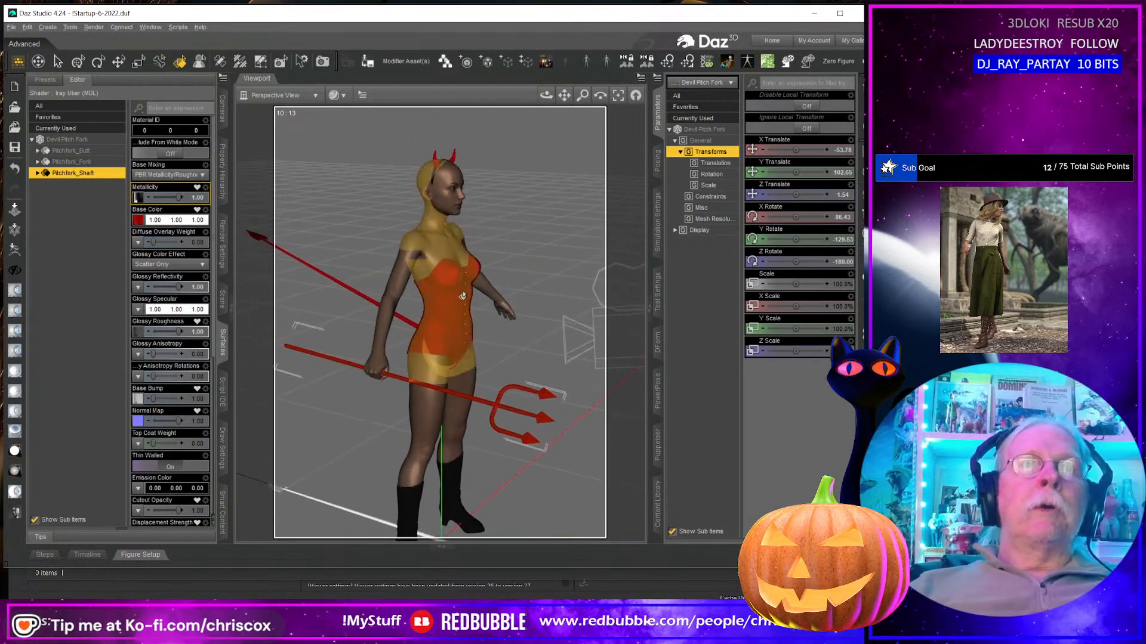
click(494, 414)
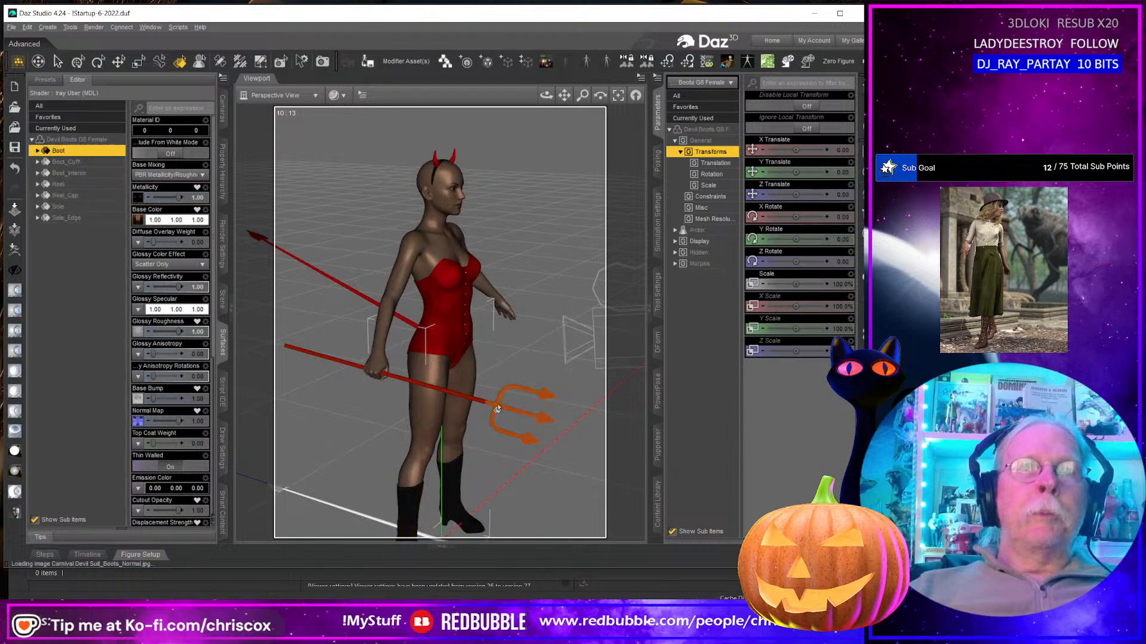
click(347, 288)
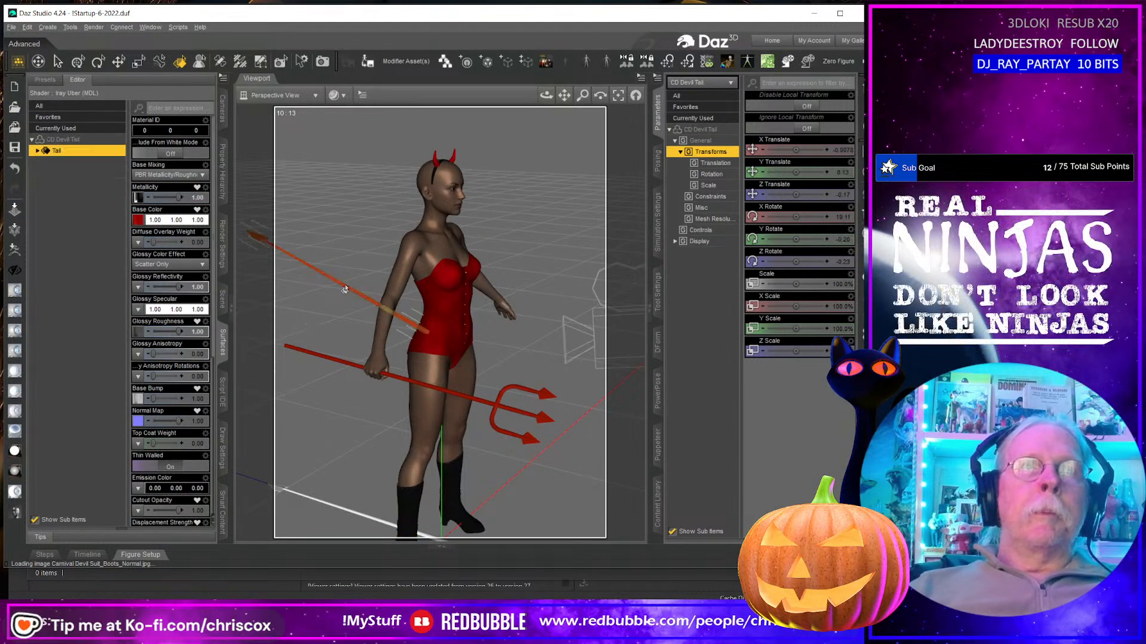
click(443, 161)
key(Delete)
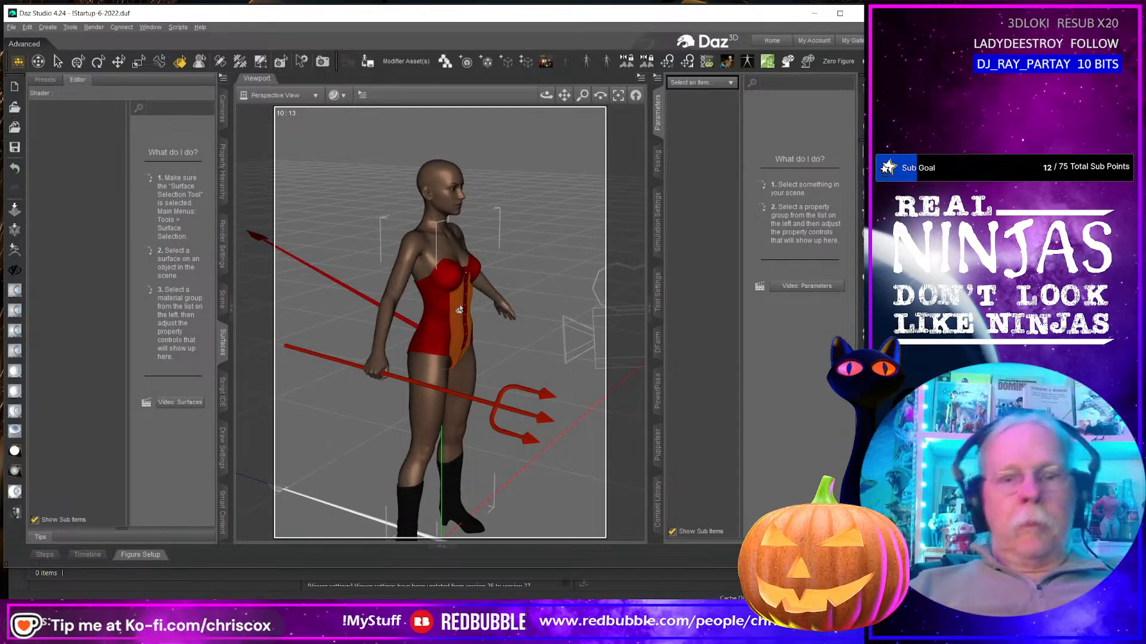
click(469, 287)
key(Delete)
click(505, 407)
key(Delete)
click(456, 507)
key(Delete)
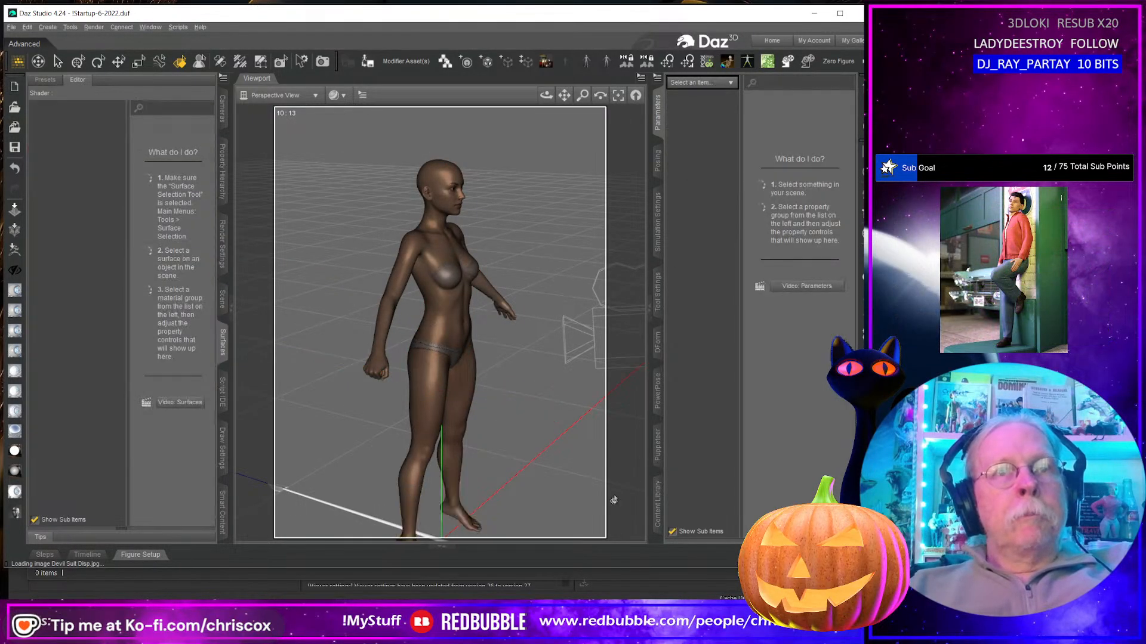
Step: Load CD ! Devil Outfit G8 Female from the content library onto the Genesis 8 Female figure
click(657, 504)
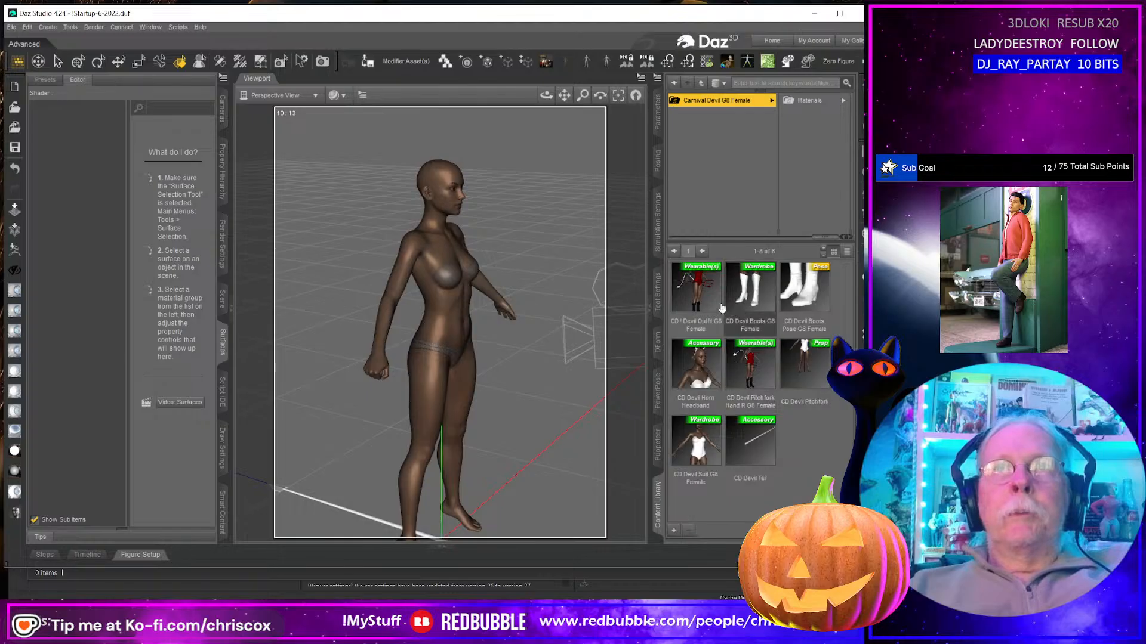
double_click(673, 288)
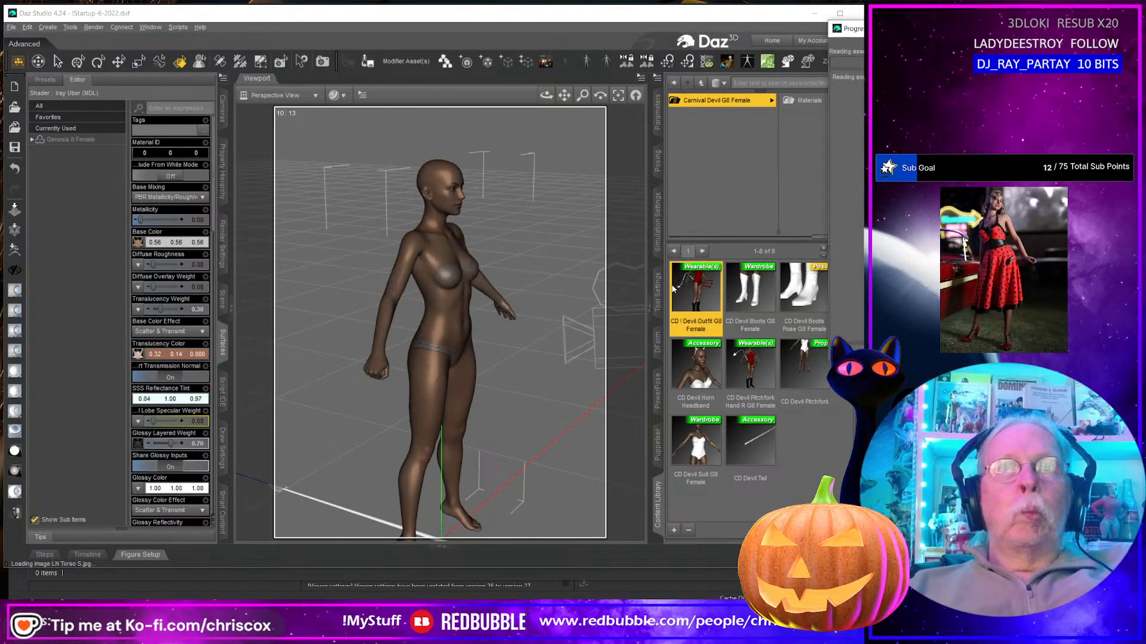
middle_drag(491, 347, 562, 174)
Step: Set the newly loaded CD Devil Tail's Adj Base Size to 100% and examine where its base meets the suit
click(404, 325)
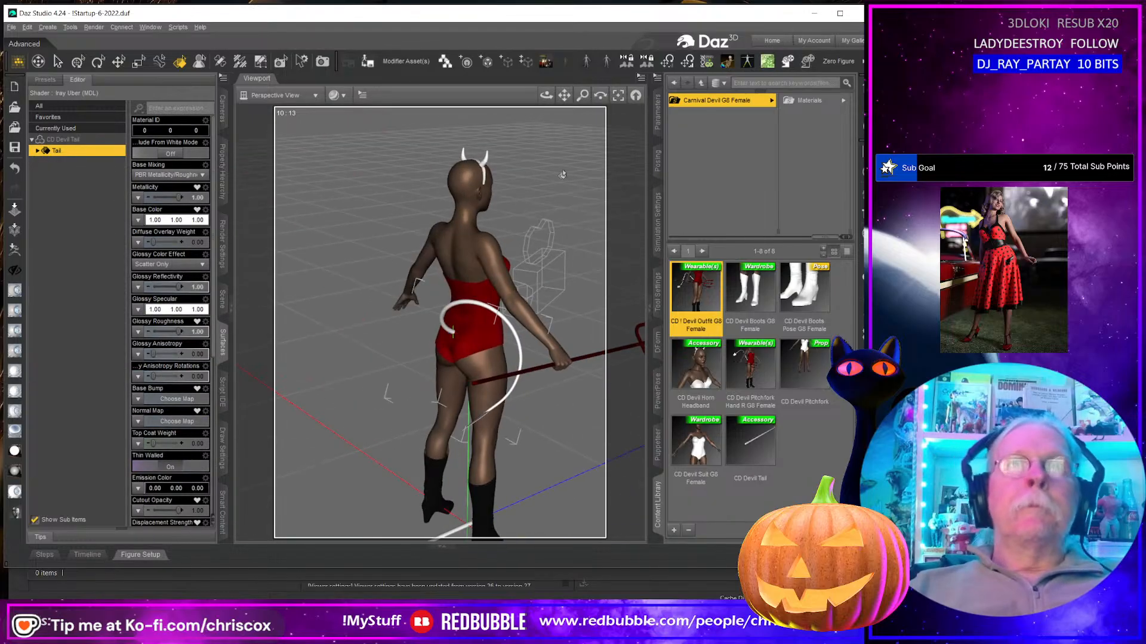
click(657, 112)
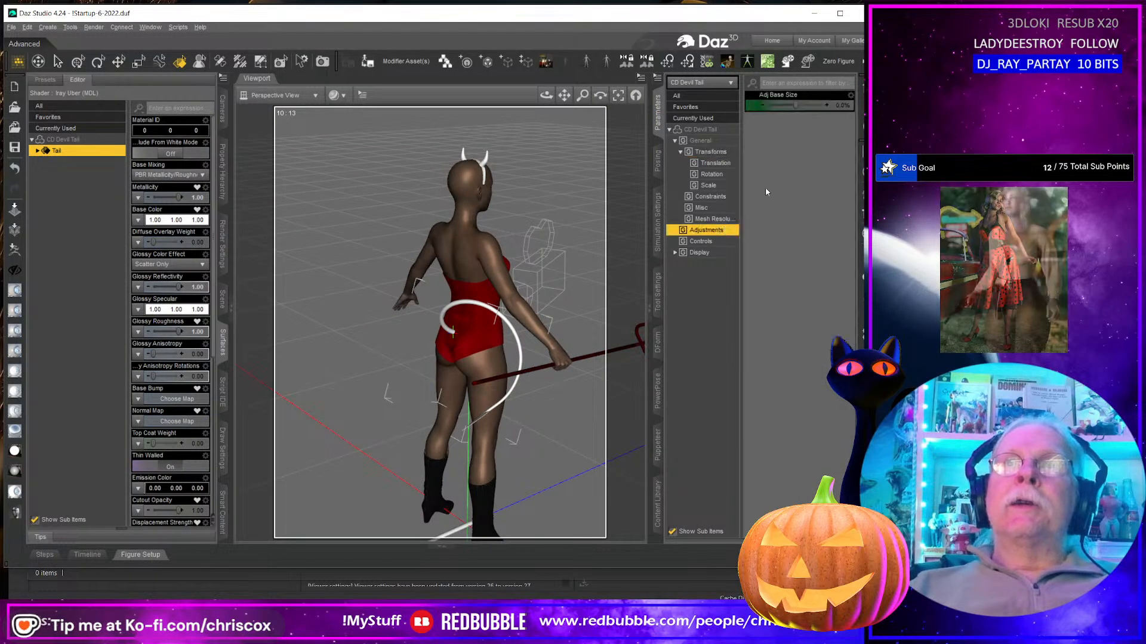
drag(793, 104, 830, 105)
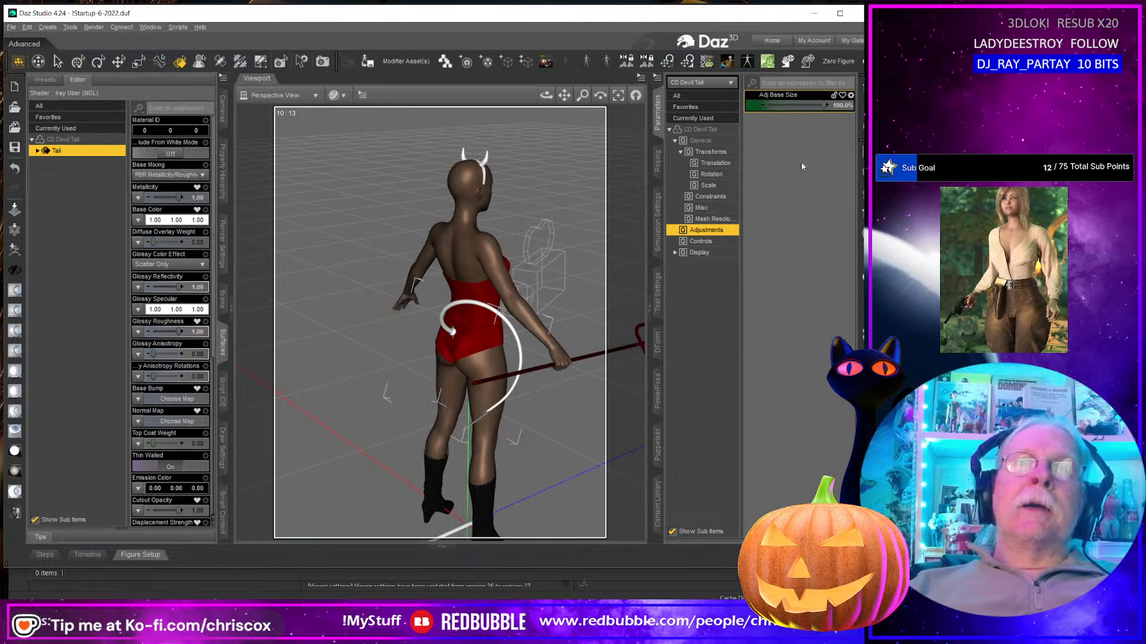
middle_drag(412, 310, 508, 263)
mouse_move(463, 370)
middle_down()
mouse_move(497, 392)
mouse_move(470, 370)
mouse_move(555, 381)
mouse_move(483, 375)
middle_up()
scroll(497, 392, up, 10)
click(452, 353)
scroll(510, 404, down, 10)
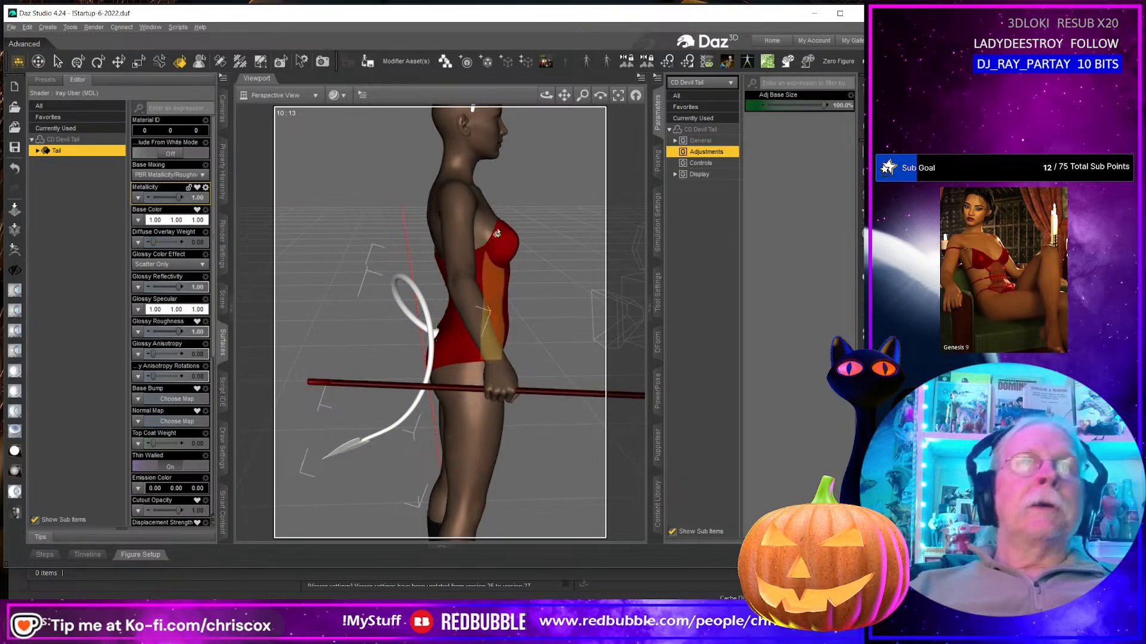
Step: Paste the copied pitchfork surface settings onto all surfaces of the devil tail, horn headband and pitchfork
click(544, 395)
scroll(548, 401, down, 3)
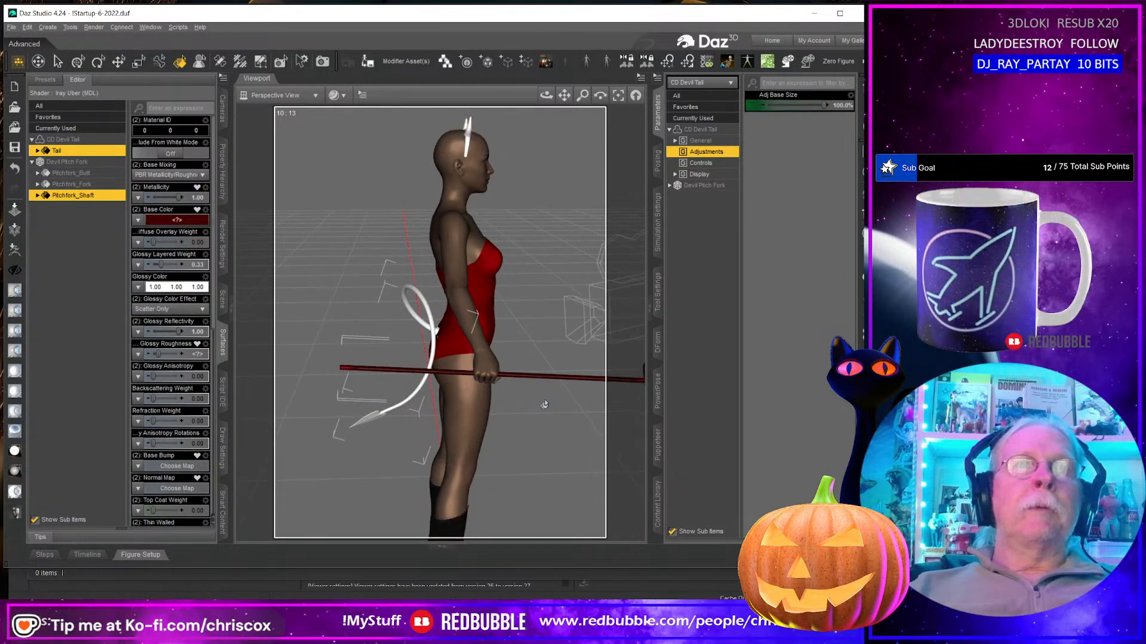
click(469, 127)
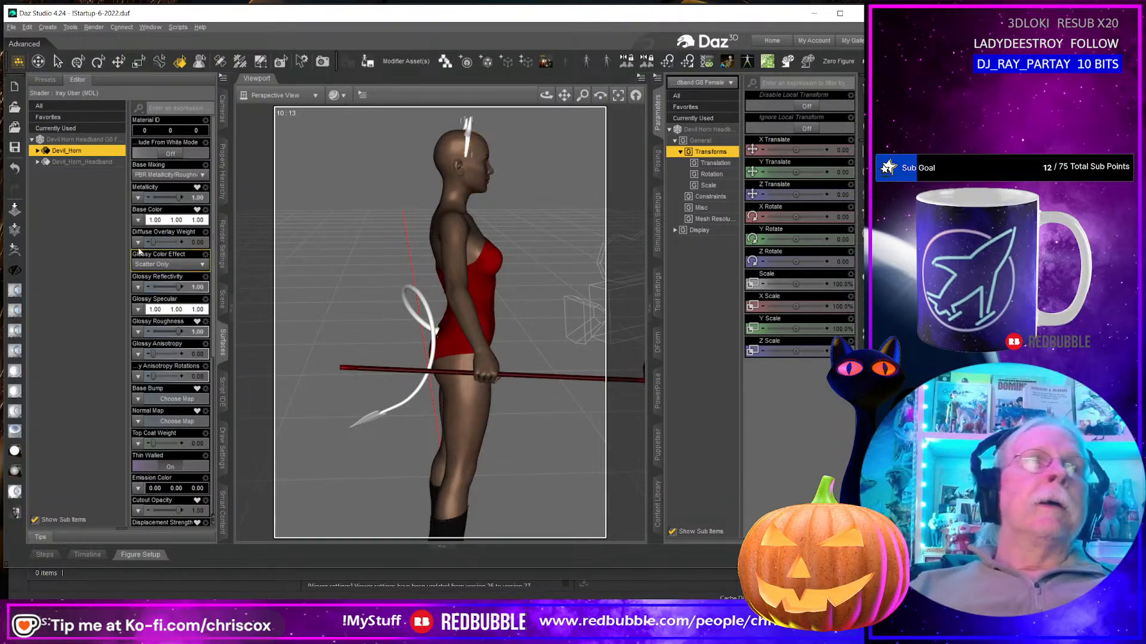
ctrl+click(424, 309)
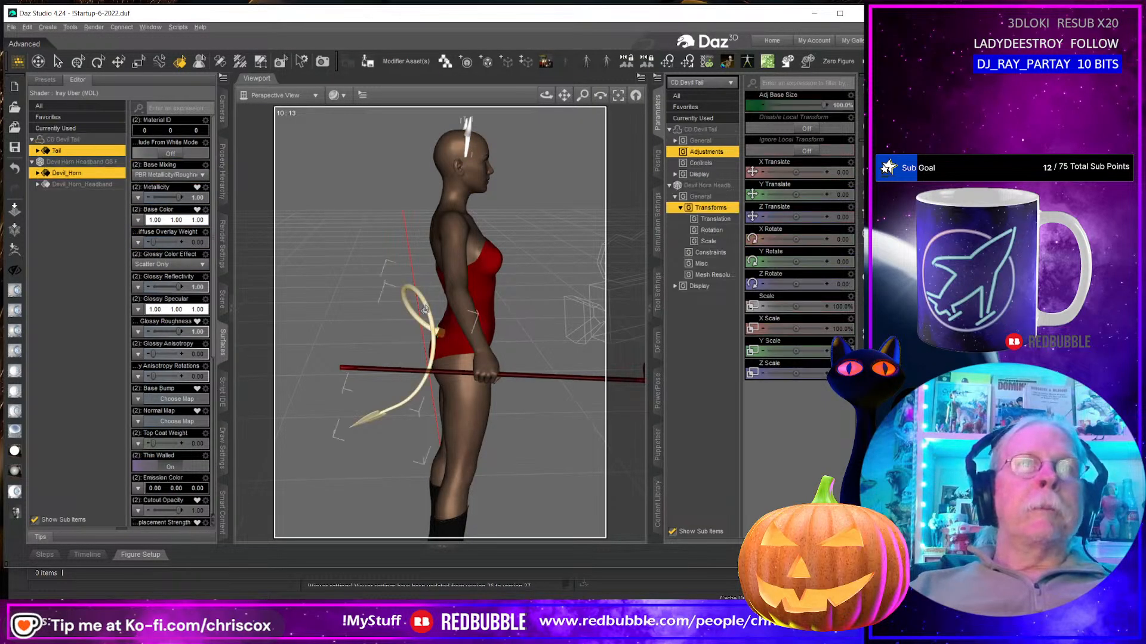
ctrl+click(577, 384)
click(92, 153)
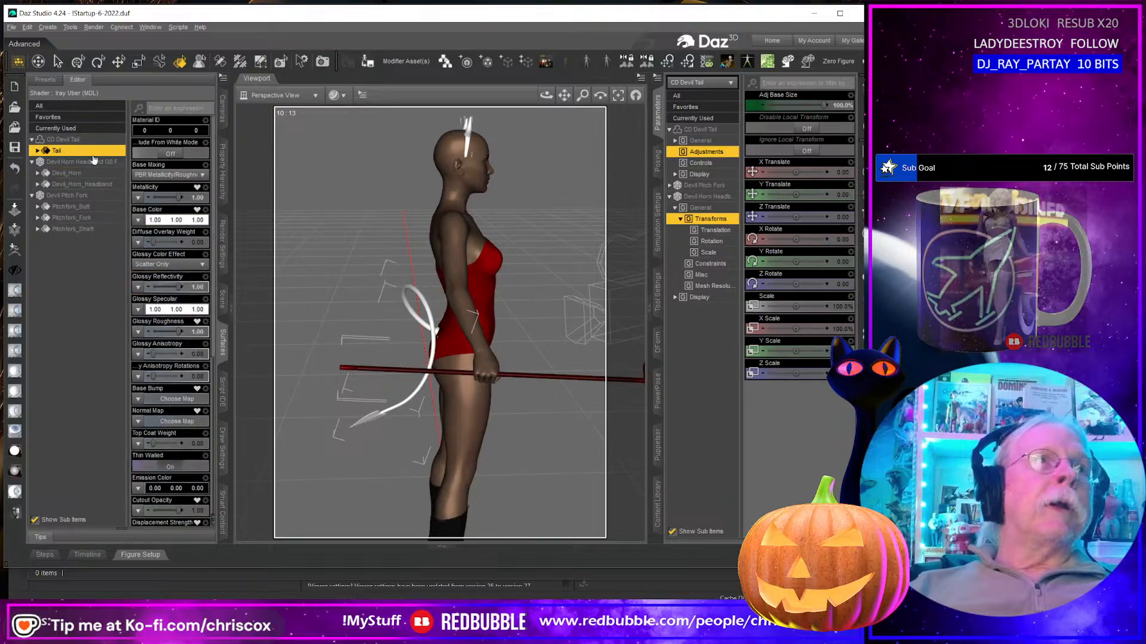
shift+click(106, 231)
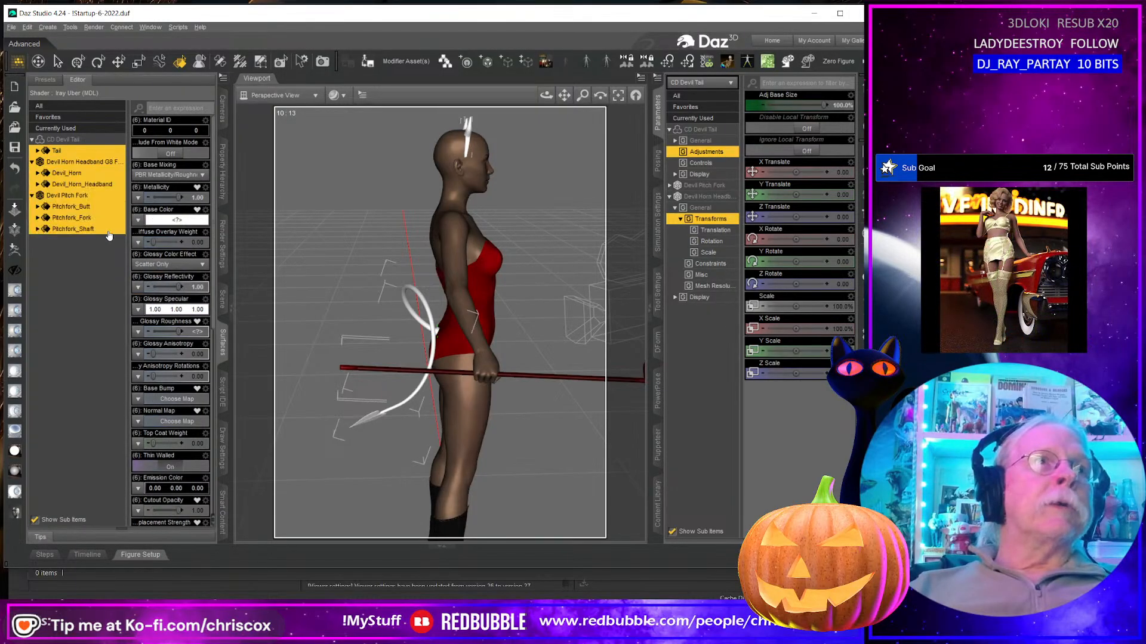
click(224, 82)
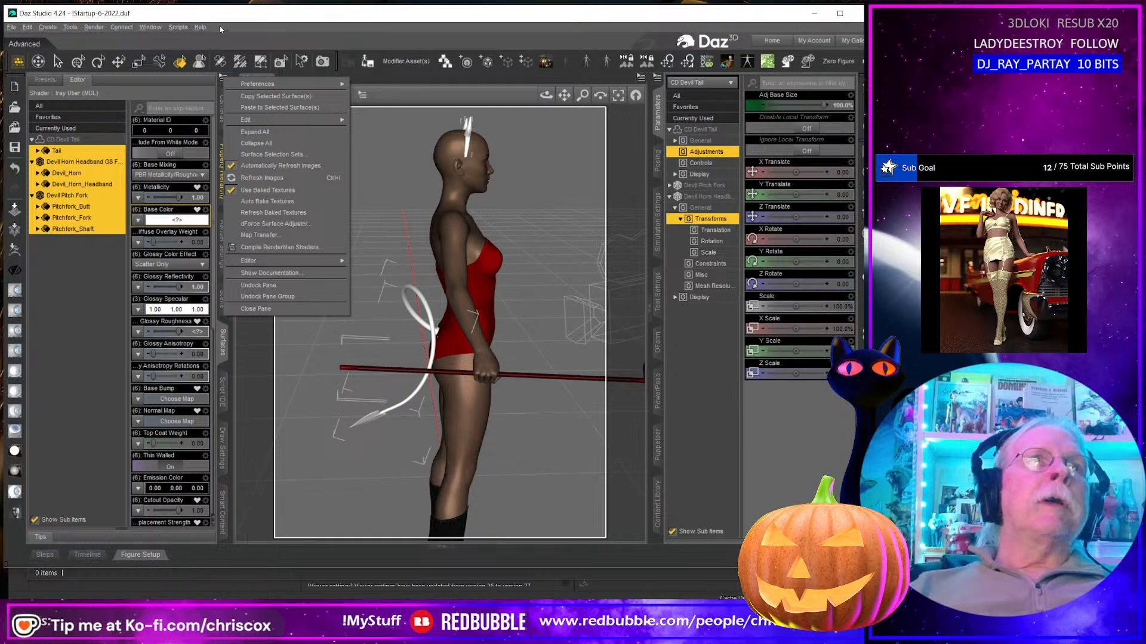
click(234, 12)
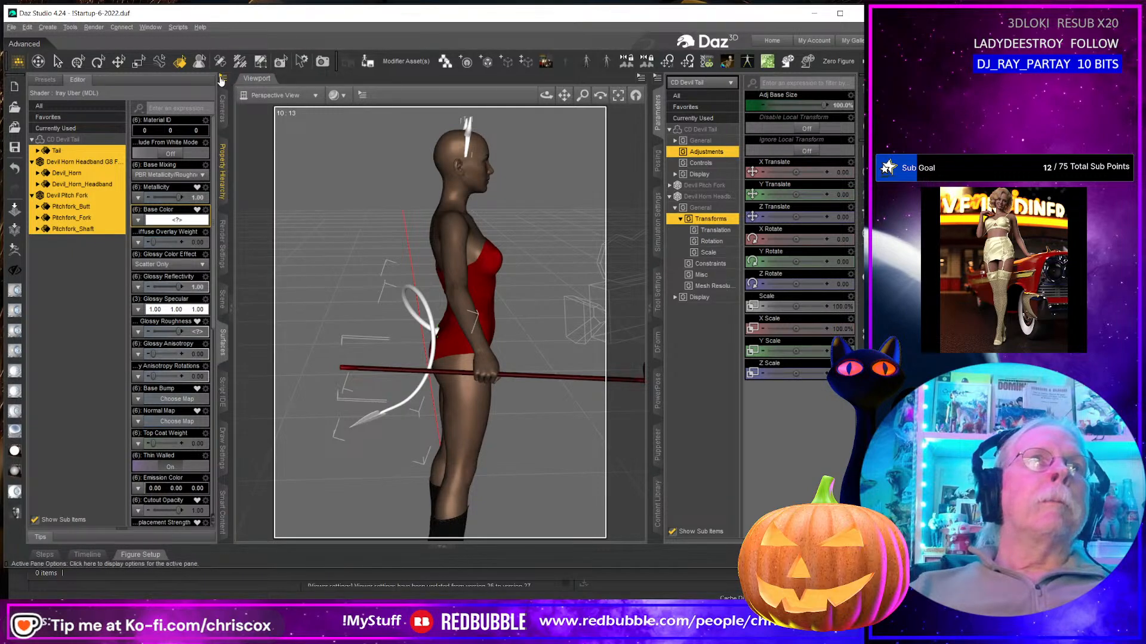
click(223, 78)
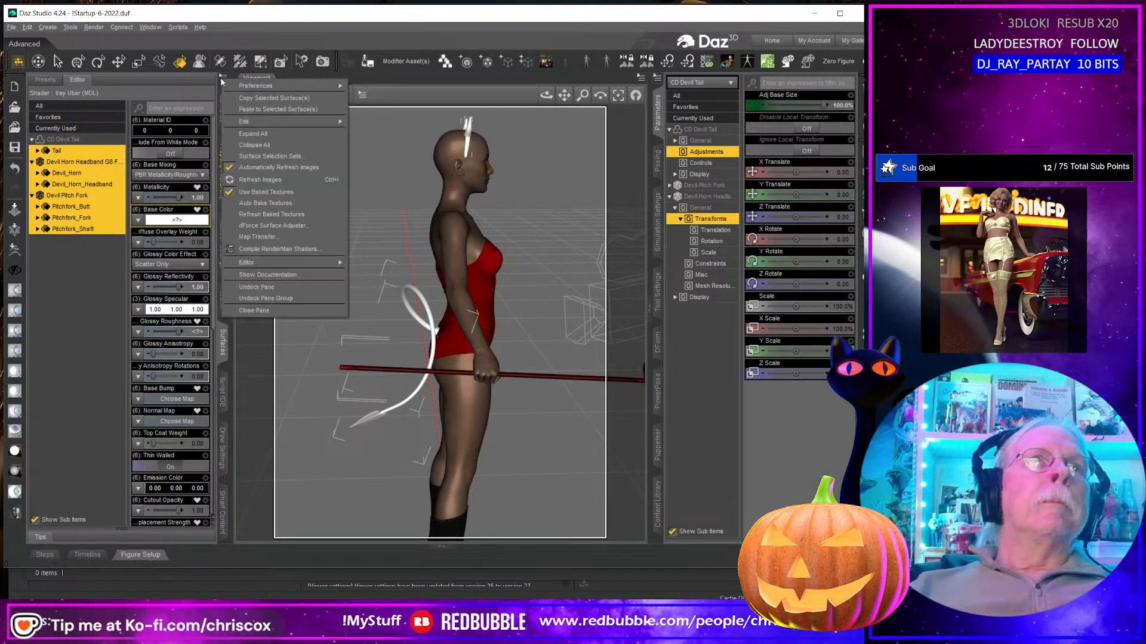
click(259, 110)
Step: Set the Devil_Horn_Headband surface's Base Color map to Carnival Devil Accessories_Black_BaseColor.jpg and examine the horns on the head
mouse_move(540, 283)
middle_down()
mouse_move(528, 269)
mouse_move(534, 283)
middle_up()
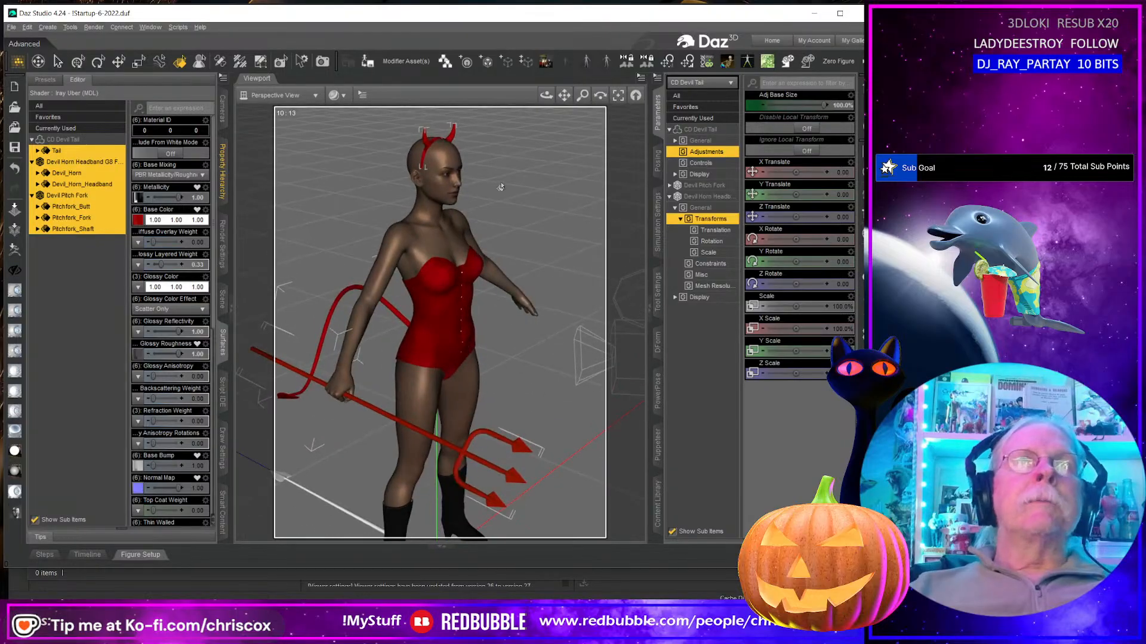
click(423, 158)
click(138, 220)
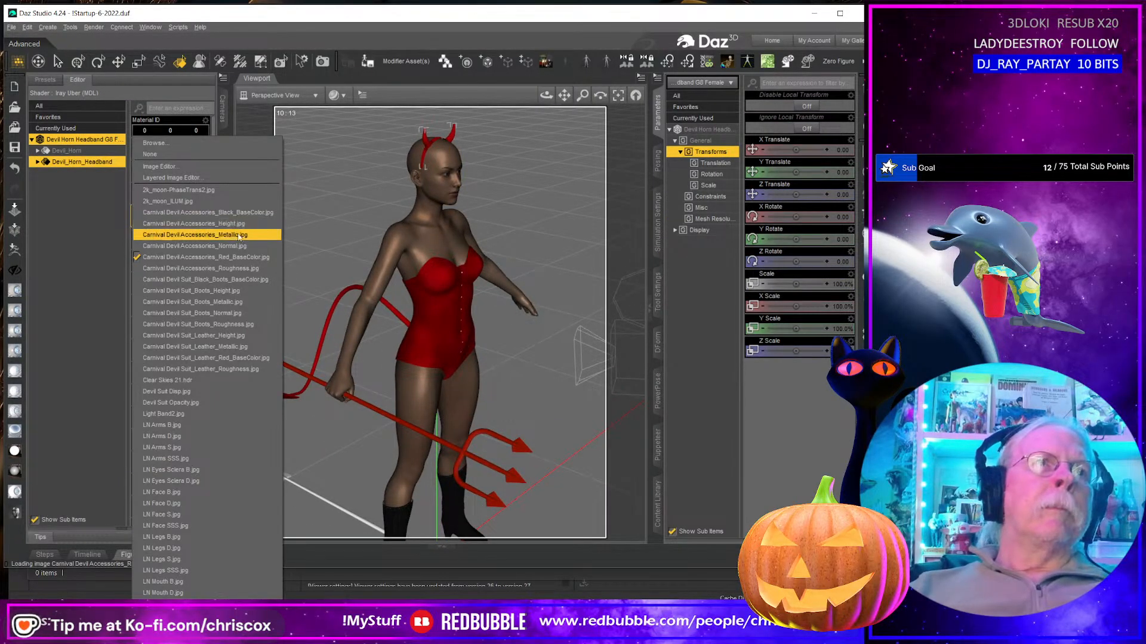
click(249, 213)
middle_drag(361, 266, 397, 269)
scroll(383, 267, up, 5)
click(438, 192)
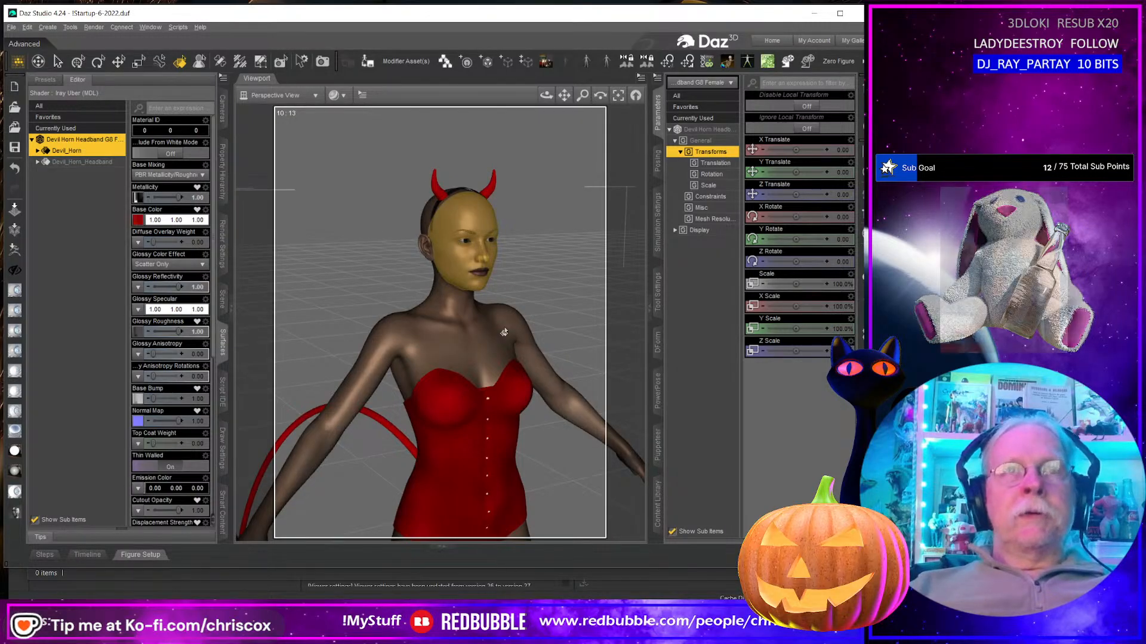
Step: Start a Wearable(s) preset save for the Genesis 8 Female figure, replacing the existing CD ! Devil Outfit G8 Female.duf
scroll(504, 332, down, 7)
middle_drag(463, 382, 477, 361)
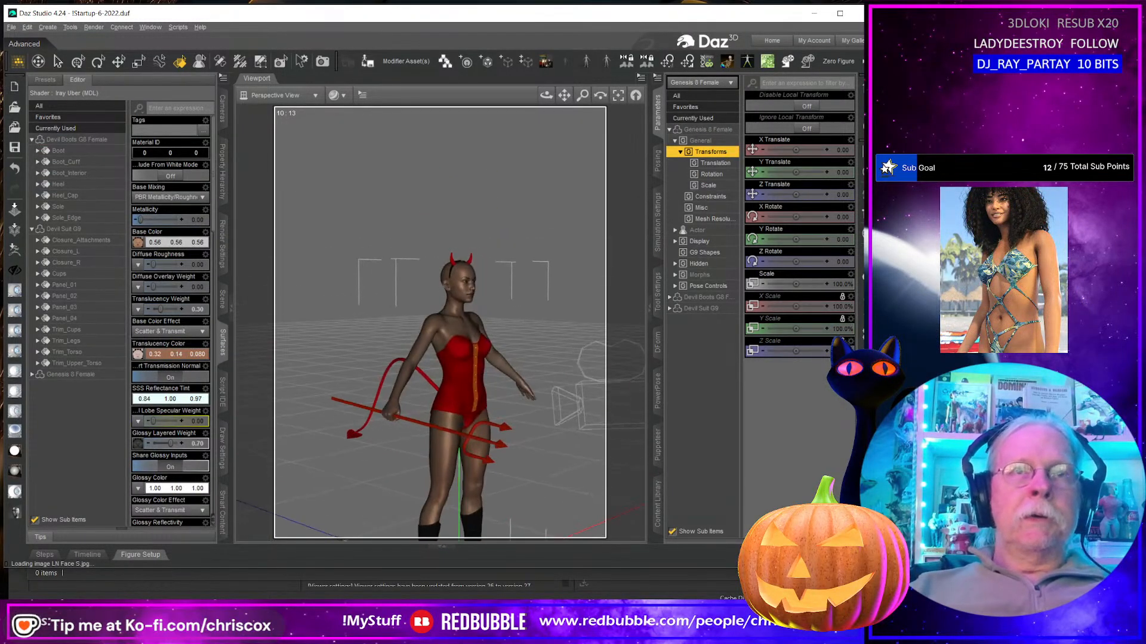
click(658, 521)
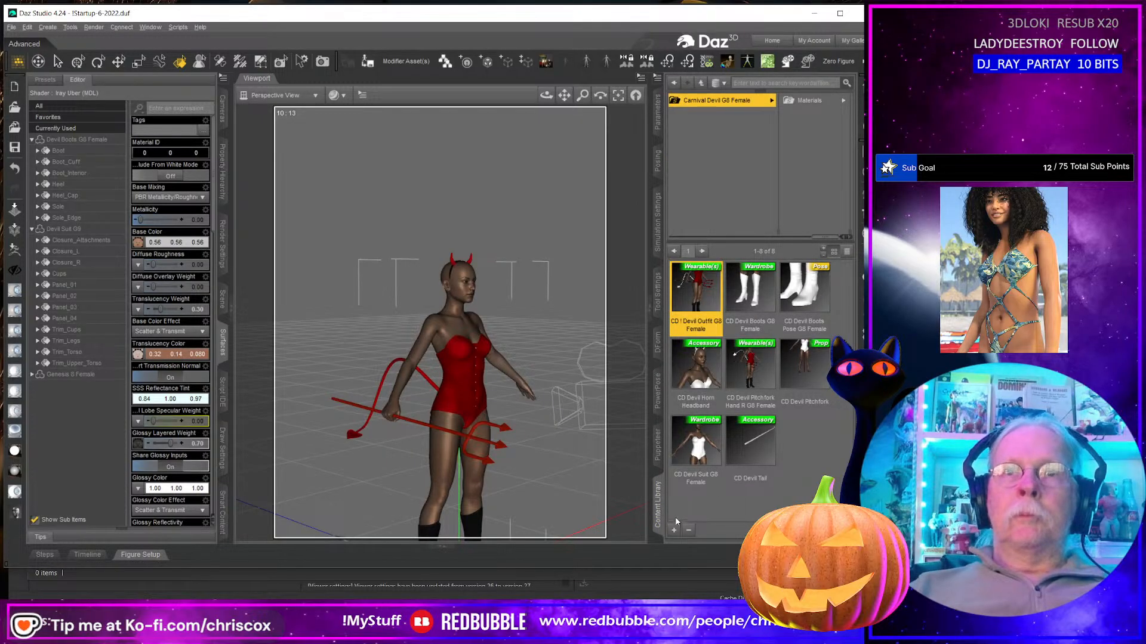
click(673, 530)
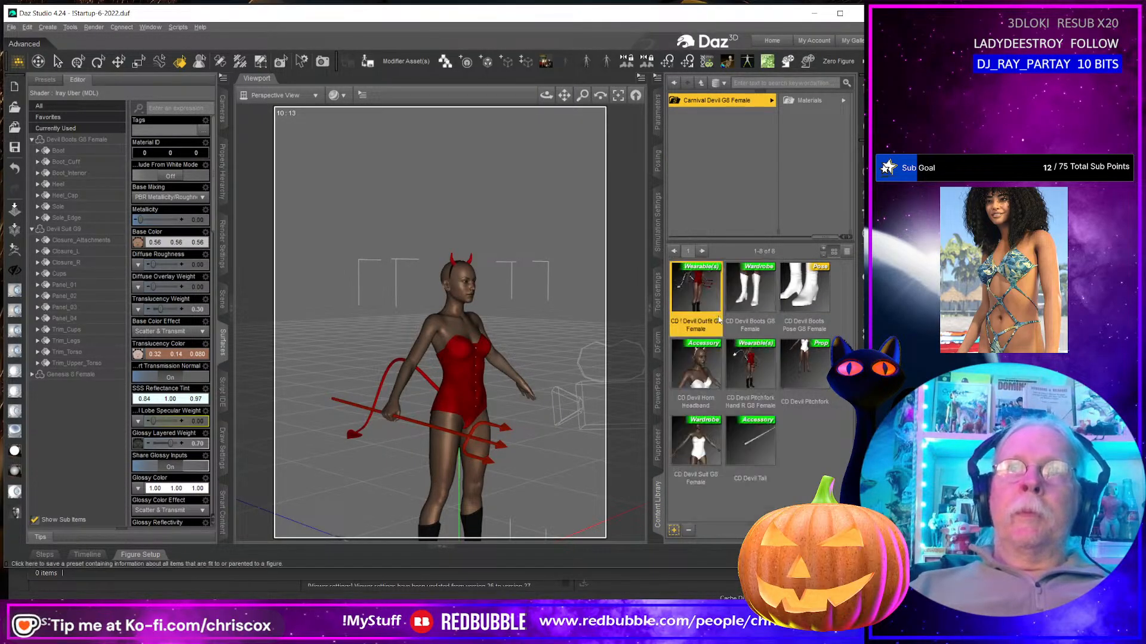
click(719, 316)
click(221, 91)
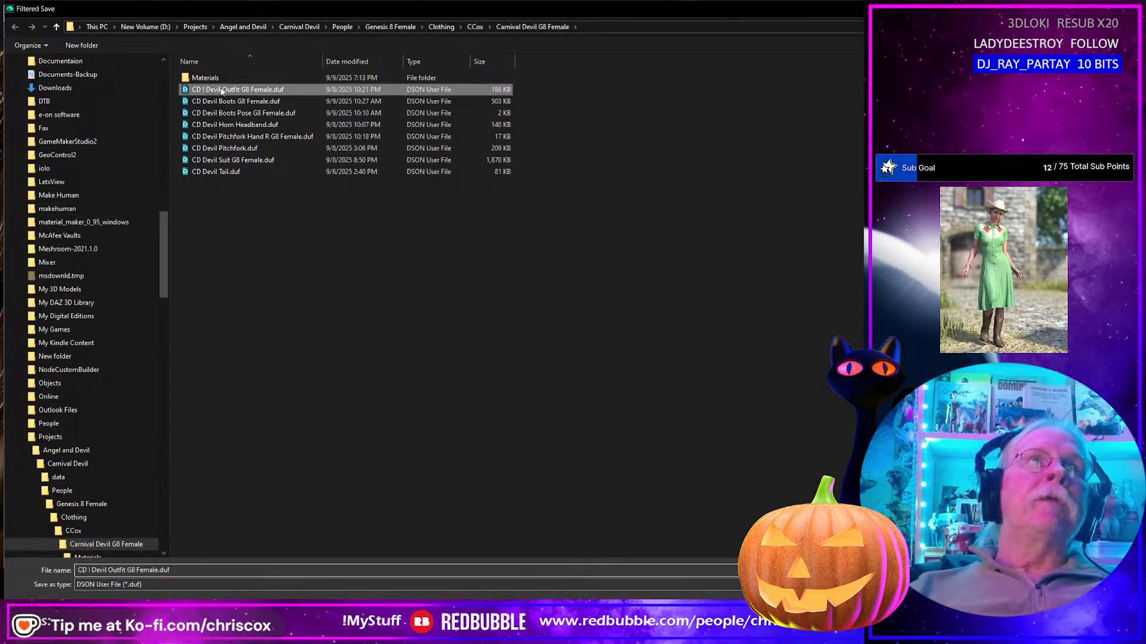
key(Return)
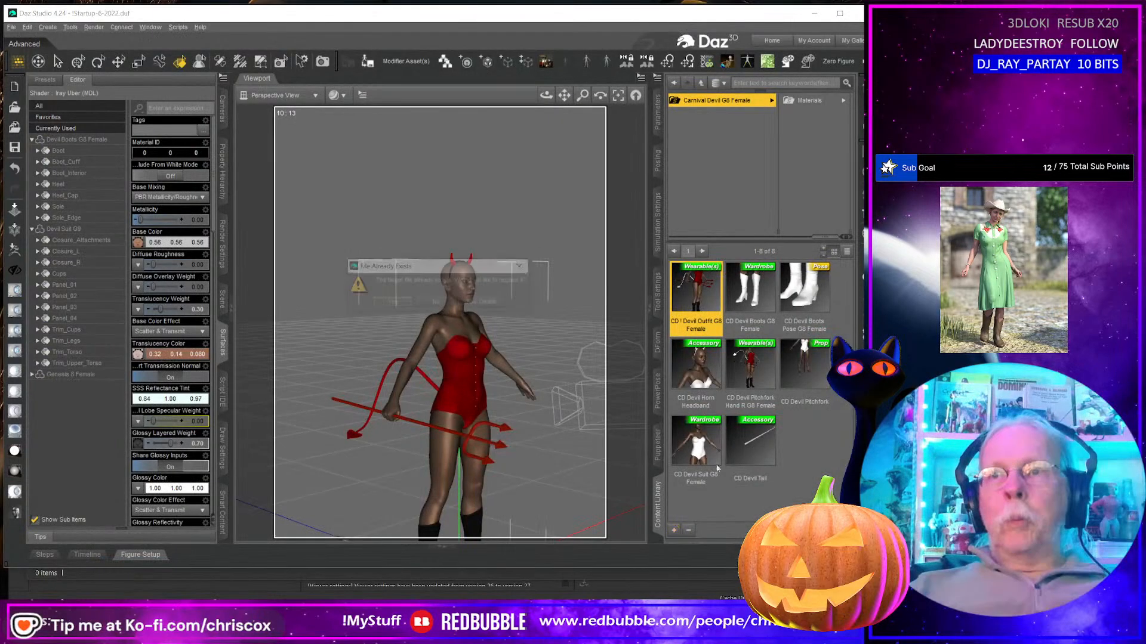
click(392, 303)
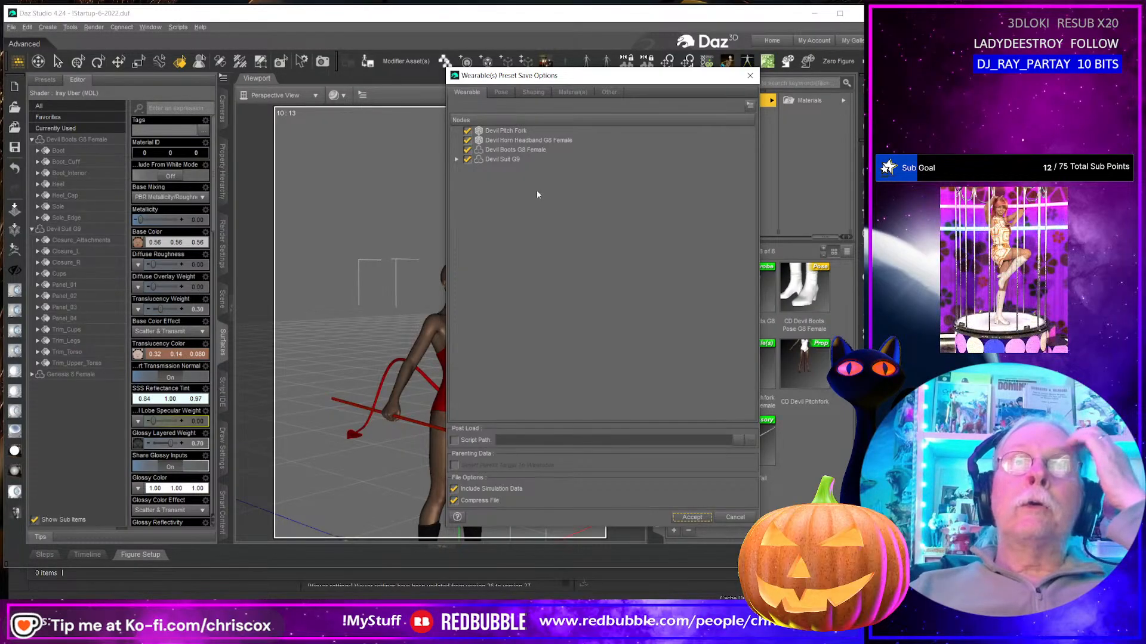
Step: Include pose settings in the wearables preset, restricting the leg properties to Left Foot and Right Foot
click(502, 92)
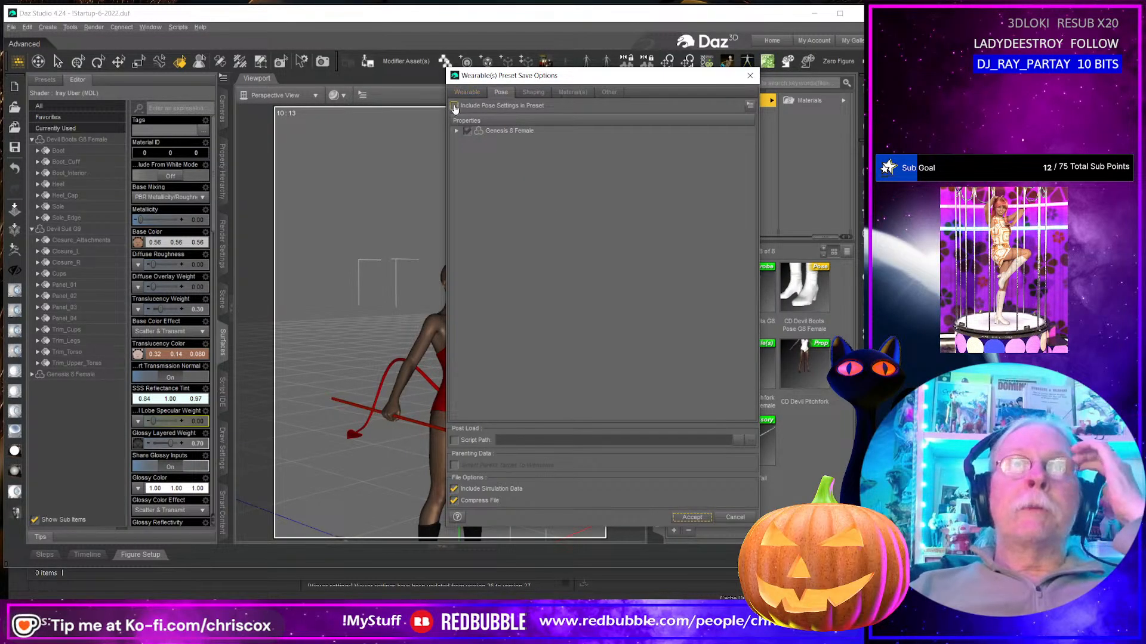
click(457, 131)
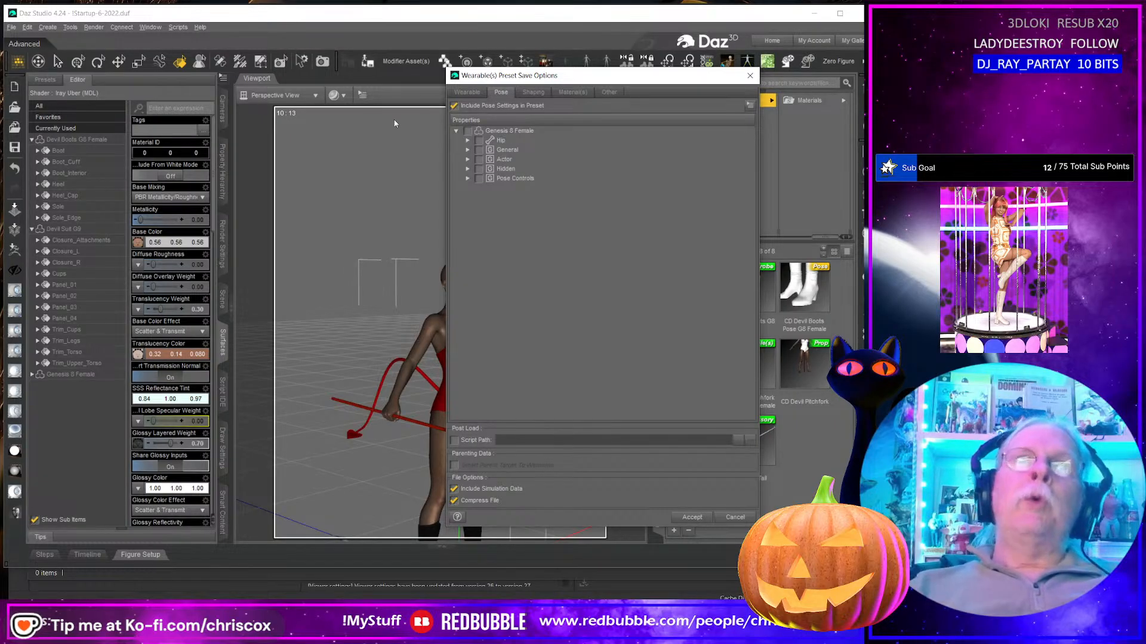
click(468, 141)
click(478, 150)
click(489, 159)
click(501, 169)
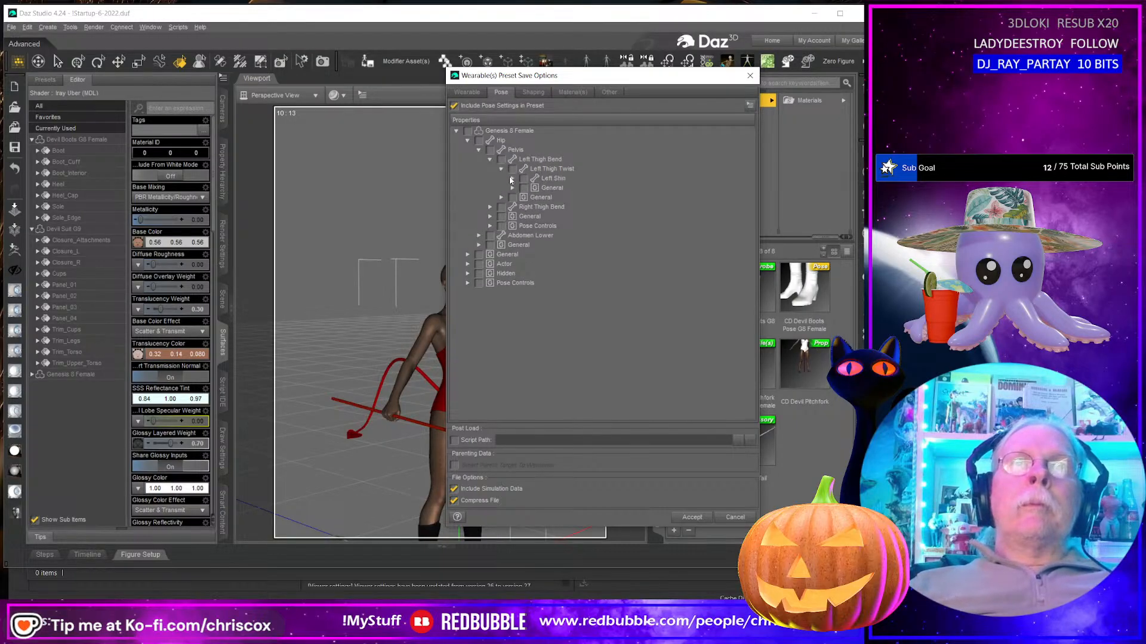
click(512, 179)
click(535, 188)
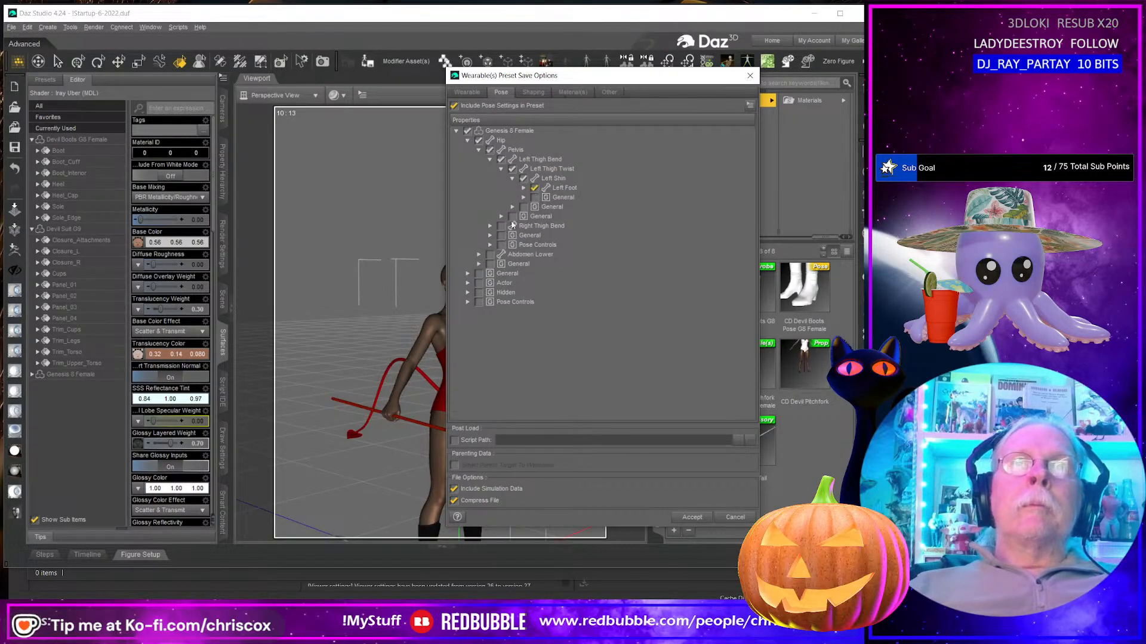
click(490, 226)
click(502, 236)
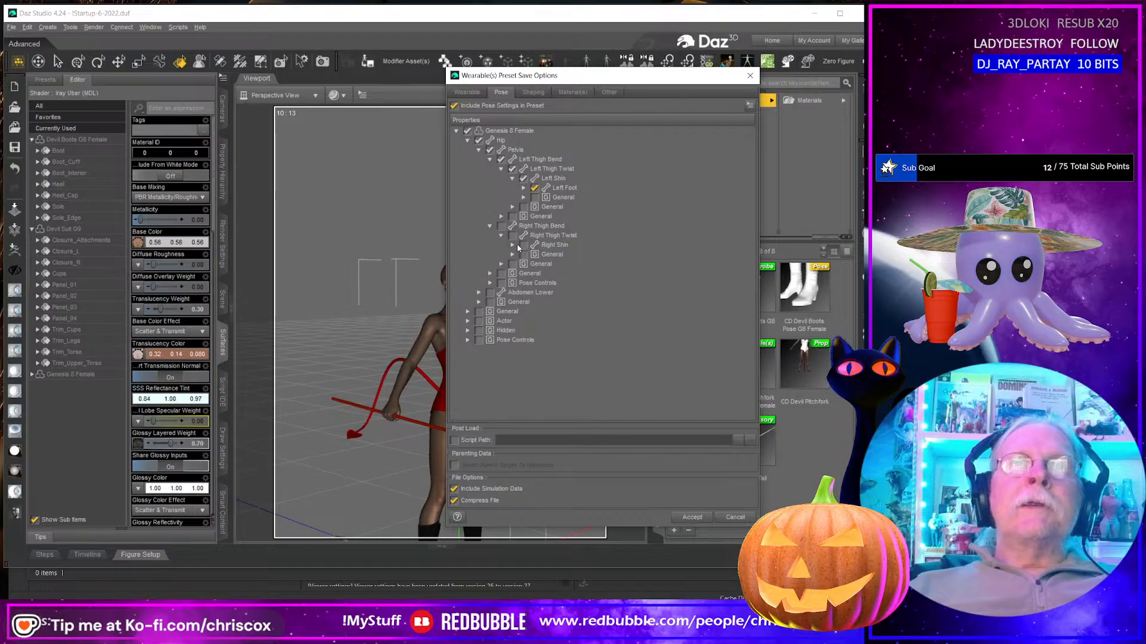
click(512, 245)
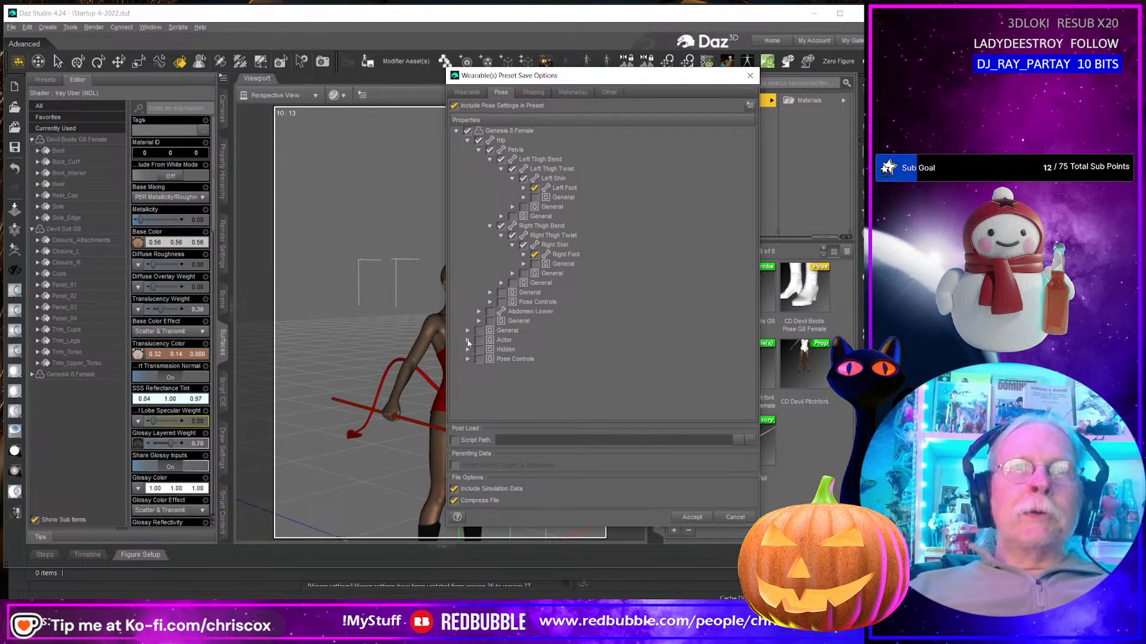
Step: Add the Right Hand's Pose Controls and Right Carpal bones to the included pose settings and accept the preset save
drag(588, 80, 608, 68)
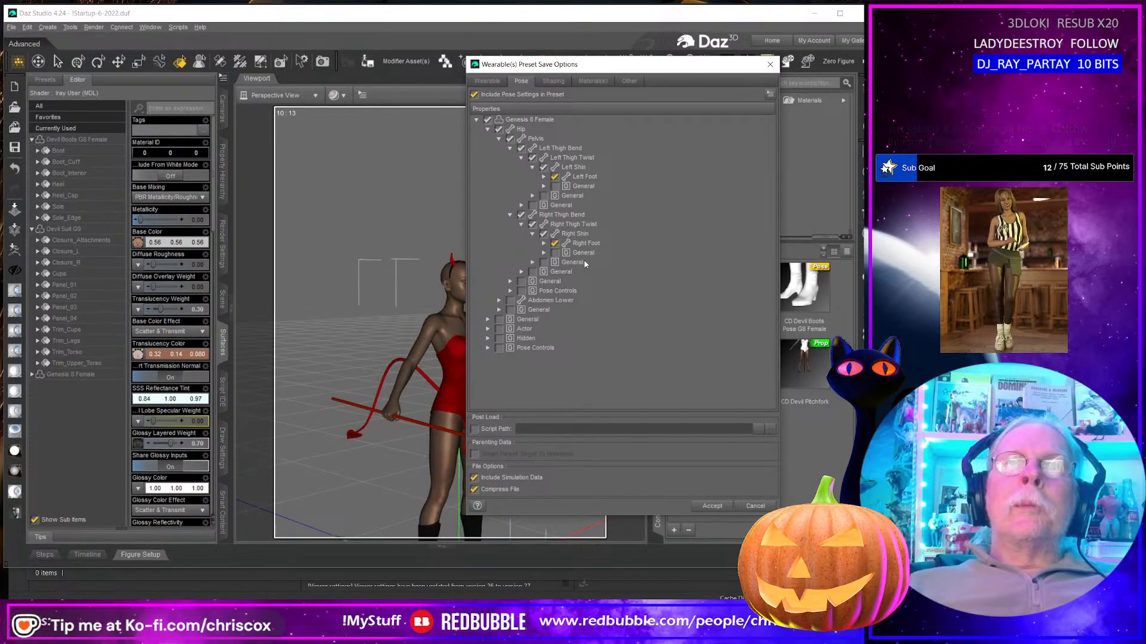
click(499, 301)
click(510, 309)
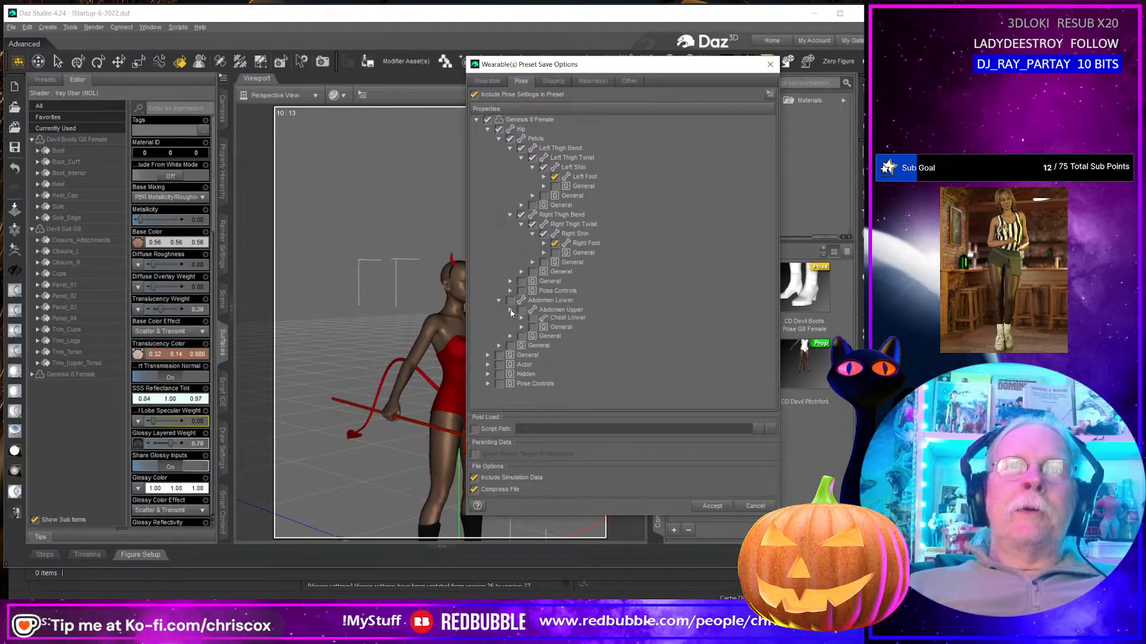
click(522, 320)
click(533, 329)
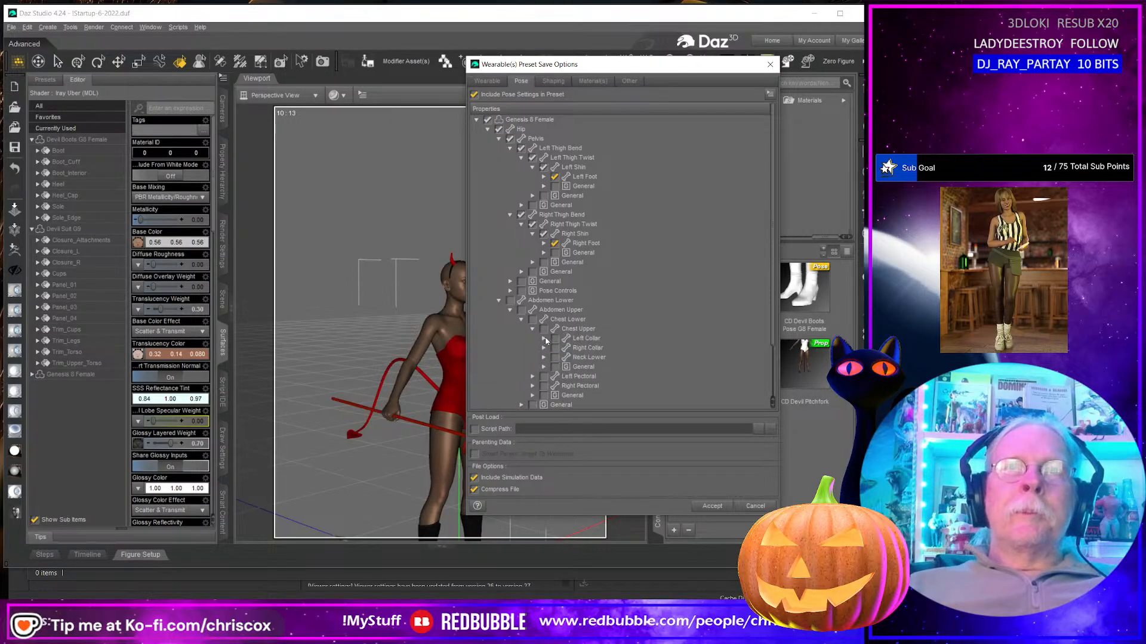
click(543, 348)
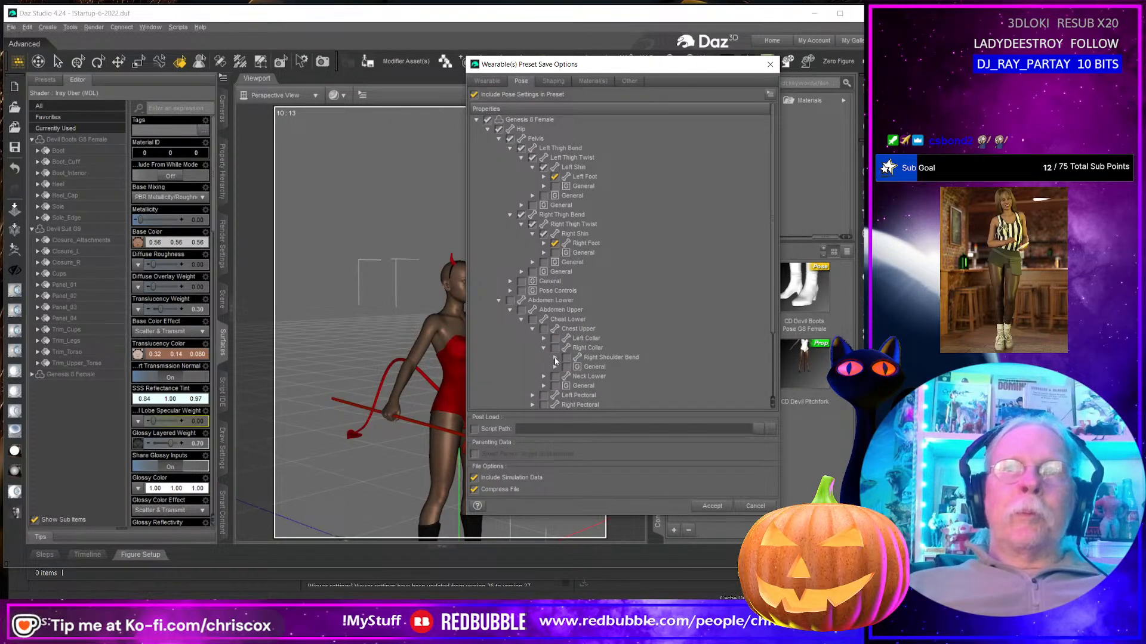
click(555, 357)
click(566, 367)
click(577, 377)
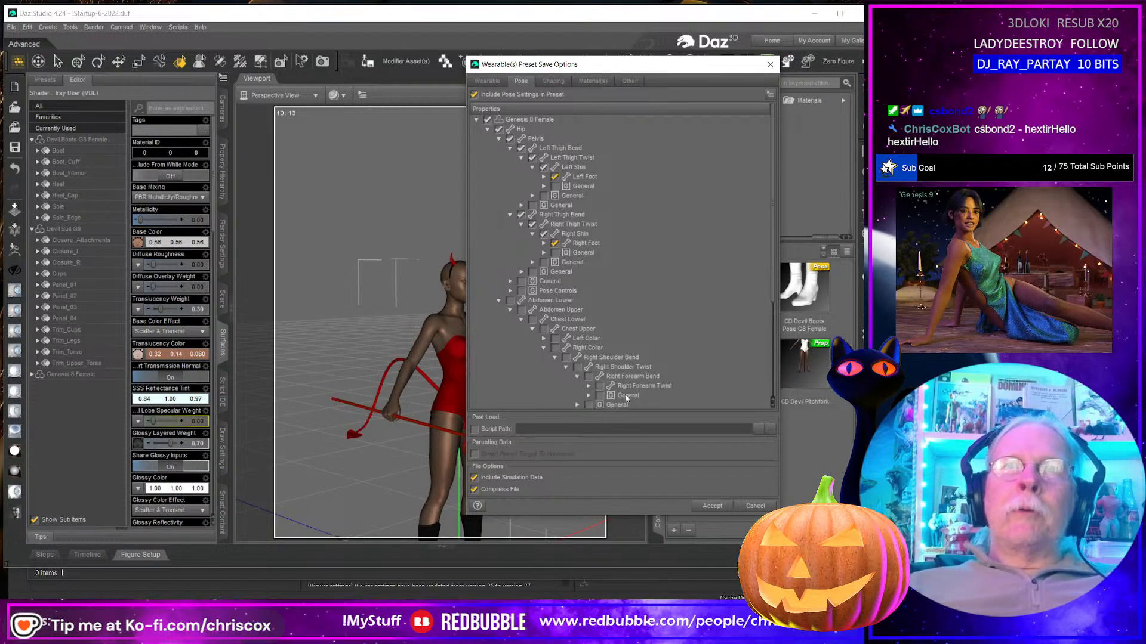
click(589, 387)
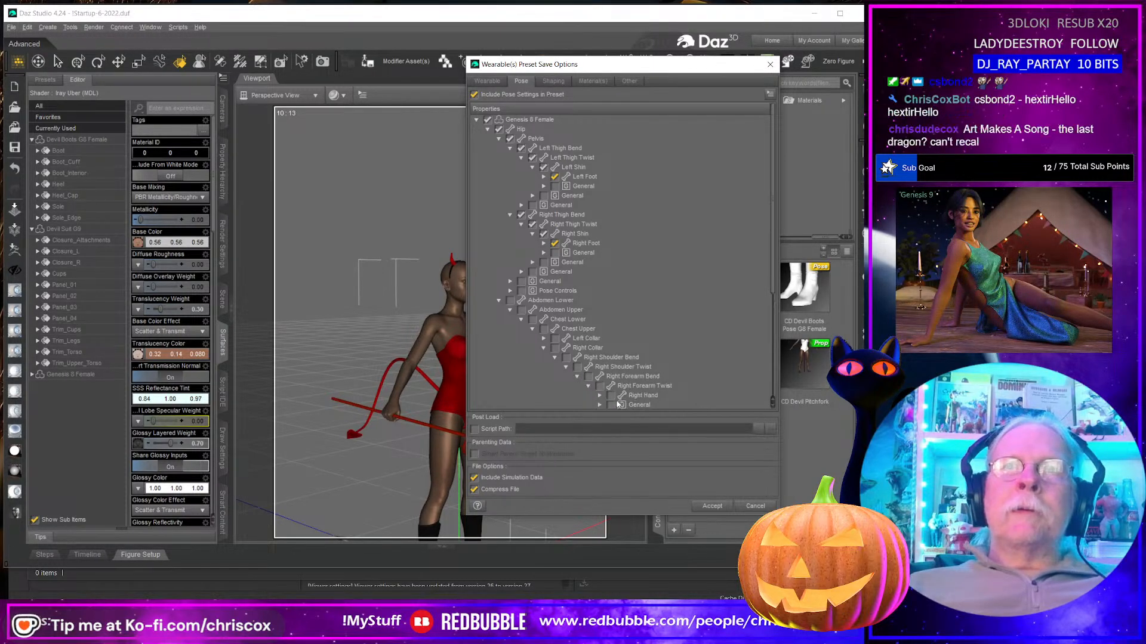
click(600, 396)
scroll(627, 382, down, 4)
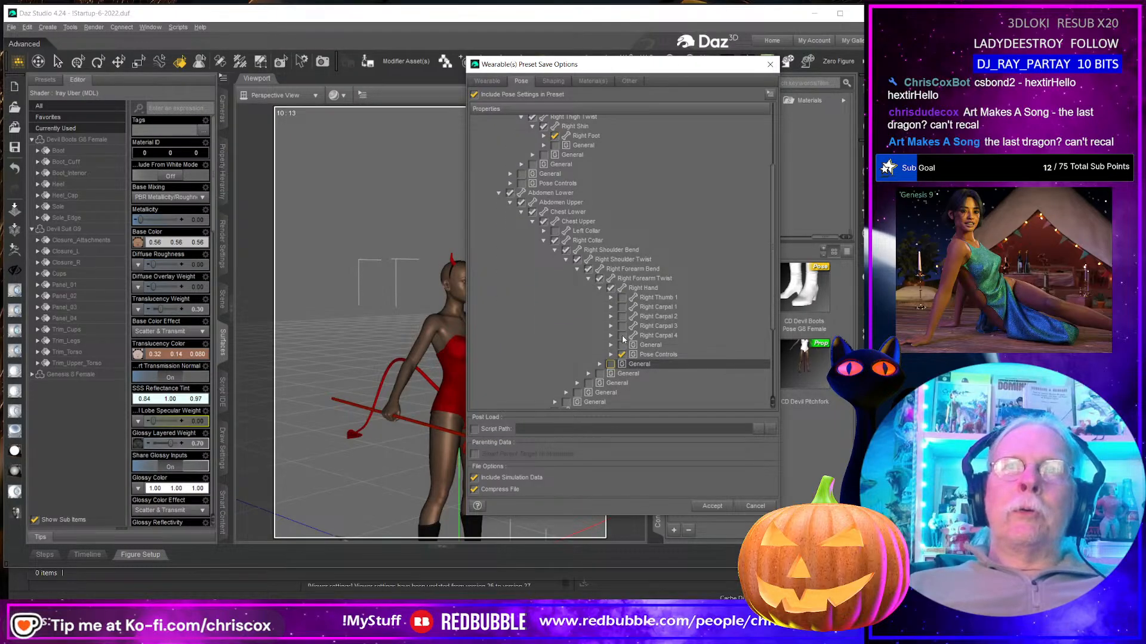
click(621, 335)
click(622, 326)
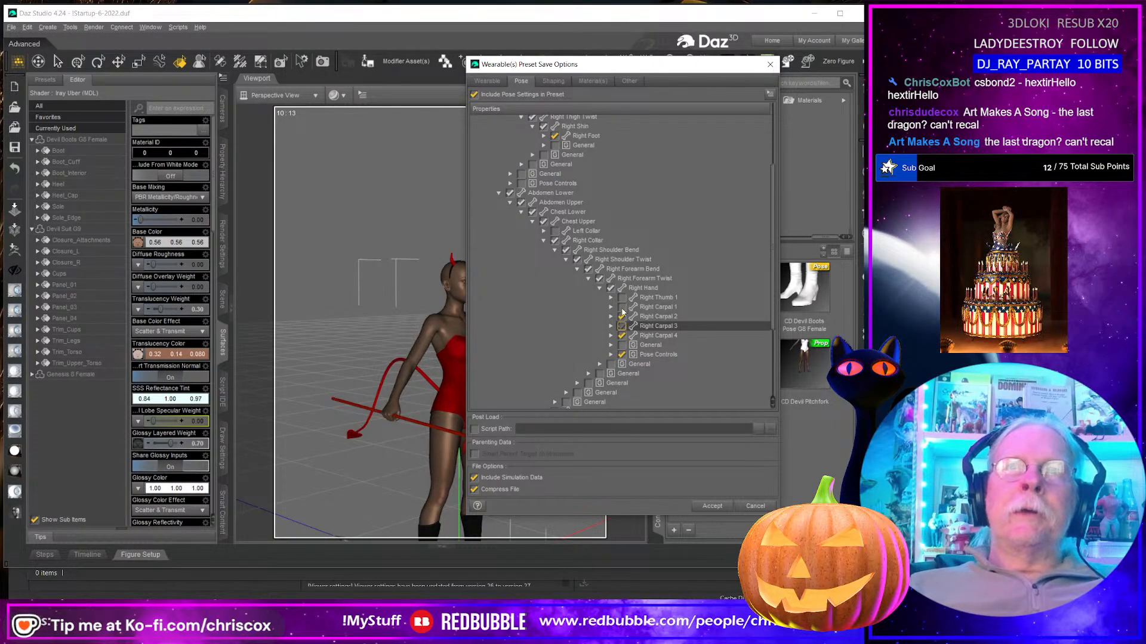
click(705, 505)
Step: Frame the whole devil figure, render it, and enlarge the render window to inspect the outfit
mouse_move(469, 432)
middle_down()
mouse_move(517, 432)
mouse_move(450, 433)
middle_up()
right_drag(469, 432, 470, 350)
middle_drag(473, 427, 478, 412)
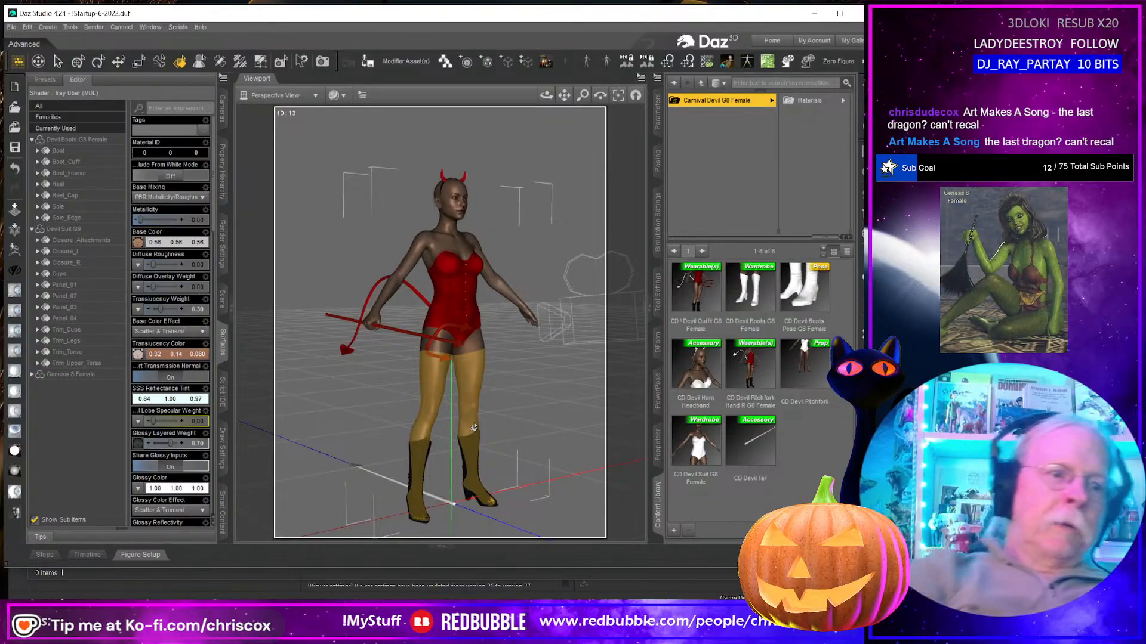
key(ctrl+r)
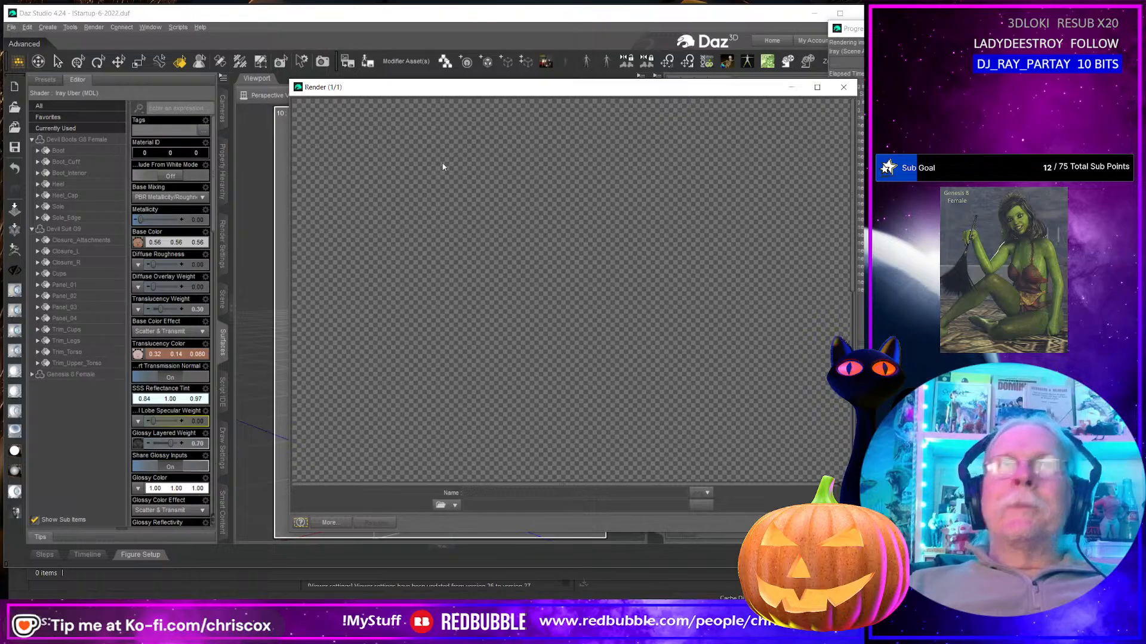
drag(415, 92, 416, 27)
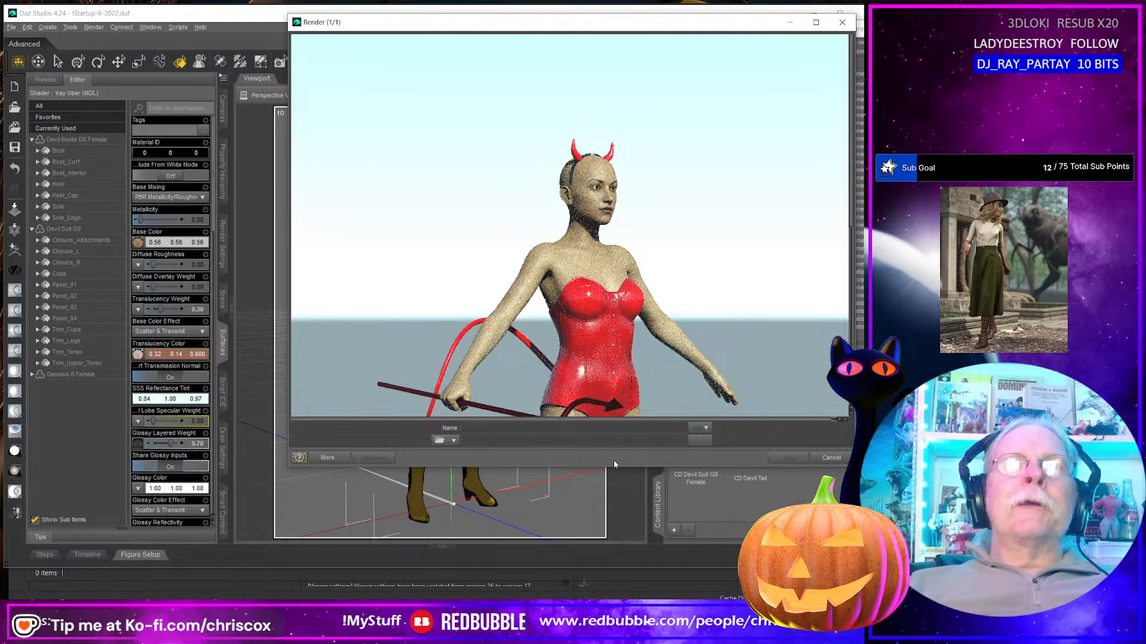
drag(615, 469, 623, 599)
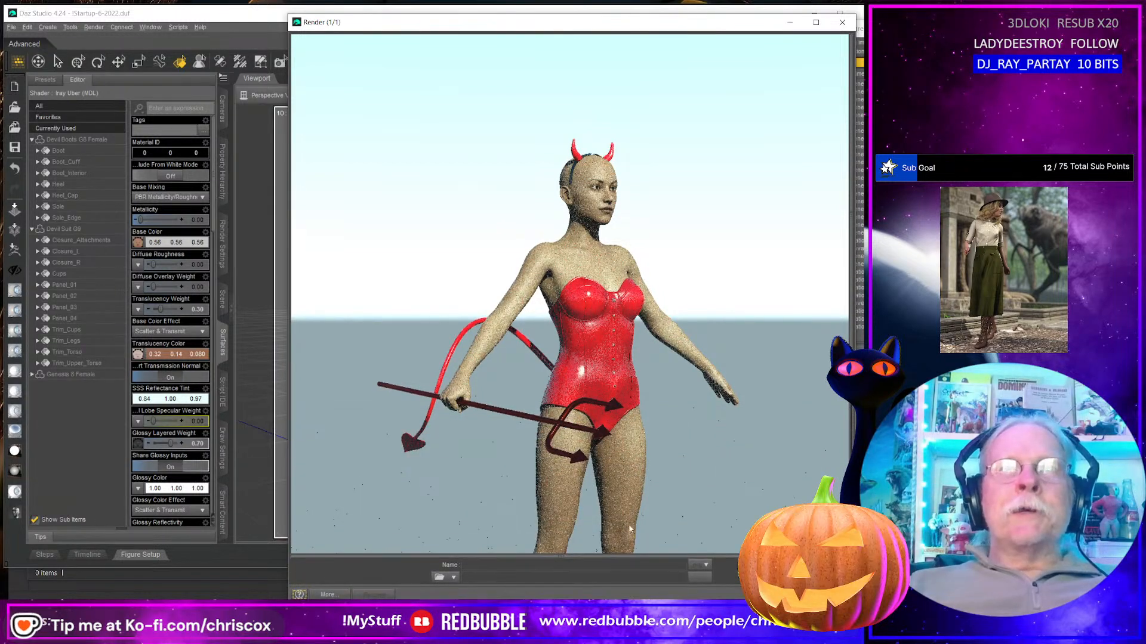
Step: Examine the finished render of the devil outfit from the horns down to the boots, and minimize the render window
scroll(655, 457, down, 3)
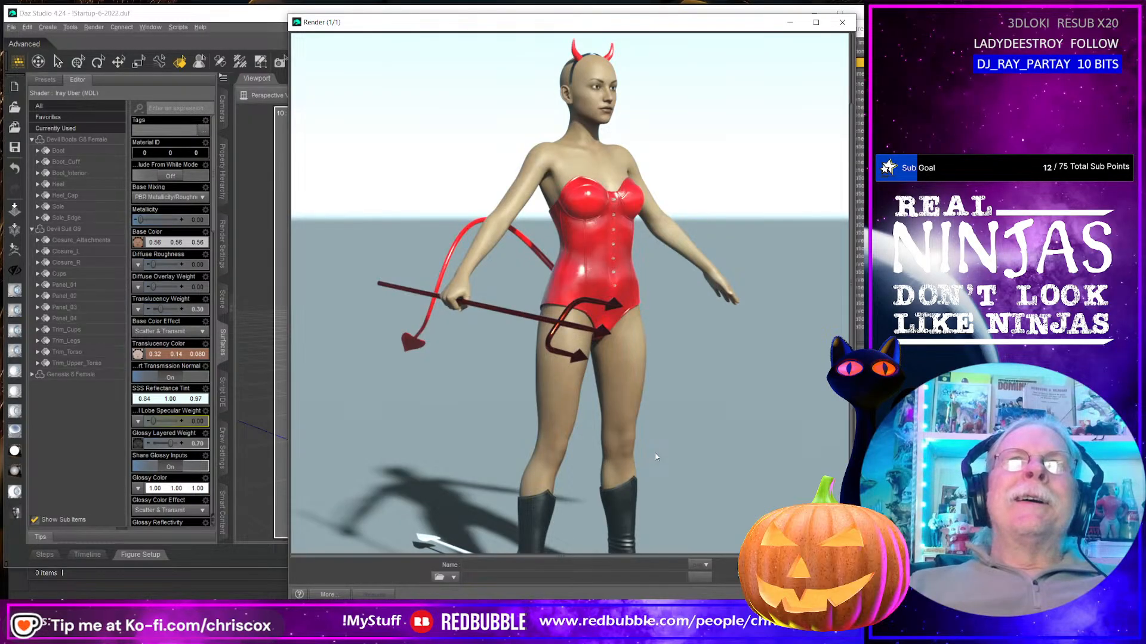
scroll(654, 457, down, 3)
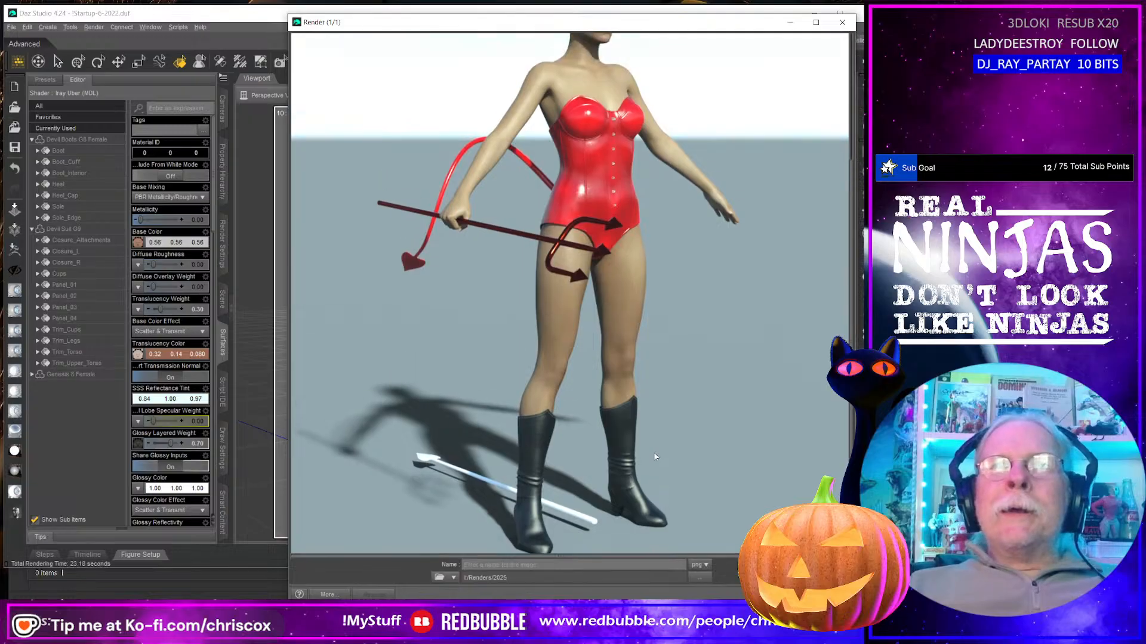
scroll(655, 457, up, 3)
scroll(651, 456, down, 3)
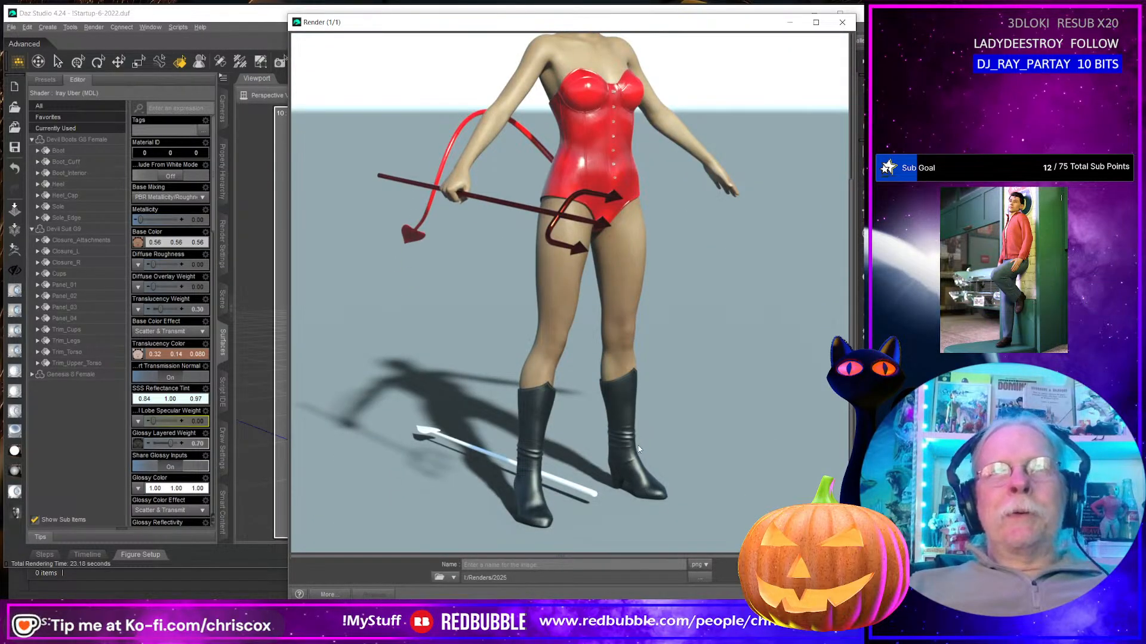
scroll(637, 447, up, 3)
scroll(636, 449, up, 1)
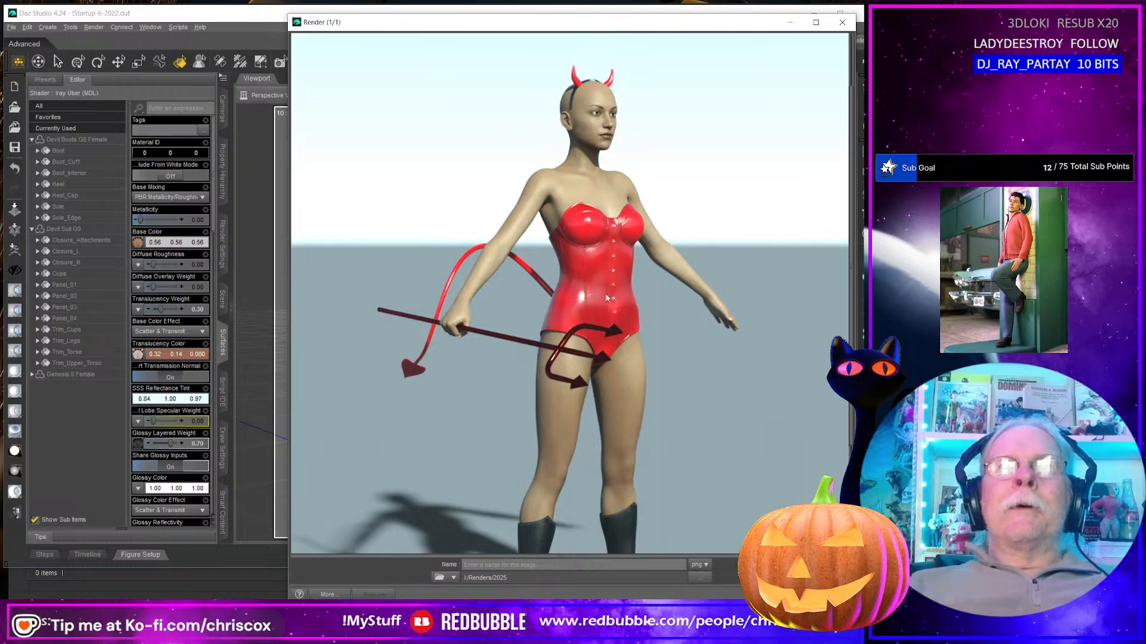
scroll(689, 415, down, 4)
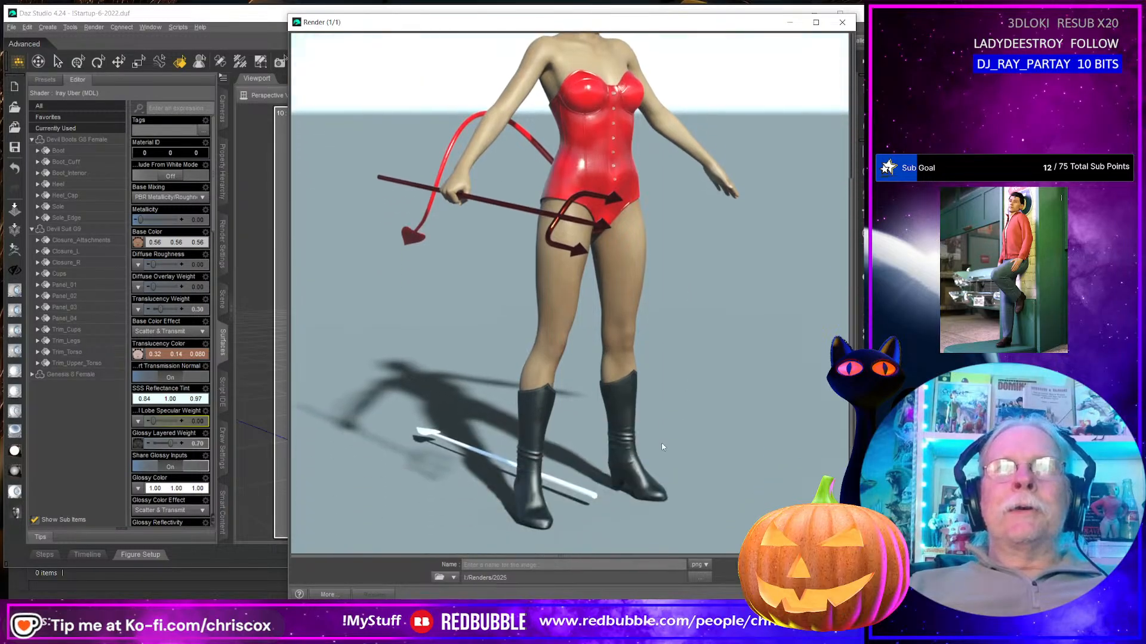
scroll(630, 448, up, 6)
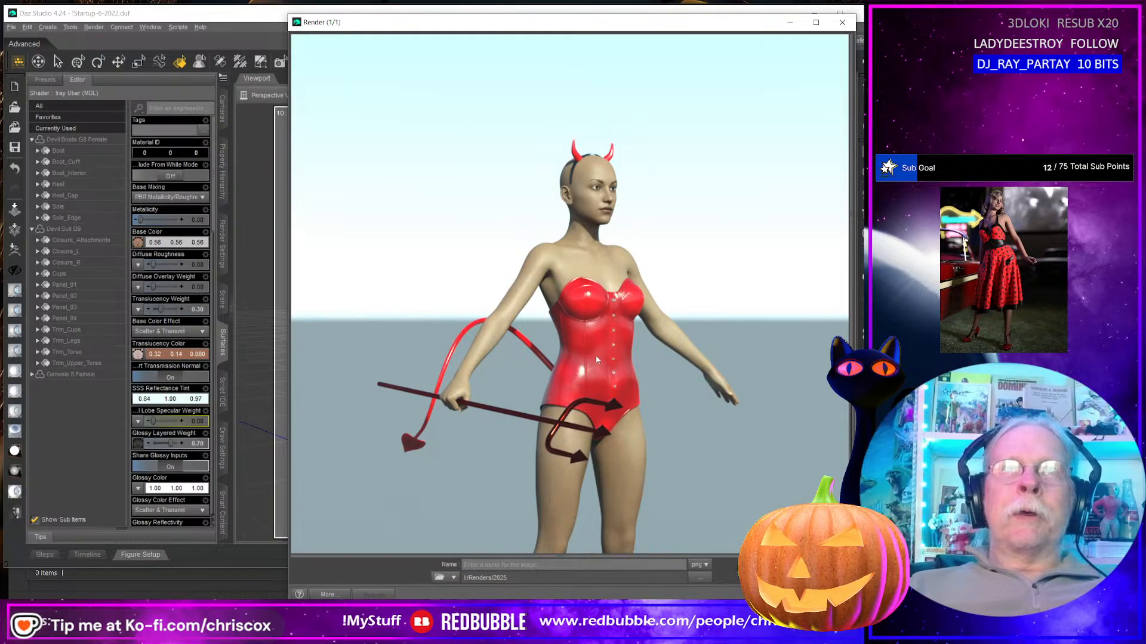
scroll(603, 382, down, 6)
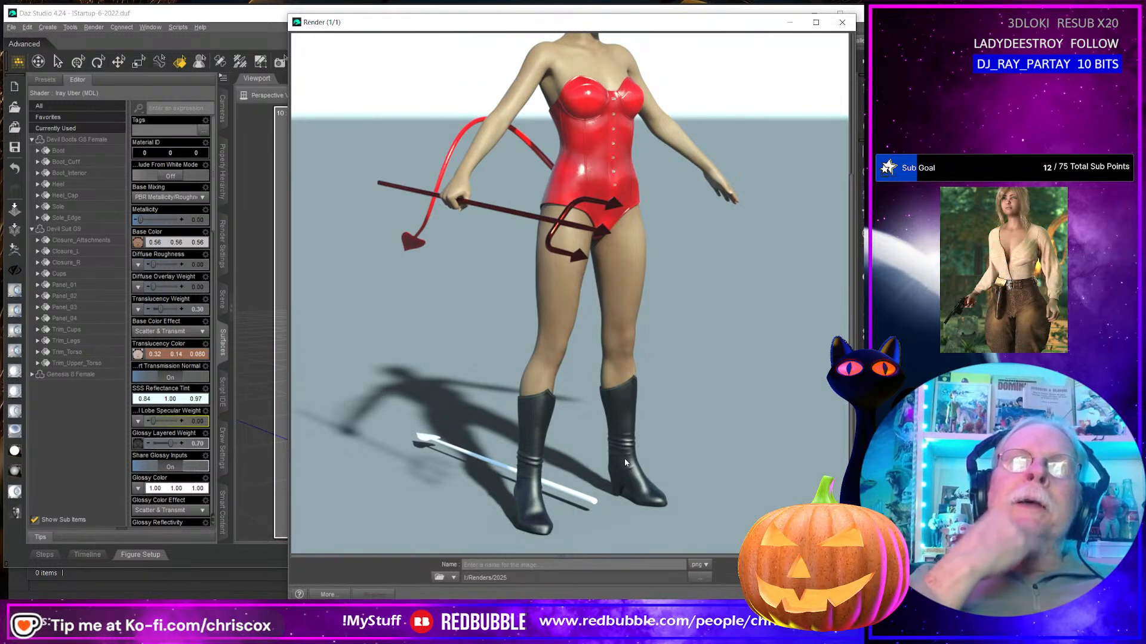
scroll(624, 461, up, 4)
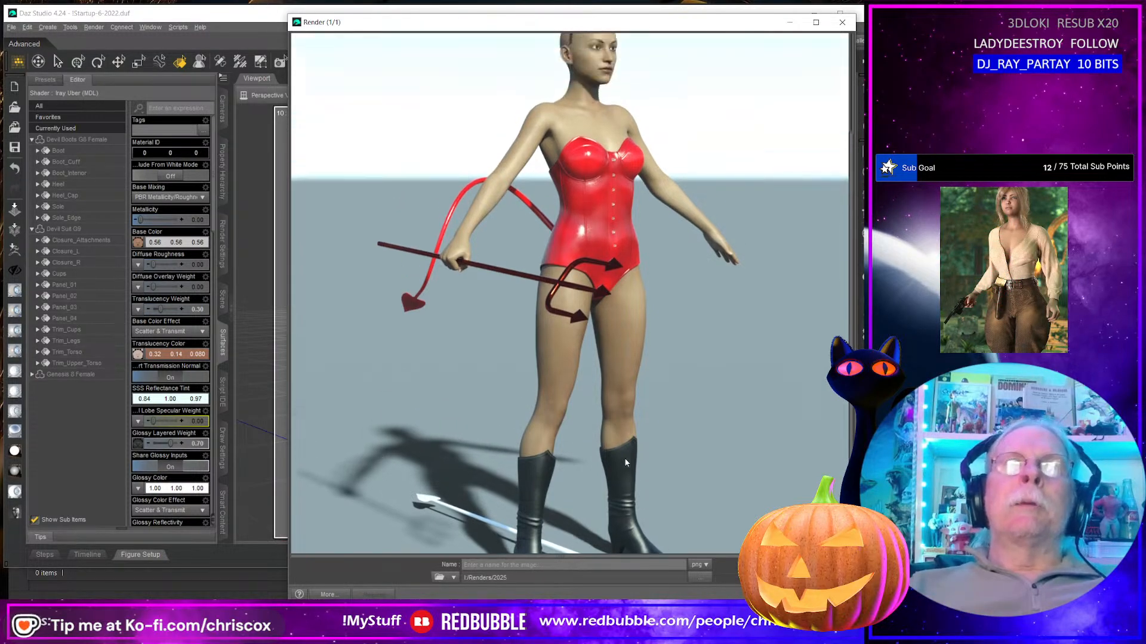
scroll(625, 462, up, 1)
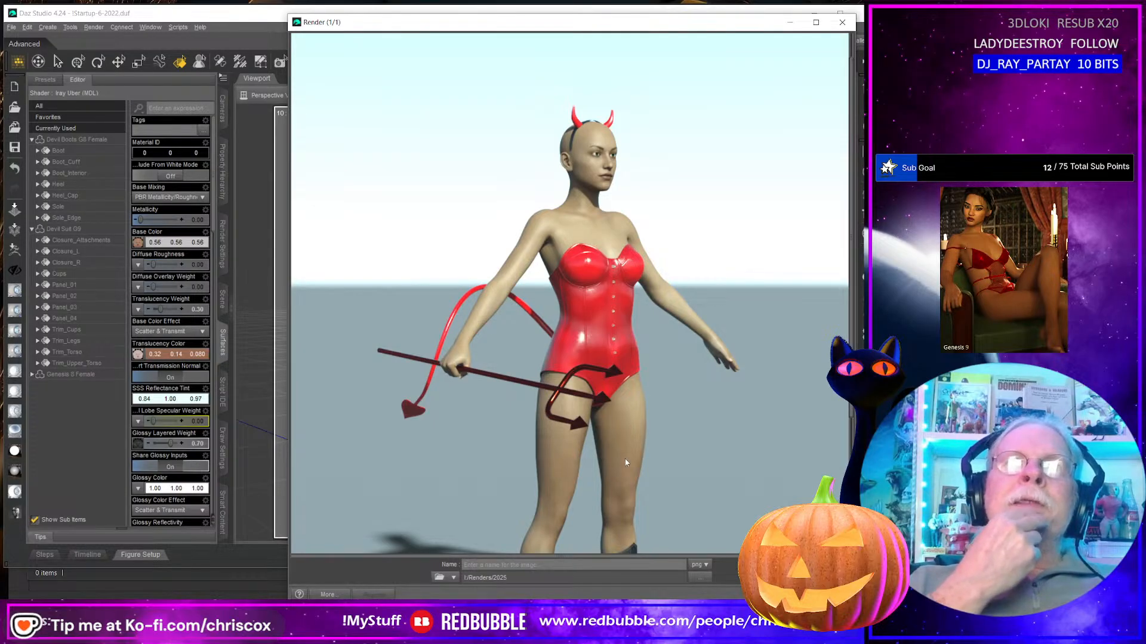
click(789, 24)
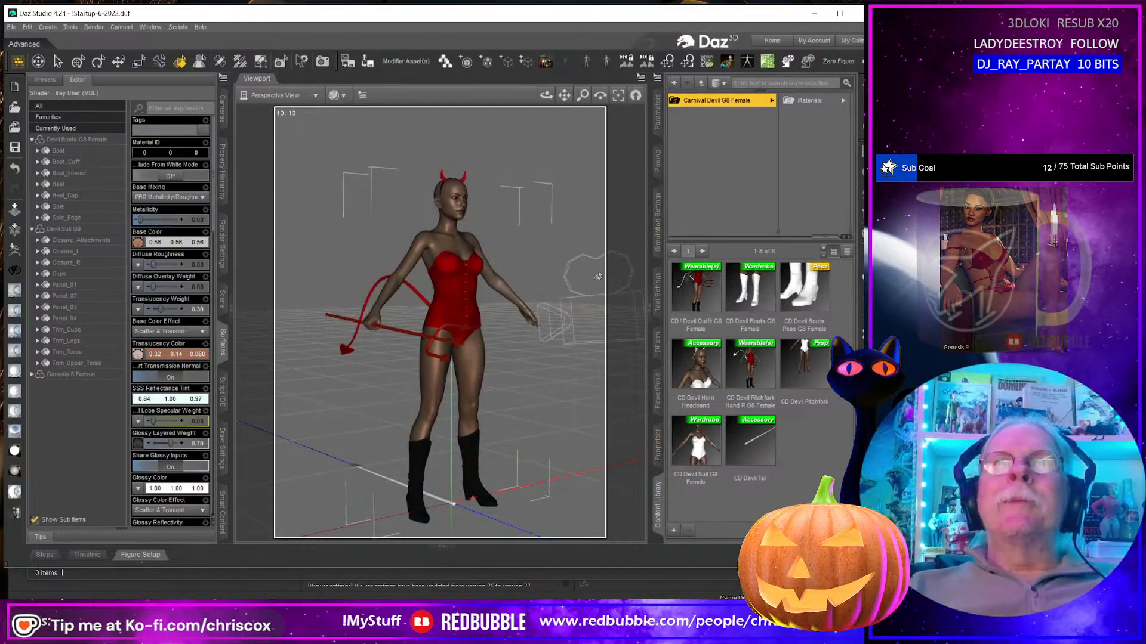
mouse_move(491, 336)
middle_down()
mouse_move(482, 346)
mouse_move(476, 329)
middle_up()
scroll(482, 349, up, 3)
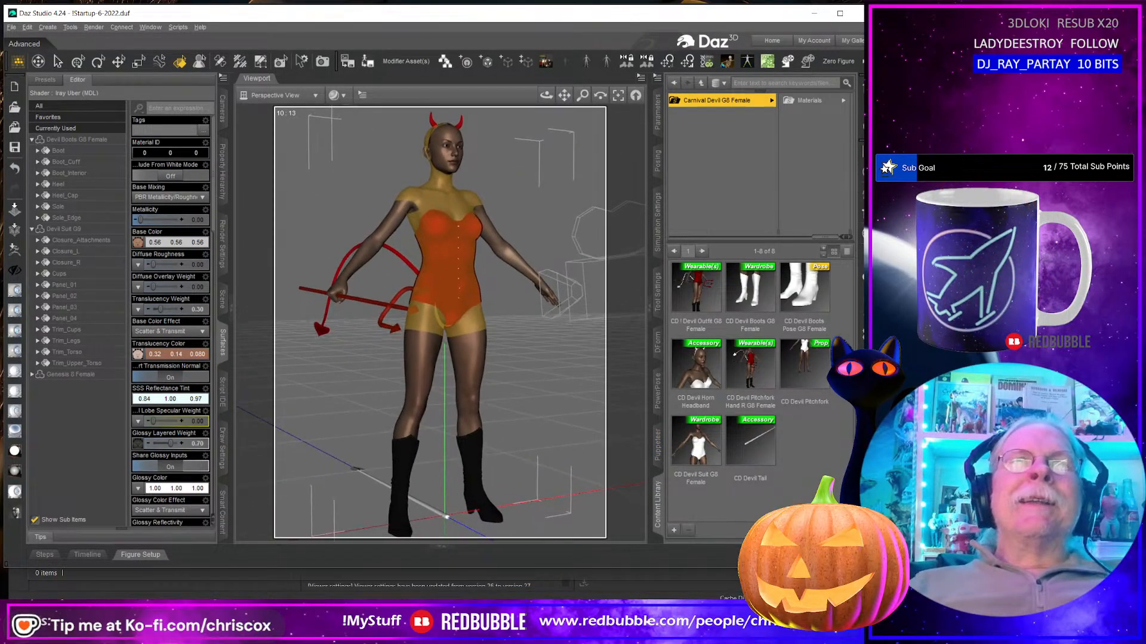
mouse_move(487, 382)
middle_down()
mouse_move(421, 386)
mouse_move(494, 388)
middle_up()
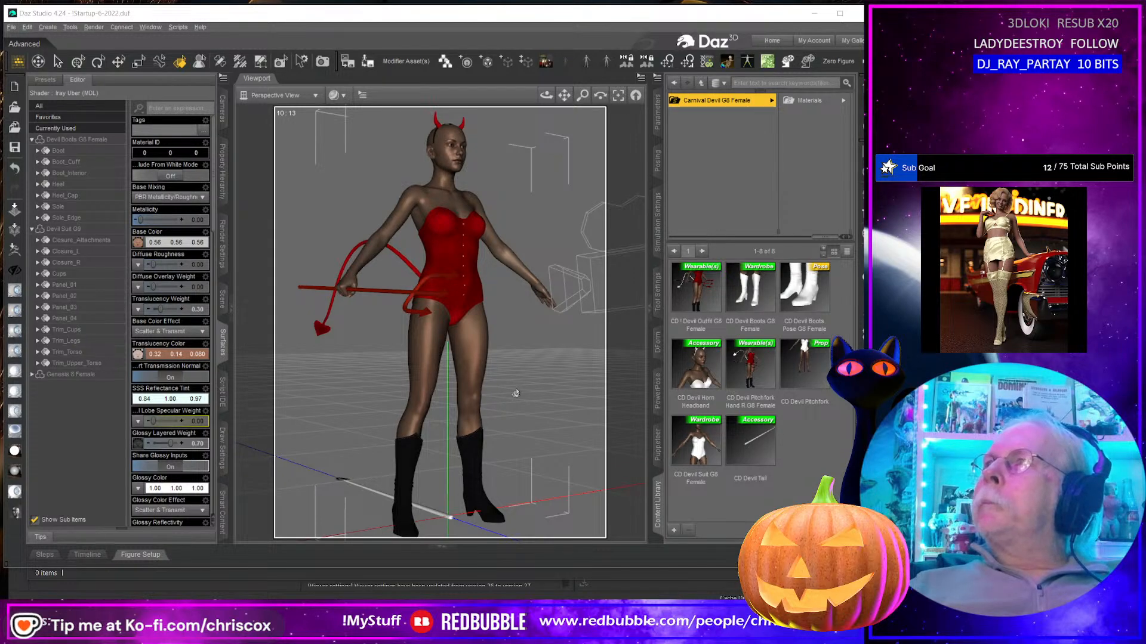
Step: Switch to Substance 3D Painter and open the recent project Carnival Devil Boots.spp
key(alt+Tab)
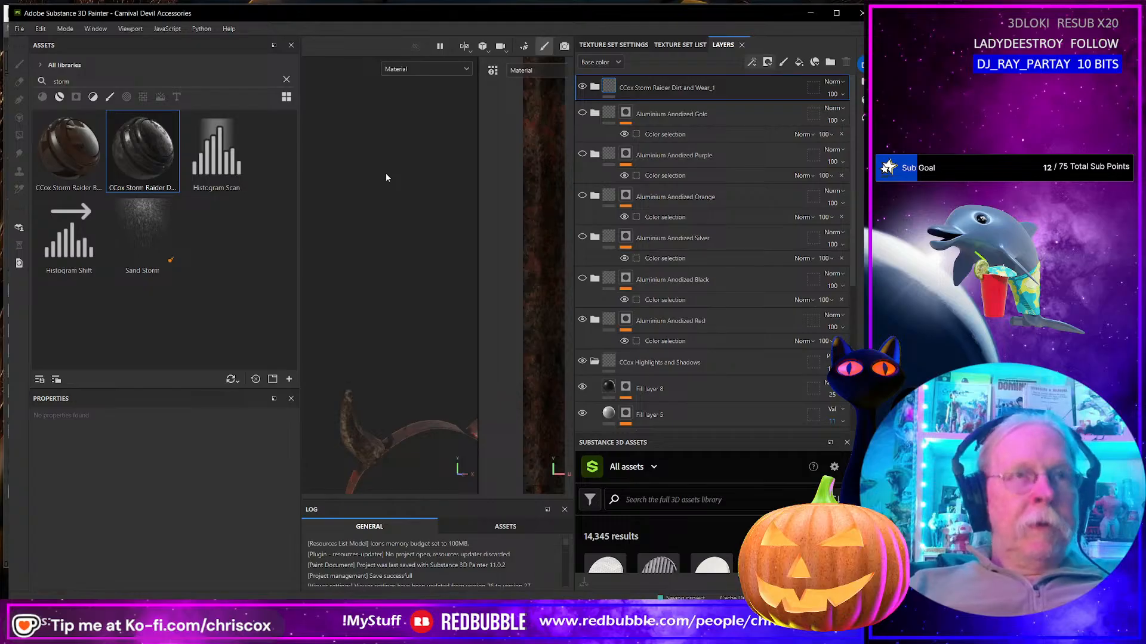
click(19, 29)
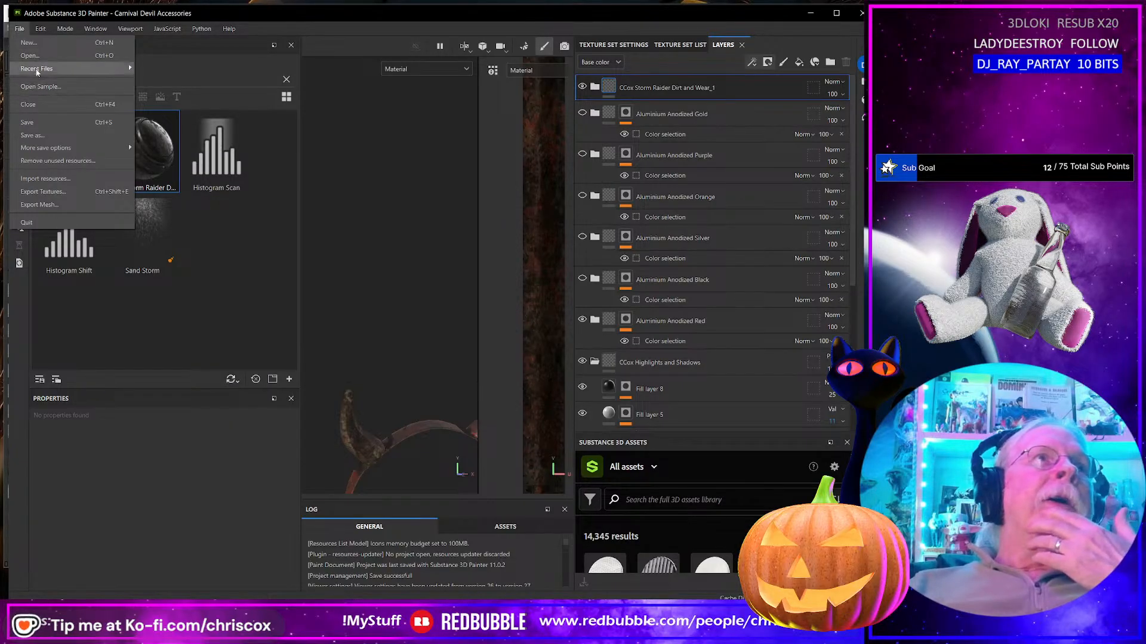
mouse_move(37, 70)
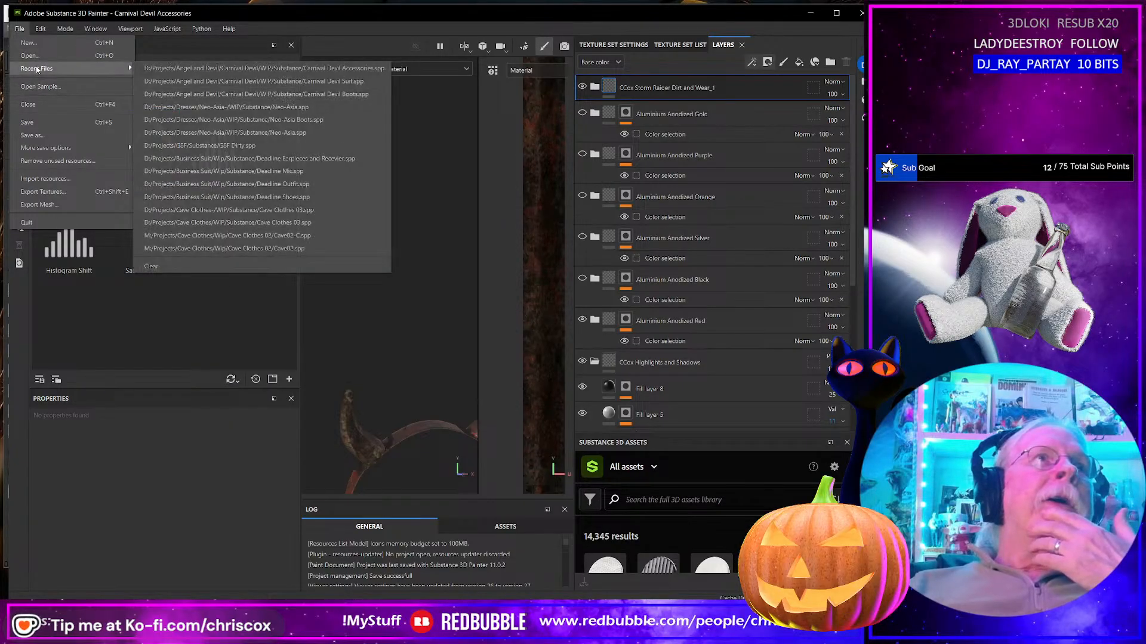
click(298, 94)
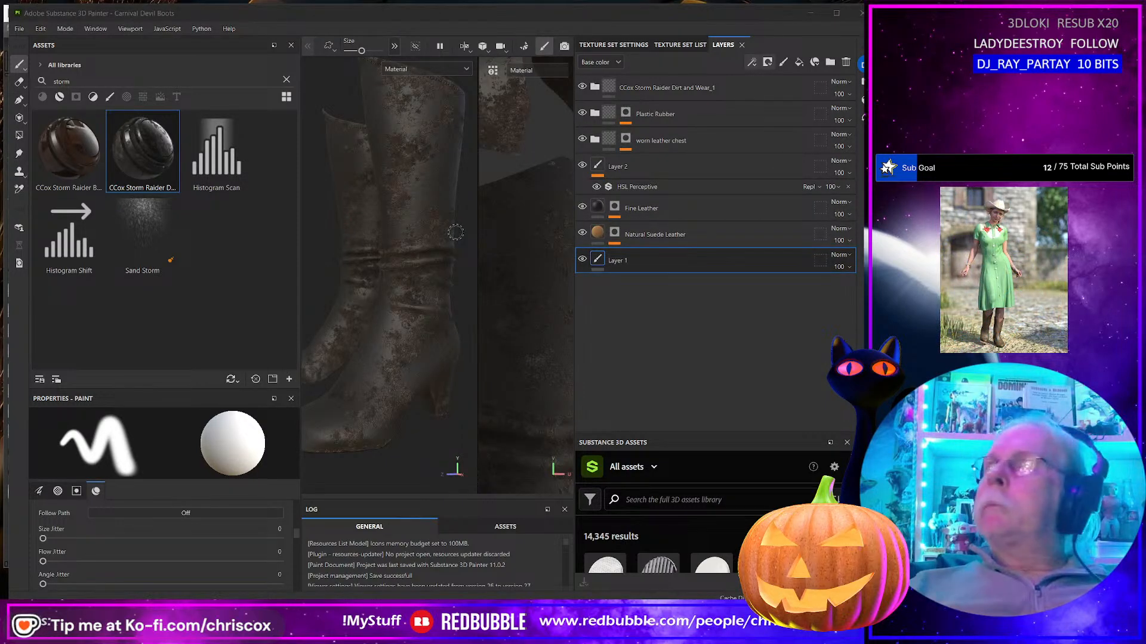
Step: Switch to File Explorer and review all the exported texture maps in the Carnival Devil Boots folder
key(alt+Tab)
scroll(300, 451, down, 1)
click(315, 494)
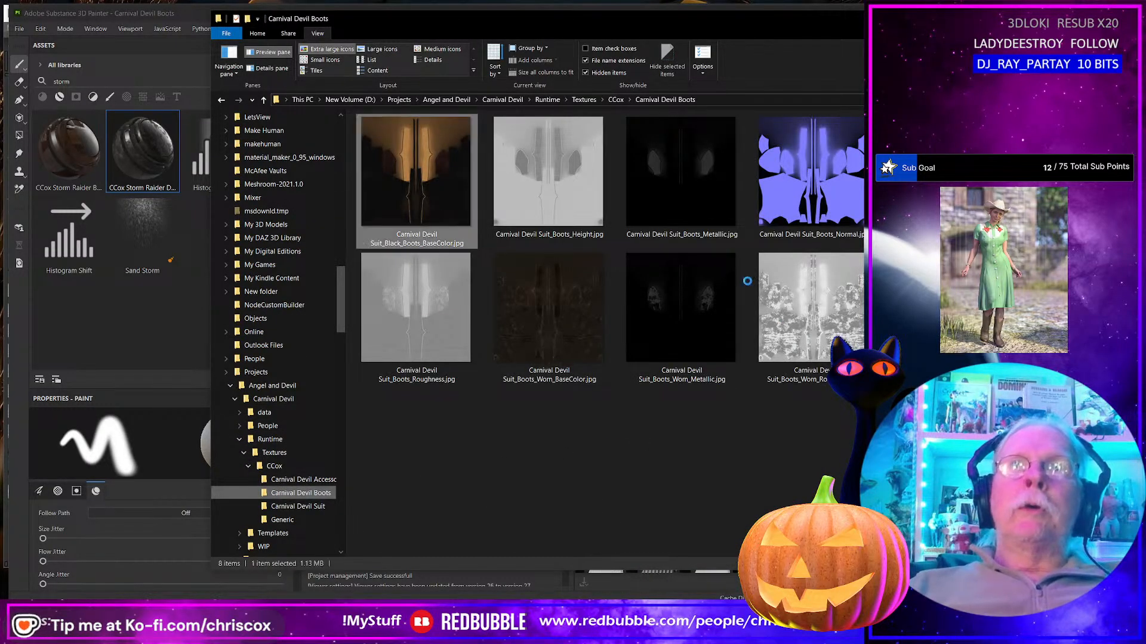
key(ctrl+a)
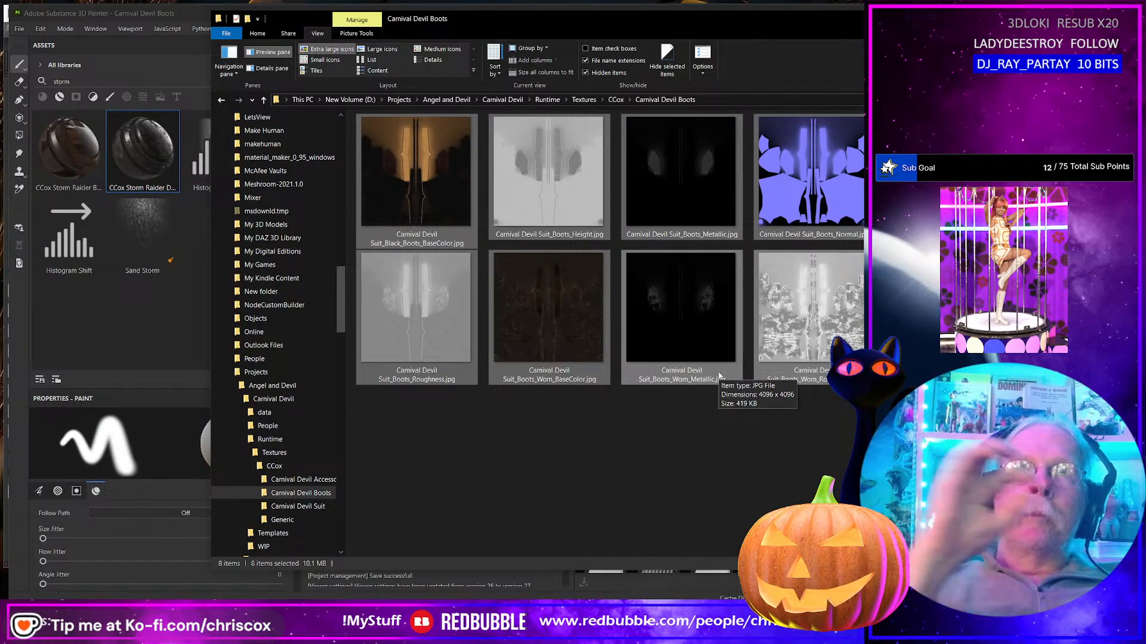
drag(677, 23, 505, 26)
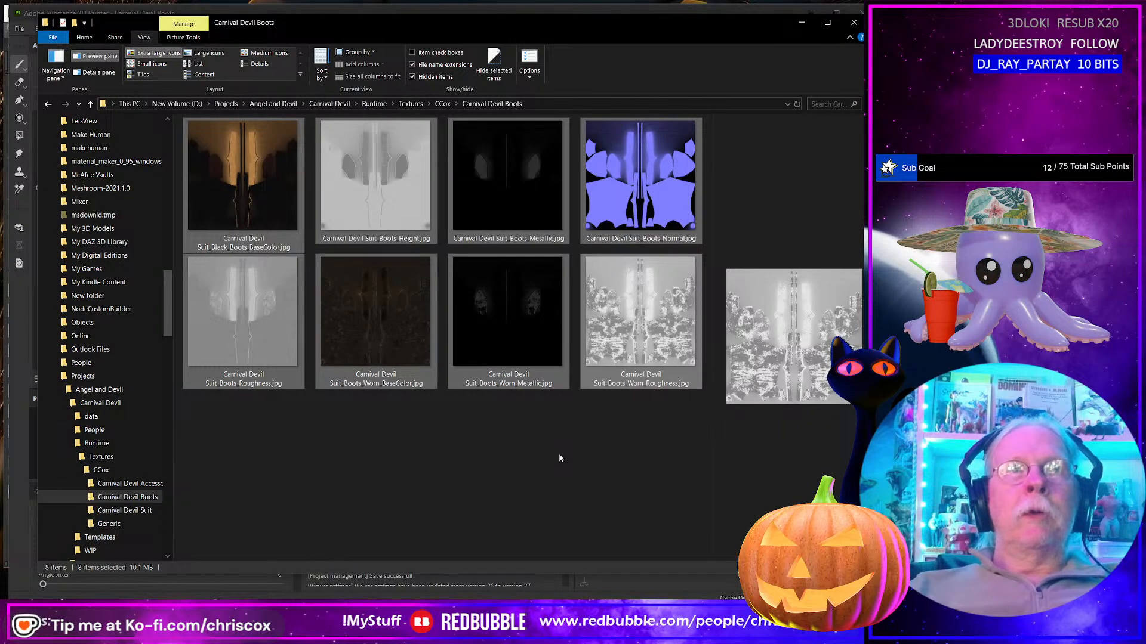
Step: Switch to Daz Studio and select the Boot surface of the Devil Boots on the figure
key(alt+Tab)
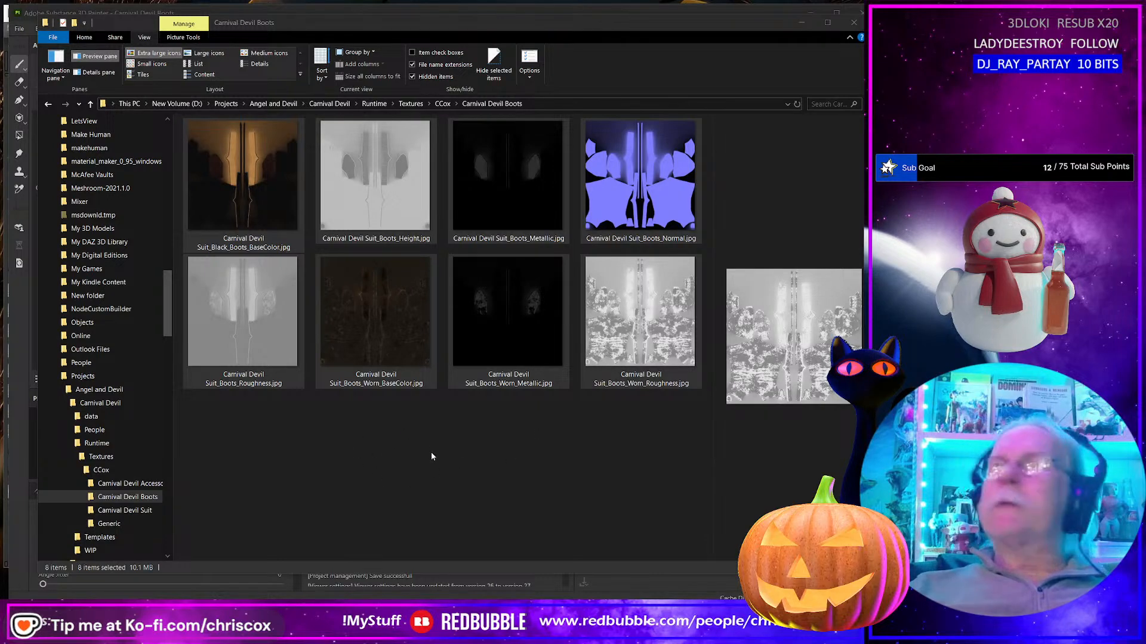
key(alt+Tab)
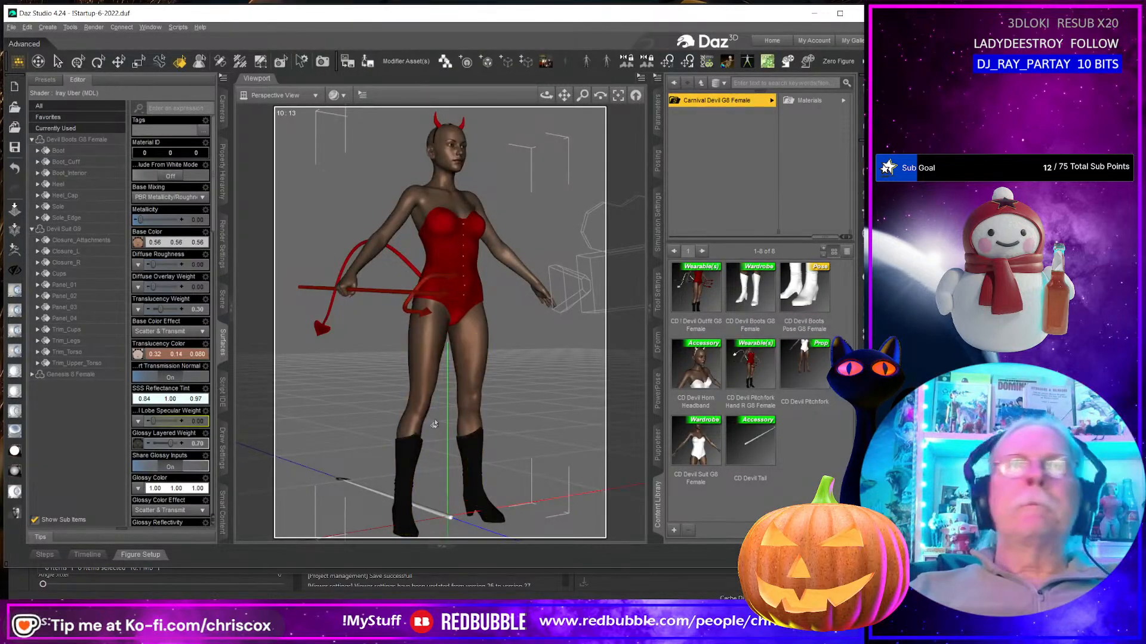
click(466, 497)
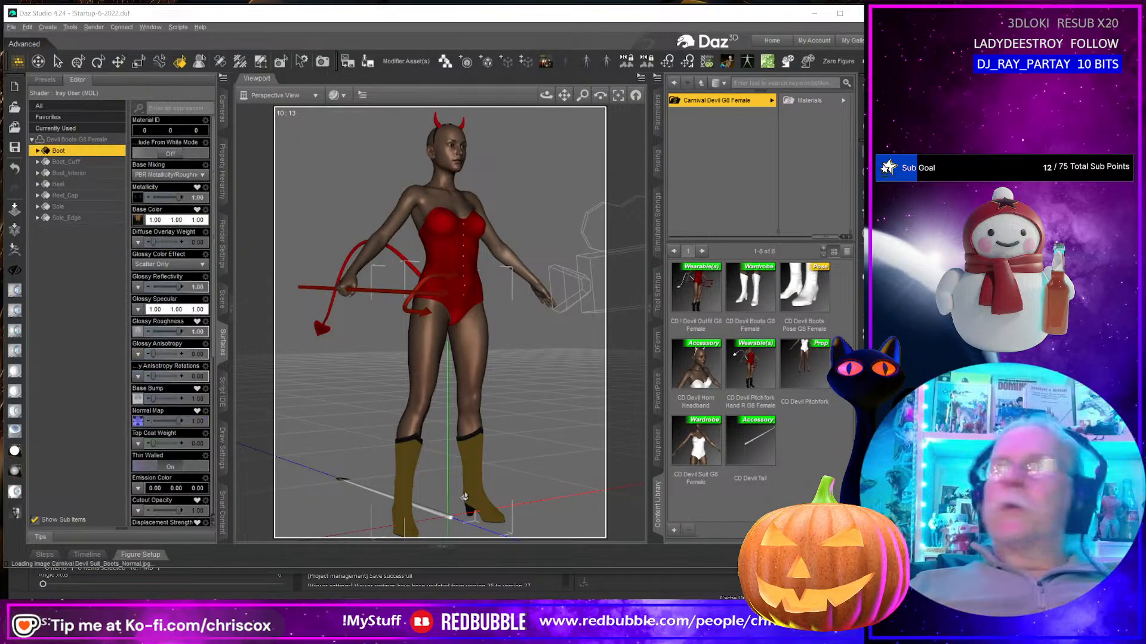
Step: Switch to Substance 3D Painter and duplicate the Fine Leather layer until it has four copies above the original
key(alt+Tab)
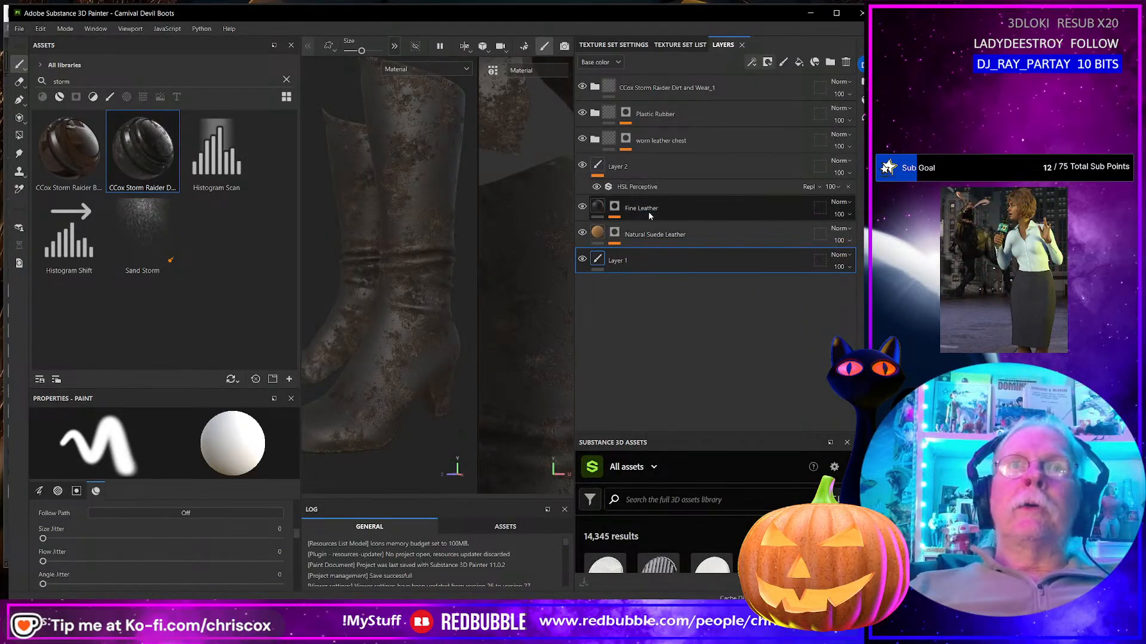
click(651, 213)
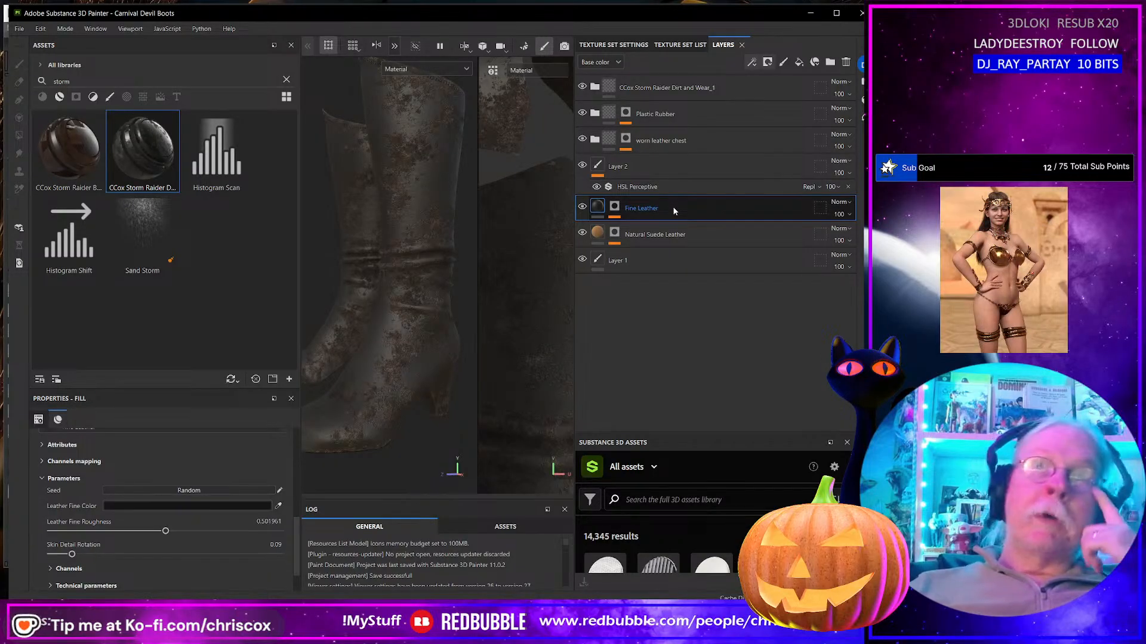
right_click(674, 211)
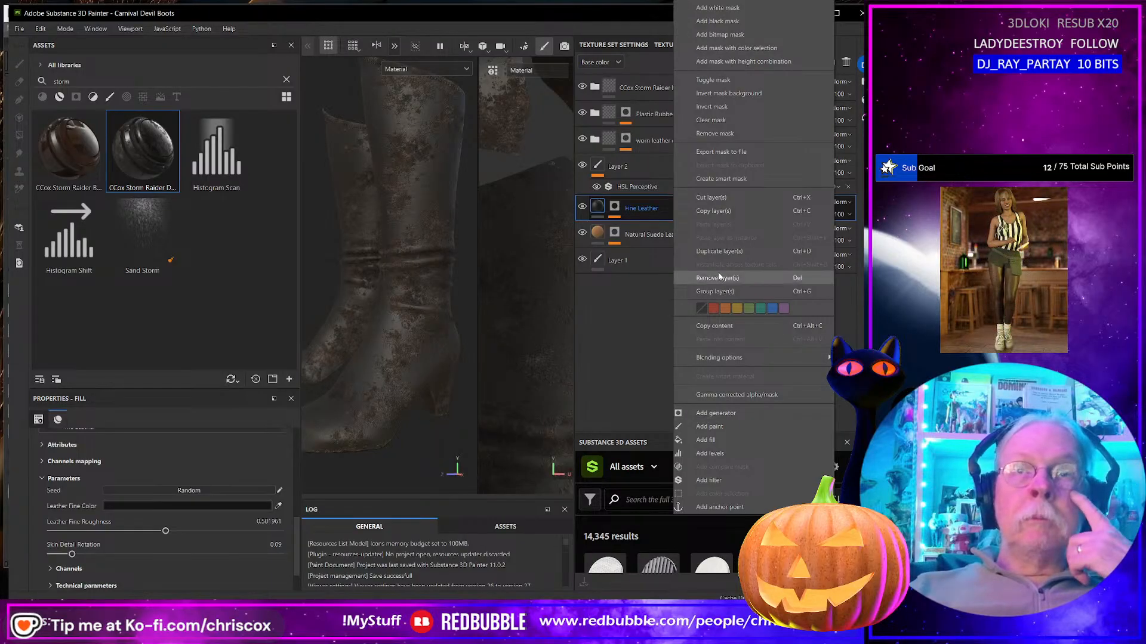
click(725, 253)
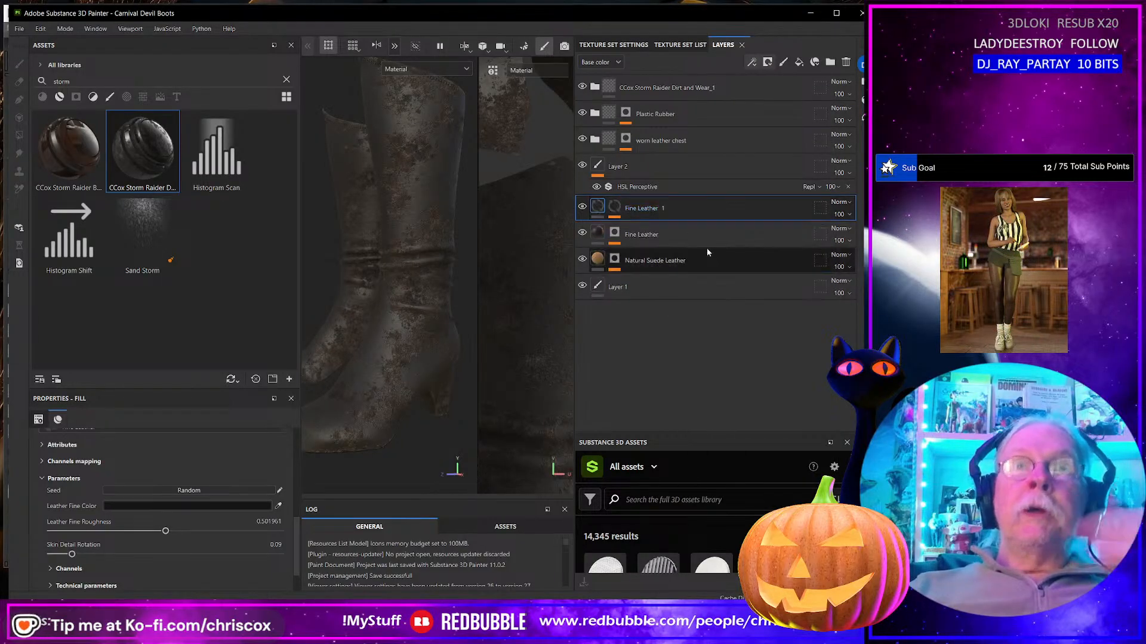
shift+click(661, 207)
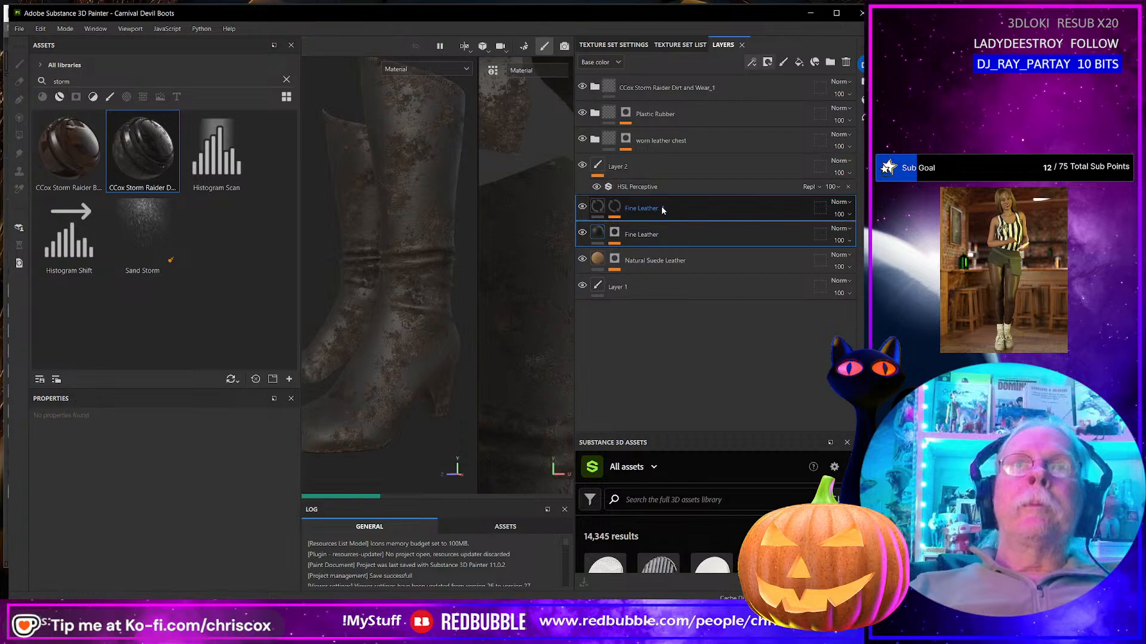
right_click(661, 205)
click(706, 269)
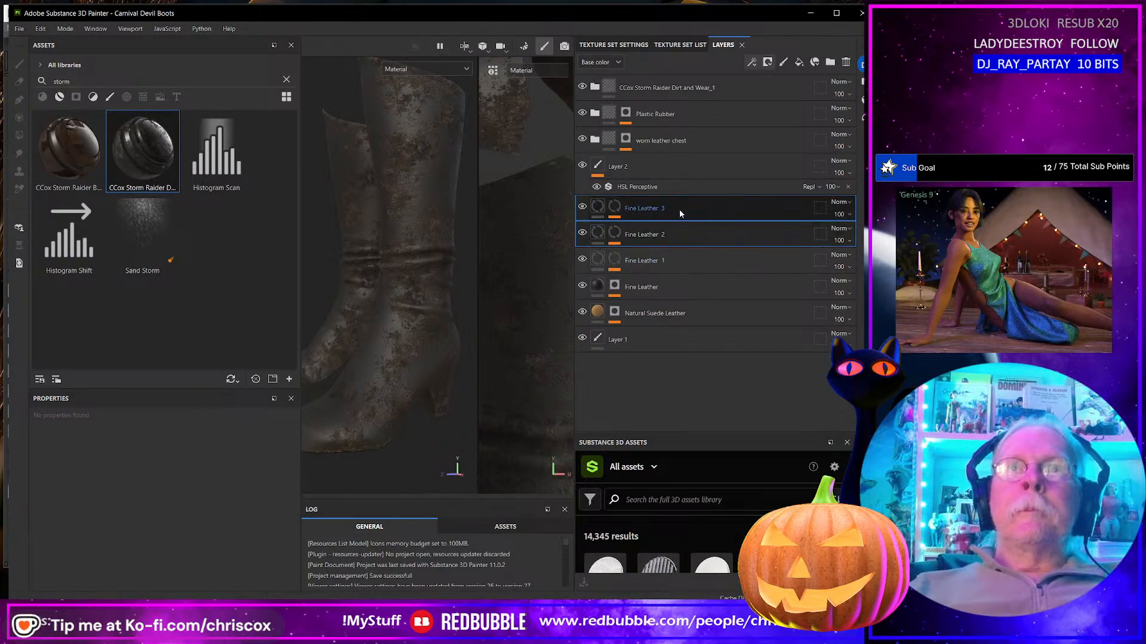
click(680, 213)
right_click(680, 212)
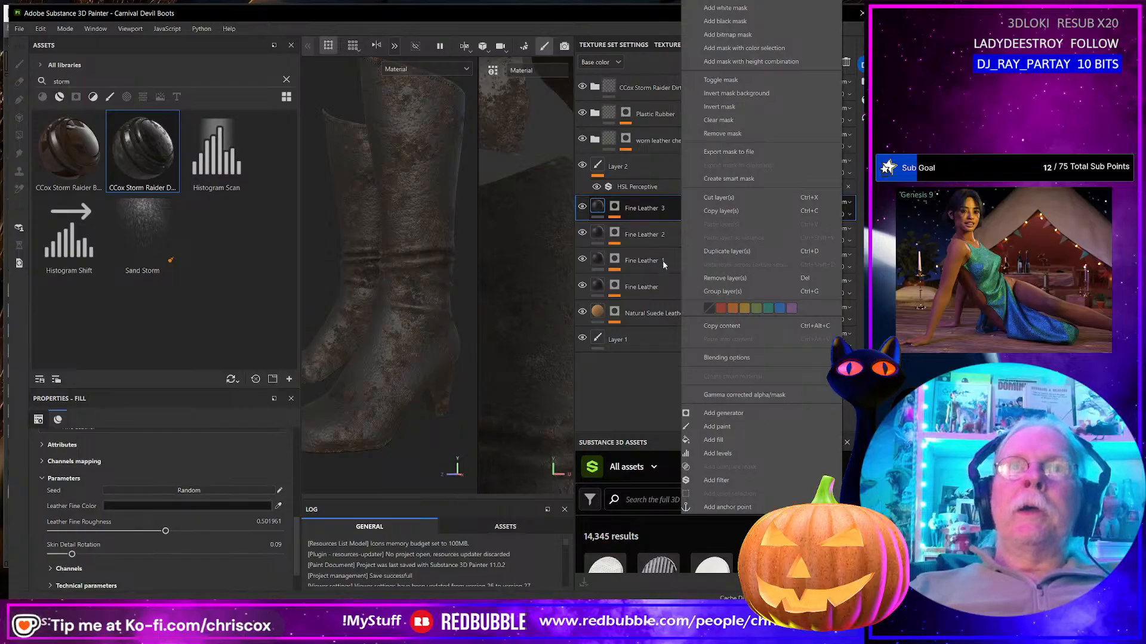
click(729, 250)
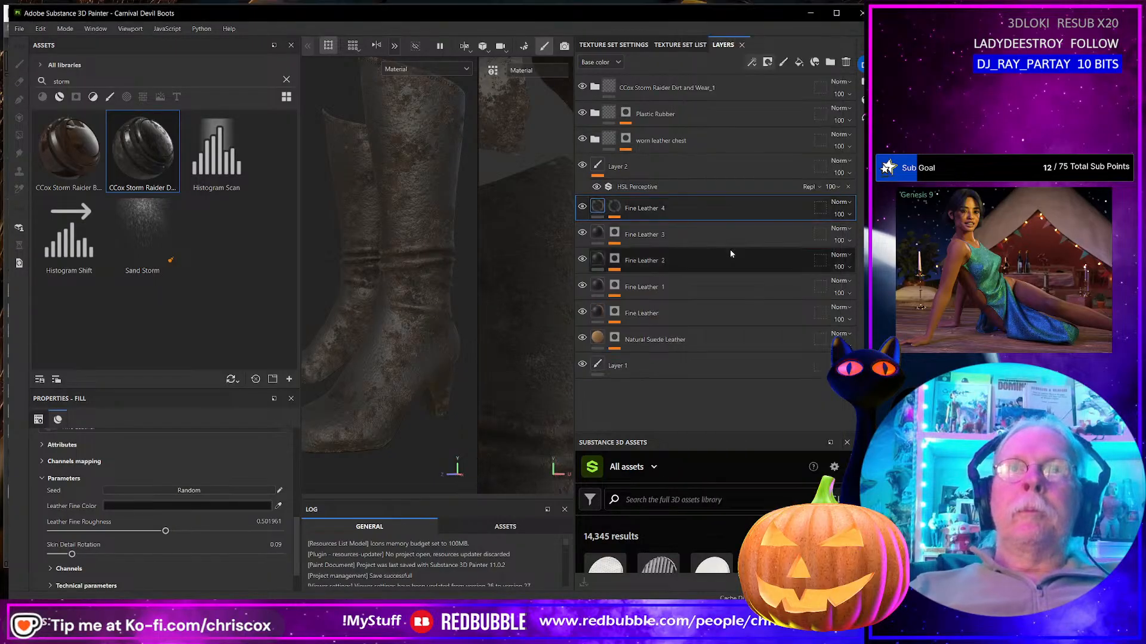
Step: Search the asset library for "leath" and apply the Metalized Lambskin Leather material to the boots as a new top layer
click(82, 82)
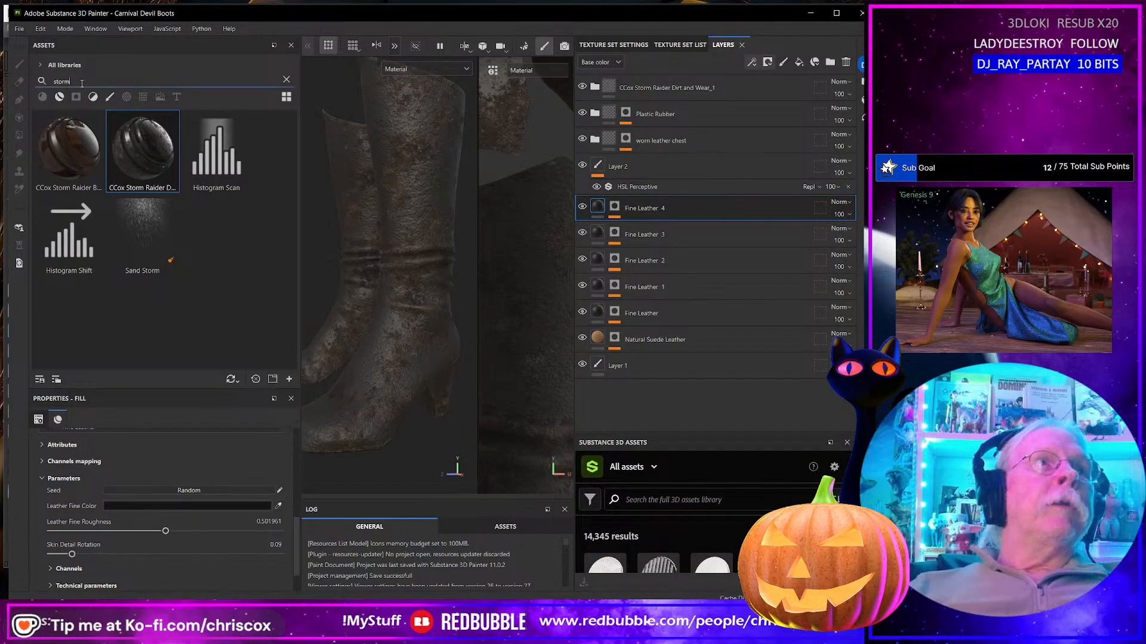
text(lea)
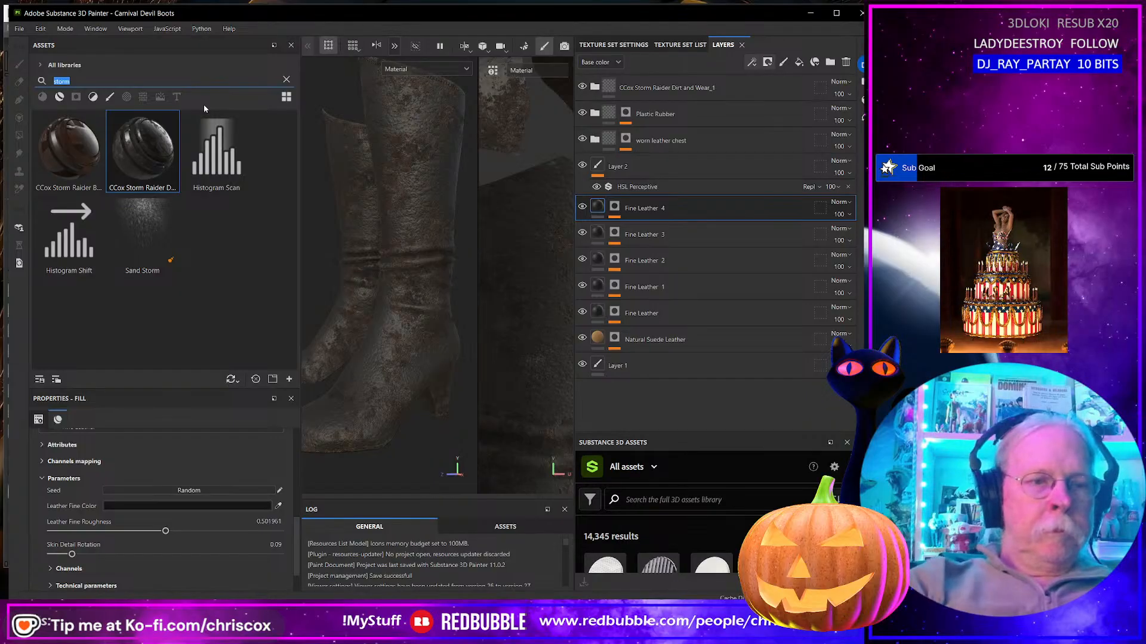
text(th)
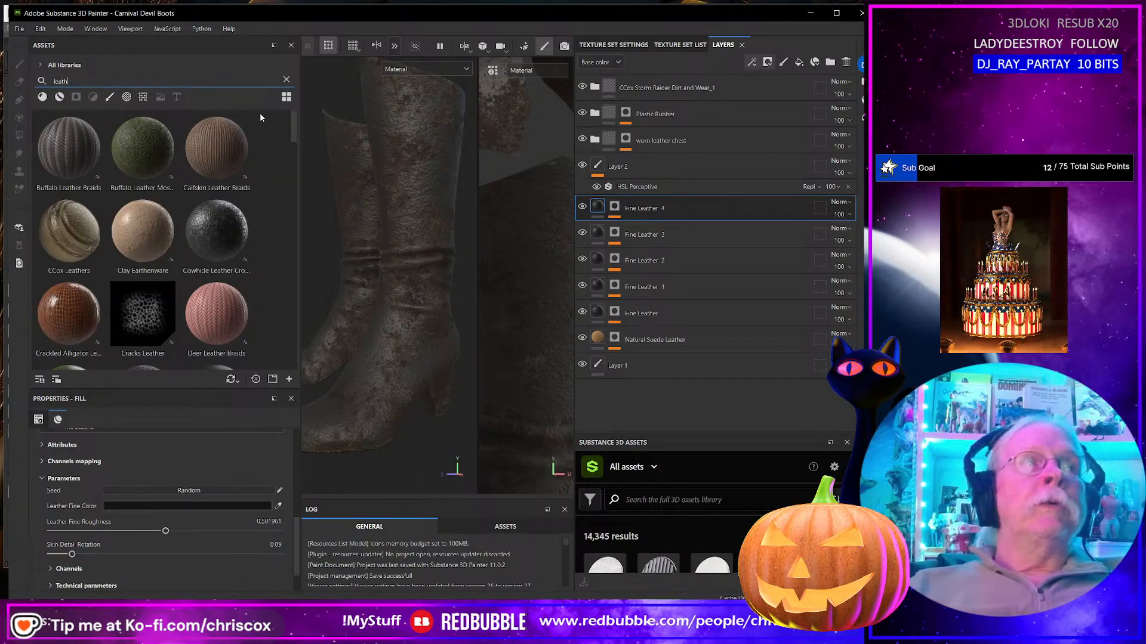
scroll(203, 170, down, 5)
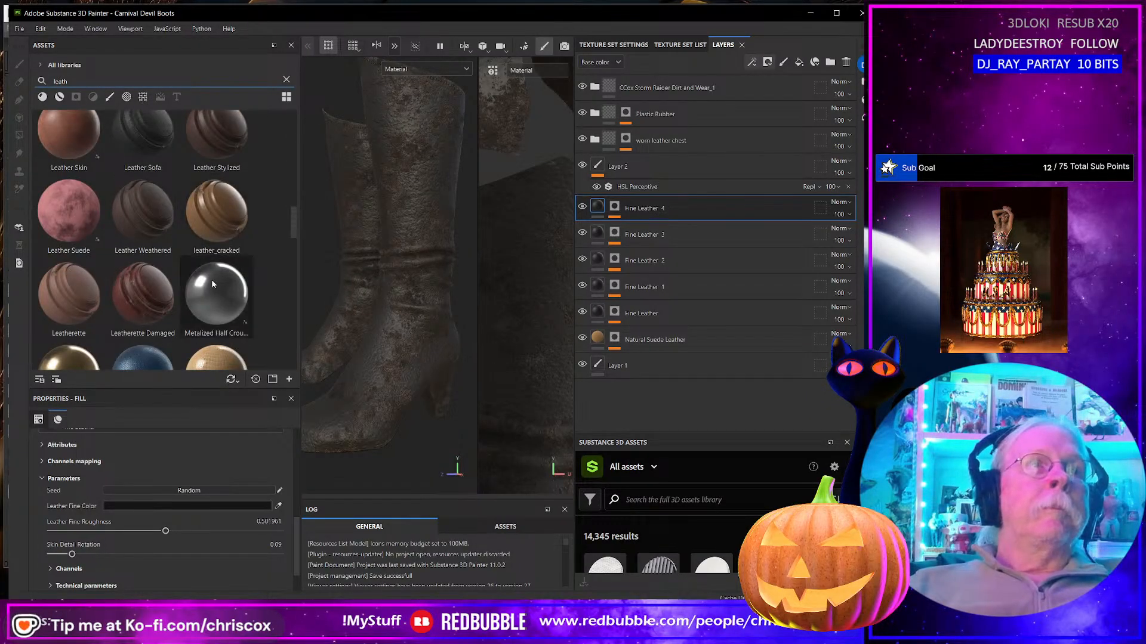
drag(69, 358, 405, 216)
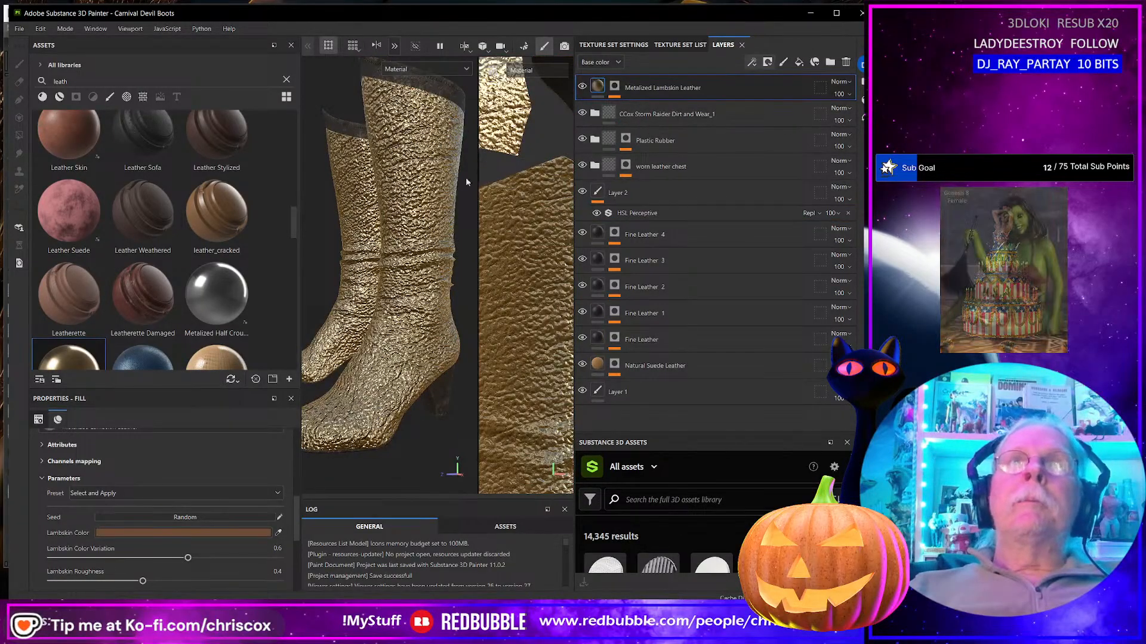
Step: Set the Metalized Lambskin Leather layer's UV tiling to 8
scroll(199, 488, down, 5)
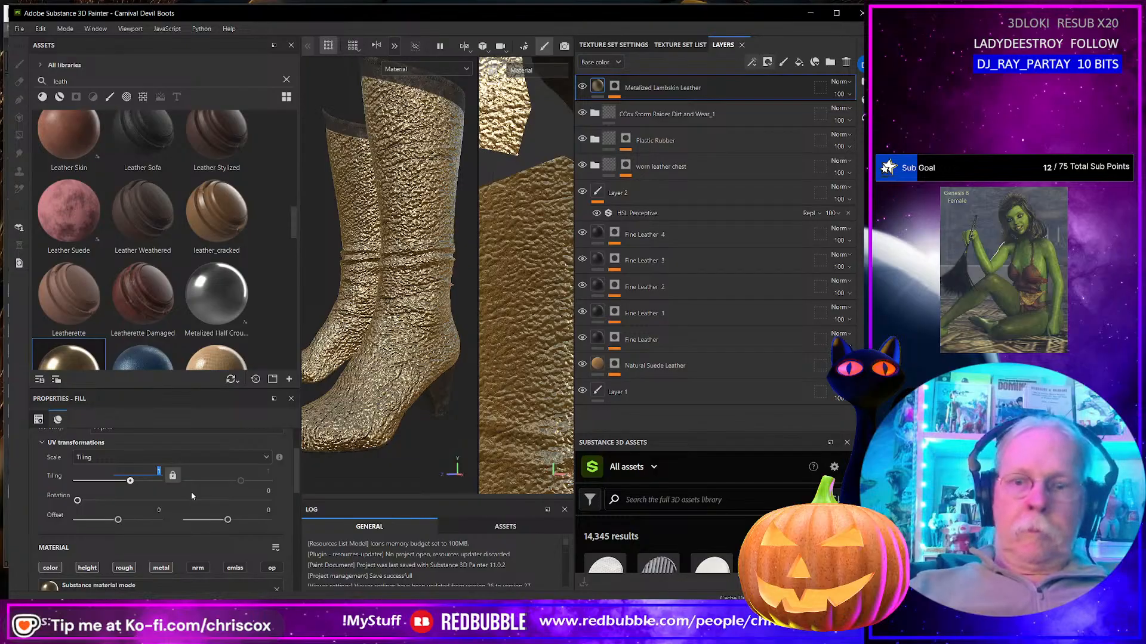
text(8)
key(Return)
mouse_move(508, 228)
alt+mouse_down()
mouse_move(475, 233)
mouse_move(518, 222)
alt+mouse_up()
Step: Add the boot cuff's ID color to the color selection in the Metalized Lambskin Leather layer's mask
click(614, 88)
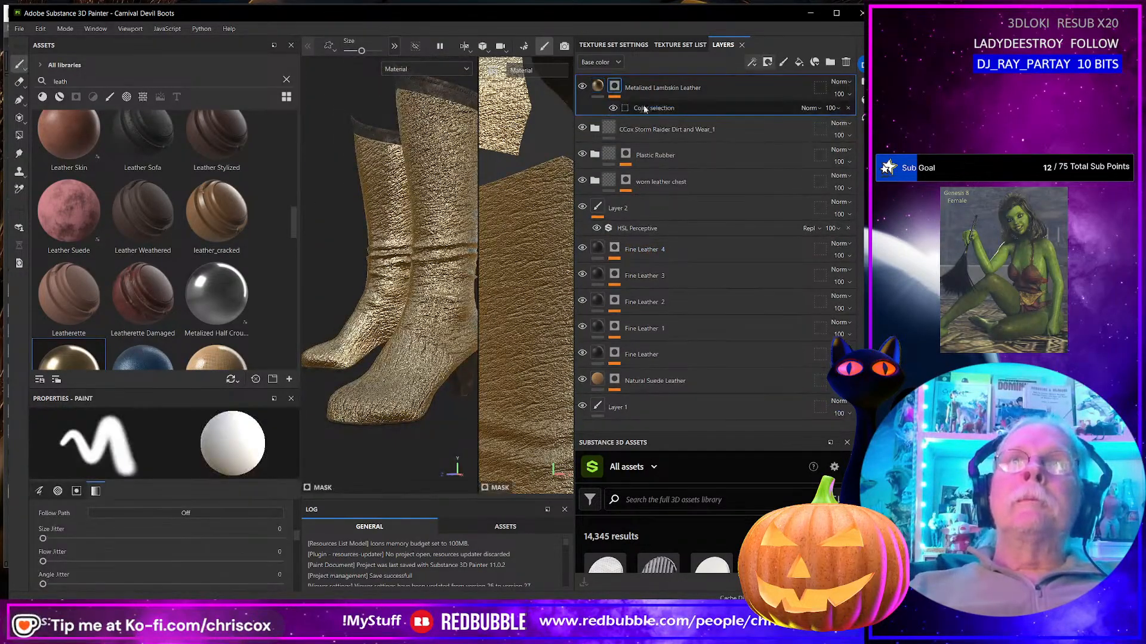
click(656, 108)
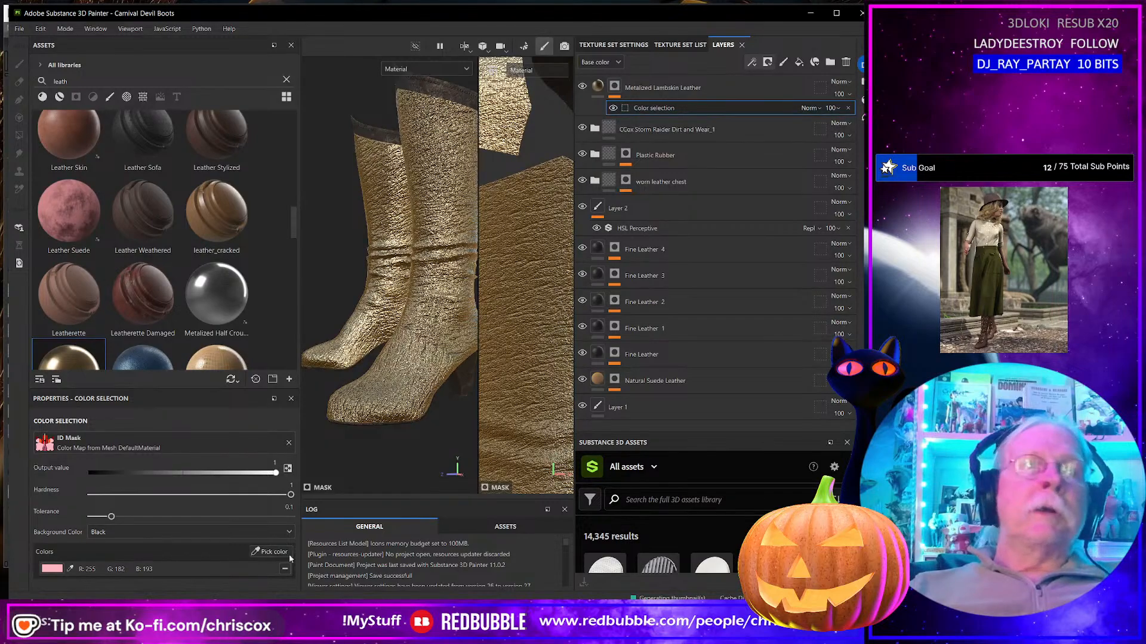
click(268, 553)
click(450, 87)
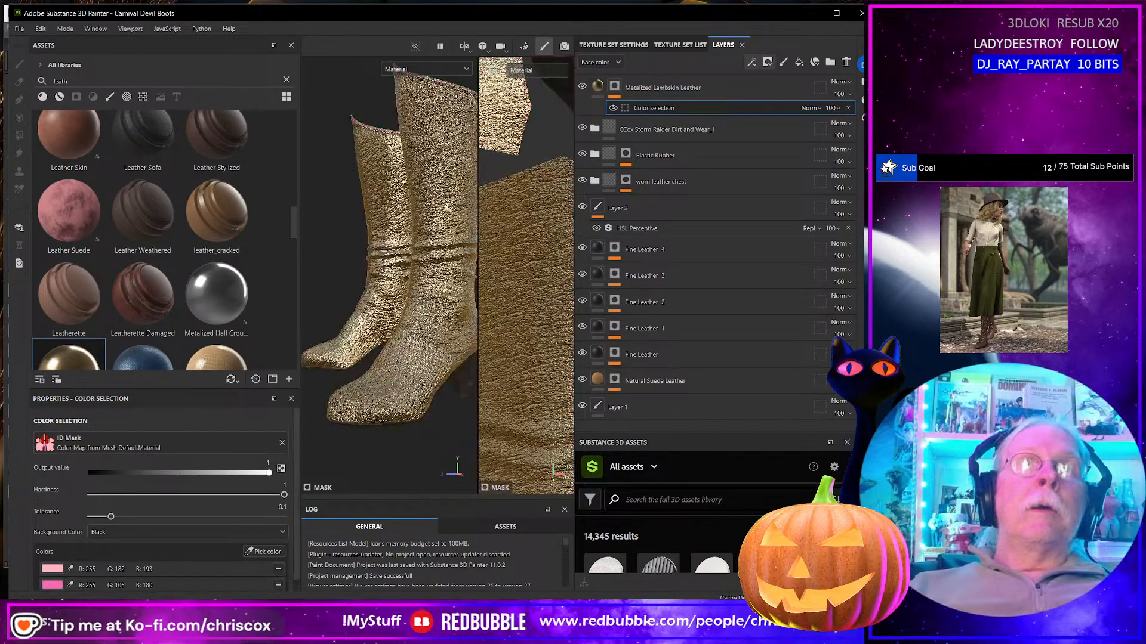
Step: Move the Metalized Lambskin Leather layer between Layer 2 and Fine Leather 4, and hide the CCox Storm Raider Dirt and Wear_1 folder
scroll(378, 250, up, 5)
scroll(378, 251, up, 3)
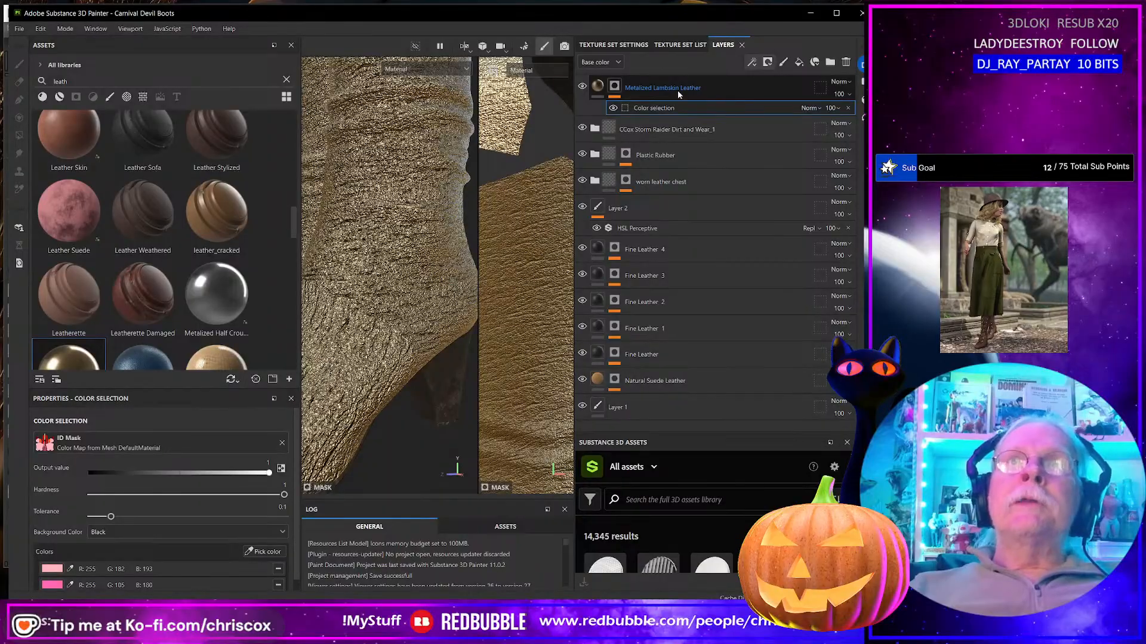
mouse_move(678, 91)
mouse_down()
mouse_move(694, 206)
mouse_move(754, 156)
mouse_move(729, 237)
mouse_up()
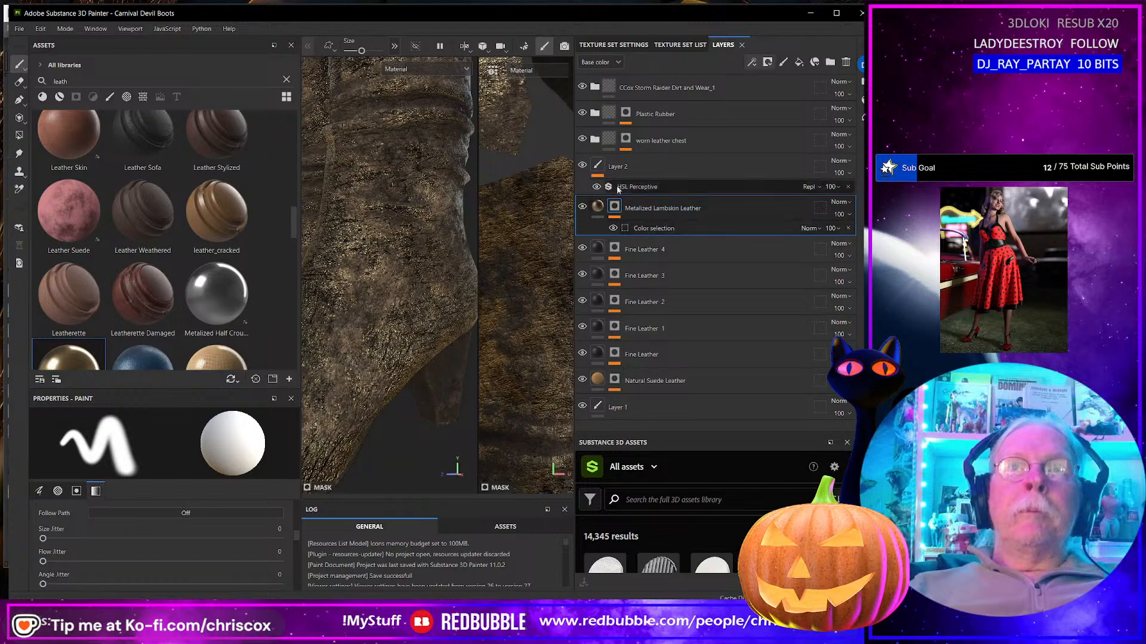
click(595, 90)
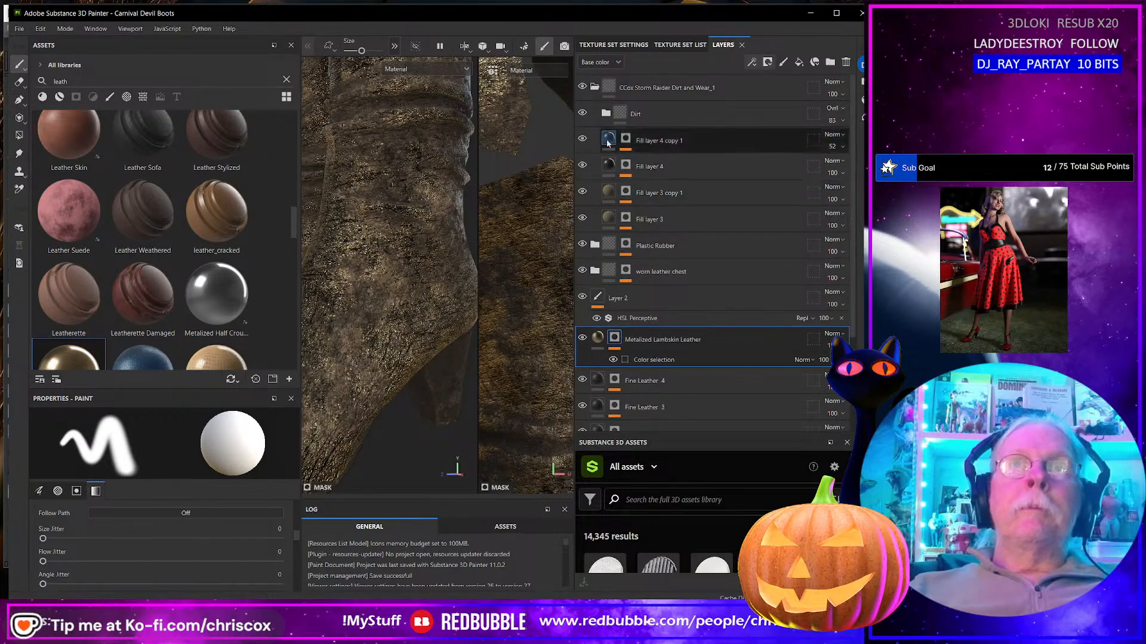
click(585, 88)
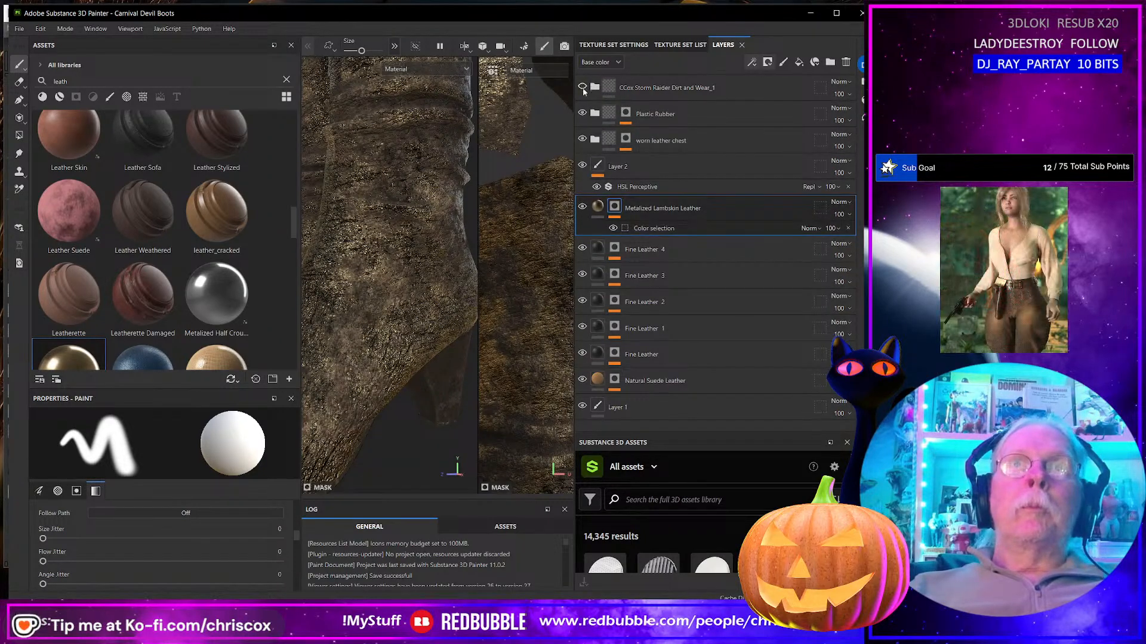
click(583, 87)
scroll(327, 278, down, 5)
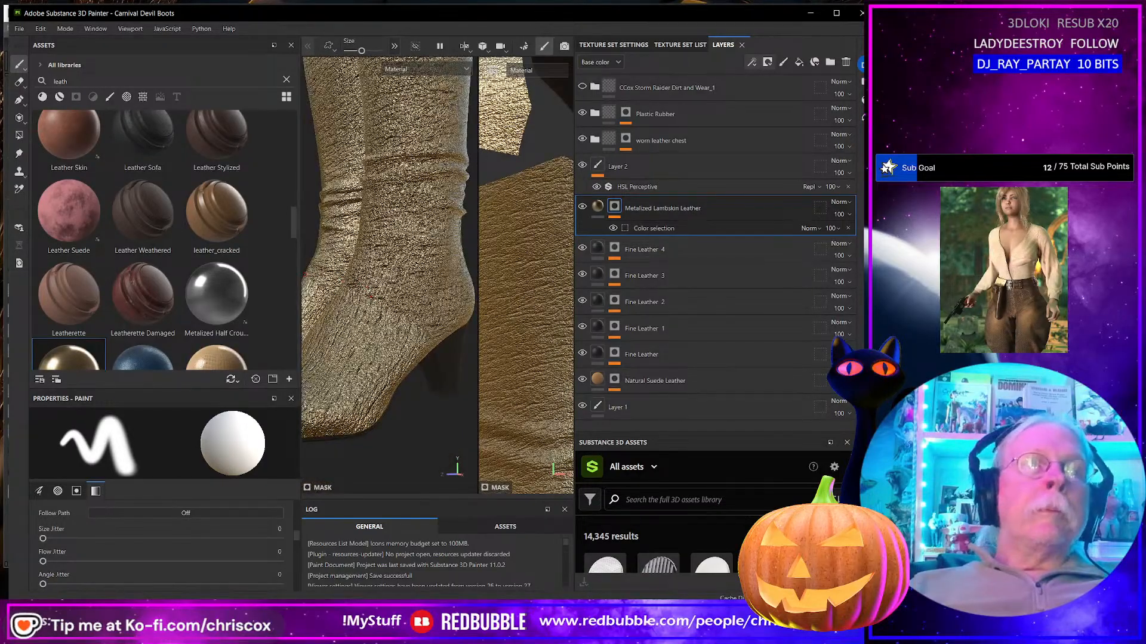
Step: Widen the 3D viewport and add the heel's dark red ID color to the Metalized Lambskin Leather mask's color selection
drag(300, 280, 240, 251)
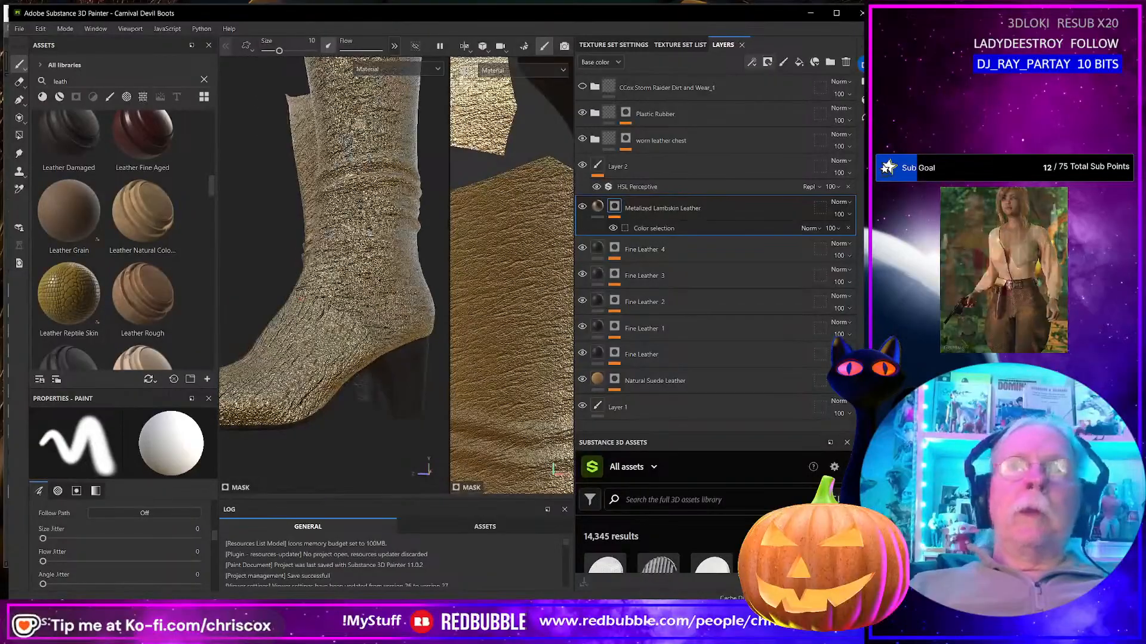
click(668, 233)
scroll(156, 497, down, 1)
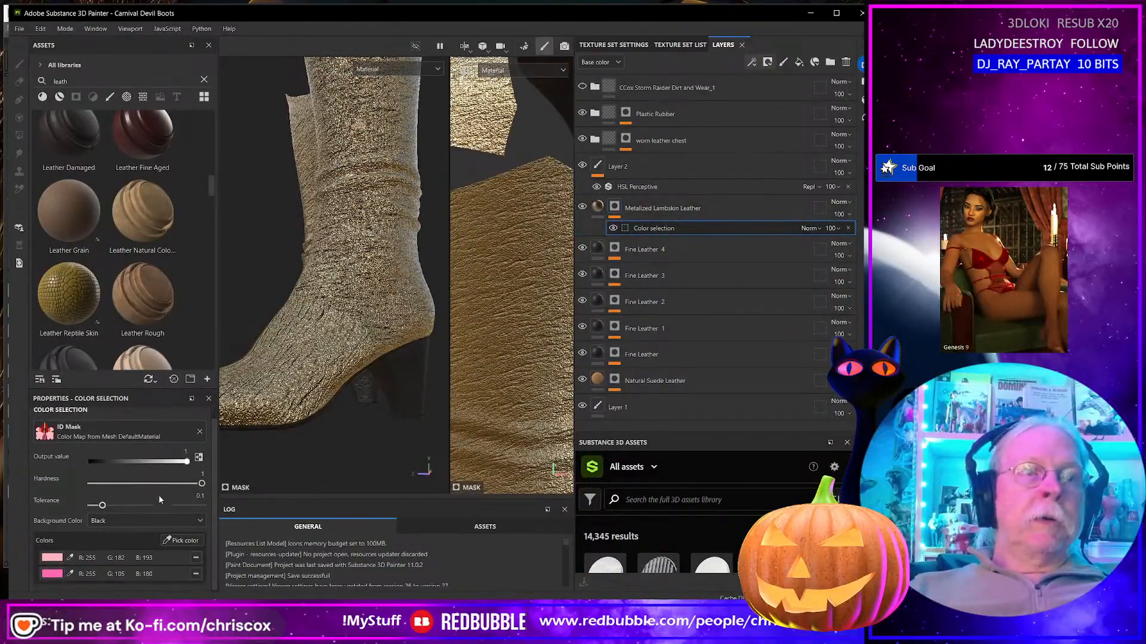
click(187, 539)
click(422, 375)
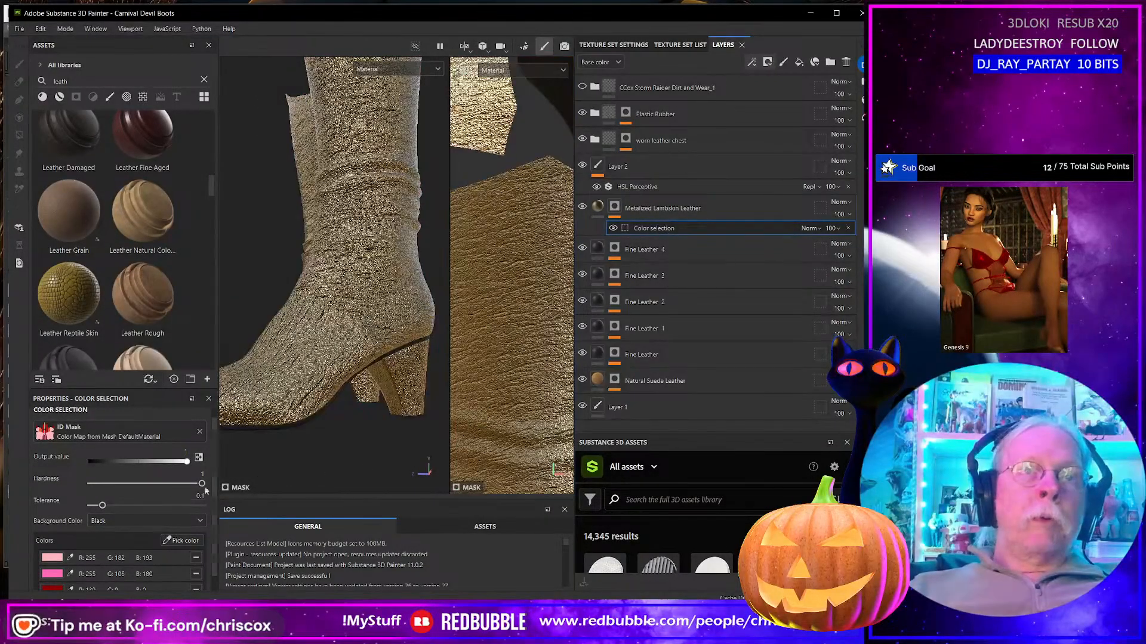
Step: Pick the ID color of the thin edge between boot and heel for the leather mask, and inspect the coverage on both boots
click(174, 542)
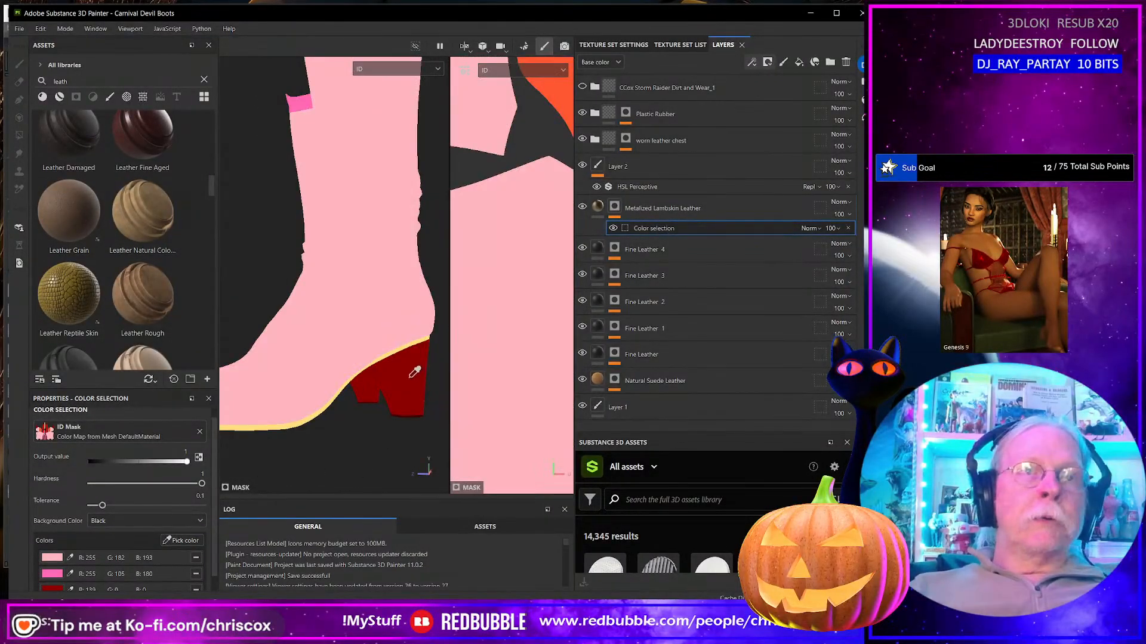
click(405, 347)
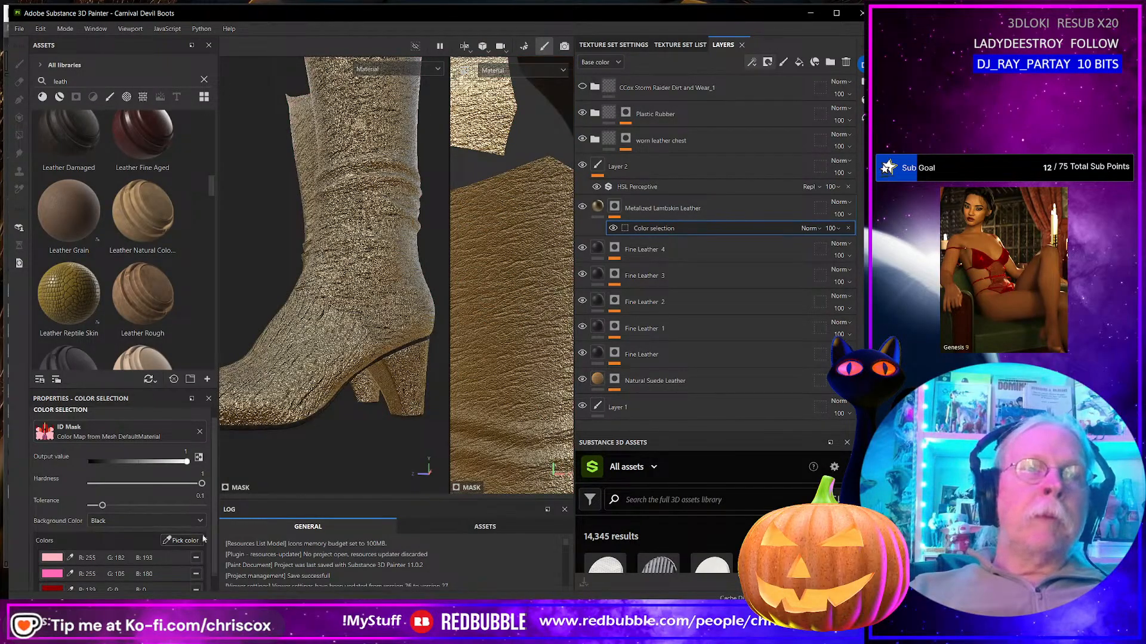
click(184, 540)
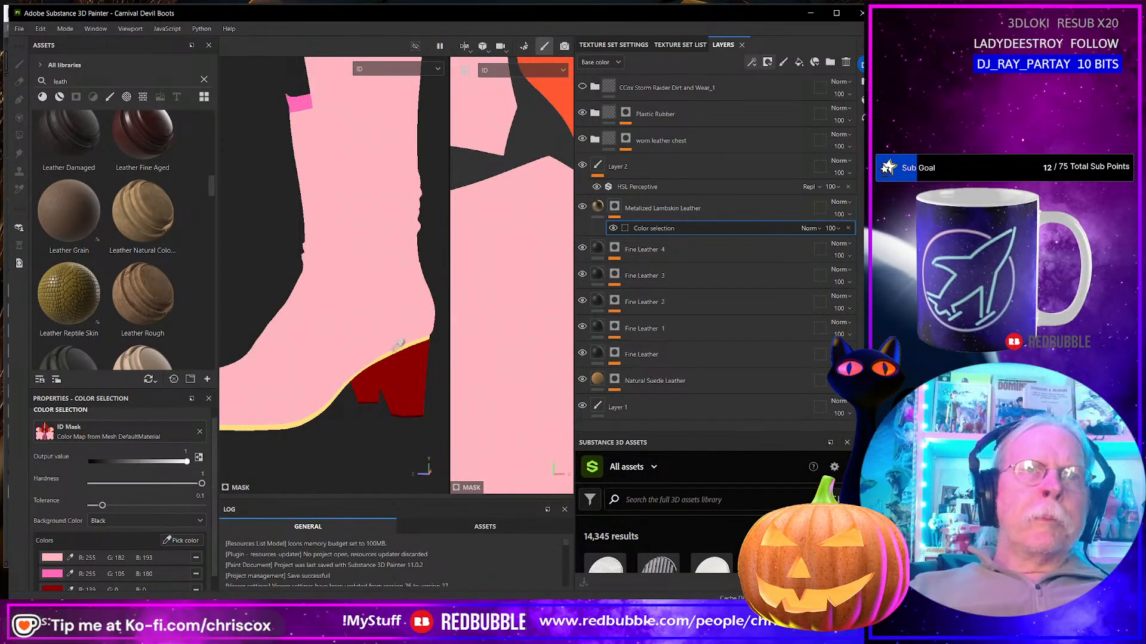
click(400, 344)
scroll(388, 361, down, 2)
alt+drag(385, 362, 394, 389)
scroll(370, 364, up, 5)
scroll(395, 389, down, 6)
alt+drag(385, 345, 377, 372)
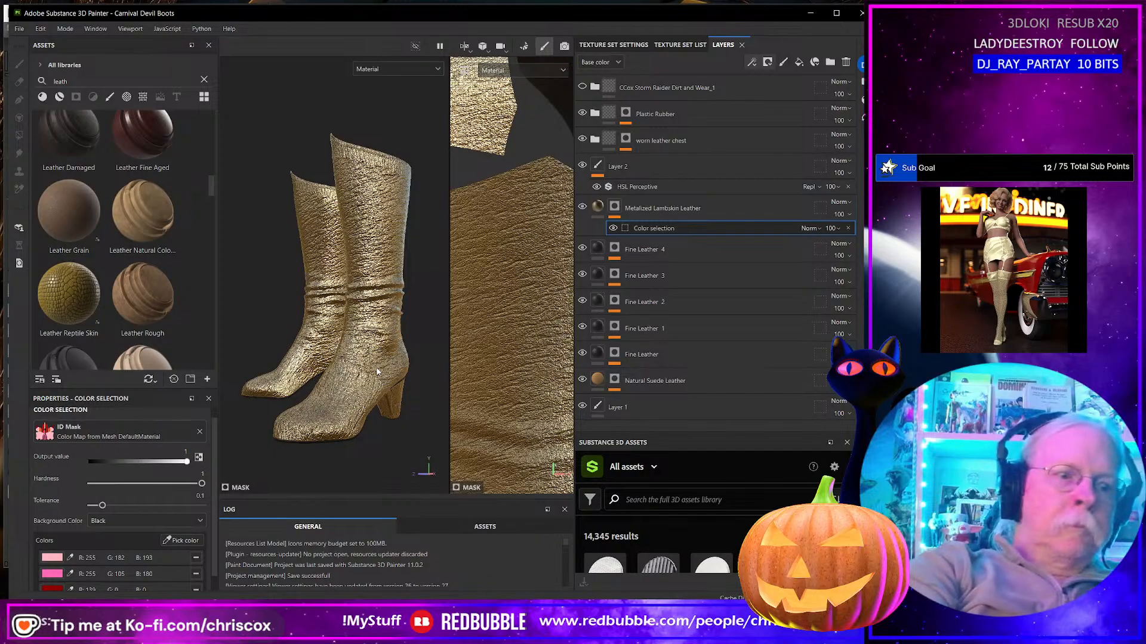
Step: Export the boots' five texture maps with the current export settings, and close the export window once the files are written
key(ctrl+shift+e)
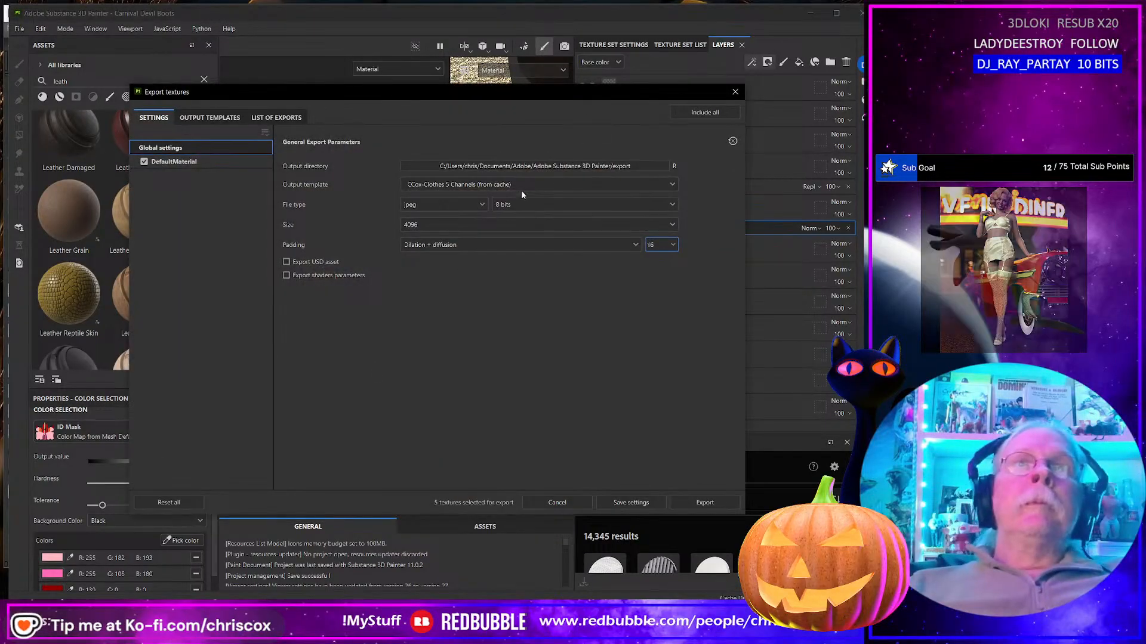
click(710, 502)
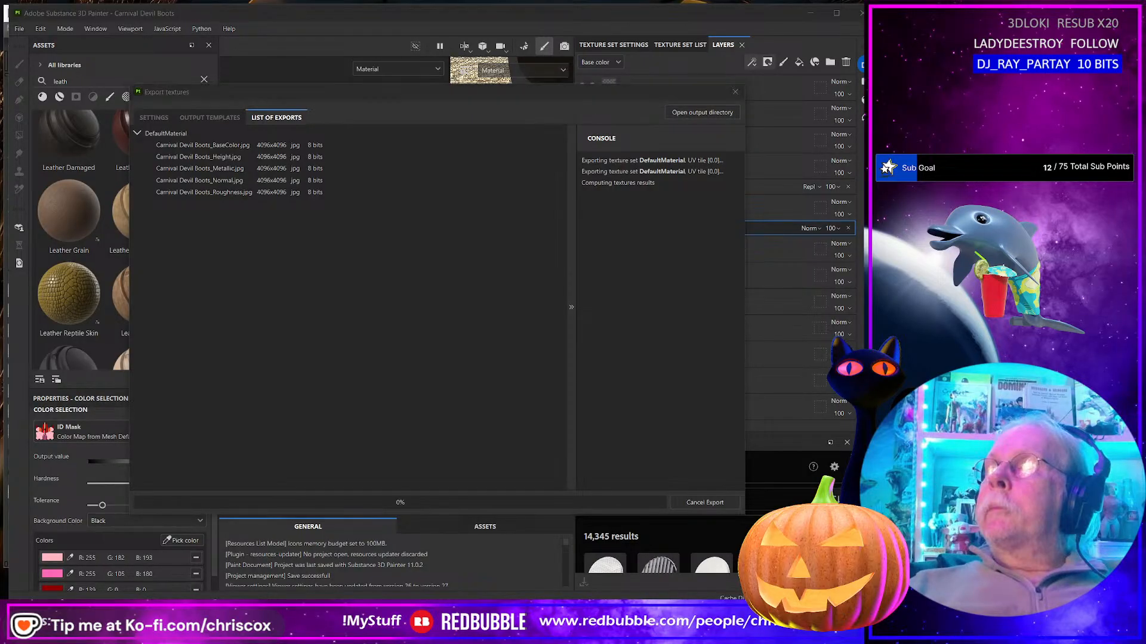
key(alt+Tab)
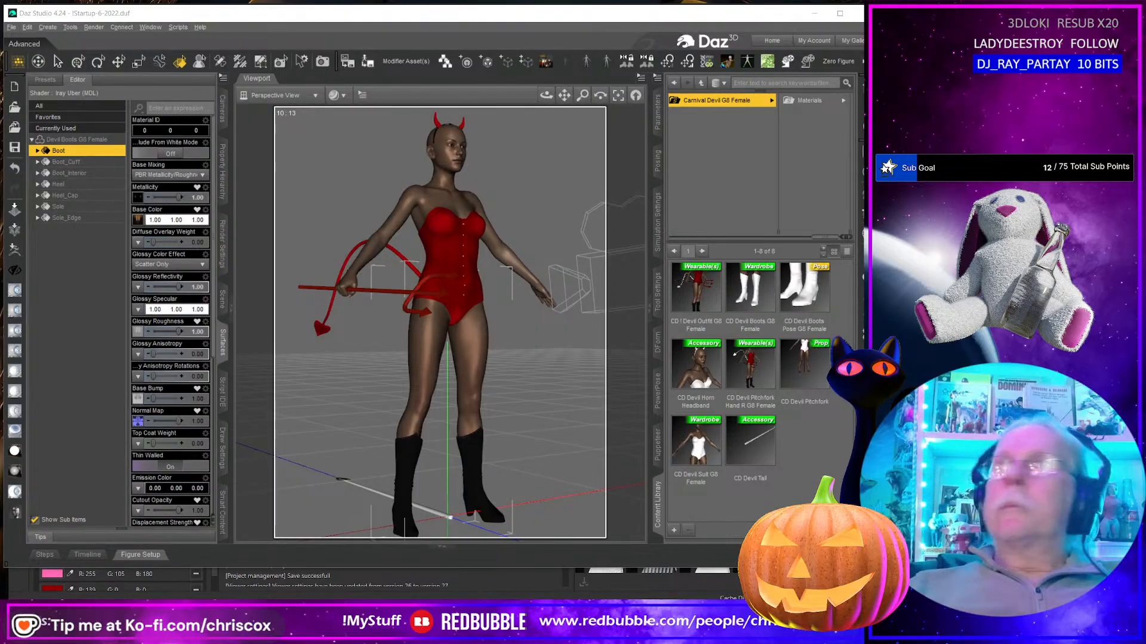
key(alt+Tab)
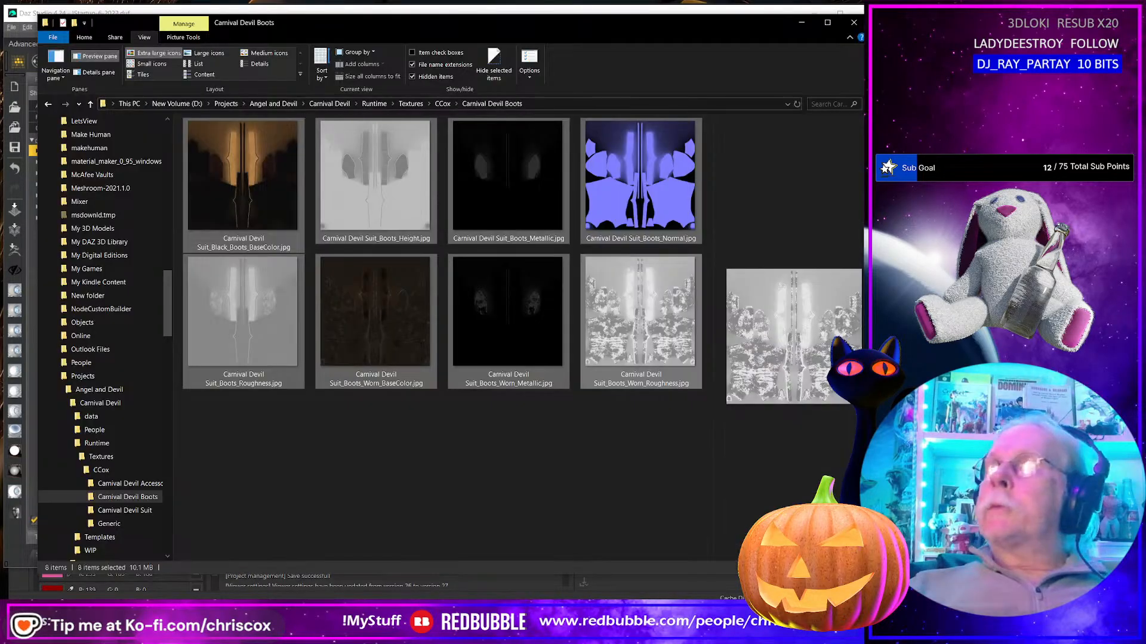
key(alt+Tab)
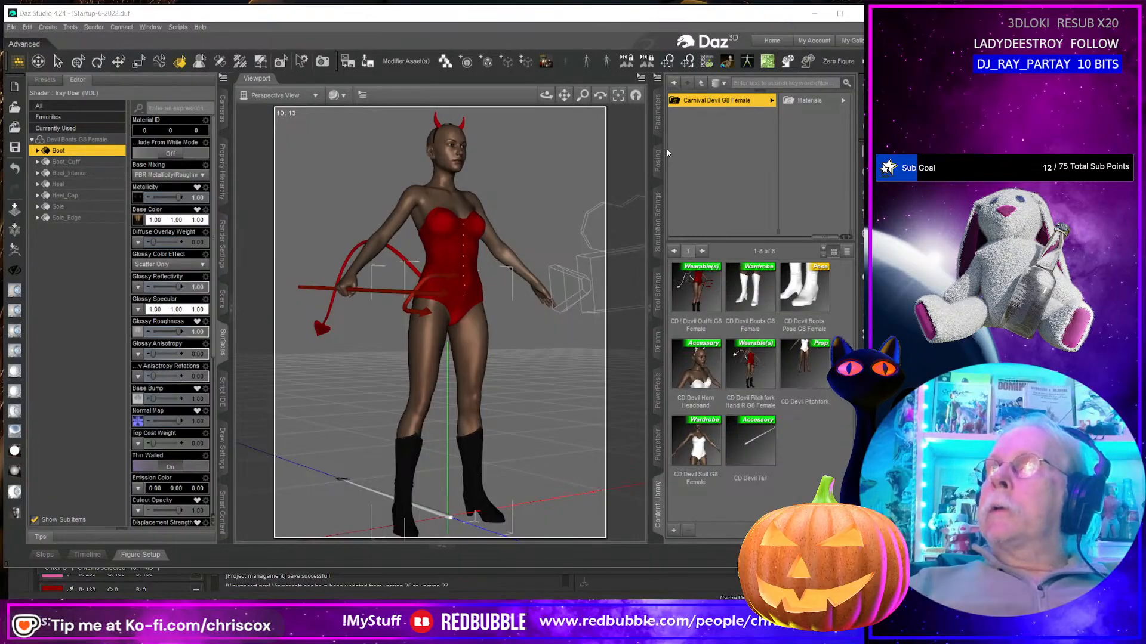
key(alt+Tab)
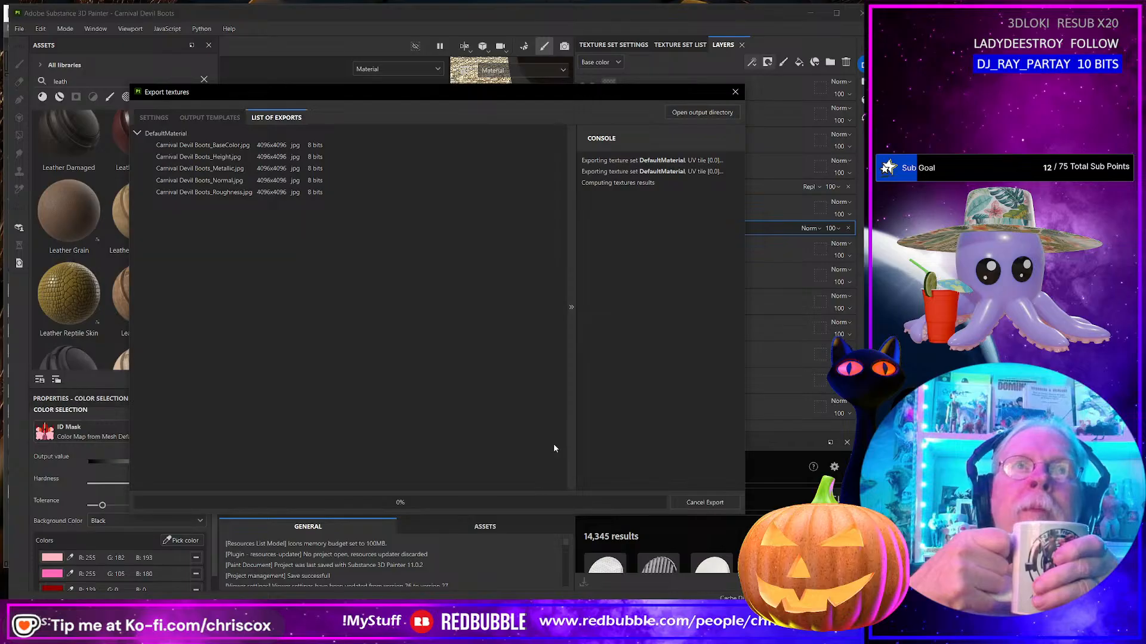
drag(621, 91, 633, 107)
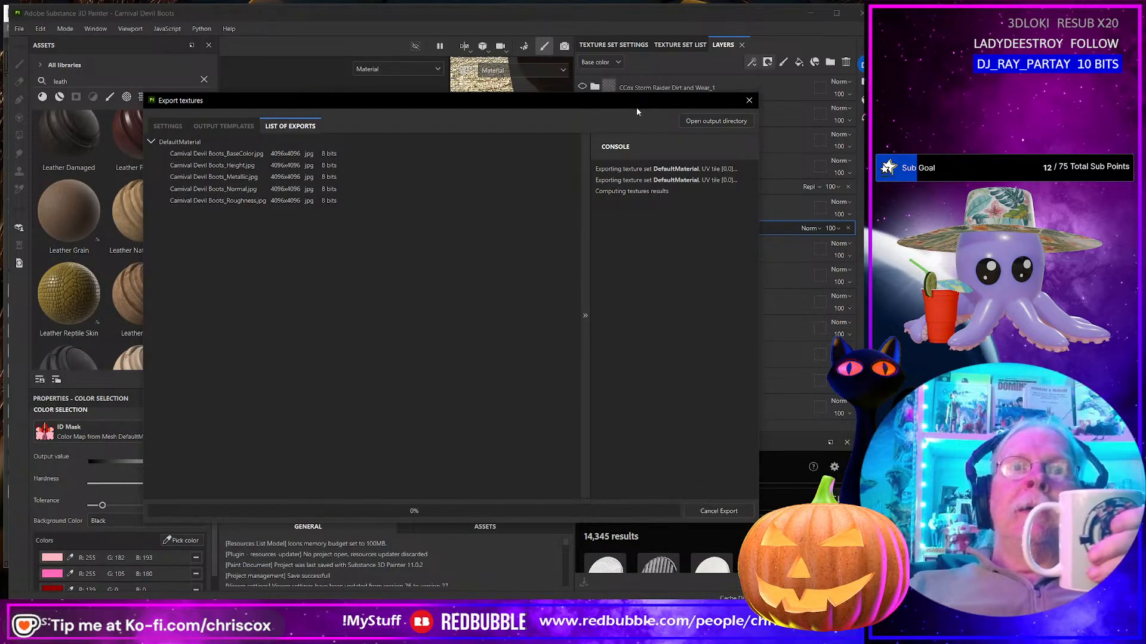
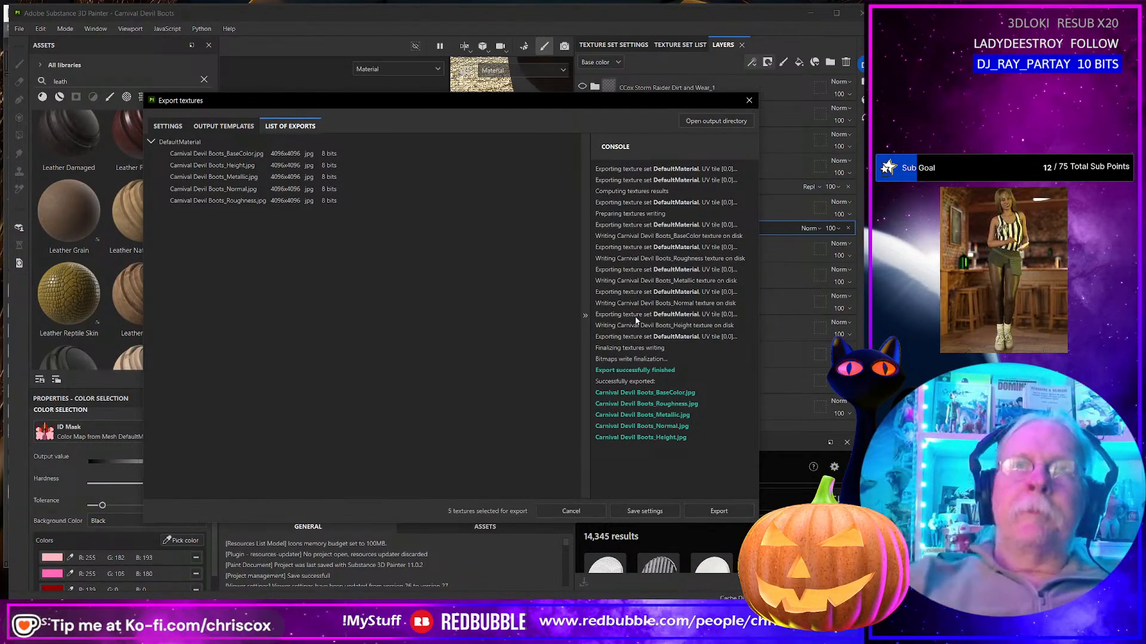
click(749, 100)
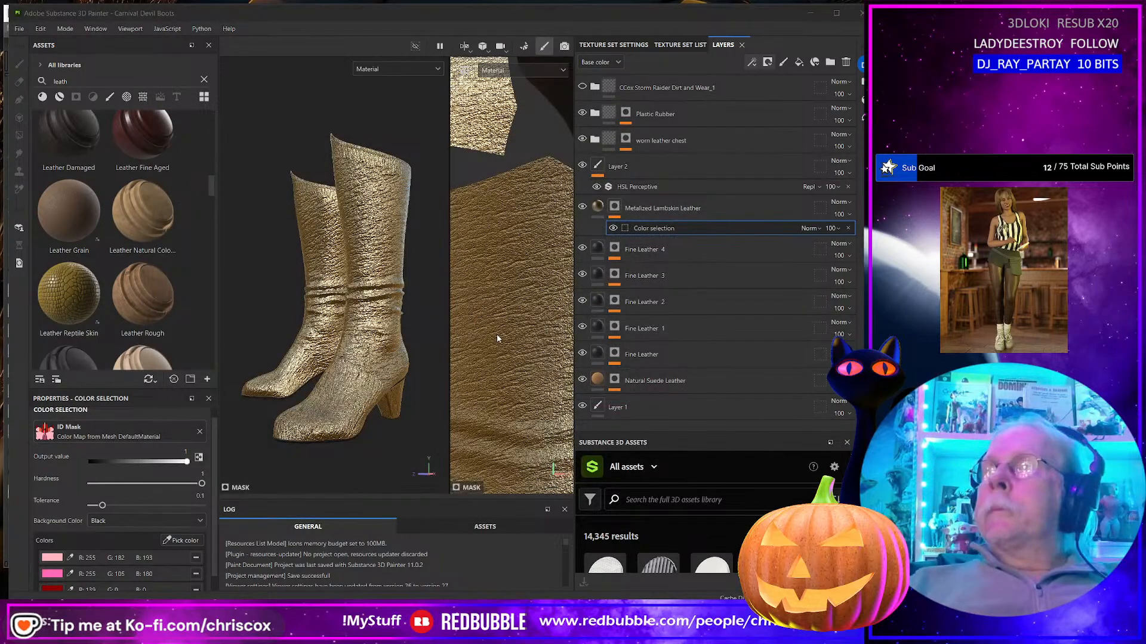
Step: Reopen the texture export window, show its list of exports, and open the output directory
key(alt+Tab)
key(alt+Tab)
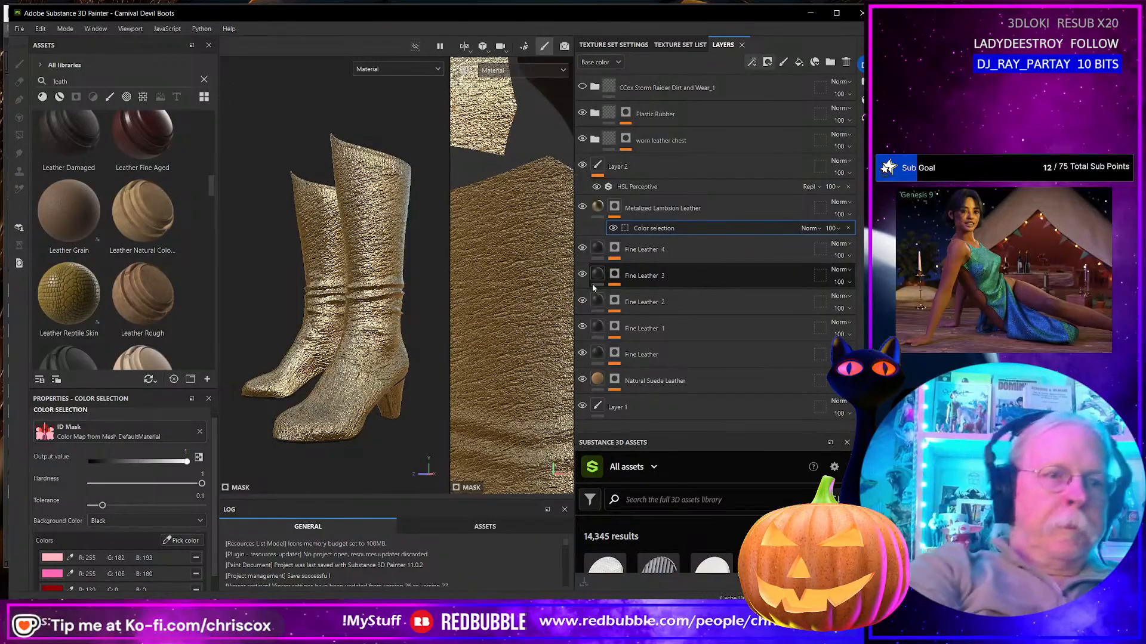
key(ctrl+shift+e)
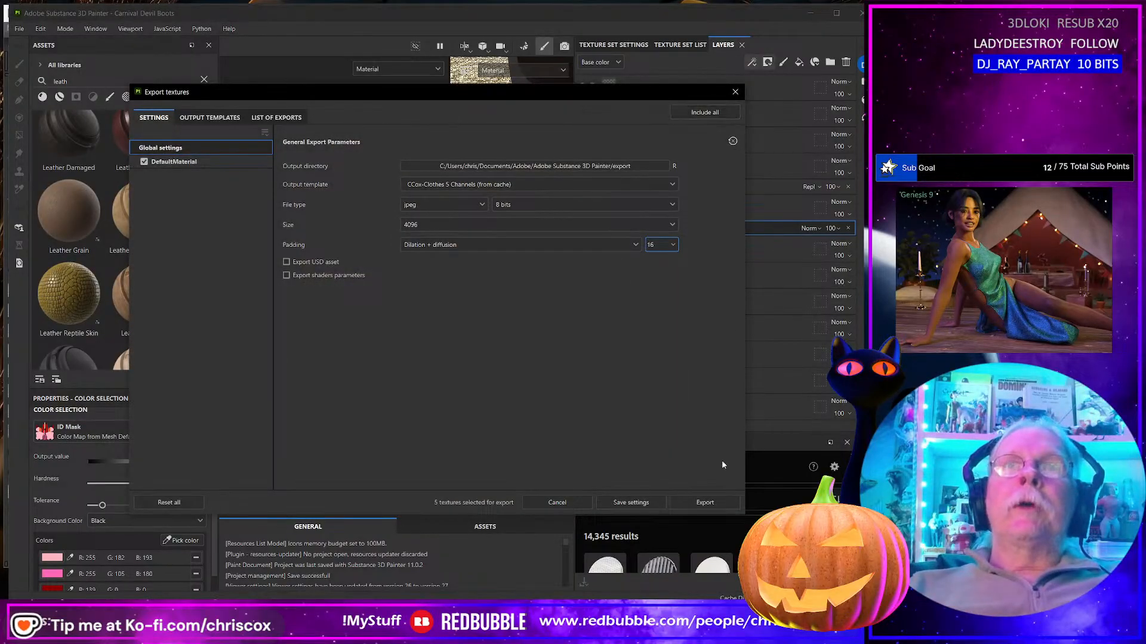
click(286, 119)
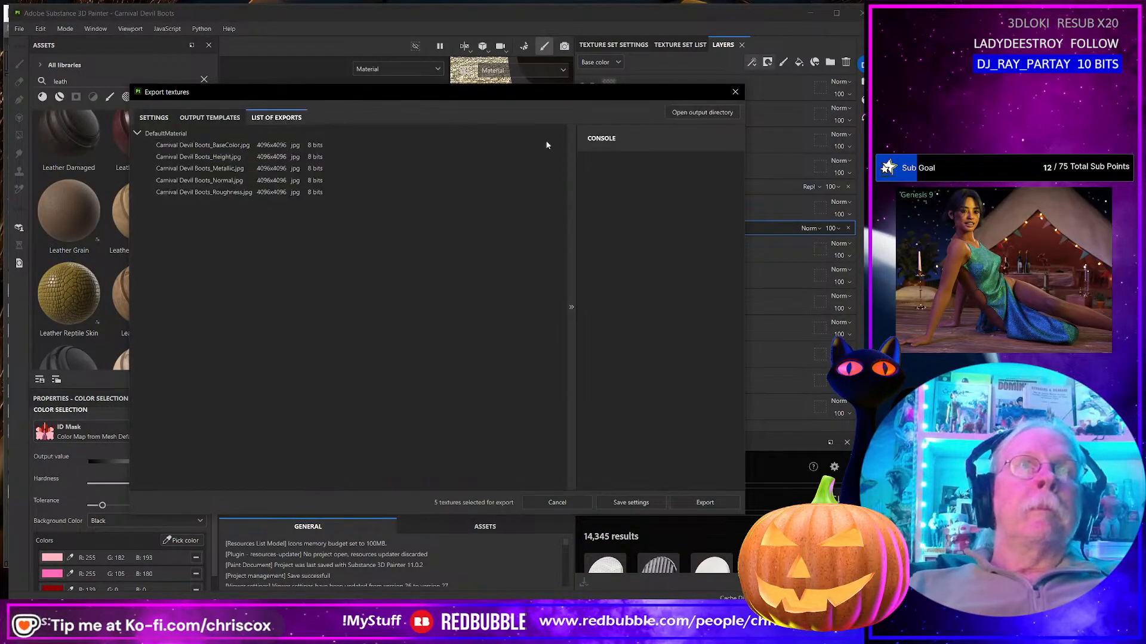
click(702, 112)
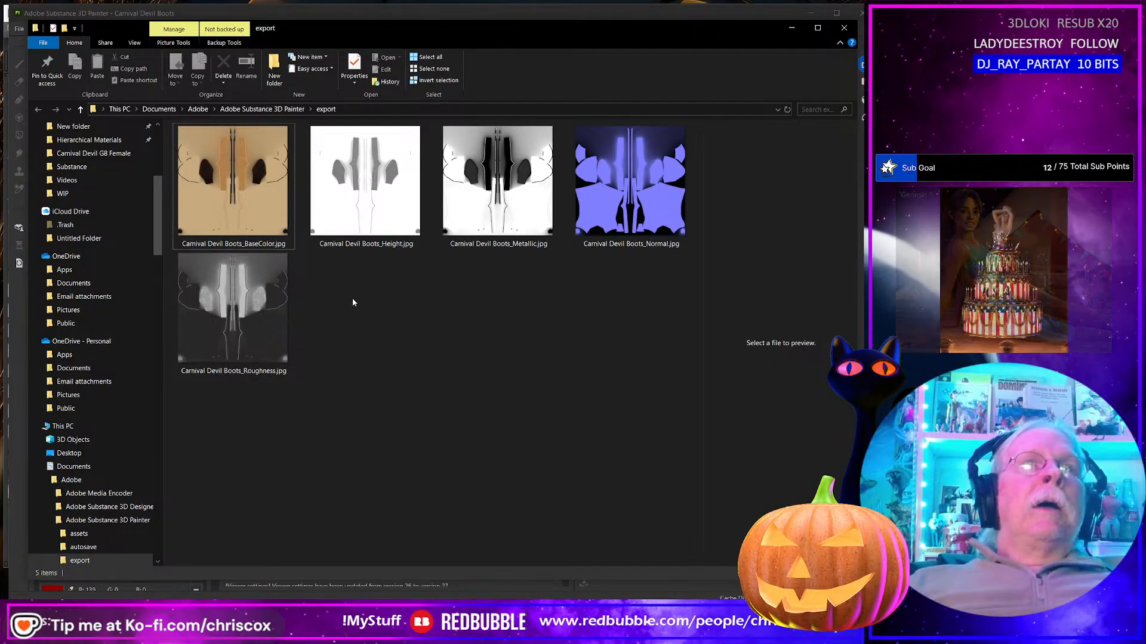
Step: Select the boots' Height, Metallic, Normal and Roughness maps for bulk renaming in PowerRename and set the search text to Boots_
click(365, 179)
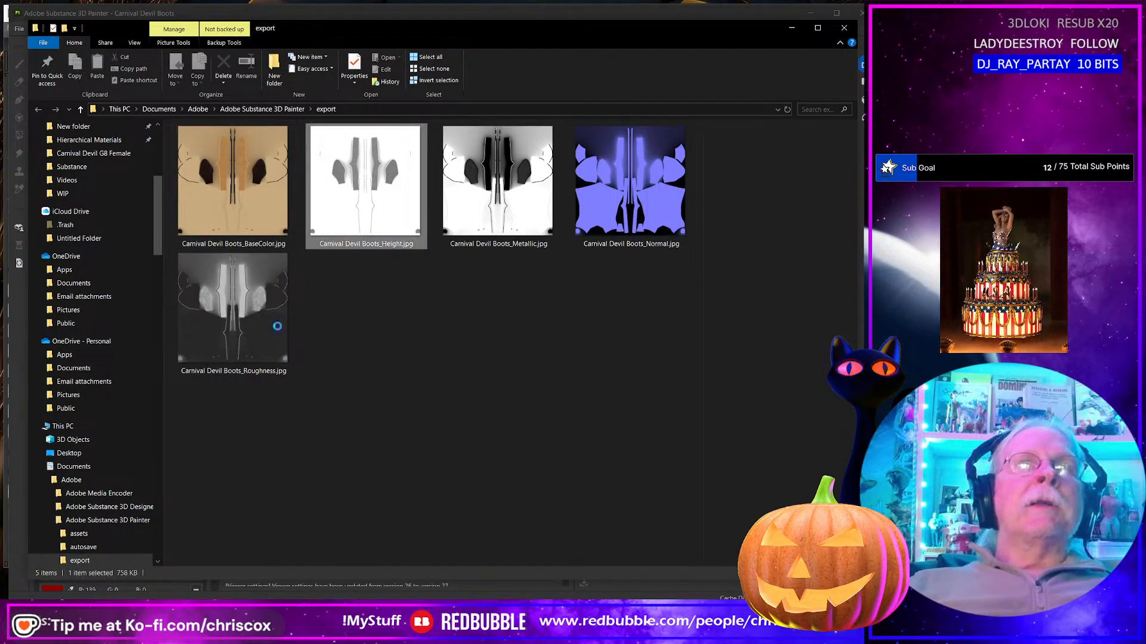
shift+click(265, 343)
right_click(265, 343)
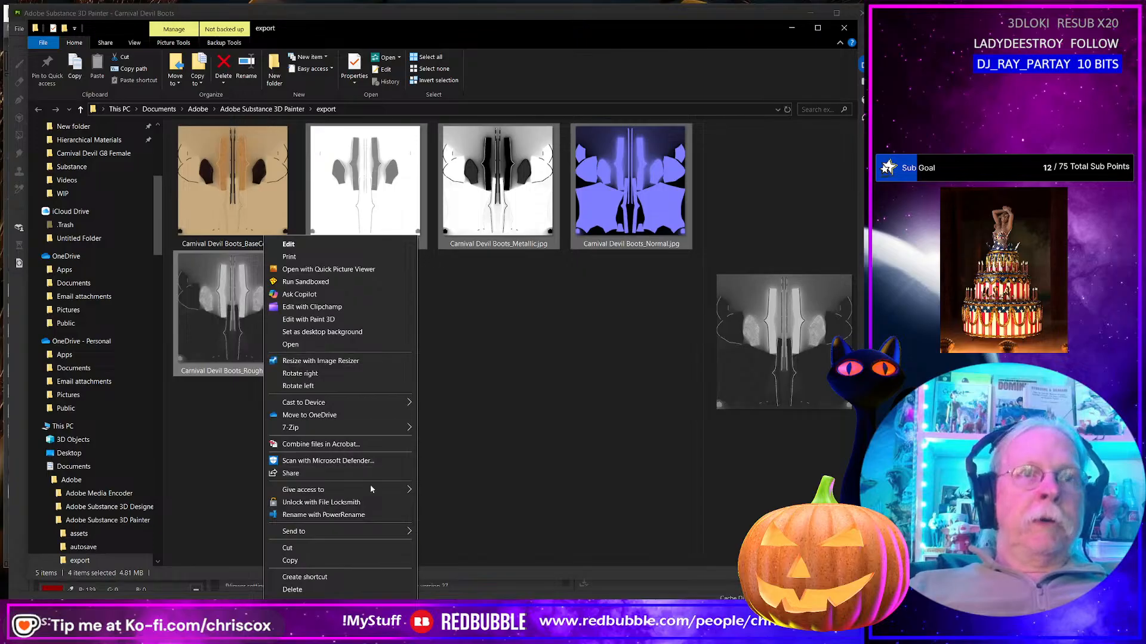
click(352, 515)
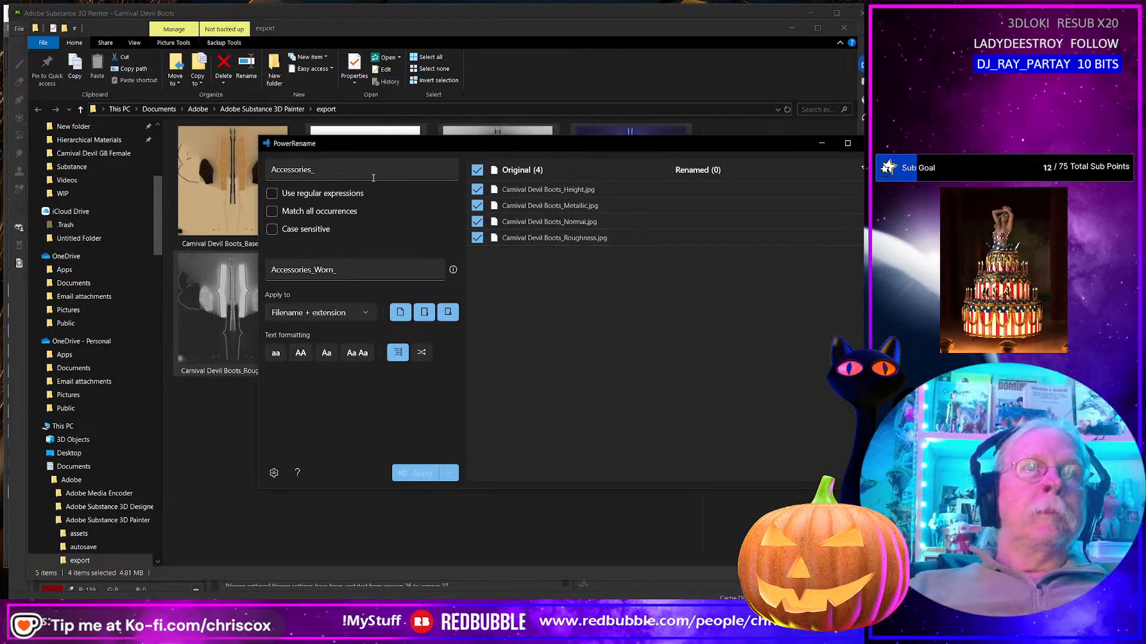
double_click(298, 169)
text(Boots_)
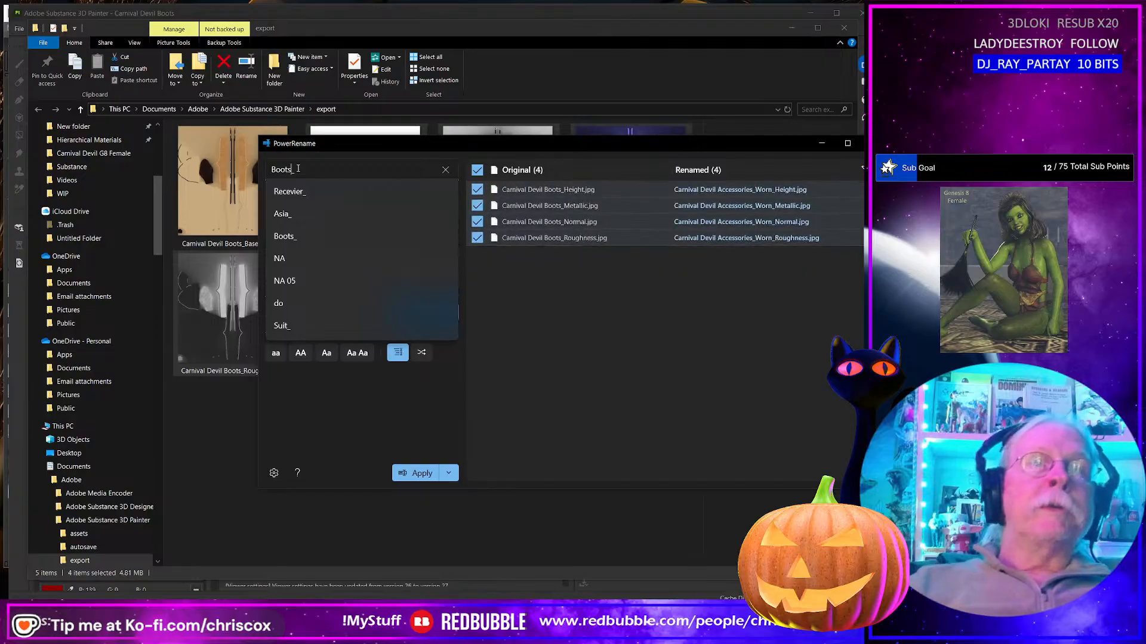
Step: Set the replacement text to Boots_Metal_, apply the renaming to the four maps, and close PowerRename
click(319, 422)
double_click(296, 270)
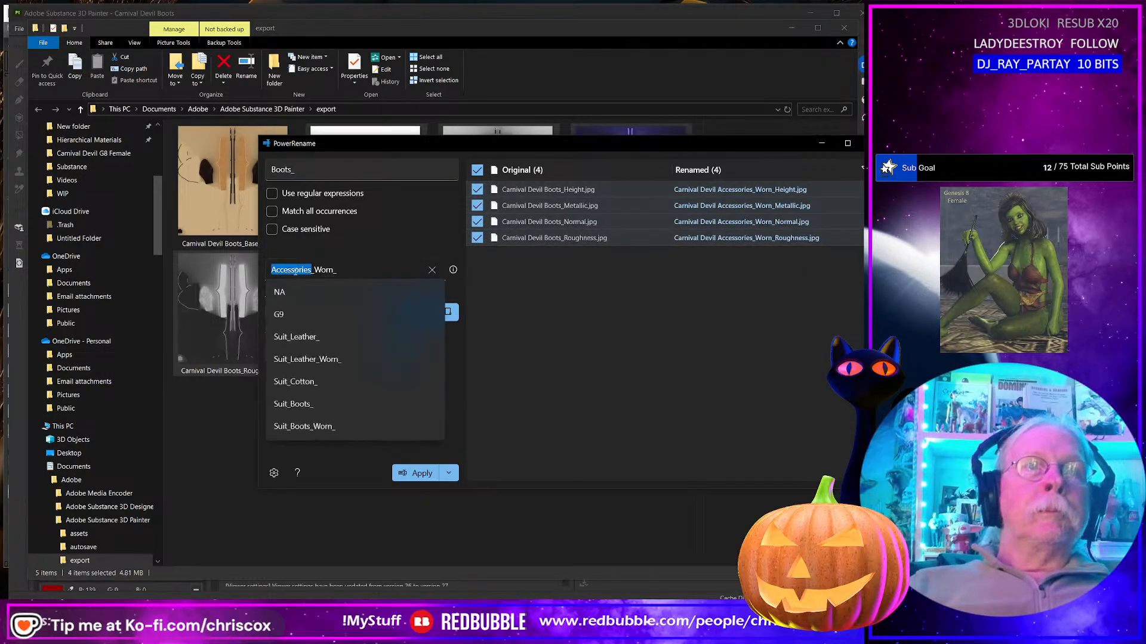
text(Boots_)
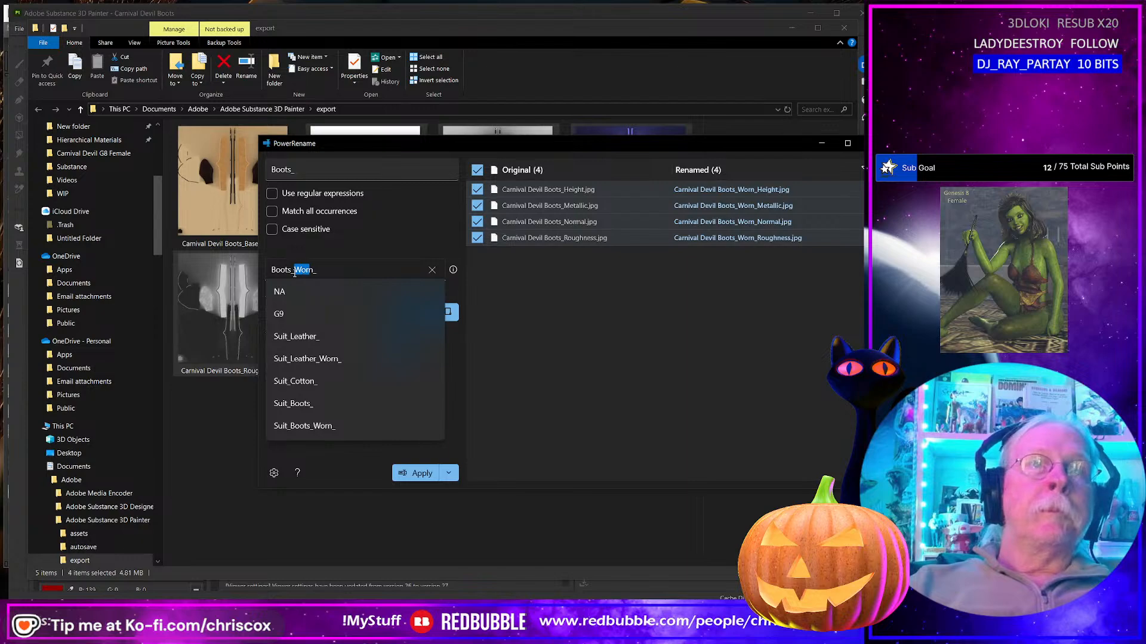
text(Metalic)
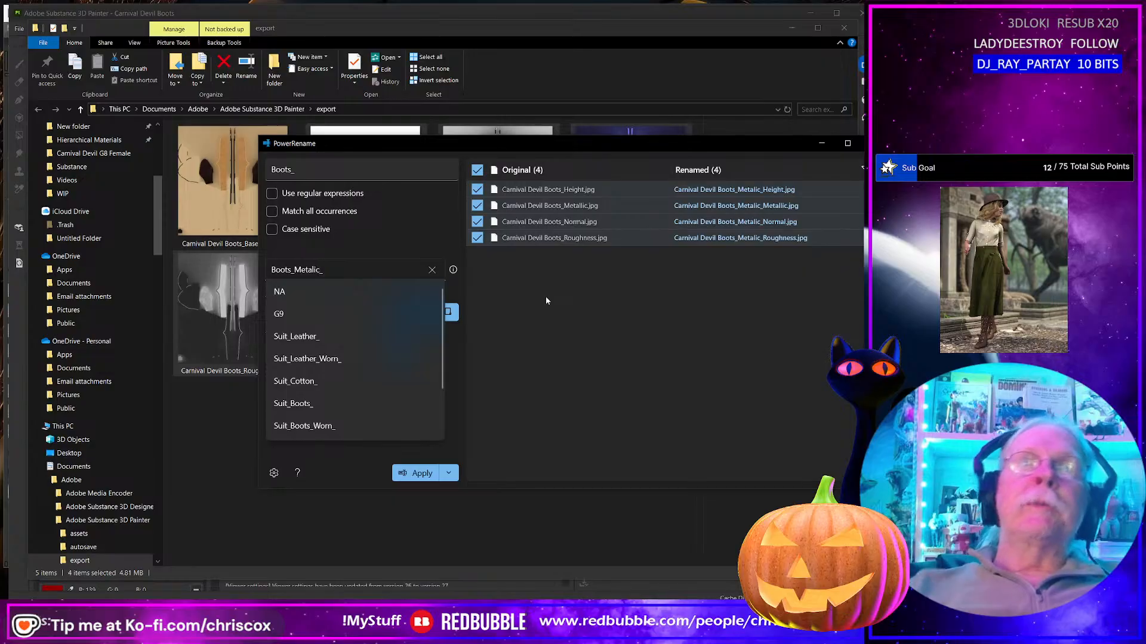
key(BackSpace)
key(BackSpace)
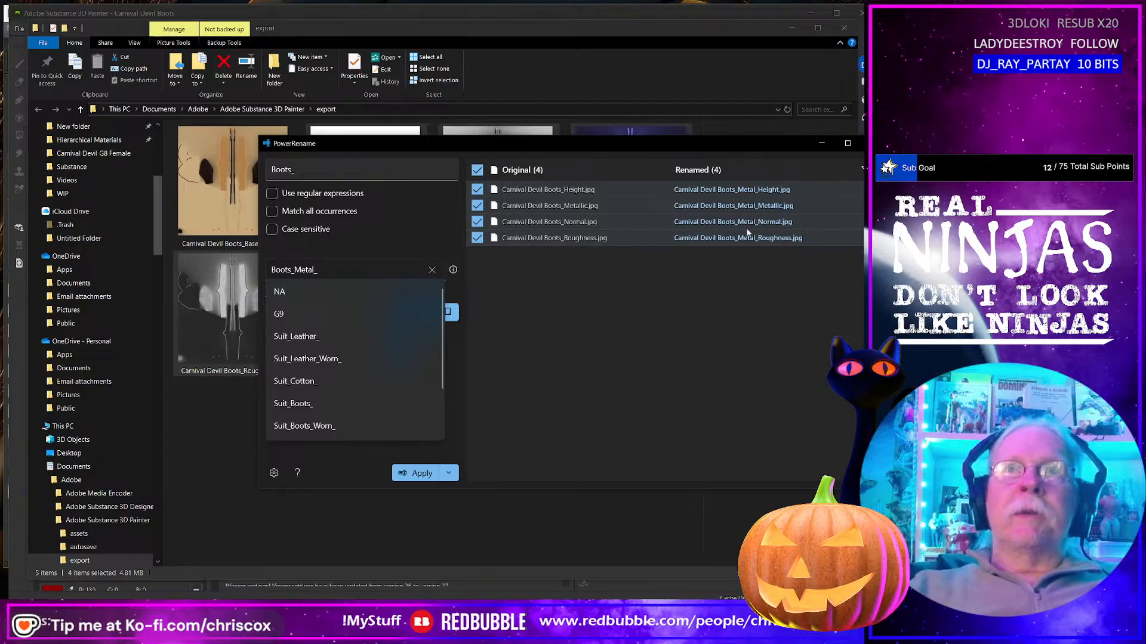
click(432, 473)
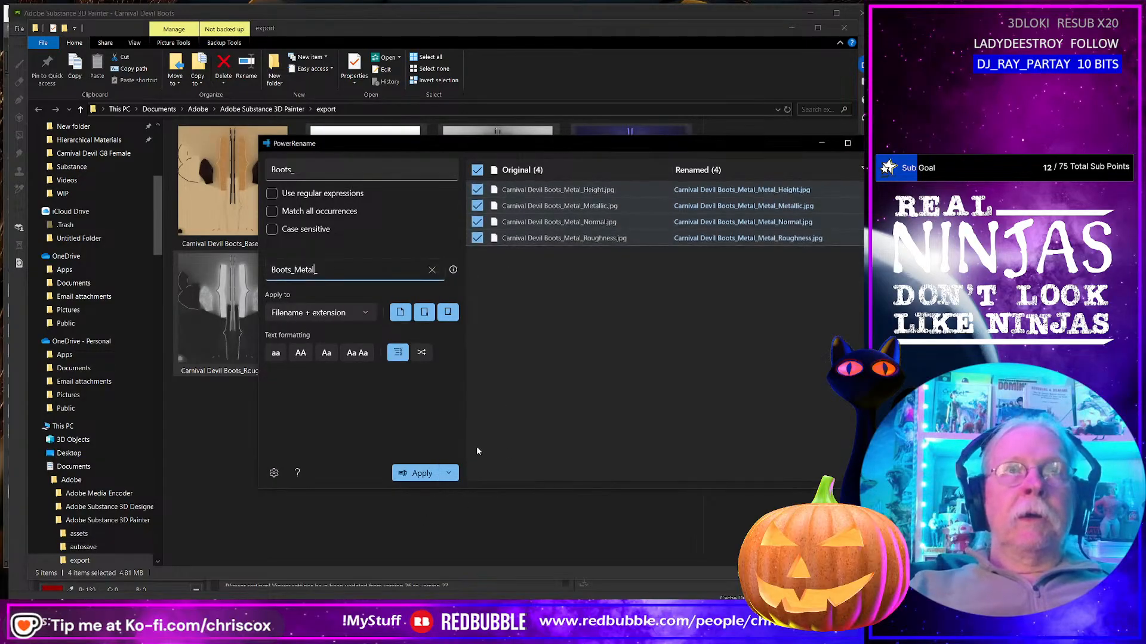
click(863, 143)
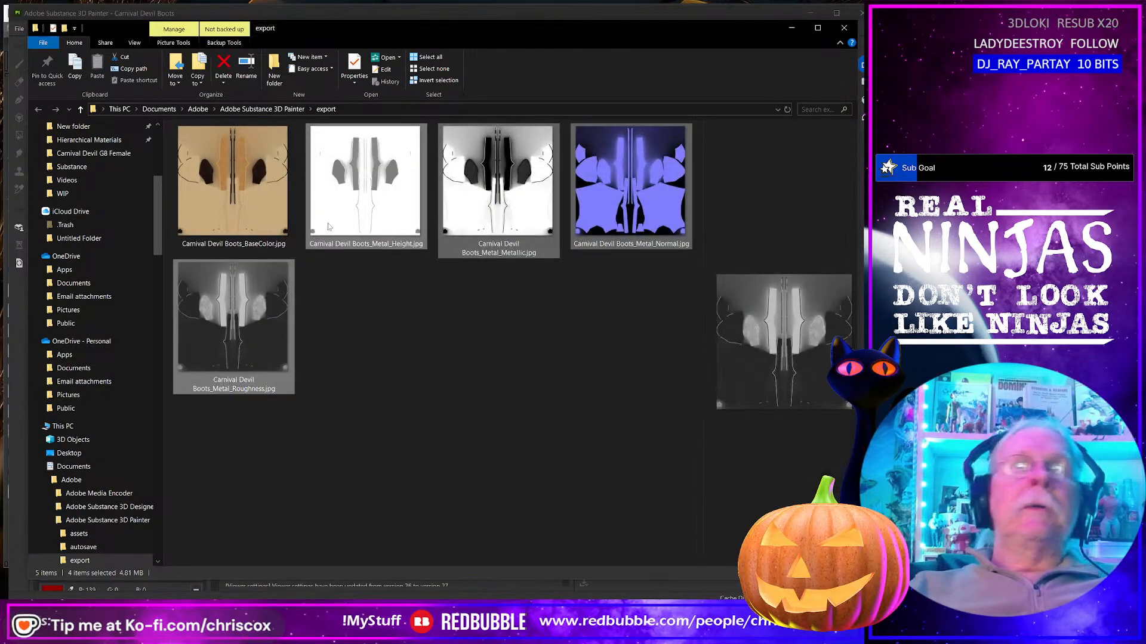
Step: Rename the base color map as Carnival Devil Boots_Gold_BaseColor.jpg
click(247, 245)
click(244, 247)
click(244, 245)
text(Gold_)
key(Return)
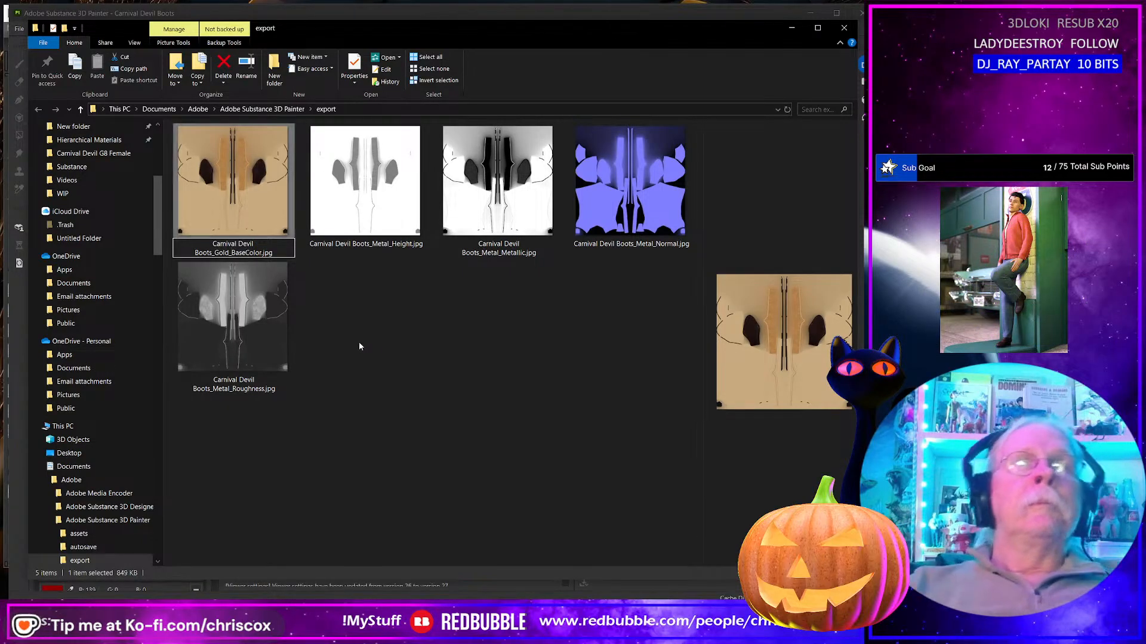
Step: Switch to Substance 3D Painter, close the texture export window, and inspect the worn gold leather on both boots from several angles
key(alt+Tab)
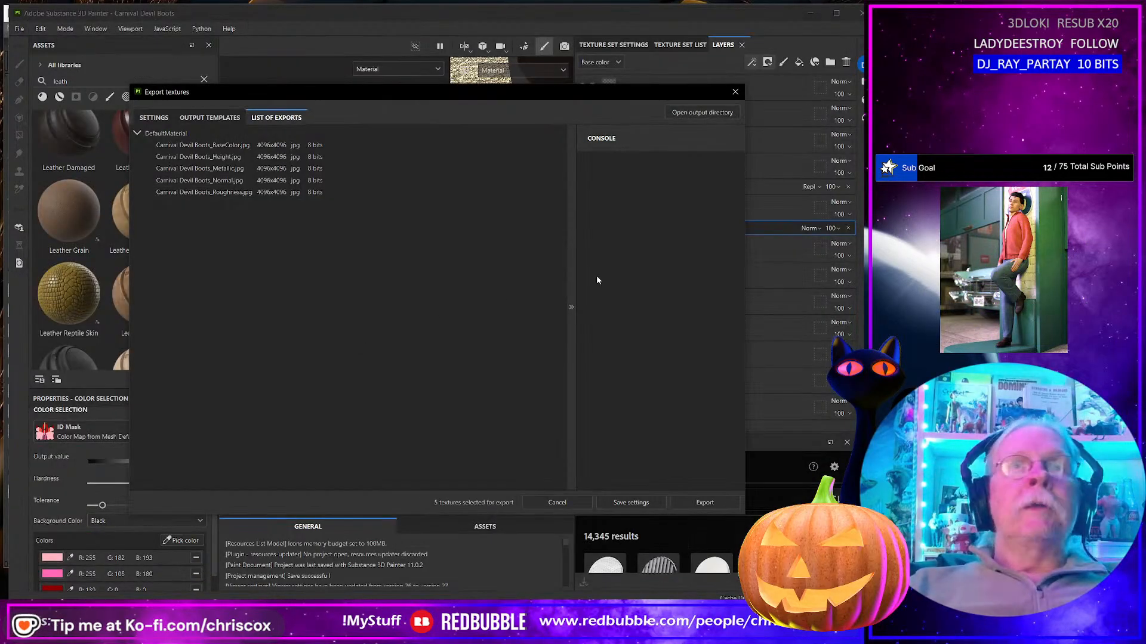
click(736, 93)
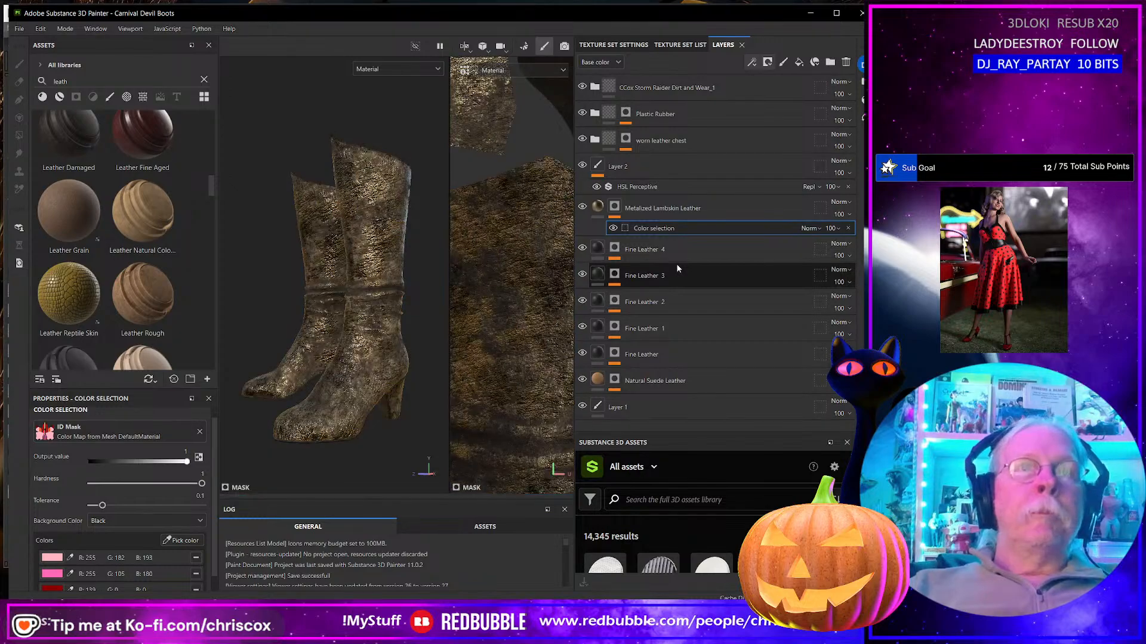
alt+drag(355, 375, 373, 267)
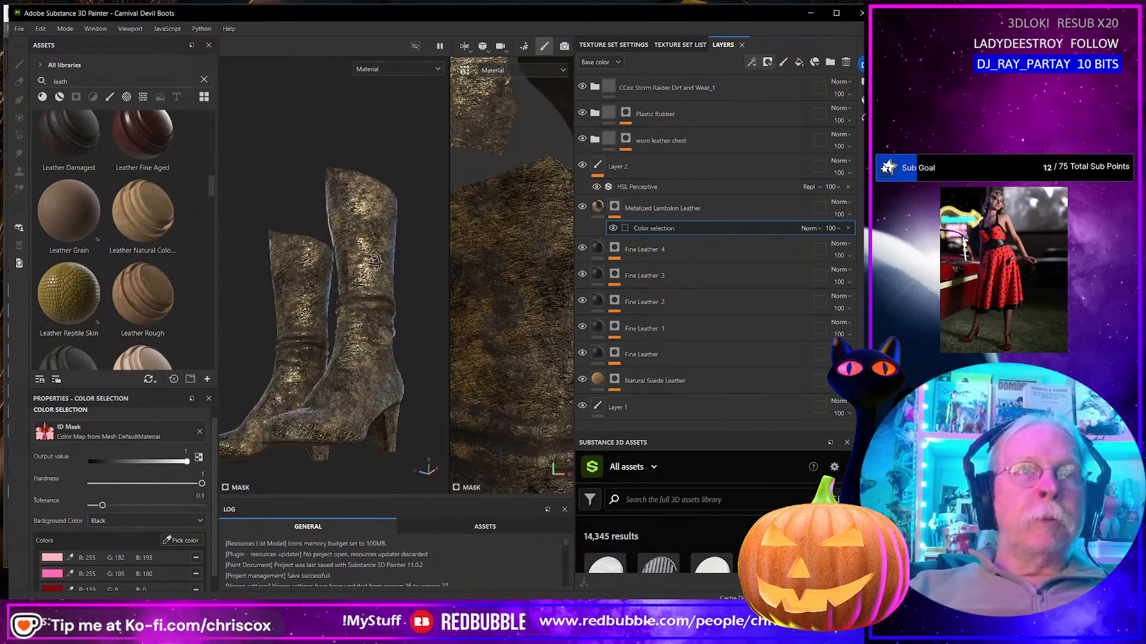
alt+drag(376, 312, 347, 299)
alt+drag(355, 301, 353, 313)
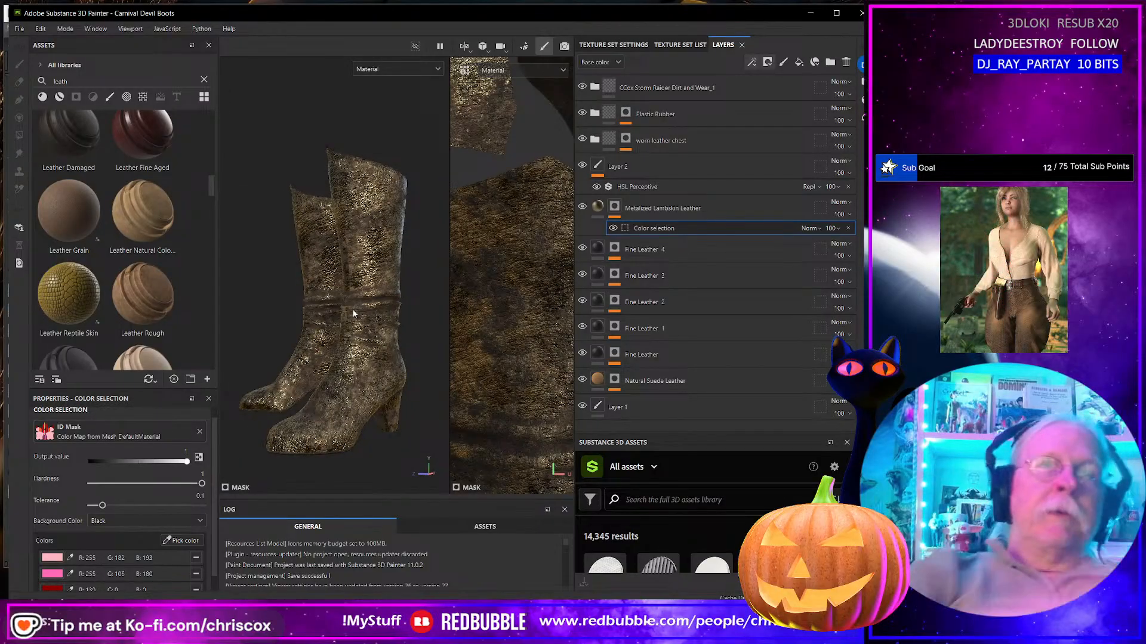
Step: Export the five worn boot maps as 4096 jpeg files with the CCox-Clothes 5 Channels template, and close the export window
key(ctrl+shift+e)
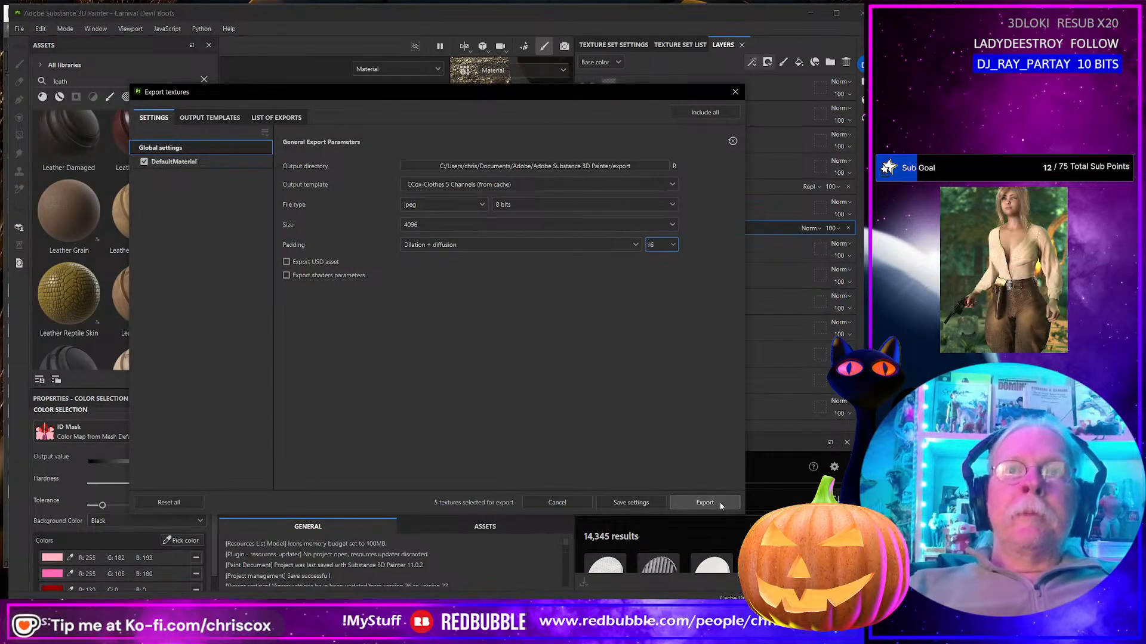
click(678, 502)
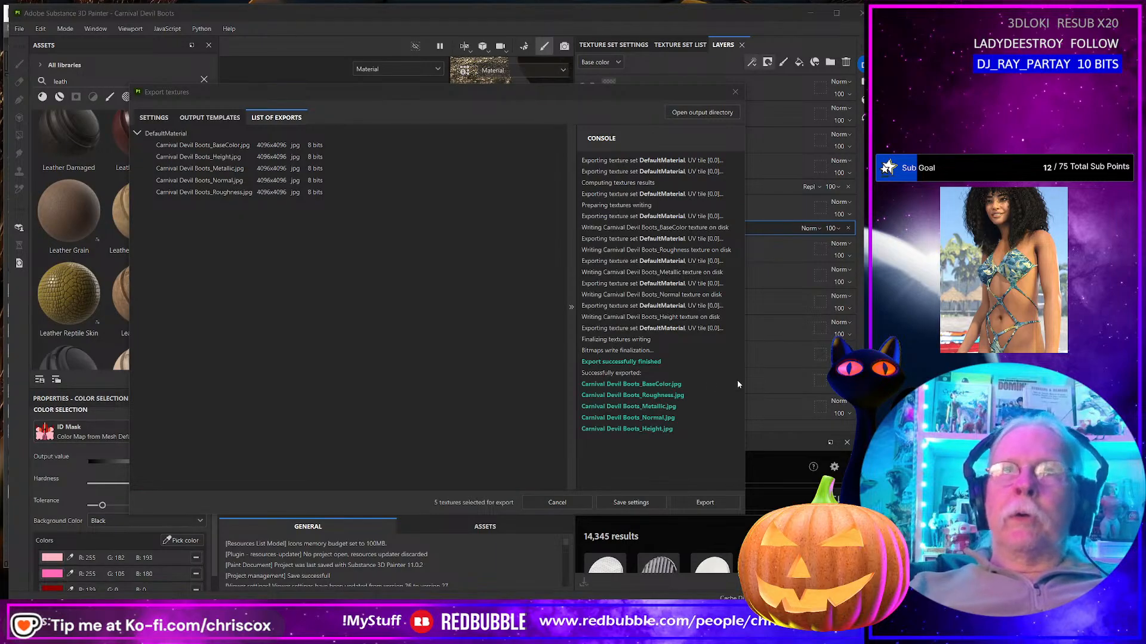
click(735, 92)
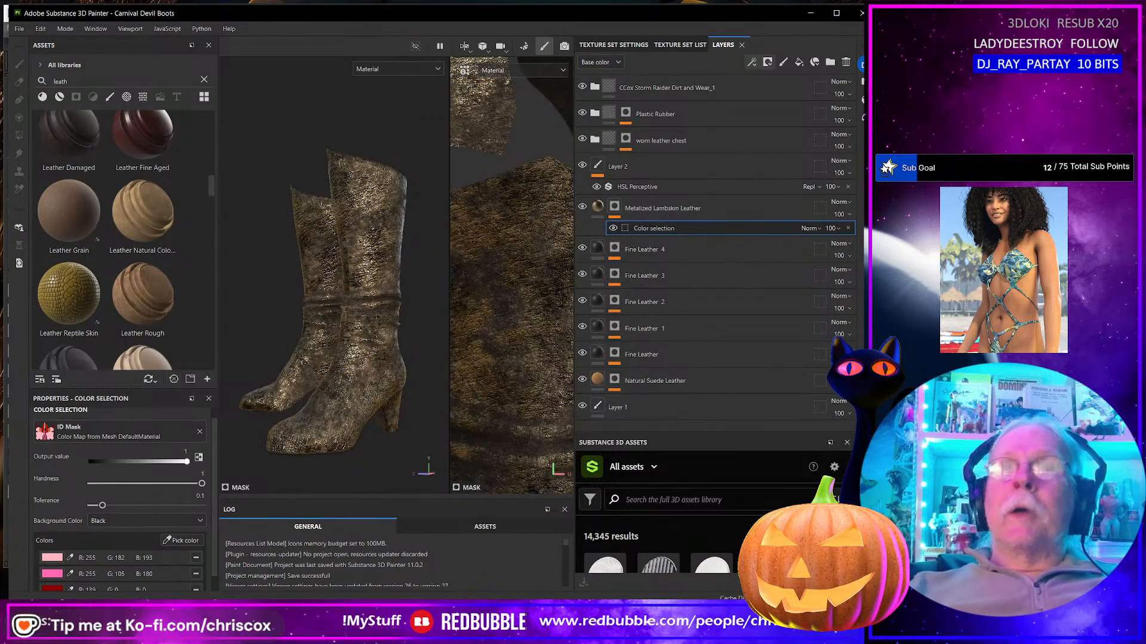
key(alt+Tab)
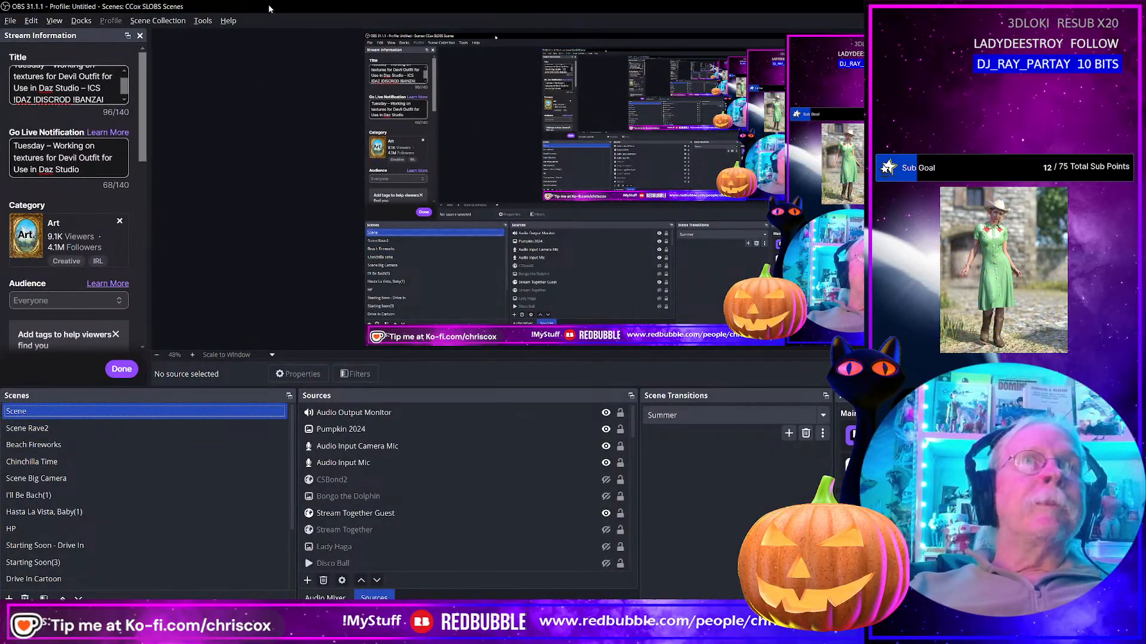
key(alt+Tab)
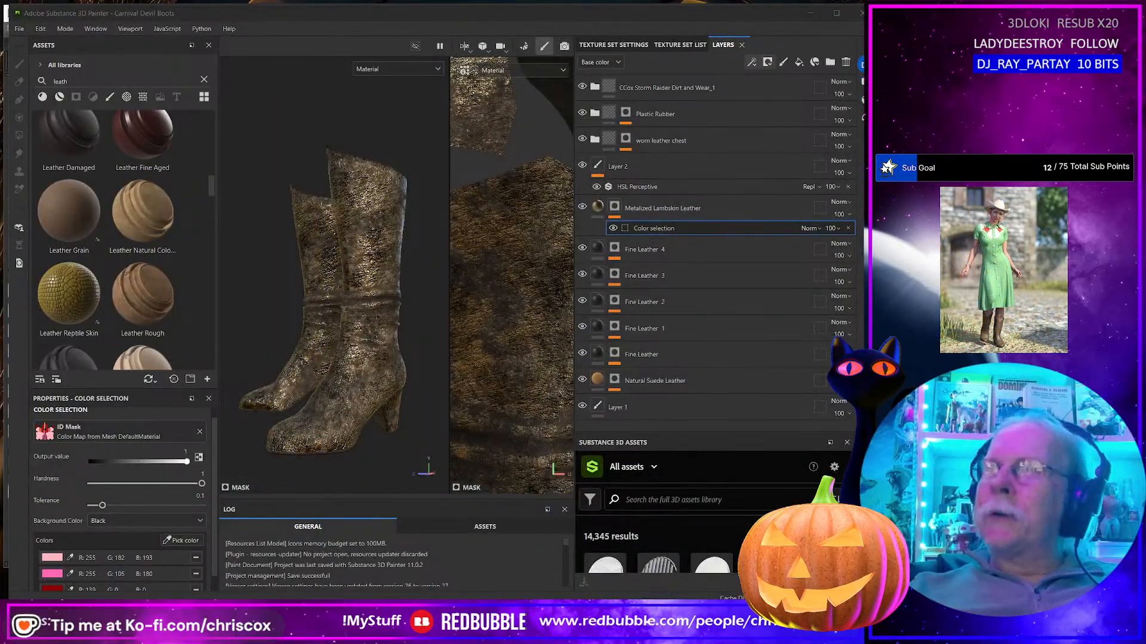
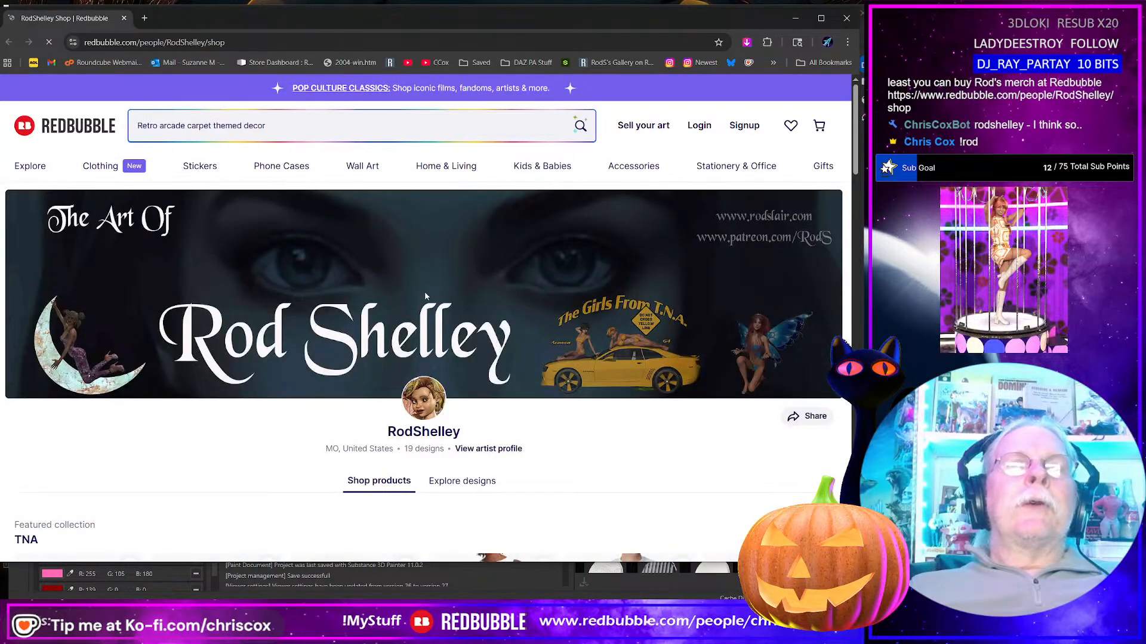
Step: Look through the featured collection and product listings of the artist's Redbubble shop, and put the browser window away
scroll(425, 291, down, 3)
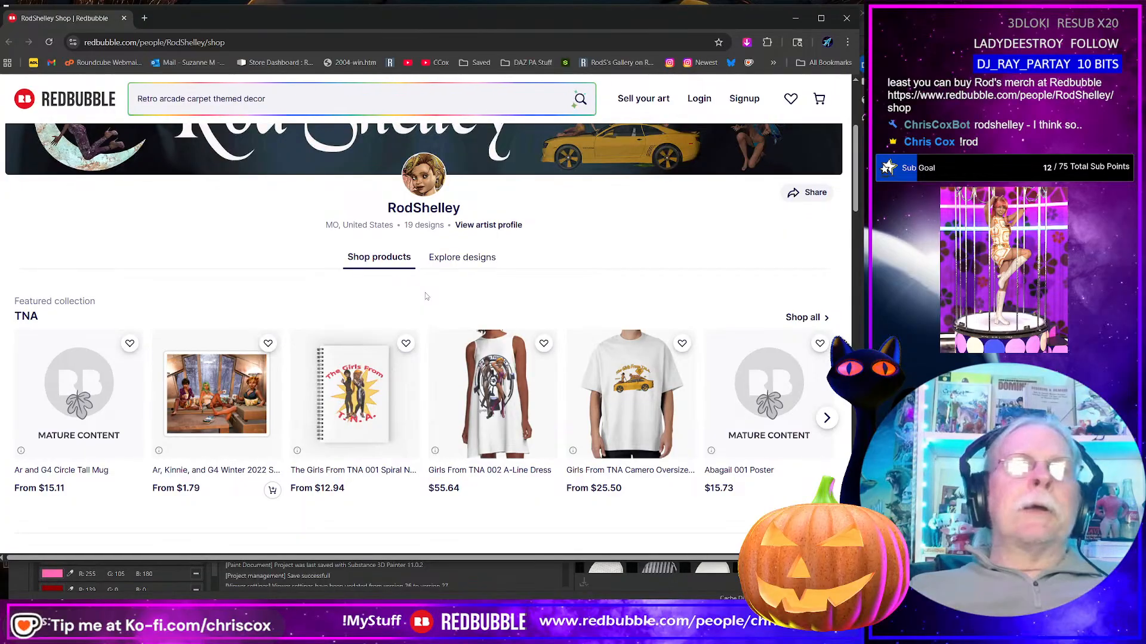
scroll(425, 293, down, 2)
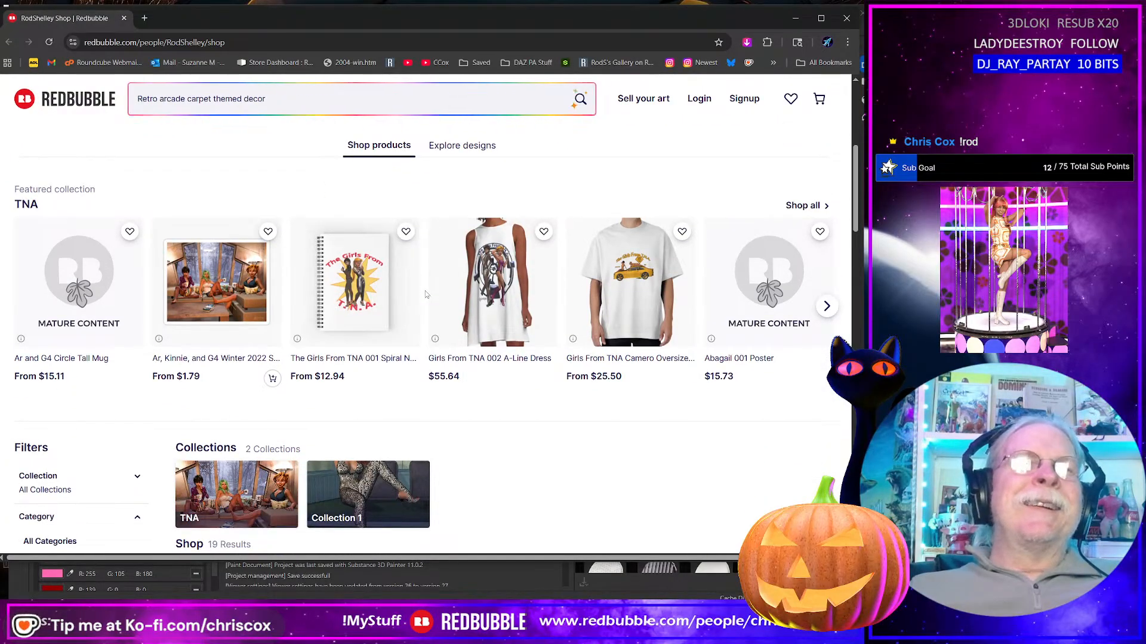
scroll(425, 291, up, 2)
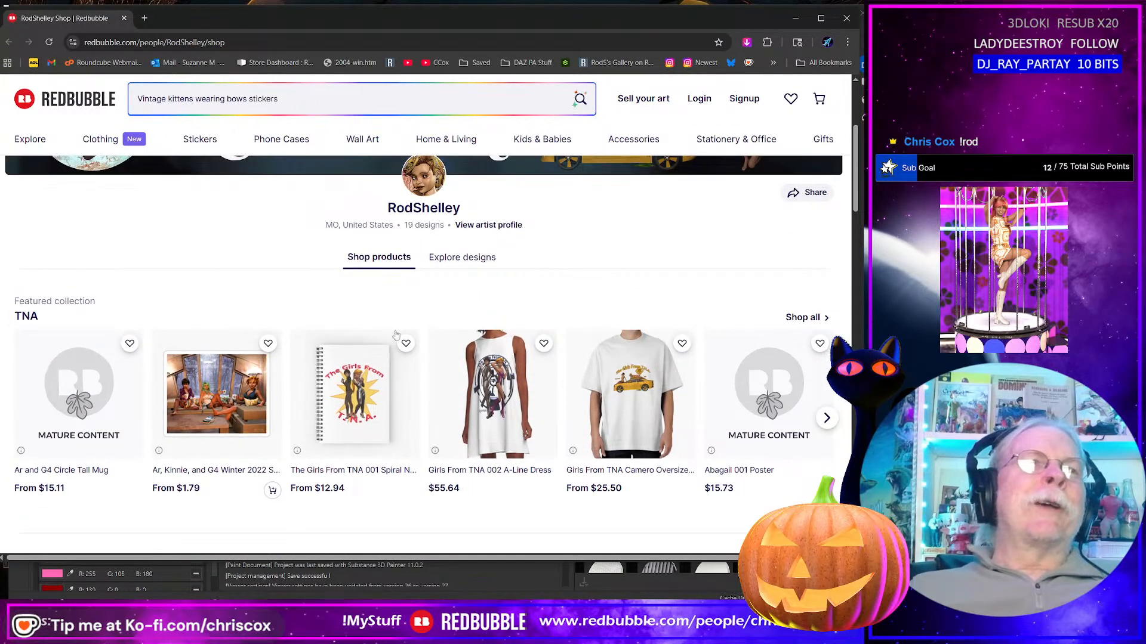
scroll(518, 319, down, 1)
scroll(518, 319, down, 6)
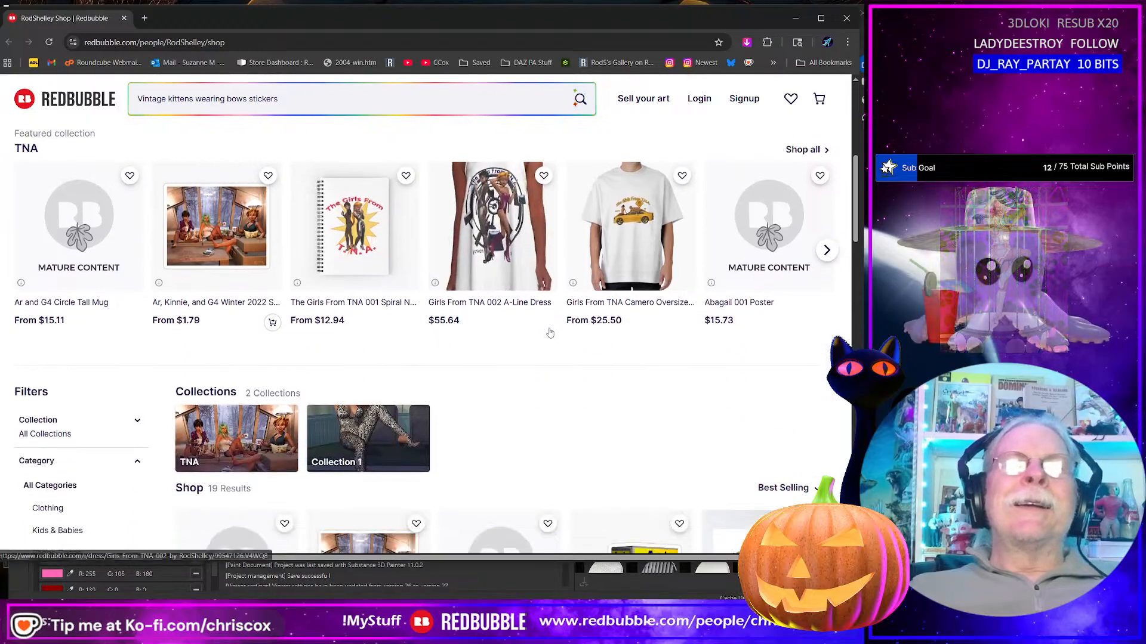
scroll(549, 335, down, 2)
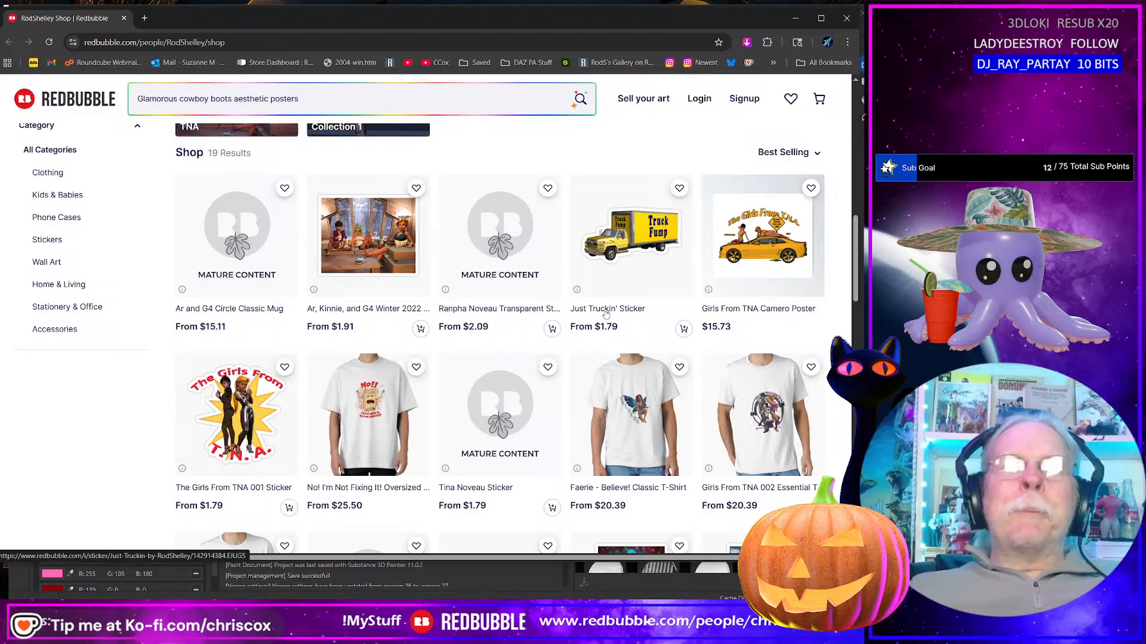
scroll(605, 313, down, 2)
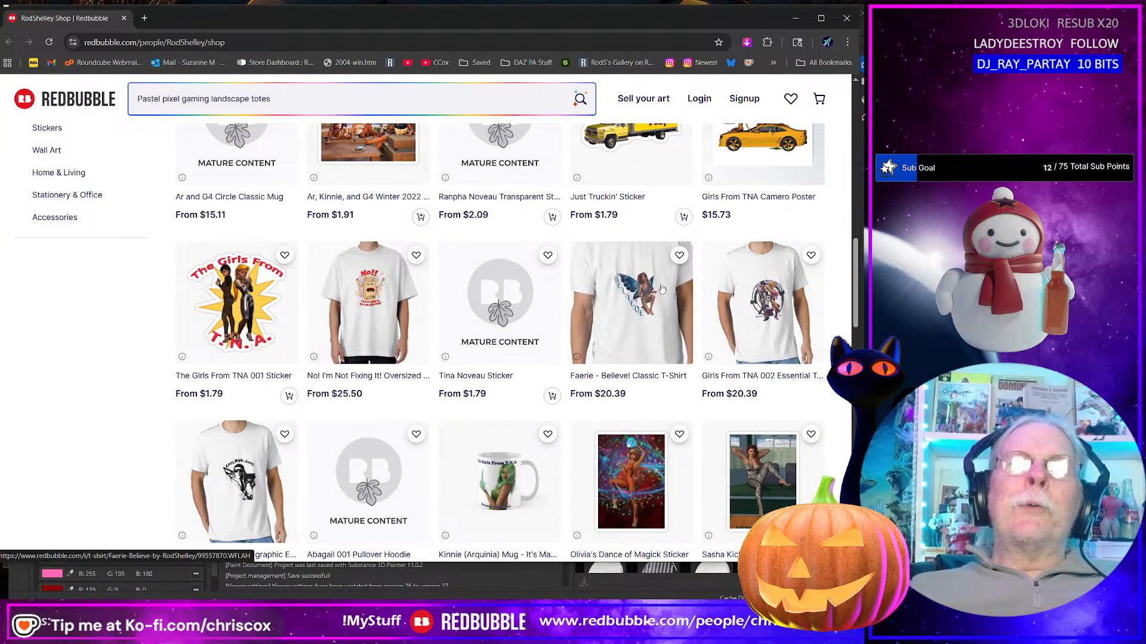
scroll(654, 289, down, 5)
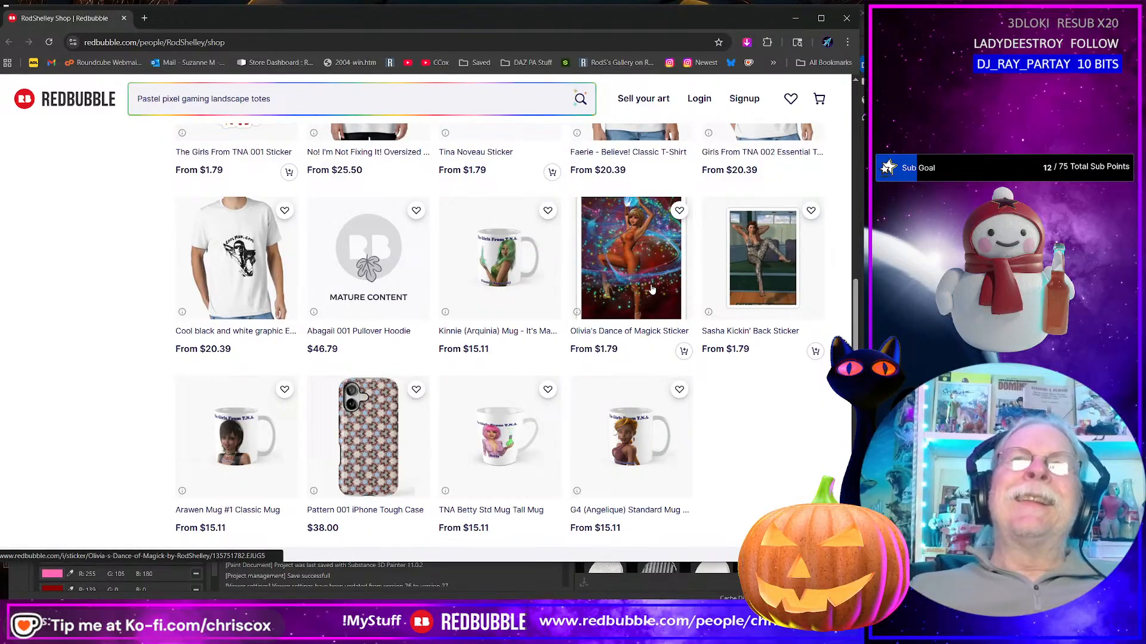
scroll(650, 290, down, 2)
scroll(633, 292, up, 4)
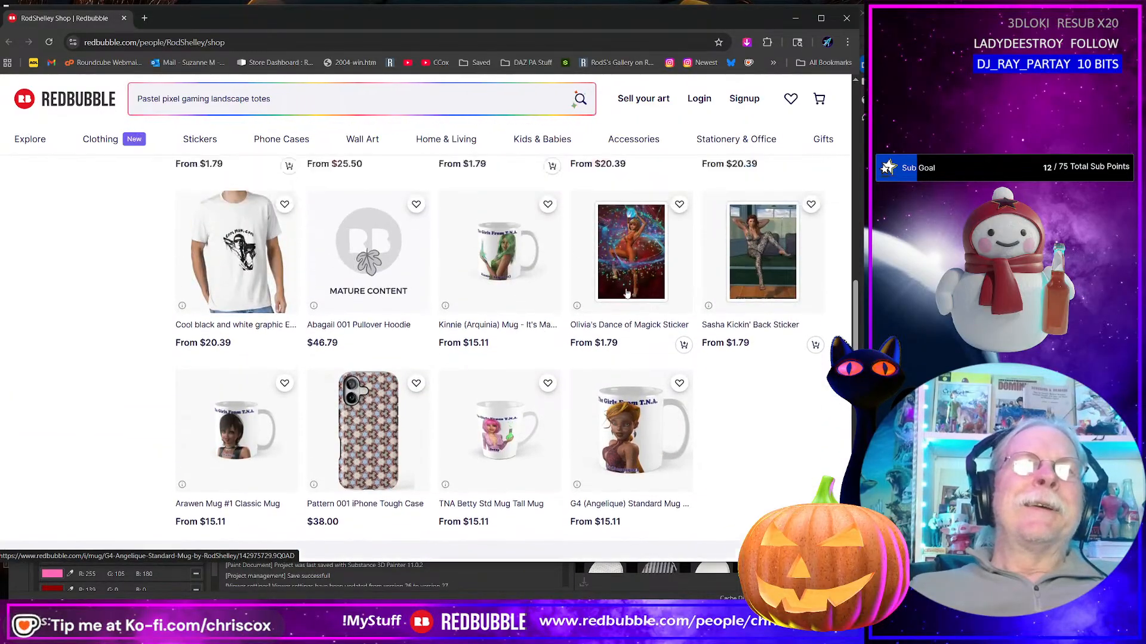
scroll(578, 331, up, 1)
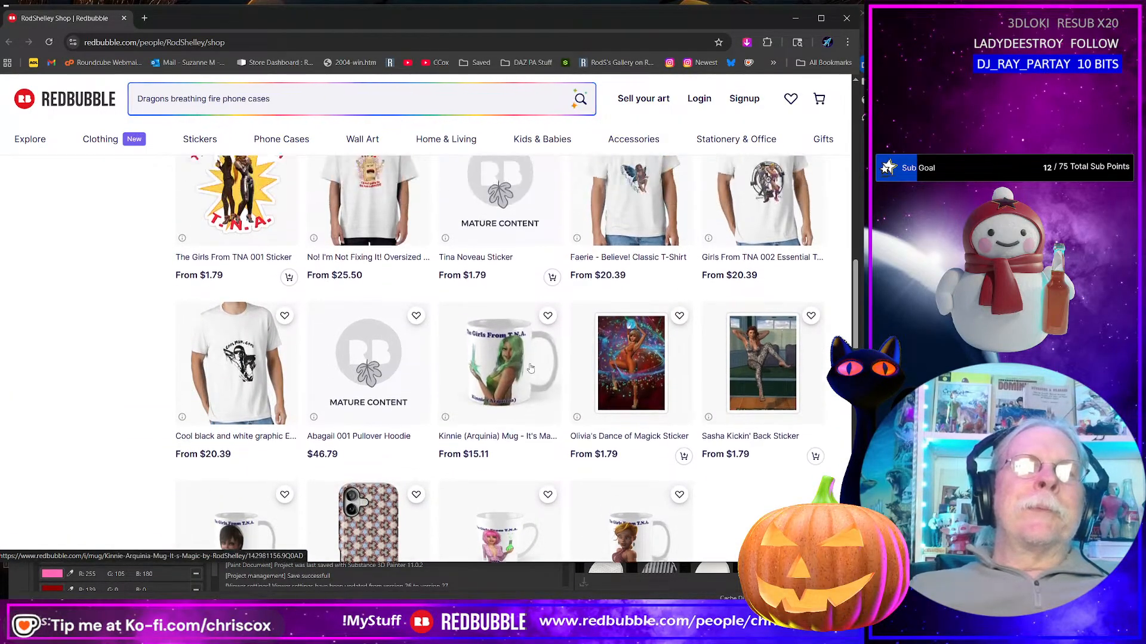
click(795, 19)
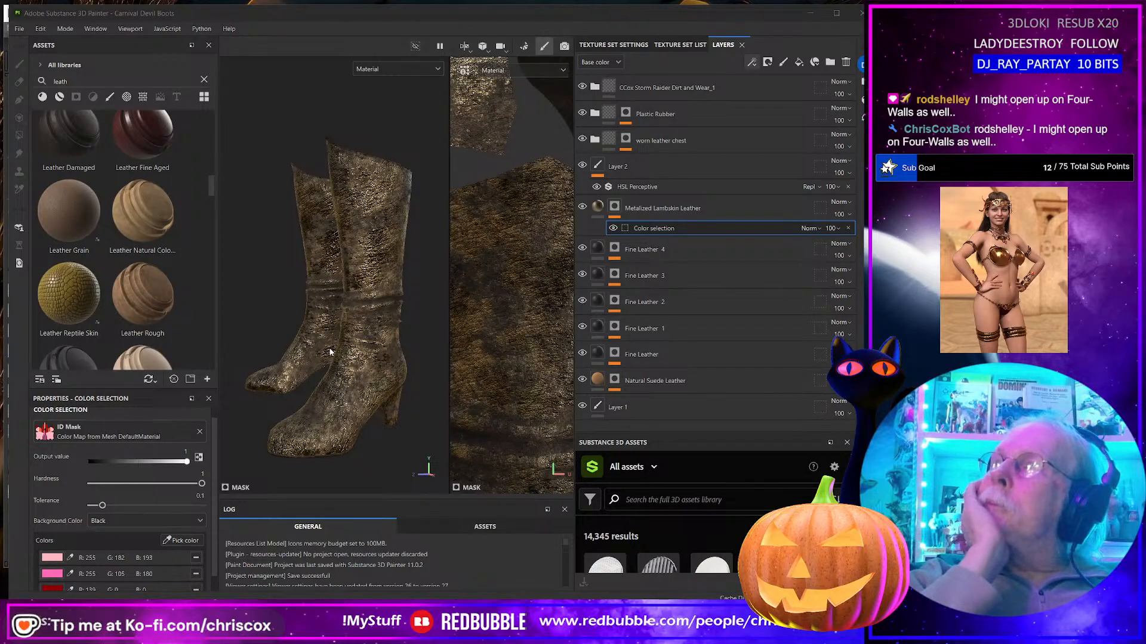
Step: Switch to the export folder in File Explorer and sort its files so the newest exports come first
key(alt+Tab)
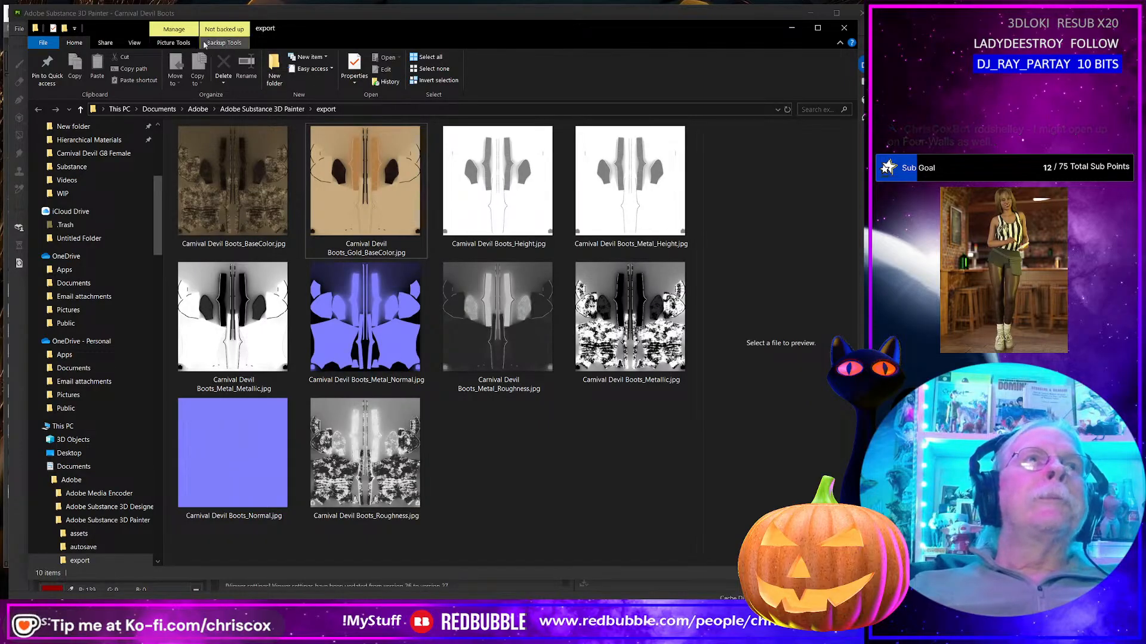
click(134, 43)
click(311, 75)
click(326, 108)
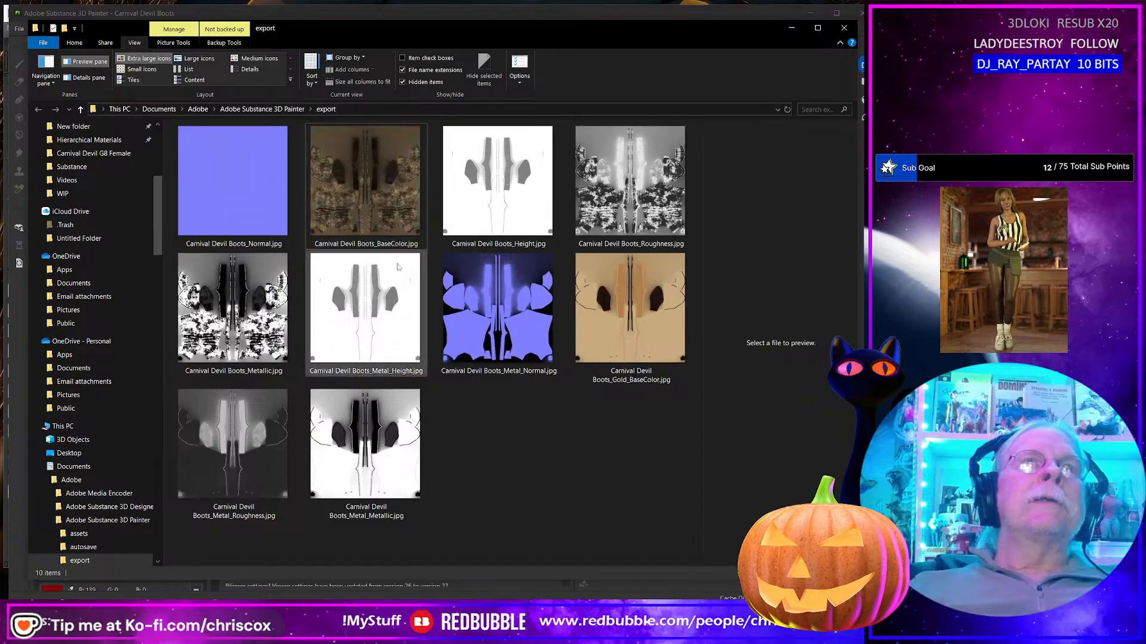
Step: Delete the newly exported worn maps Carnival Devil Boots_Normal.jpg and Carnival Devil Boots_Height.jpg from the export folder
click(219, 197)
shift+click(233, 308)
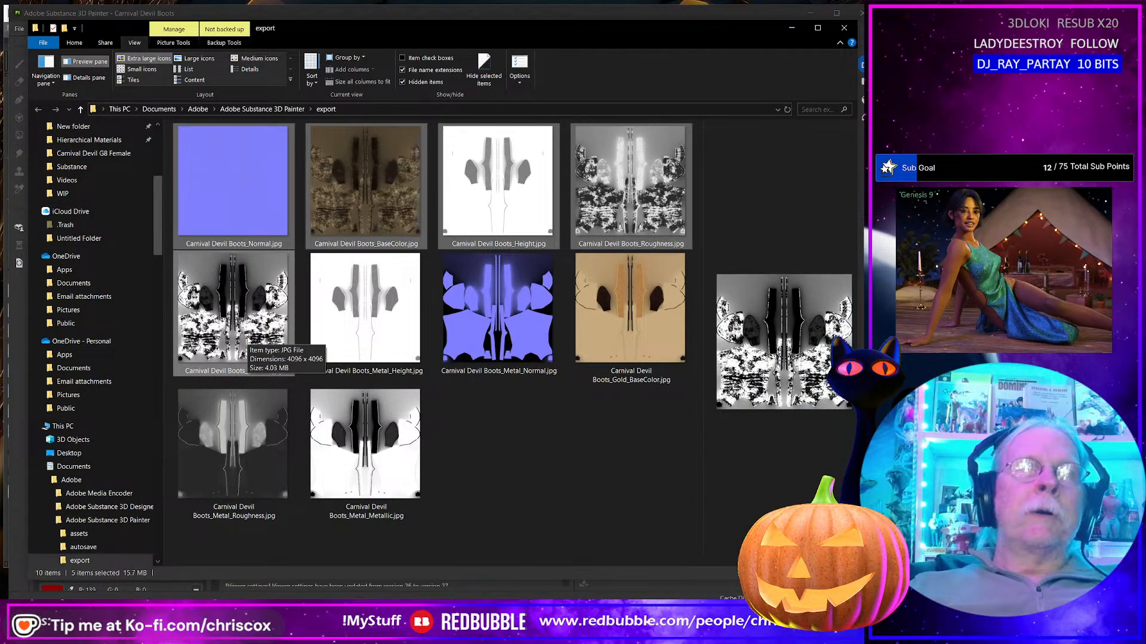
click(528, 425)
click(497, 206)
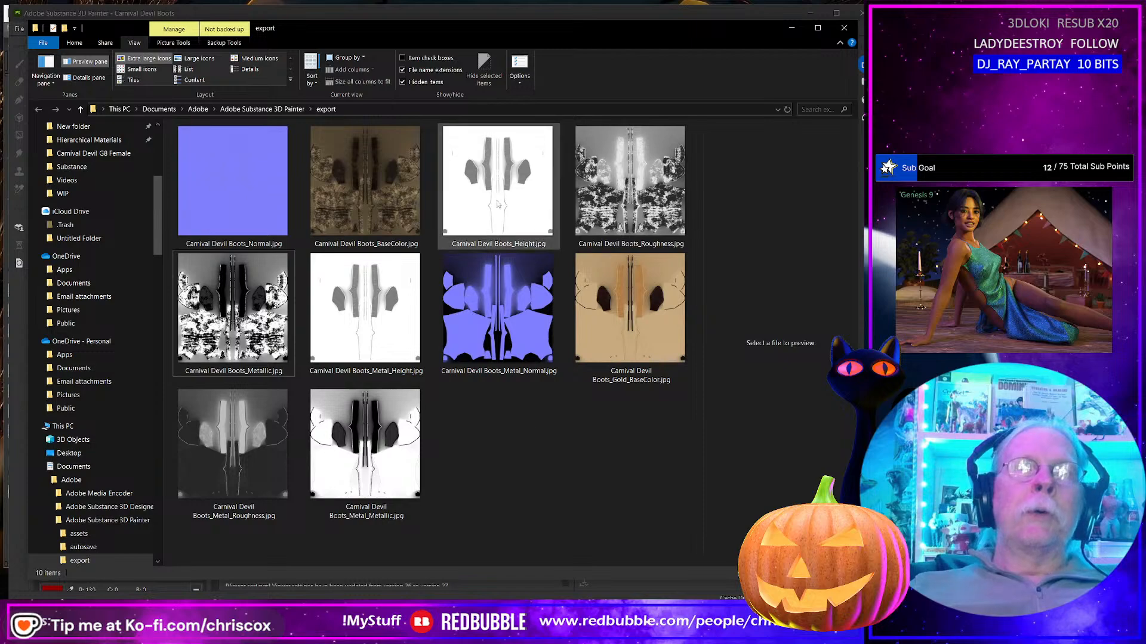
ctrl+click(252, 193)
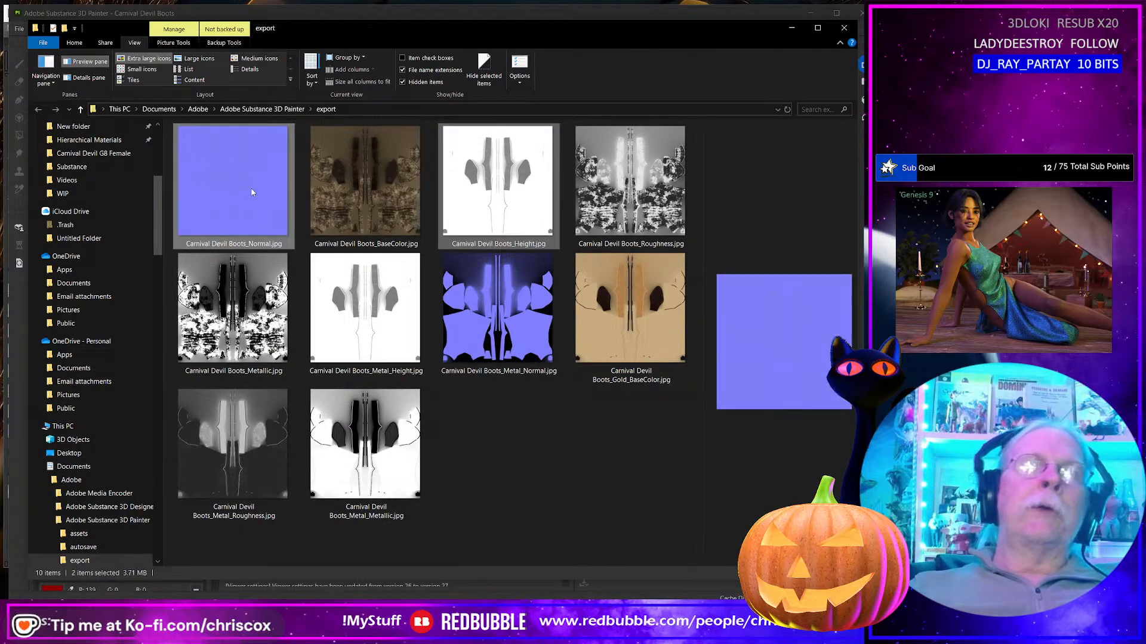
key(Delete)
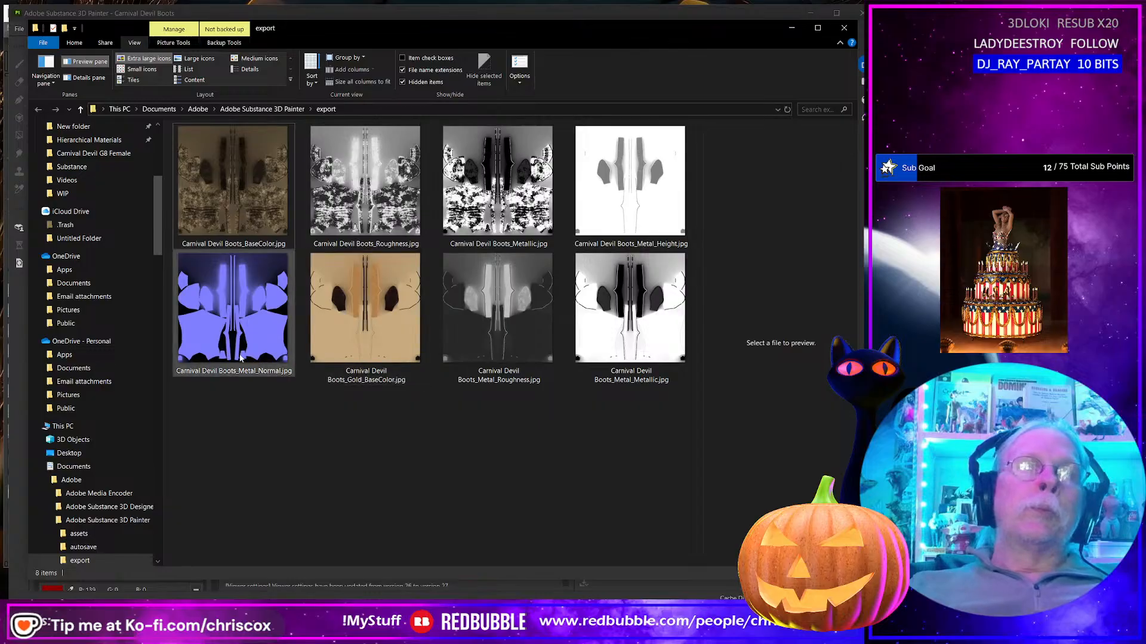
Step: Rename the worn base color map as Carnival Devil Boots_Gold_Worn_BaseColor.jpg
click(270, 191)
ctrl+click(391, 189)
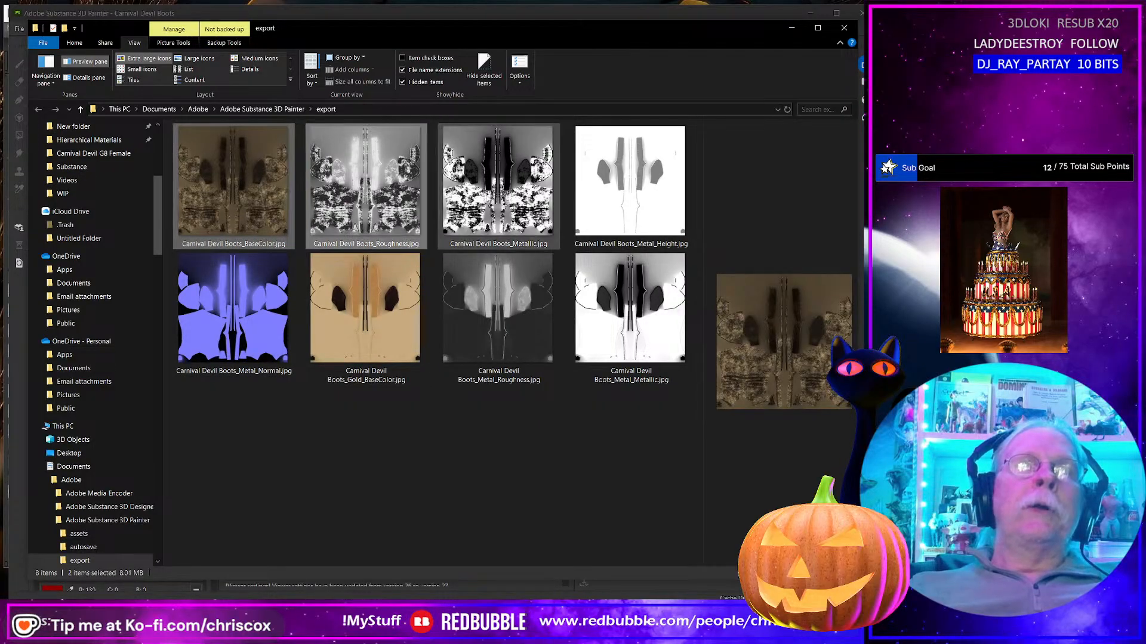
ctrl+click(489, 191)
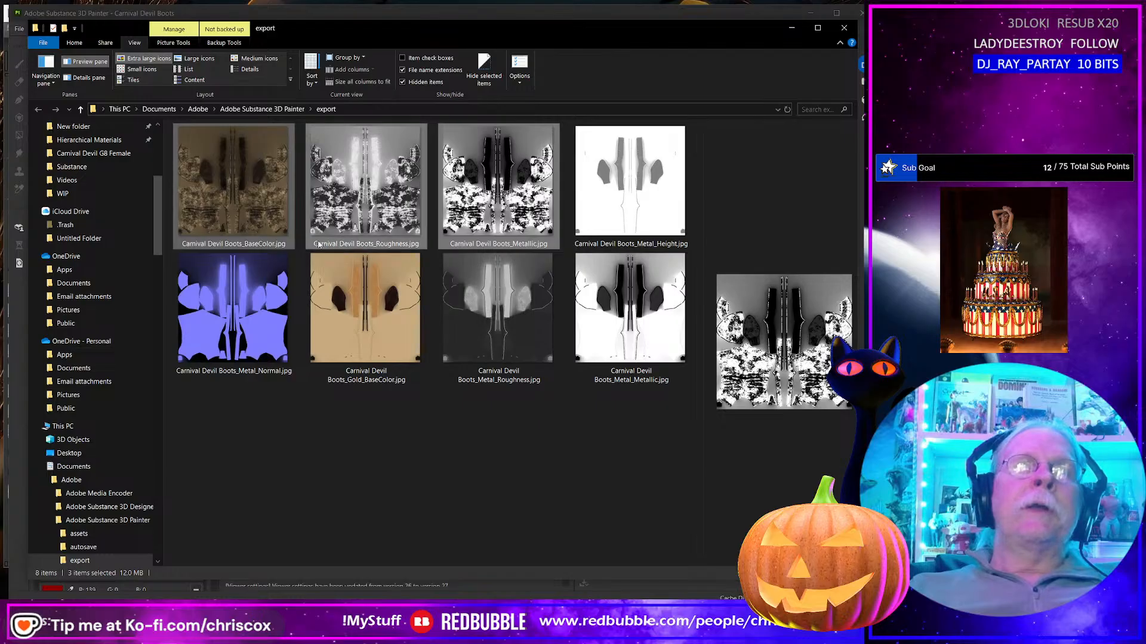
click(246, 248)
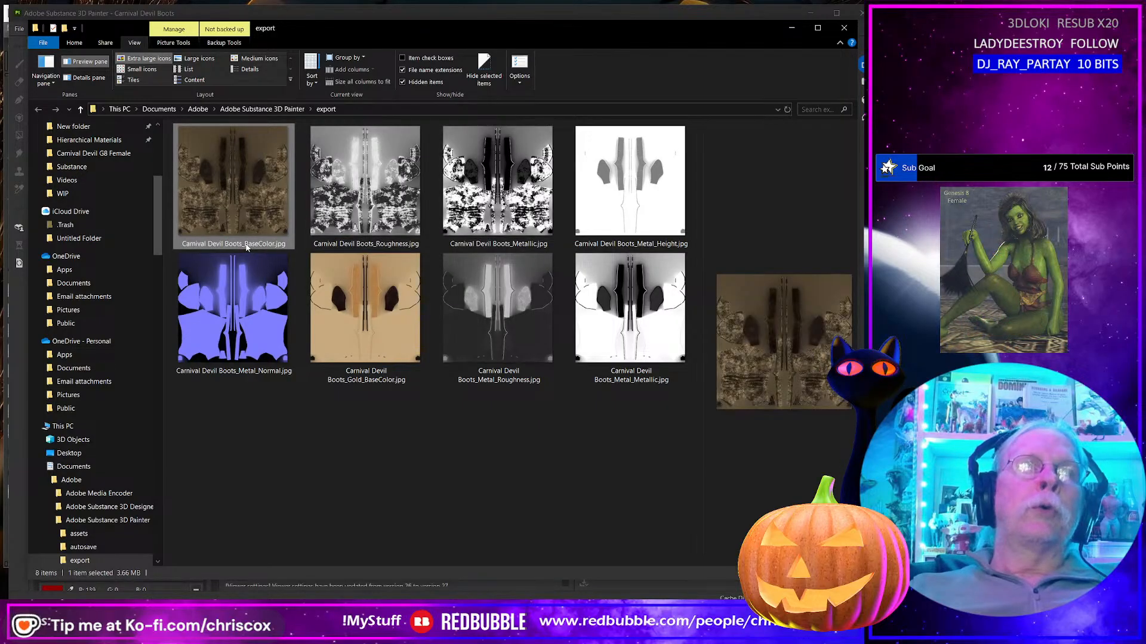
click(246, 247)
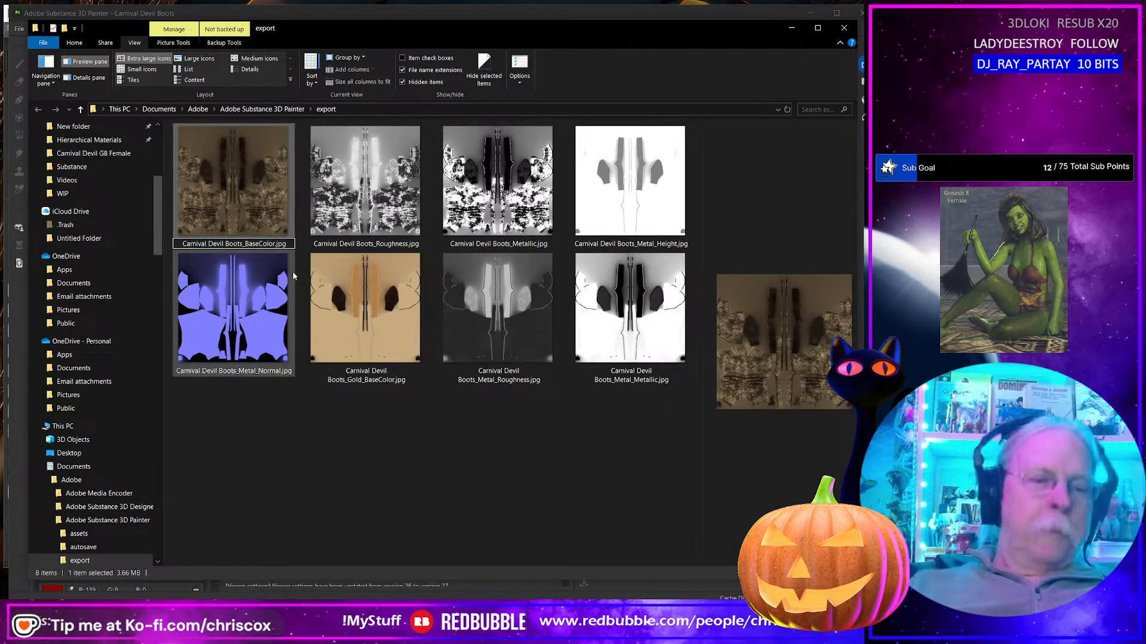
text(Gold)
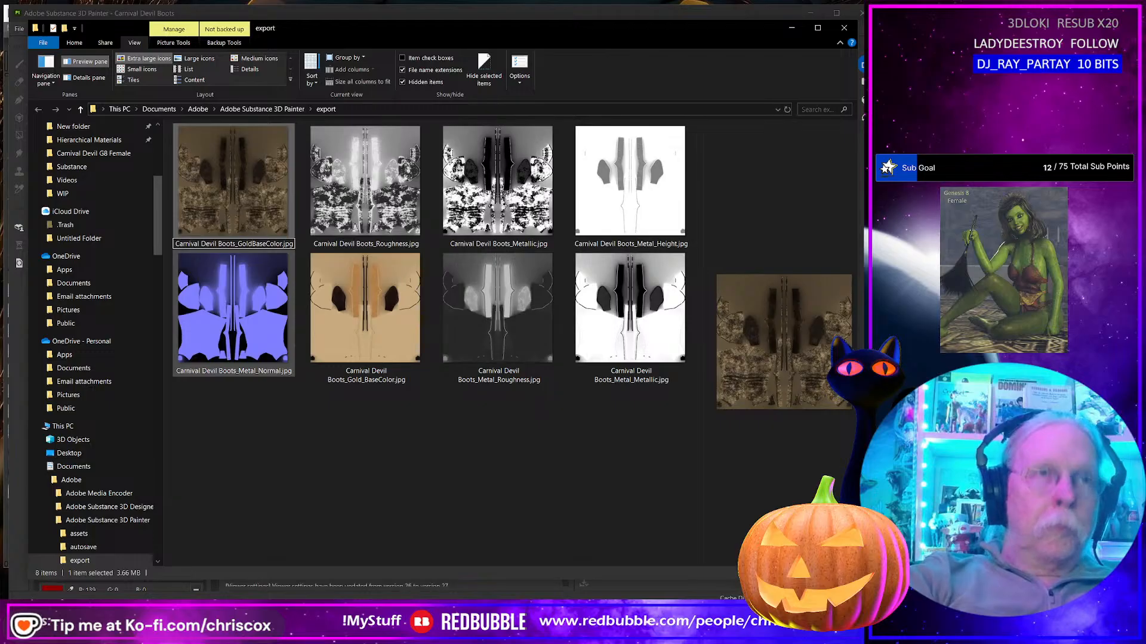
text(_Worn_)
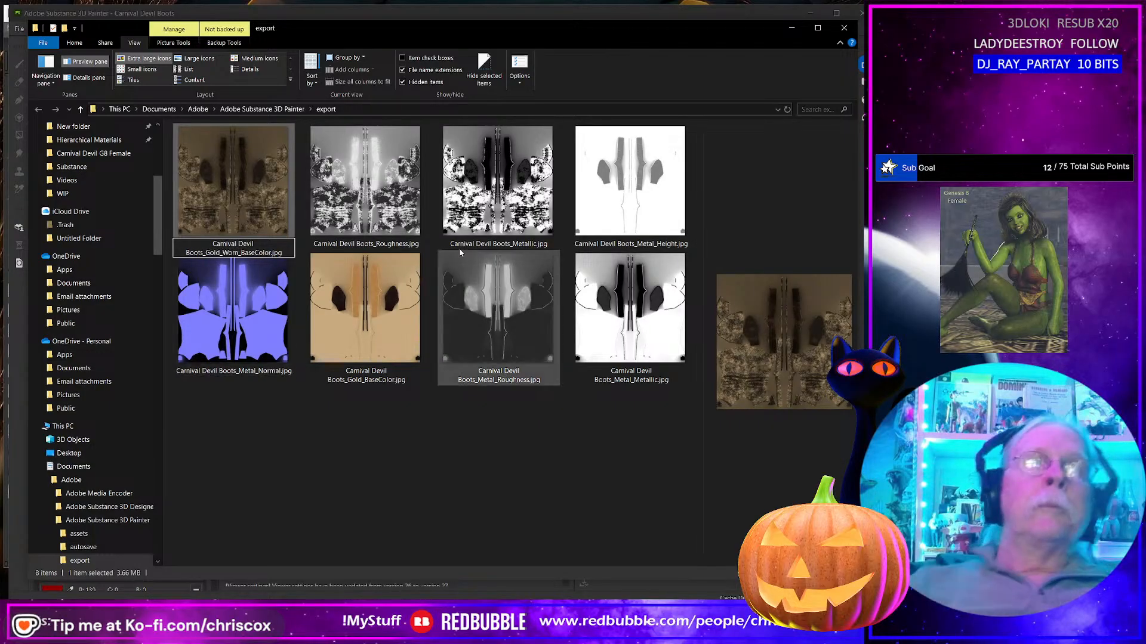
Step: Rename the worn roughness map as Carnival Devil Boots_Metal_Worn_Roughness.jpg
click(380, 246)
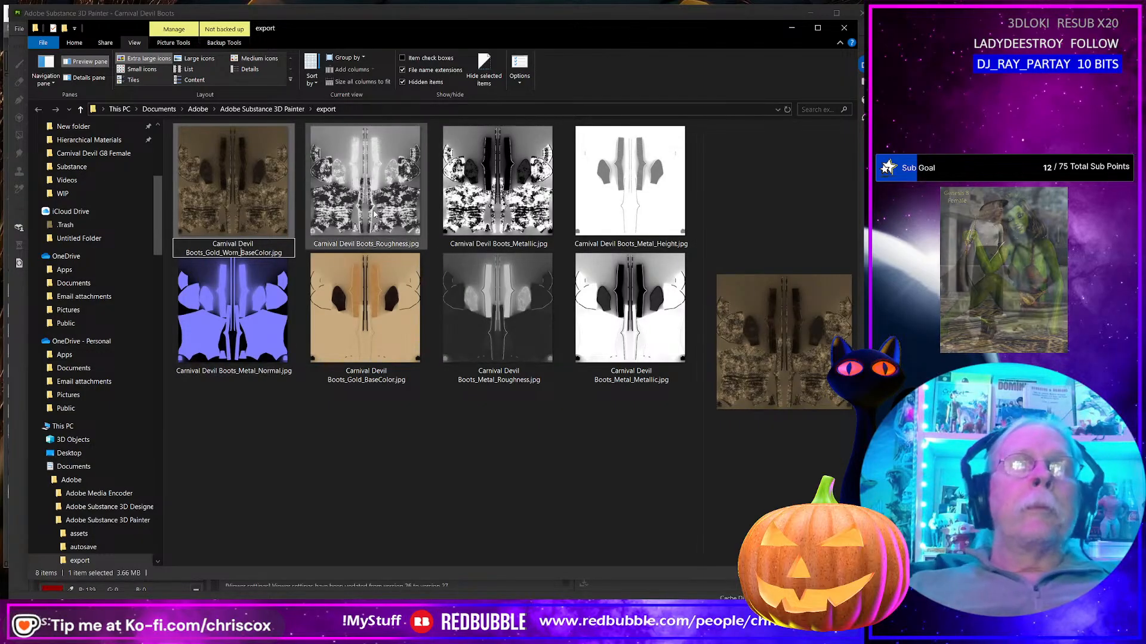
click(374, 246)
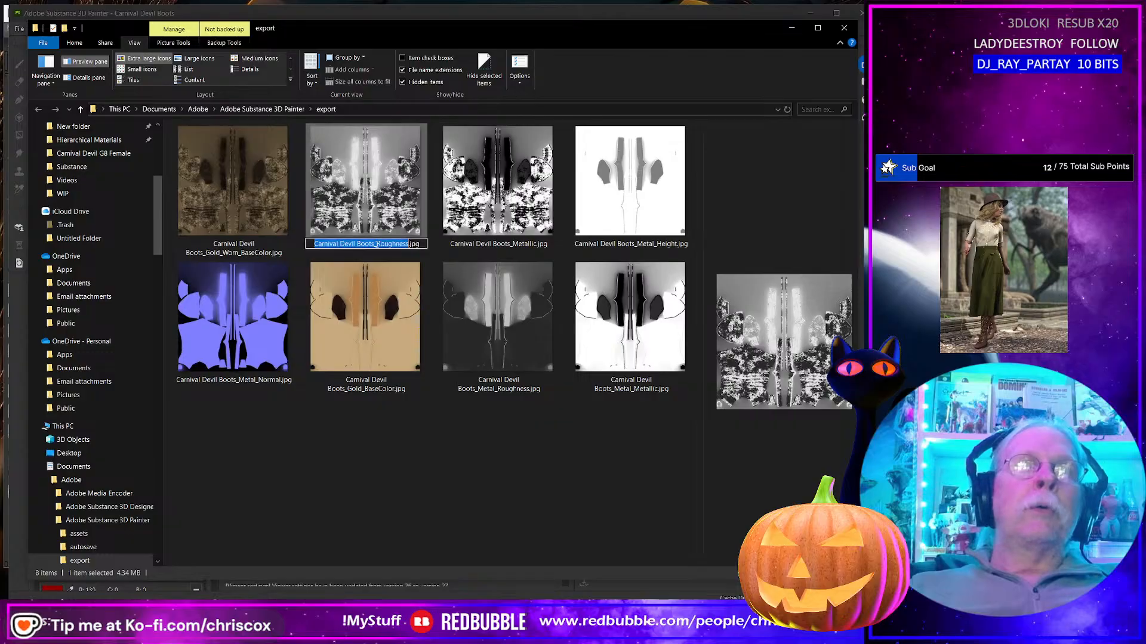
click(374, 244)
text(Metal)
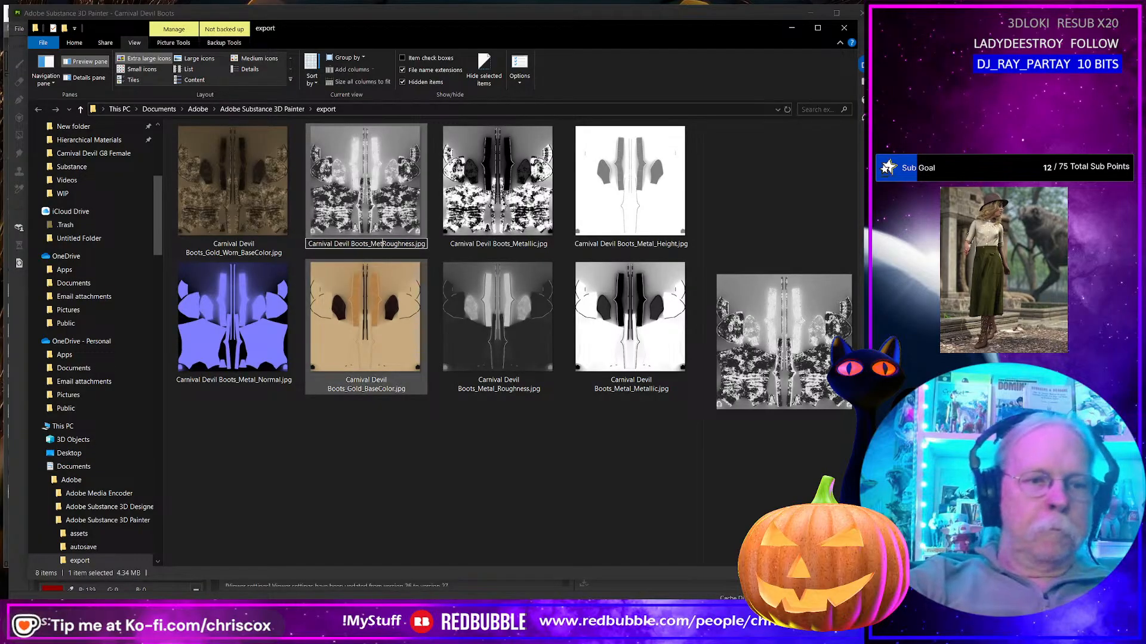
text(_Worn_)
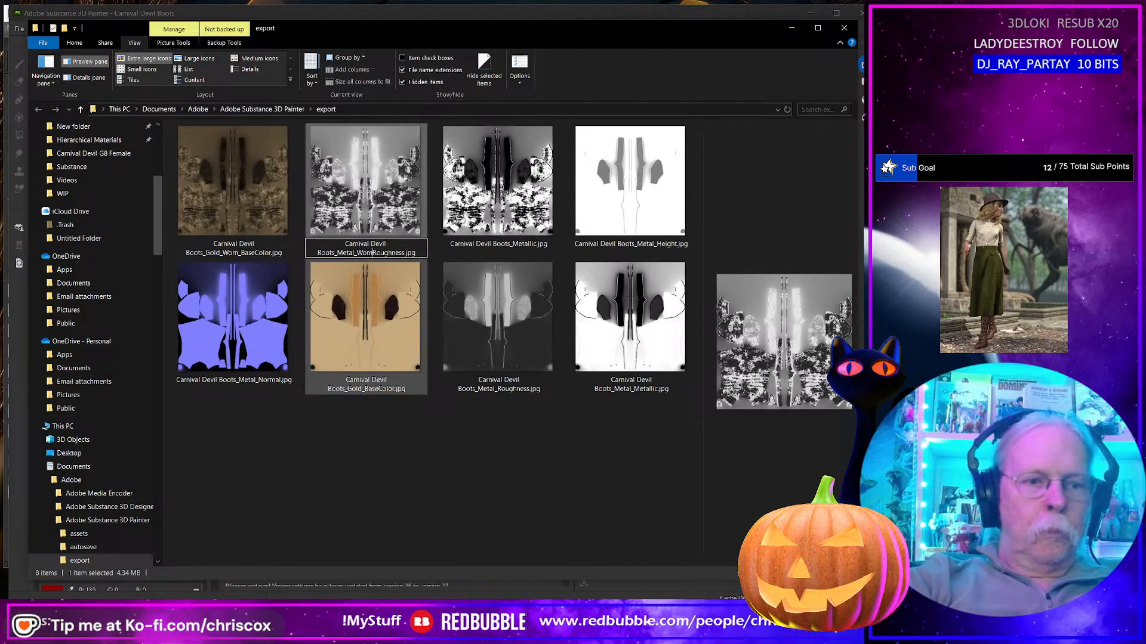
Step: Rename the worn metallic map as Carnival Devil Boots_Metal_Worn_Metallic.jpg
click(514, 248)
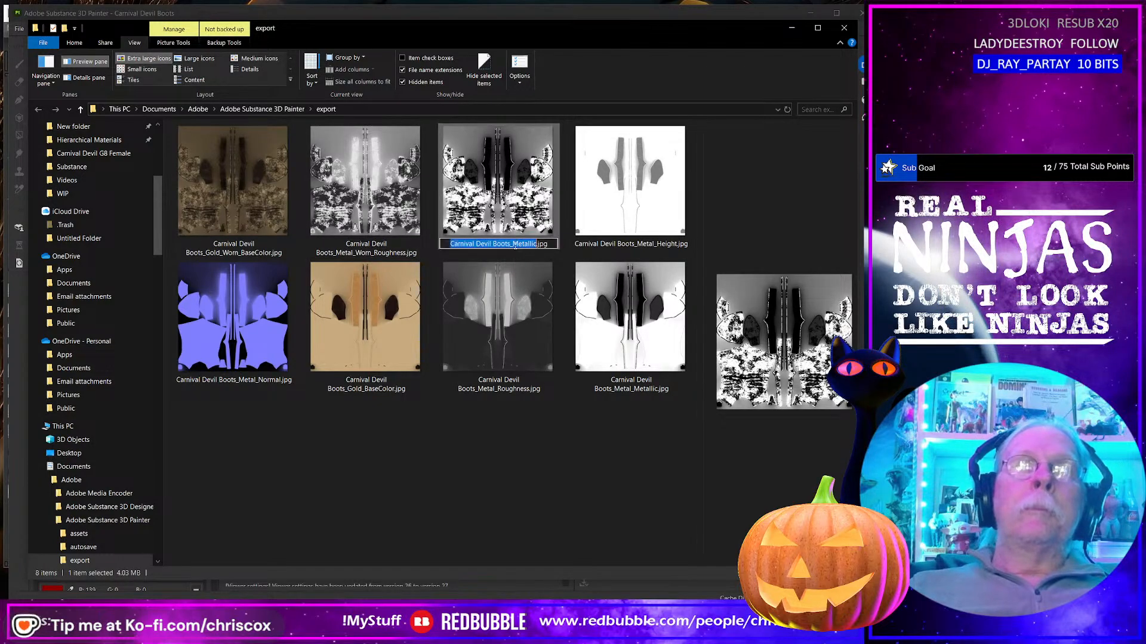
text(Metal)
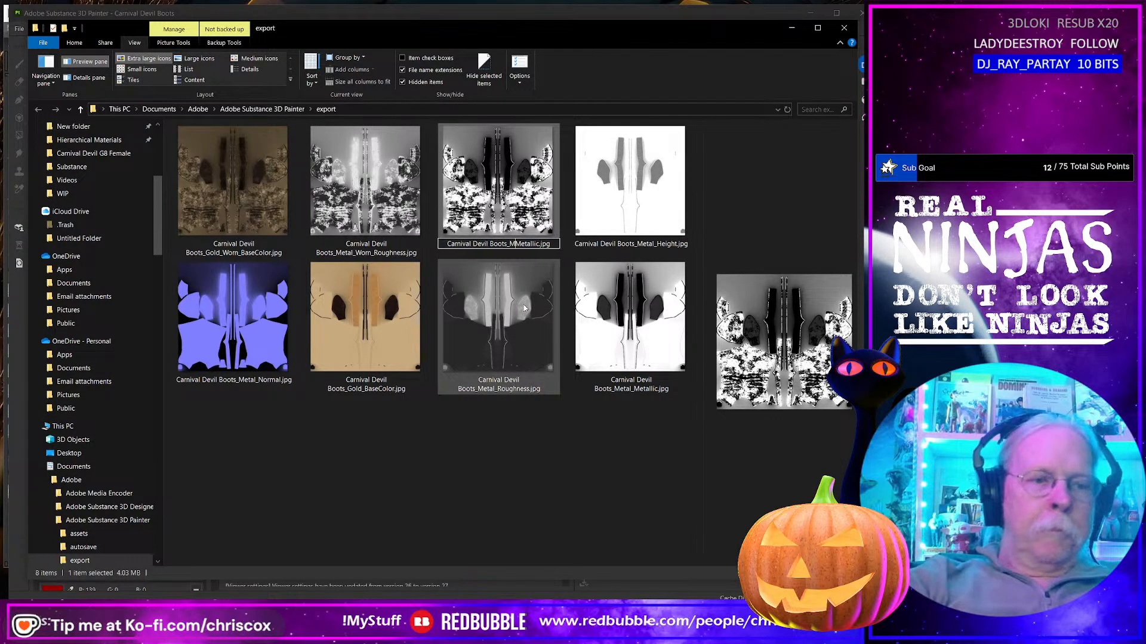
text(_Worn_)
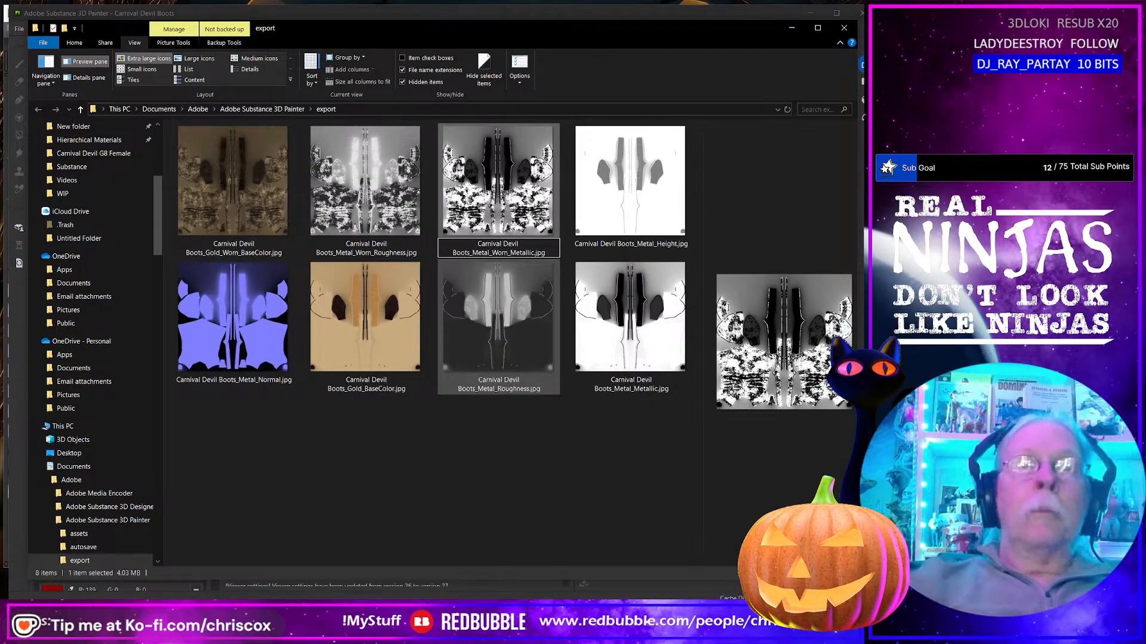
key(Return)
Step: Move all eight gold and metal boot maps from the export folder into the project's Textures > CCox > Carnival Devil Boots folder
click(629, 312)
key(ctrl+a)
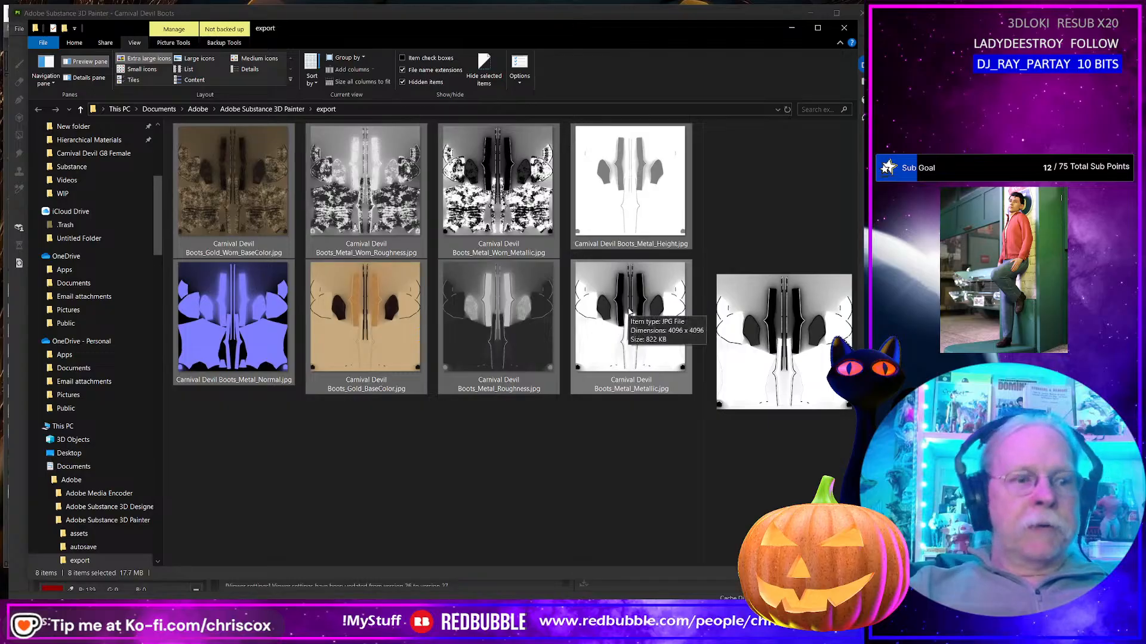
key(ctrl+x)
key(alt+Tab)
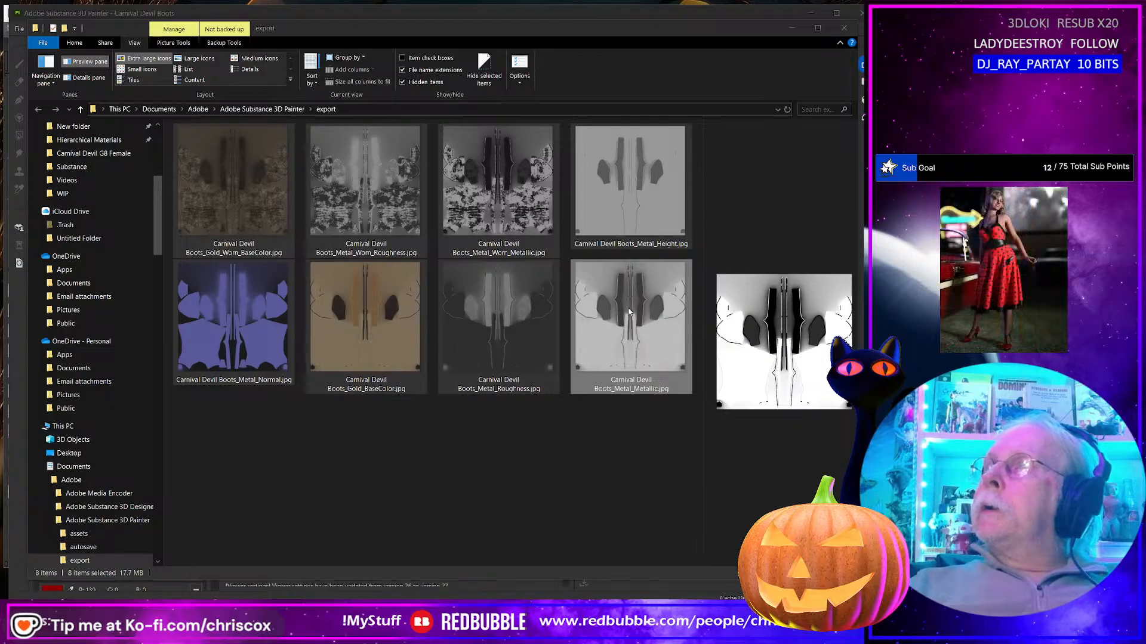
key(alt+Tab)
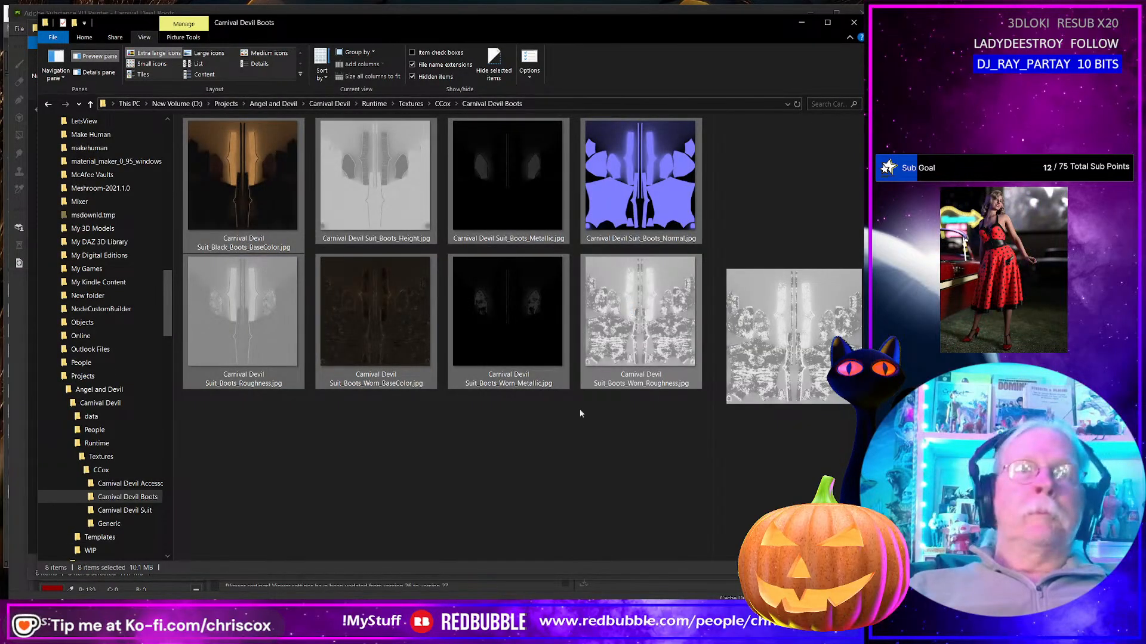
click(305, 433)
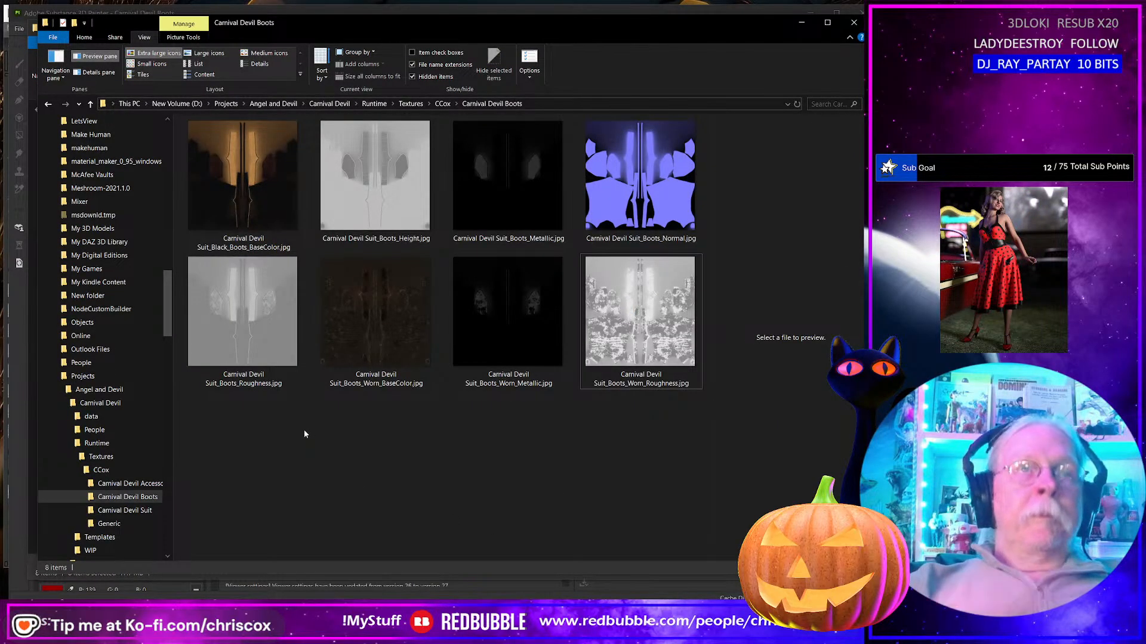
key(ctrl+v)
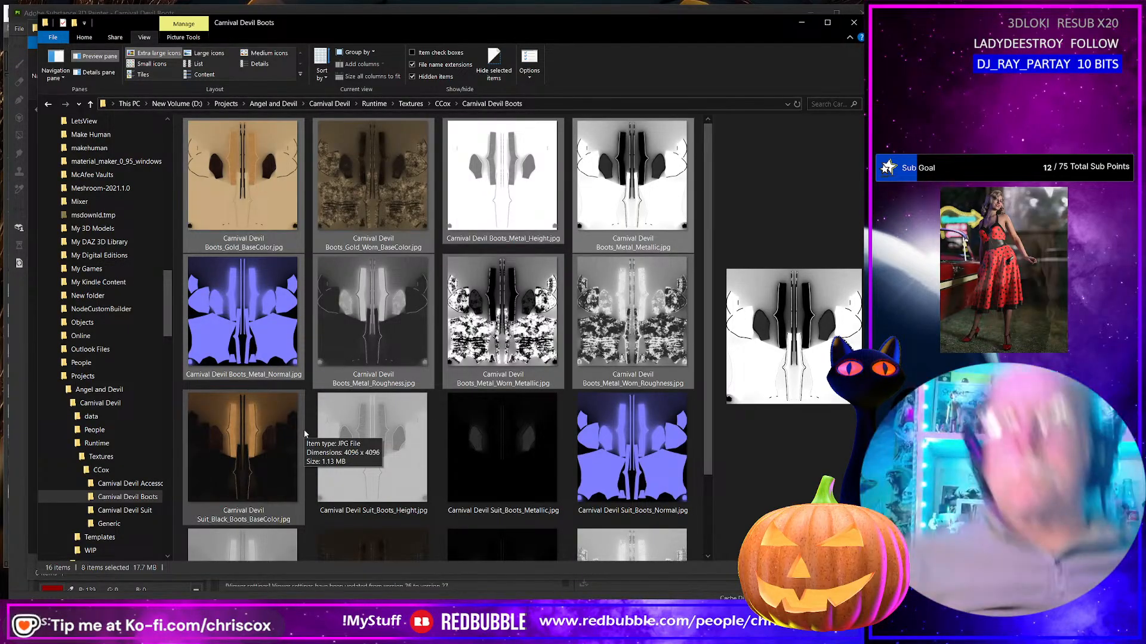
Step: Switch to Substance 3D Painter and hide the CCox Storm Raider Dirt and Wear_1 folder and the Metalized Lambskin Leather layer
key(alt+Tab)
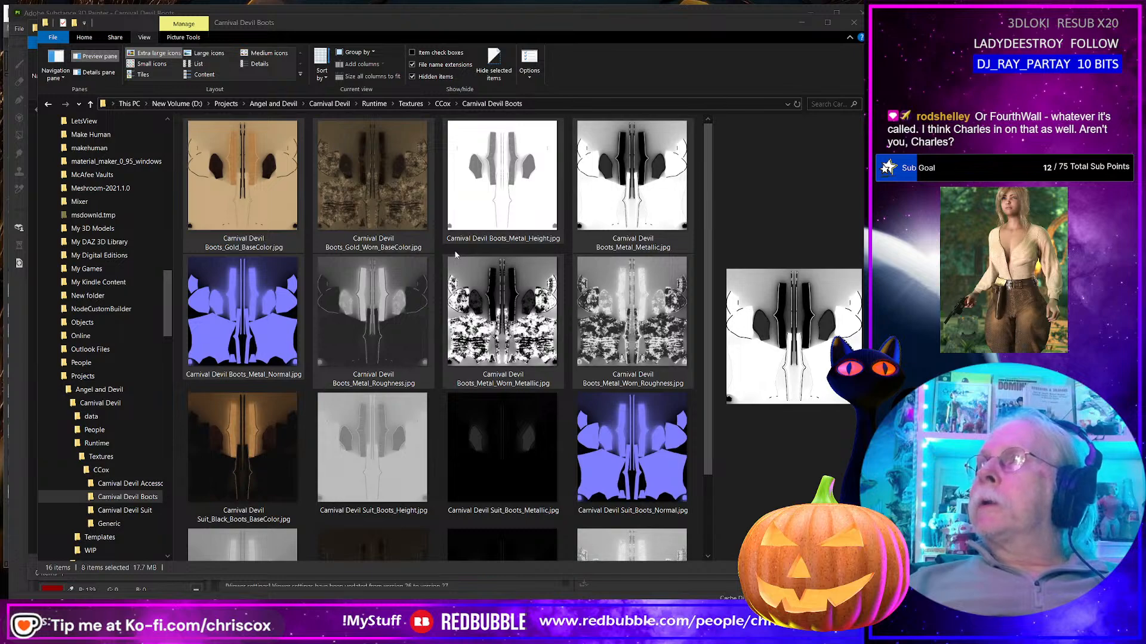
key(alt+Tab)
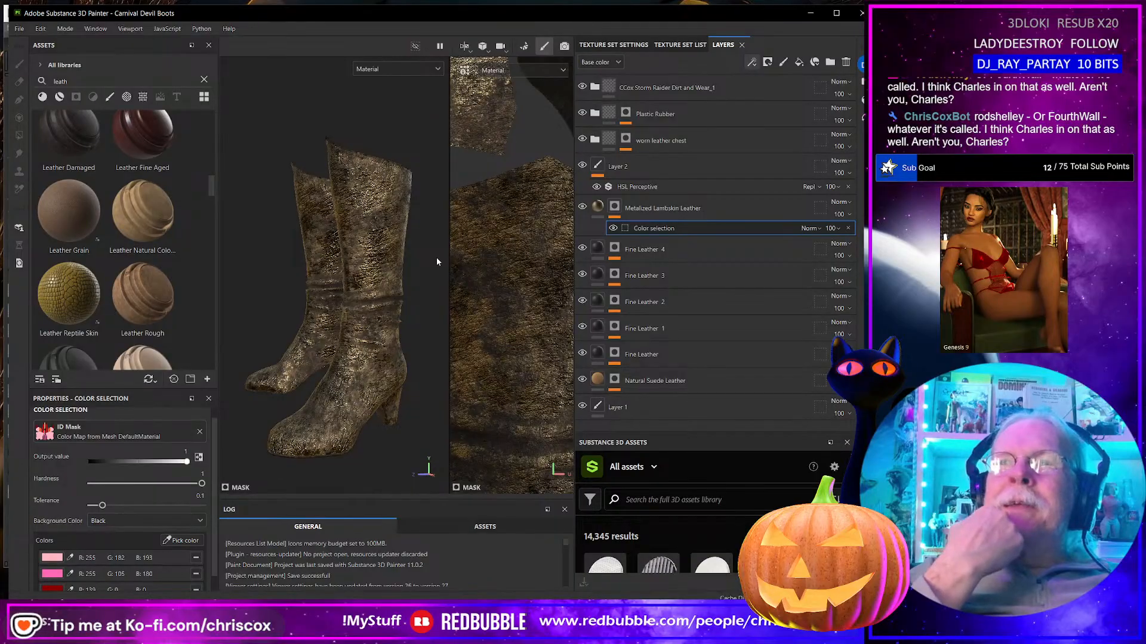
alt+drag(404, 273, 420, 302)
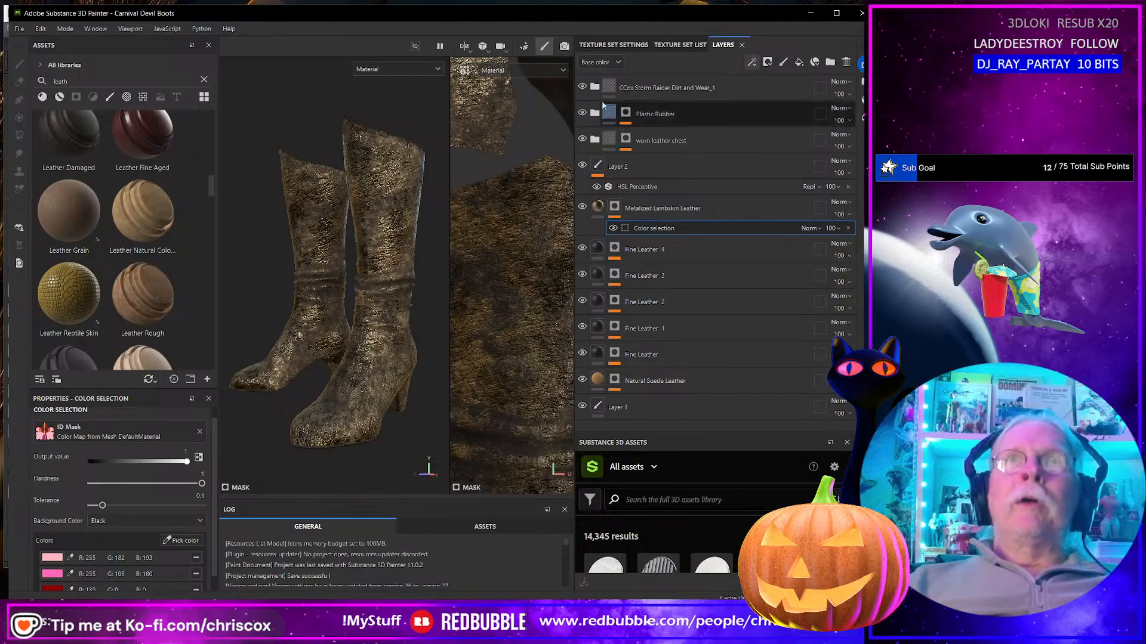
click(582, 88)
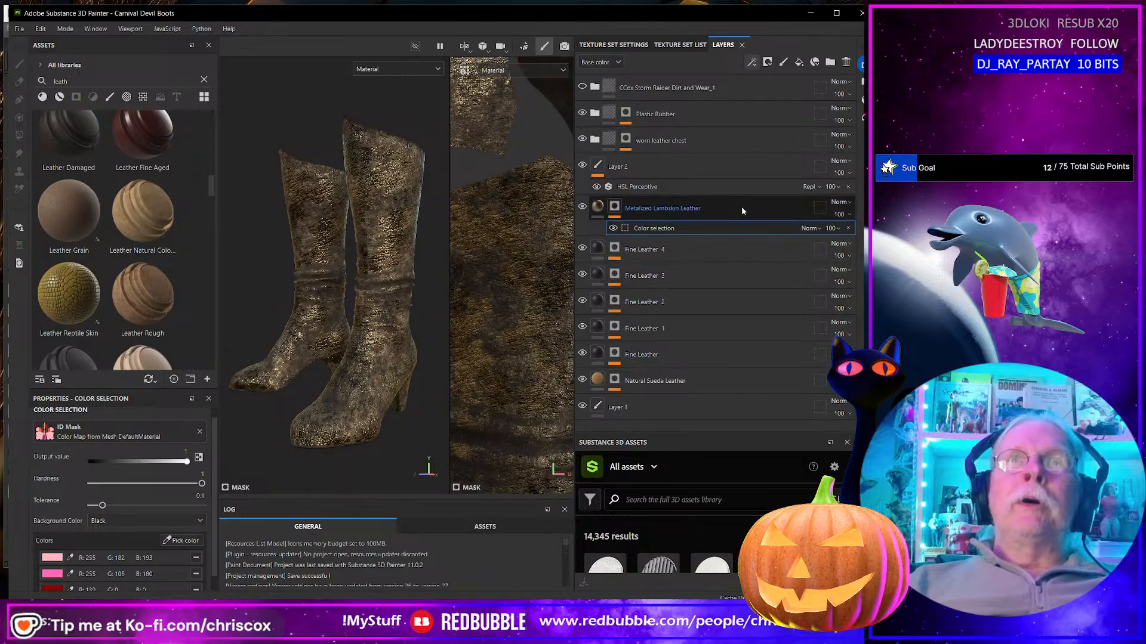
click(582, 207)
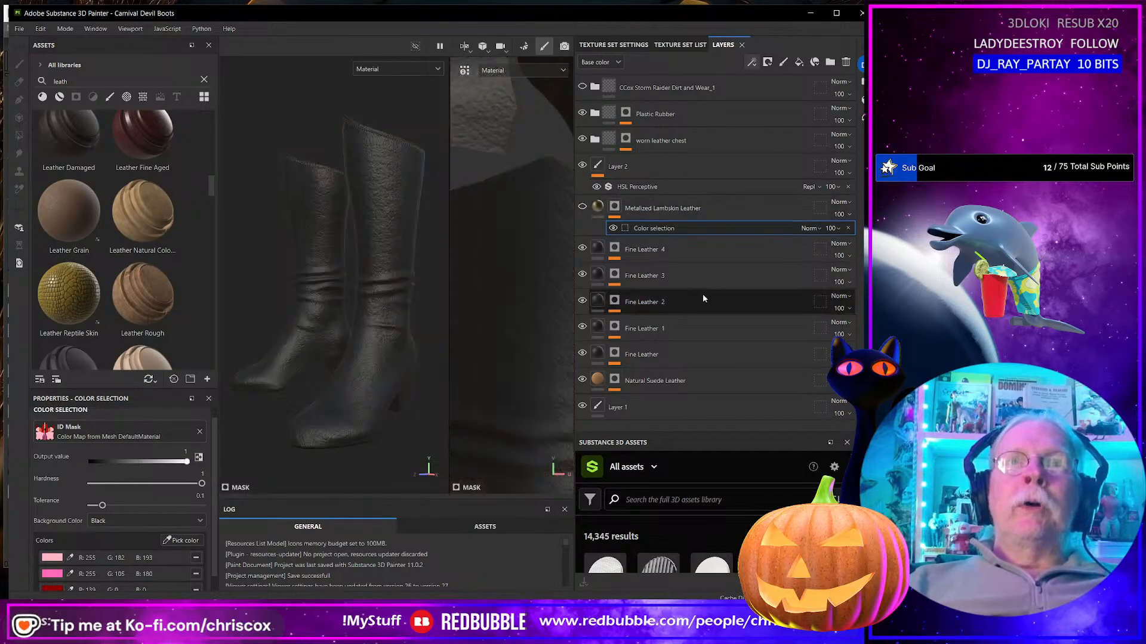
Step: Change the Leather Fine Color of the Fine Leather 4 layer to a deep purple
click(662, 257)
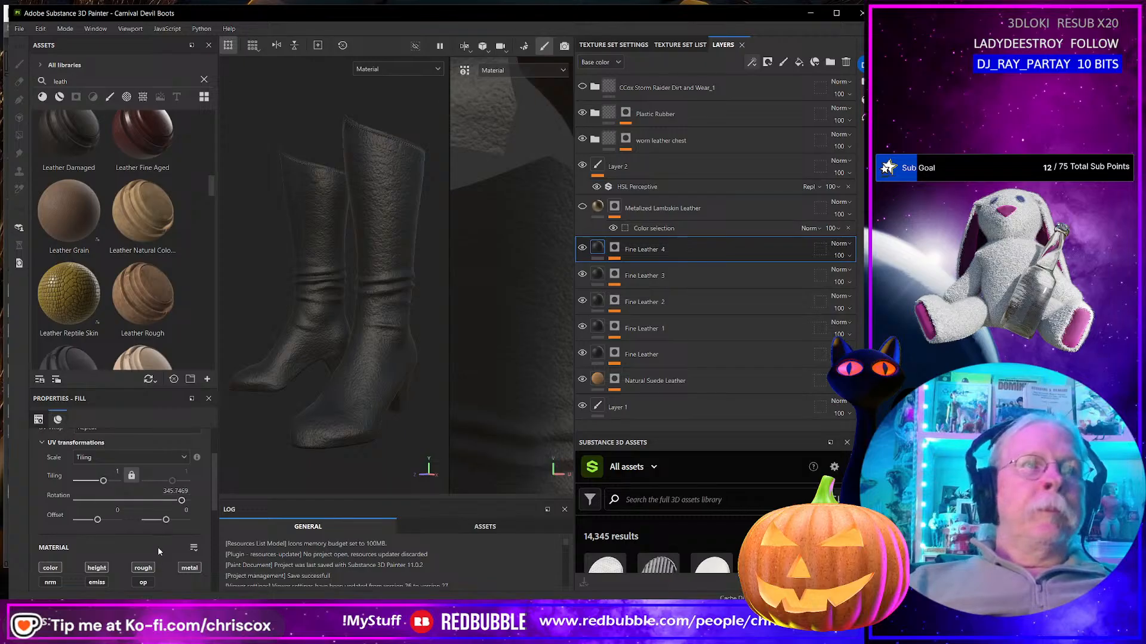
scroll(158, 546, down, 3)
scroll(127, 523, down, 2)
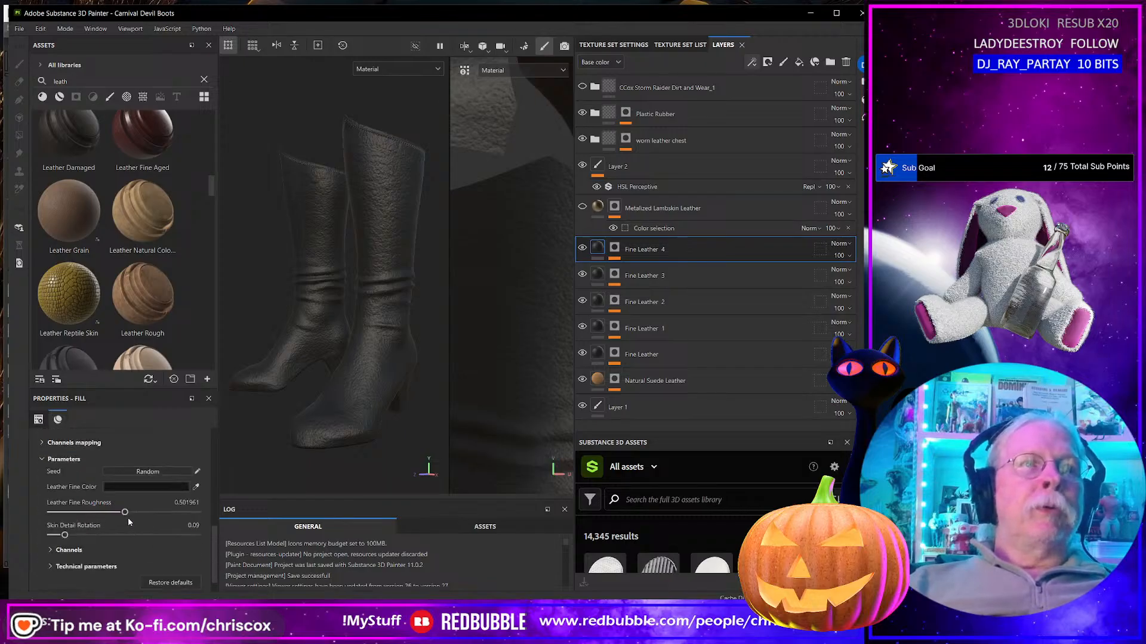
click(152, 487)
drag(352, 393, 341, 421)
click(339, 409)
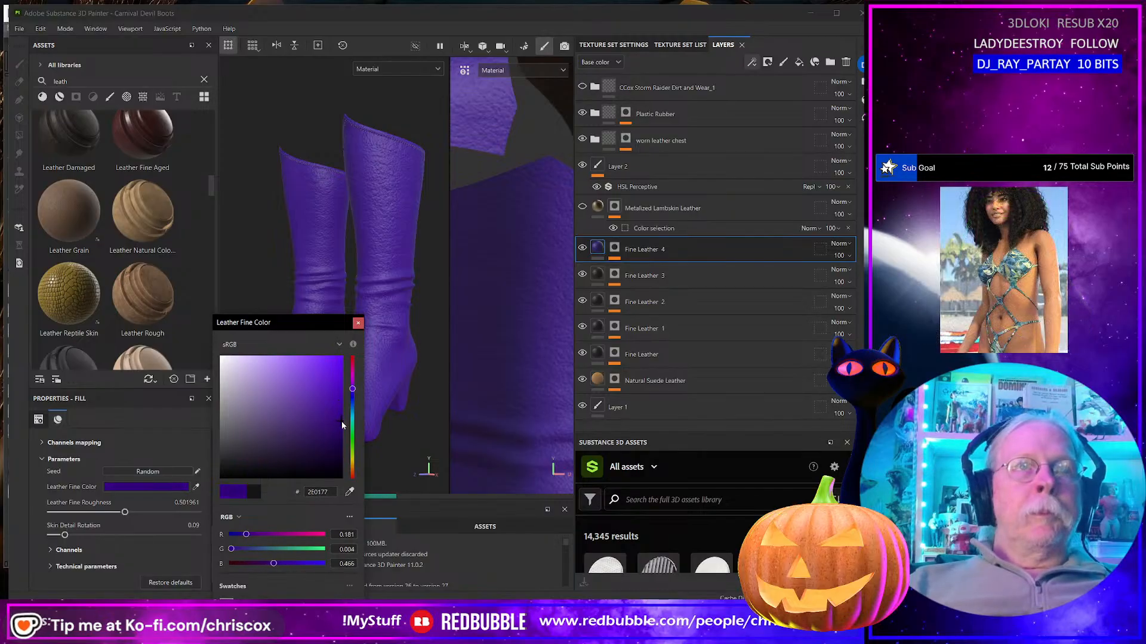
click(358, 323)
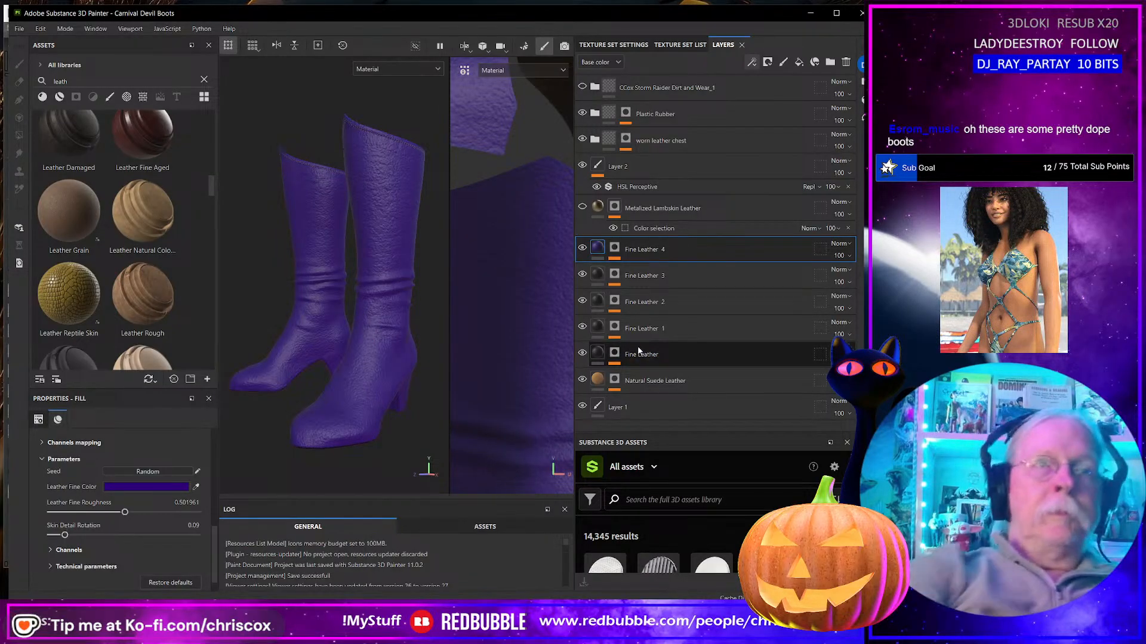
Step: Export the clean purple boots' texture with the CCox-Clothes_Base Color template as an 8-bit JPEG at 4096
key(ctrl+shift+e)
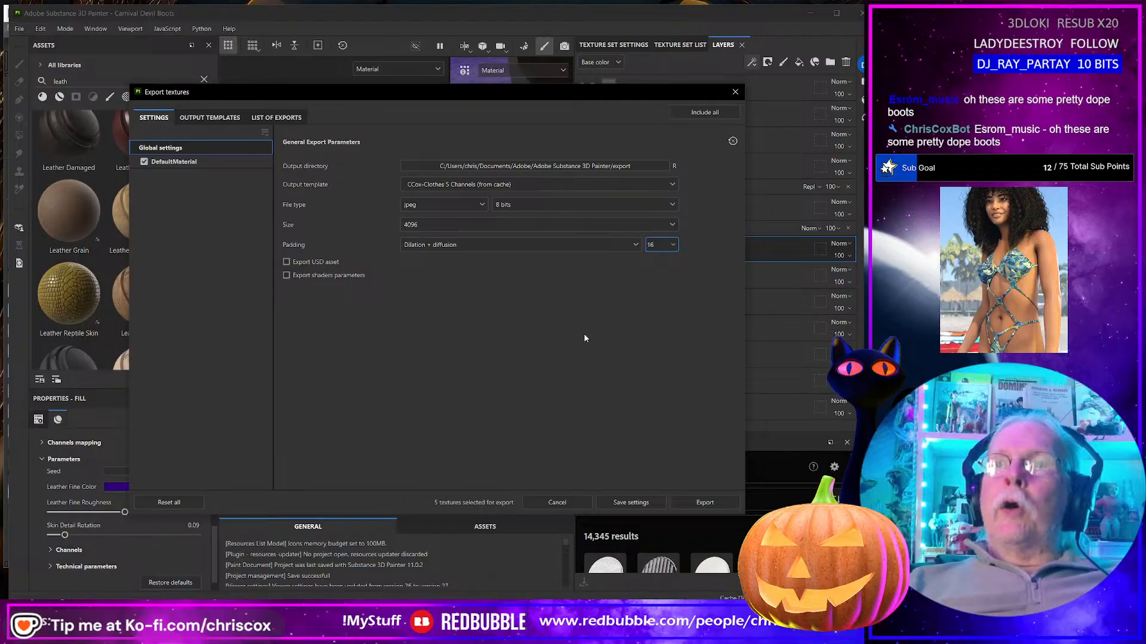
click(458, 187)
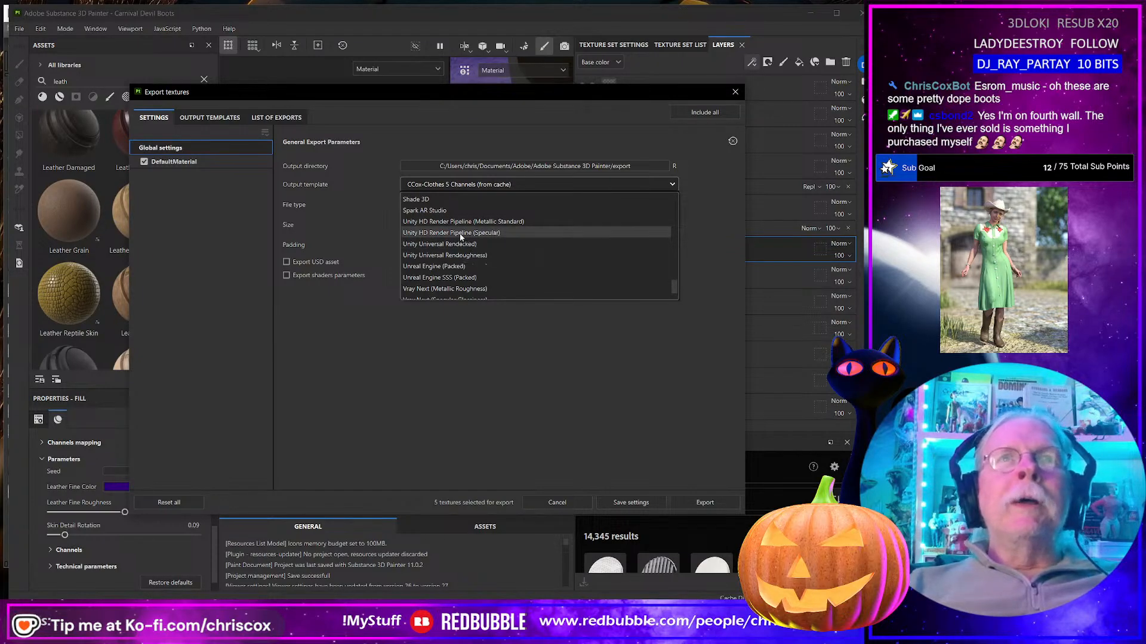
scroll(460, 237, down, 1)
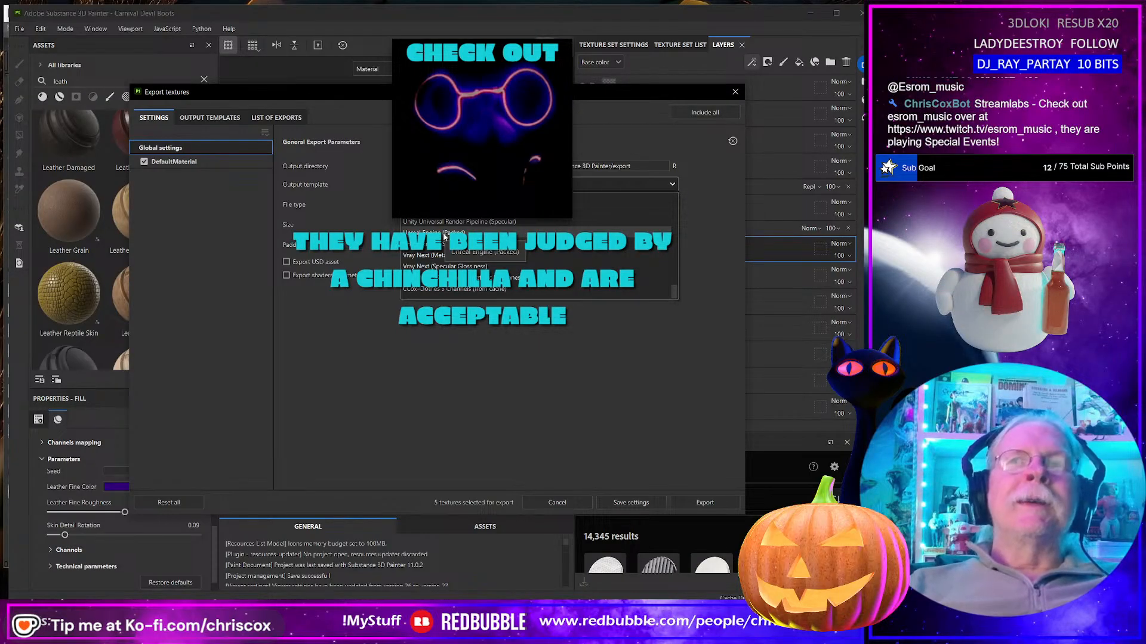
scroll(443, 236, up, 1)
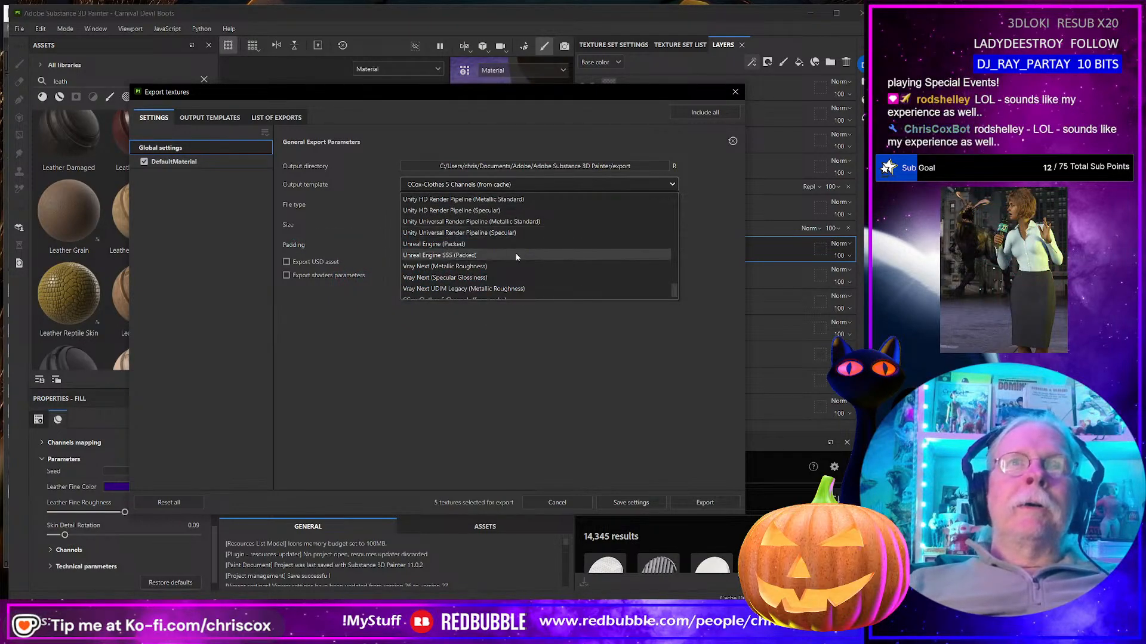
scroll(546, 270, up, 3)
scroll(545, 270, up, 10)
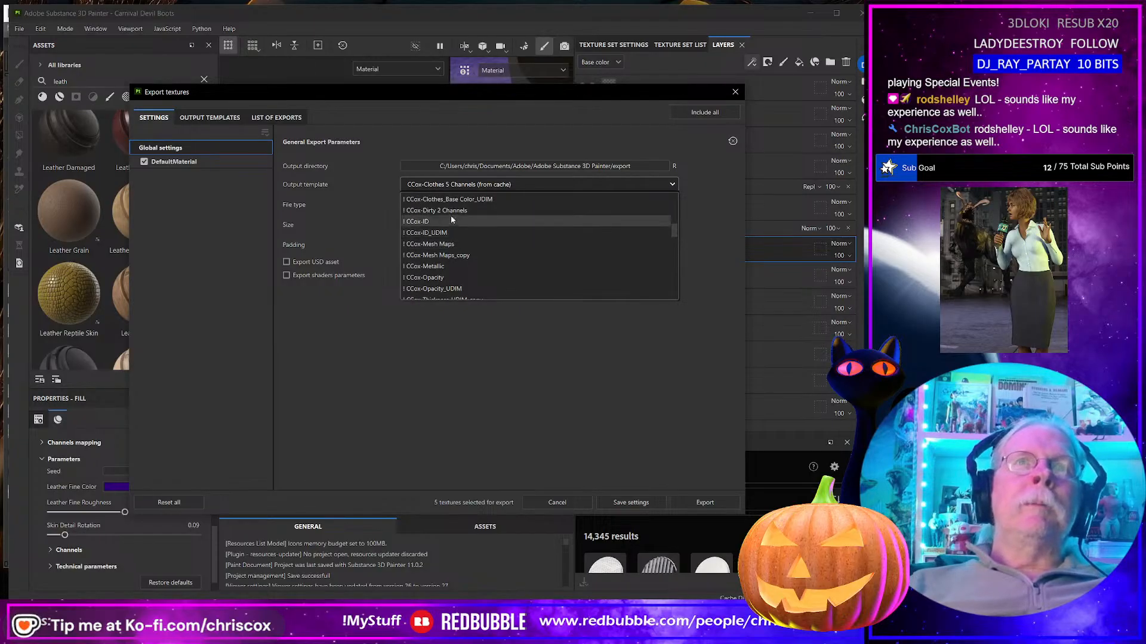
scroll(488, 246, up, 2)
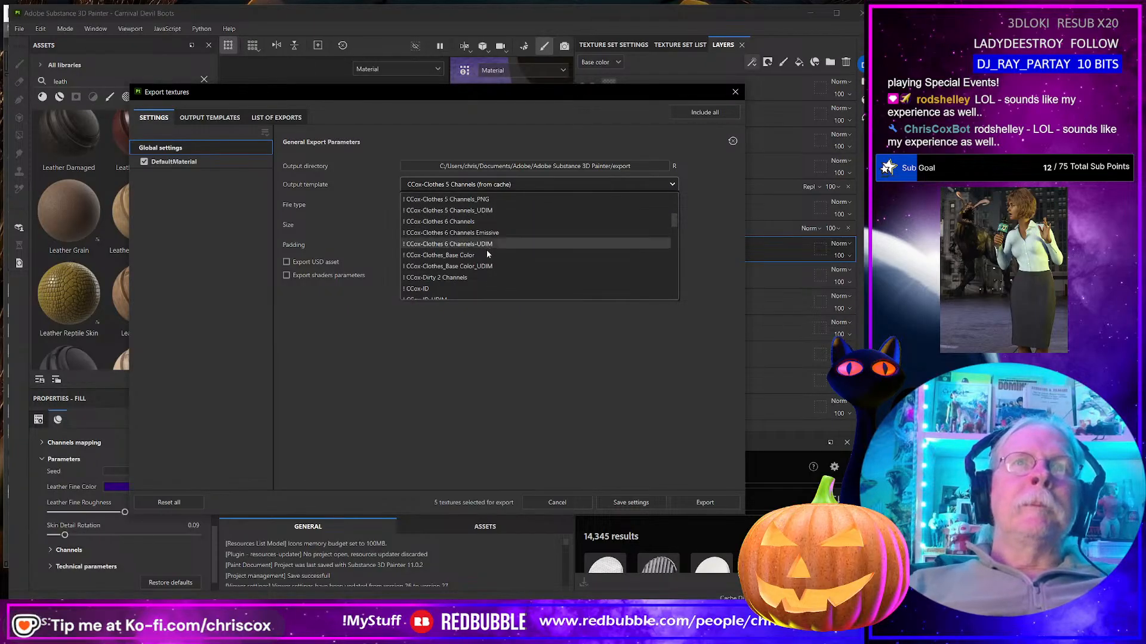
click(460, 255)
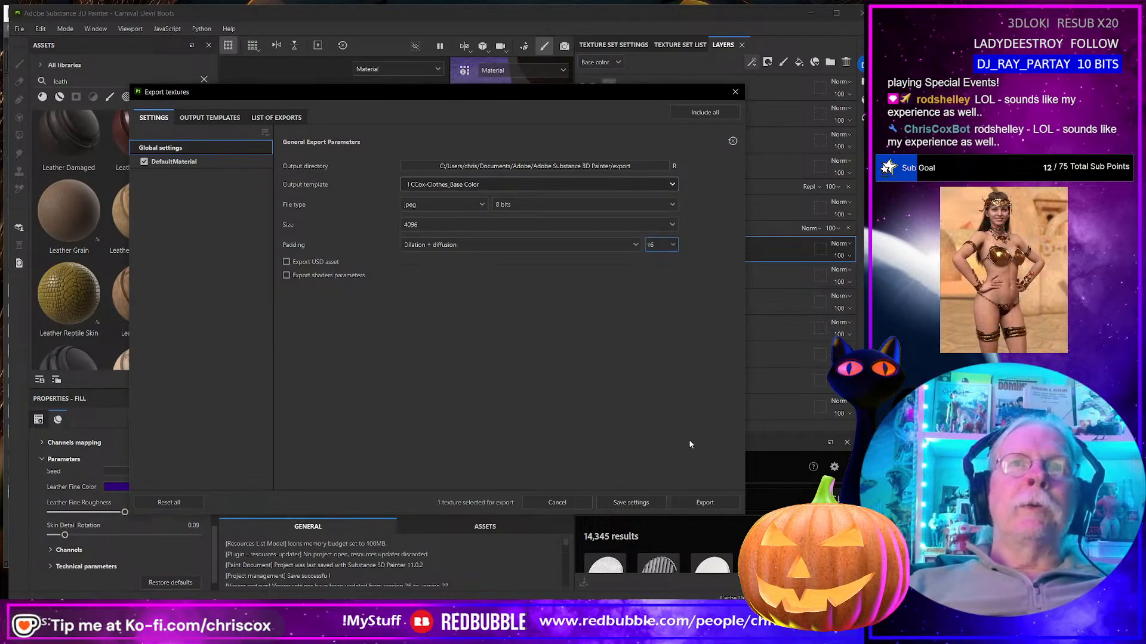
click(704, 502)
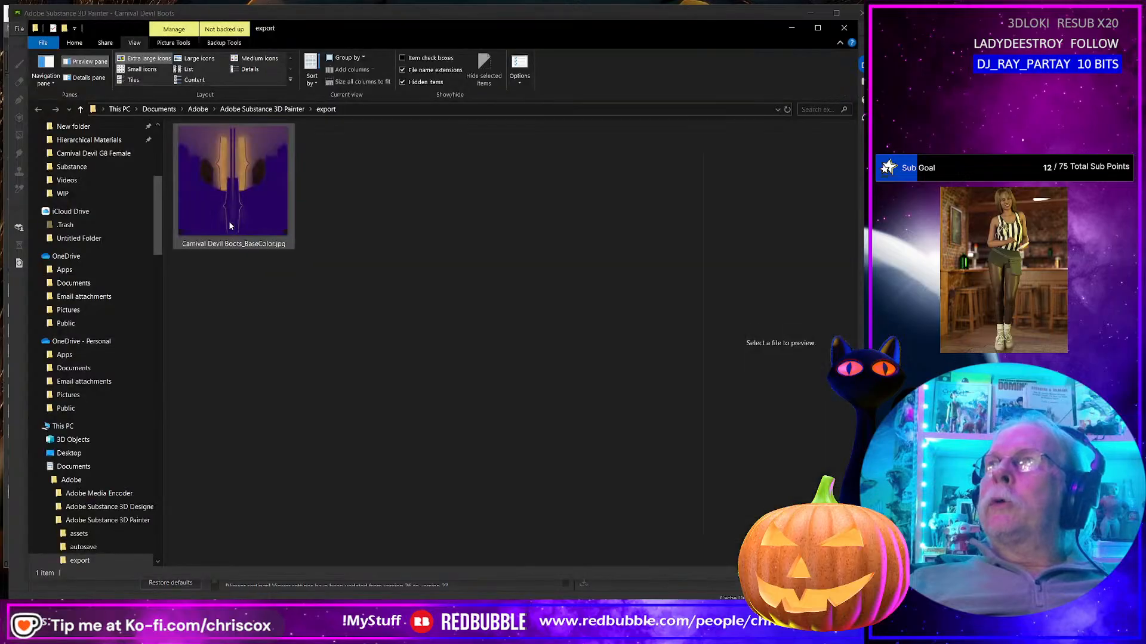
Step: Rename the exported purple map in the export folder as Carnival Devil Boots_Purple_BaseColor.jpg
click(239, 248)
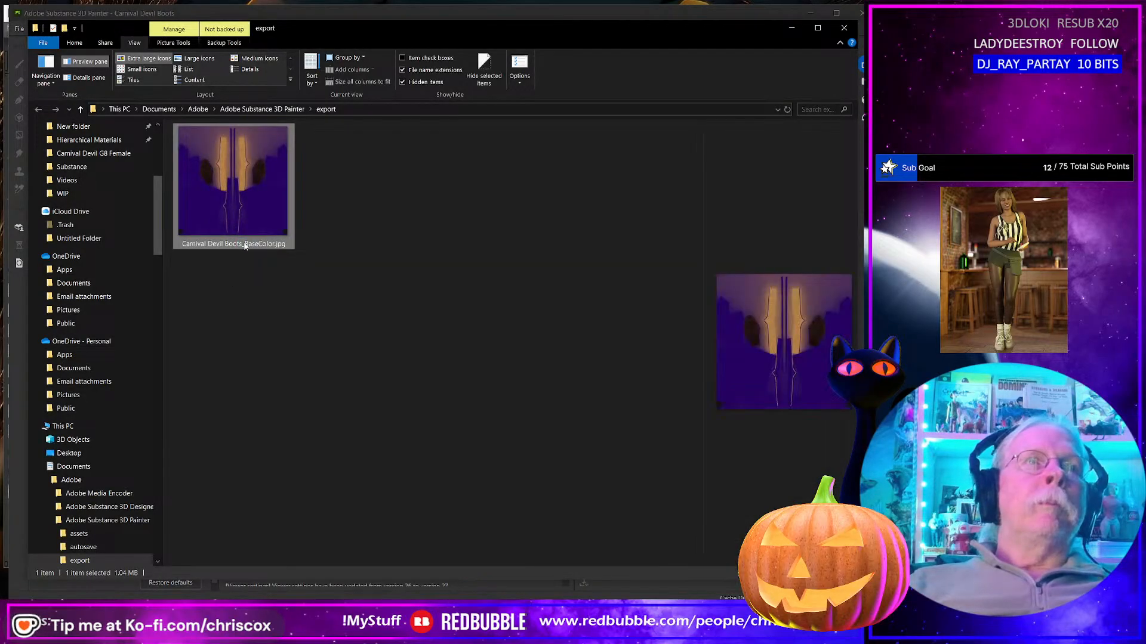
click(246, 245)
click(245, 245)
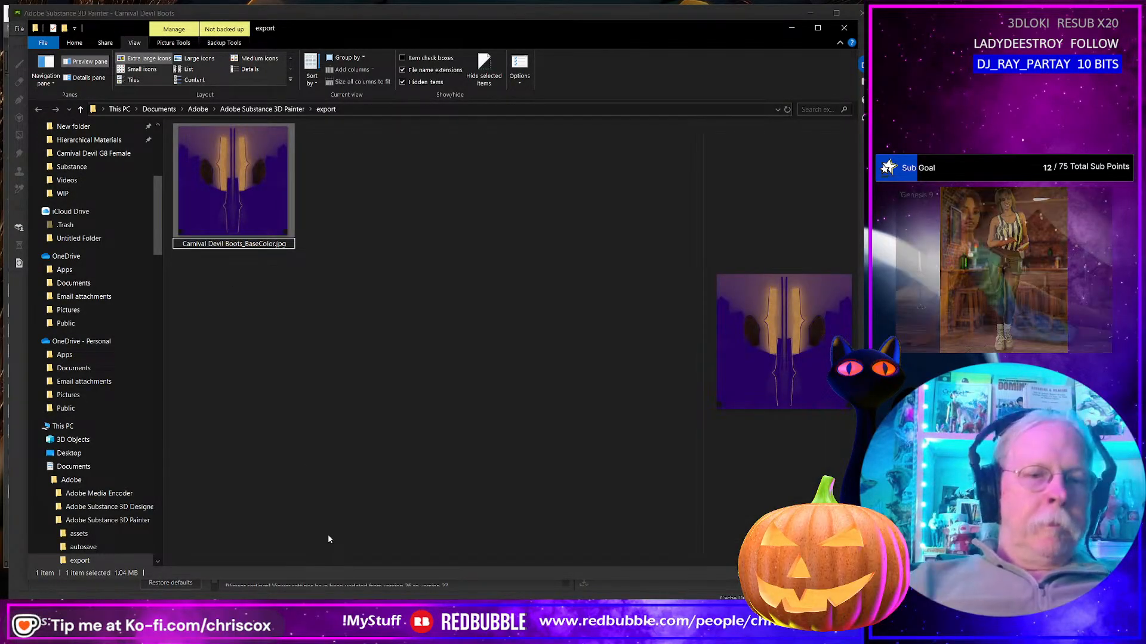
text(Purpl)
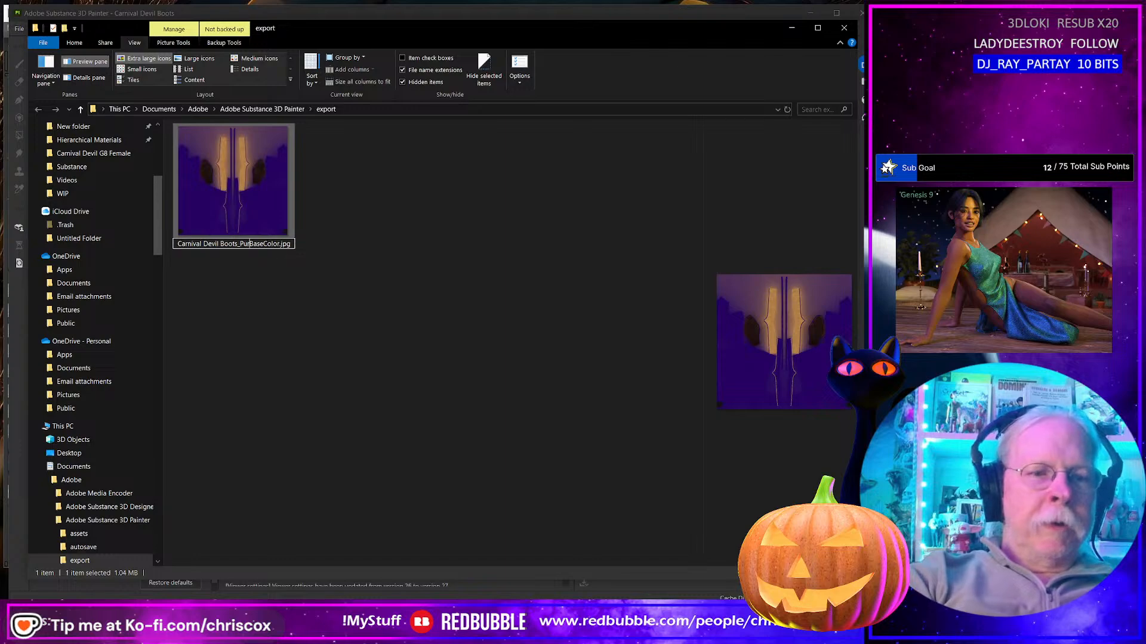
text(e_)
key(Return)
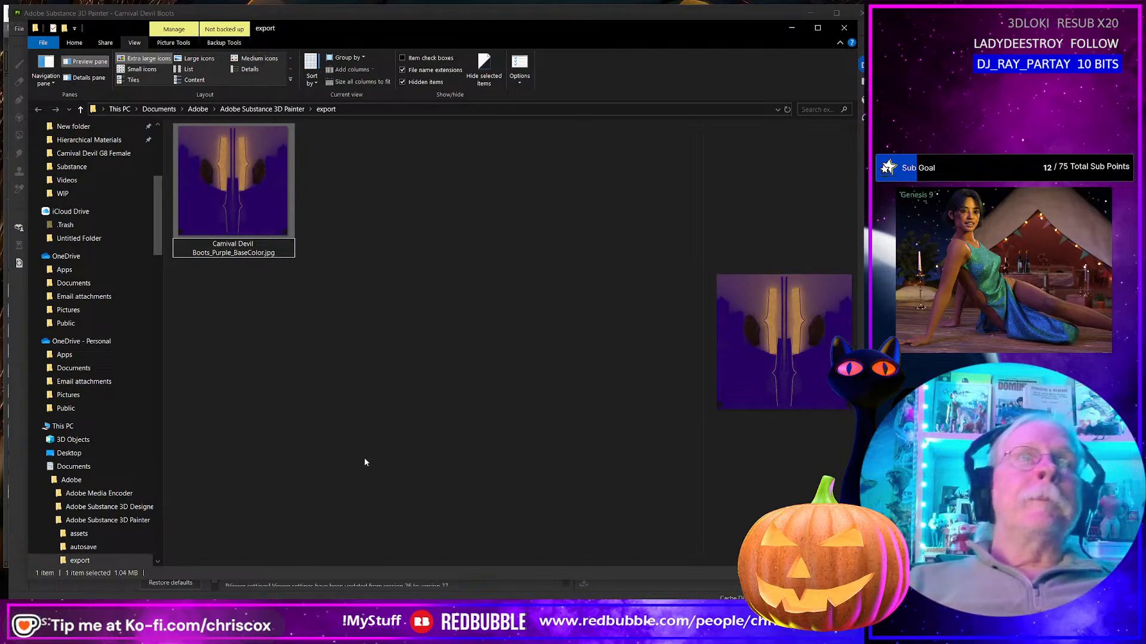
click(353, 369)
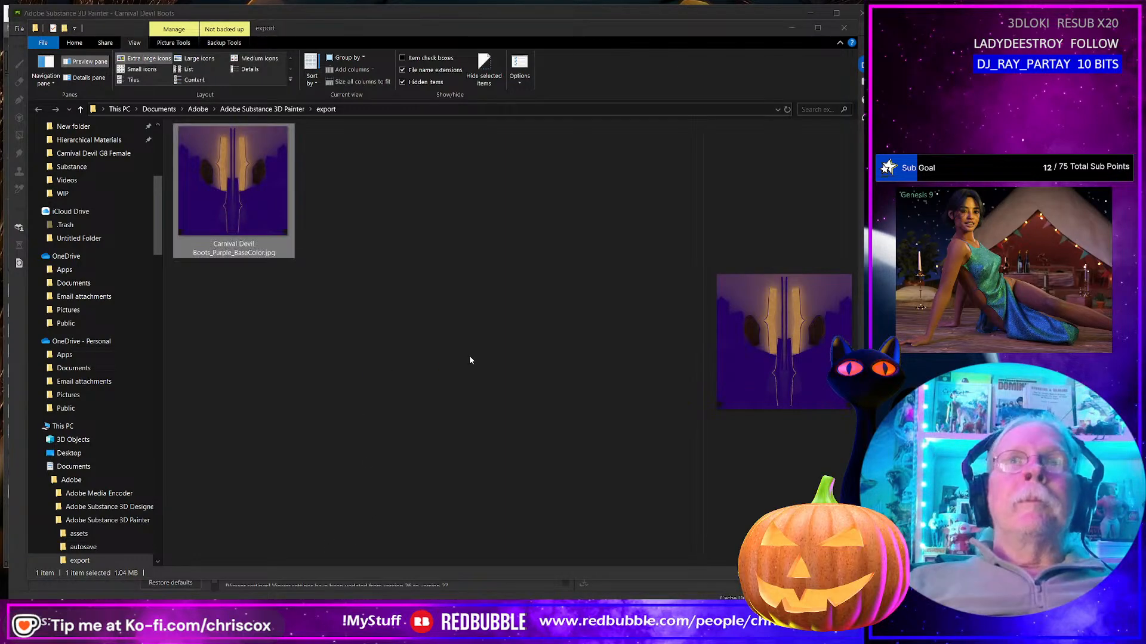
Step: Switch back to Substance 3D Painter, show the CCox Storm Raider Dirt and Wear_1 folder and export the worn purple base color map
key(alt+Tab)
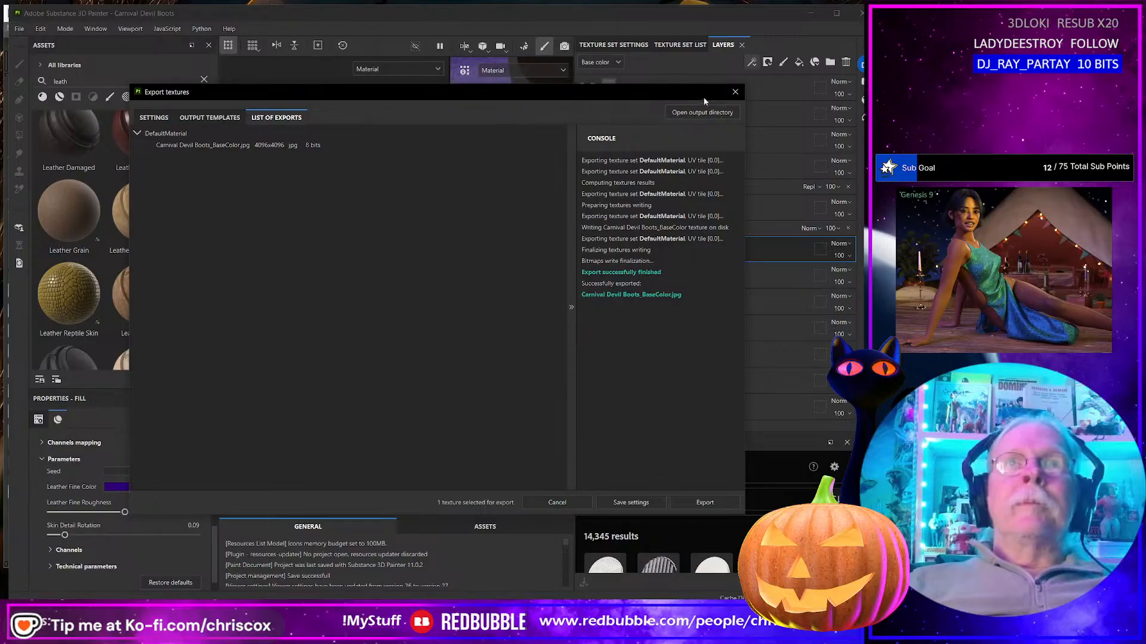
click(733, 93)
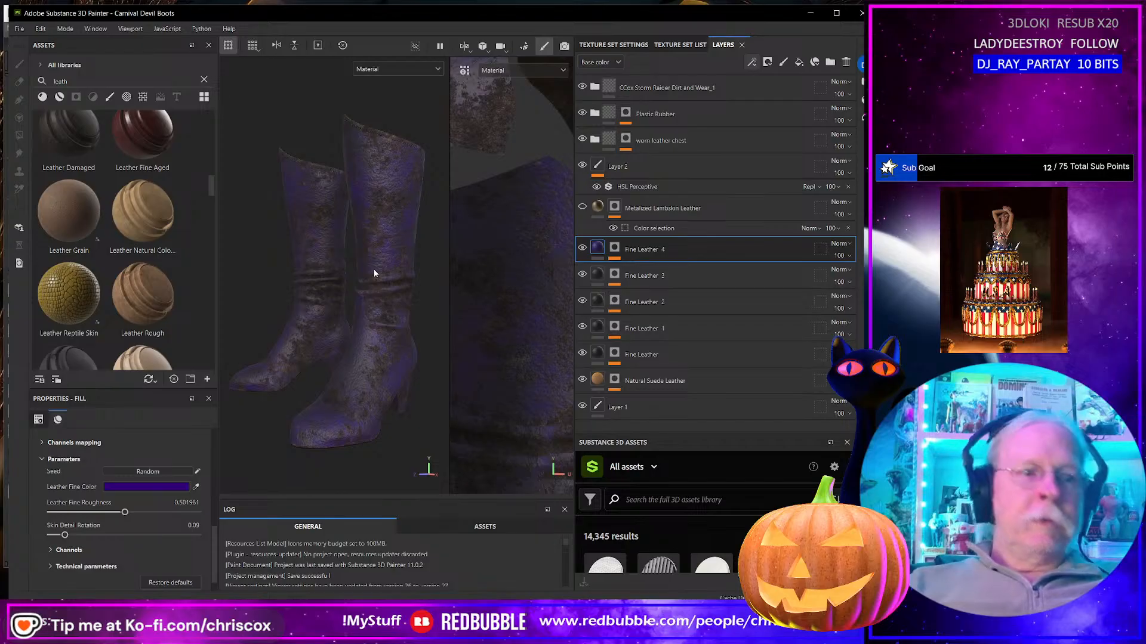
key(ctrl+shift+e)
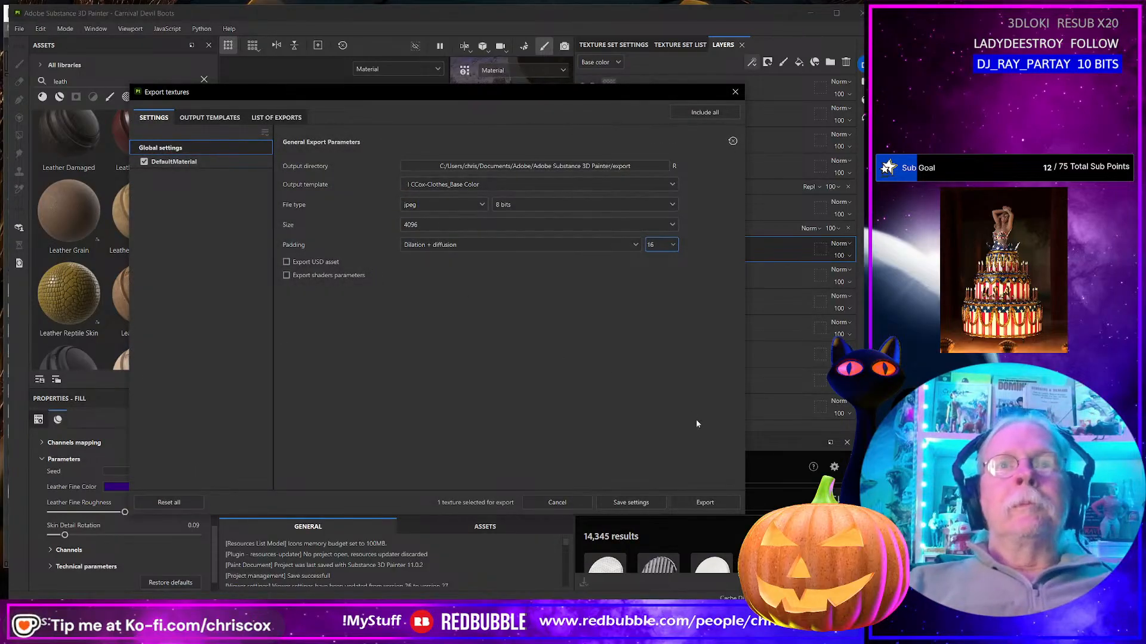
click(711, 504)
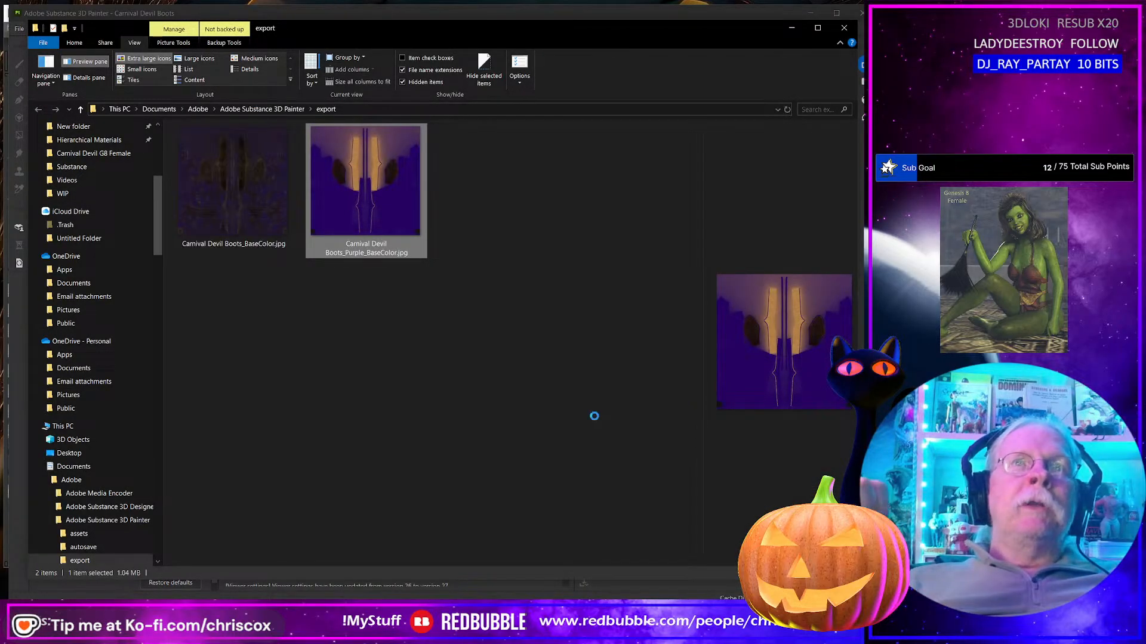
Step: Rename the worn purple map in the export folder as Carnival Devil Boots_PUrple_Worn_BaseColor.jpg
click(245, 244)
click(246, 244)
click(245, 244)
text(PU)
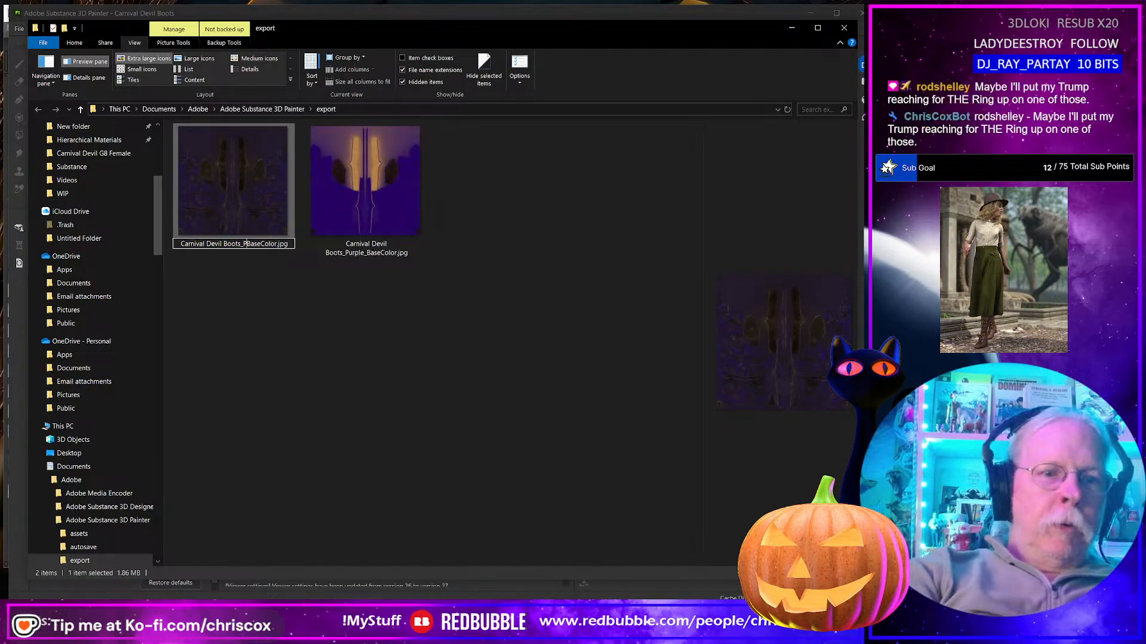
text(rple_)
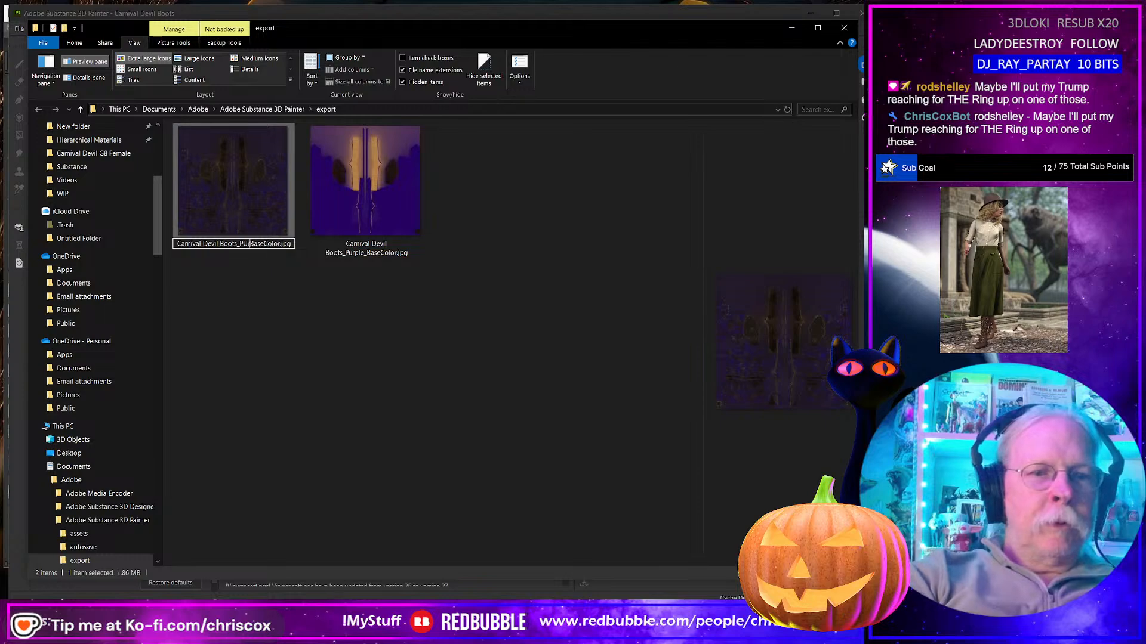
text(Worn_)
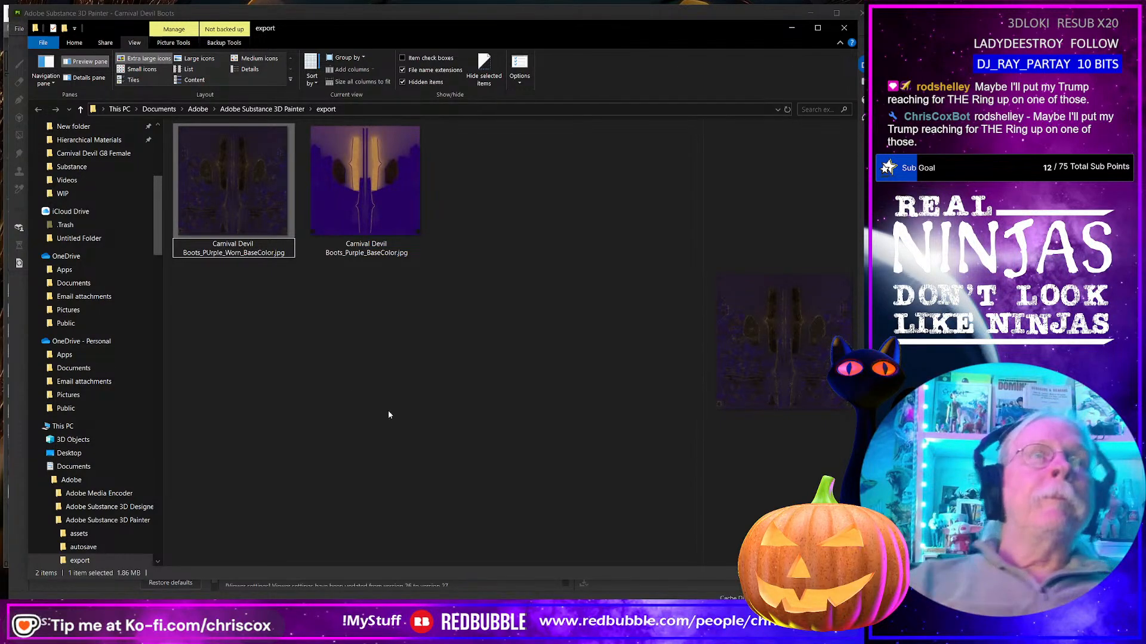
key(Return)
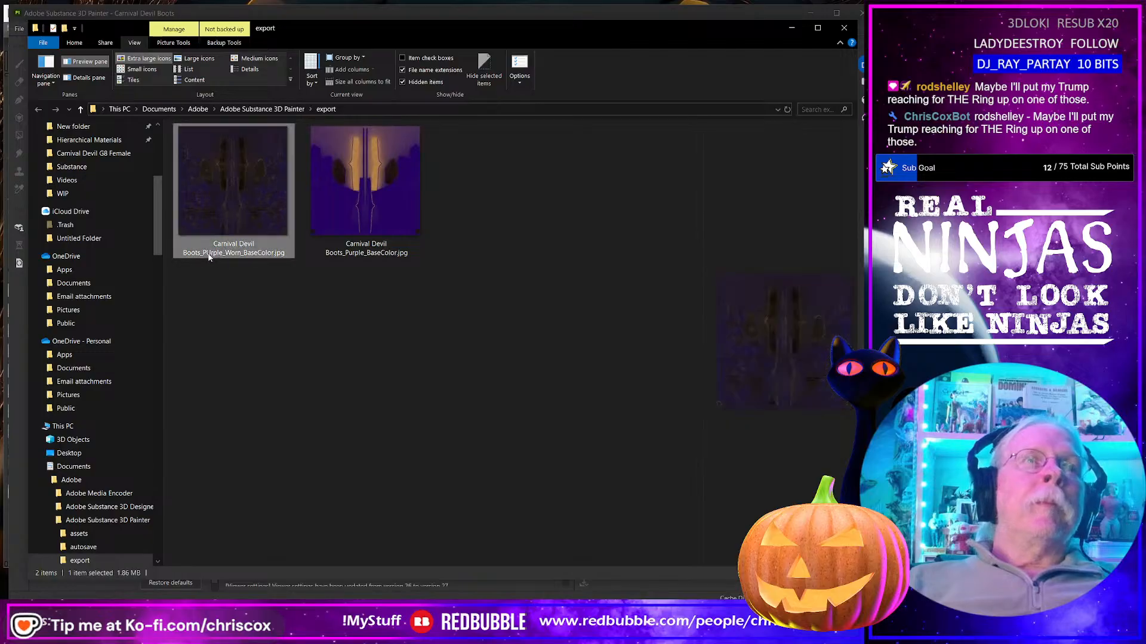
Step: Correct the capitalization of Purple so the worn map's file name reads Carnival Devil Boots_Purple_Worn_BaseColor.jpg
click(209, 253)
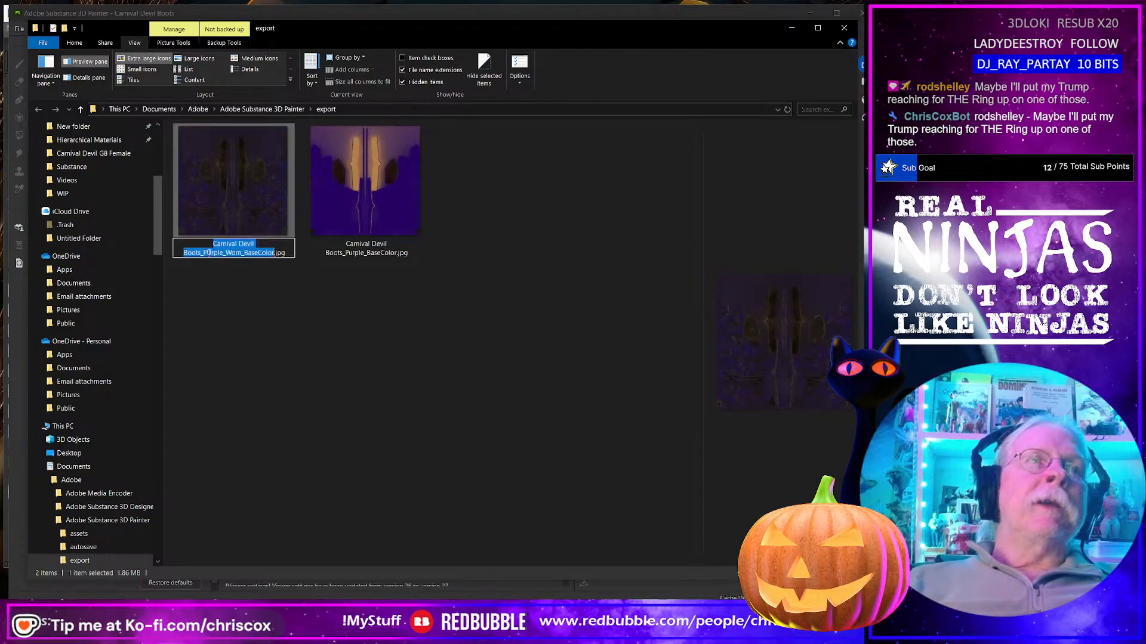
click(207, 253)
text(u)
key(Return)
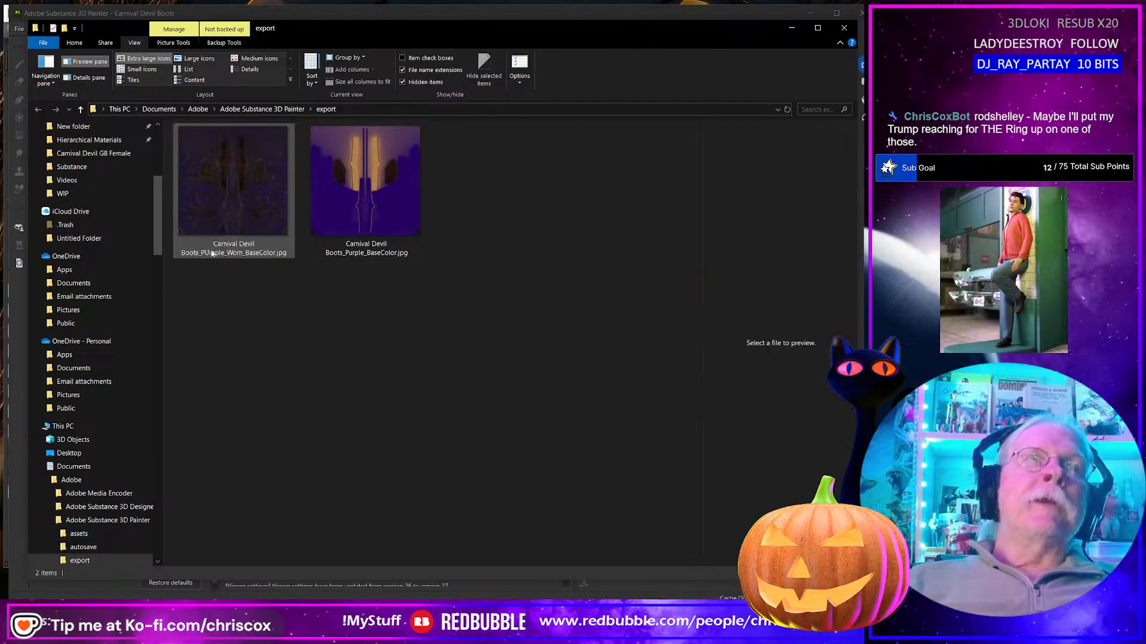
click(208, 253)
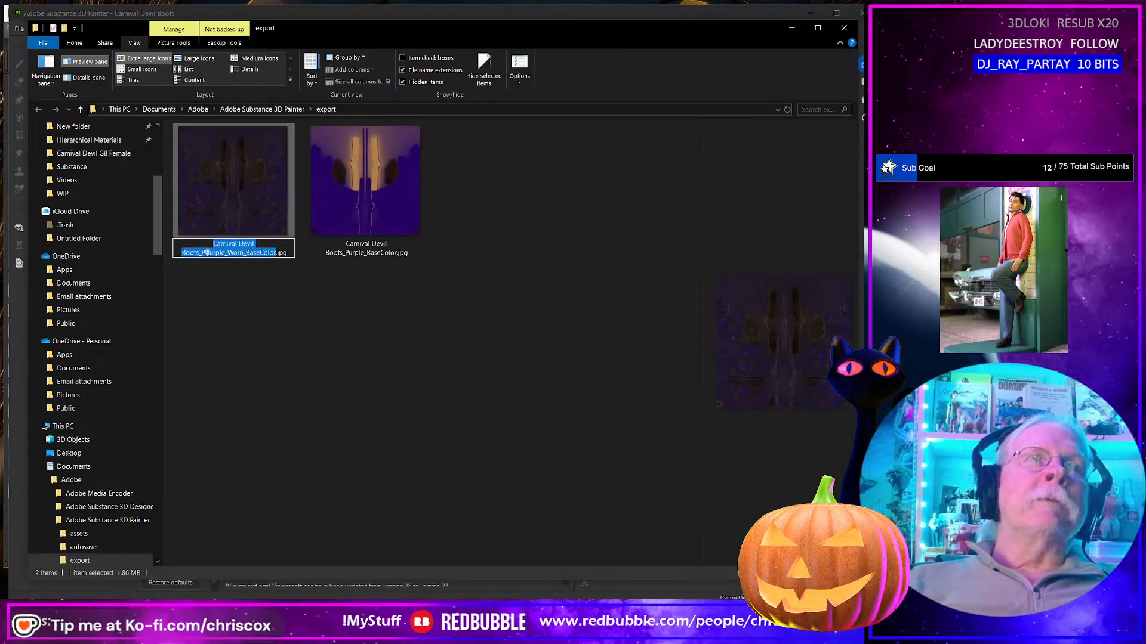
key(Delete)
key(Return)
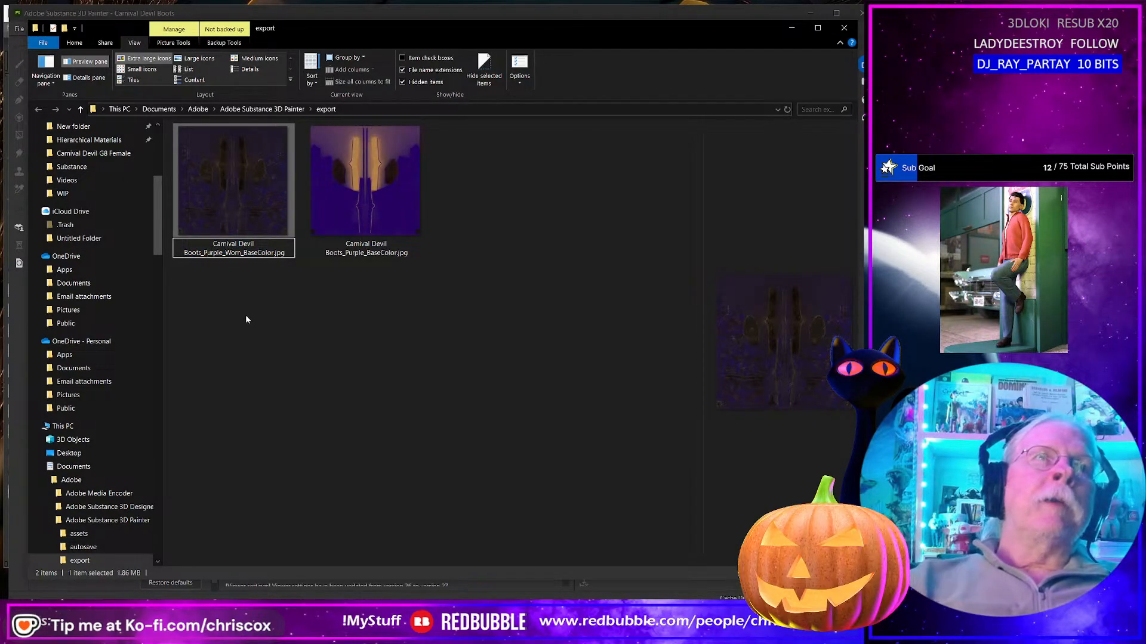
click(344, 395)
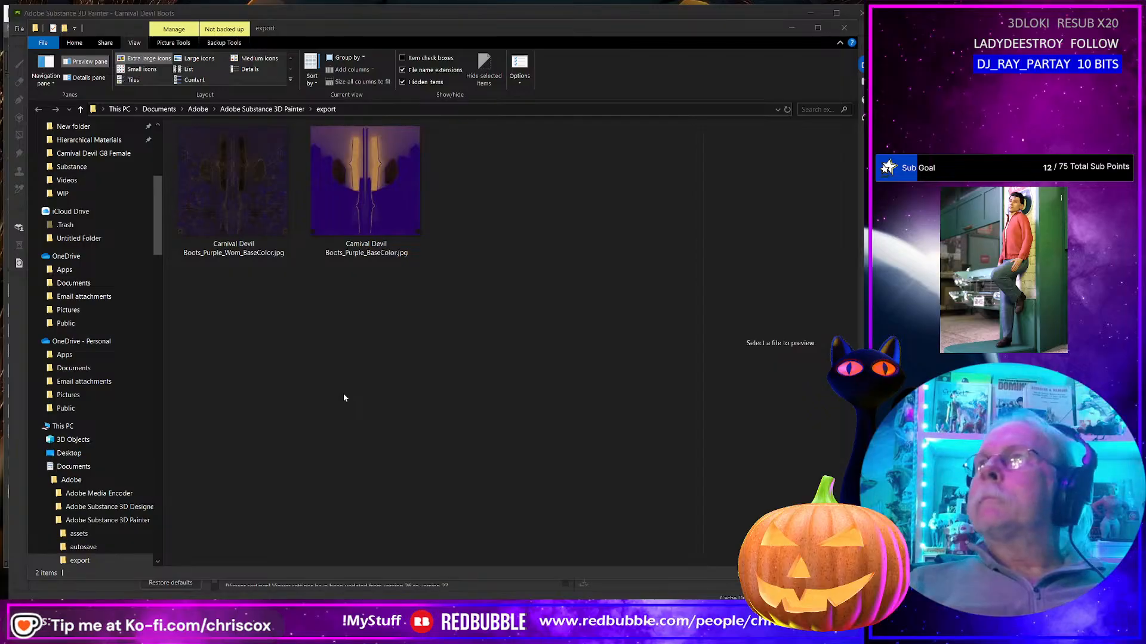
Step: Switch to Substance 3D Painter, hide the Fine Leather 4 layer and set Fine Leather 3's Leather Fine Color to orange C86300
key(alt+Tab)
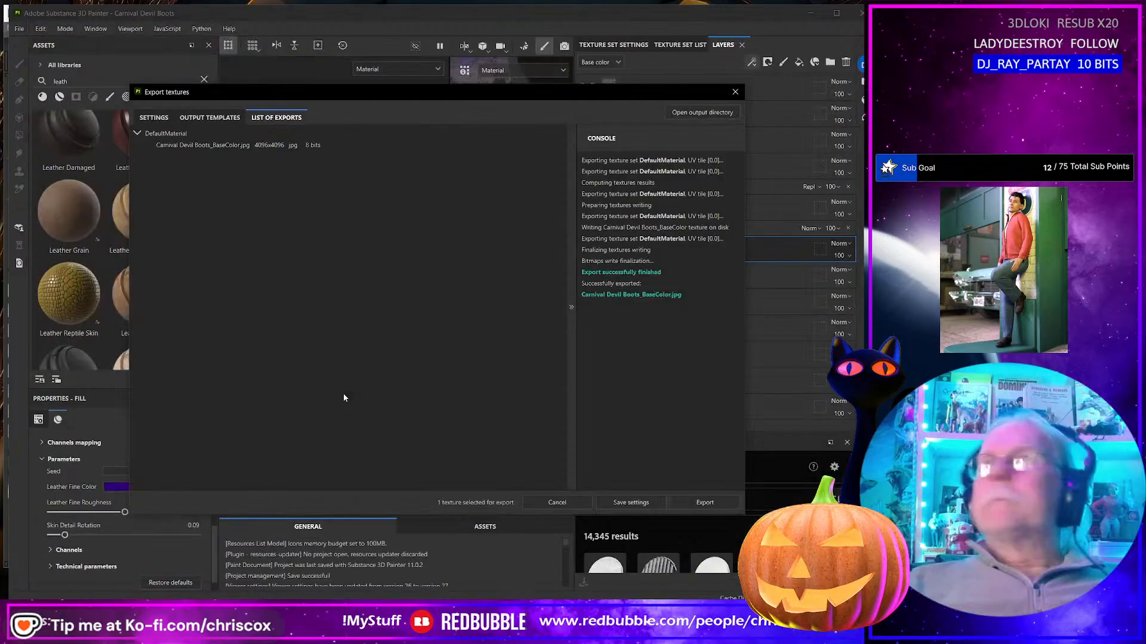
click(734, 93)
click(582, 247)
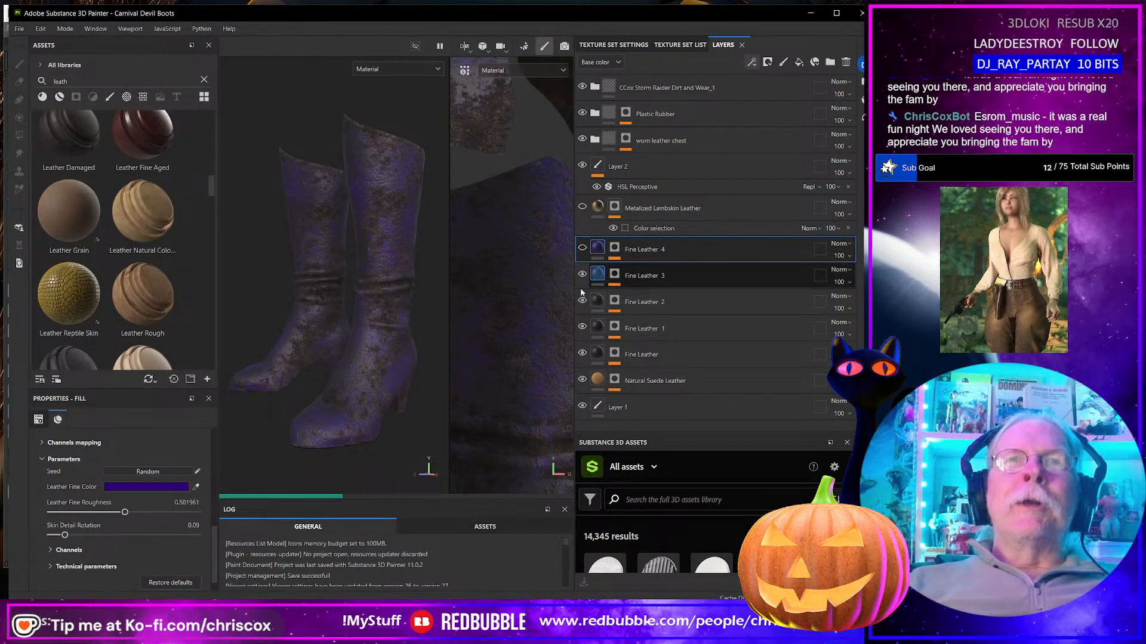
click(597, 278)
click(167, 488)
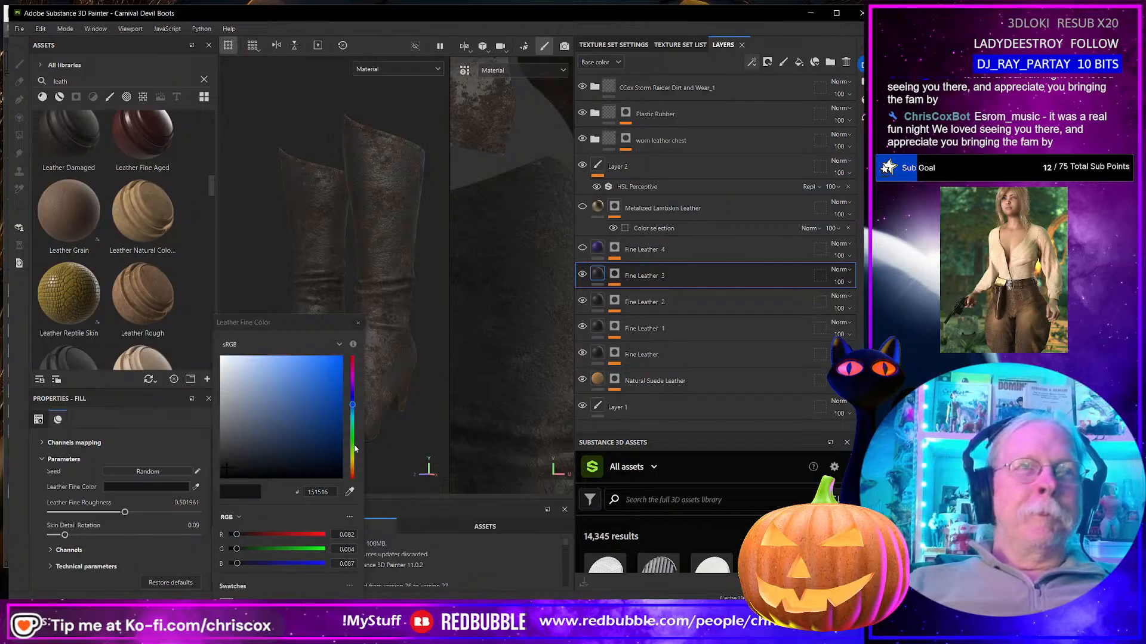
click(353, 470)
drag(335, 408, 347, 386)
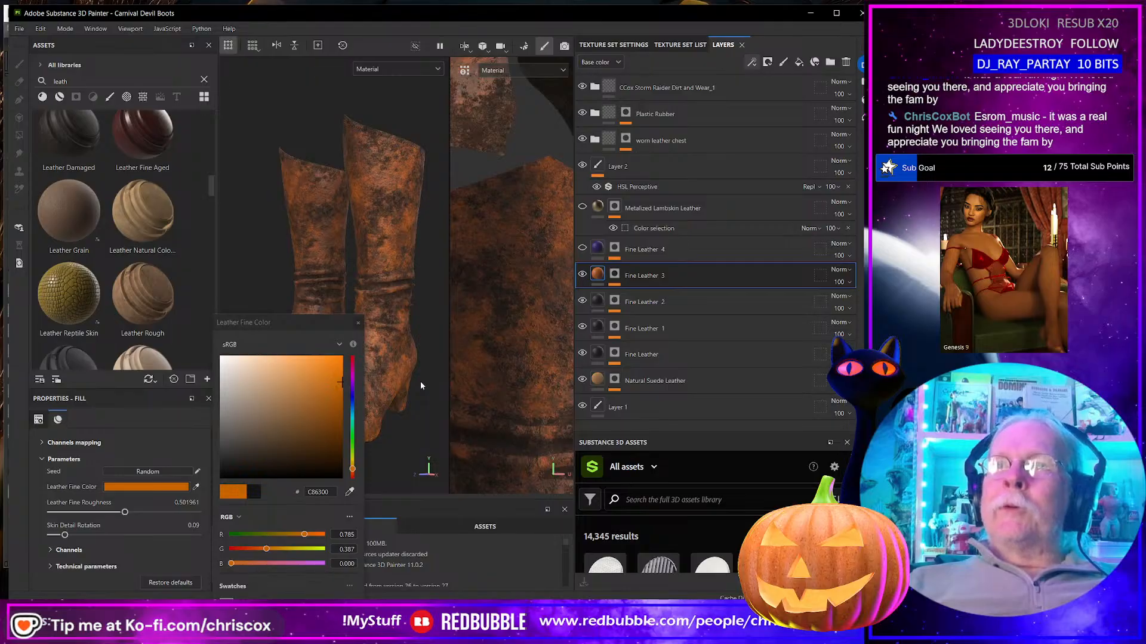
click(358, 324)
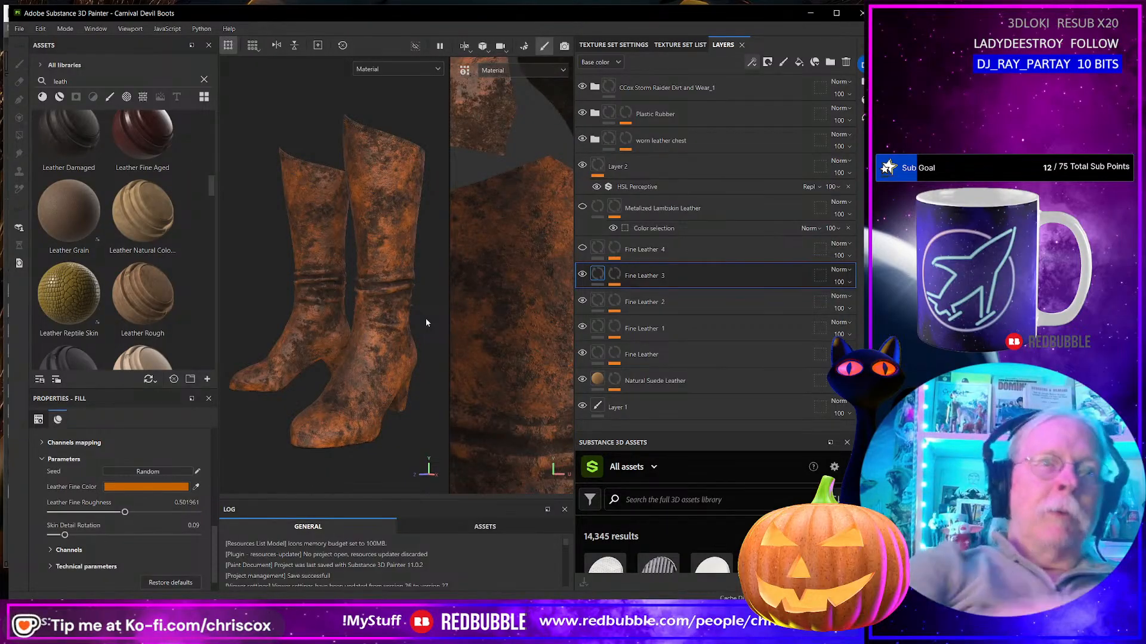
Step: Export the worn orange boots' base color map with the current settings and switch to the export folder
key(ctrl+shift+e)
click(704, 502)
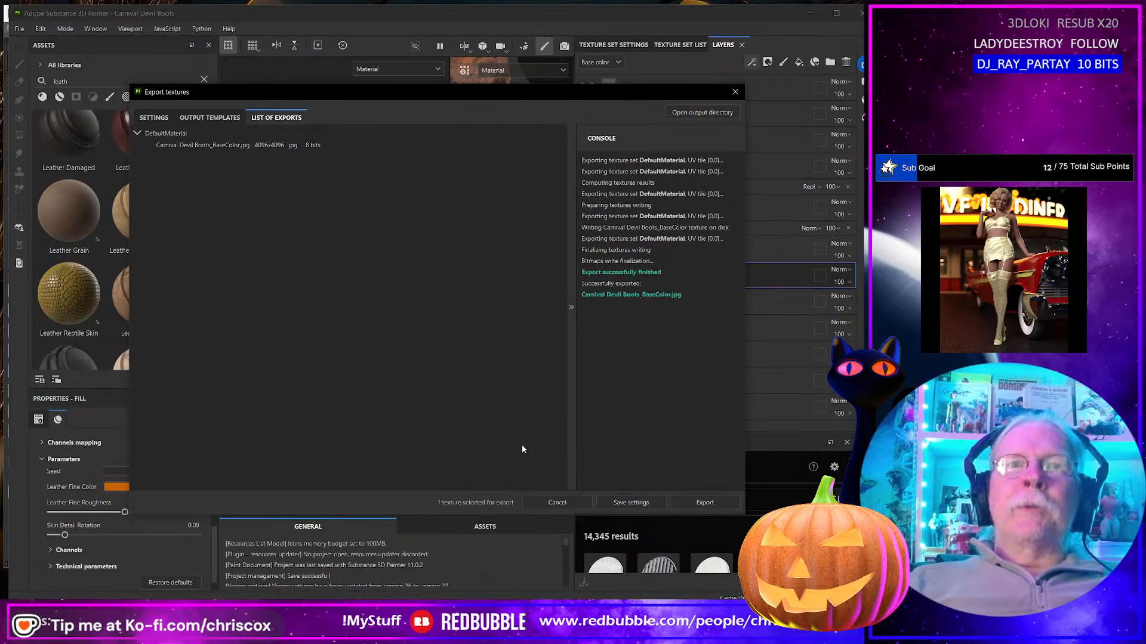
key(alt+Tab)
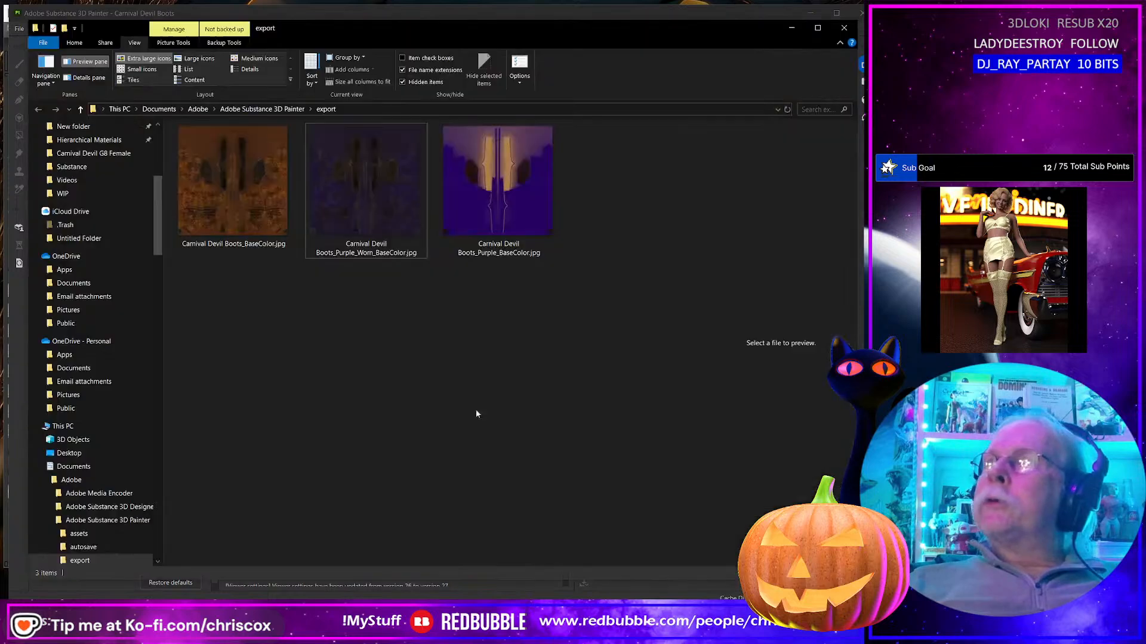
Step: Rename the worn orange map in the export folder as Carnival Devil Boots_Orang_Worn_BaseColor.jpg
click(243, 246)
click(243, 245)
text(Orang)
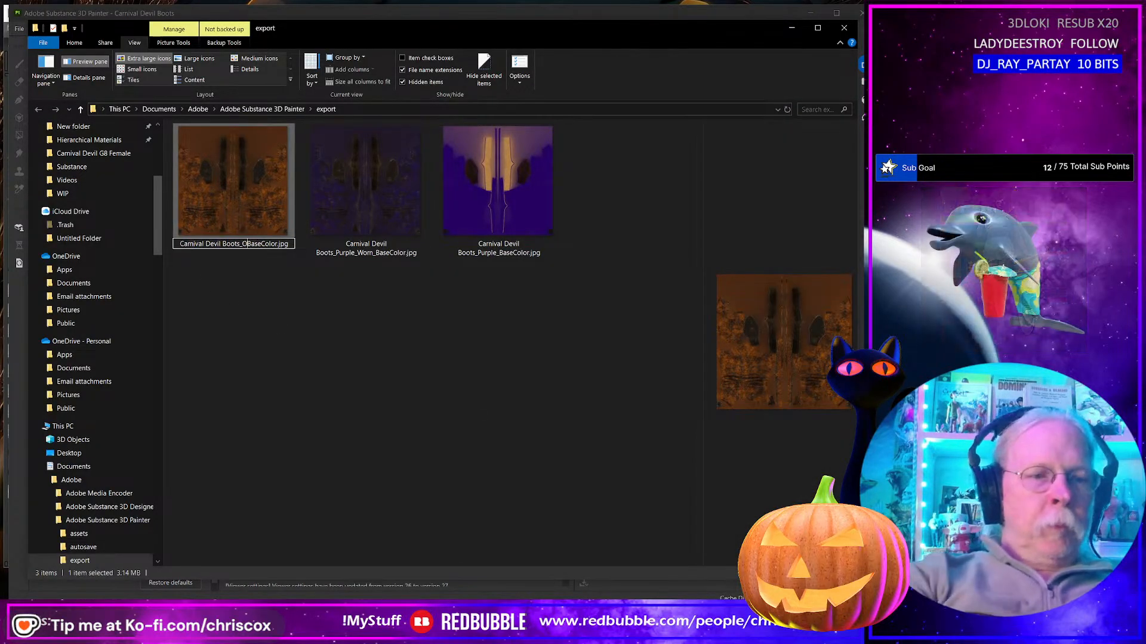
text(_Worn)
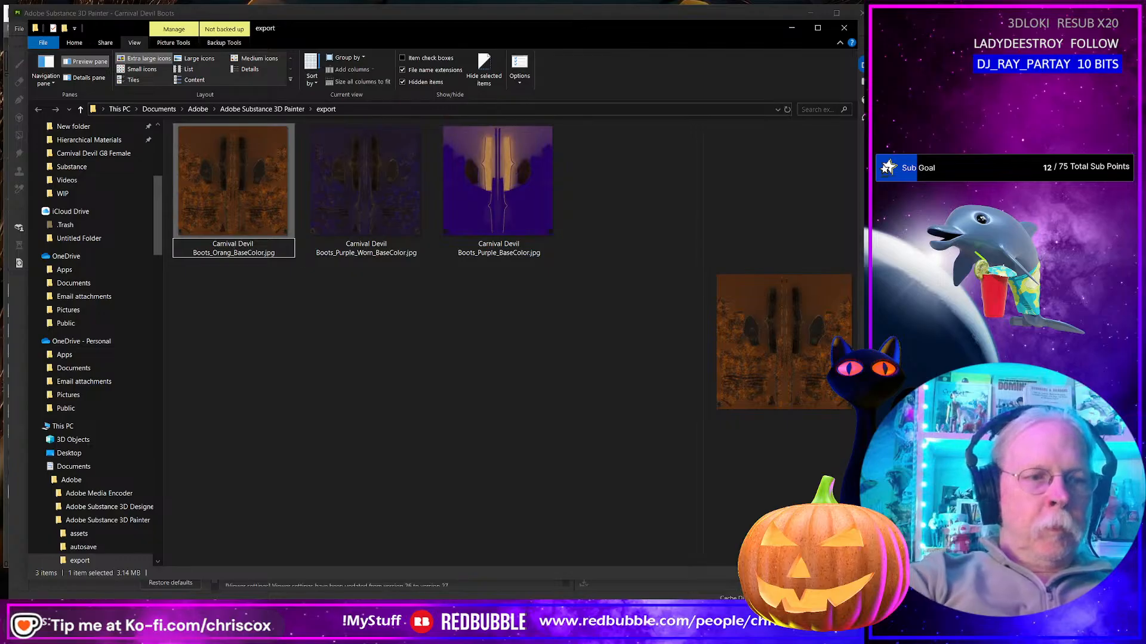
text(_)
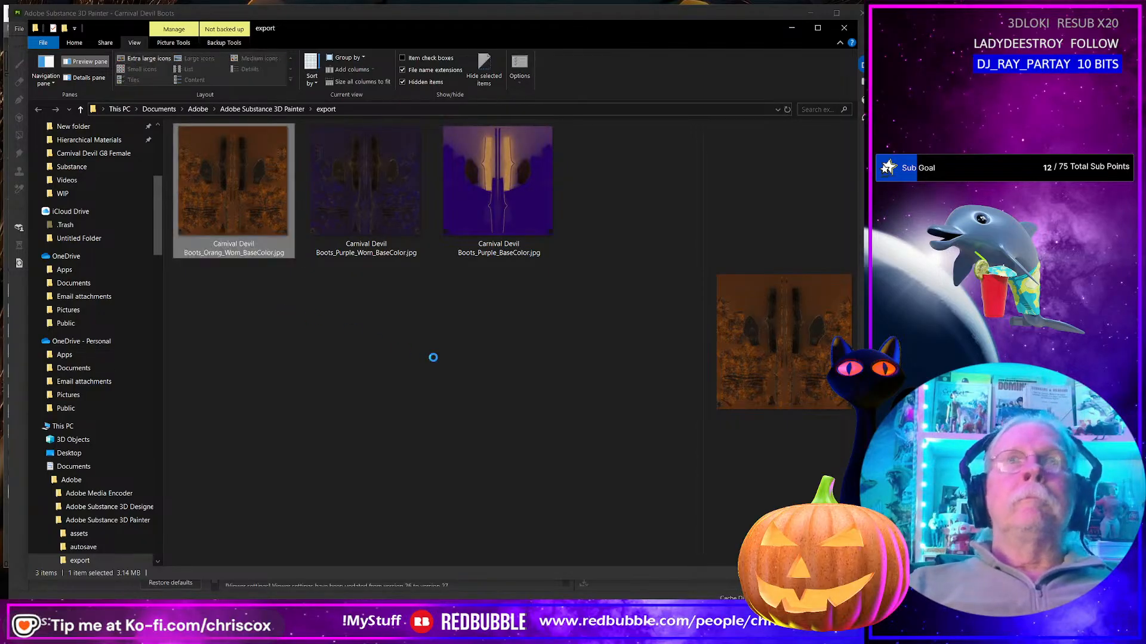
Step: Switch to Substance 3D Painter and export the orange boots' base color map without the wear, using the current export settings
key(alt+Tab)
click(735, 92)
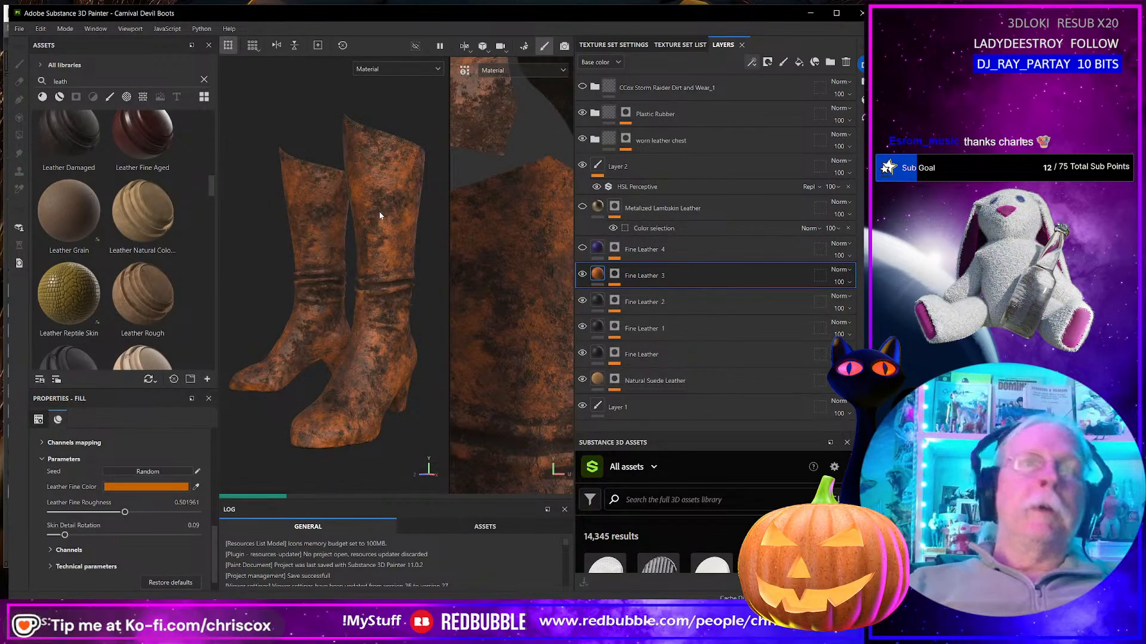
key(ctrl+shift+e)
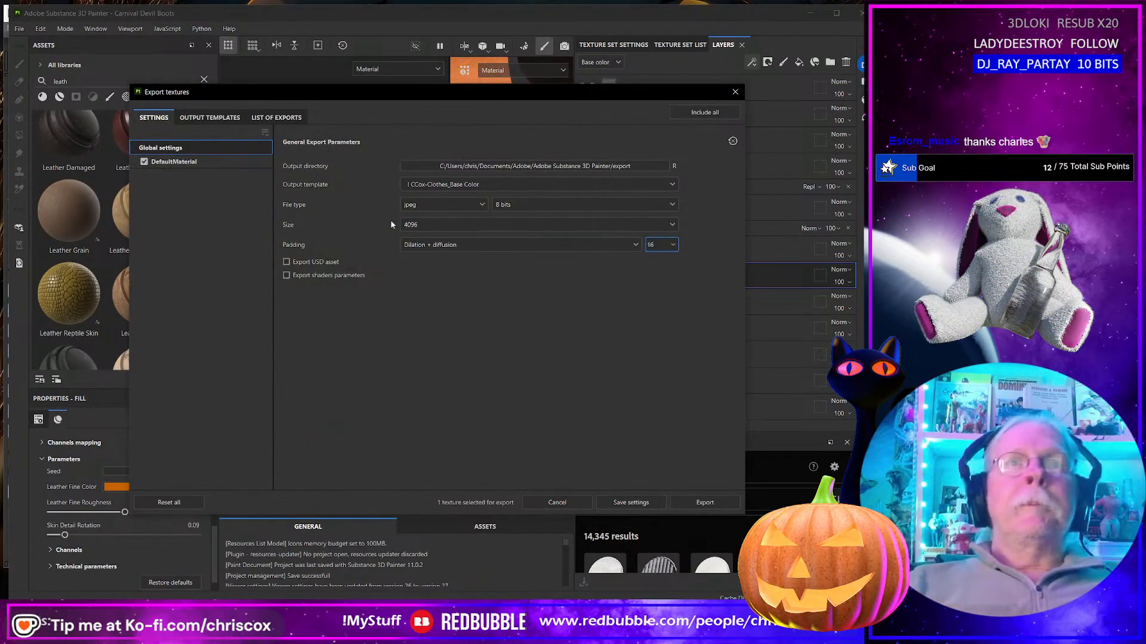
click(712, 501)
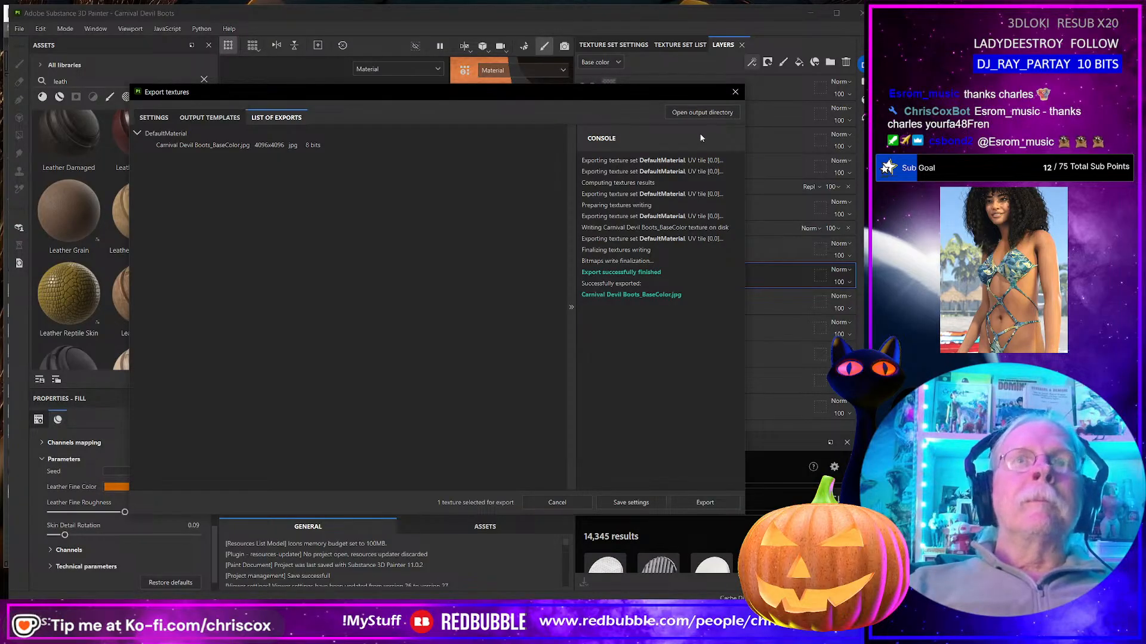
drag(674, 94, 749, 131)
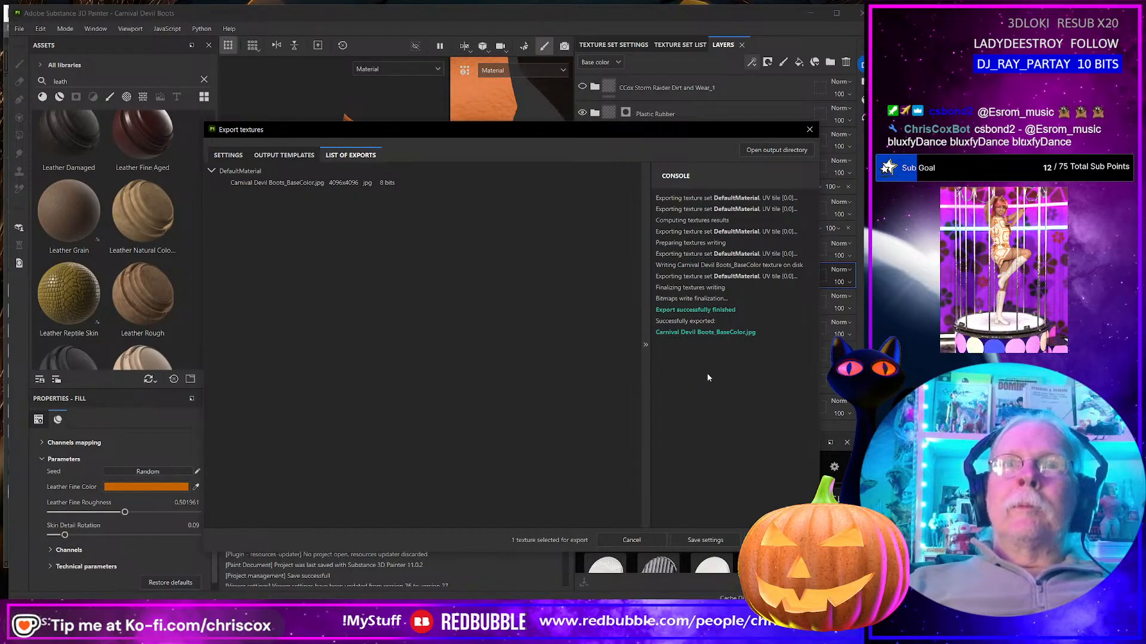
click(809, 129)
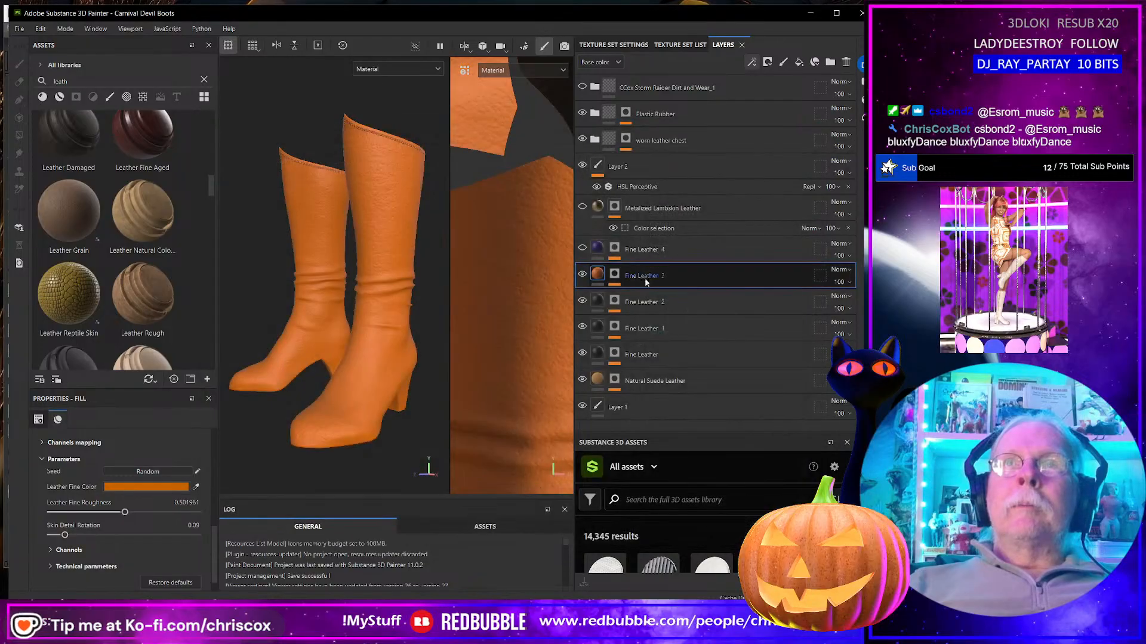
Step: Switch to the export folder and rename the clean orange map as Carnival Devil Boots_Orange_BaseColor.jpg
key(alt+Tab)
click(239, 246)
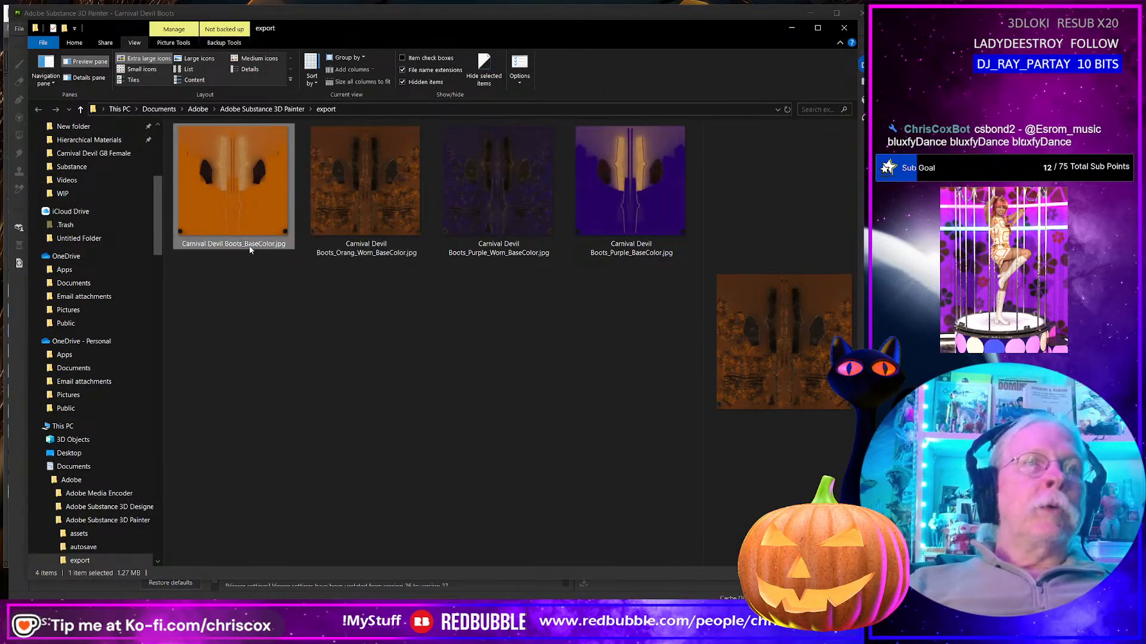
click(245, 244)
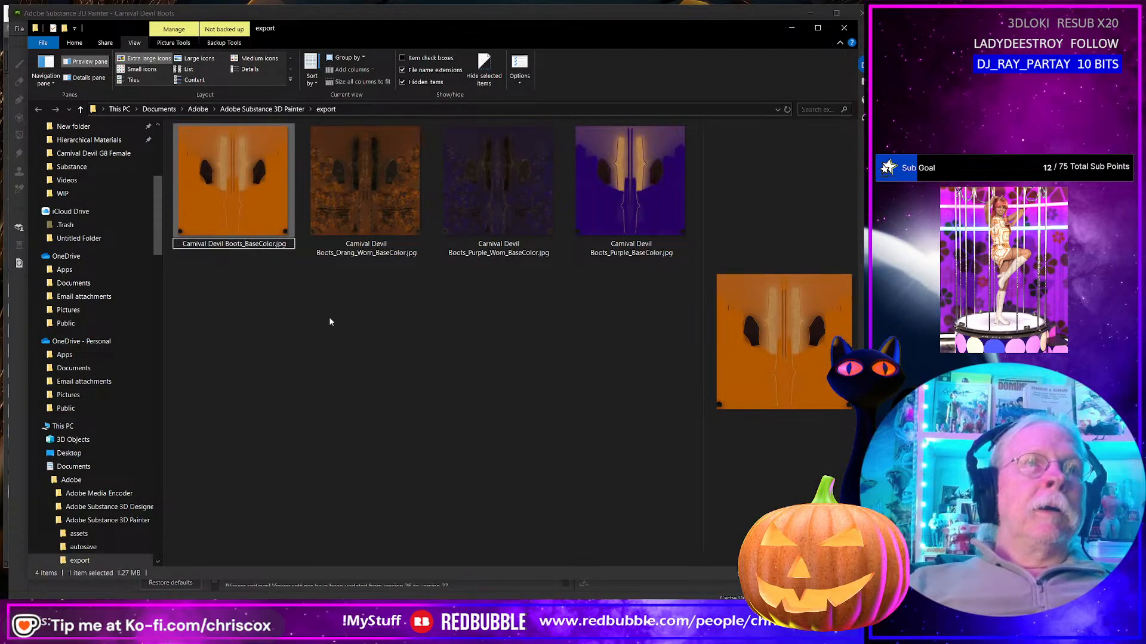
text(R)
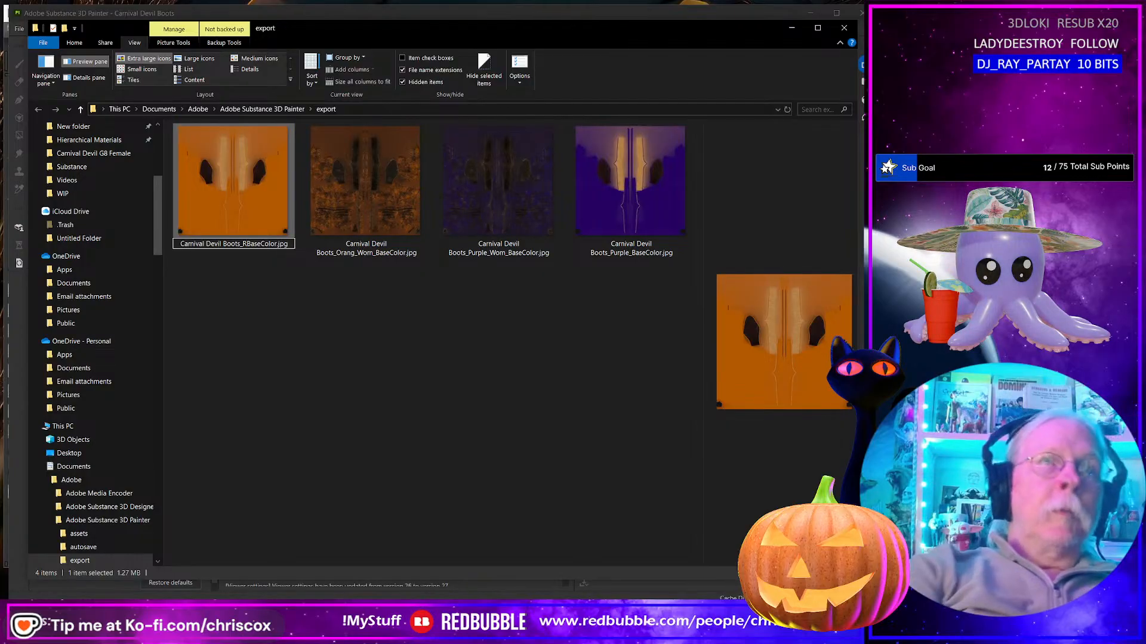
text(ed)
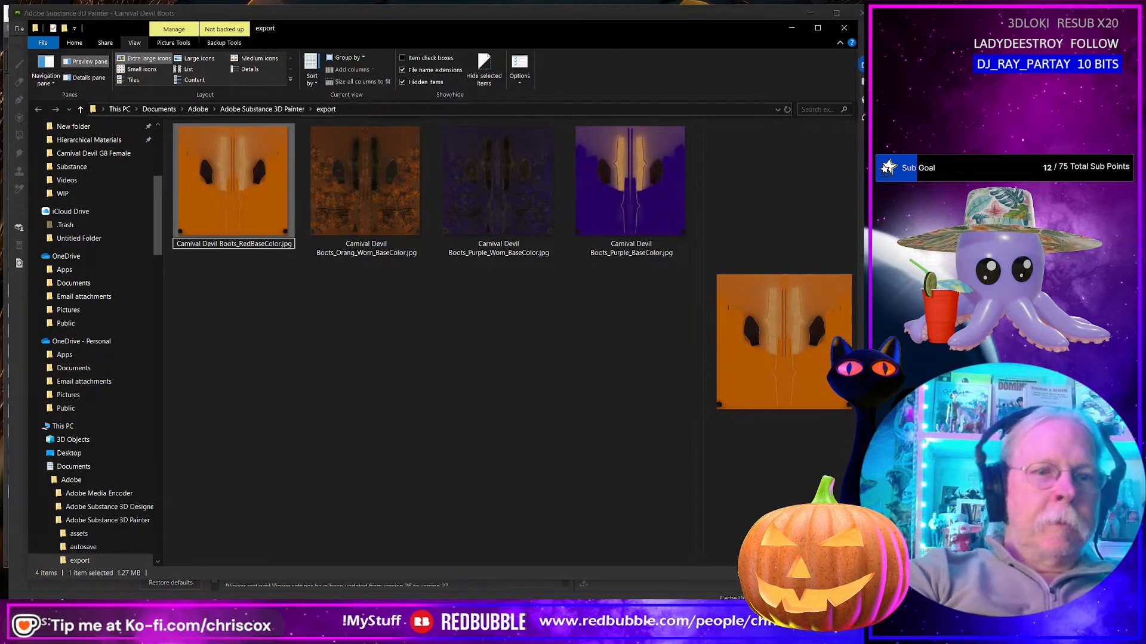
key(BackSpace)
key(BackSpace)
key(BackSpace)
text(Orange_)
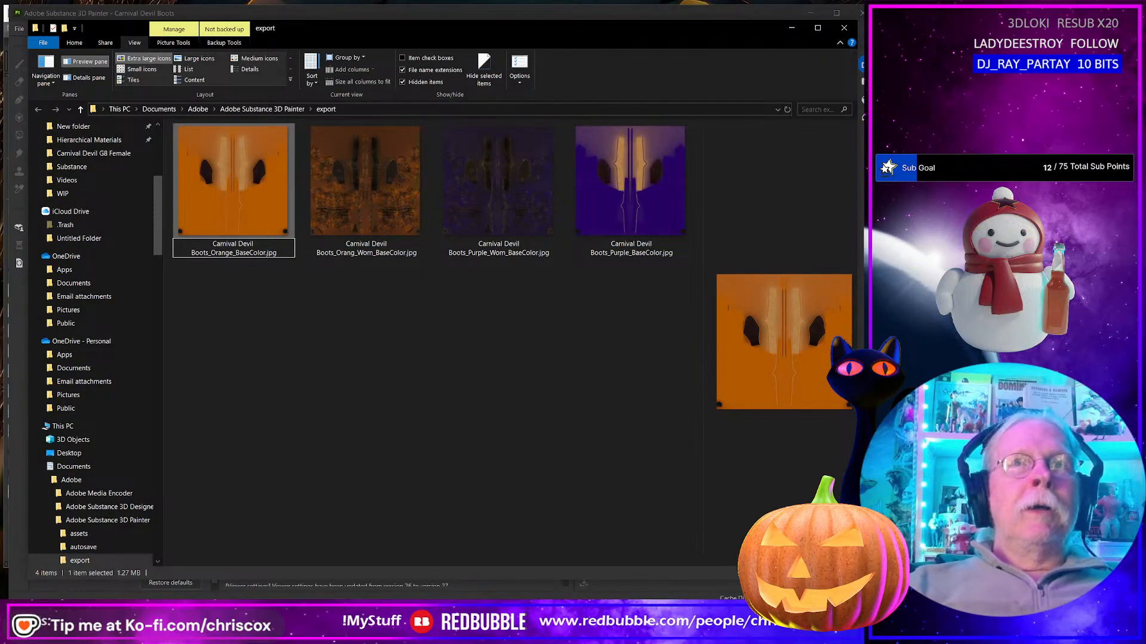
key(Return)
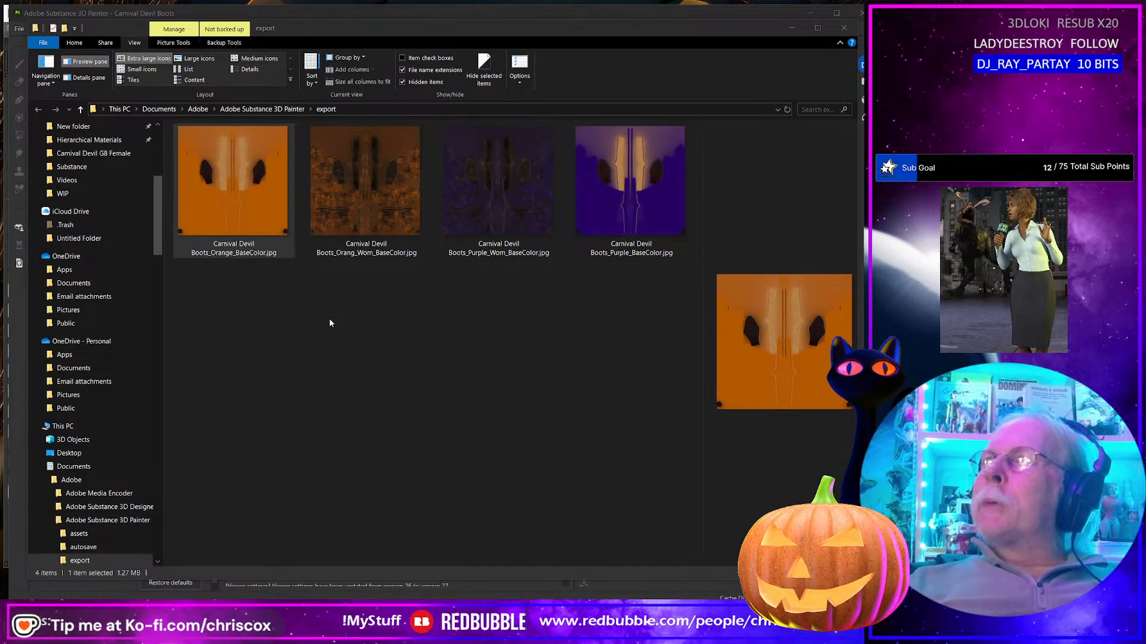
Step: Switch to Substance 3D Painter, hide the Fine Leather 3 layer and set Fine Leather 2's Leather Fine Color to light grey A7AAAD
key(alt+Tab)
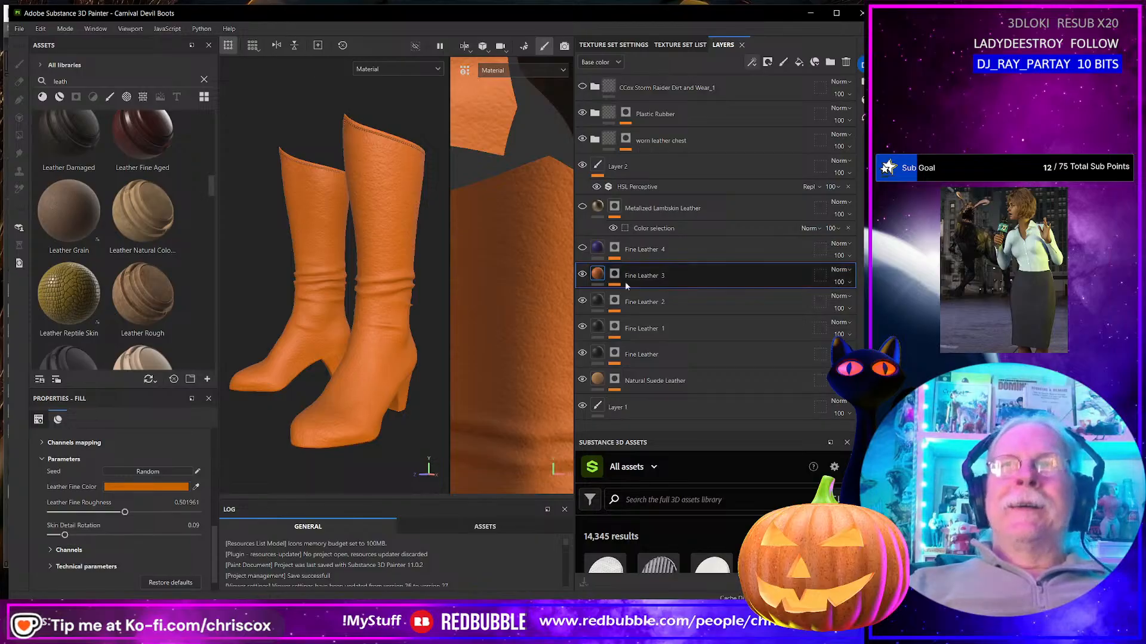
click(599, 301)
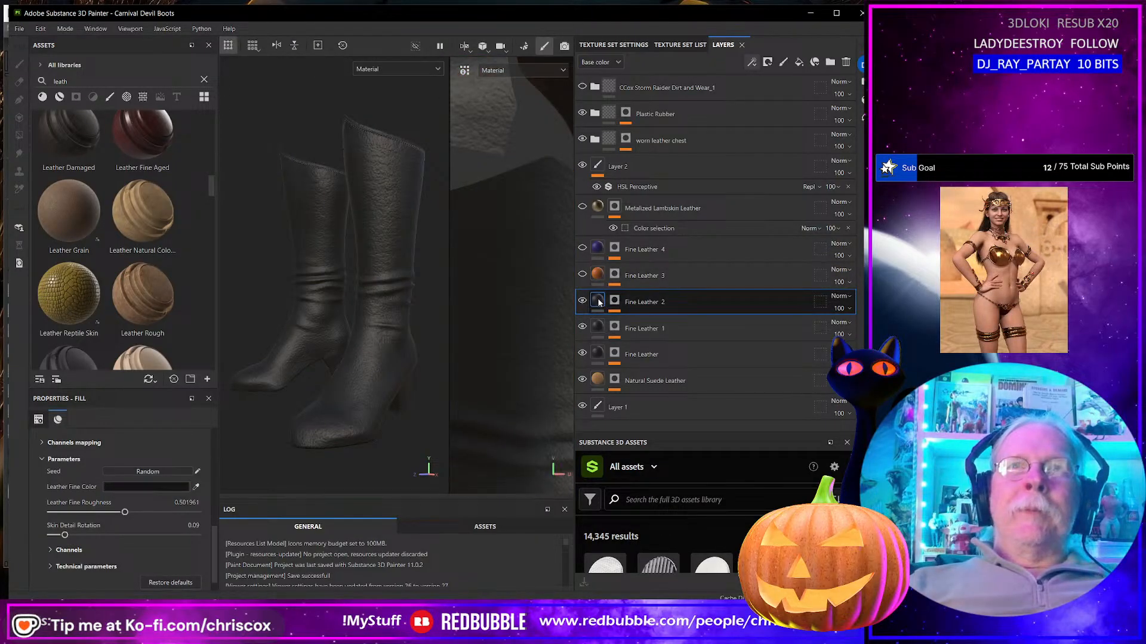
click(129, 488)
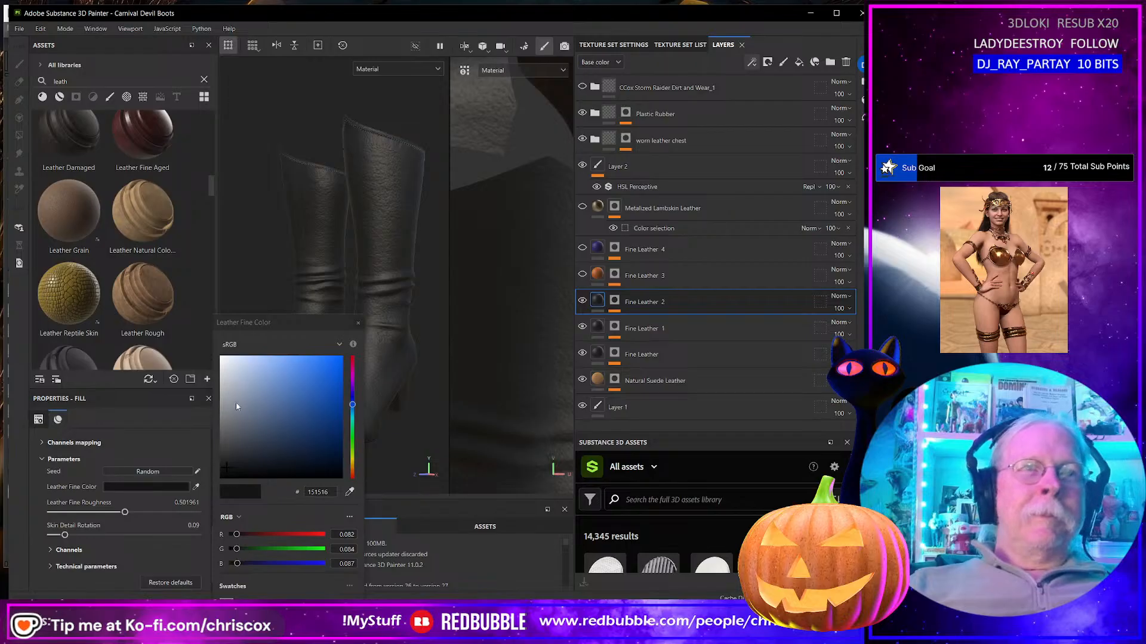
click(223, 386)
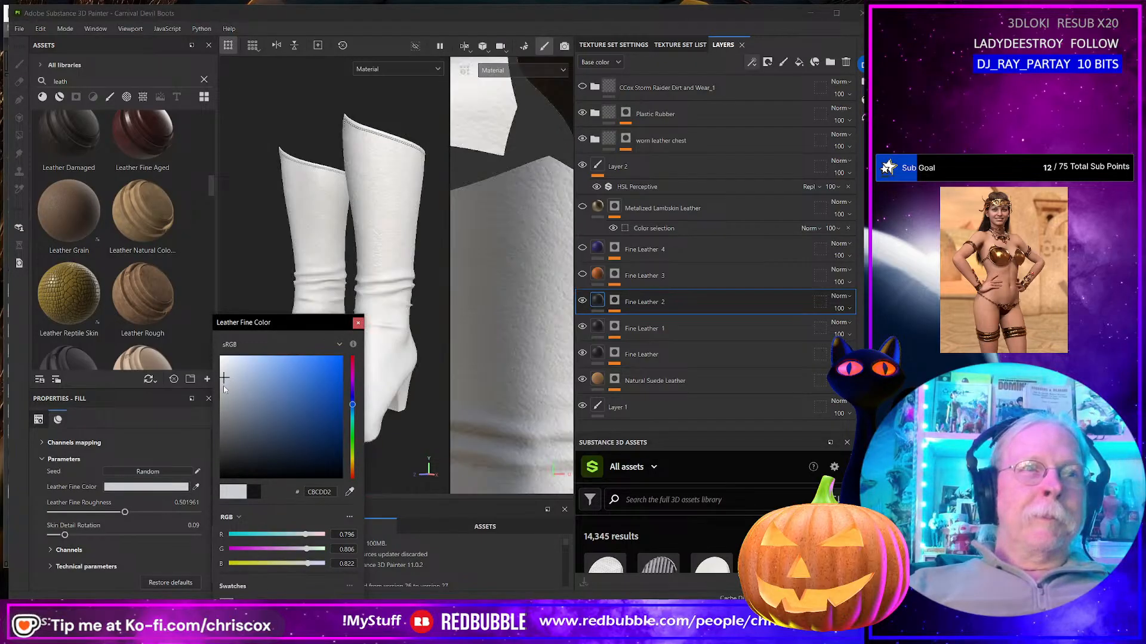
click(224, 395)
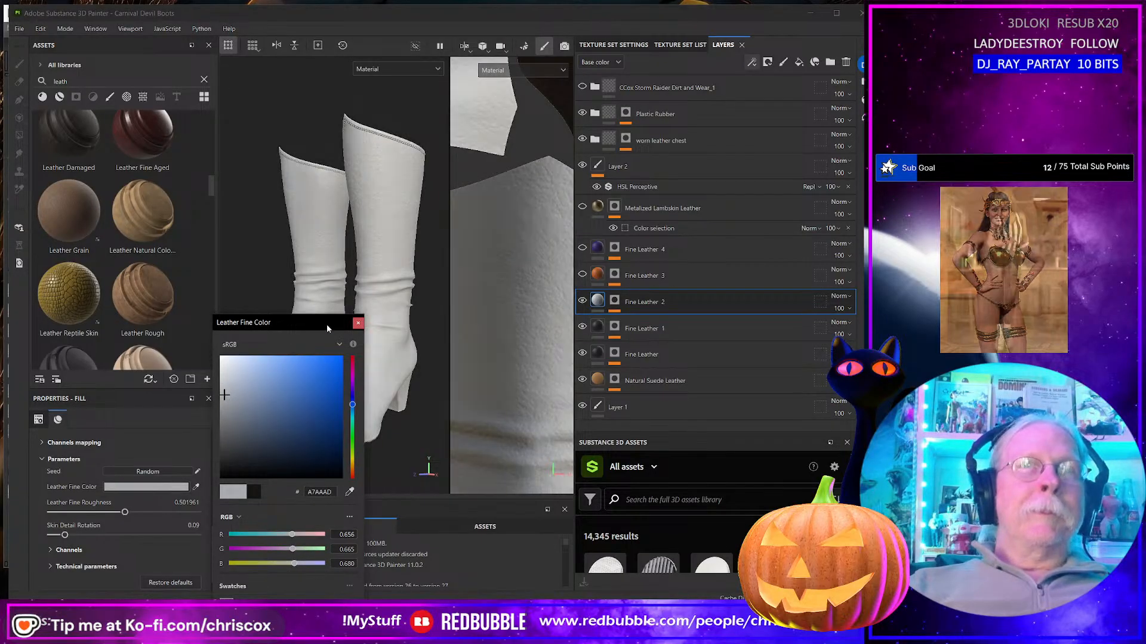
click(358, 323)
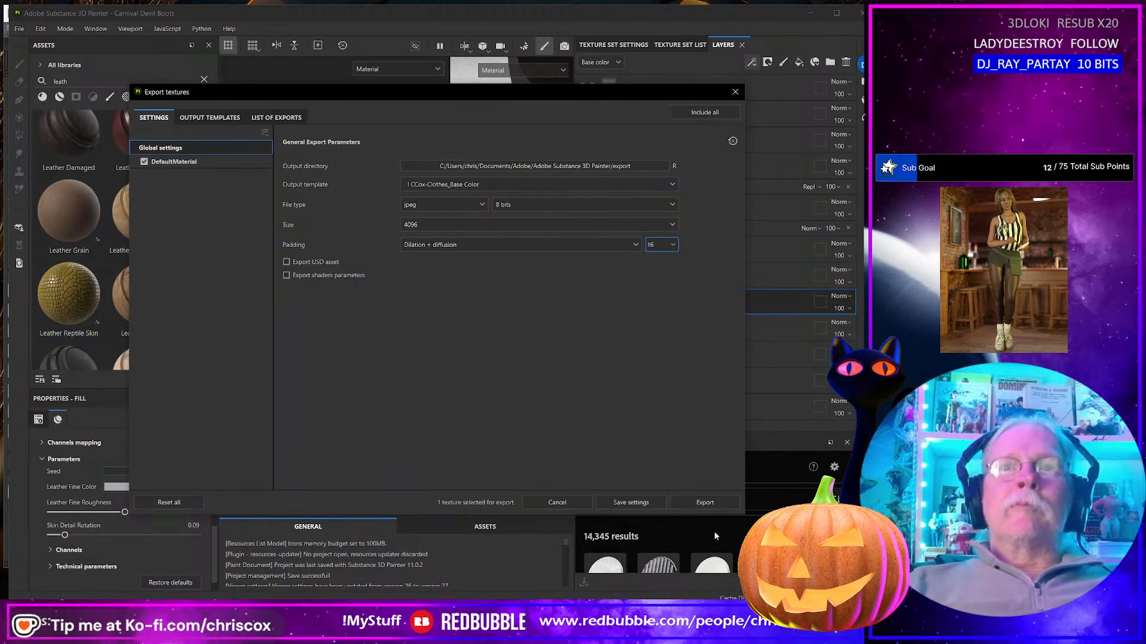
Step: Export the clean white boots' base color map with the current settings and rename it Carnival Devil Boots_White_BaseColor.jpg in the export folder
click(726, 502)
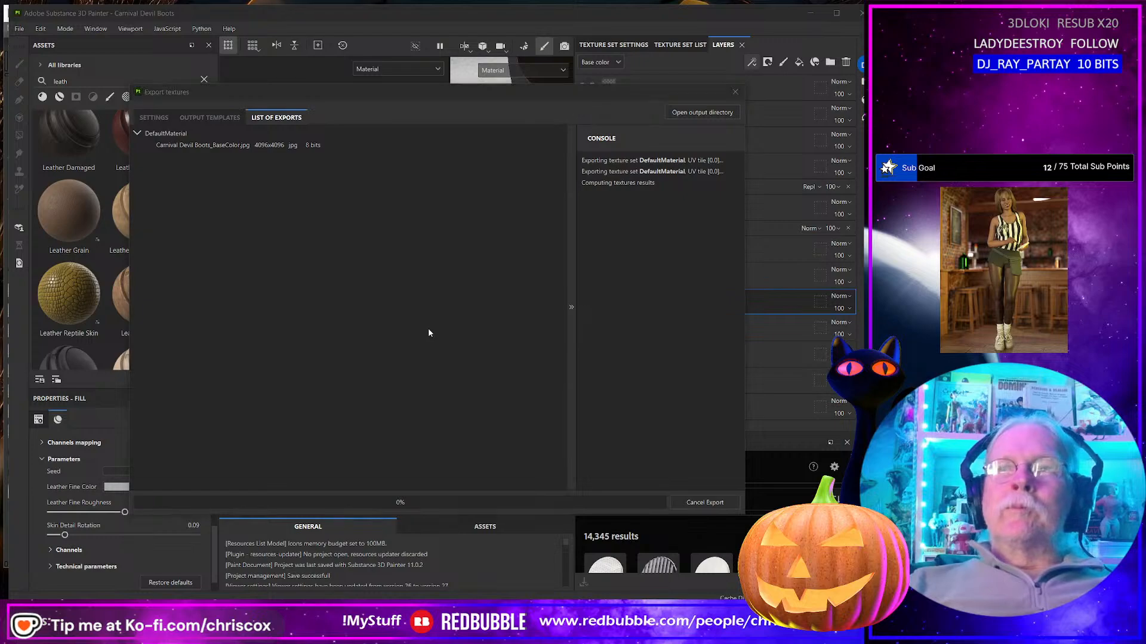
key(alt+Tab)
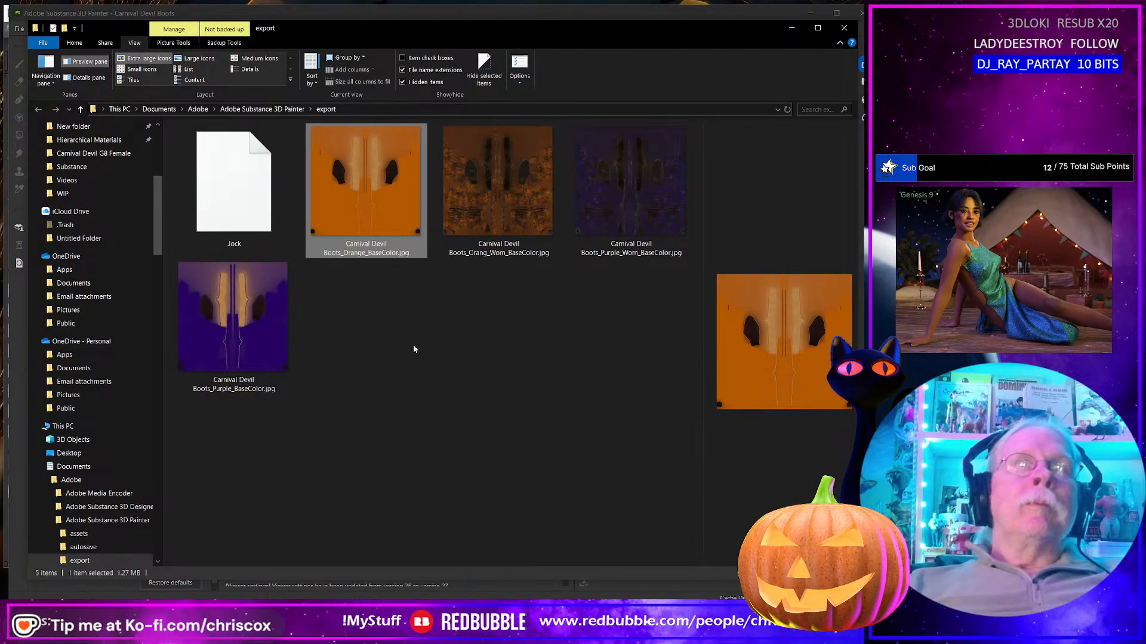
click(247, 248)
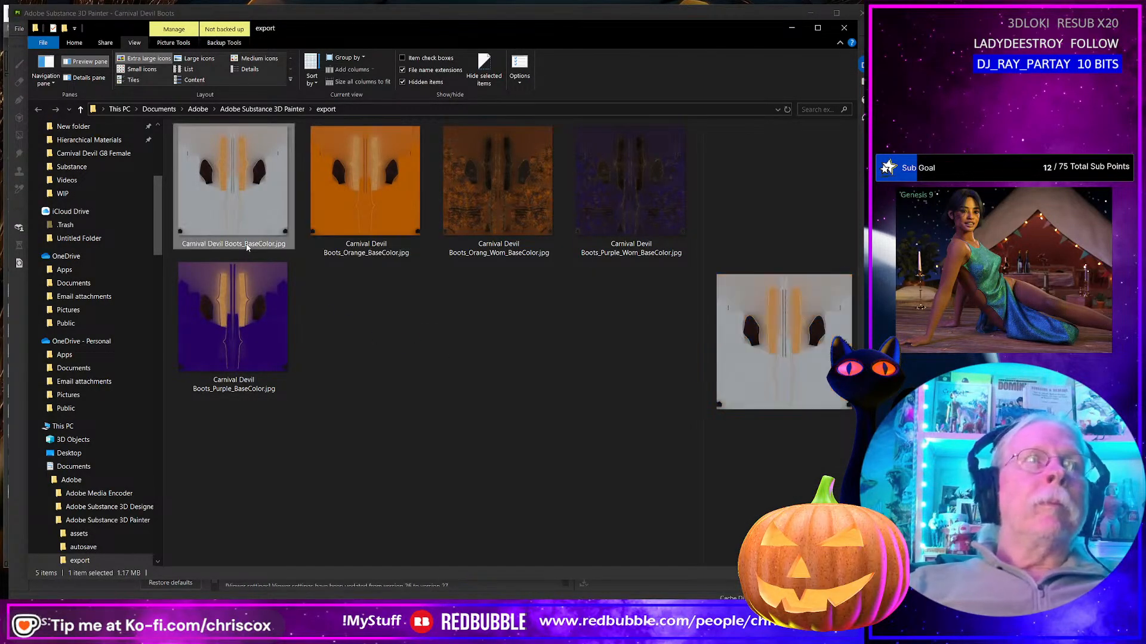
click(246, 244)
click(240, 244)
text(White_)
key(Return)
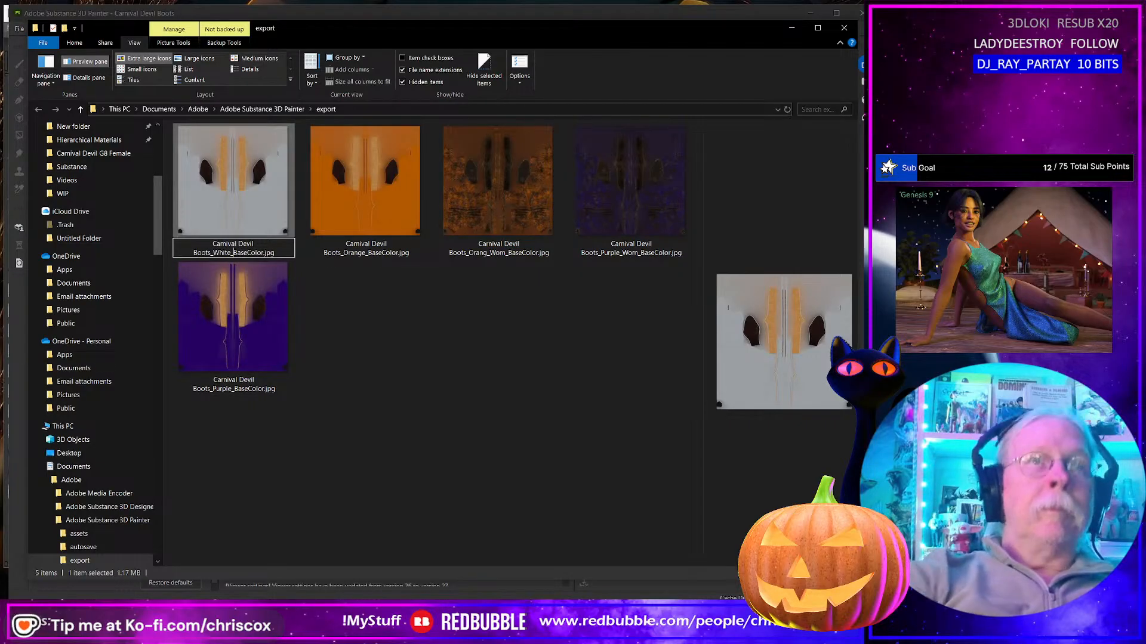
click(389, 362)
click(389, 362)
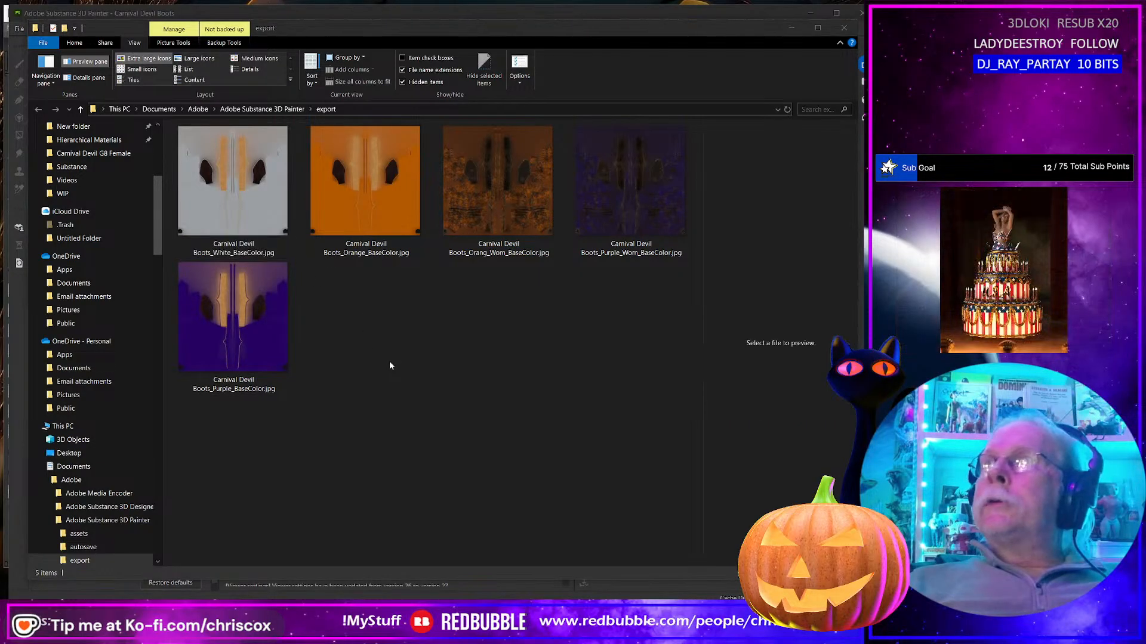
Step: Switch to Substance 3D Painter and export the white boots' base color map with the wear applied, using the current export settings
key(alt+Tab)
click(735, 93)
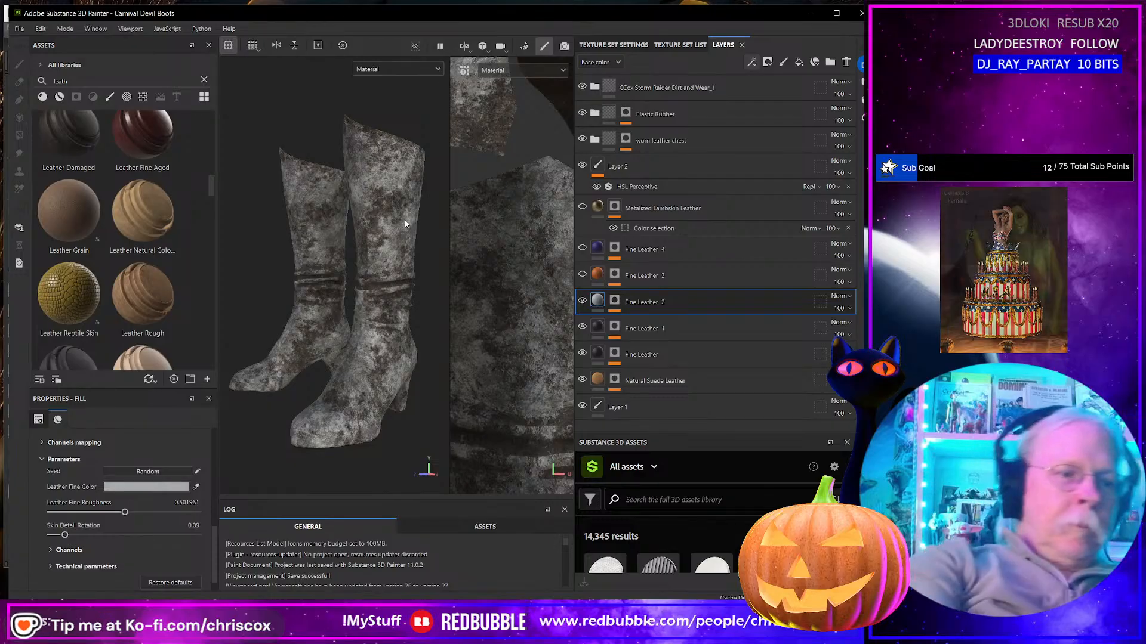
key(ctrl+shift+e)
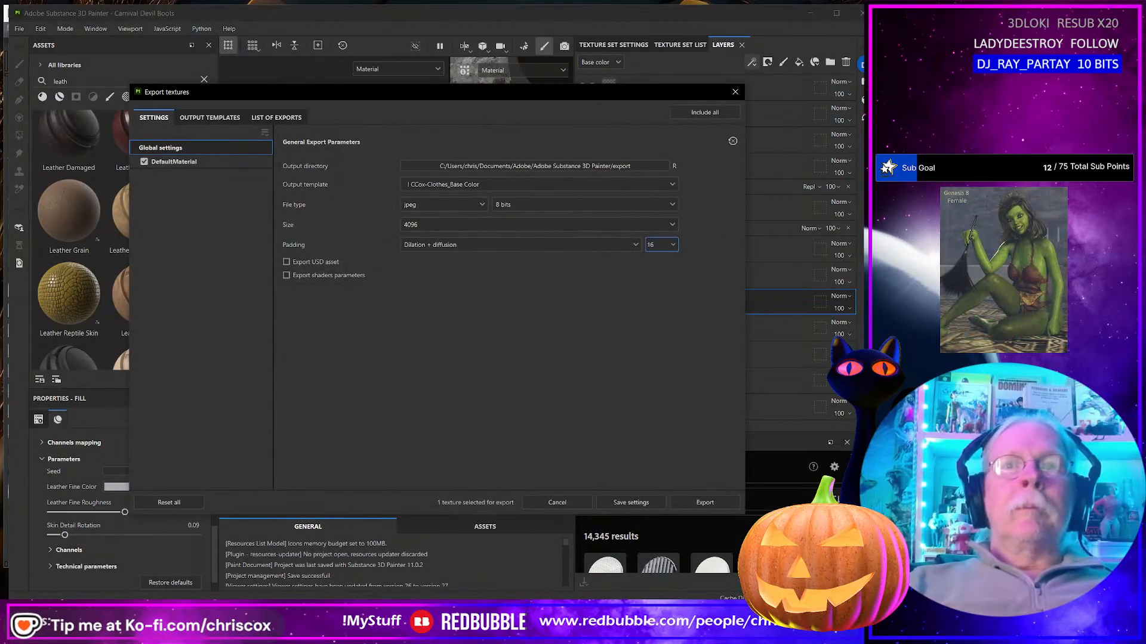
click(705, 502)
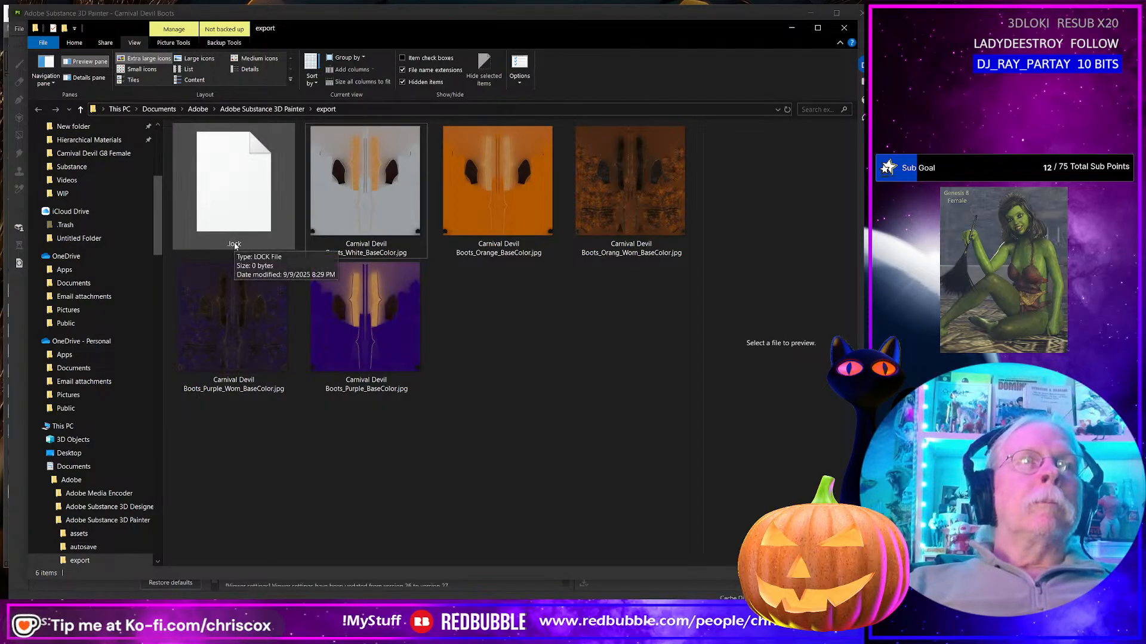
Step: Rename the worn white map in the export folder as Carnival Devil Boots_White_Worn_BaseColor.jpg
click(241, 245)
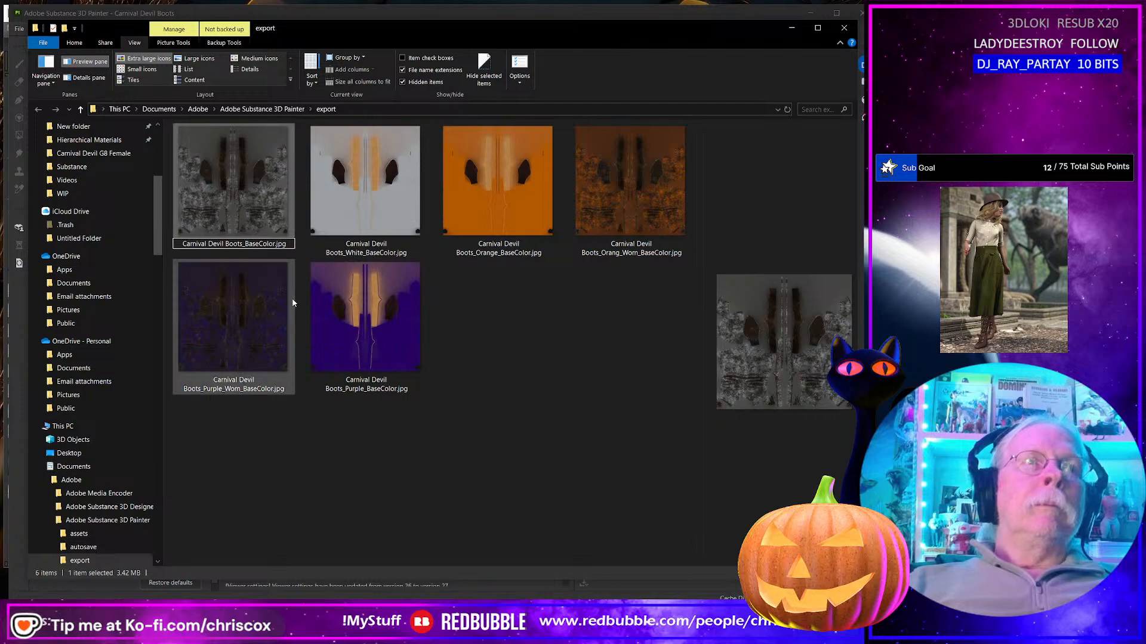
text(Whi)
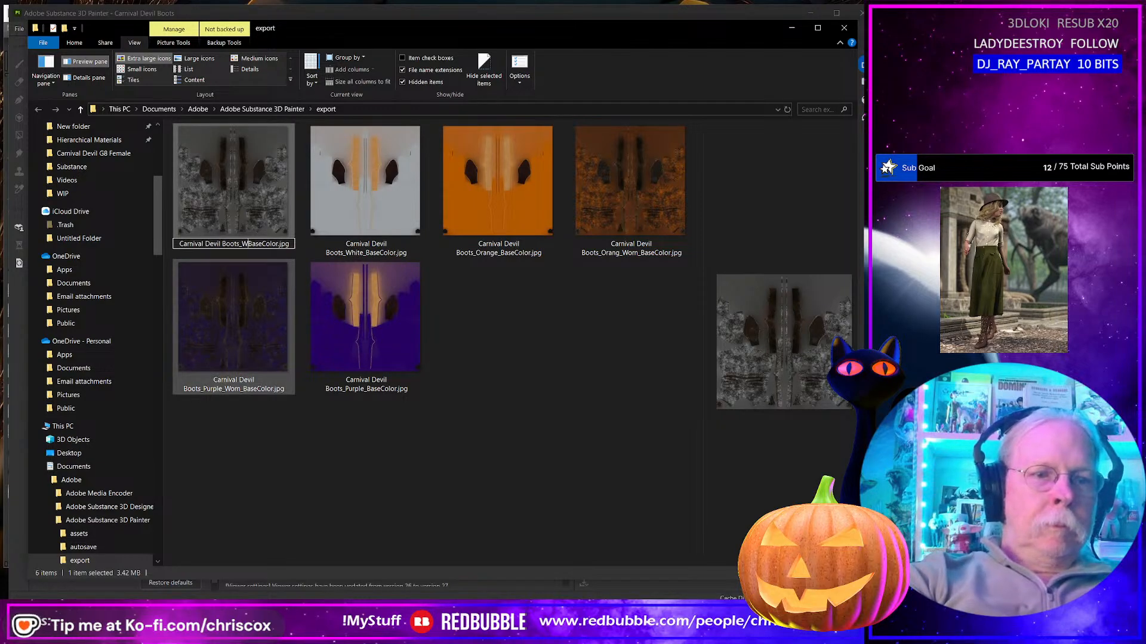
text(te_Wor)
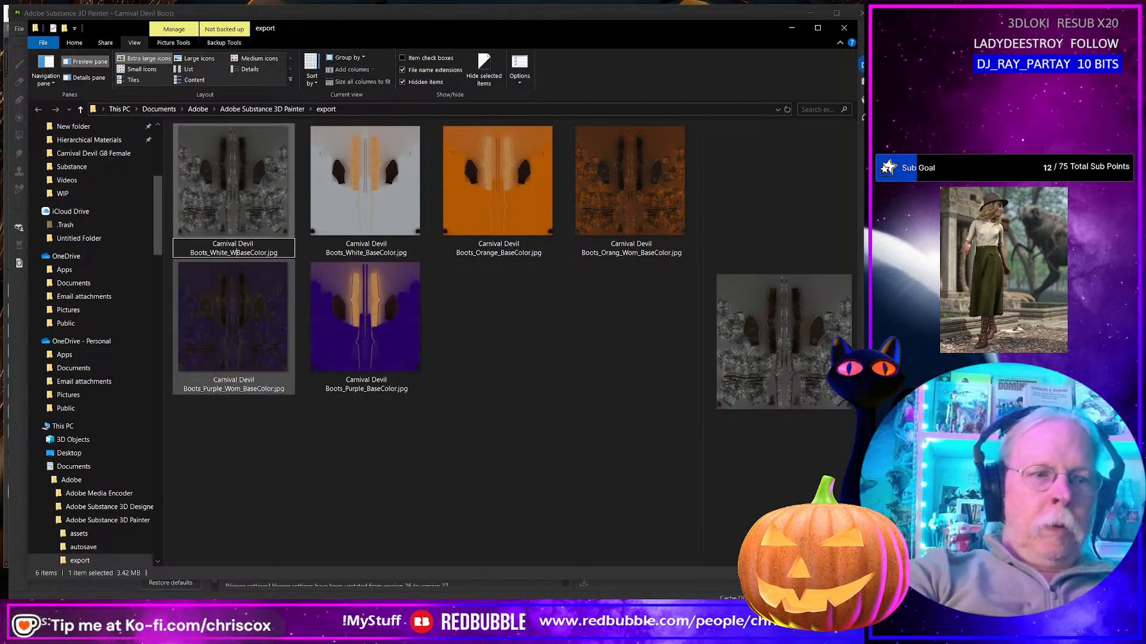
text(n_)
key(Return)
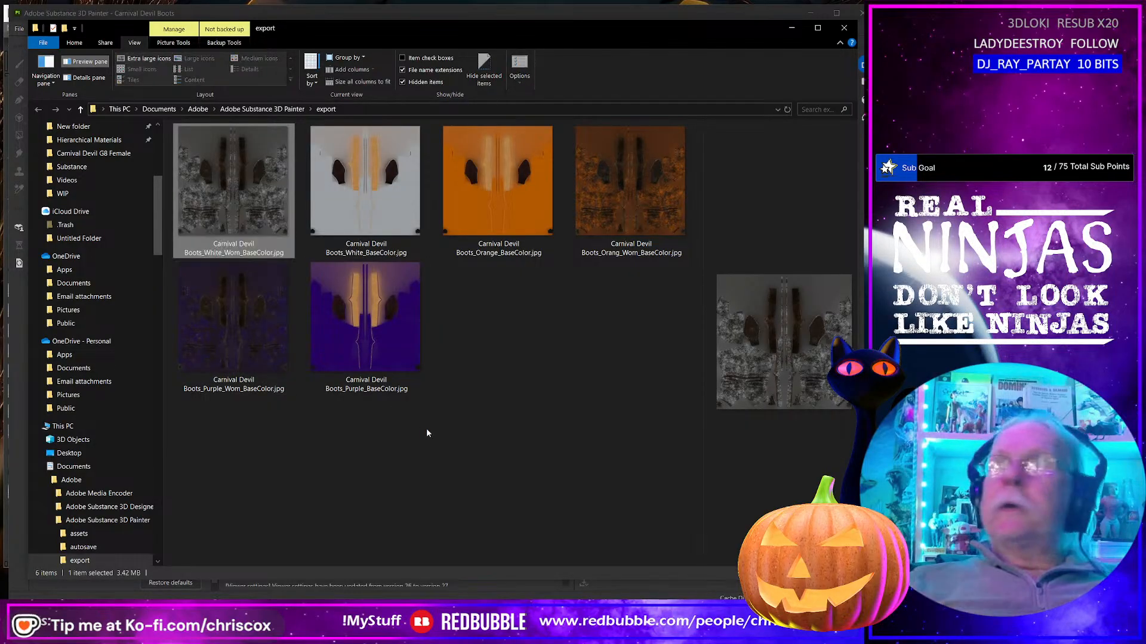
Step: Switch to Substance 3D Painter, hide the Fine Leather 2 layer and set Fine Leather 1's Leather Fine Color to dark red 820000
key(alt+Tab)
click(735, 93)
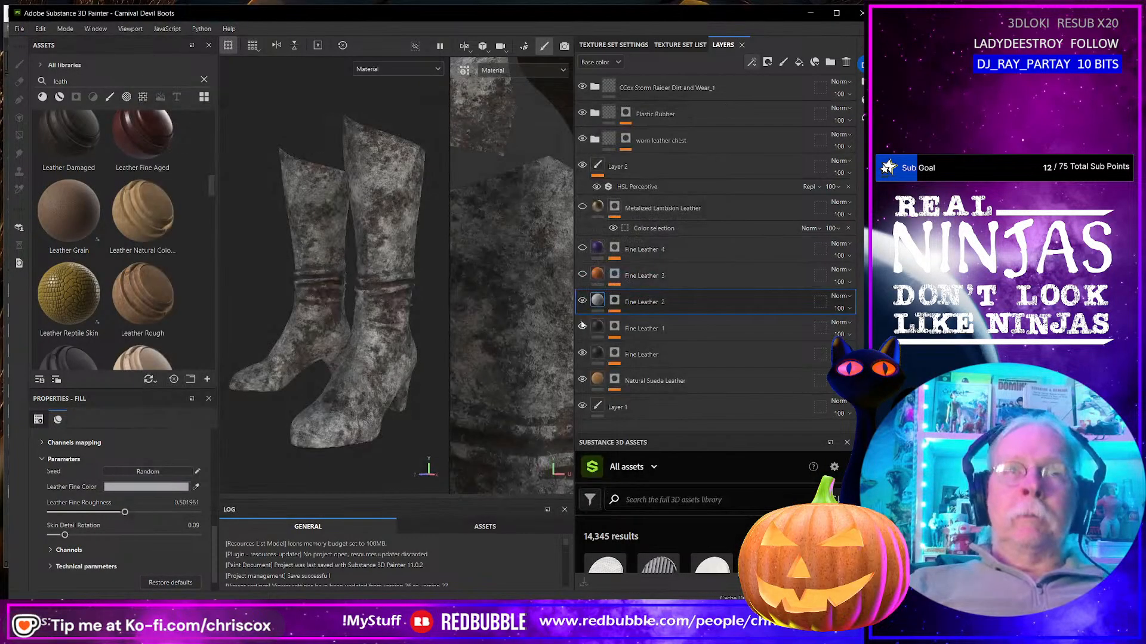
click(582, 302)
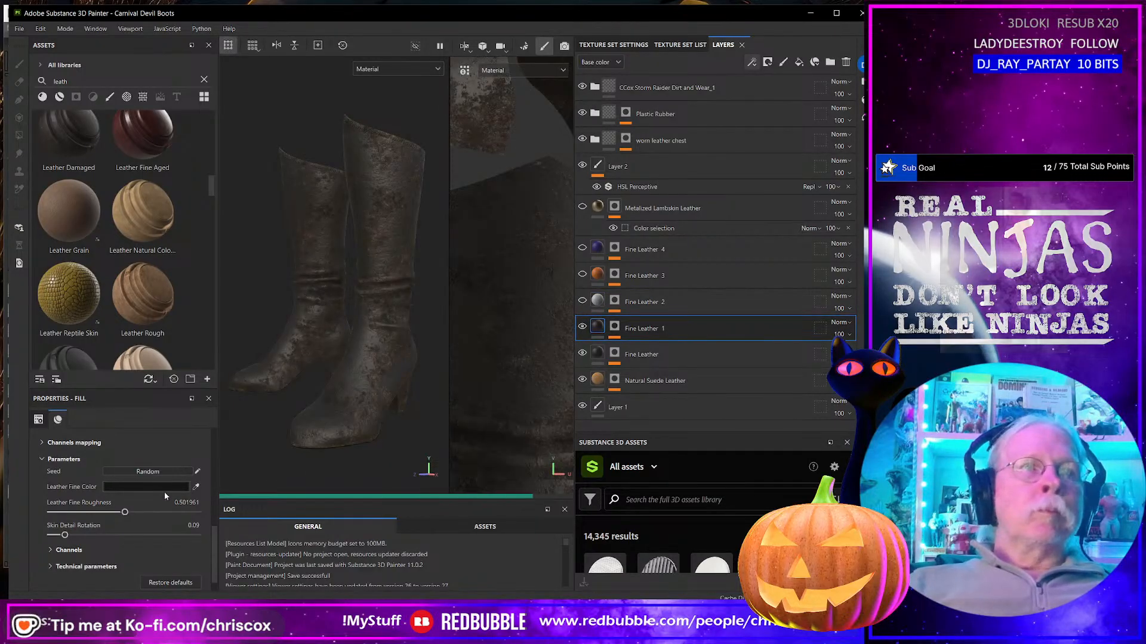
click(163, 488)
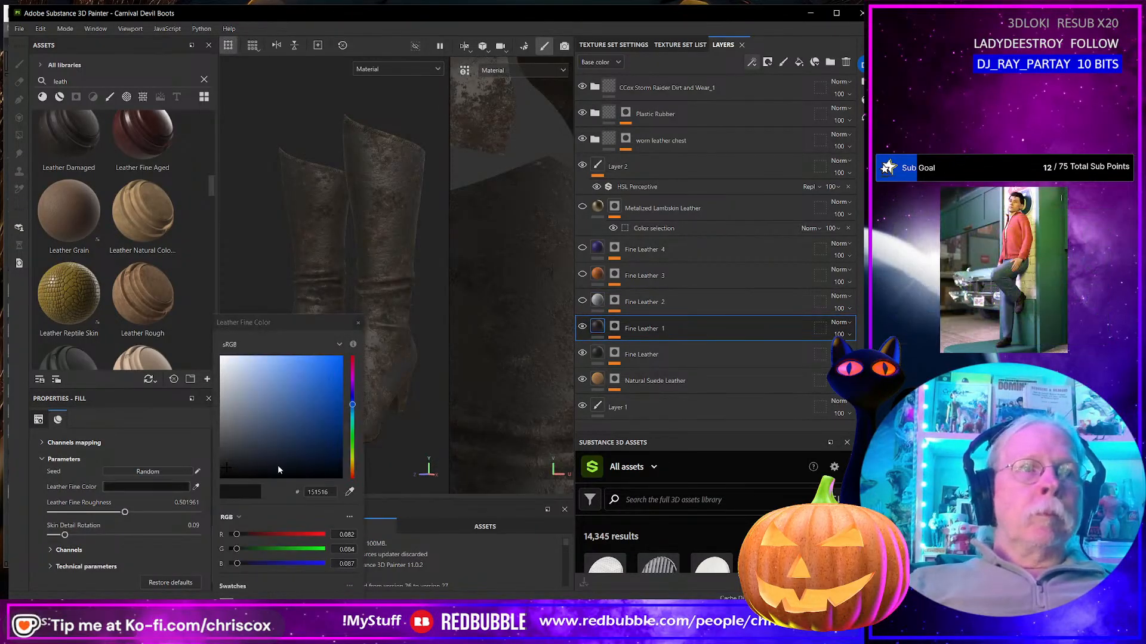
drag(353, 407, 356, 493)
click(344, 421)
drag(344, 419, 345, 415)
click(377, 311)
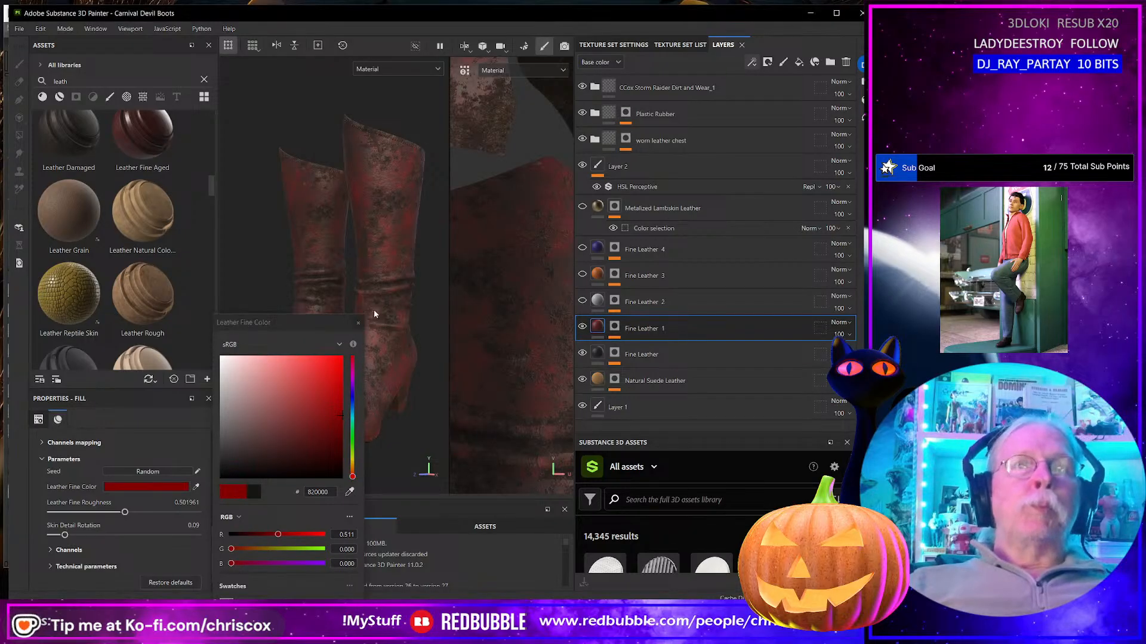
click(358, 323)
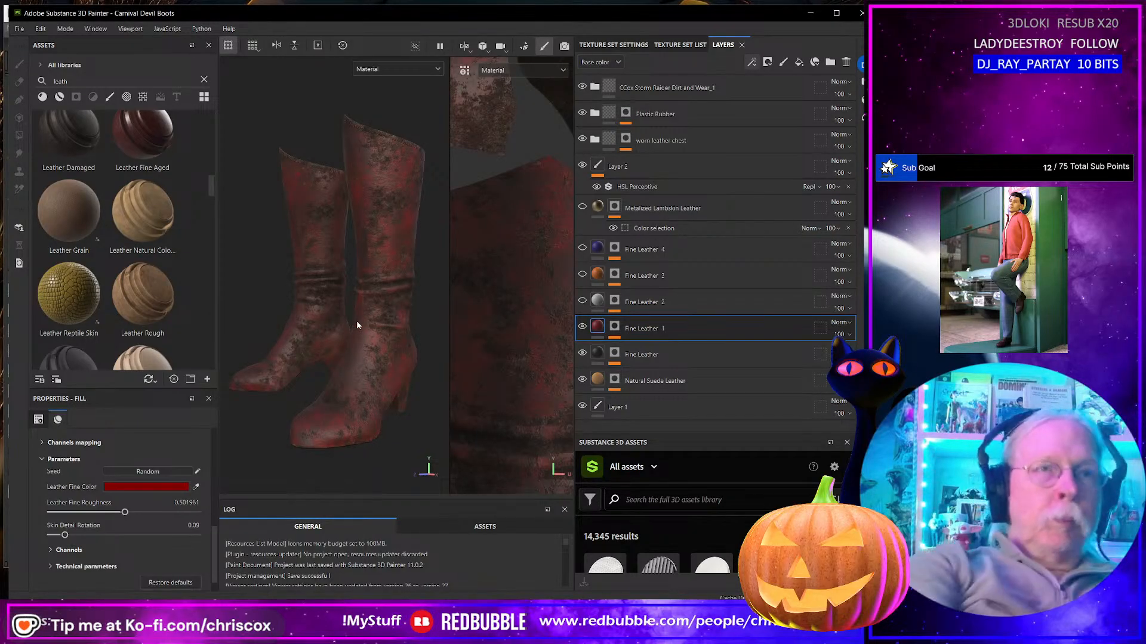
Step: Export the worn red boots' base color map with the current settings and rename it Carnival Devil Boots_Red_Worn_BaseColor.jpg in the export folder
key(ctrl+shift+e)
click(699, 501)
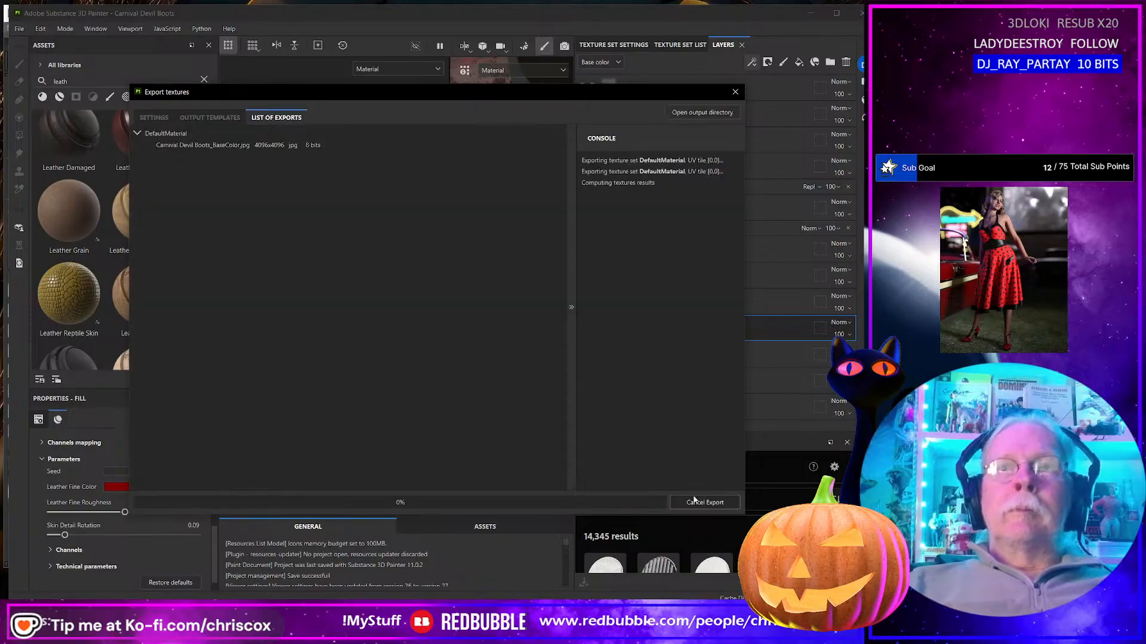
key(alt+Tab)
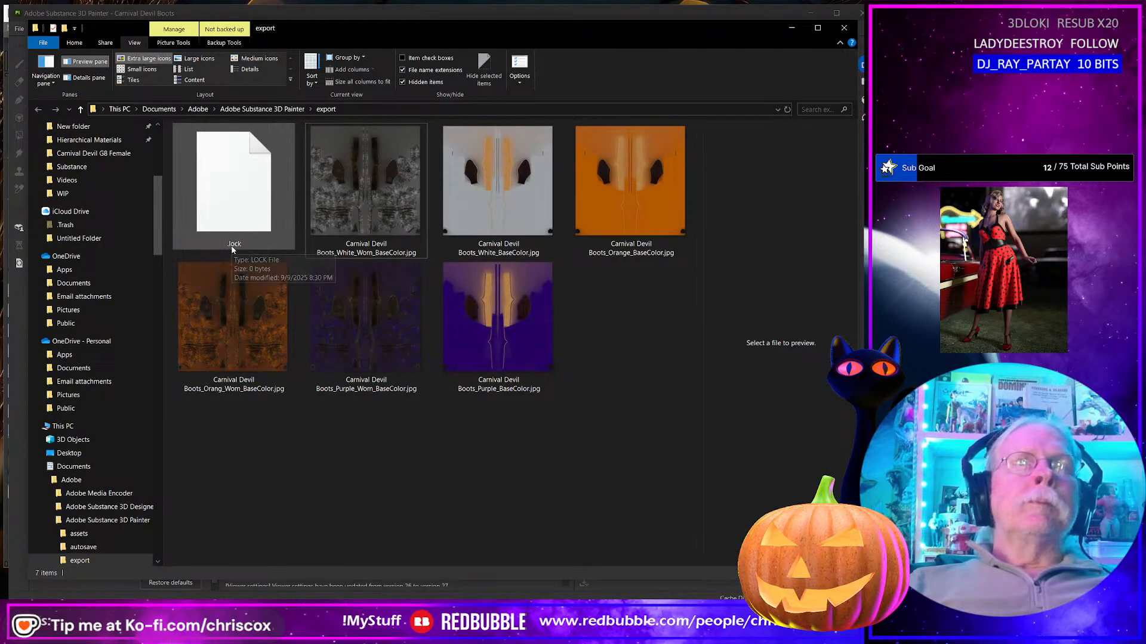
mouse_move(234, 250)
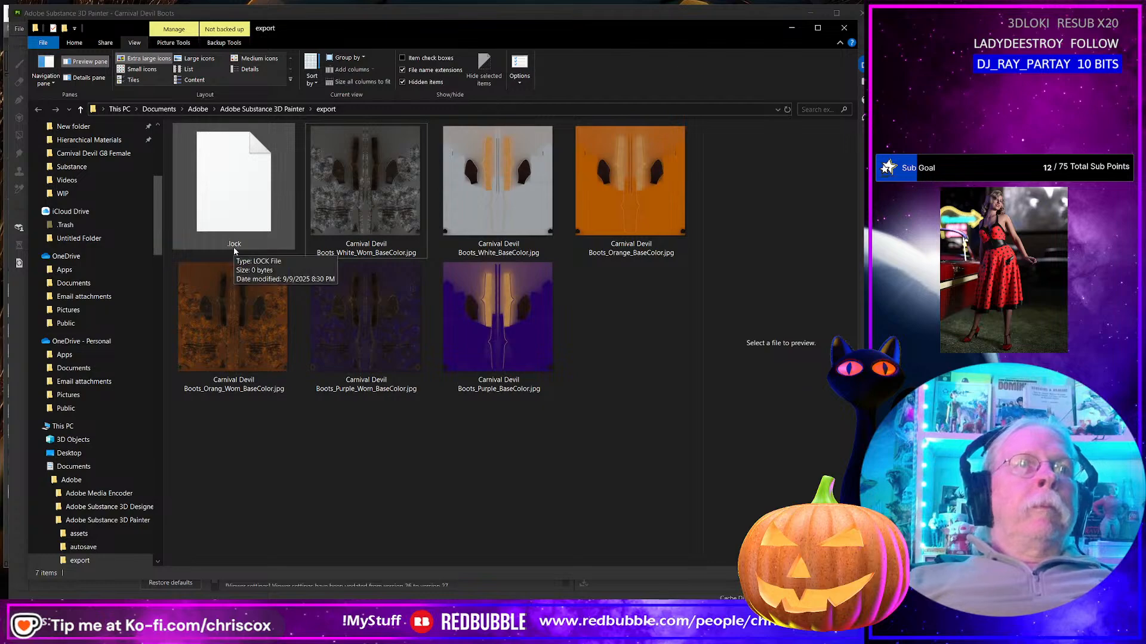
click(242, 250)
click(247, 244)
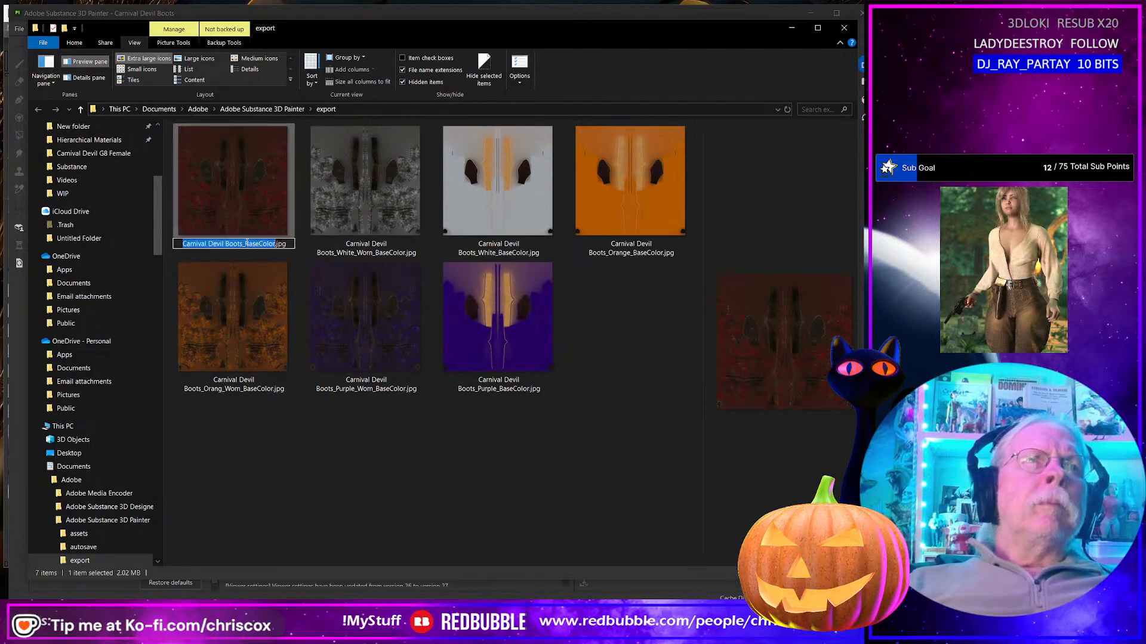
text(Red_)
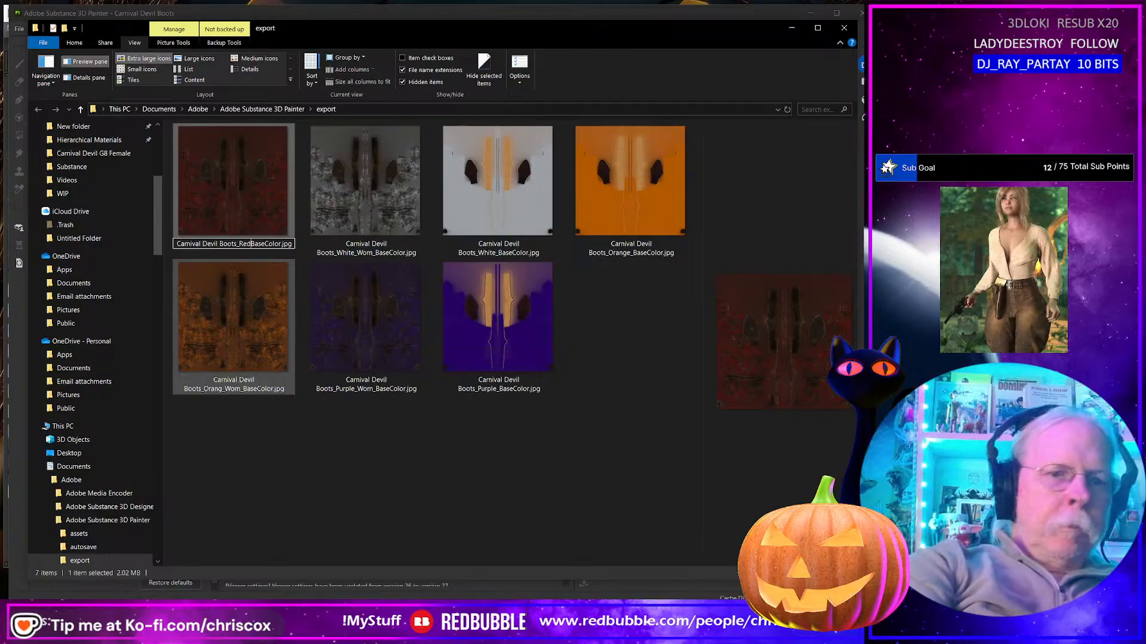
text(Worn_)
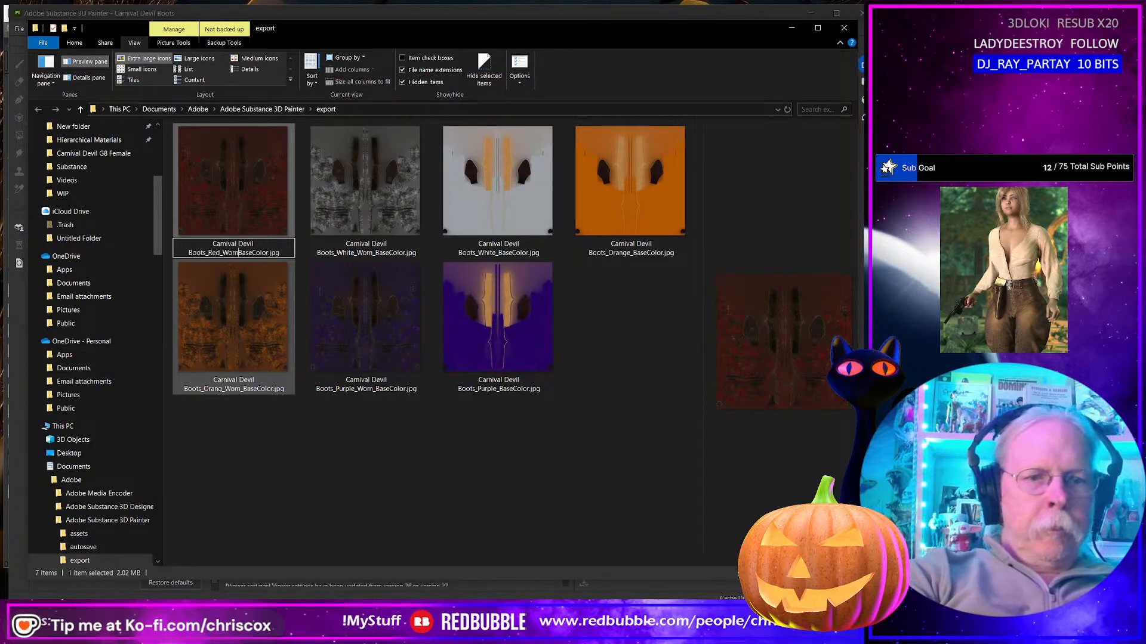
click(350, 418)
Step: Switch to Substance 3D Painter, hide the CCox Storm Raider Dirt and Wear_1 group and export the clean red boots' base color map
key(alt+Tab)
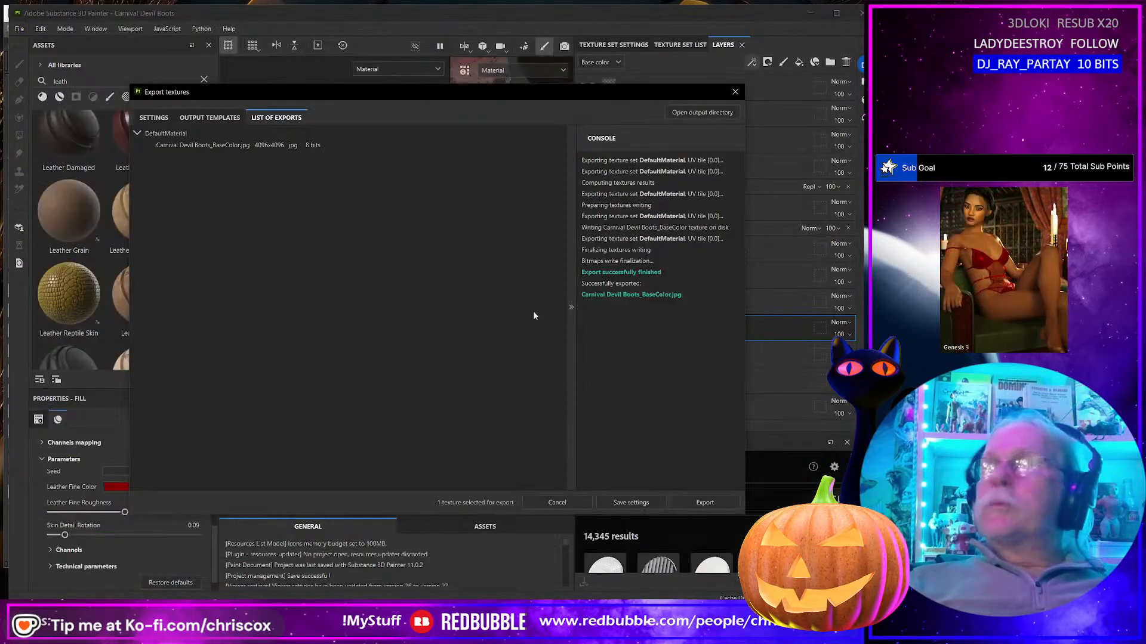
click(735, 92)
click(581, 88)
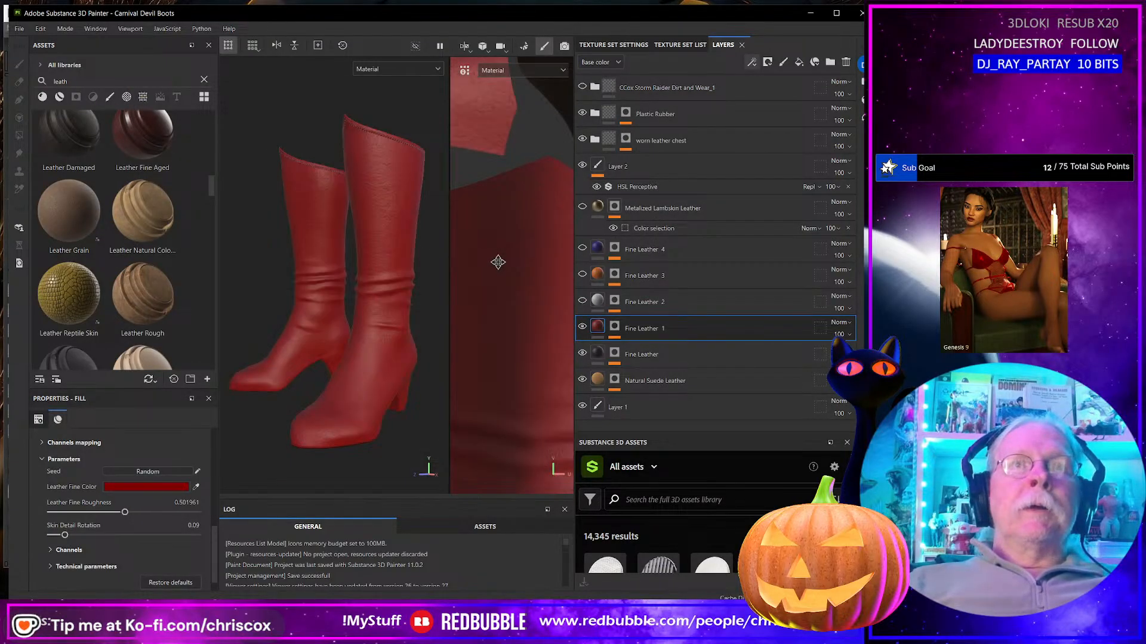
key(ctrl+shift+e)
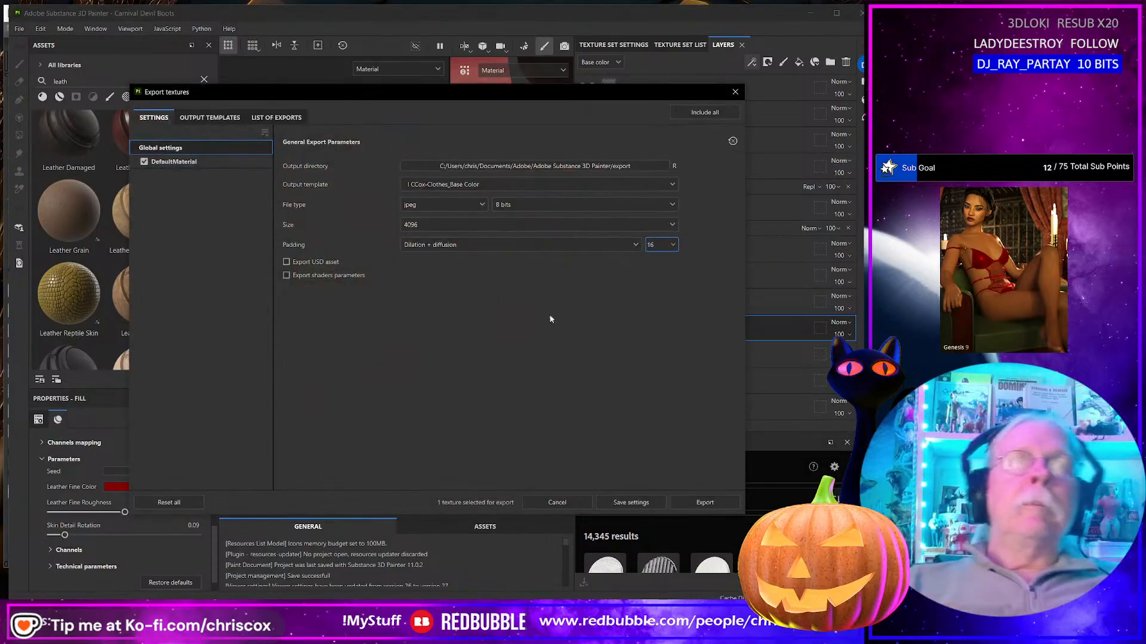
click(705, 502)
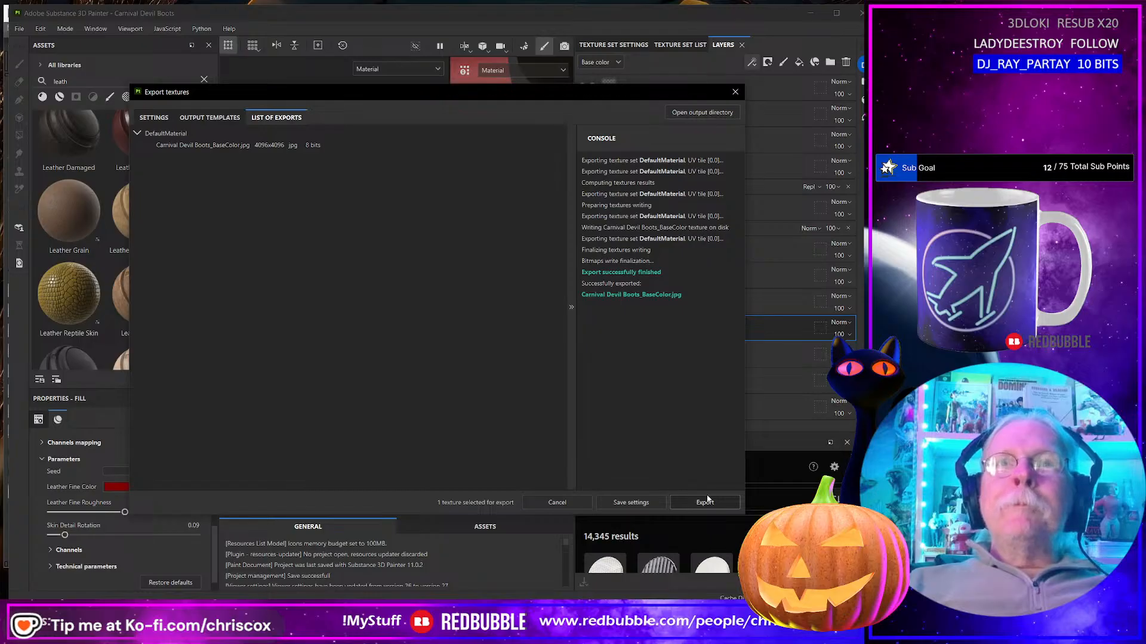
Step: Rename the clean red map in the export folder as Carnival Devil Boots_Red_BaseColor.jpg
key(alt+Tab)
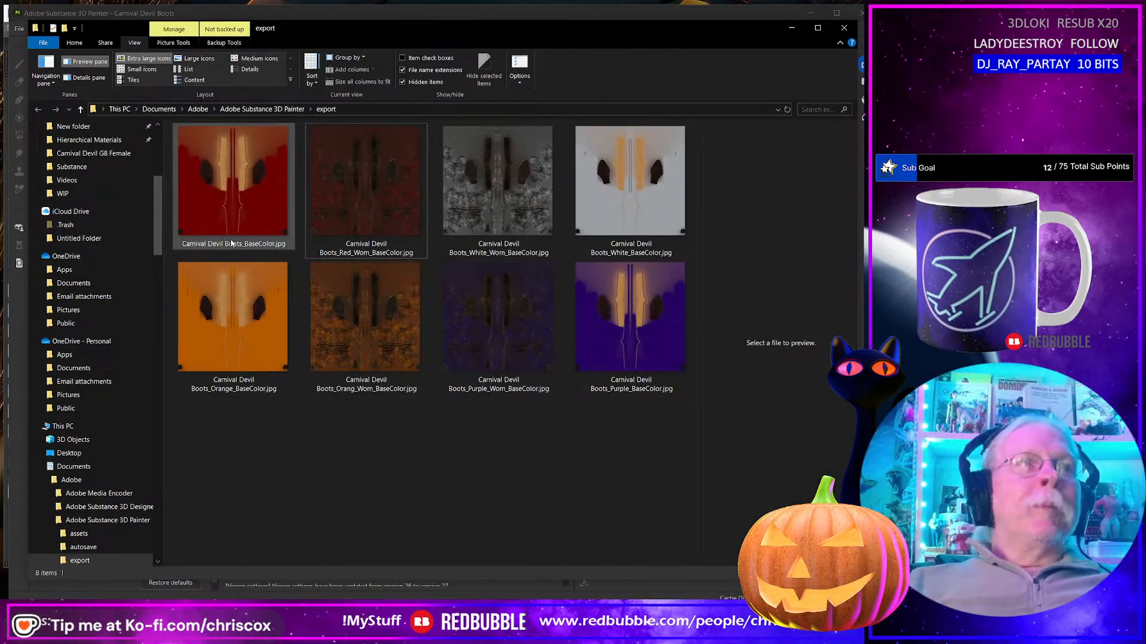
click(238, 243)
click(245, 245)
click(245, 245)
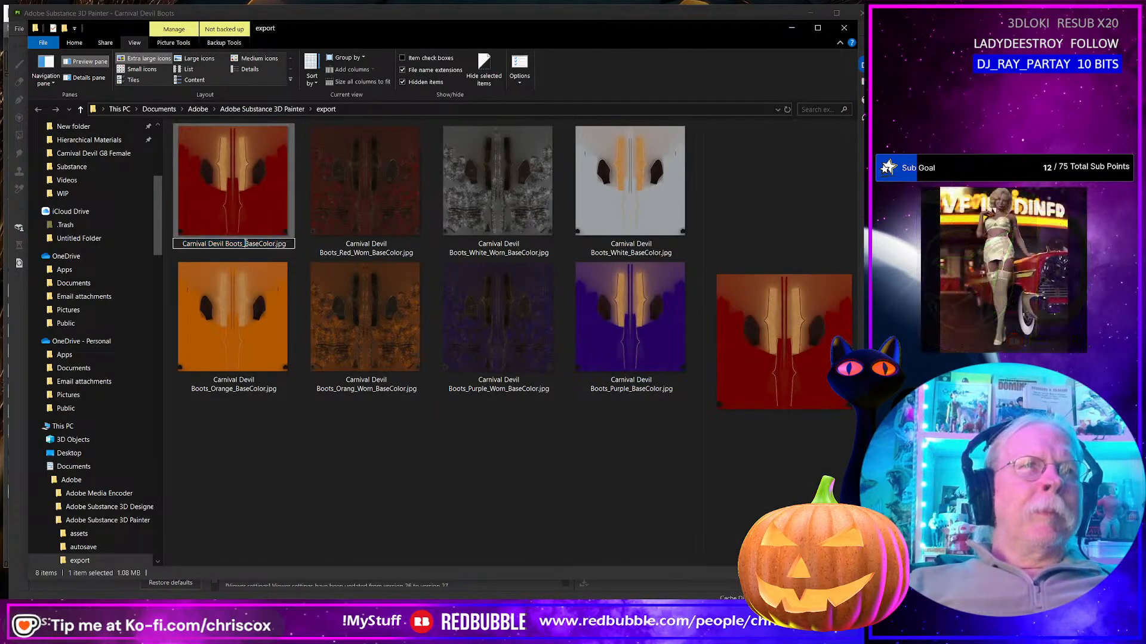
text(Red_)
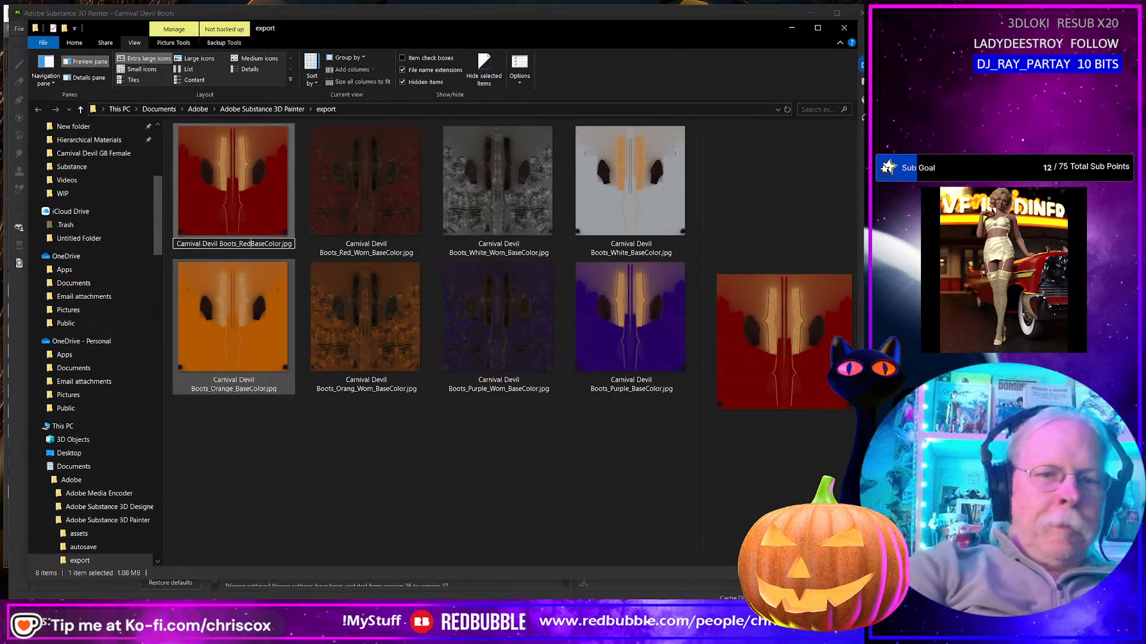
key(Return)
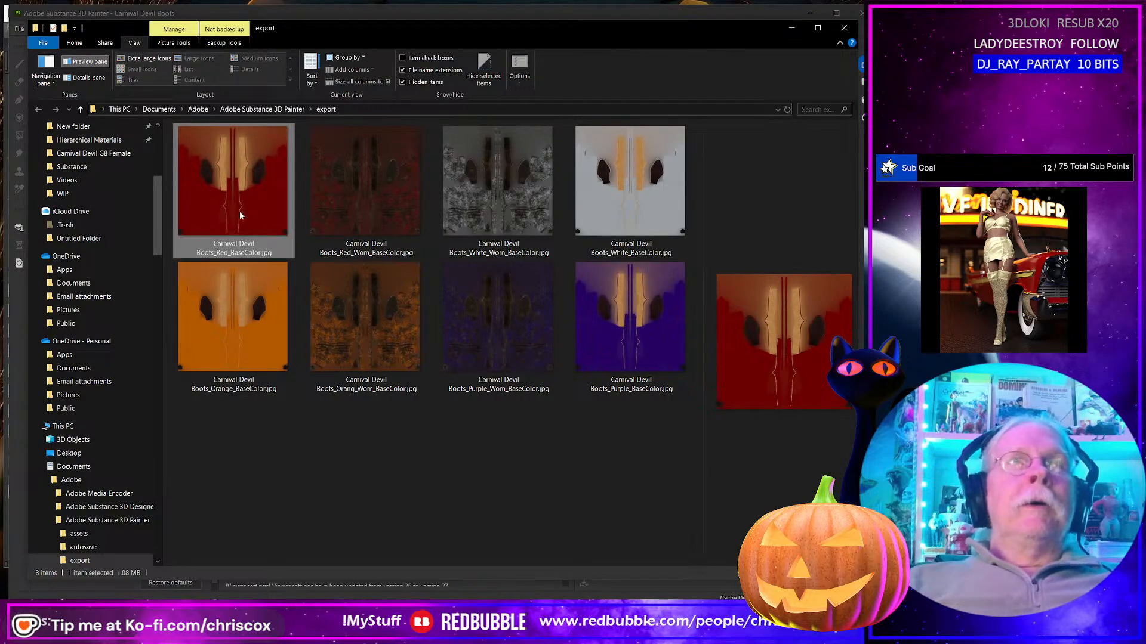
Step: Move all the boot base color maps from the export folder to the project's Carnival Devil Boots textures folder
shift+click(635, 335)
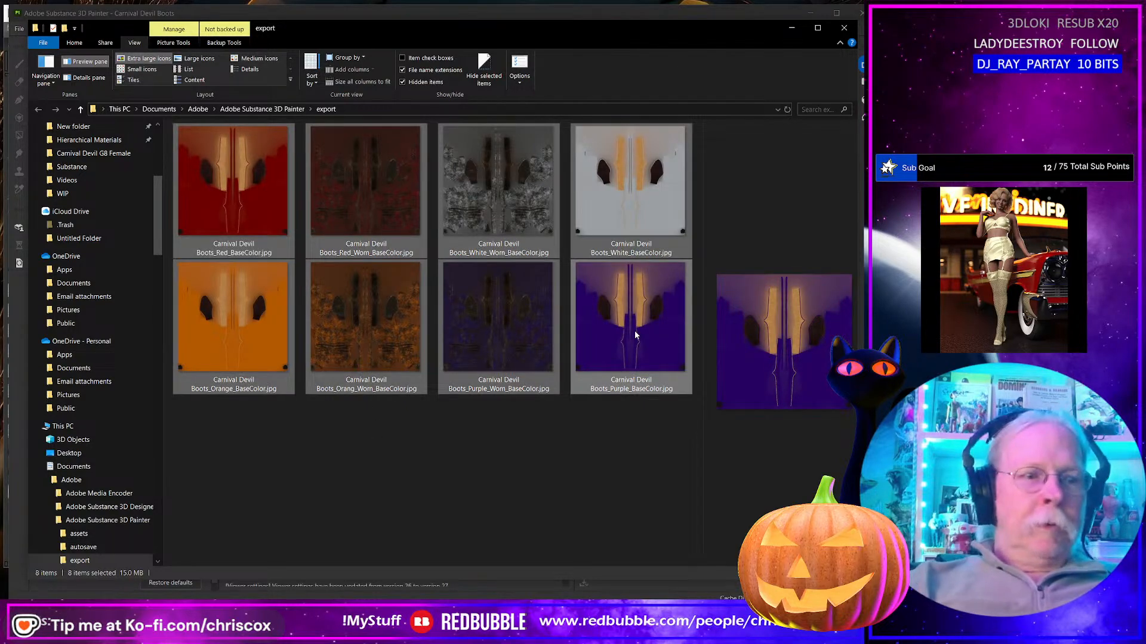
key(ctrl+x)
key(alt+Tab)
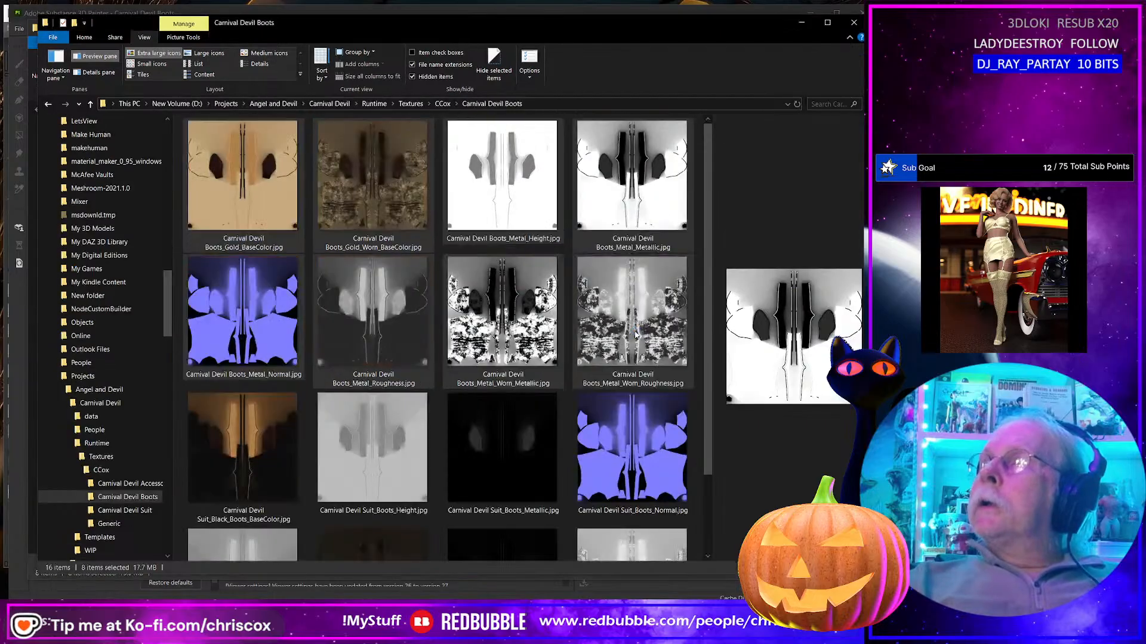
key(ctrl+v)
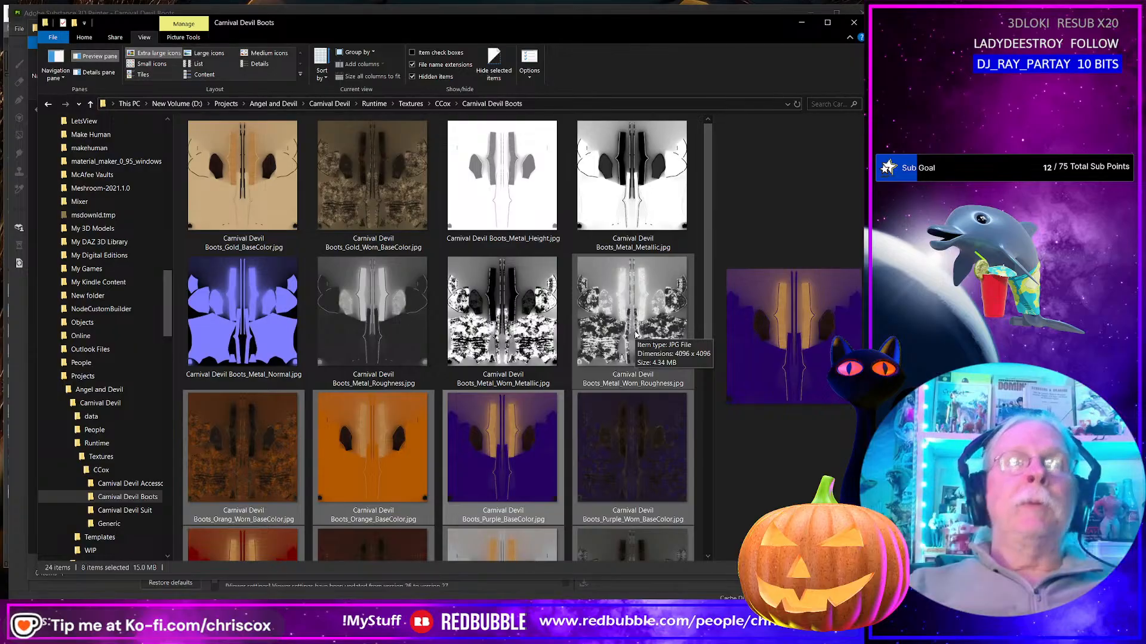
Step: Review the maps in the Carnival Devil Suit textures folder and delete Carnival Devil Suit_Cotton_Red_BaseColor.jpg
click(125, 510)
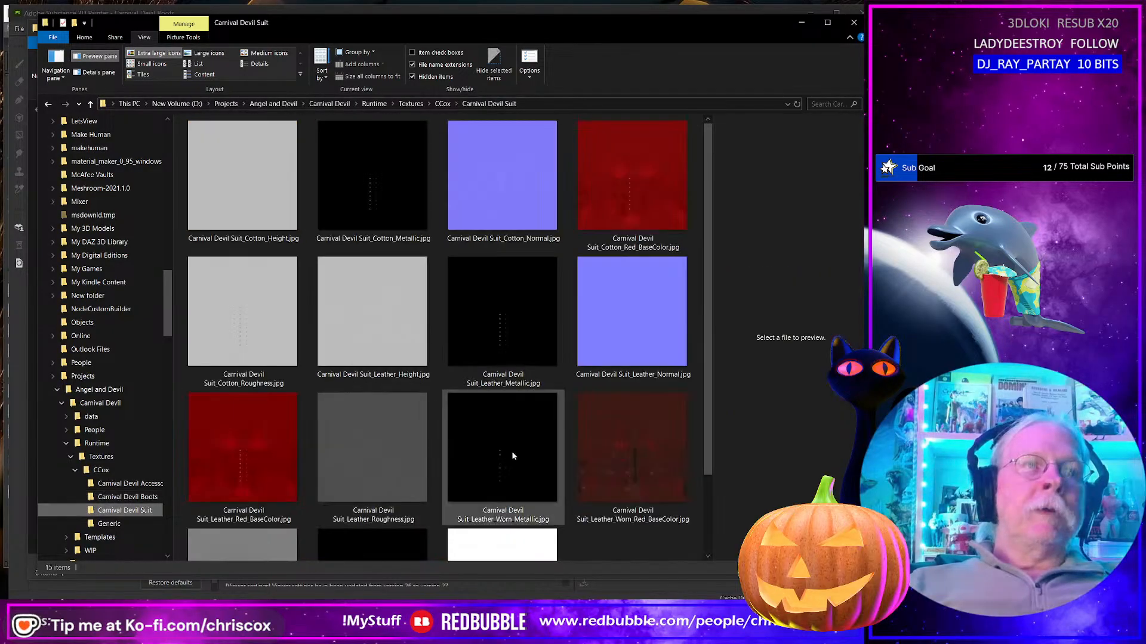
scroll(524, 445, down, 2)
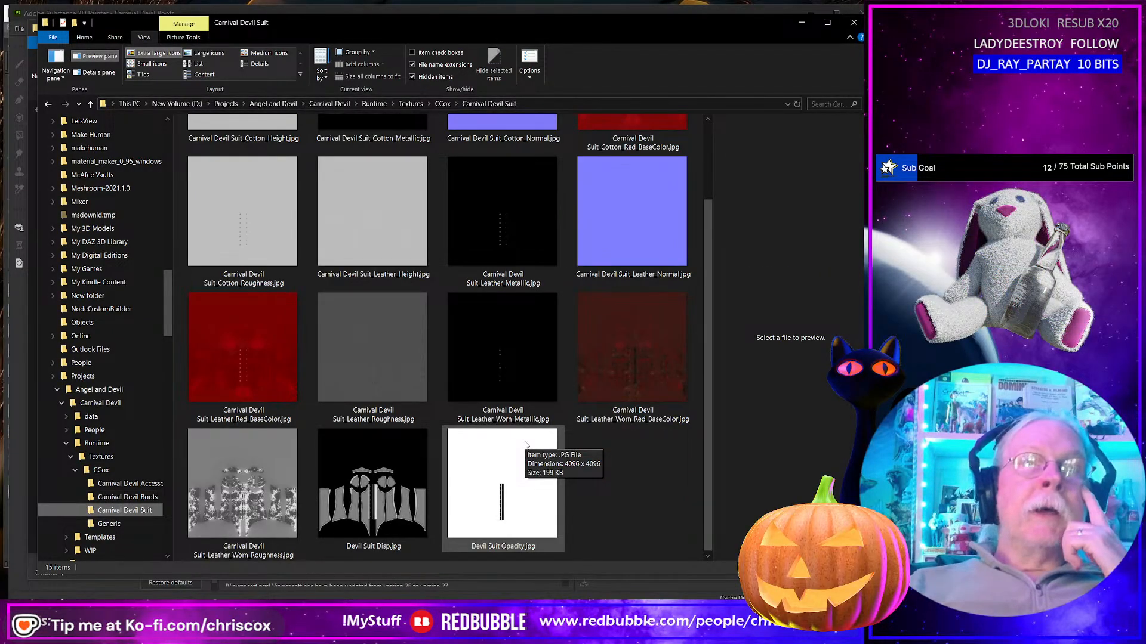
scroll(522, 443, up, 2)
scroll(523, 444, down, 2)
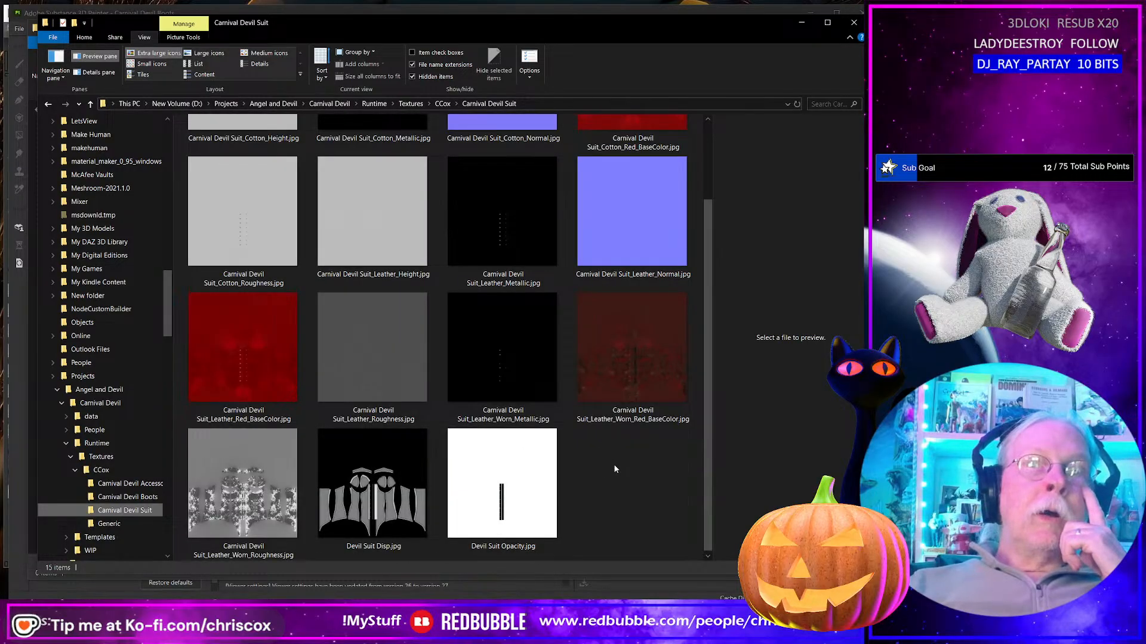
scroll(614, 469, up, 2)
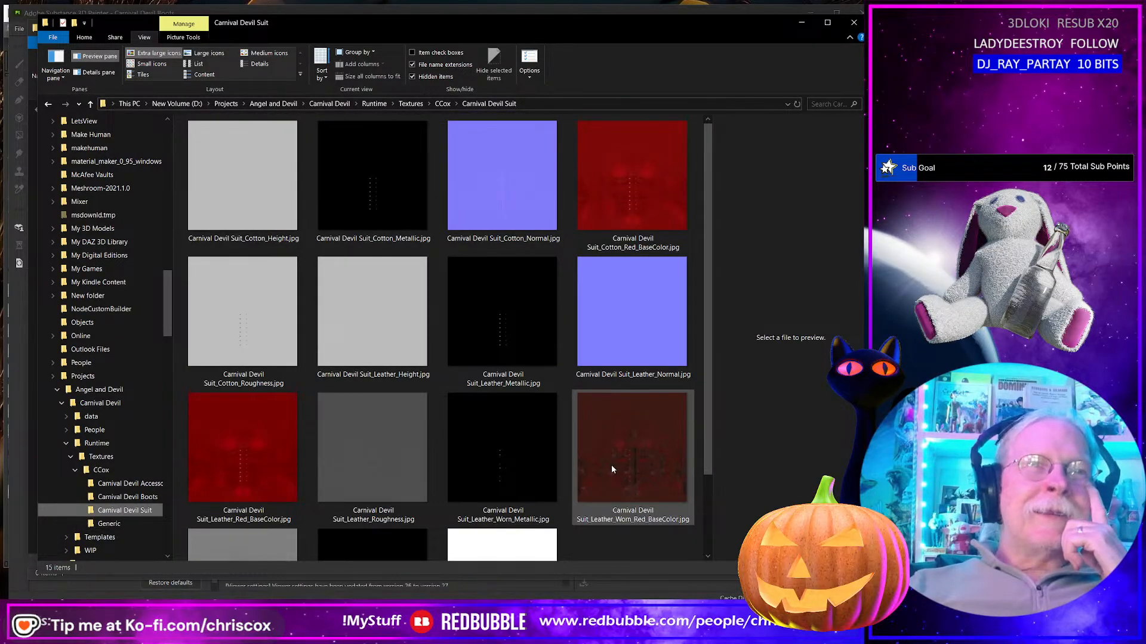
click(639, 148)
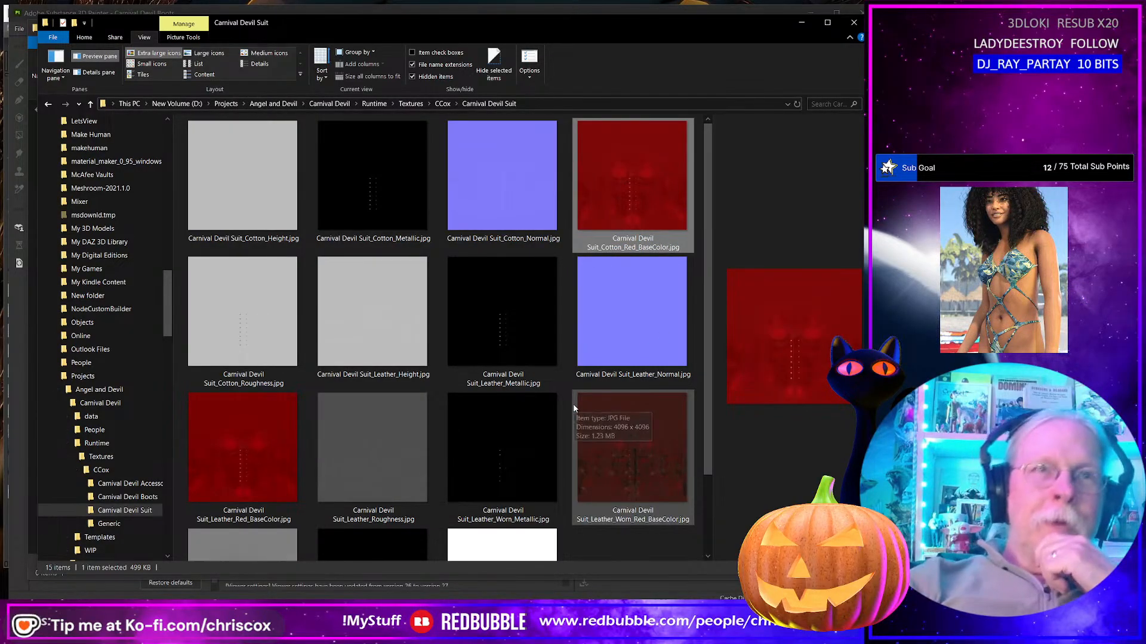
key(Delete)
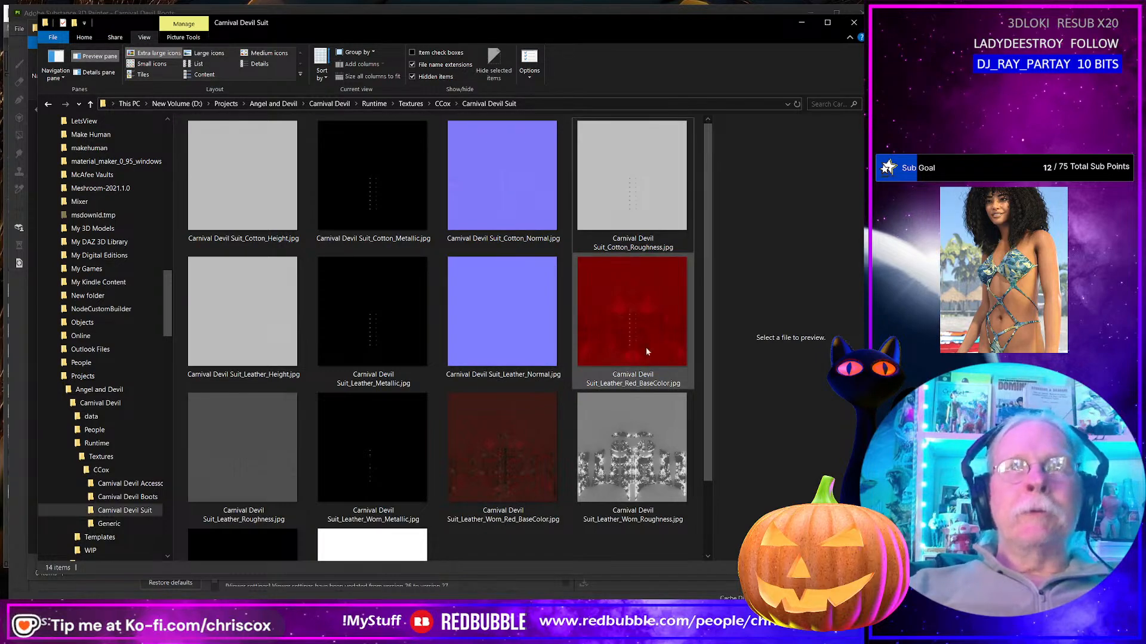
Step: Switch to Substance 3D Painter, save the boots project and open the recent Carnival Devil Suit project
key(alt+Tab)
key(alt+Tab)
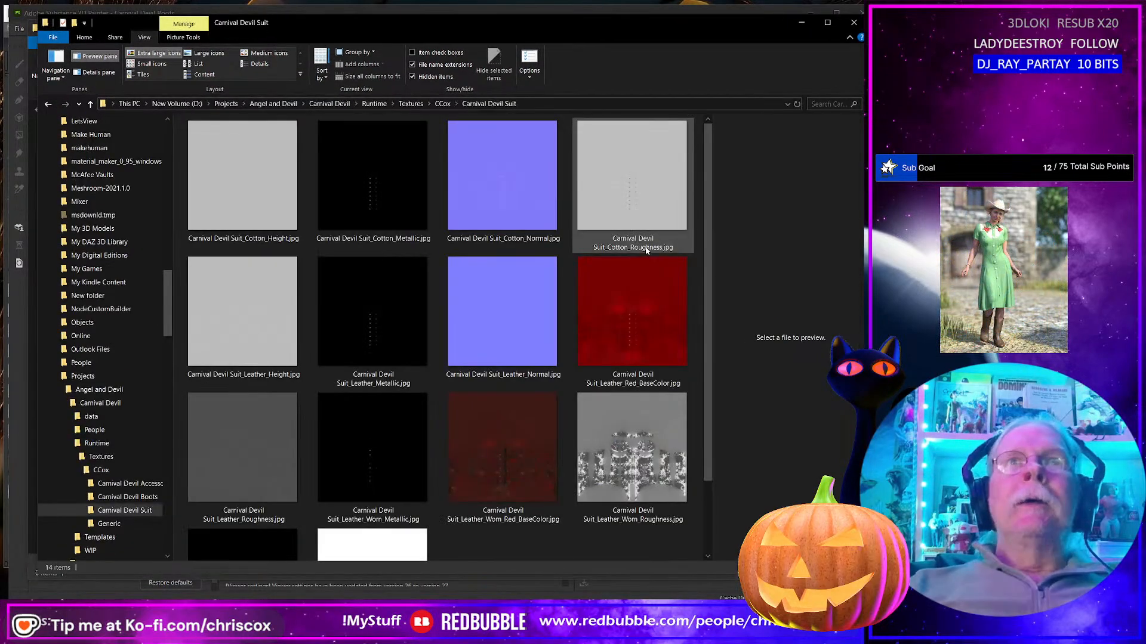
key(alt+Tab)
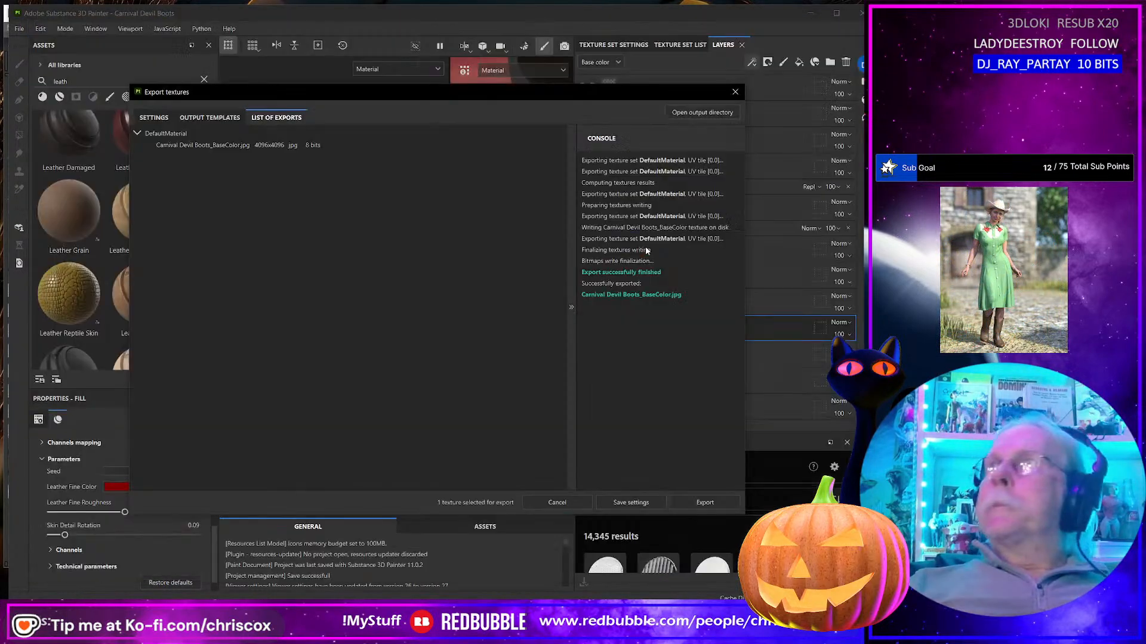
click(732, 92)
key(ctrl+s)
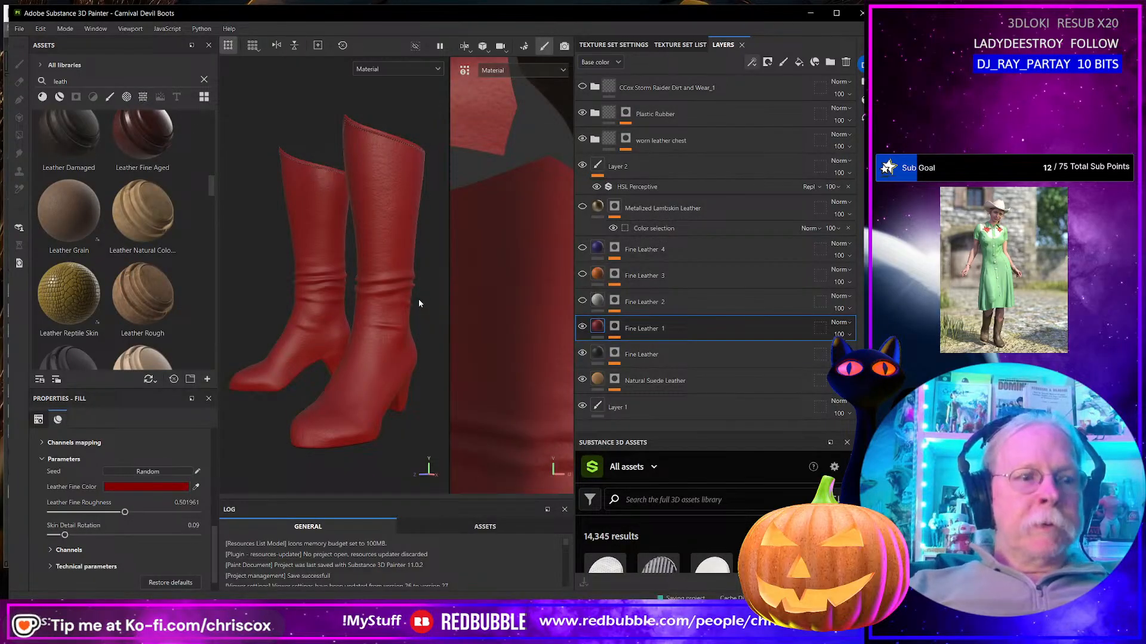
click(18, 29)
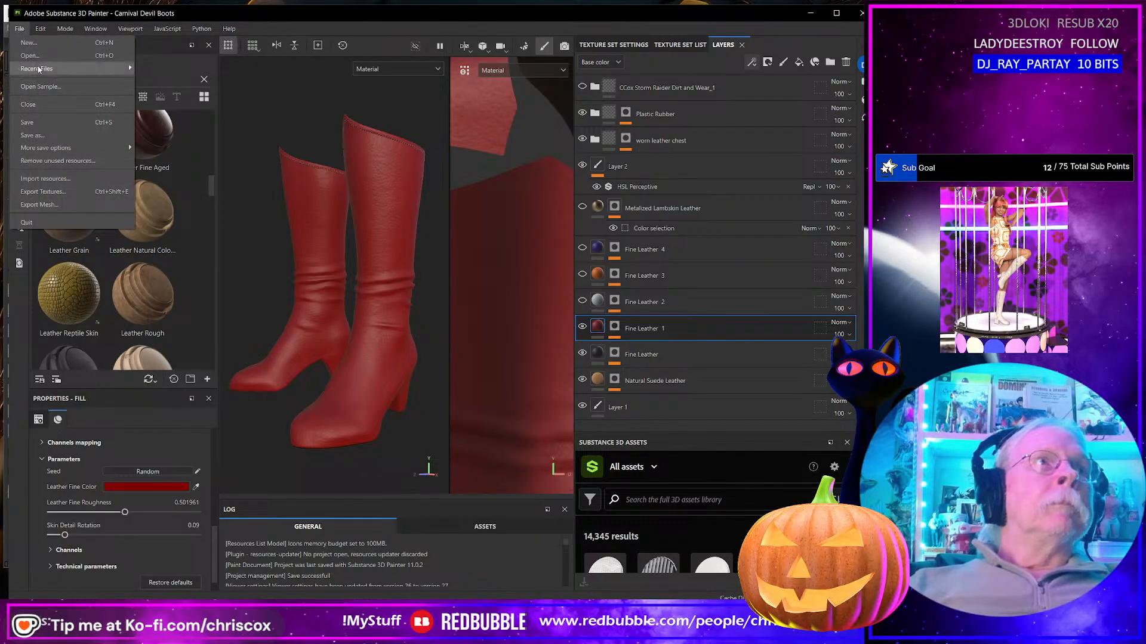
mouse_move(72, 69)
click(267, 96)
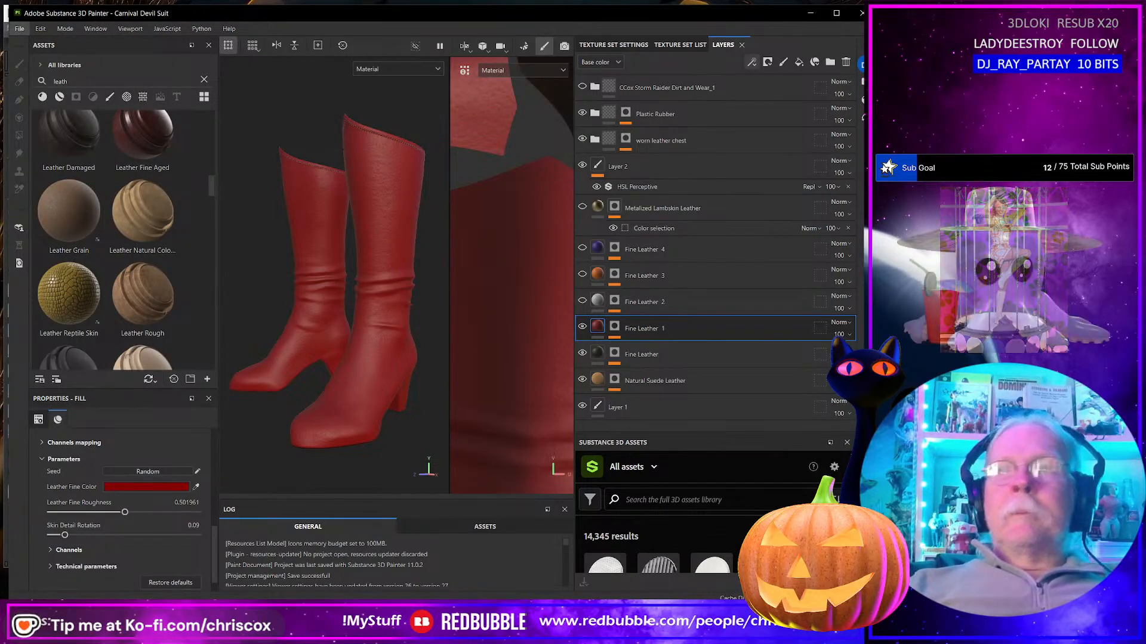
Step: Switch to Daz Studio and inspect the devil outfit on the figure from a slightly different angle
key(alt+Tab)
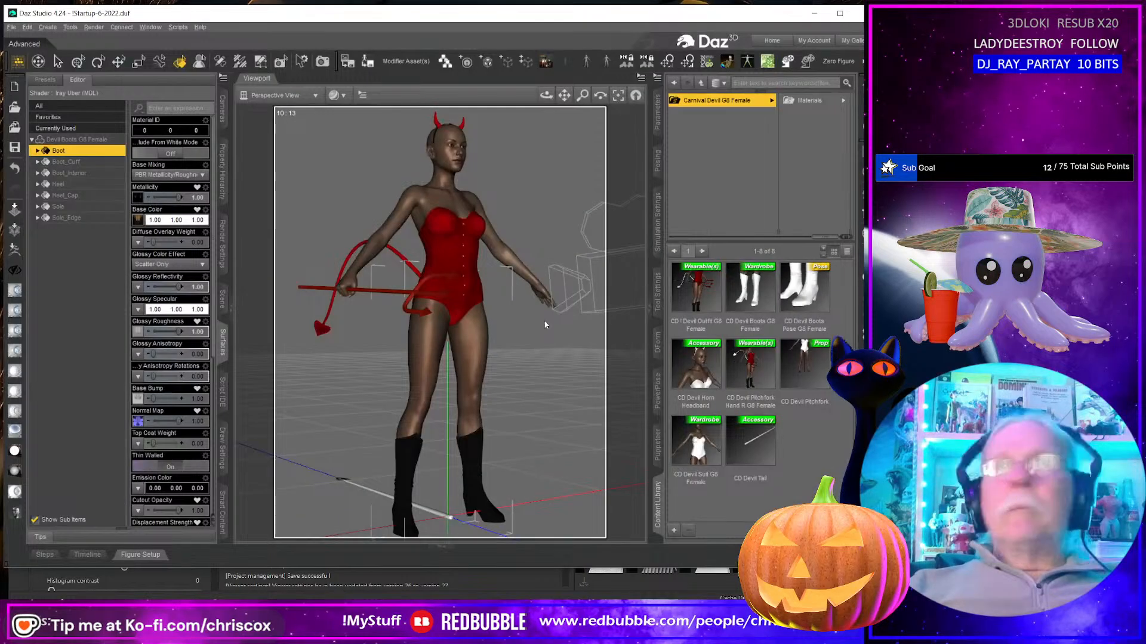
mouse_move(471, 313)
middle_down()
mouse_move(573, 313)
mouse_move(554, 375)
middle_up()
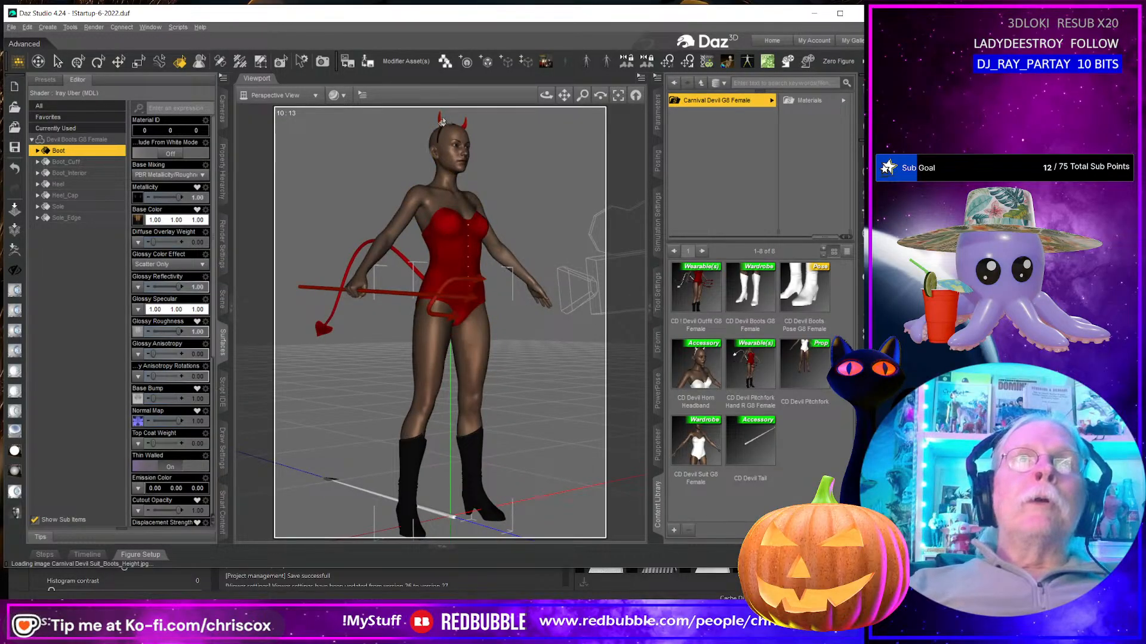
Step: Select the horn headband and the suit on the figure and inspect the devil outfit from a lower angle
click(475, 327)
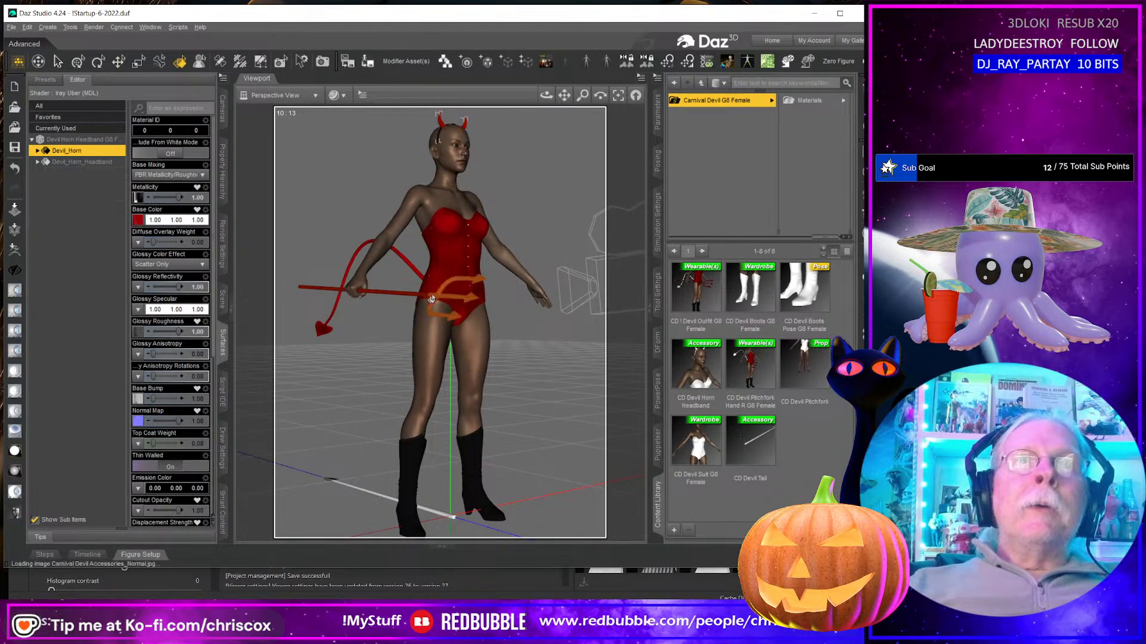
middle_drag(526, 382, 507, 312)
click(463, 277)
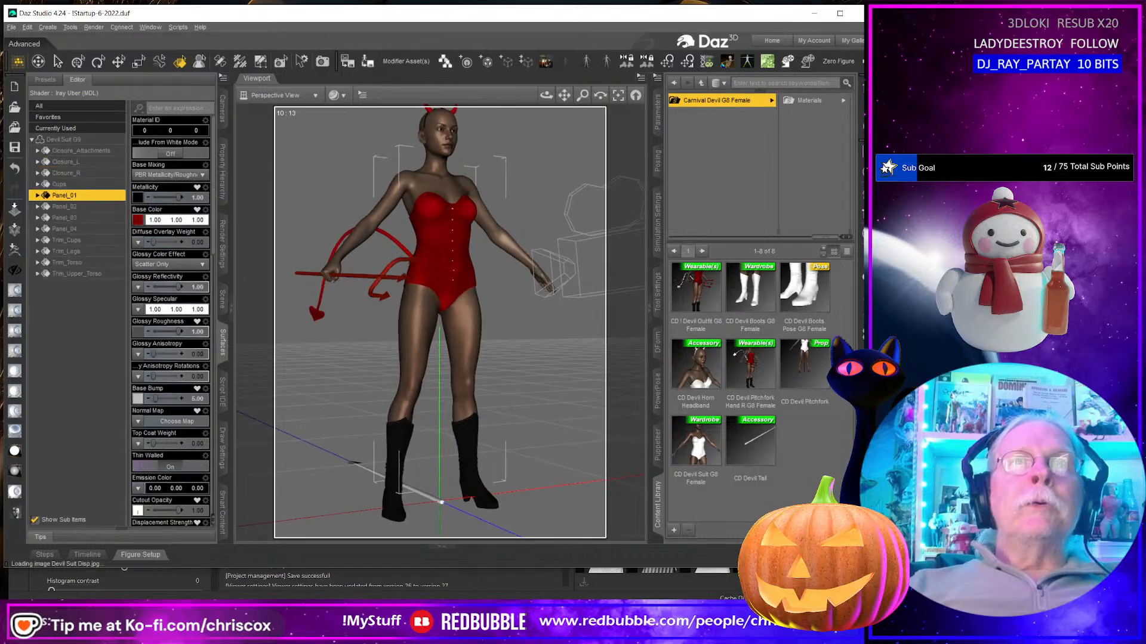
middle_drag(470, 269, 441, 291)
Step: Switch to Substance 3D Painter and export the clean metal suit textures as 8-bit 4096 JPEGs using the CCox-Clothes 5 Channels template
key(alt+Tab)
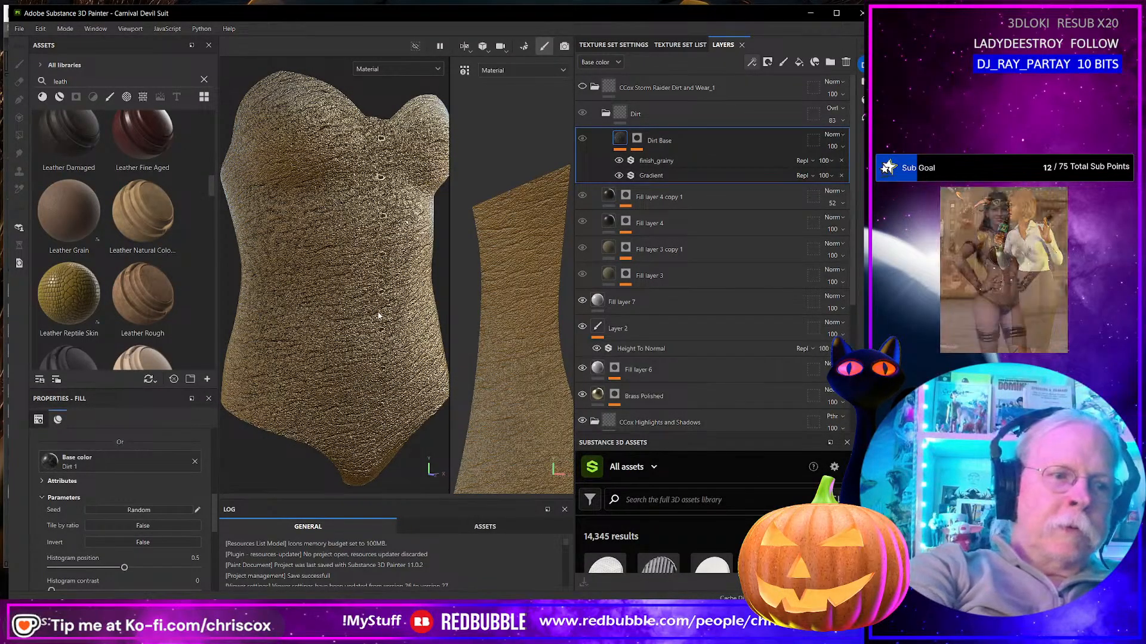
key(ctrl+shift+e)
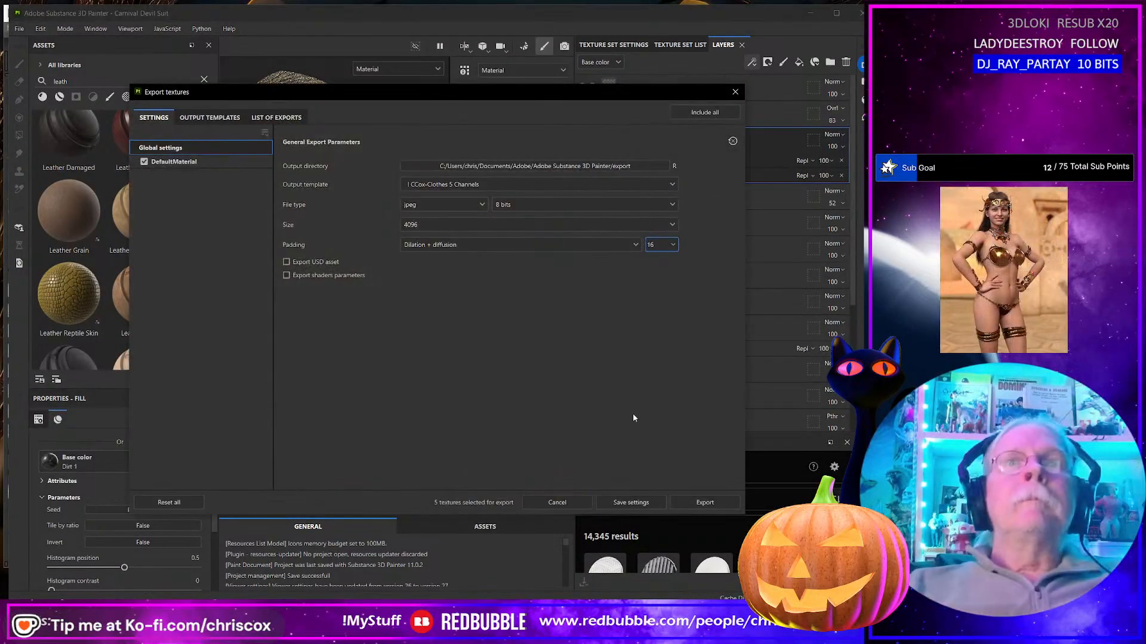
click(728, 502)
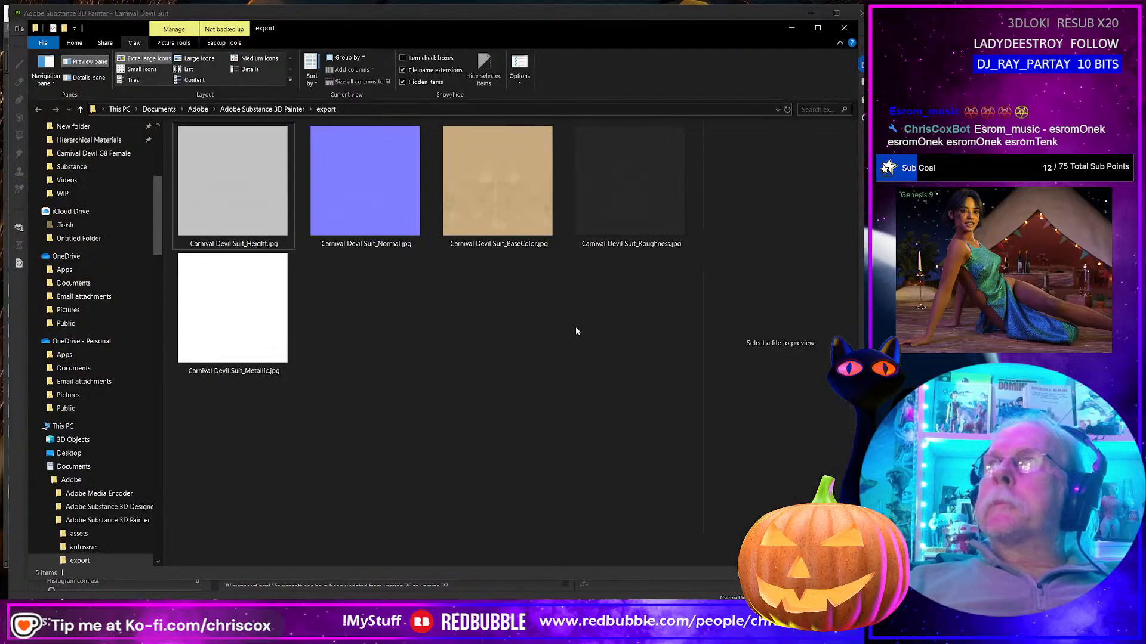
Step: Batch rename the exported height, normal, roughness and metallic maps with PowerRename, replacing Suit_ with Suit_Metal_
click(240, 205)
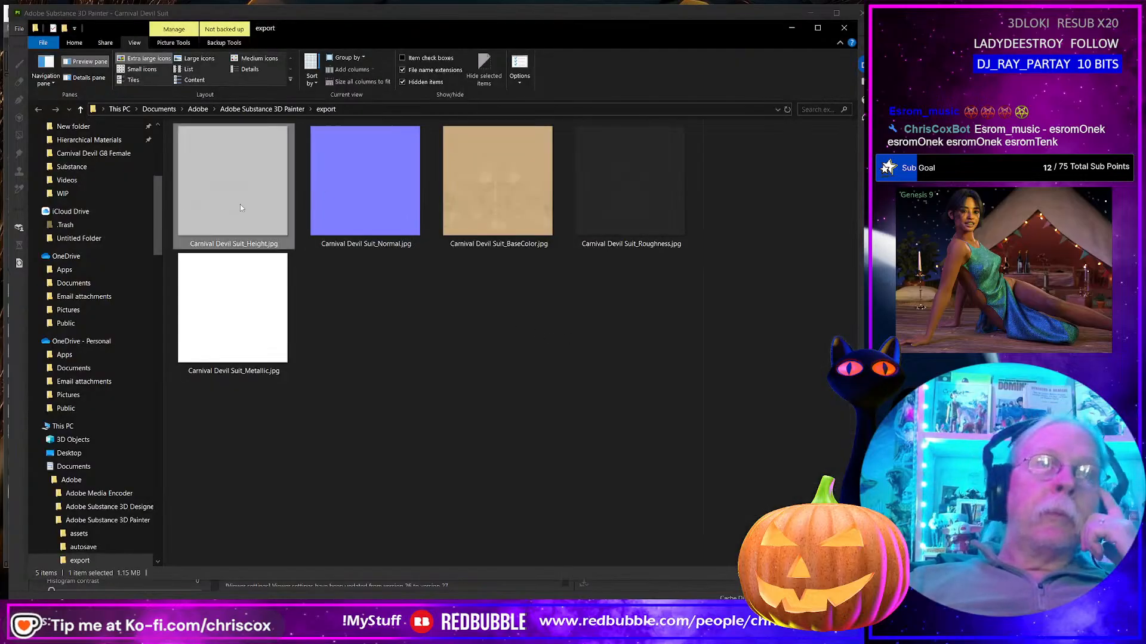
shift+click(255, 317)
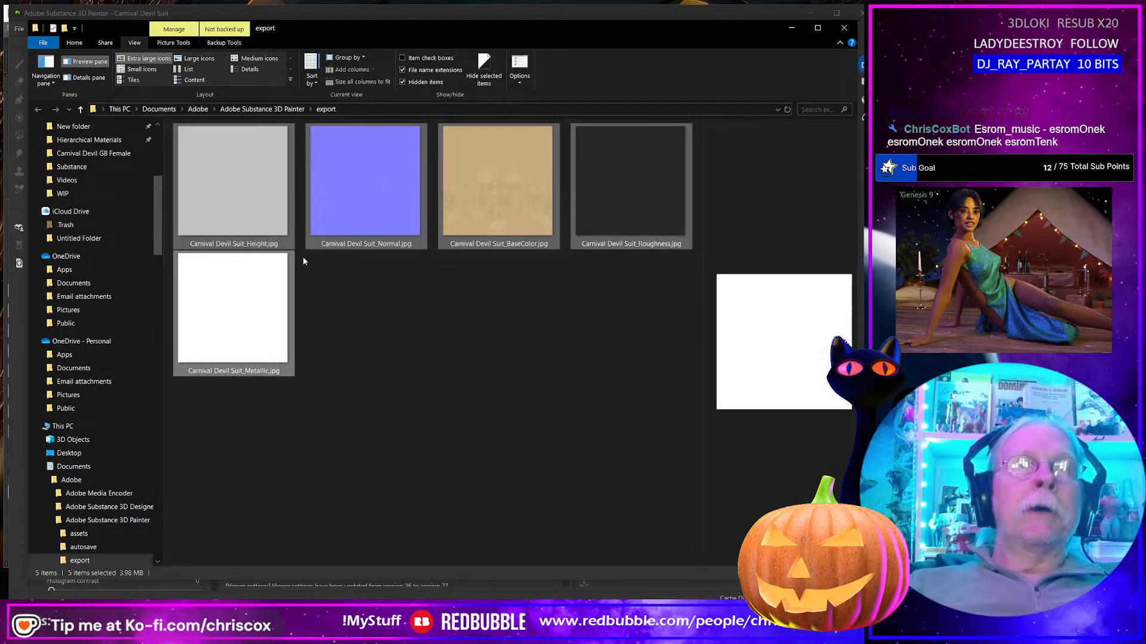
ctrl+click(281, 365)
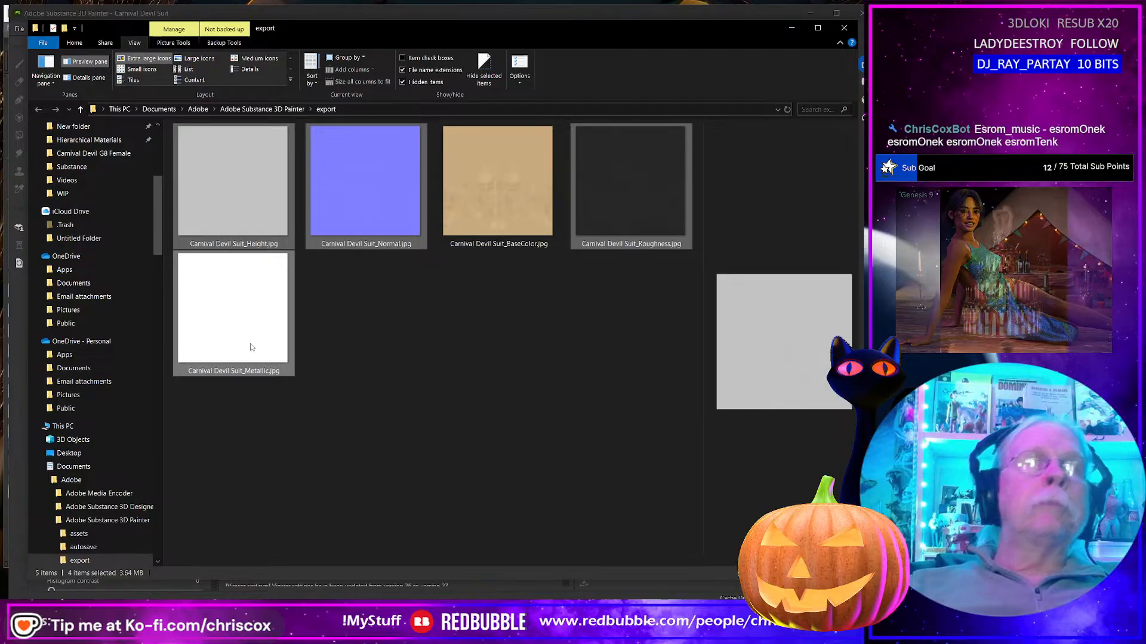
right_click(250, 235)
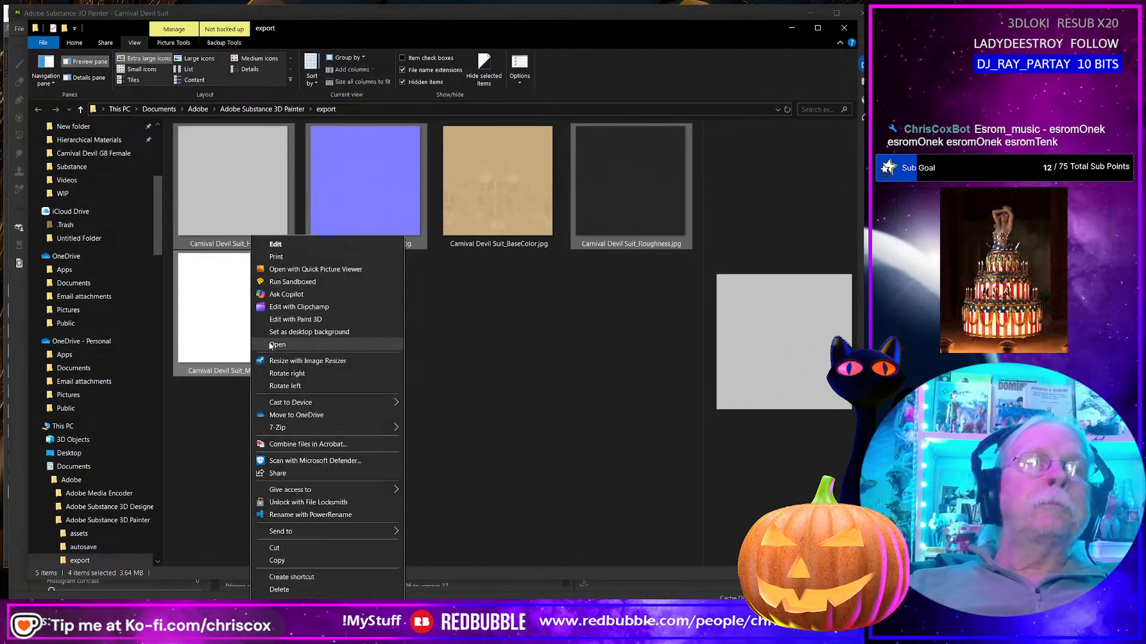
click(316, 515)
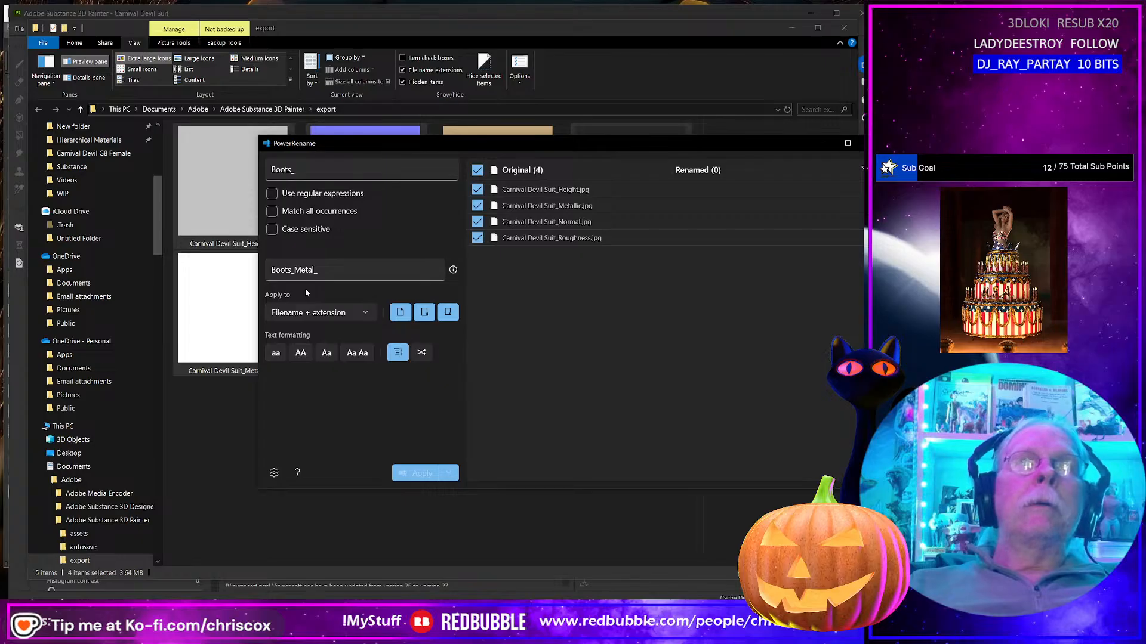
click(281, 174)
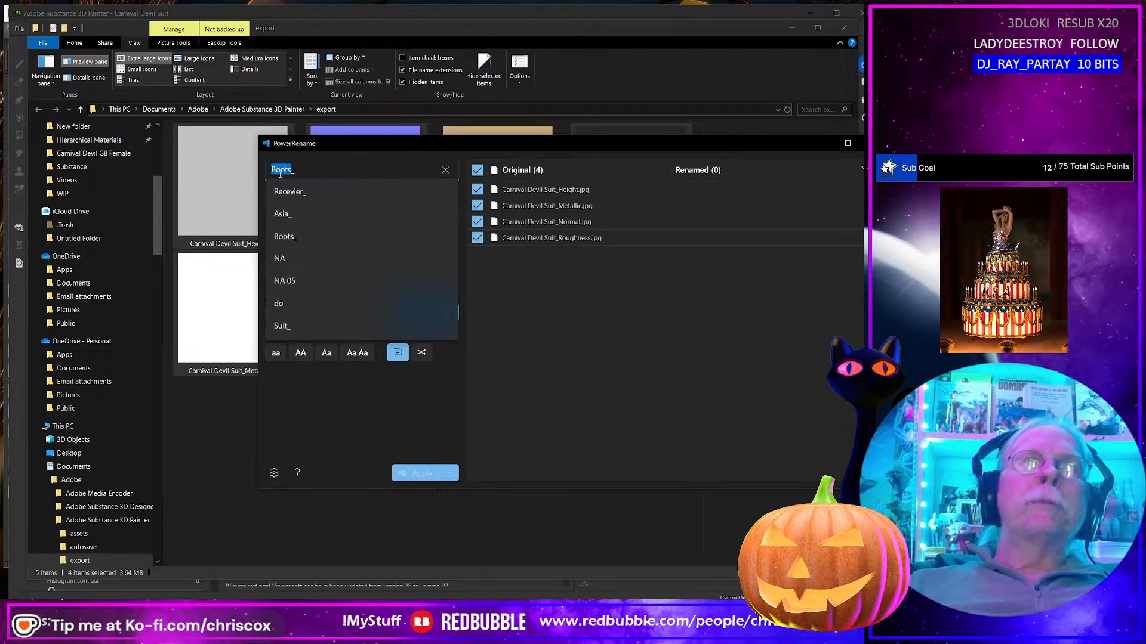
text(Suit_)
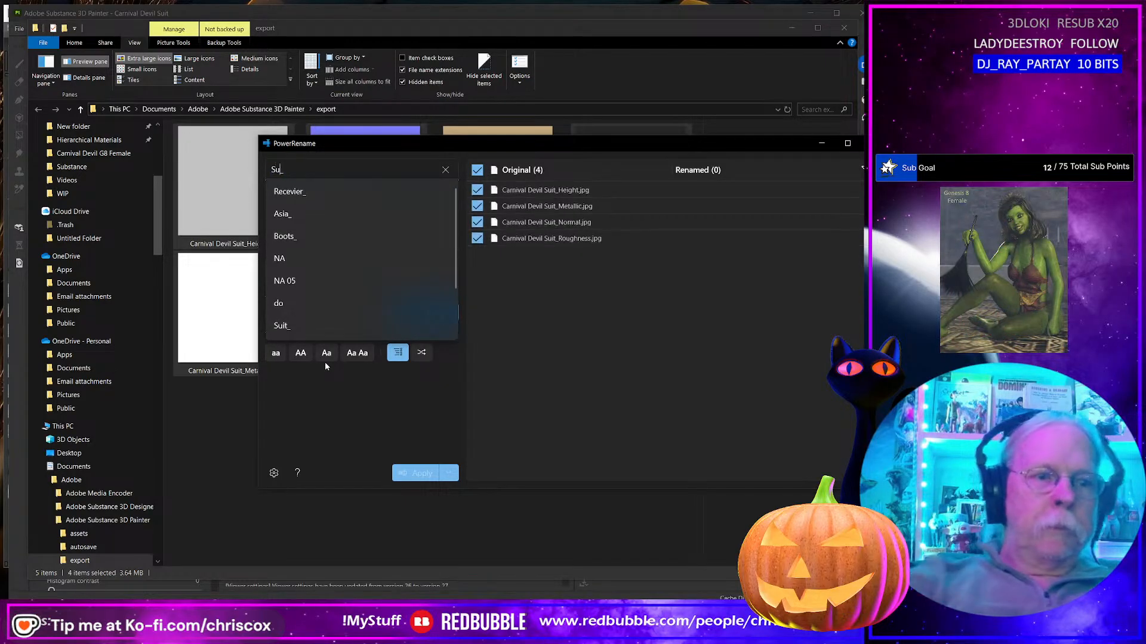
click(311, 465)
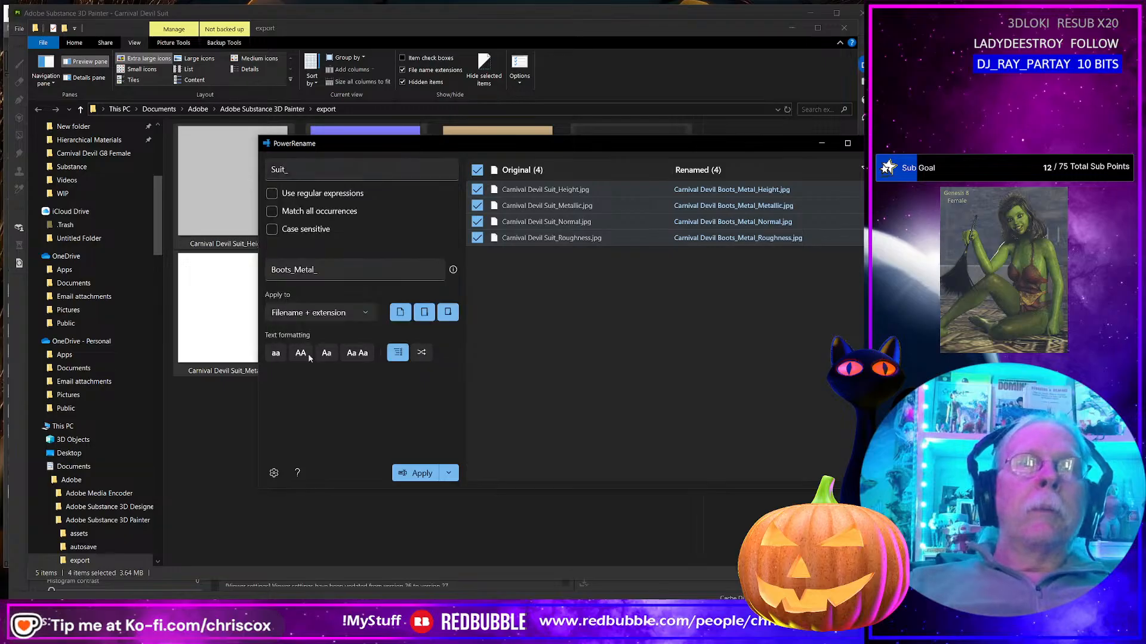
drag(289, 270, 272, 270)
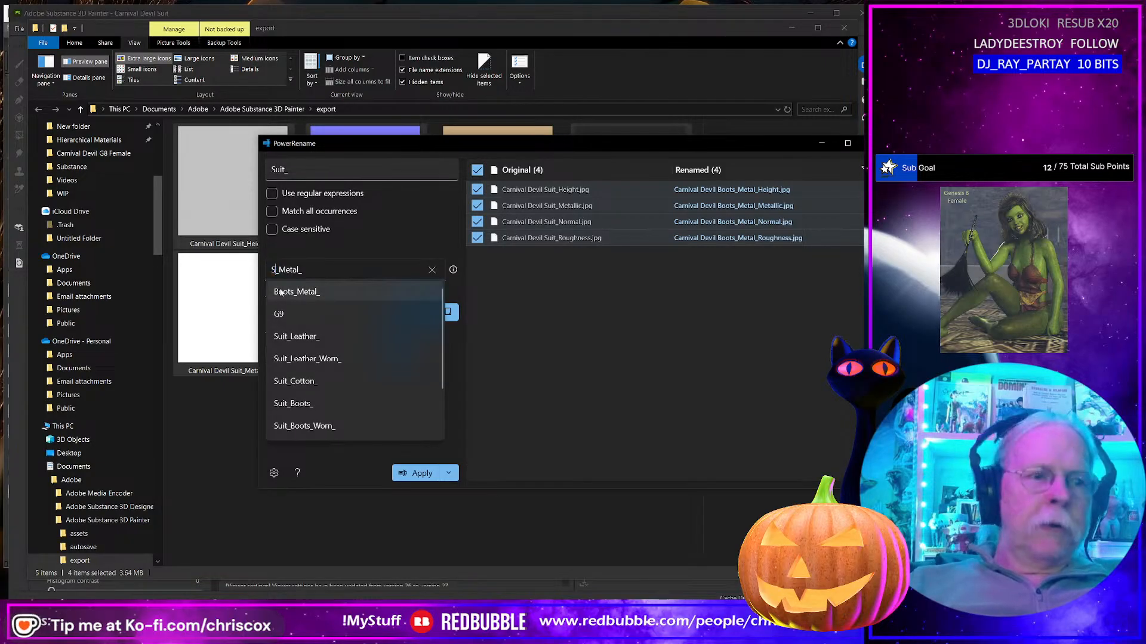
text(Suit)
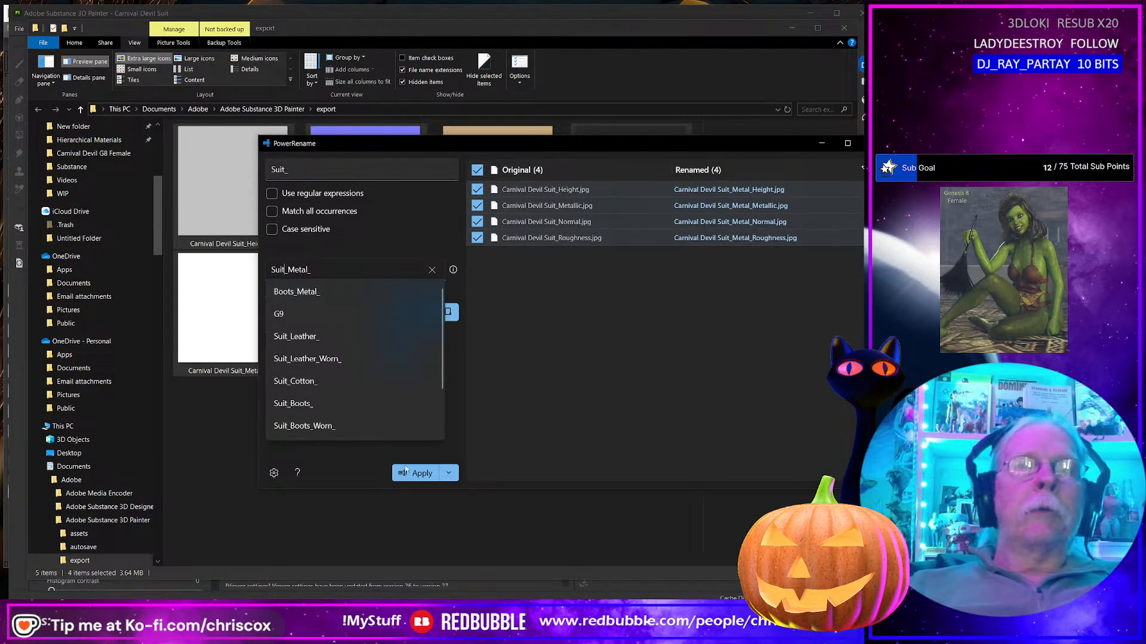
click(421, 476)
click(421, 475)
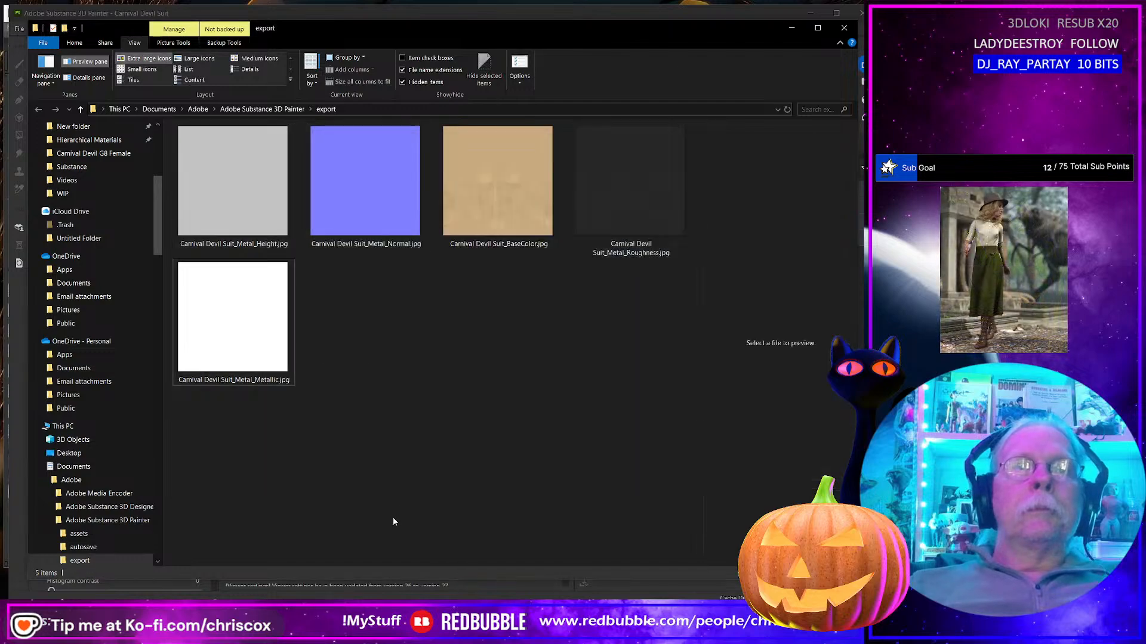
Step: Rename the exported base color map as Carnival Devil Suit_Gold_BaseColor.jpg
click(504, 243)
click(507, 245)
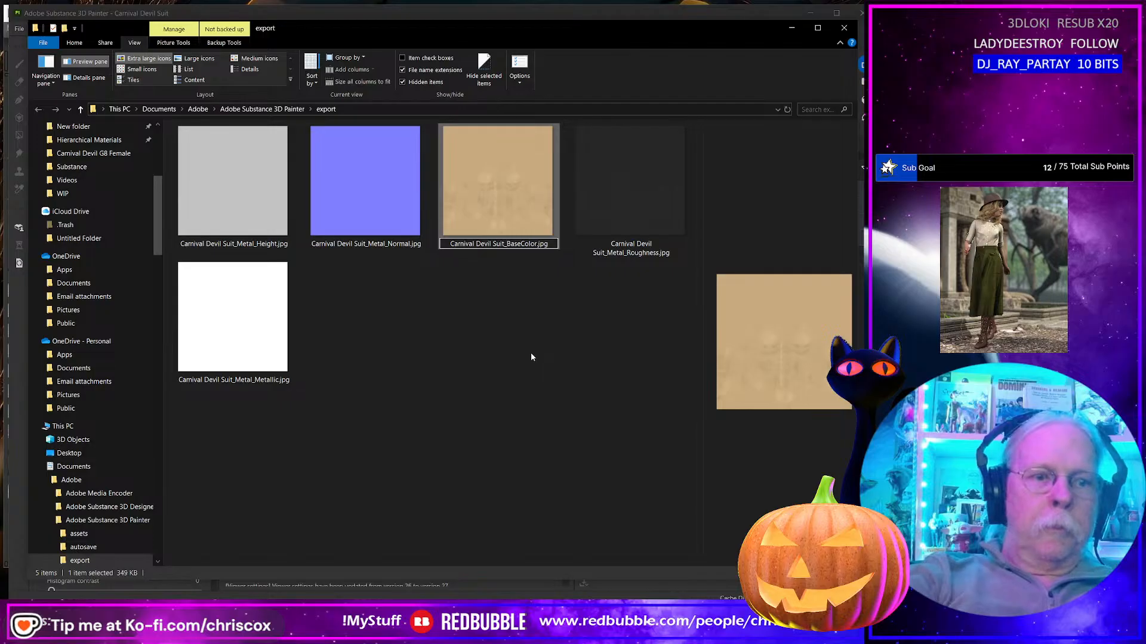
text(Gold_)
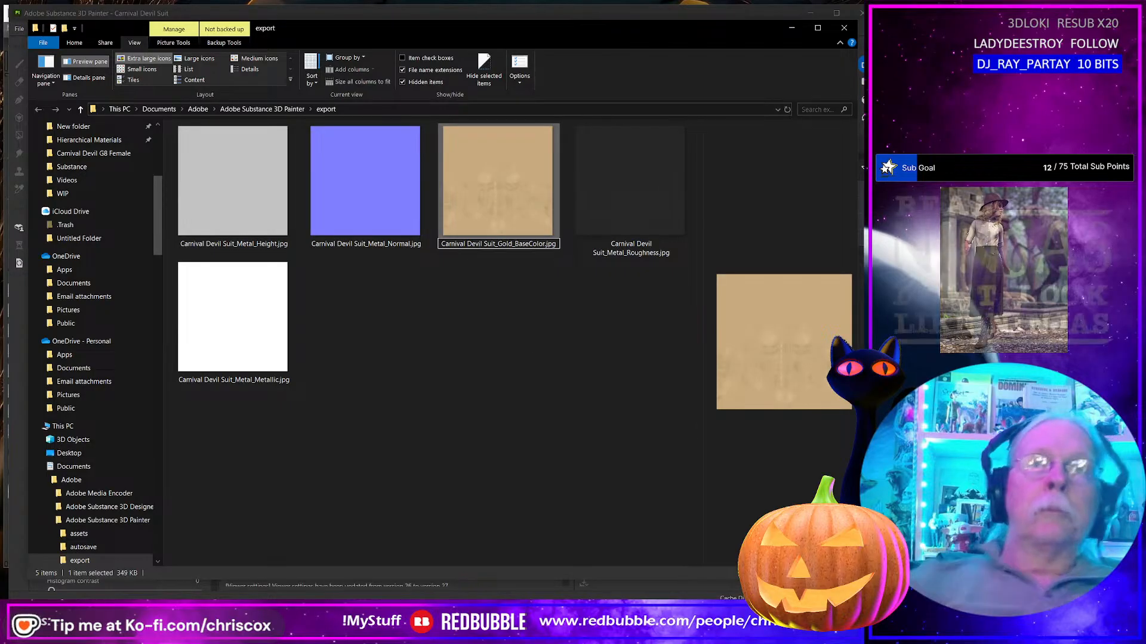
key(Return)
Step: Move all five metal suit maps from the export folder to the project's Carnival Devil Suit textures folder
click(279, 209)
shift+click(281, 335)
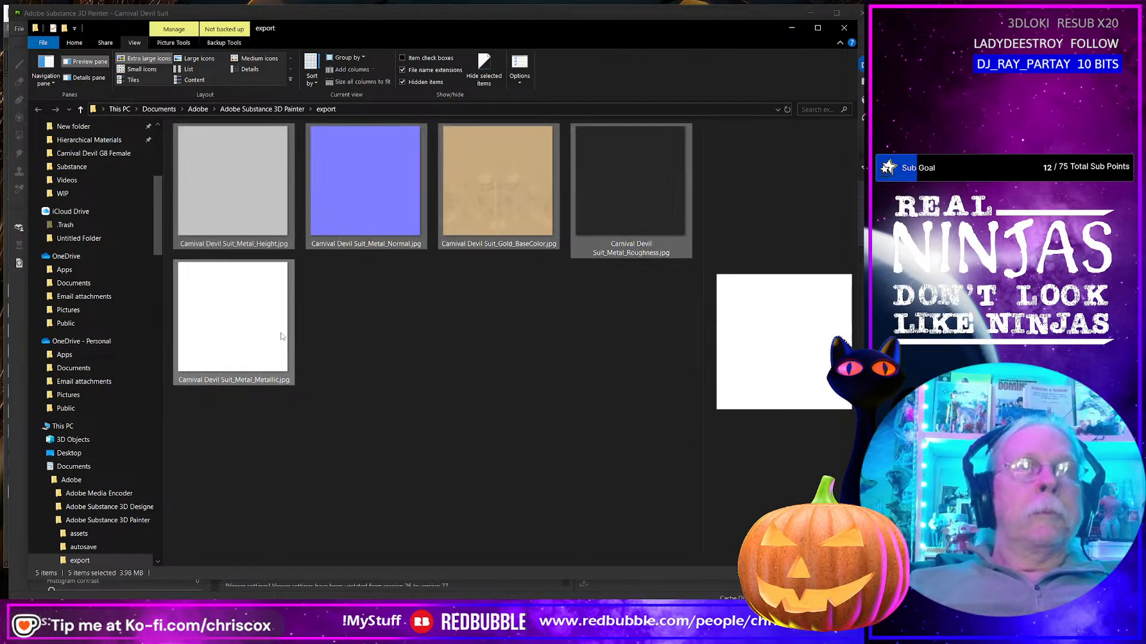
key(ctrl+x)
key(alt+Tab)
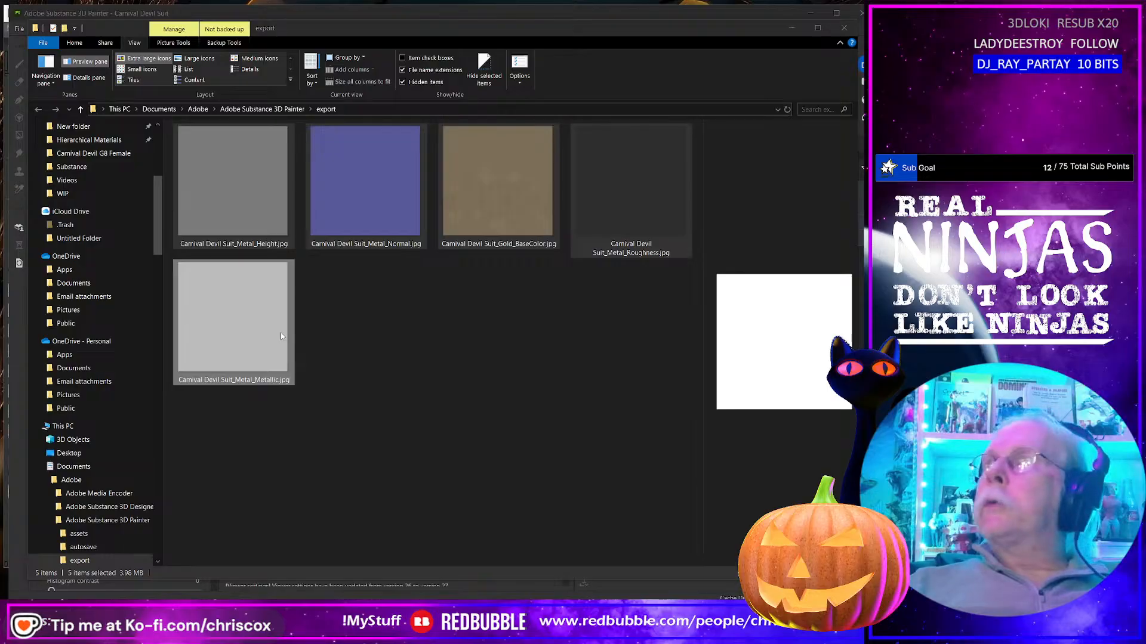
key(alt+Tab)
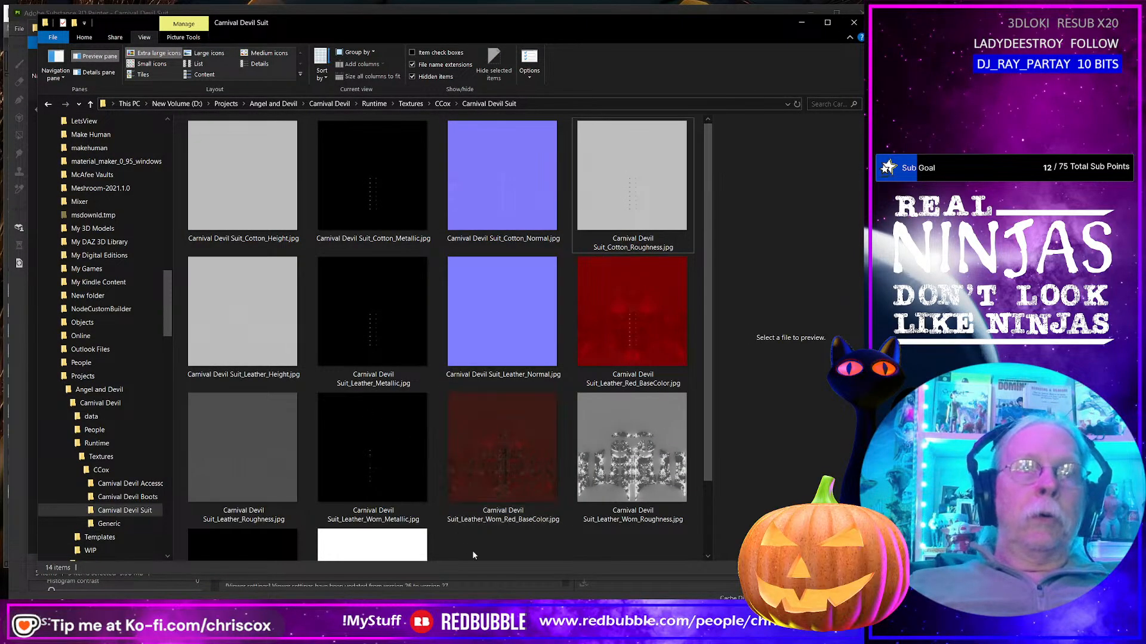
scroll(474, 547, down, 2)
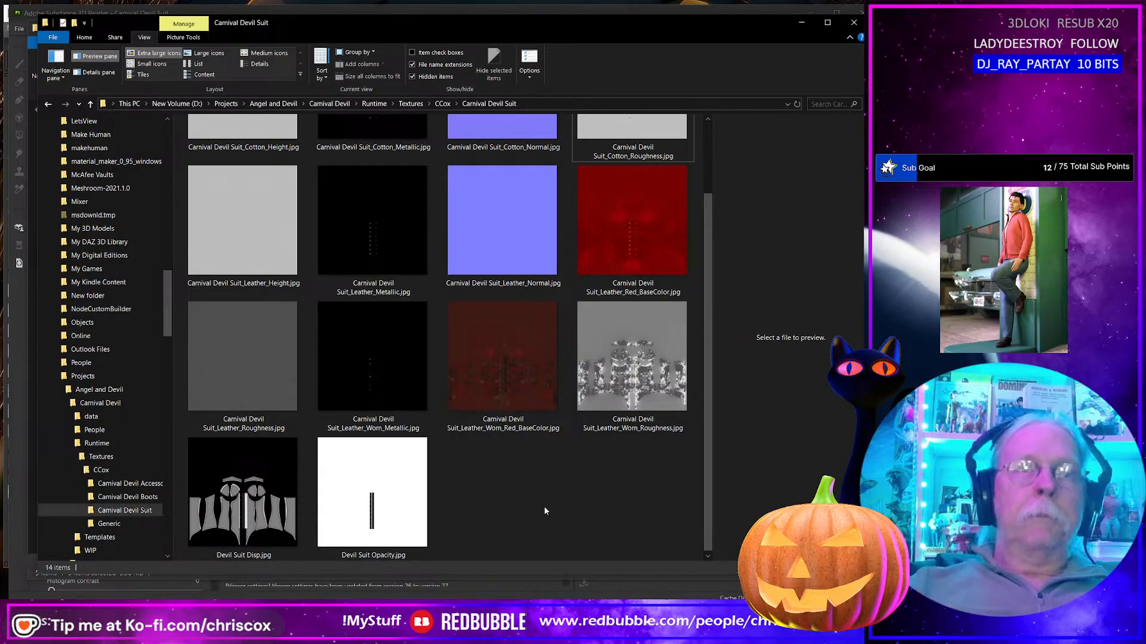
key(ctrl+v)
Step: Return to Substance 3D Painter, show the CCox Storm Raider Dirt and Wear_1 group and export the worn gold suit textures
key(alt+Tab)
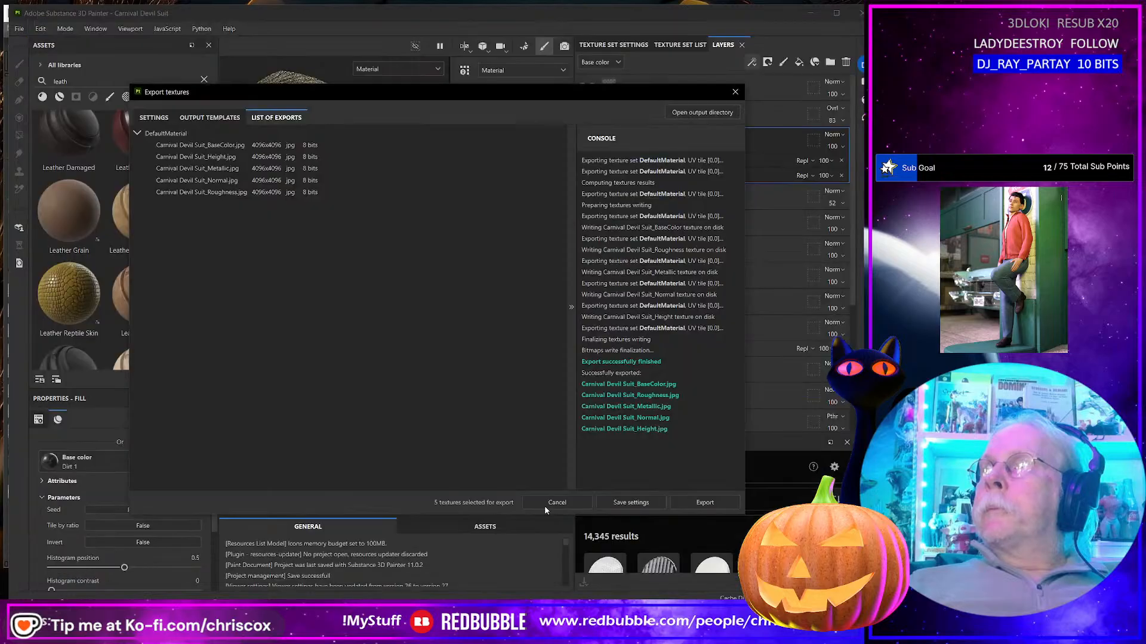
click(735, 92)
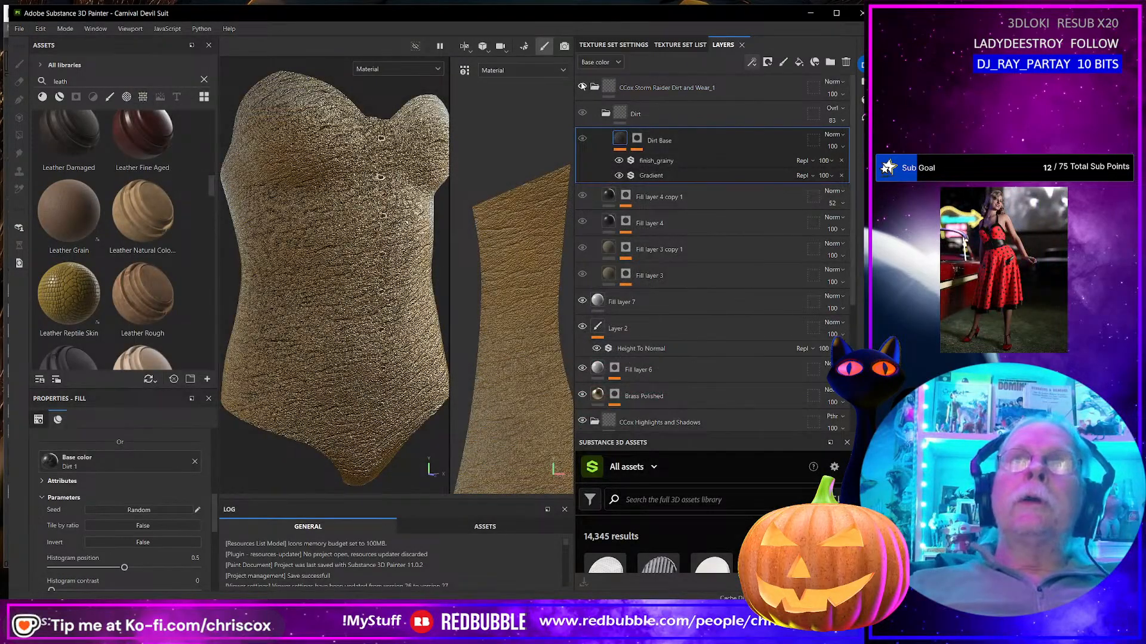
click(582, 86)
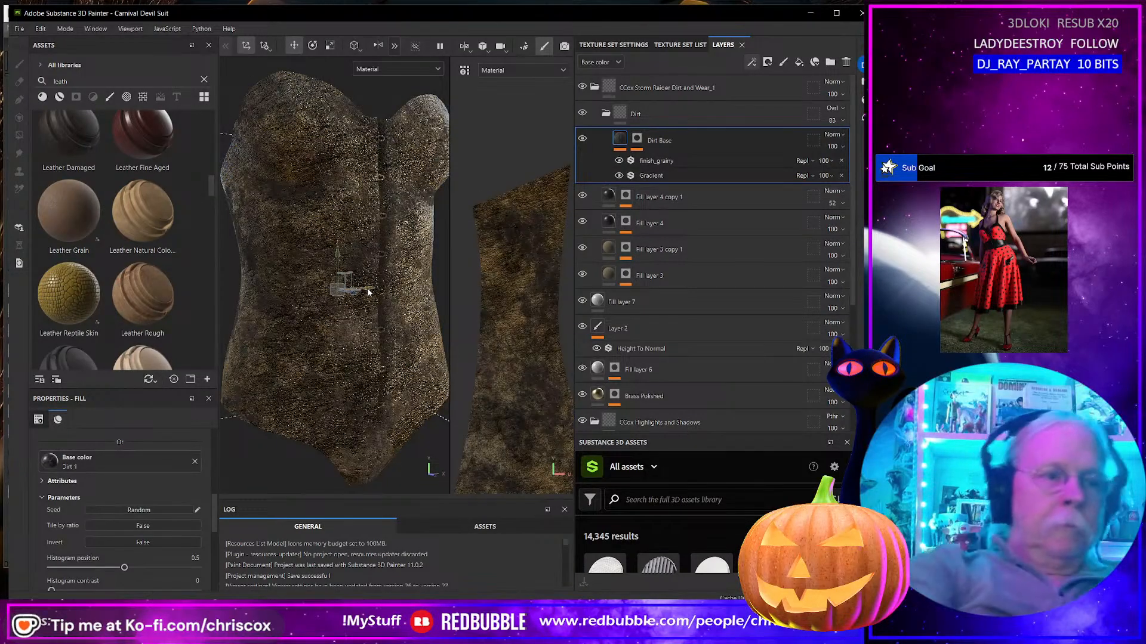
key(ctrl+shift+e)
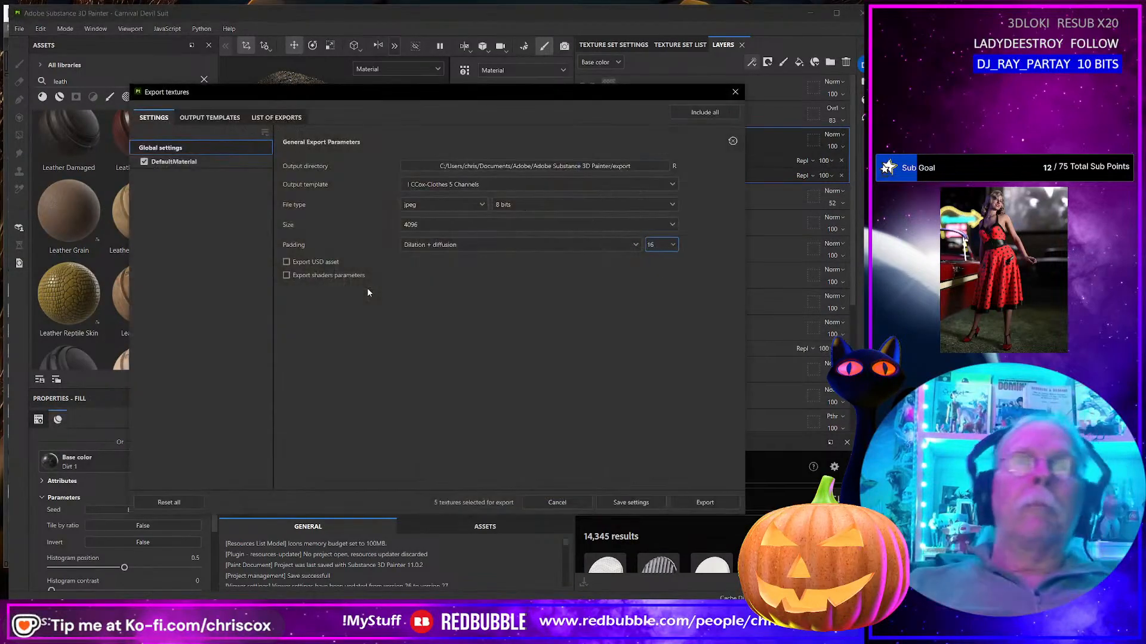
click(705, 502)
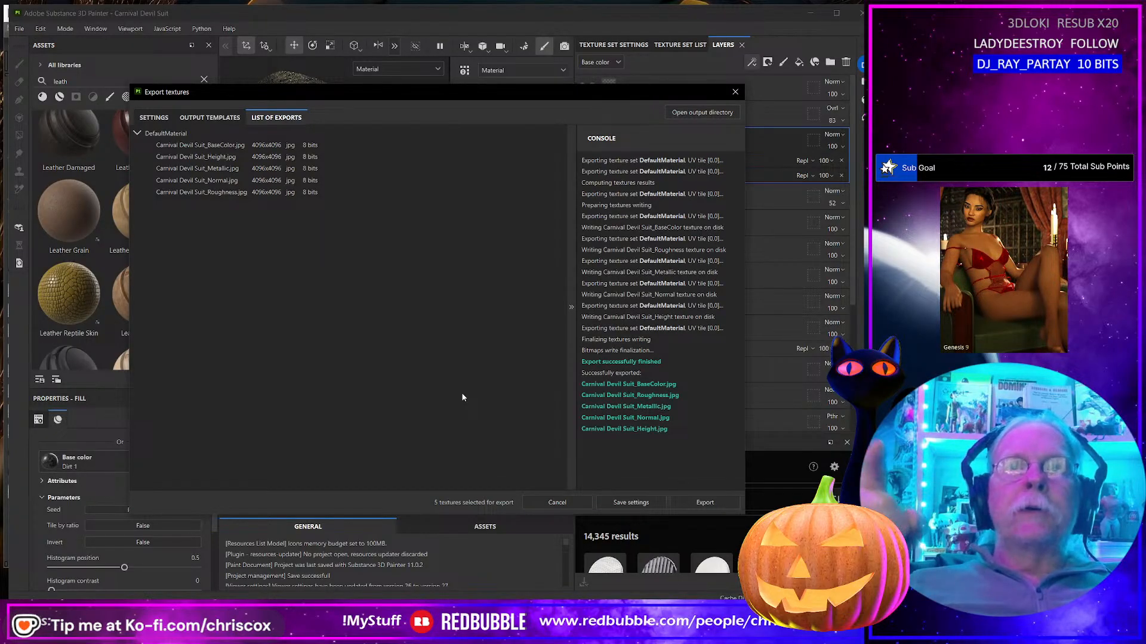
Step: In the export folder, rename the worn base color map as Carnival Devil Suit_Gold_Worn_BaseColor.jpg
key(alt+Tab)
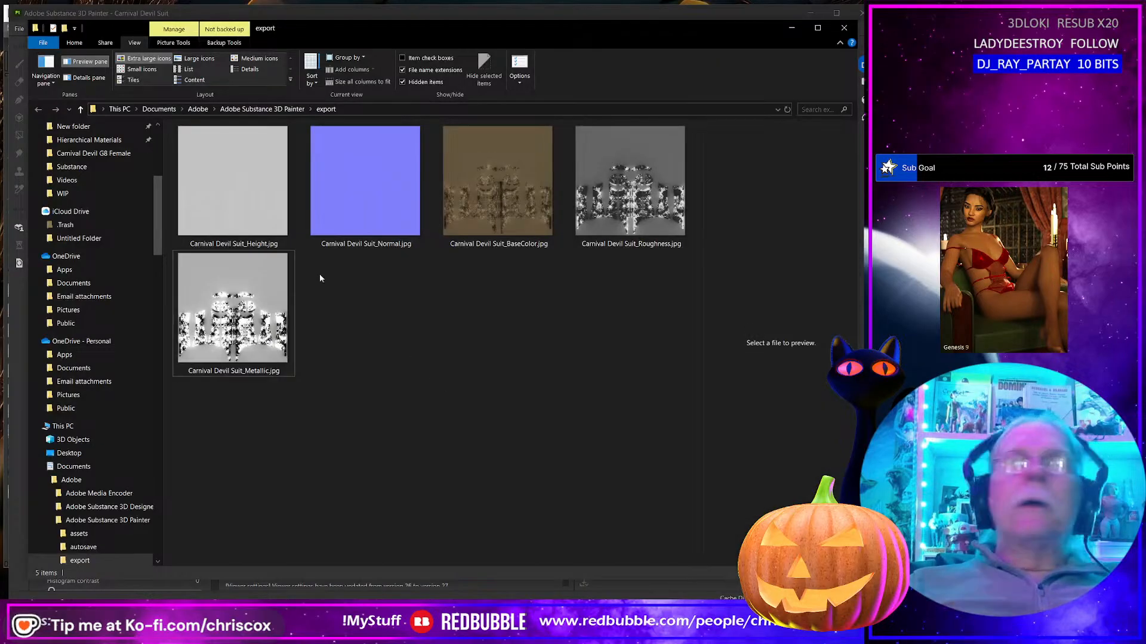
click(262, 224)
shift+click(237, 321)
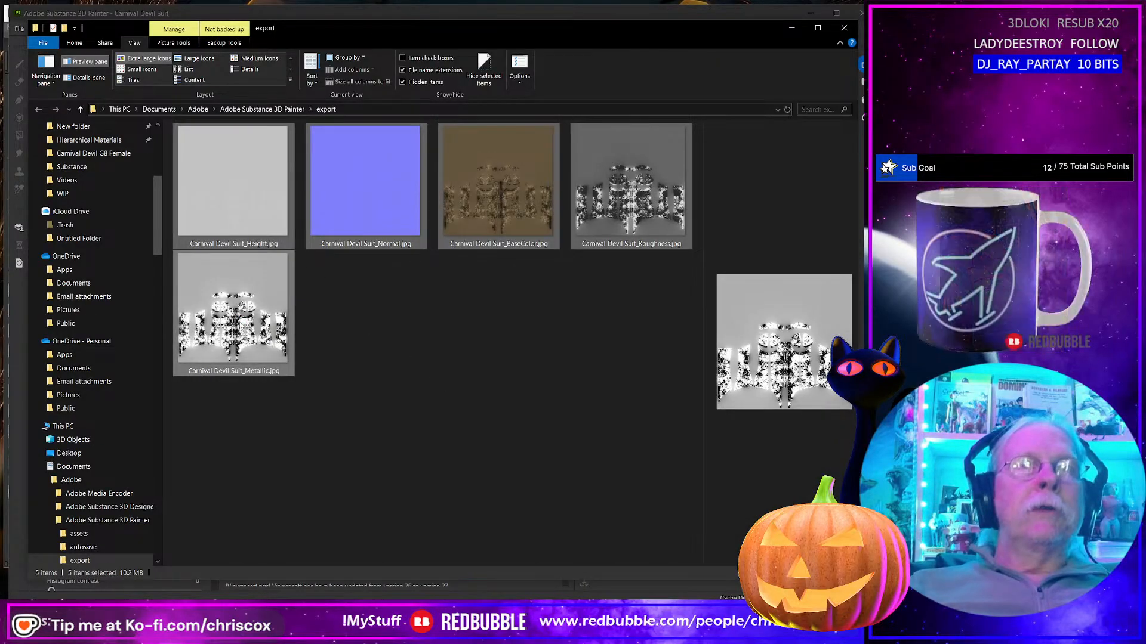
click(505, 356)
click(508, 247)
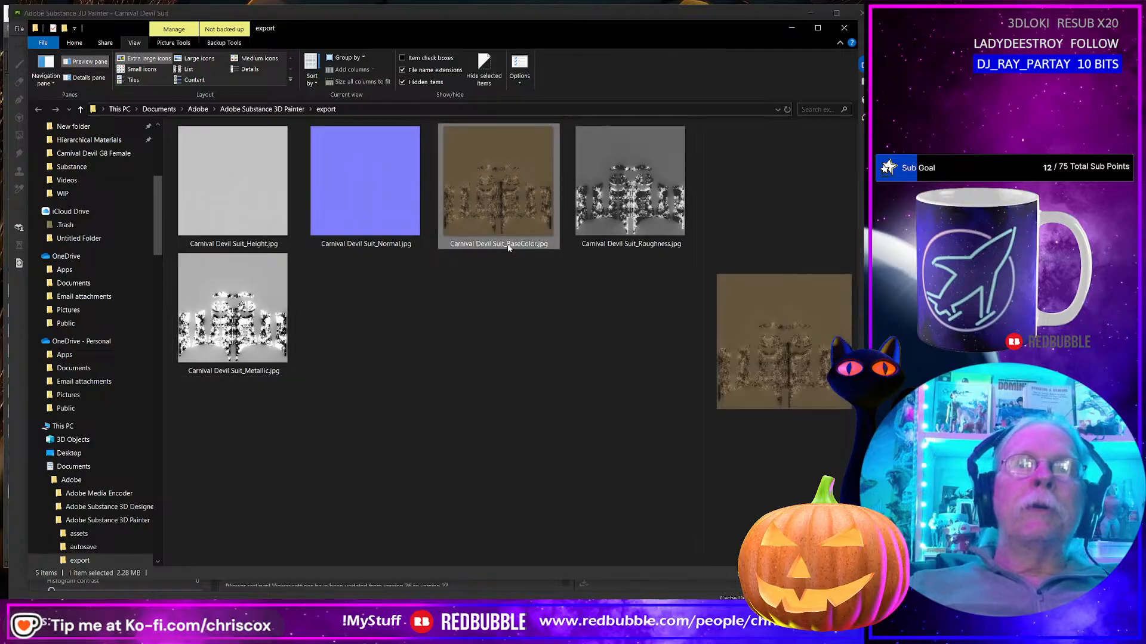
click(507, 245)
click(507, 244)
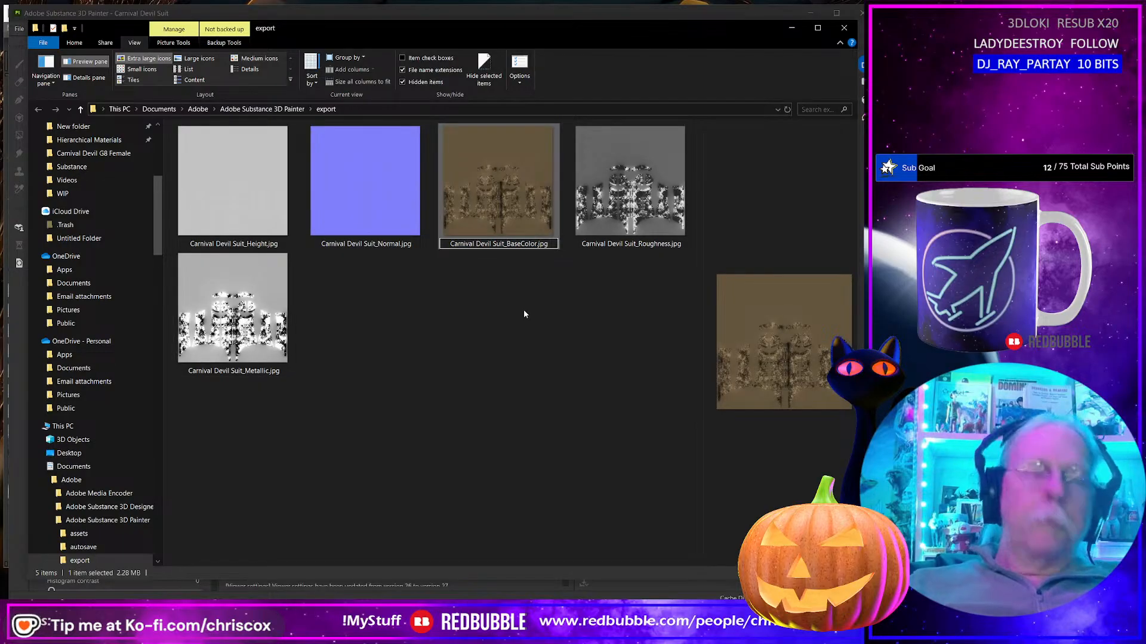
text(Gold_Wor)
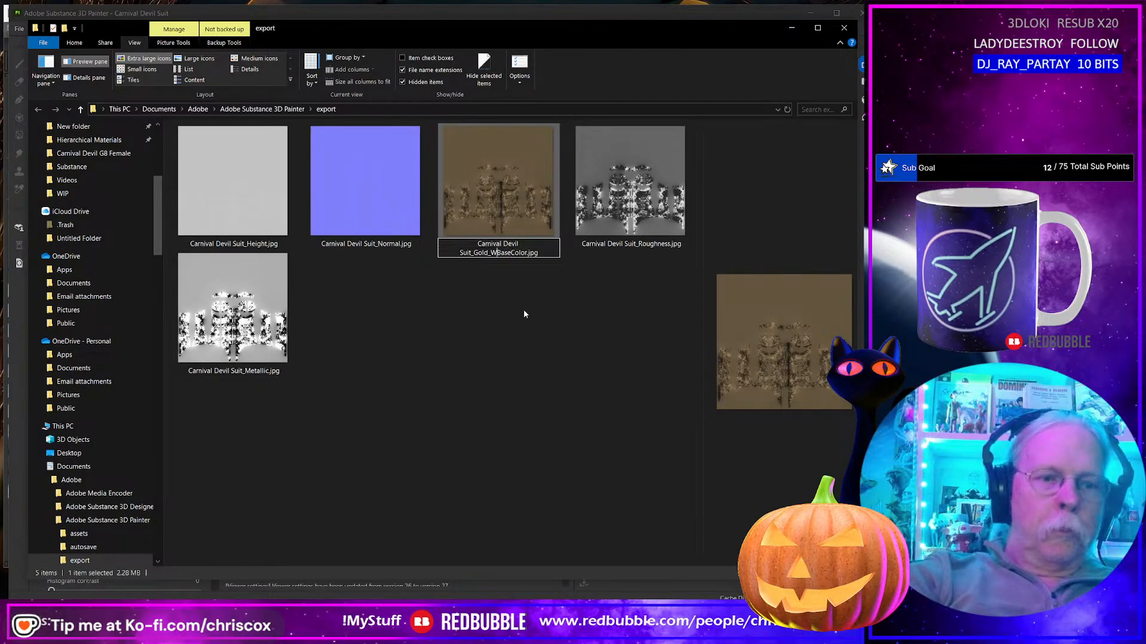
text(n_)
key(Return)
Step: Delete the newly exported Carnival Devil Suit height and normal maps from the export folder
click(361, 195)
ctrl+click(254, 195)
key(Delete)
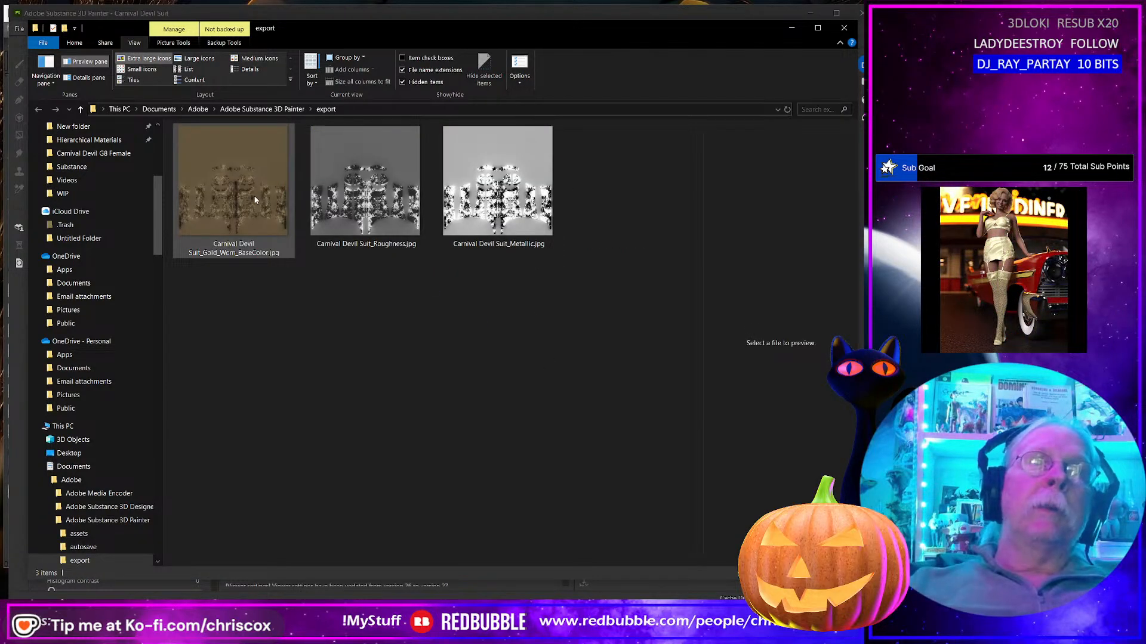
Step: Batch-rename the exported Carnival Devil Suit roughness and metallic maps with PowerRename, replacing "Suit_" with "Suit_Metal_Worn_"
click(228, 203)
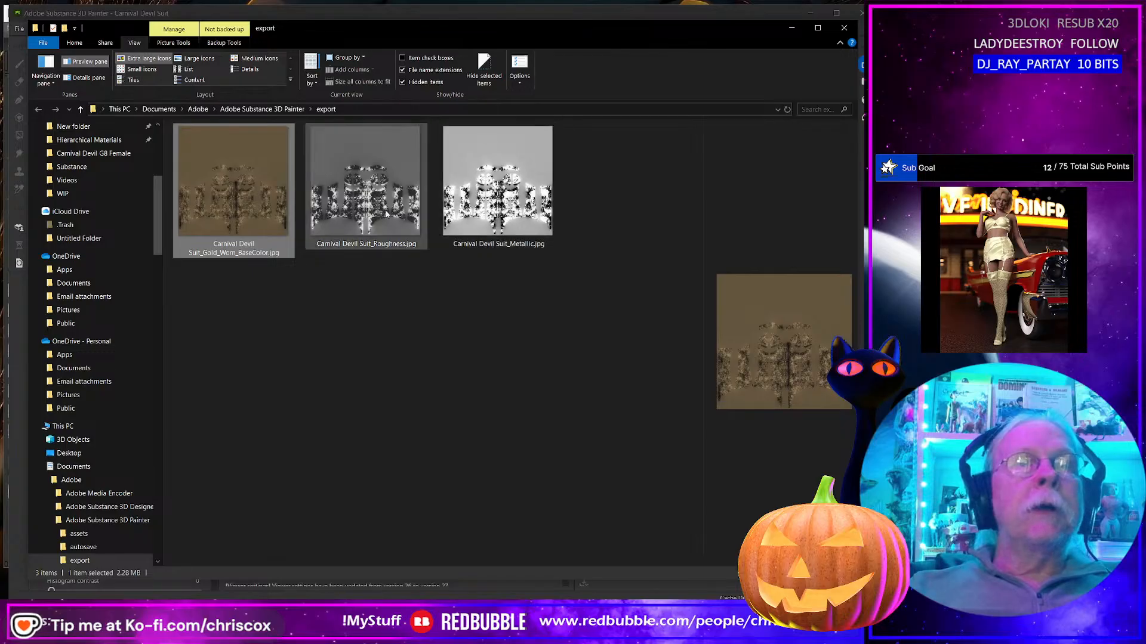
click(361, 203)
ctrl+click(473, 221)
right_click(473, 221)
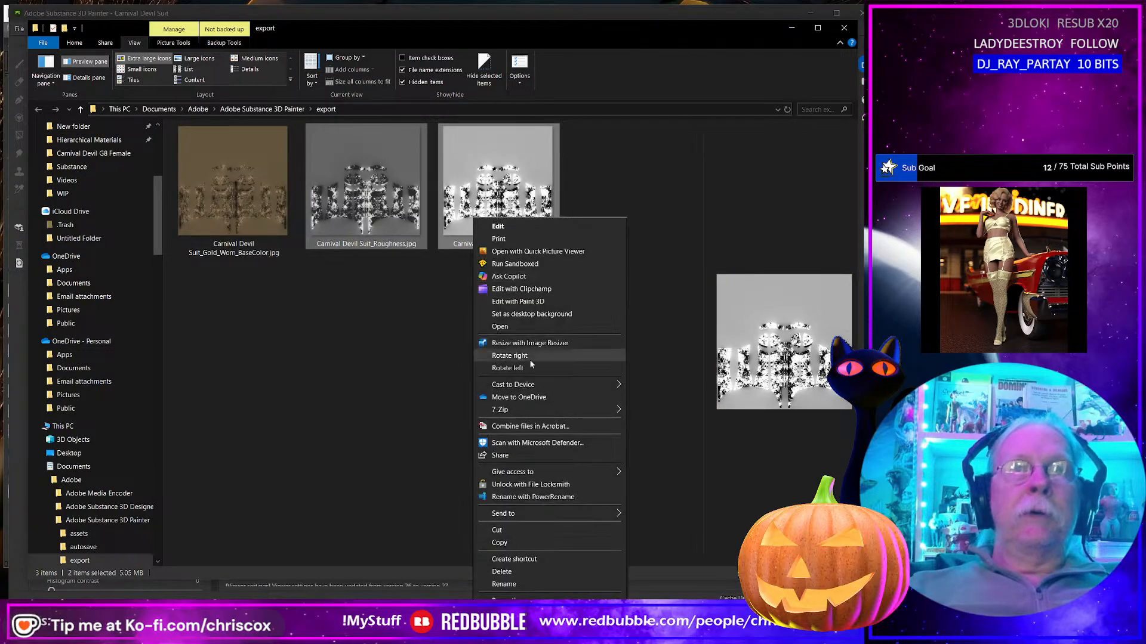
click(501, 497)
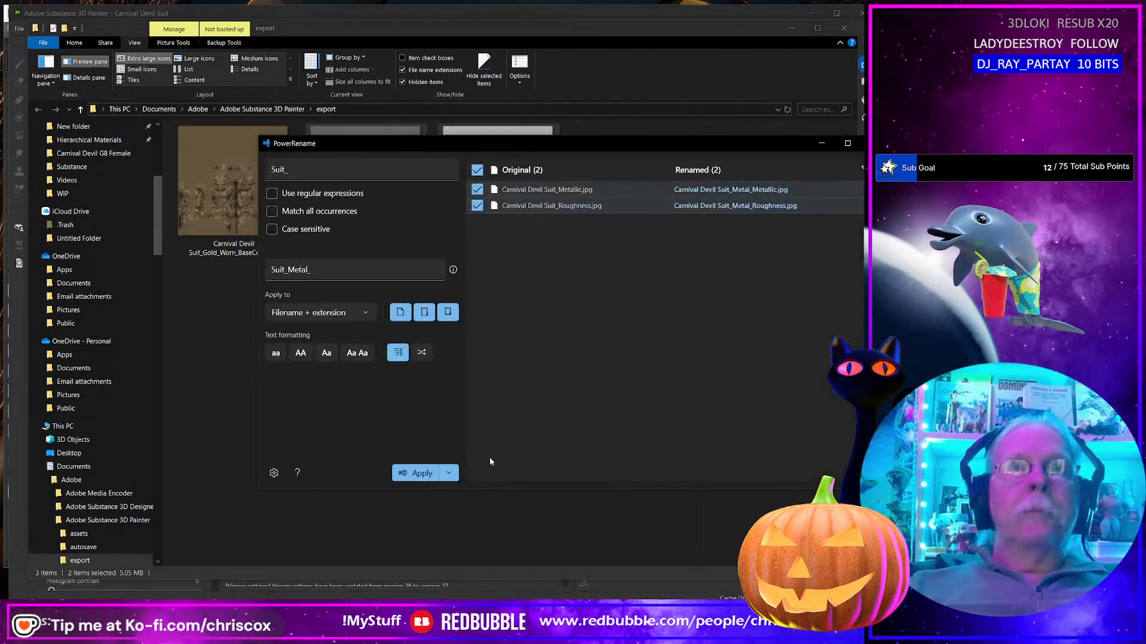
click(321, 269)
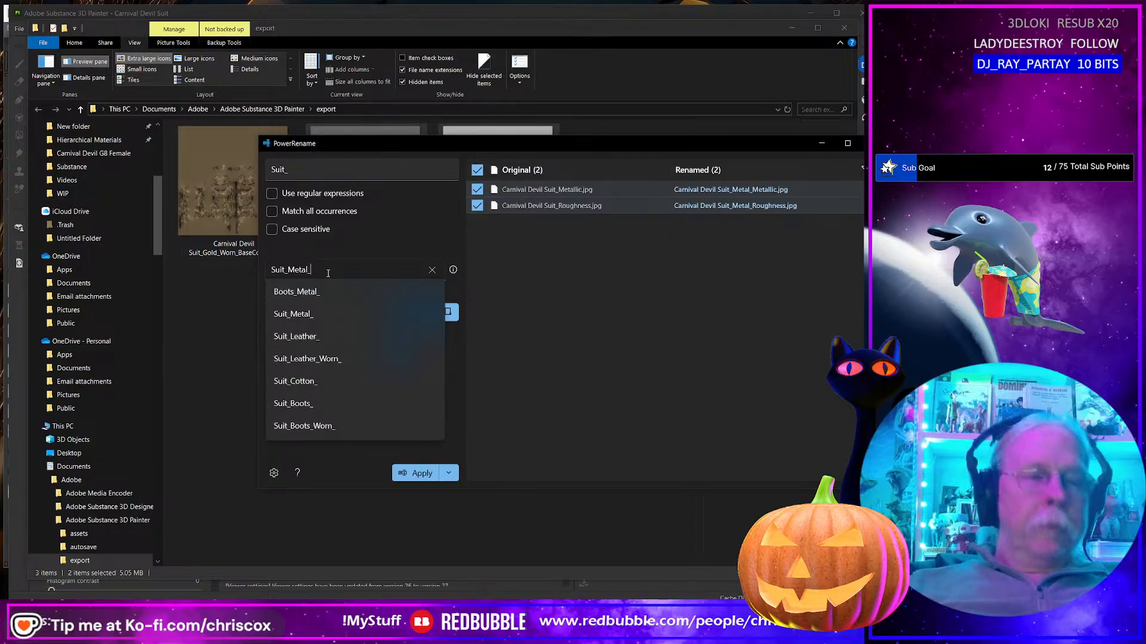
text(Worn)
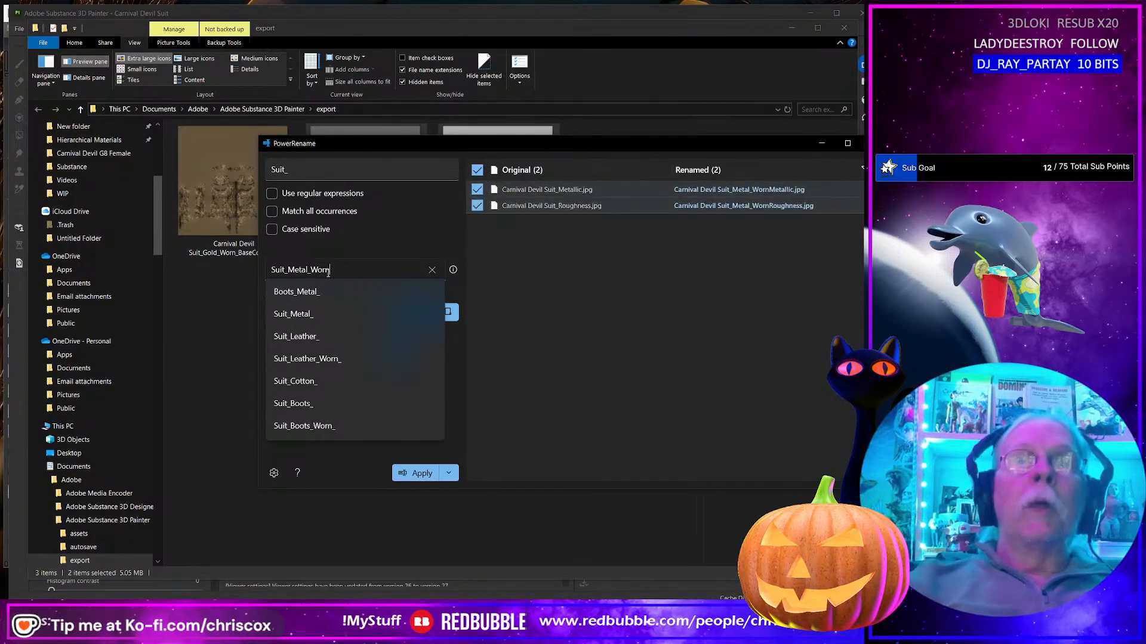
text(_)
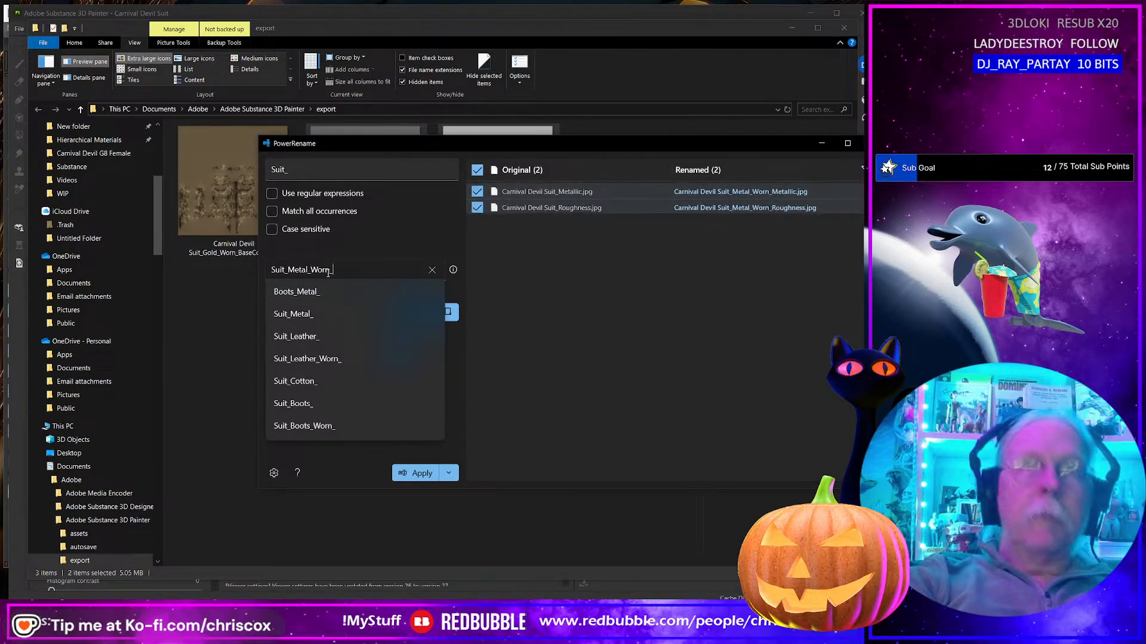
click(437, 472)
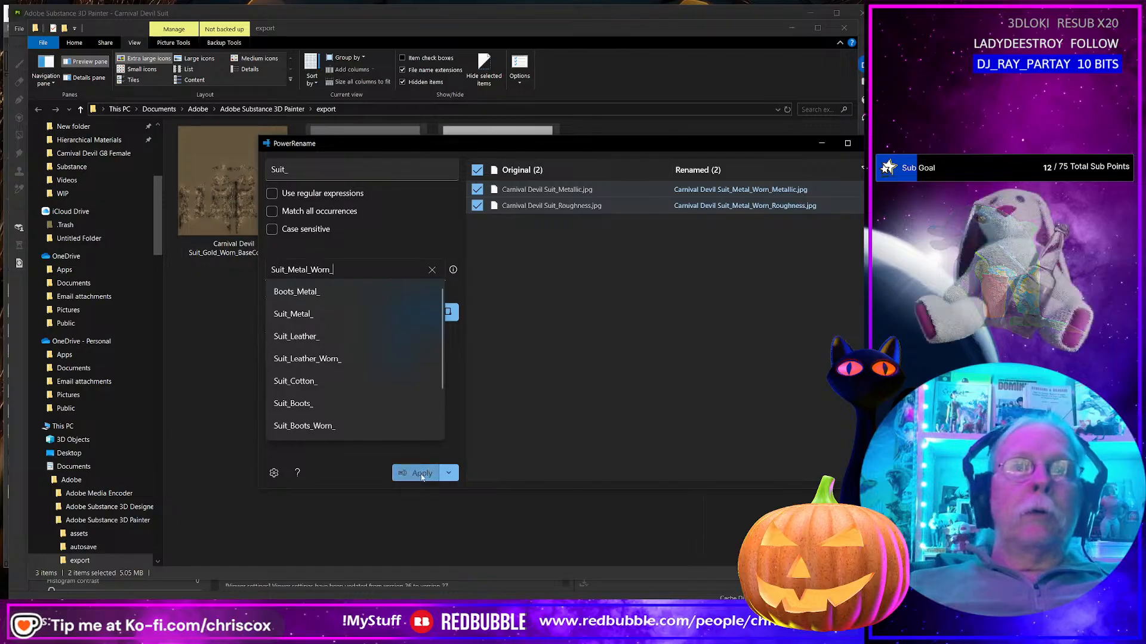
key(ctrl+a)
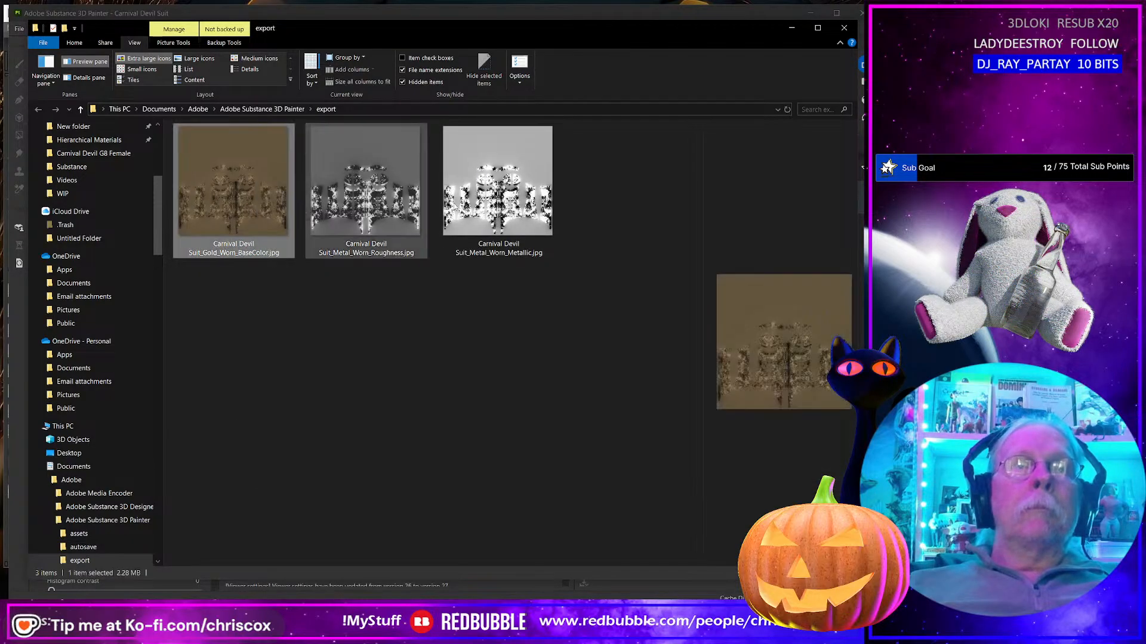
Step: Move the gold worn base color, metal worn roughness and metal worn metallic textures from the export folder into the project's Carnival Devil Suit folder
key(ctrl+x)
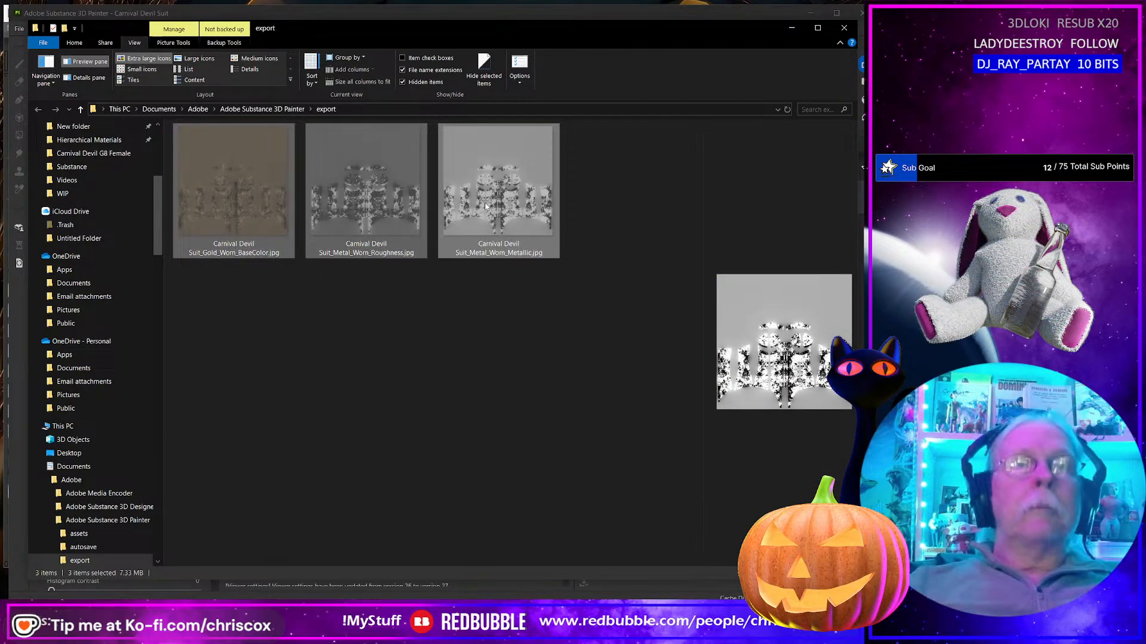
key(alt+Tab)
key(alt+Tab)
click(436, 358)
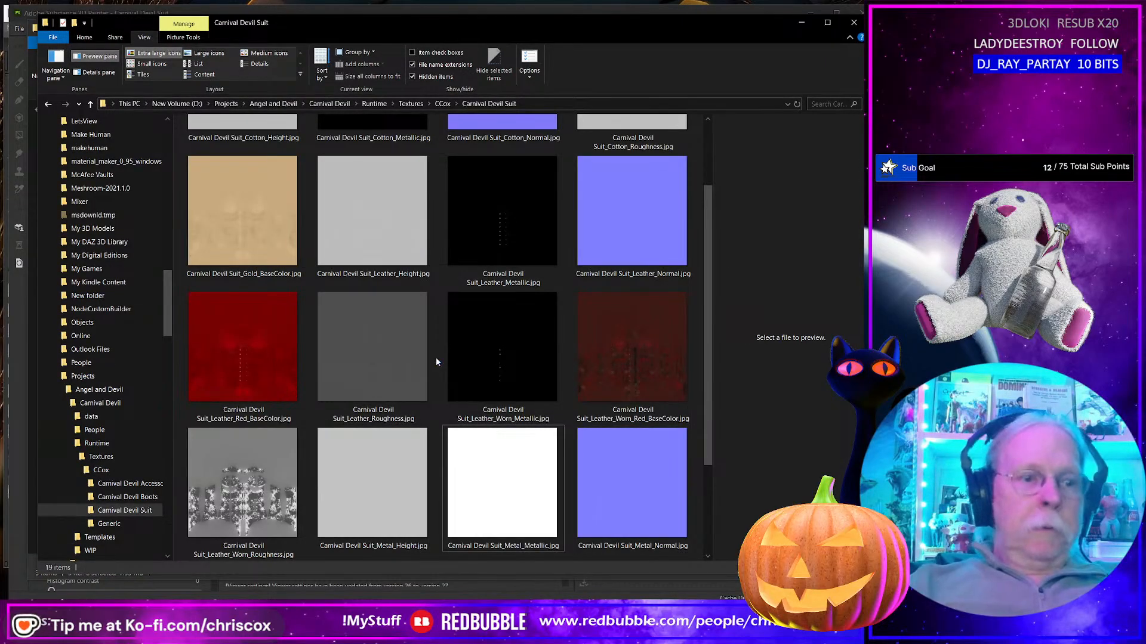
key(ctrl+v)
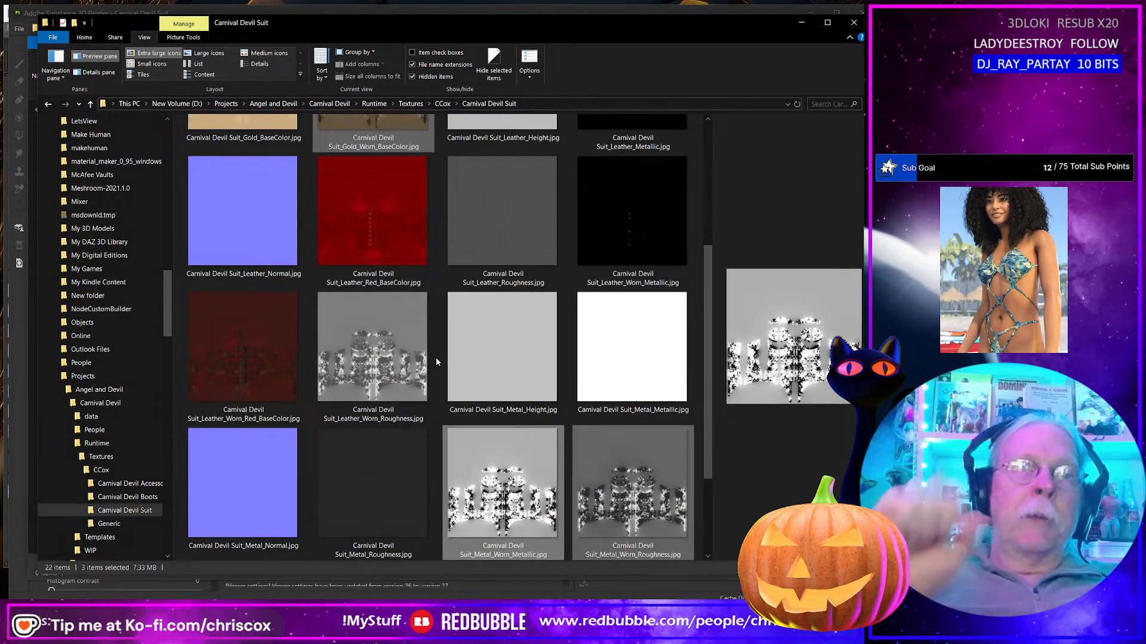
Step: Switch to Substance 3D Painter, close the export window, and hide and collapse the CCox Storm Raider Dirt and Wear_1 folder
key(alt+Tab)
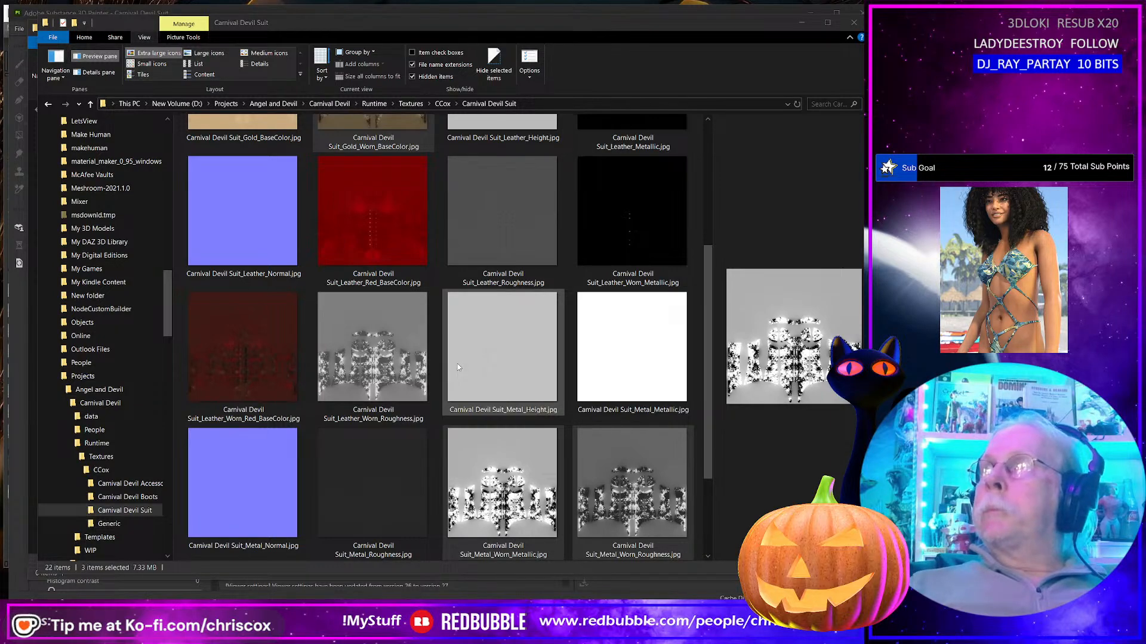
key(alt+Tab)
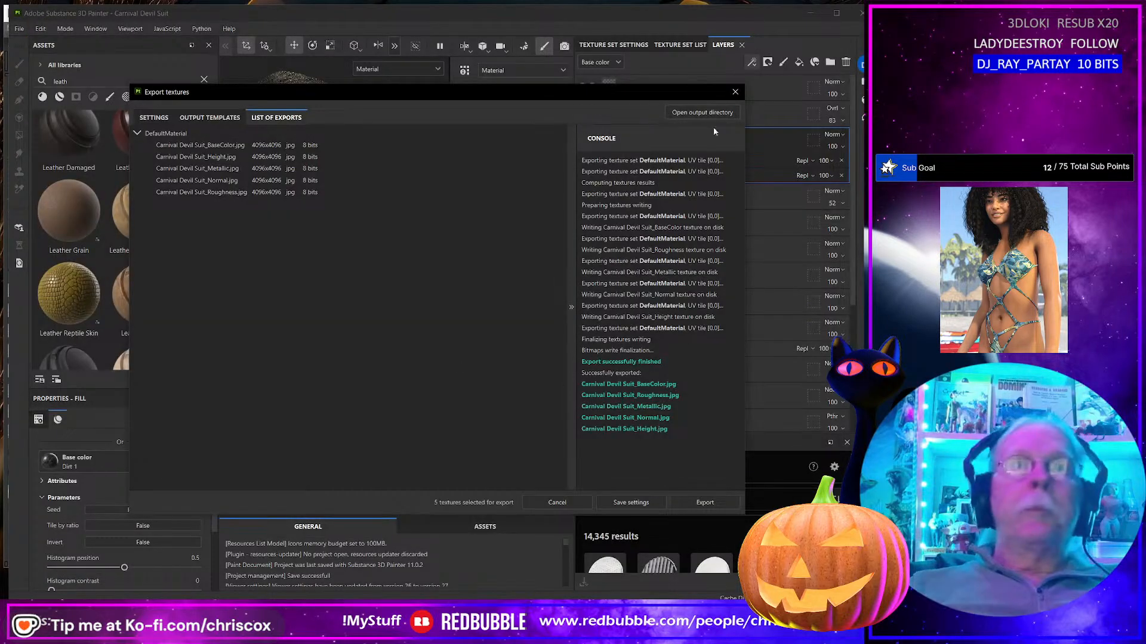
click(734, 92)
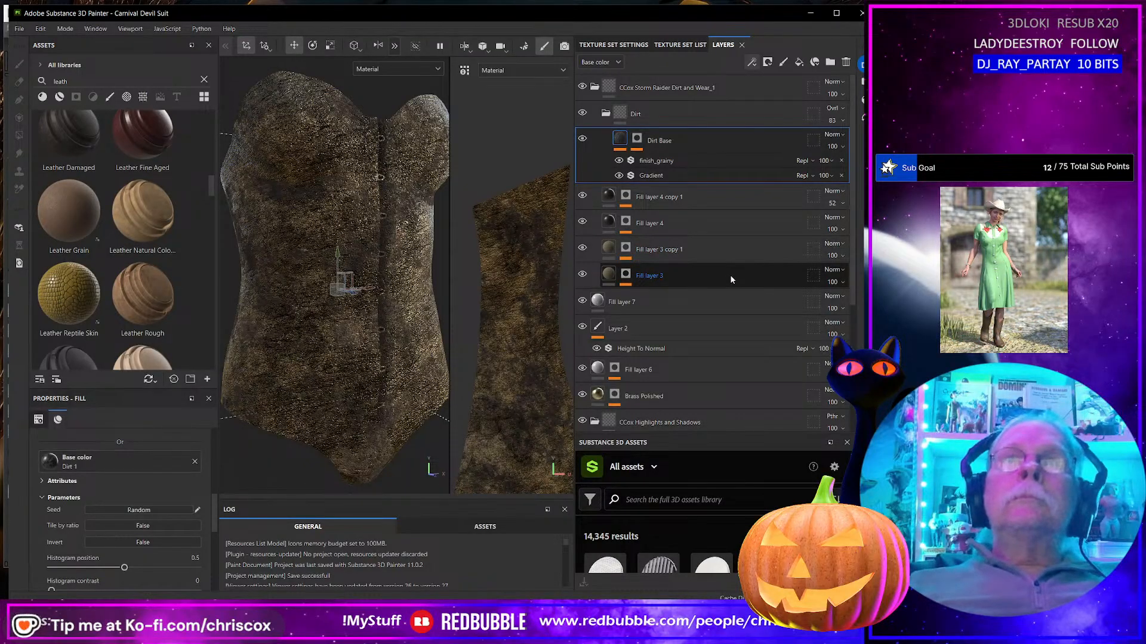
click(583, 87)
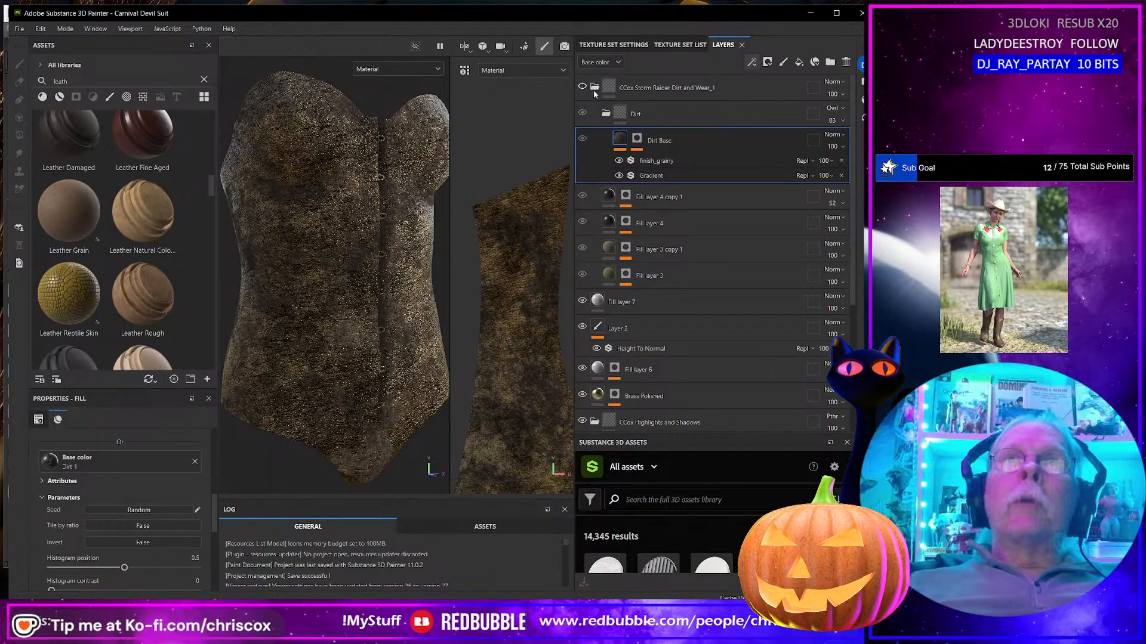
click(595, 89)
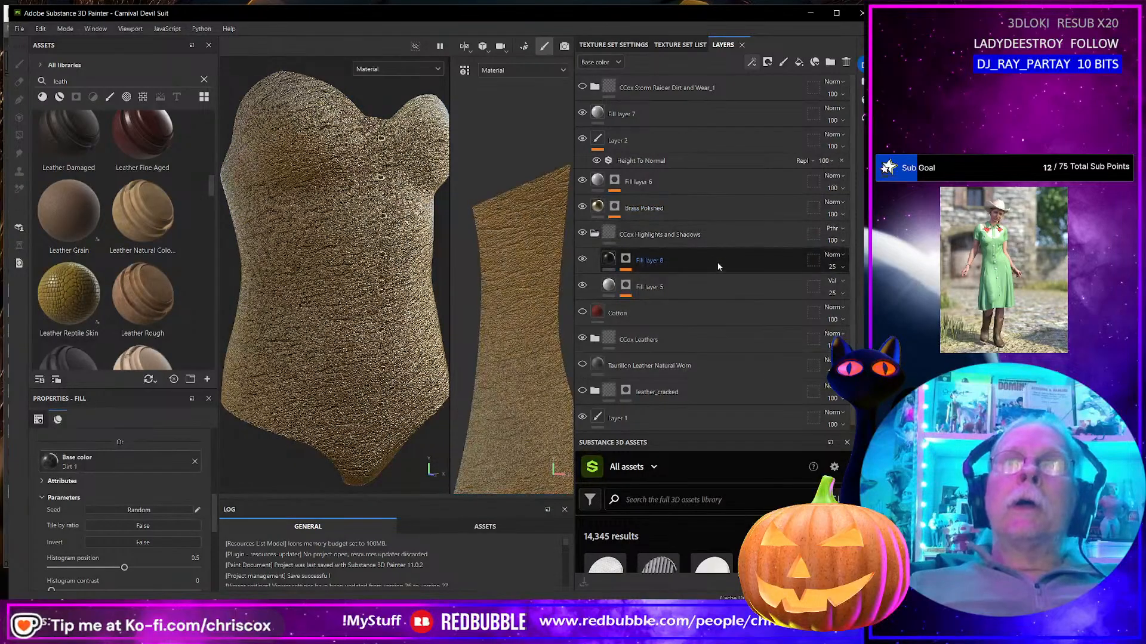
Step: Expand the CCox Leathers folder and hide the Metalized Lambskin Leather layer to expose the black leather
click(597, 334)
scroll(686, 351, down, 3)
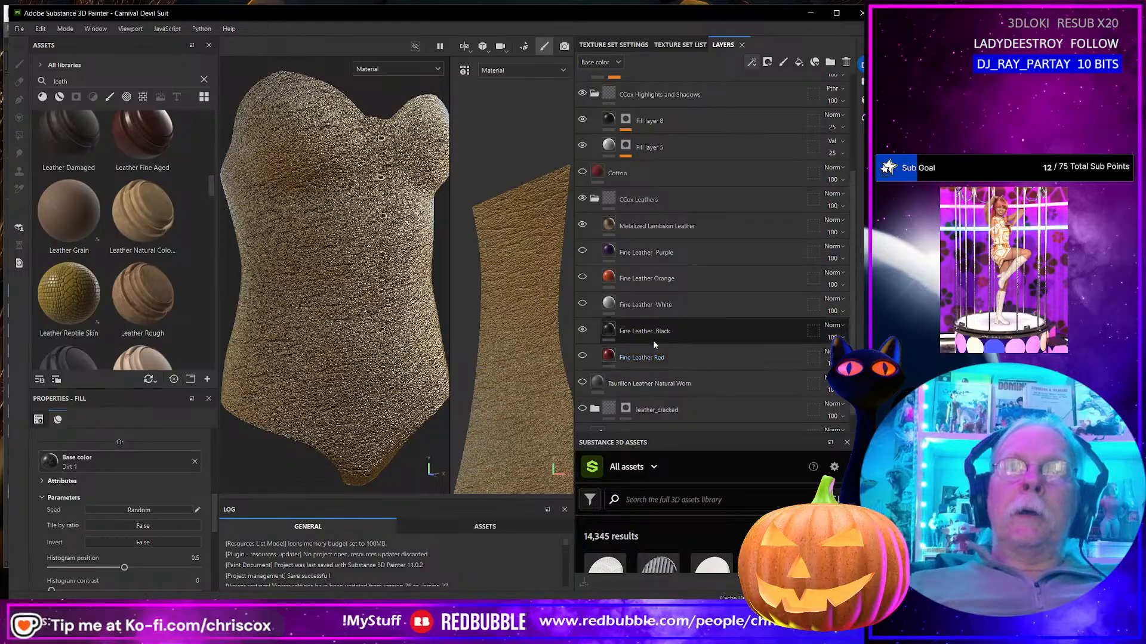
click(582, 225)
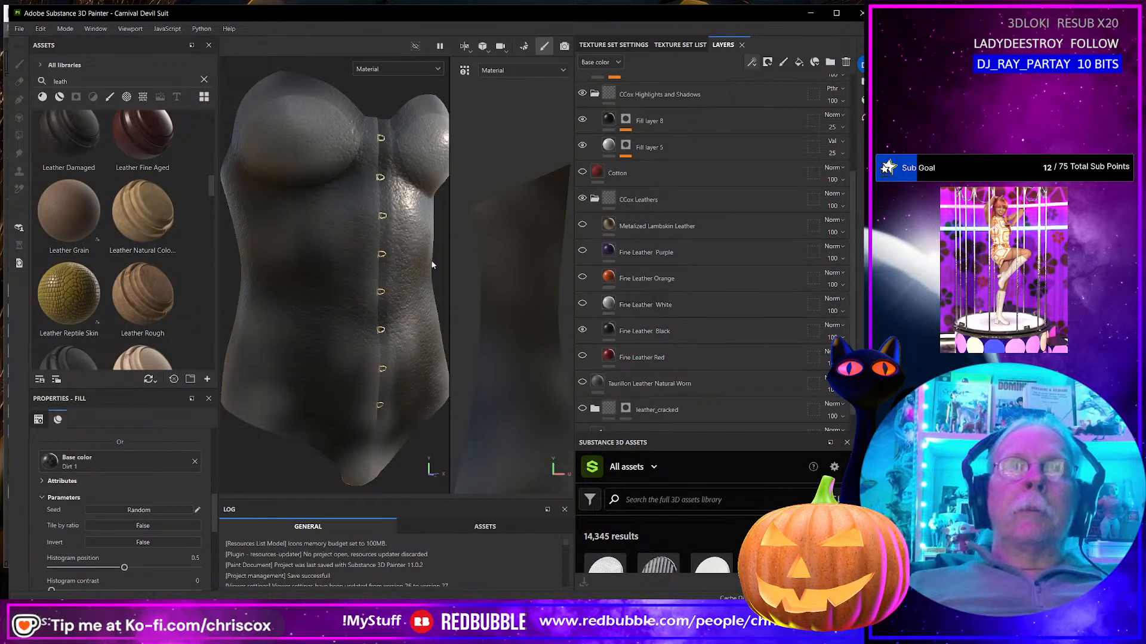
click(742, 231)
click(724, 249)
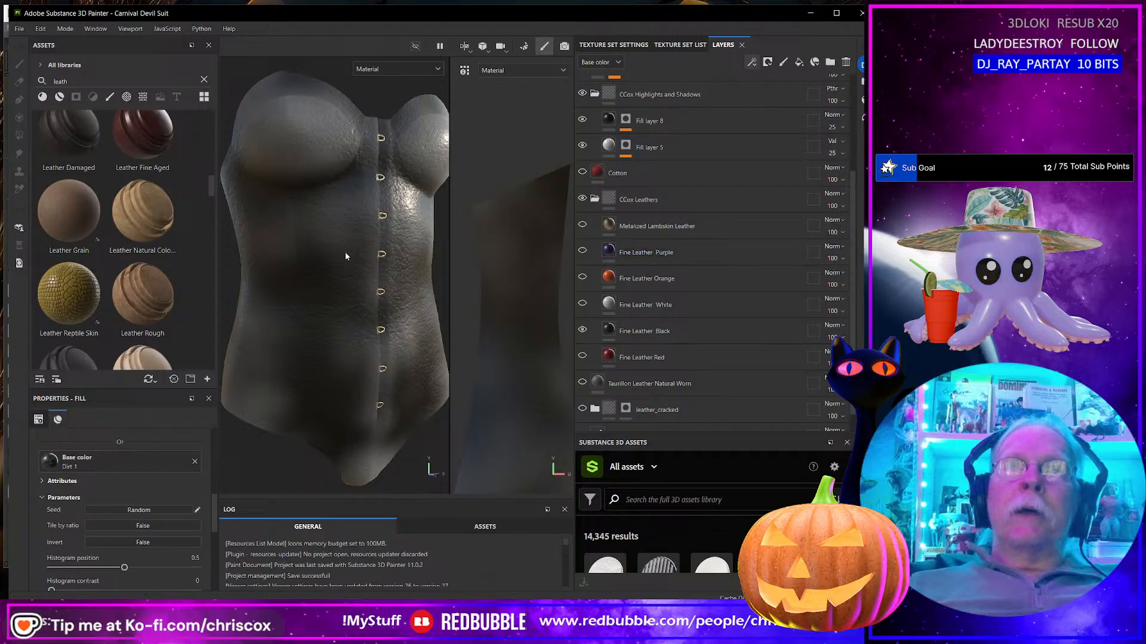
click(721, 235)
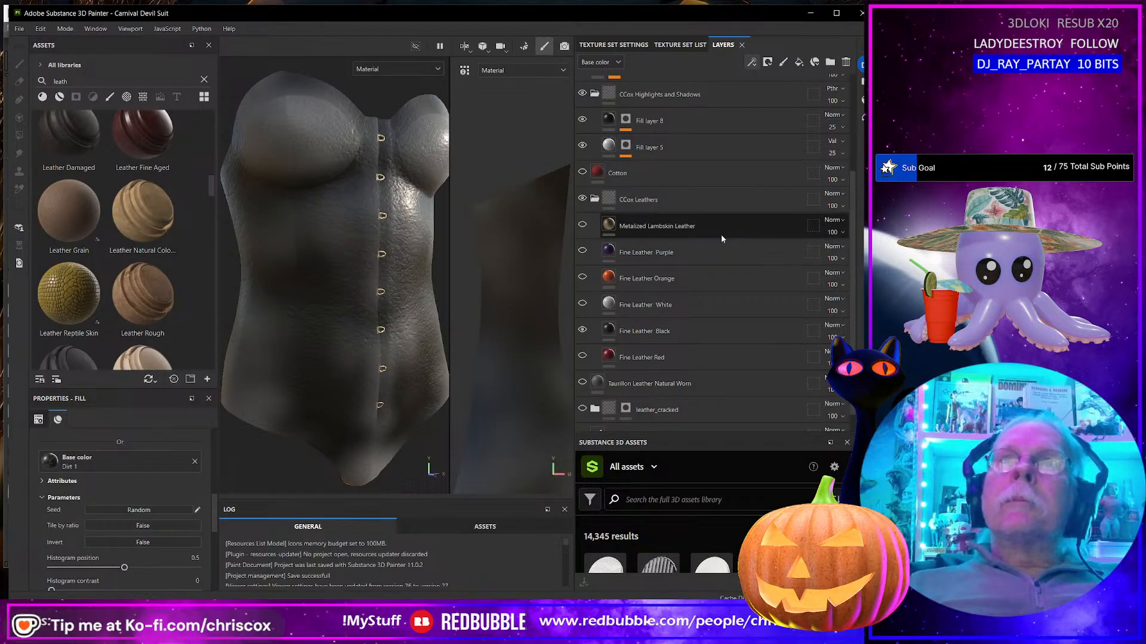
scroll(721, 234, up, 2)
scroll(721, 238, up, 2)
click(728, 230)
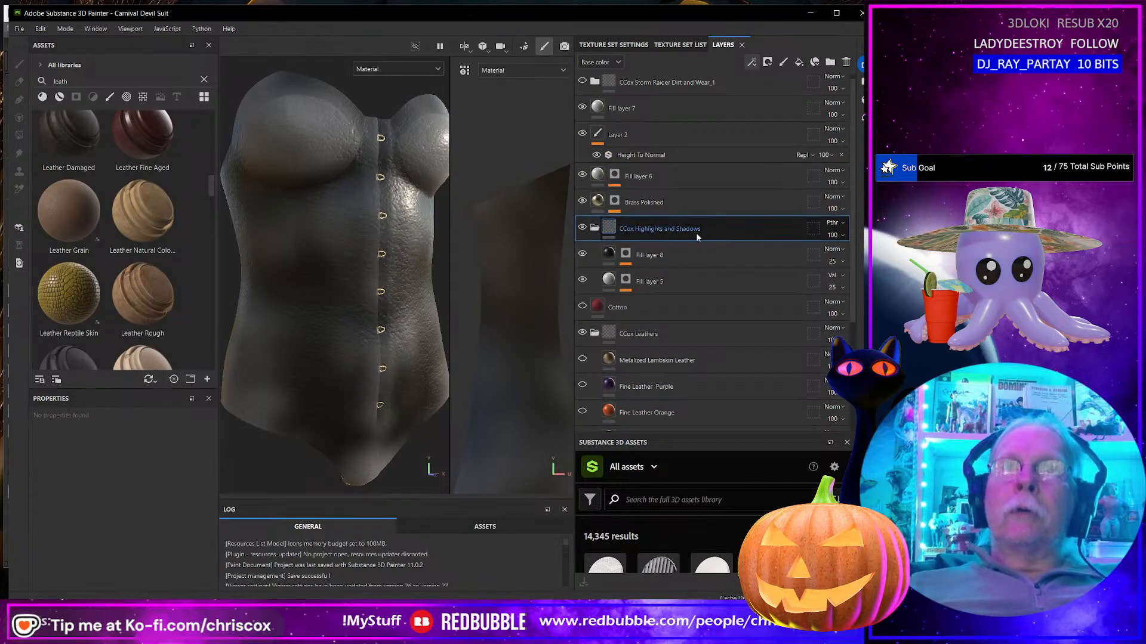
right_click(752, 234)
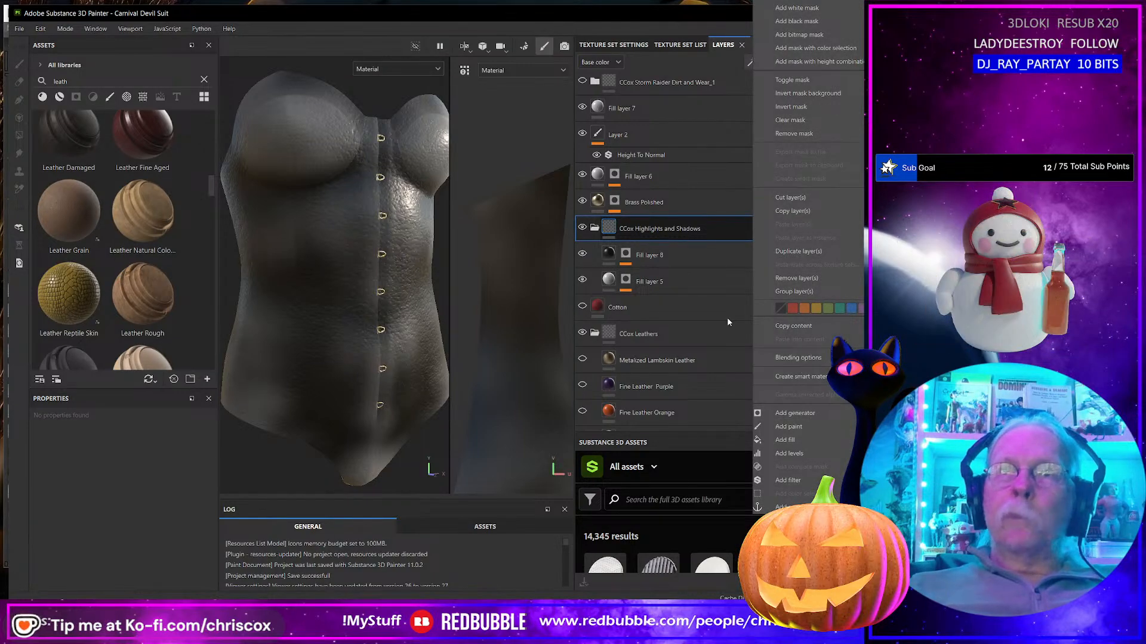
click(594, 228)
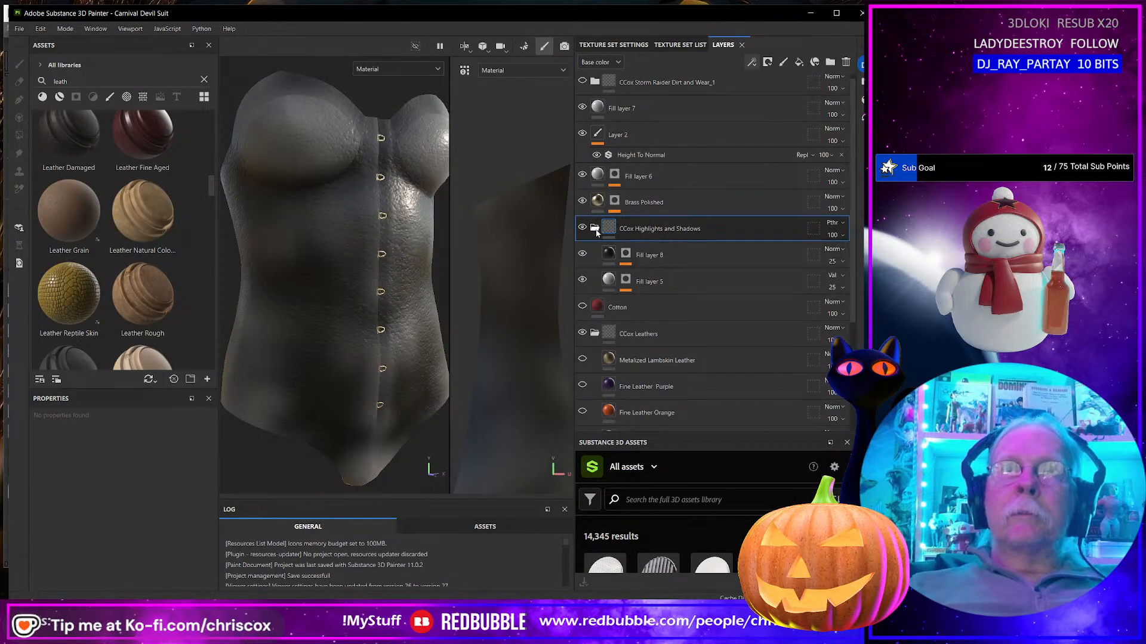
click(594, 231)
click(595, 229)
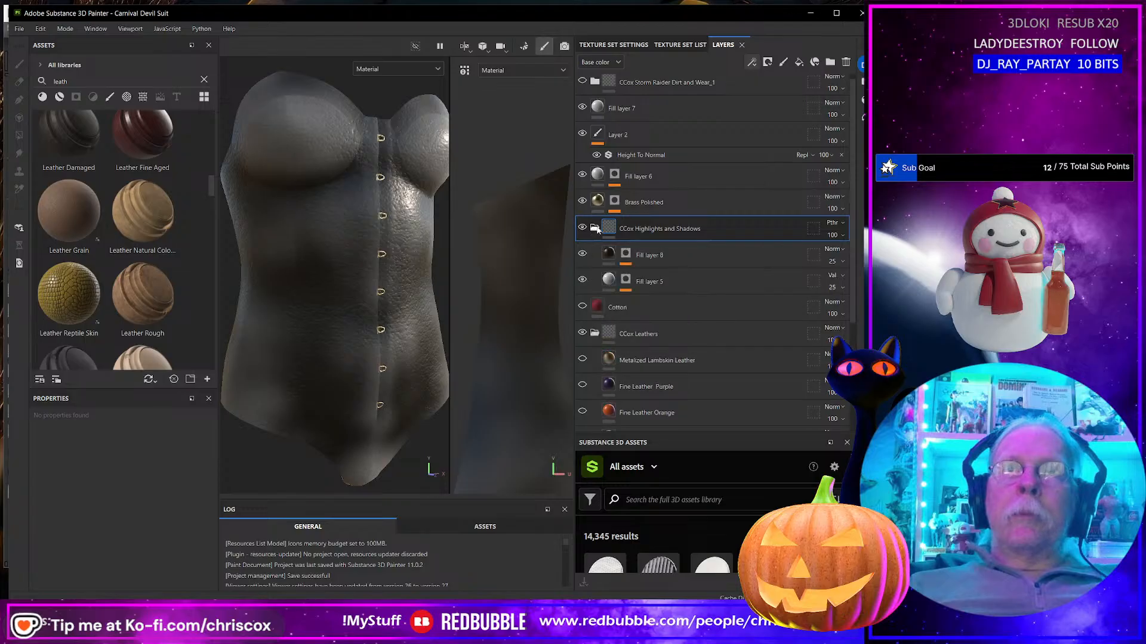
Step: Duplicate Fill layer 5 in the CCox Highlights and Shadows folder and hide the original
click(682, 278)
right_click(684, 278)
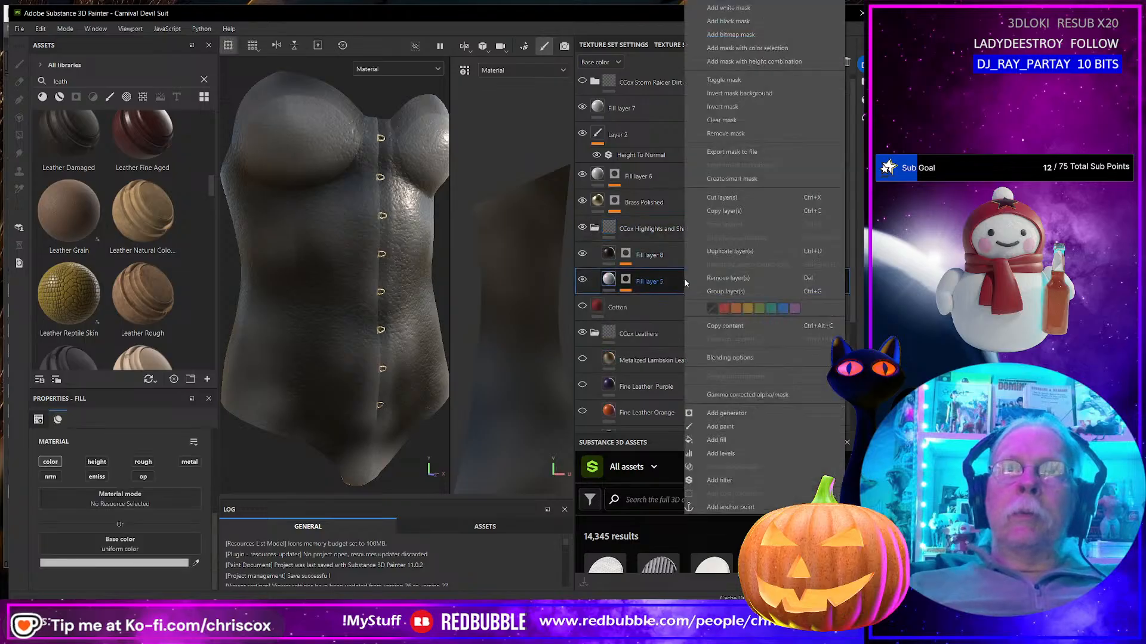
click(719, 252)
click(582, 306)
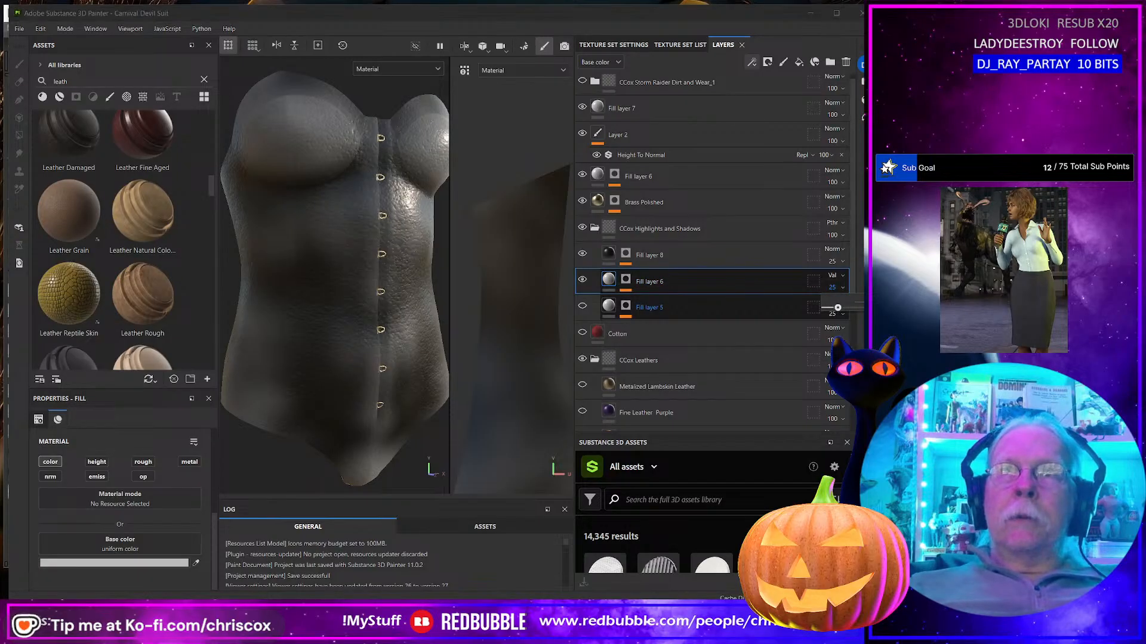
Step: Lower the opacity of the duplicated highlight fill layer to 4
drag(838, 308, 847, 307)
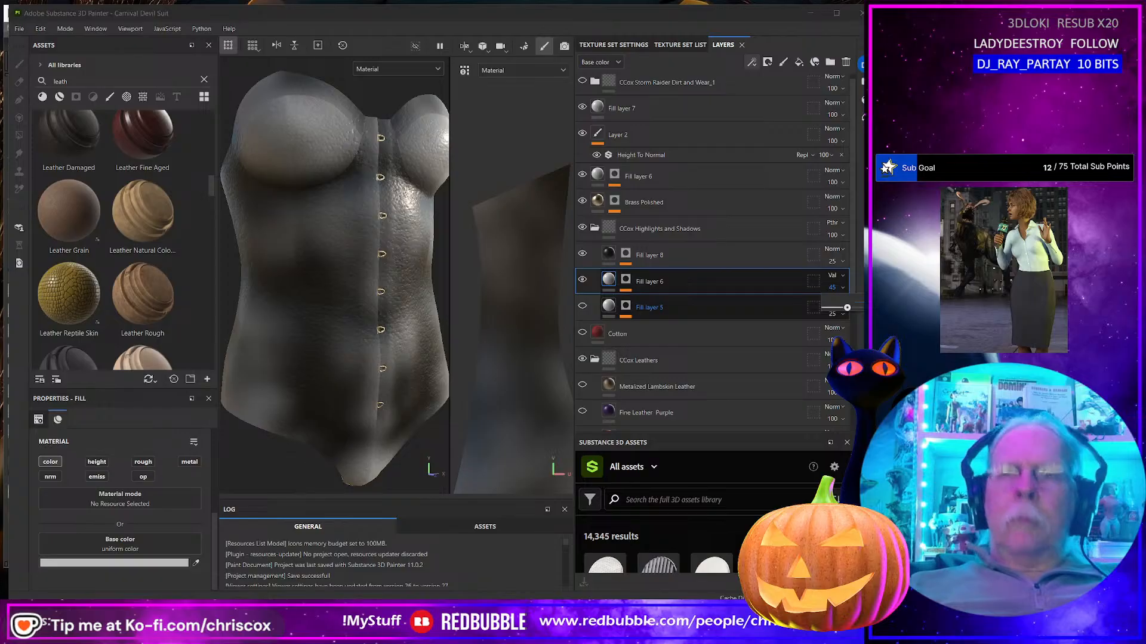
drag(847, 308, 827, 308)
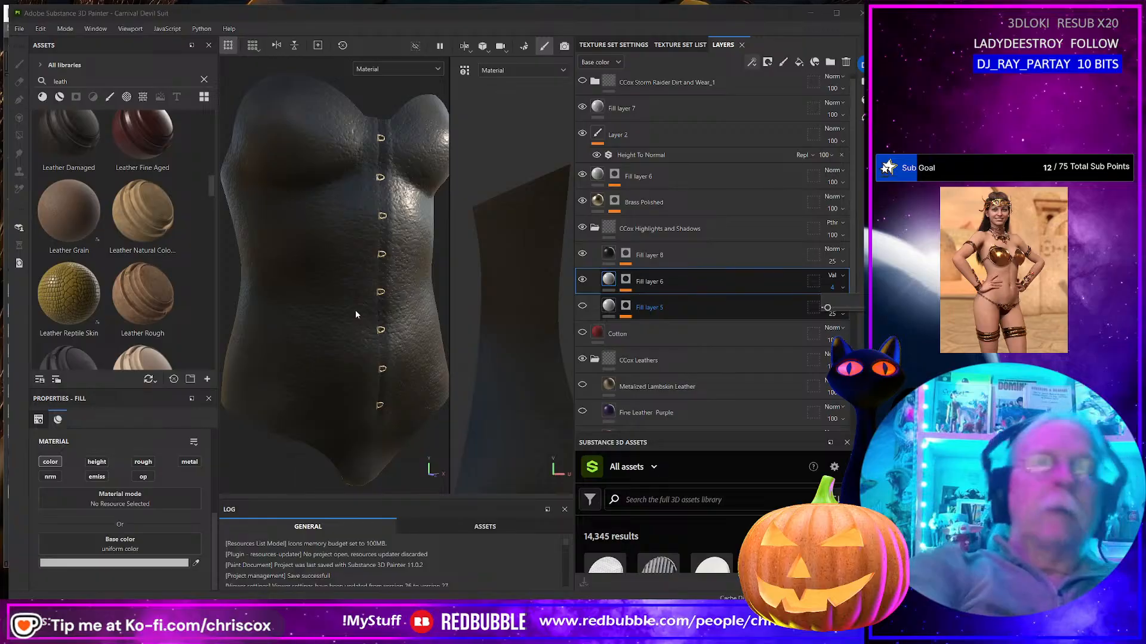
Step: Export the textures with the output template set to ! CCox-Clothes_Base Color
key(ctrl+shift+e)
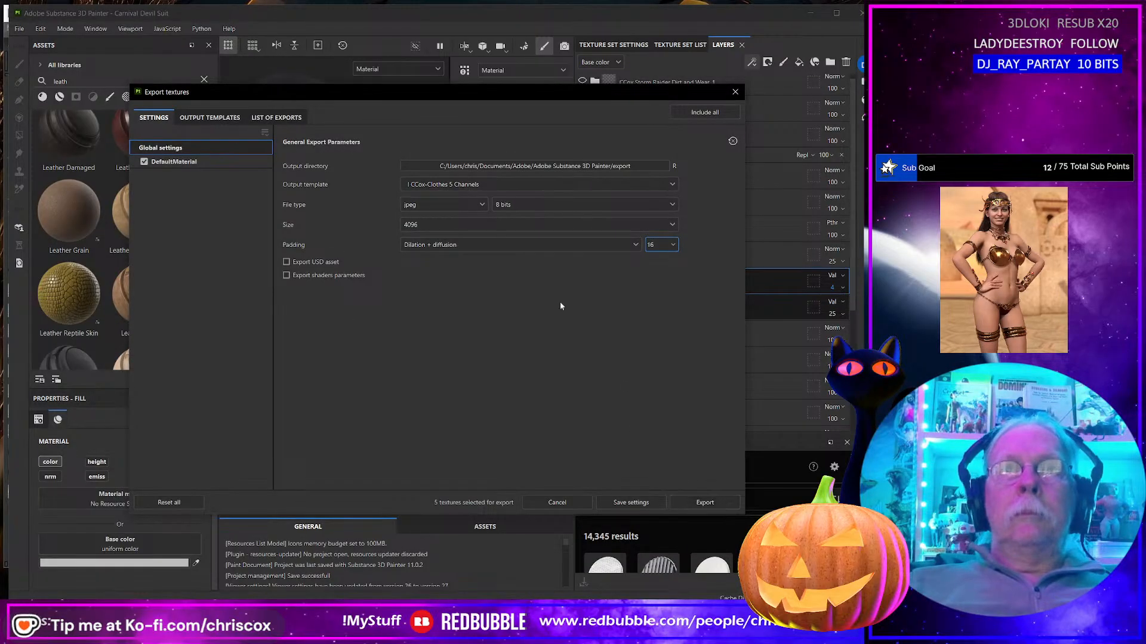
click(489, 184)
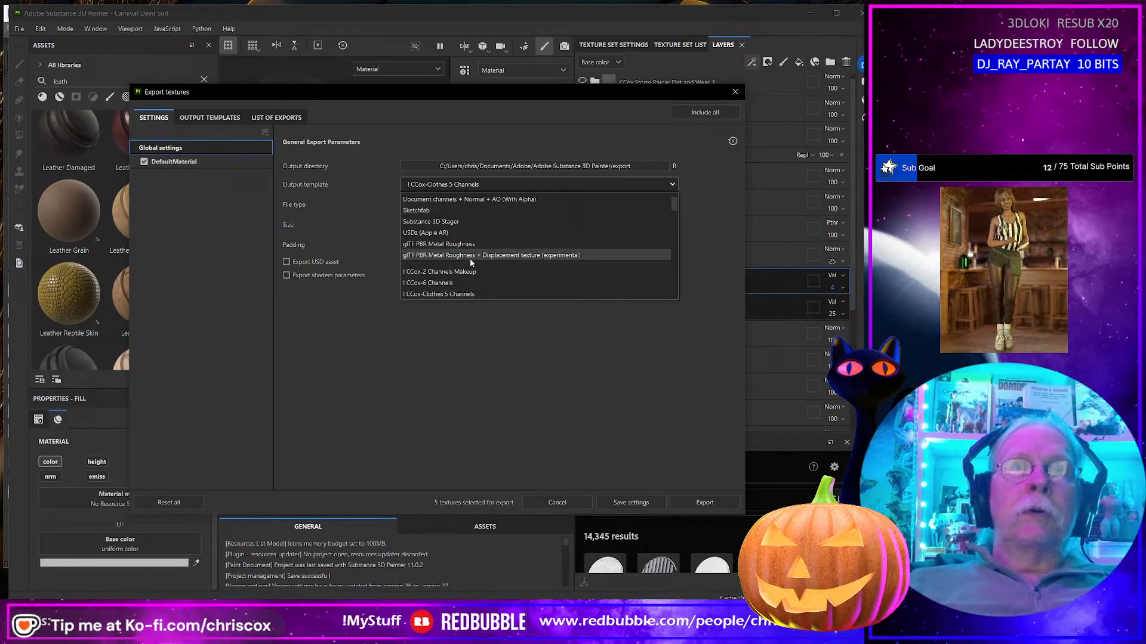
scroll(469, 256, down, 2)
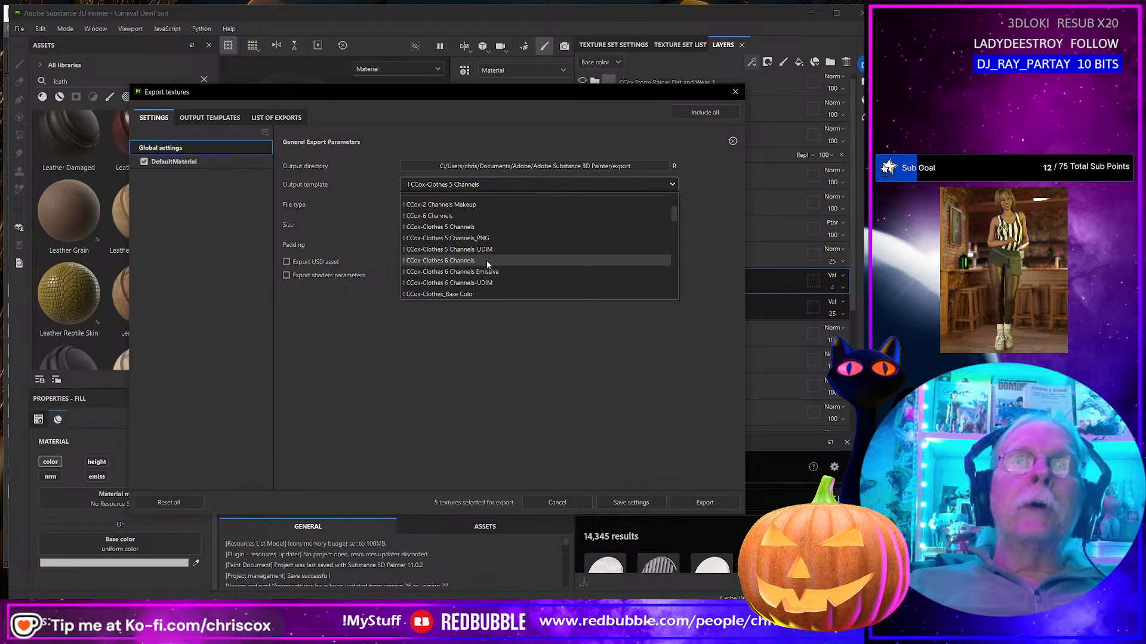
click(483, 294)
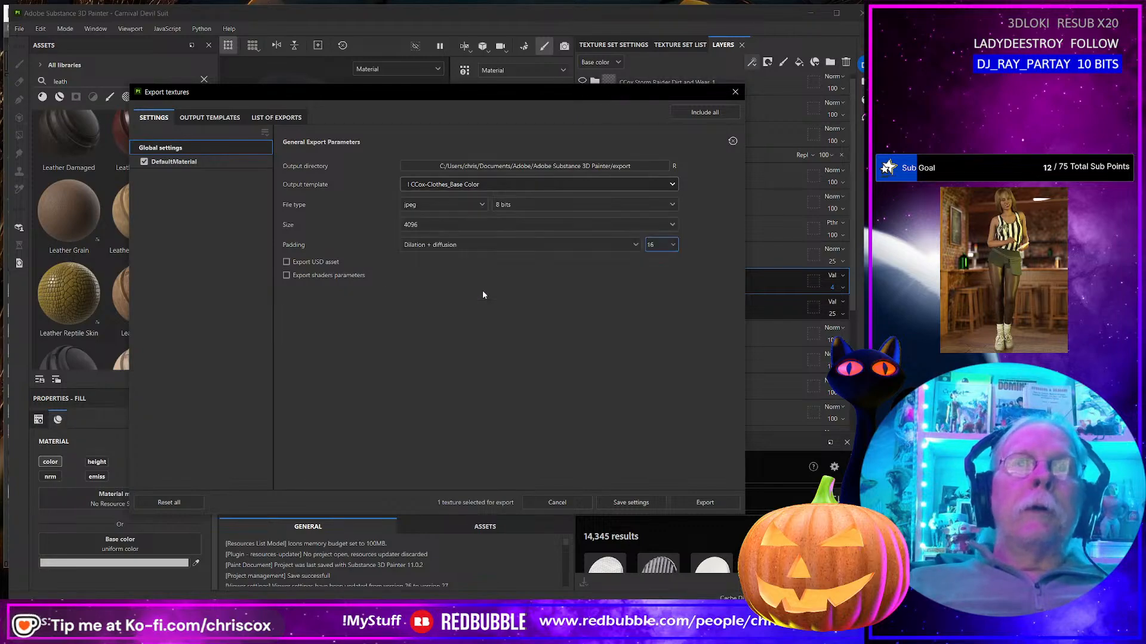
click(733, 504)
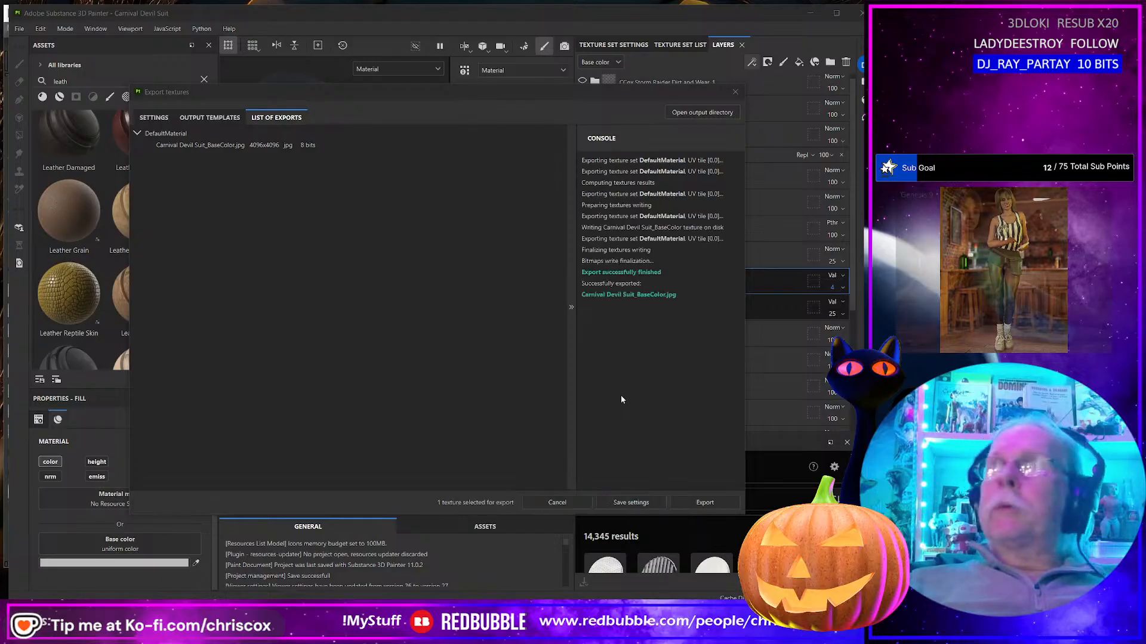
Step: Check the exported base color texture's brightness in the export folder, and return to Painter, closing the export window
key(alt+Tab)
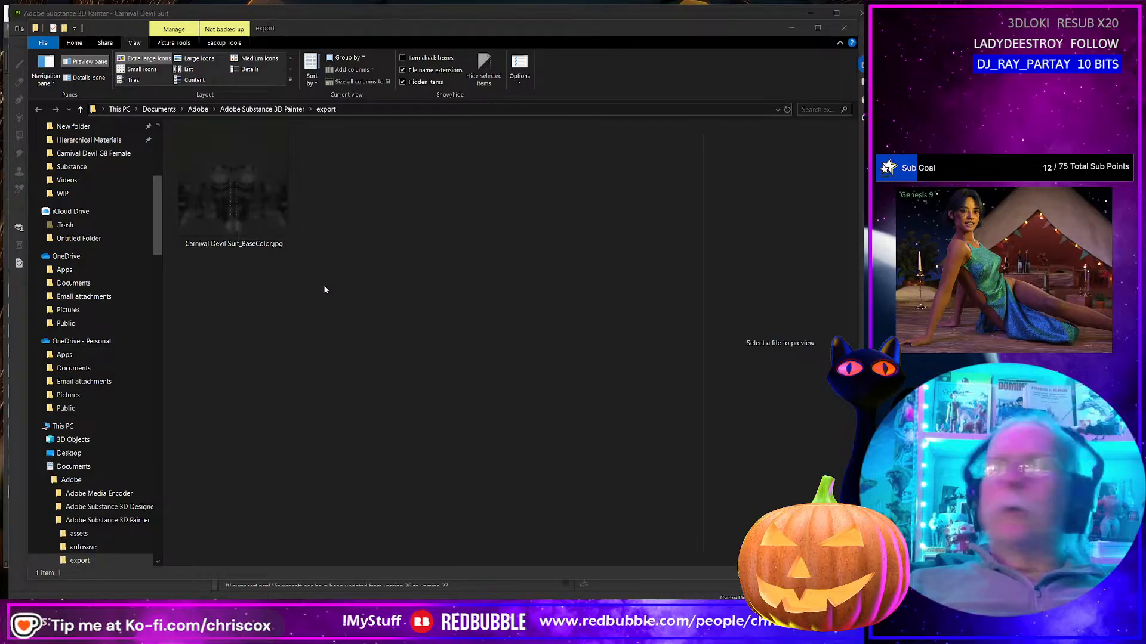
key(alt+Tab)
click(736, 92)
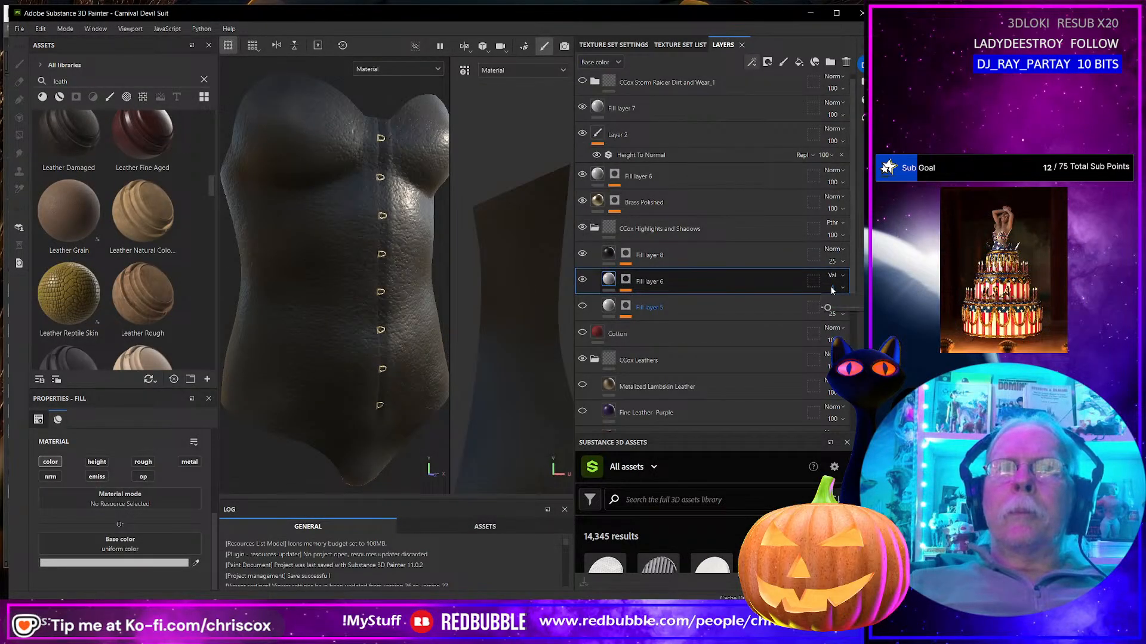
Step: Reduce the opacity of the duplicated highlight layer, Fill layer 6 in CCox Highlights and Shadows, to 2
click(583, 281)
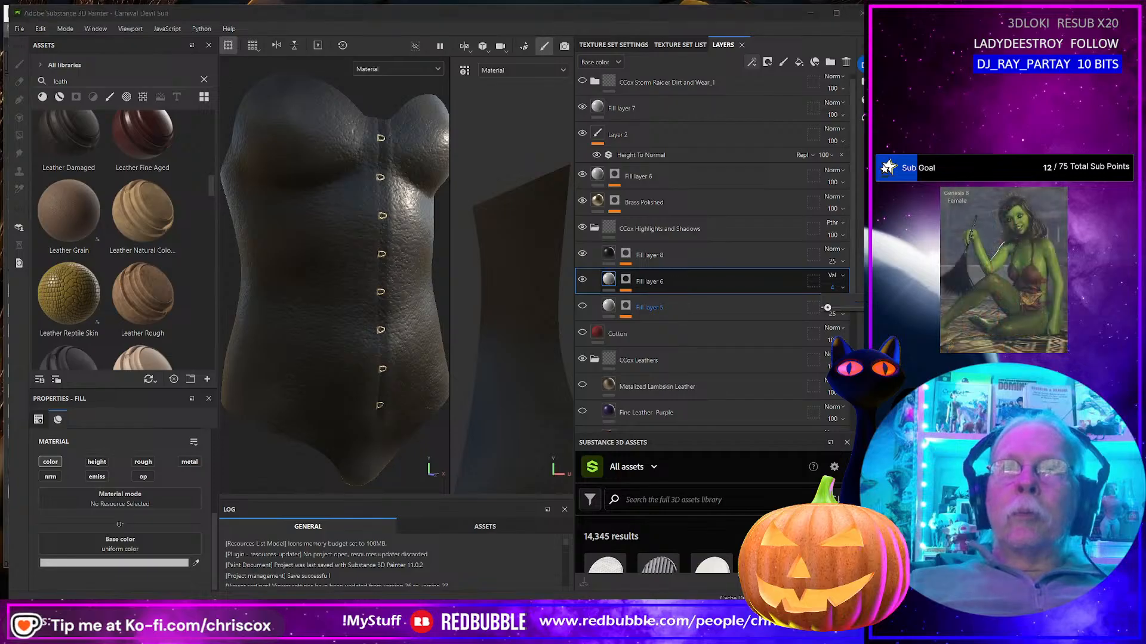
drag(827, 307, 826, 307)
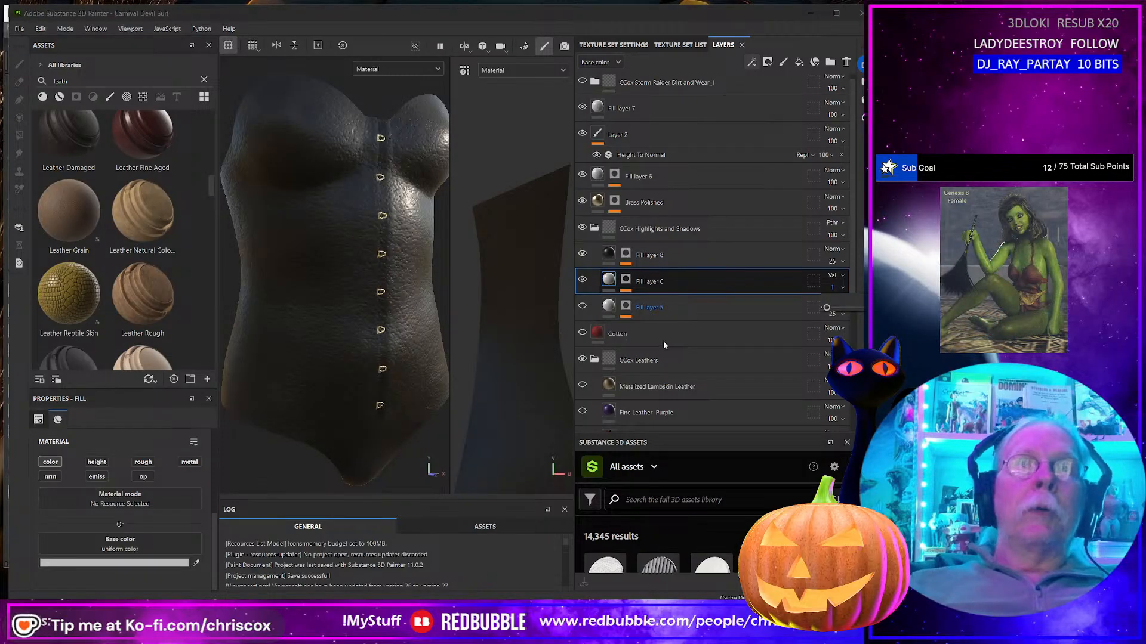
click(835, 291)
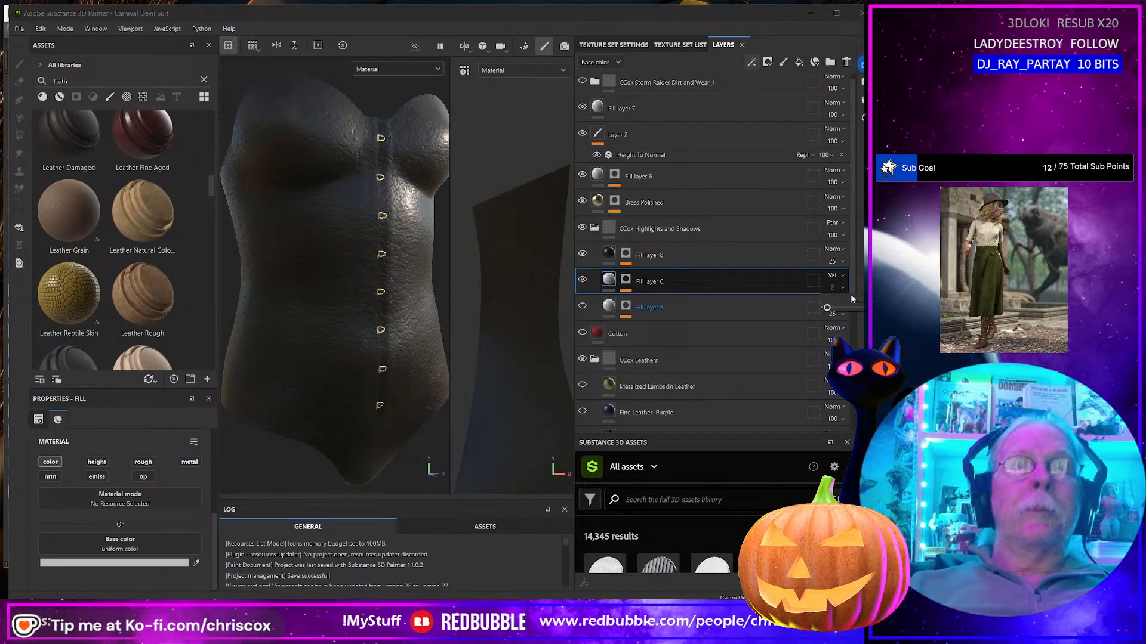
click(727, 279)
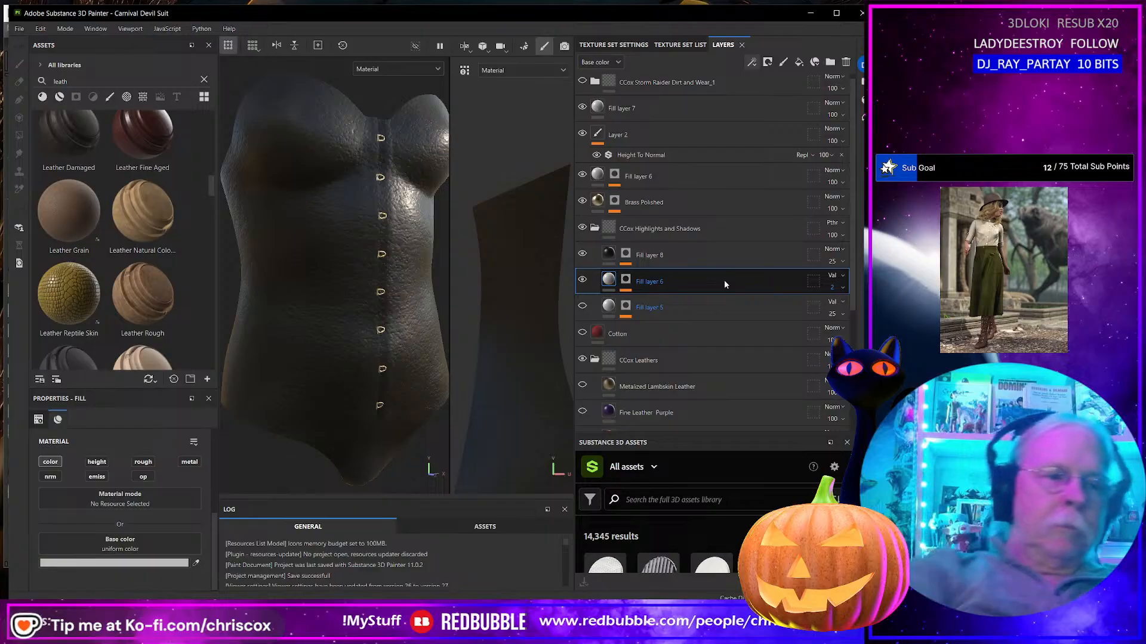
Step: Export the base color texture again with the current settings and switch to the export folder
key(ctrl+shift+e)
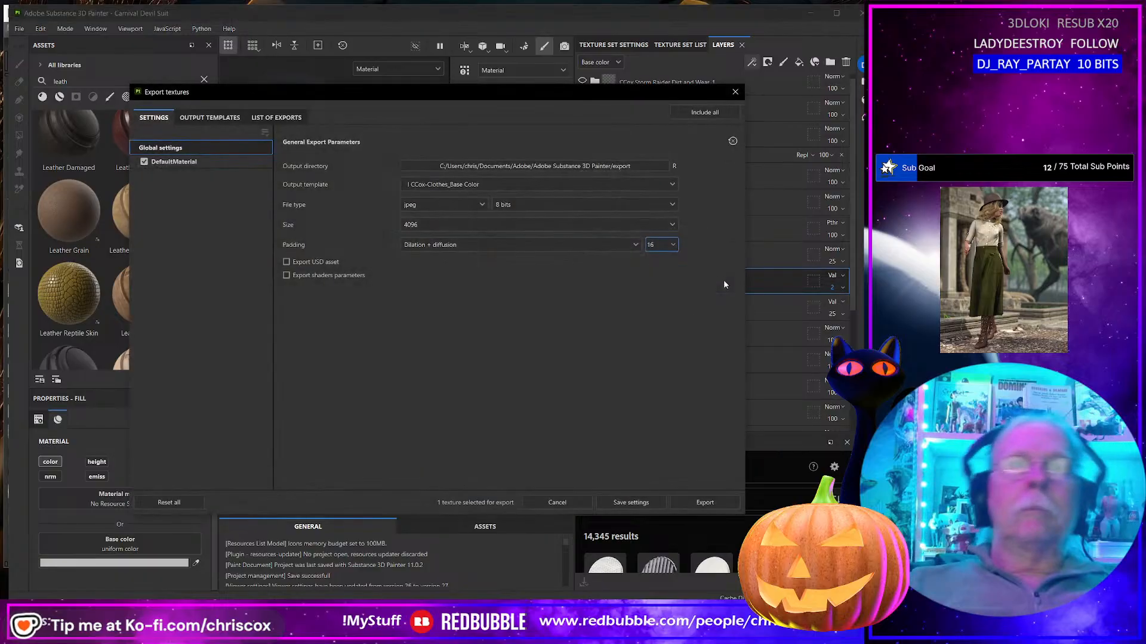
click(723, 502)
key(alt+Tab)
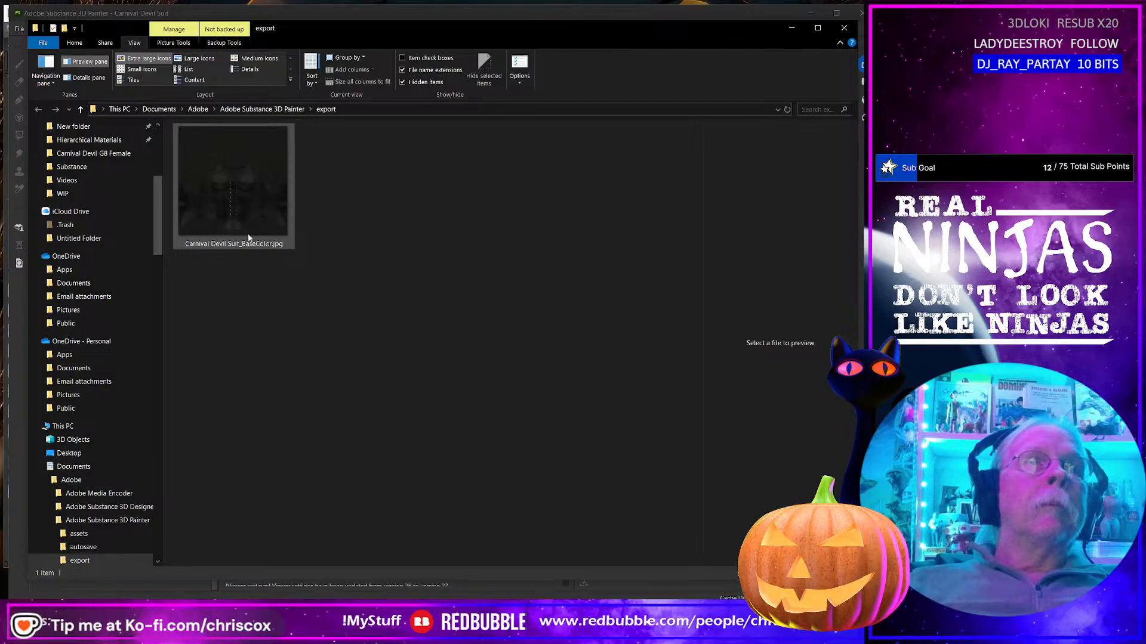
Step: Rename the exported base color texture as Carnival Devil Suit_Black_BaseColor.jpg
click(243, 247)
click(242, 246)
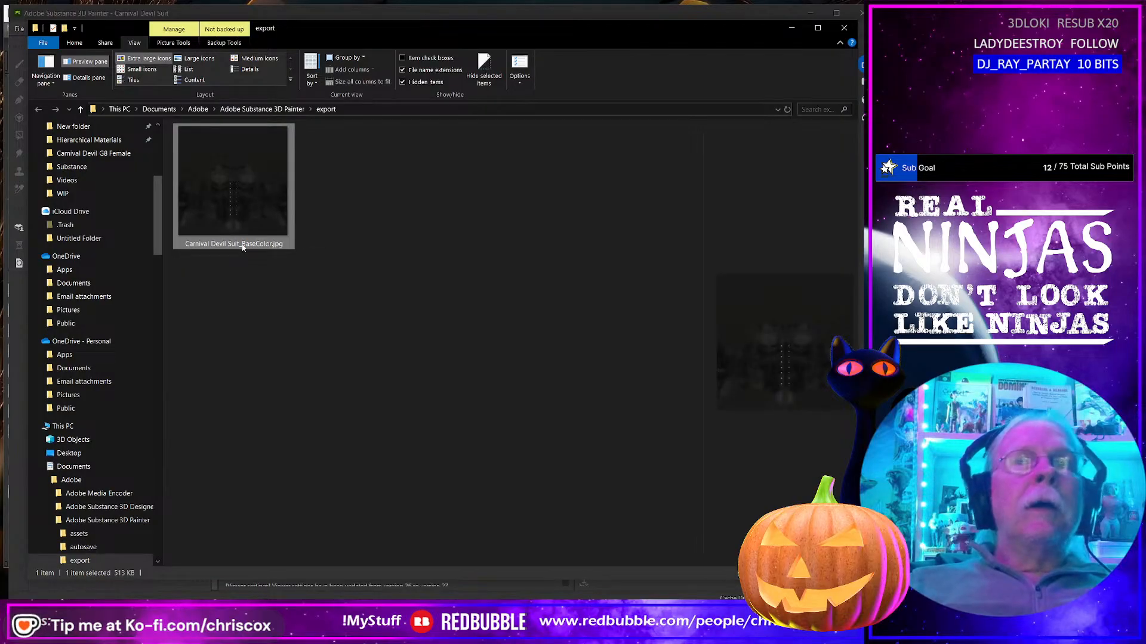
click(241, 243)
text(Black)
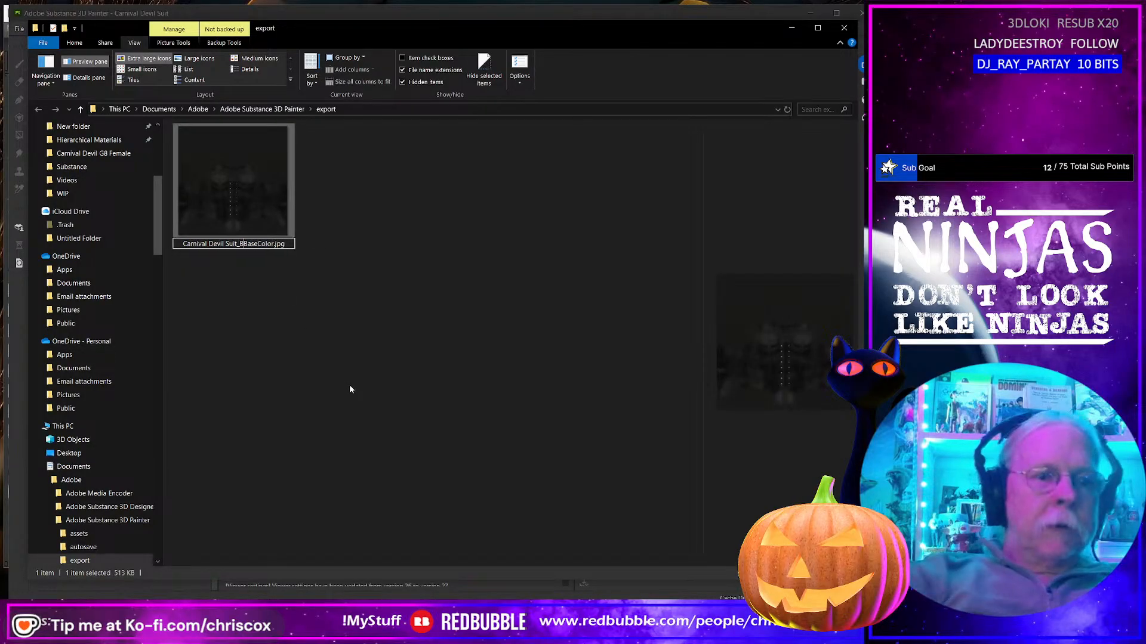
text(_)
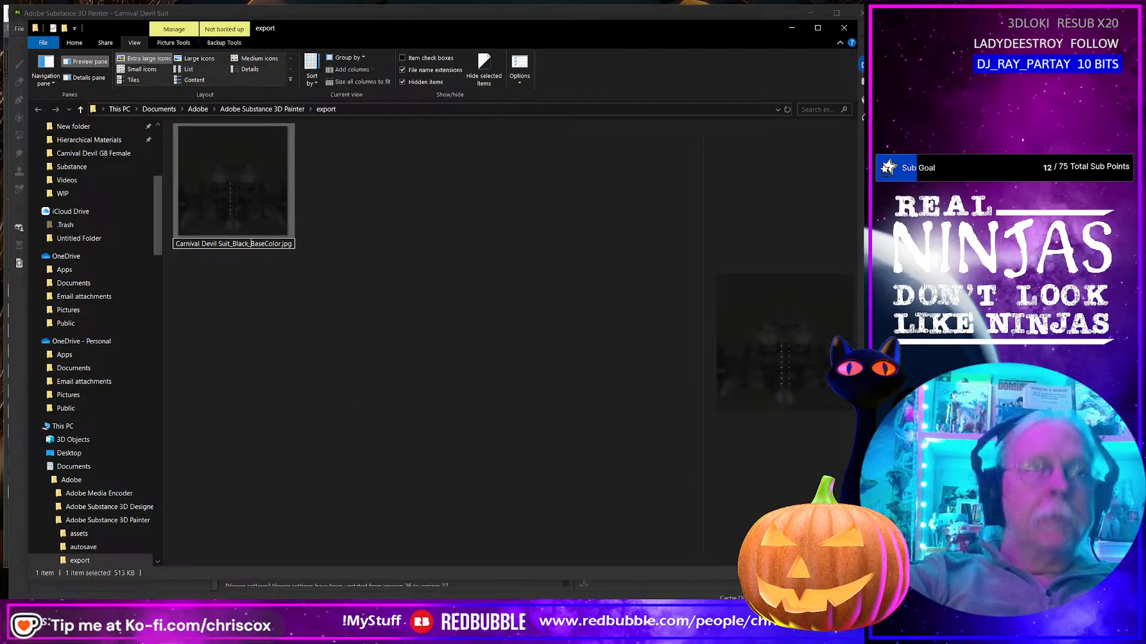
key(Return)
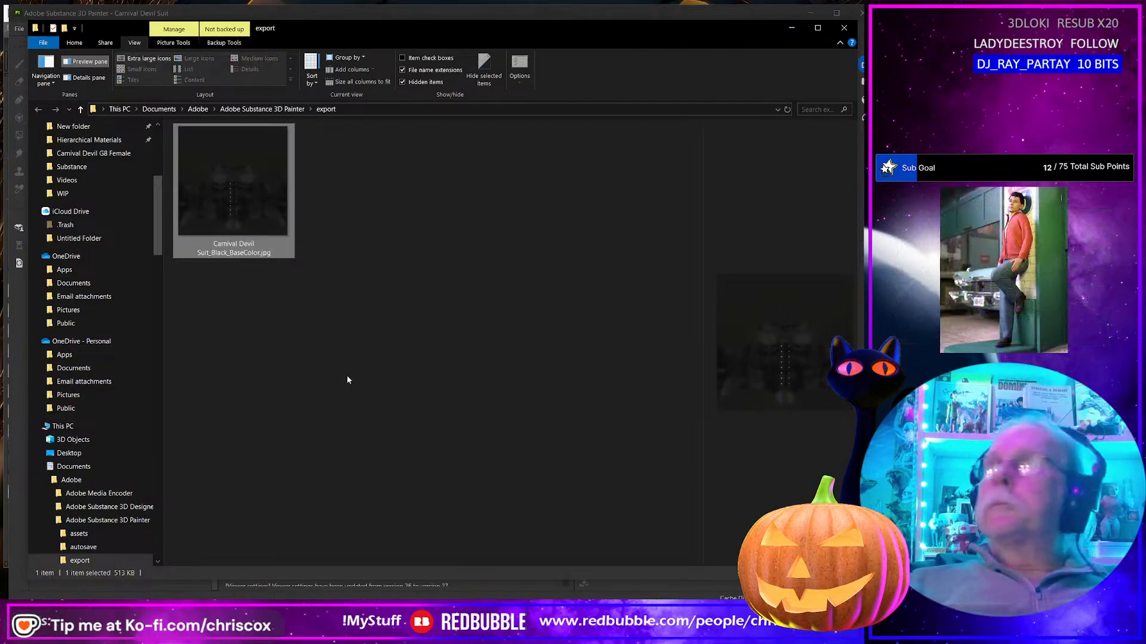
Step: Return to Painter, show the CCox Storm Raider Dirt and Wear_1 folder, and export the worn black base color with the current settings
key(alt+Tab)
click(736, 92)
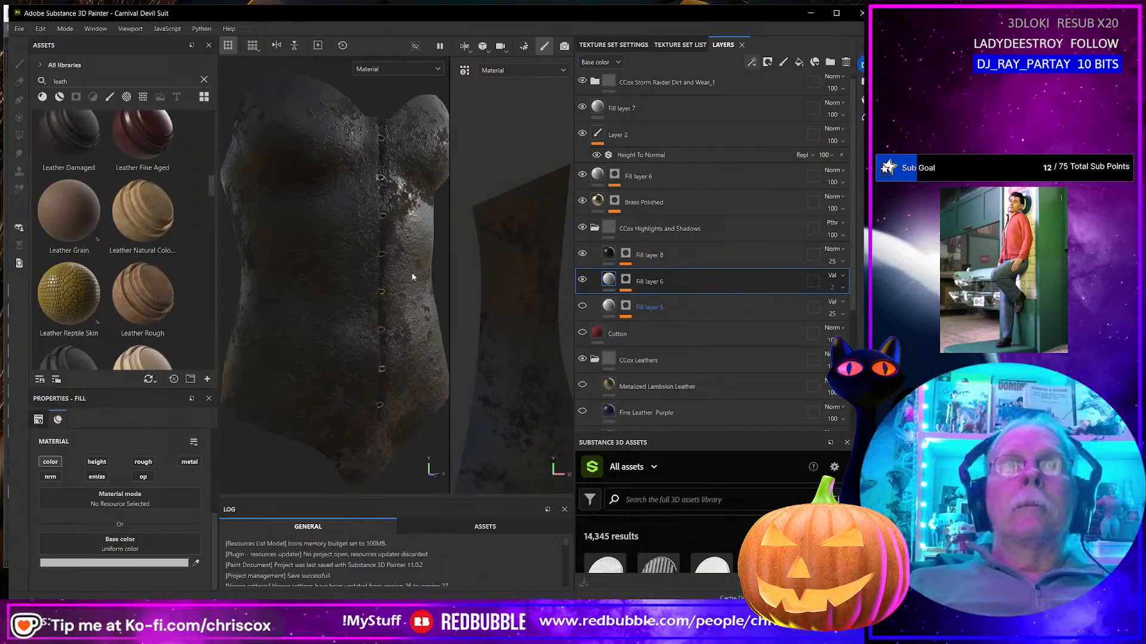
key(ctrl+shift+e)
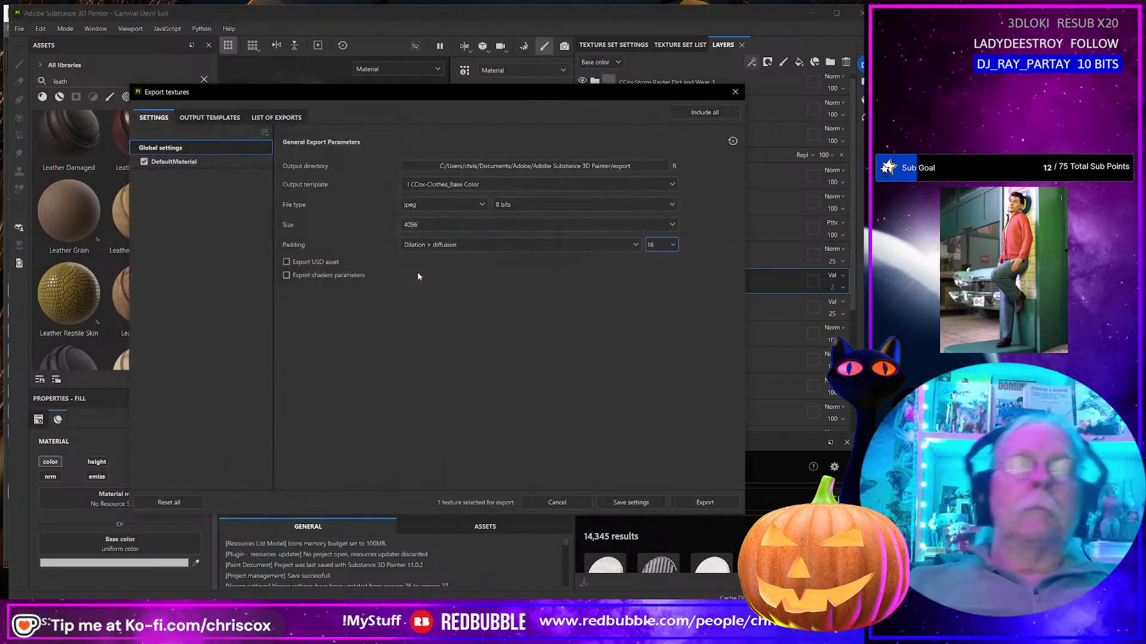
click(704, 502)
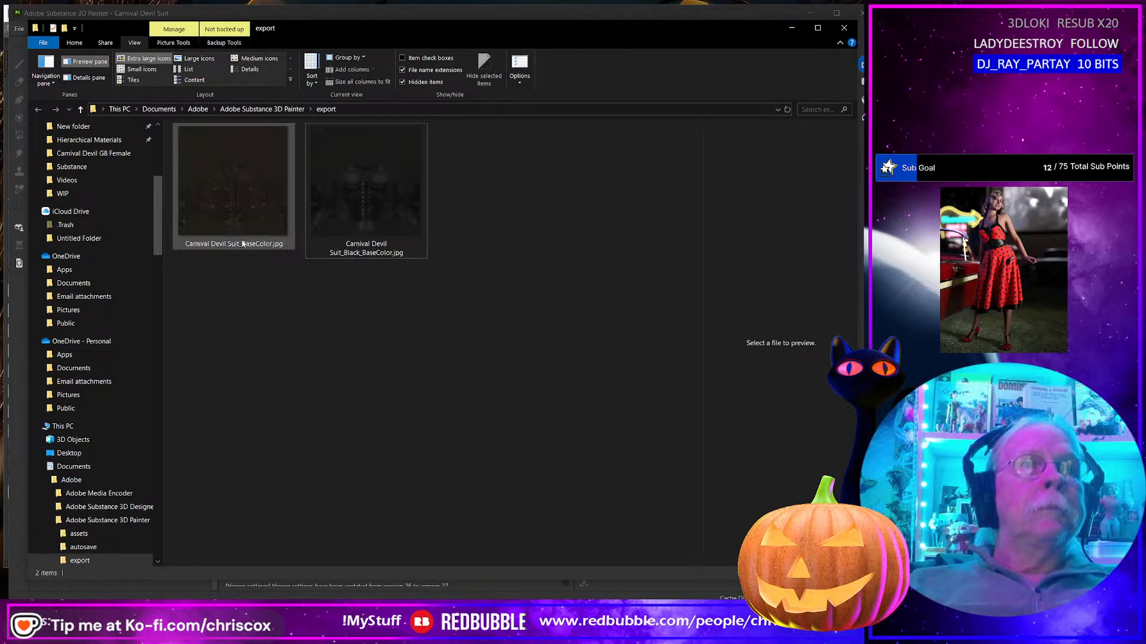
Step: Rename the newly exported worn black texture as Carnival Devil Suit_Blcak_Worn_BaseColor.jpg
click(244, 245)
click(244, 246)
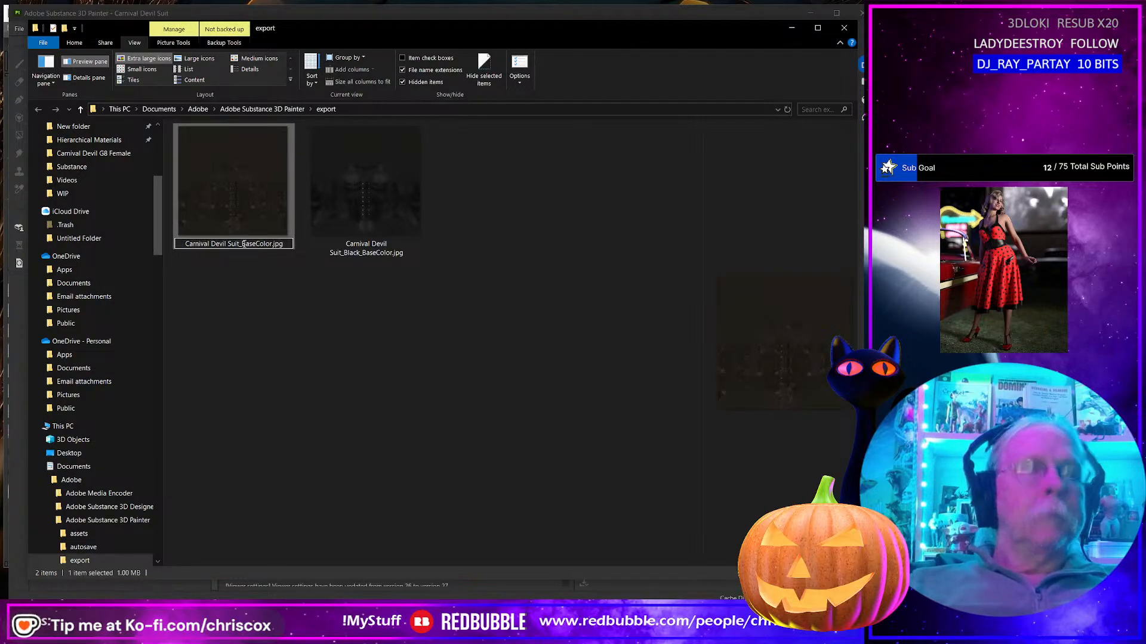
click(239, 243)
text(Blcak_W)
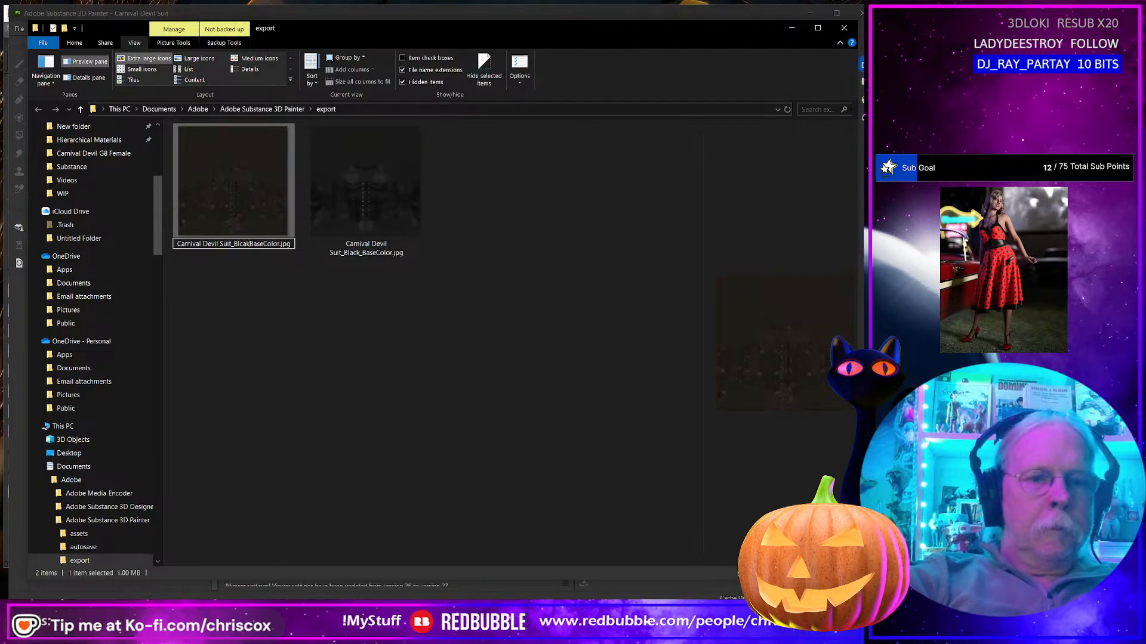
text(orn_)
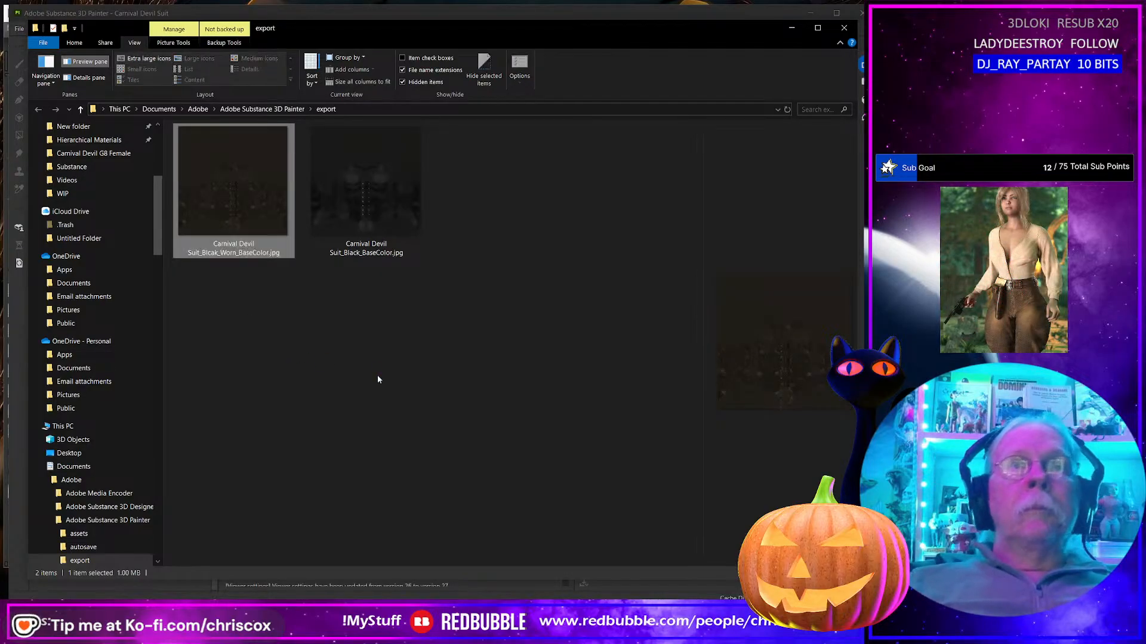
Step: Return to Painter, closing the export window, and hide Fill layer 6 in CCox Highlights and Shadows
key(alt+Tab)
click(735, 93)
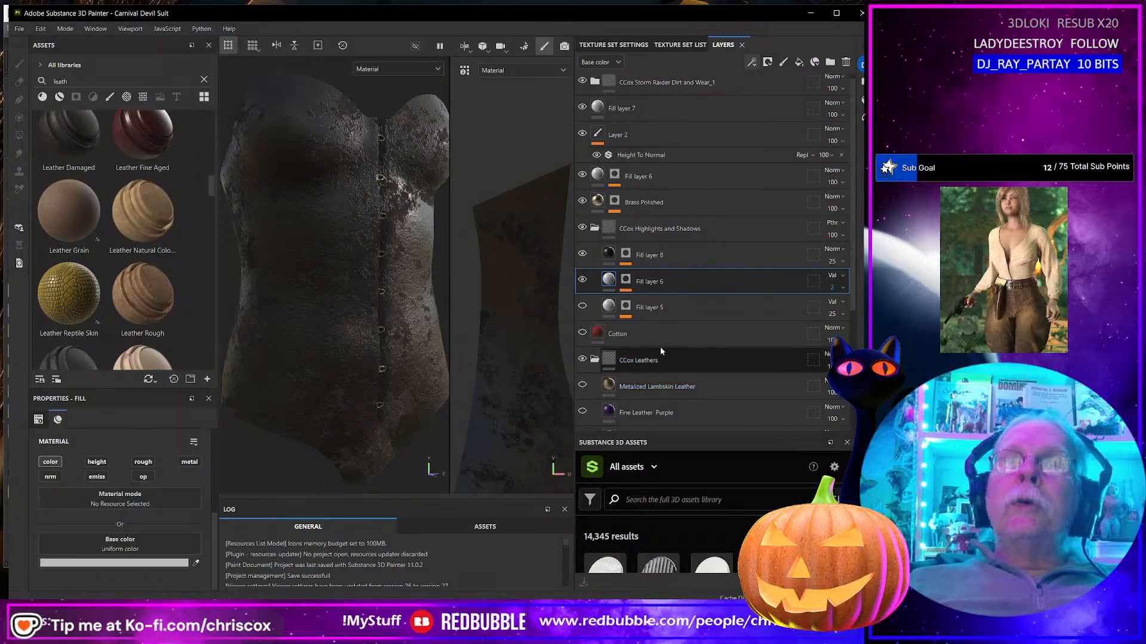
click(583, 280)
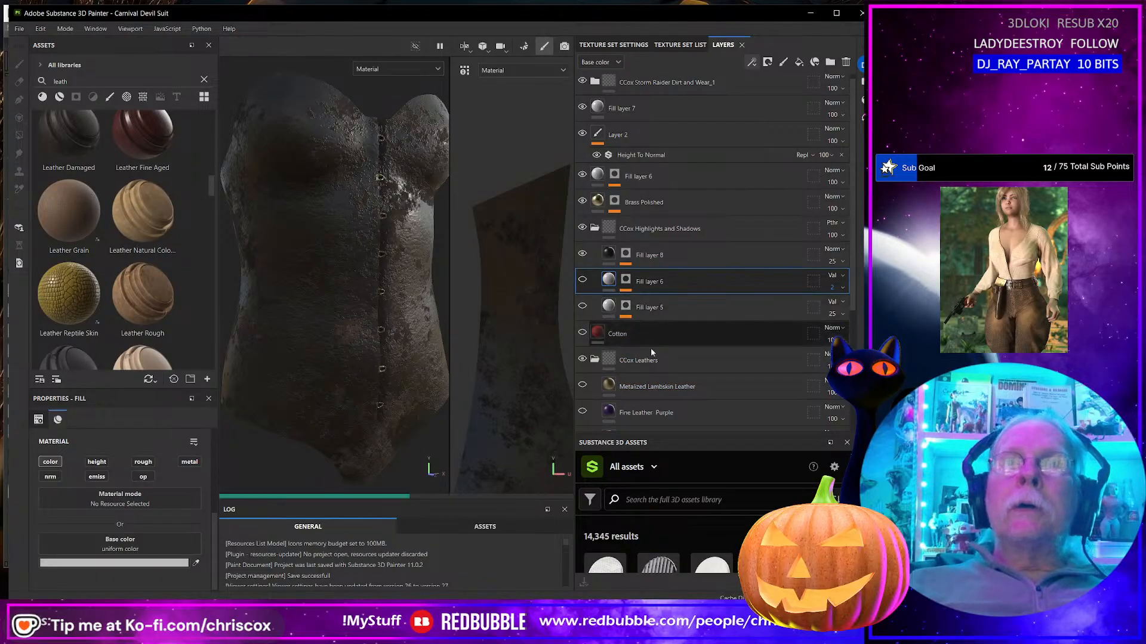
Step: Show the Fine Leather White layer in CCox Leathers and export the worn white base color texture
scroll(655, 352, down, 4)
scroll(658, 356, up, 5)
scroll(582, 239, down, 3)
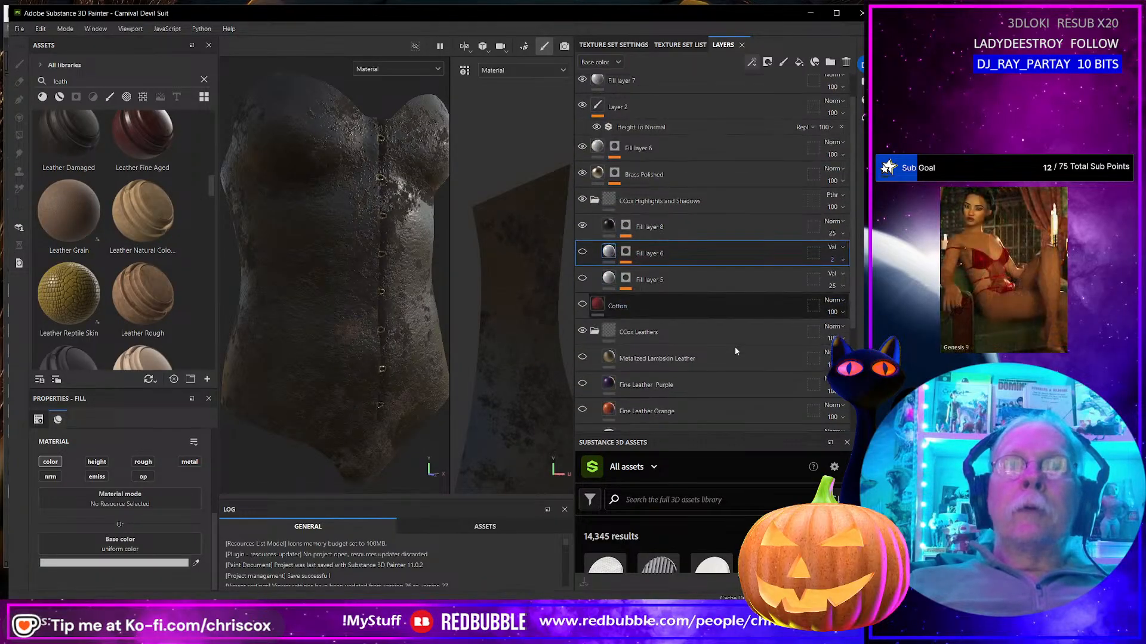
click(582, 368)
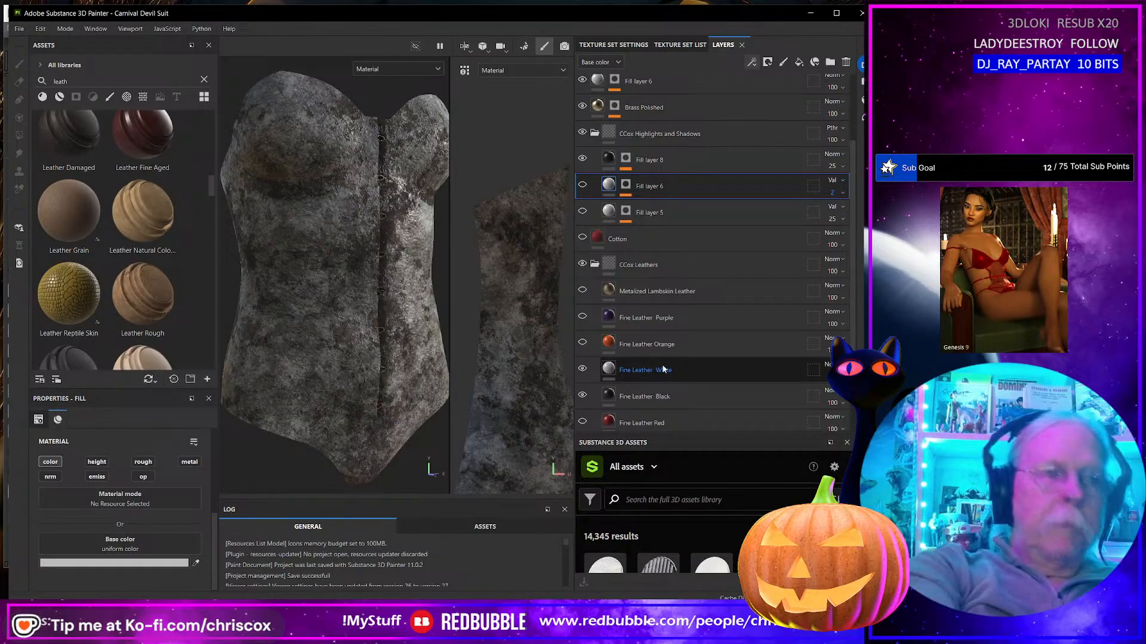
key(ctrl+shift+e)
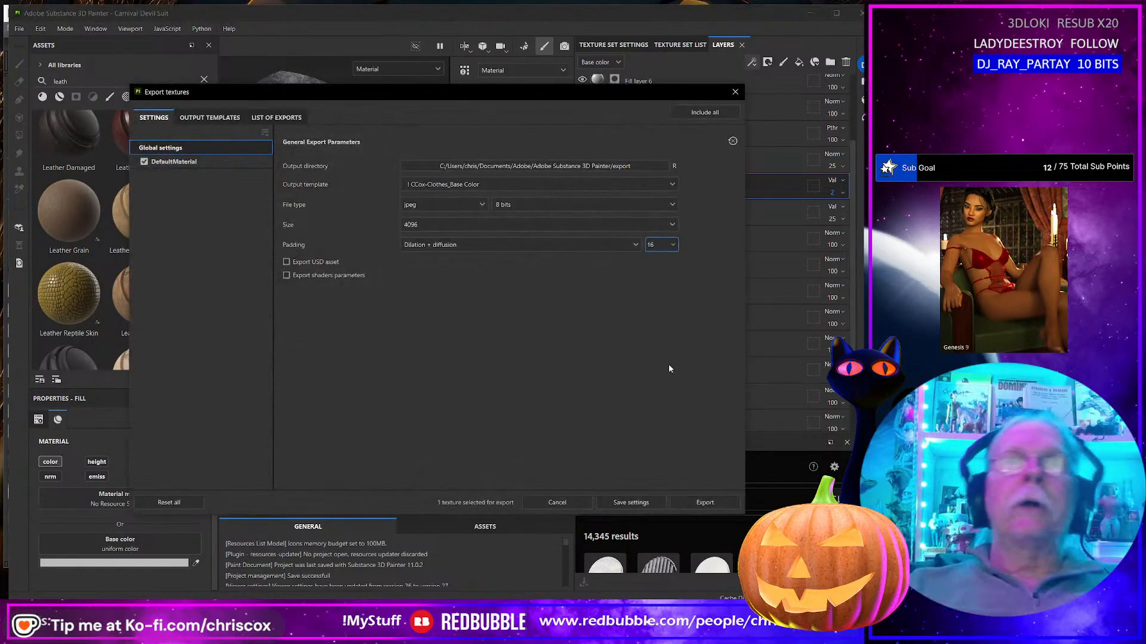
click(711, 502)
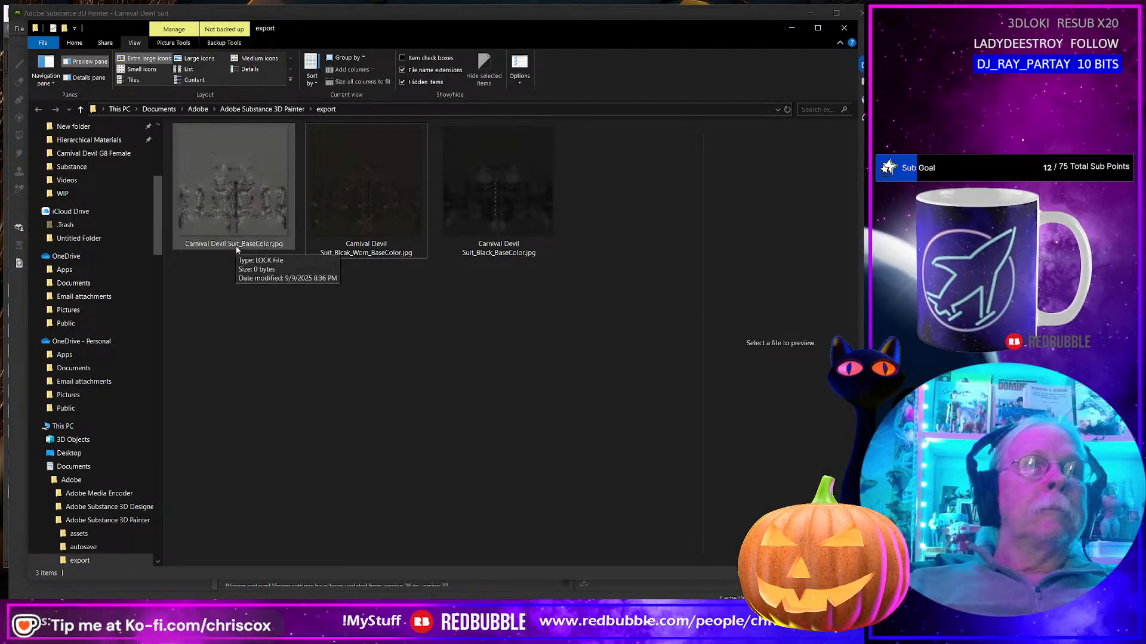
Step: Rename the newly exported worn white texture as Carnival Devil Suit_White_Worn_BaseColor.jpg
click(244, 249)
click(243, 246)
click(242, 245)
text(White_)
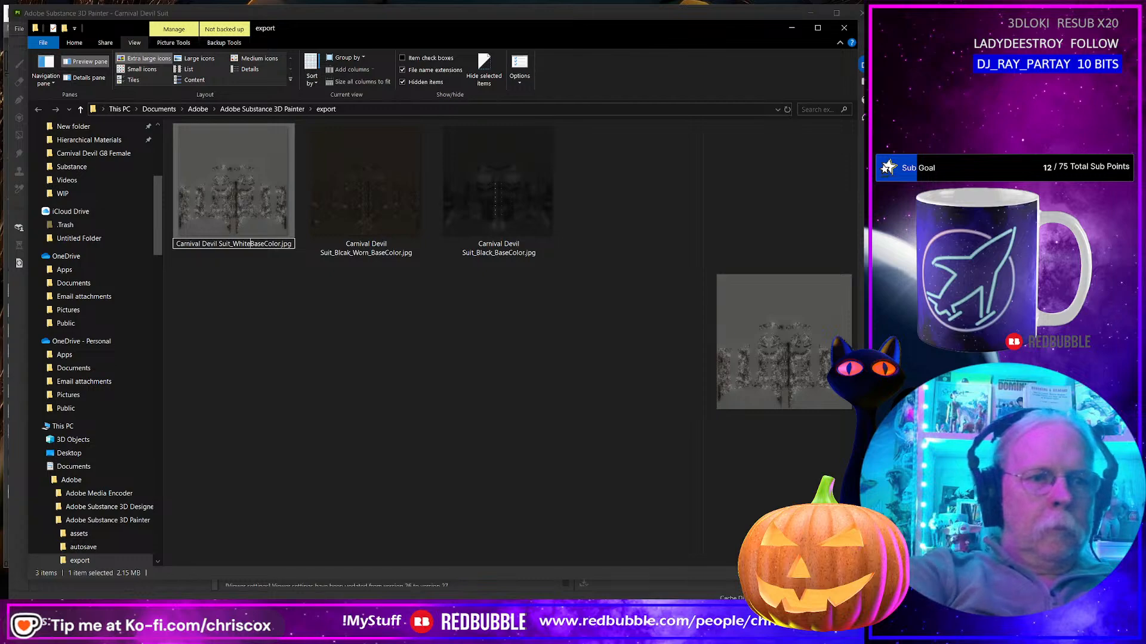
text(Worn)
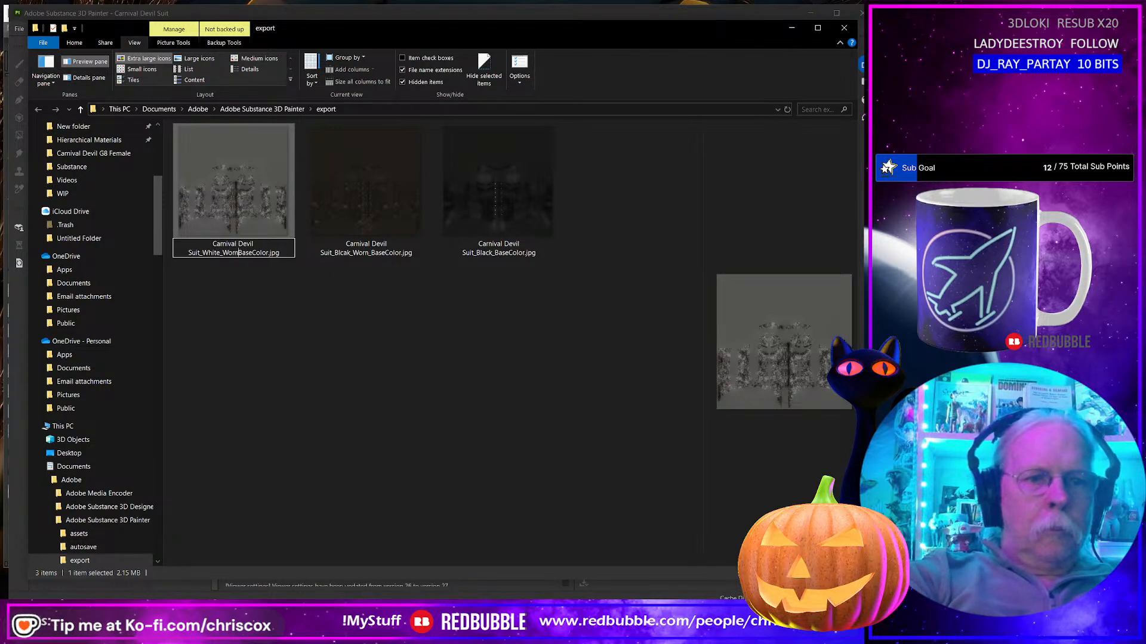
text(_)
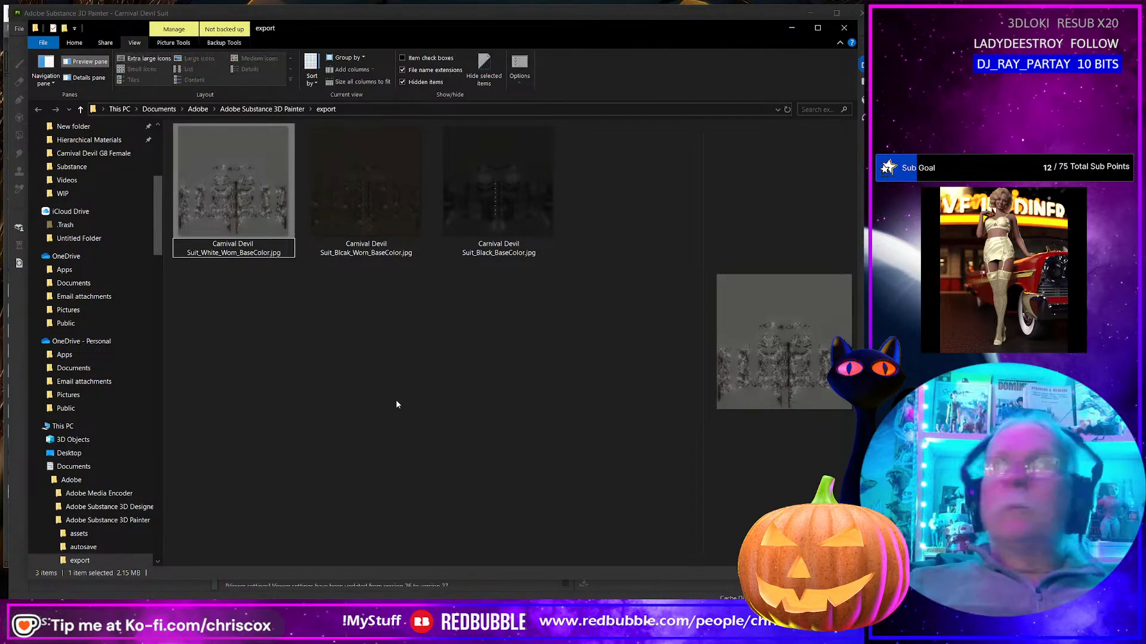
click(396, 404)
Step: Back in Painter, hide the CCox Storm Raider Dirt and Wear_1 folder, export the clean white base color, and switch to the export folder
key(alt+Tab)
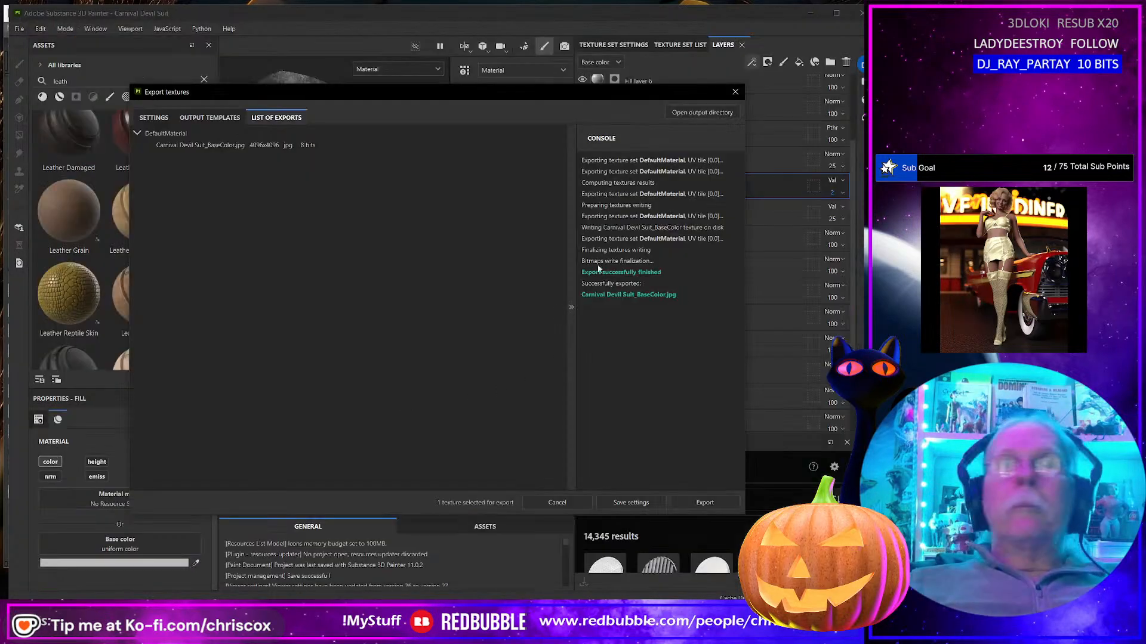
click(735, 92)
scroll(594, 99, up, 3)
click(582, 86)
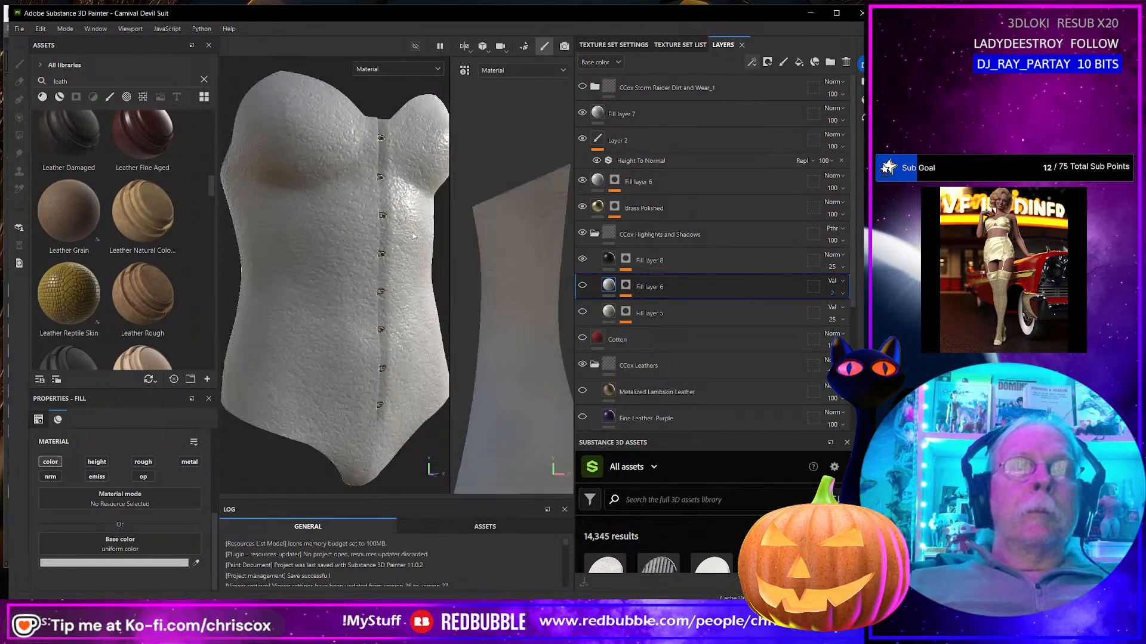
key(ctrl+shift+e)
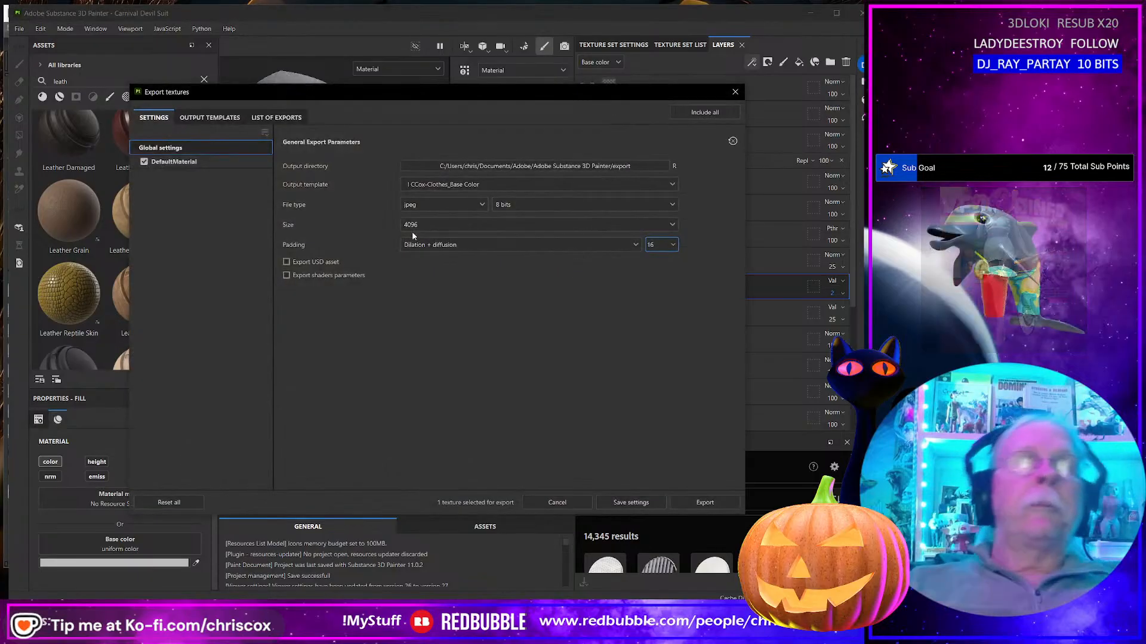
click(704, 503)
key(alt+Tab)
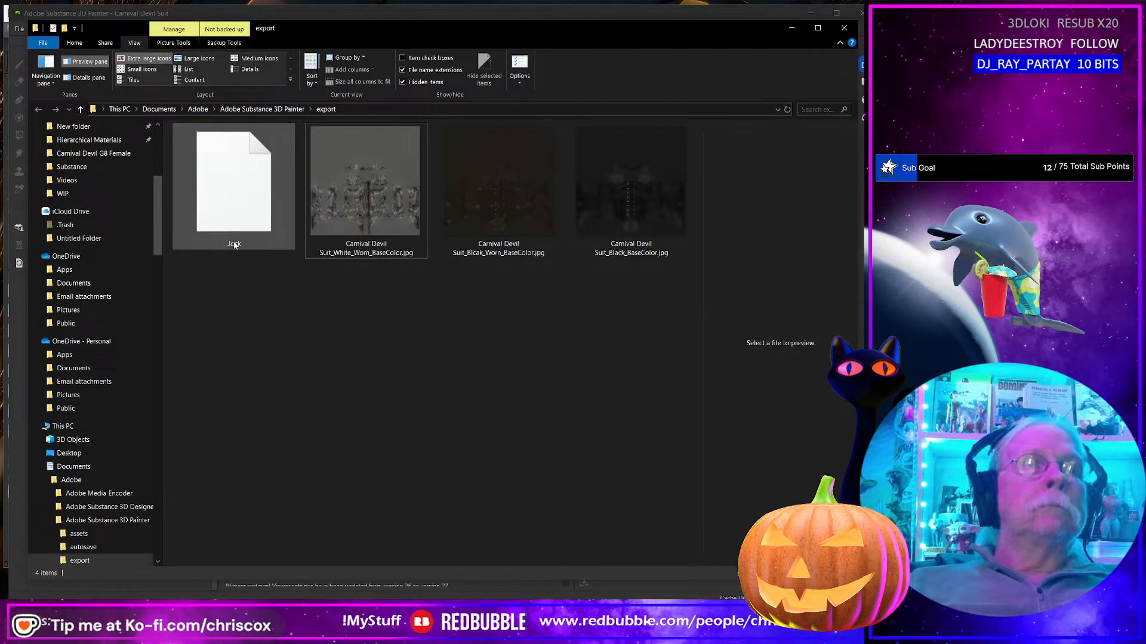
Step: Rename the newly exported clean white texture as Carnival Devil Suit_White_BaseColor.jpg
click(232, 243)
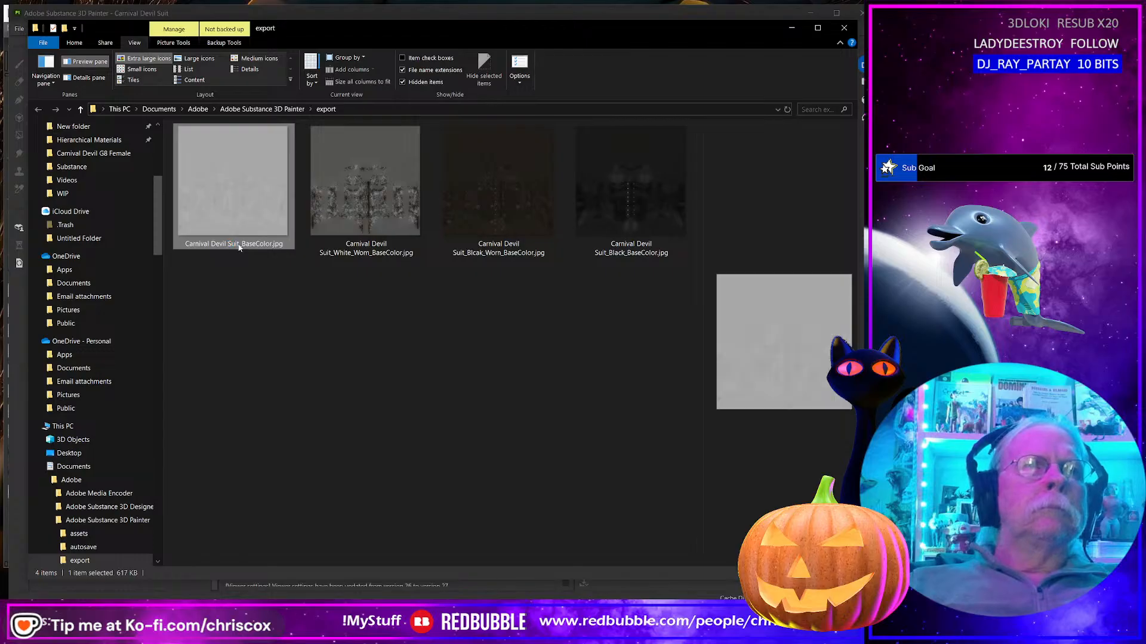
click(243, 246)
click(243, 246)
text(White_)
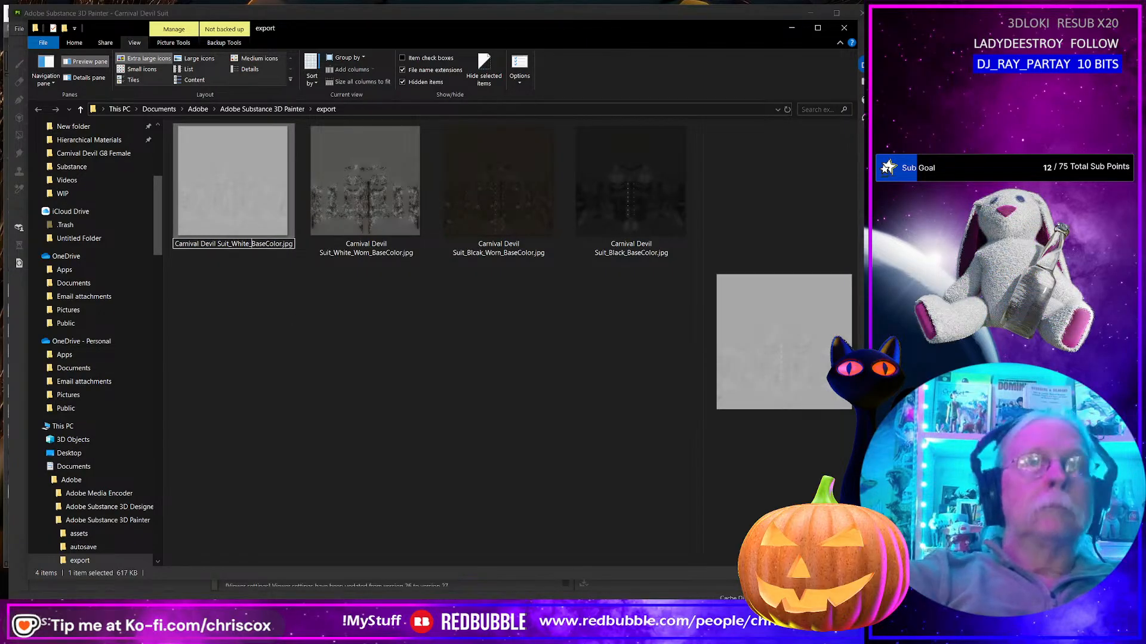
click(395, 425)
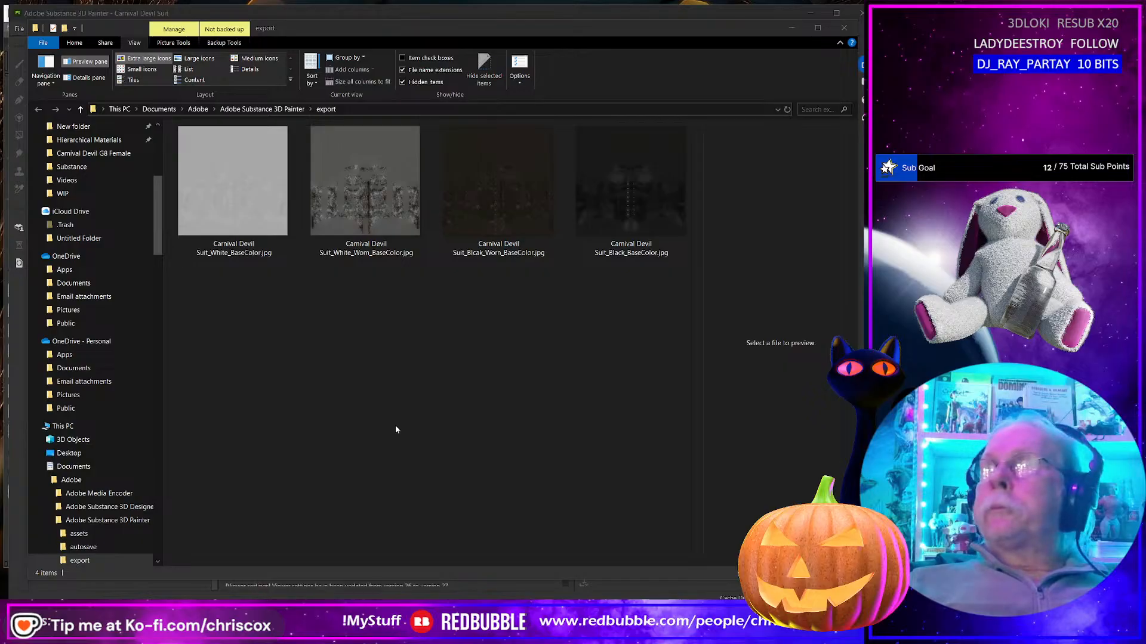
Step: Return to Painter, closing the export window, and show the Fine Leather Orange layer in CCox Leathers
key(alt+Tab)
click(736, 91)
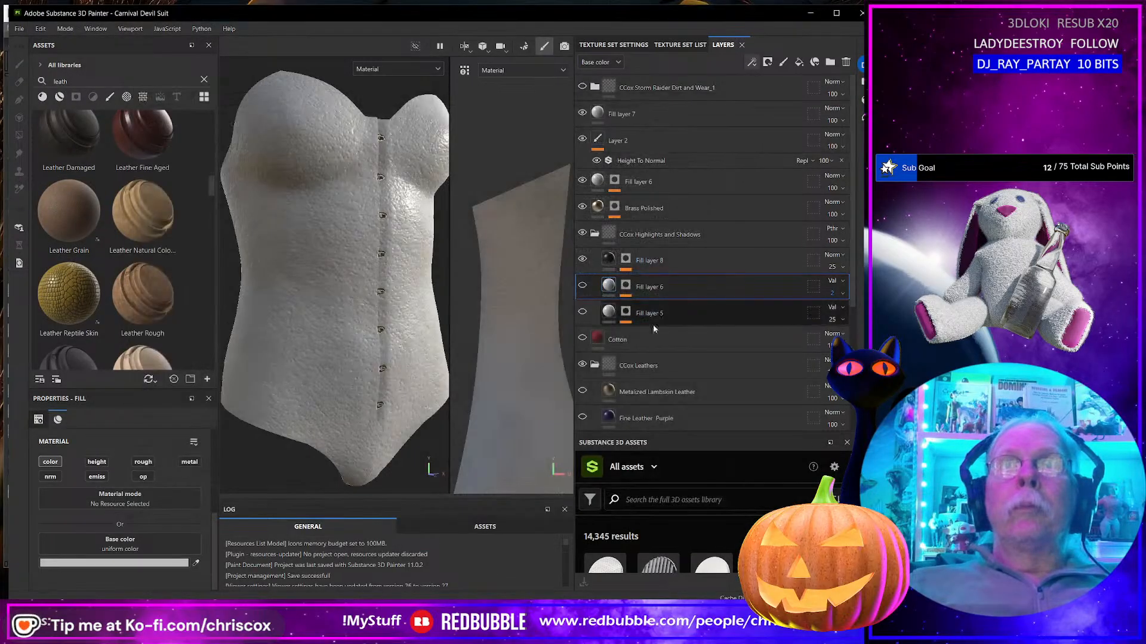
scroll(732, 378, down, 4)
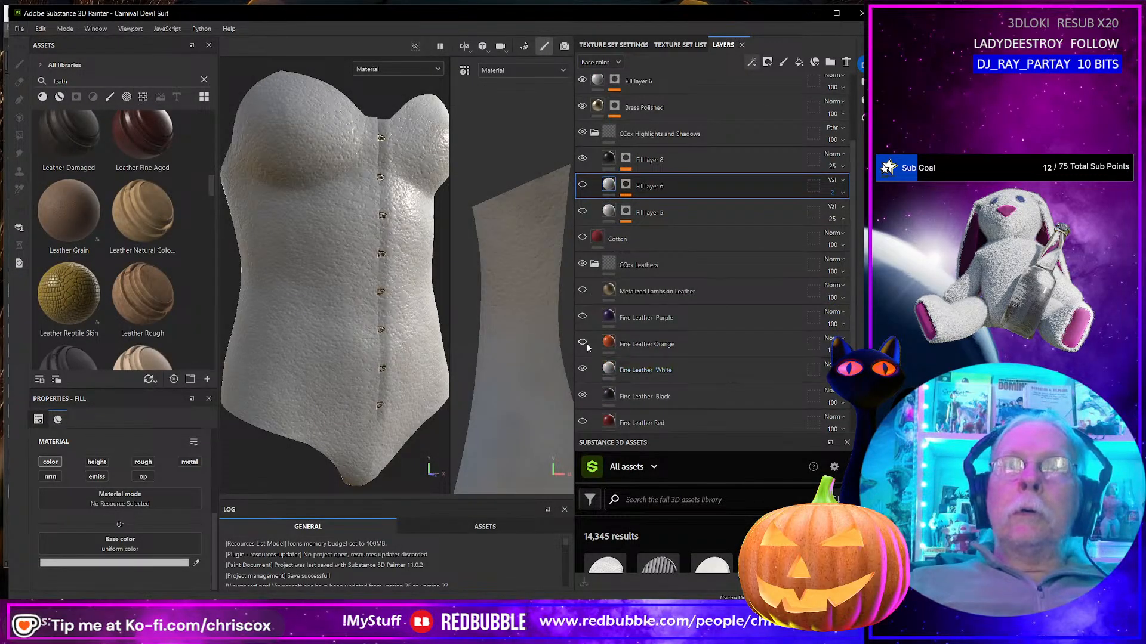
click(582, 342)
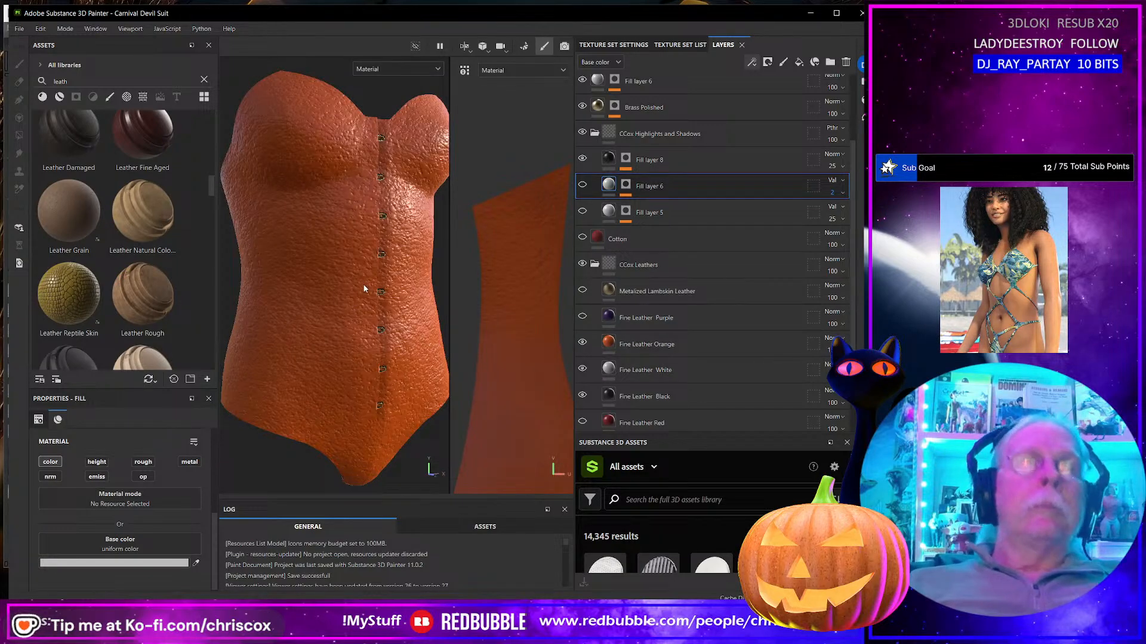
Step: Export the orange leather base color texture with the current settings and close the export window
key(ctrl+shift+e)
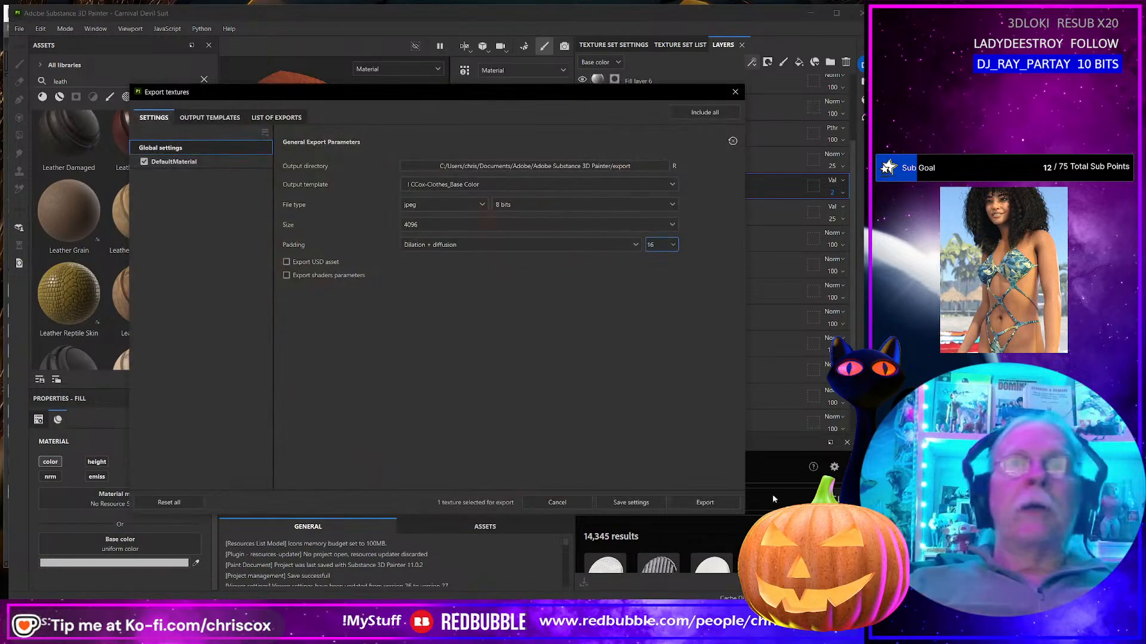
click(705, 503)
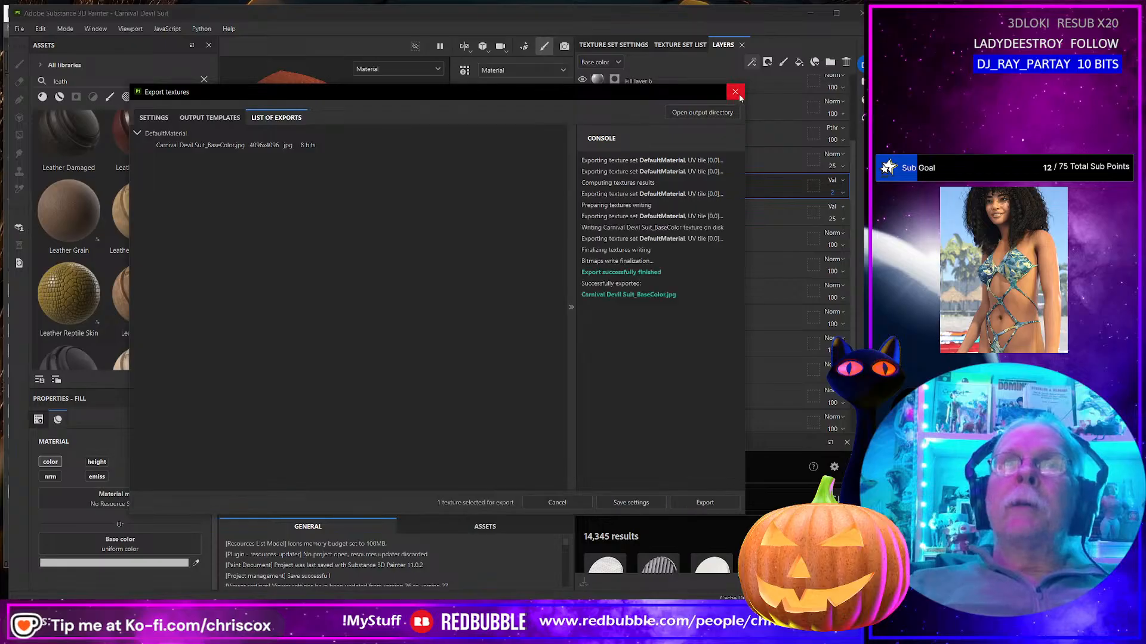
click(735, 92)
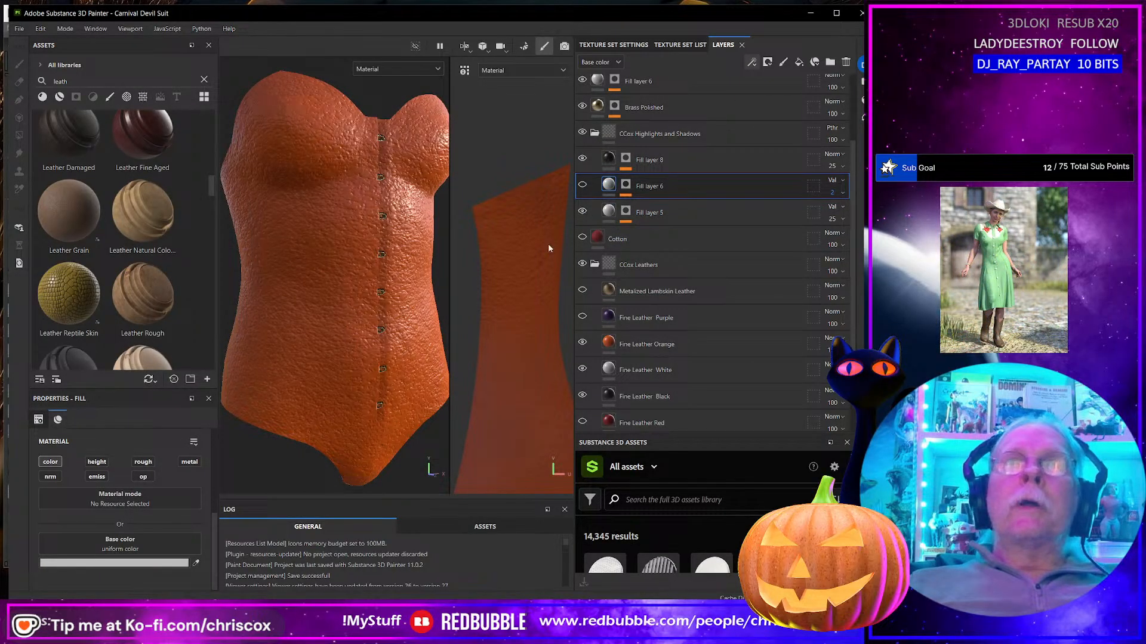
Step: Show Fill layer 5 in CCox Highlights and Shadows and export the orange base color texture again
alt+drag(402, 308, 408, 315)
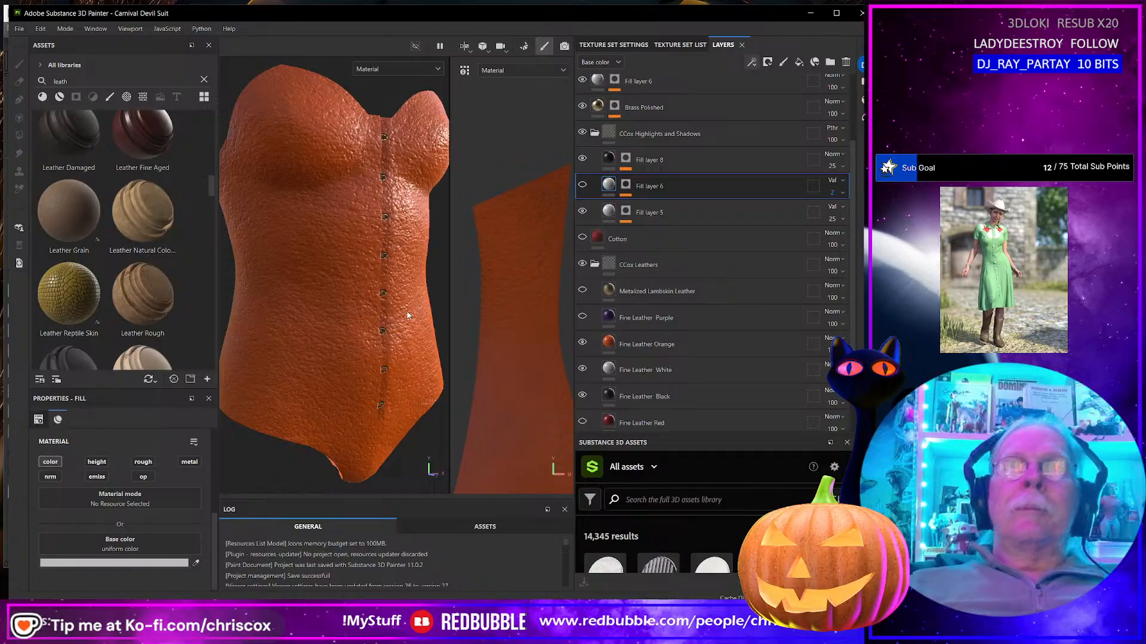
key(ctrl+shift+e)
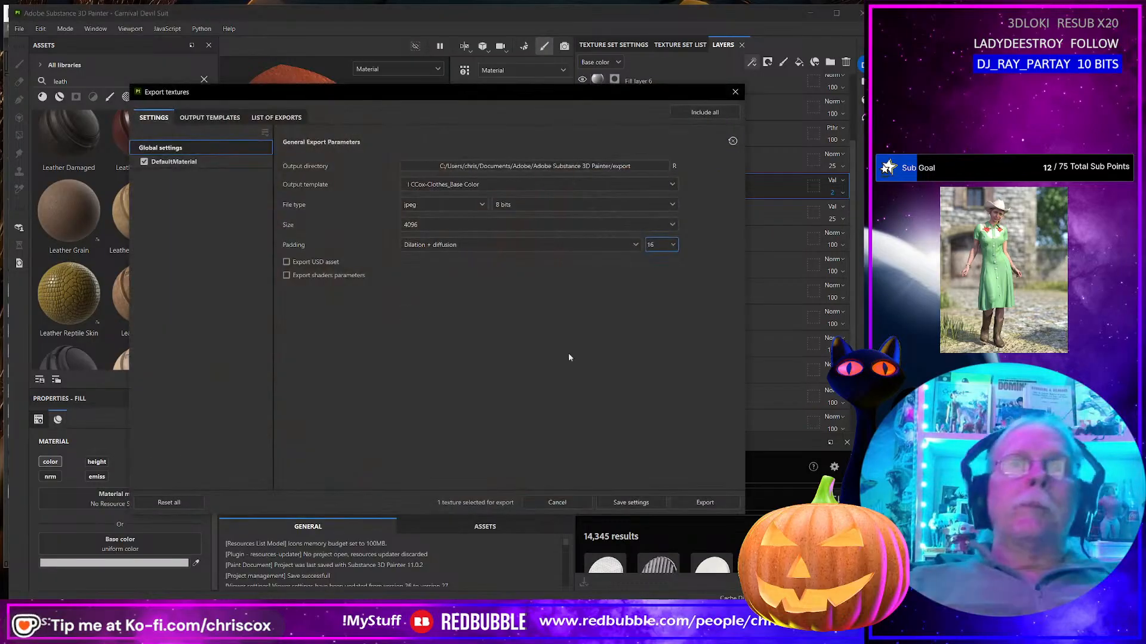
click(711, 505)
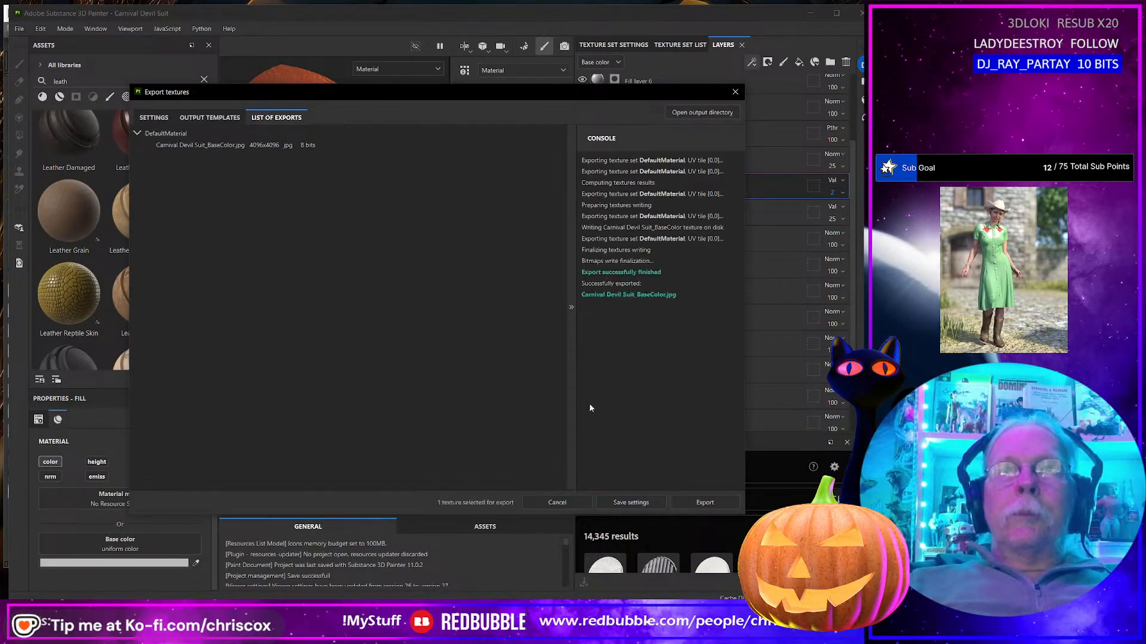
Step: Switch to the export folder and rename the new clean orange texture as Carnival Devil Suit_Orange_BaseColor.jpg
key(alt+Tab)
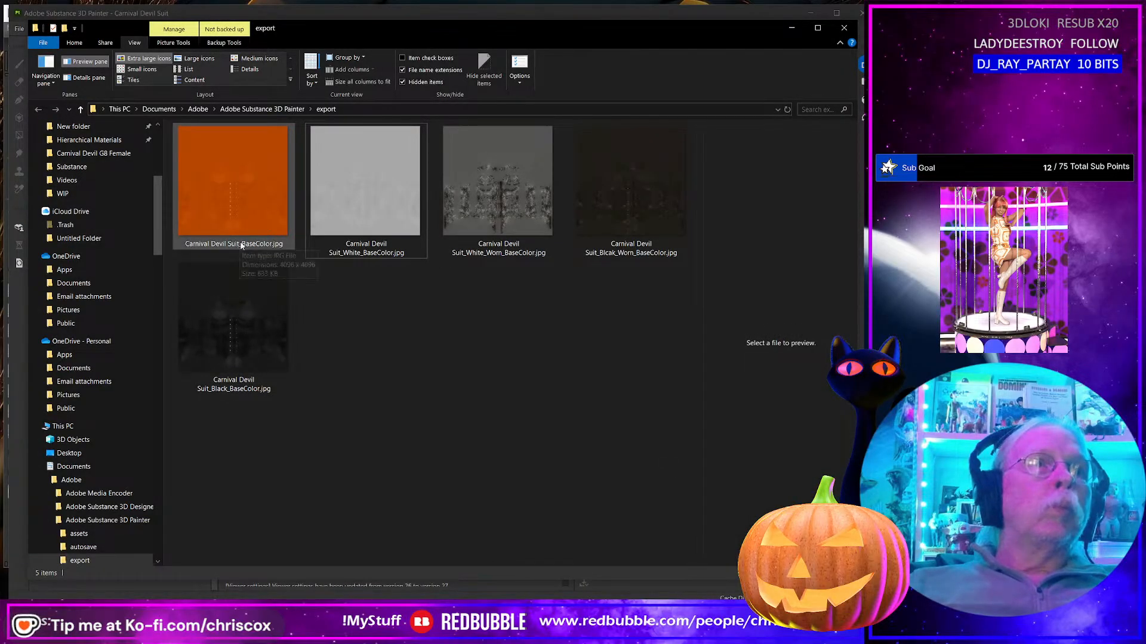
click(241, 244)
click(242, 245)
click(242, 245)
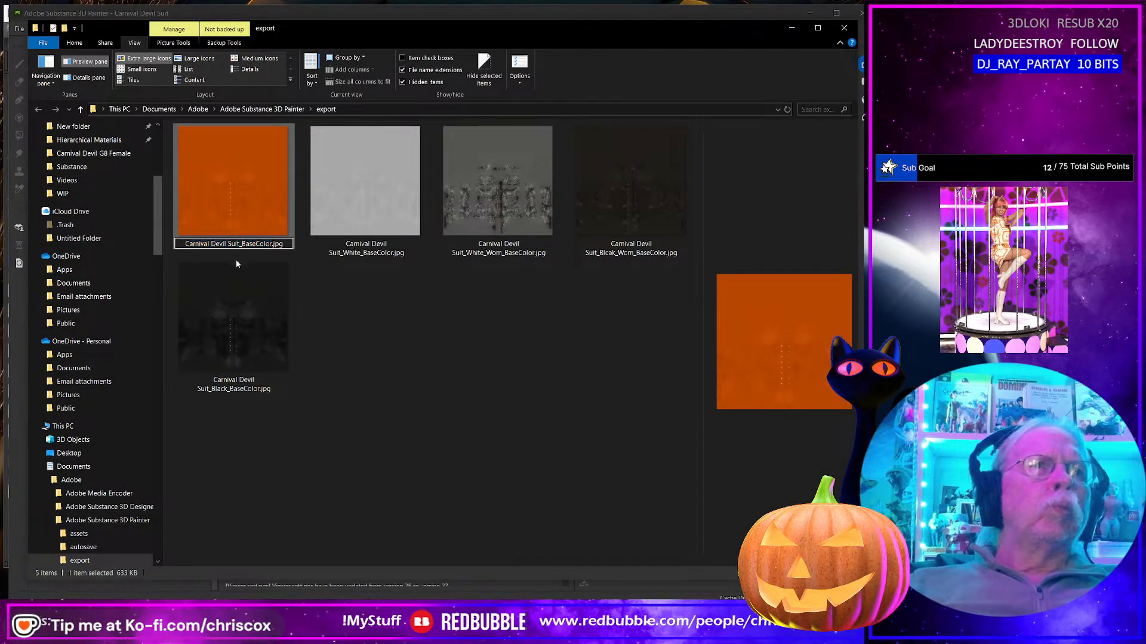
text(Orange_)
key(Return)
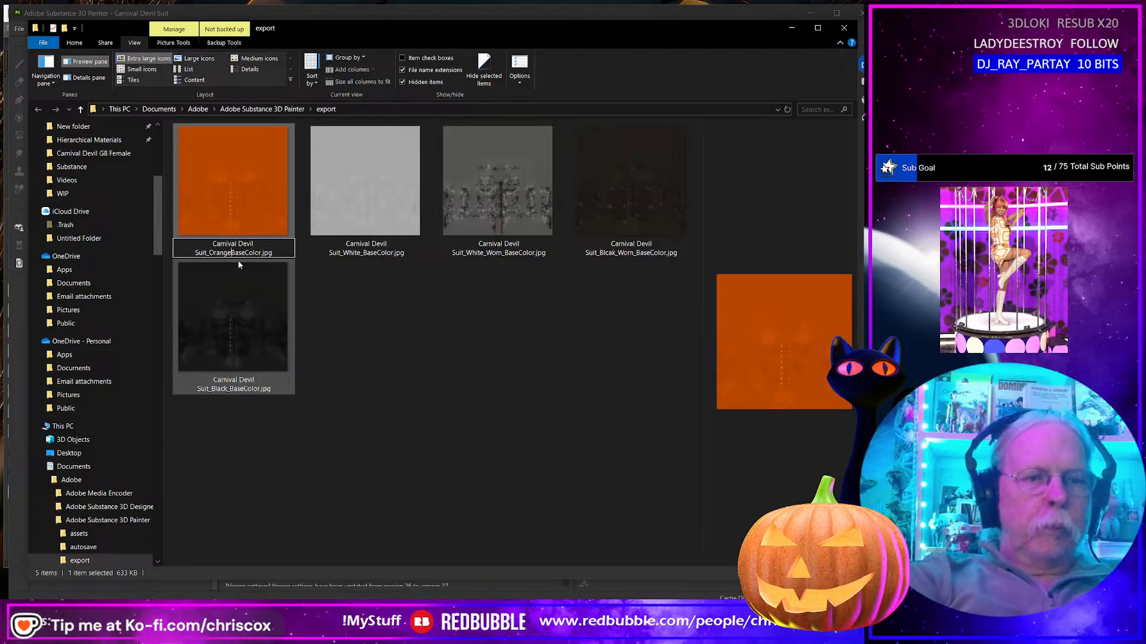
click(341, 311)
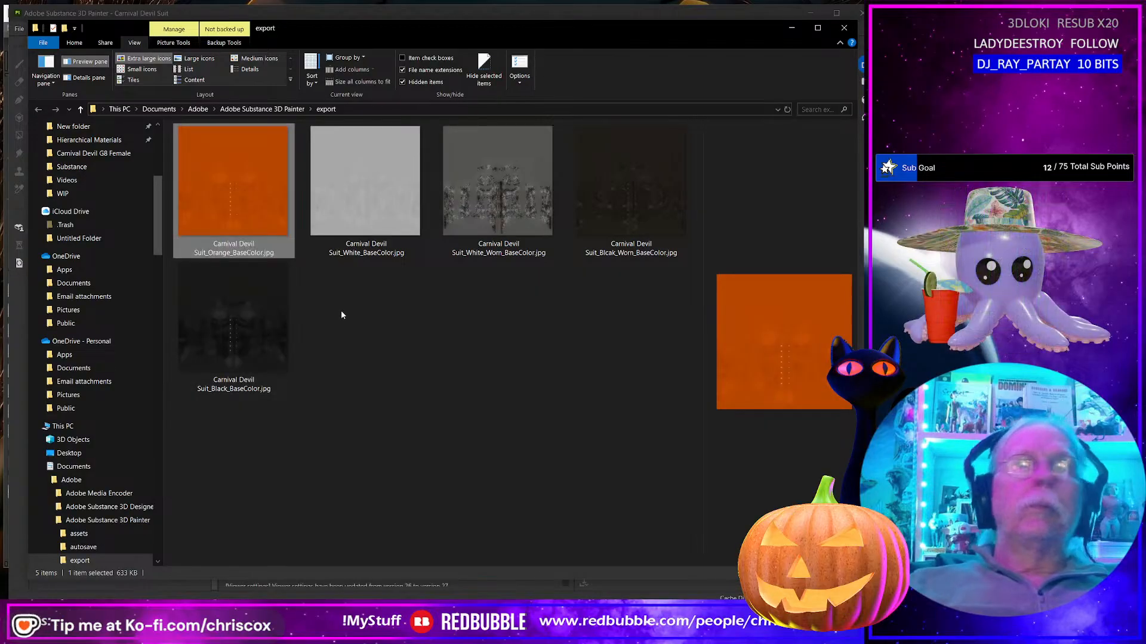
click(341, 311)
Step: Back in Painter, show the CCox Storm Raider Dirt and Wear_1 folder and export the worn orange base color texture
key(alt+Tab)
click(735, 92)
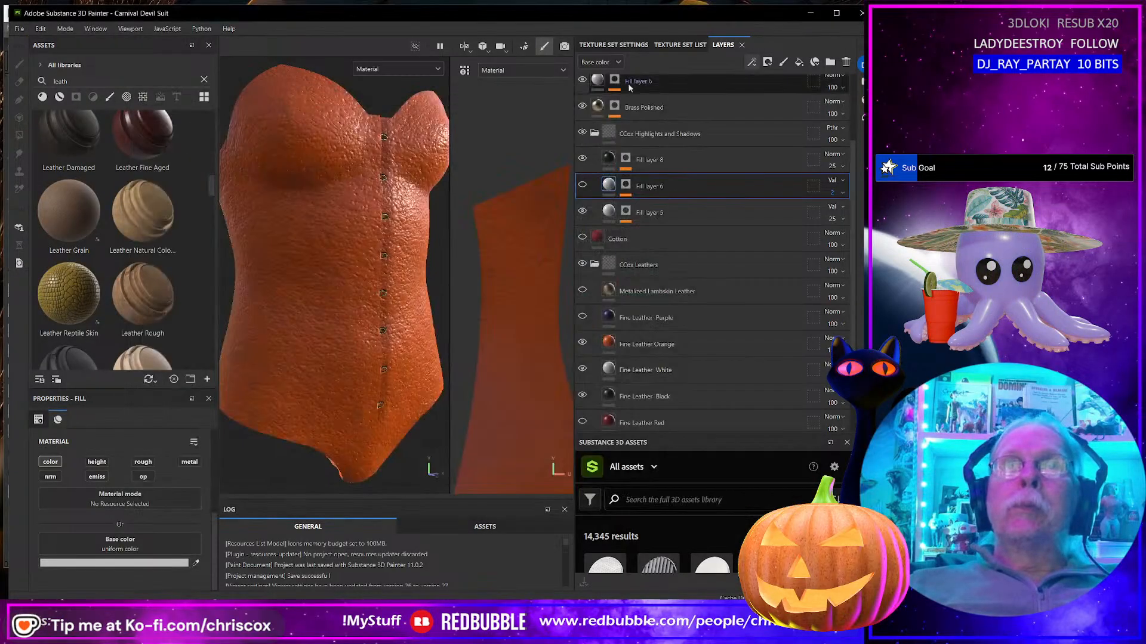
scroll(590, 81, up, 3)
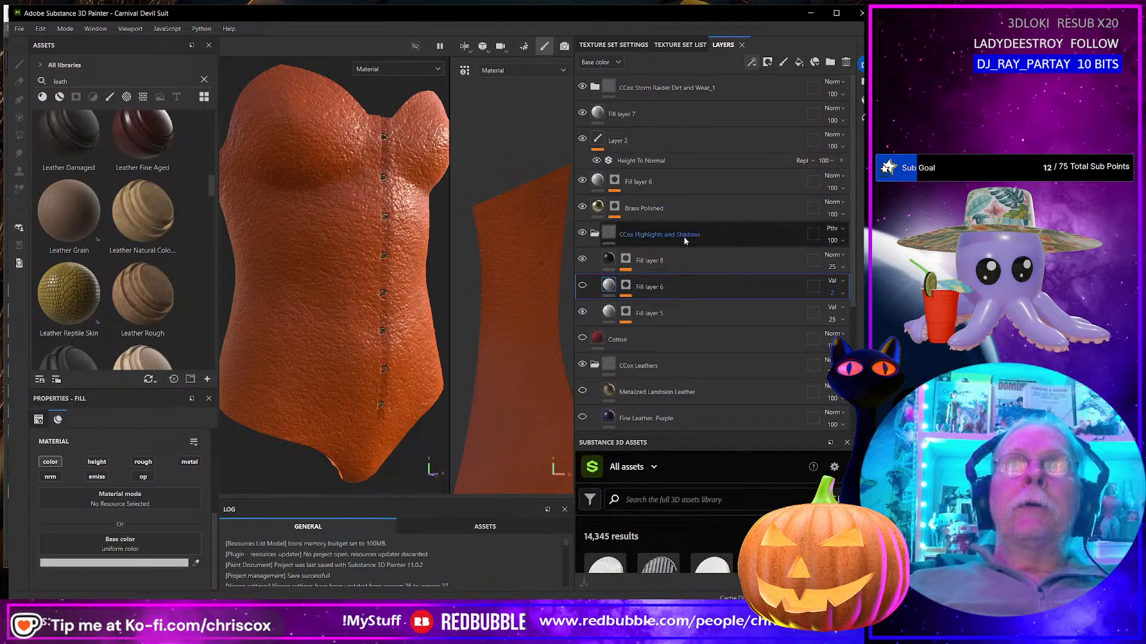
click(581, 88)
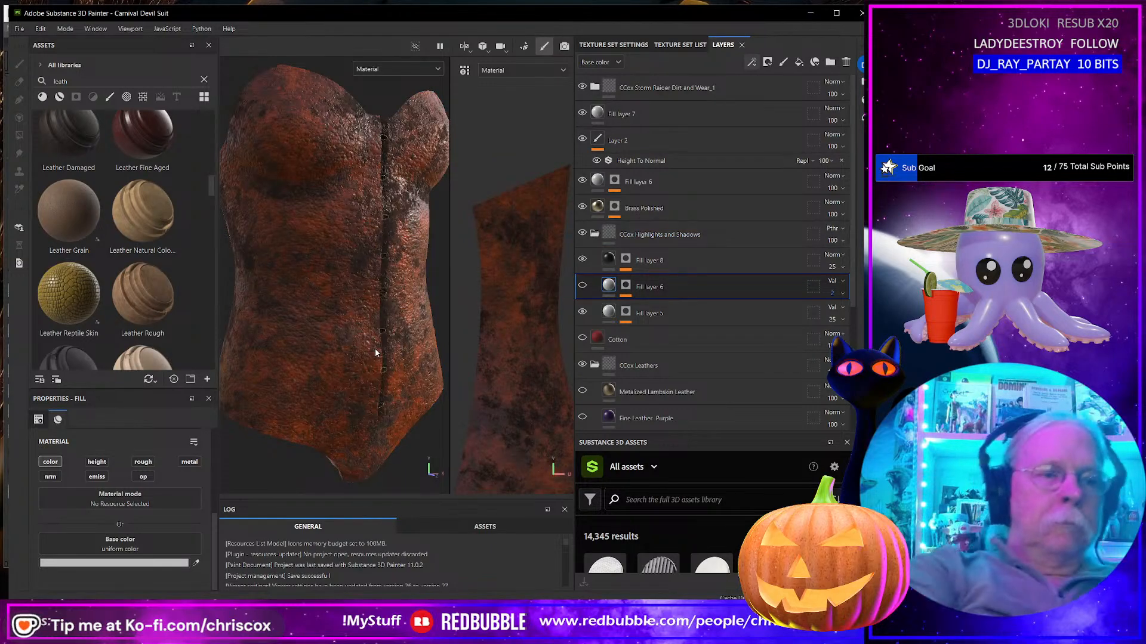
key(ctrl+shift+e)
click(690, 501)
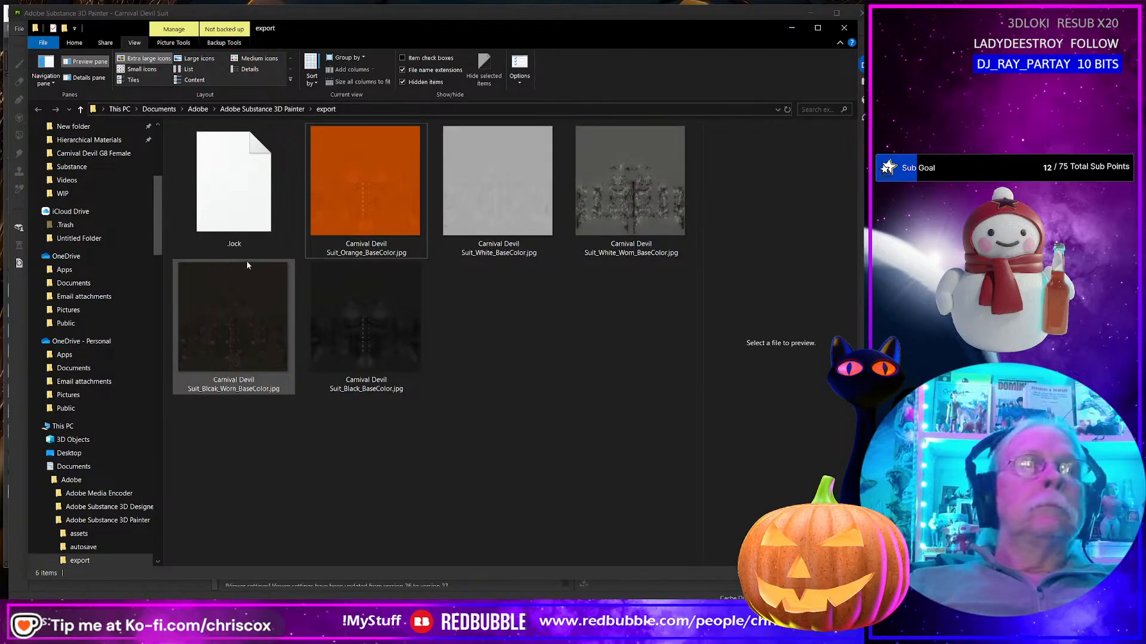
Step: Rename the newly exported worn orange texture as Carnival Devil Suit_Orange_Worn_BaseColor.jpg
click(239, 248)
click(242, 246)
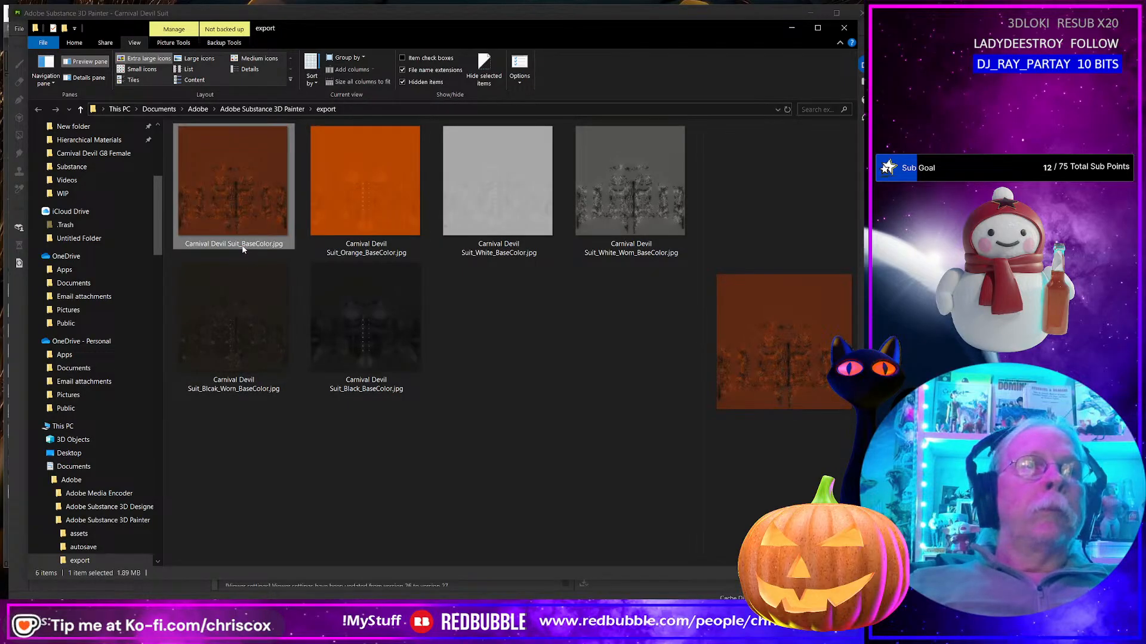
click(241, 244)
text(Orange)
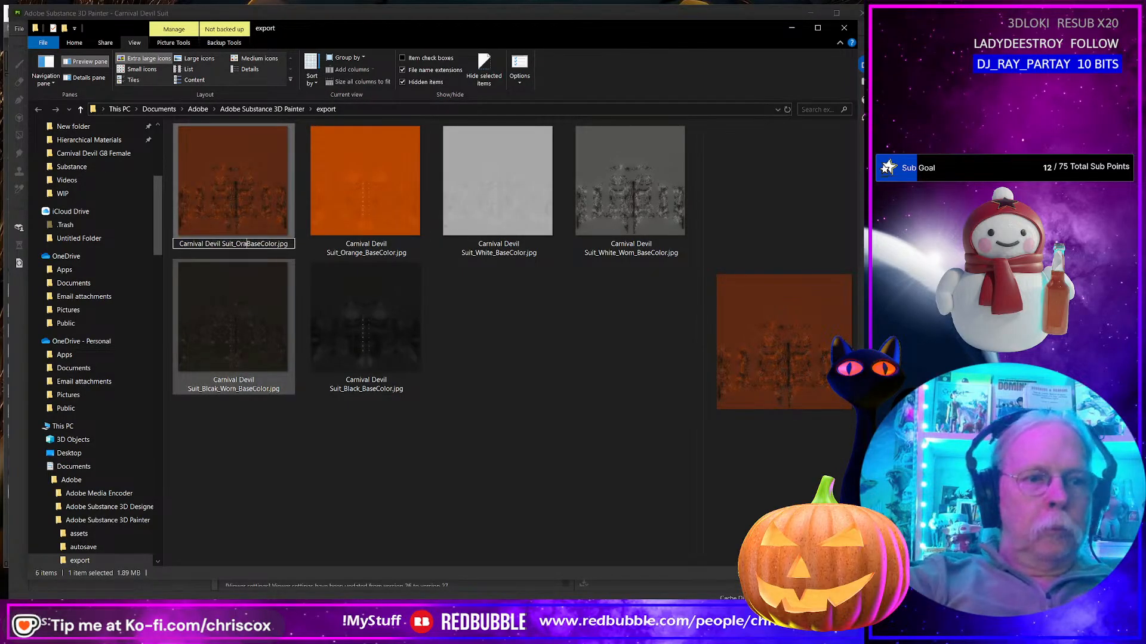
text(_Worn_)
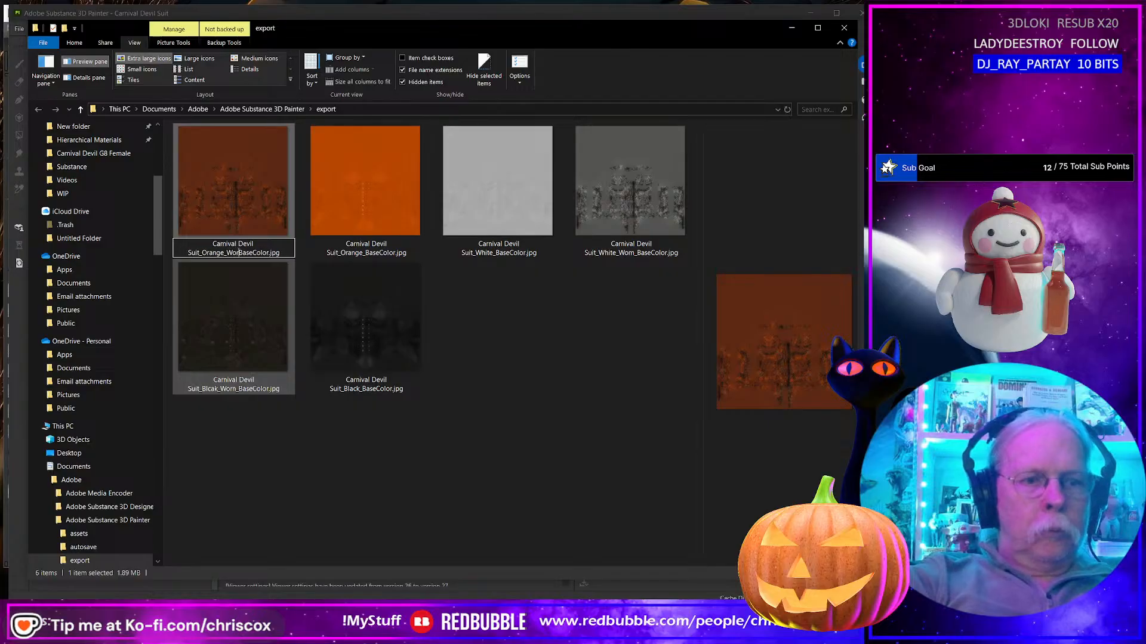
click(420, 411)
Step: Back in Painter, show the Fine Leather Purple layer in CCox Leathers and export the worn purple base color texture
key(alt+Tab)
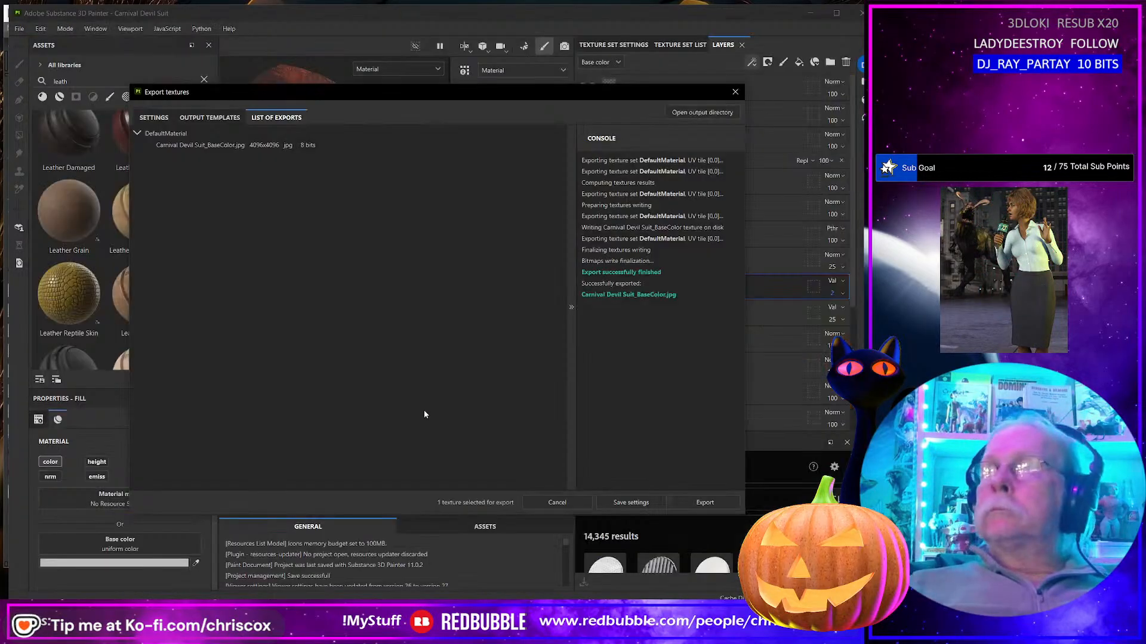
click(735, 92)
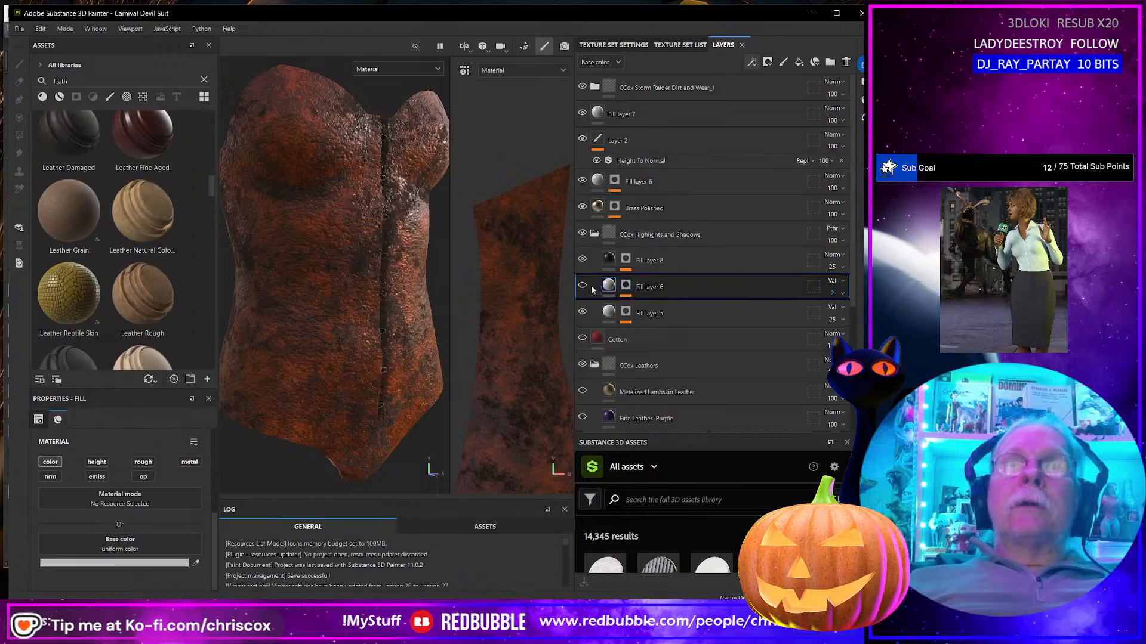
click(582, 337)
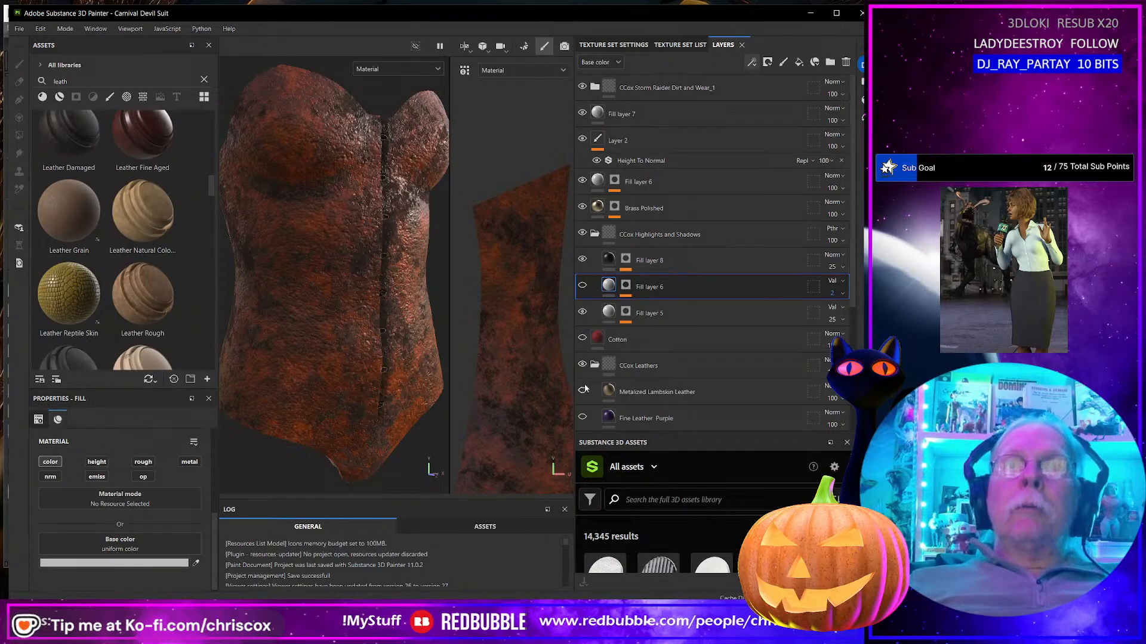
click(583, 416)
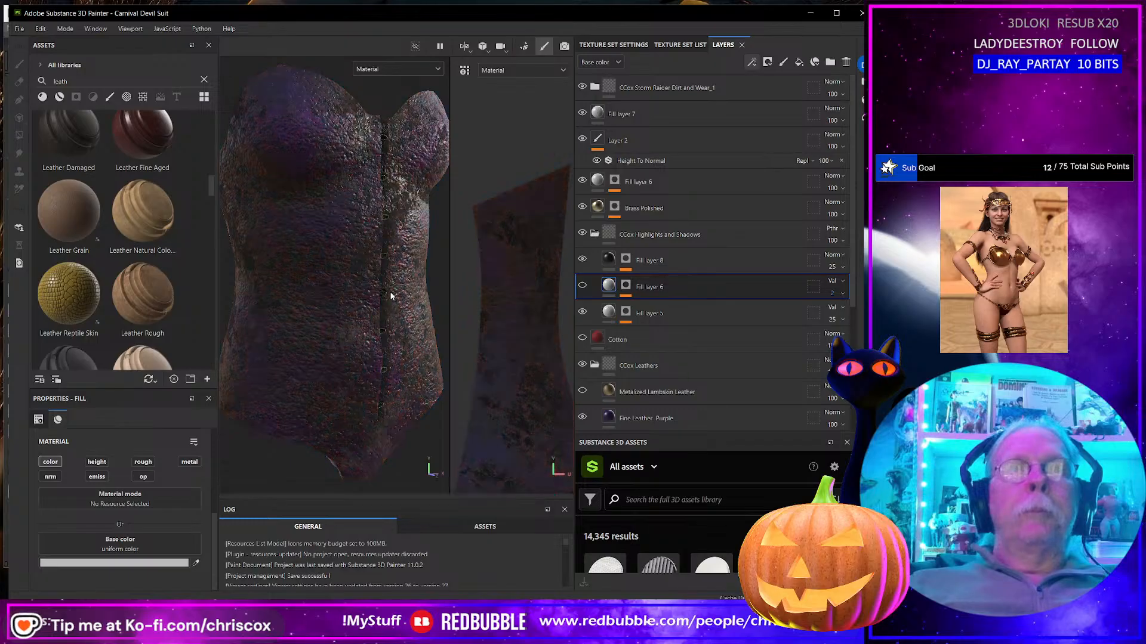
key(ctrl+shift+e)
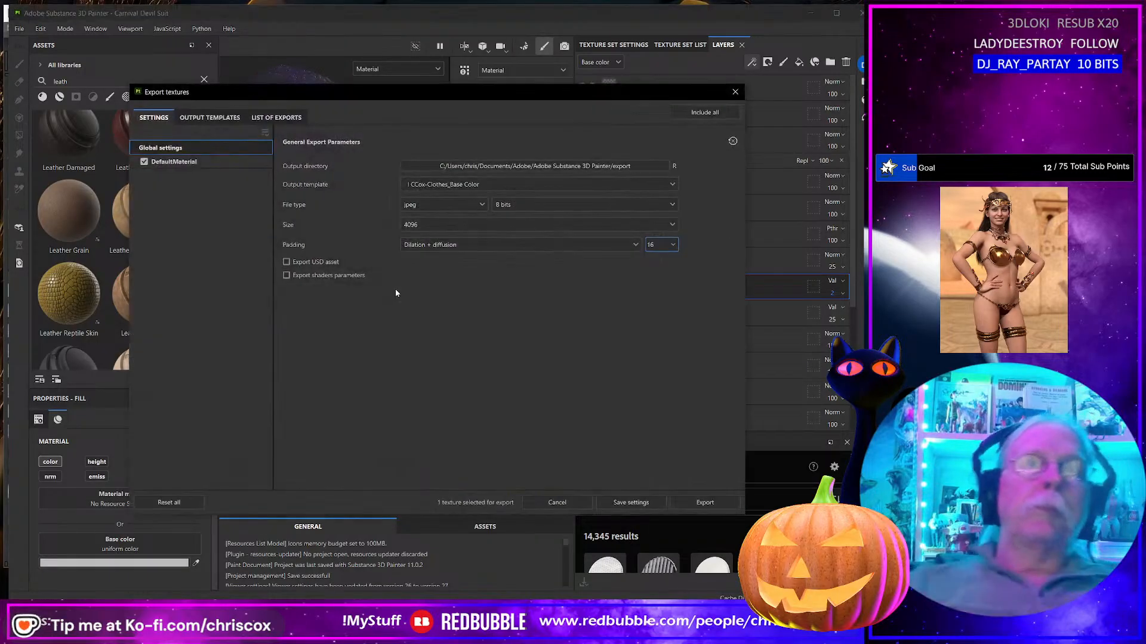
click(705, 503)
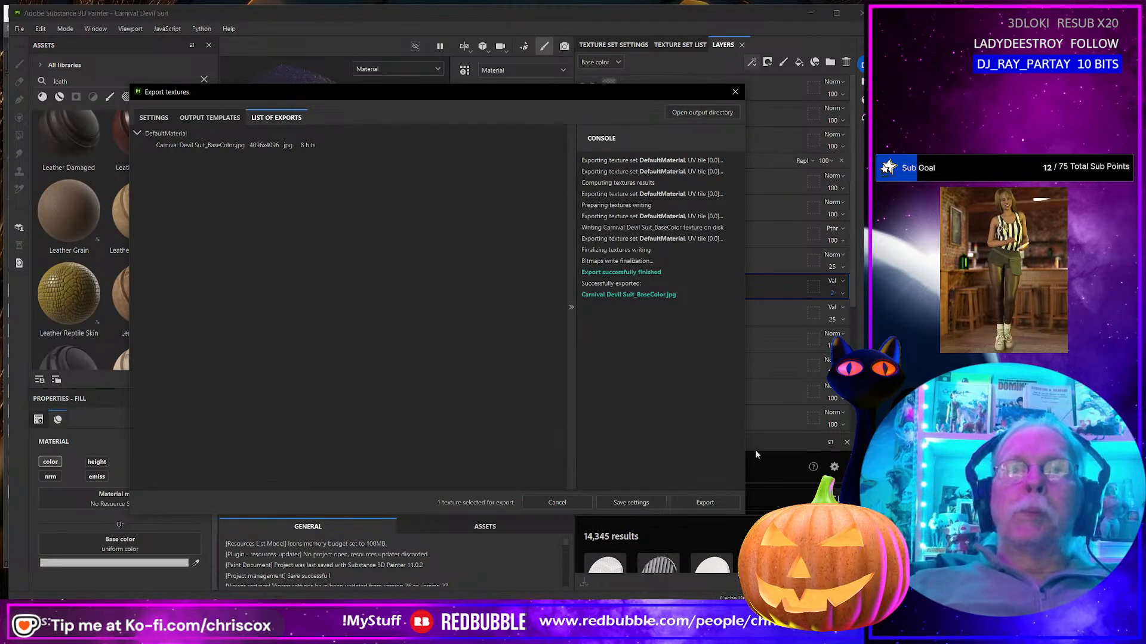
Step: Open the output directory and rename the new worn purple texture as Carnival Devil Suit_Purple_Worn_BaseColor.jpg
click(711, 114)
click(244, 246)
click(243, 245)
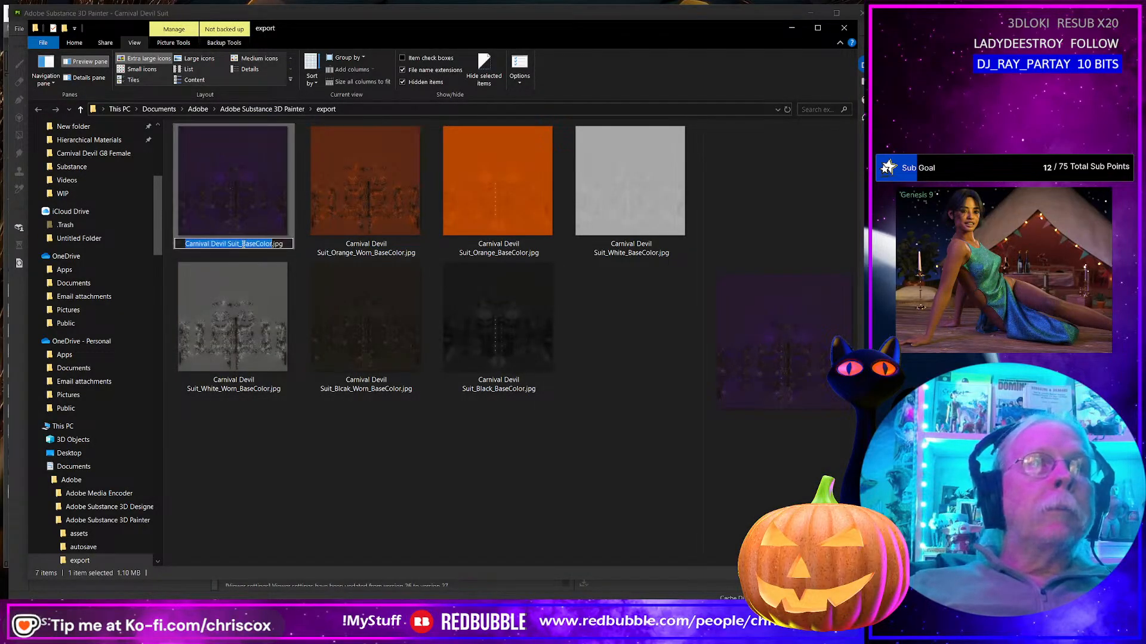
text(Purple)
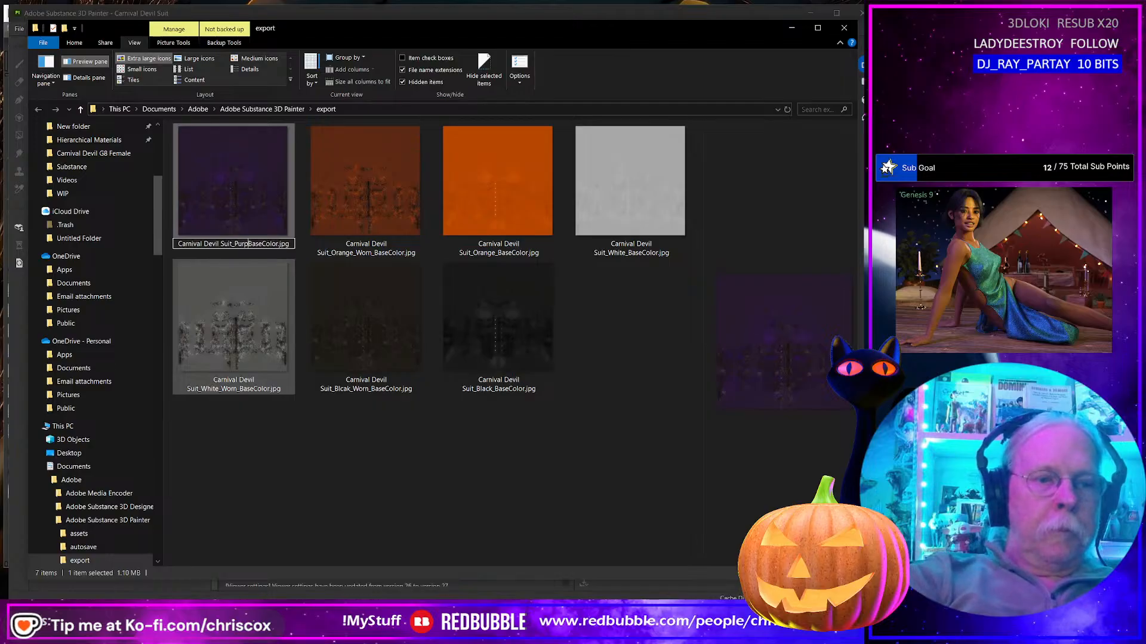
text(_Worn_)
key(Return)
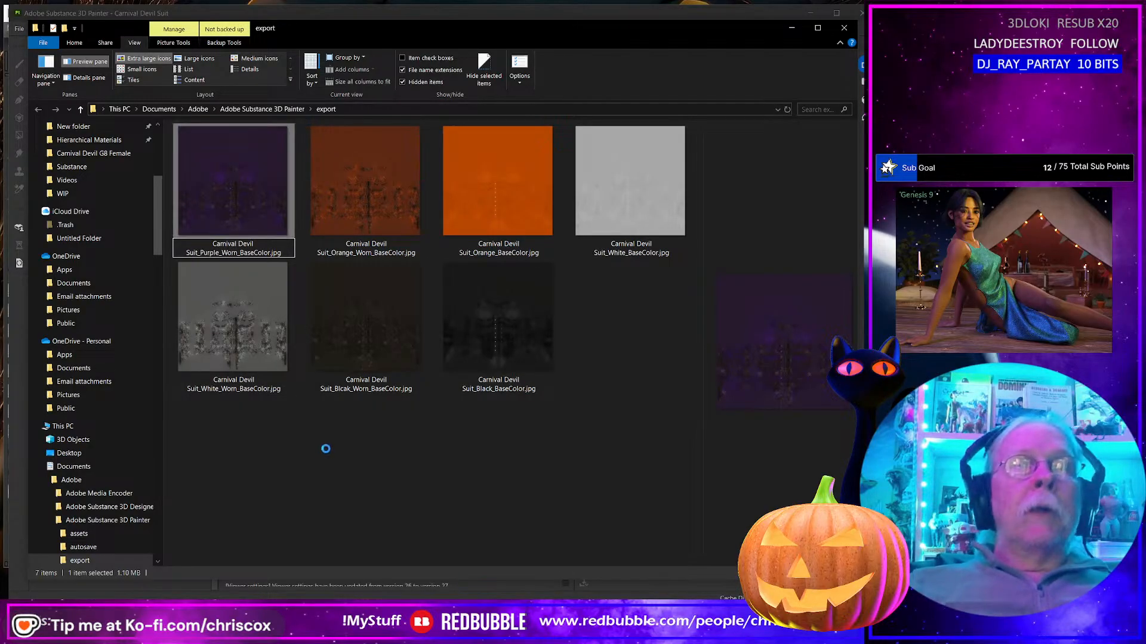
Step: Back in Painter, hide the CCox Storm Raider Dirt and Wear_1 folder and export the clean purple base color texture
key(alt+Tab)
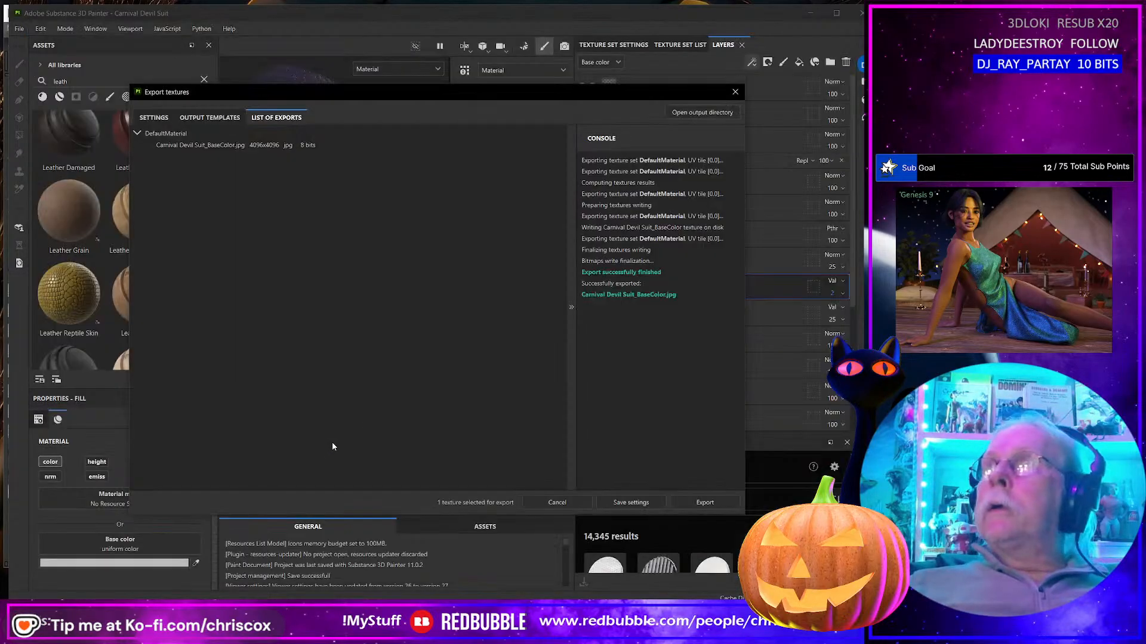
click(734, 92)
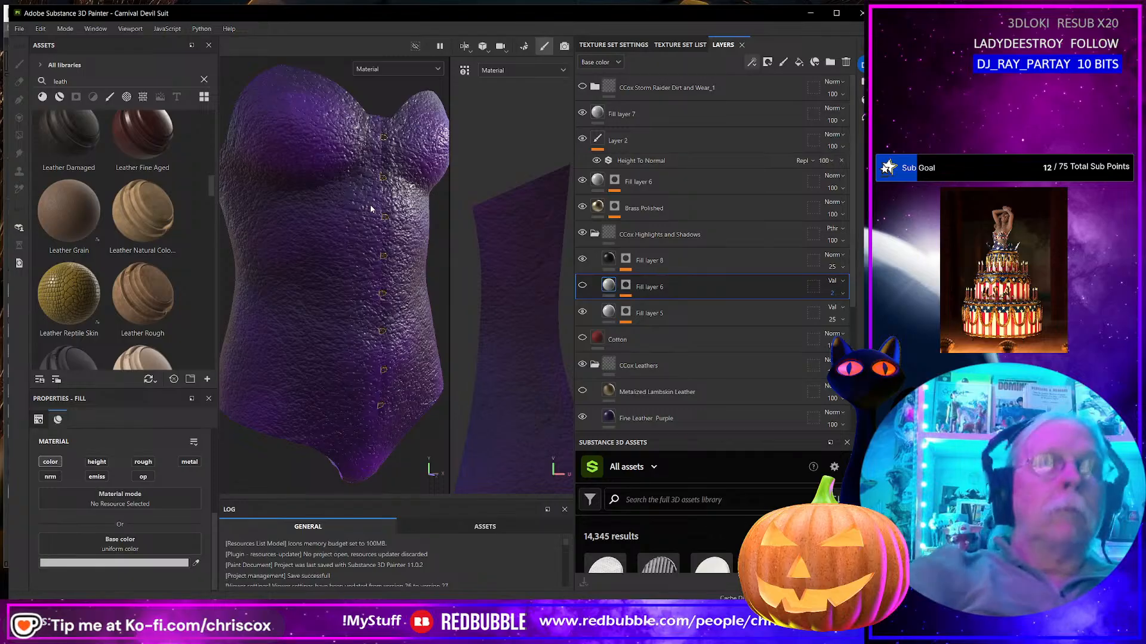
key(ctrl+shift+e)
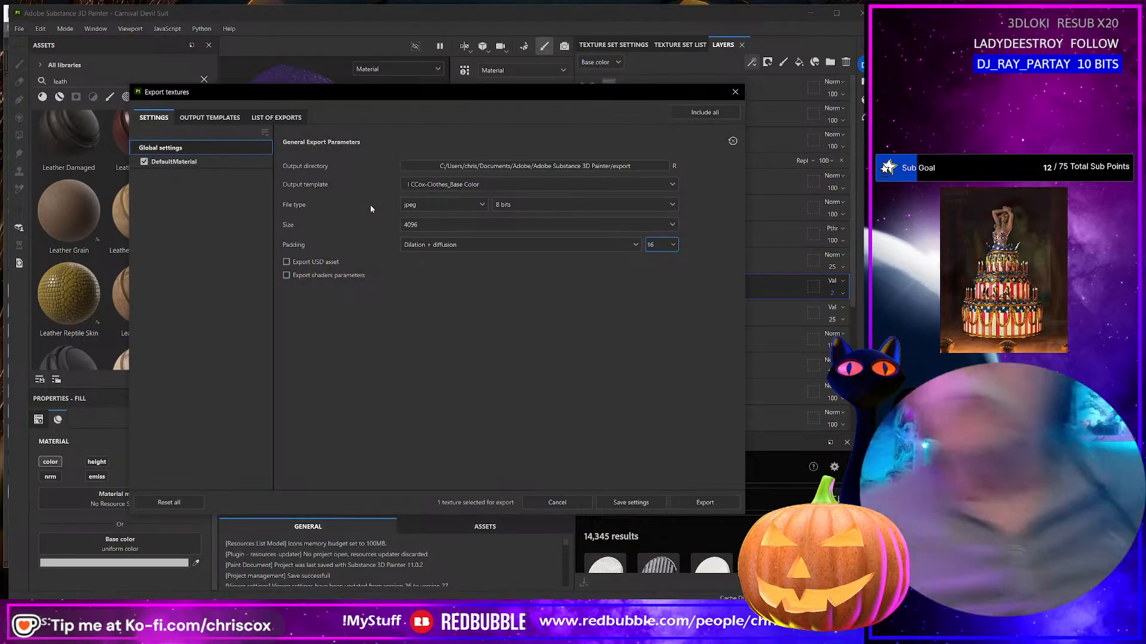
click(705, 502)
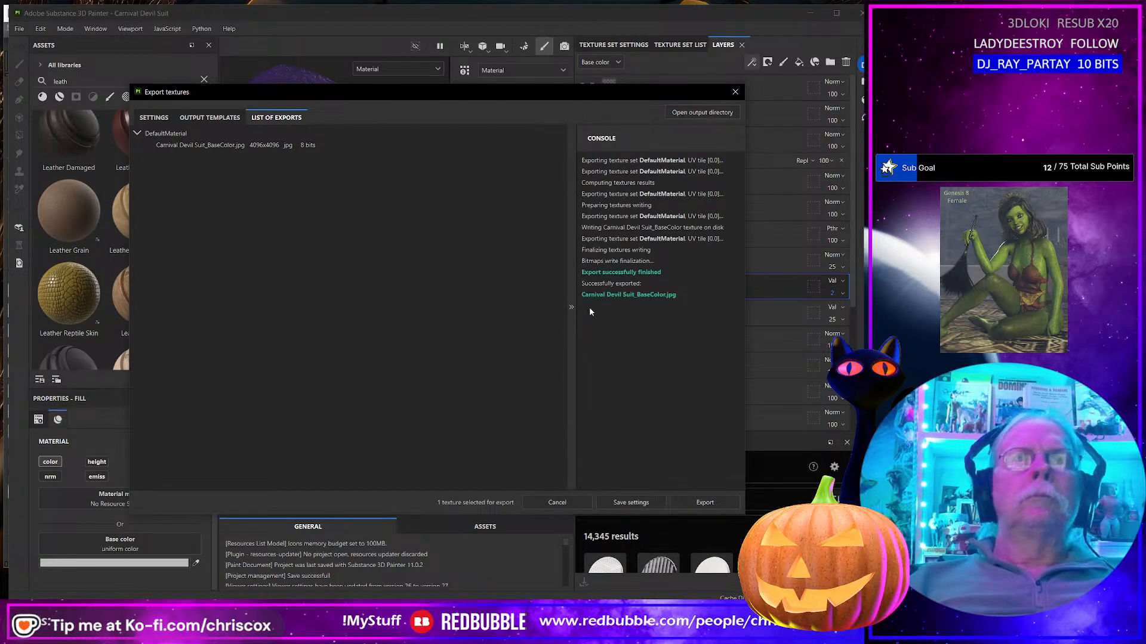
Step: Switch to the export folder and rename the new clean purple texture as Carnival Devil Suit_Purple_BaseColor.jpg
key(alt+Tab)
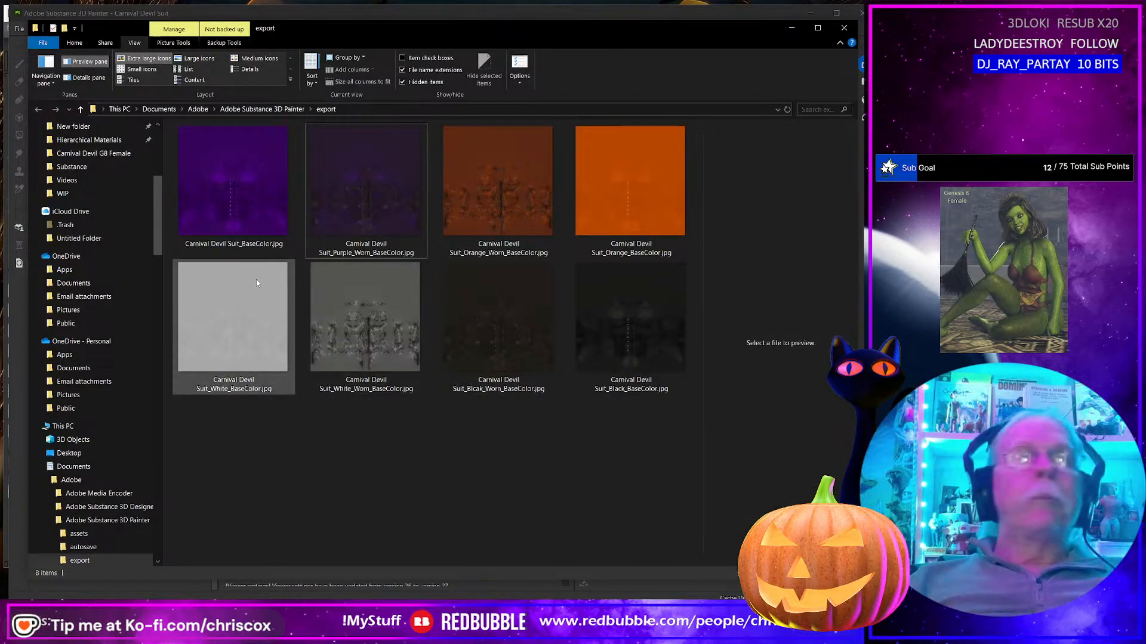
click(238, 247)
click(242, 245)
click(242, 243)
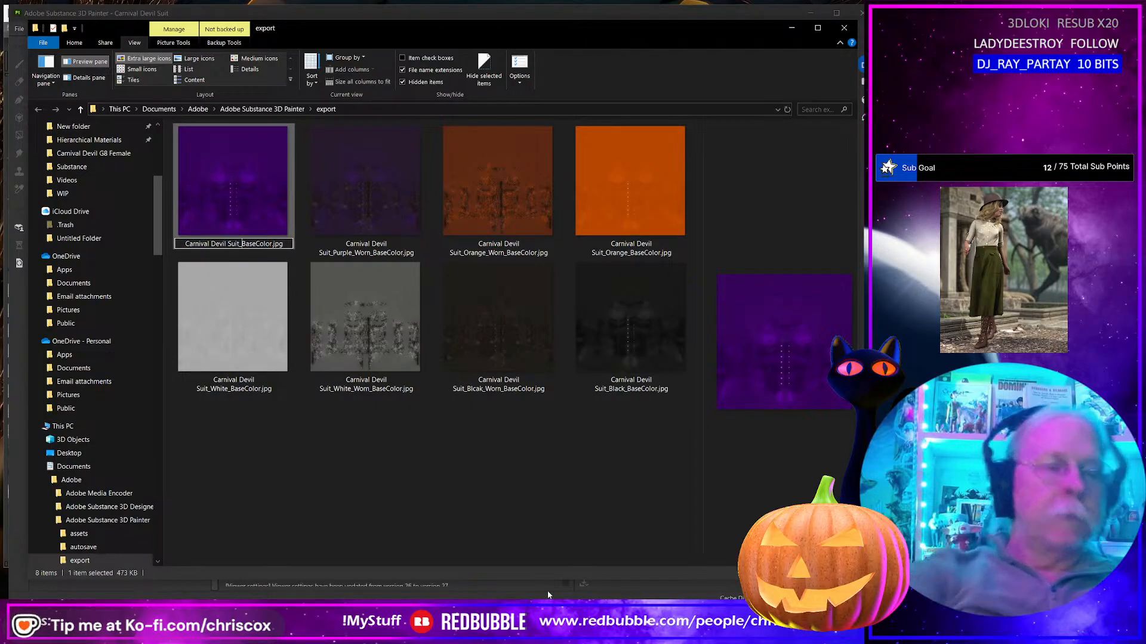
text(Purple)
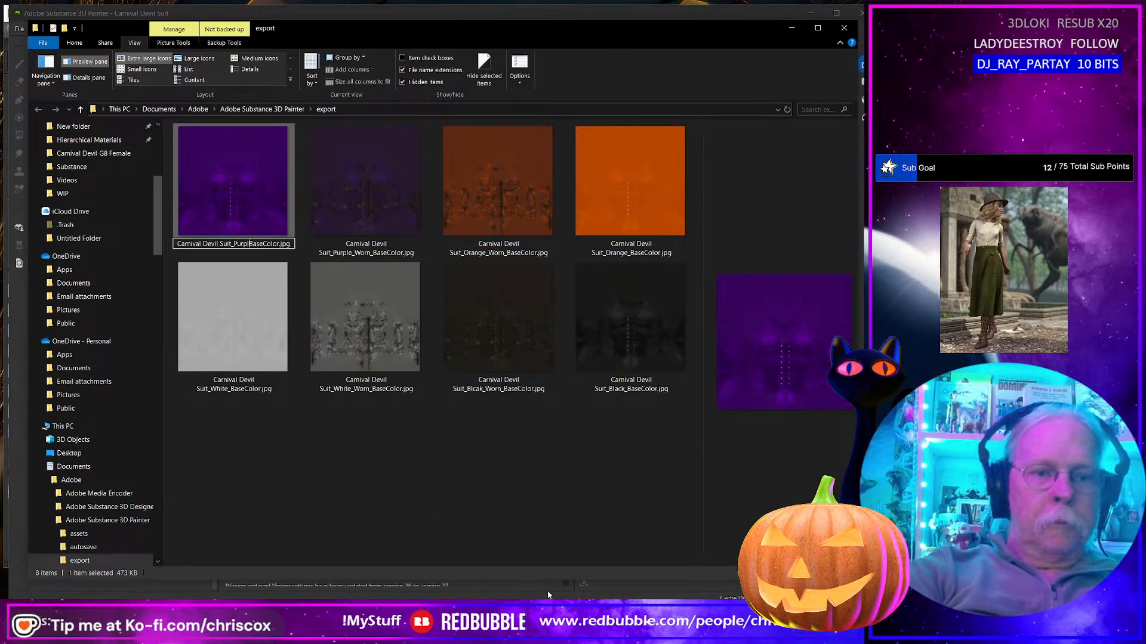
text(_)
key(Return)
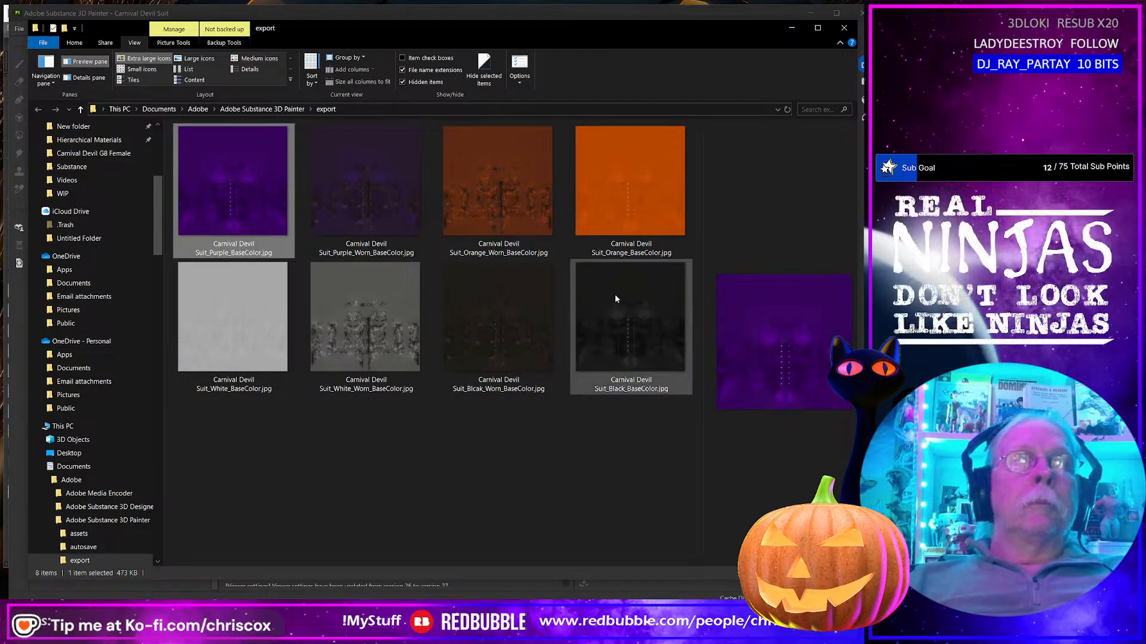
Step: Move all the renamed base color textures from the export folder into the project's CCox > Carnival Devil Suit textures folder
shift+click(626, 314)
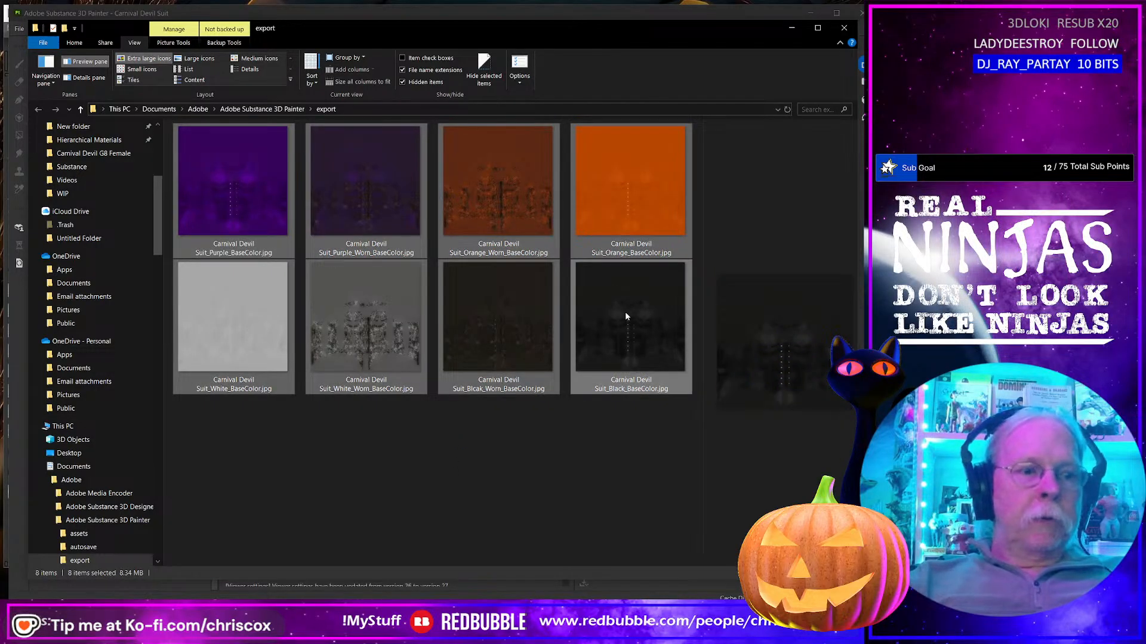
key(ctrl+x)
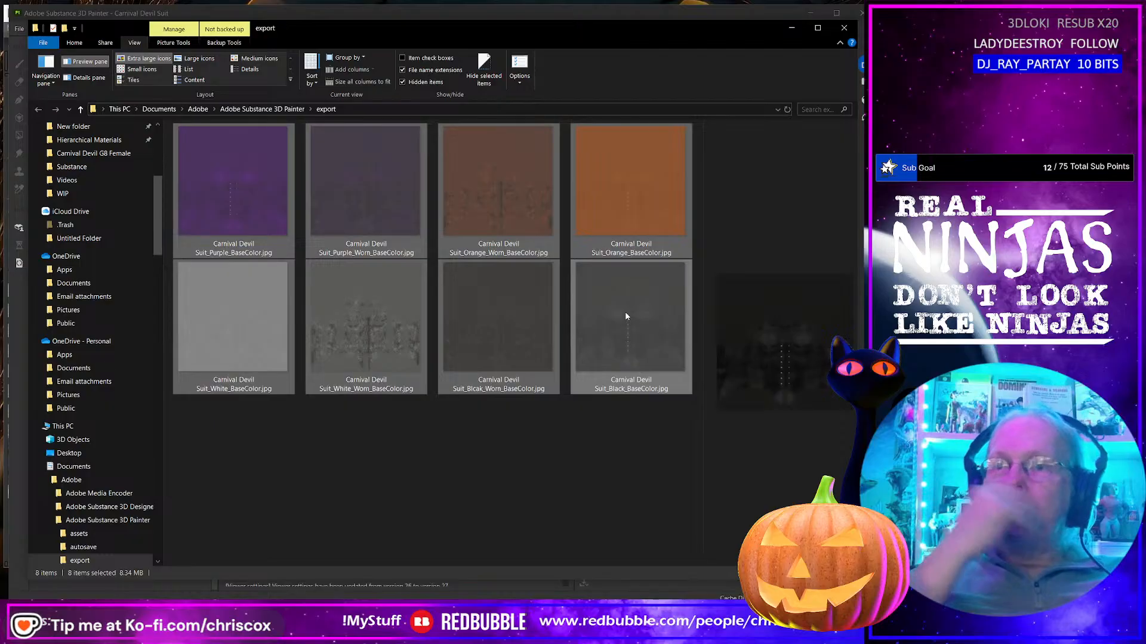
key(alt+Tab)
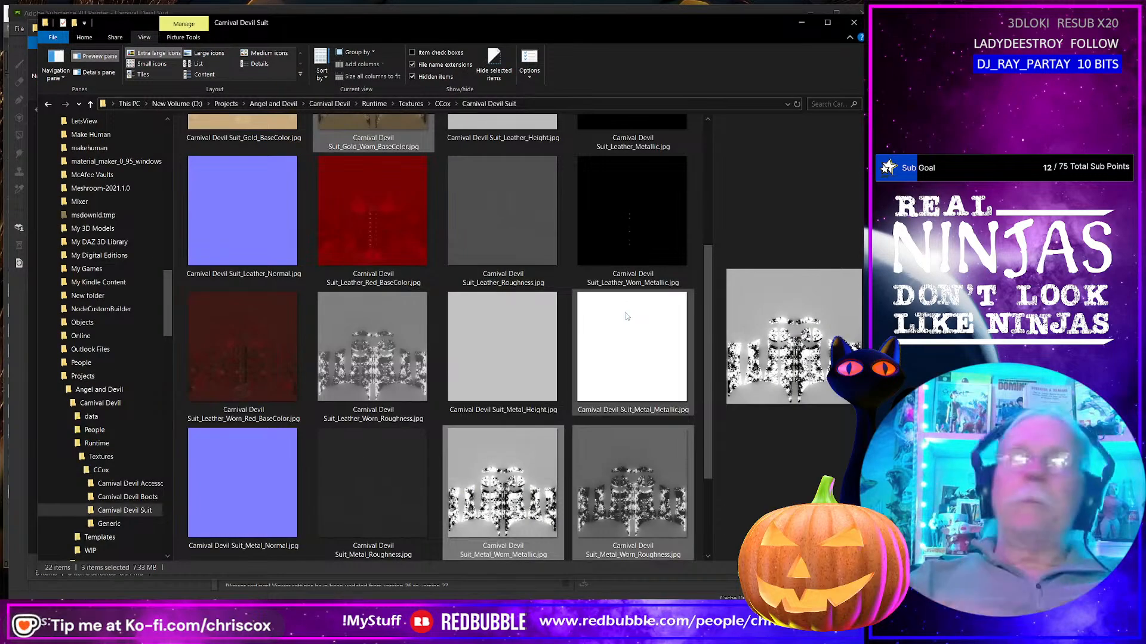
key(ctrl+v)
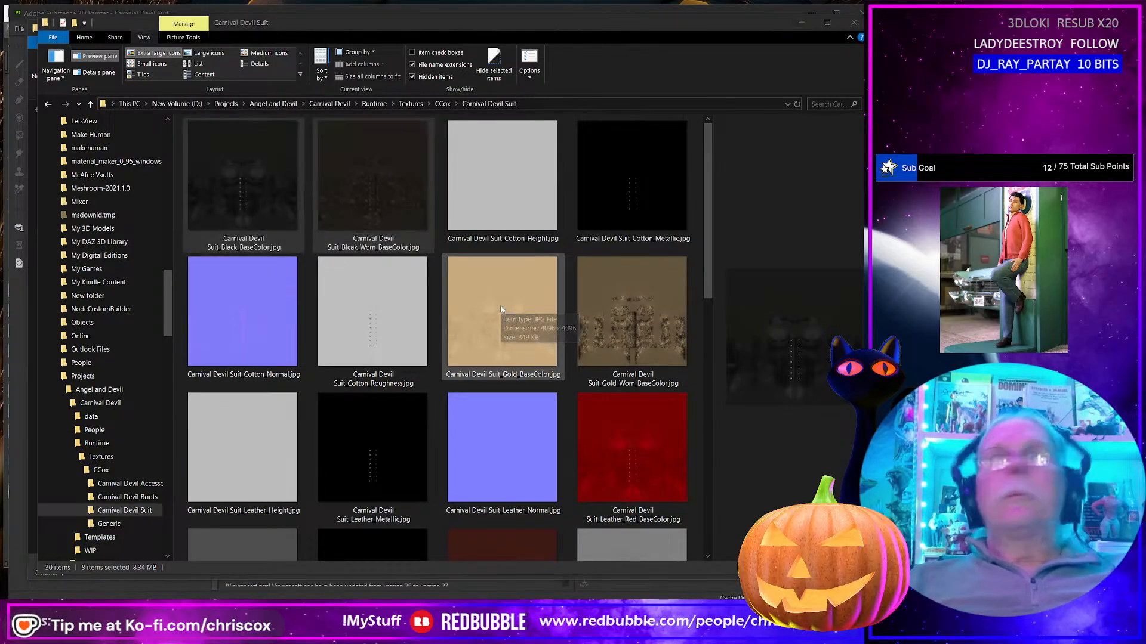
Step: Return to Painter, close the export window and view the whole purple suit
key(alt+Tab)
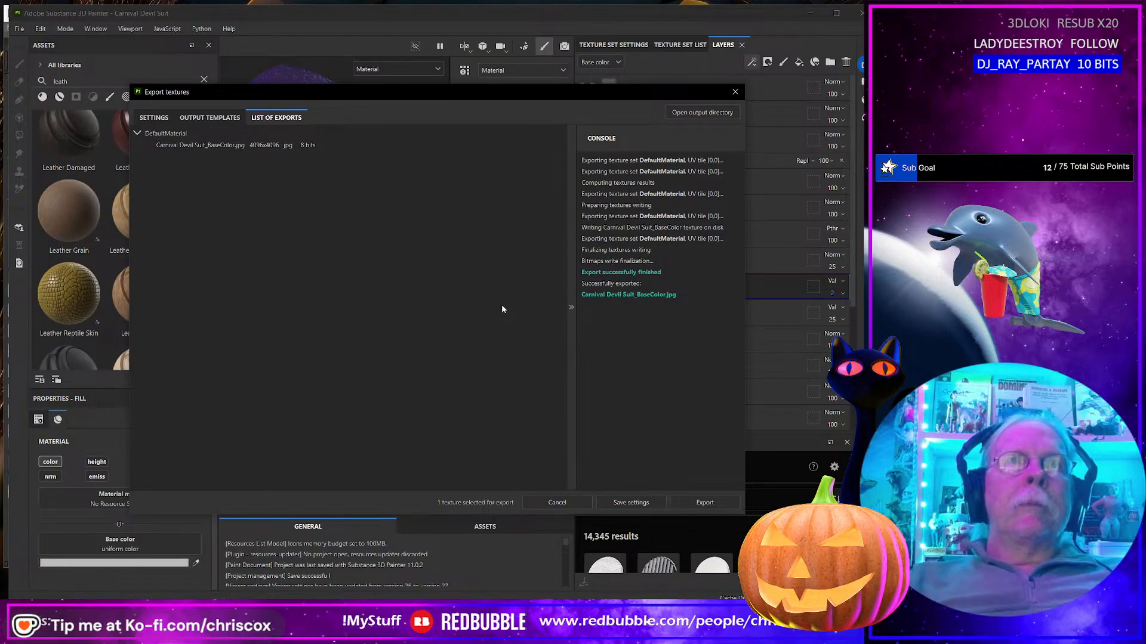
click(736, 92)
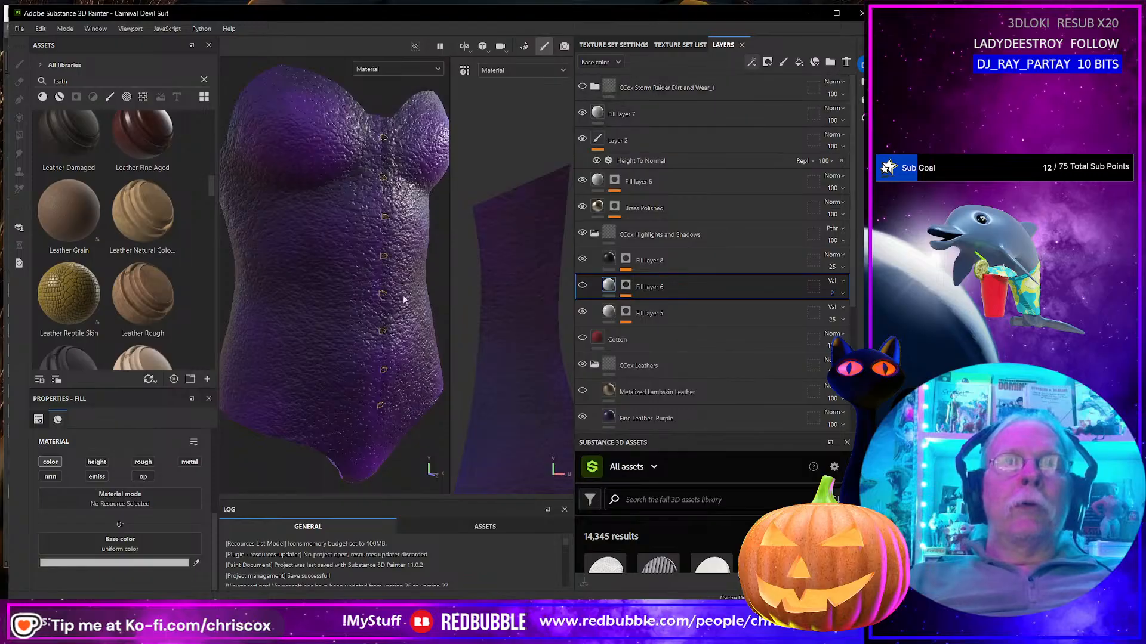
scroll(366, 310, down, 6)
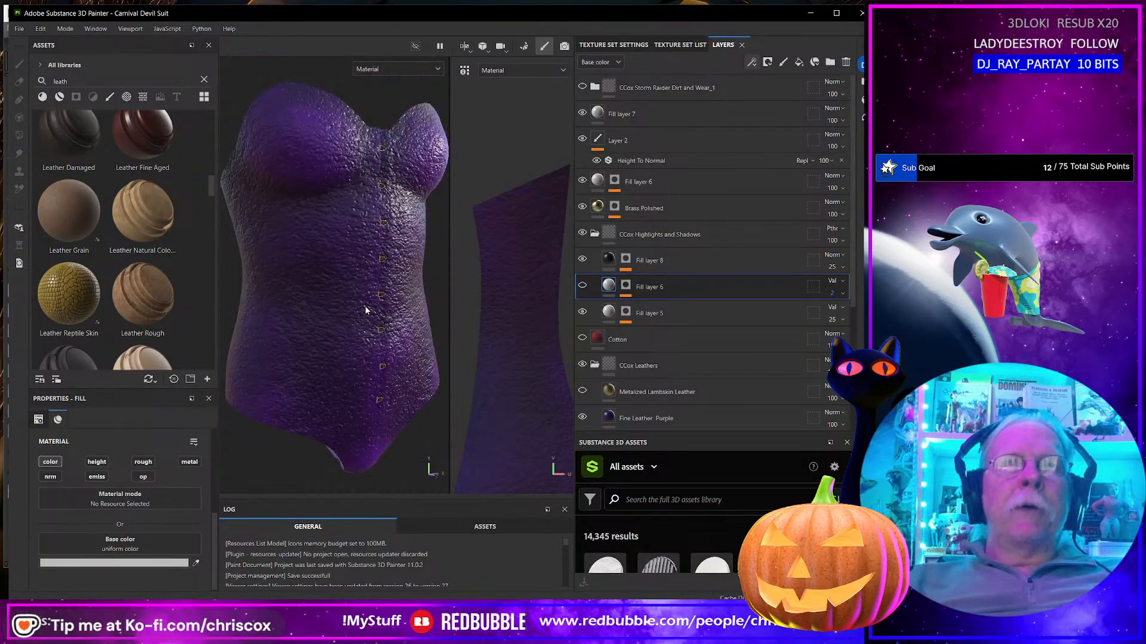
Step: Switch to Daz Studio and inspect the devil outfit on the figure, selecting its Devil_Horn and Panel_01 surfaces
scroll(366, 310, up, 4)
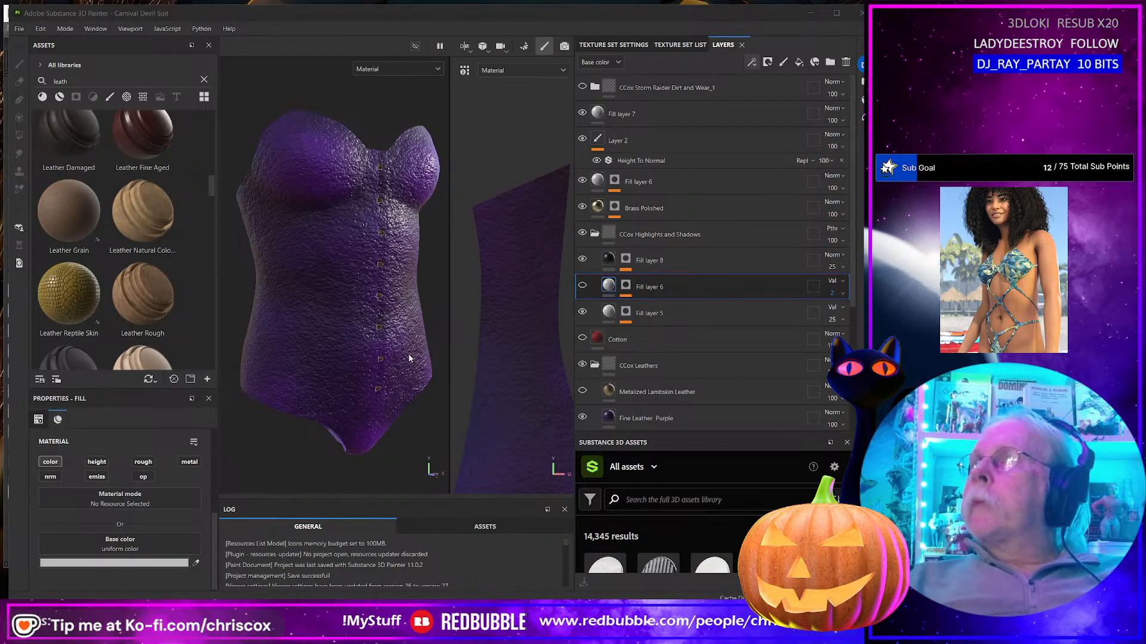
key(alt+Tab)
middle_drag(515, 391, 447, 391)
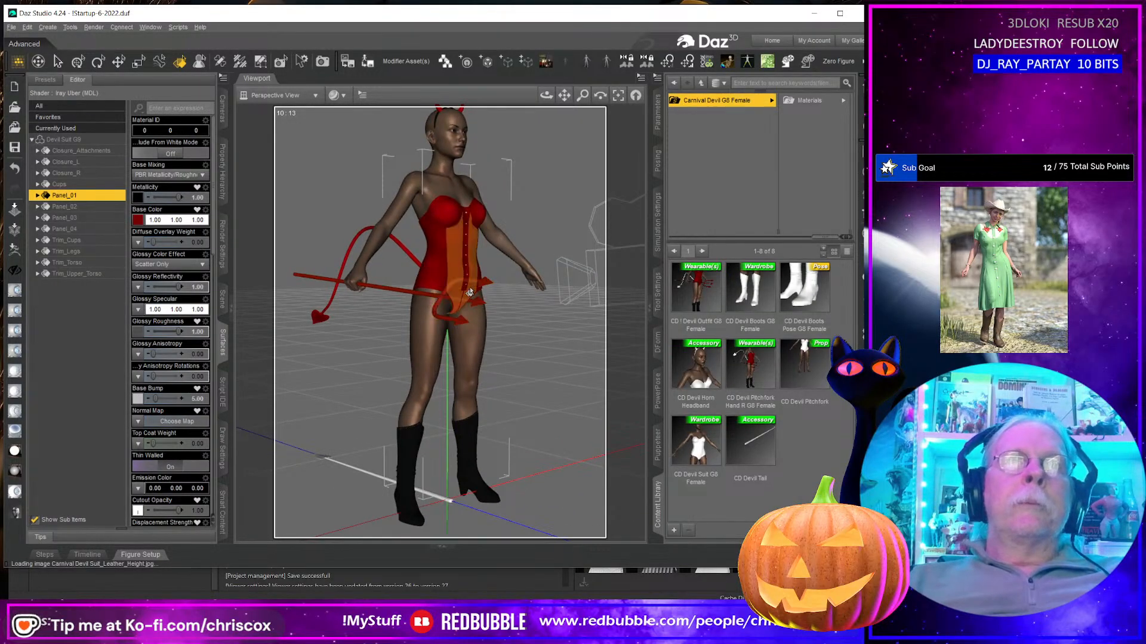
middle_drag(439, 140, 447, 167)
click(444, 139)
ctrl+click(459, 265)
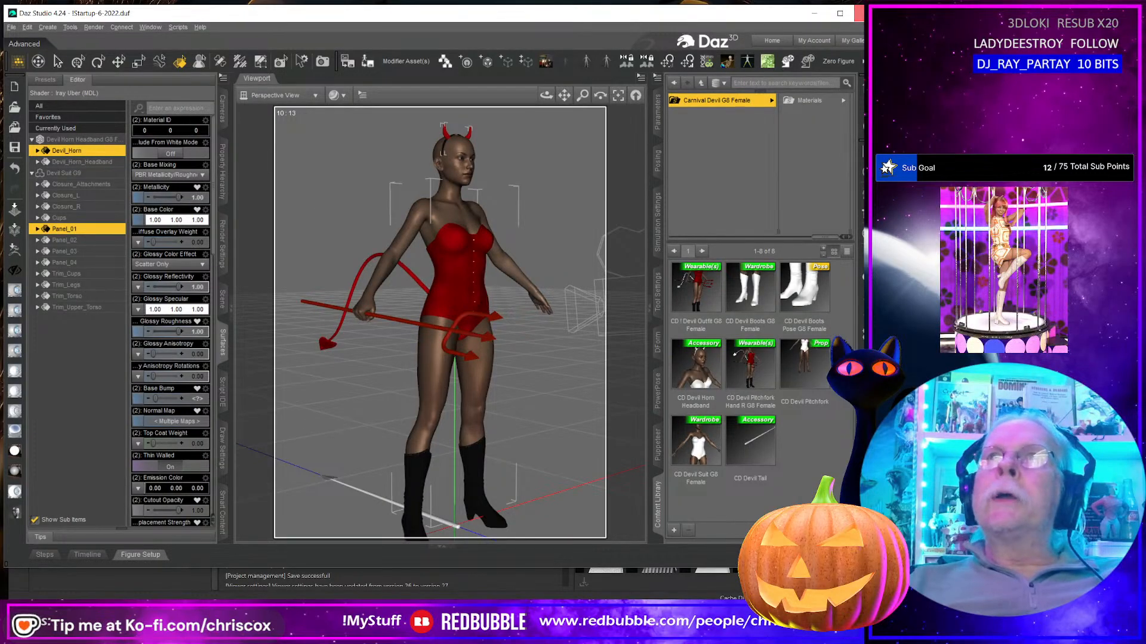
Step: Close the Daz Studio scene without saving changes and switch to the Carnival Devil Suit textures folder
click(861, 14)
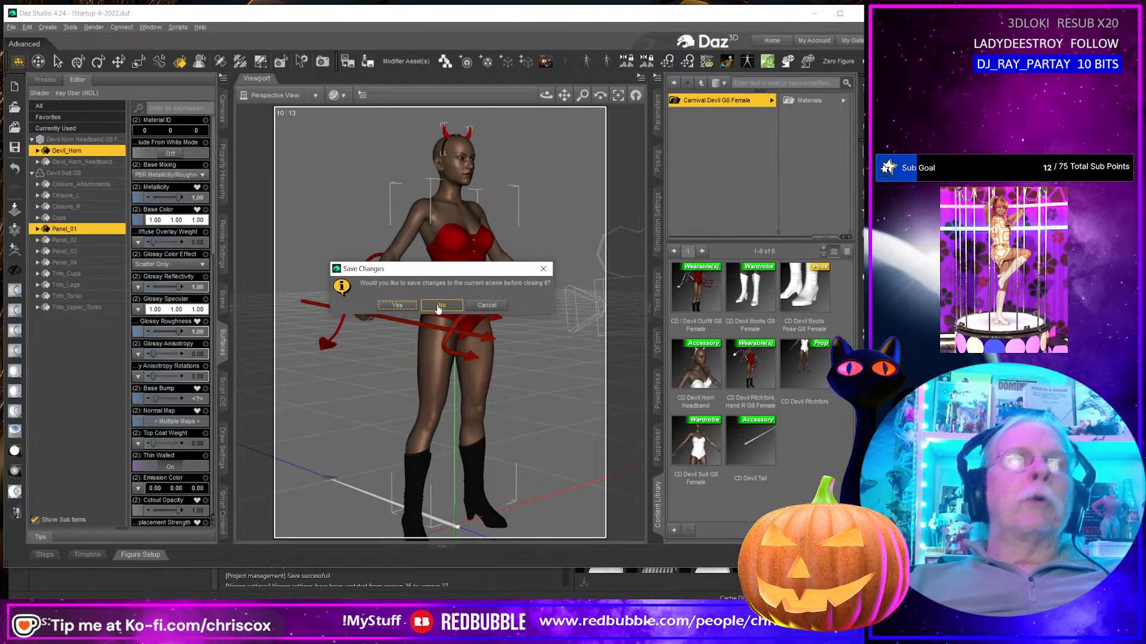
click(441, 306)
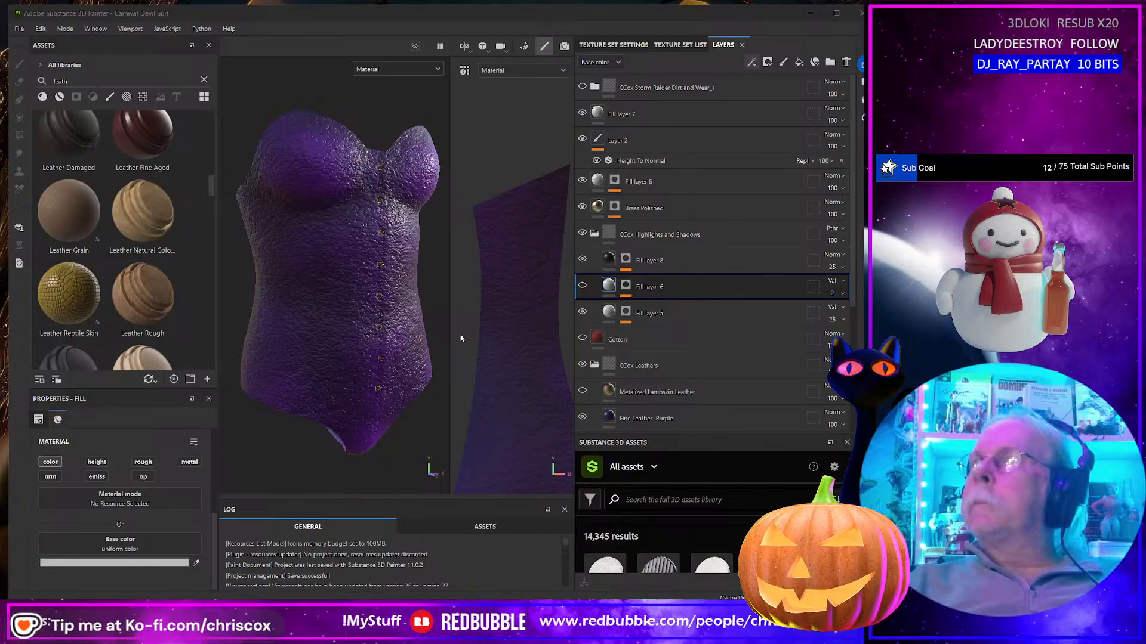
key(alt+Tab)
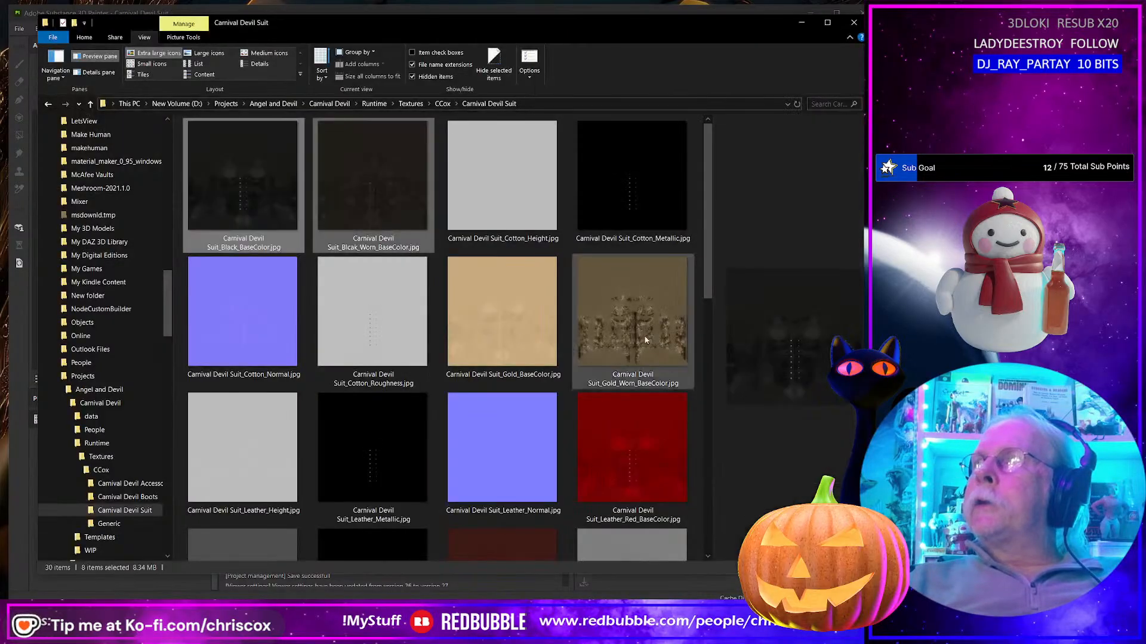
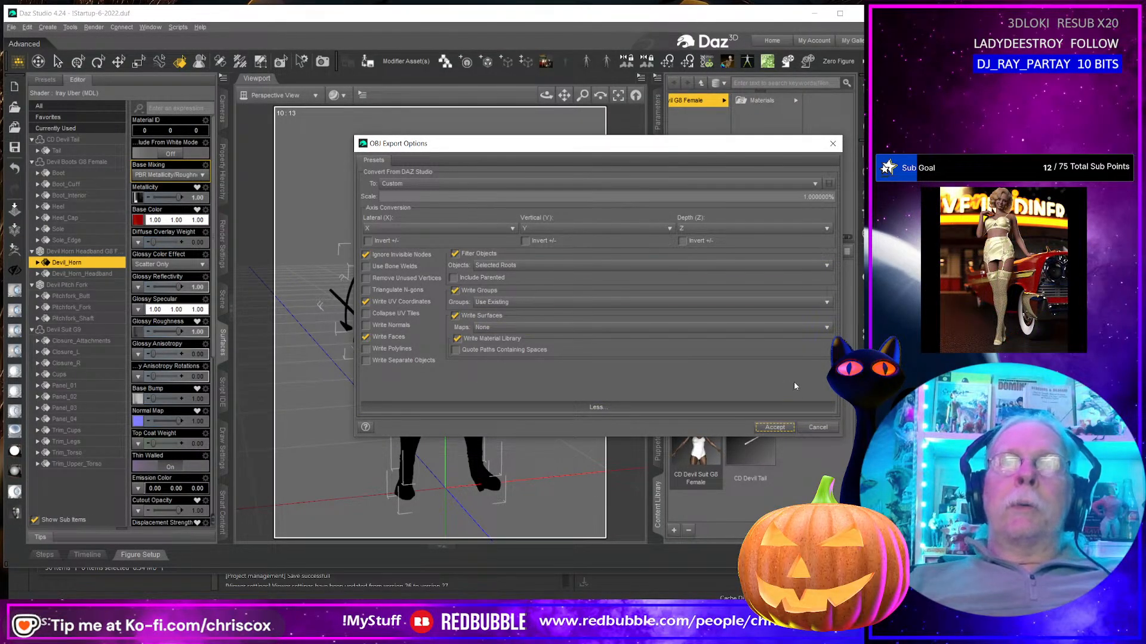
Step: Export the outfit pieces as Devil Outfit MATs.obj with the Custom preset and delete the original pieces from the scene
click(775, 427)
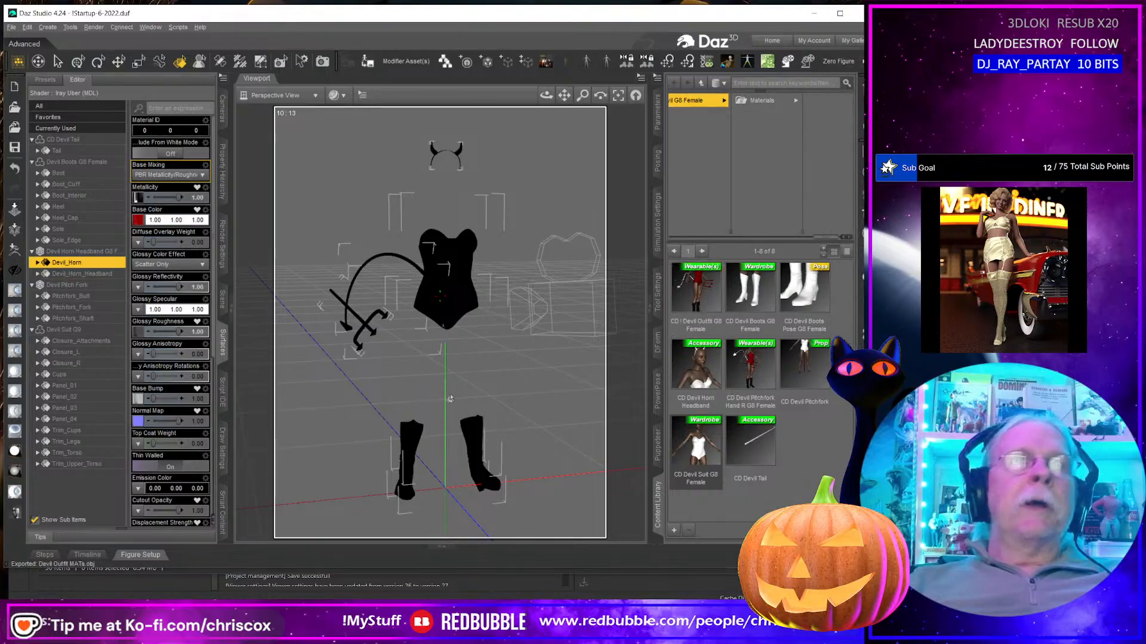
click(223, 298)
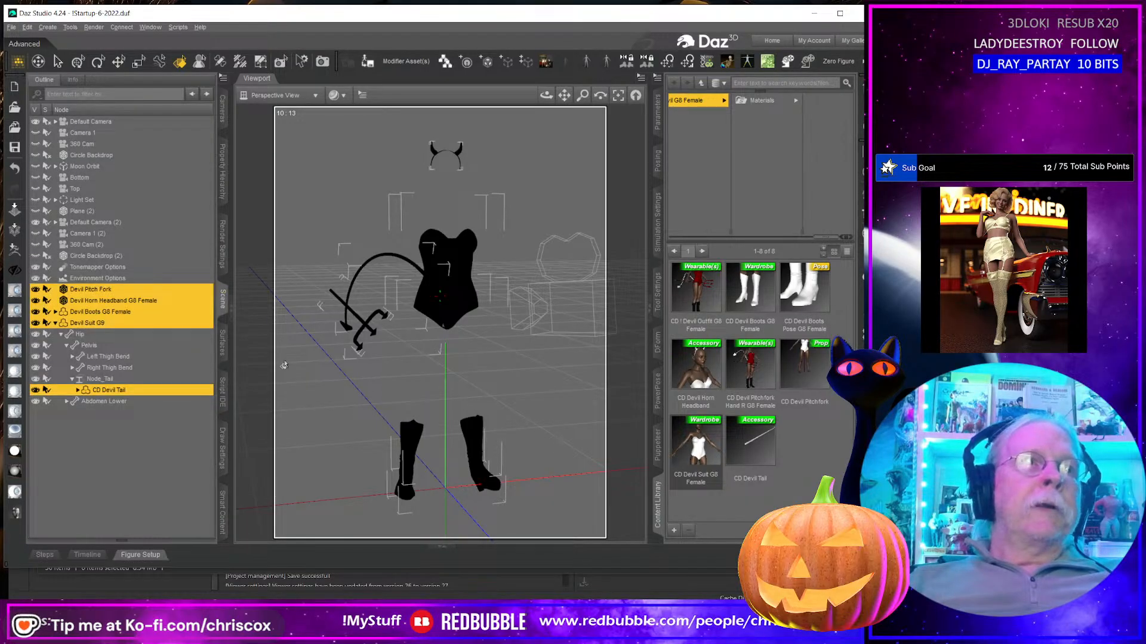
key(Delete)
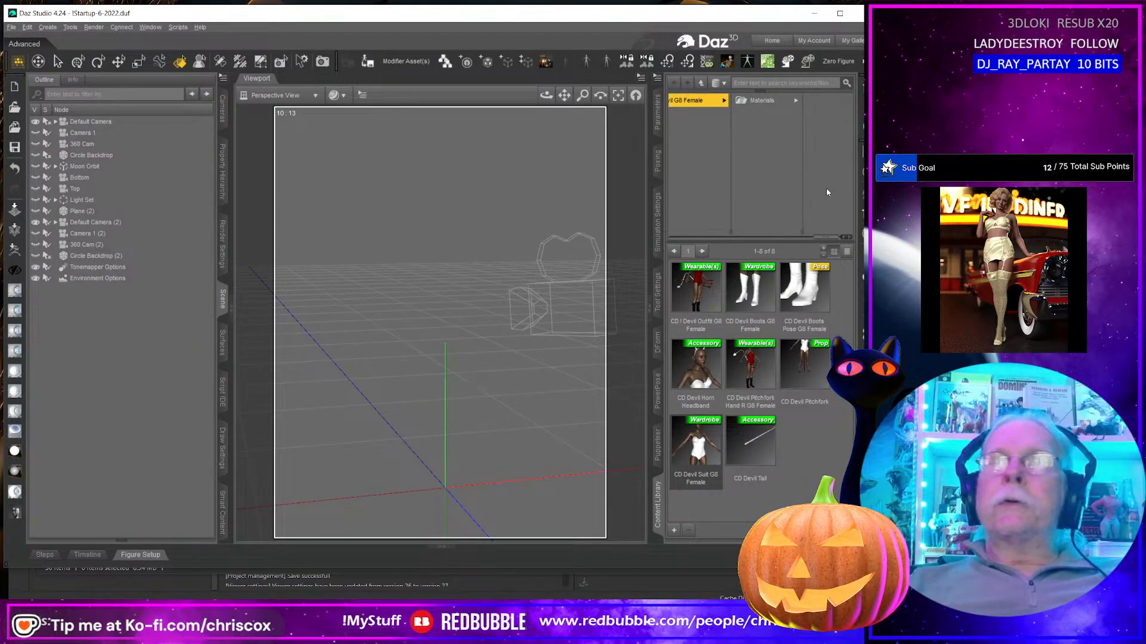
Step: Import Devil Outfit MATs.obj from the WIP folder with the Custom preset and list the imported object's surfaces
click(14, 210)
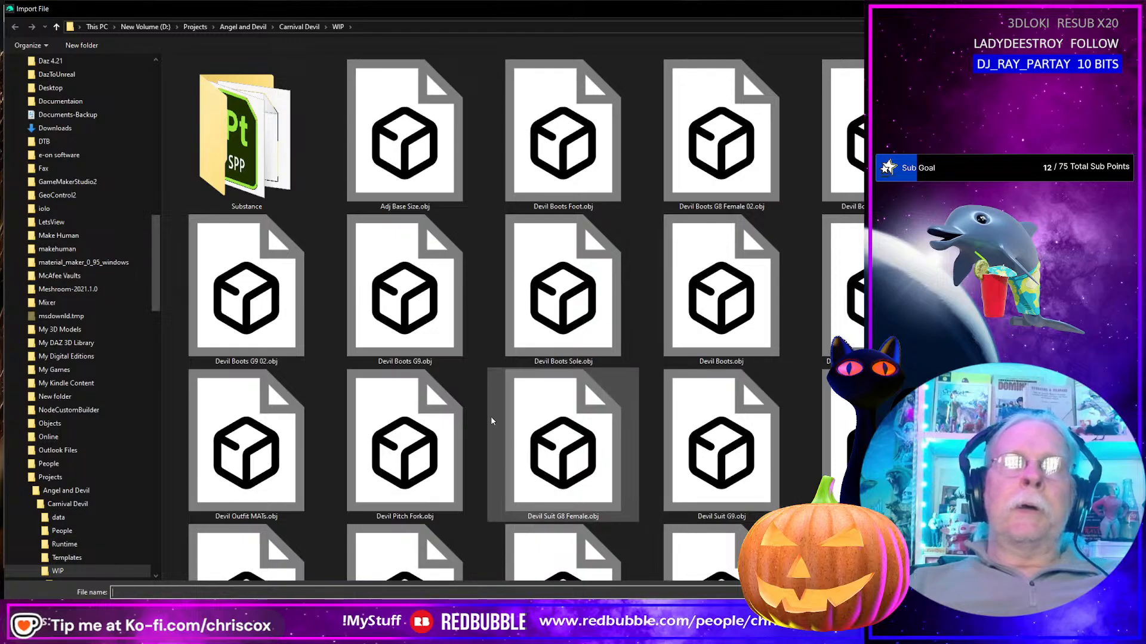
double_click(241, 443)
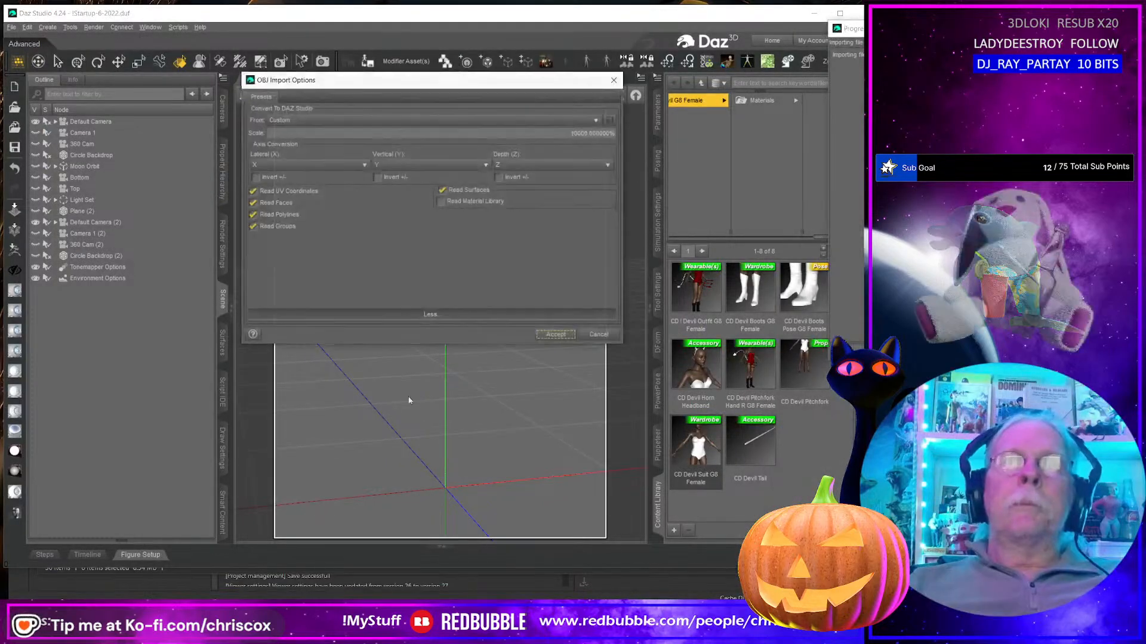
click(555, 335)
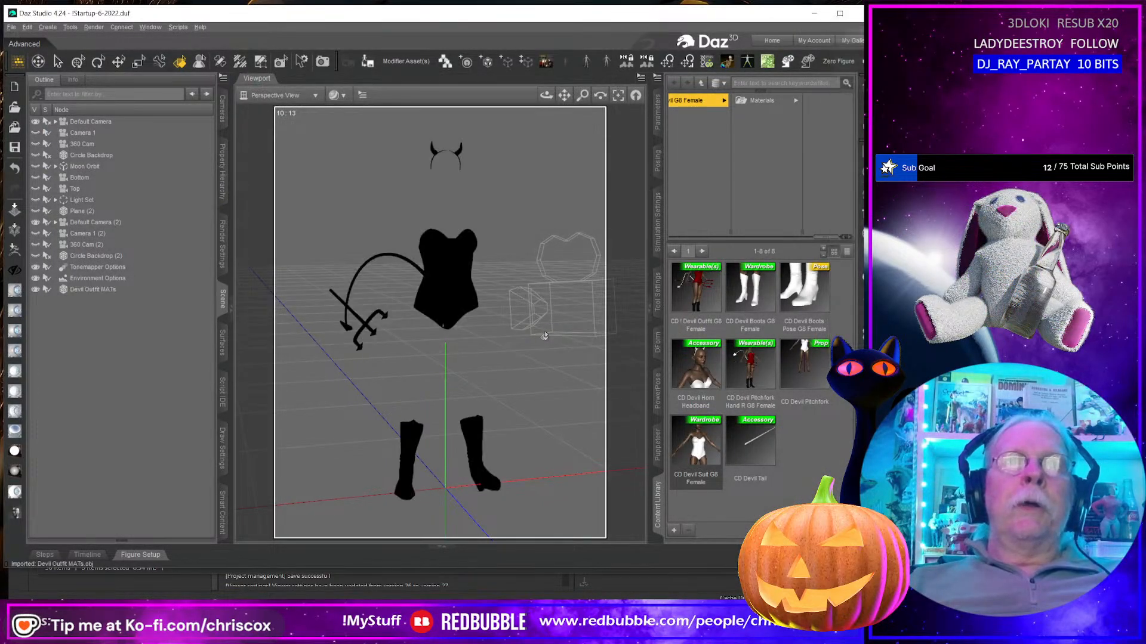
click(112, 291)
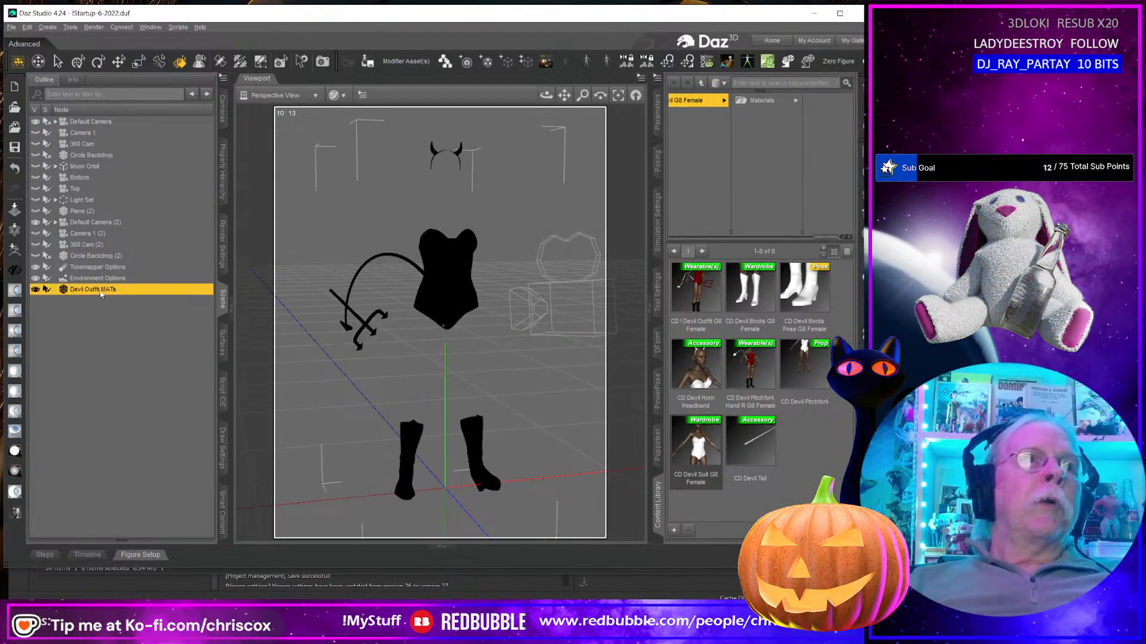
click(219, 355)
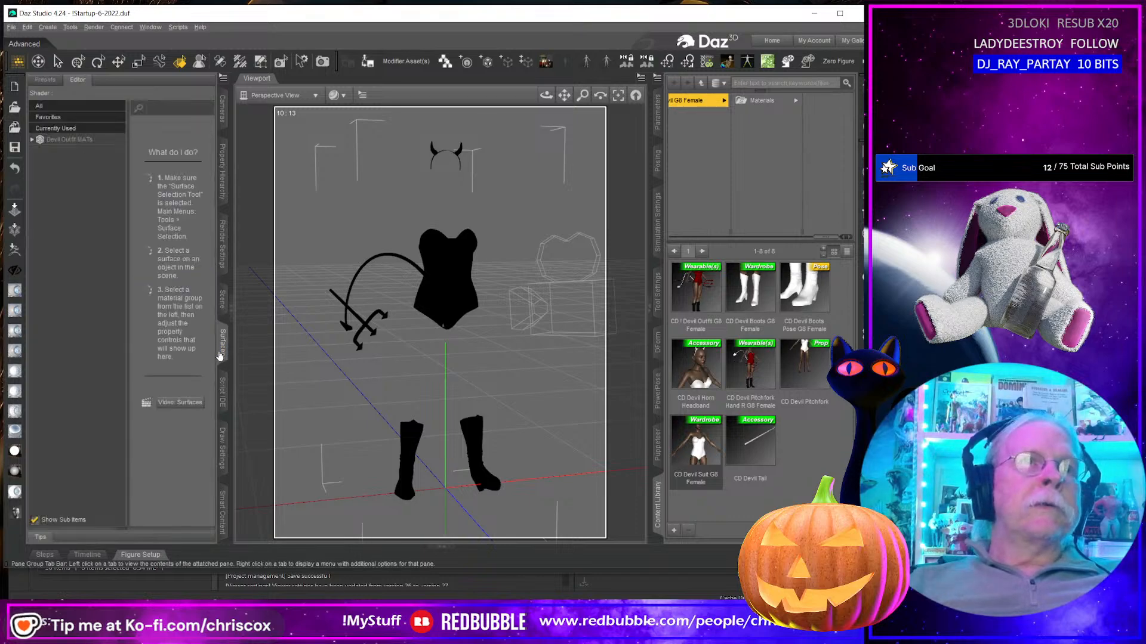
click(33, 140)
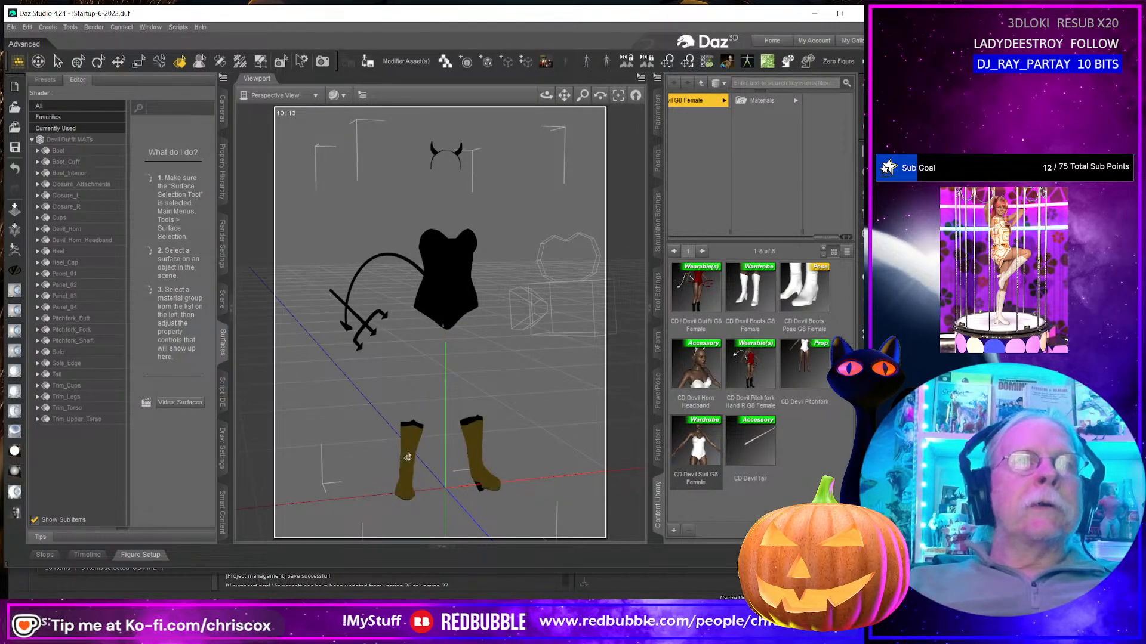
Step: Open the outfit's Materials content folder and check the Boot, Tail and Devil_Horn surfaces of the imported object
click(88, 151)
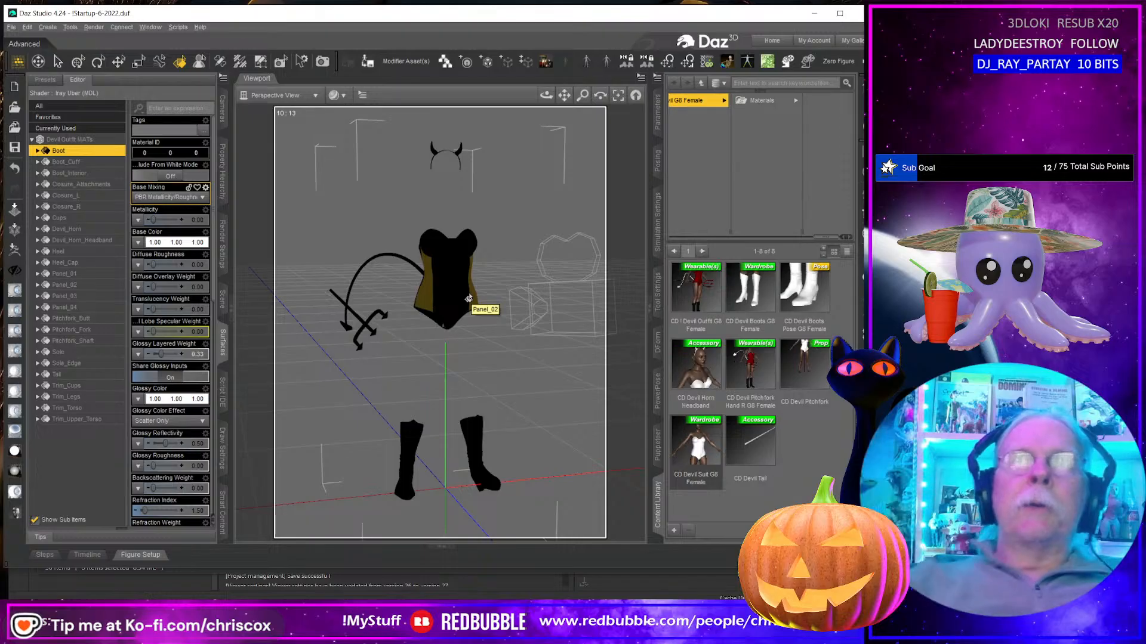
click(762, 101)
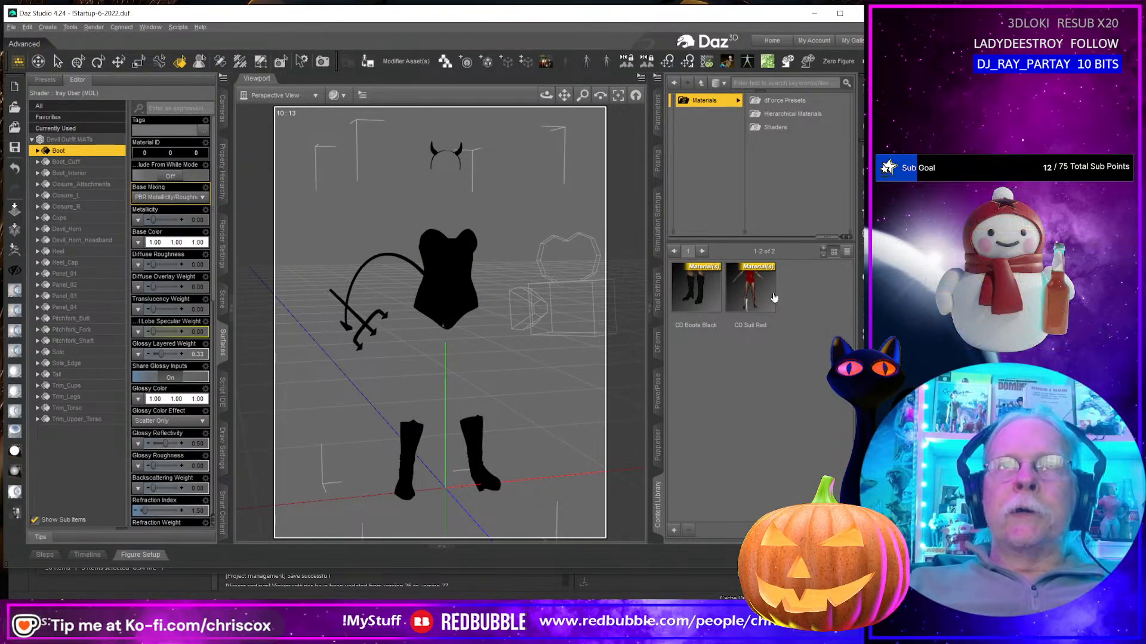
drag(563, 339, 395, 263)
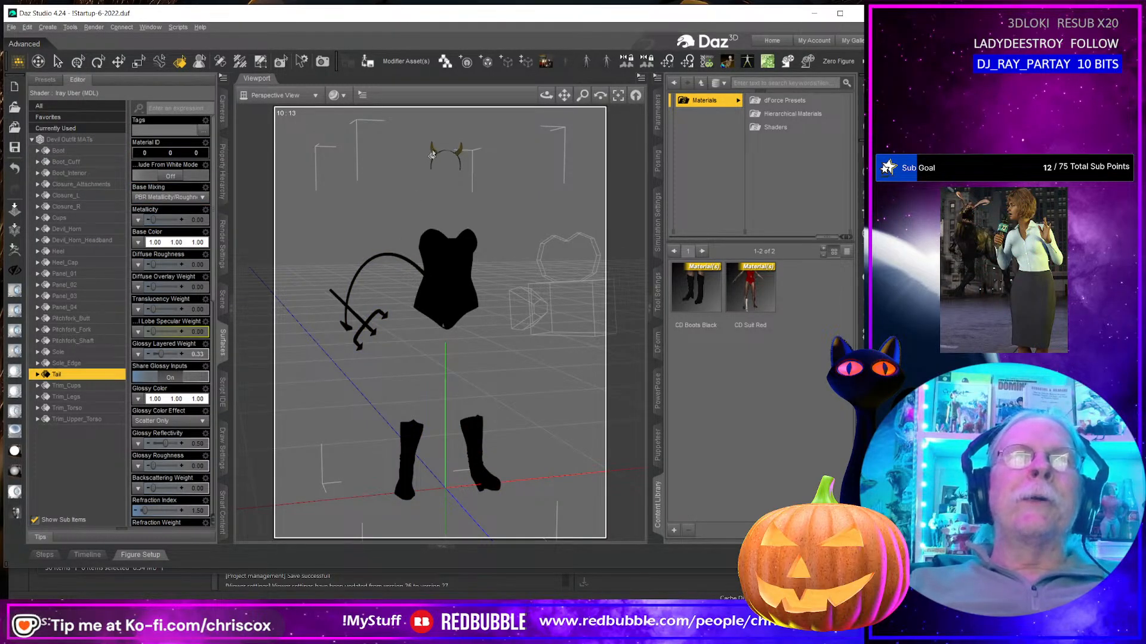
click(432, 154)
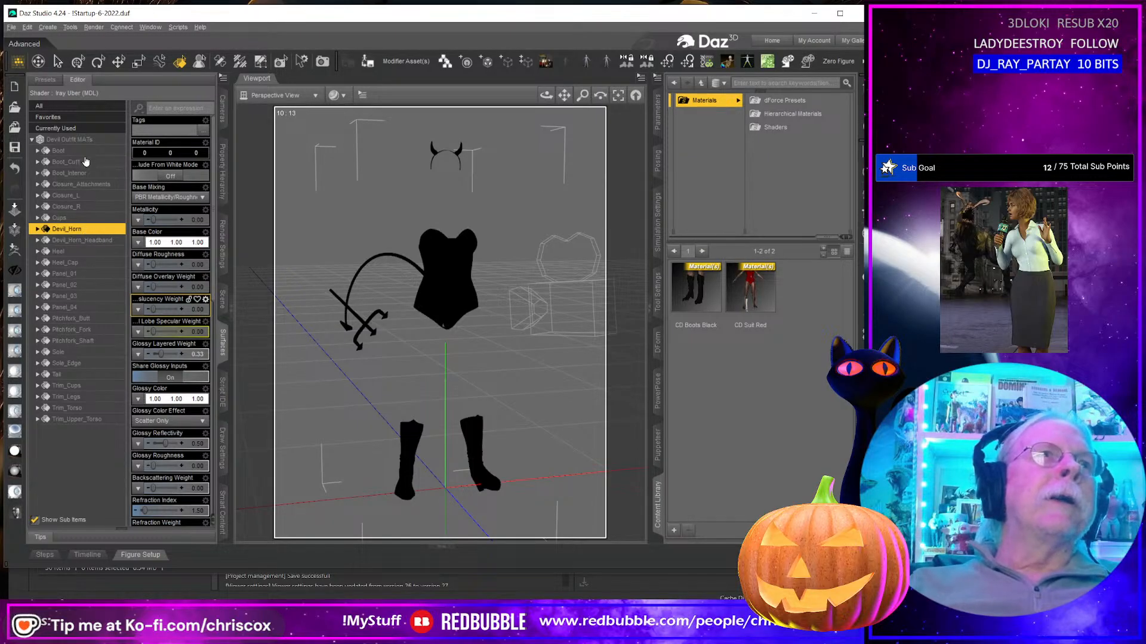
drag(84, 153, 91, 175)
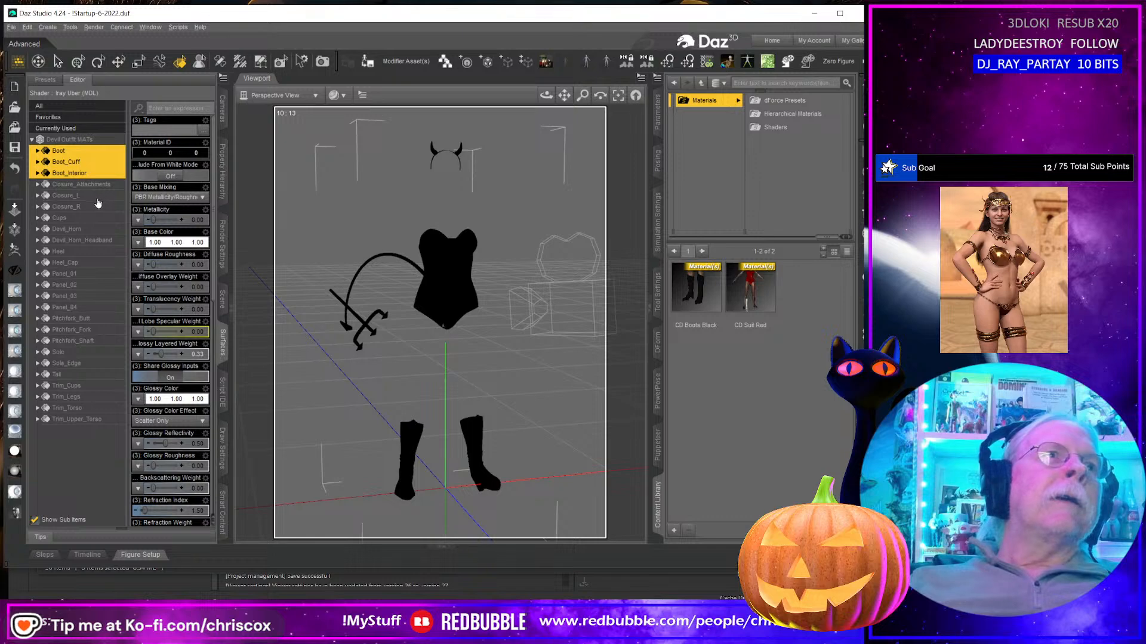
ctrl+click(85, 251)
ctrl+click(86, 263)
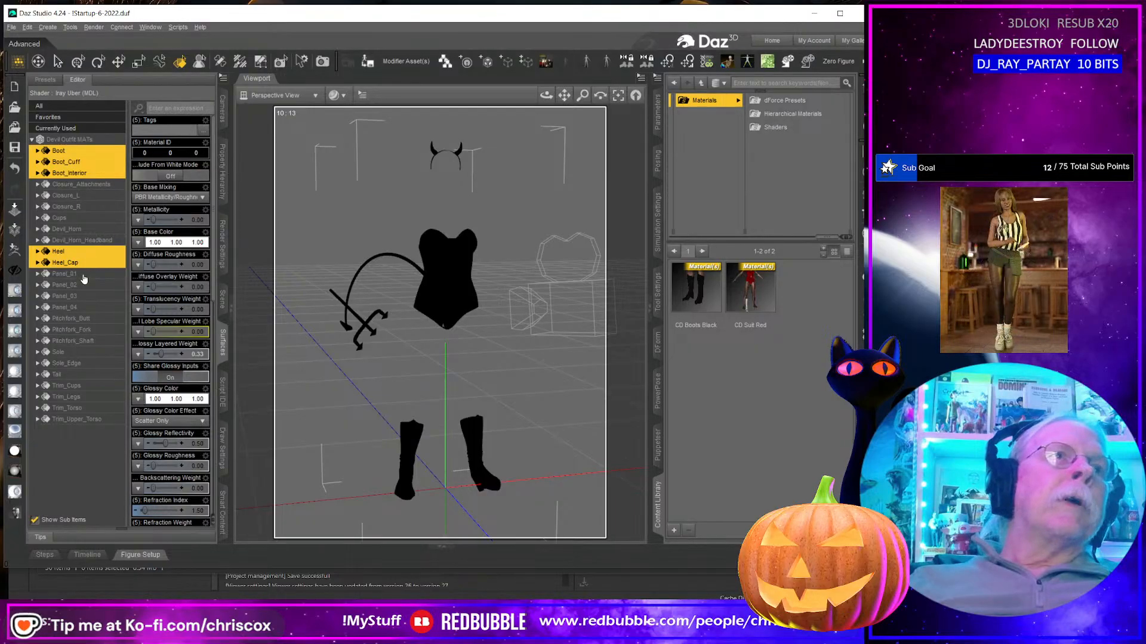
ctrl+click(88, 353)
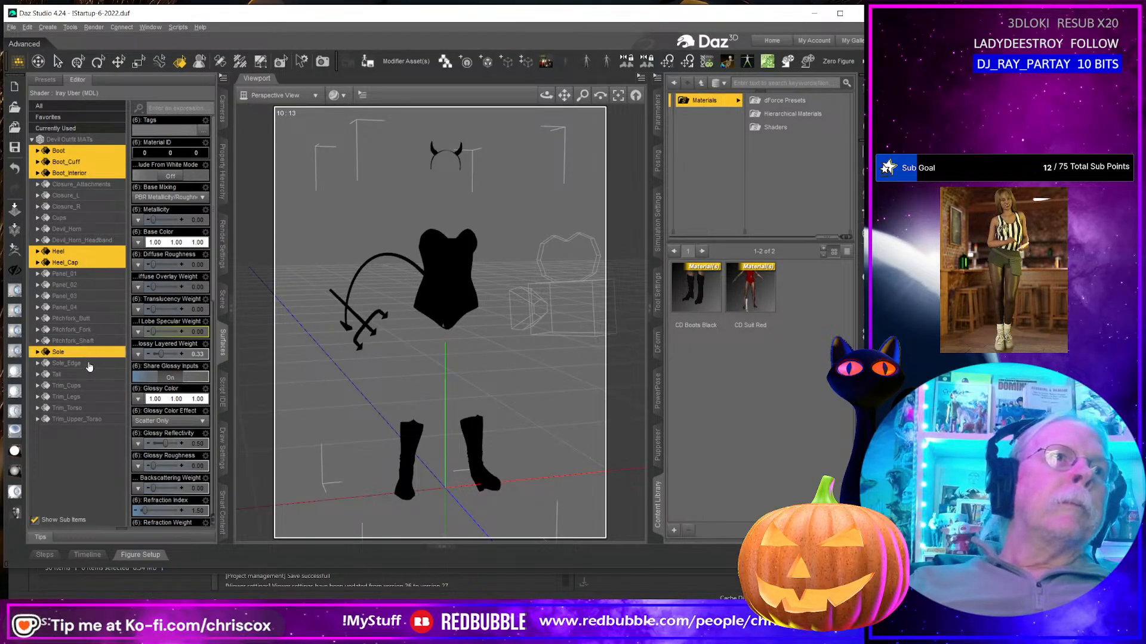
ctrl+click(90, 364)
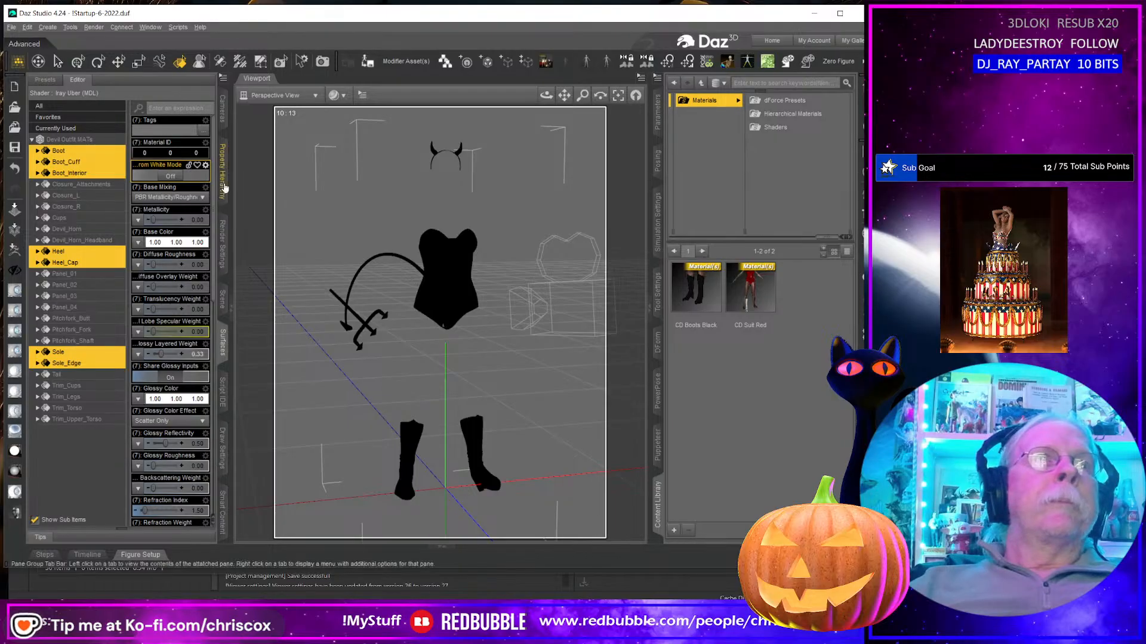
Step: Select all surfaces of Devil Outfit MATs and apply the CCox Base Shader II script to them
click(77, 139)
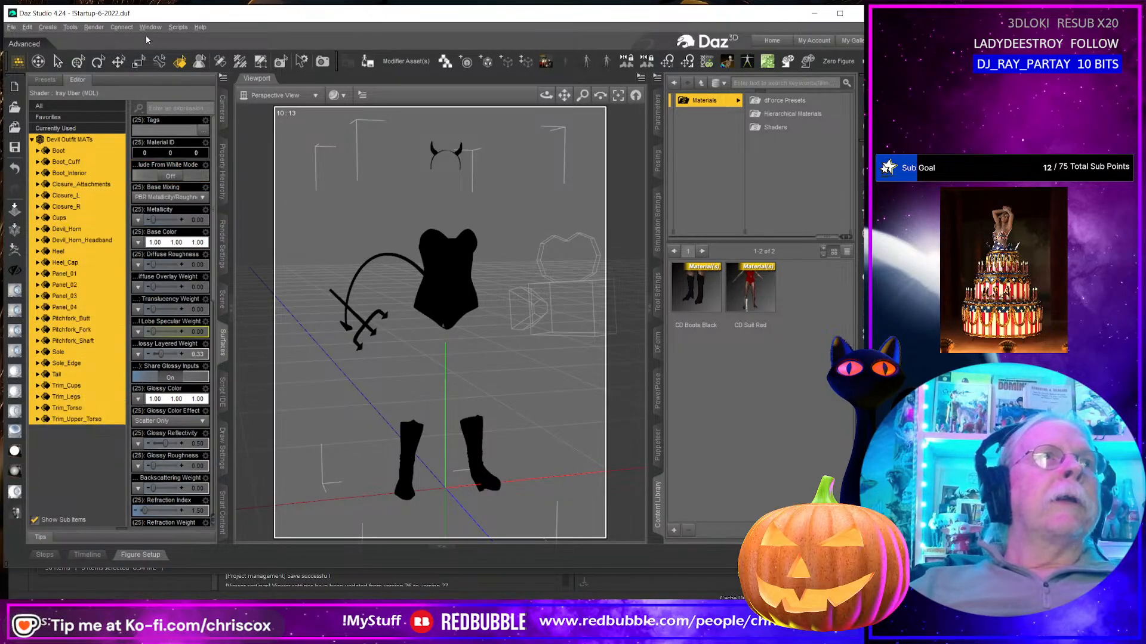
click(185, 28)
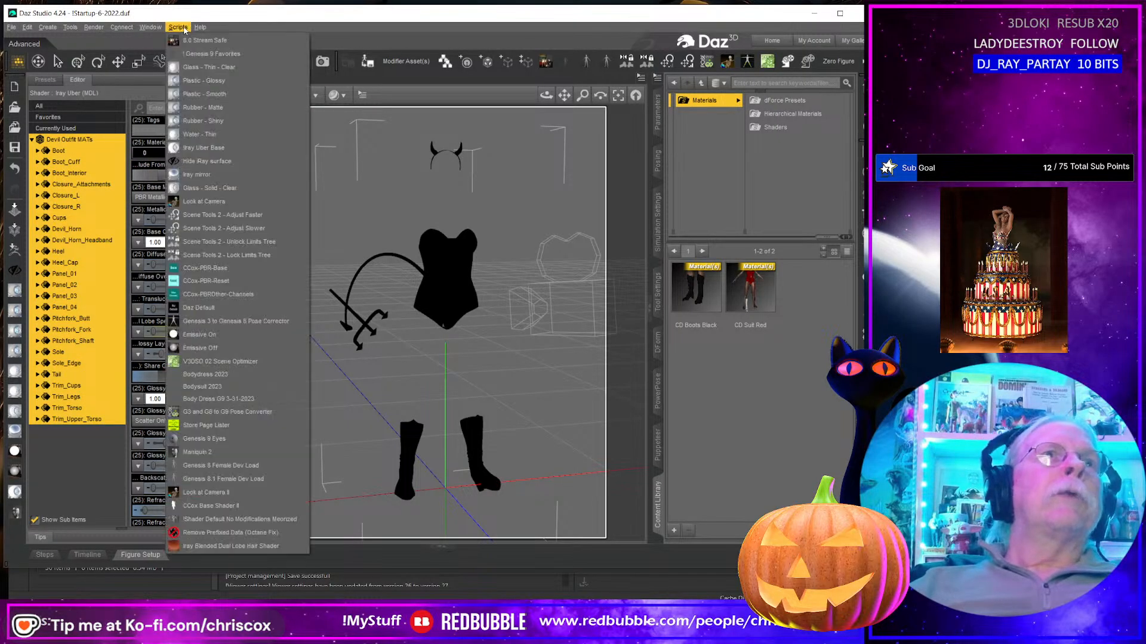
click(229, 507)
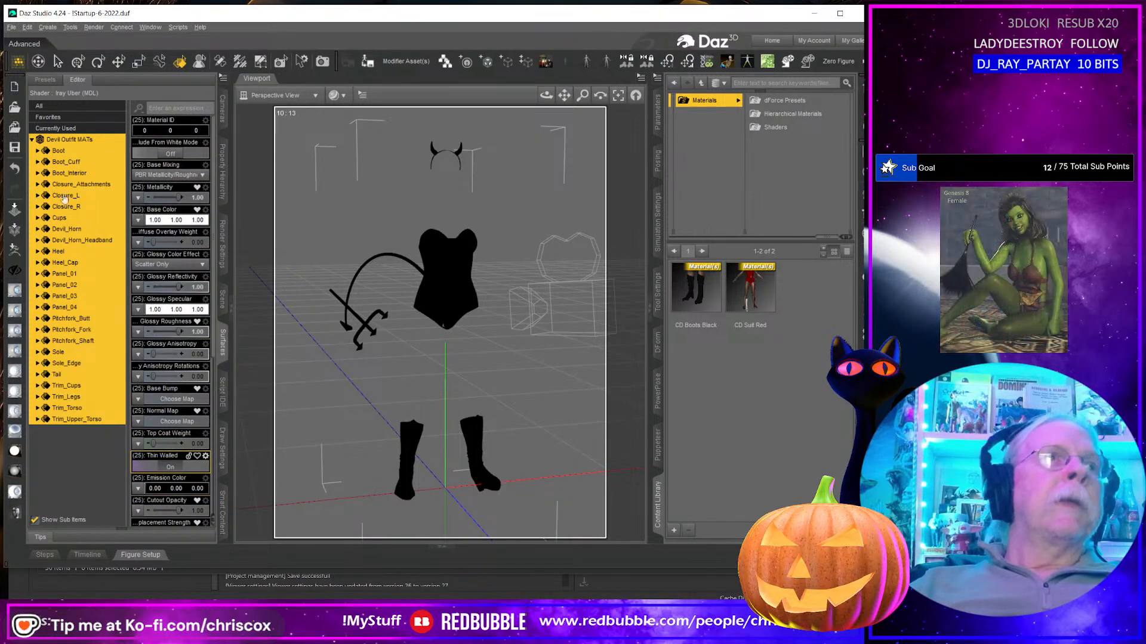
Step: Select only the Boot, Boot_Cuff, Boot_Interior, Heel, Heel_Cap, Sole and Sole_Edge surfaces
click(72, 151)
ctrl+click(72, 161)
ctrl+click(76, 173)
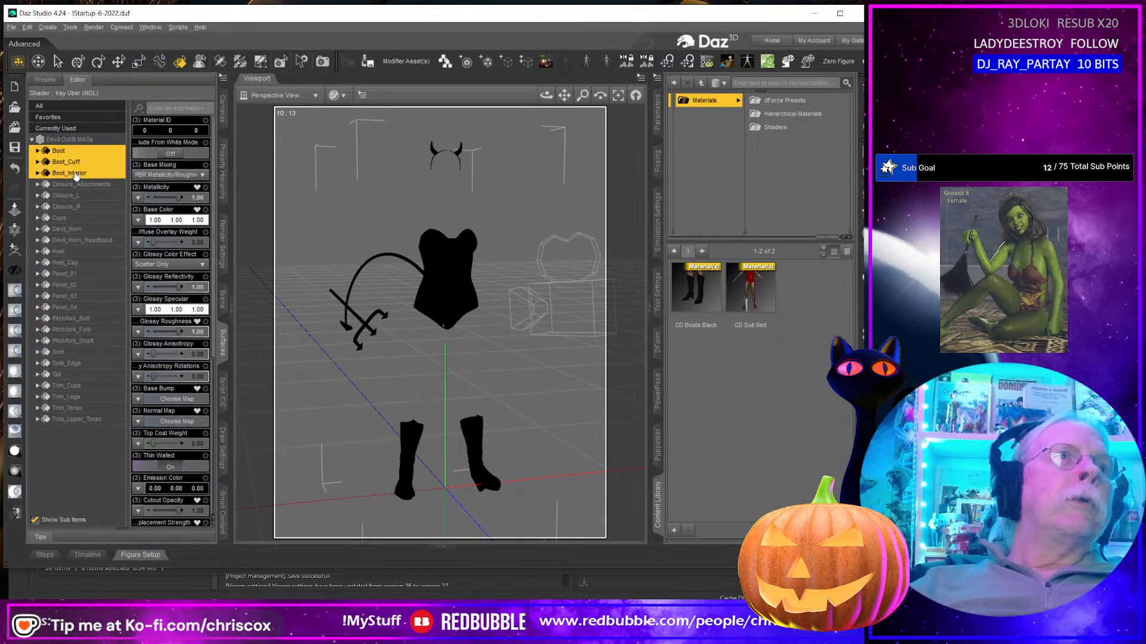
ctrl+click(75, 251)
ctrl+click(79, 263)
ctrl+click(76, 353)
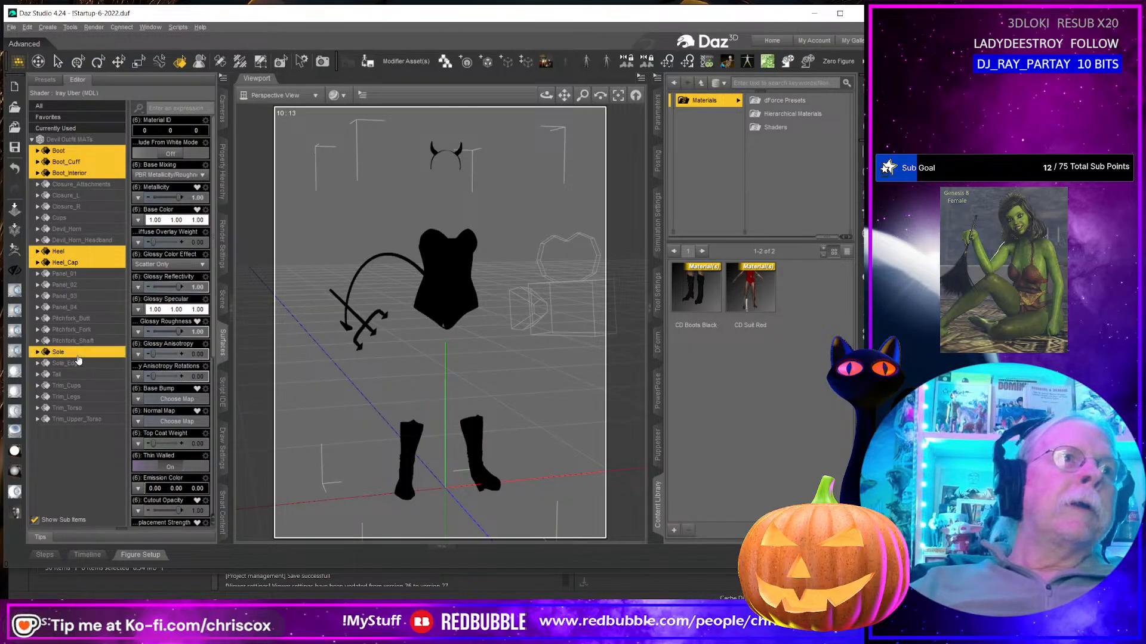
ctrl+click(76, 363)
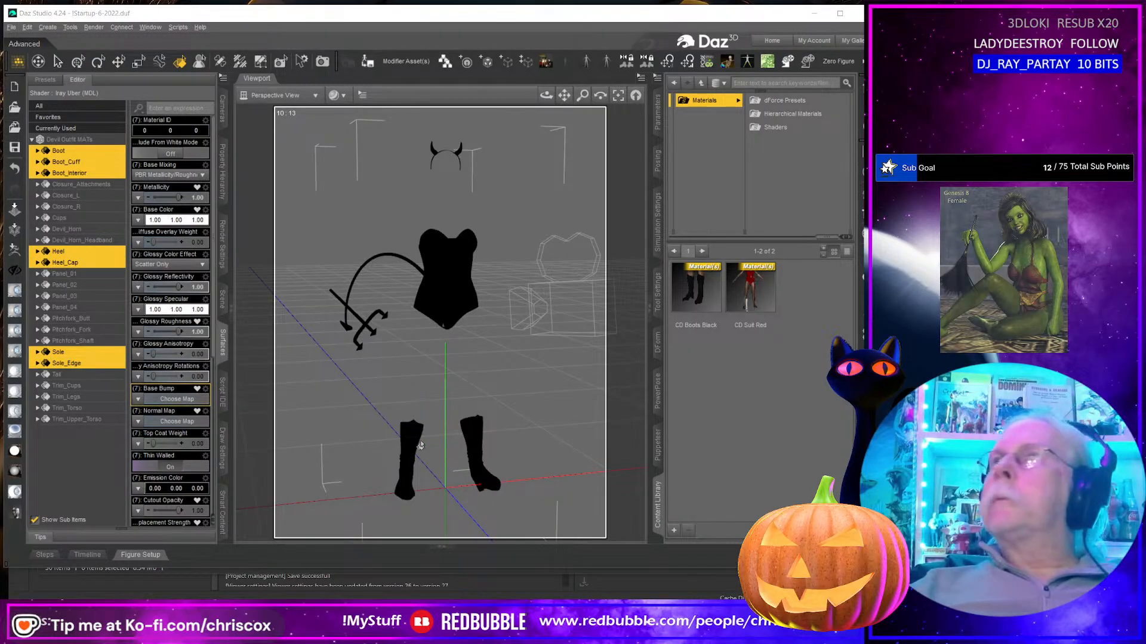
Step: Bring up the file browser, place it beside the surface settings, and open the Carnival Devil Boots textures folder
key(alt+Tab)
drag(357, 19, 593, 11)
scroll(358, 489, down, 1)
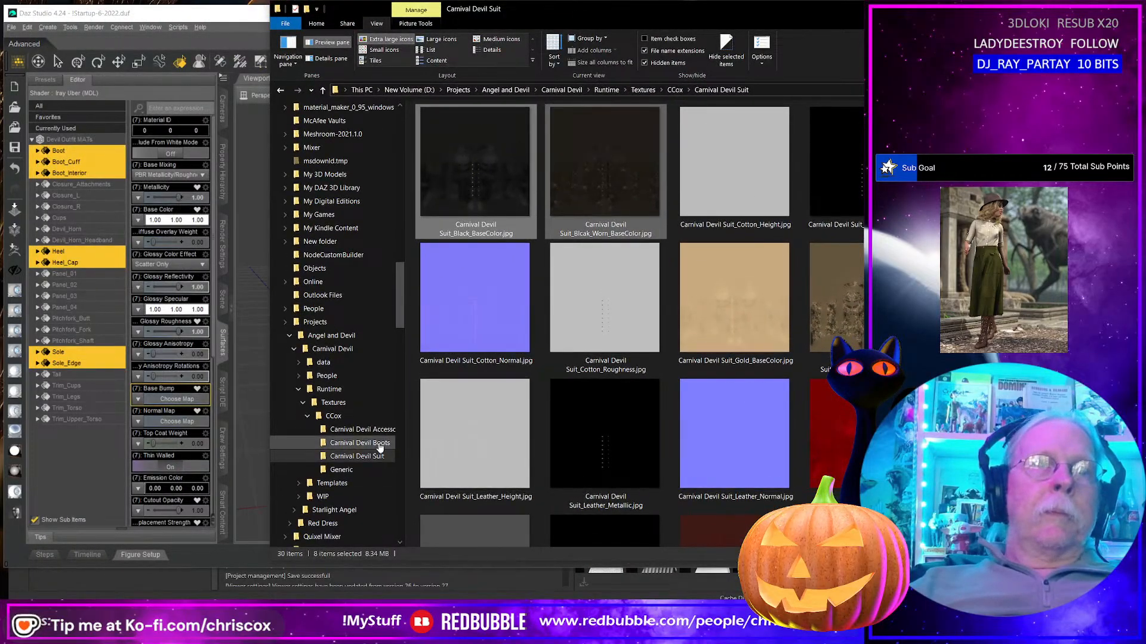
click(360, 443)
Step: Assign Carnival Devil Suit_Boots_Metallic.jpg as the Metallicity map of the selected boot surfaces
scroll(553, 438, down, 2)
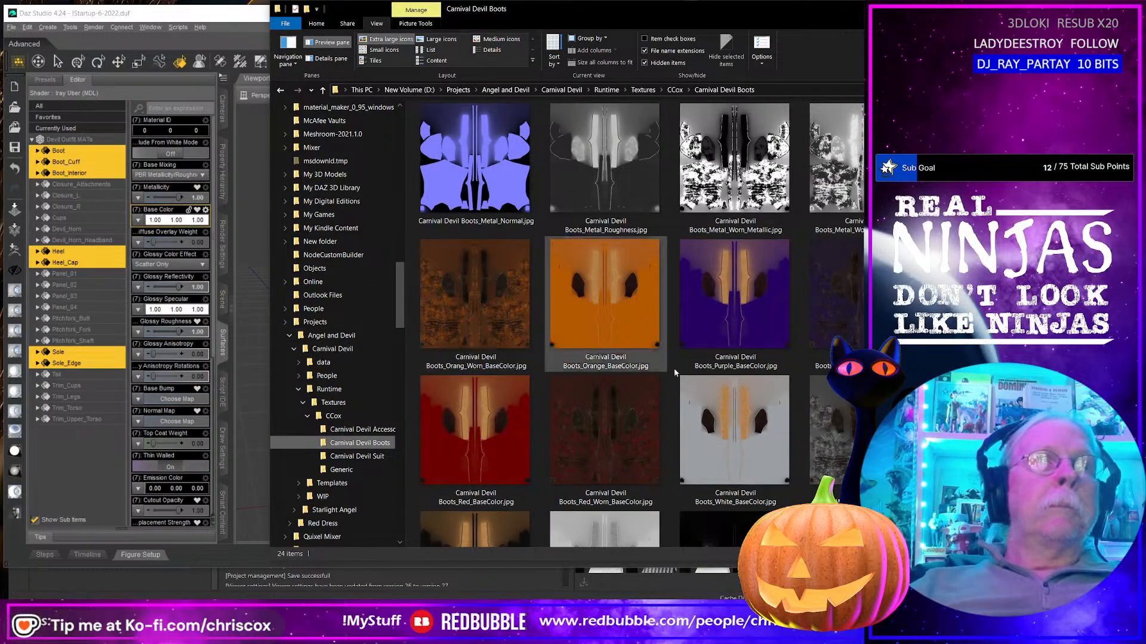
scroll(734, 382, down, 3)
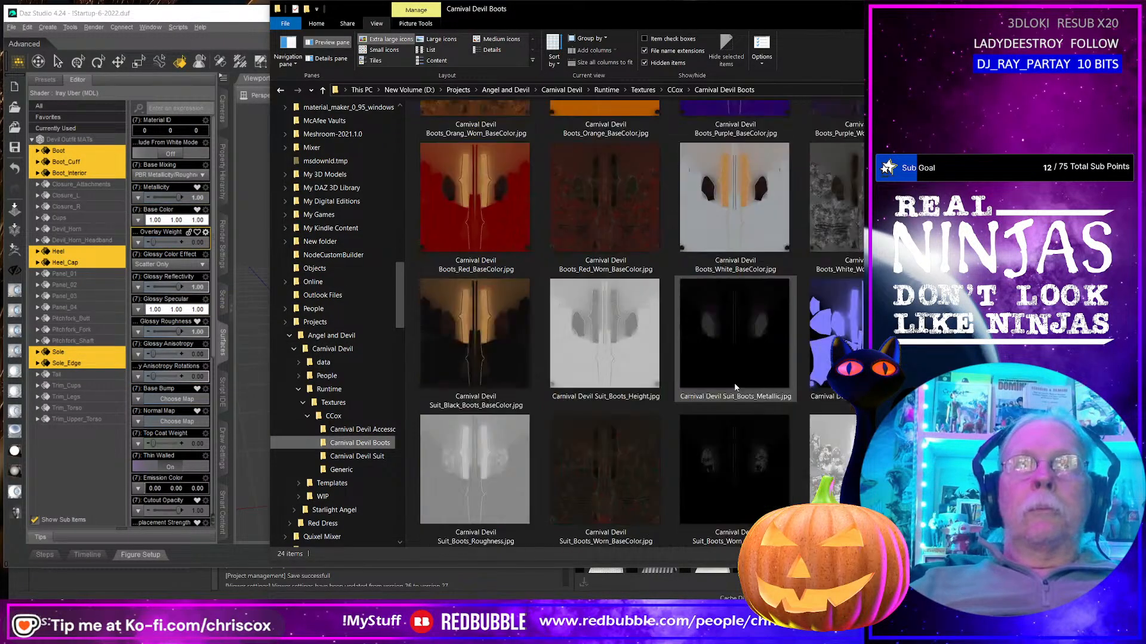
click(742, 352)
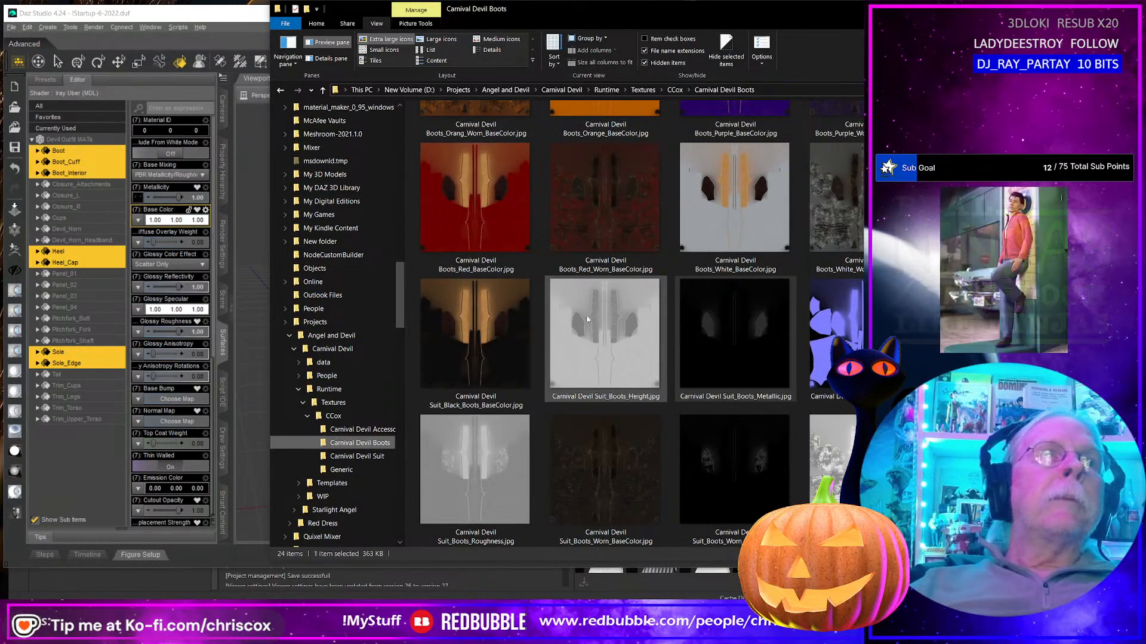
scroll(524, 282, up, 3)
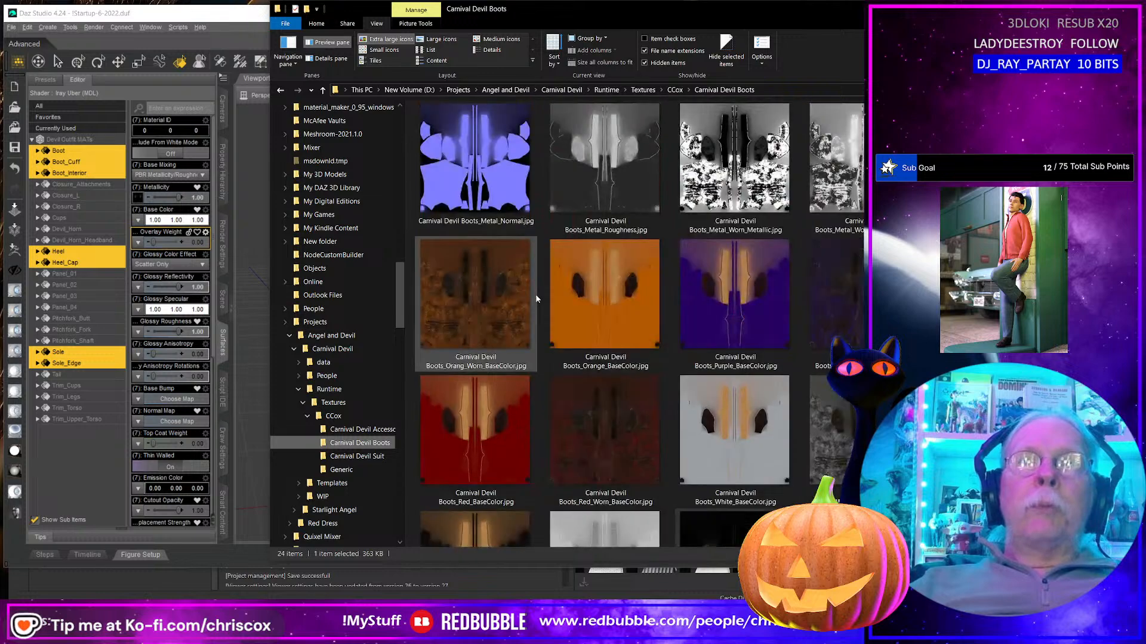
Step: Assign Carnival Devil Boots_Red_BaseColor.jpg as the Base Color map of the selected boot surfaces
scroll(536, 299, down, 3)
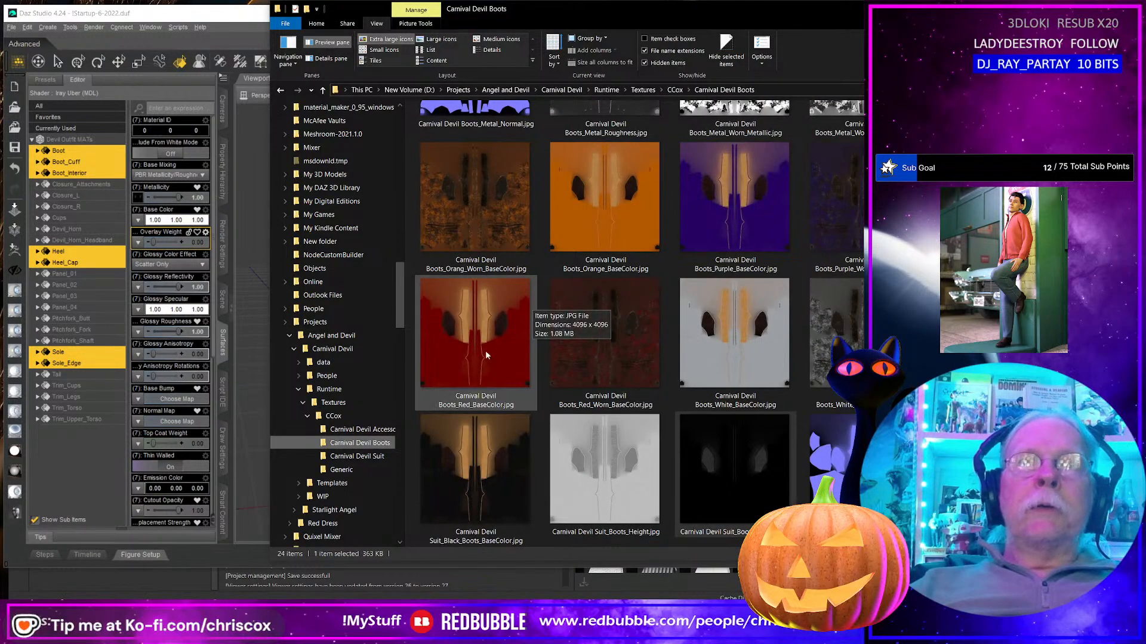
click(436, 367)
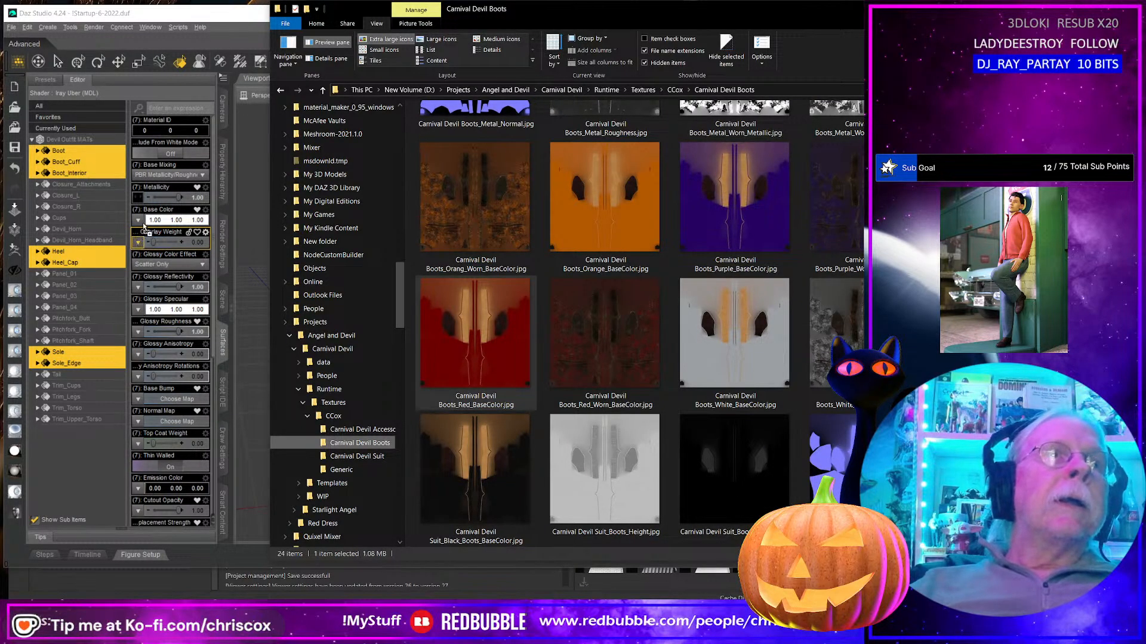
drag(139, 221, 139, 221)
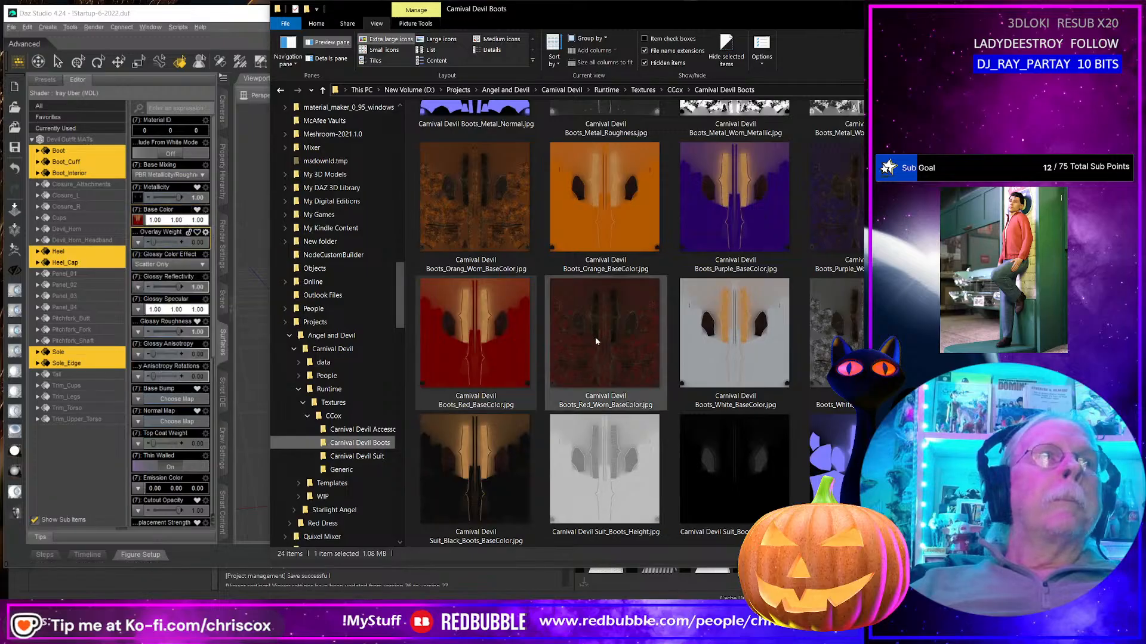
Step: Assign Carnival Devil Suit_Boots_Height.jpg as the Base Bump map of the selected boot surfaces
drag(613, 481, 187, 373)
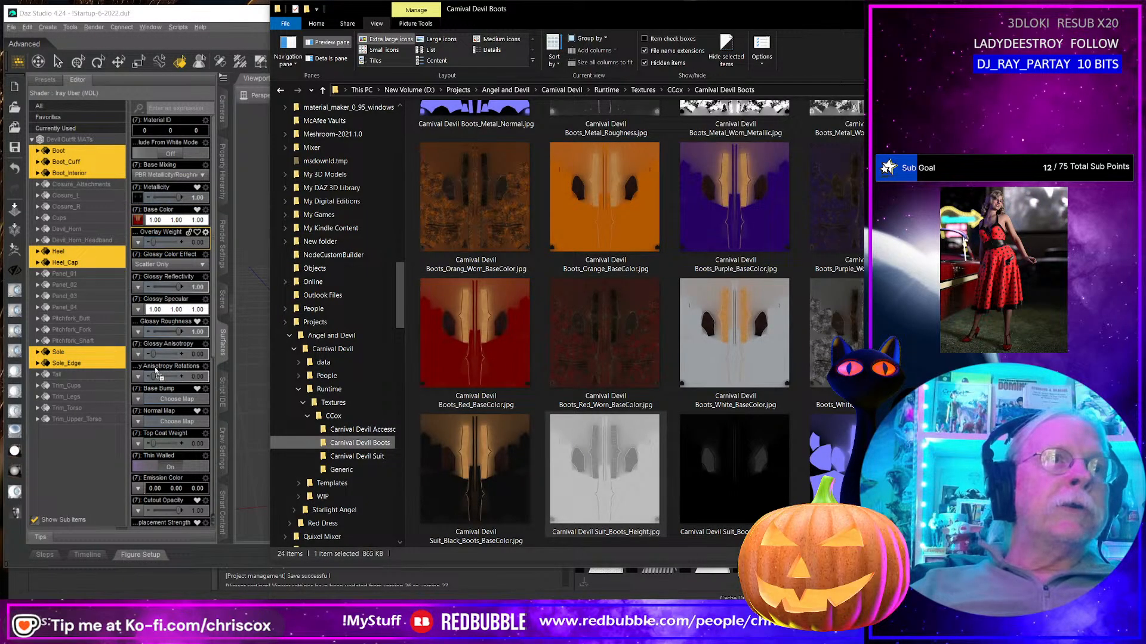
drag(133, 298, 132, 299)
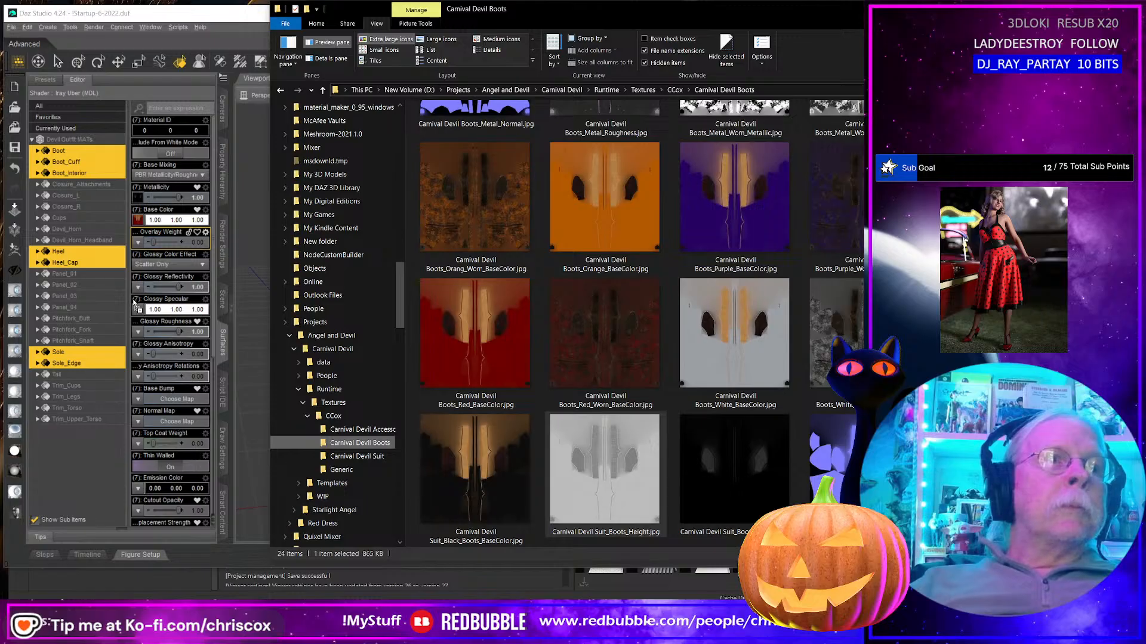
drag(165, 417, 571, 488)
scroll(177, 406, down, 3)
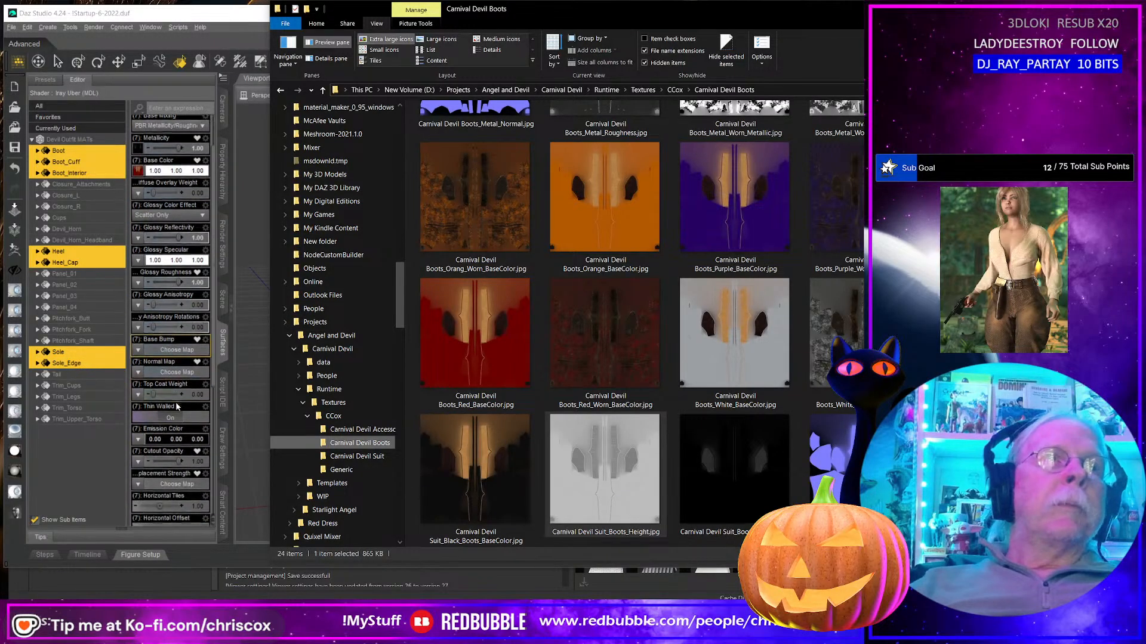
scroll(177, 406, up, 3)
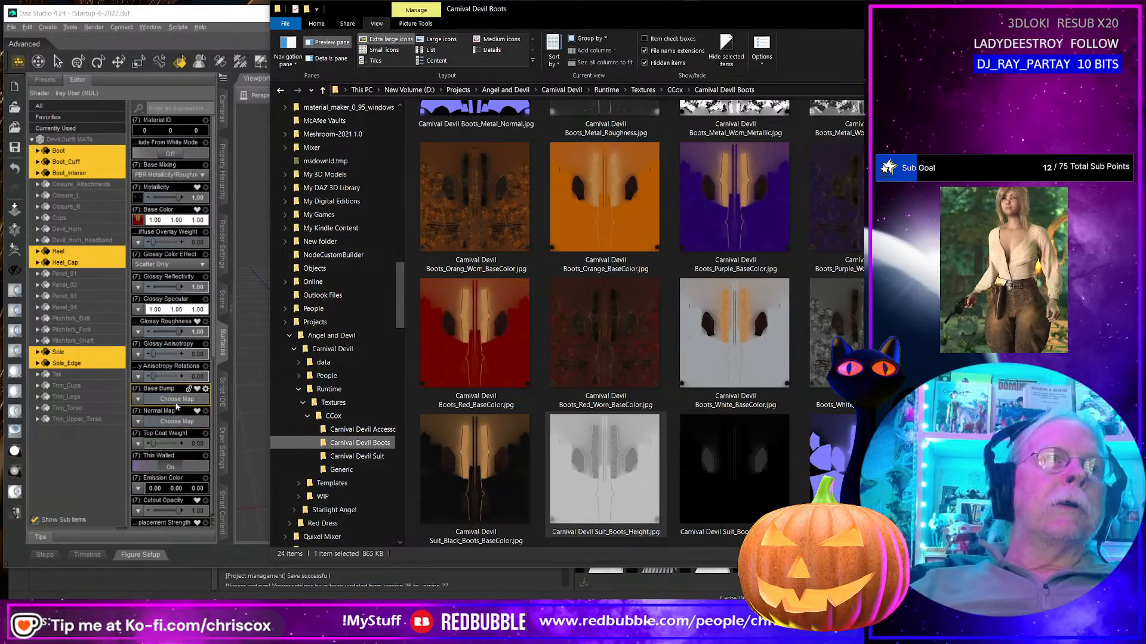
drag(598, 480, 137, 402)
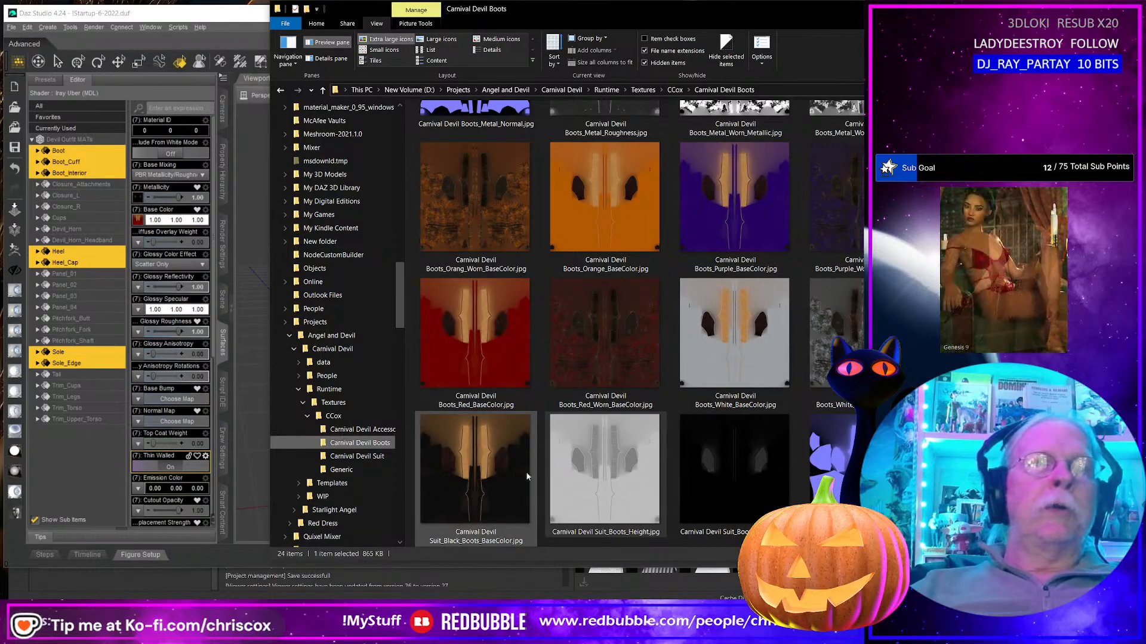
drag(590, 484, 137, 401)
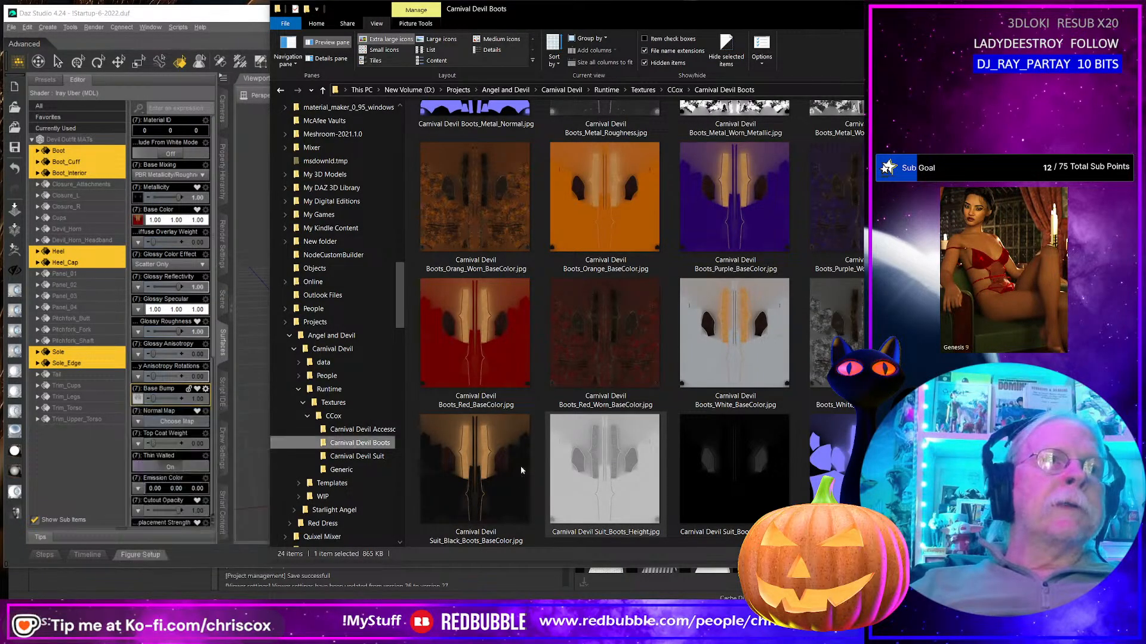
Step: Assign the suit boots normal texture as the Normal Map and Carnival Devil Suit_Boots_Roughness.jpg as the Glossy Roughness map of the boot surfaces
drag(833, 459, 139, 423)
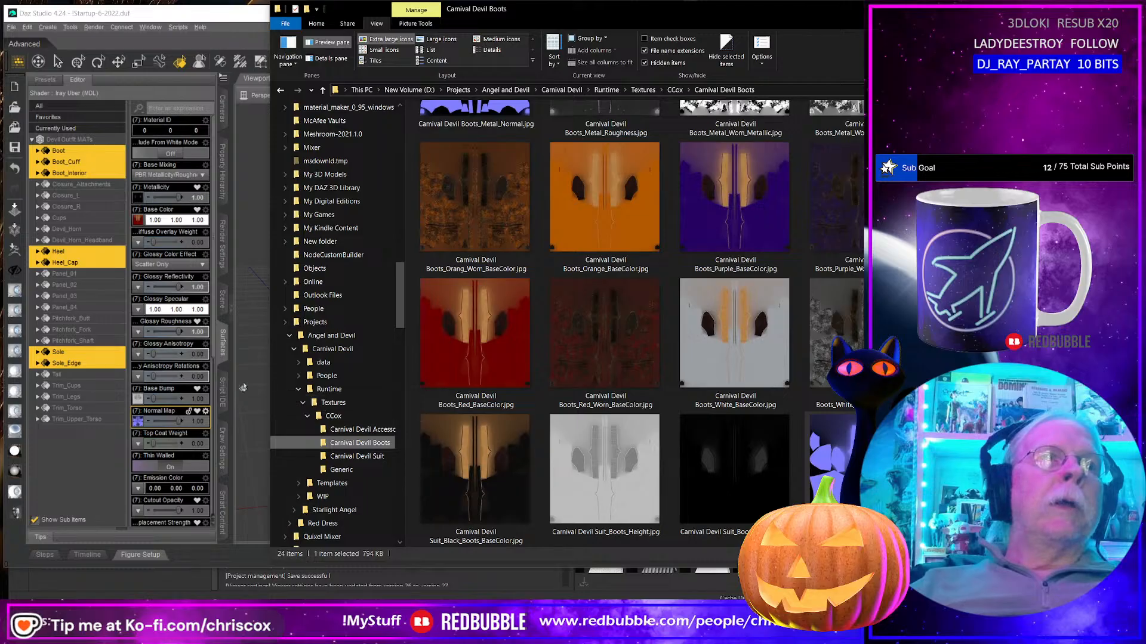
scroll(754, 442, up, 3)
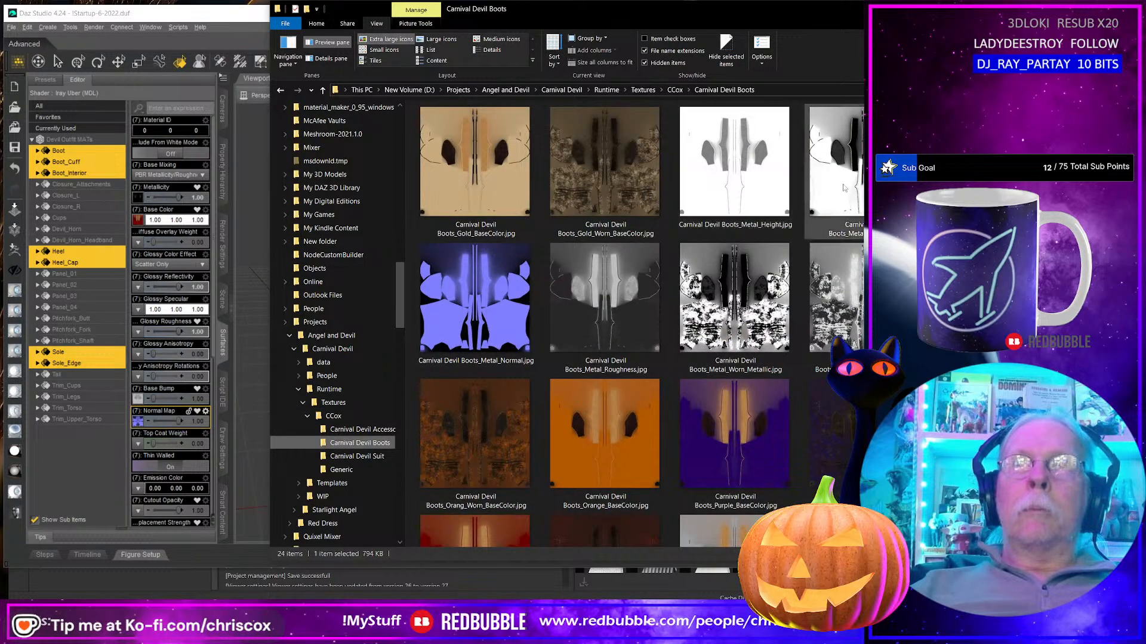
scroll(775, 331, down, 5)
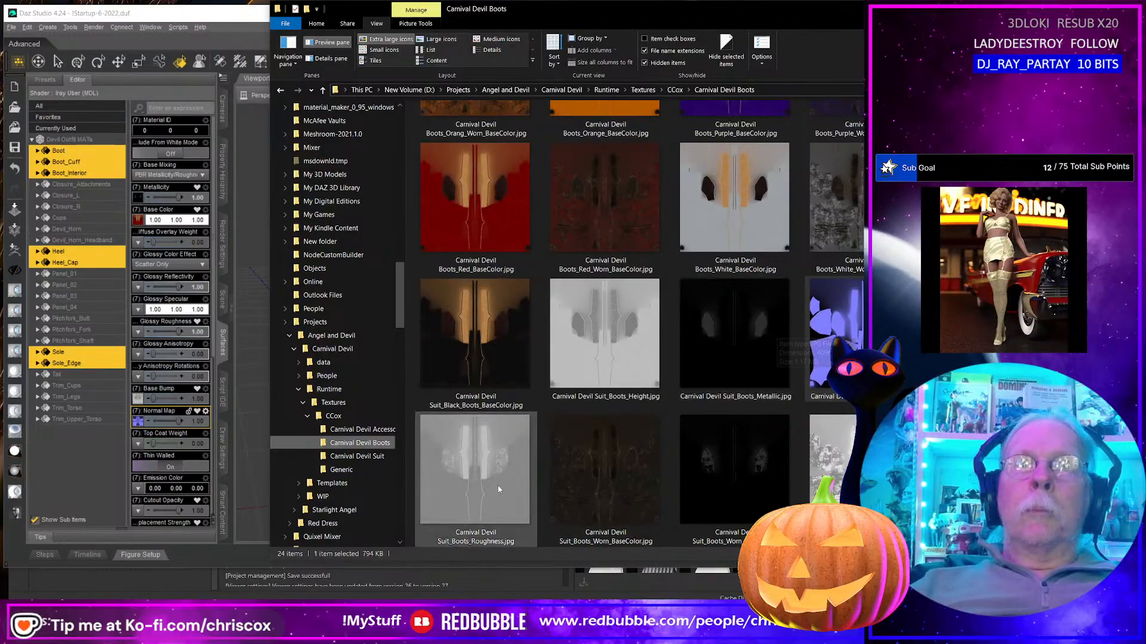
drag(475, 499, 181, 329)
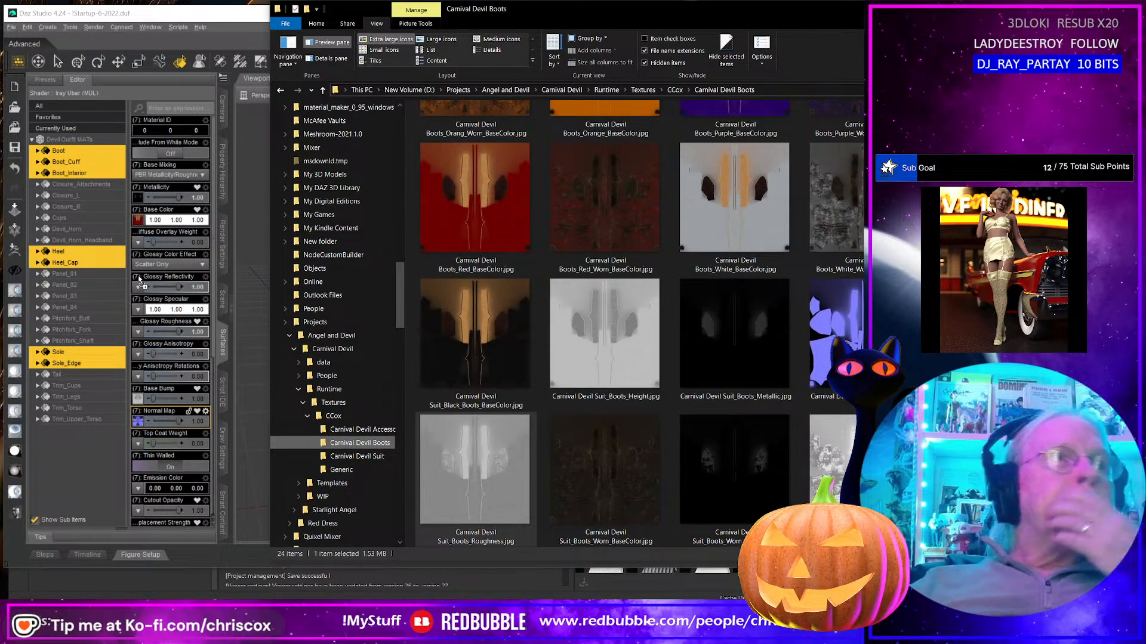
drag(140, 280, 137, 309)
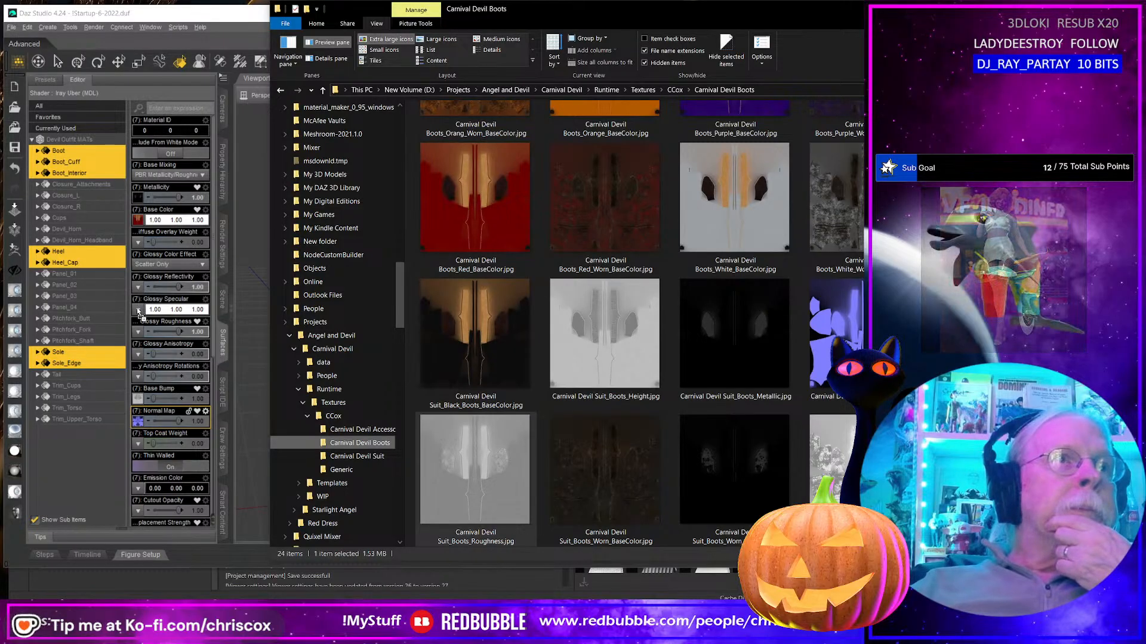
drag(137, 334, 138, 332)
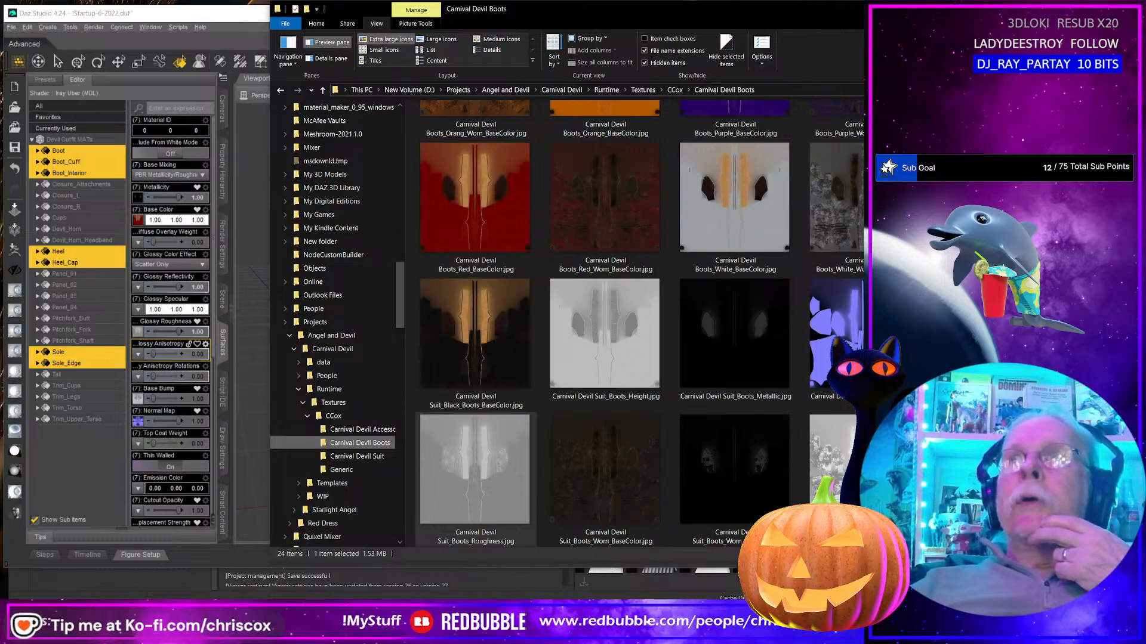
Step: Resize the file browser window so all of it fits beside the surface settings
drag(1000, 310, 873, 310)
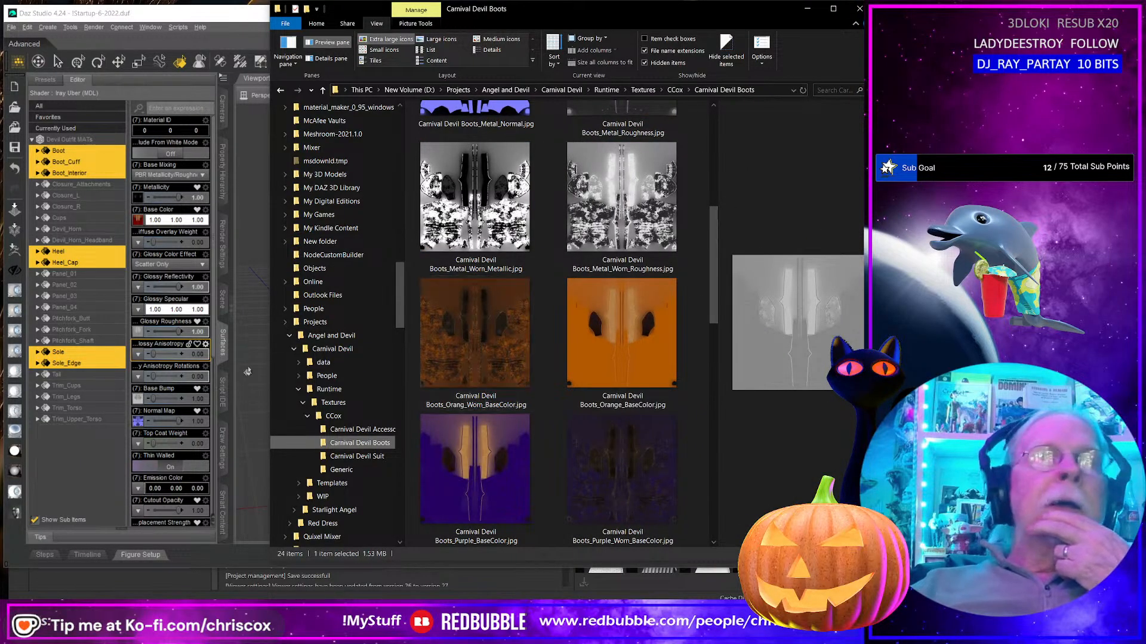
drag(271, 358, 215, 358)
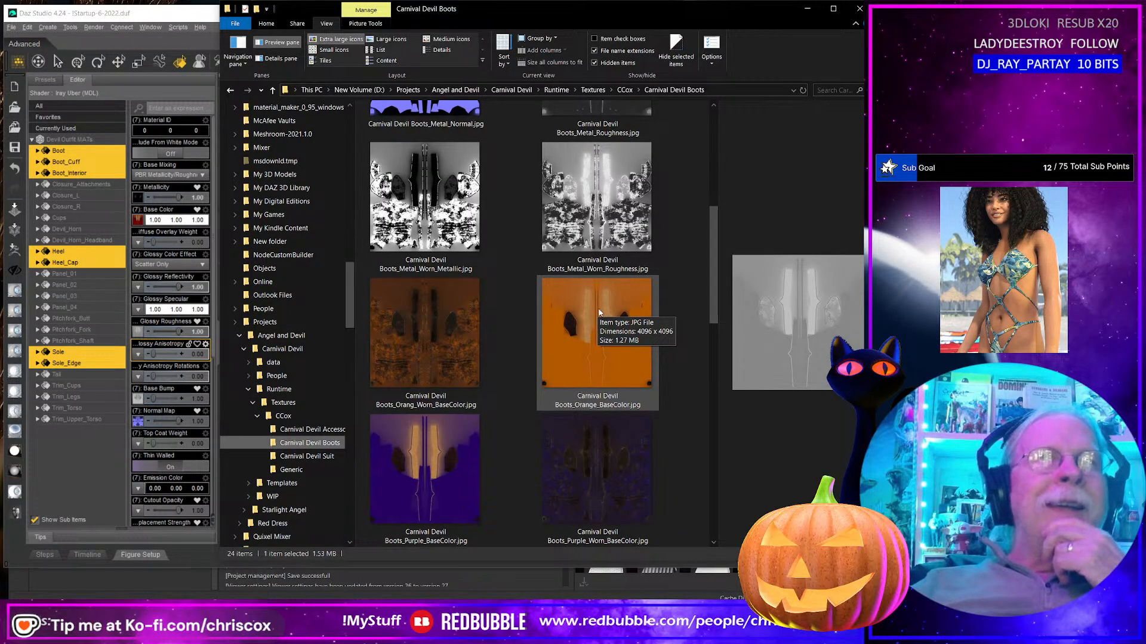
scroll(590, 319, up, 5)
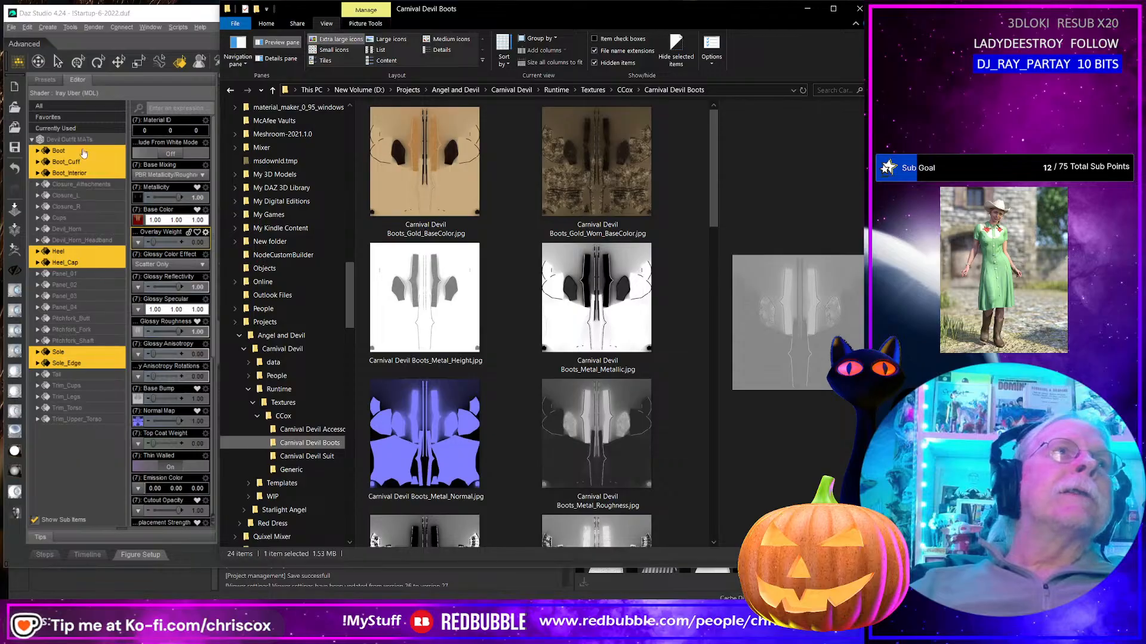
Step: Select only the surfaces Closure_Attachments, Closure_L, Closure_R, Cups, Panel_01 to Panel_04, Trim_Cups, Trim_Legs, Trim_Torso and Trim_Upper_Torso
click(91, 185)
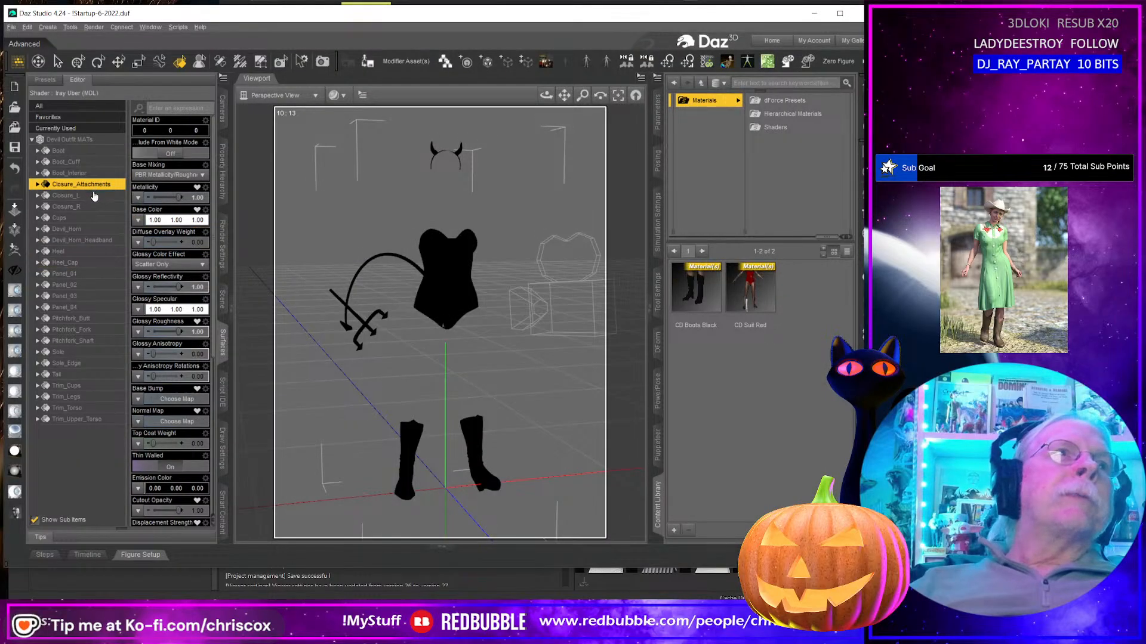
ctrl+click(93, 196)
ctrl+click(93, 207)
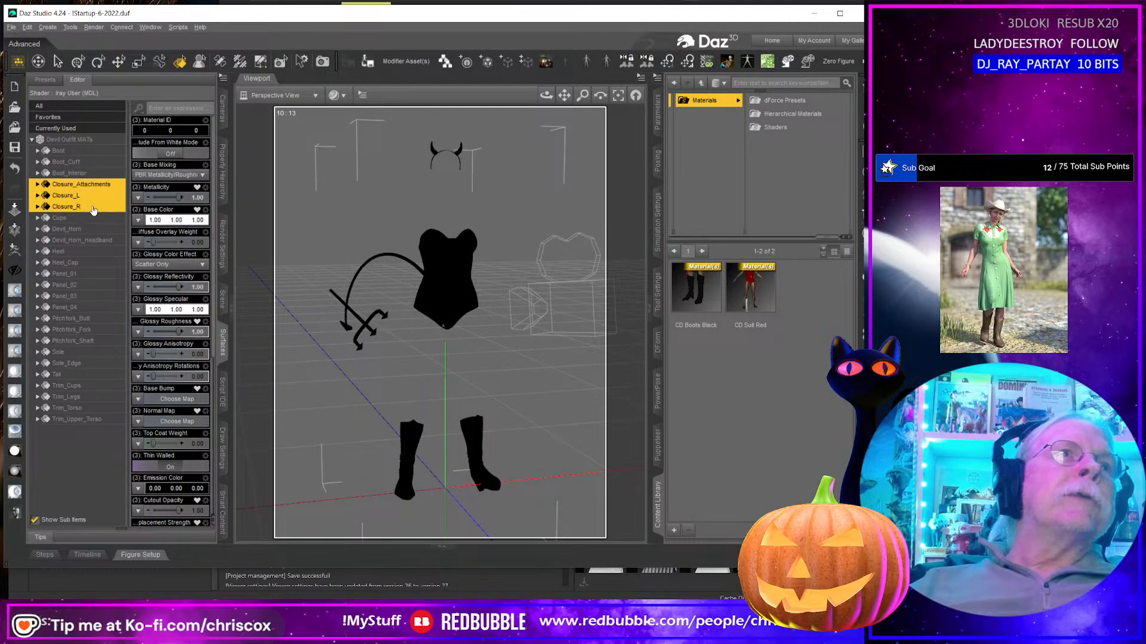
ctrl+click(73, 218)
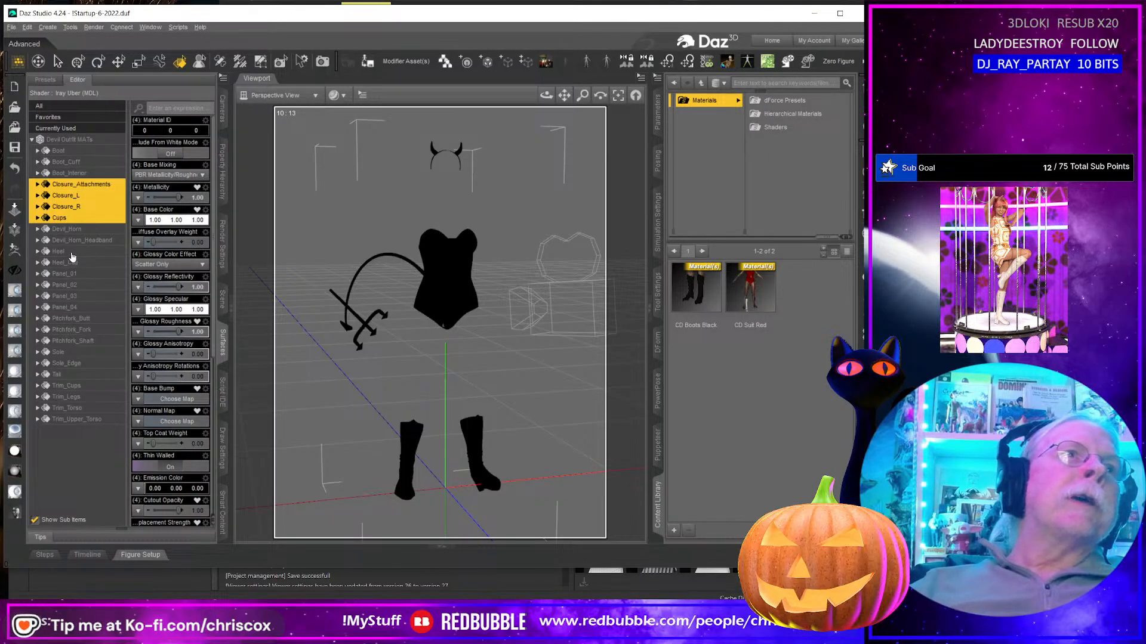
ctrl+click(75, 274)
ctrl+click(80, 285)
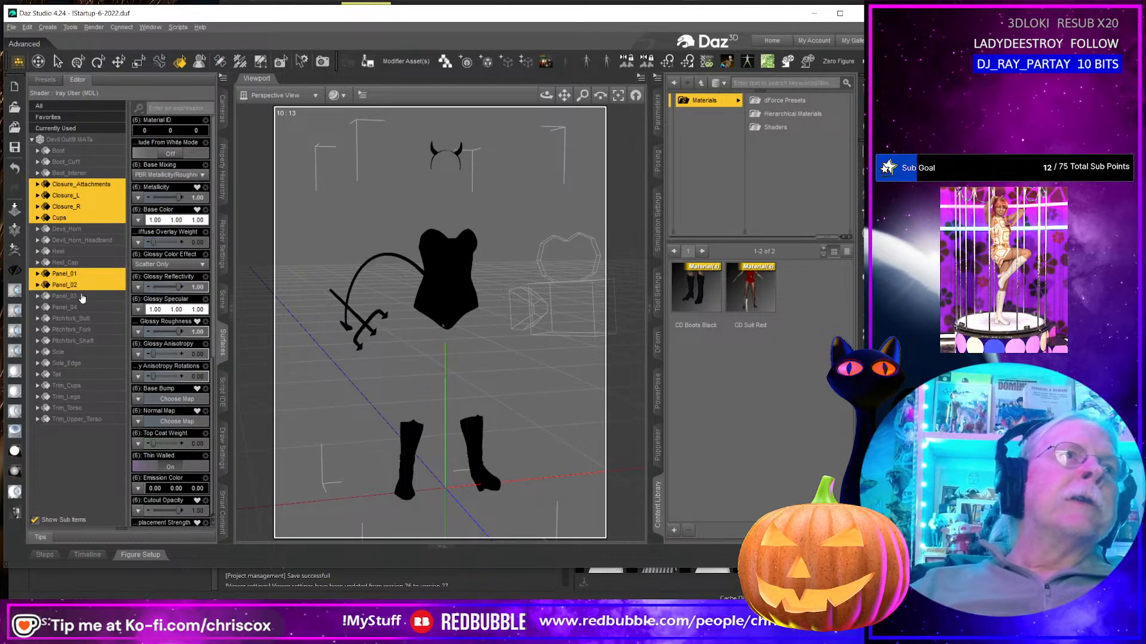
ctrl+click(82, 296)
ctrl+click(84, 308)
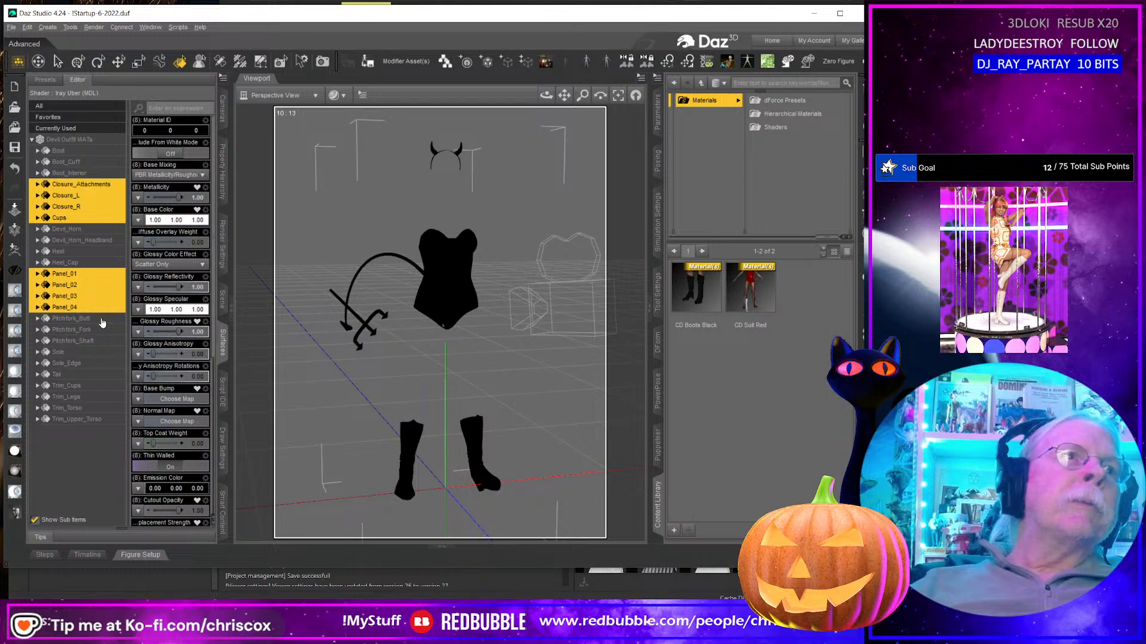
ctrl+click(85, 386)
ctrl+click(85, 397)
ctrl+click(85, 409)
ctrl+click(85, 420)
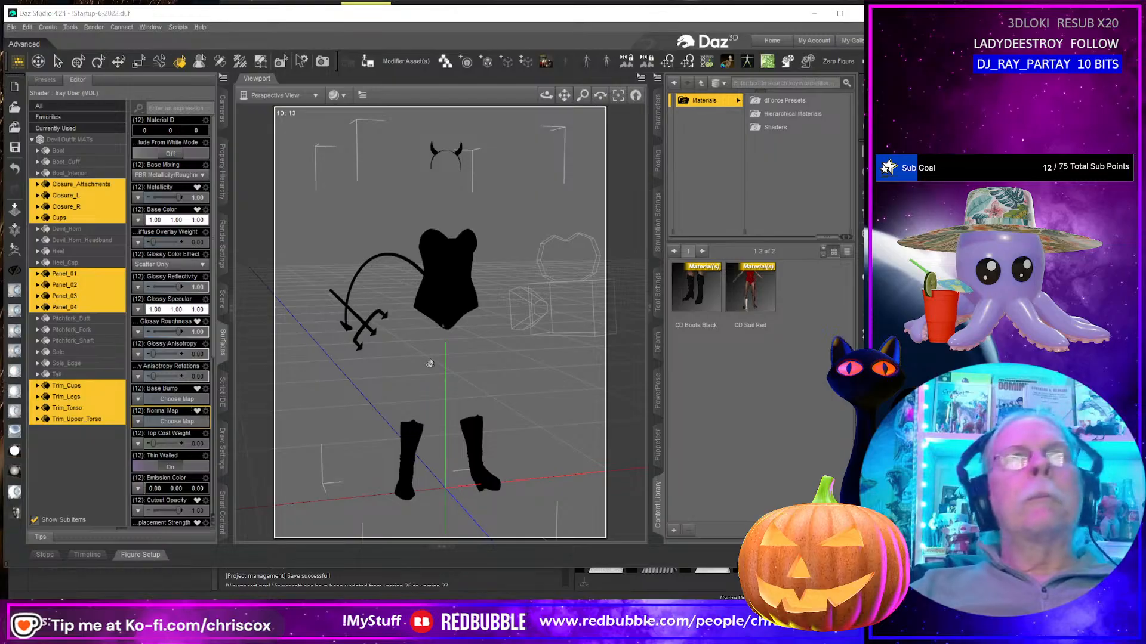
Step: Open the Carnival Devil Suit textures folder and assign Carnival Devil Suit_Leather_Height.jpg as the Base Bump map of the selected suit surfaces
key(alt+Tab)
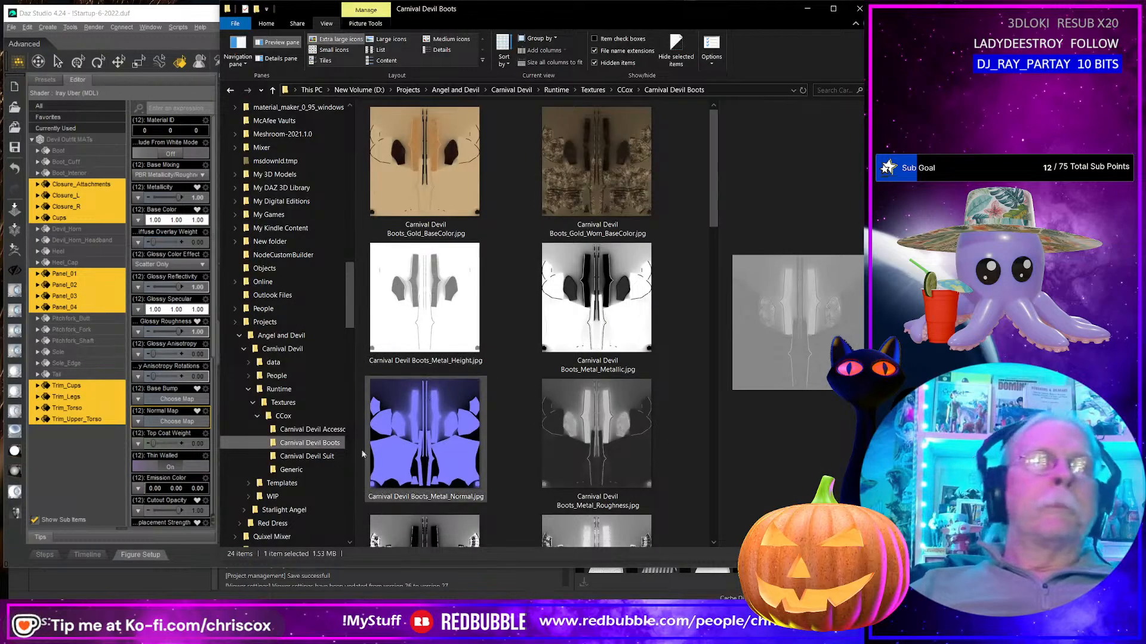
click(307, 456)
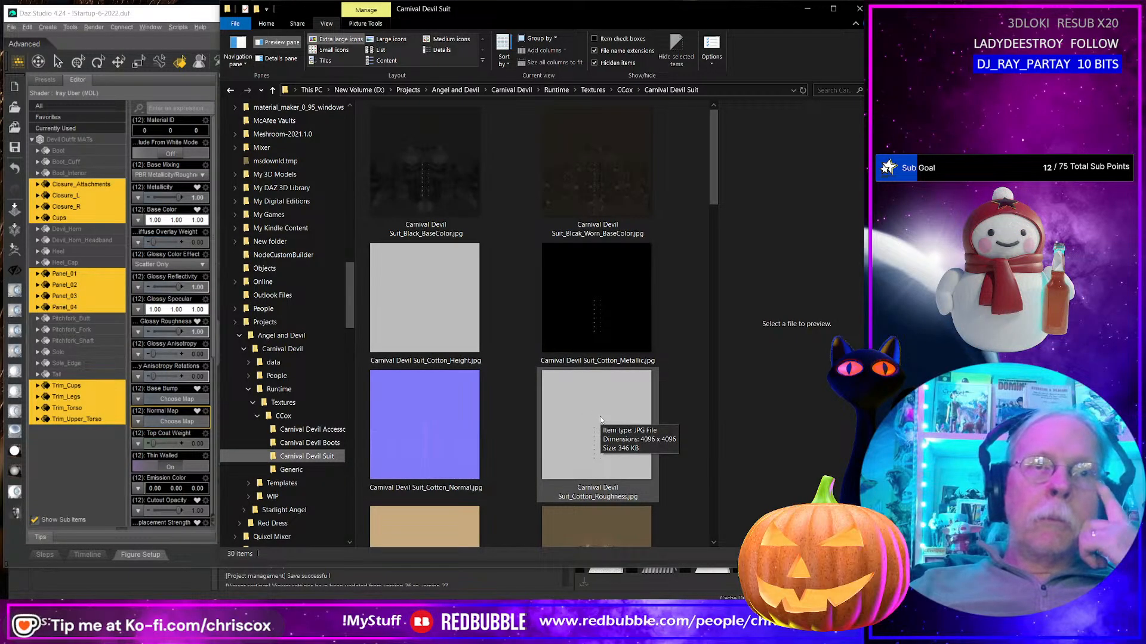
scroll(600, 416, down, 3)
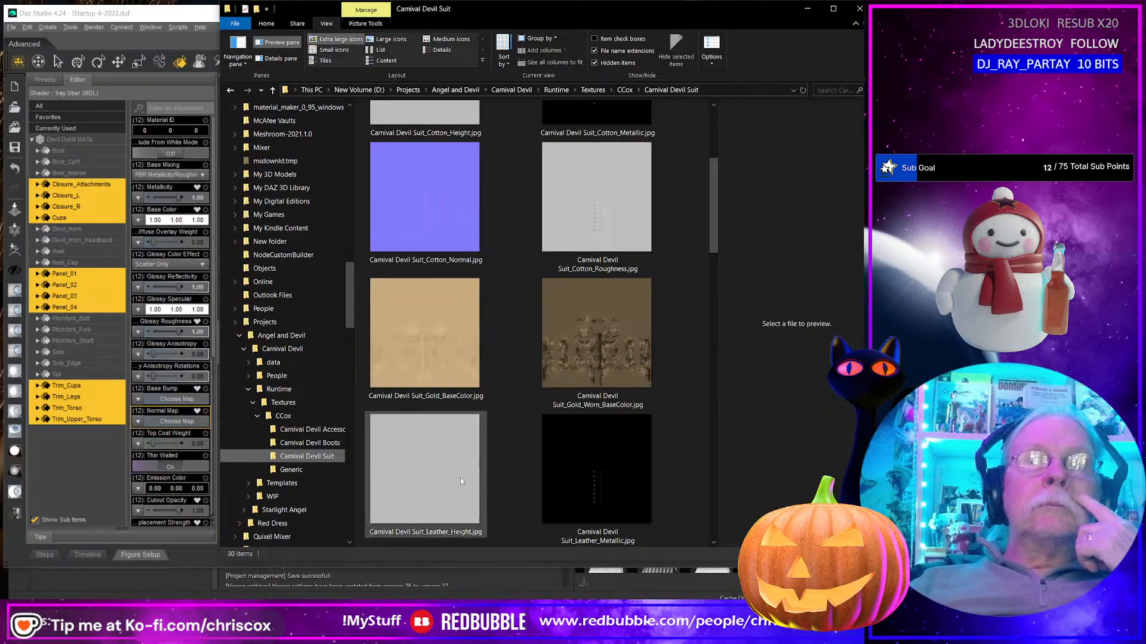
drag(432, 476, 167, 455)
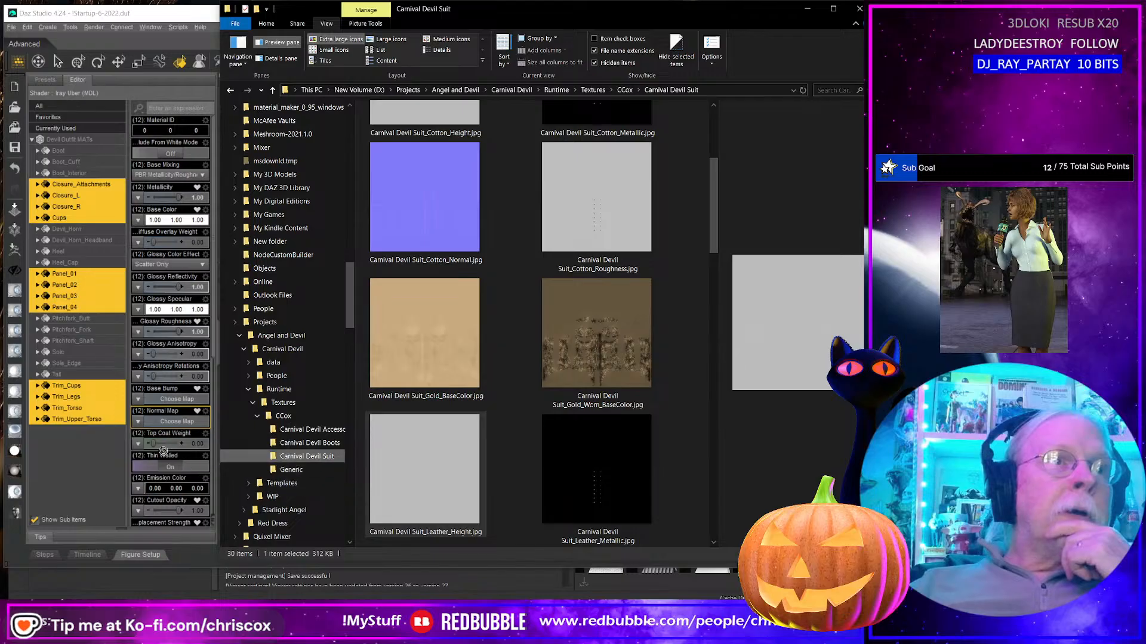
drag(138, 404, 138, 401)
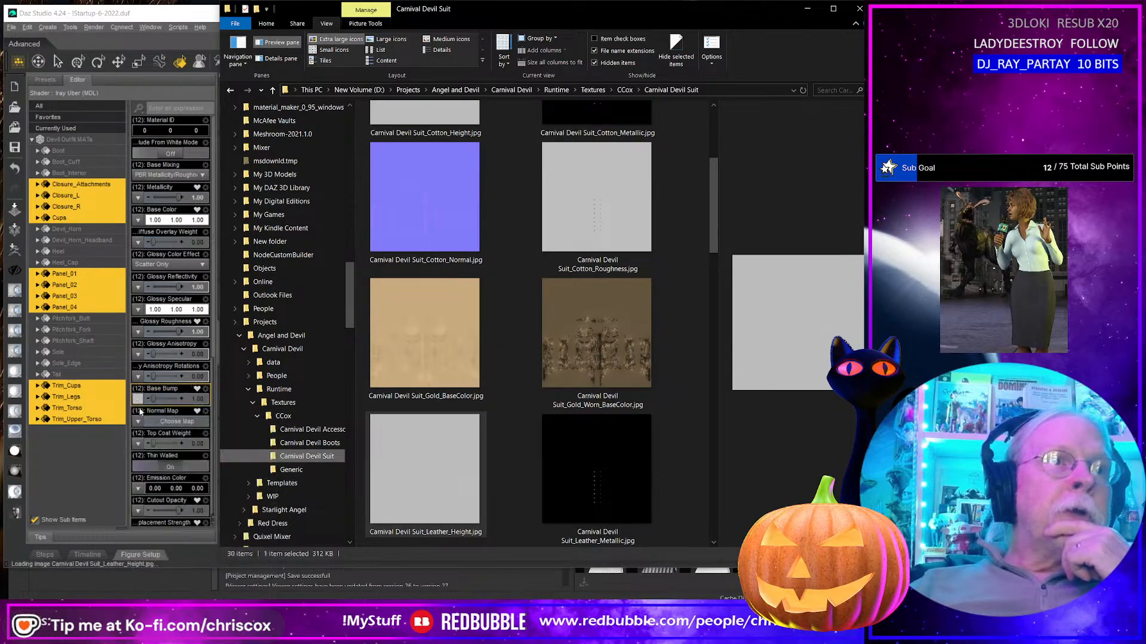
Step: Assign Carnival Devil Suit_Leather_Metallic.jpg as the Metallicity map and Carnival Devil Suit_Leather_Normal.jpg as the Normal Map of the suit surfaces
click(596, 483)
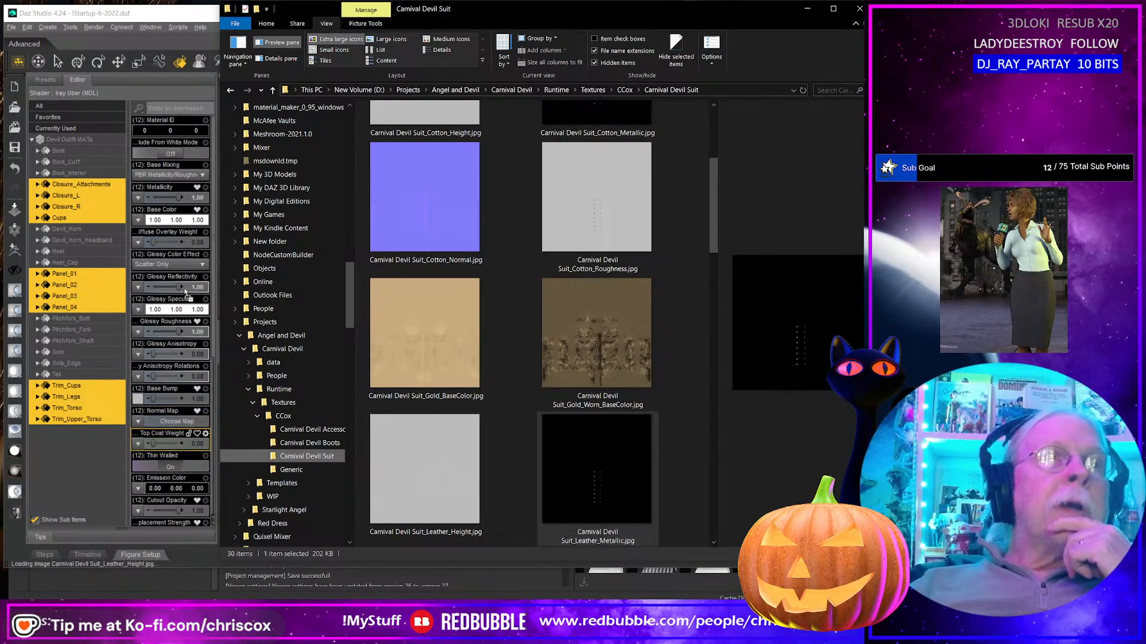
drag(139, 198, 140, 198)
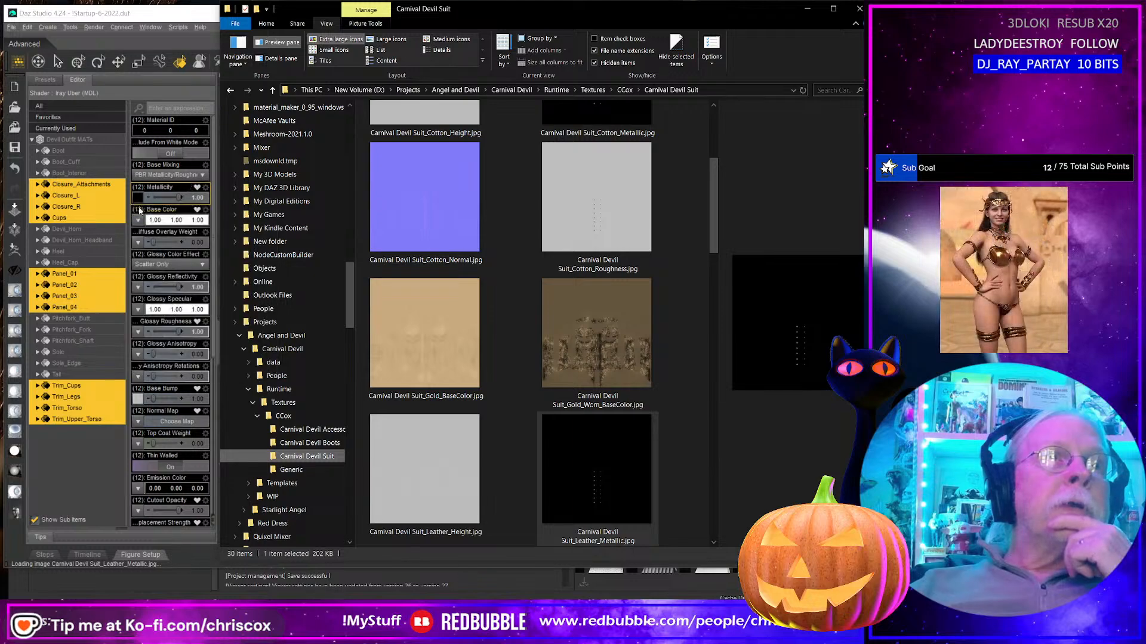
scroll(583, 416, down, 3)
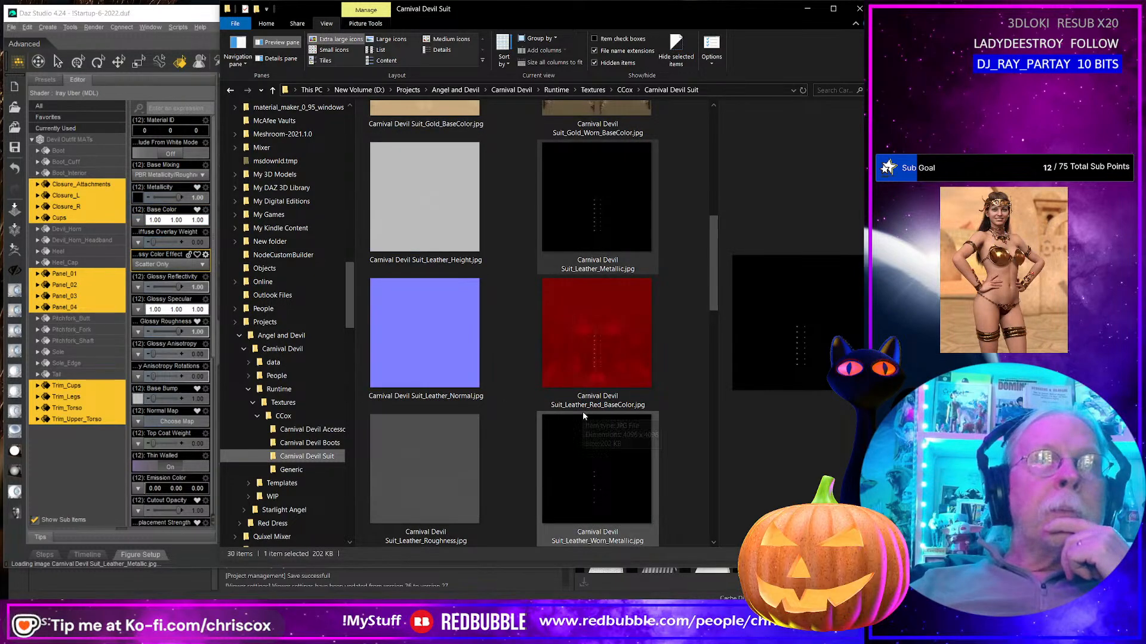
drag(433, 346, 139, 425)
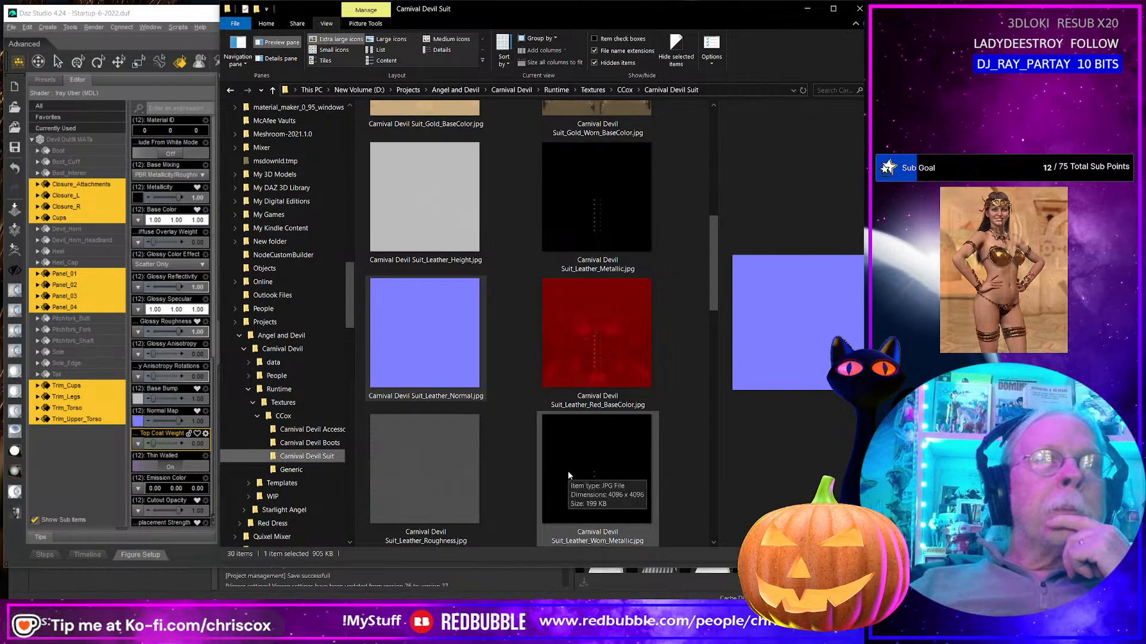
Step: Assign Carnival Devil Suit_Leather_Roughness.jpg as the Glossy Roughness map of the selected suit surfaces
scroll(567, 470, down, 3)
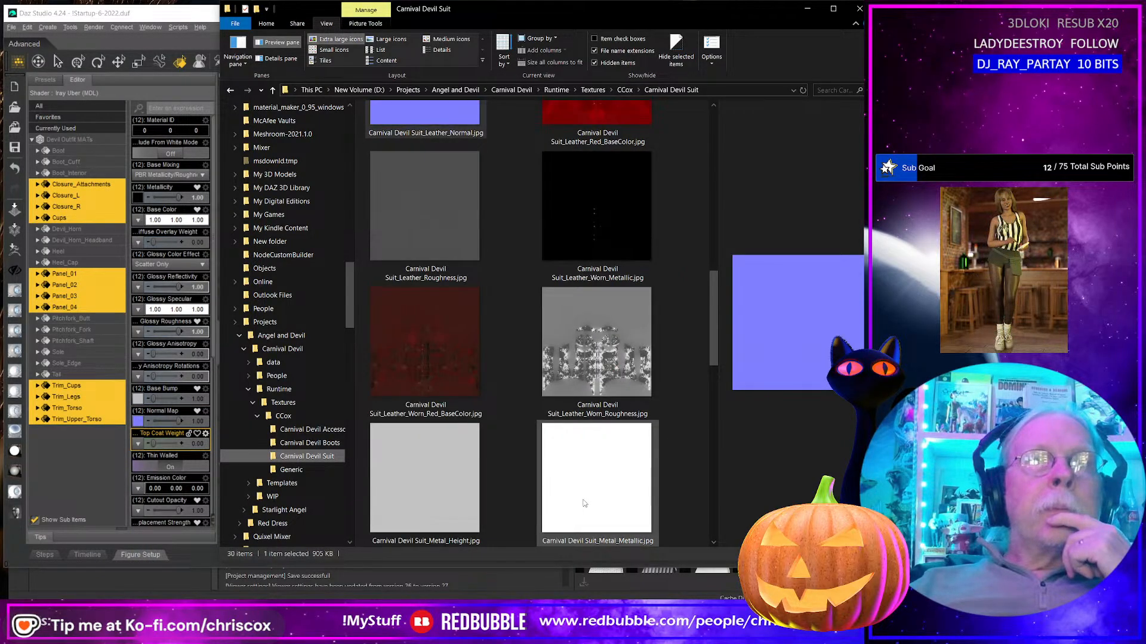
scroll(585, 503, down, 5)
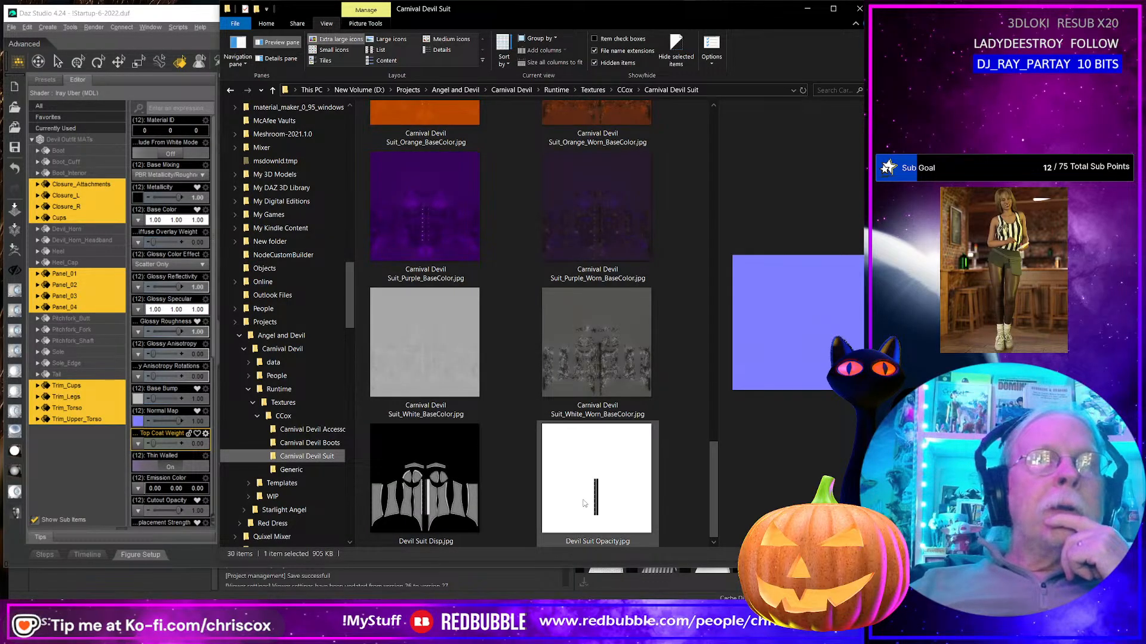
scroll(585, 503, up, 3)
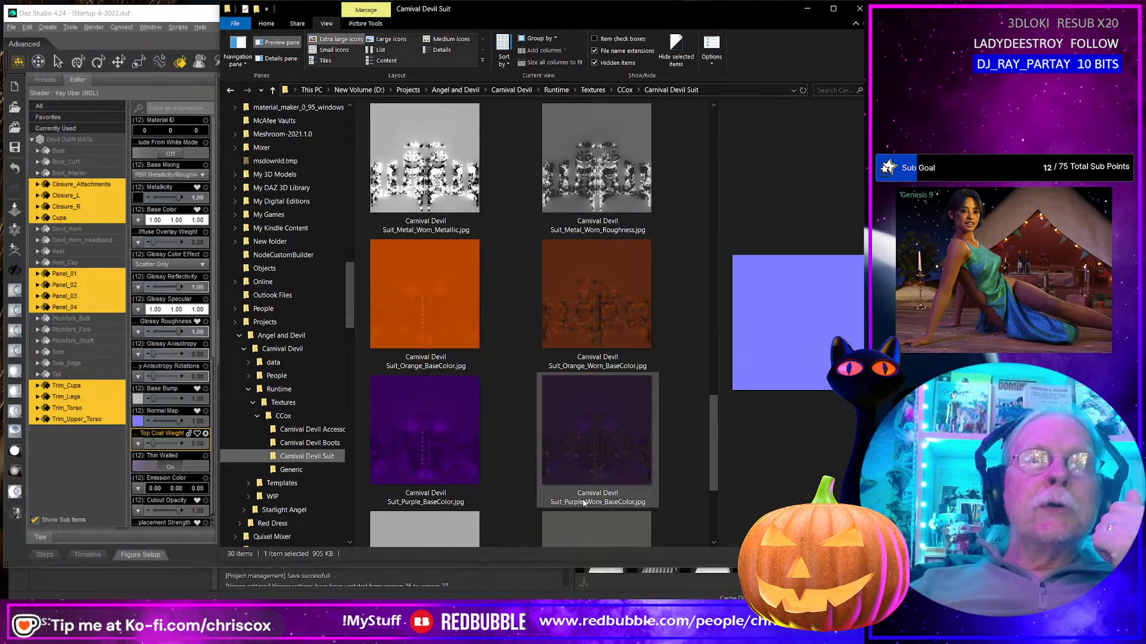
scroll(584, 503, down, 3)
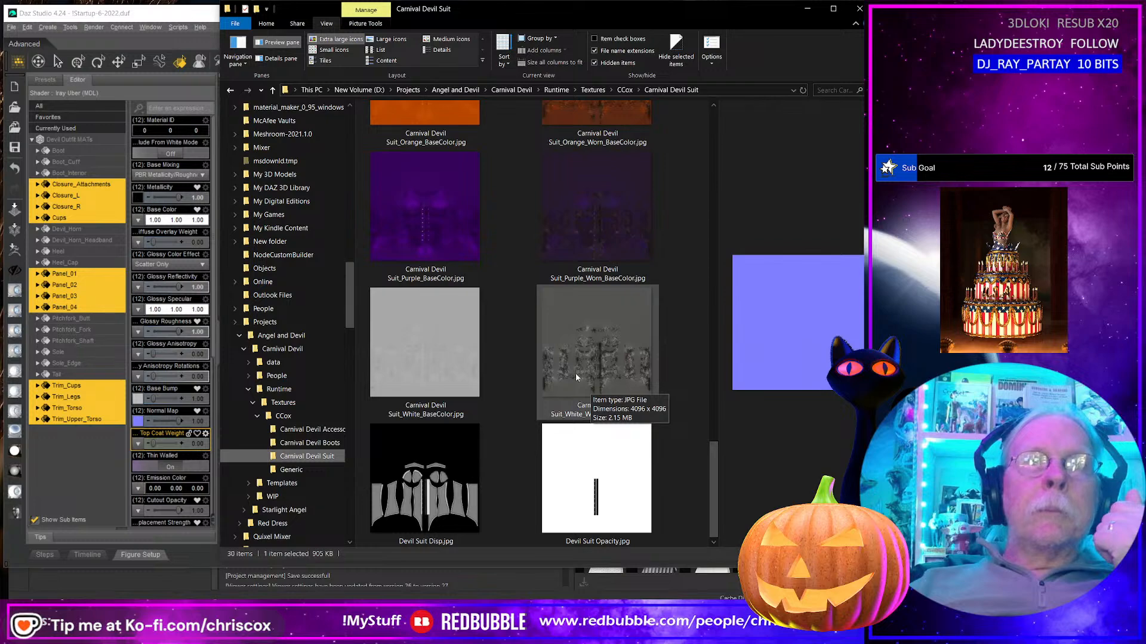
scroll(575, 373, up, 2)
scroll(575, 373, up, 5)
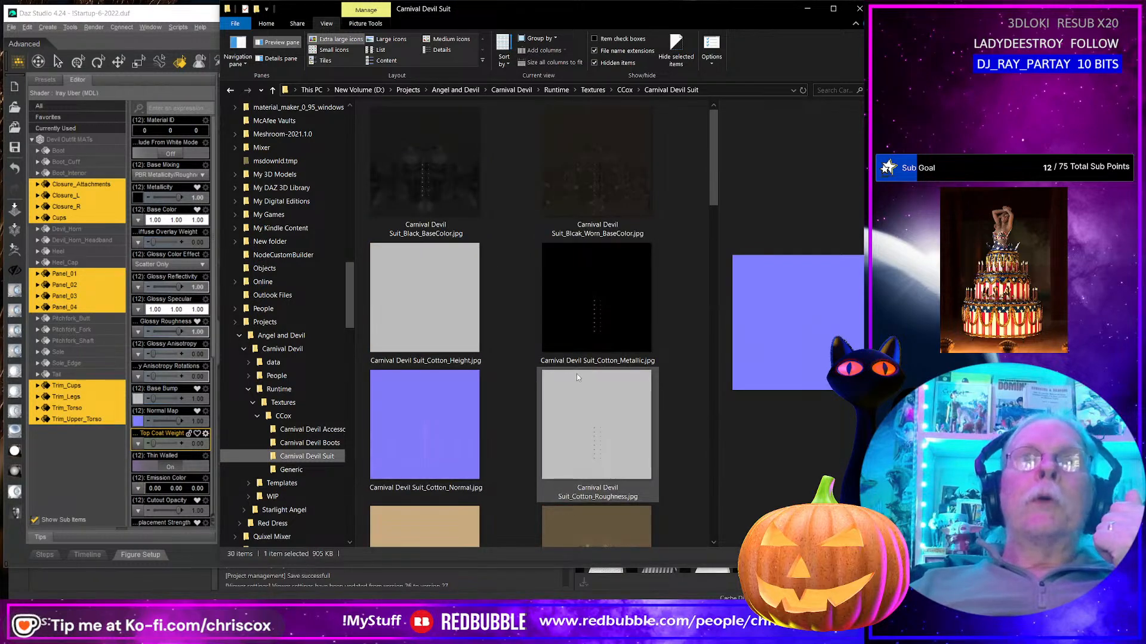
scroll(609, 450, down, 3)
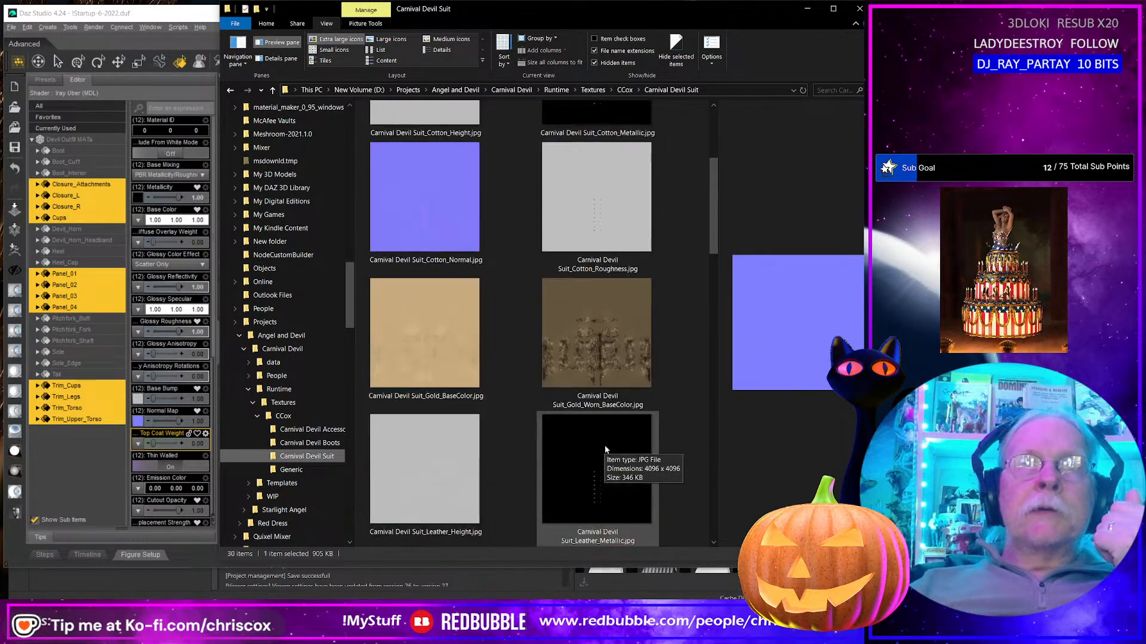
scroll(609, 450, down, 3)
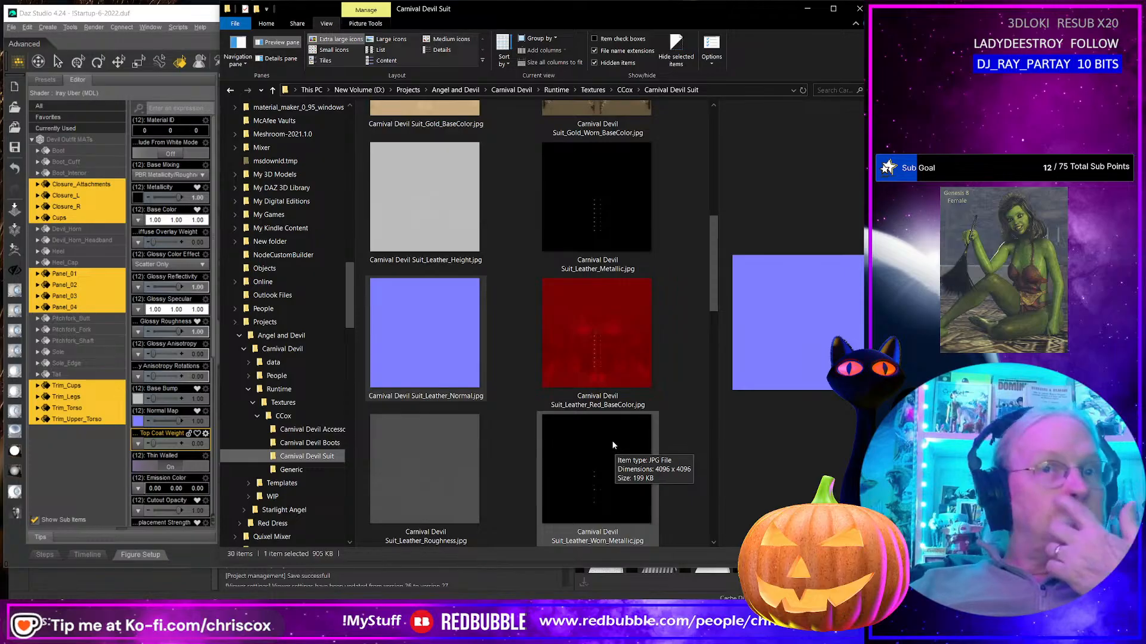
scroll(608, 443, down, 3)
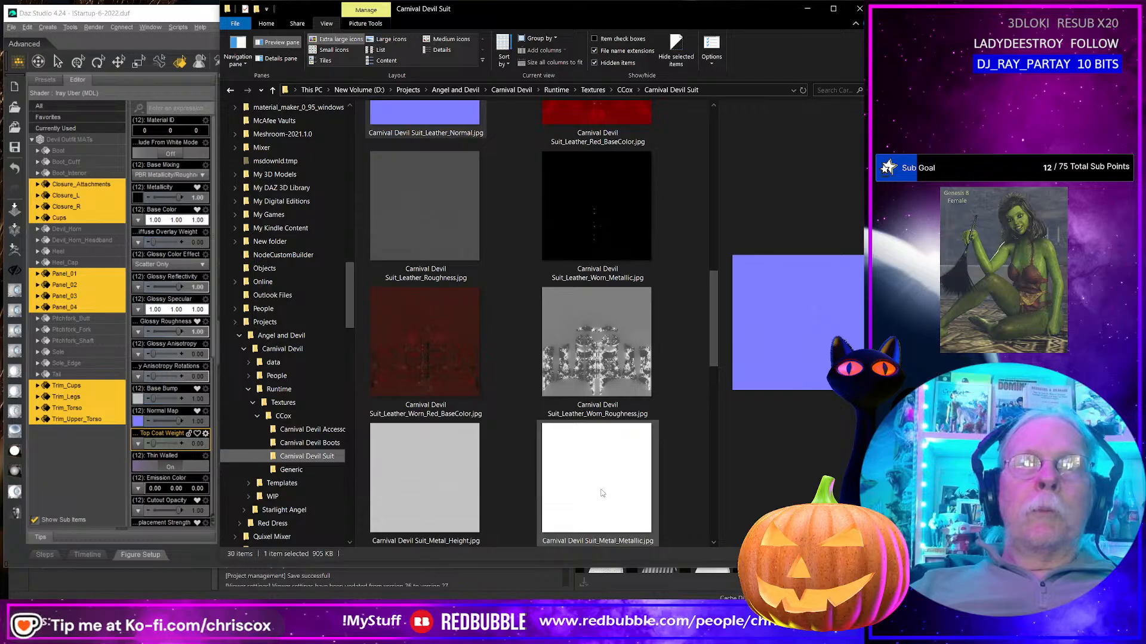
drag(428, 224, 137, 332)
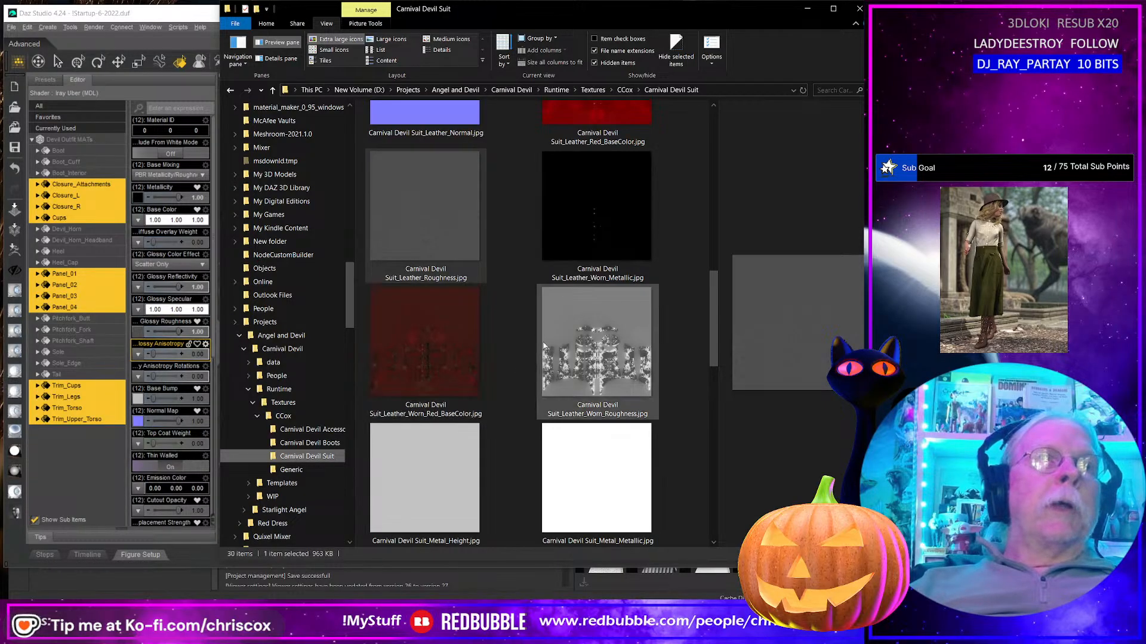
Step: Assign Carnival Devil Suit_Leather_Red_BaseColor.jpg as the Base Color map of the suit surfaces
scroll(569, 337, up, 3)
click(607, 297)
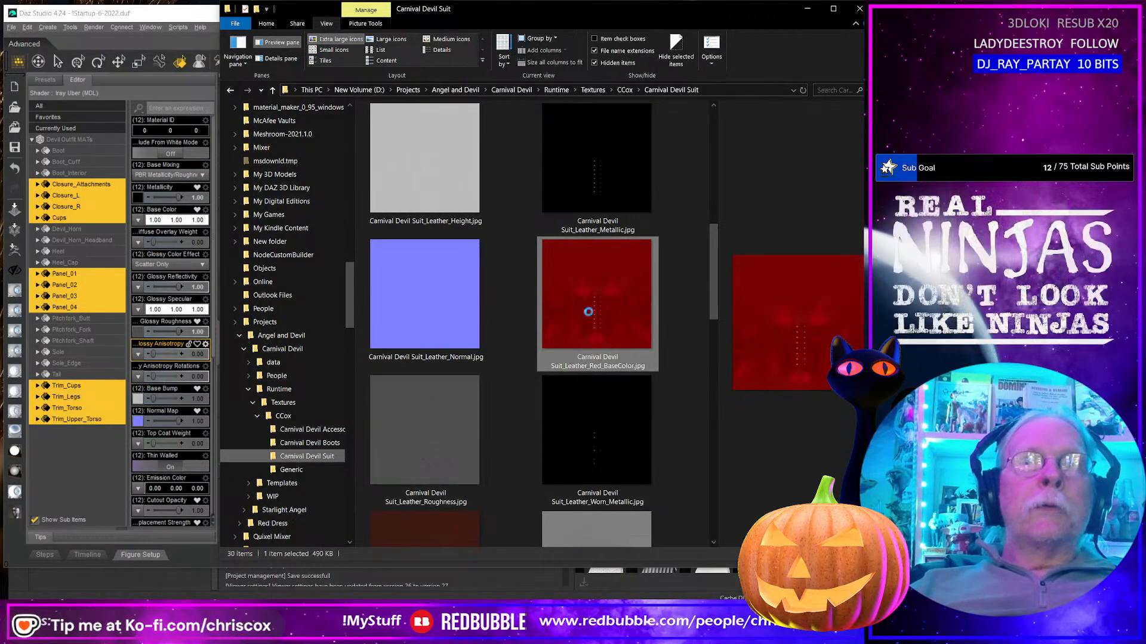
scroll(608, 328, down, 8)
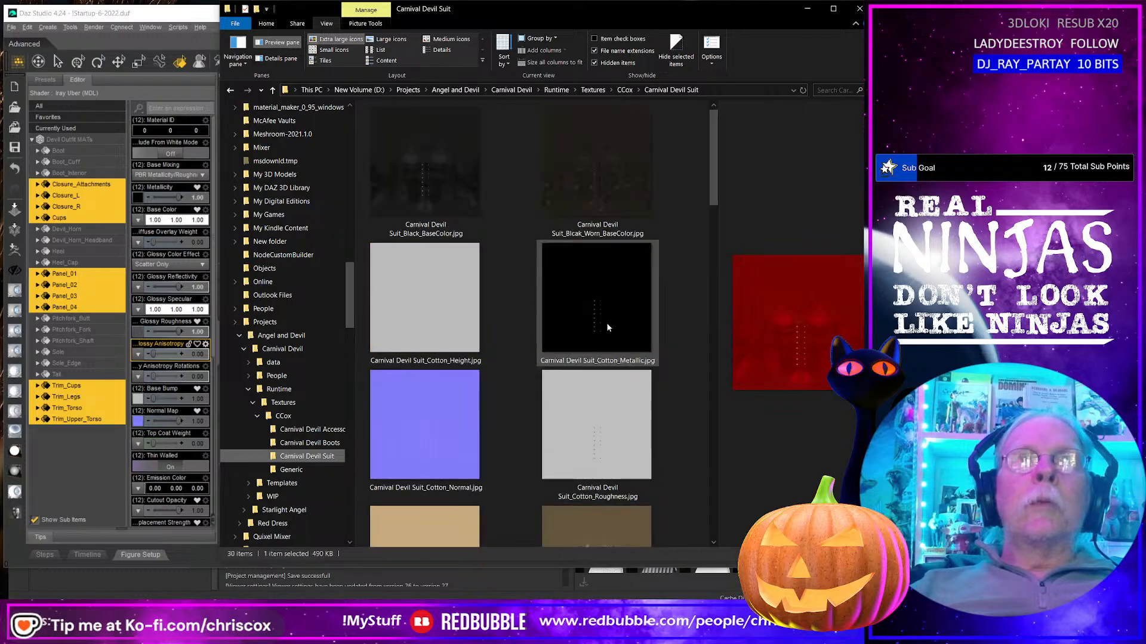
scroll(608, 328, up, 4)
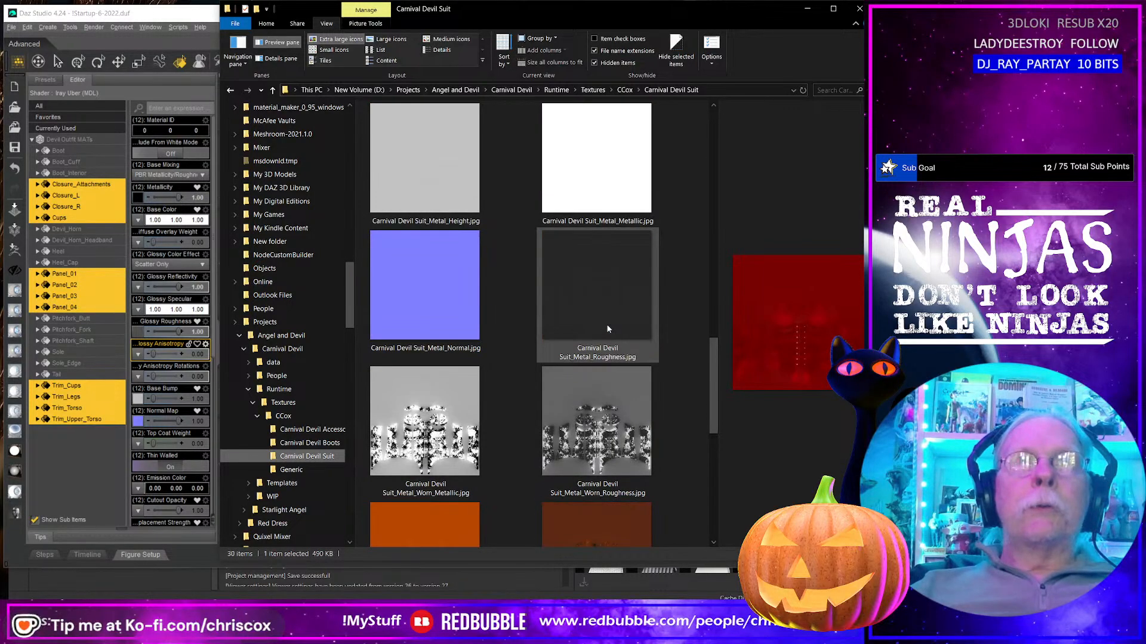
scroll(608, 327, up, 6)
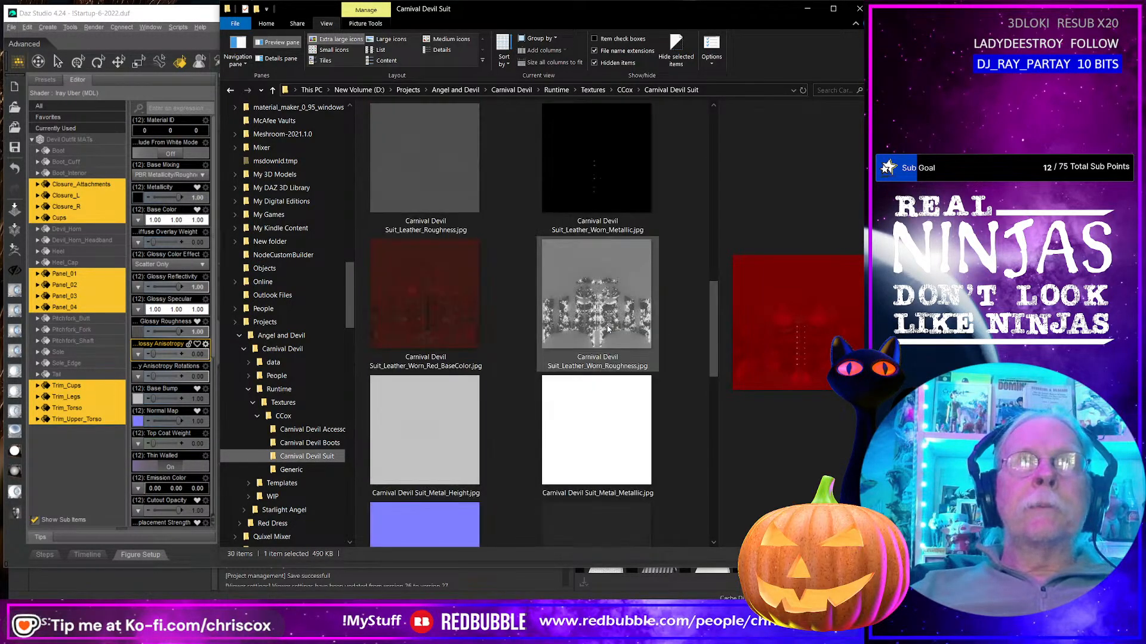
drag(605, 319, 143, 220)
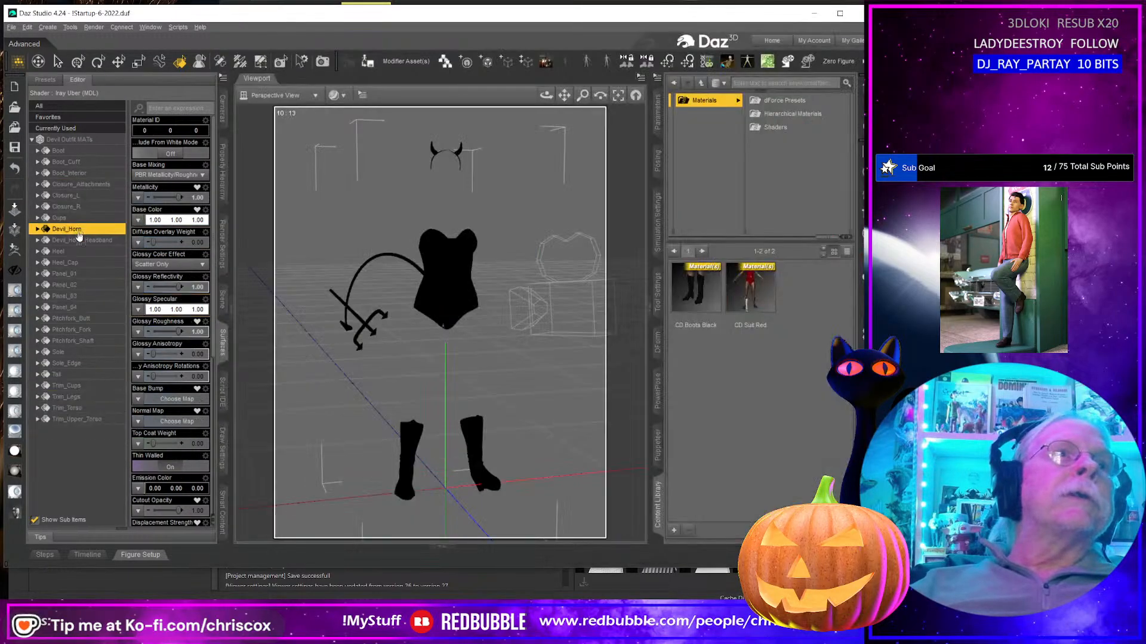
Step: Select only the accessory surfaces Devil_Horn, Devil_Horn_Headband, Pitchfork_Butt, Pitchfork_Fork, Pitchfork_Shaft and Tail
click(81, 229)
shift+click(83, 240)
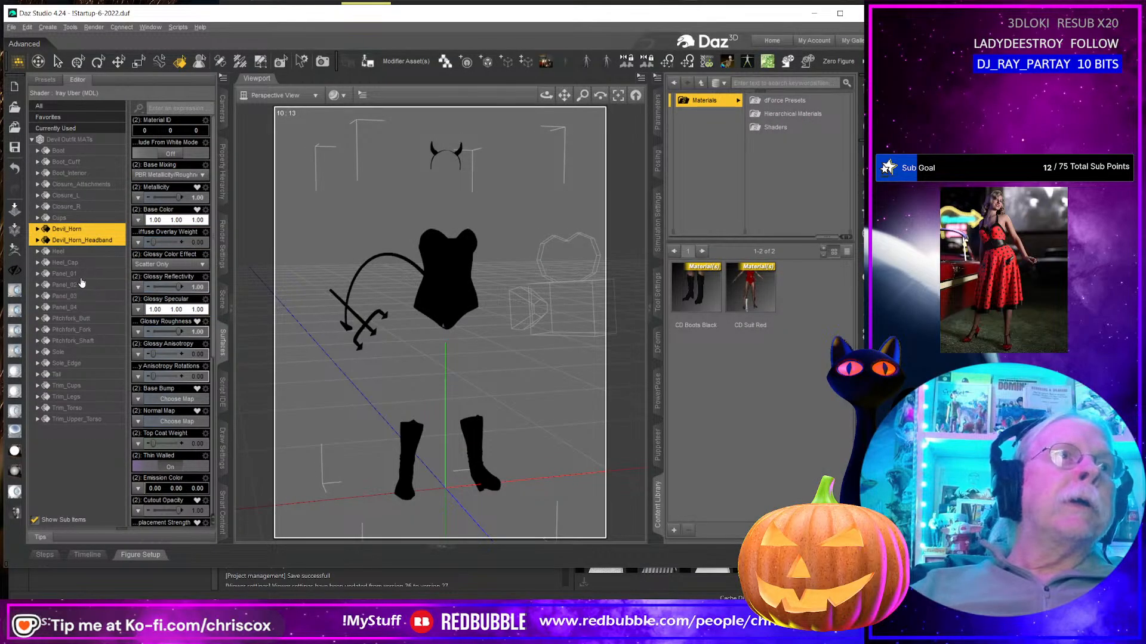
ctrl+click(91, 319)
ctrl+click(91, 330)
ctrl+click(93, 341)
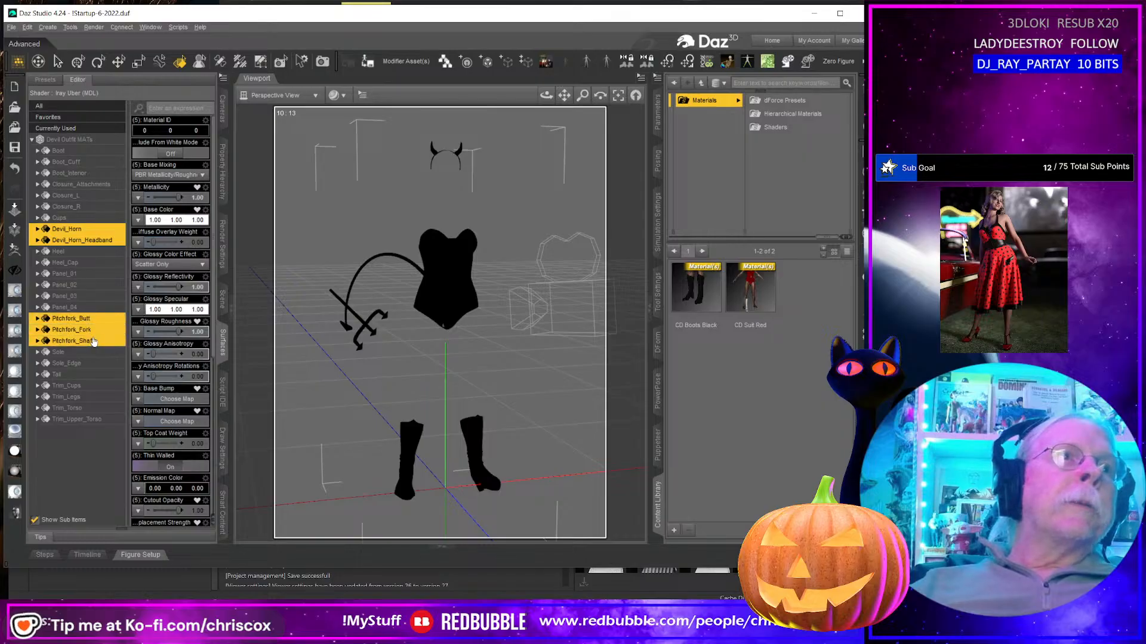
ctrl+click(80, 376)
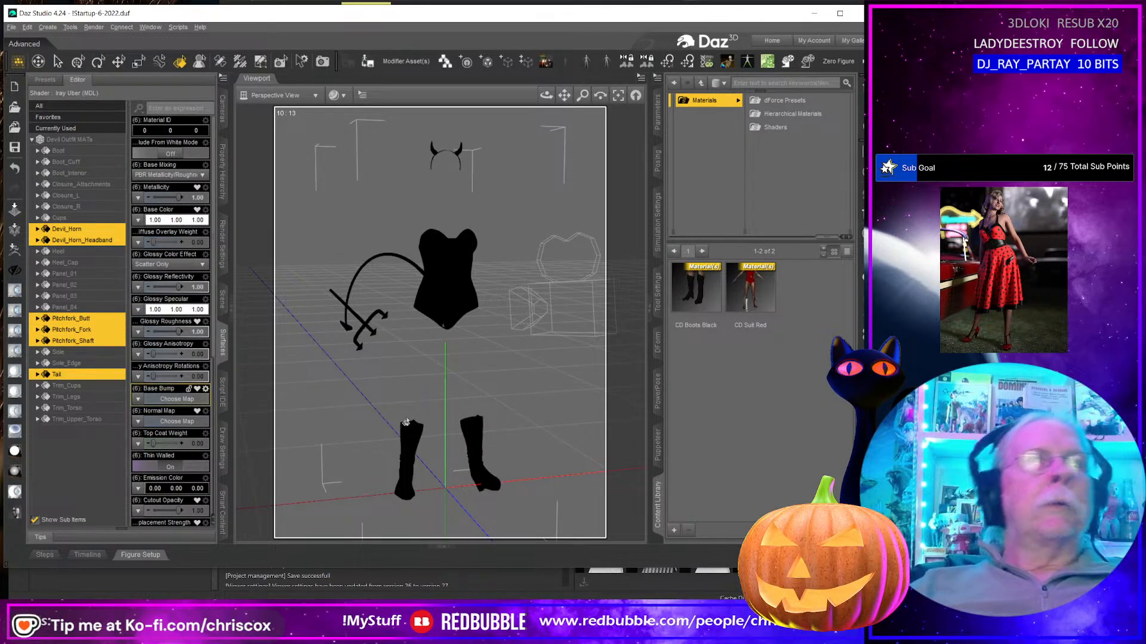
Step: In the file browser, open the Carnival Devil Accessories textures folder and assign Carnival Devil Accessories_Metallic.jpg as the Metallicity map of the selected surfaces
key(alt+Tab)
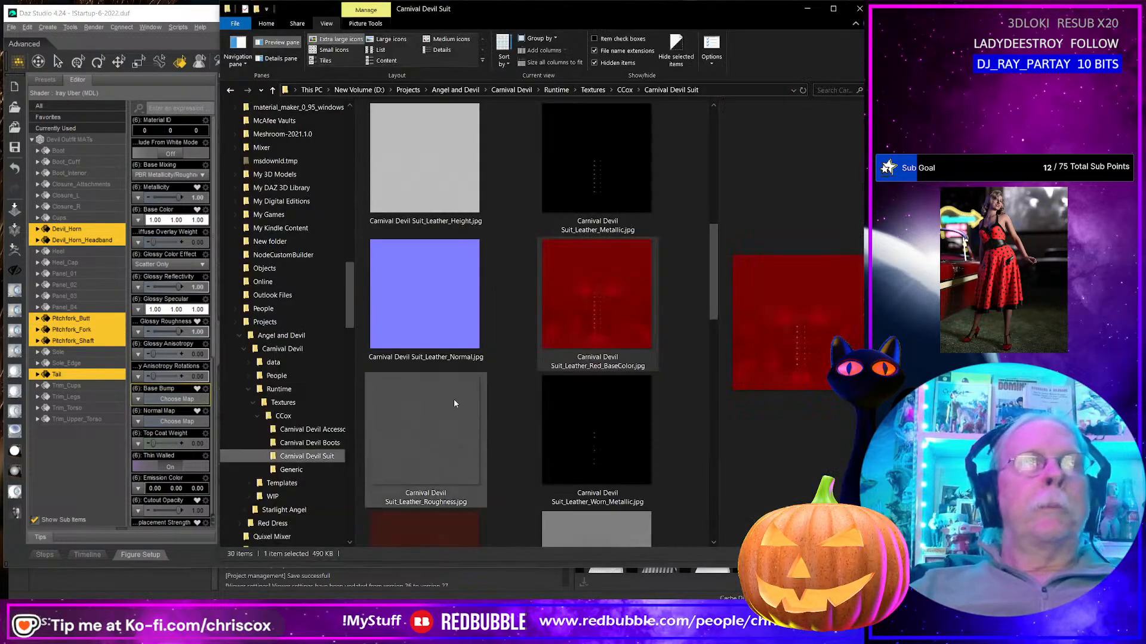
click(310, 430)
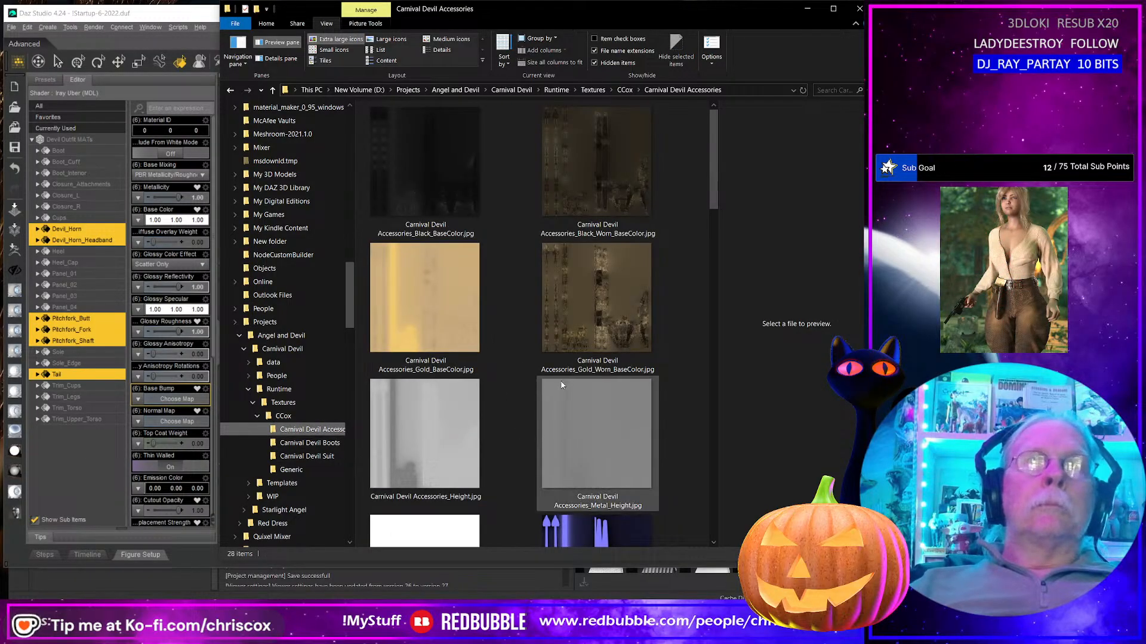
scroll(560, 382, down, 3)
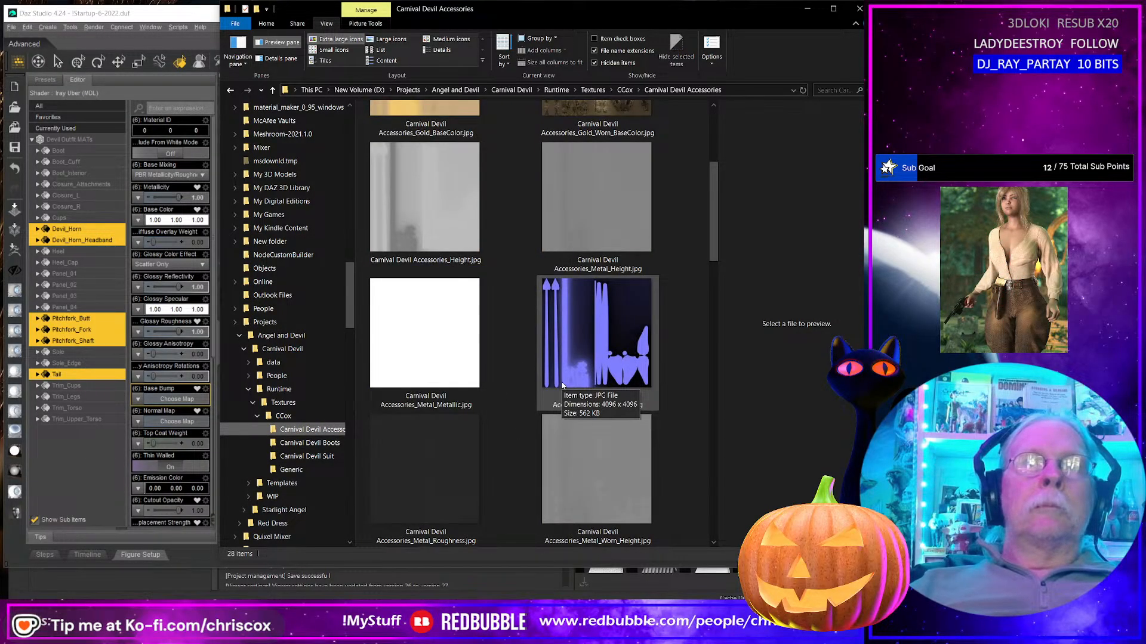
scroll(561, 385, down, 5)
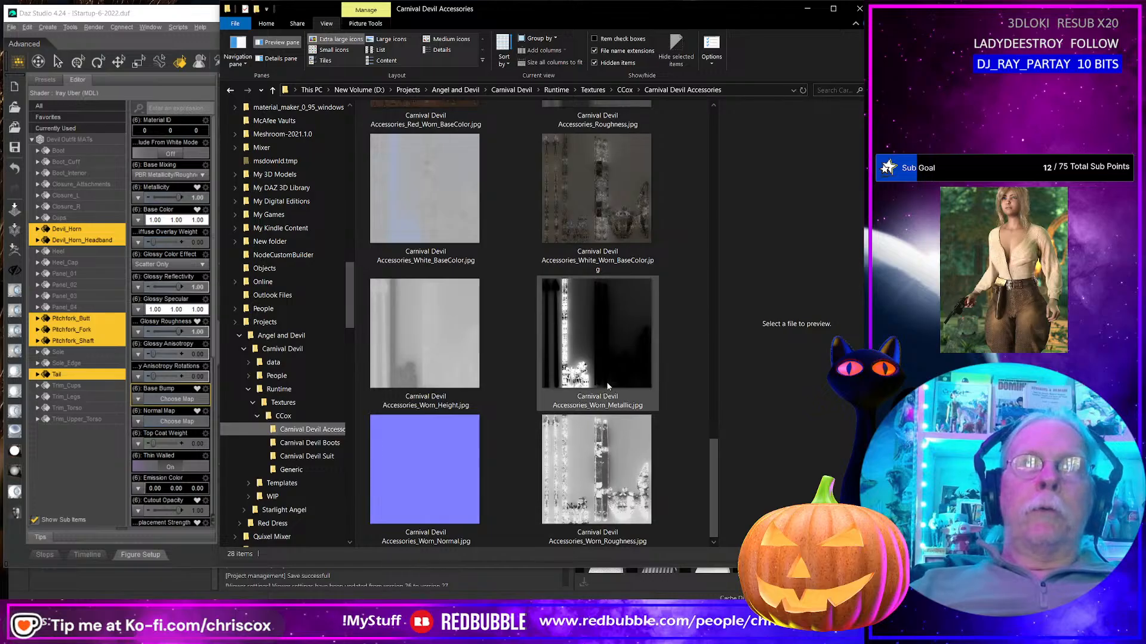
scroll(608, 387, up, 8)
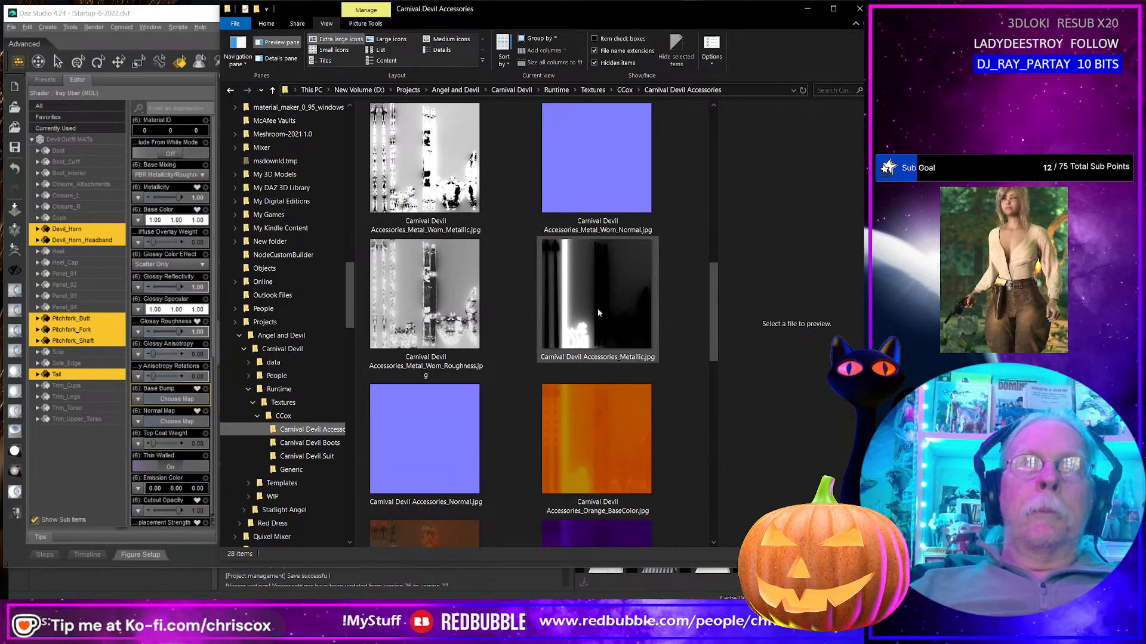
click(599, 323)
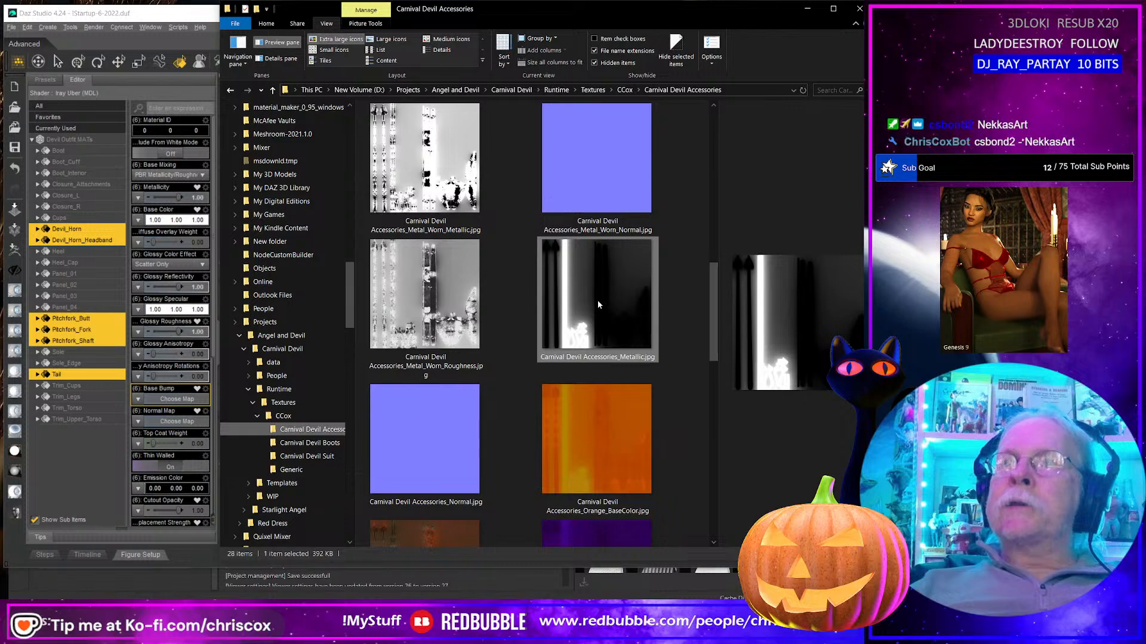
drag(598, 301, 201, 255)
drag(140, 197, 139, 197)
Step: Assign Carnival Devil Accessories_Normal.jpg as the Normal Map and Carnival Devil Accessories_Roughness.jpg as the Glossy Roughness map of the accessory surfaces
click(430, 424)
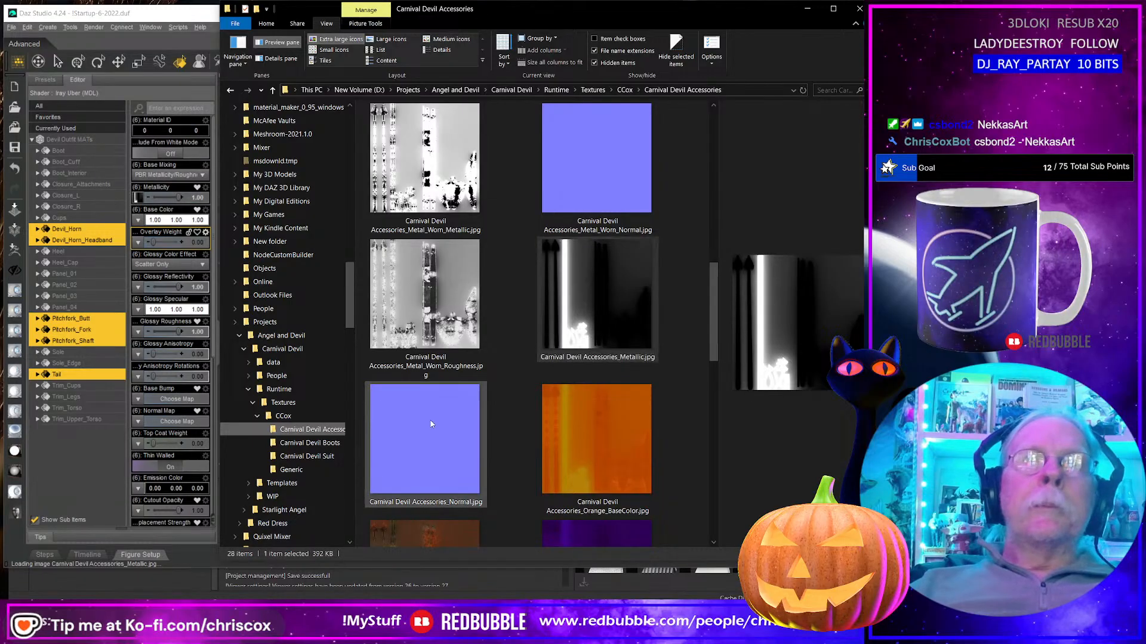
drag(429, 427, 137, 421)
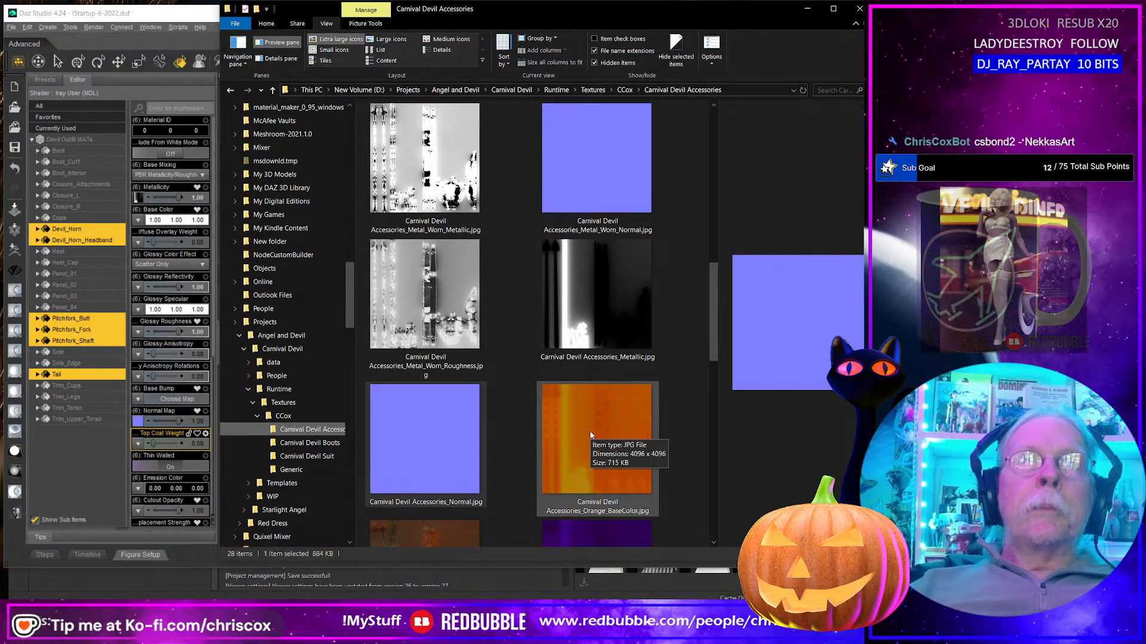
scroll(590, 430, down, 3)
scroll(588, 432, down, 3)
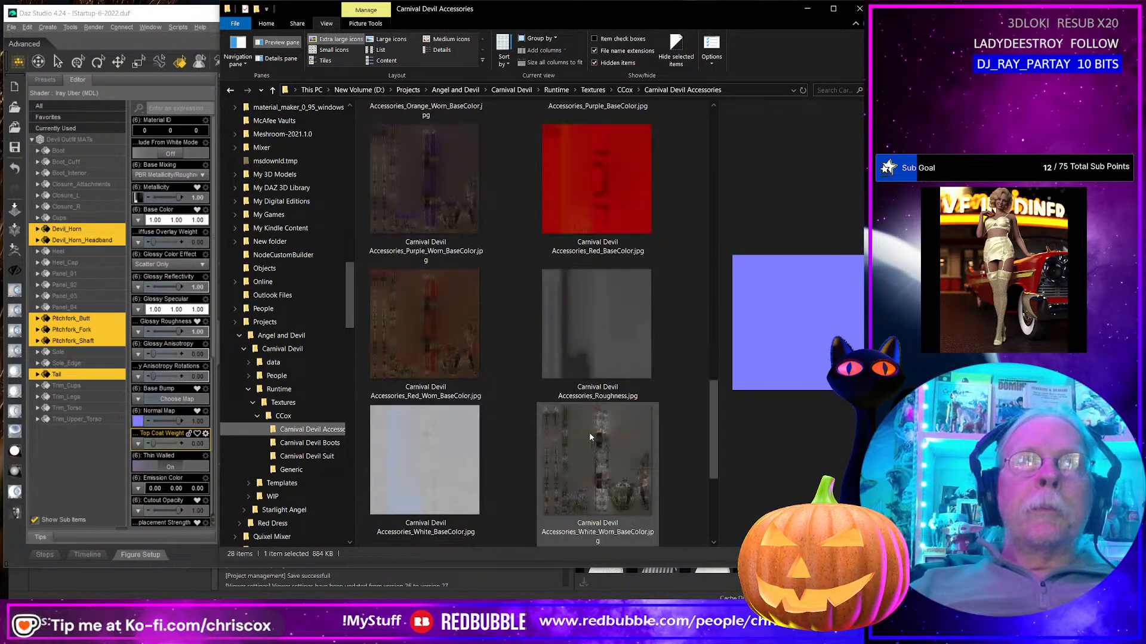
click(605, 349)
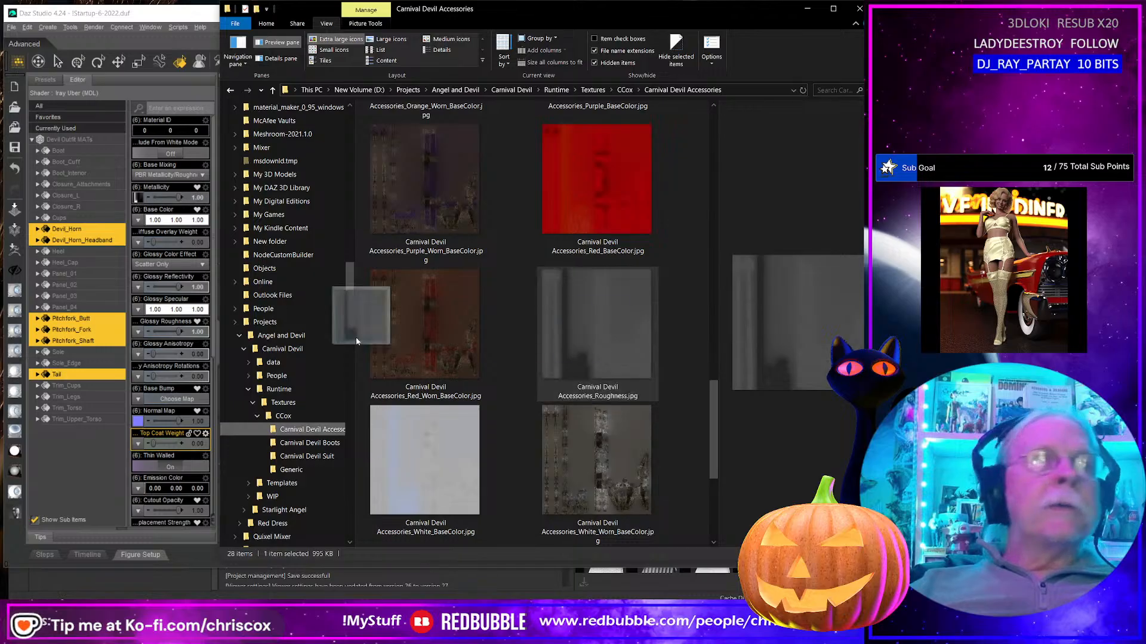
drag(144, 339, 137, 337)
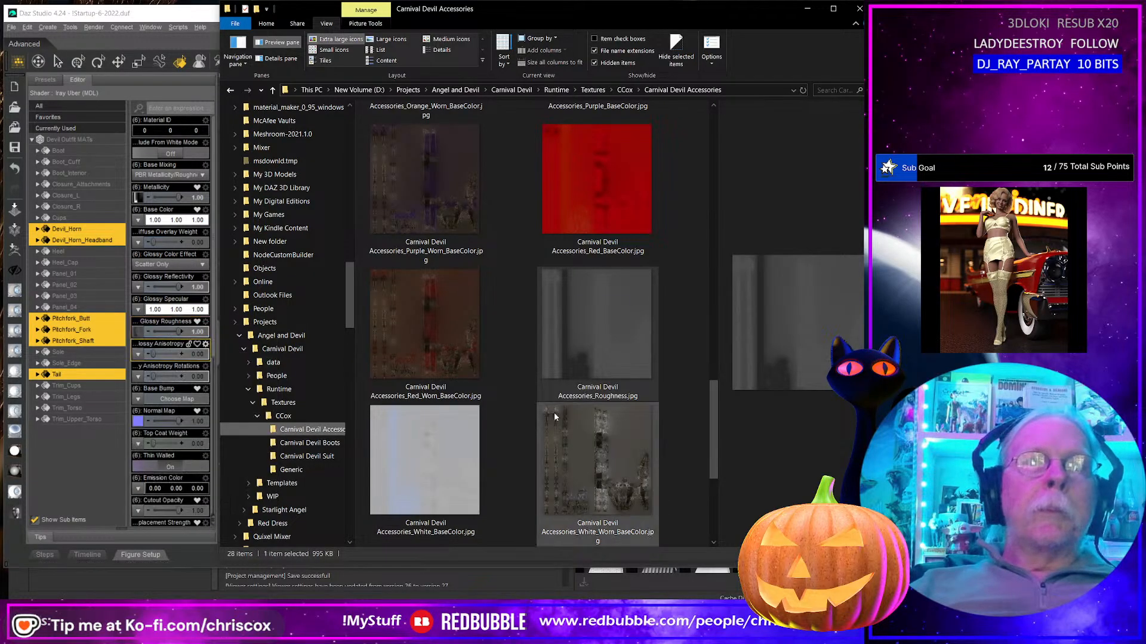
Step: Assign Carnival Devil Accessories_Height.jpg as the Base Bump map of the accessory surfaces
scroll(554, 413, up, 3)
scroll(554, 413, up, 2)
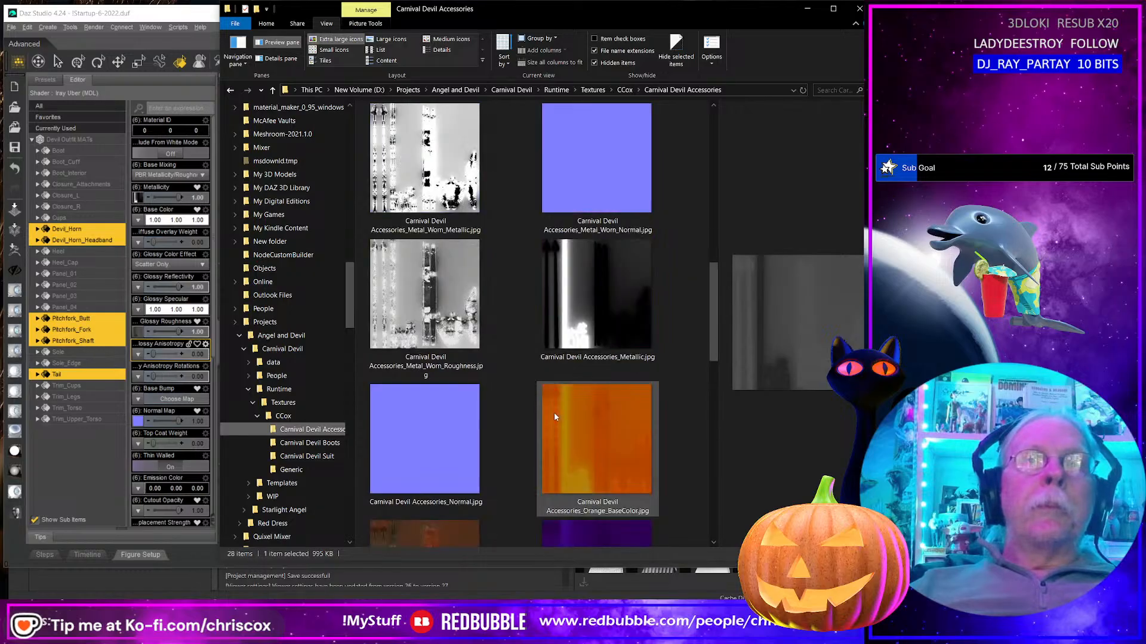
scroll(553, 413, up, 2)
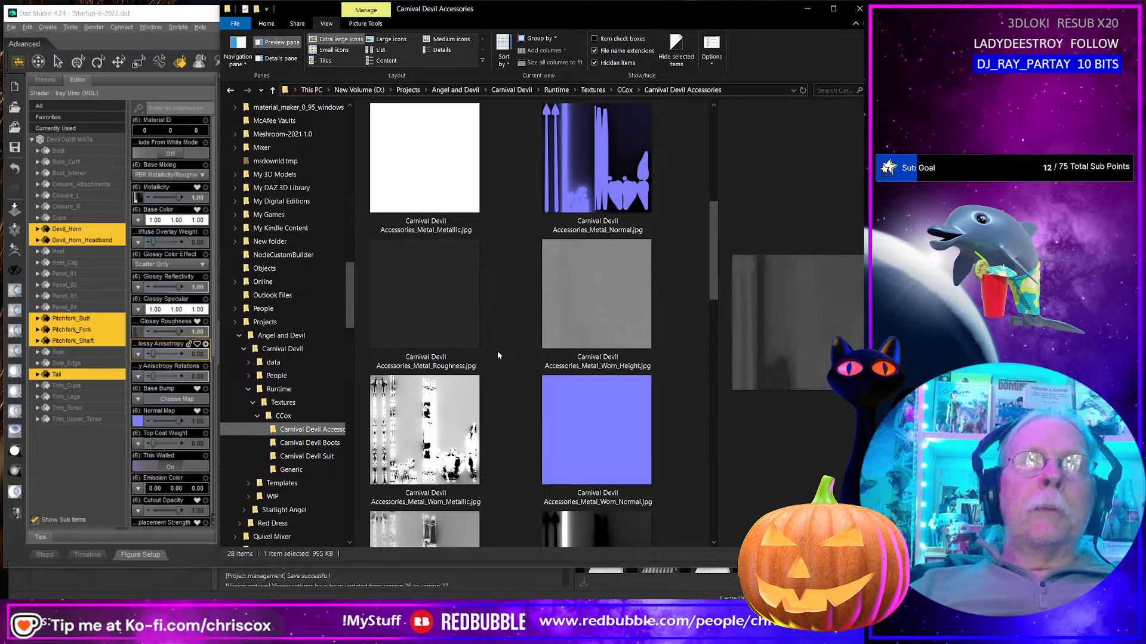
scroll(497, 355, up, 2)
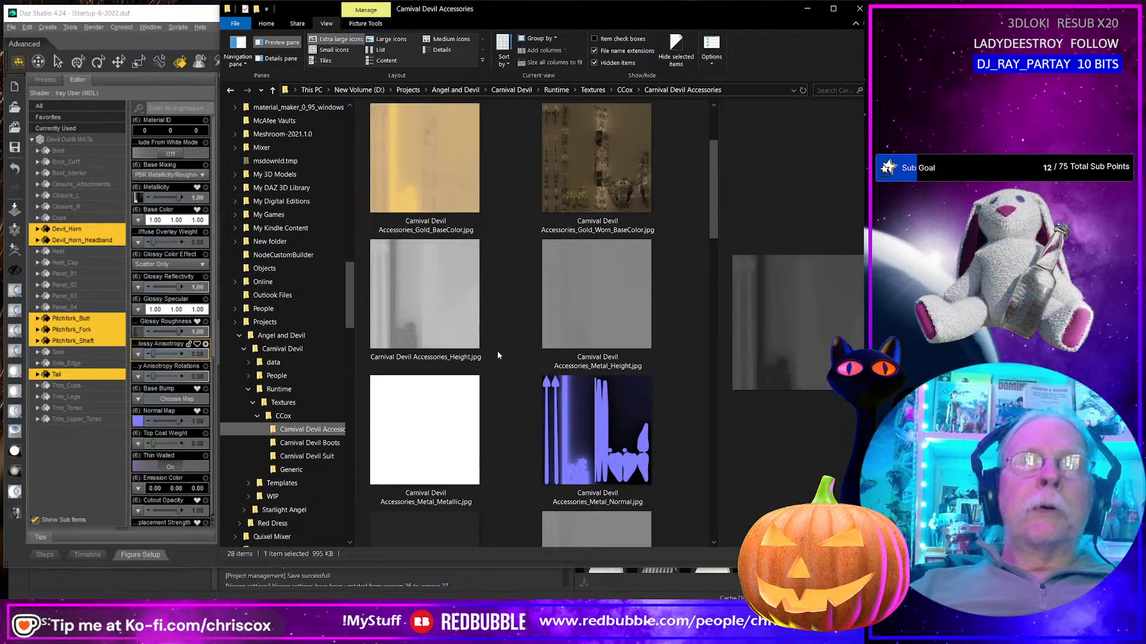
scroll(498, 355, down, 2)
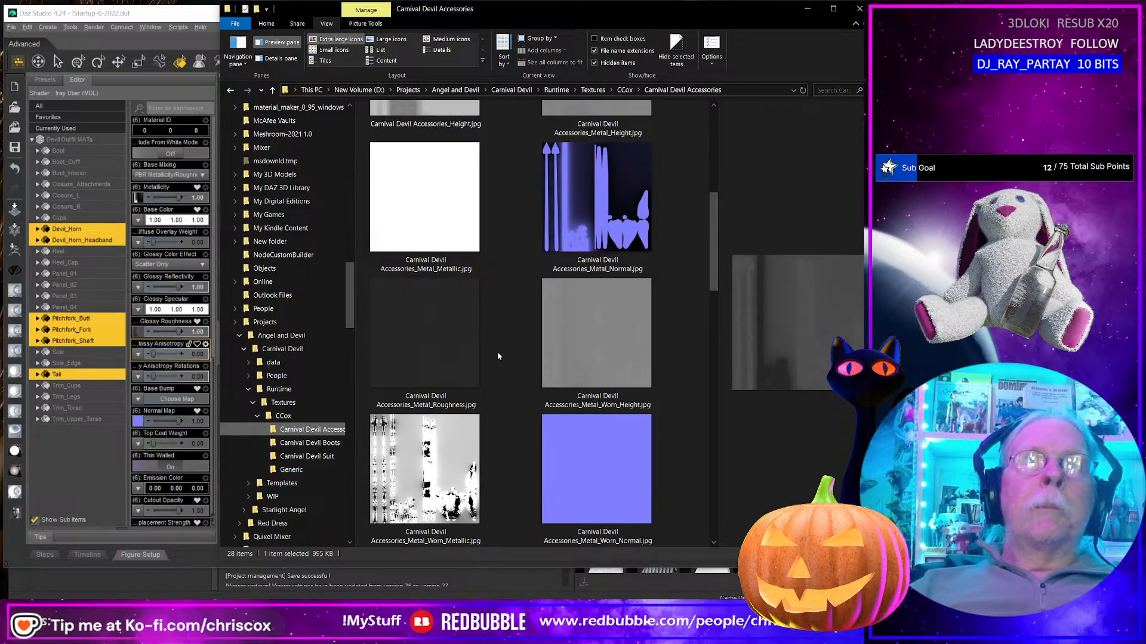
click(437, 121)
drag(437, 121, 142, 407)
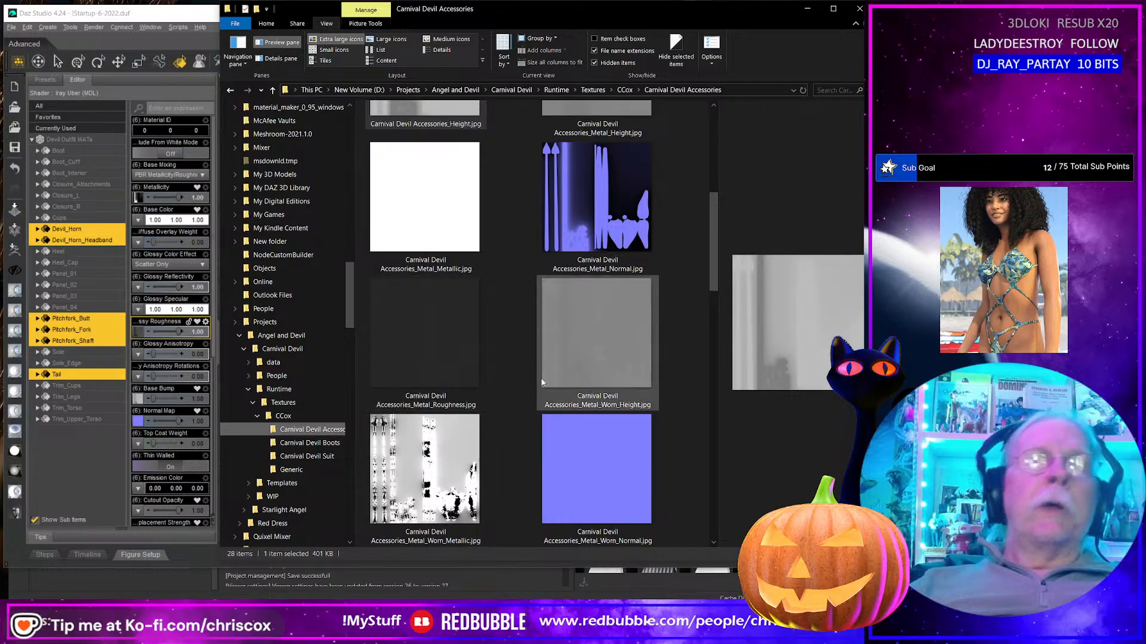
Step: Assign Carnival Devil Accessories_Red_BaseColor.jpg as the Base Color map of the accessory surfaces
scroll(542, 380, up, 3)
scroll(542, 380, down, 6)
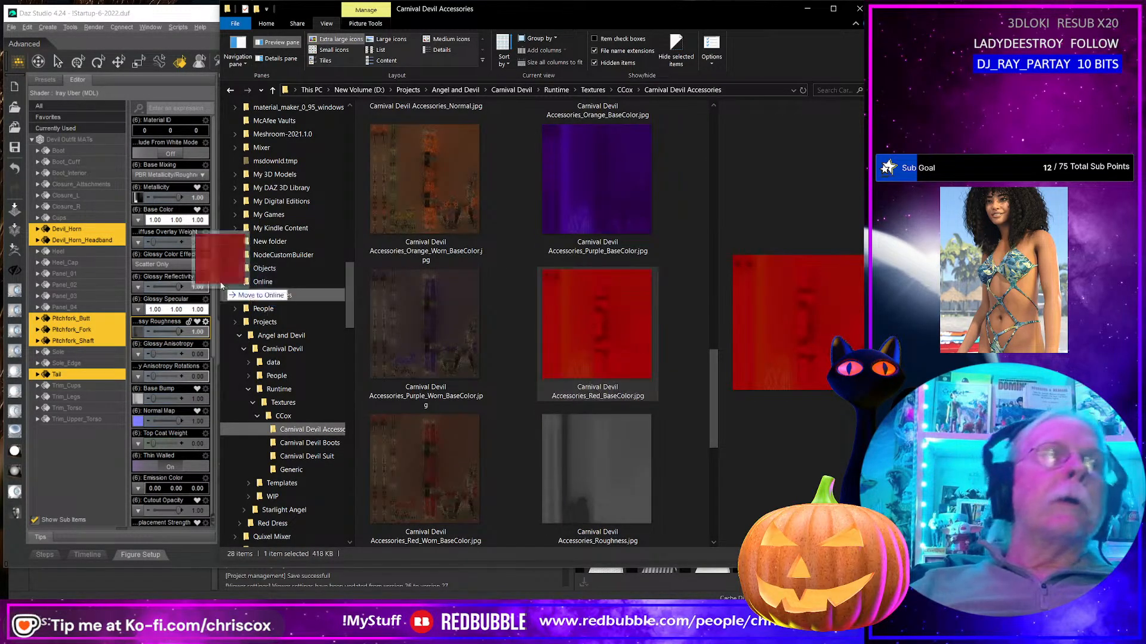
drag(139, 224, 138, 220)
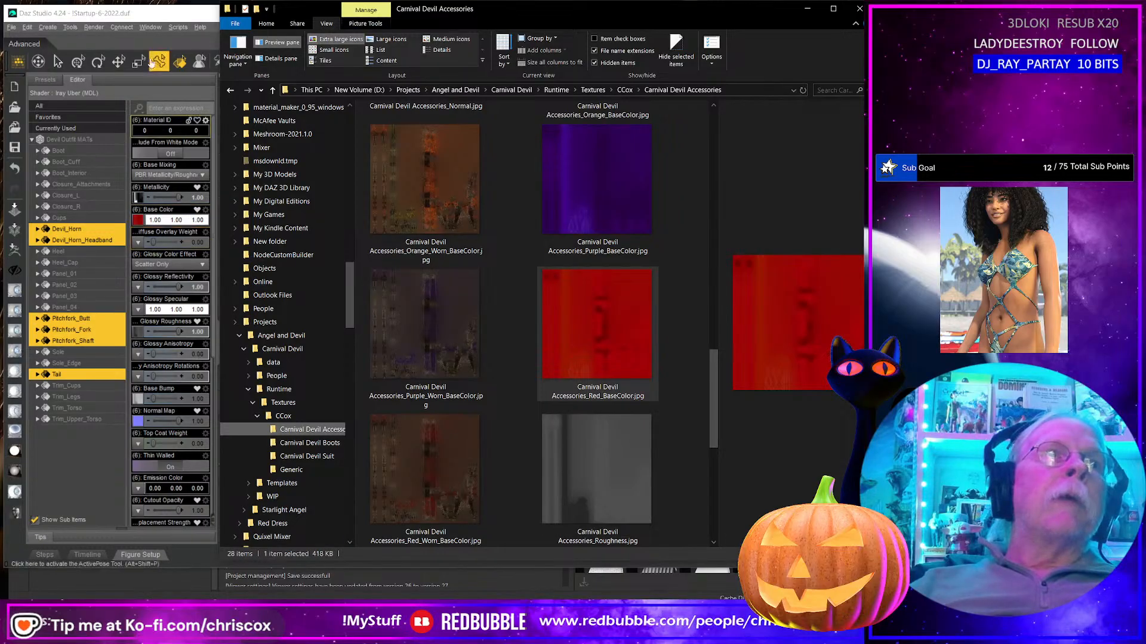
Step: Return to Daz Studio and assign Carnival Devil Accessories_Black_BaseColor.jpg as the Base Color map of the Devil_Horn_Headband surface
click(151, 18)
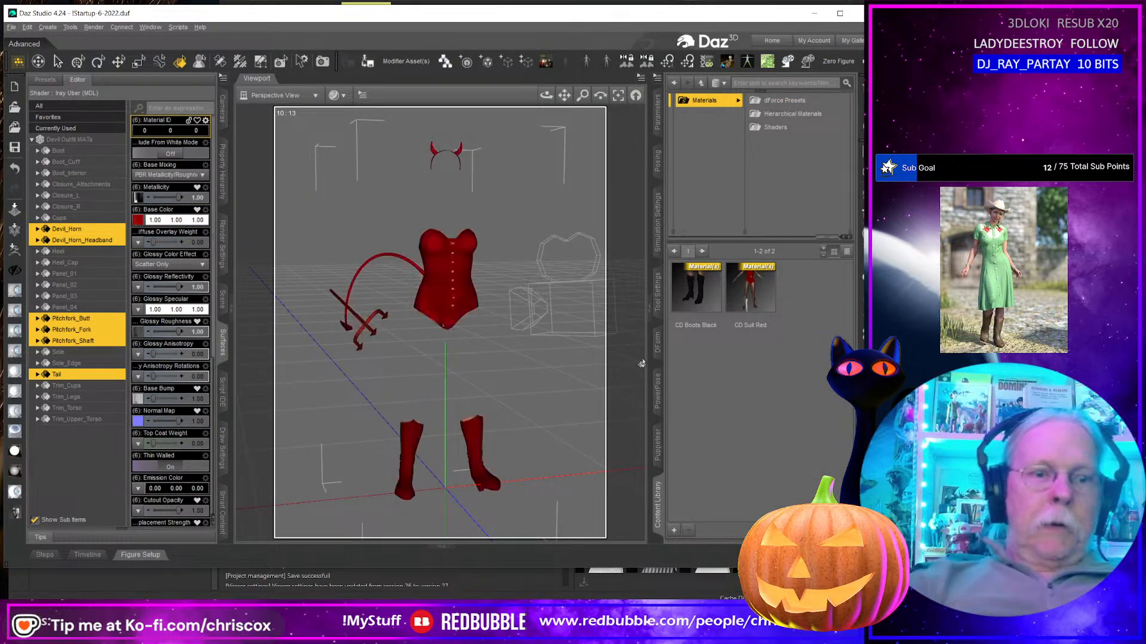
middle_drag(642, 363, 681, 382)
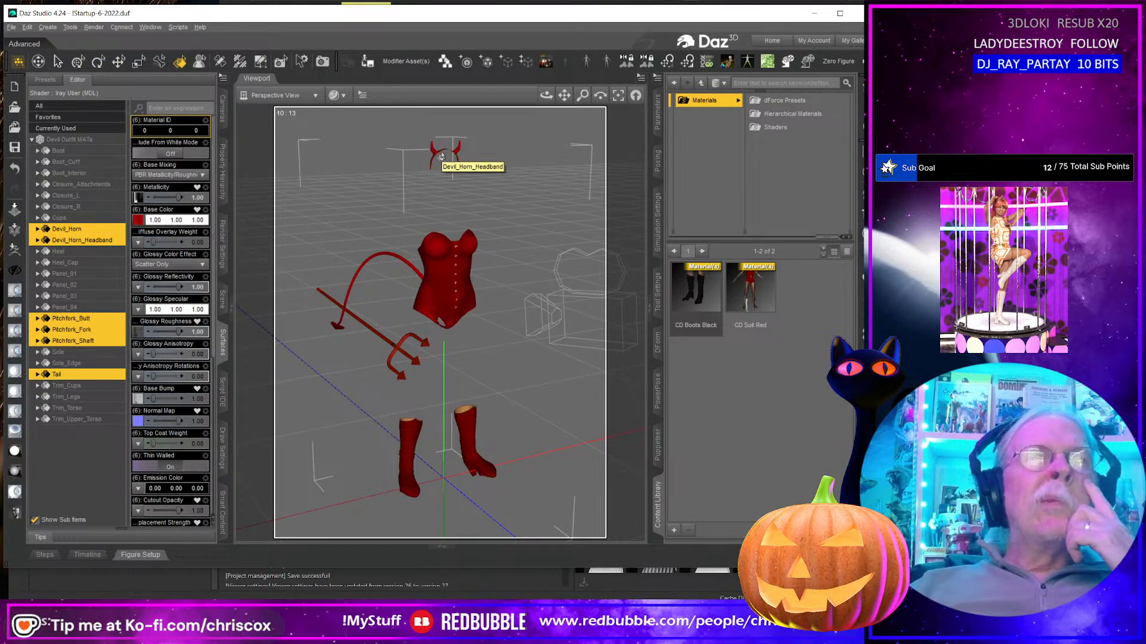
click(442, 153)
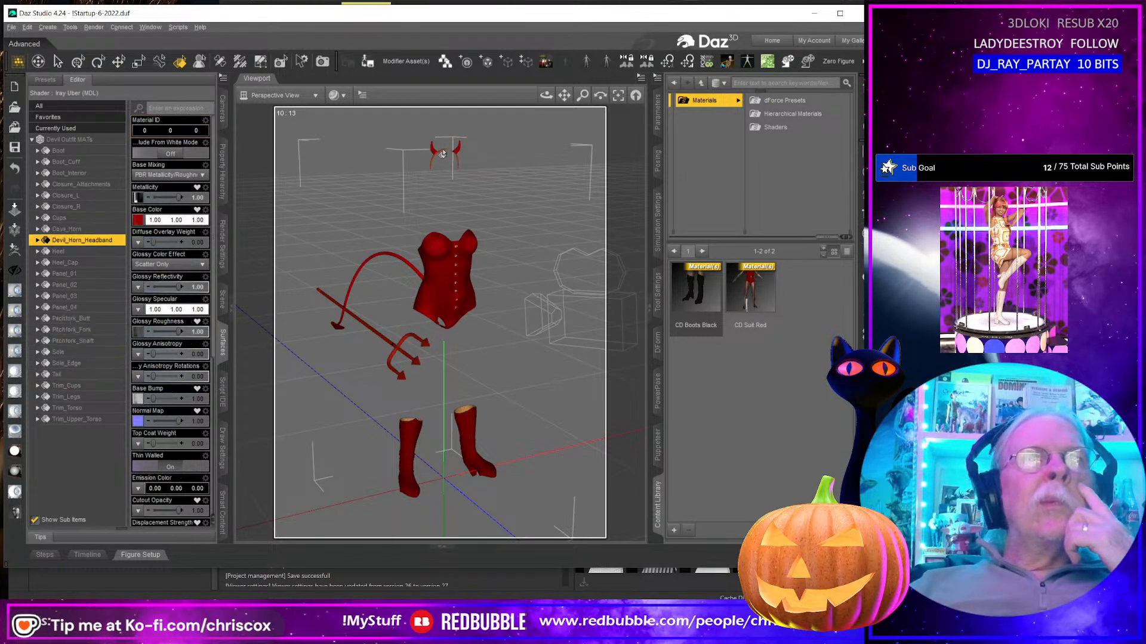
click(138, 221)
click(156, 234)
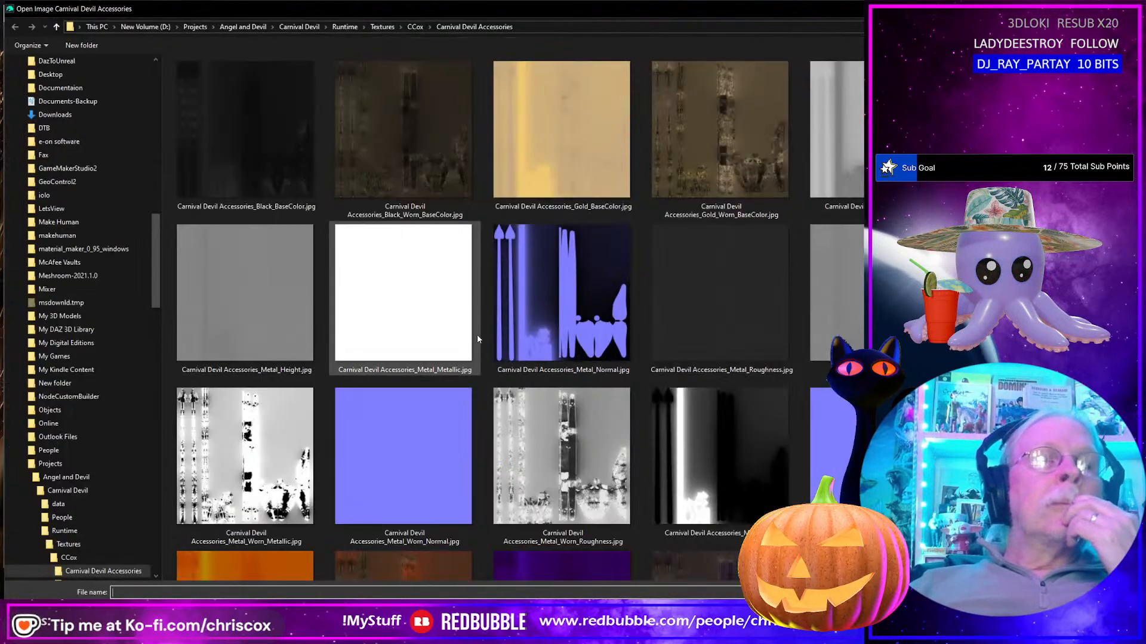
click(255, 168)
key(Return)
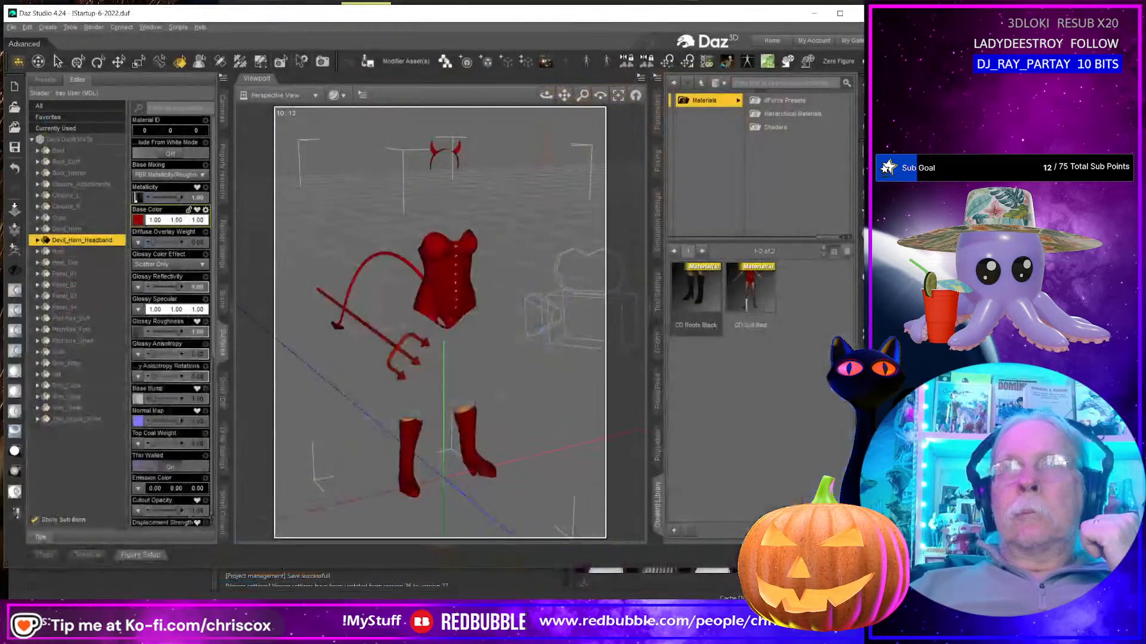
mouse_move(513, 376)
middle_down()
mouse_move(570, 380)
mouse_move(524, 383)
middle_up()
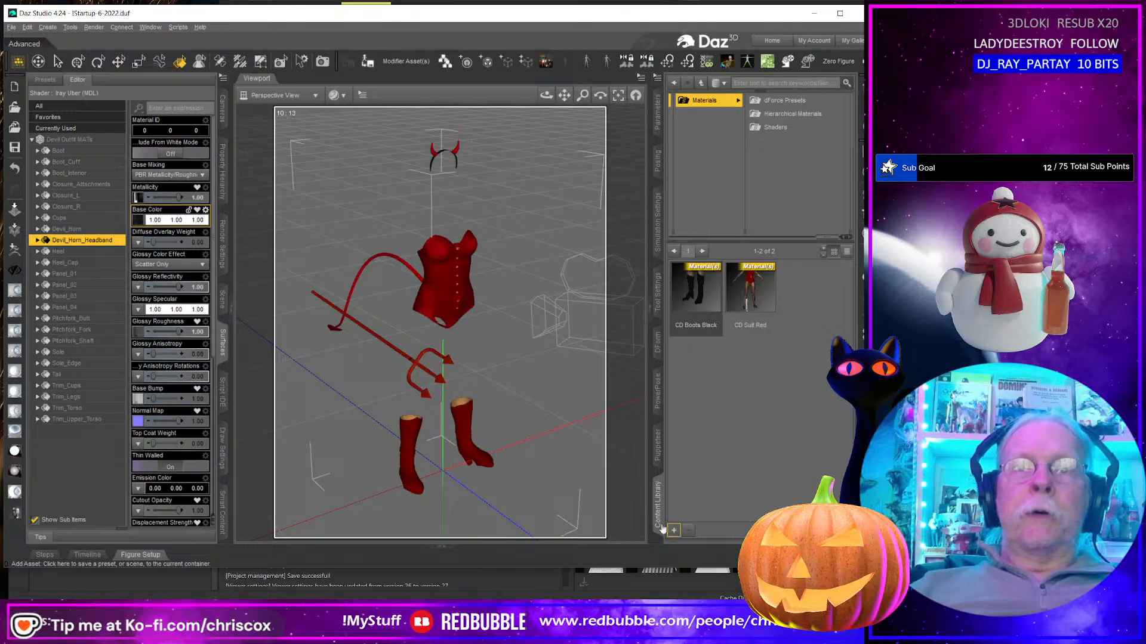
Step: Stop the Smart Content CMS using the Smart stop mode
click(223, 519)
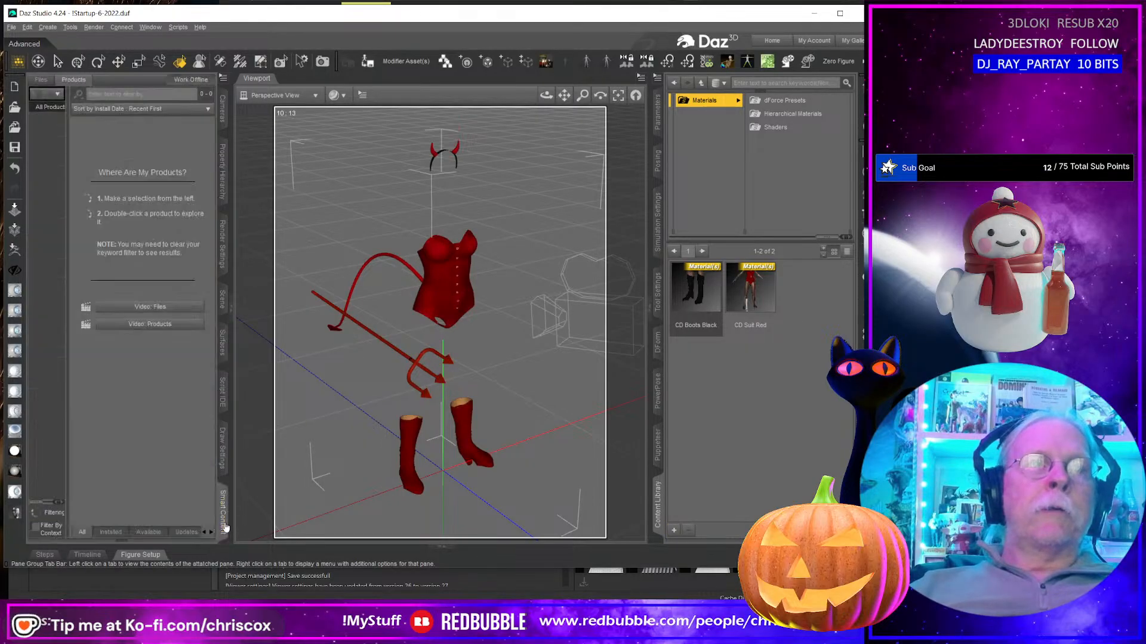
click(222, 76)
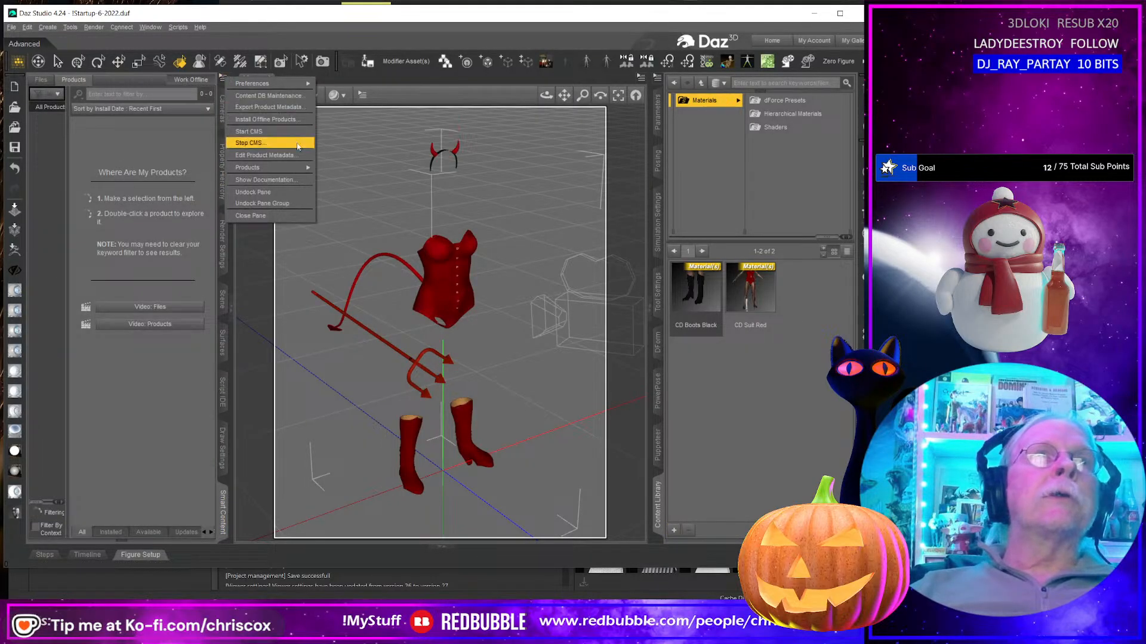
click(257, 143)
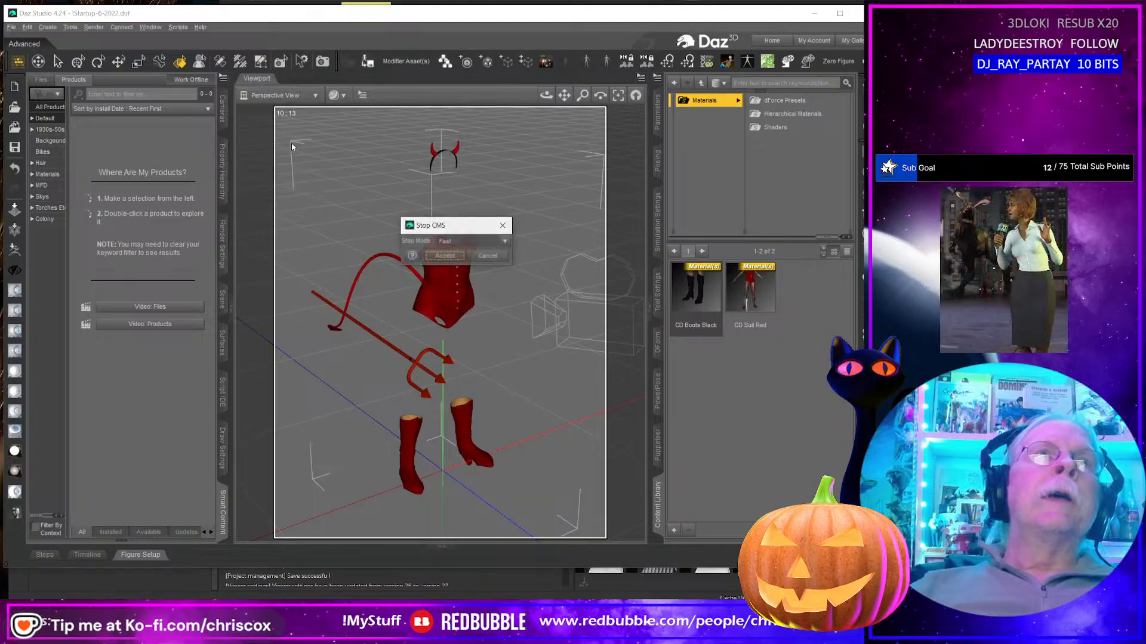
click(506, 244)
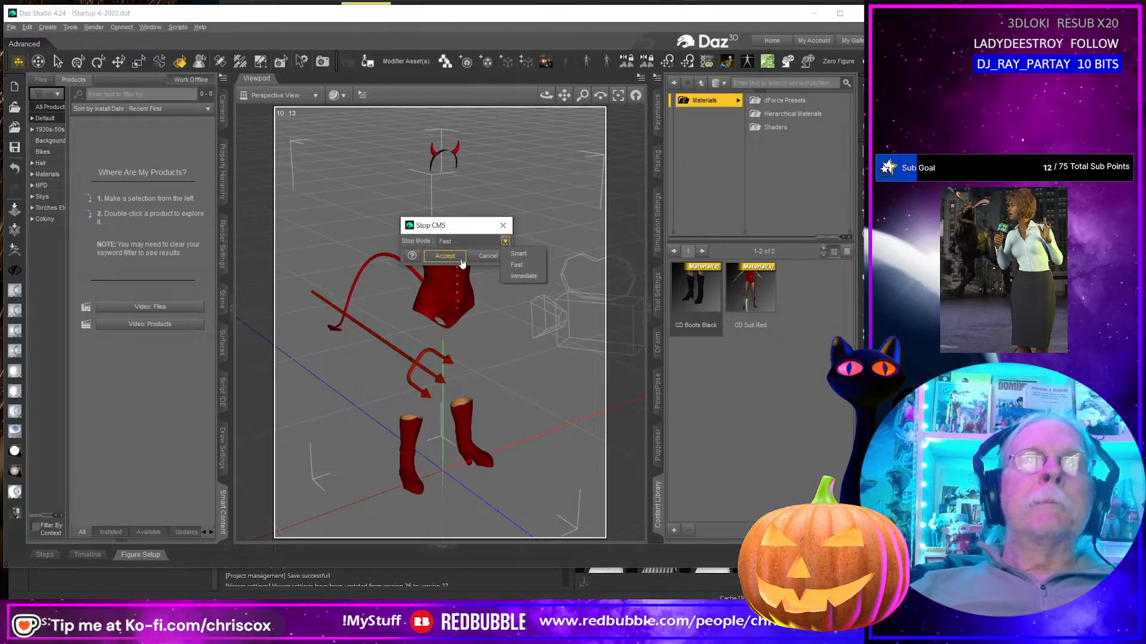
click(518, 255)
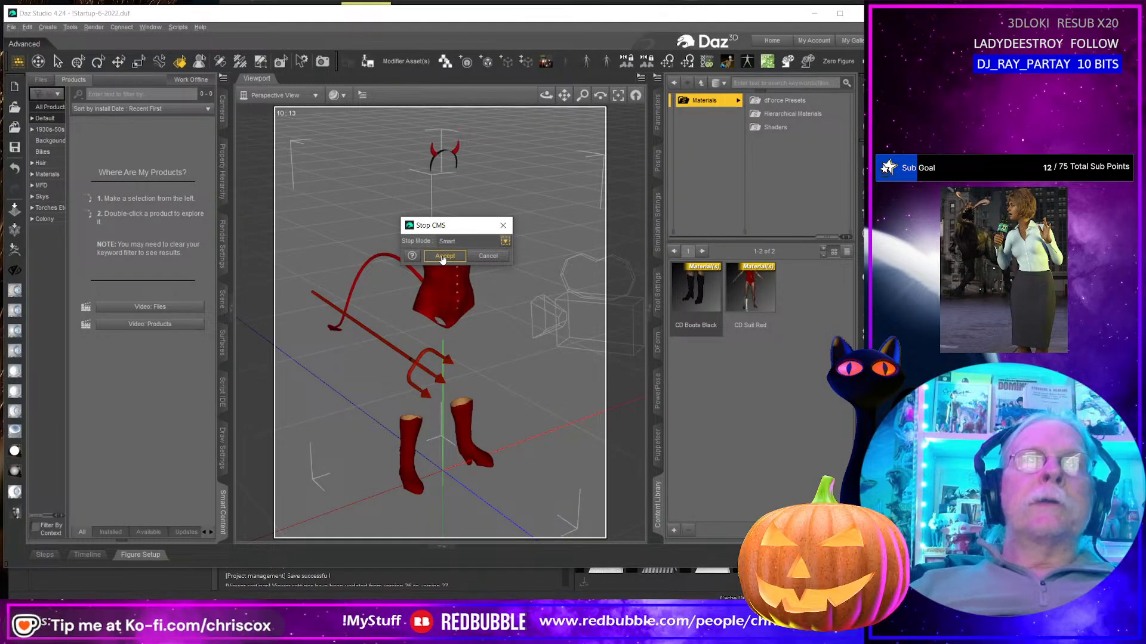
click(442, 256)
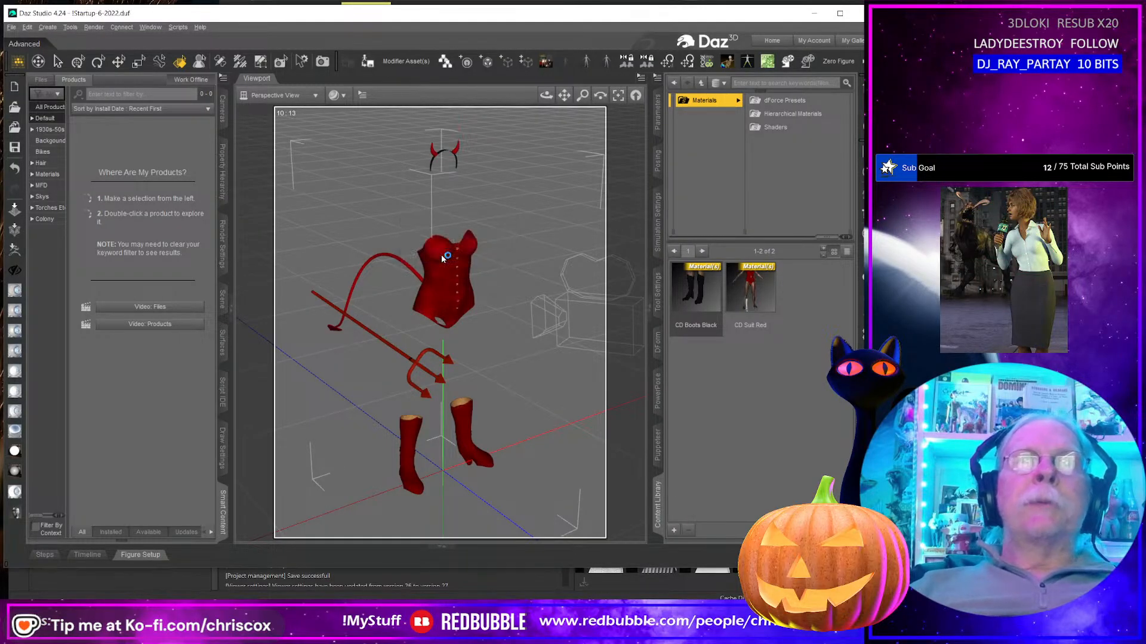
Step: Save the outfit's current materials as a Material(s) Preset named CD Outfit Red in the Materials folder
click(674, 531)
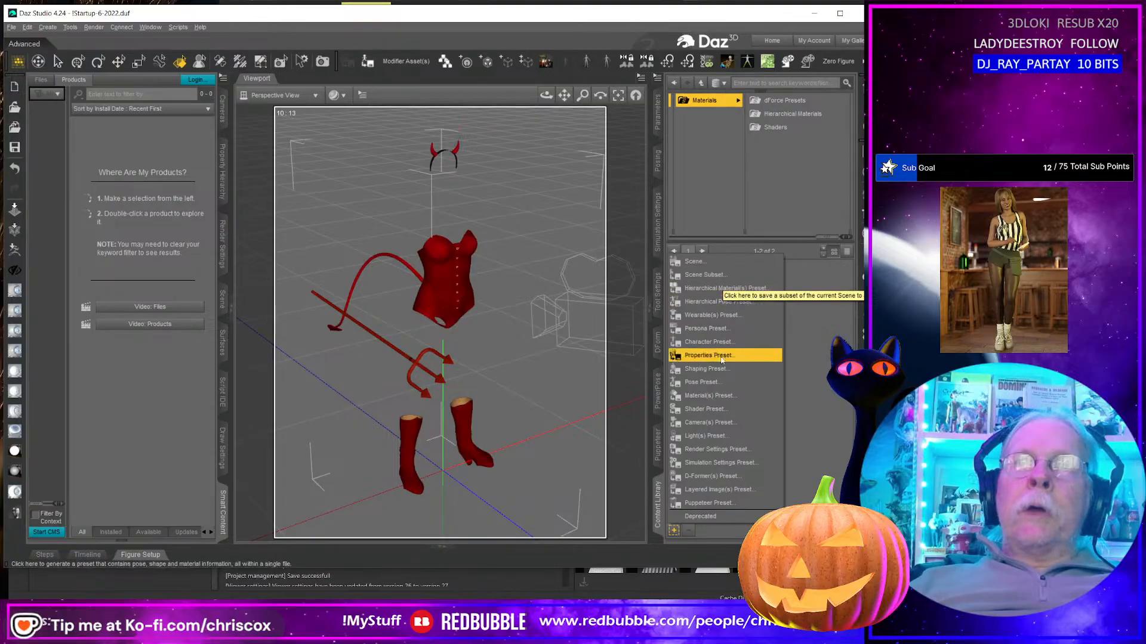
click(714, 397)
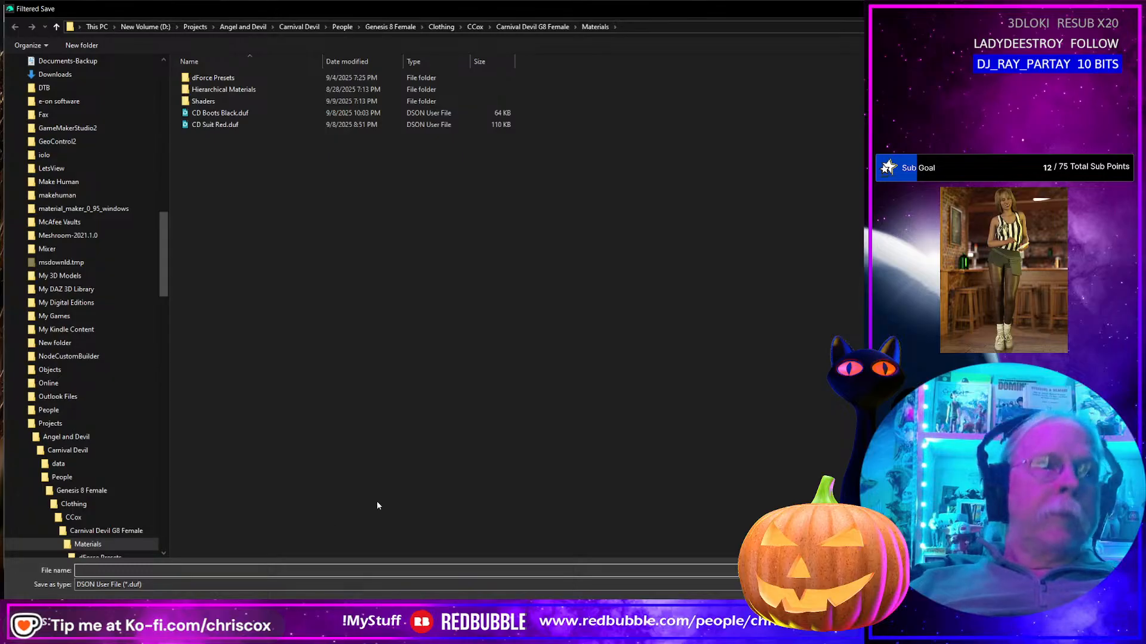
text(CD)
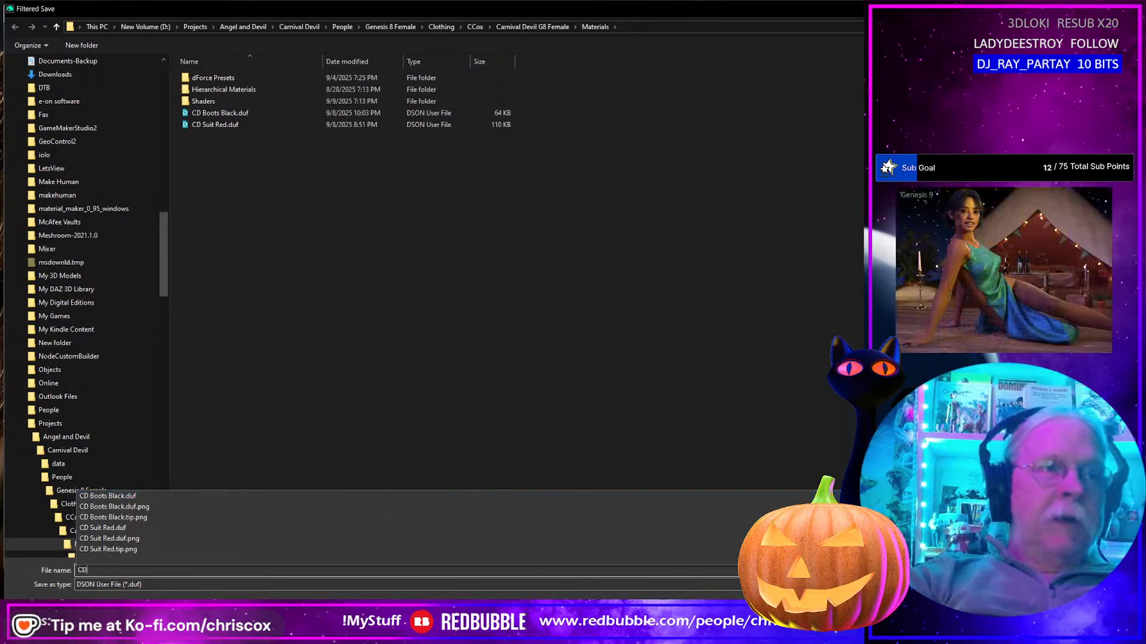
text( Outfi)
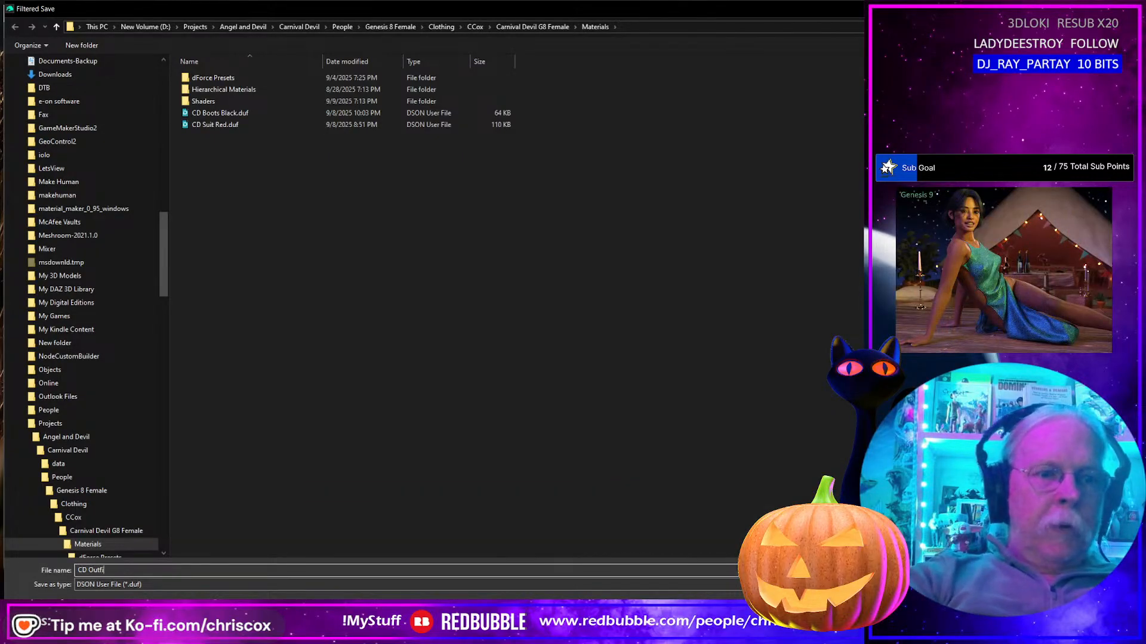
text(t Red)
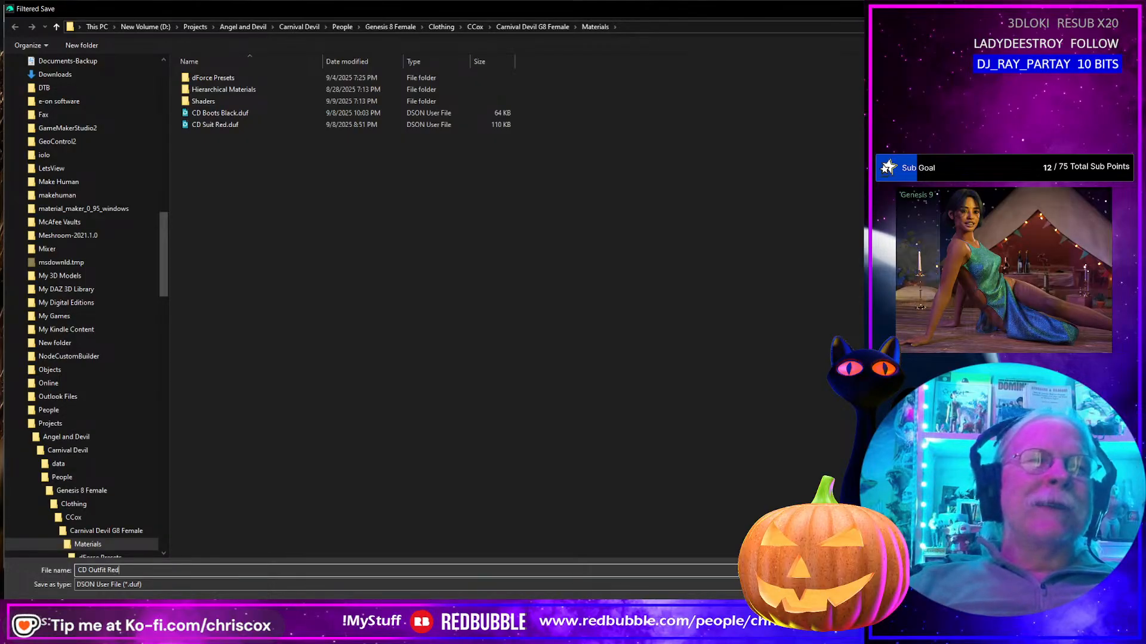
key(Return)
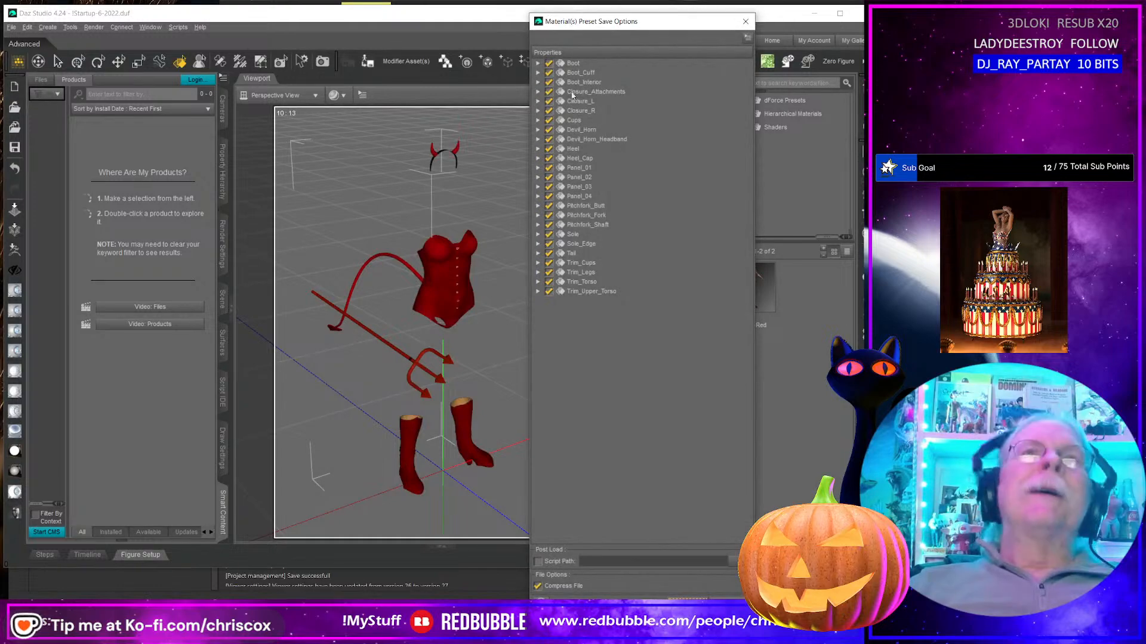
right_click(607, 144)
mouse_move(631, 197)
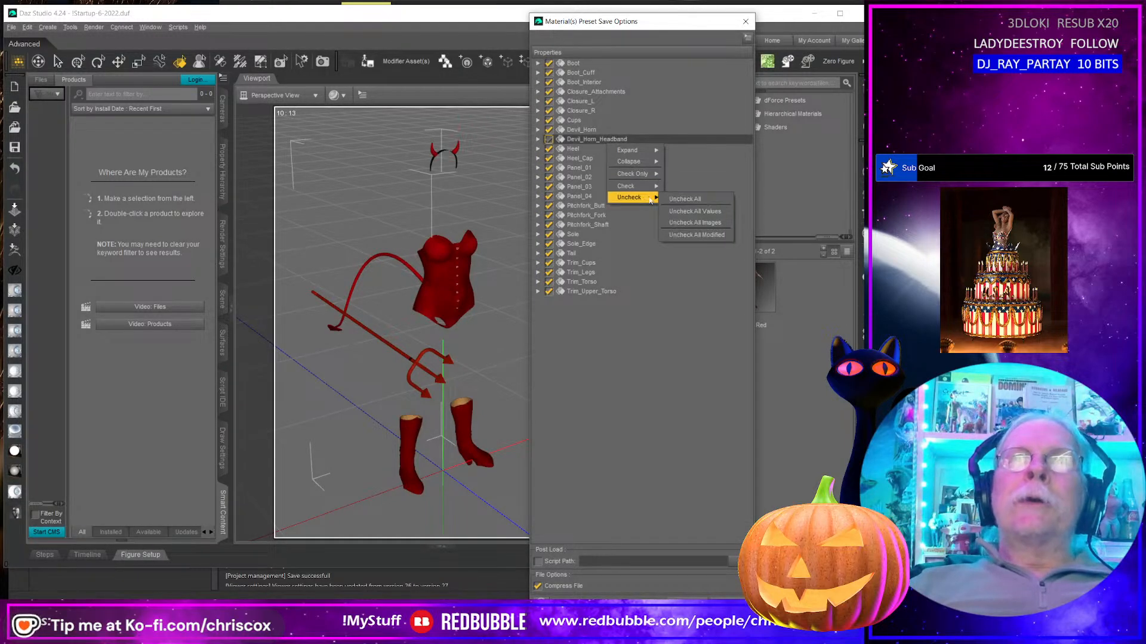
click(655, 346)
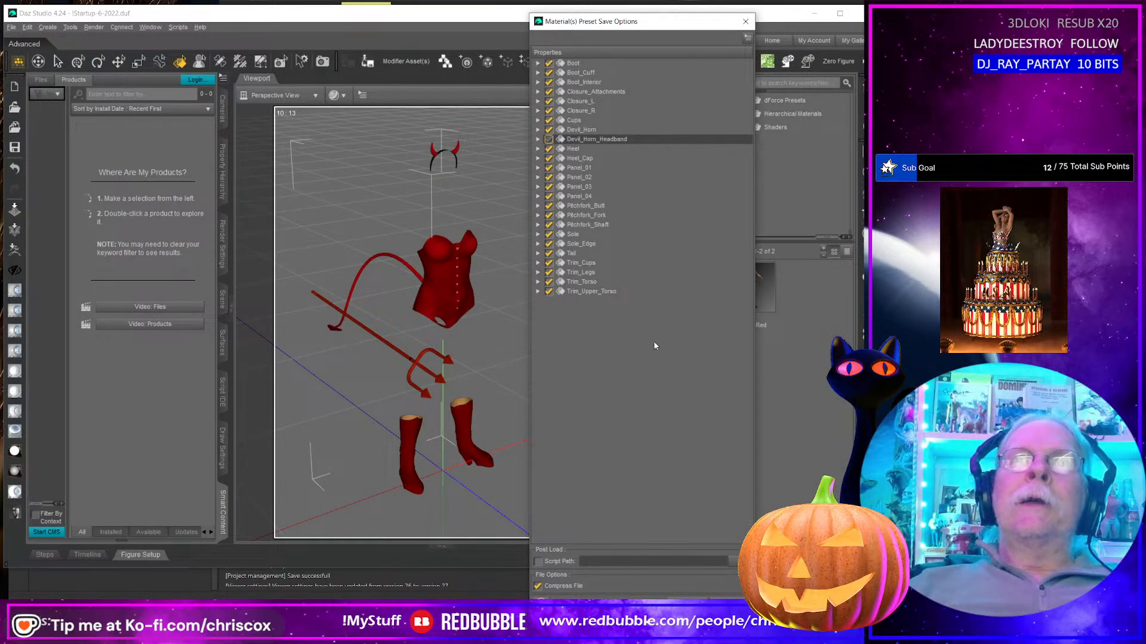
right_click(605, 289)
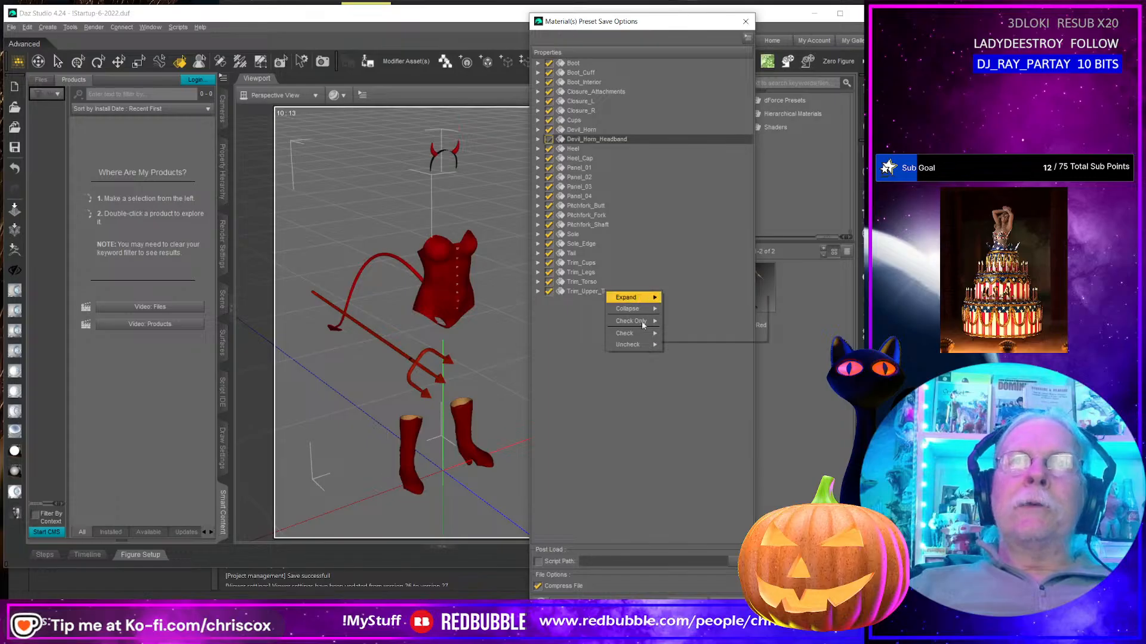
mouse_move(640, 346)
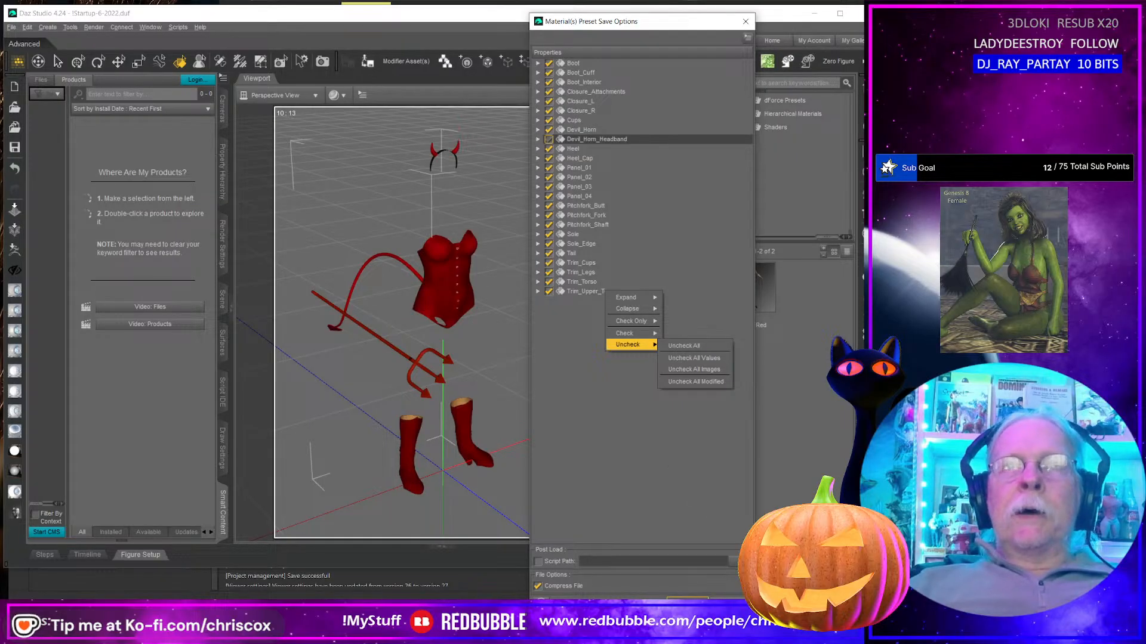
click(694, 599)
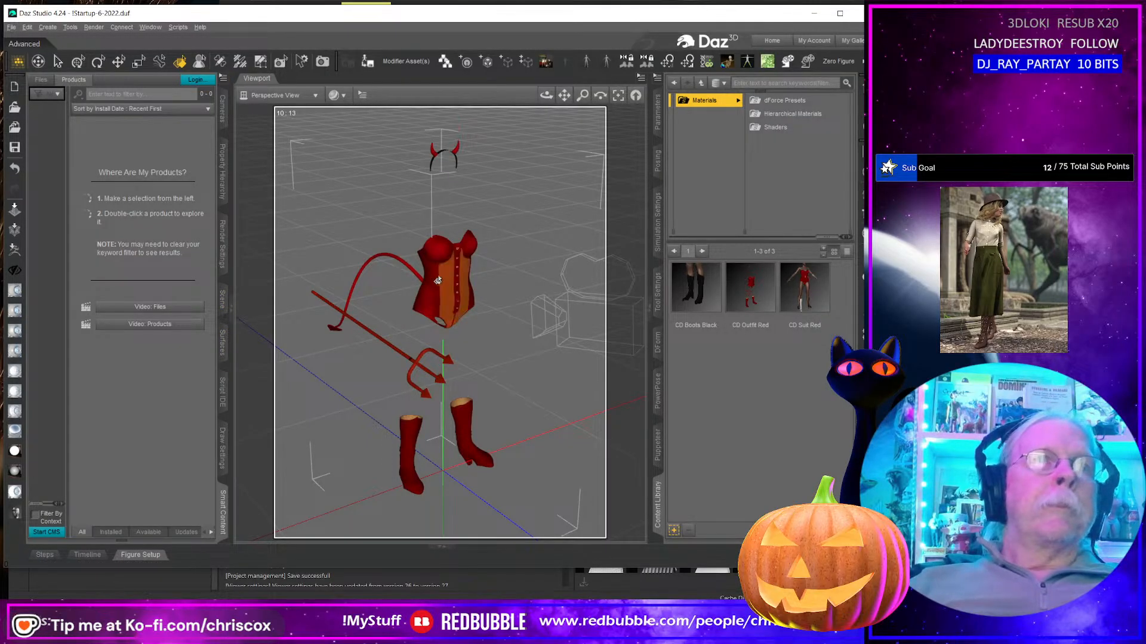
Step: Assign Carnival Devil Suit_Black_Boots_BaseColor.jpg as the Base Color map of all boot, heel and sole surfaces
click(223, 299)
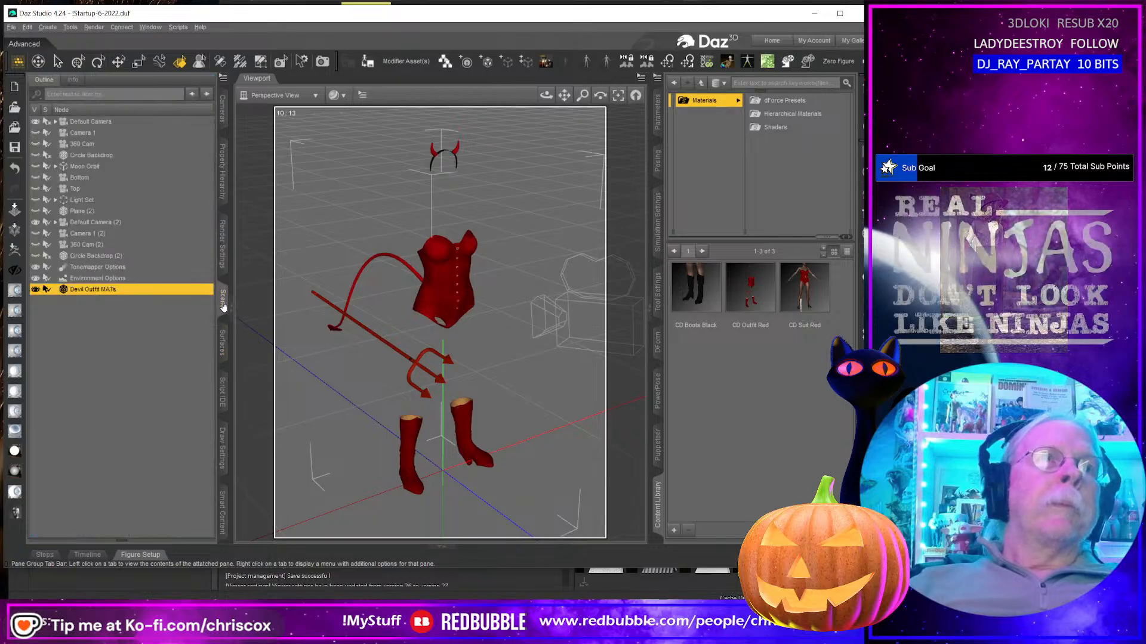
click(224, 352)
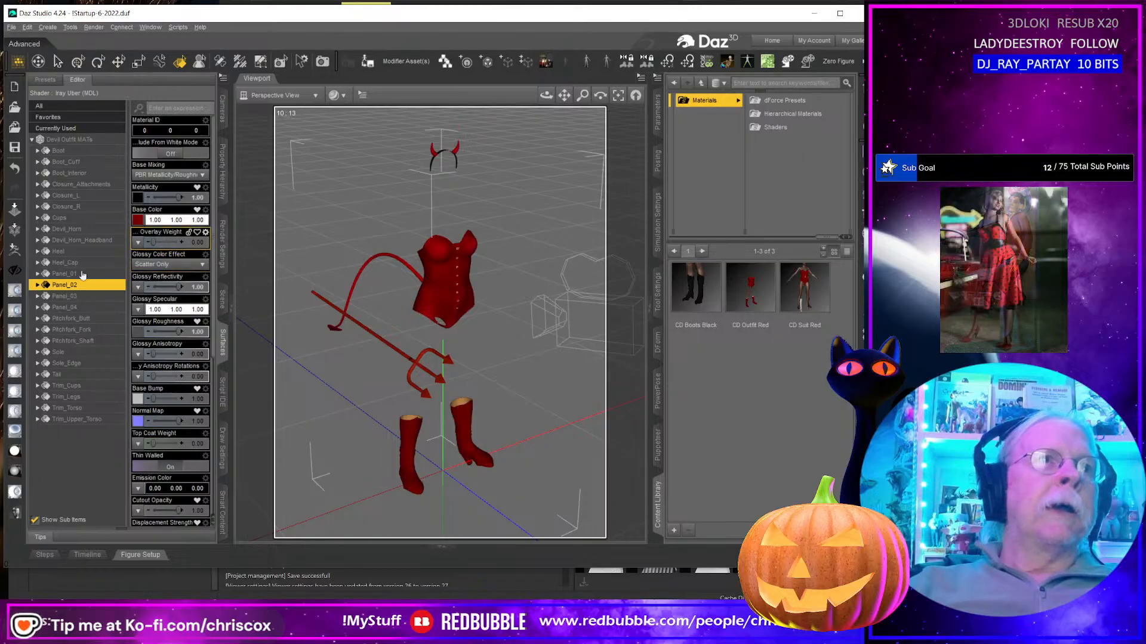
click(58, 150)
shift+click(92, 162)
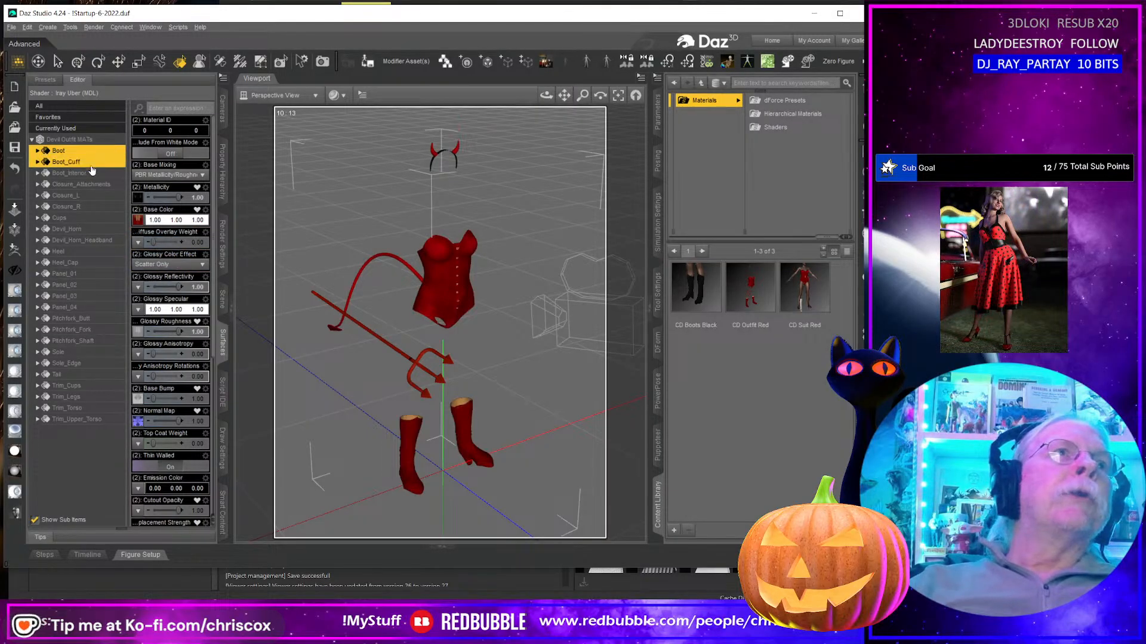
shift+click(92, 174)
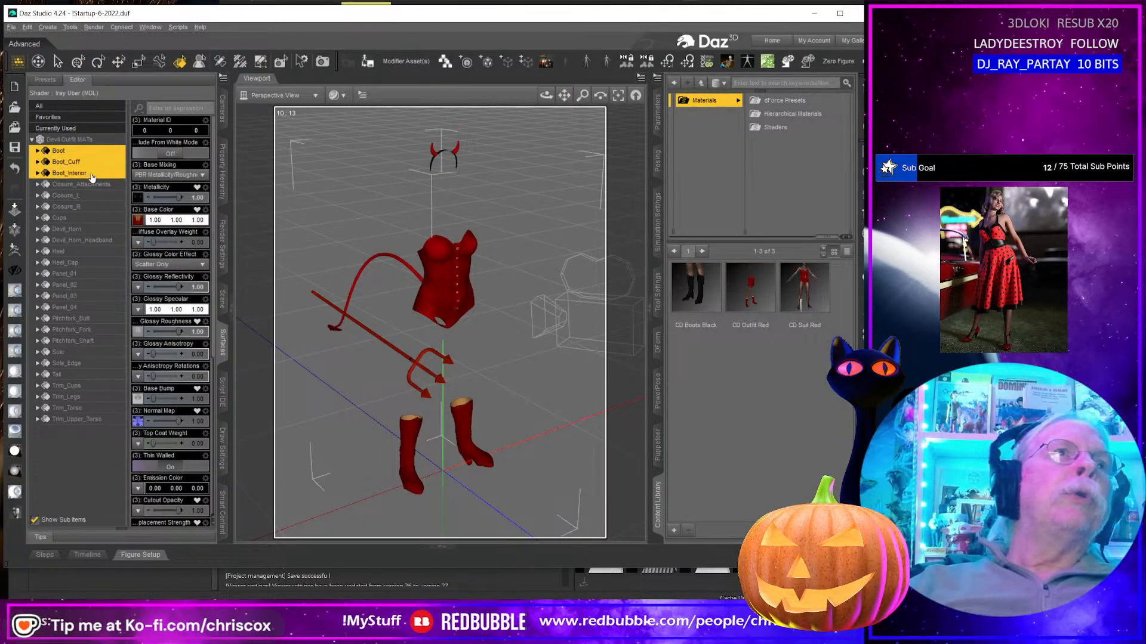
ctrl+click(88, 253)
ctrl+click(88, 264)
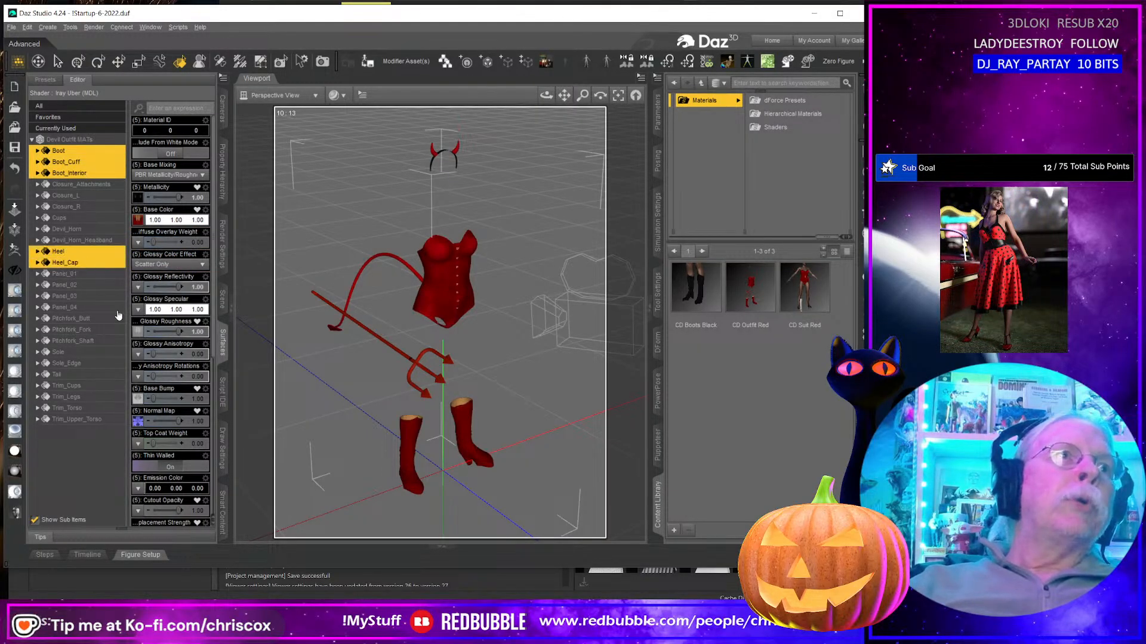
ctrl+click(82, 355)
ctrl+click(84, 364)
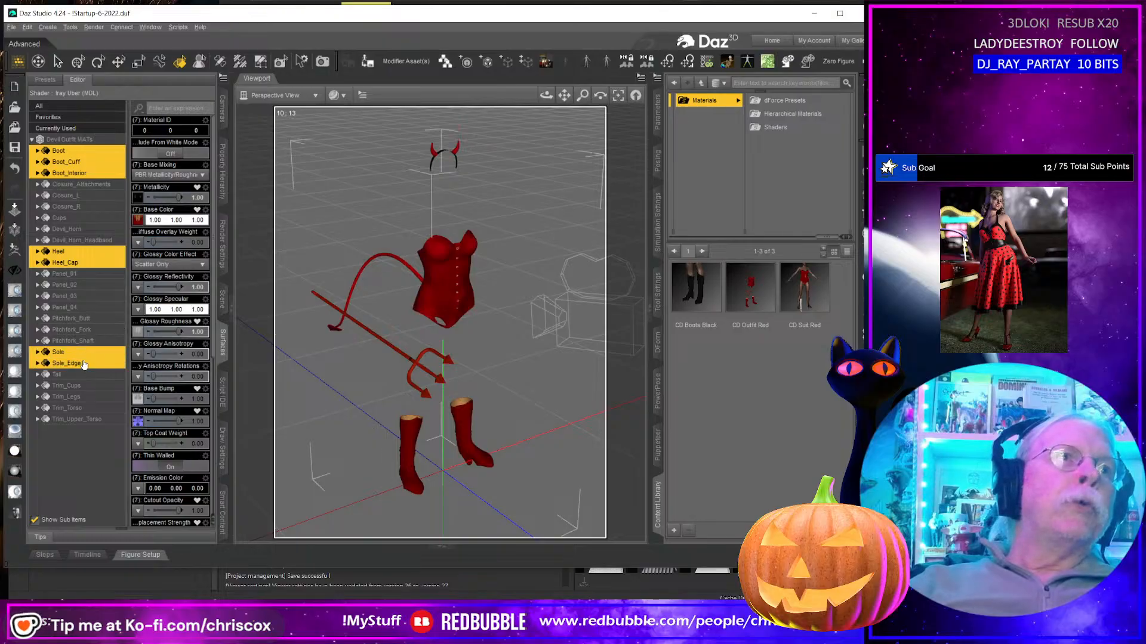
click(138, 220)
click(165, 234)
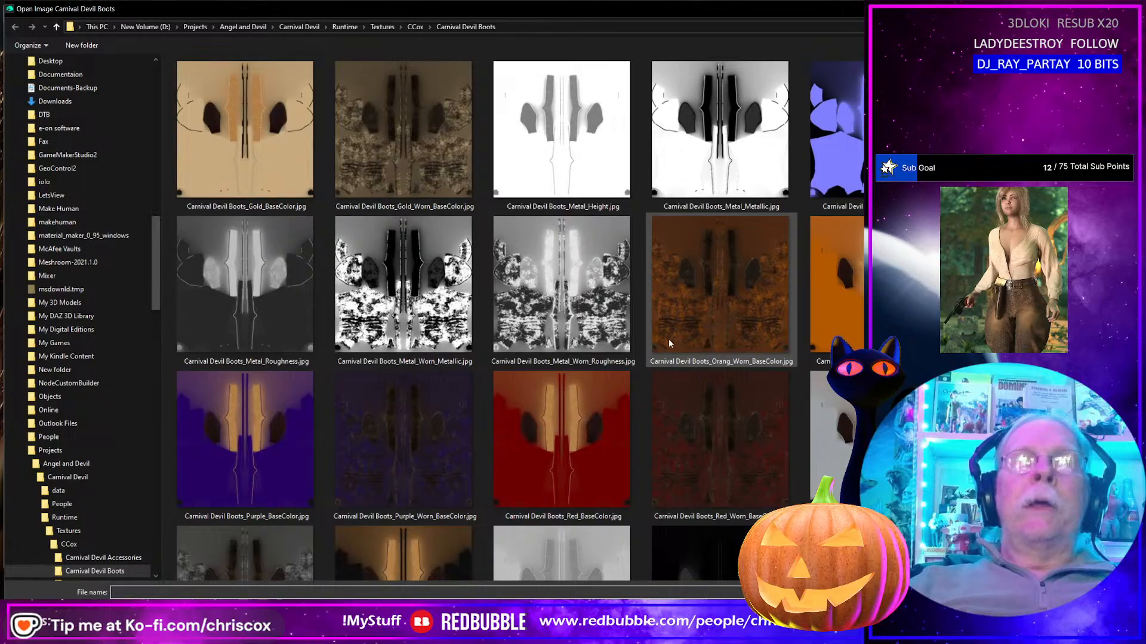
scroll(726, 386, down, 3)
click(401, 377)
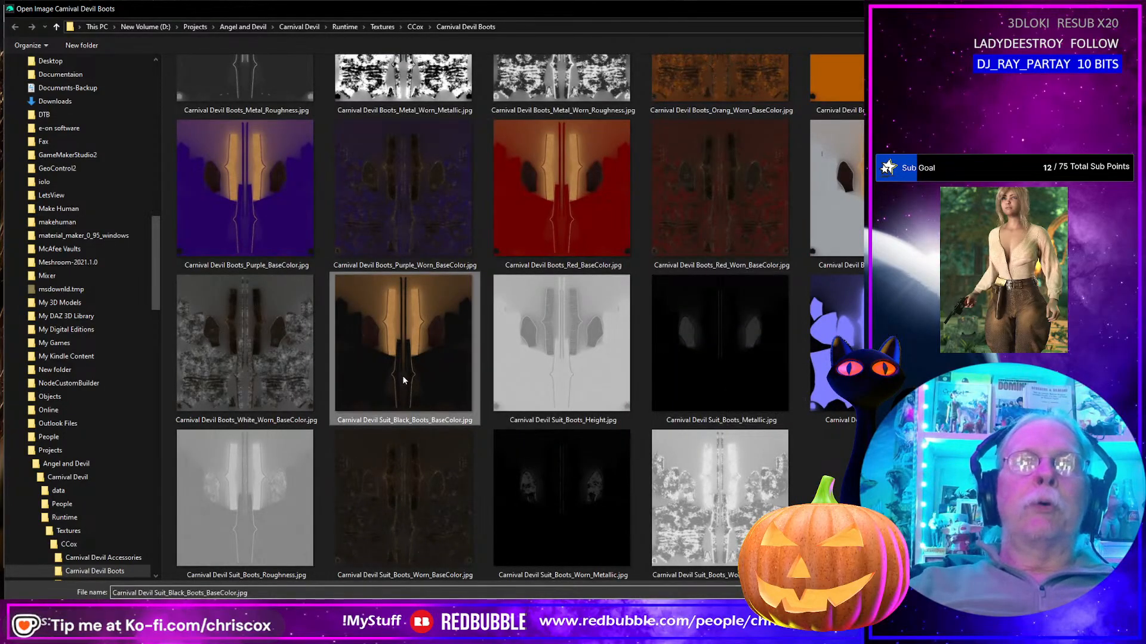
double_click(473, 398)
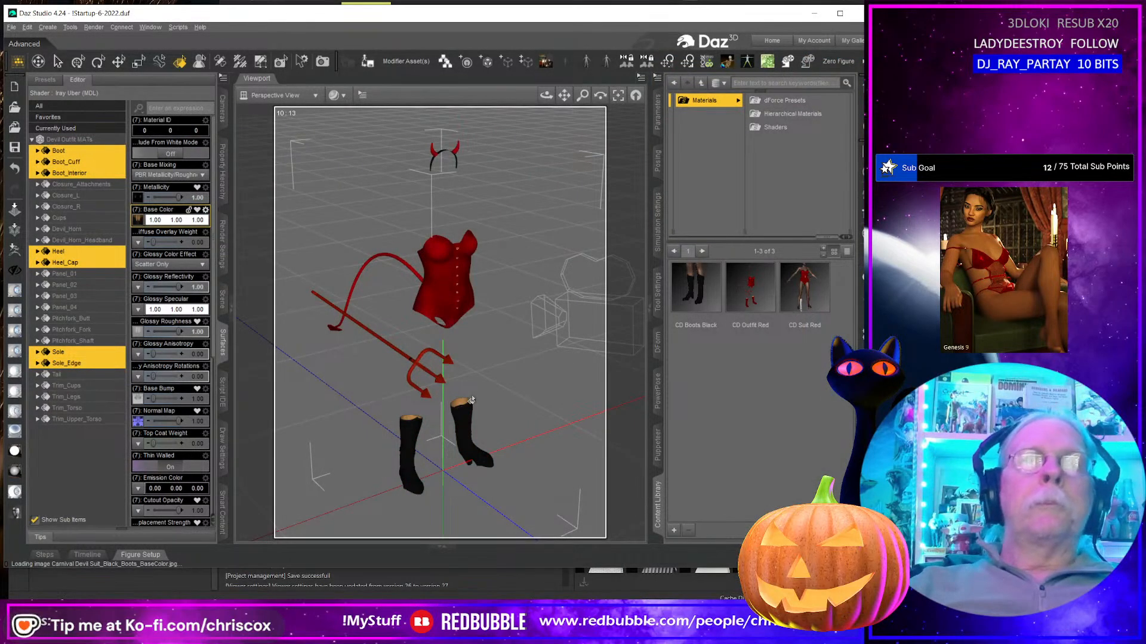
Step: Assign Carnival Devil Suit_Black_BaseColor.jpg as the Base Color map of all closure, cup, panel and trim surfaces
drag(81, 189, 81, 207)
ctrl+click(79, 219)
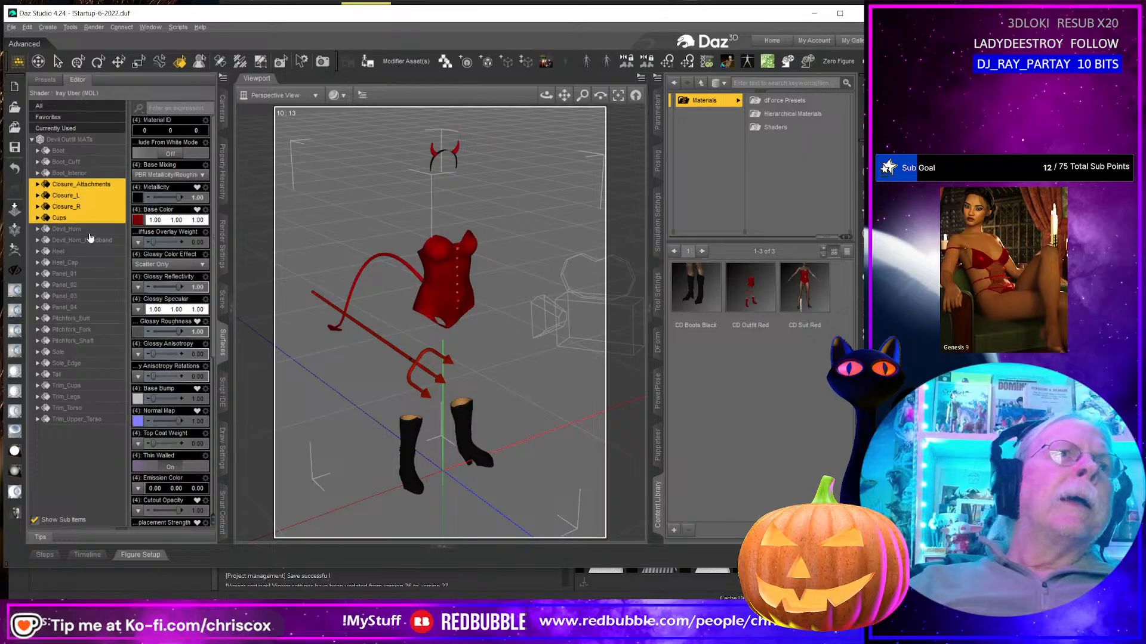
ctrl+click(78, 275)
ctrl+click(79, 287)
ctrl+click(81, 297)
ctrl+click(82, 308)
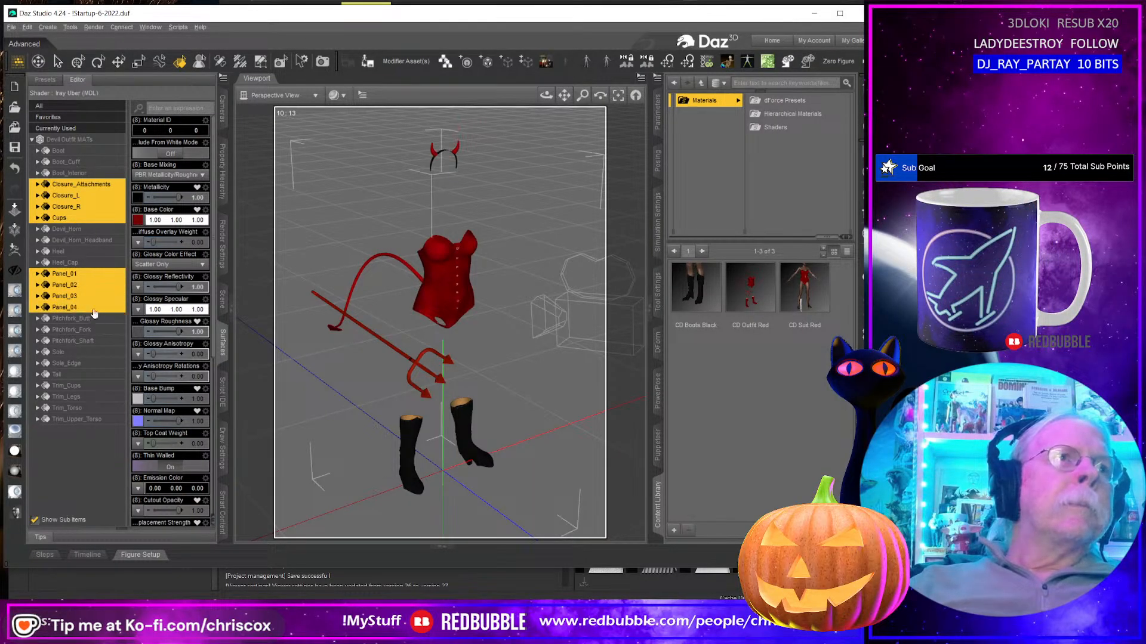
ctrl+click(79, 386)
ctrl+click(79, 397)
ctrl+click(79, 409)
ctrl+click(79, 420)
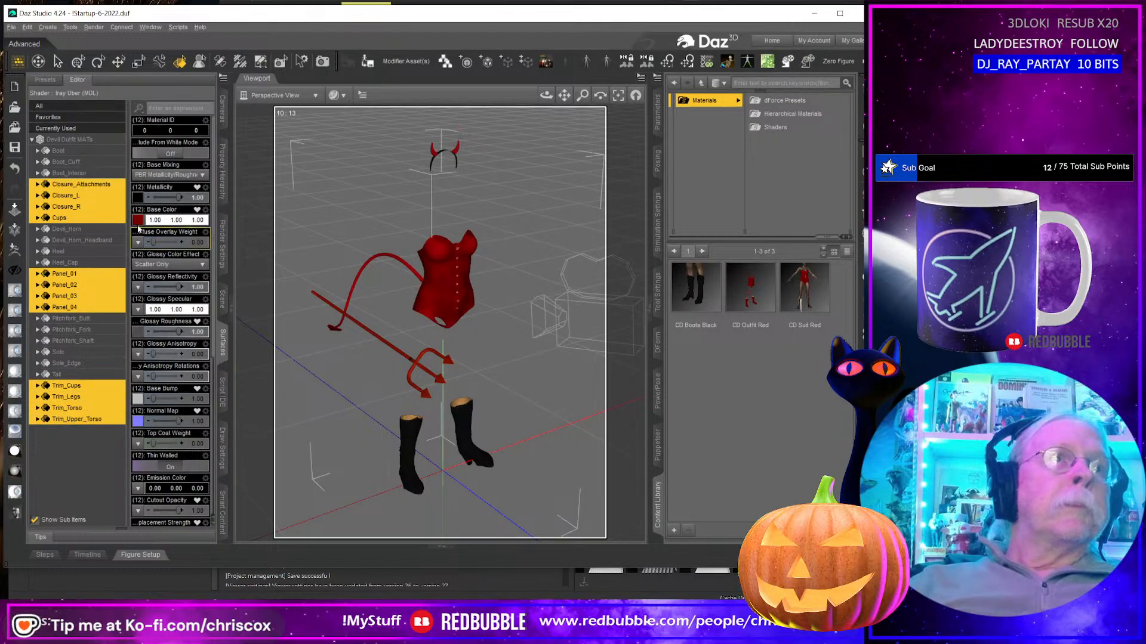
click(138, 220)
click(154, 233)
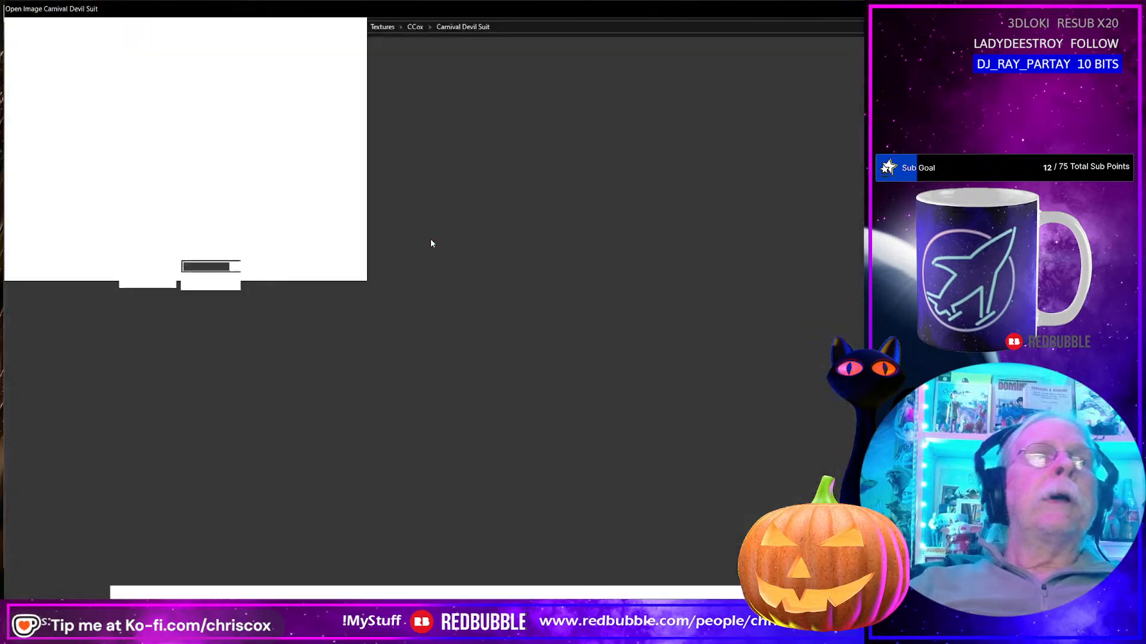
double_click(278, 145)
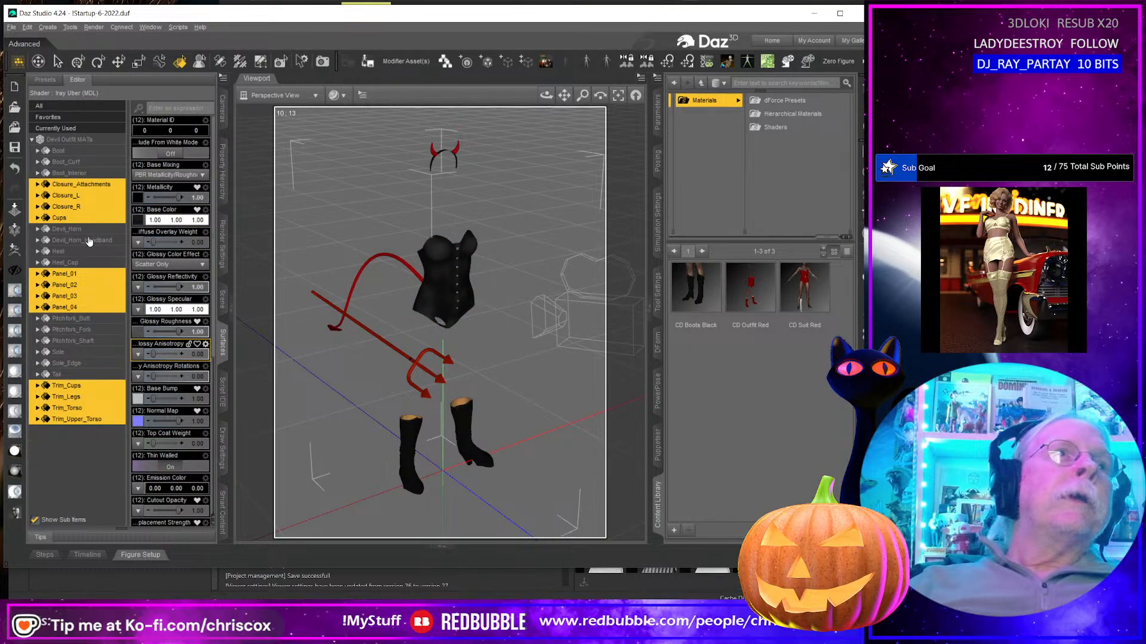
Step: Assign Carnival Devil Accessories_Black_BaseColor.jpg as the Base Color map of the Devil_Horn, three pitchfork and Tail surfaces
click(67, 229)
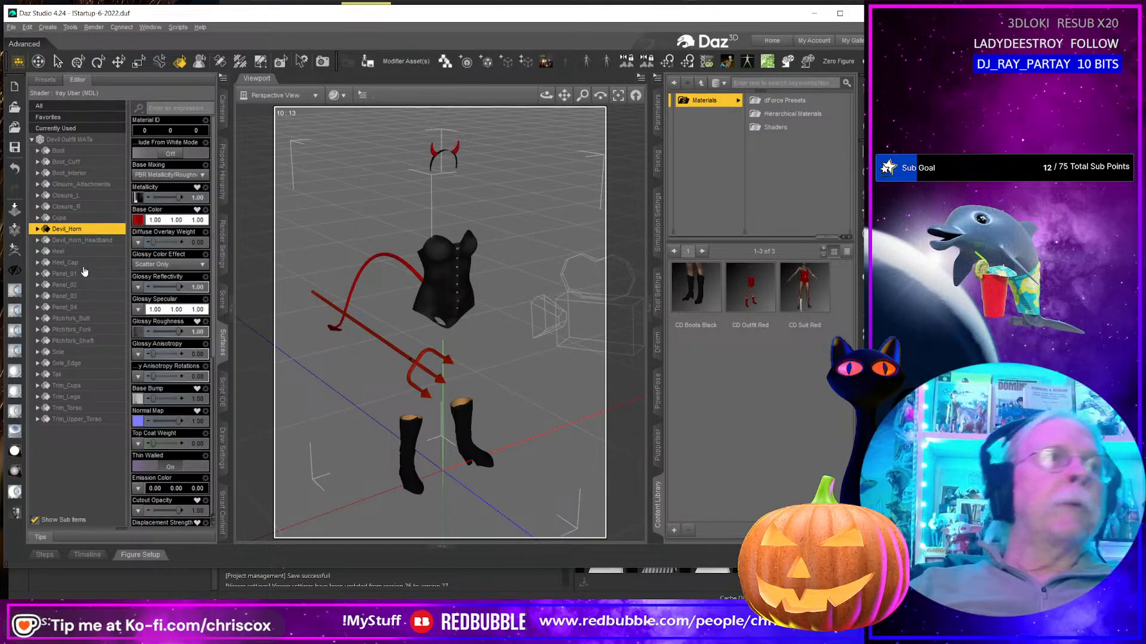
ctrl+click(97, 321)
ctrl+click(99, 330)
ctrl+click(102, 340)
ctrl+click(94, 373)
click(138, 220)
click(170, 234)
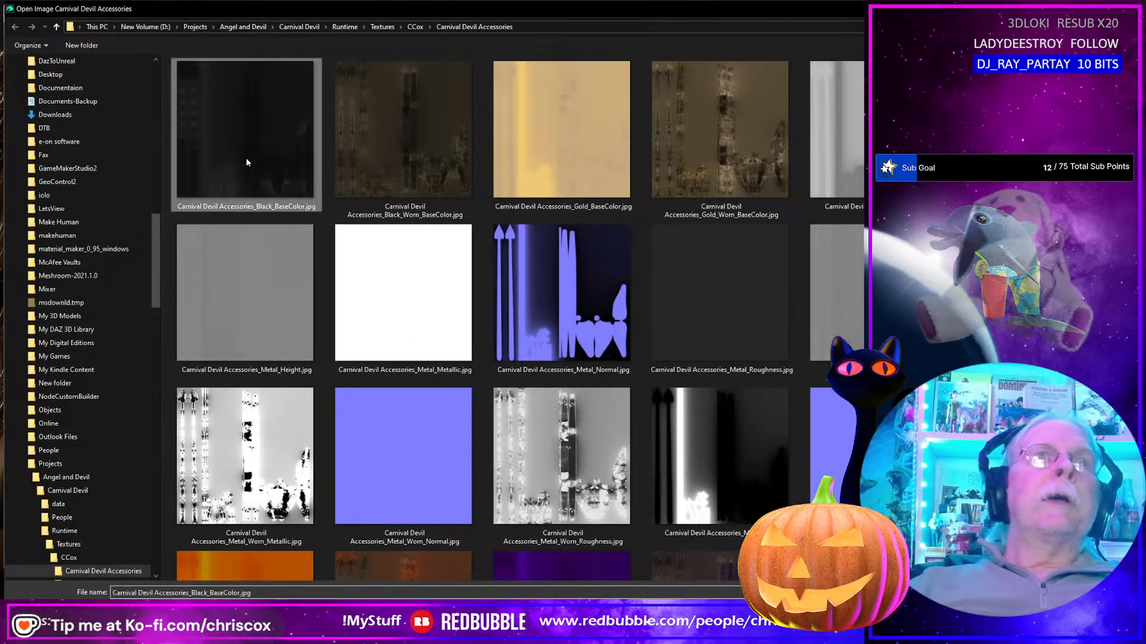
double_click(274, 151)
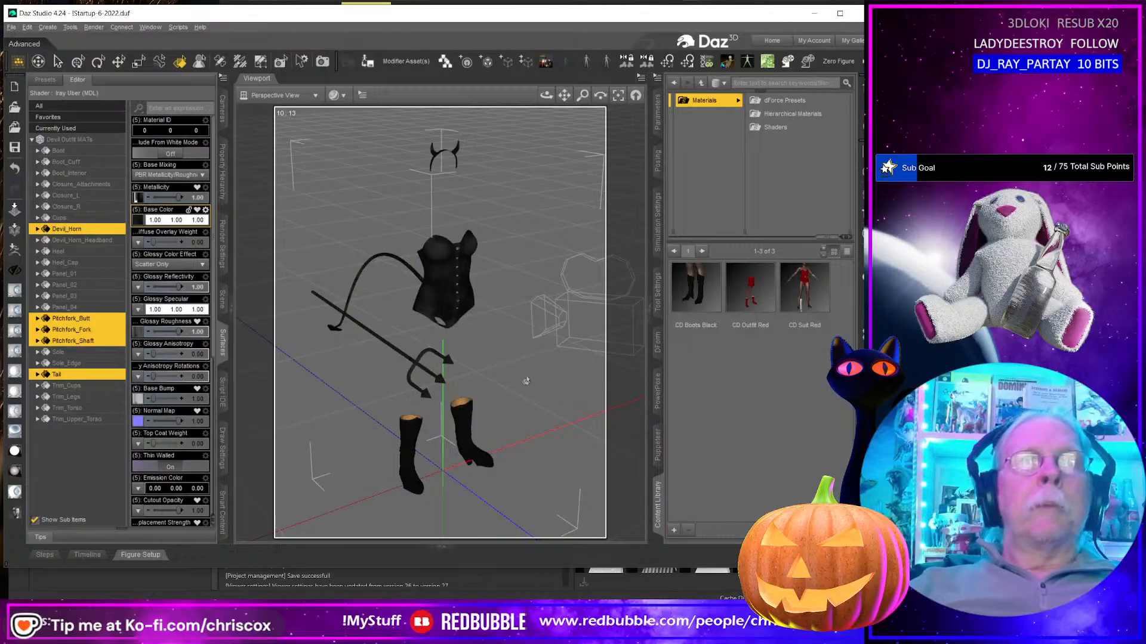
Step: Save the outfit's current materials as a Material(s) Preset named CD Outfit Blcak in the Materials folder, with all surfaces included
click(674, 530)
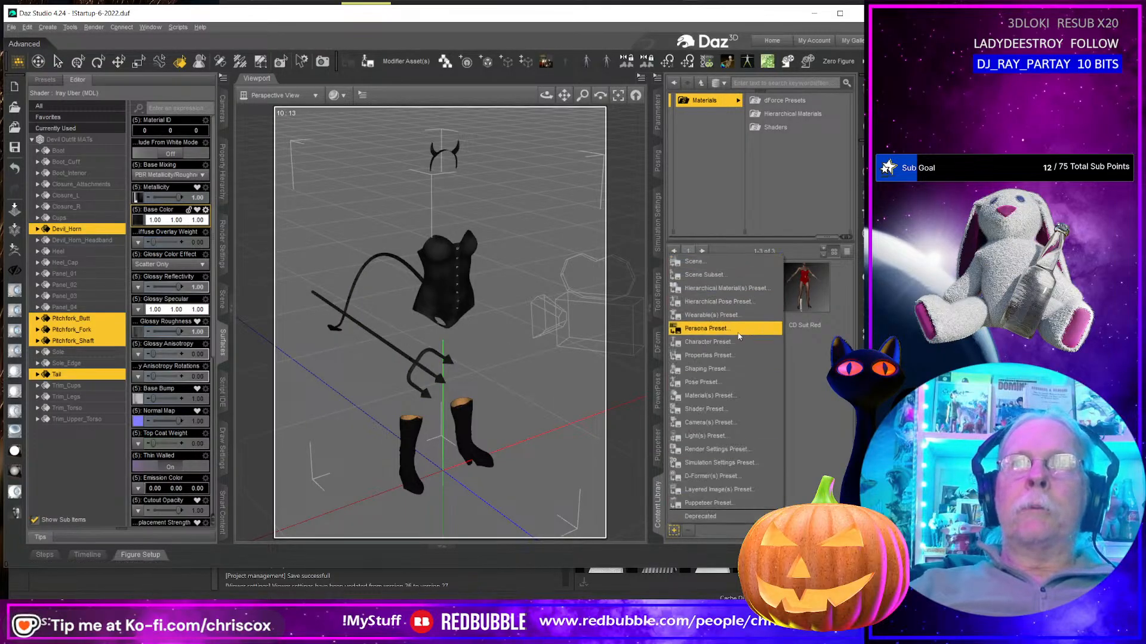
click(718, 396)
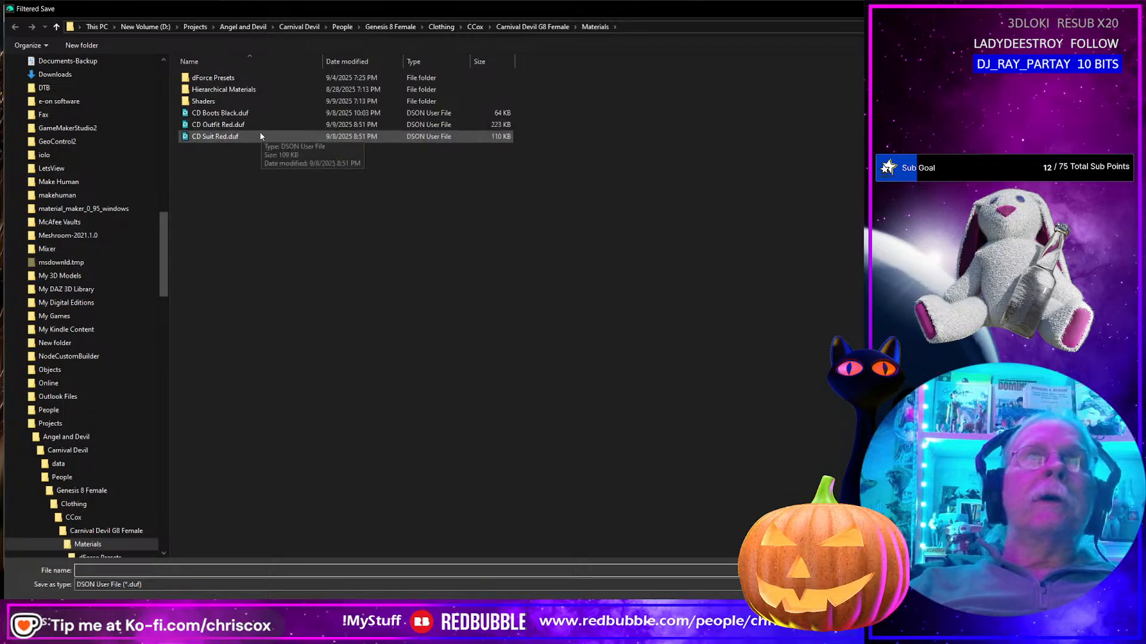
click(222, 124)
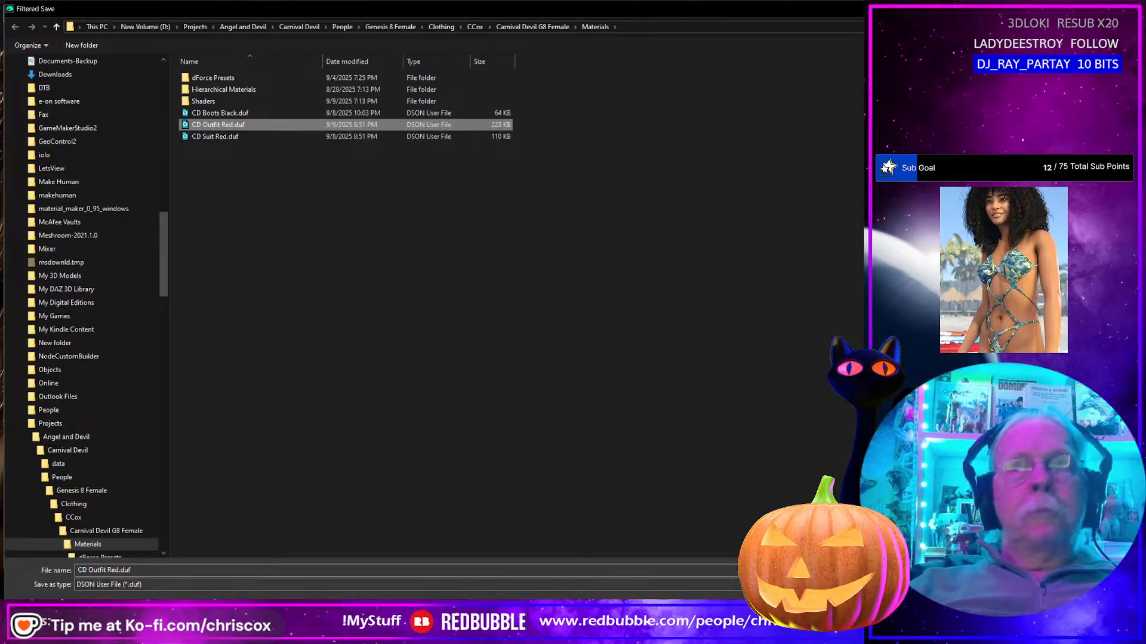
click(112, 570)
key(shift+Right)
key(shift+Right)
key(shift+Right)
key(shift+Right)
key(shift+Right)
key(shift+Right)
key(shift+Right)
text(B)
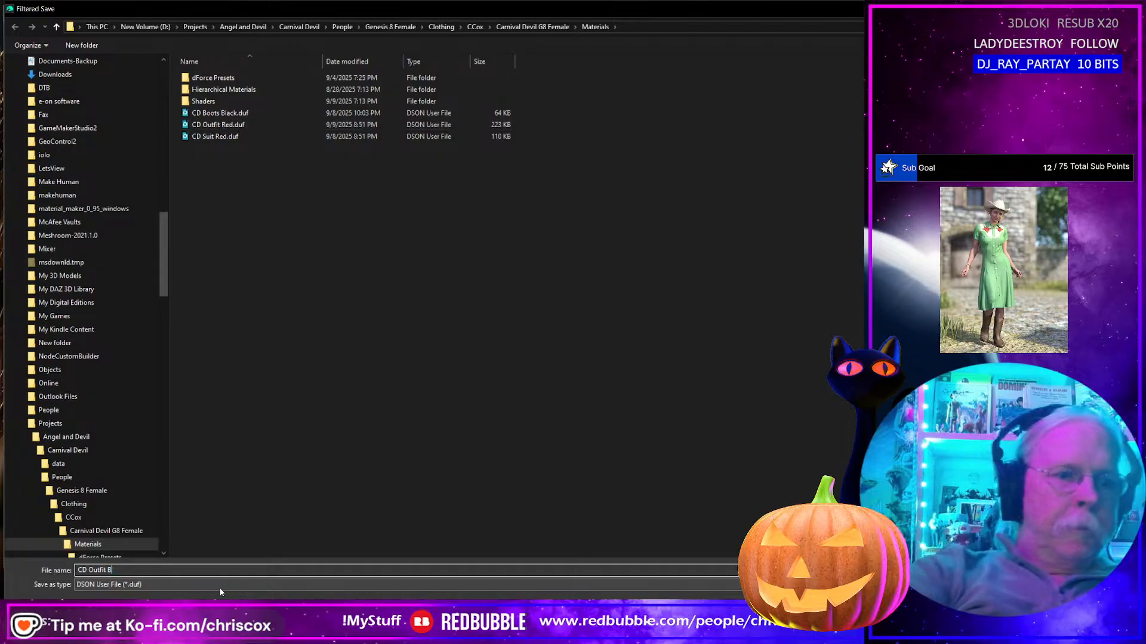
text(lck)
key(Return)
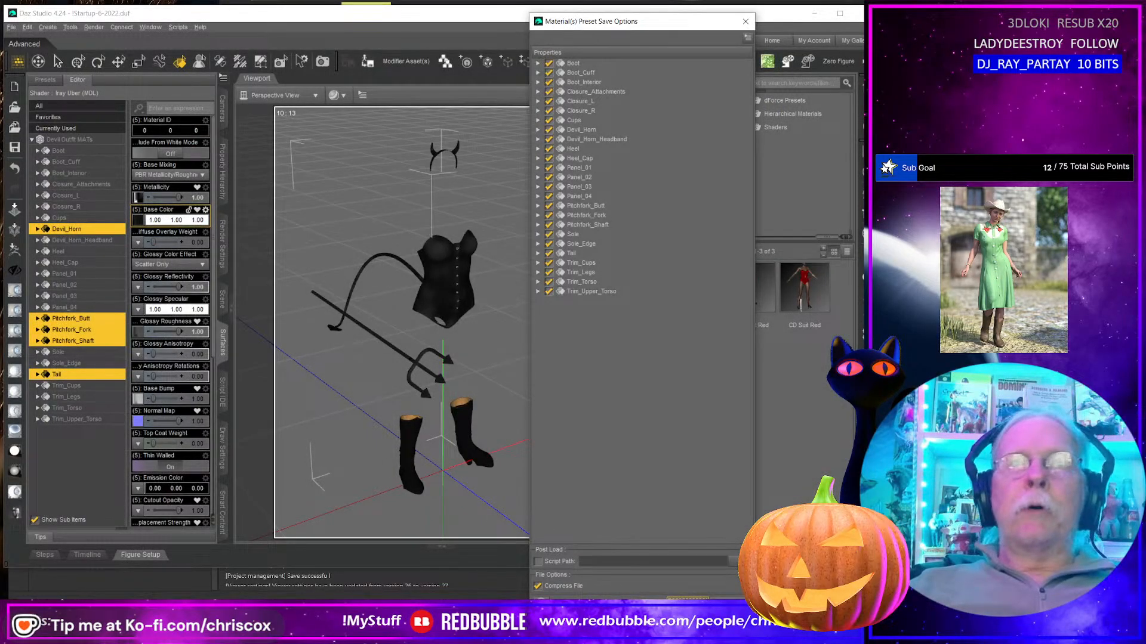
key(Return)
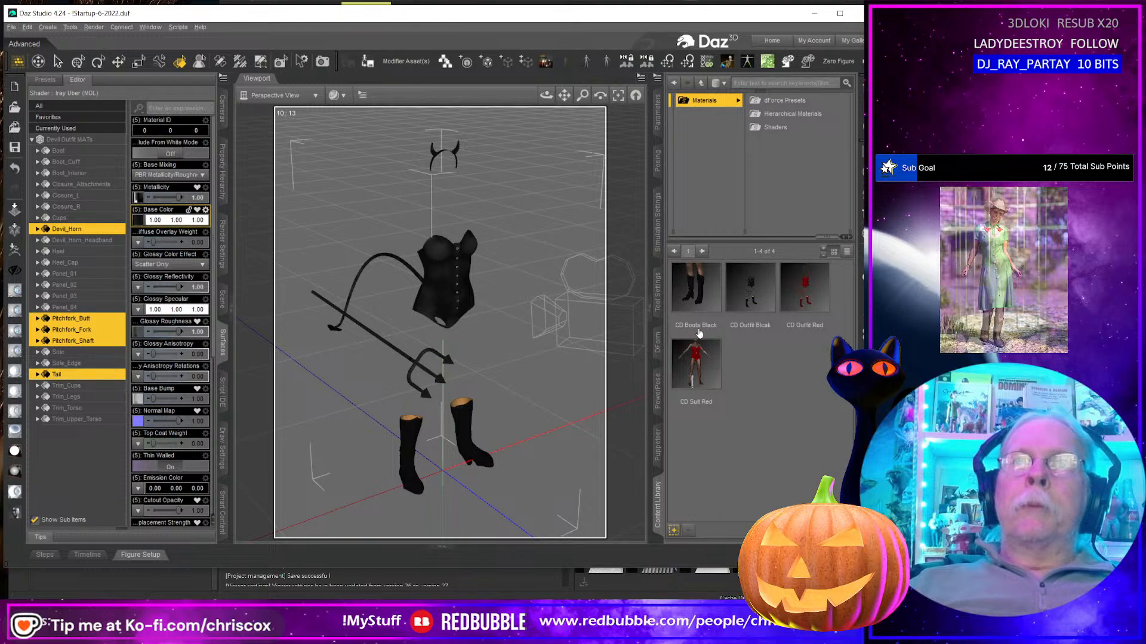
Step: Select the newly saved black outfit preset in the Materials folder
click(699, 333)
right_click(700, 333)
click(720, 395)
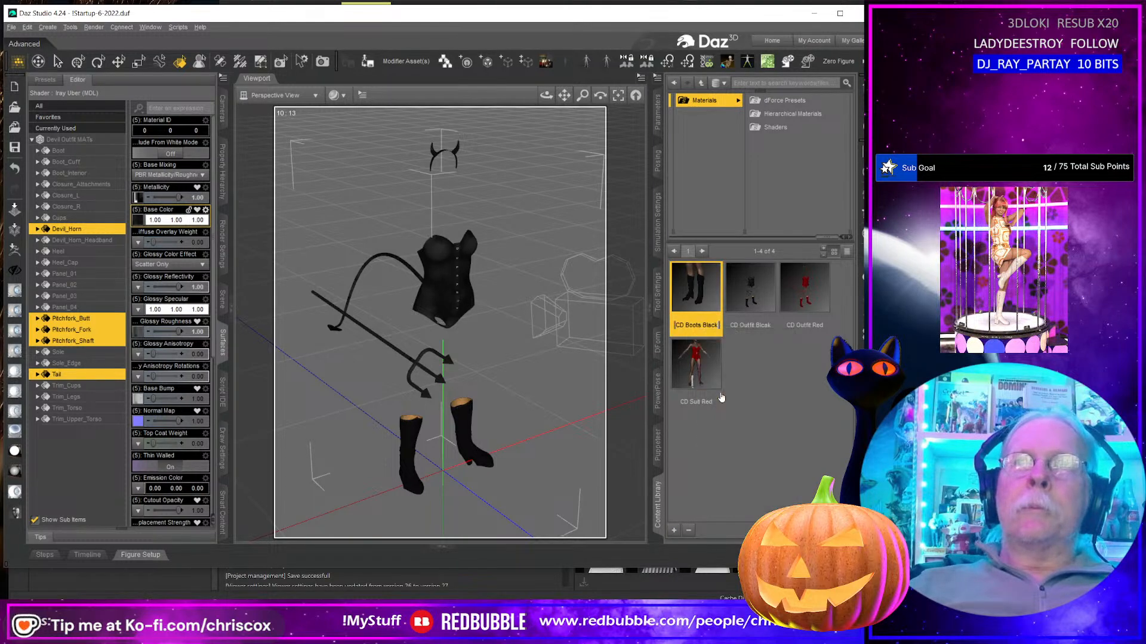
click(754, 325)
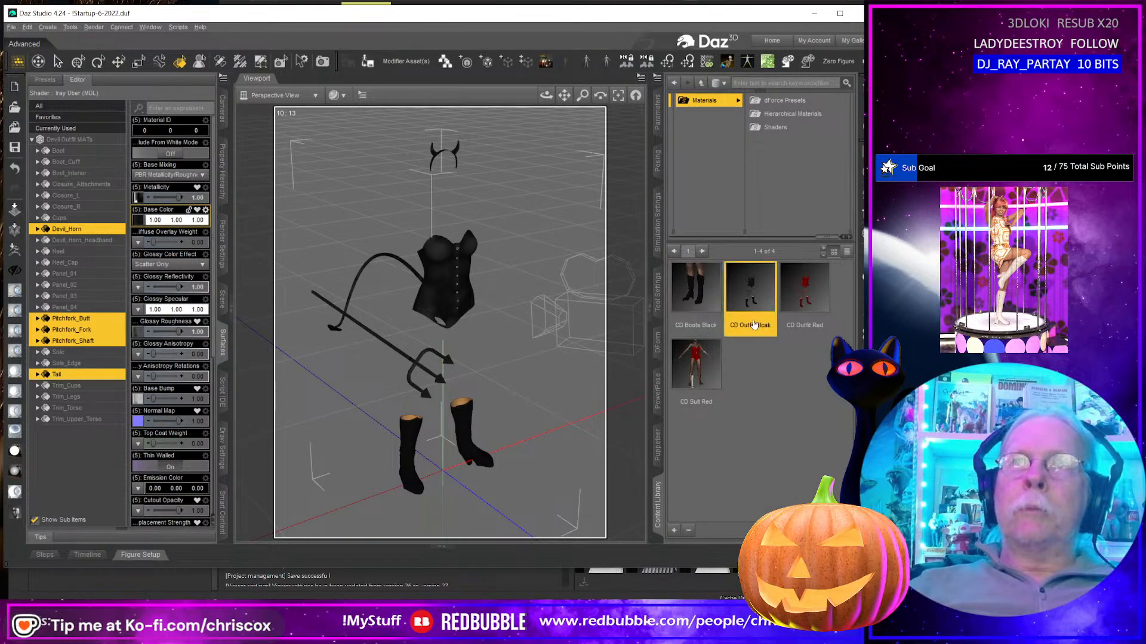
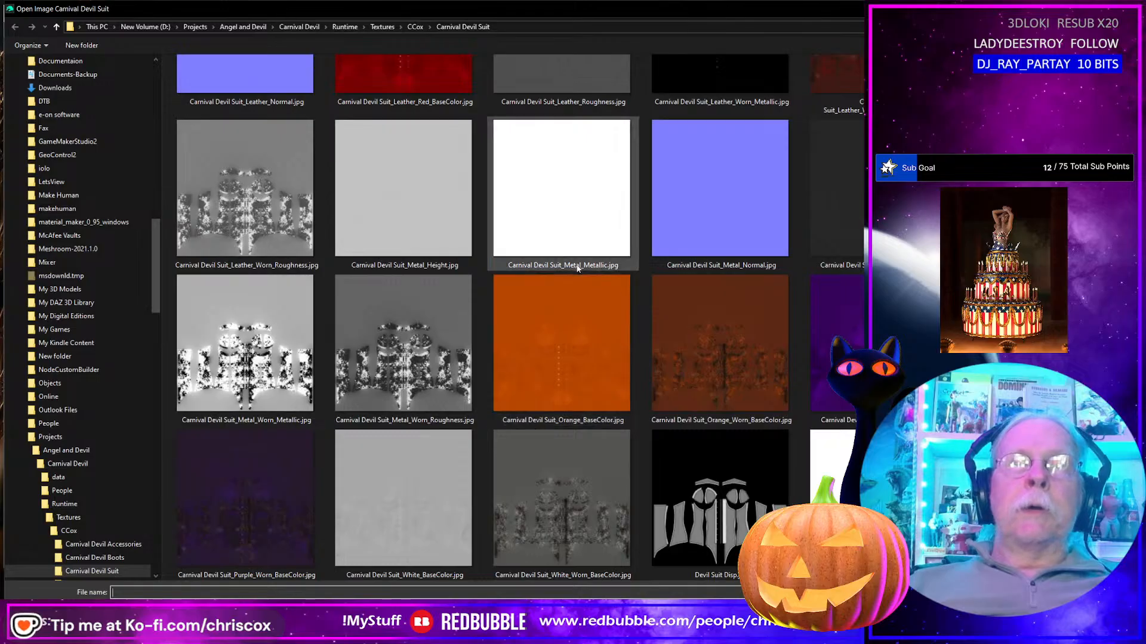
Step: Assign Carnival Devil Suit_Metal_Roughness.jpg as the suit surfaces' Glossy Roughness map and Carnival Devil Suit_Metal_Height.jpg as their Base Bump map
double_click(877, 191)
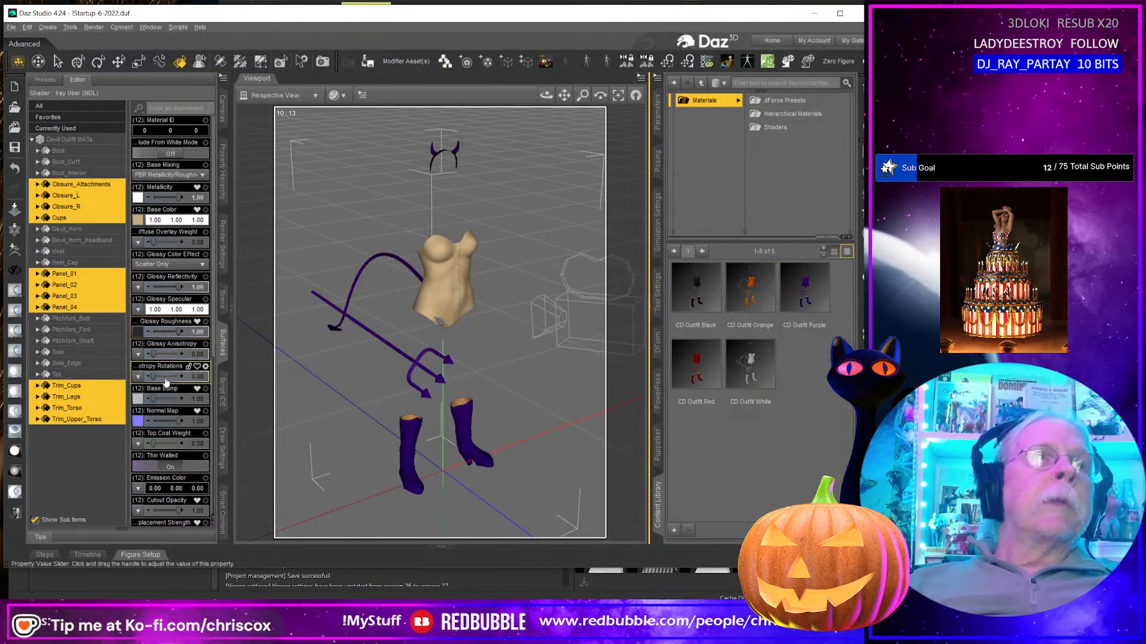
click(138, 402)
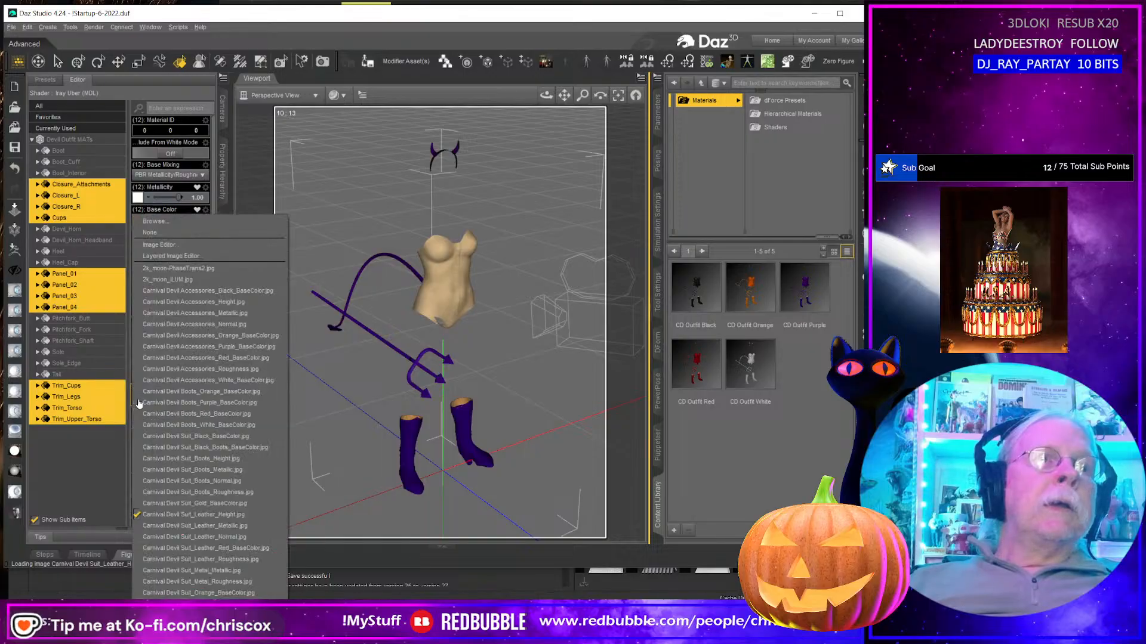
click(172, 228)
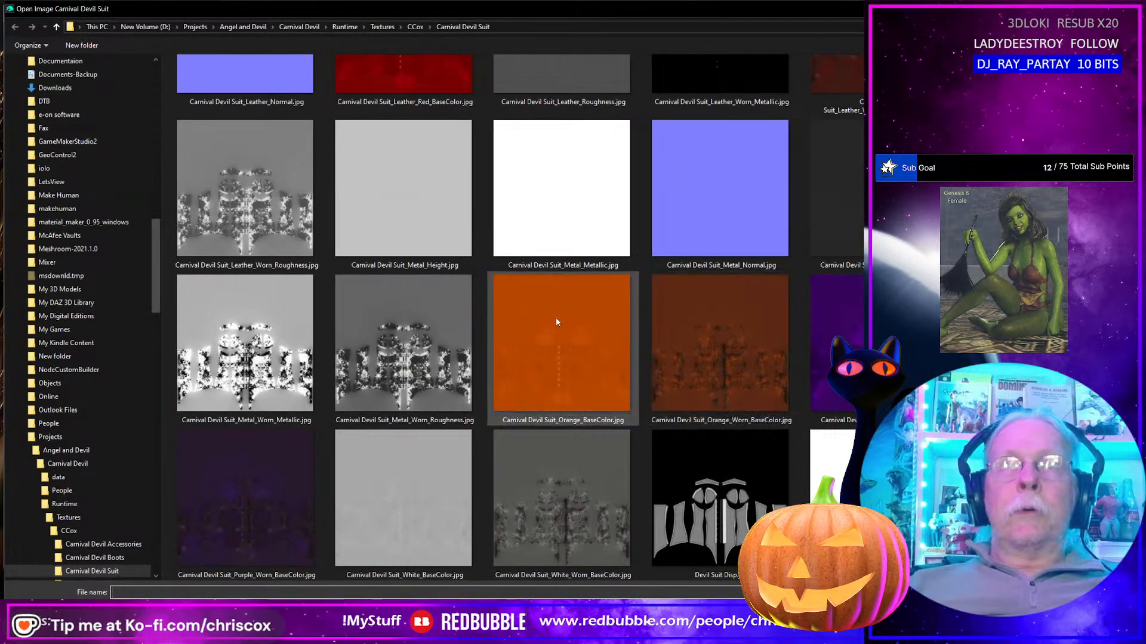
double_click(416, 232)
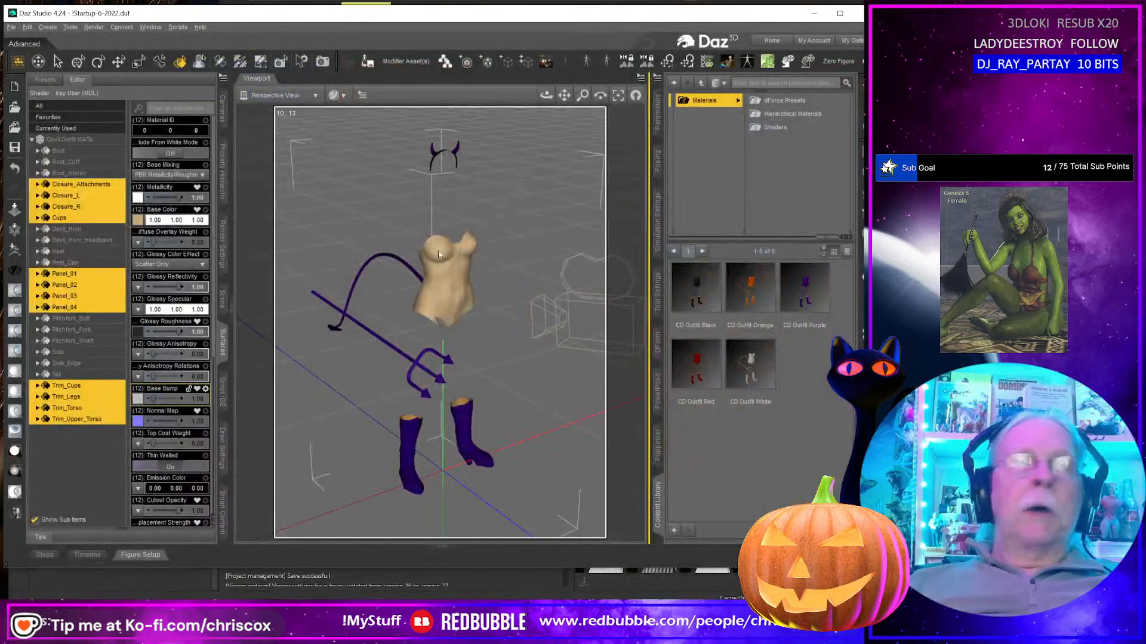
Step: Assign Carnival Devil Suit_Metal_Normal.jpg as the Normal Map of the selected suit surfaces
click(138, 421)
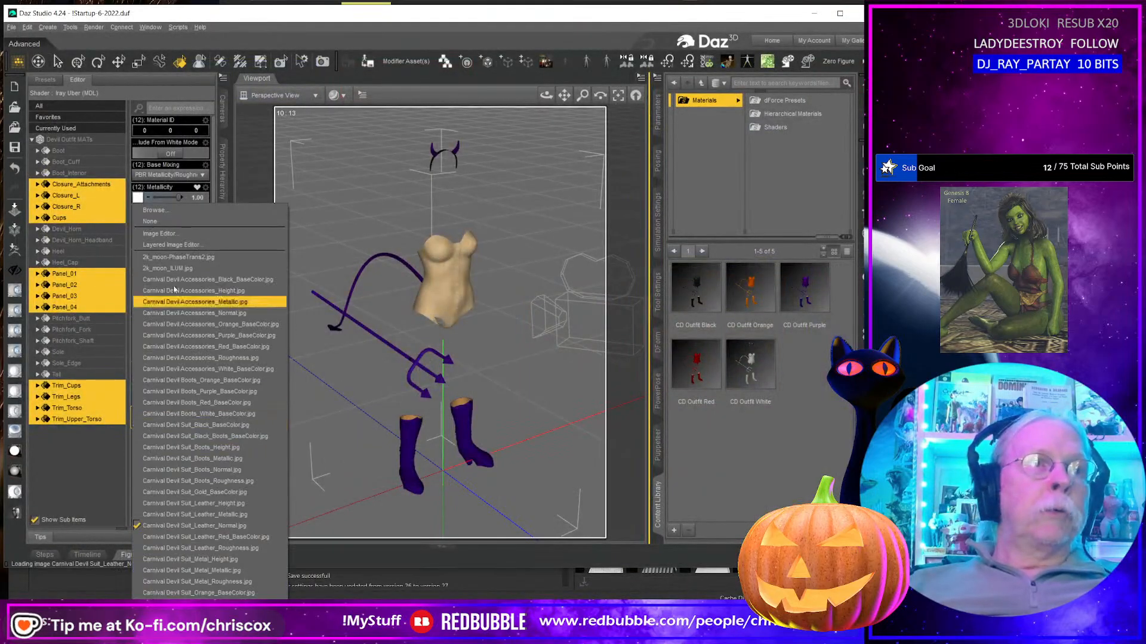
click(172, 213)
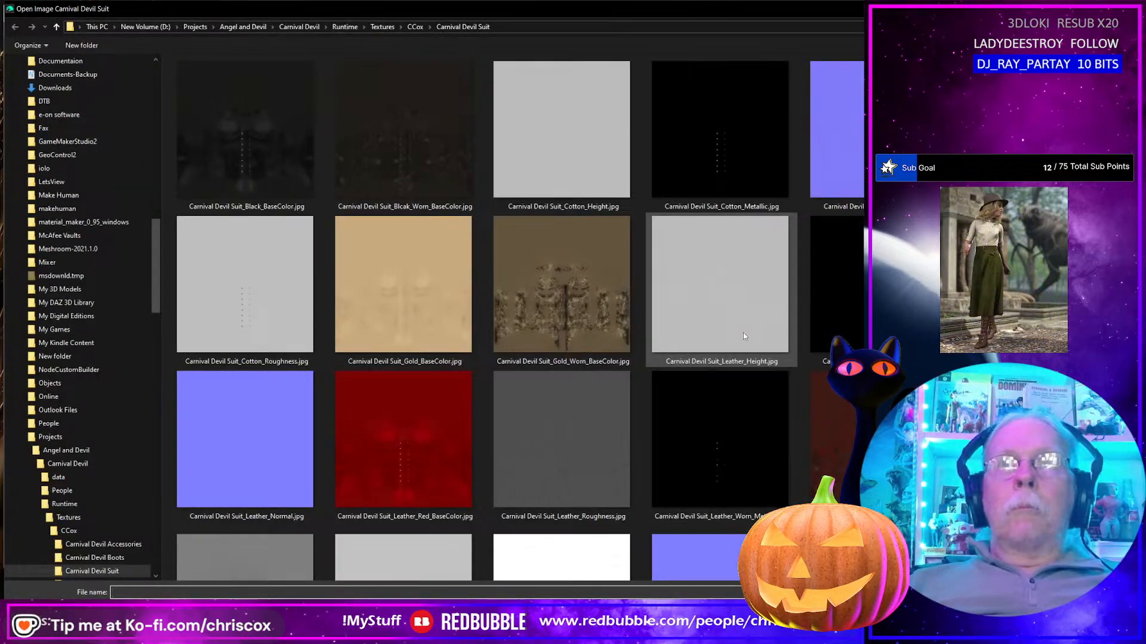
scroll(657, 454, down, 3)
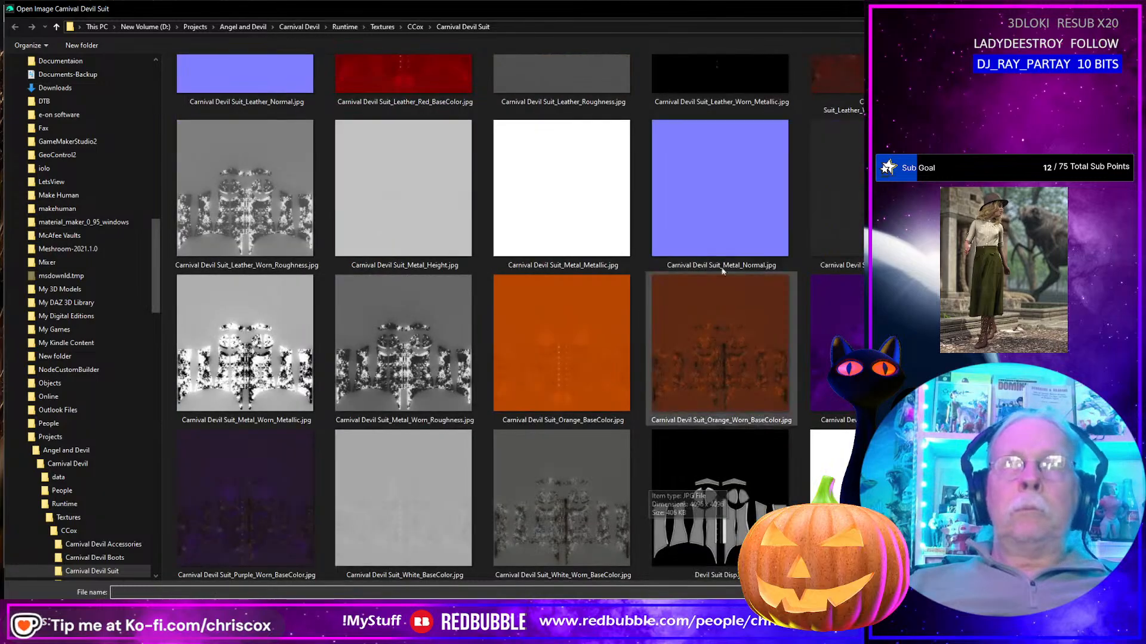
double_click(727, 216)
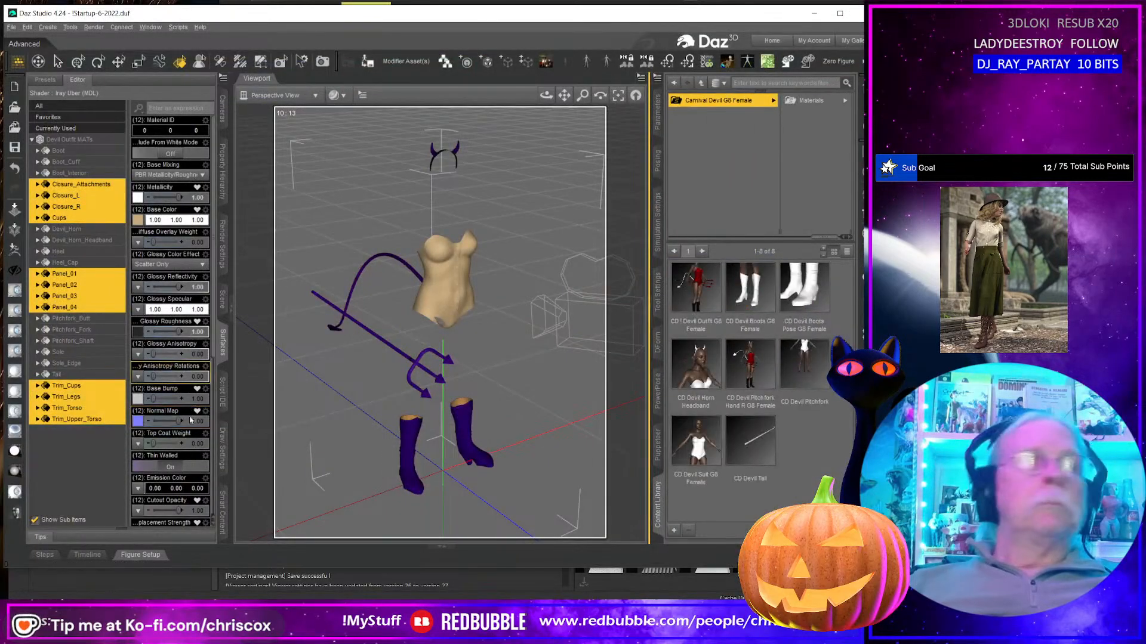
Step: Assign Carnival Devil Boots_Metal_Metallic.jpg as the Metallicity map of all boot, heel and sole surfaces
click(74, 152)
ctrl+click(73, 162)
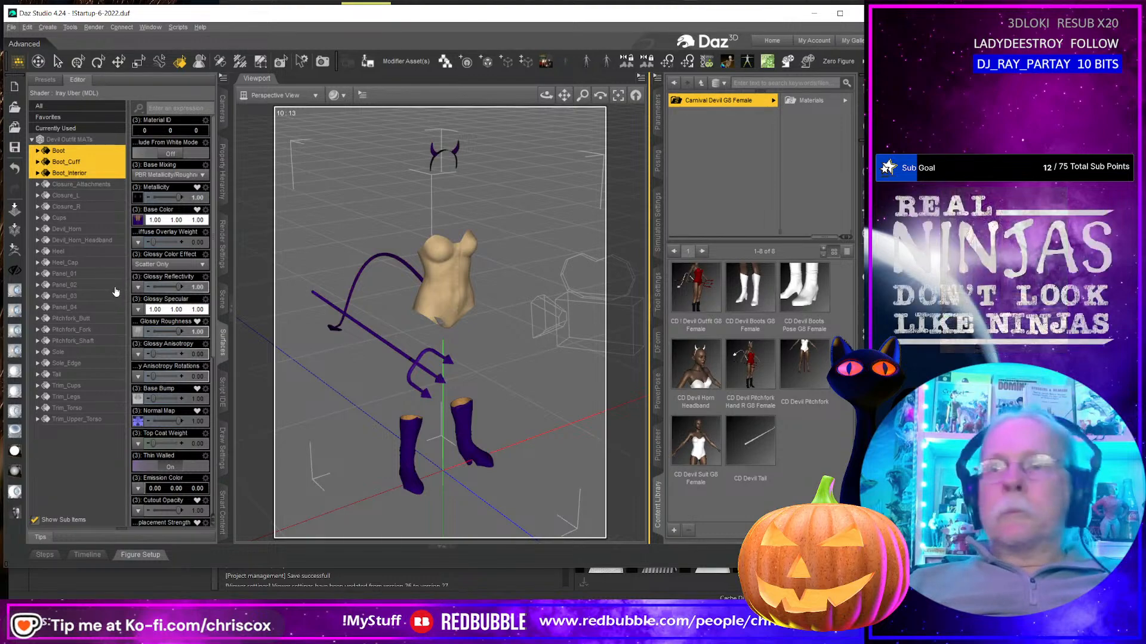
ctrl+click(76, 252)
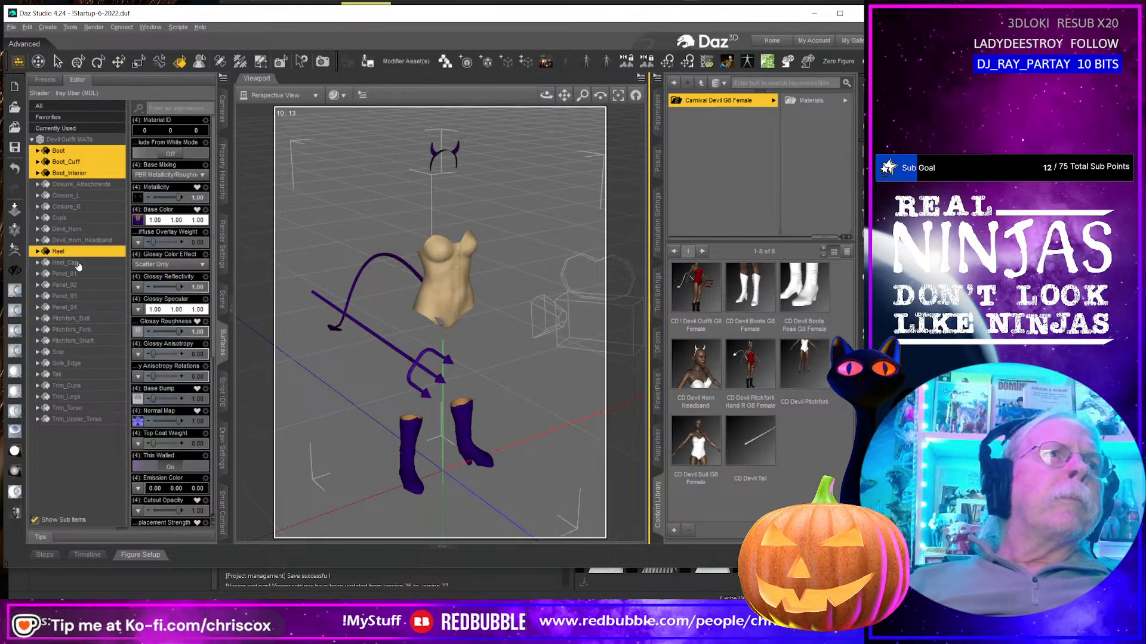
ctrl+click(83, 352)
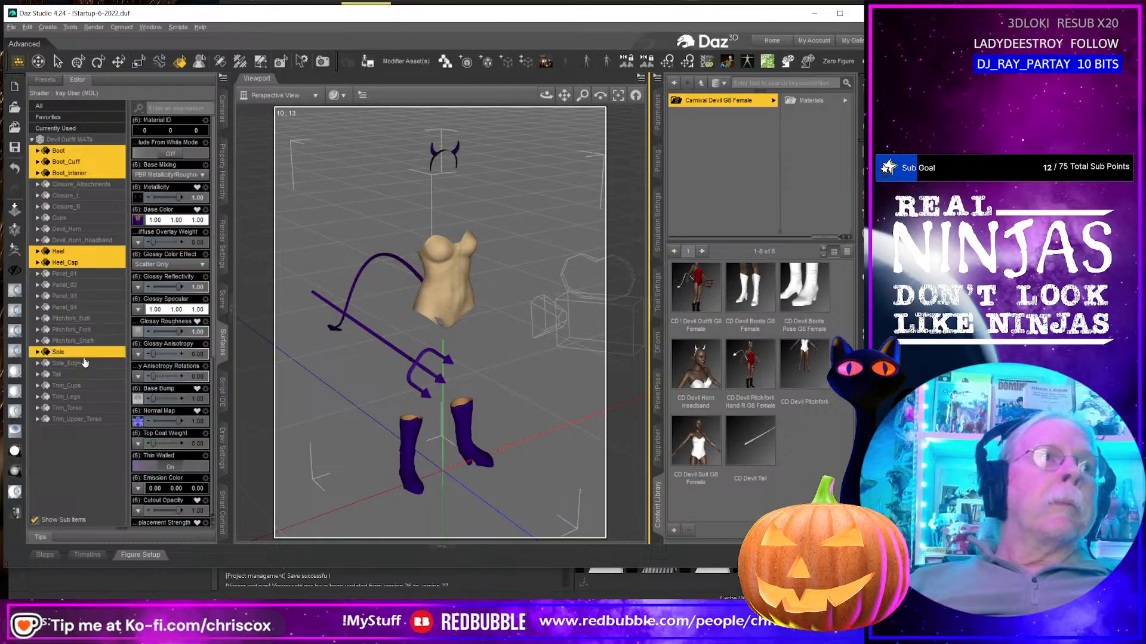
ctrl+click(84, 363)
click(138, 198)
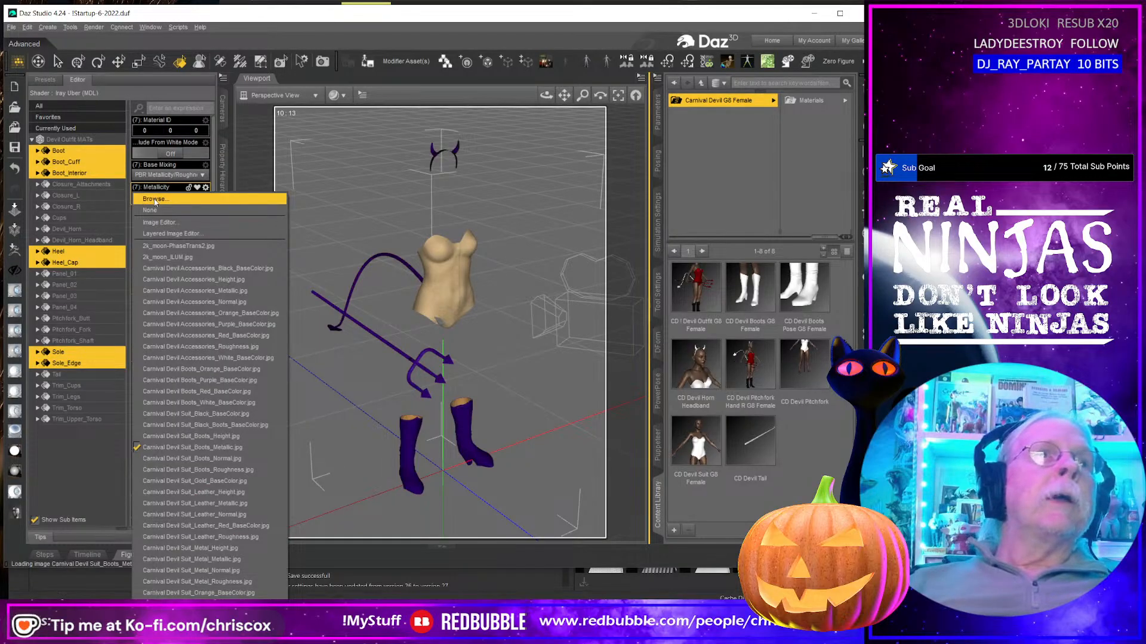
click(155, 199)
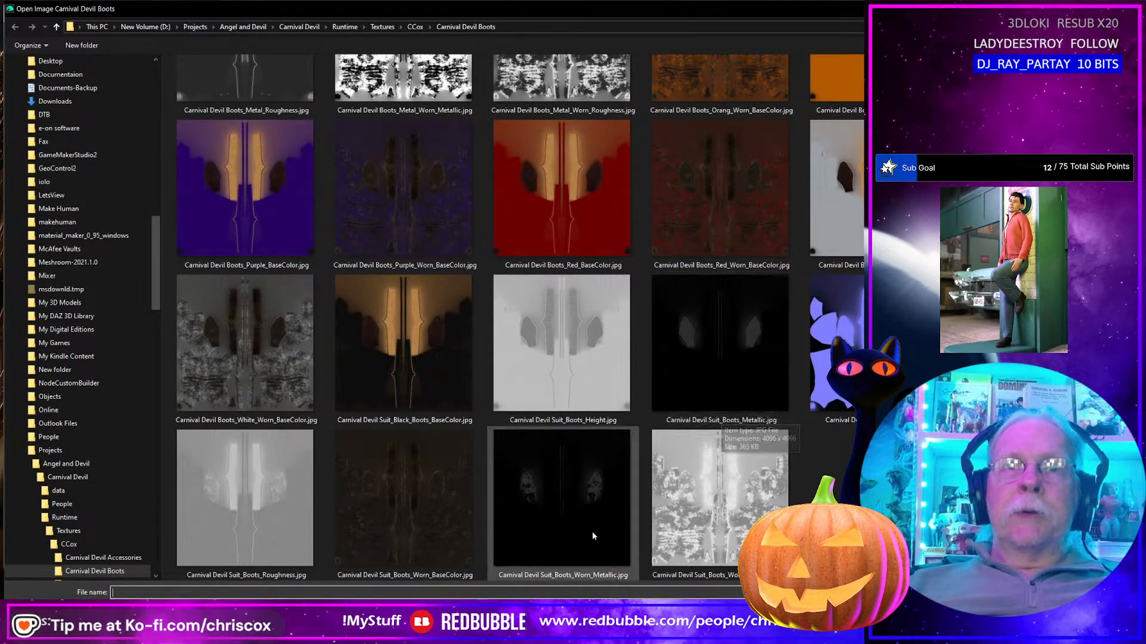
scroll(625, 488, up, 3)
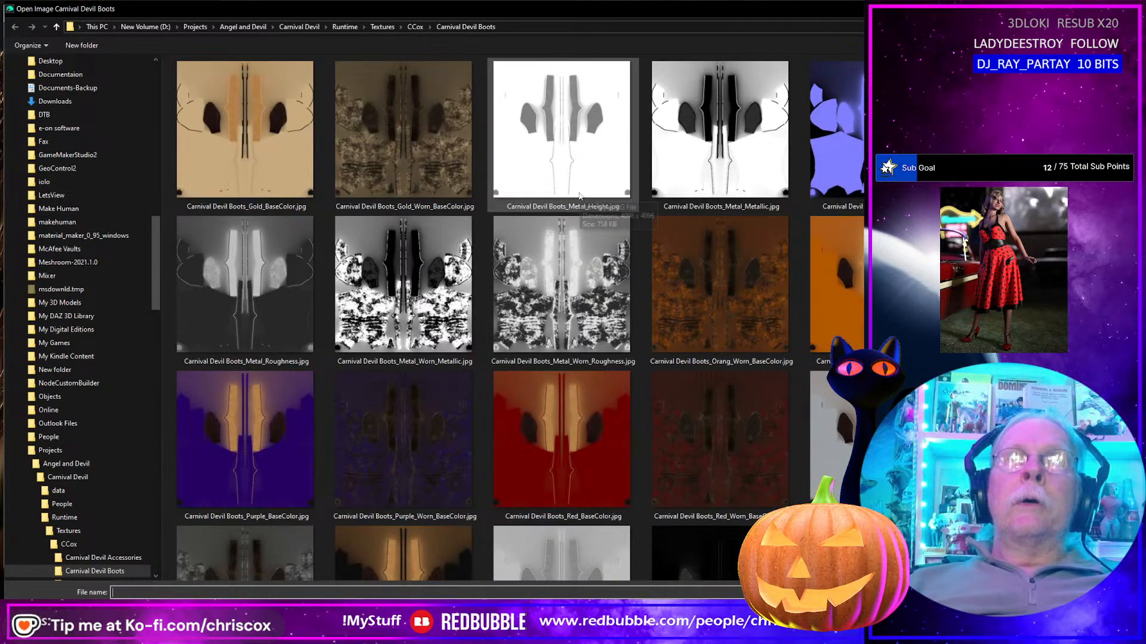
double_click(722, 191)
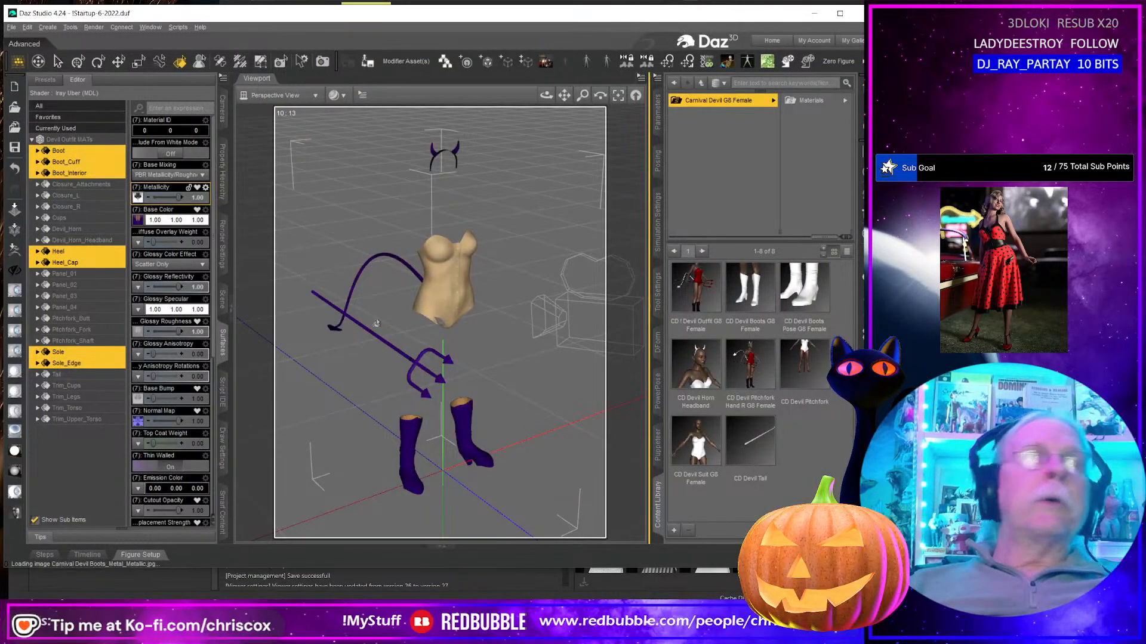
Step: Assign Carnival Devil Boots_Gold_BaseColor.jpg as the Base Color map of the selected boot, heel and sole surfaces
click(139, 221)
click(152, 188)
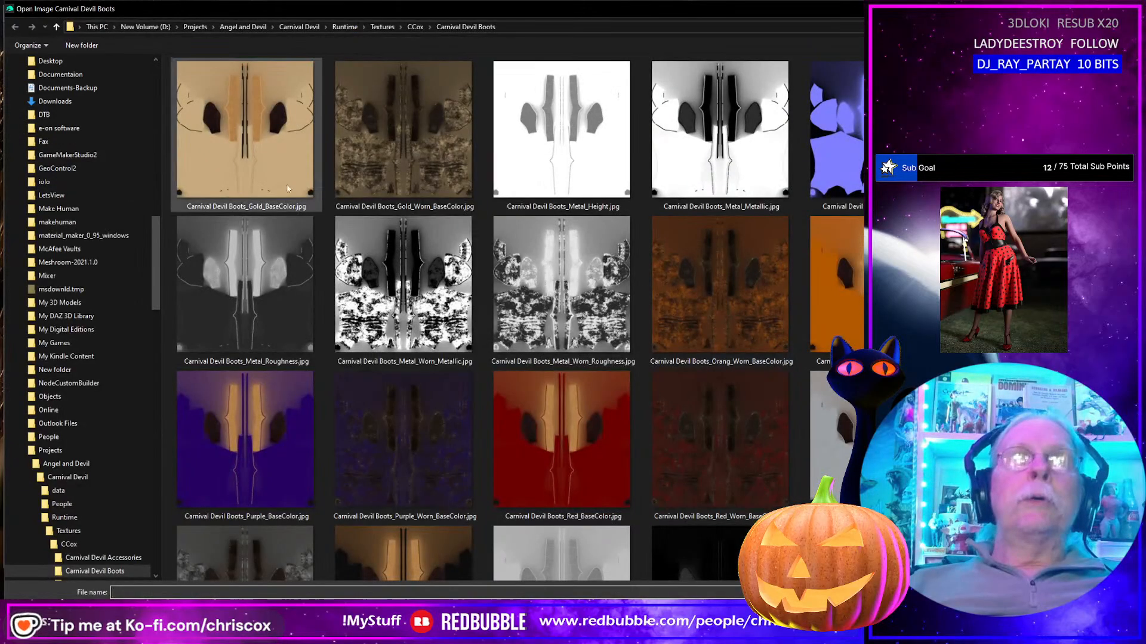
double_click(255, 159)
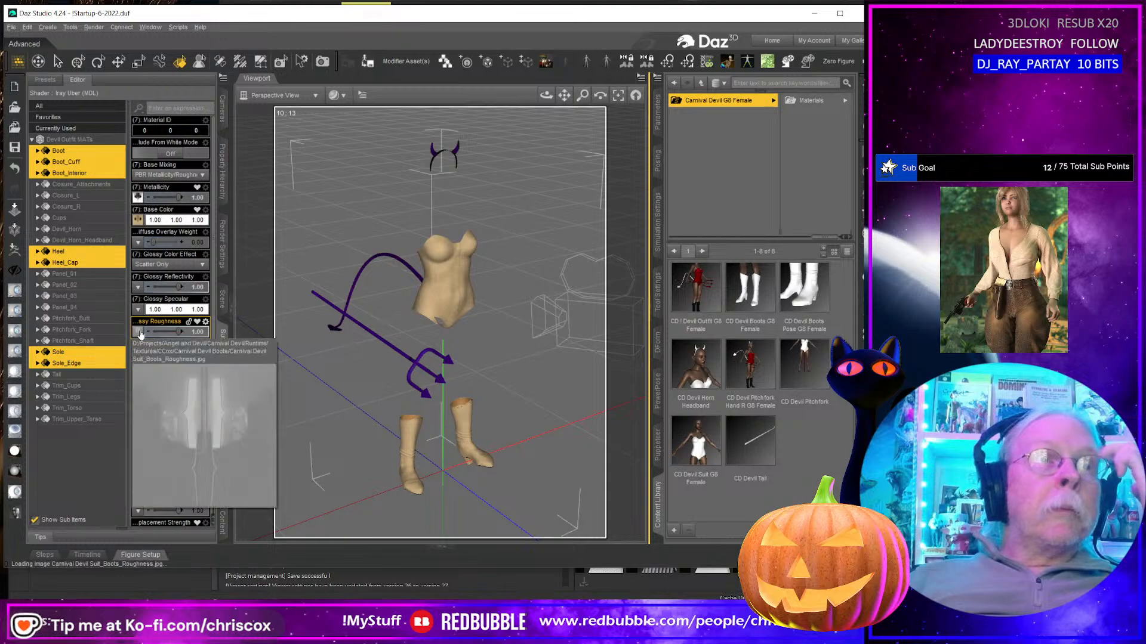
Step: Assign Carnival Devil Boots_Metal_Roughness.jpg as the Glossy Roughness map of the selected boot, heel and sole surfaces
click(138, 333)
click(152, 177)
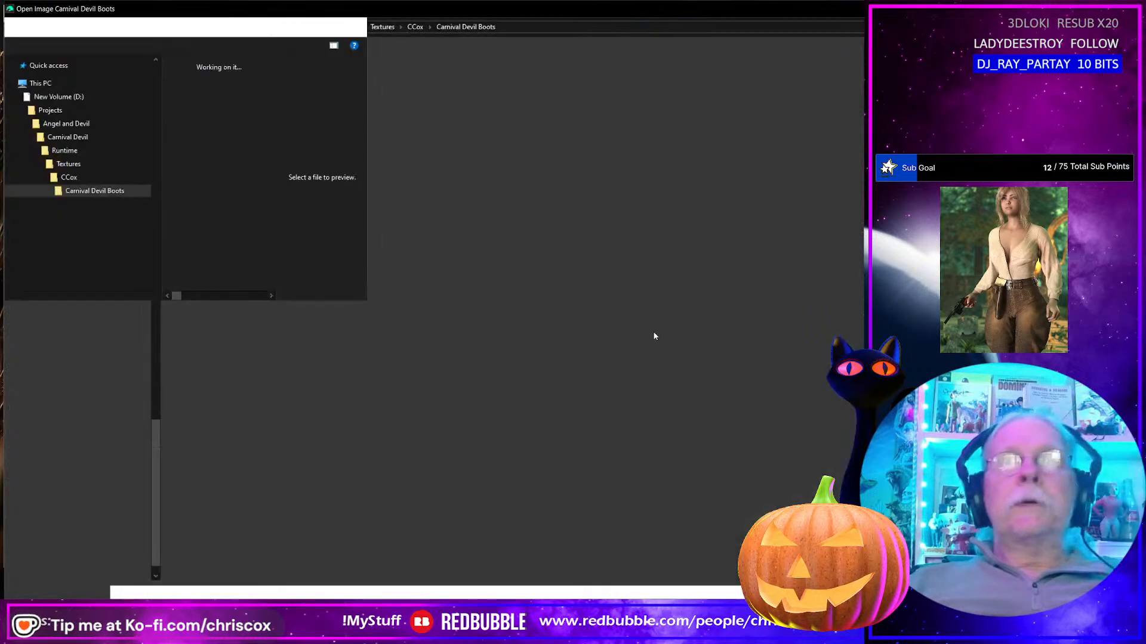
scroll(658, 331, down, 3)
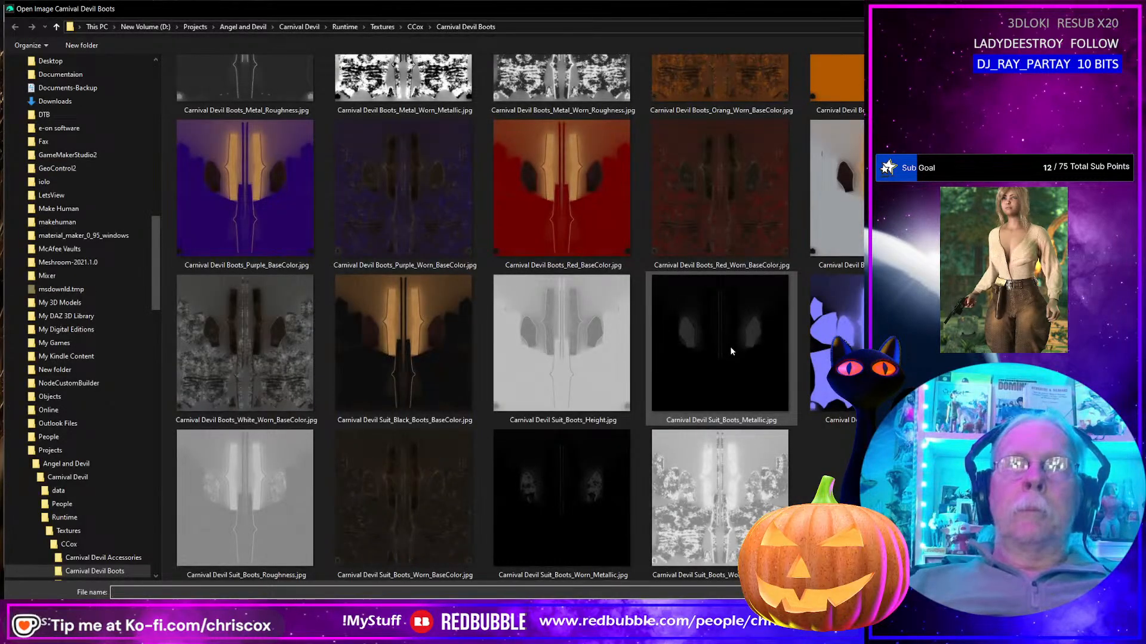
click(253, 524)
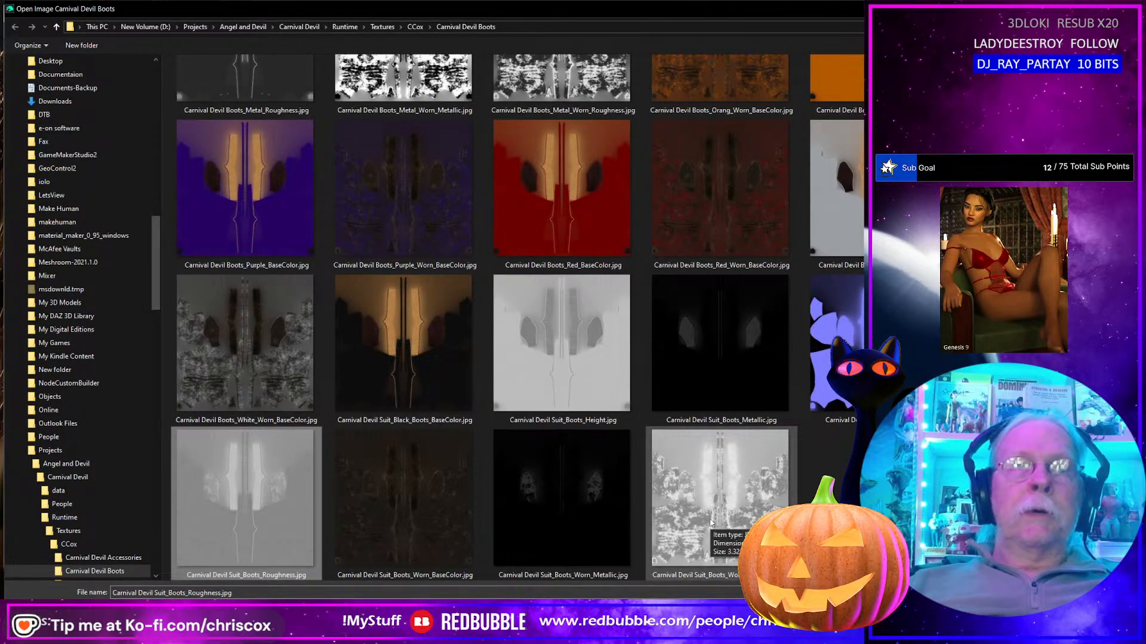
scroll(722, 517, up, 4)
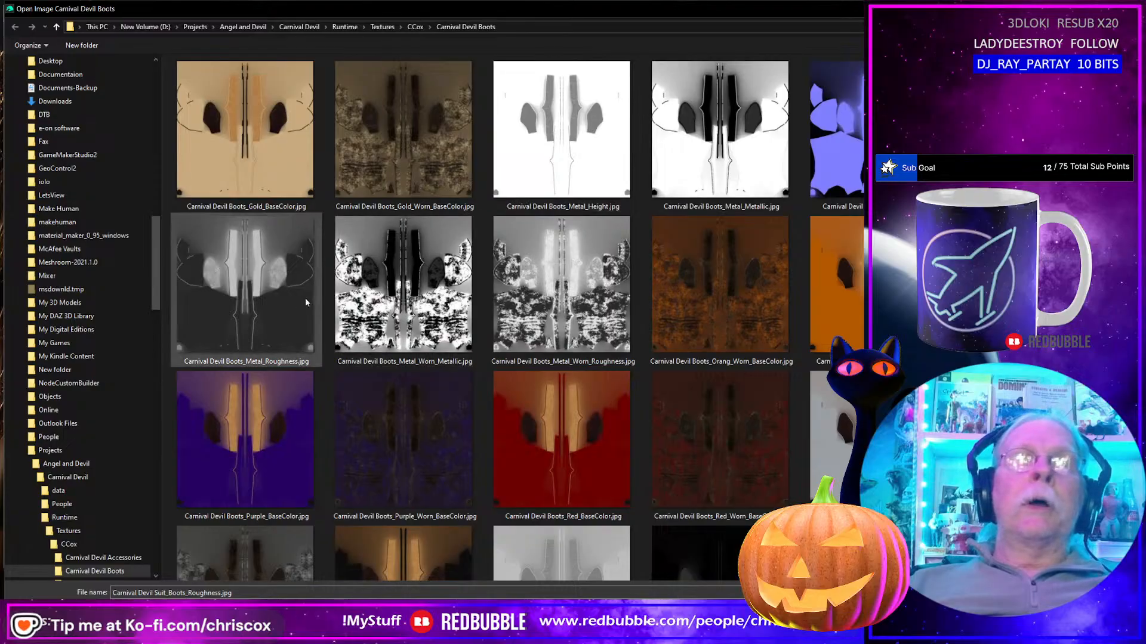
double_click(263, 299)
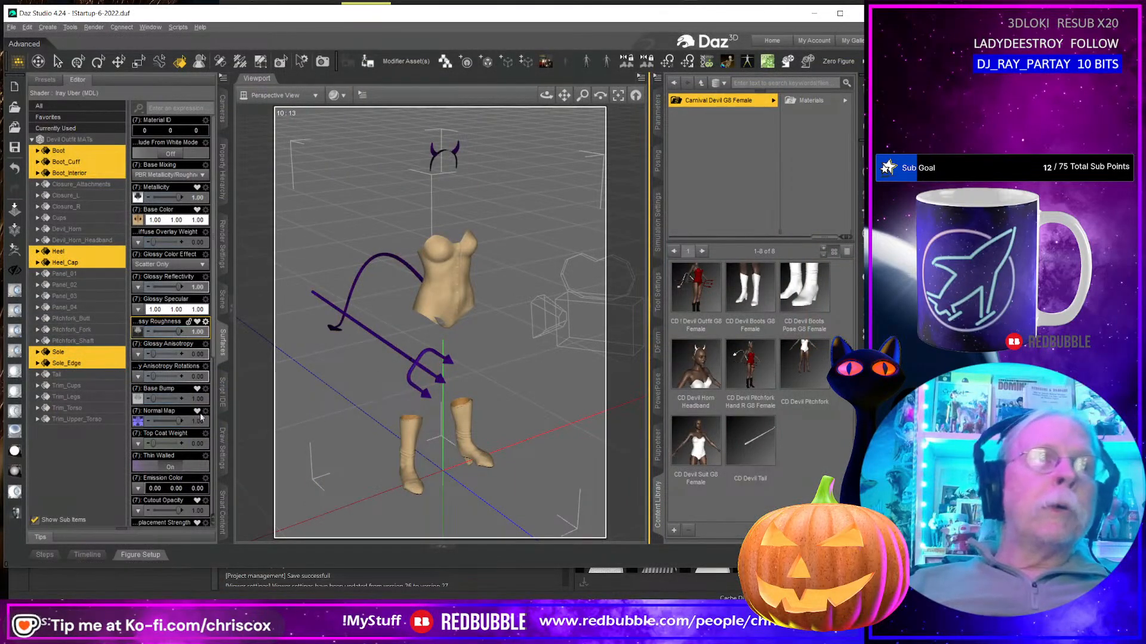
Step: Assign Carnival Devil Boots_Metal_Height.jpg as the Base Bump map of the selected boot, heel and sole surfaces
click(138, 419)
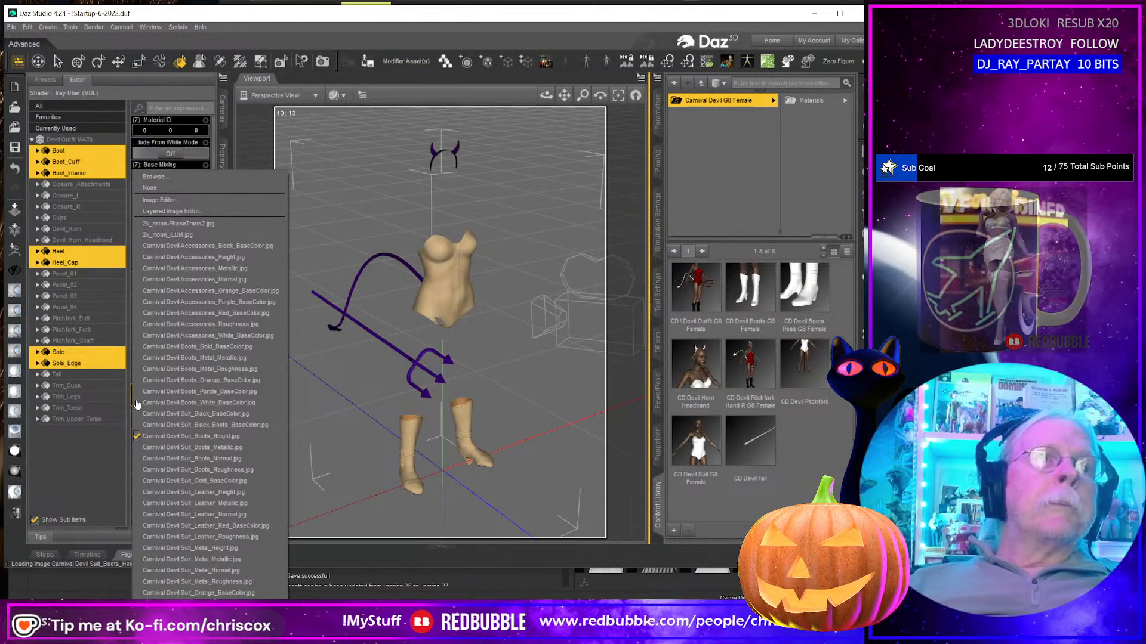
click(153, 176)
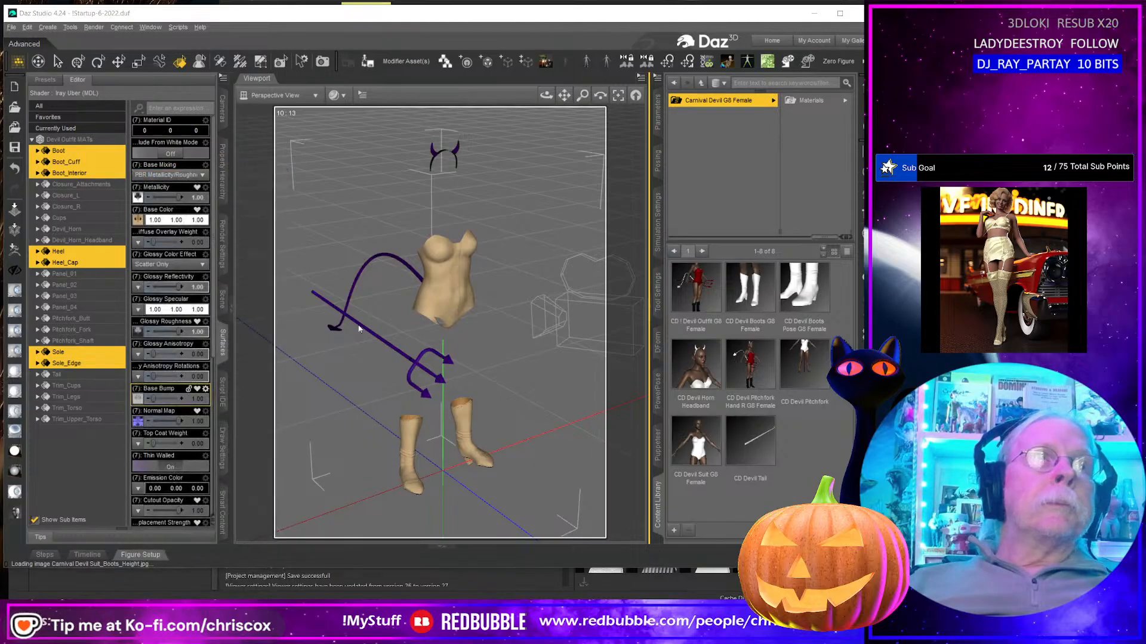
scroll(765, 454, down, 5)
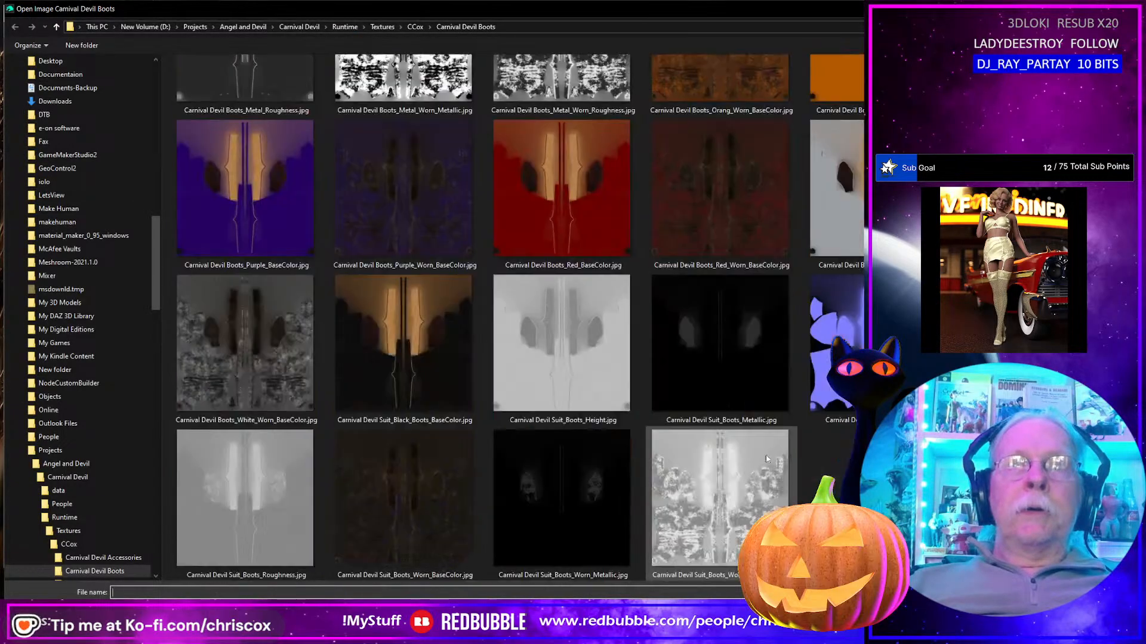
scroll(601, 395, up, 4)
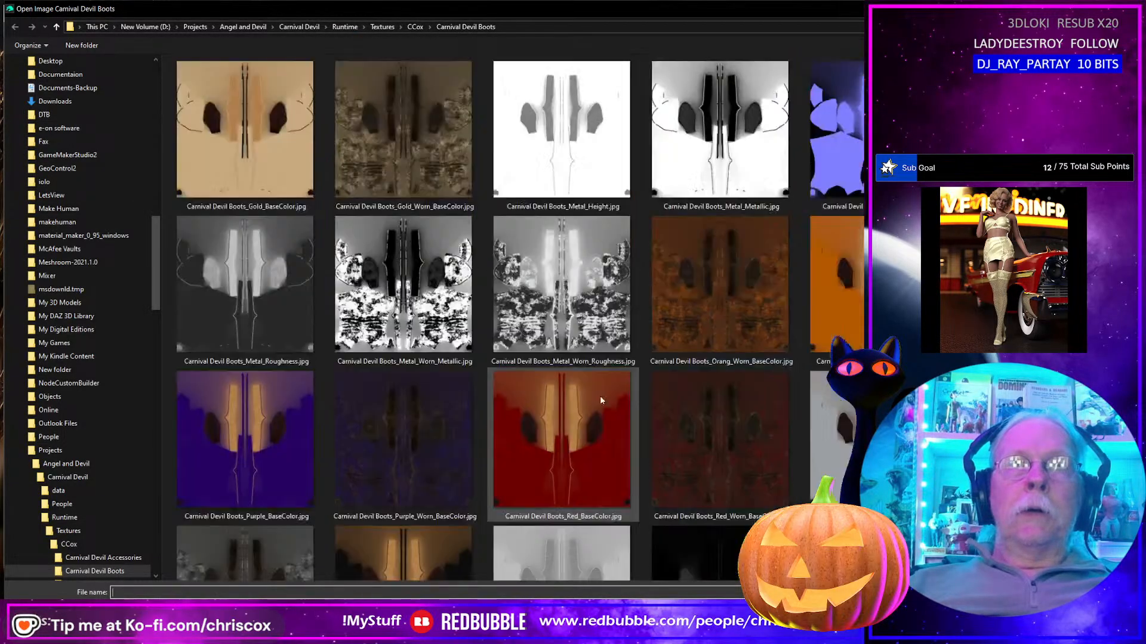
click(579, 182)
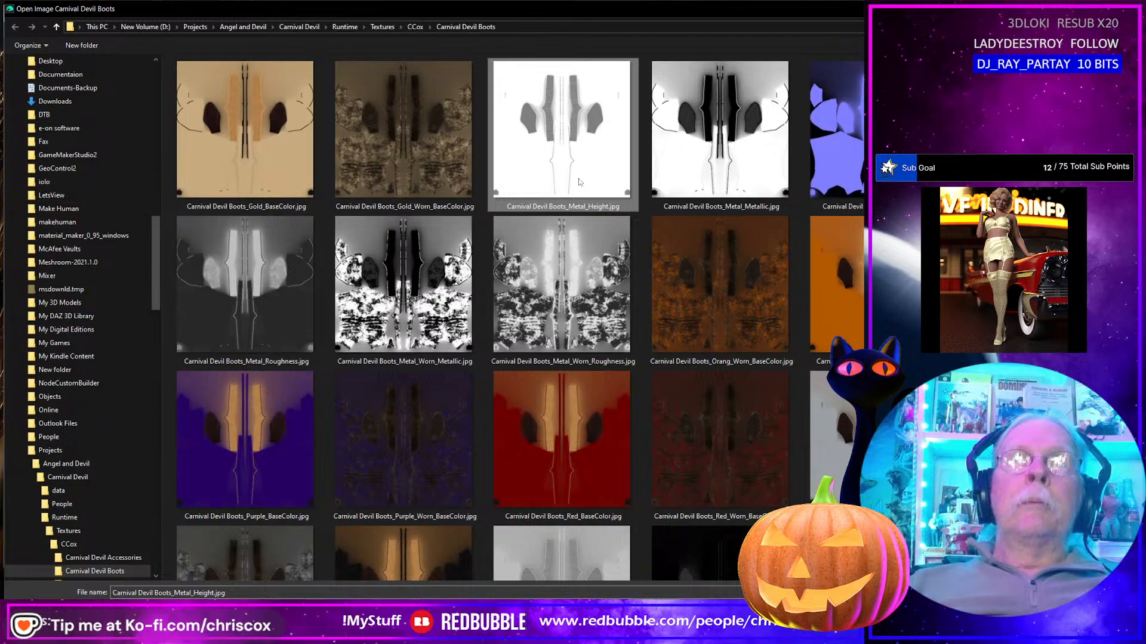
double_click(579, 181)
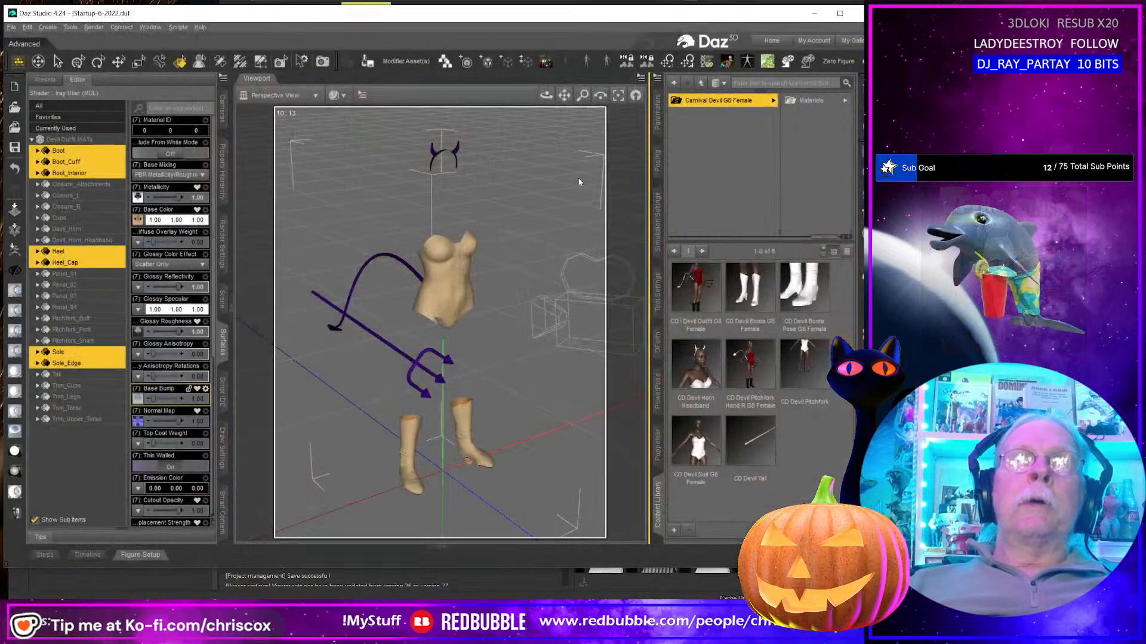
Step: Assign Carnival Devil Boots_Metal_Normal.jpg as the Normal Map of the selected boot, heel and sole surfaces
click(138, 425)
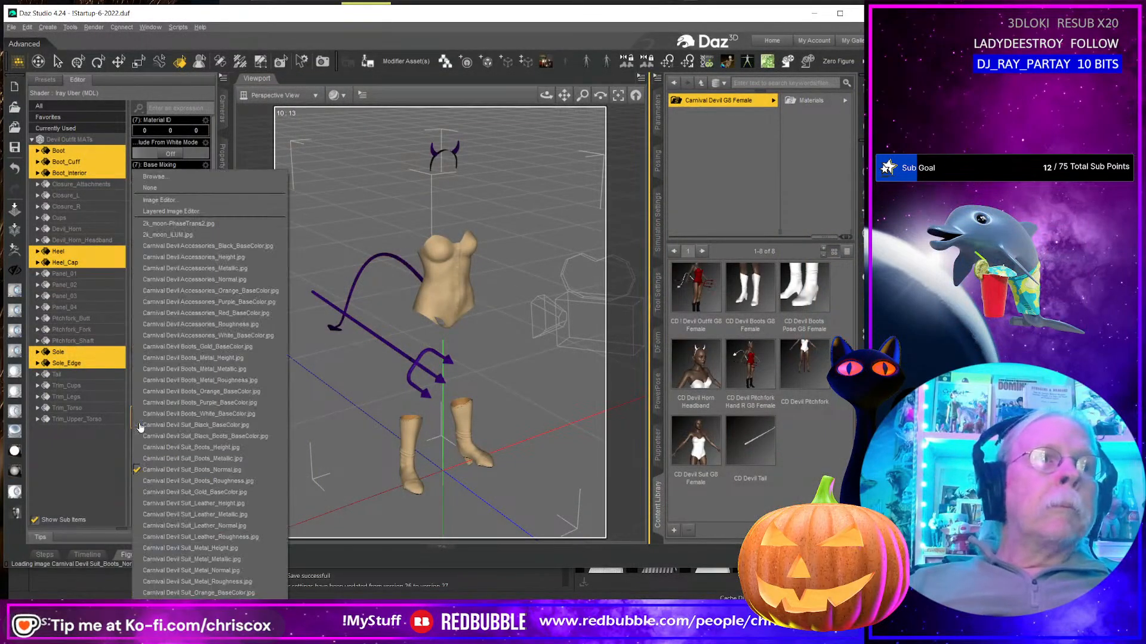
click(164, 180)
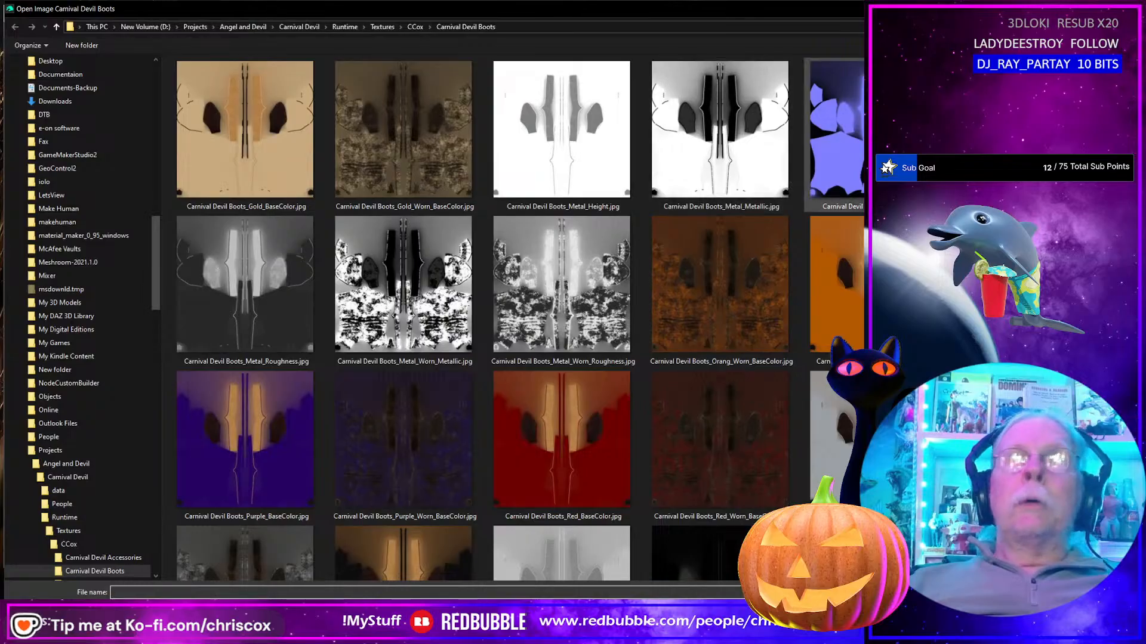
double_click(876, 144)
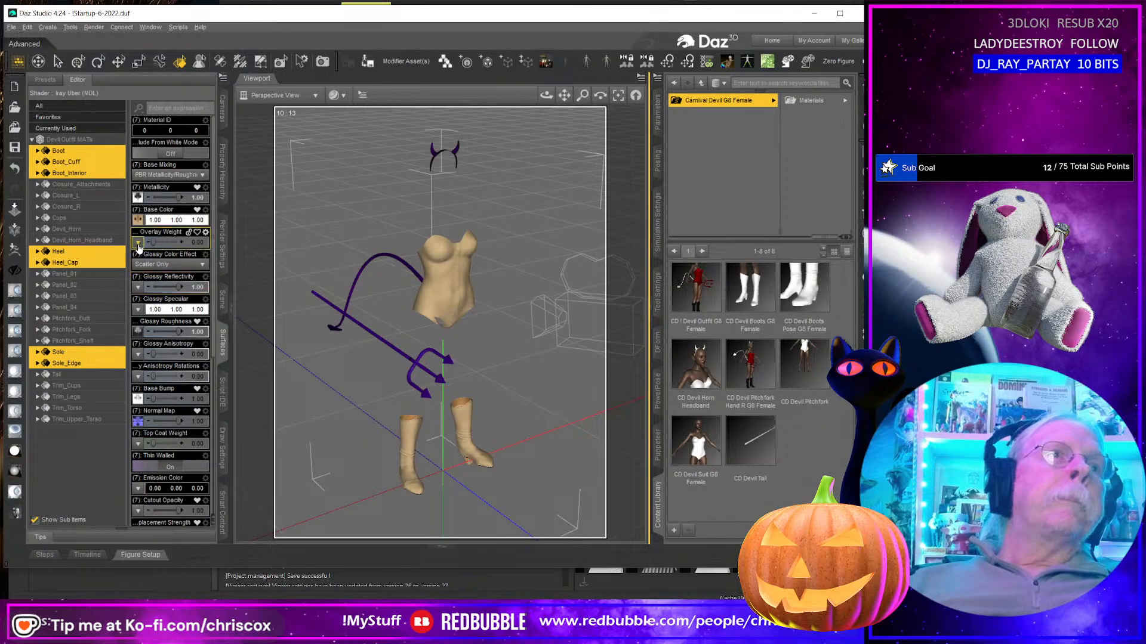
Step: Assign Carnival Devil Accessories_Metal_Metallic.jpg as the Metallicity map of the Devil_Horn, Pitchfork_Butt, Pitchfork_Fork, Pitchfork_Shaft and Tail surfaces
click(73, 230)
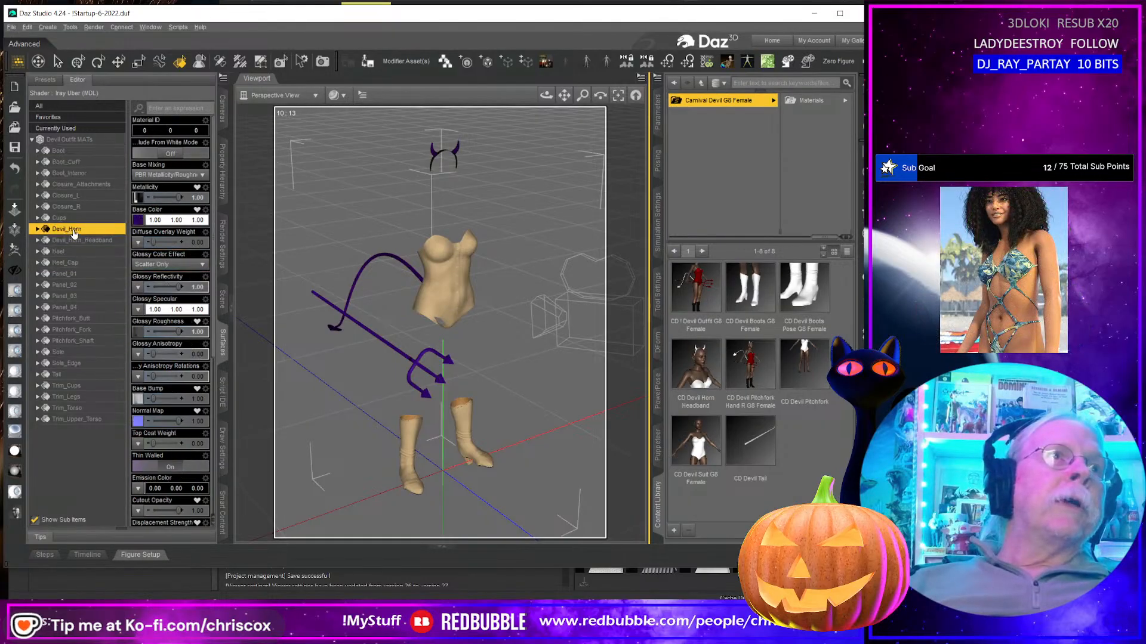
ctrl+click(90, 319)
ctrl+click(89, 330)
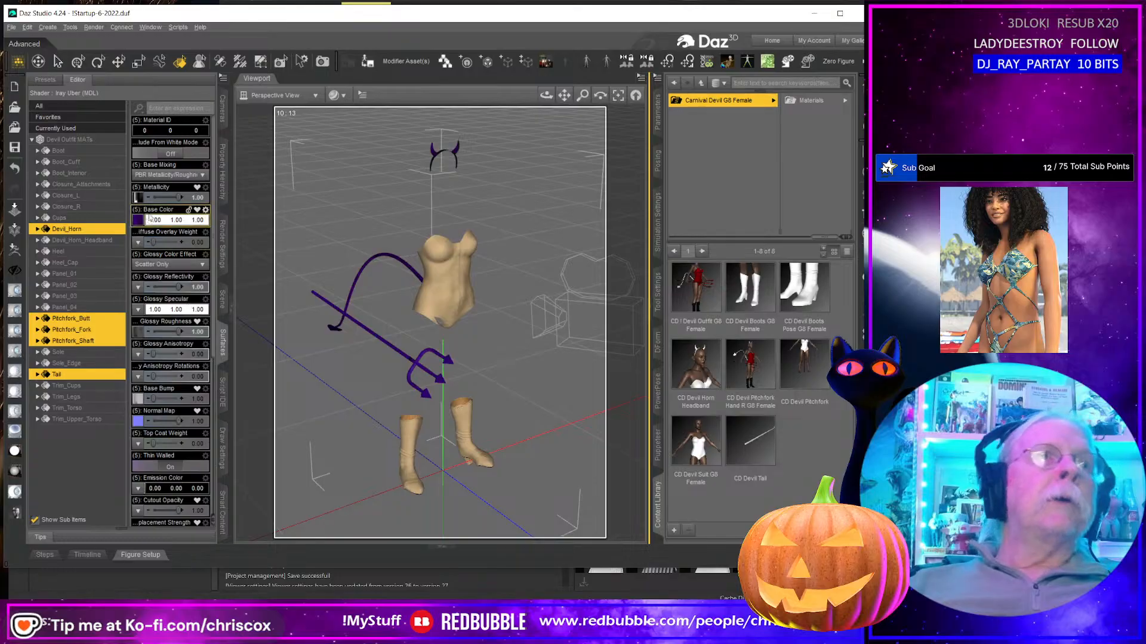
click(137, 197)
click(154, 177)
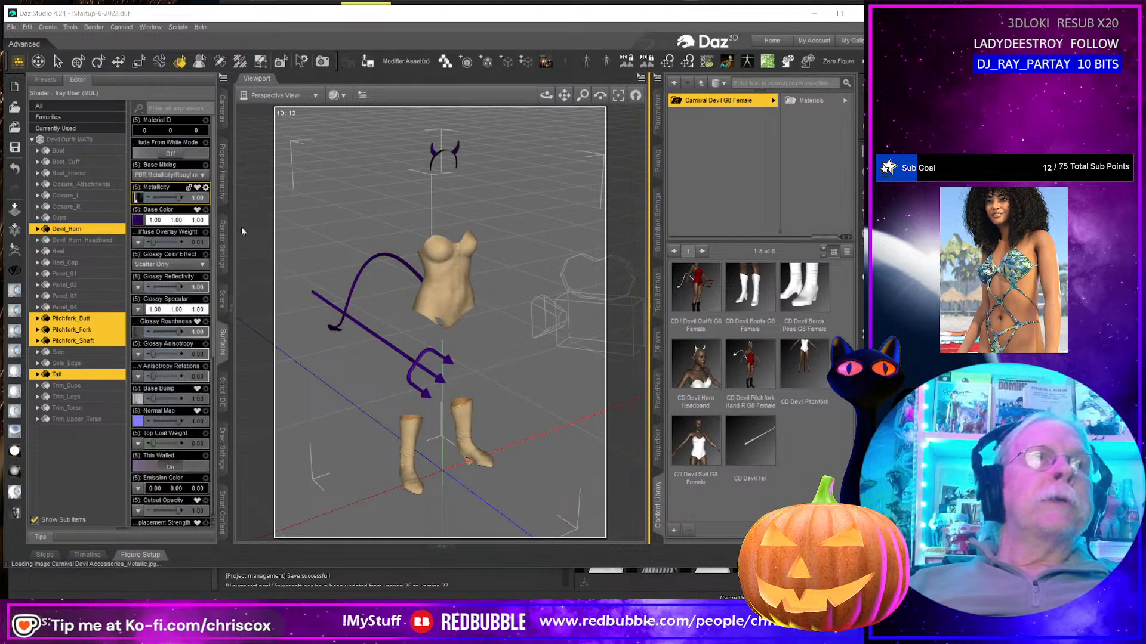
scroll(659, 377, down, 3)
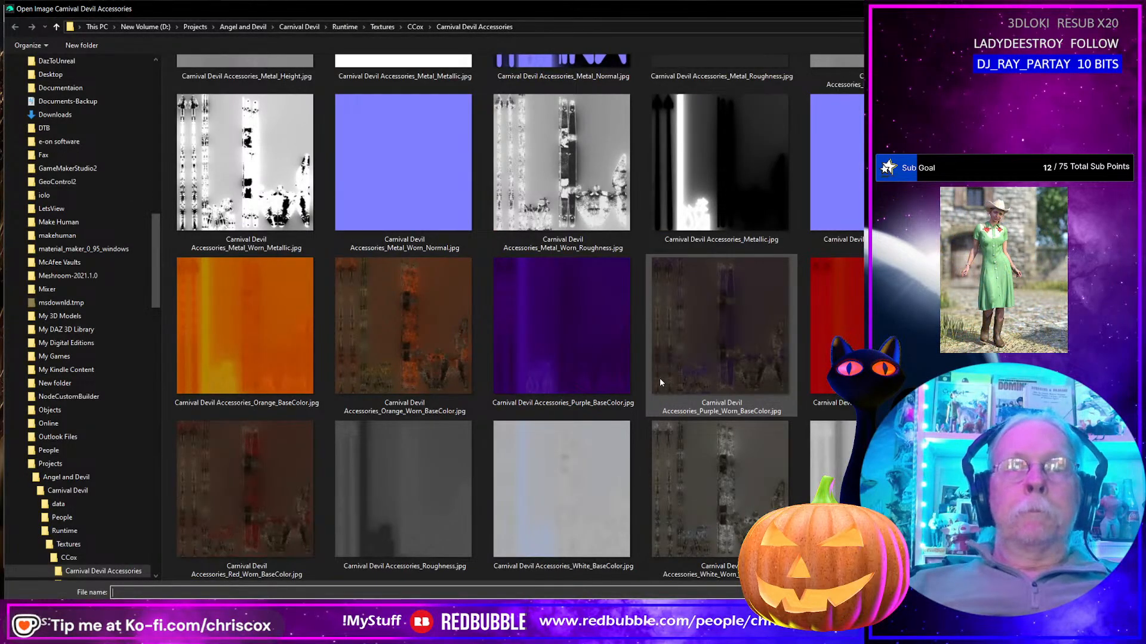
scroll(604, 369, up, 3)
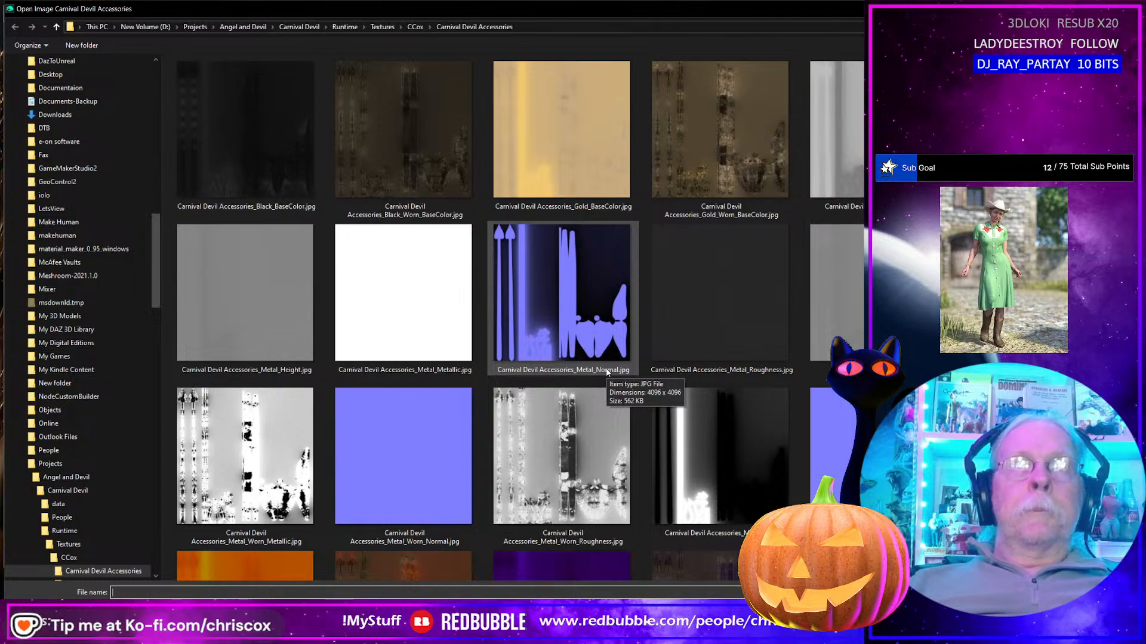
double_click(403, 265)
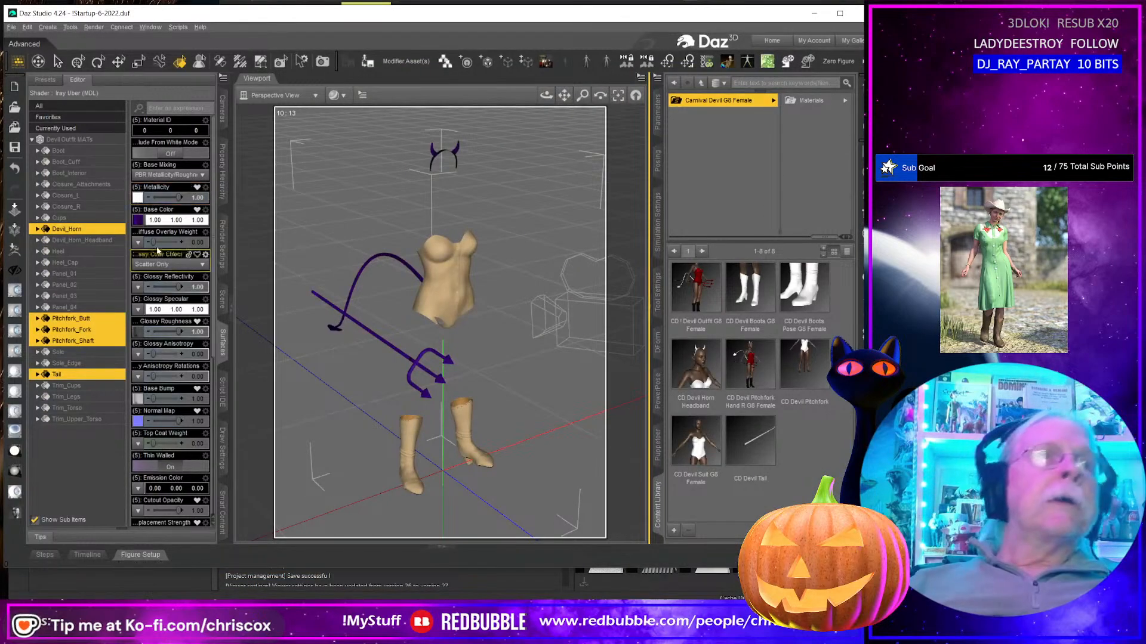
Step: Assign Carnival Devil Accessories_Gold_BaseColor.jpg as the horn, pitchfork and tail surfaces' Base Color map and Carnival Devil Accessories_Metal_Roughness.jpg as their Glossy Roughness map
click(139, 221)
click(154, 178)
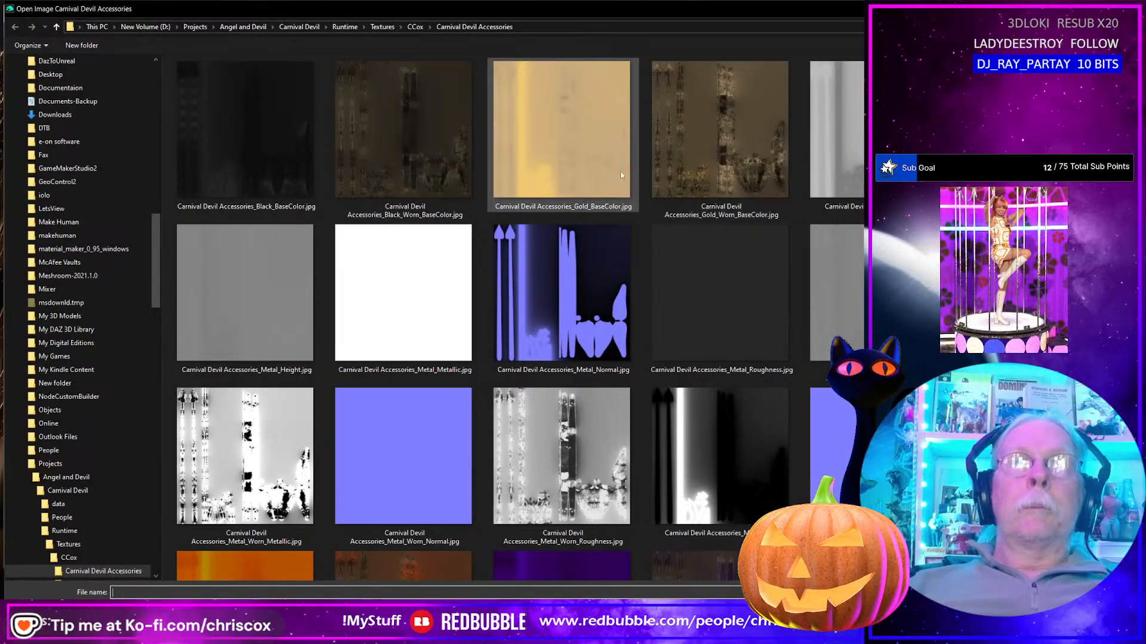
double_click(571, 163)
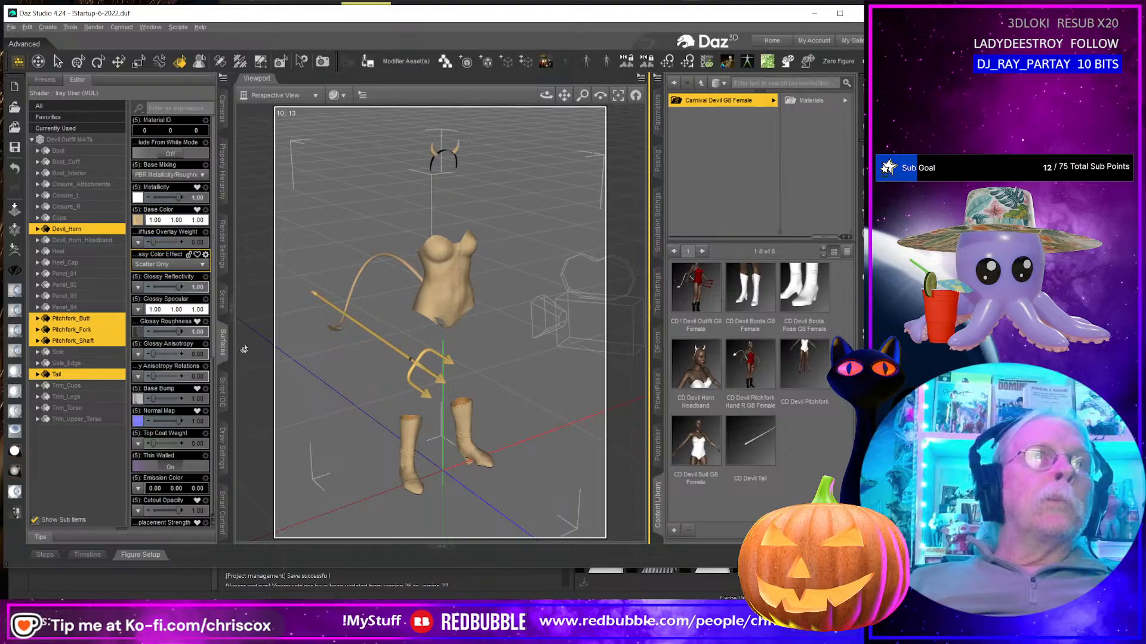
click(138, 332)
click(154, 165)
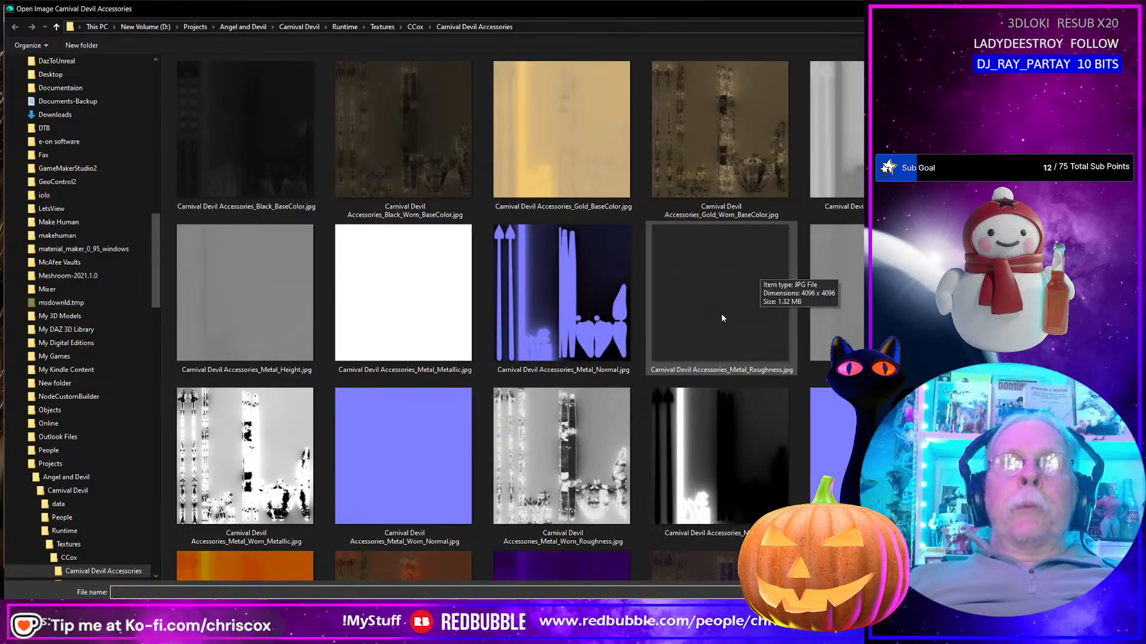
double_click(722, 318)
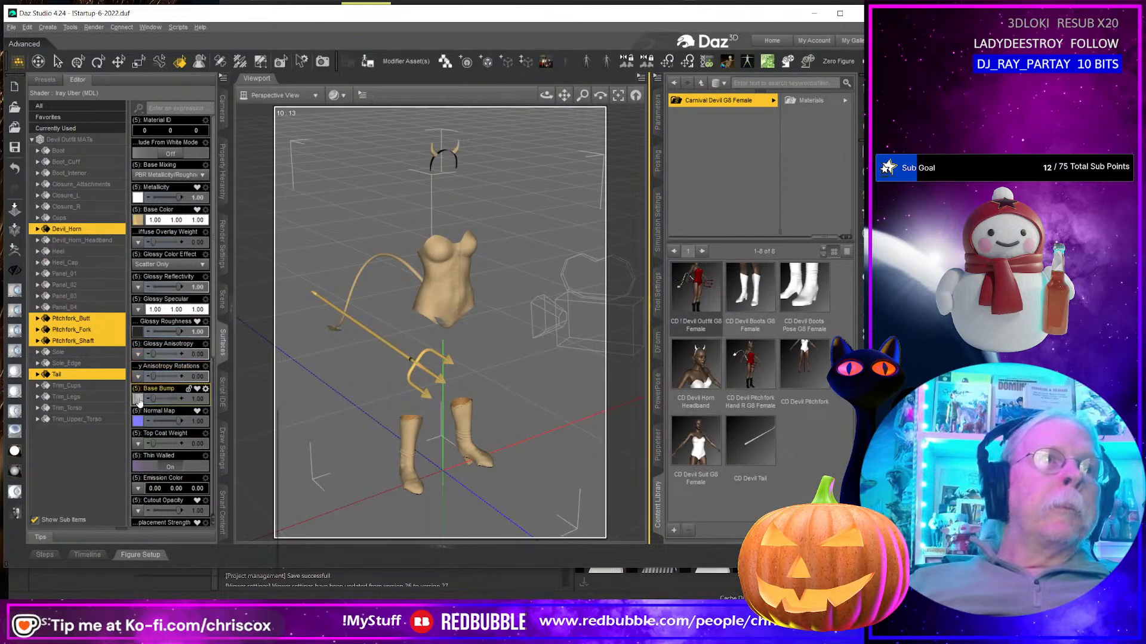
Step: Assign Carnival Devil Accessories_Metal_Height.jpg as the horn, pitchfork and tail surfaces' Base Bump map and Carnival Devil Accessories_Metal_Normal.jpg as their Normal Map
click(139, 399)
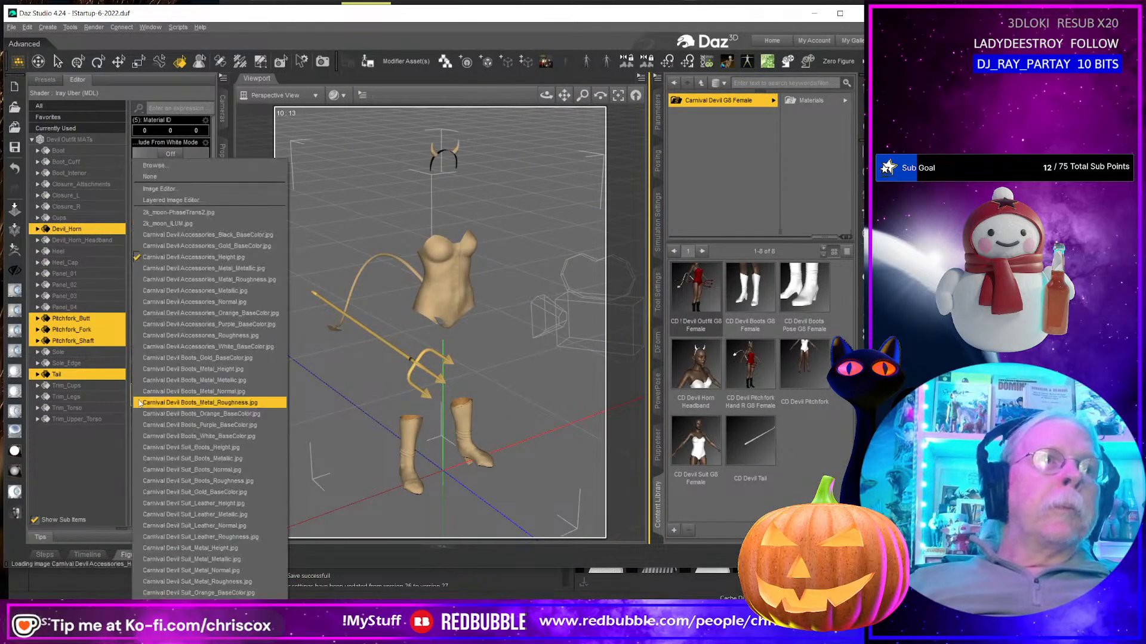
click(171, 165)
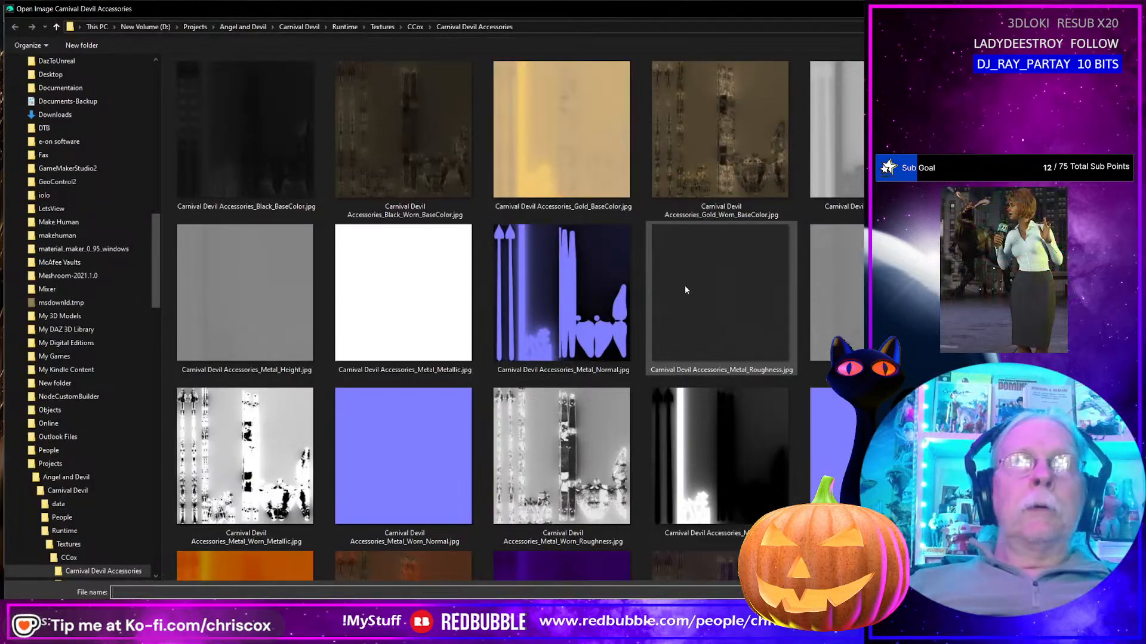
double_click(266, 305)
click(137, 422)
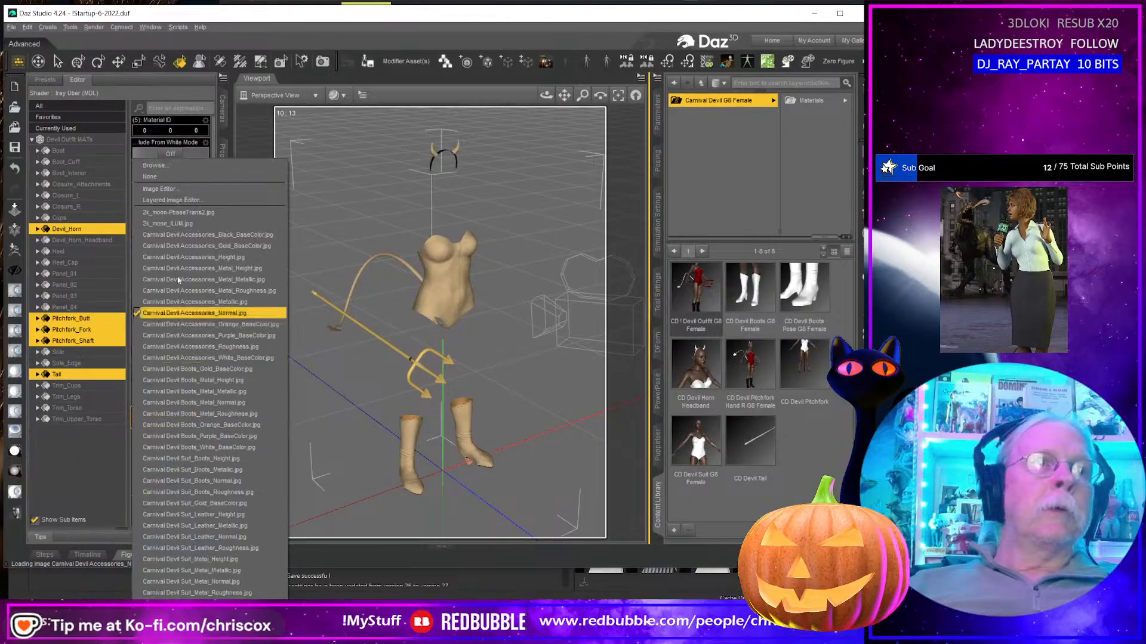
click(165, 167)
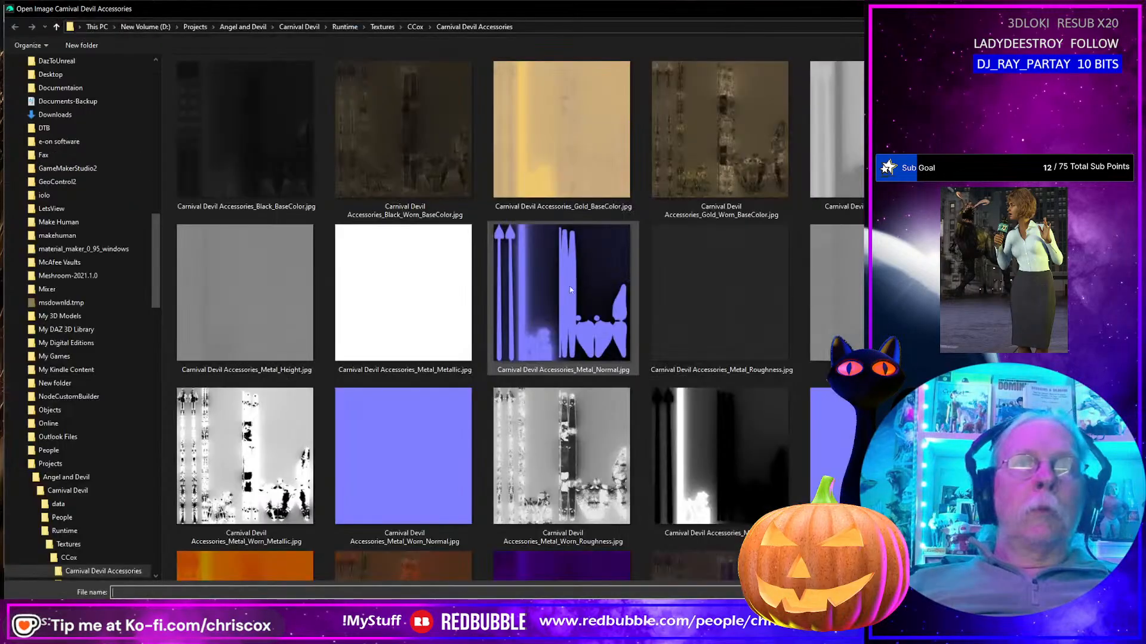
double_click(561, 308)
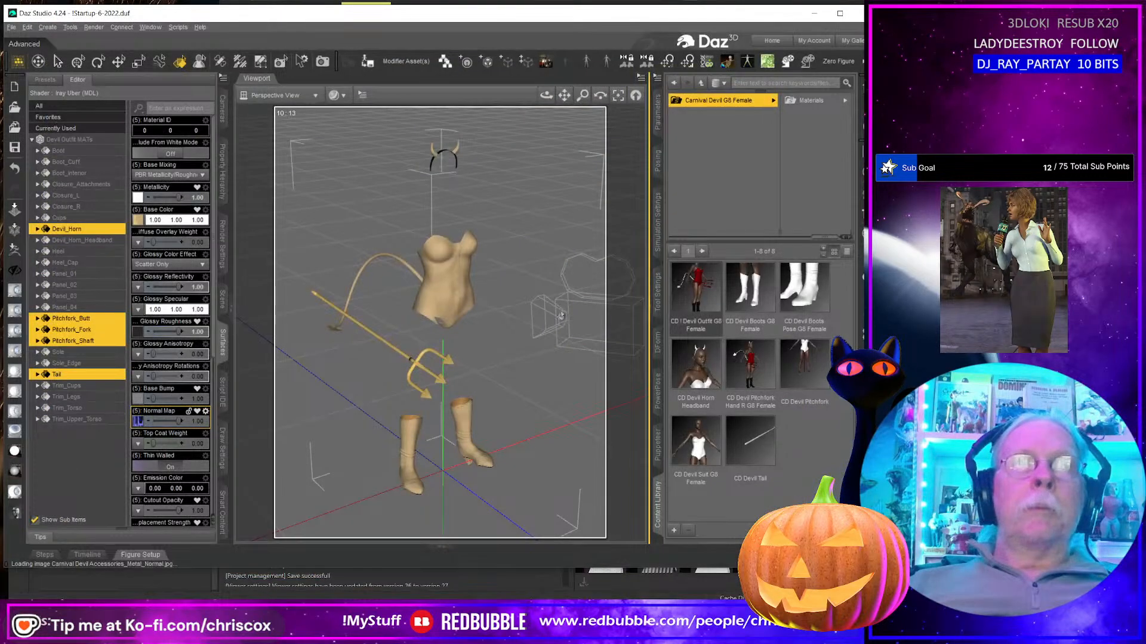
Step: Save the outfit's gold materials as a material preset named CD Outfit Gold in the Materials folder, including all surfaces
mouse_move(457, 286)
middle_down()
mouse_move(531, 257)
mouse_move(442, 256)
mouse_move(456, 265)
middle_up()
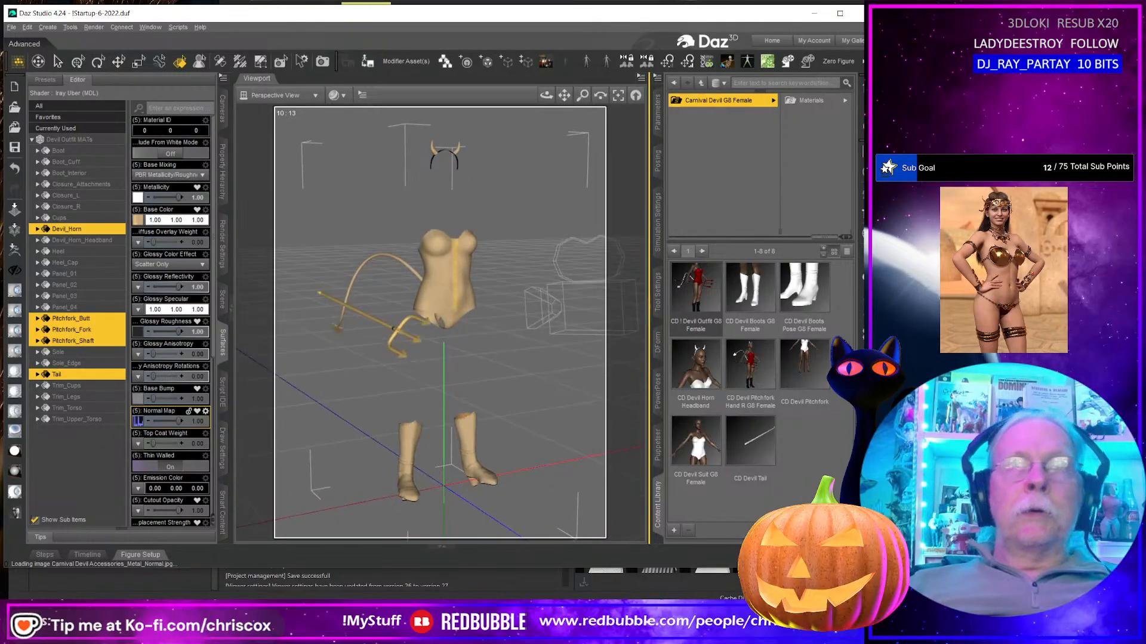
click(807, 100)
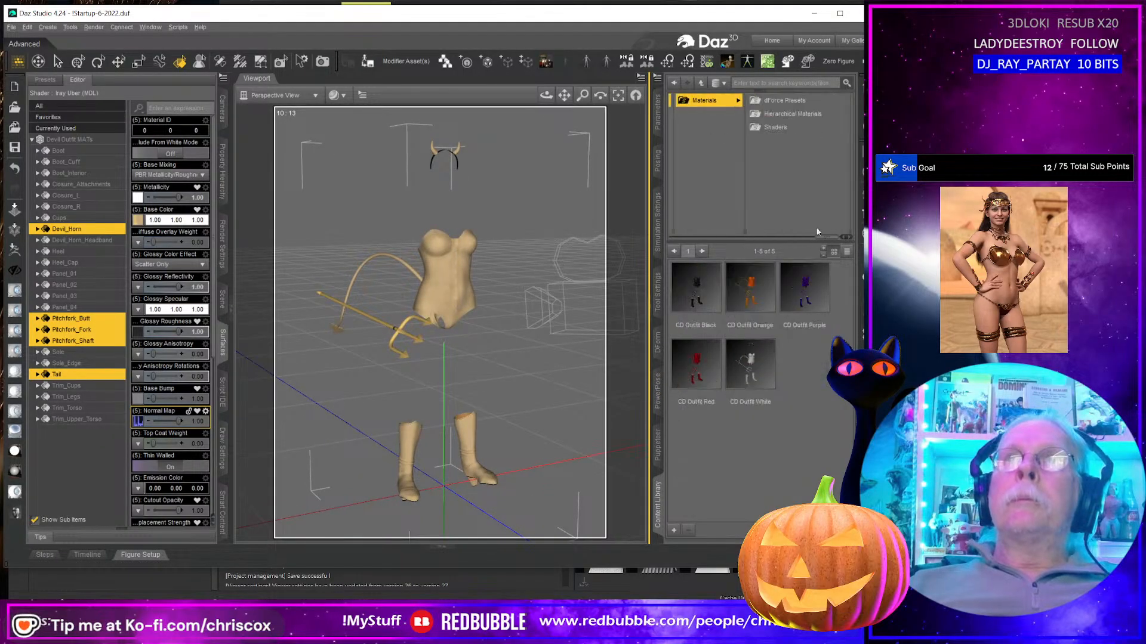
click(674, 531)
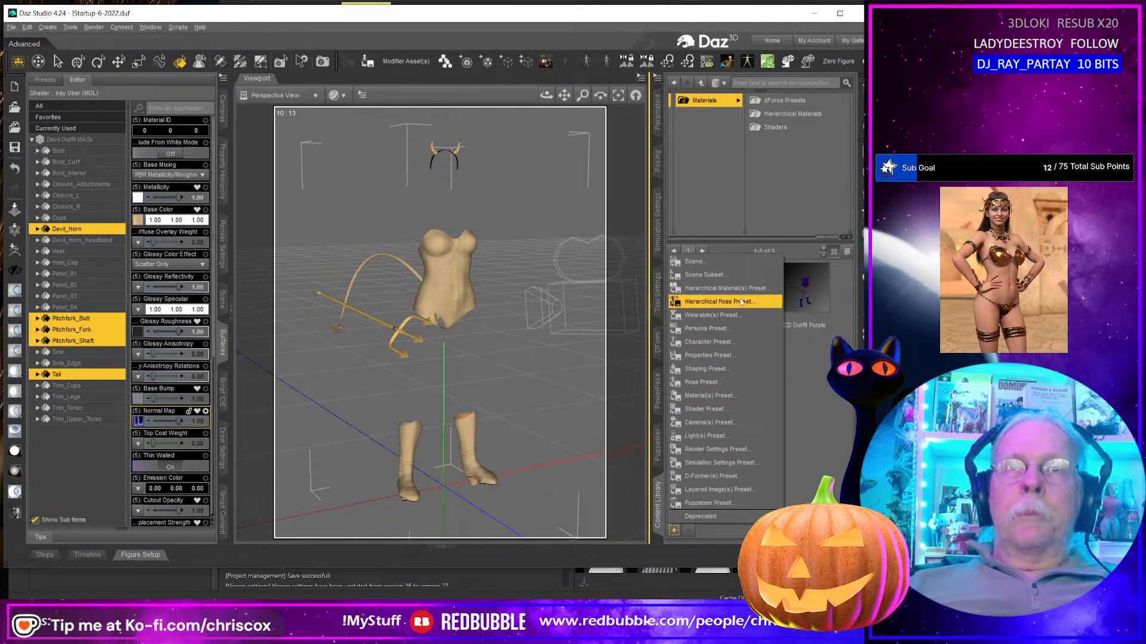
click(715, 395)
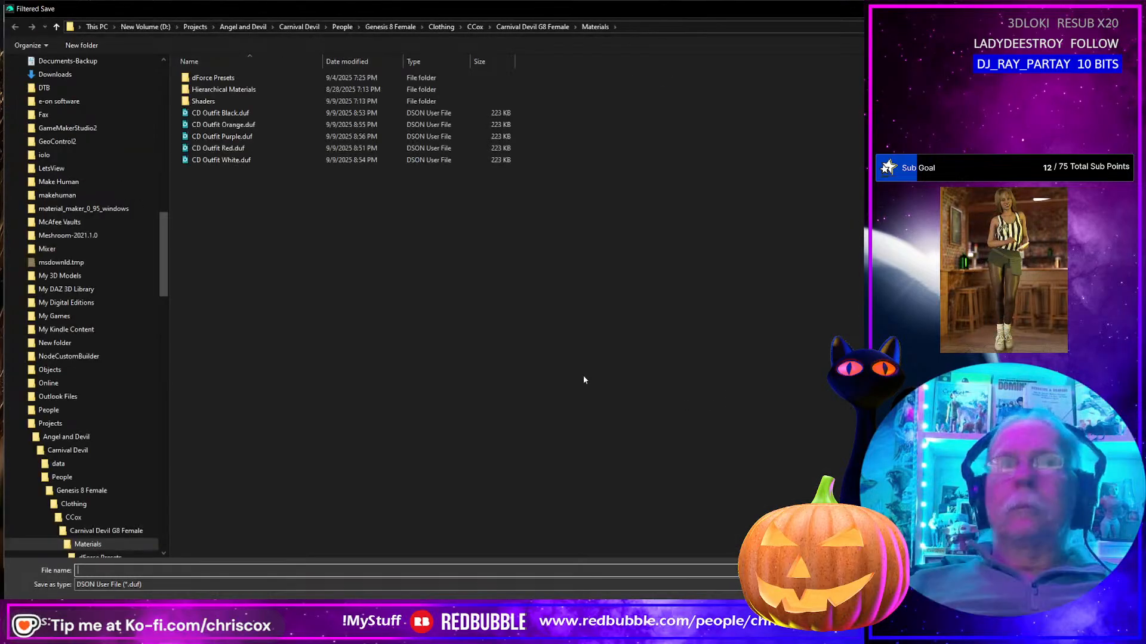
click(224, 160)
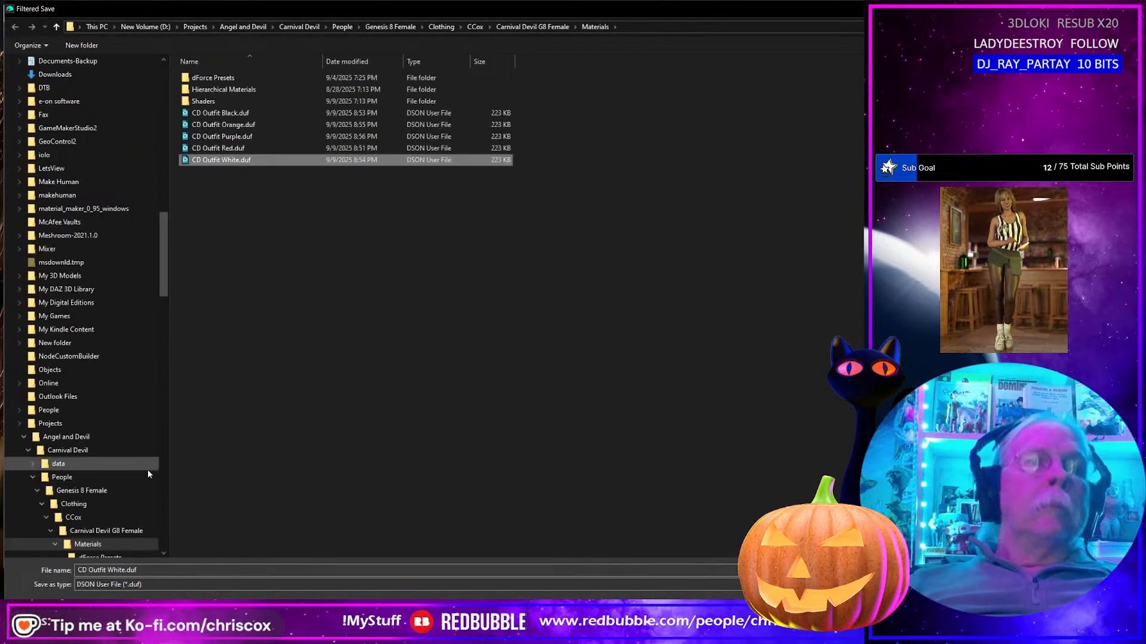
click(120, 570)
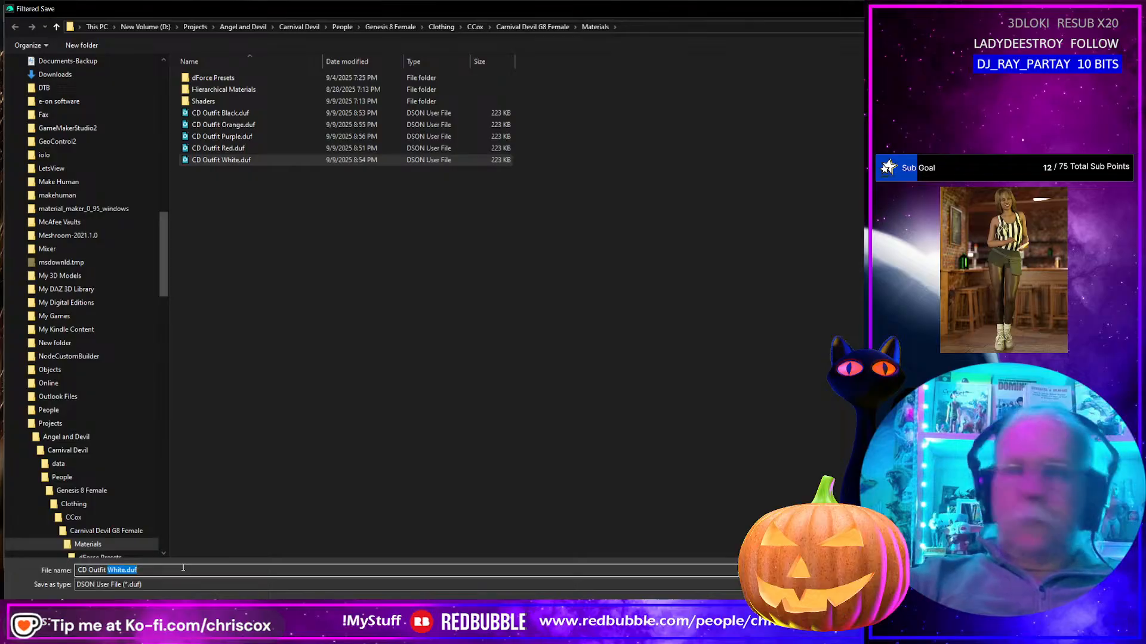
text(Gol)
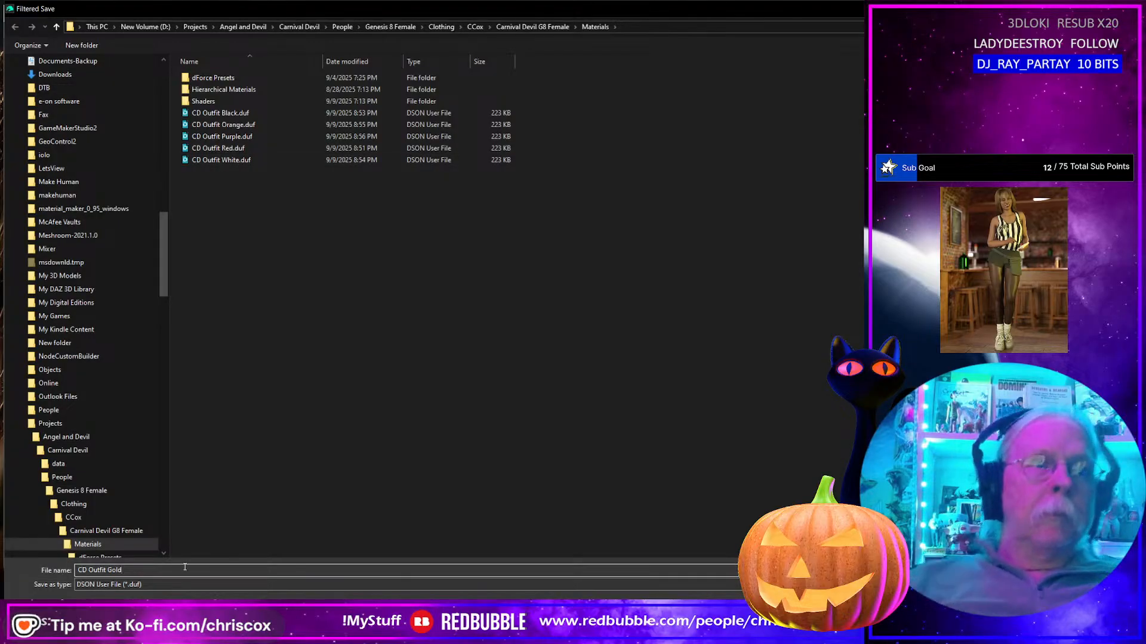
key(Return)
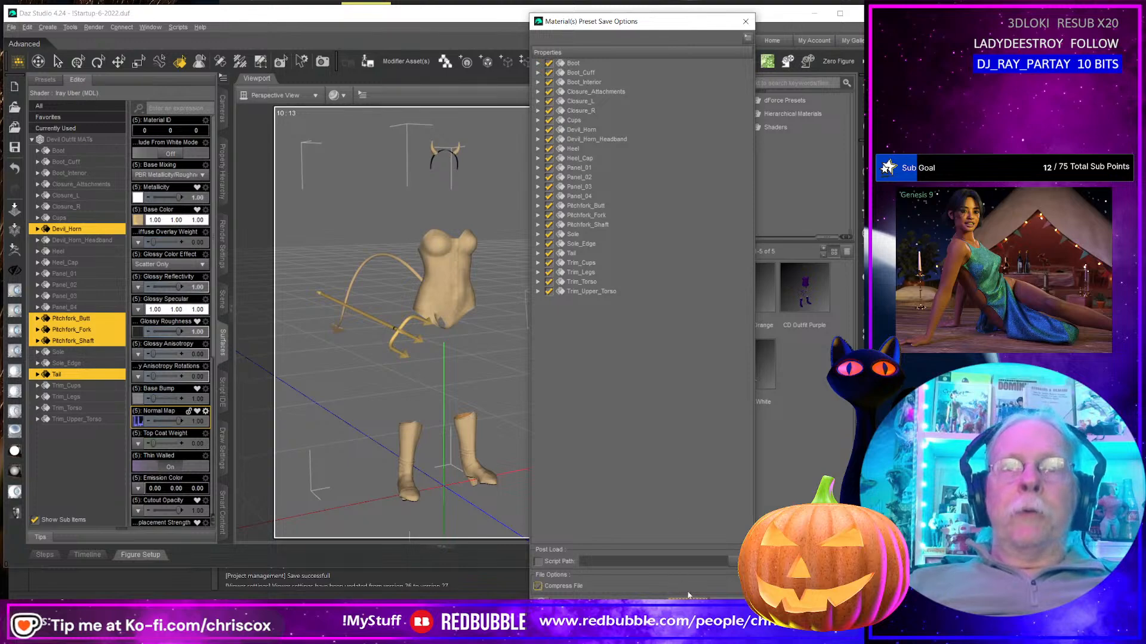
click(687, 601)
Step: Render the gold outfit and examine the suit, horns, tail, pitchfork and boots in the result
middle_drag(505, 408, 478, 349)
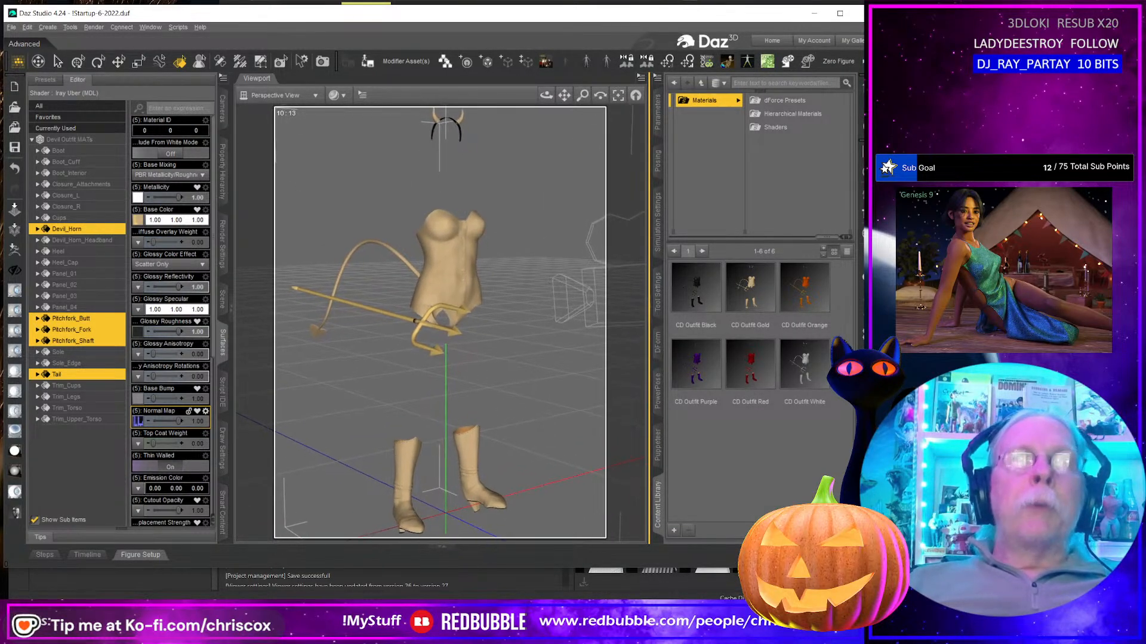
key(ctrl+r)
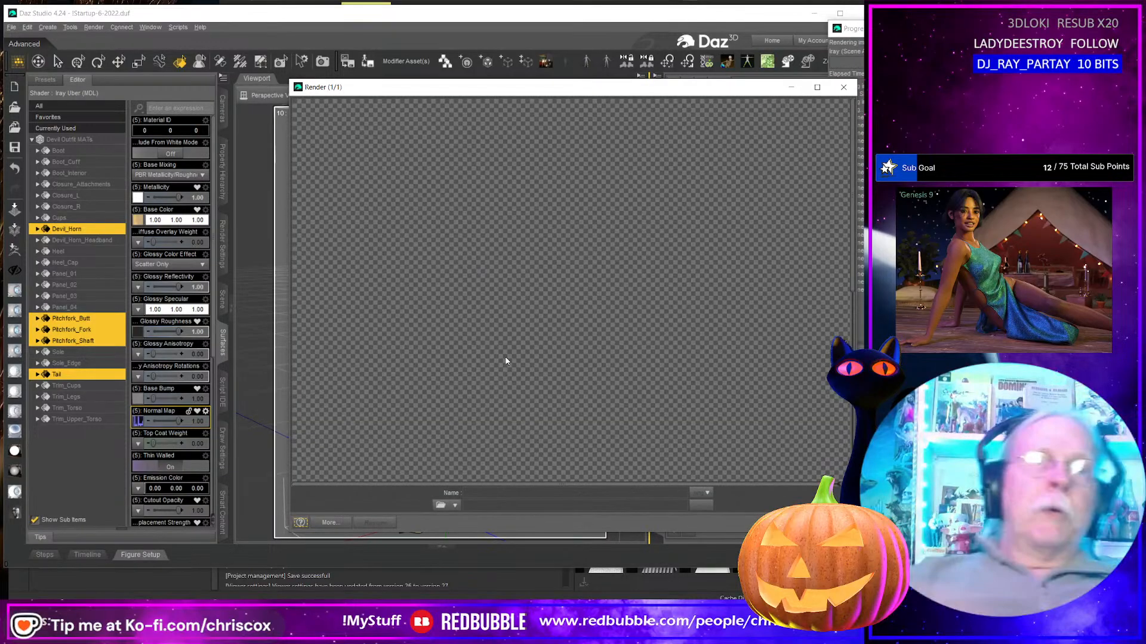
drag(395, 87, 222, 12)
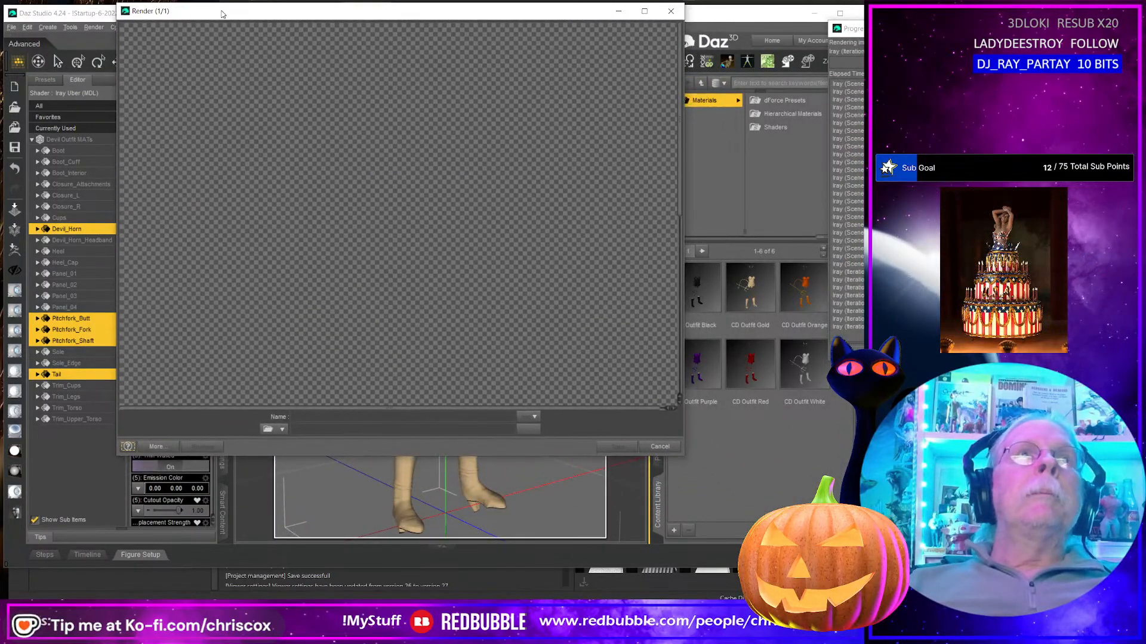
drag(614, 456, 615, 593)
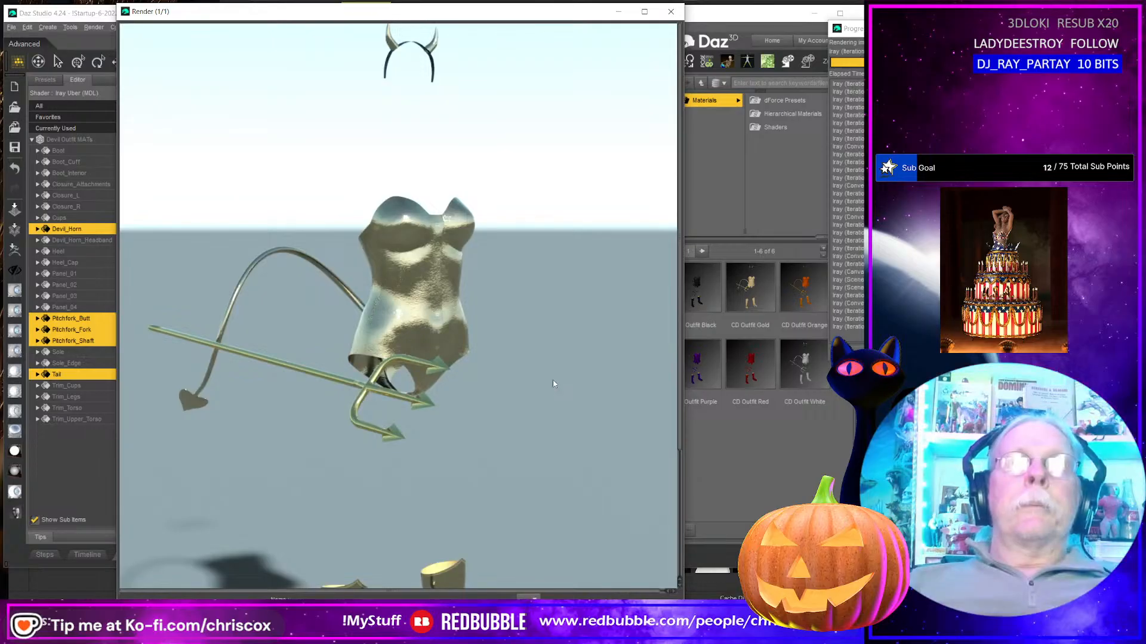
scroll(533, 386, down, 5)
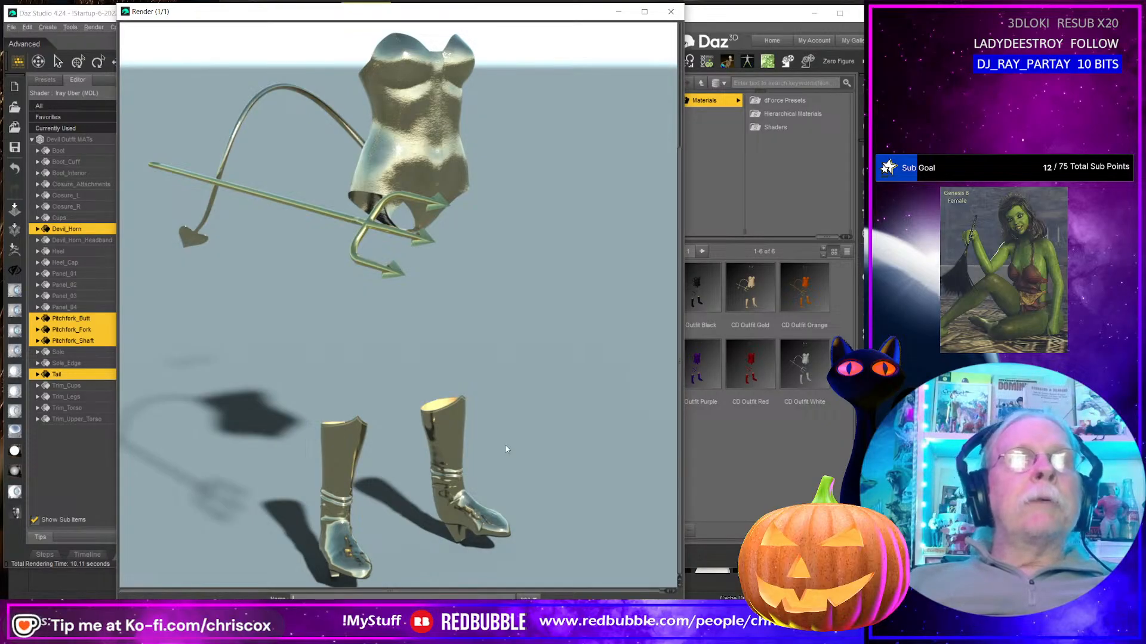
scroll(507, 449, up, 5)
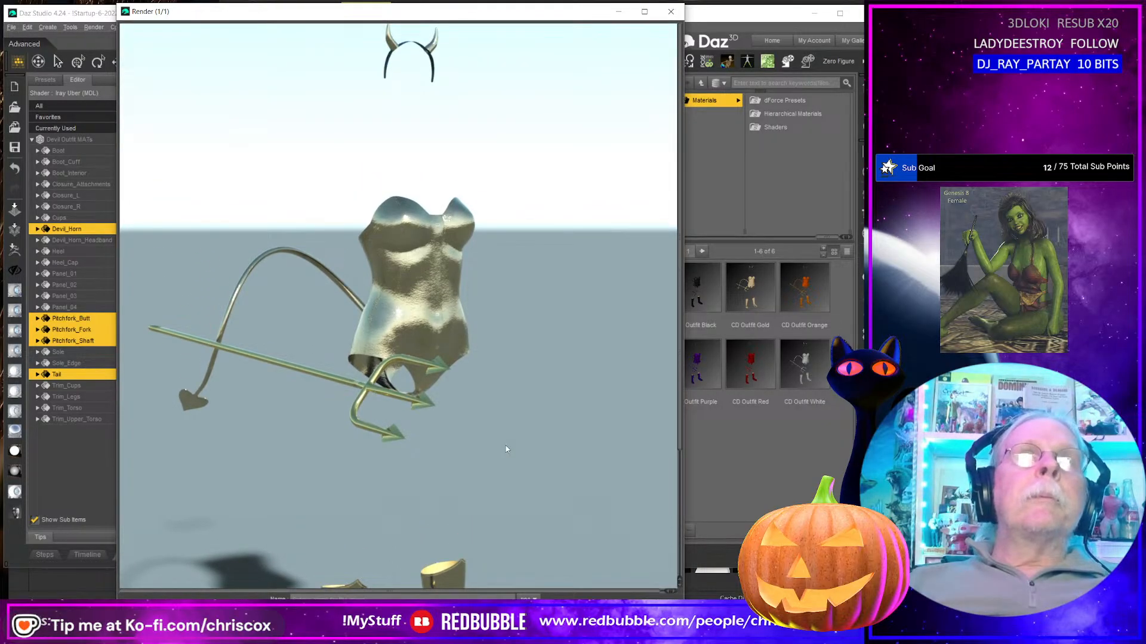
click(669, 12)
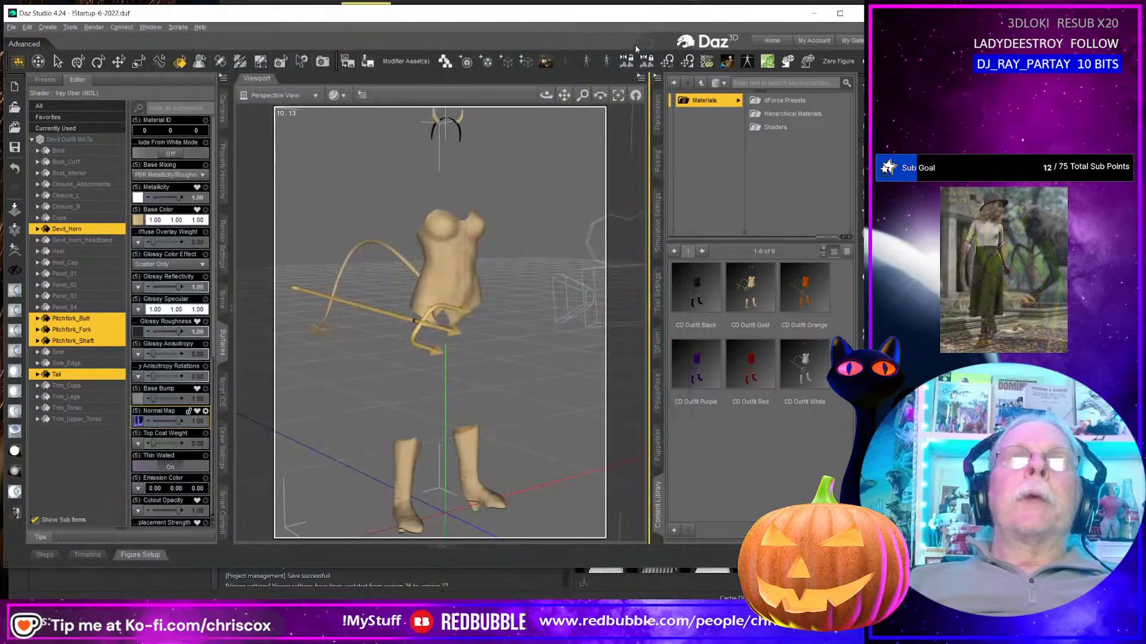
Step: Hide the Devil Outfit MATs object and add a Genesis 8 Female figure to the scene
click(223, 295)
click(35, 289)
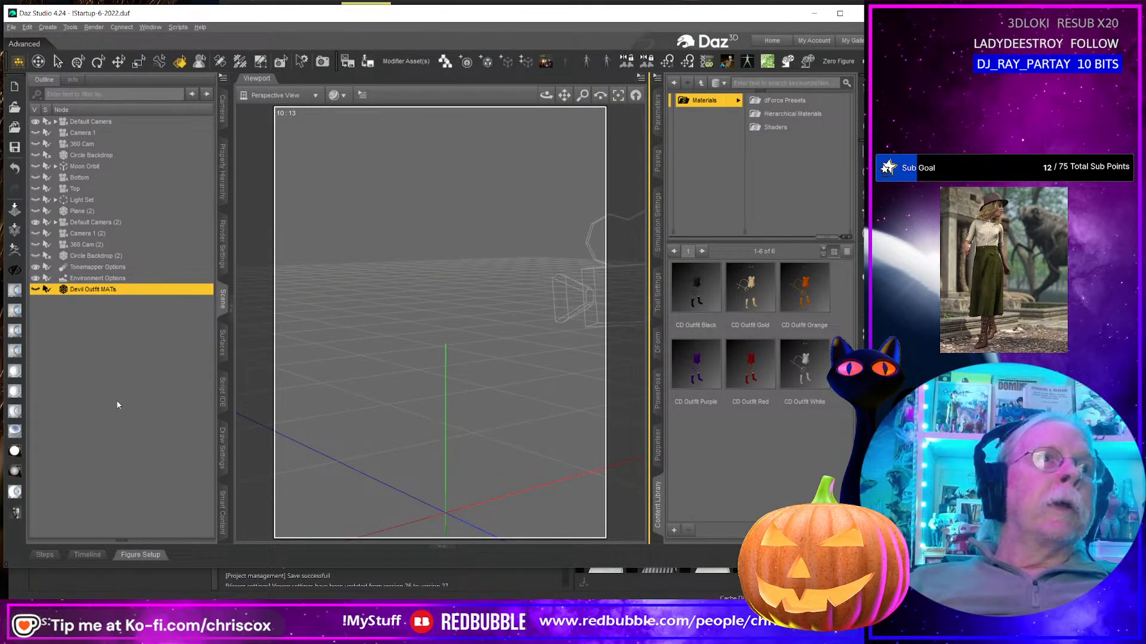
click(565, 62)
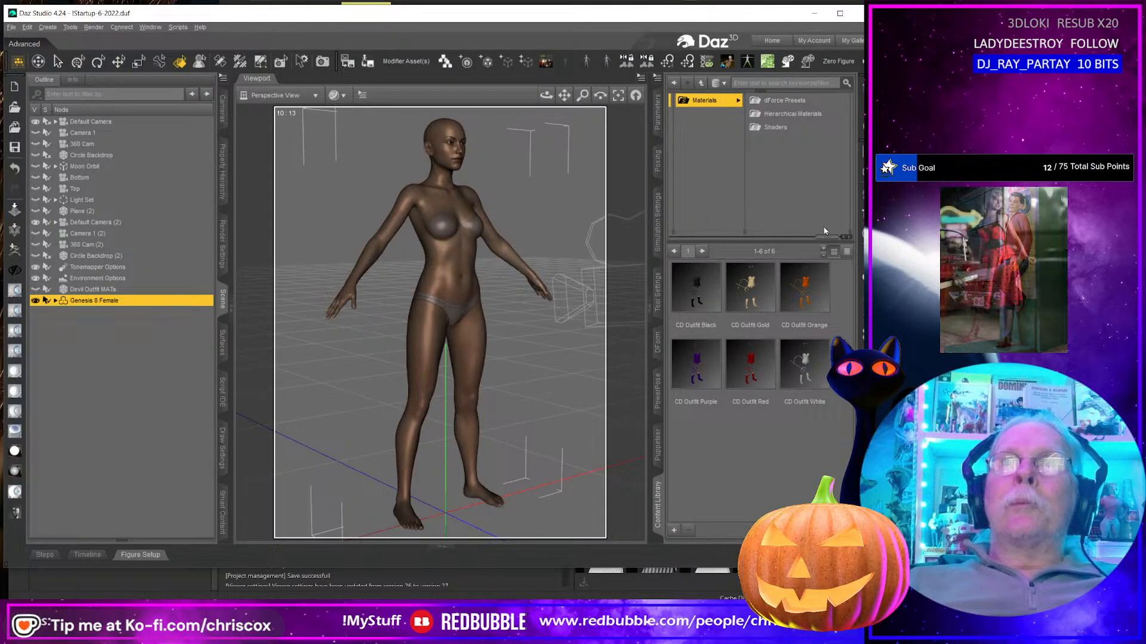
Step: Load the complete CD ! Devil Outfit G8 Female from the Carnival Devil G8 Female folder onto the figure
drag(825, 238, 781, 208)
click(785, 102)
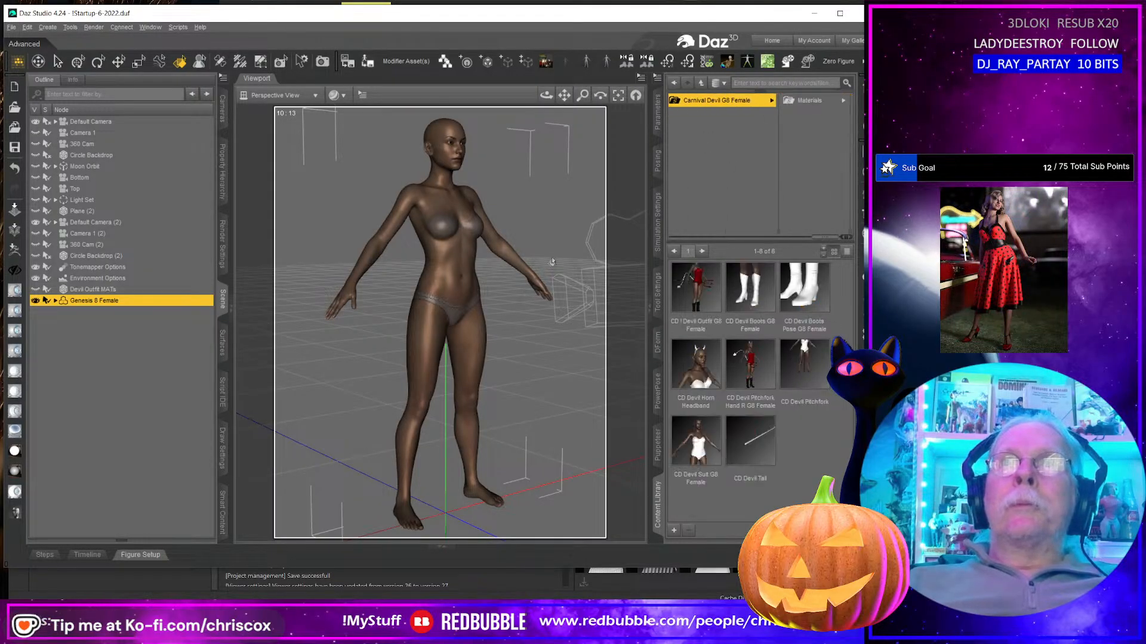
click(504, 336)
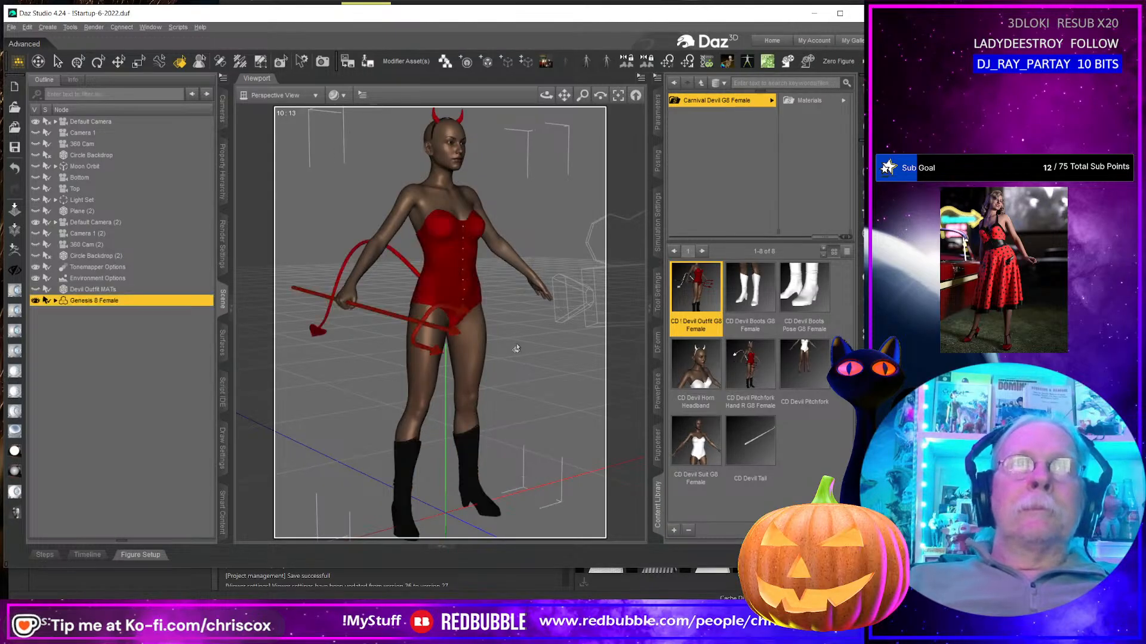
Step: Apply the CD Outfit Gold material preset to the Devil Horn Headband
click(465, 121)
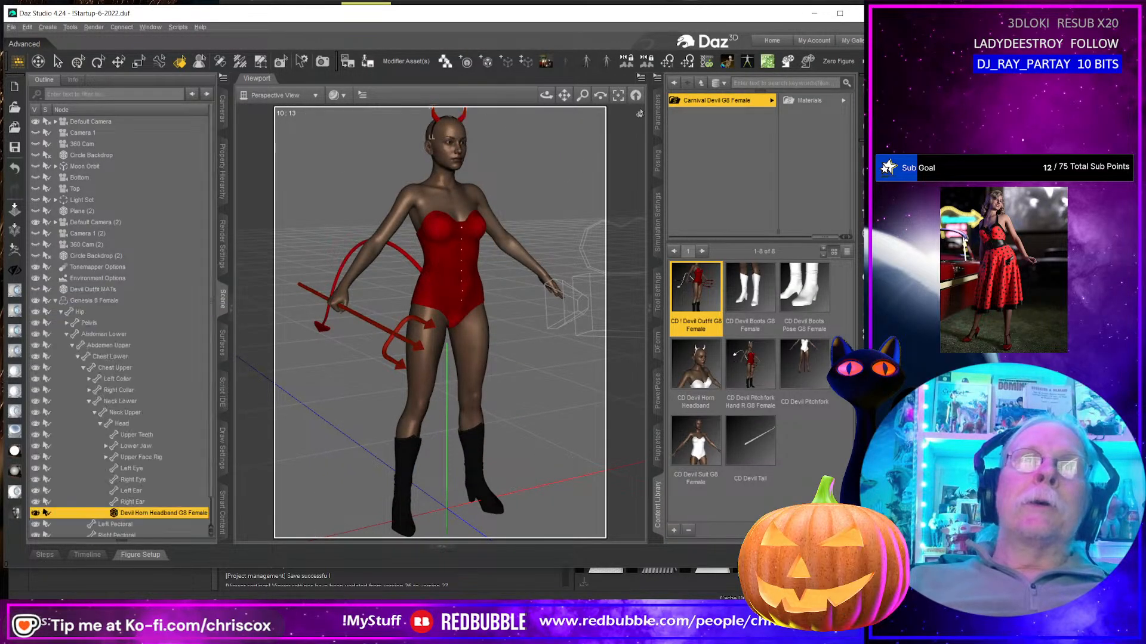
click(803, 100)
double_click(751, 292)
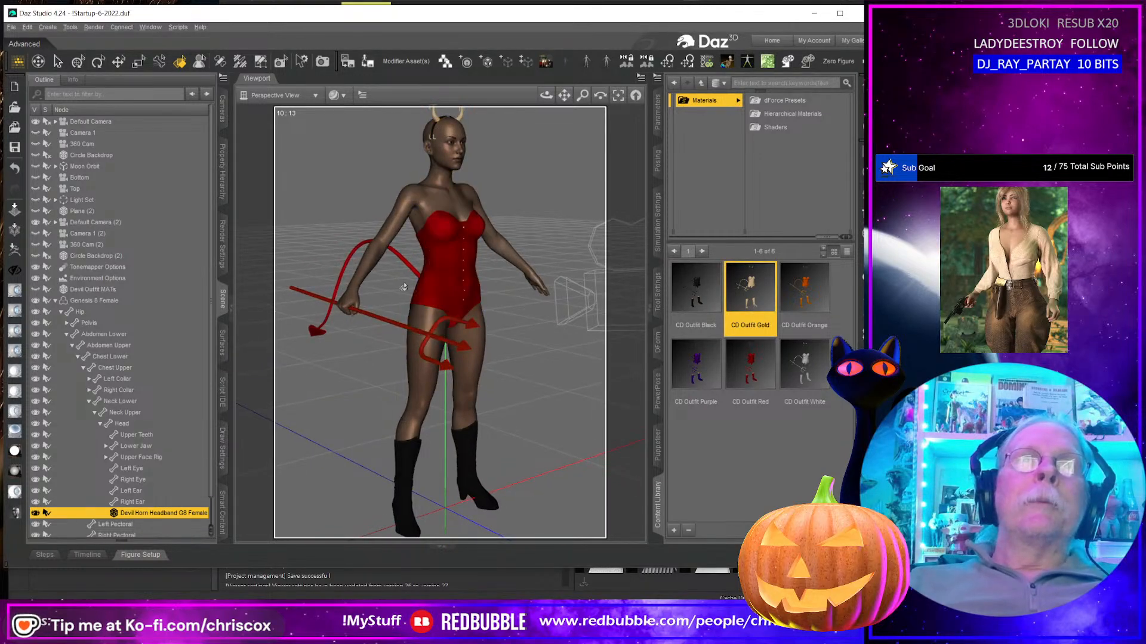
Step: Apply the CD Outfit Orange preset to the devil tail and CD Outfit Purple to the pitchfork
click(341, 273)
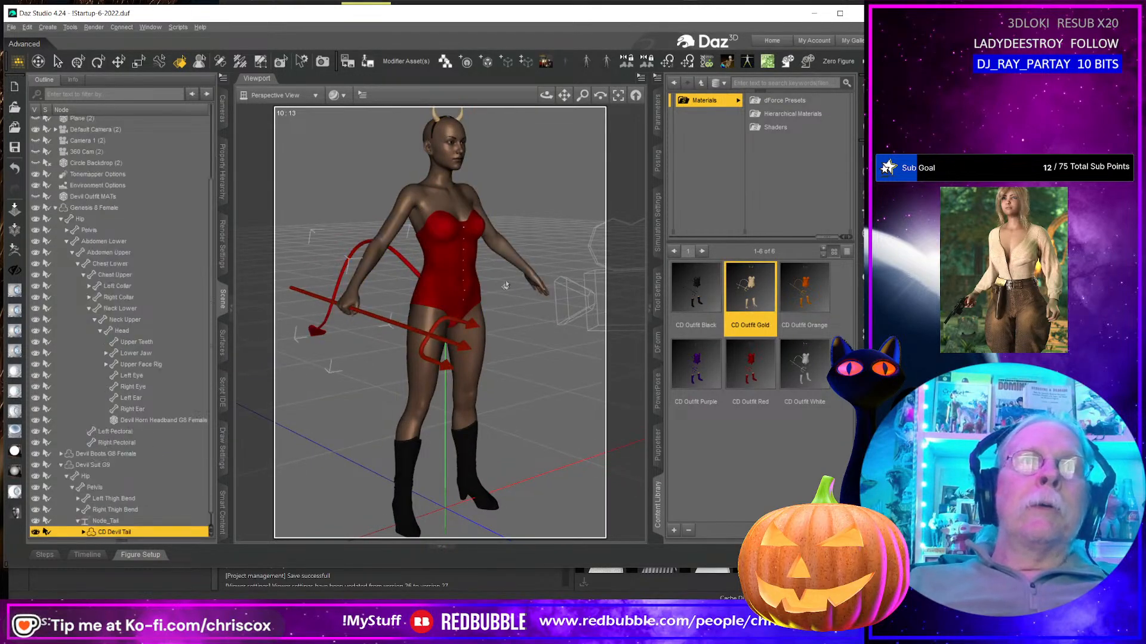
double_click(791, 280)
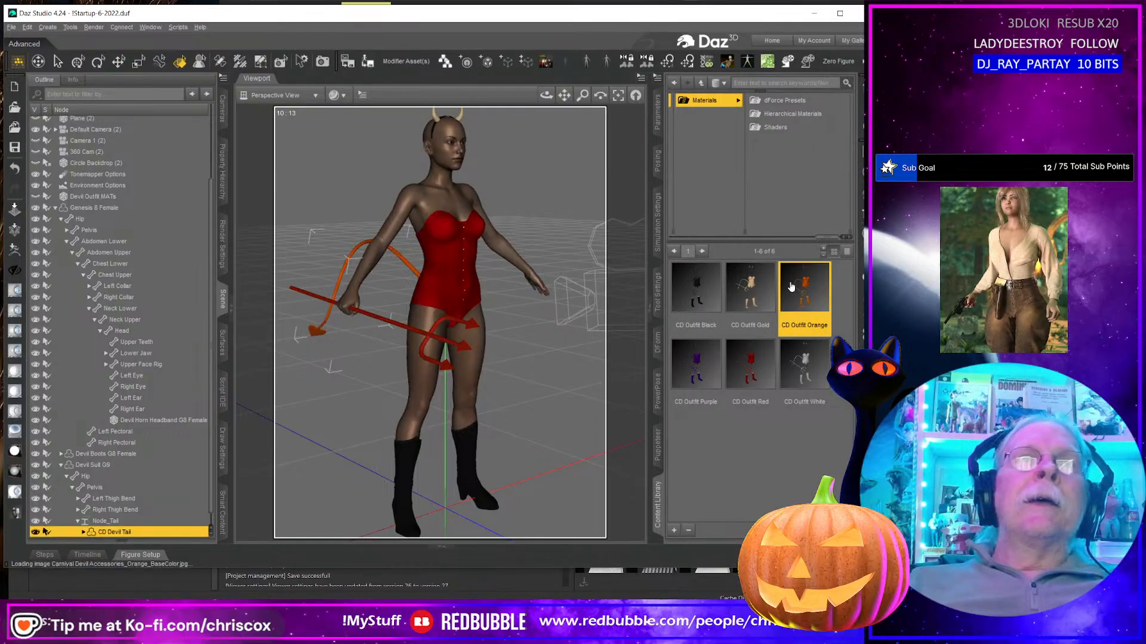
click(382, 308)
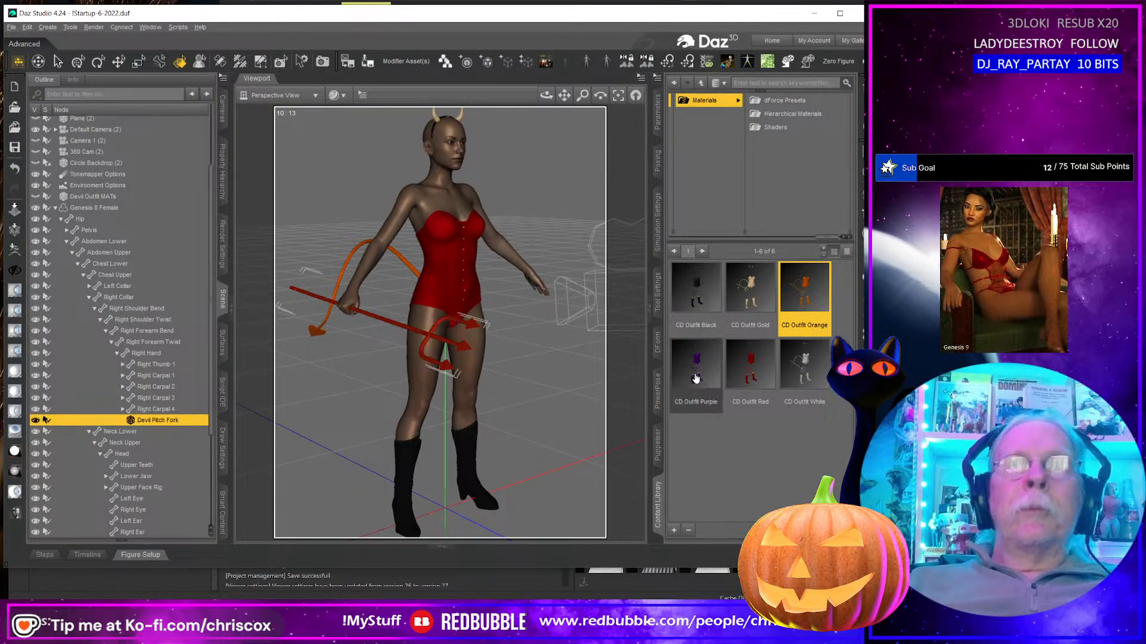
double_click(695, 379)
Step: Apply the CD Outfit Red preset to the devil boots and CD Outfit White to the devil suit
click(473, 464)
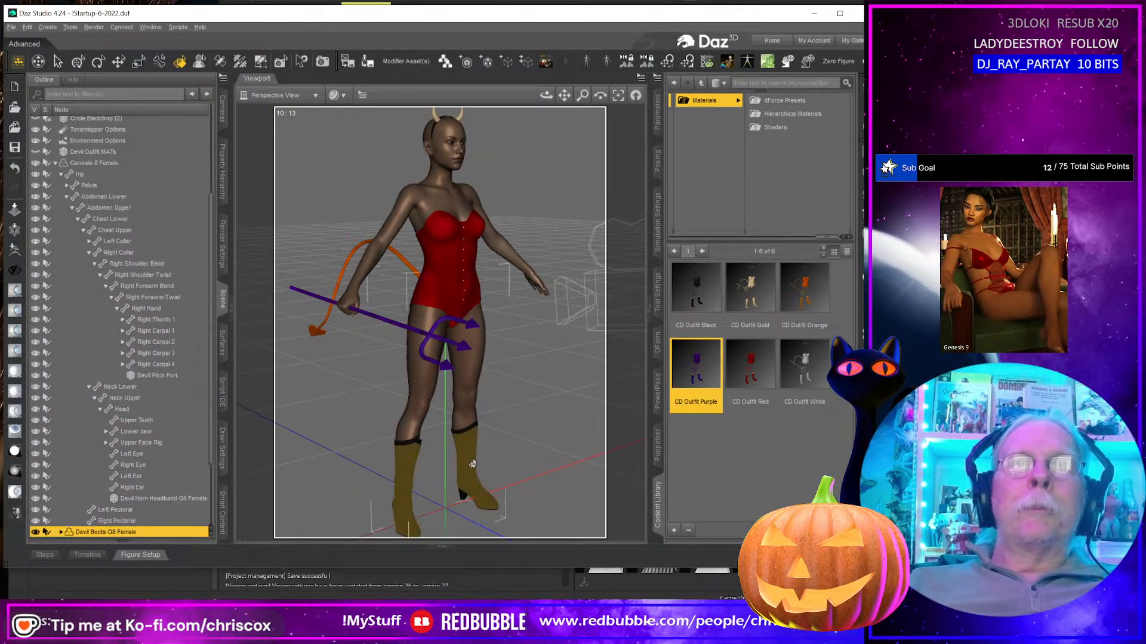
double_click(734, 367)
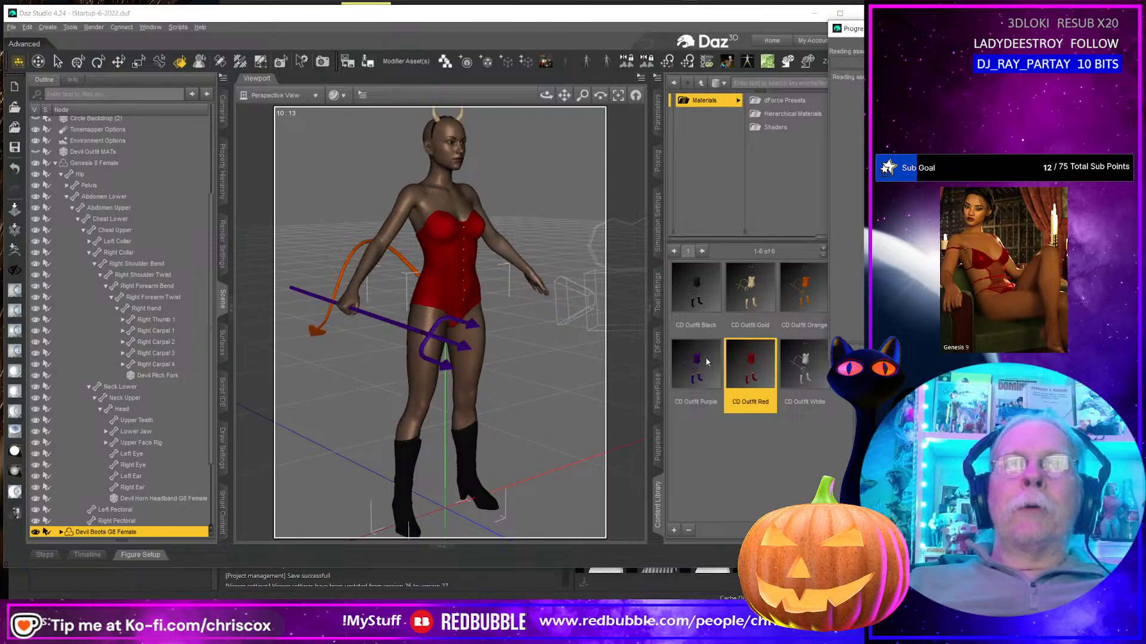
click(805, 363)
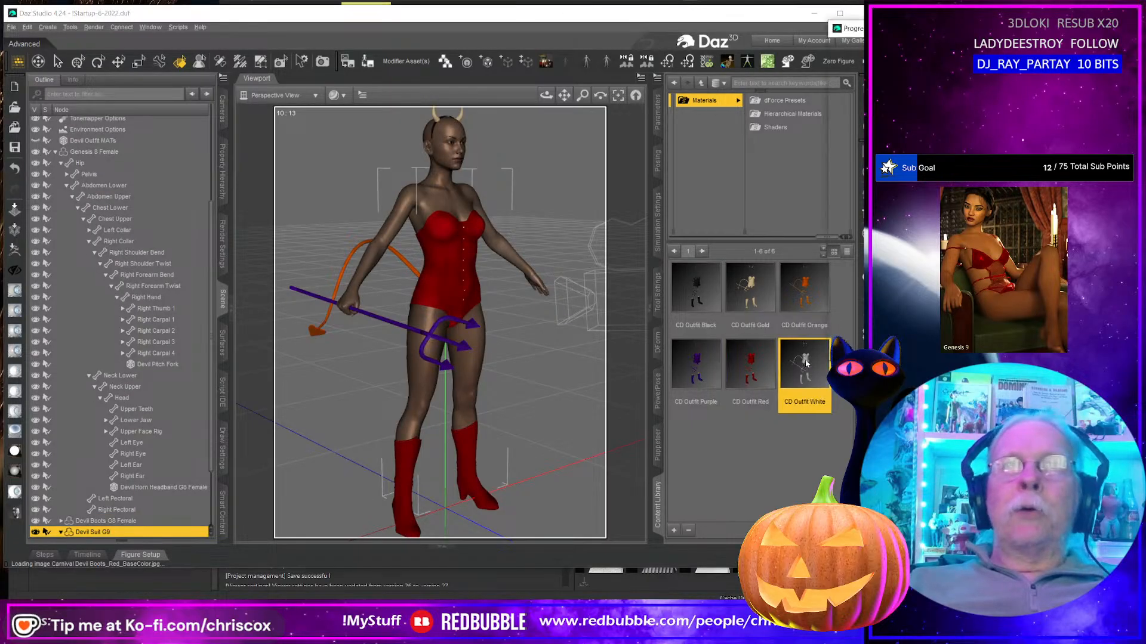
mouse_move(519, 375)
middle_down()
mouse_move(686, 358)
mouse_move(520, 375)
middle_up()
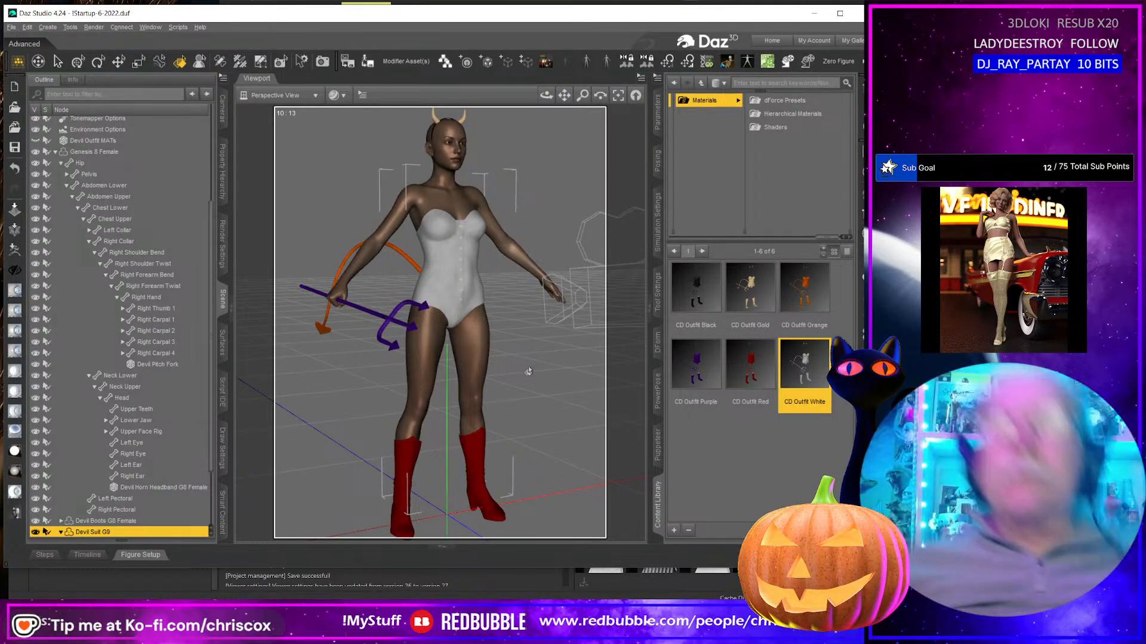
click(694, 290)
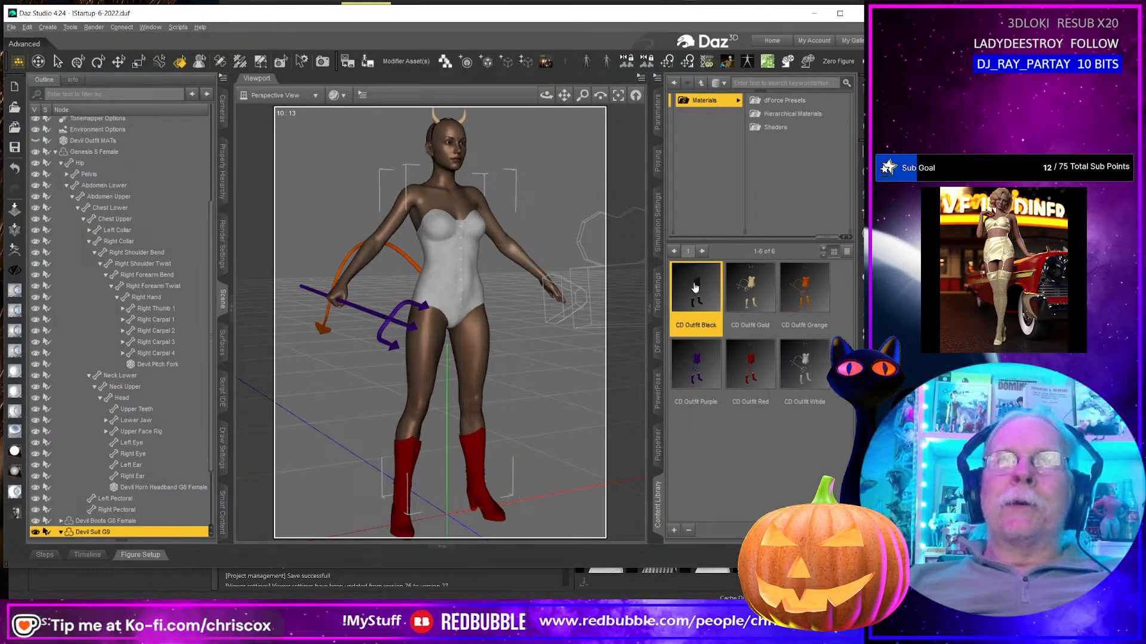
shift+click(801, 358)
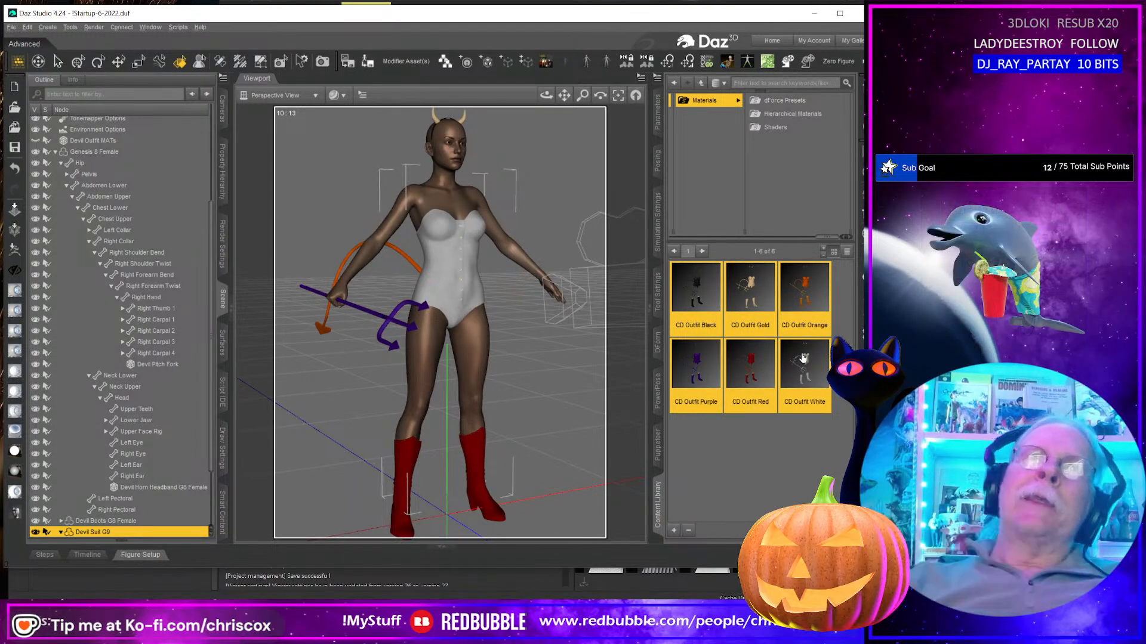
Step: Apply Carnival Devil Accessories_Gold_BaseColor.jpg as the base color map on the suit's Trim_Cups, Trim_Legs, Trim_Torso and Trim_Upper_Torso surfaces
scroll(453, 321, up, 2)
scroll(453, 321, up, 3)
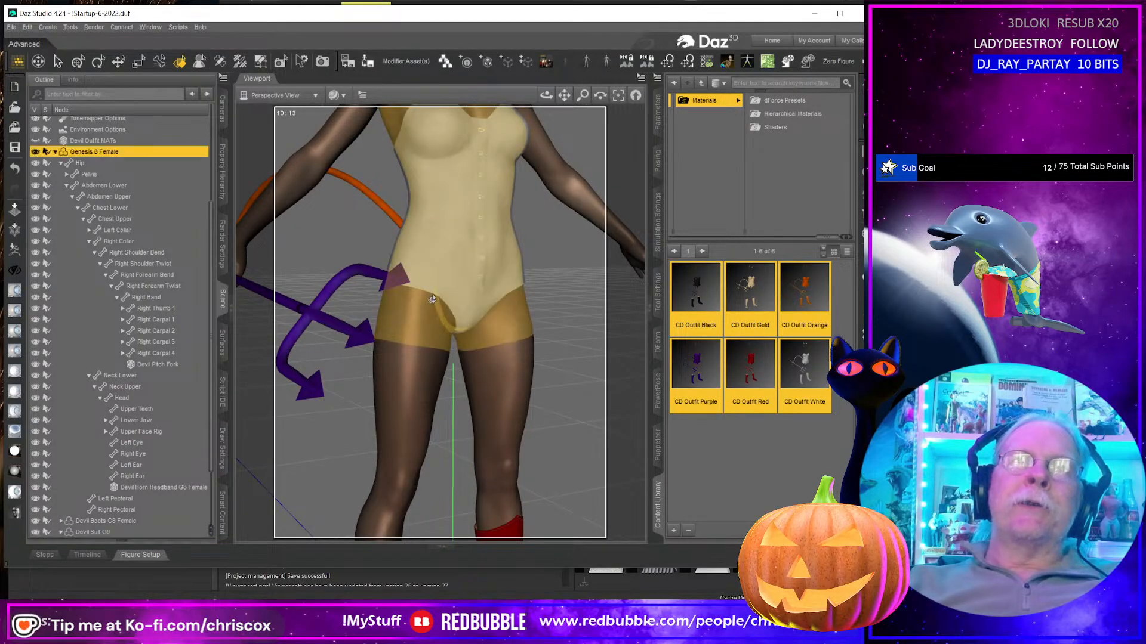
scroll(450, 277, down, 2)
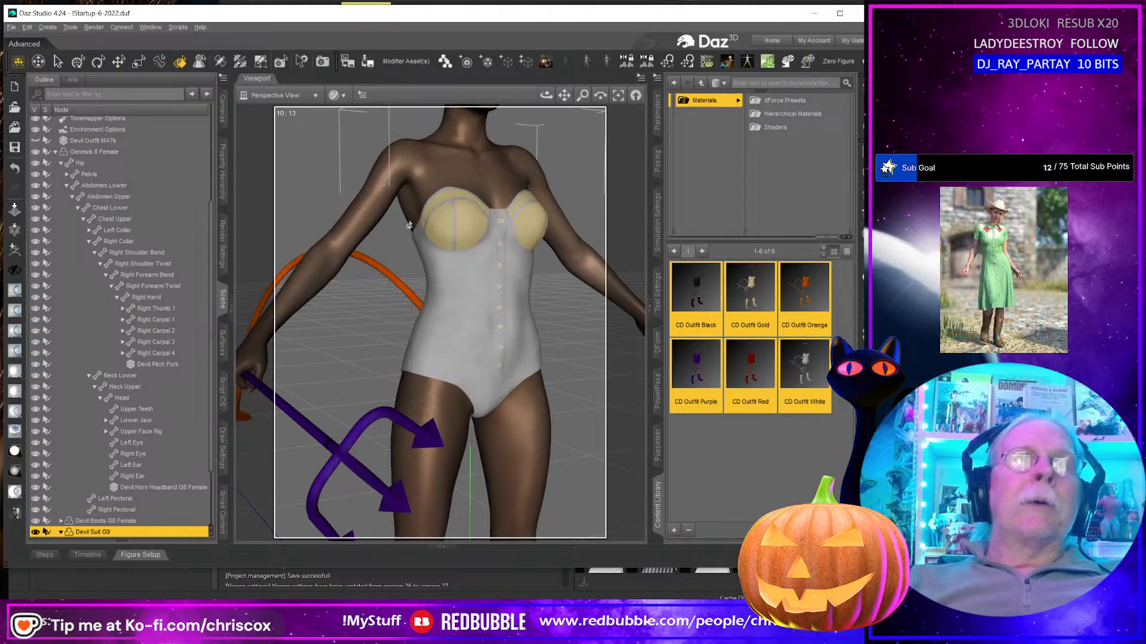
click(222, 345)
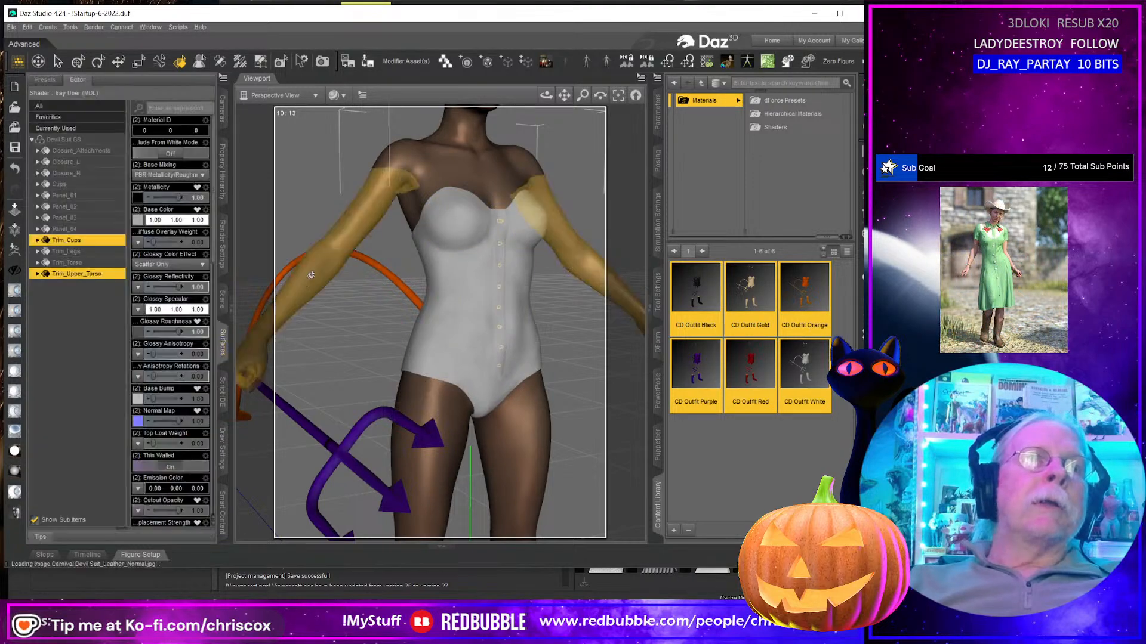
shift+click(94, 274)
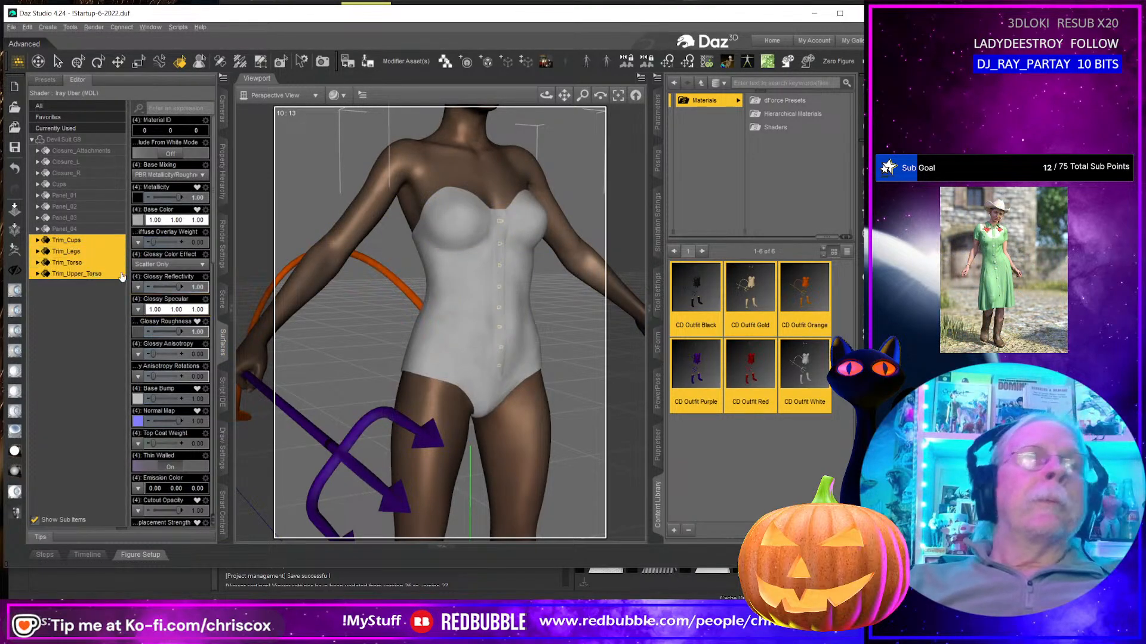
click(138, 220)
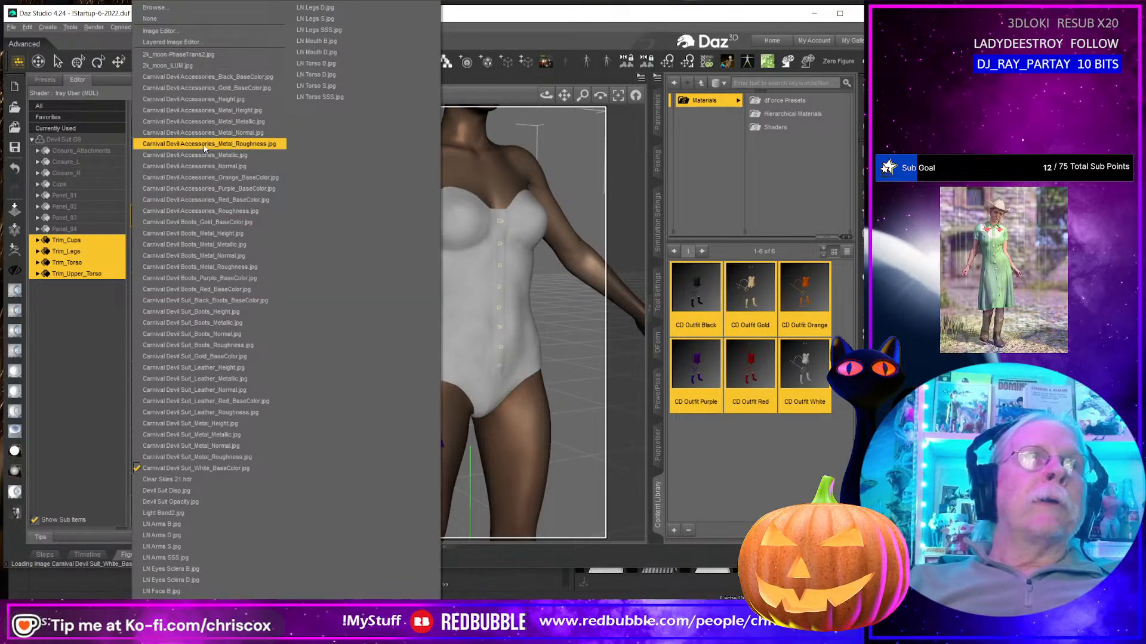
click(247, 91)
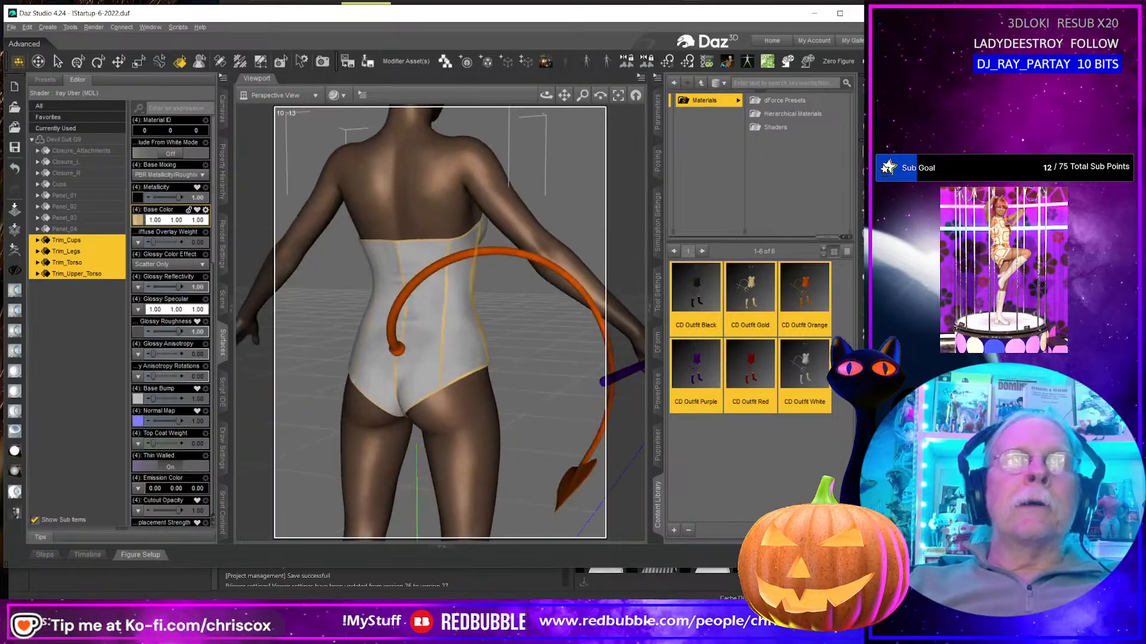
Step: Try Carnival Devil Accessories_Gold_BaseColor.jpg as the base color map on the suit's Closure_R surface
click(484, 295)
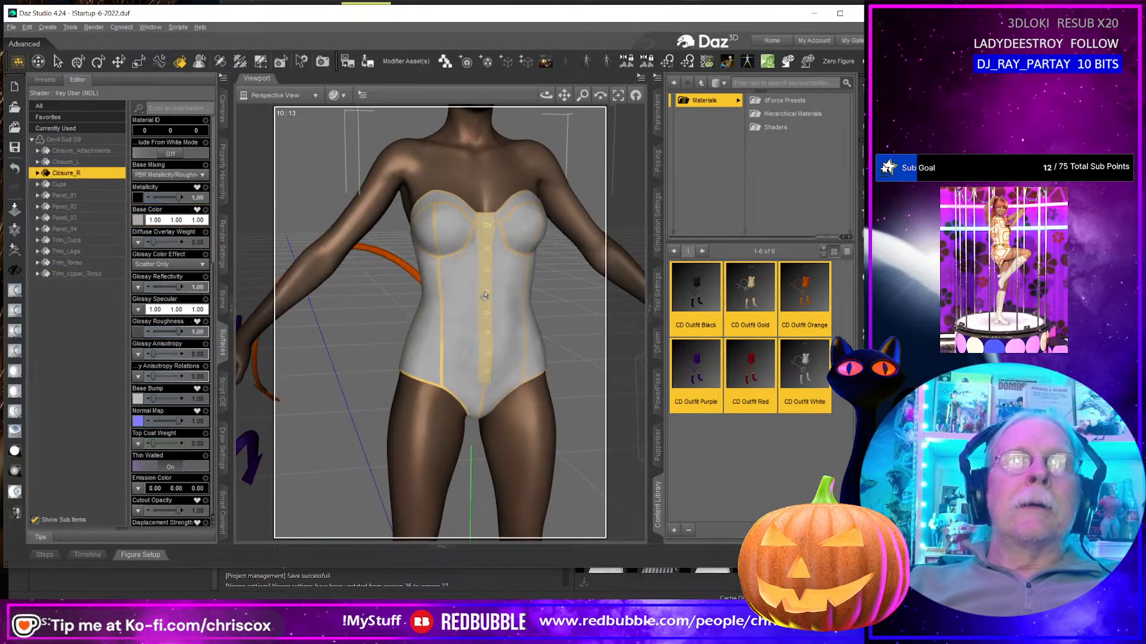
click(137, 220)
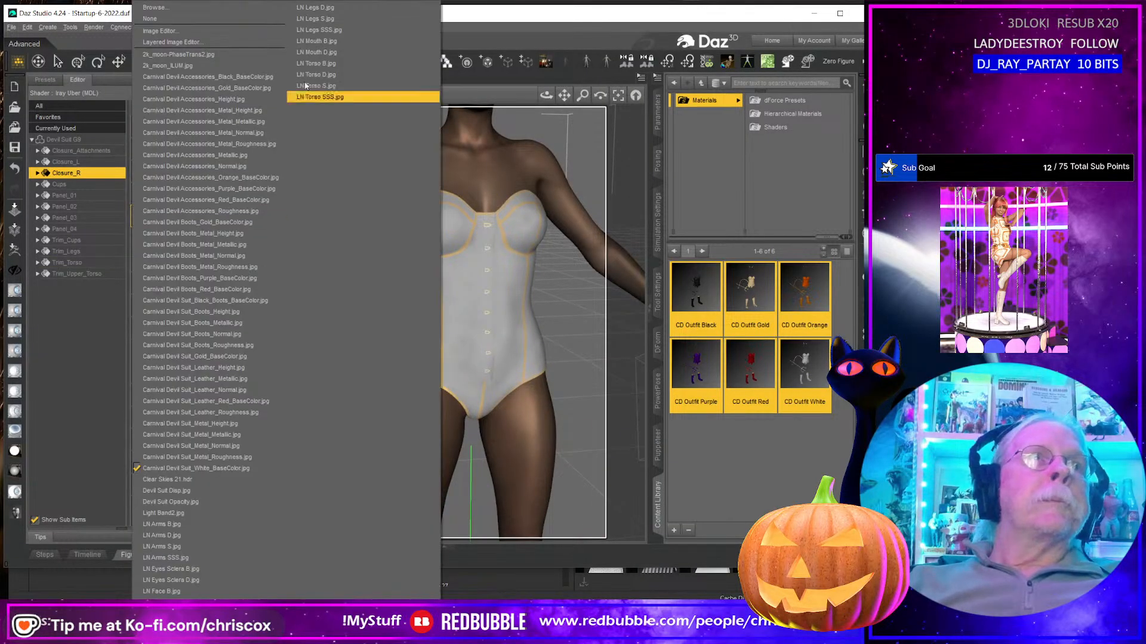
click(209, 87)
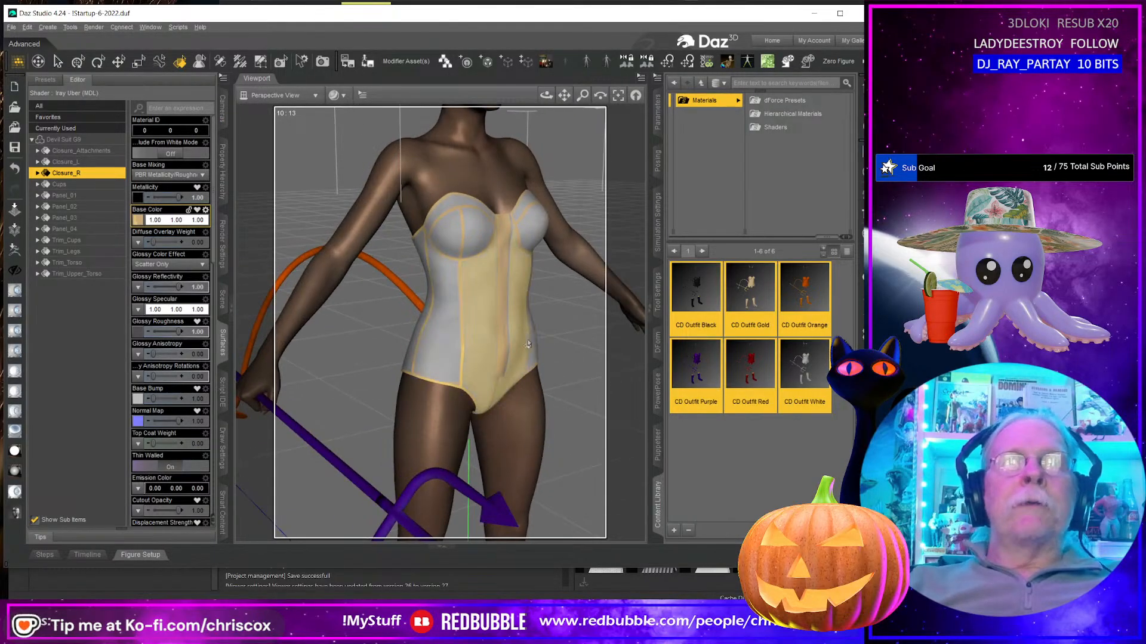
Step: Test render a close-up of the suit's bodice, inspect the trim and buttons, and cancel the render
middle_drag(448, 352, 694, 440)
middle_drag(531, 425, 487, 392)
scroll(507, 382, up, 4)
key(ctrl+r)
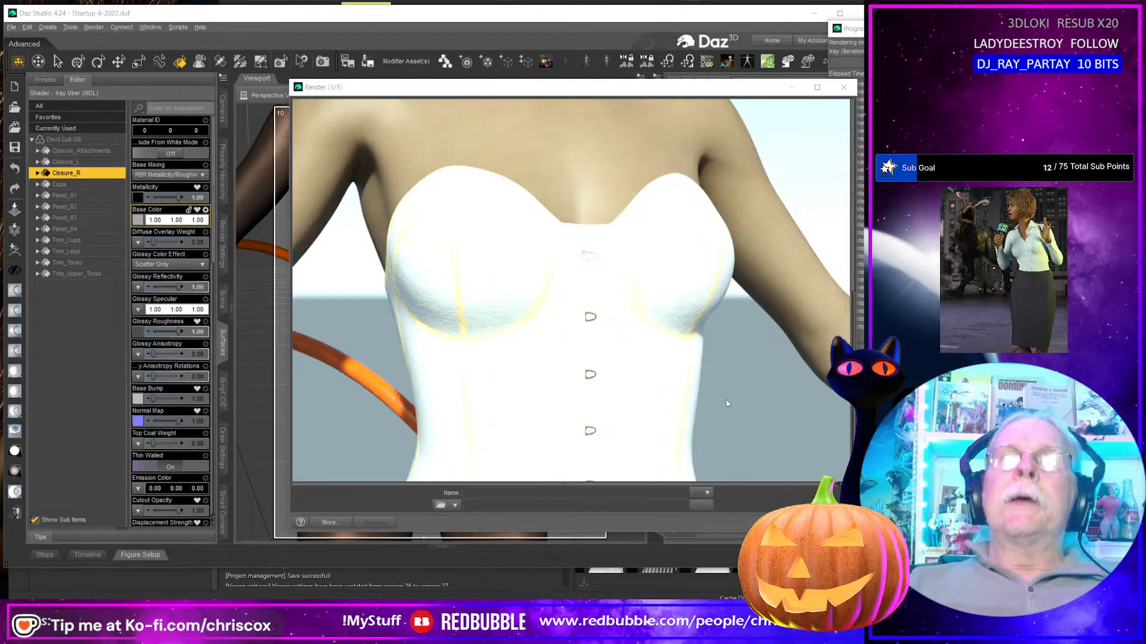
scroll(704, 389, down, 6)
scroll(689, 386, up, 3)
scroll(689, 387, up, 2)
click(844, 88)
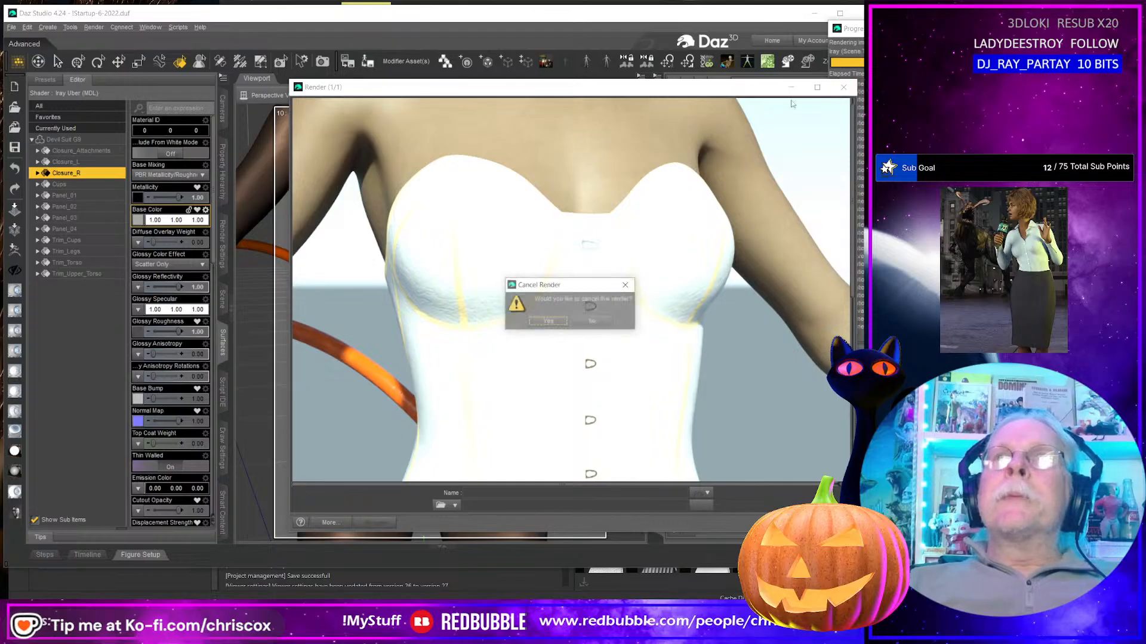
click(548, 321)
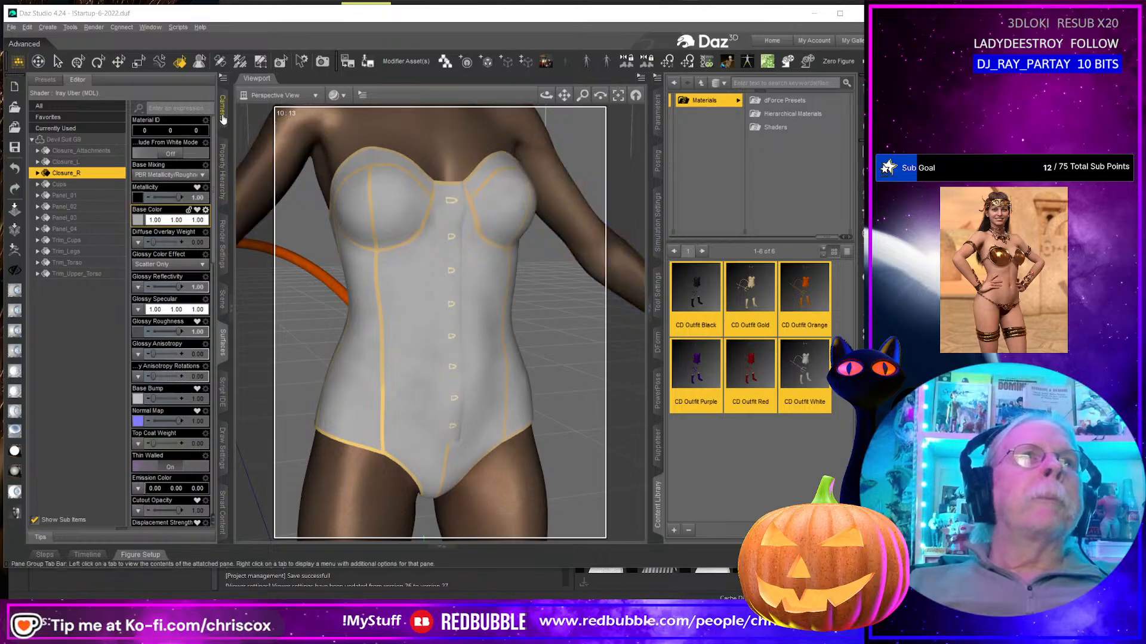
Step: Set the render environment mode to Dome and Scene
click(224, 251)
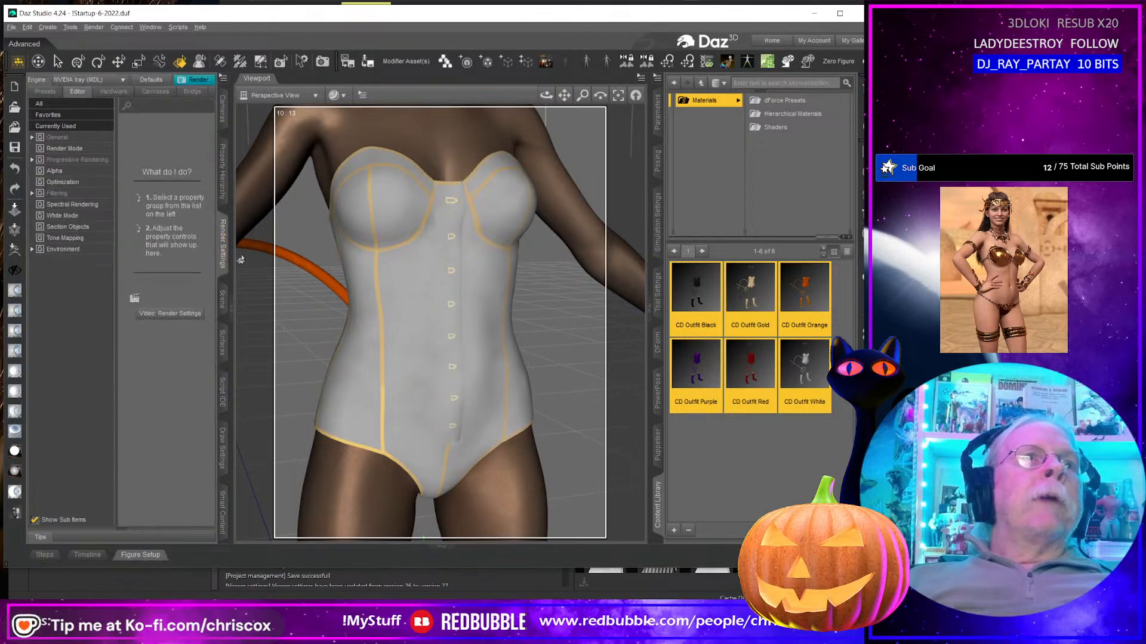
click(59, 250)
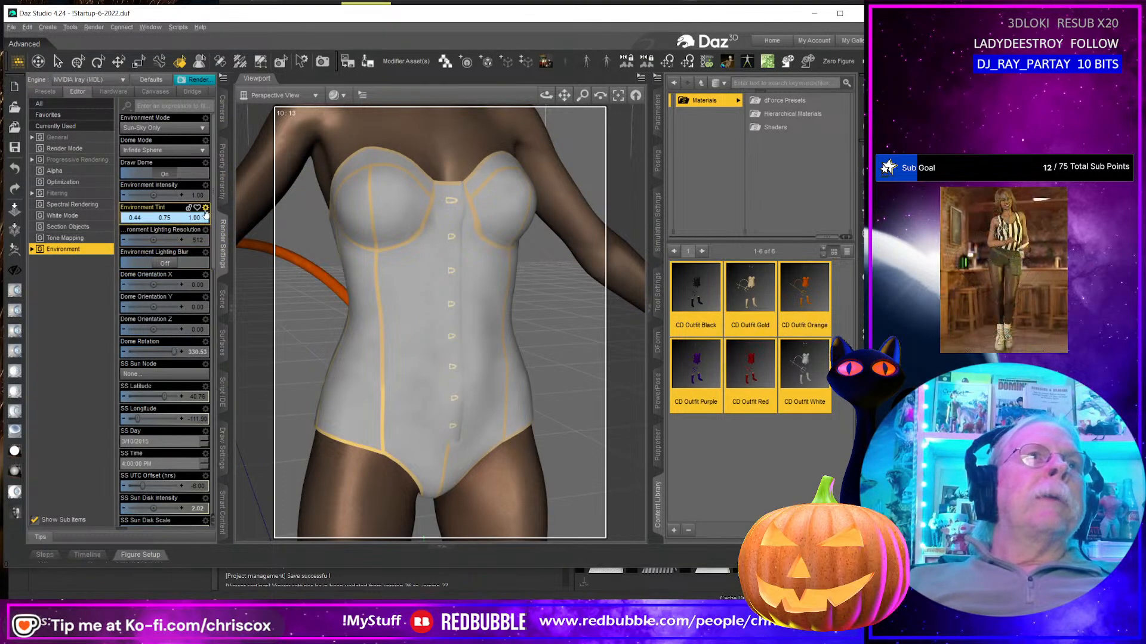
click(167, 129)
click(170, 157)
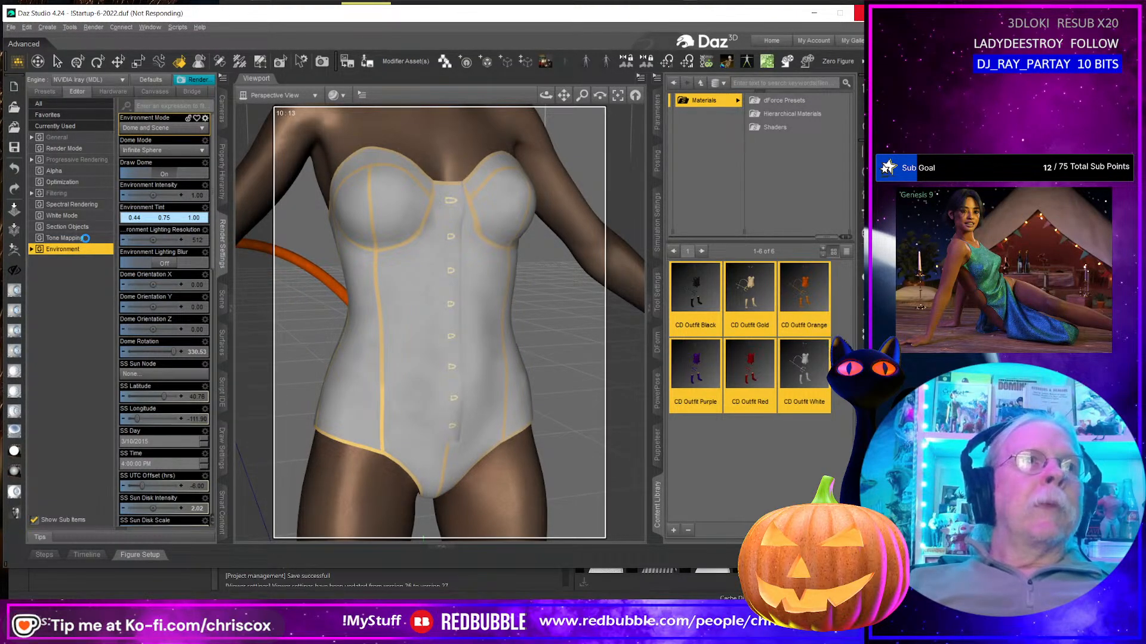
Step: Set the tone mapping exposure value to 14
click(65, 239)
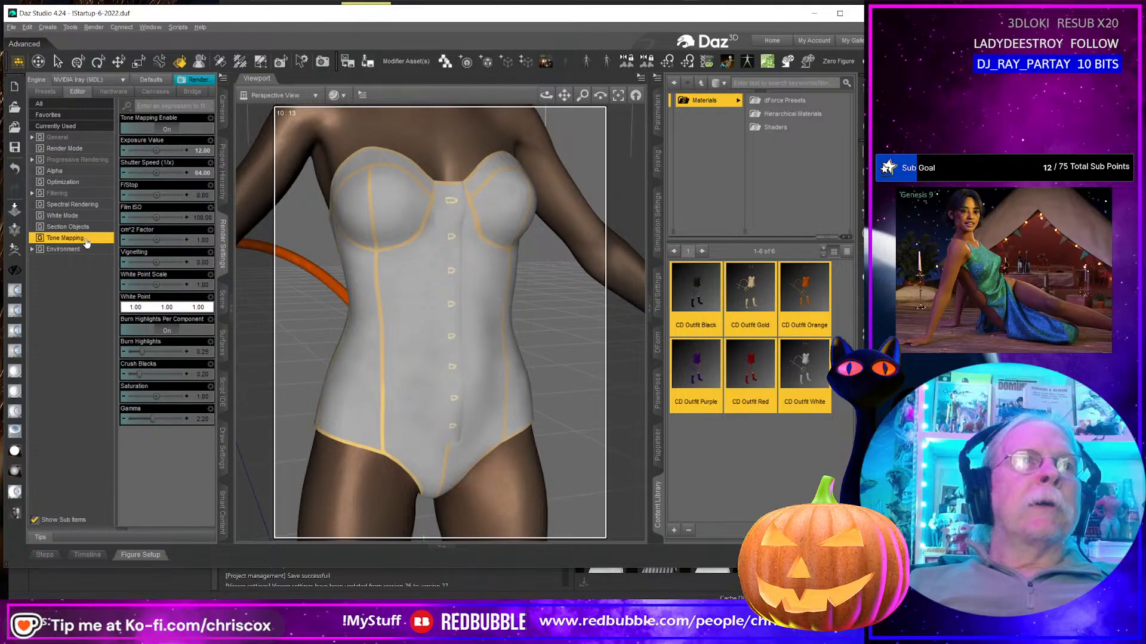
click(202, 150)
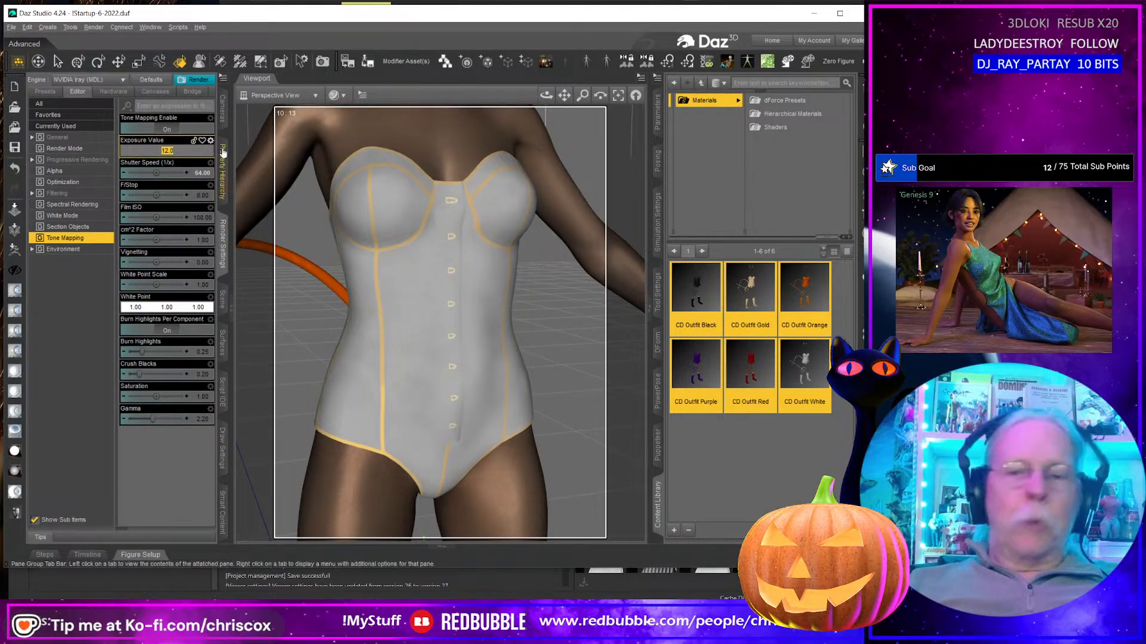
key(Return)
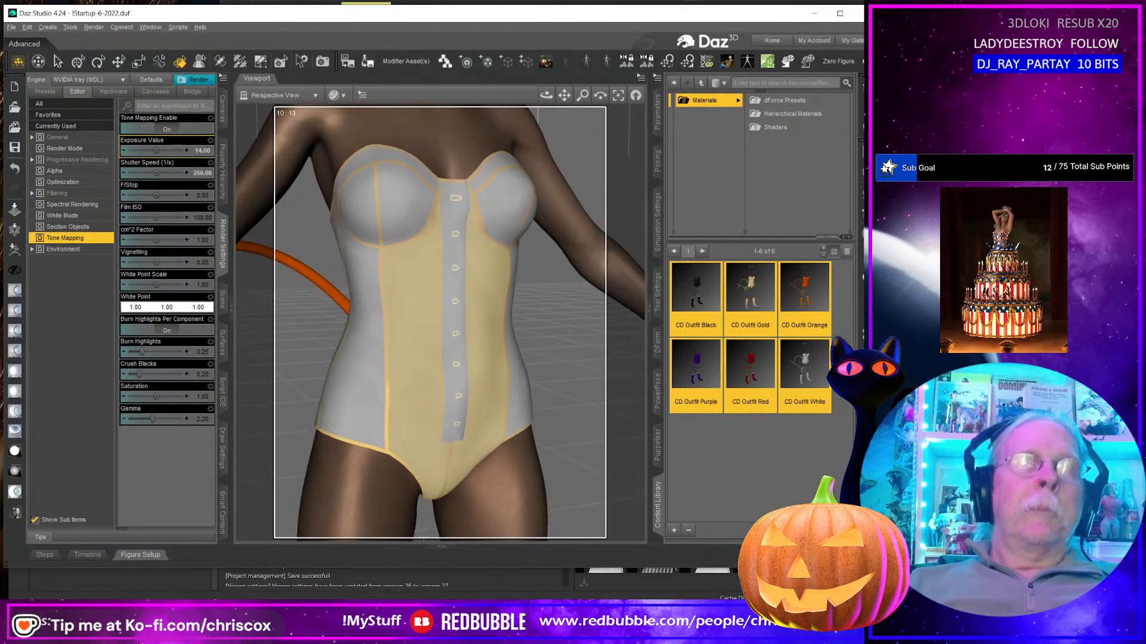
Step: Render the suit close-up again in an enlarged render window, inspect the gold trim, and cancel the render
key(ctrl+r)
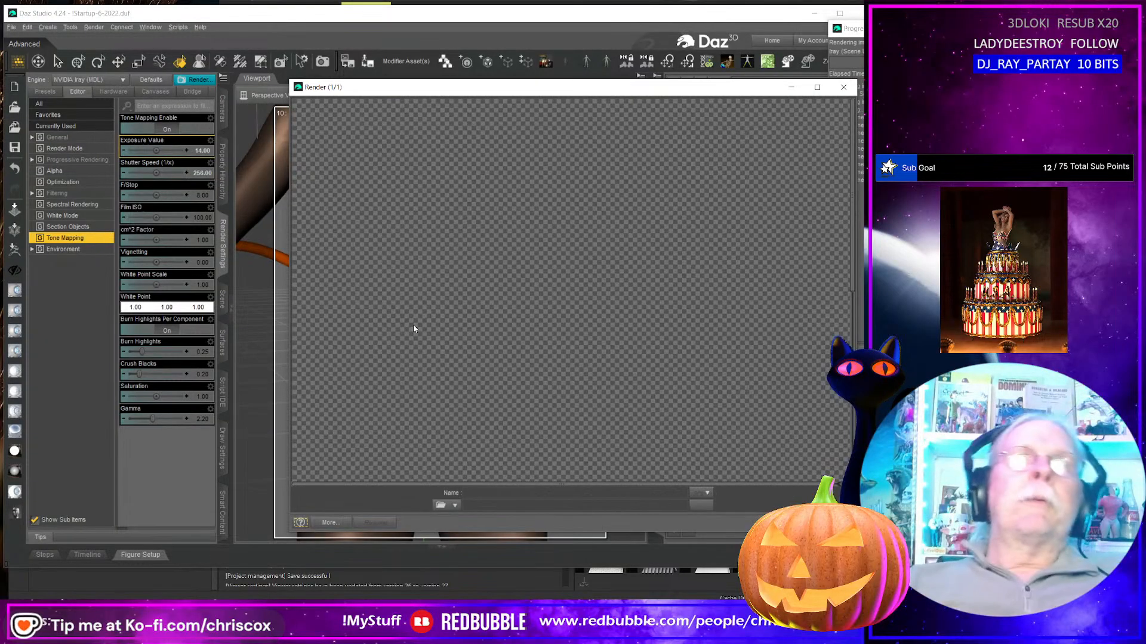
drag(593, 95, 431, 23)
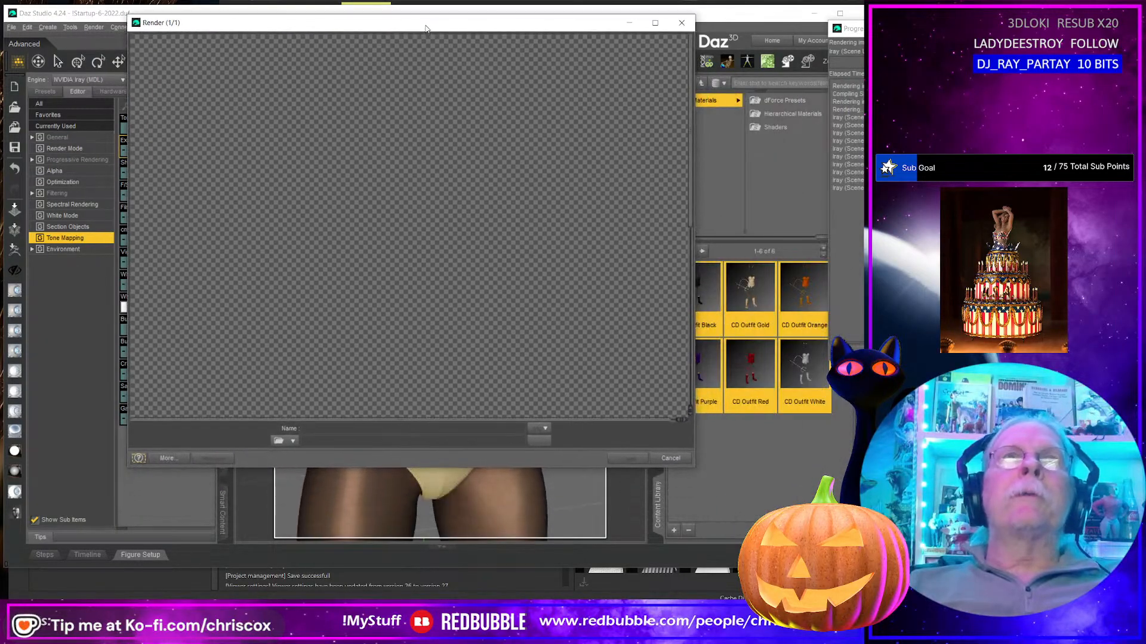
drag(692, 461, 767, 603)
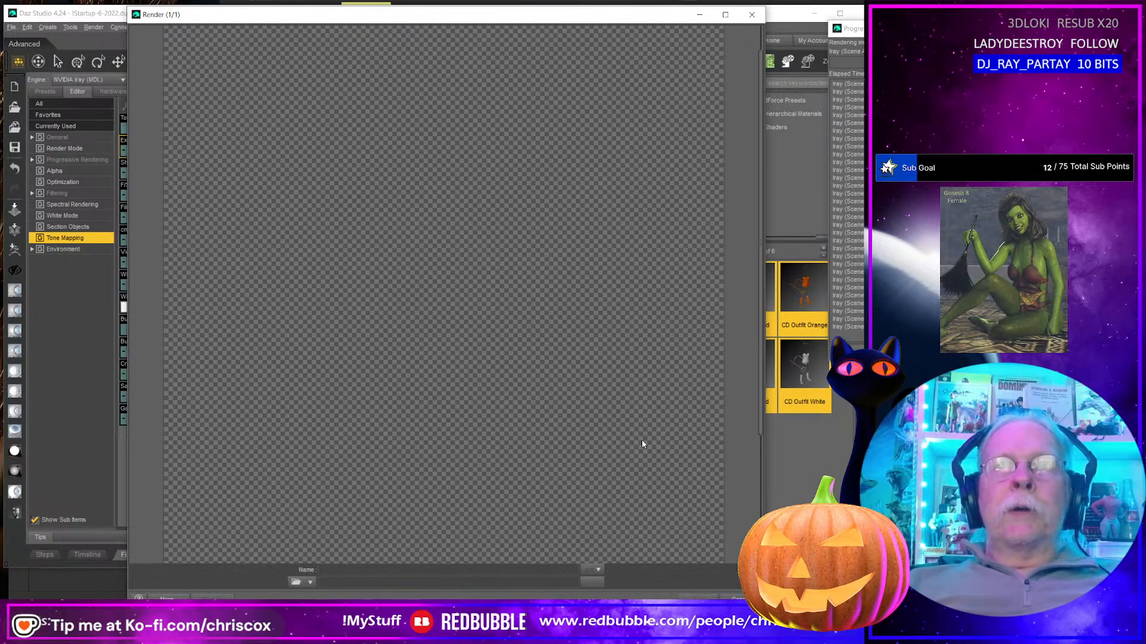
scroll(616, 426, up, 1)
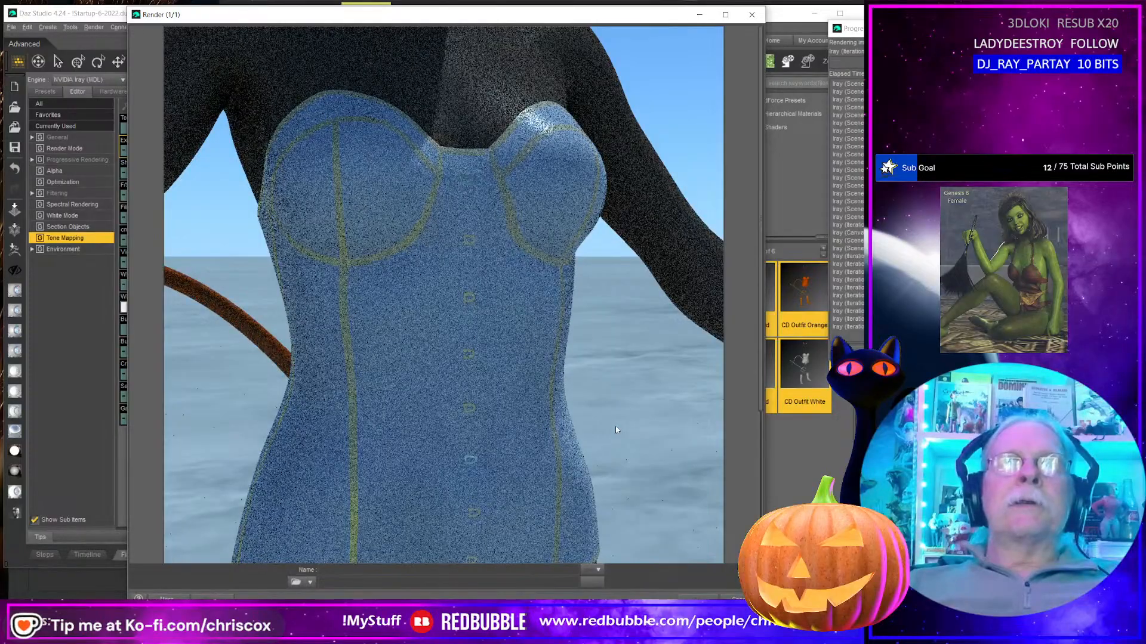
scroll(616, 430, down, 3)
scroll(616, 429, up, 3)
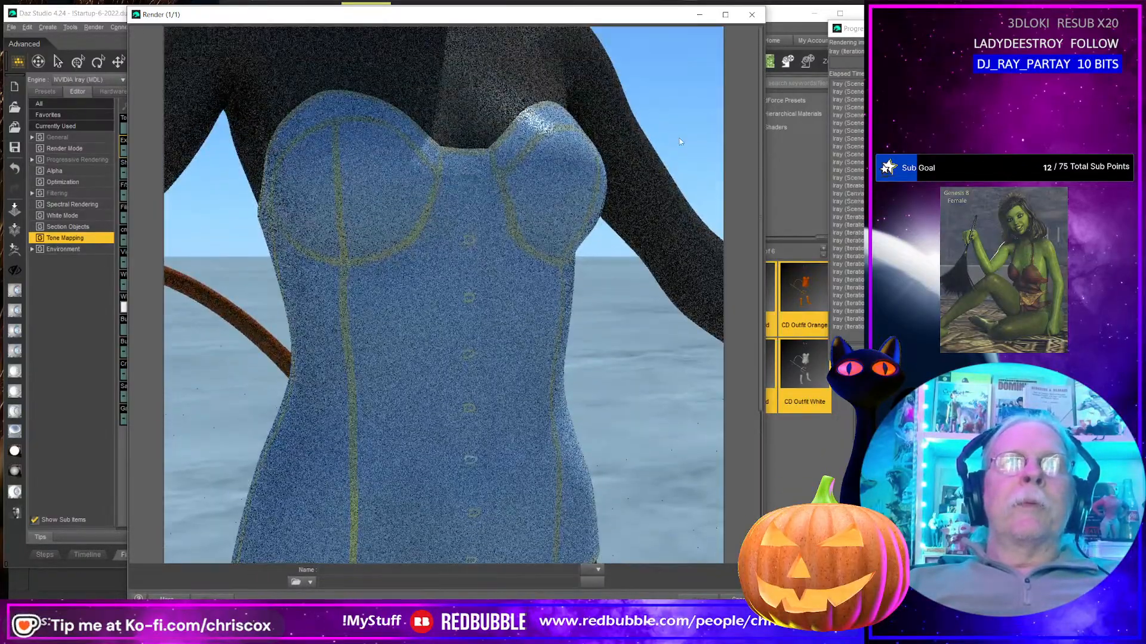
click(751, 14)
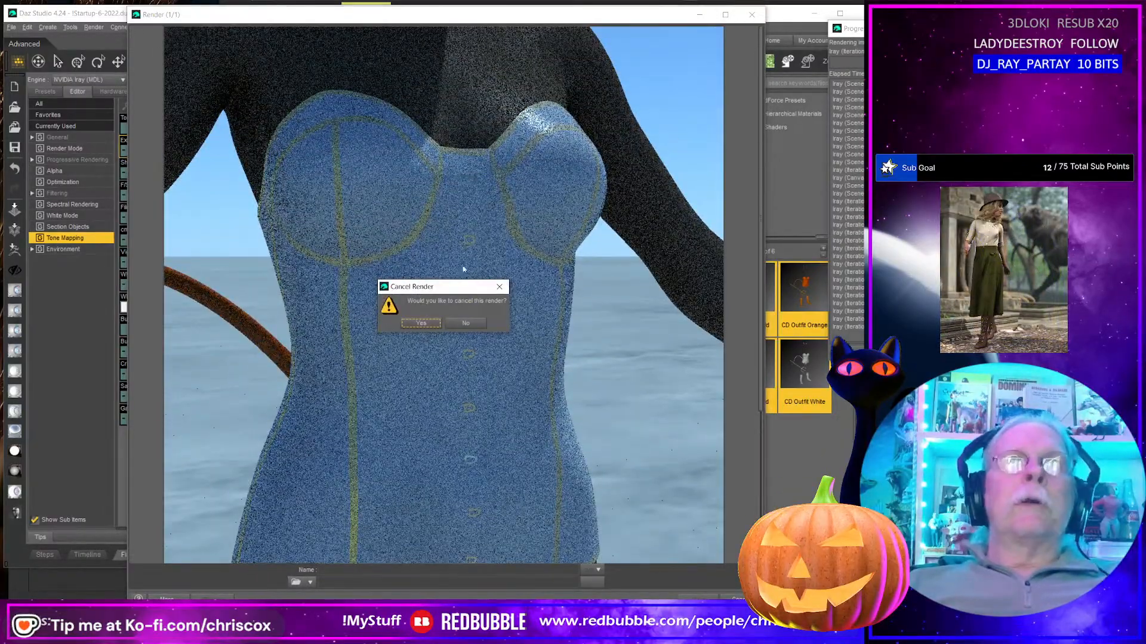
click(422, 324)
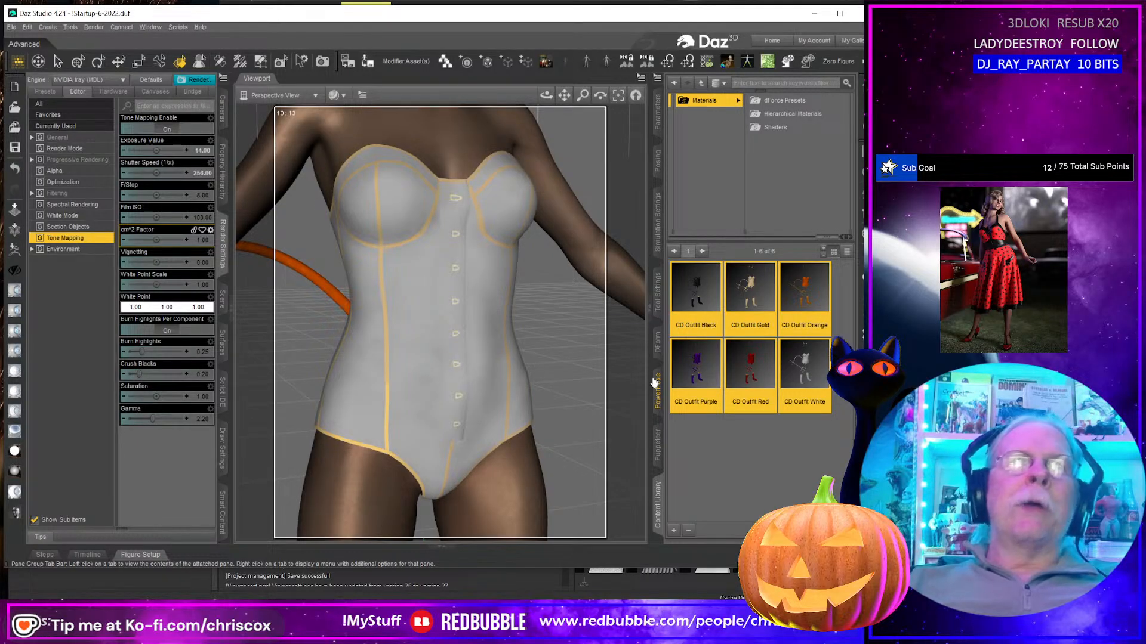
Step: Examine the mixed-color outfit on the full figure, including the horn headband and devil tail
middle_drag(579, 398, 512, 376)
scroll(577, 391, down, 10)
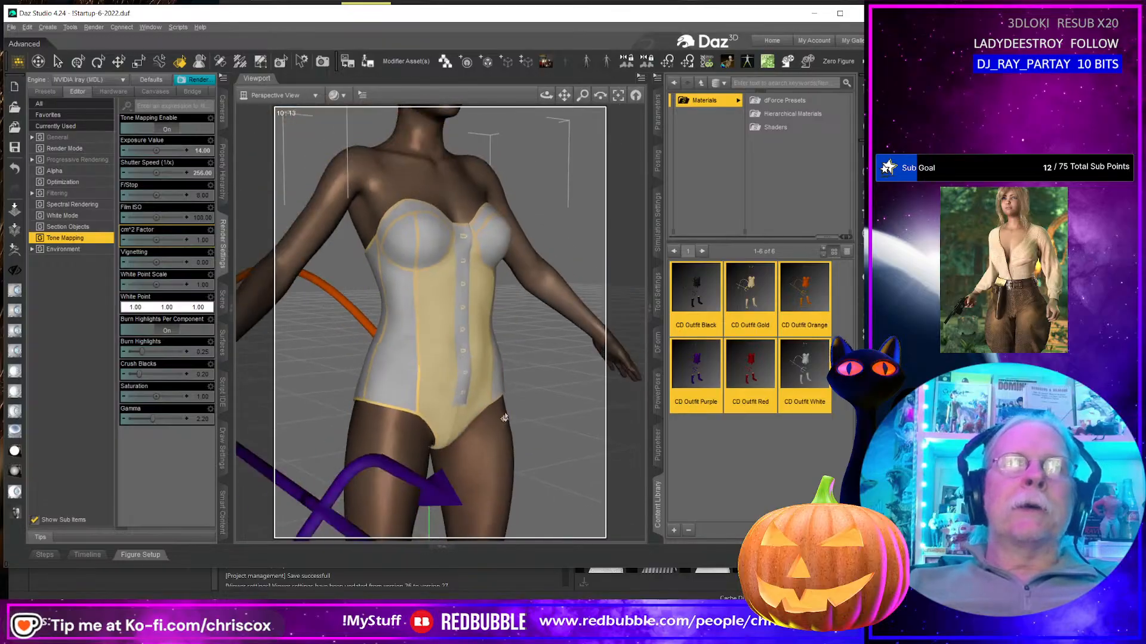
right_drag(495, 452, 504, 414)
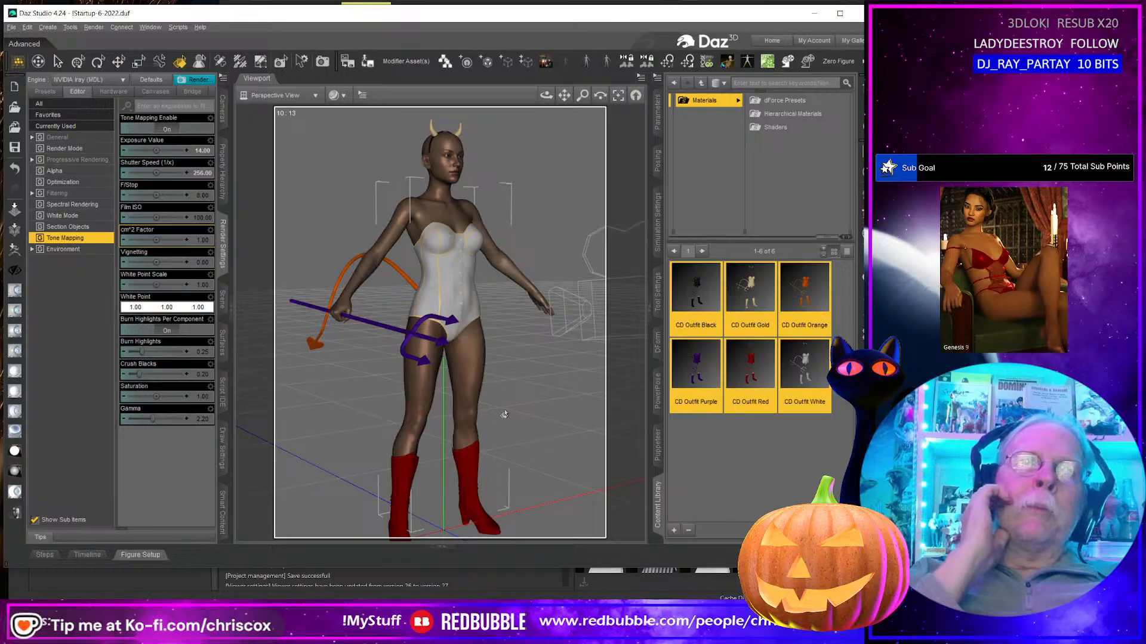
mouse_move(504, 415)
middle_down()
mouse_move(503, 405)
mouse_move(475, 412)
mouse_move(508, 415)
middle_up()
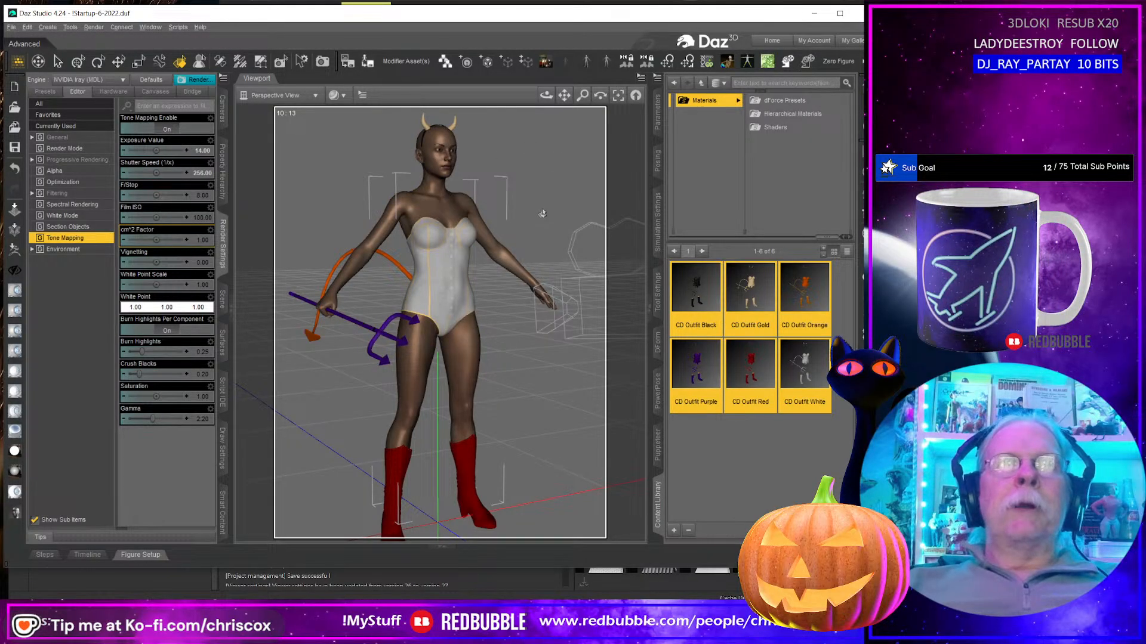
mouse_move(443, 286)
middle_down()
mouse_move(566, 288)
mouse_move(458, 286)
middle_up()
middle_drag(596, 214, 542, 214)
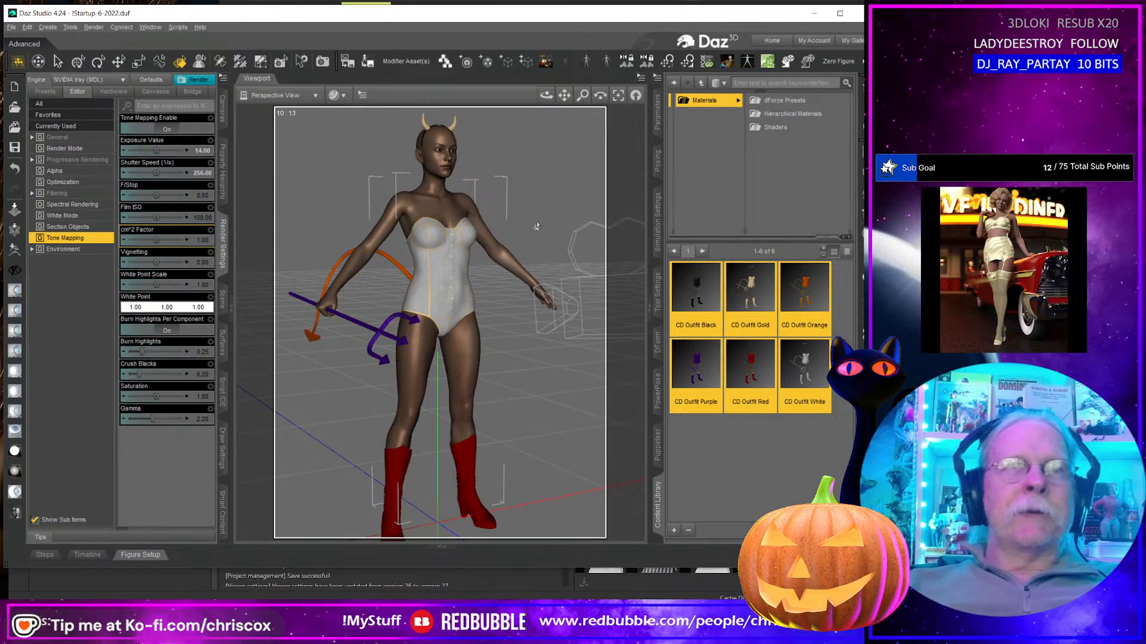
click(423, 133)
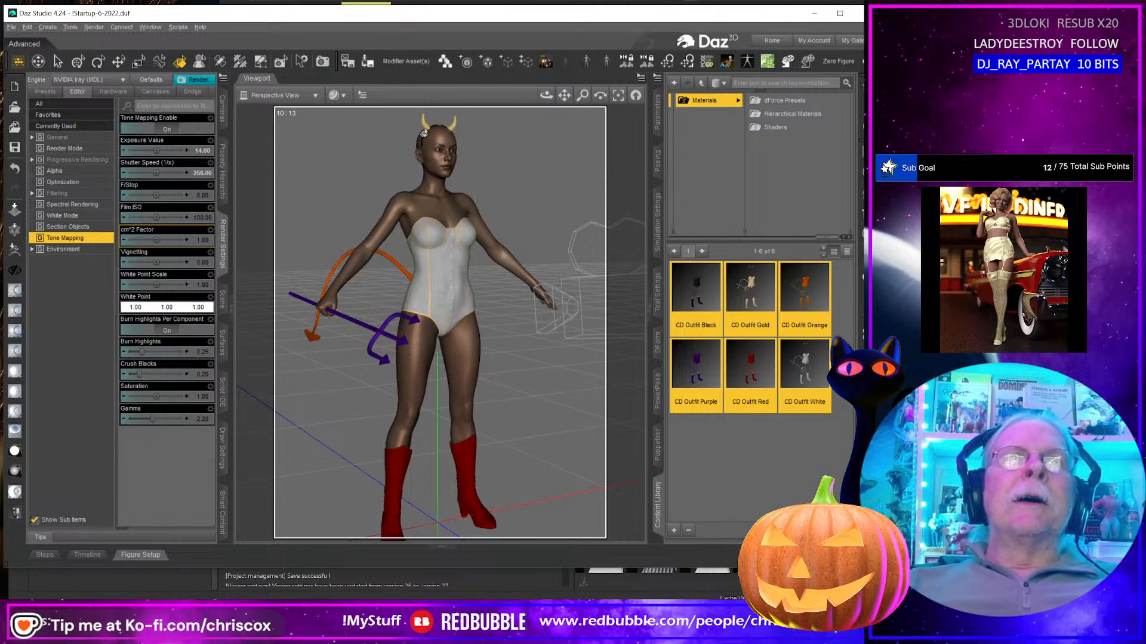
click(391, 266)
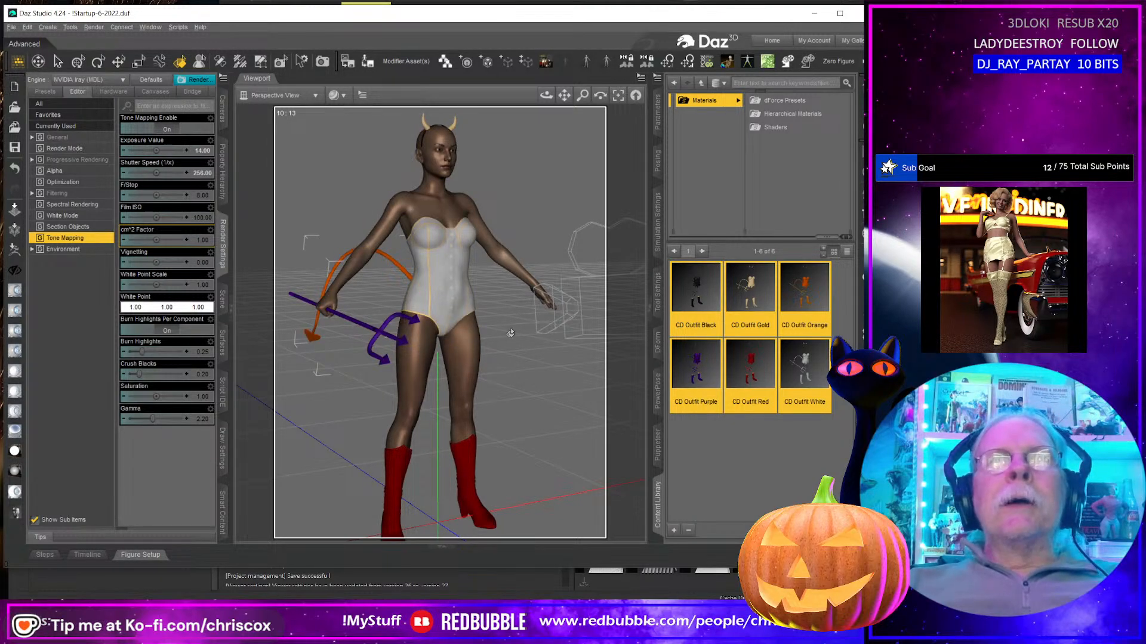